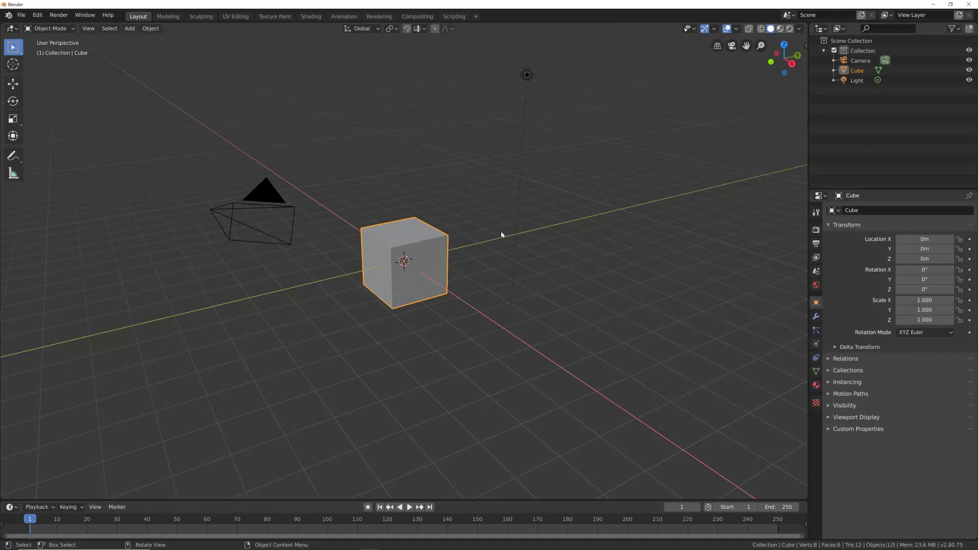
{"action": "middle_click_drag", "start_coordinate": [418, 249], "coordinate": [409, 258]}
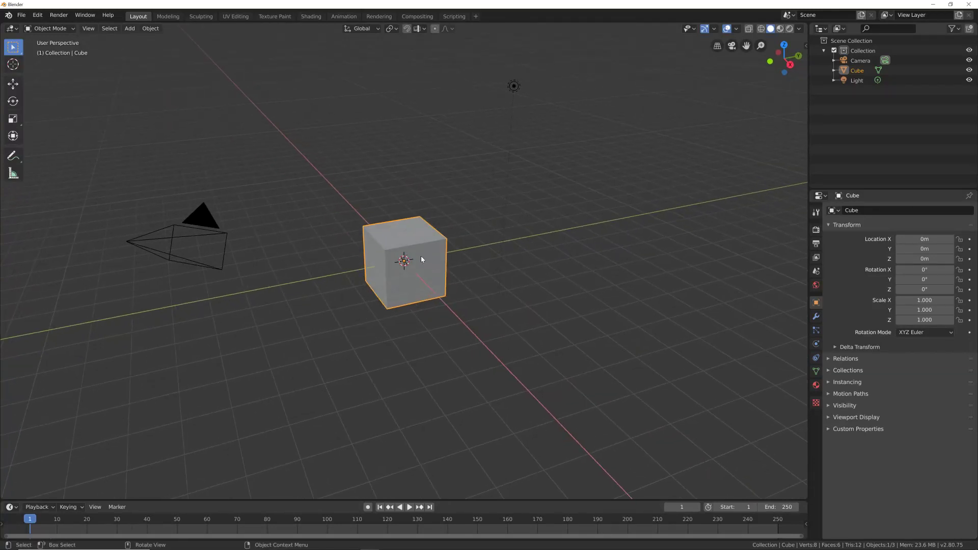
{"action": "middle_click_drag", "start_coordinate": [419, 261], "coordinate": [459, 264], "text": "shift"}
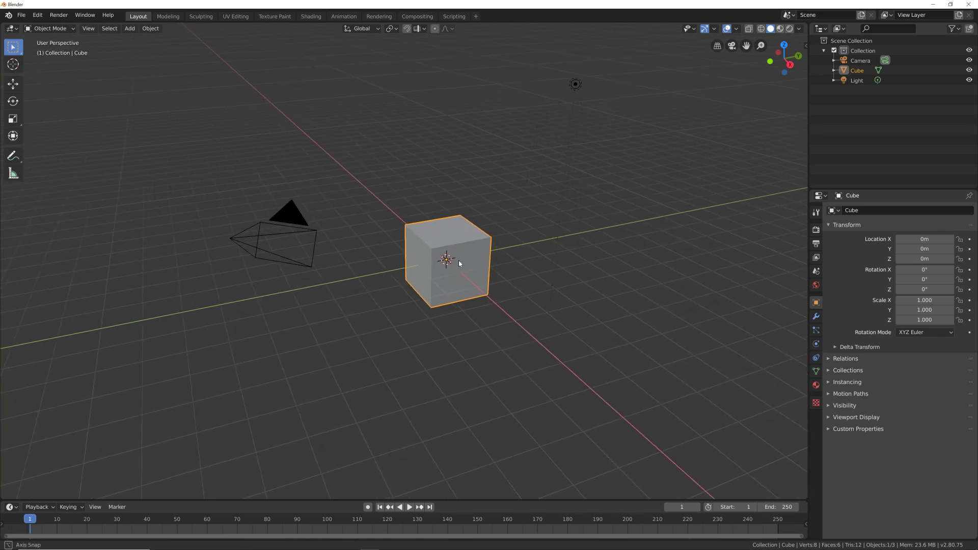
{"action": "scroll", "coordinate": [459, 263], "scroll_direction": "up", "scroll_amount": 3}
Step: Minimize Blender and open the Matthews folder inside the CinematographyDatabase folder from its desktop shortcut
{"action": "mouse_move", "coordinate": [270, 548]}
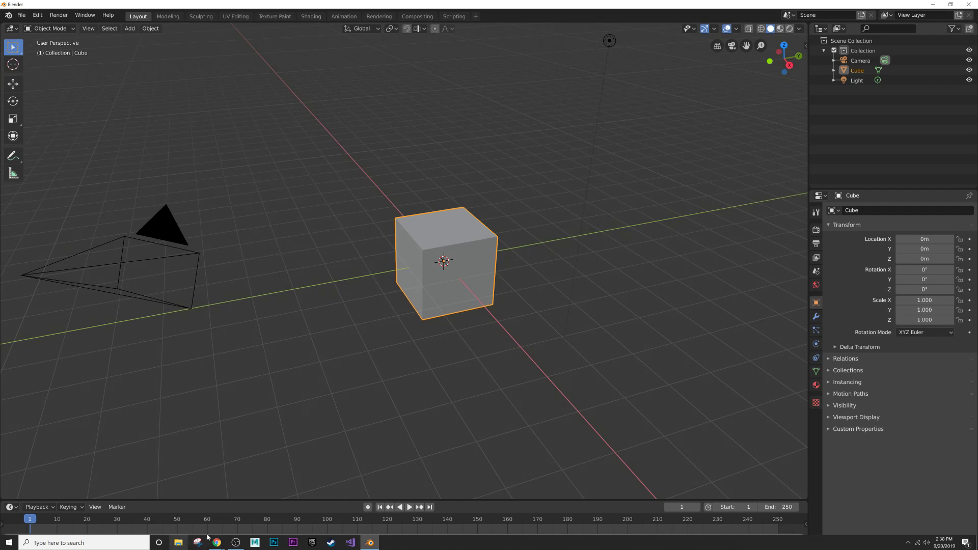
{"action": "left_click", "coordinate": [934, 4]}
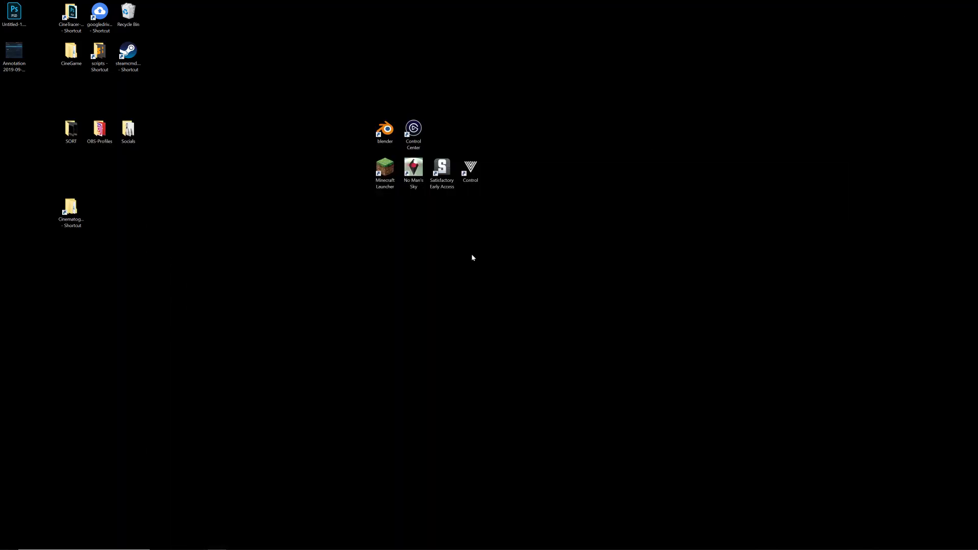
{"action": "double_click", "coordinate": [71, 208]}
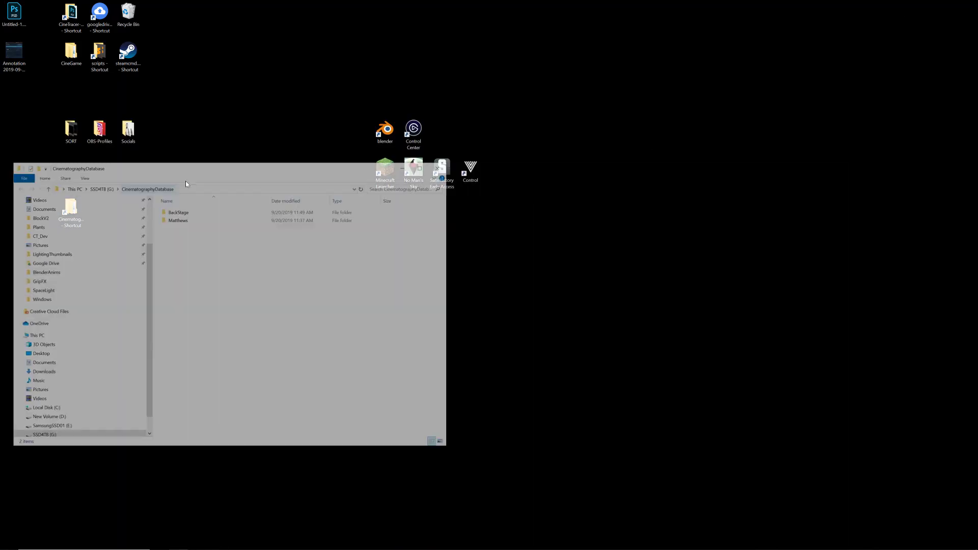
{"action": "left_click_drag", "start_coordinate": [303, 170], "coordinate": [344, 121]}
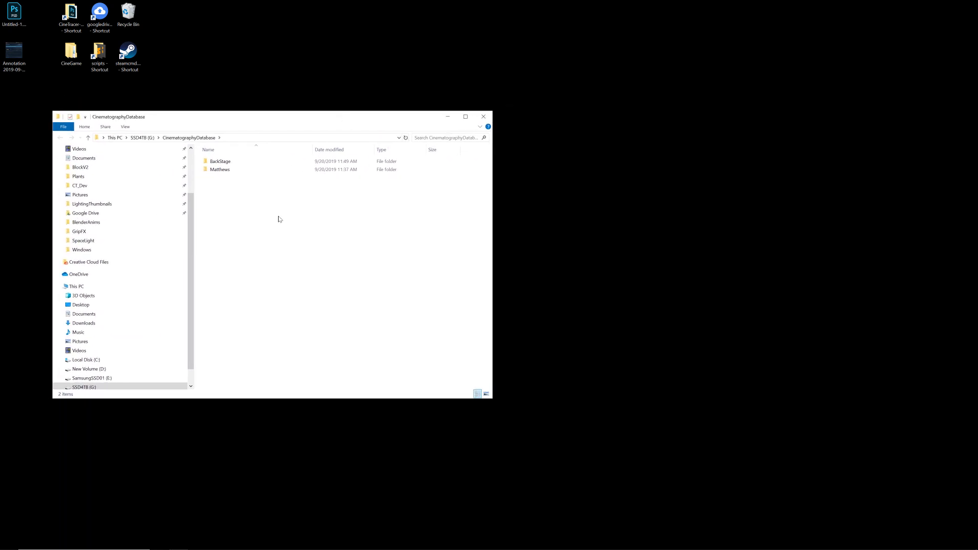
{"action": "double_click", "coordinate": [261, 175]}
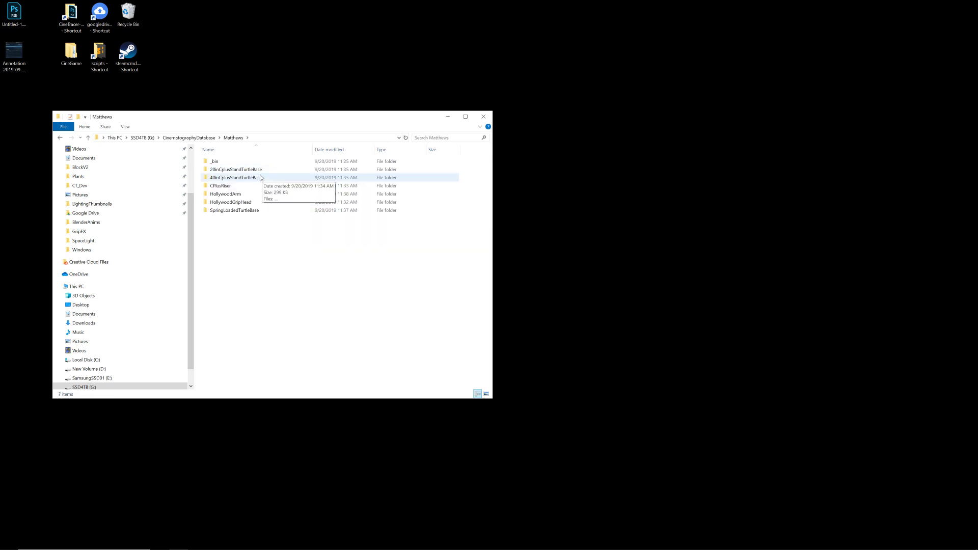
Step: Check the 40inCplusStandTurtleBase and 20inCplusStandTurtleBase folders, and open B339759_spring-turtle-base_1500_02.jpg from the SpringLoadedTurtleBase folder
{"action": "double_click", "coordinate": [258, 178]}
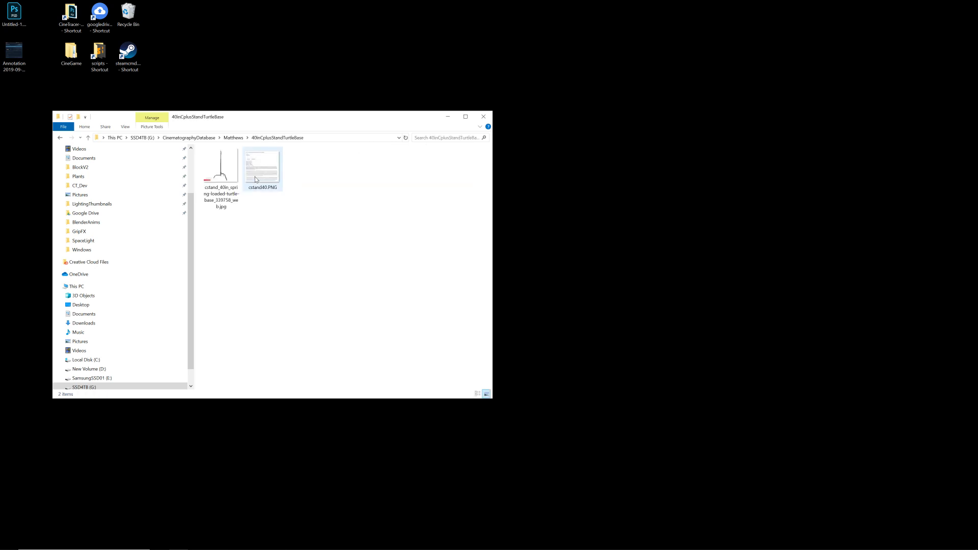
{"action": "left_click", "coordinate": [233, 137]}
{"action": "double_click", "coordinate": [240, 167]}
{"action": "left_click", "coordinate": [232, 139]}
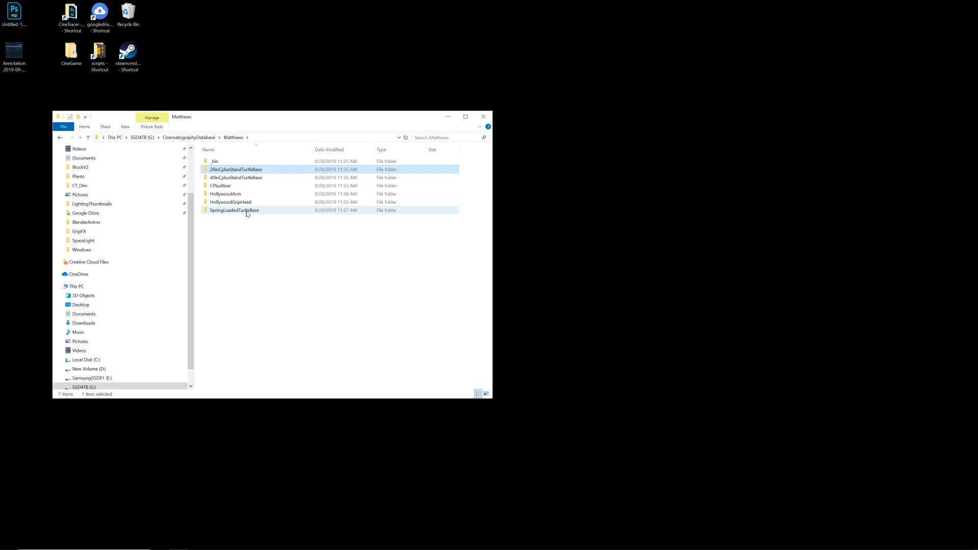
{"action": "double_click", "coordinate": [247, 211]}
{"action": "double_click", "coordinate": [222, 169]}
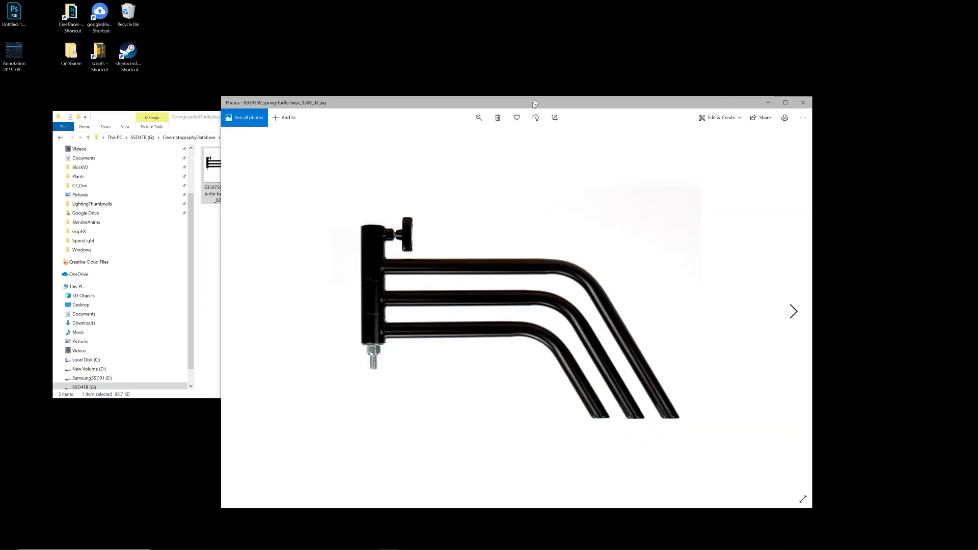
Step: Move and resize the turtle base photo window and the folder window so they sit side by side
{"action": "left_click_drag", "start_coordinate": [534, 103], "coordinate": [550, 44]}
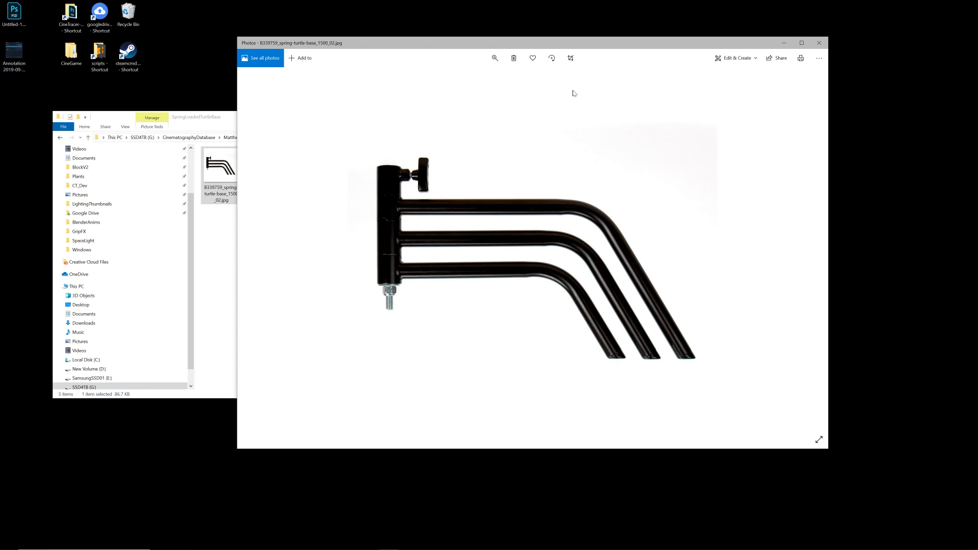
{"action": "left_click_drag", "start_coordinate": [629, 50], "coordinate": [756, 34]}
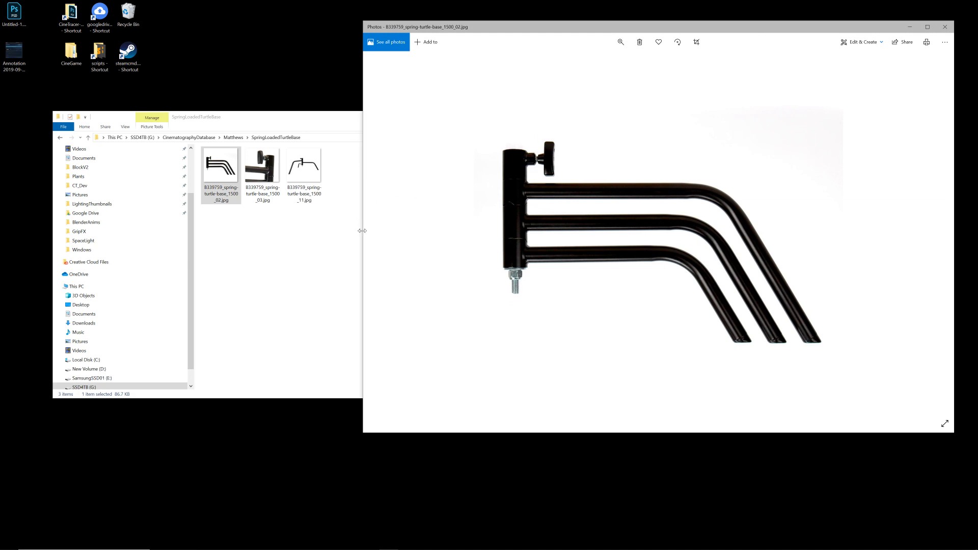
{"action": "left_click_drag", "start_coordinate": [362, 229], "coordinate": [513, 227]}
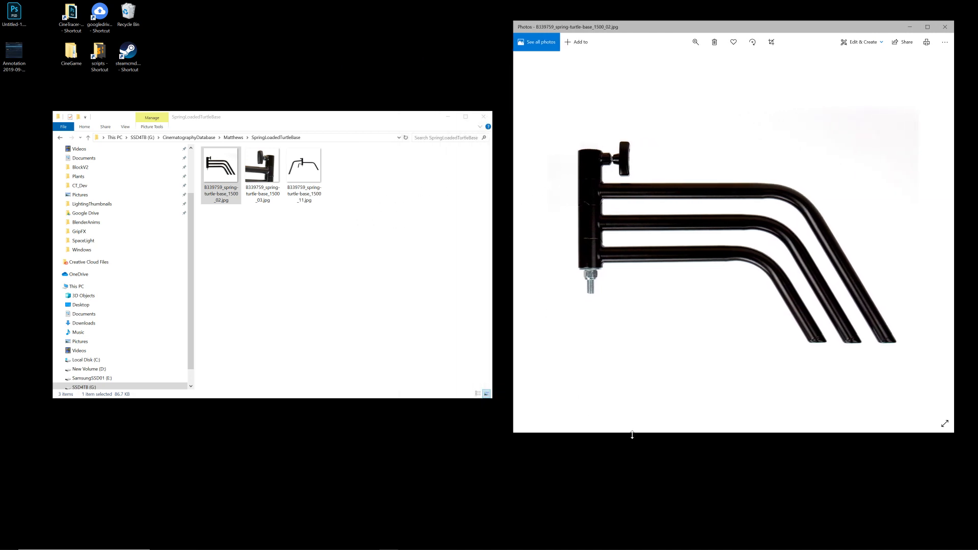
{"action": "left_click_drag", "start_coordinate": [631, 434], "coordinate": [638, 453]}
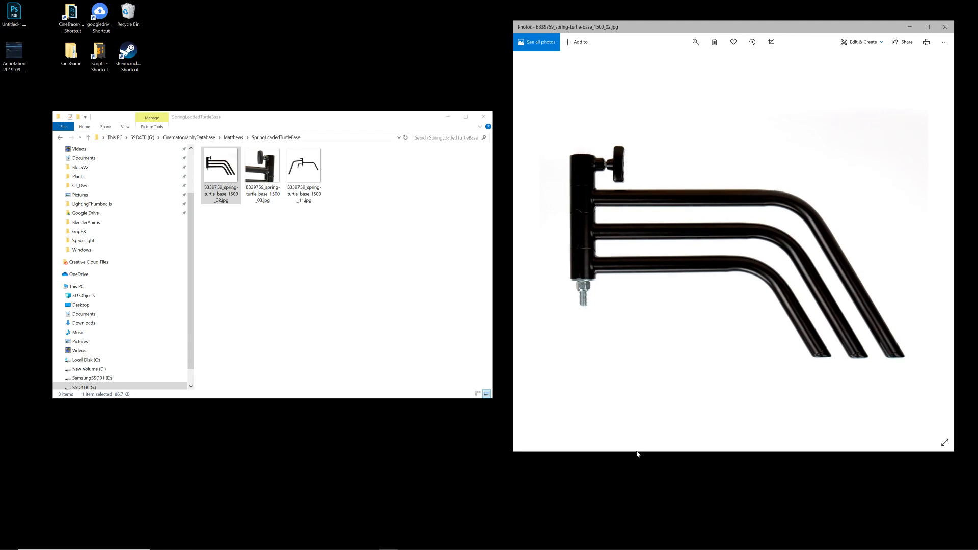
{"action": "left_click", "coordinate": [411, 282]}
{"action": "left_click_drag", "start_coordinate": [420, 117], "coordinate": [420, 89]}
{"action": "left_click_drag", "start_coordinate": [492, 370], "coordinate": [496, 452]}
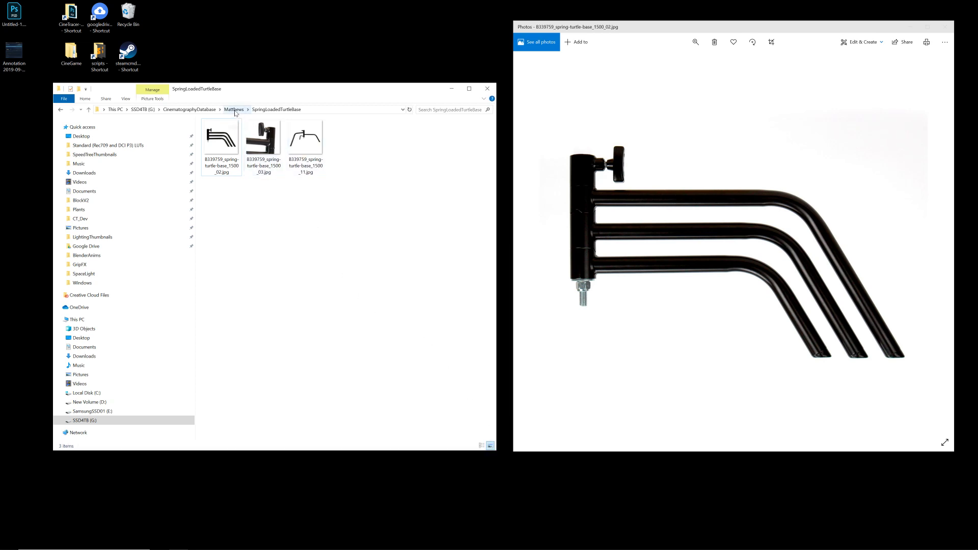
Step: Look through the HollywoodGripHead, HollywoodArm, CPlusRiser, 40inCplusStandTurtleBase and 20inCplusStandTurtleBase folders in Matthews for reference material
{"action": "left_click", "coordinate": [235, 110]}
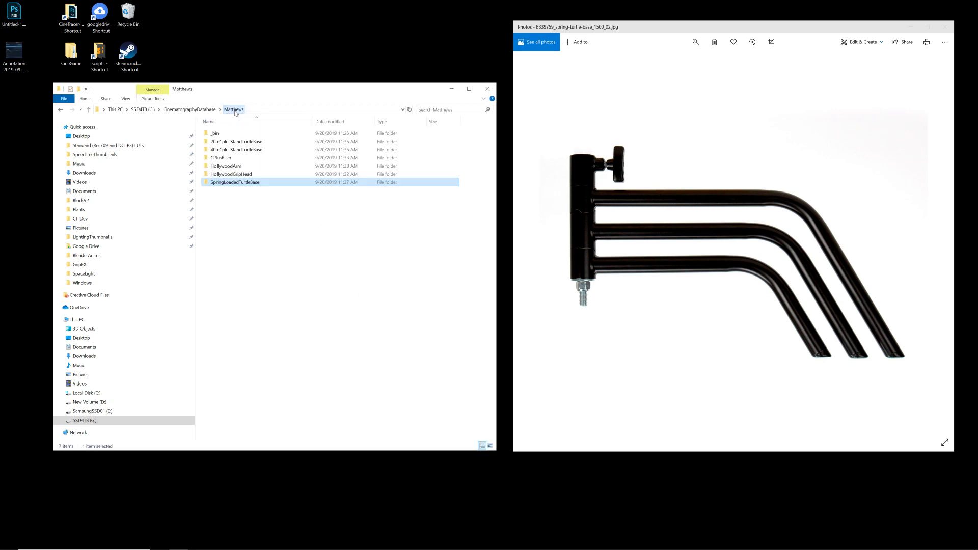
{"action": "double_click", "coordinate": [247, 176]}
{"action": "left_click", "coordinate": [235, 111]}
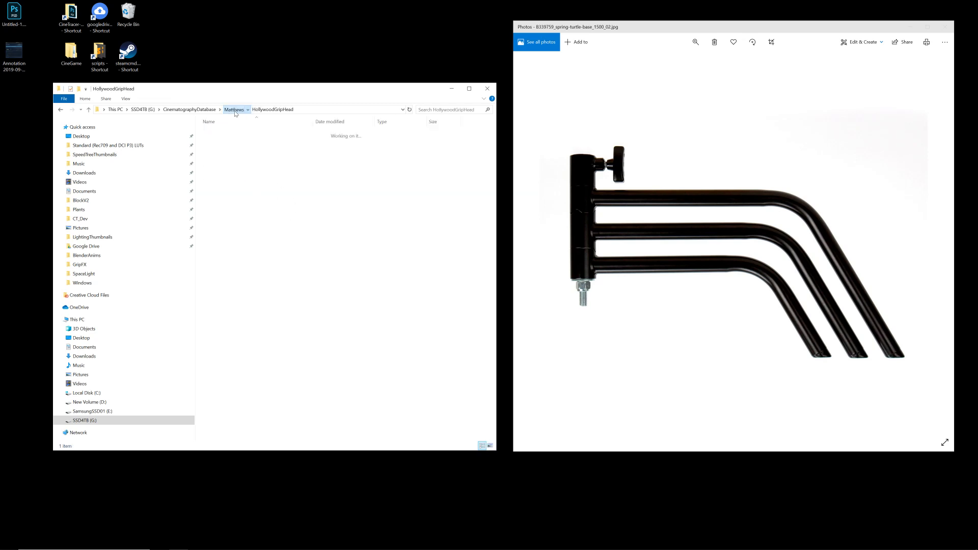
{"action": "double_click", "coordinate": [231, 167]}
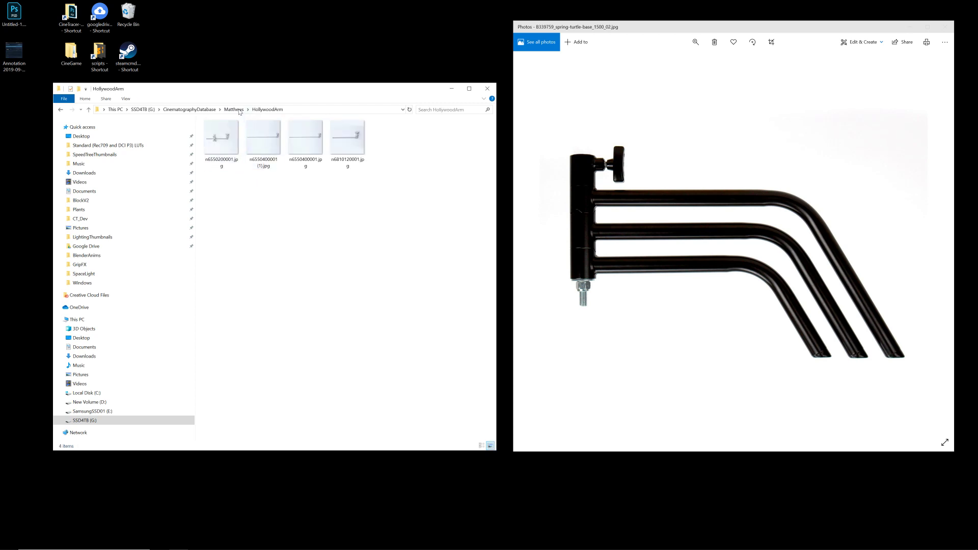
{"action": "left_click", "coordinate": [239, 110]}
{"action": "double_click", "coordinate": [231, 157]}
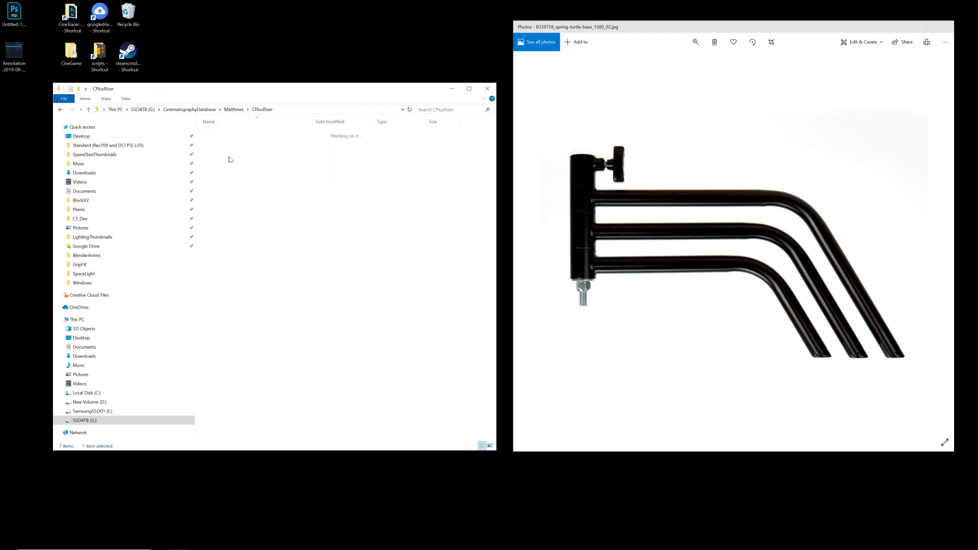
{"action": "left_click", "coordinate": [236, 110]}
{"action": "double_click", "coordinate": [234, 149]}
{"action": "left_click", "coordinate": [234, 110]}
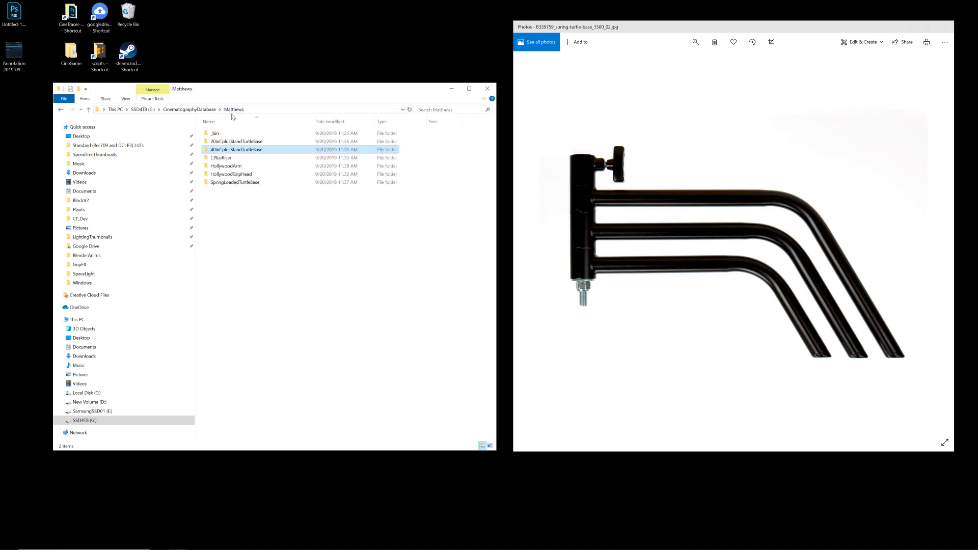
{"action": "double_click", "coordinate": [237, 141]}
{"action": "left_click", "coordinate": [236, 109]}
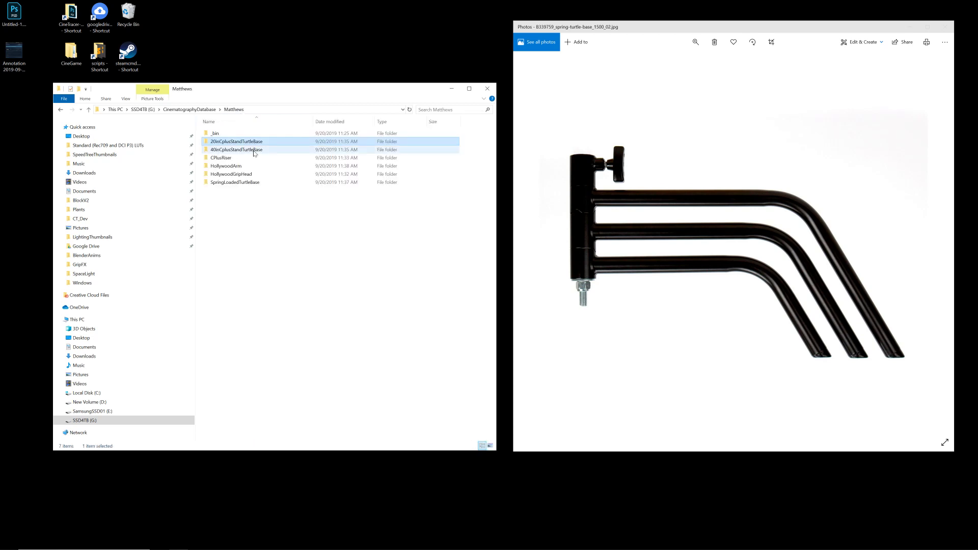
Step: Open the cstand40.PNG spec sheet from the 40inCplusStandTurtleBase folder, and bring the turtle base photo back to the front
{"action": "double_click", "coordinate": [255, 153]}
{"action": "double_click", "coordinate": [260, 143]}
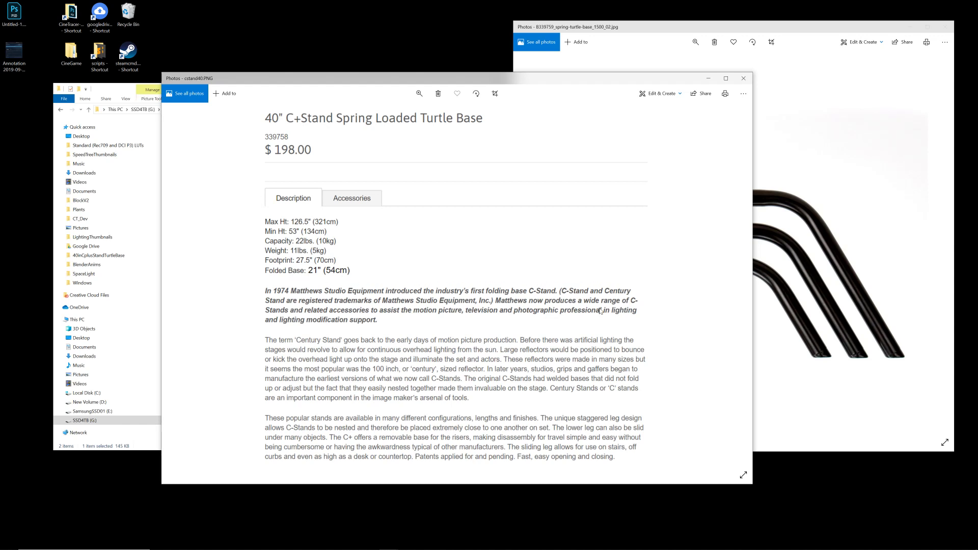
{"action": "left_click", "coordinate": [802, 277]}
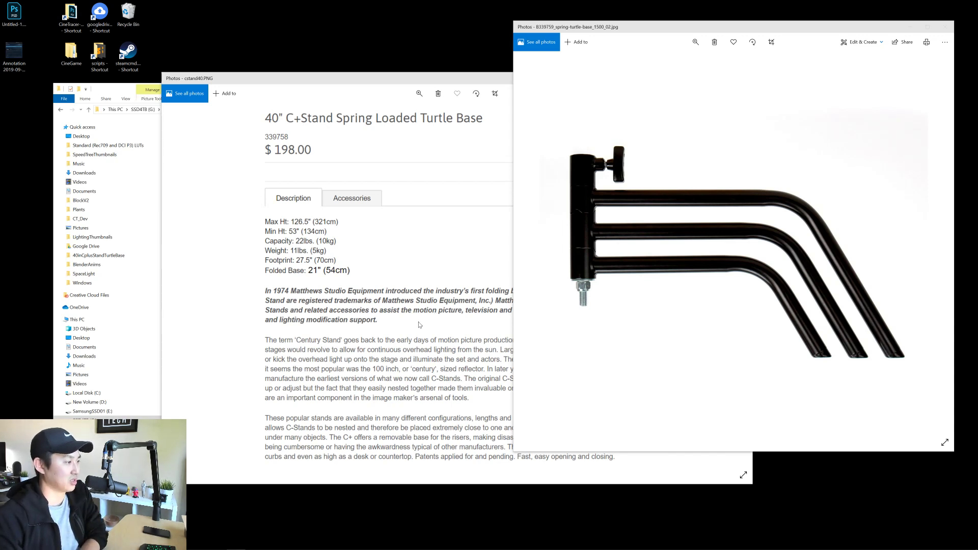
Step: Switch back and forth between the turtle base photo and the 40-inch C+Stand spec sheet to compare them
{"action": "left_click", "coordinate": [419, 325]}
{"action": "key", "text": "alt+Tab"}
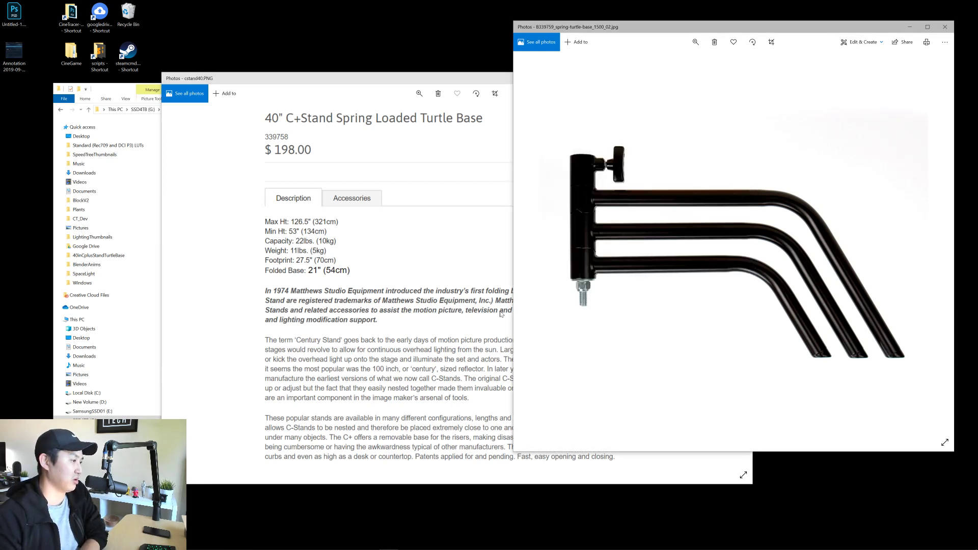
{"action": "key", "text": "alt+Tab"}
{"action": "key", "text": "alt+Tab"}
{"action": "key", "text": "alt+Tab"}
{"action": "key", "text": "alt+Tab"}
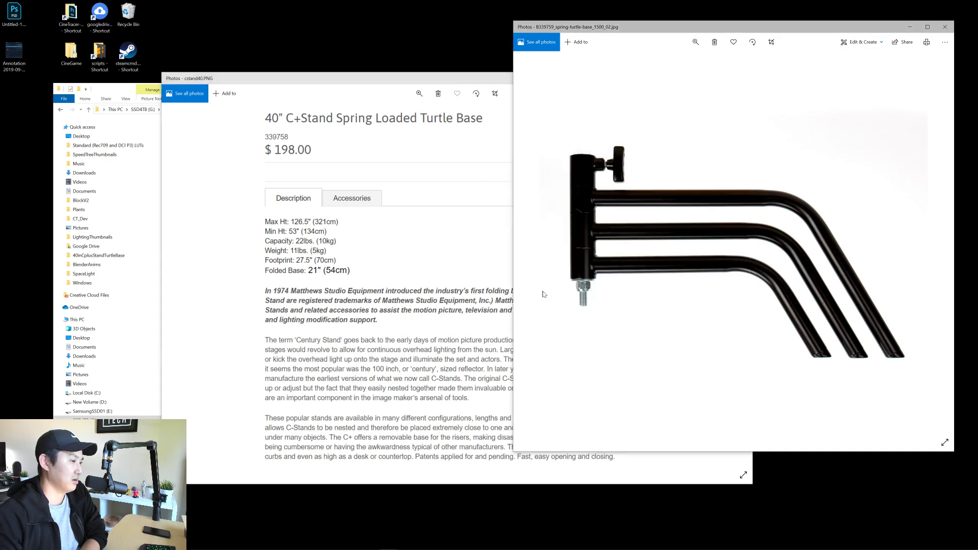
{"action": "key", "text": "alt+Tab"}
{"action": "key", "text": "alt+Tab"}
{"action": "key", "text": "alt+Tab"}
{"action": "key", "text": "alt+Tab"}
{"action": "key", "text": "alt+Tab"}
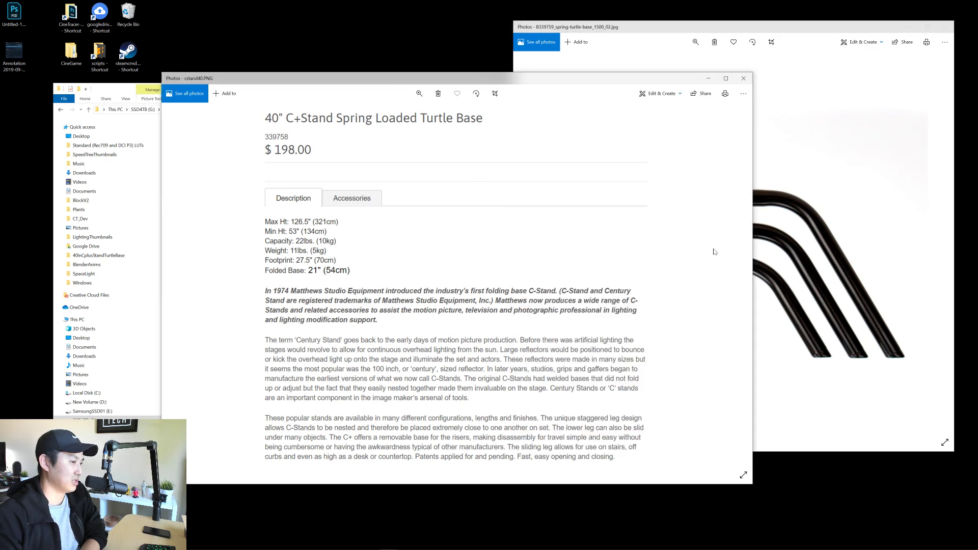
{"action": "key", "text": "alt+Tab"}
{"action": "key", "text": "alt+Tab"}
{"action": "key", "text": "alt+Tab"}
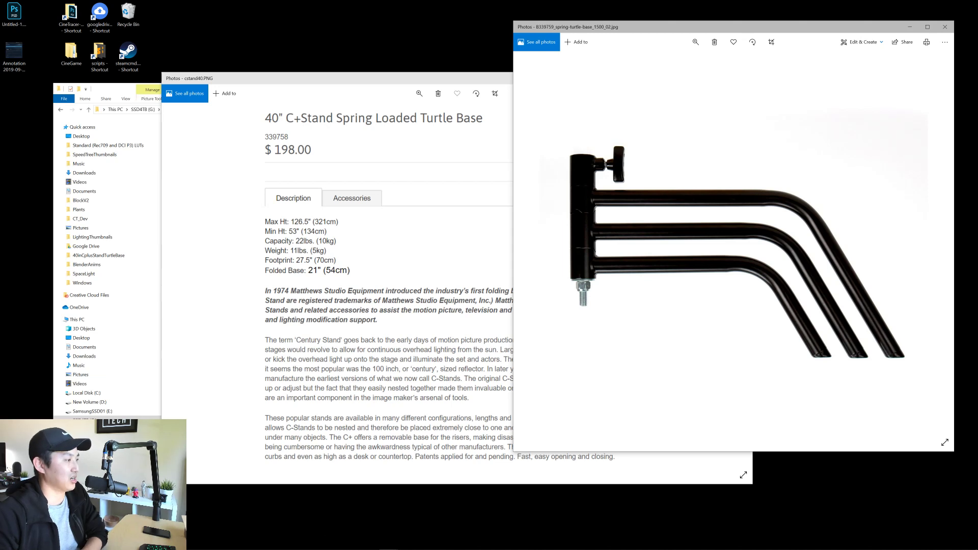
Step: Switch to Blender and bring the cstand40.PNG spec sheet up in front of it
{"action": "mouse_move", "coordinate": [389, 544]}
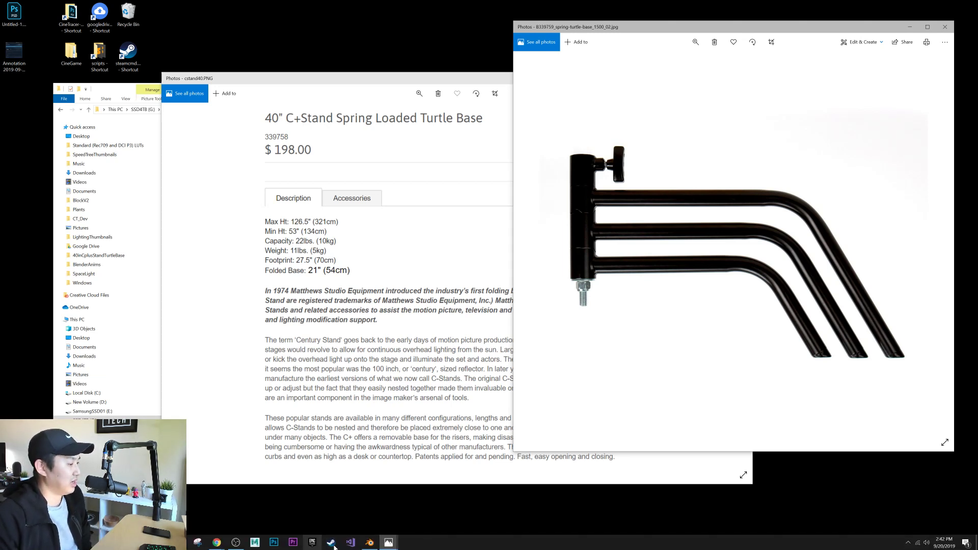
{"action": "left_click", "coordinate": [370, 542]}
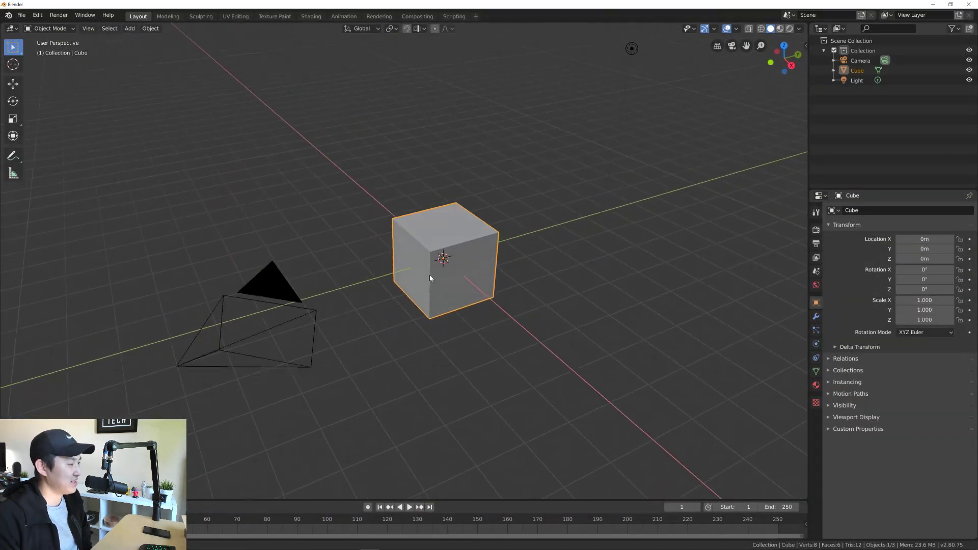
{"action": "middle_click_drag", "start_coordinate": [430, 276], "coordinate": [419, 278]}
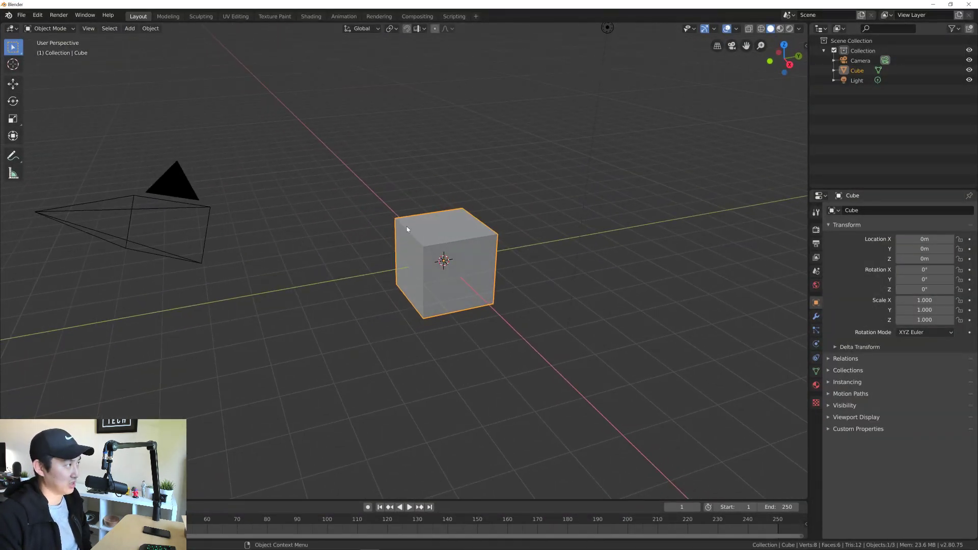
{"action": "middle_click_drag", "start_coordinate": [407, 229], "coordinate": [421, 251]}
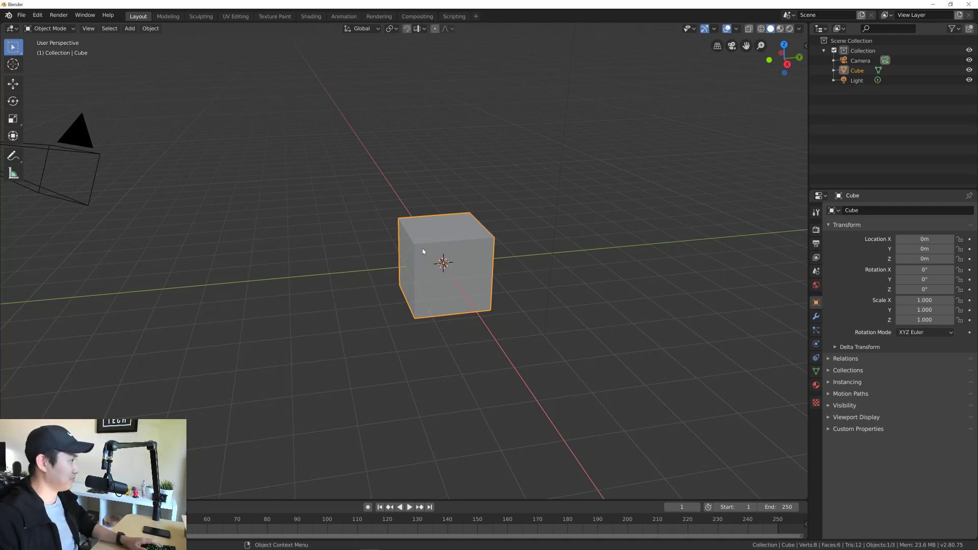
{"action": "key", "text": "alt+Tab"}
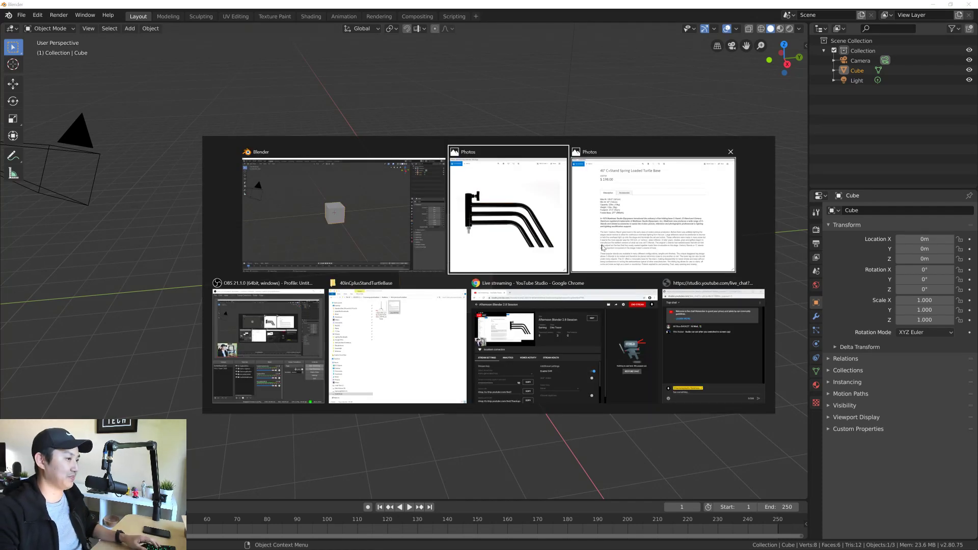
{"action": "left_click", "coordinate": [637, 235]}
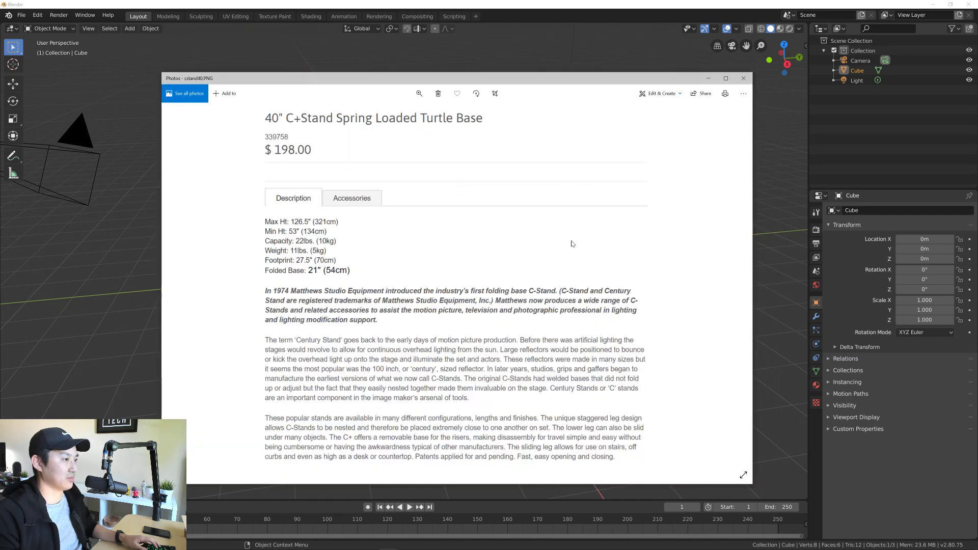
Step: Switch to a new Chrome page and search Google for "blender 2.8"
{"action": "mouse_move", "coordinate": [217, 542]}
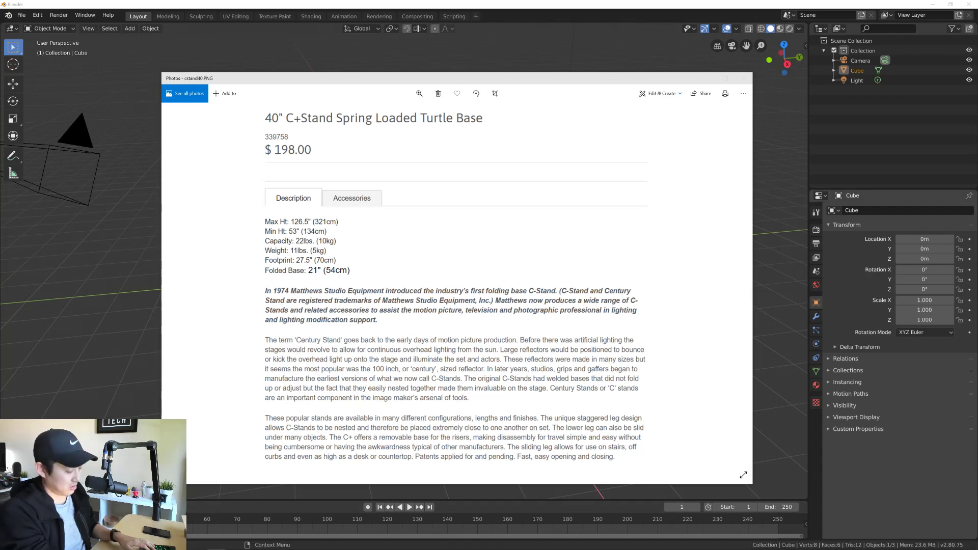
{"action": "left_click_drag", "start_coordinate": [977, 64], "coordinate": [451, 111]}
{"action": "double_click", "coordinate": [451, 112]}
{"action": "type", "text": "blende"}
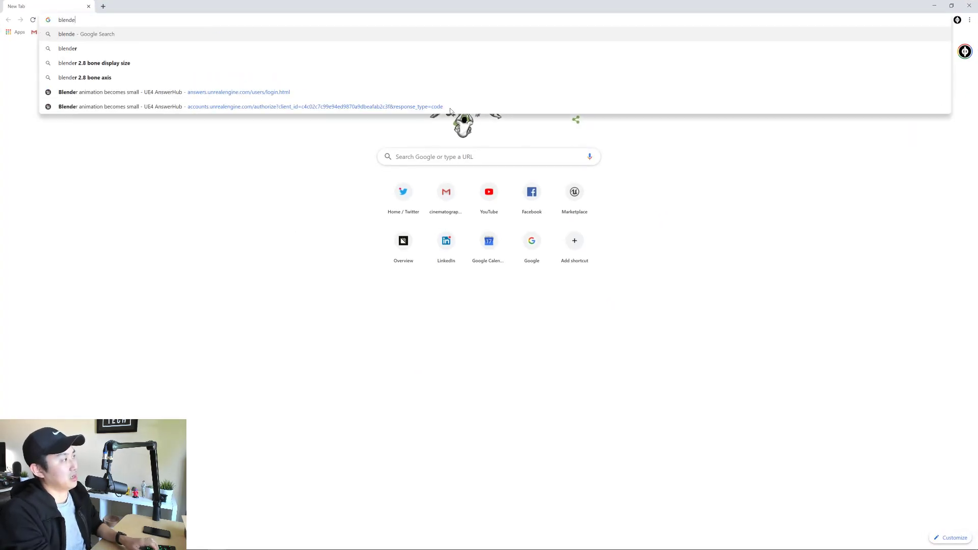
{"action": "type", "text": "r 2.8"}
{"action": "key", "text": "Return"}
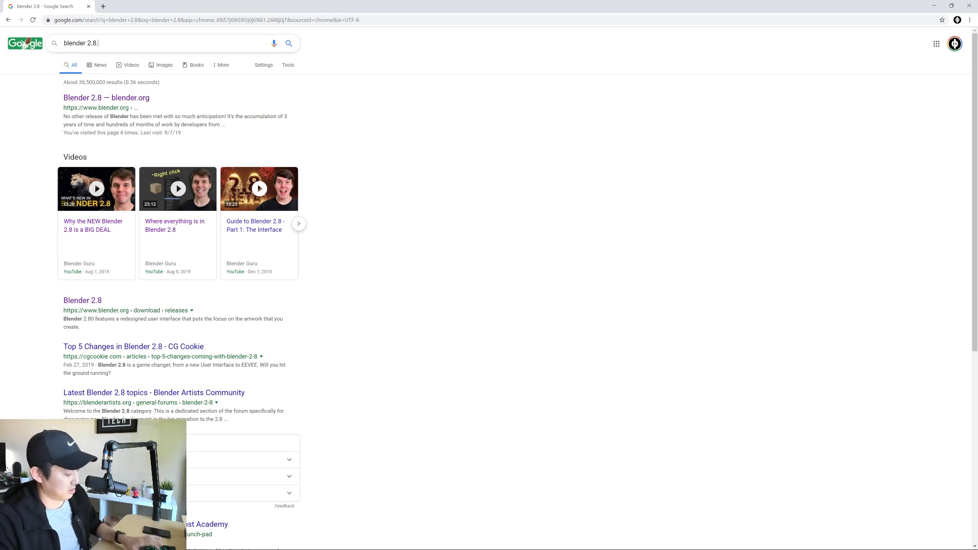
Step: Refine the Google search to "blender 2.8 image as plane"
{"action": "left_click", "coordinate": [134, 43]}
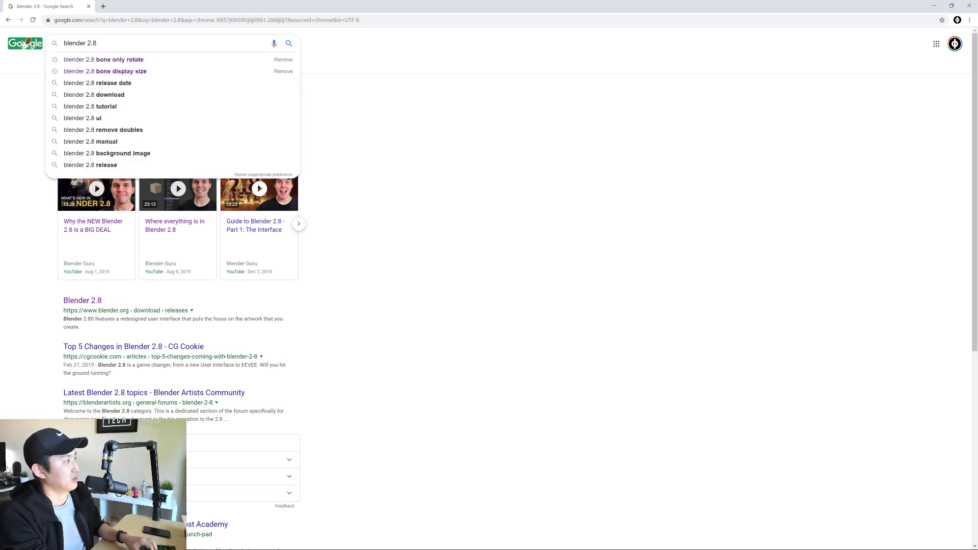
{"action": "type", "text": "image"}
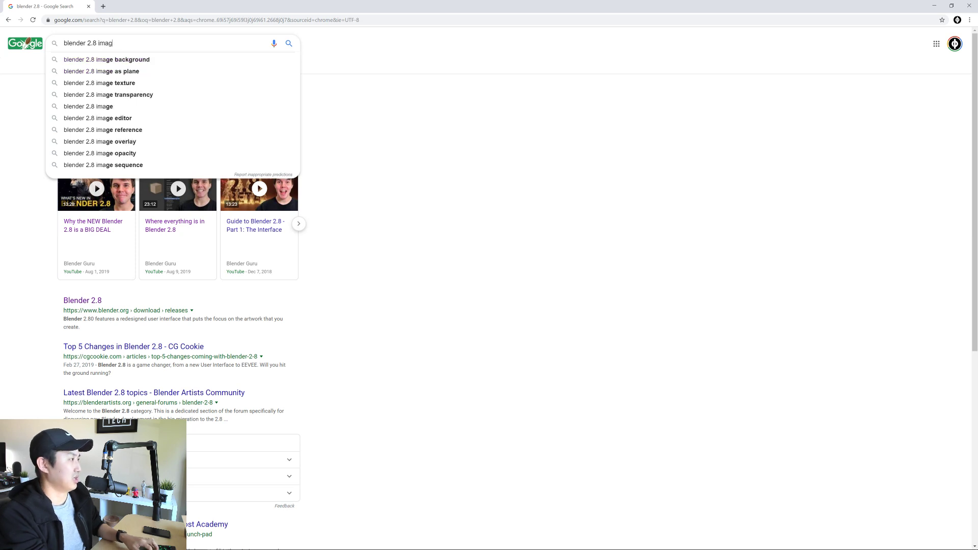
{"action": "key", "text": "Down"}
{"action": "key", "text": "Down"}
{"action": "key", "text": "Return"}
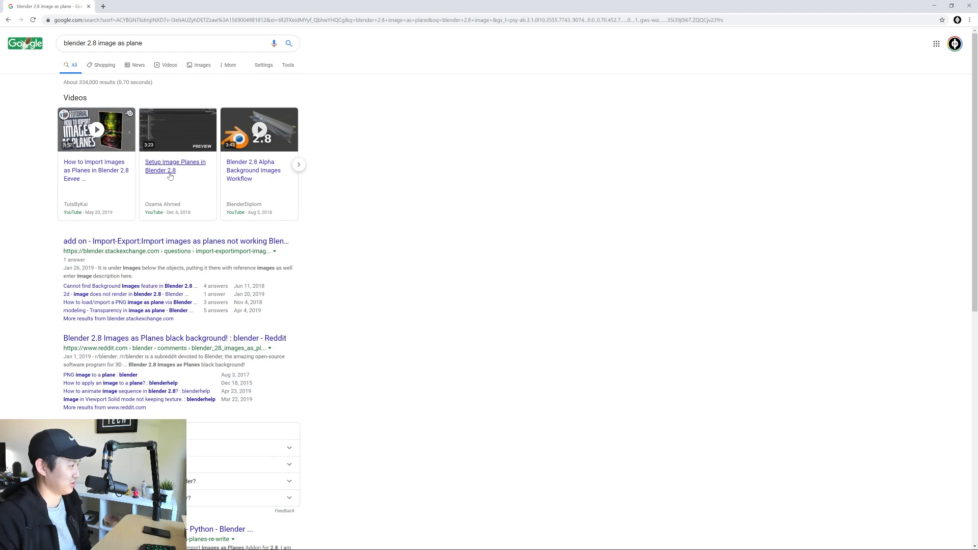
Step: Open the video How to Import Images as Planes in Blender 2.8 Eevee and skip through it for the image import method, pausing at the Add Image options
{"action": "left_click", "coordinate": [122, 171]}
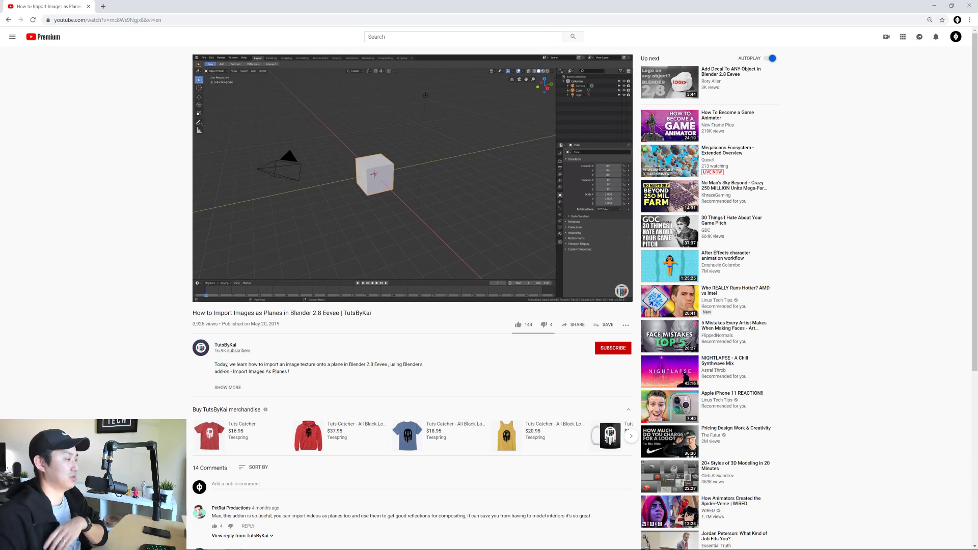
{"action": "mouse_move", "coordinate": [275, 271]}
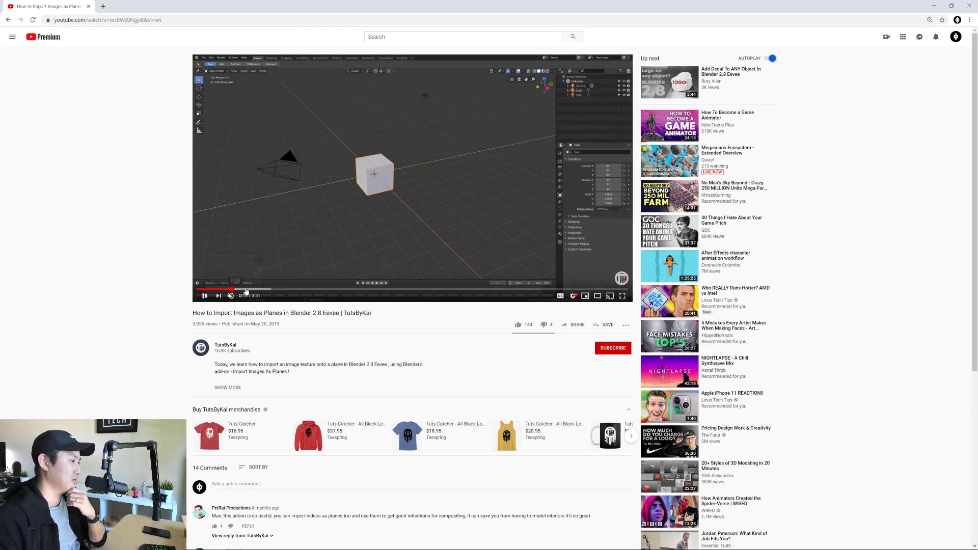
{"action": "left_click", "coordinate": [259, 289]}
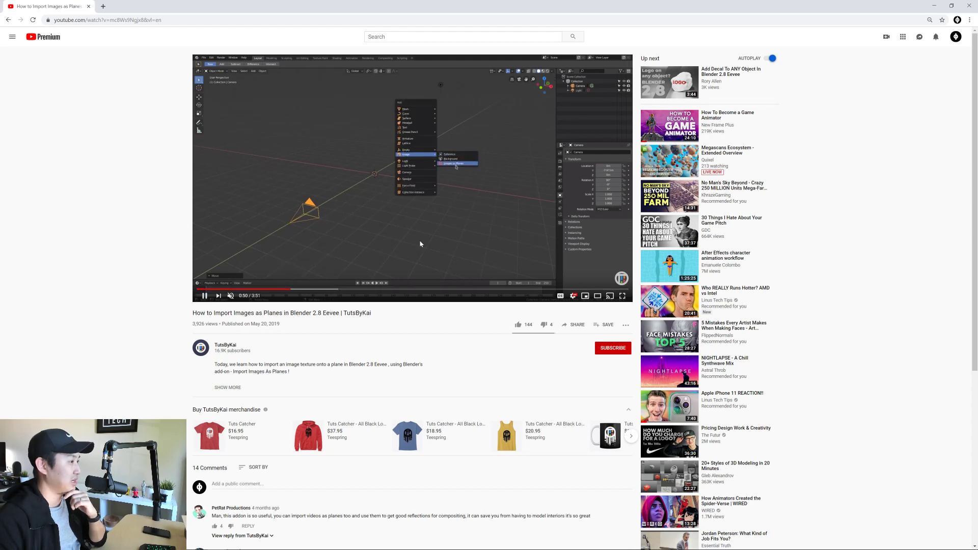
{"action": "left_click", "coordinate": [442, 246]}
{"action": "left_click", "coordinate": [441, 247]}
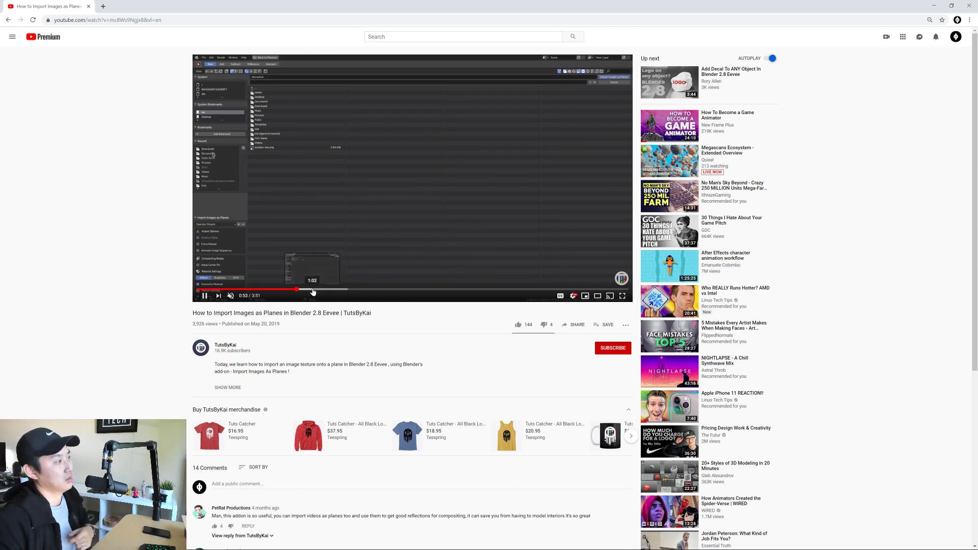
{"action": "left_click", "coordinate": [332, 289]}
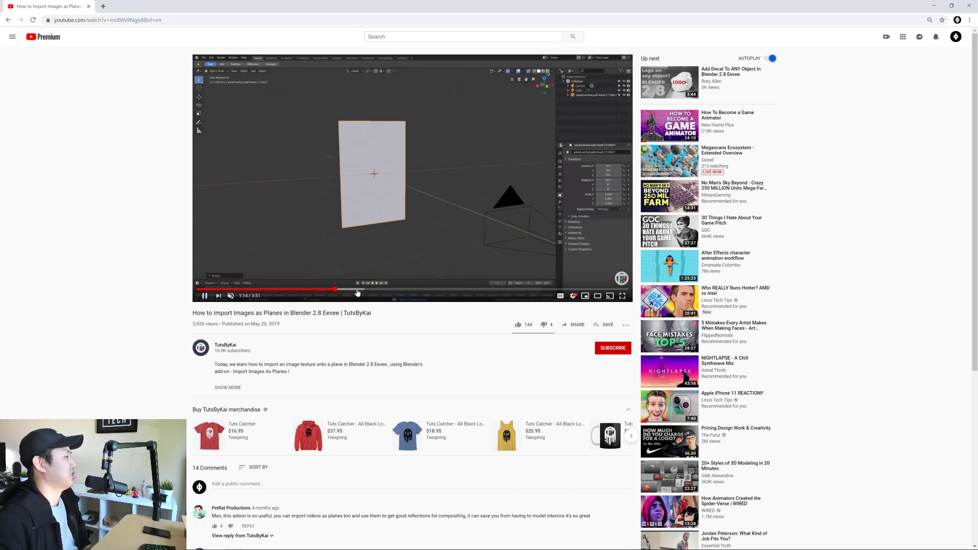
{"action": "left_click", "coordinate": [357, 289]}
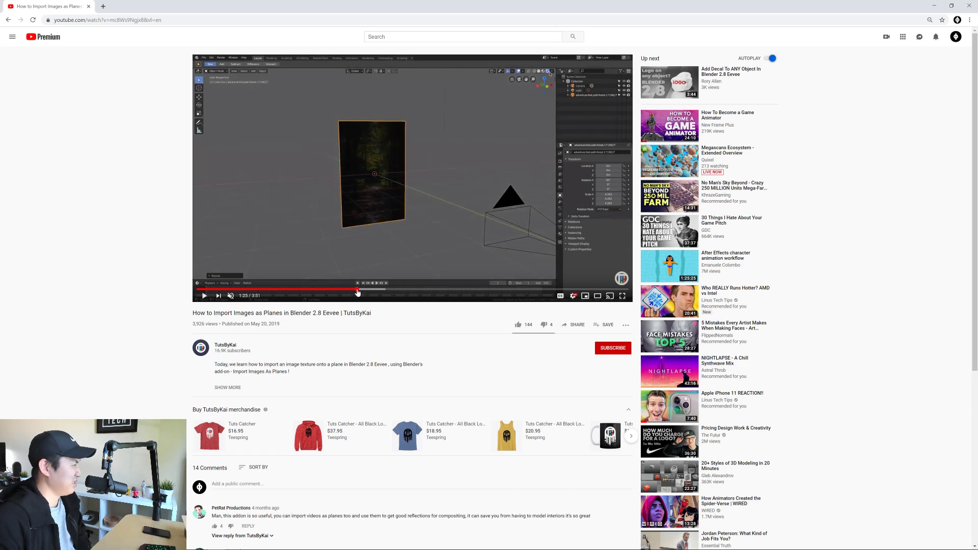
{"action": "left_click", "coordinate": [393, 289]}
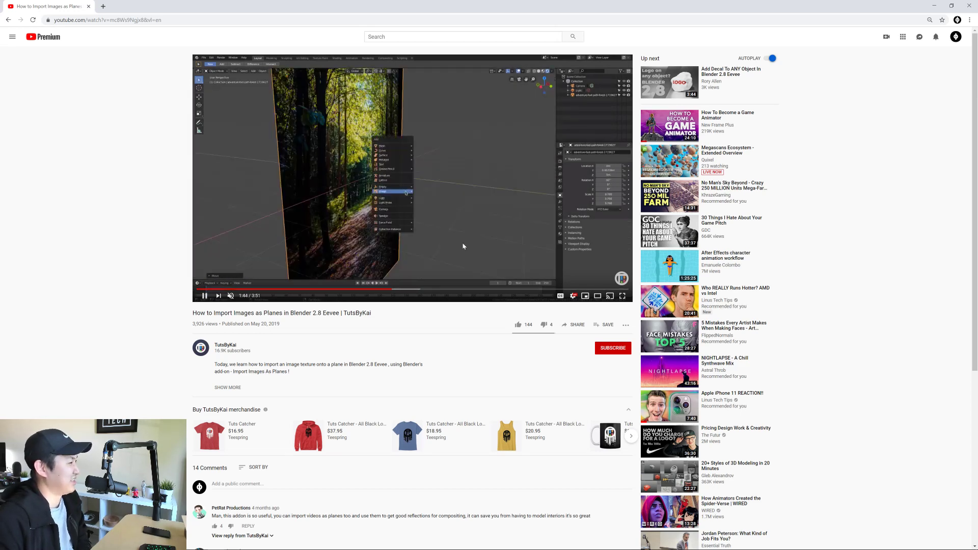
{"action": "left_click", "coordinate": [497, 243]}
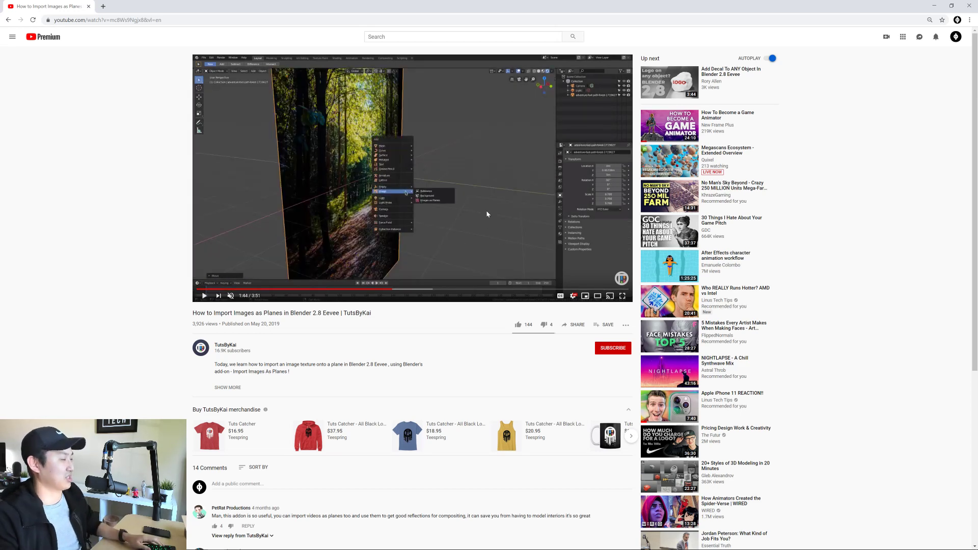
Step: Switch to Blender and delete the light from the default scene
{"action": "key", "text": "alt+Tab"}
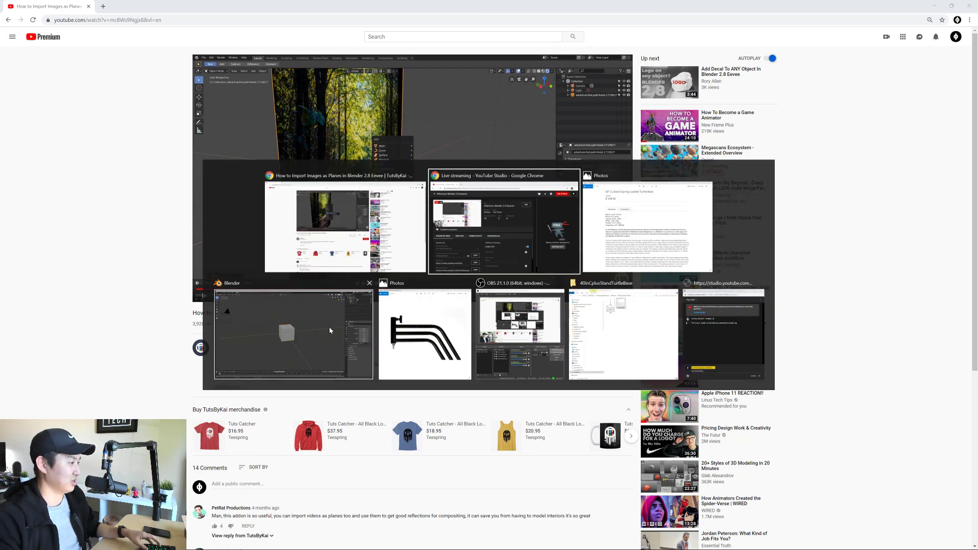
{"action": "key", "text": "super"}
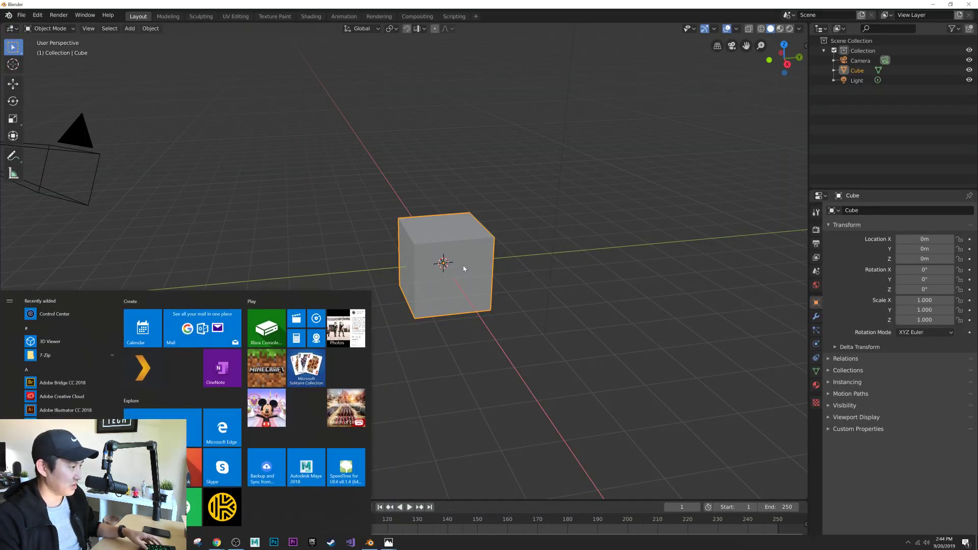
{"action": "key", "text": "super"}
{"action": "middle_click_drag", "start_coordinate": [470, 264], "coordinate": [451, 277], "text": "alt"}
{"action": "scroll", "coordinate": [455, 291], "scroll_direction": "down", "scroll_amount": 4}
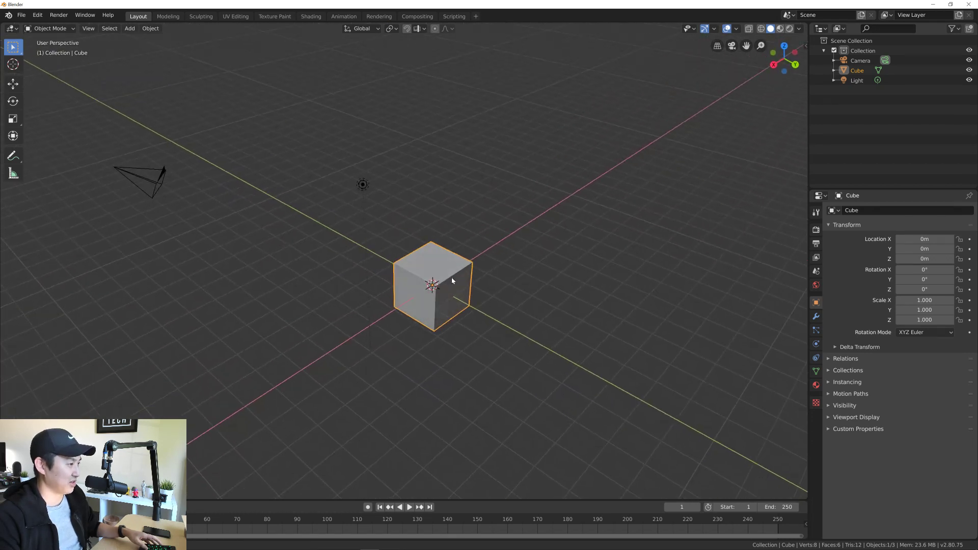
{"action": "left_click_drag", "start_coordinate": [338, 168], "coordinate": [380, 205]}
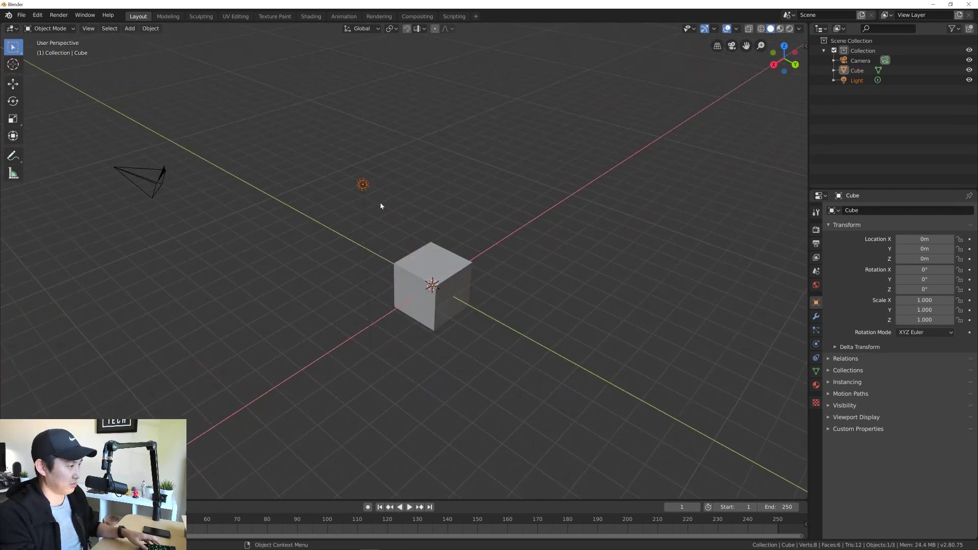
{"action": "key", "text": "Delete"}
{"action": "middle_click_drag", "start_coordinate": [388, 225], "coordinate": [405, 276]}
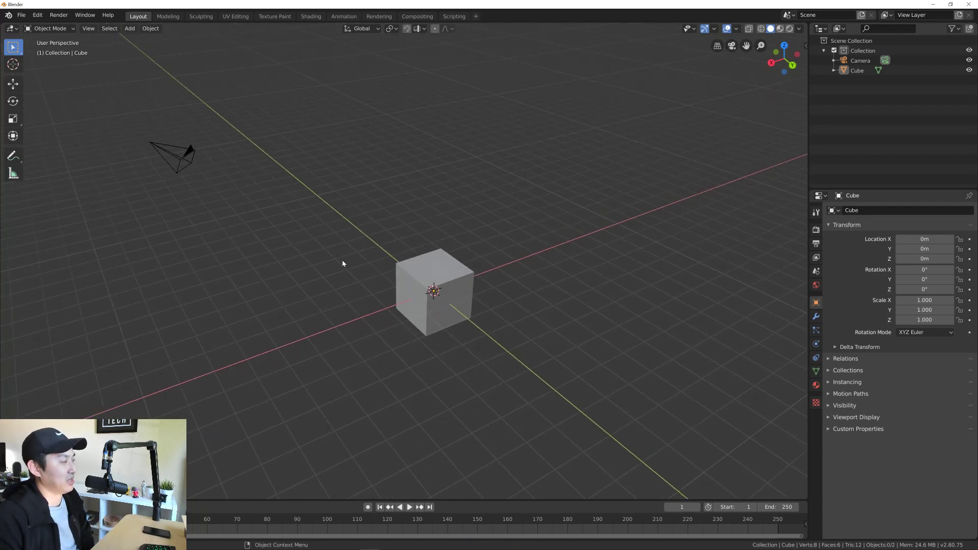
Step: Start adding a background image and browse to the G:\CinematographyDatabase\Matthews\SpringLoadedTurtleBase folder
{"action": "key", "text": "shift+a"}
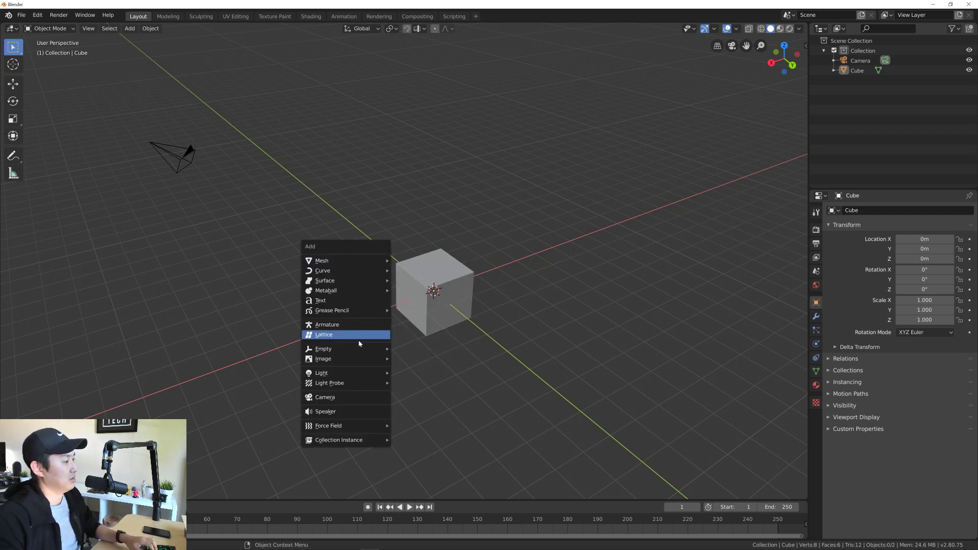
{"action": "mouse_move", "coordinate": [367, 359]}
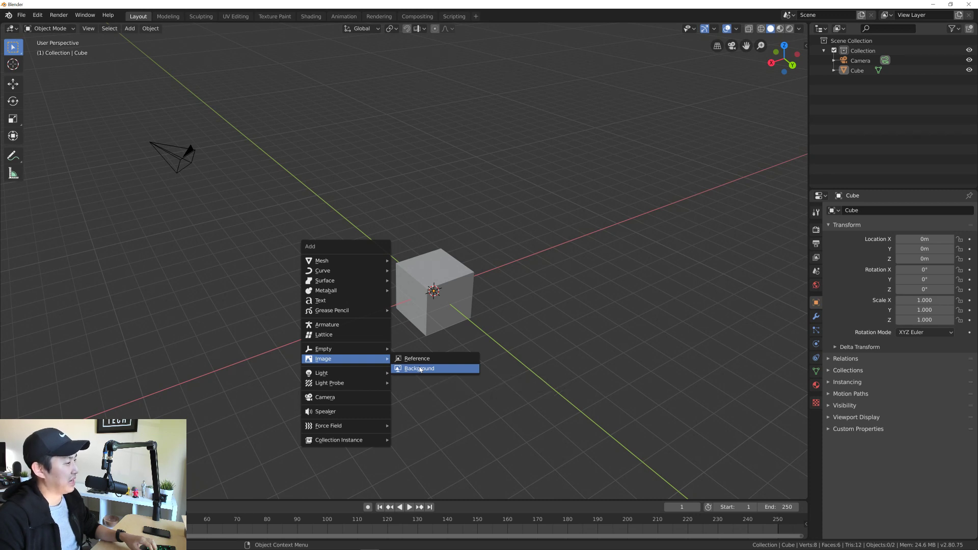
{"action": "left_click", "coordinate": [419, 369]}
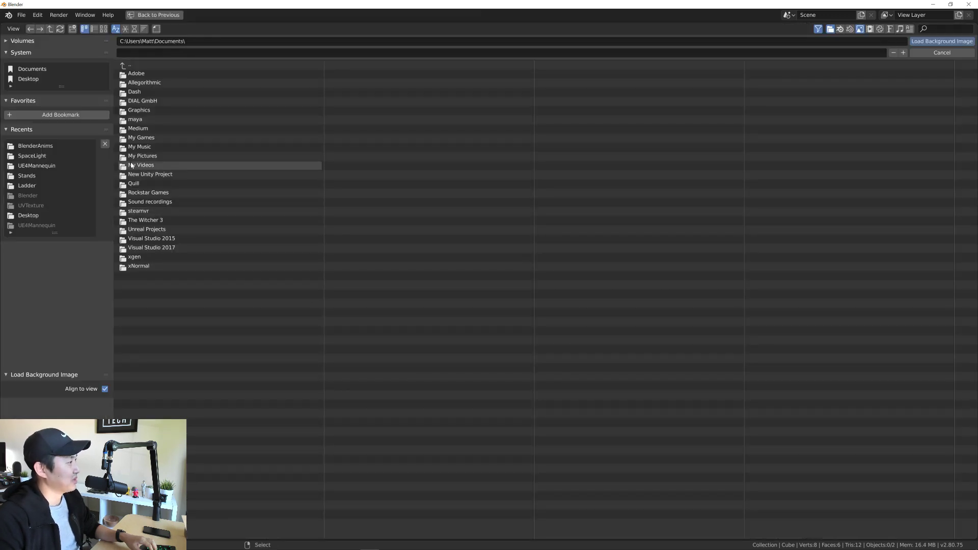
{"action": "left_click", "coordinate": [49, 42]}
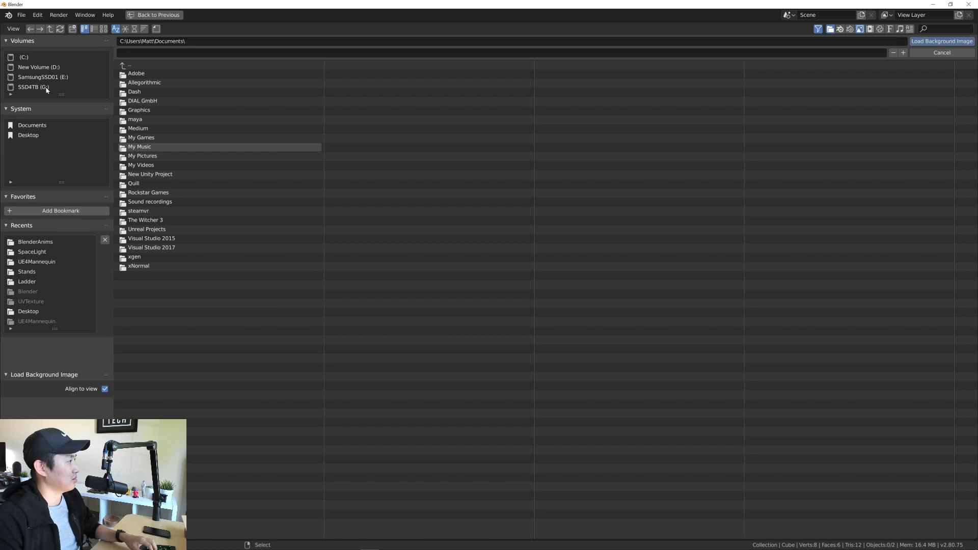
{"action": "left_click", "coordinate": [38, 88]}
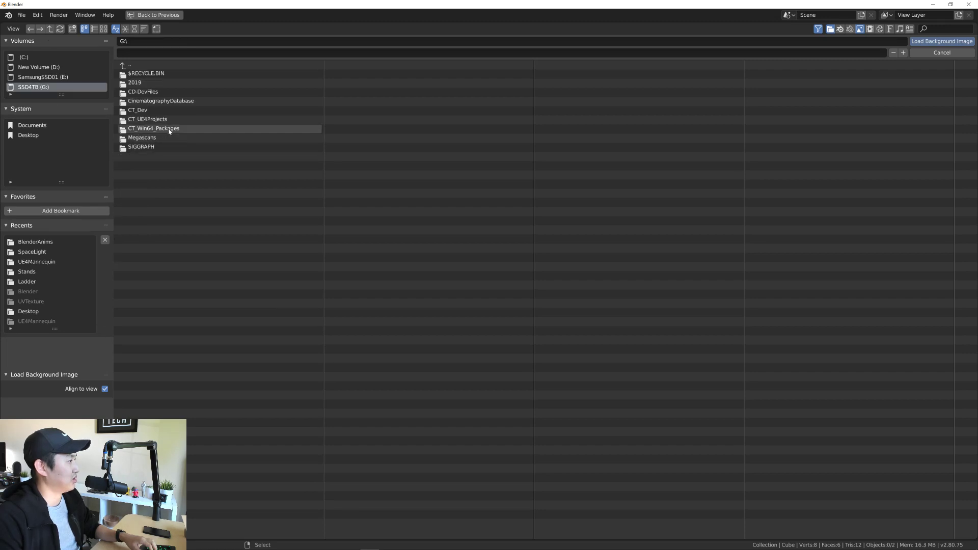
{"action": "left_click", "coordinate": [168, 101]}
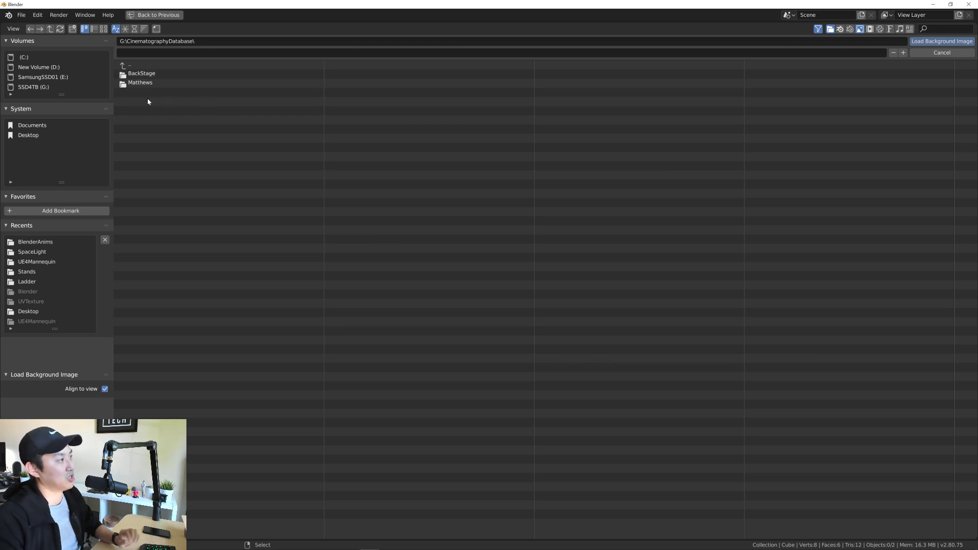
{"action": "left_click", "coordinate": [145, 83]}
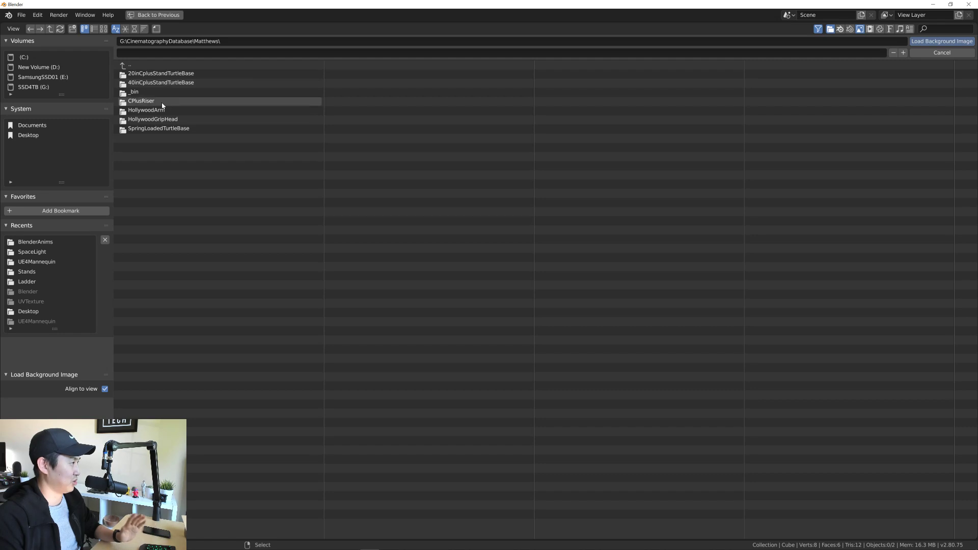
{"action": "left_click", "coordinate": [162, 129]}
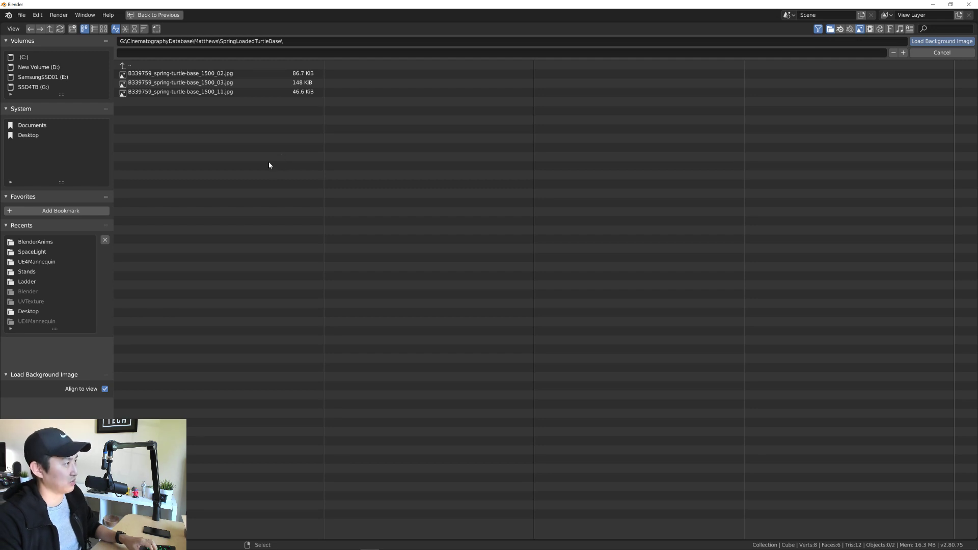
Step: Check the open turtle base photo's file name, and load B339759_spring-turtle-base_1500_02.jpg as the background image
{"action": "left_click", "coordinate": [200, 92]}
{"action": "left_click", "coordinate": [202, 84]}
{"action": "left_click", "coordinate": [202, 76]}
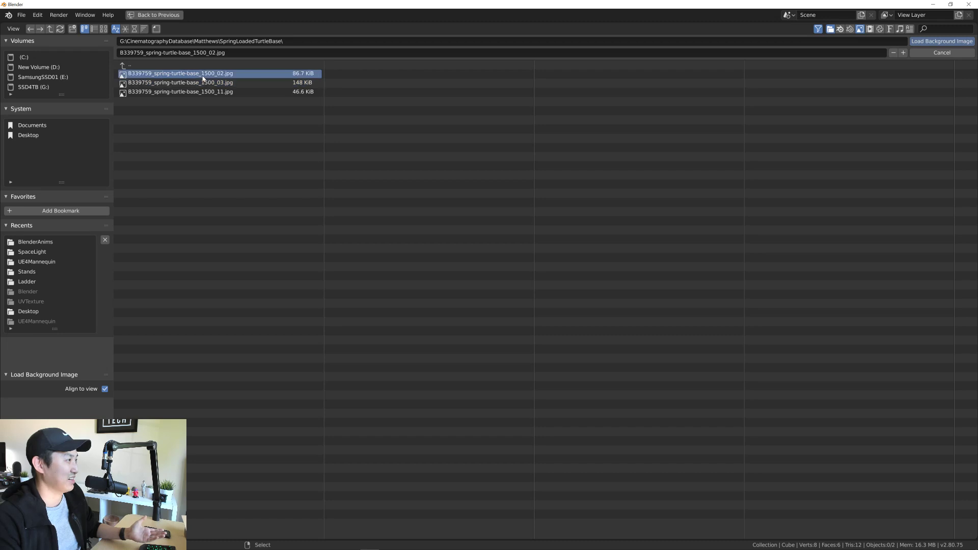
{"action": "left_click", "coordinate": [202, 83]}
{"action": "key", "text": "alt+Tab"}
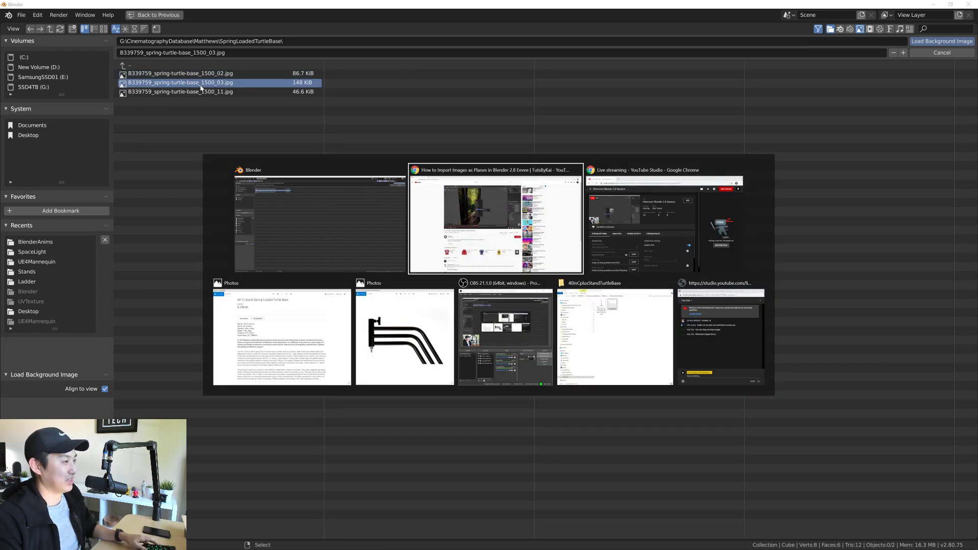
{"action": "left_click", "coordinate": [377, 320]}
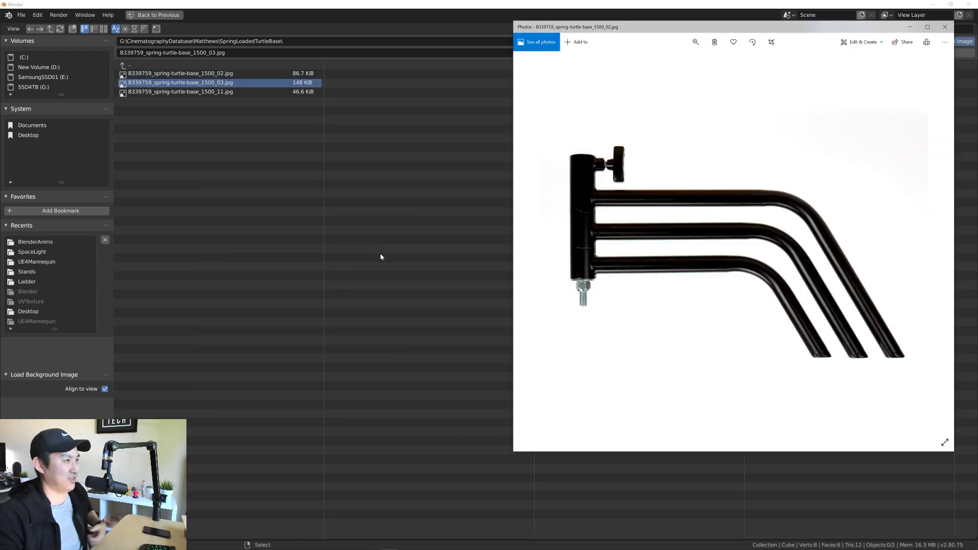
{"action": "left_click", "coordinate": [200, 74]}
{"action": "double_click", "coordinate": [199, 74]}
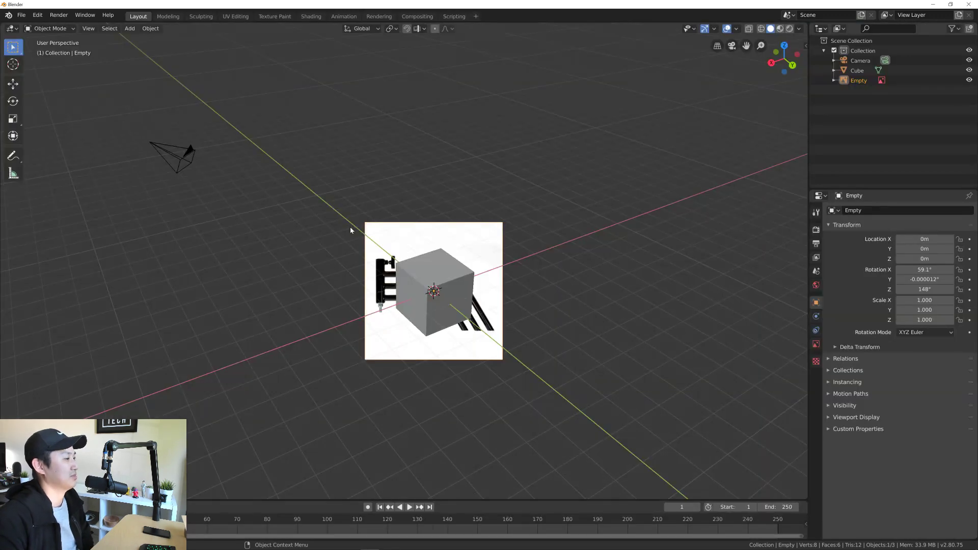
Step: Inspect the turtle base image's tilt around the cube and switch to the right orthographic view
{"action": "middle_click_drag", "start_coordinate": [388, 295], "coordinate": [416, 242]}
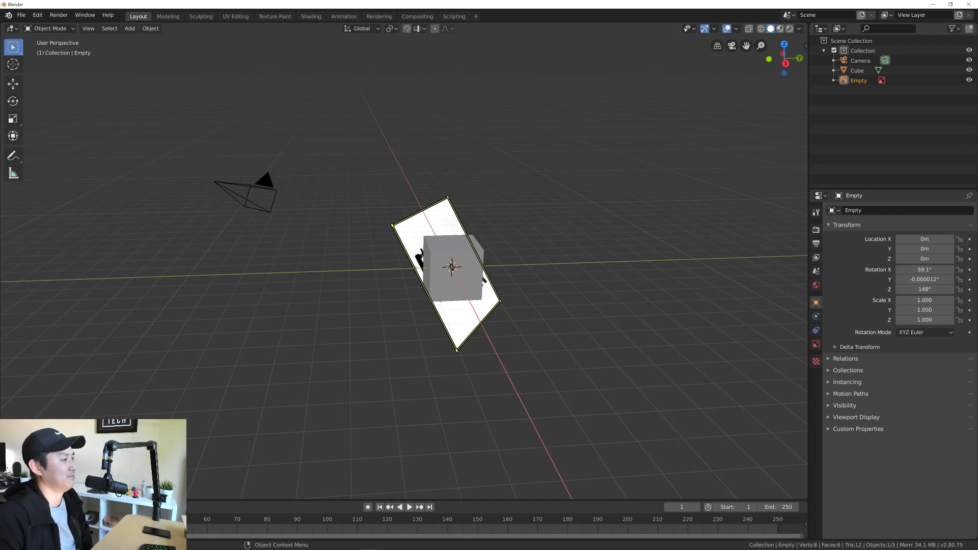
{"action": "mouse_move", "coordinate": [489, 311]}
{"action": "left_mouse_down"}
{"action": "mouse_move", "coordinate": [434, 233]}
{"action": "mouse_move", "coordinate": [488, 312]}
{"action": "left_mouse_up"}
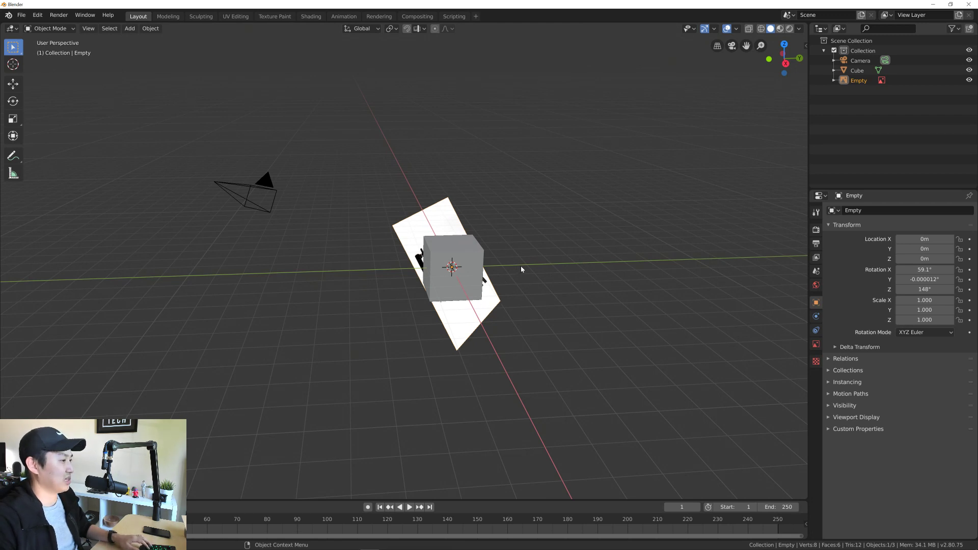
{"action": "middle_click_drag", "start_coordinate": [519, 266], "coordinate": [541, 270]}
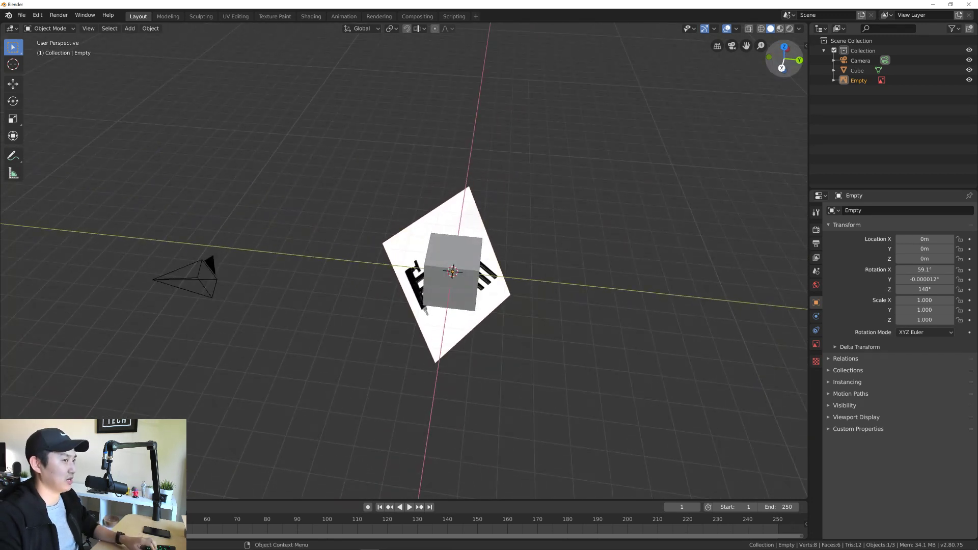
{"action": "left_click", "coordinate": [781, 67]}
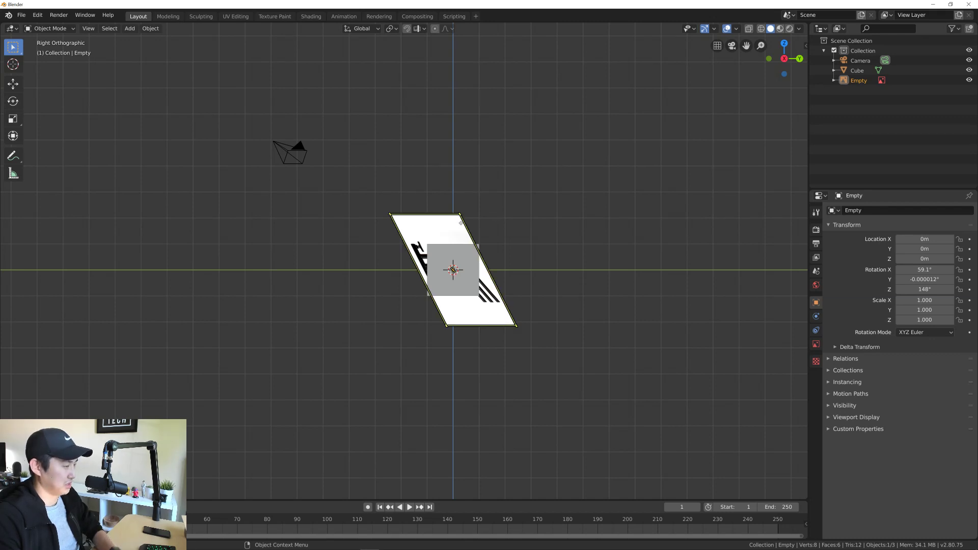
Step: Delete the tilted turtle base image and reload B339759_spring-turtle-base_1500_02.jpg as a background image aligned to the right orthographic view
{"action": "key", "text": "Delete"}
{"action": "key", "text": "shift+a"}
{"action": "mouse_move", "coordinate": [458, 226]}
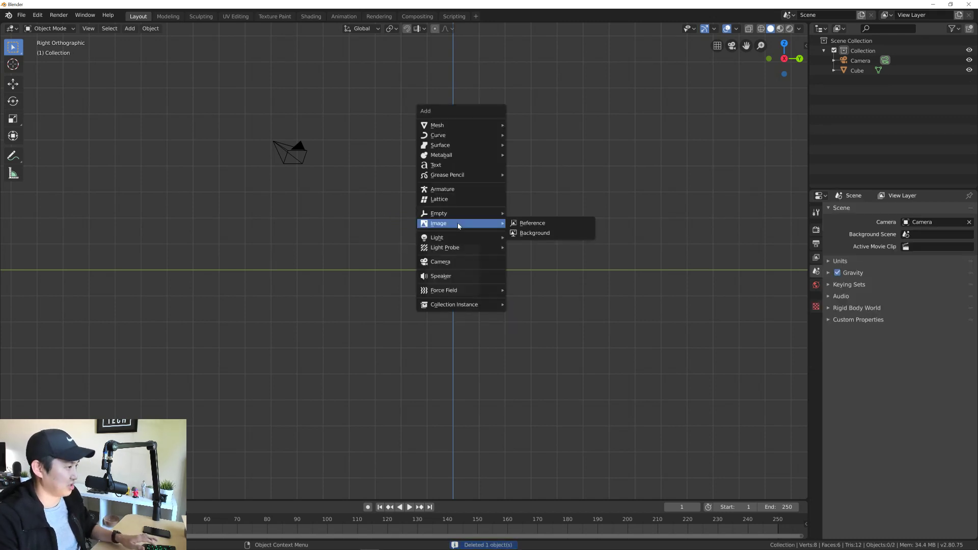
{"action": "left_click", "coordinate": [525, 232]}
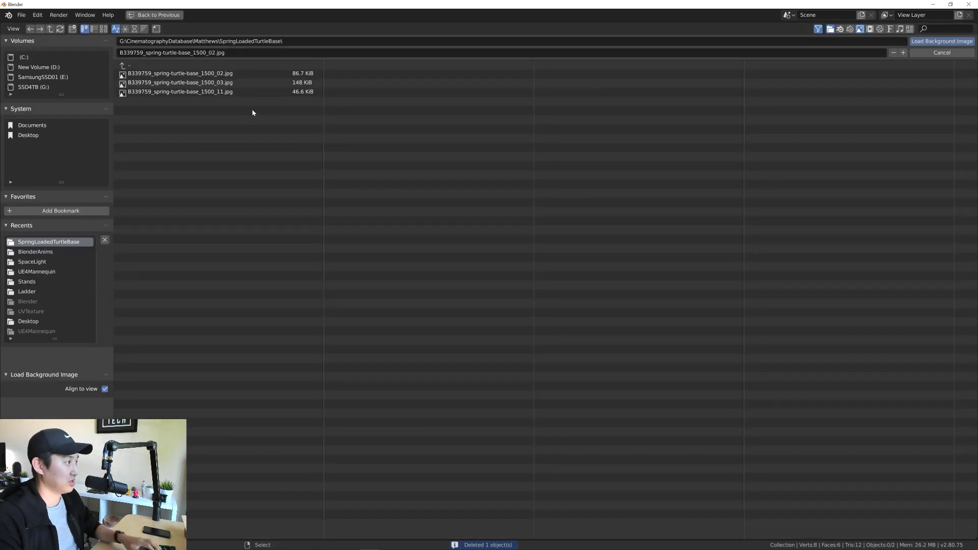
{"action": "double_click", "coordinate": [181, 74]}
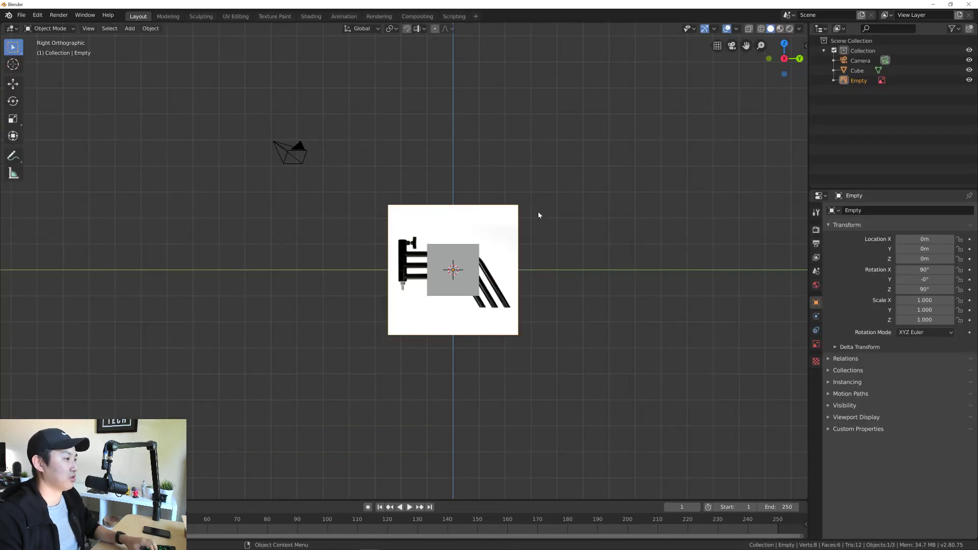
Step: Check the image's alignment in the right orthographic view, and look up the stand's footprint in the cstand40.PNG spec sheet
{"action": "middle_click_drag", "start_coordinate": [538, 212], "coordinate": [595, 178]}
{"action": "key", "text": "KP_3"}
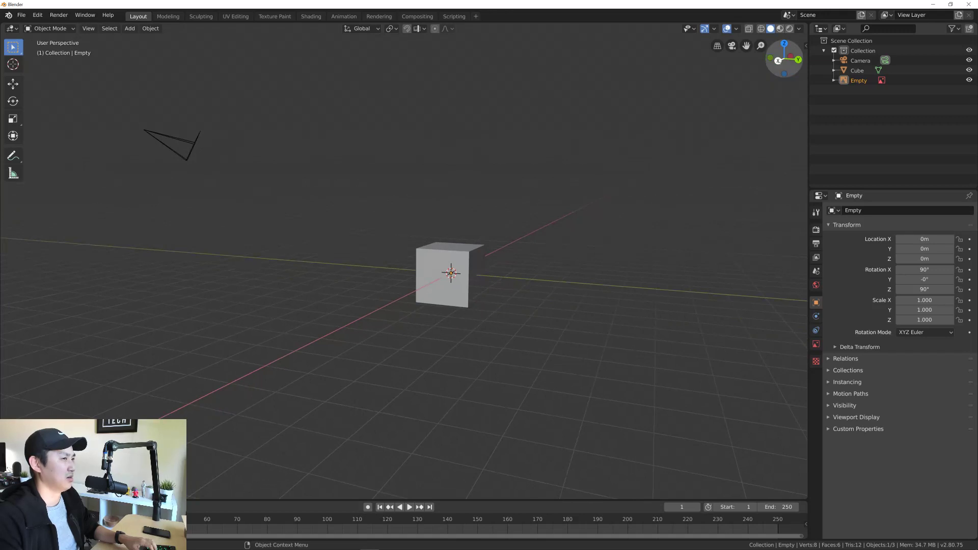
{"action": "scroll", "coordinate": [504, 237], "scroll_direction": "up", "scroll_amount": 2}
{"action": "scroll", "coordinate": [483, 248], "scroll_direction": "up", "scroll_amount": 1}
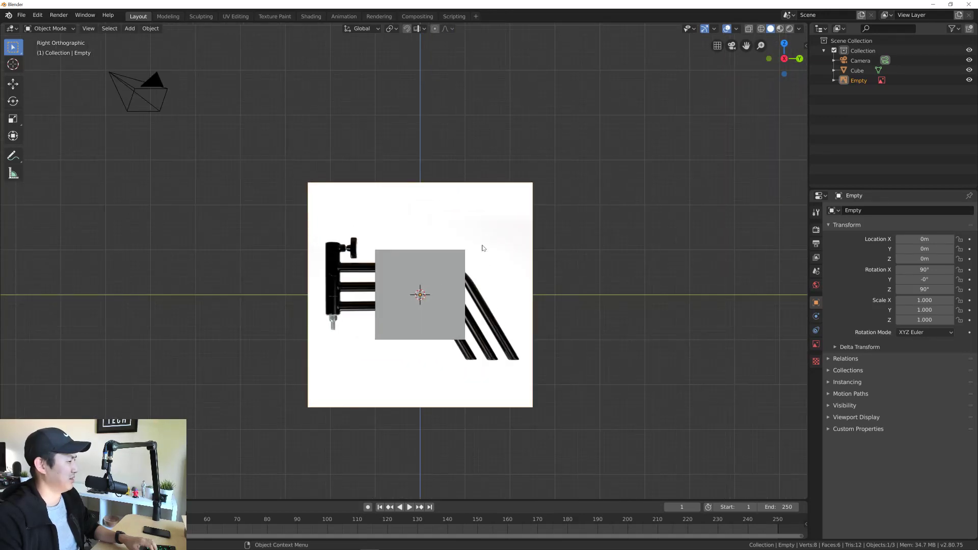
{"action": "scroll", "coordinate": [483, 248], "scroll_direction": "up", "scroll_amount": 1}
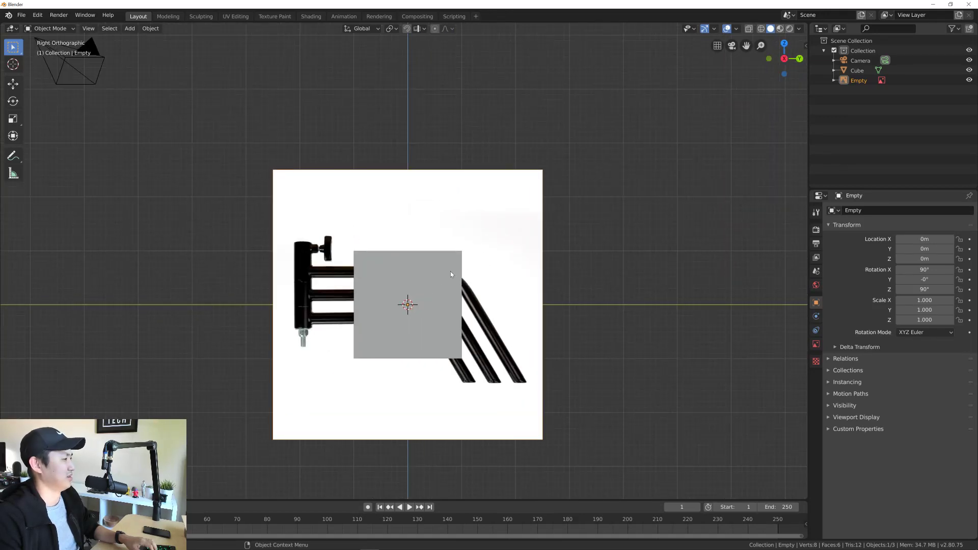
{"action": "key", "text": "alt+Tab"}
{"action": "key", "text": "alt+Tab"}
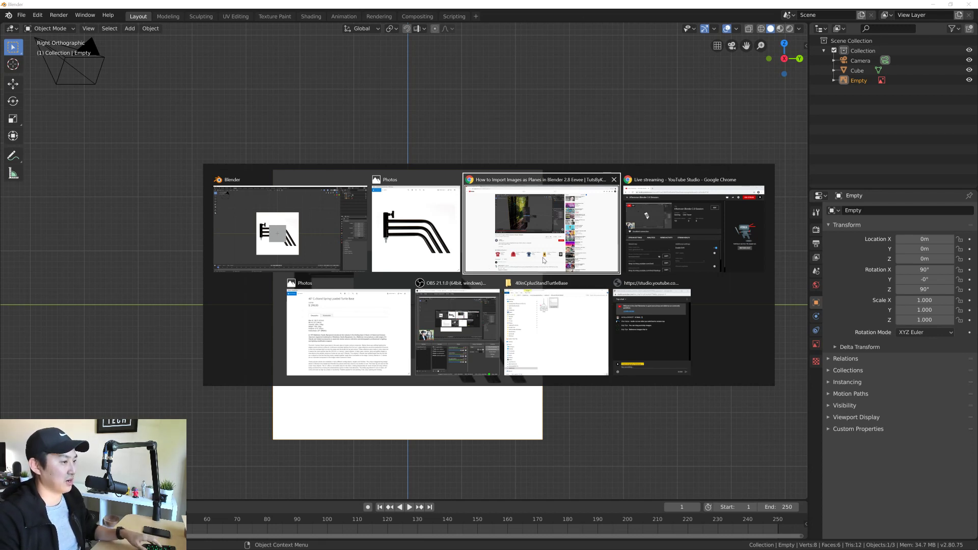
{"action": "left_click", "coordinate": [372, 323]}
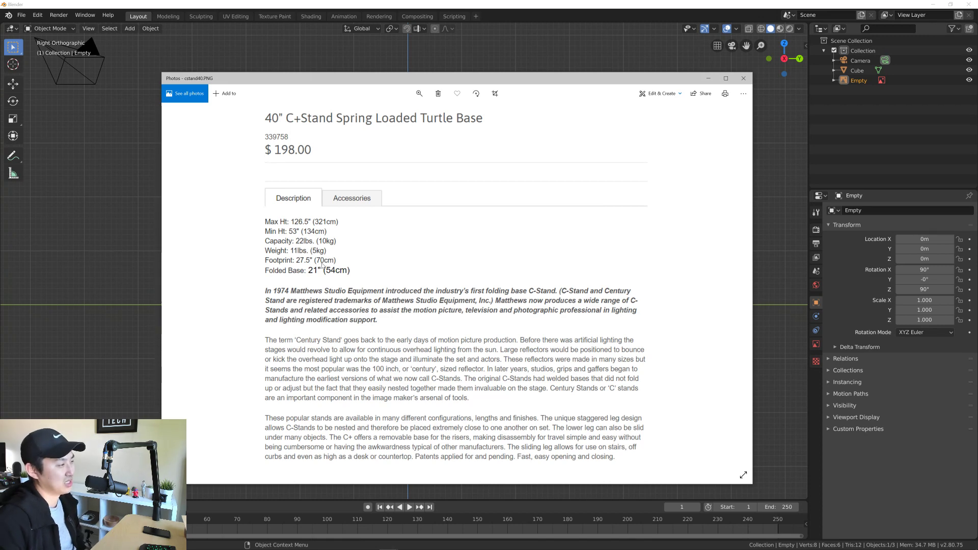
{"action": "left_click", "coordinate": [436, 63]}
Step: Delete the default cube covering the reference image
{"action": "left_click", "coordinate": [441, 271]}
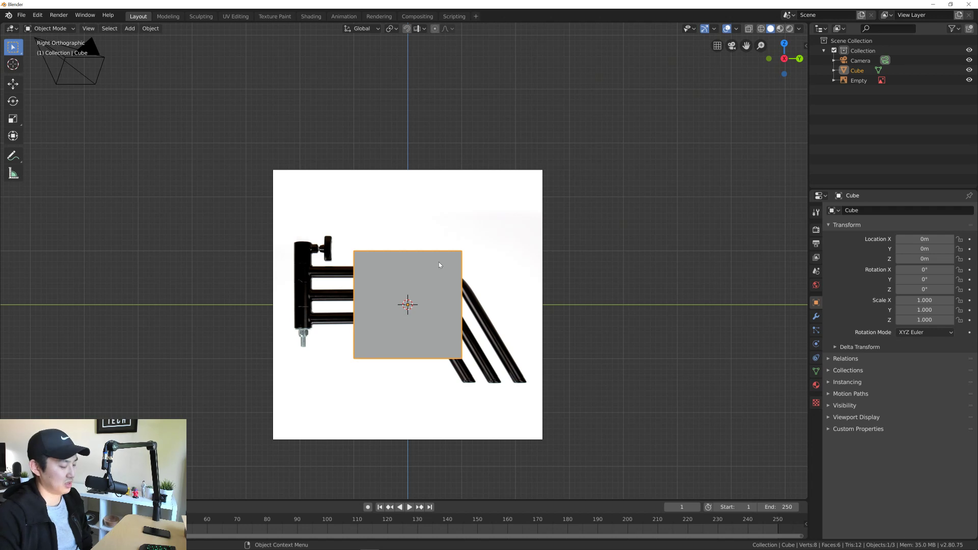
{"action": "key", "text": "x"}
{"action": "left_click", "coordinate": [438, 264]}
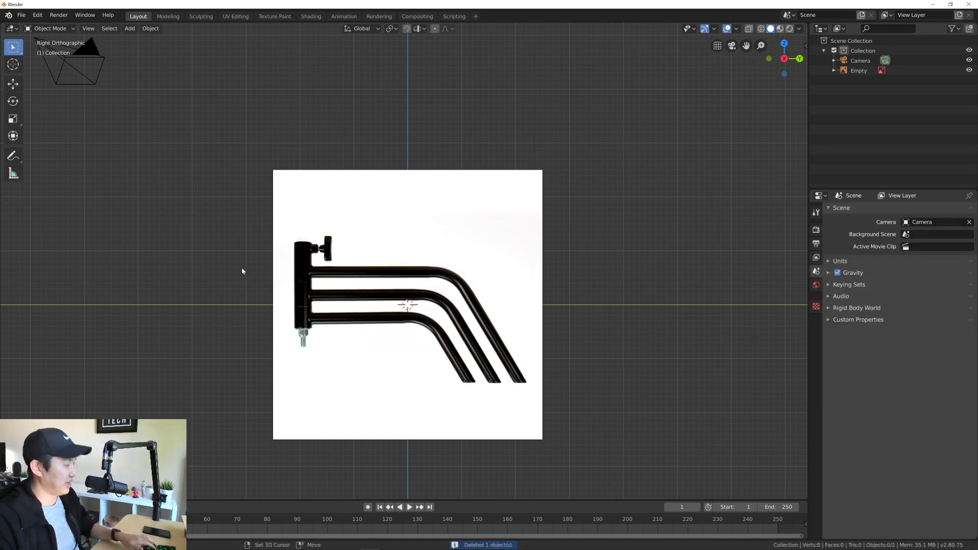
Step: Add a cube 0.7 m in size at the origin and compare it with the footprint in the spec sheet
{"action": "key", "text": "shift+a"}
{"action": "mouse_move", "coordinate": [266, 182]}
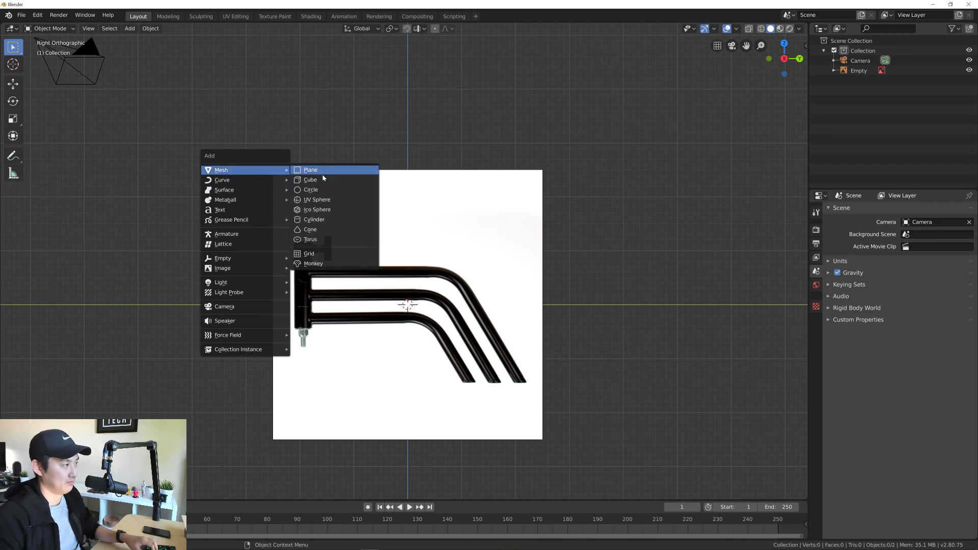
{"action": "left_click", "coordinate": [312, 179]}
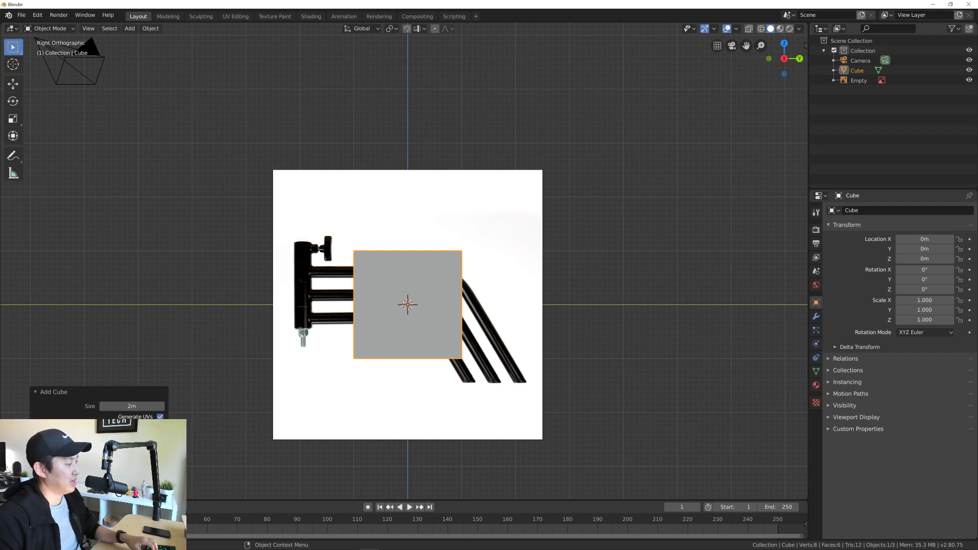
{"action": "double_click", "coordinate": [152, 406]}
{"action": "type", "text": "0.7"}
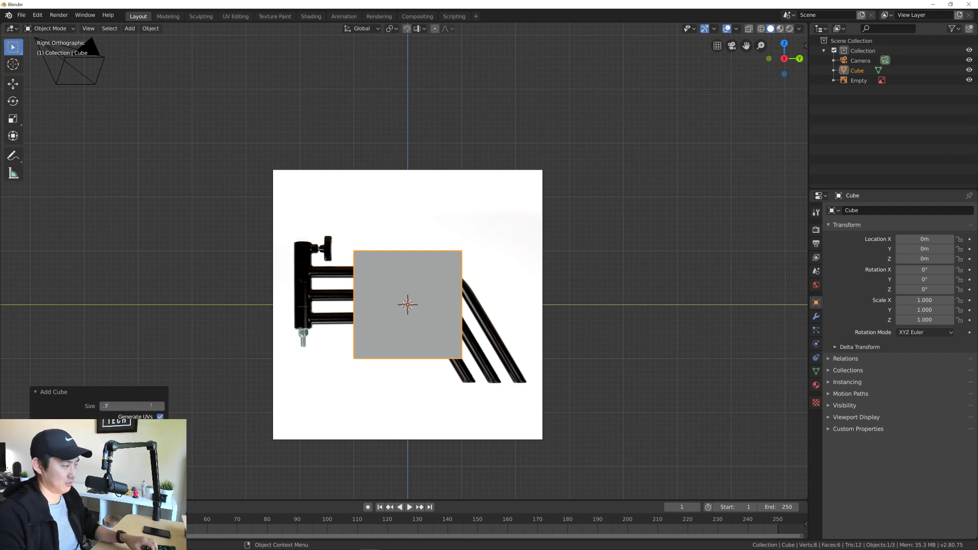
{"action": "key", "text": "Return"}
{"action": "scroll", "coordinate": [379, 334], "scroll_direction": "up", "scroll_amount": 3}
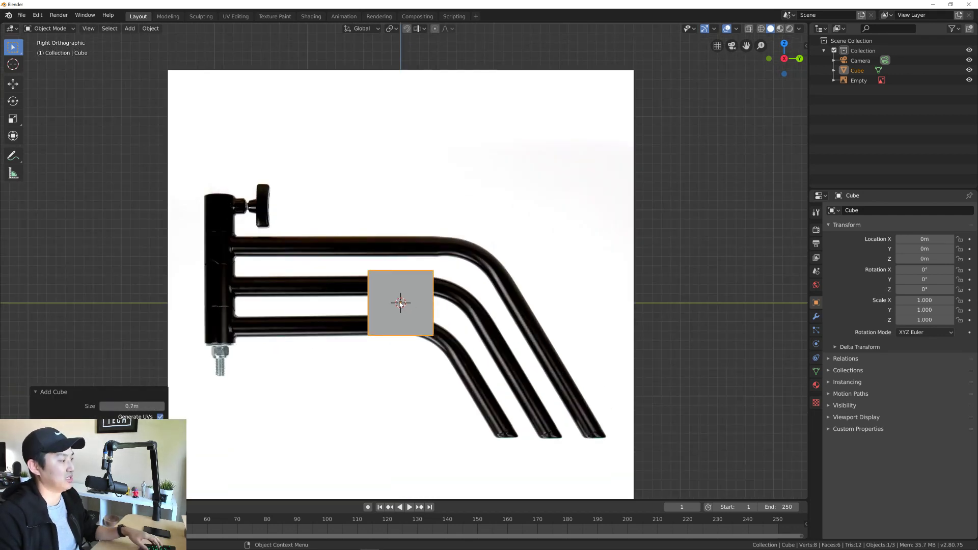
{"action": "key", "text": "alt+Tab"}
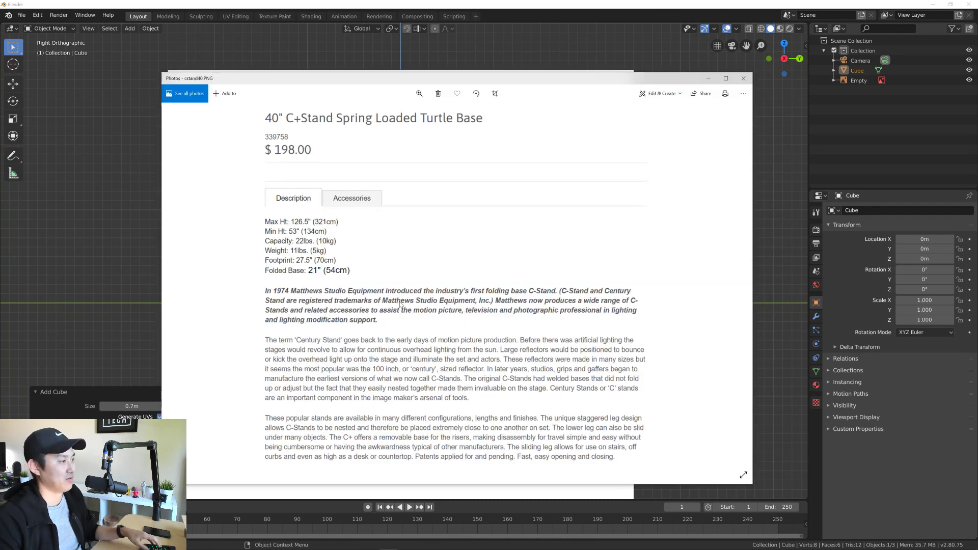
{"action": "key", "text": "alt+Tab"}
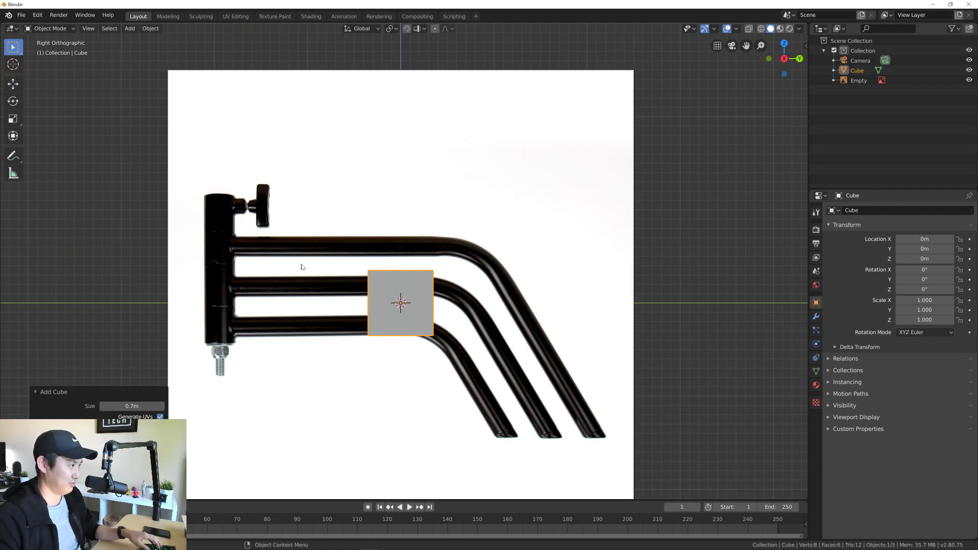
Step: Shrink the turtle base image in the right orthographic view and move it back over the 0.7 m cube
{"action": "left_click", "coordinate": [208, 127]}
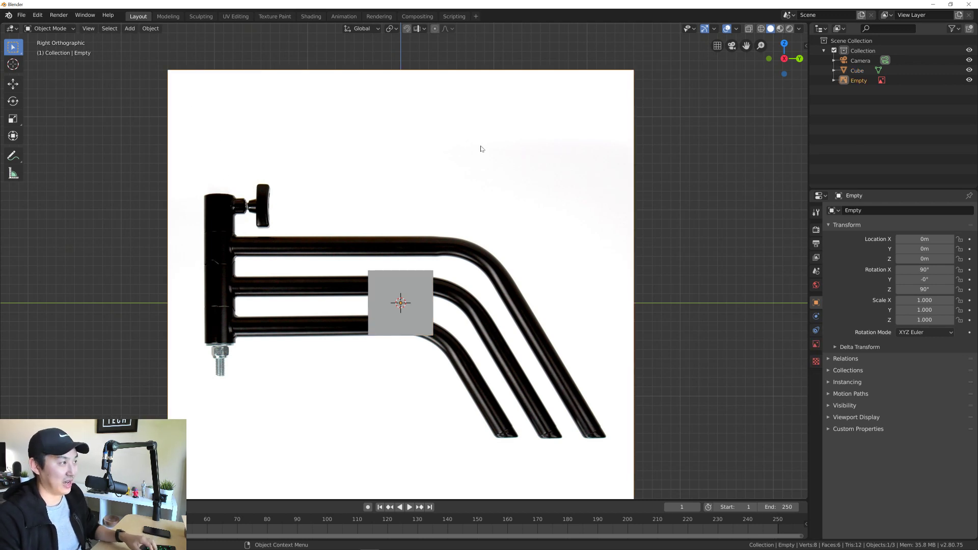
{"action": "mouse_move", "coordinate": [637, 105]}
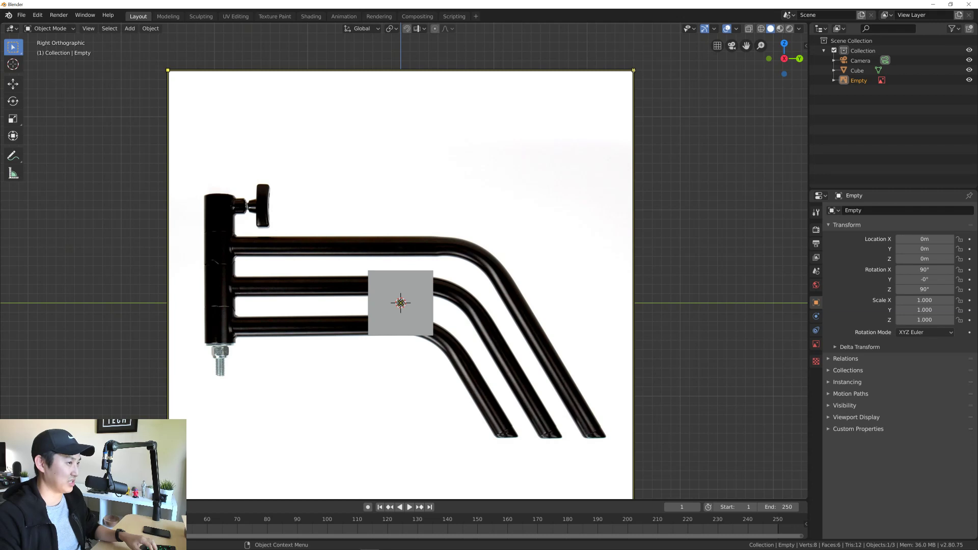
{"action": "left_click_drag", "start_coordinate": [637, 106], "coordinate": [257, 390]}
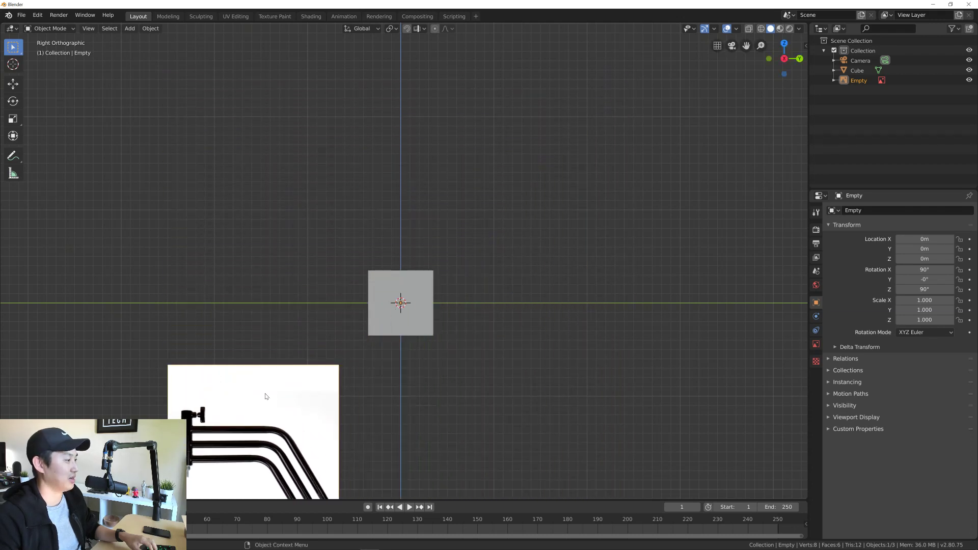
{"action": "middle_click_drag", "start_coordinate": [257, 390], "coordinate": [294, 403]}
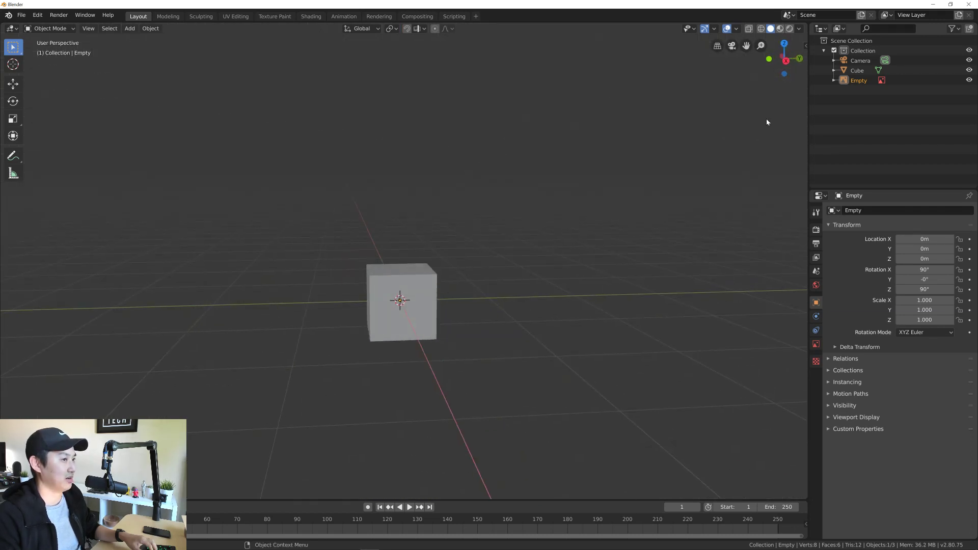
{"action": "left_click", "coordinate": [786, 61]}
{"action": "mouse_move", "coordinate": [364, 338]}
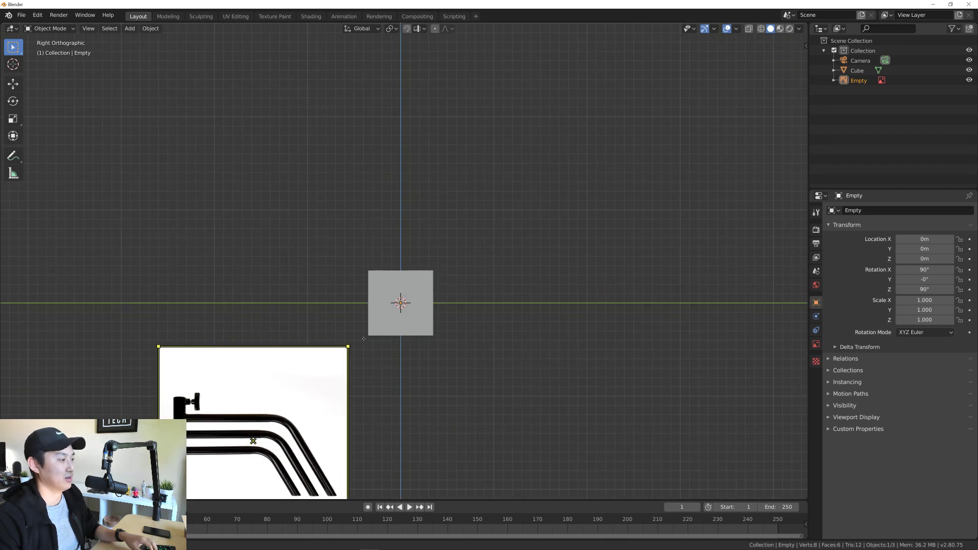
{"action": "mouse_move", "coordinate": [363, 339]}
{"action": "left_mouse_down"}
{"action": "mouse_move", "coordinate": [375, 291]}
{"action": "mouse_move", "coordinate": [352, 338]}
{"action": "left_mouse_up"}
{"action": "mouse_move", "coordinate": [254, 438]}
{"action": "left_mouse_down"}
{"action": "mouse_move", "coordinate": [312, 363]}
{"action": "mouse_move", "coordinate": [400, 304]}
{"action": "mouse_move", "coordinate": [462, 298]}
{"action": "left_mouse_up"}
Step: Switch the viewport to wireframe shading and shrink the turtle base image to roughly the cube's size
{"action": "scroll", "coordinate": [400, 303], "scroll_direction": "up", "scroll_amount": 4}
{"action": "left_click", "coordinate": [762, 29]}
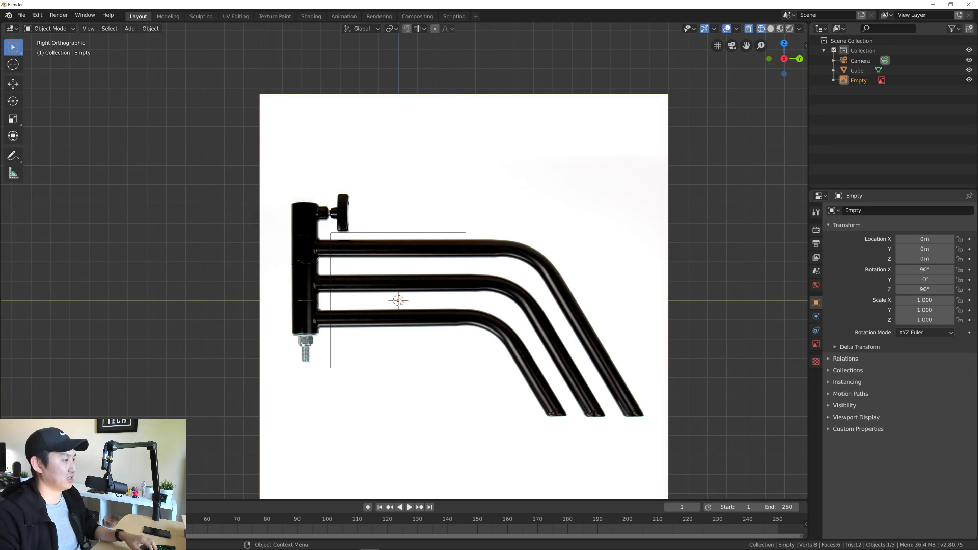
{"action": "left_click", "coordinate": [264, 97]}
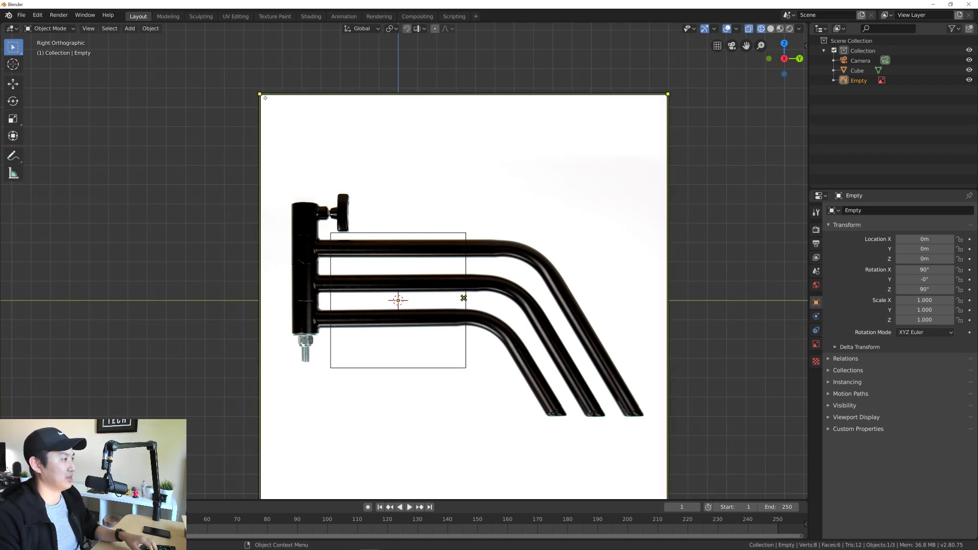
{"action": "left_click_drag", "start_coordinate": [264, 97], "coordinate": [535, 203]}
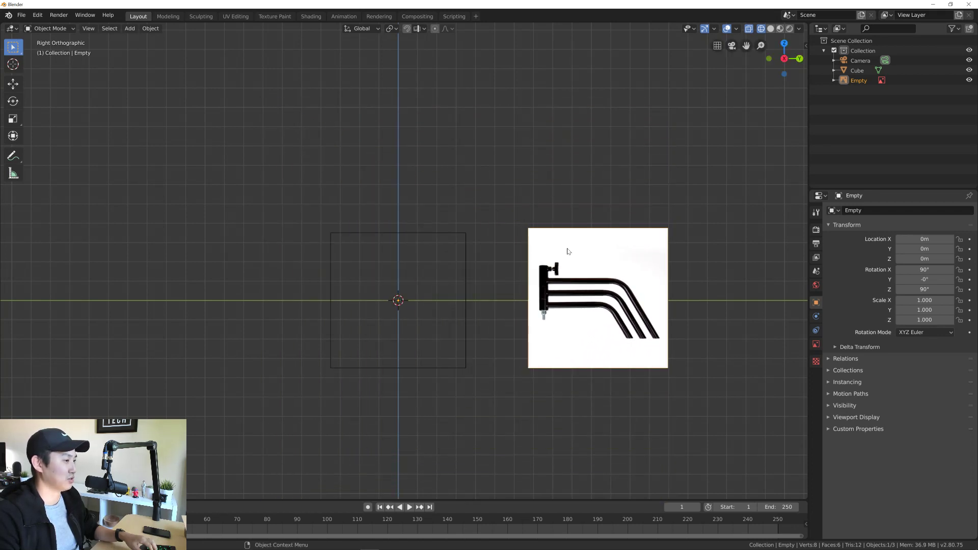
{"action": "left_click_drag", "start_coordinate": [582, 231], "coordinate": [526, 224]}
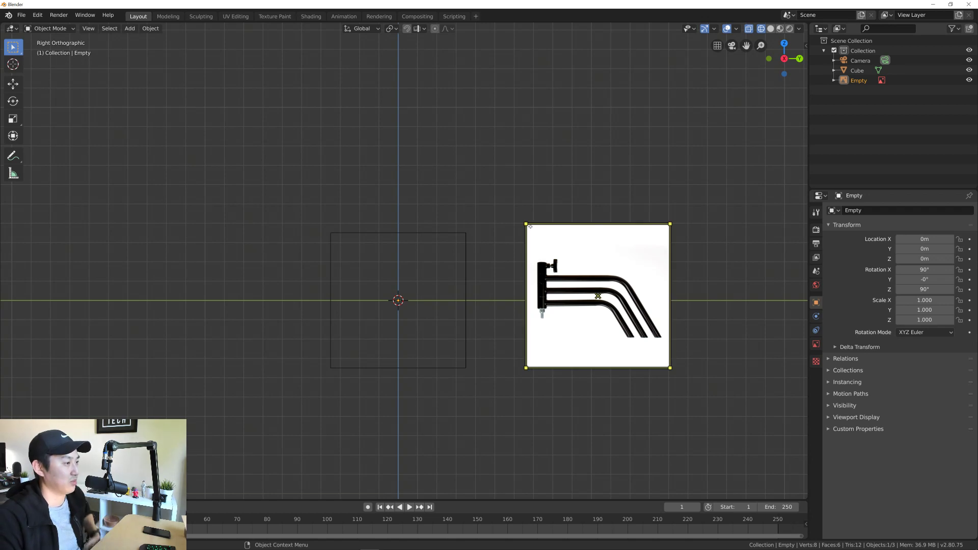
{"action": "left_click_drag", "start_coordinate": [526, 224], "coordinate": [550, 219]}
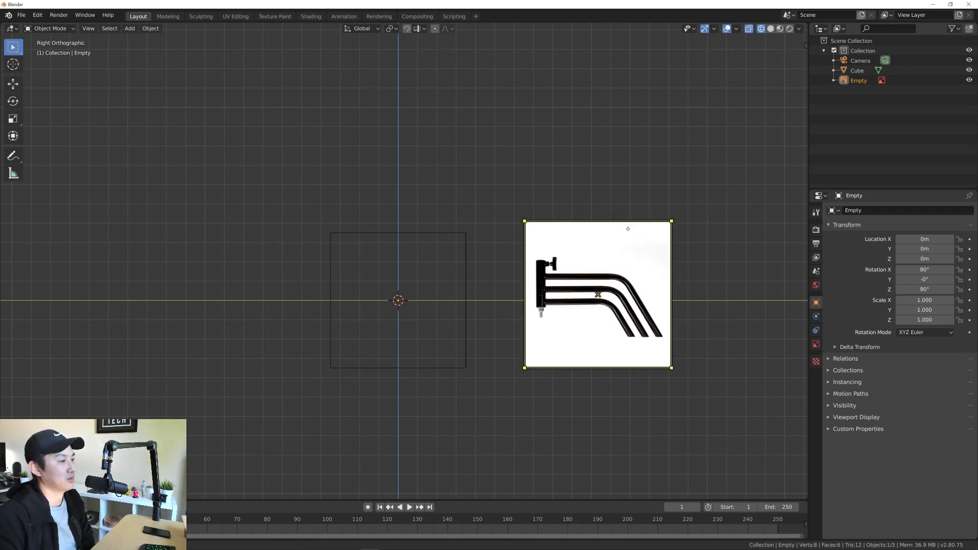
Step: Move the turtle base image so the stand's column is centred on the vertical axis at the origin
{"action": "left_click_drag", "start_coordinate": [597, 293], "coordinate": [457, 296]}
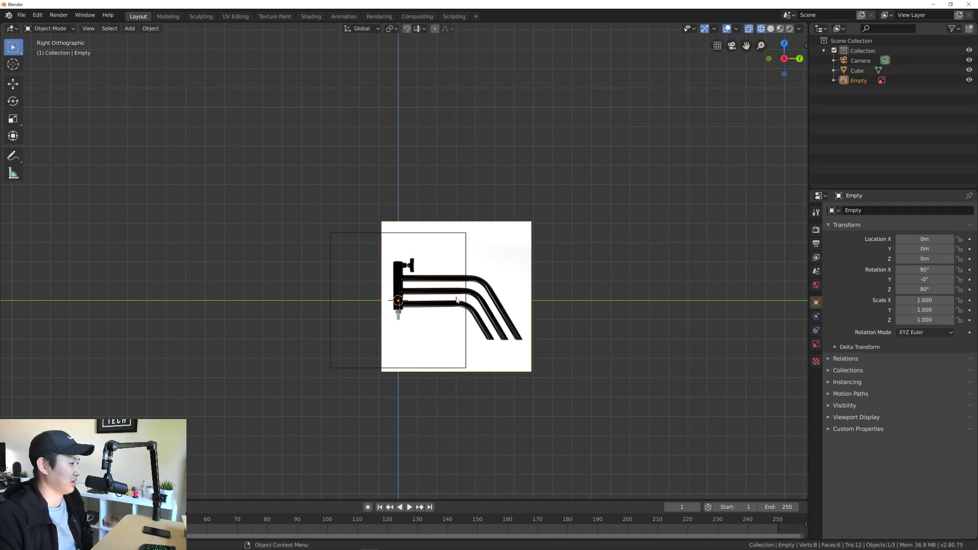
{"action": "scroll", "coordinate": [457, 297], "scroll_direction": "up", "scroll_amount": 4}
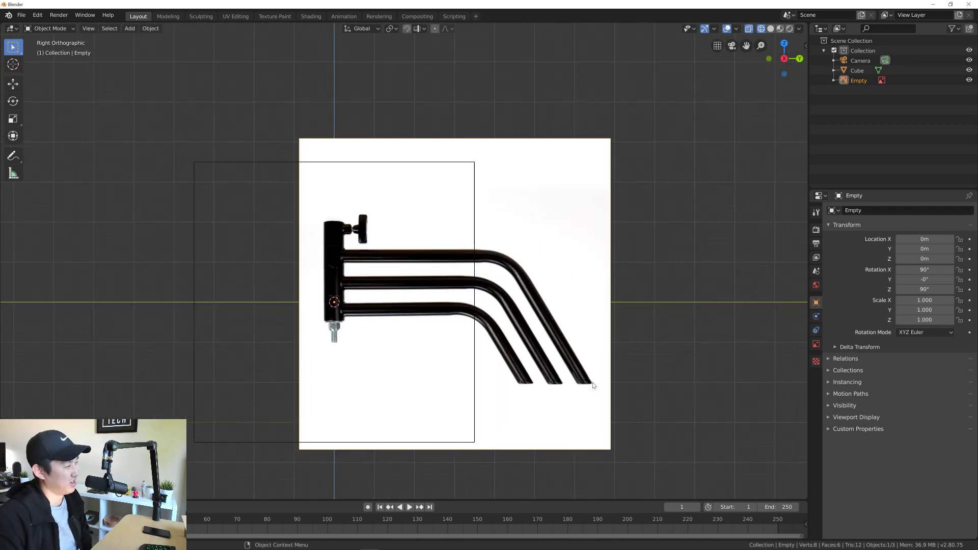
{"action": "left_click", "coordinate": [455, 294]}
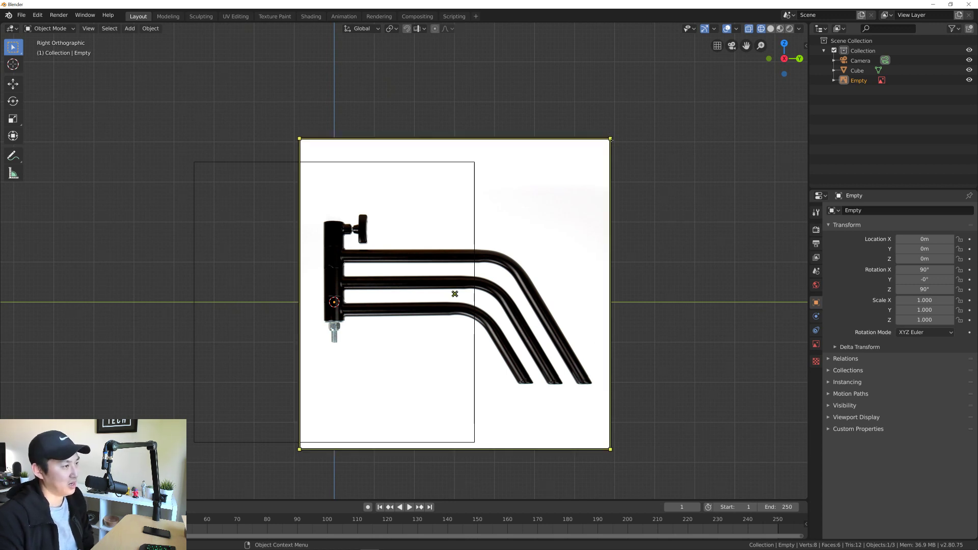
Step: Rescale and move the image so the column sits on the vertical axis and the longest leg ends at the cube's edge on the ground line
{"action": "left_click_drag", "start_coordinate": [609, 138], "coordinate": [467, 270]}
{"action": "left_click_drag", "start_coordinate": [387, 363], "coordinate": [401, 260]}
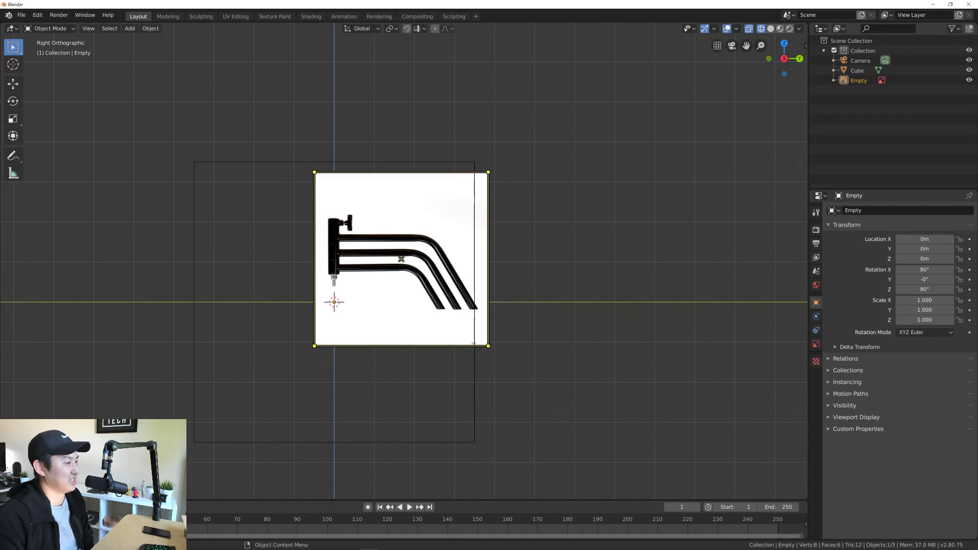
{"action": "left_click_drag", "start_coordinate": [486, 343], "coordinate": [489, 359]}
{"action": "scroll", "coordinate": [468, 313], "scroll_direction": "up", "scroll_amount": 3}
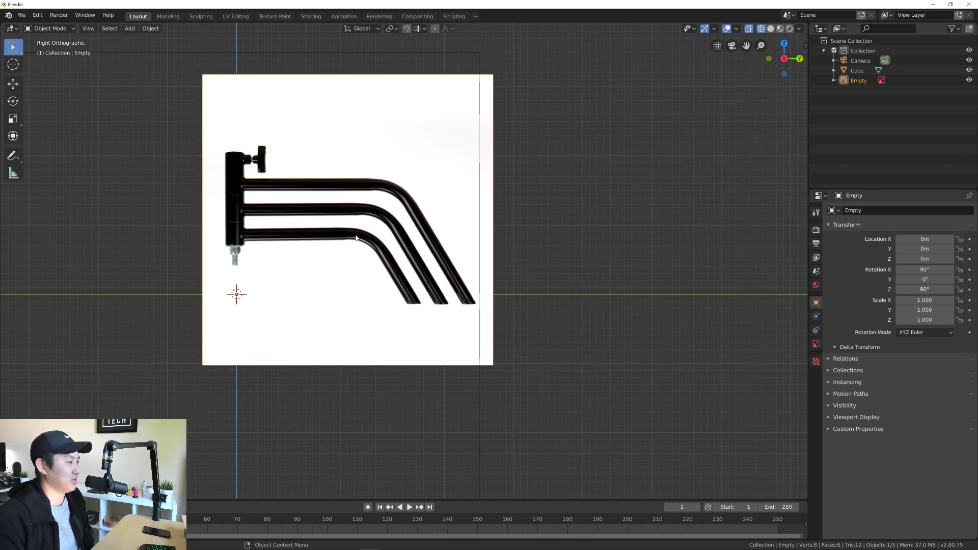
{"action": "left_click_drag", "start_coordinate": [348, 220], "coordinate": [351, 210]}
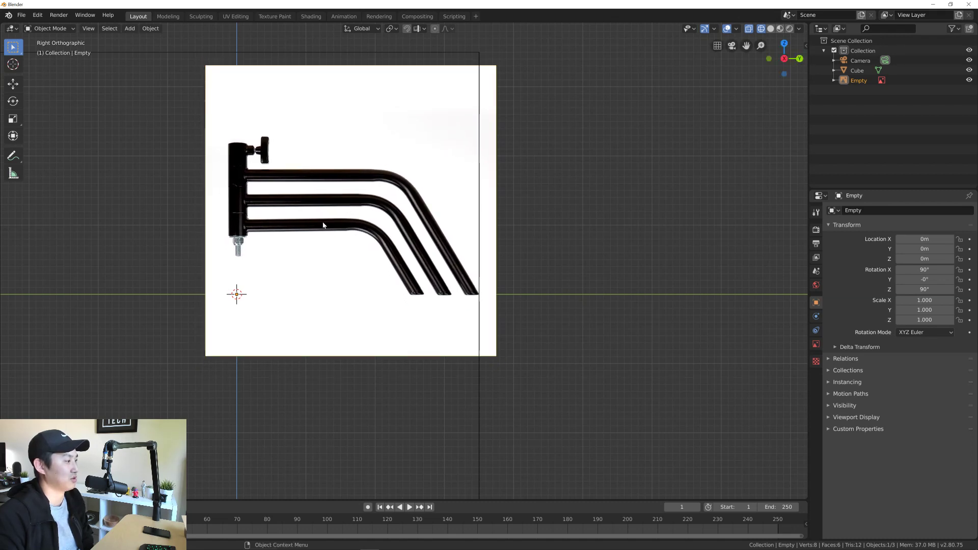
{"action": "middle_click_drag", "start_coordinate": [350, 210], "coordinate": [382, 261]}
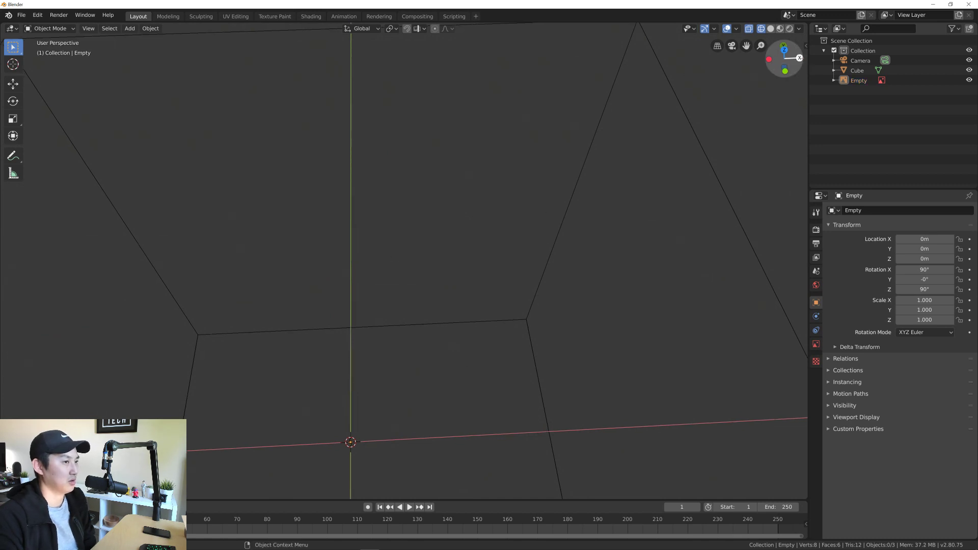
{"action": "left_click", "coordinate": [799, 57]}
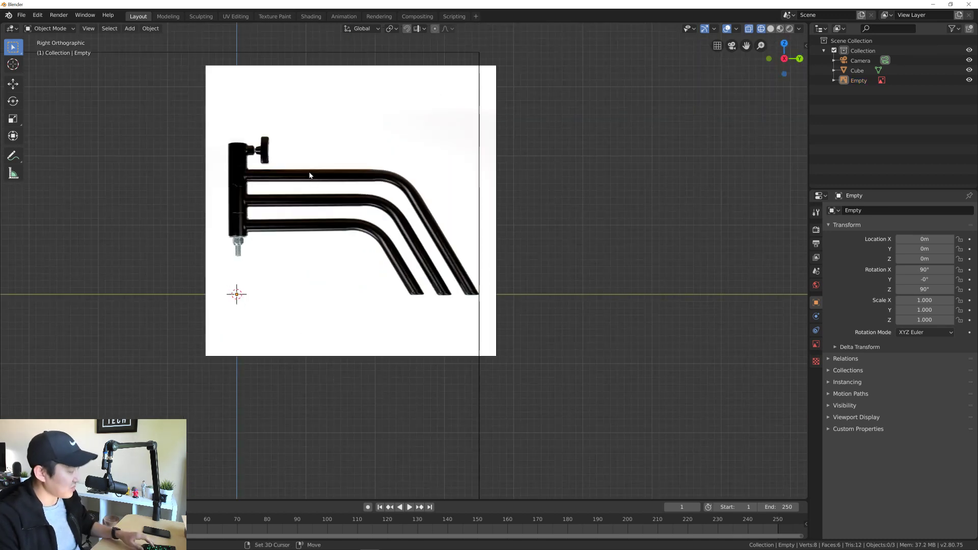
{"action": "middle_click_drag", "start_coordinate": [317, 190], "coordinate": [427, 263], "text": "shift"}
{"action": "scroll", "coordinate": [421, 266], "scroll_direction": "down", "scroll_amount": 2}
{"action": "scroll", "coordinate": [421, 266], "scroll_direction": "up", "scroll_amount": 1}
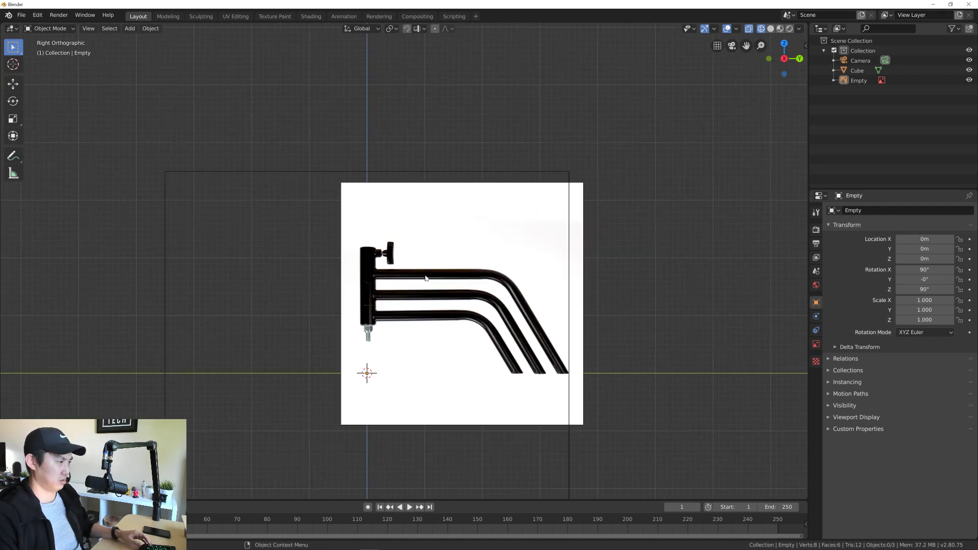
Step: Switch to File Explorer and look through the C-stand, CPlusRiser, HollywoodArm and HollywoodGripHead subfolders of the Matthews folder for reference images
{"action": "scroll", "coordinate": [425, 270], "scroll_direction": "down", "scroll_amount": 3}
{"action": "scroll", "coordinate": [429, 276], "scroll_direction": "up", "scroll_amount": 1}
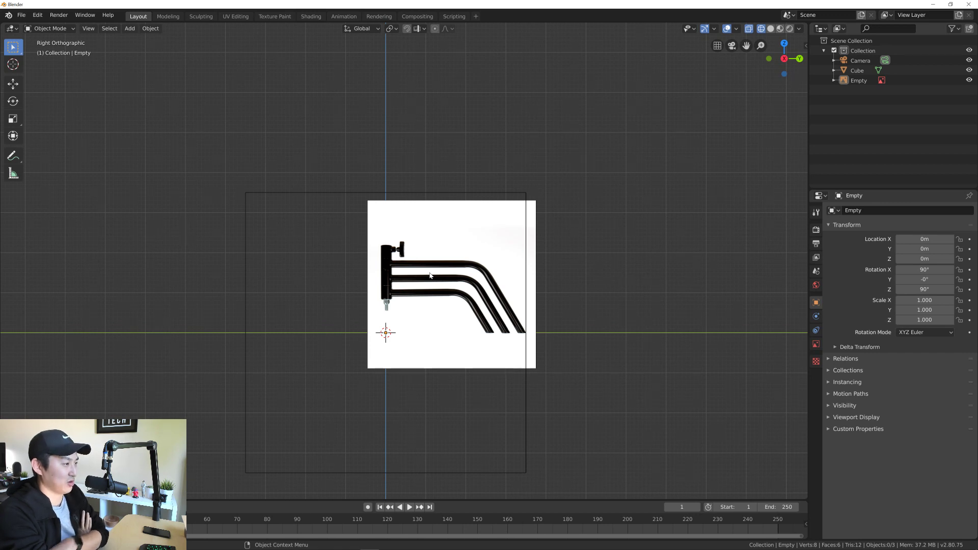
{"action": "key", "text": "alt+Tab"}
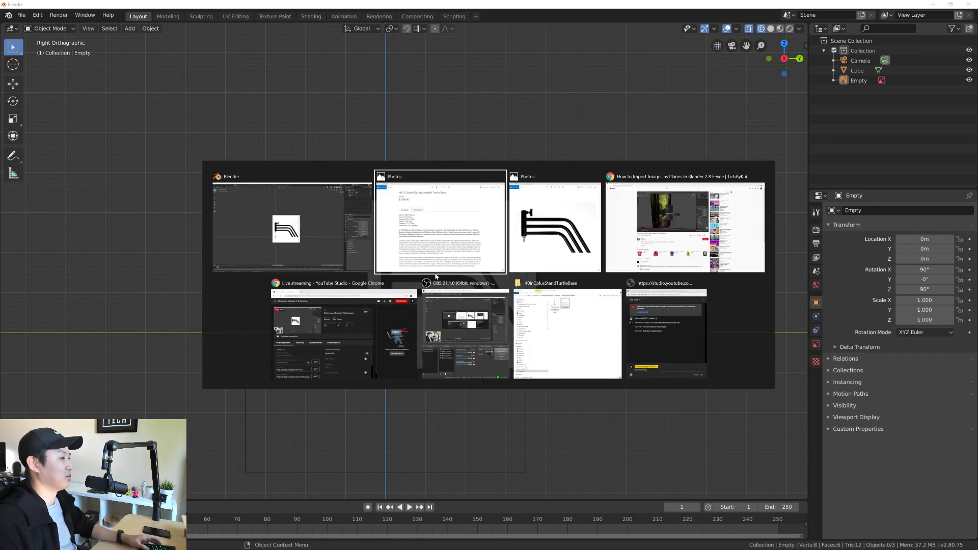
{"action": "left_click", "coordinate": [583, 333]}
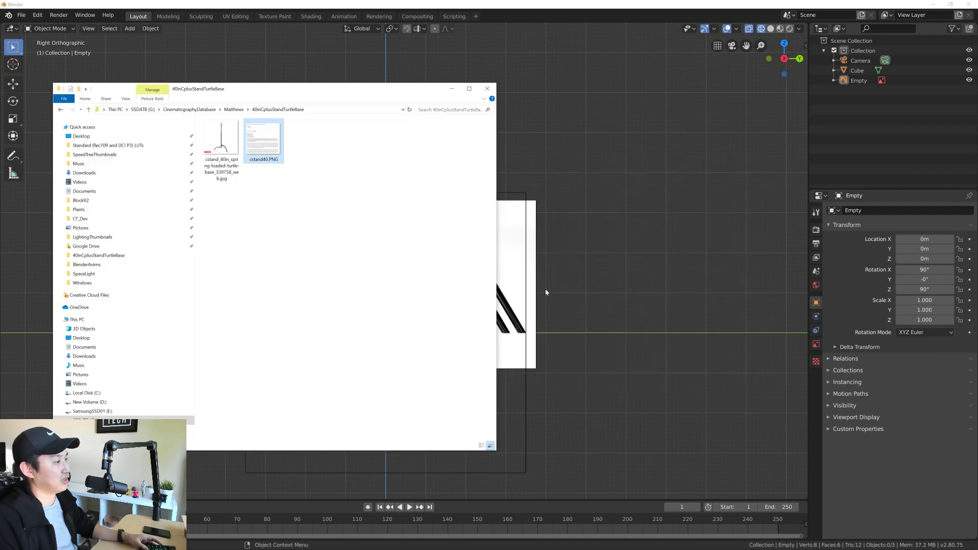
{"action": "left_click", "coordinate": [236, 109]}
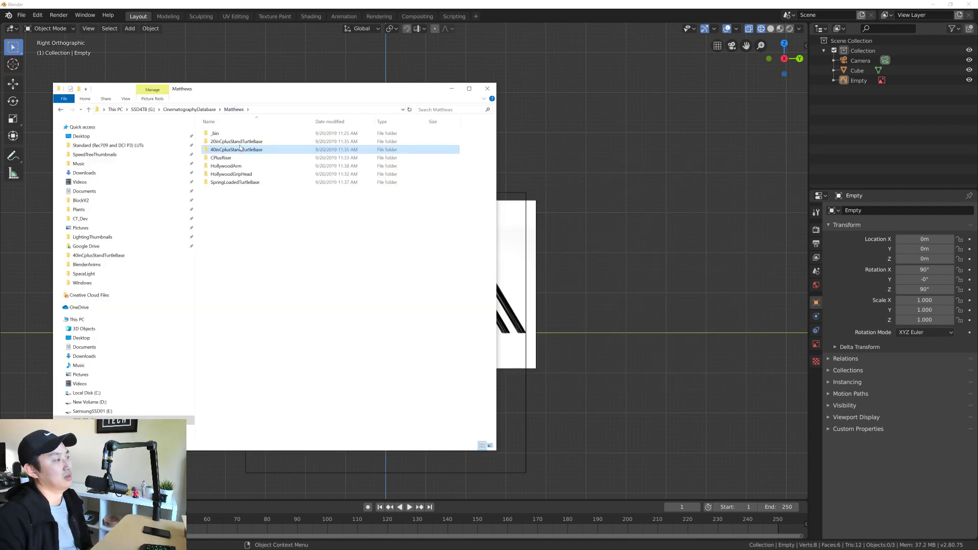
{"action": "double_click", "coordinate": [239, 143]}
{"action": "left_click", "coordinate": [237, 110]}
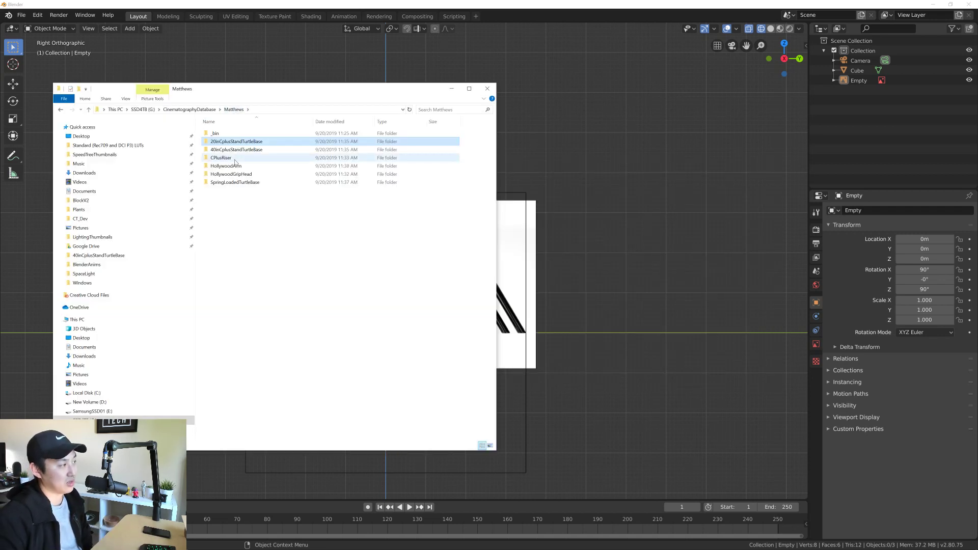
{"action": "double_click", "coordinate": [239, 158]}
{"action": "left_click", "coordinate": [234, 109]}
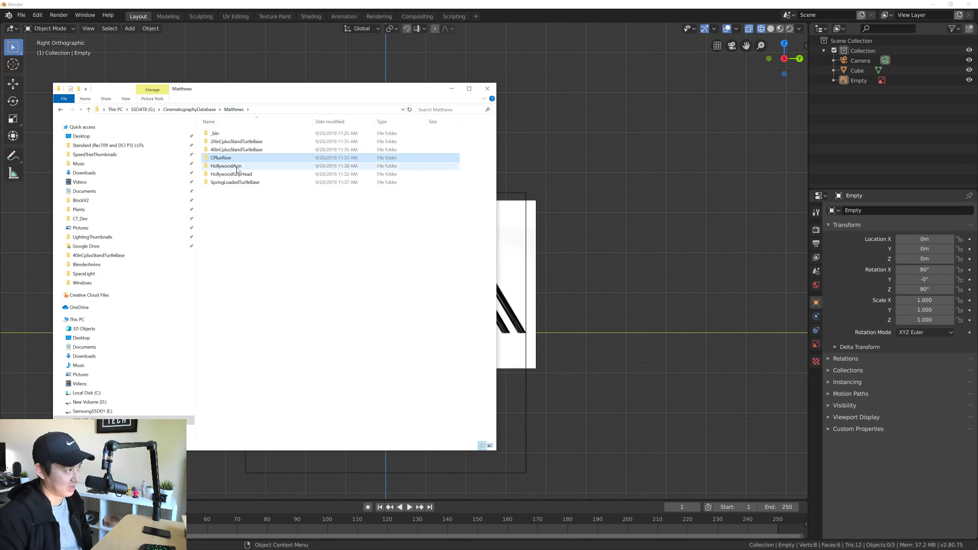
{"action": "double_click", "coordinate": [237, 166]}
{"action": "left_click", "coordinate": [234, 109]}
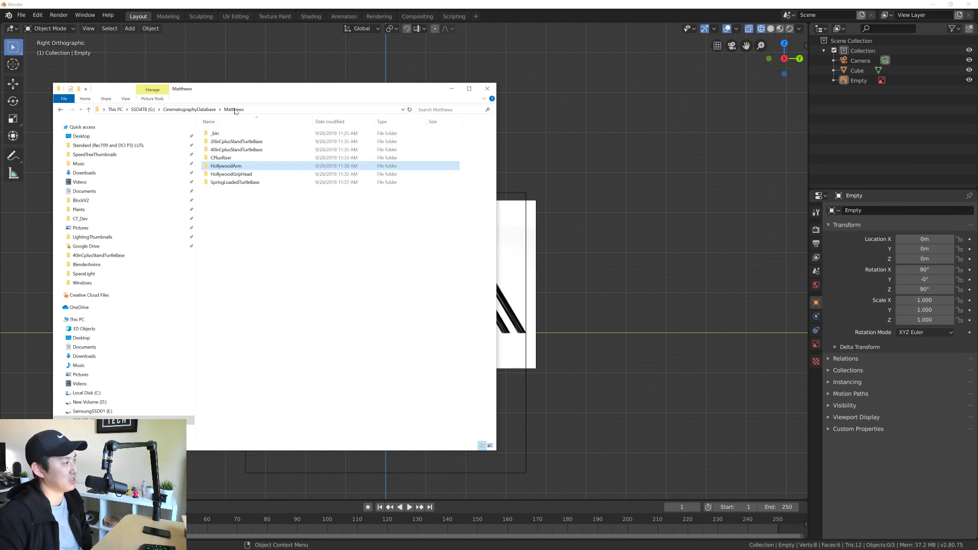
{"action": "double_click", "coordinate": [237, 172]}
{"action": "left_click", "coordinate": [234, 110]}
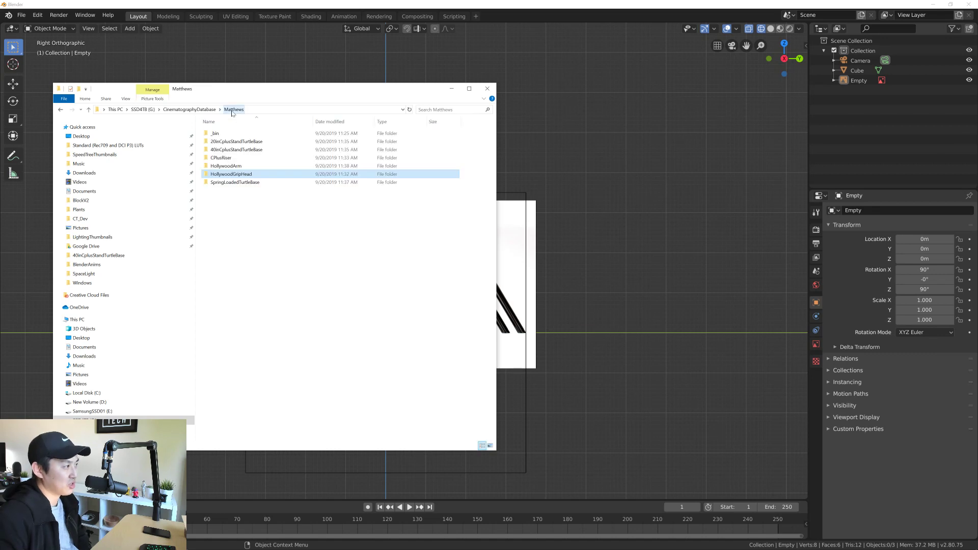
Step: View the turtle base photo ending in 1500_11.jpg from the SpringLoadedTurtleBase folder, then return to Blender
{"action": "double_click", "coordinate": [237, 186]}
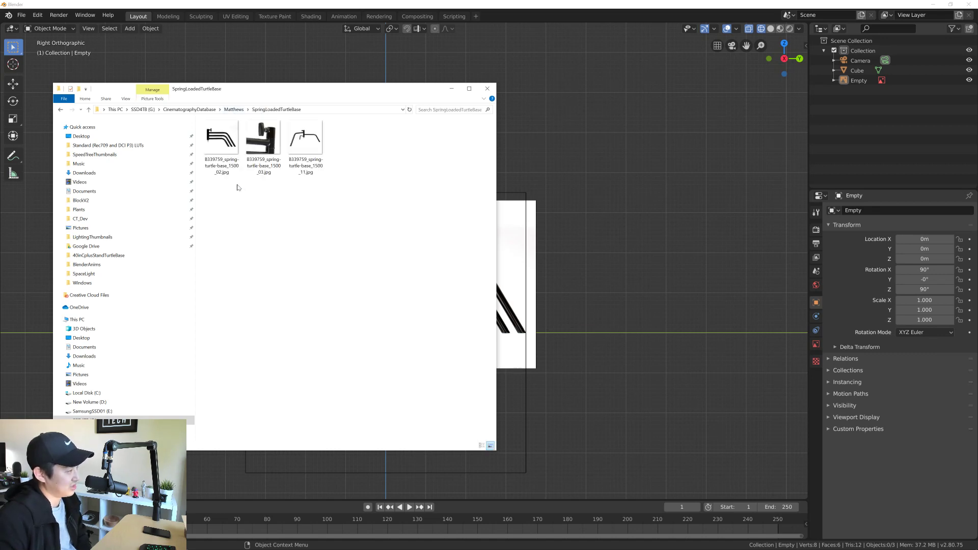
{"action": "double_click", "coordinate": [305, 140]}
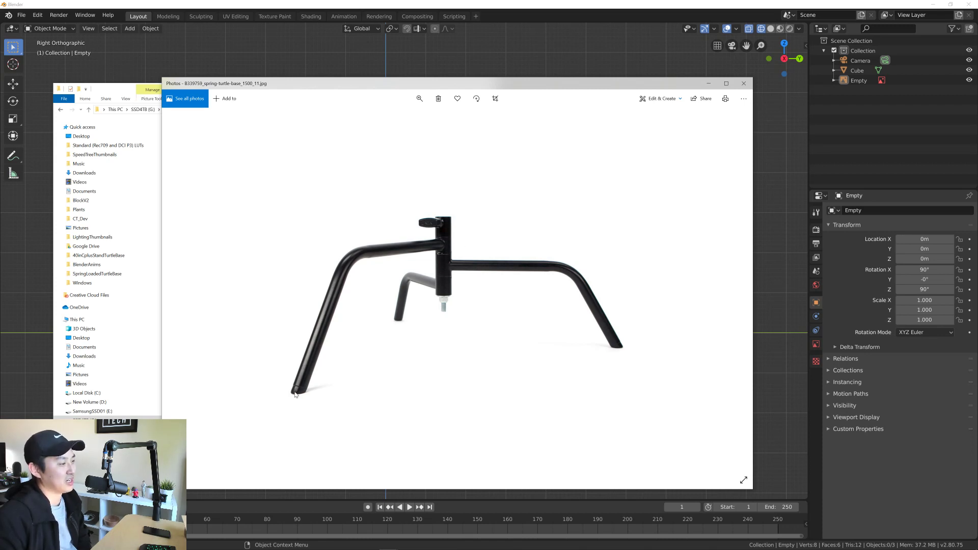
{"action": "left_click", "coordinate": [461, 55]}
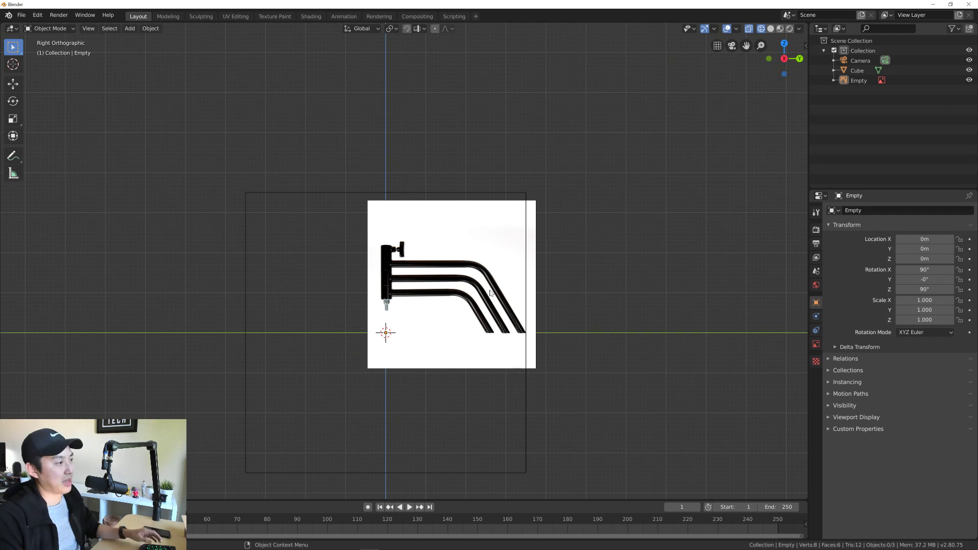
Step: Go back to the Matthews folder and open the cstand40.PNG specification sheet from the 40inCplusStandTurtleBase folder
{"action": "key", "text": "alt+Tab"}
{"action": "key", "text": "alt+Tab"}
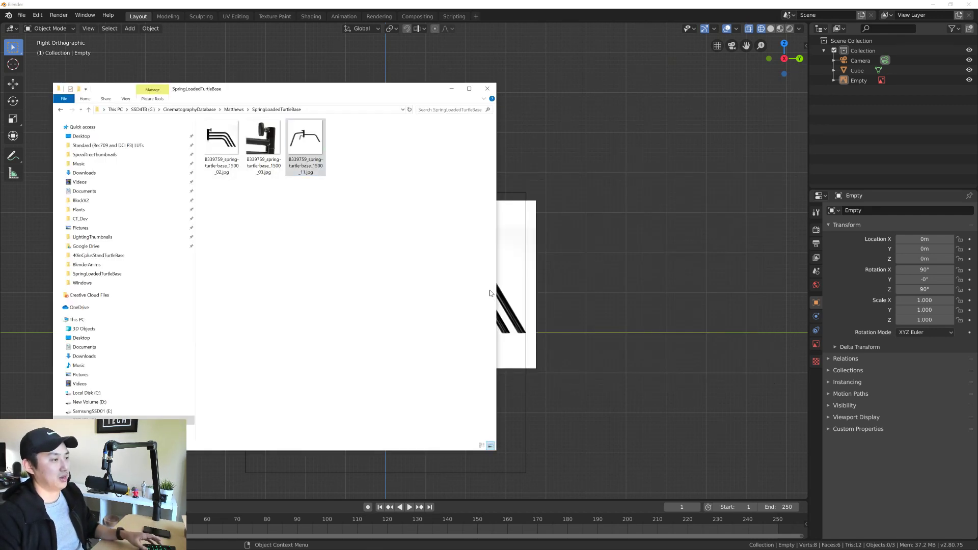
{"action": "left_click_drag", "start_coordinate": [420, 92], "coordinate": [467, 94]}
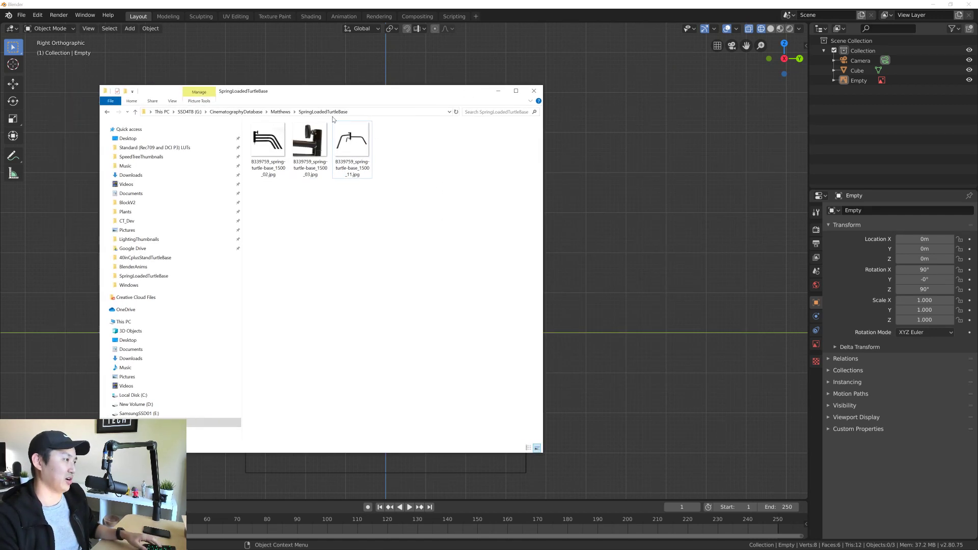
{"action": "left_click", "coordinate": [280, 112]}
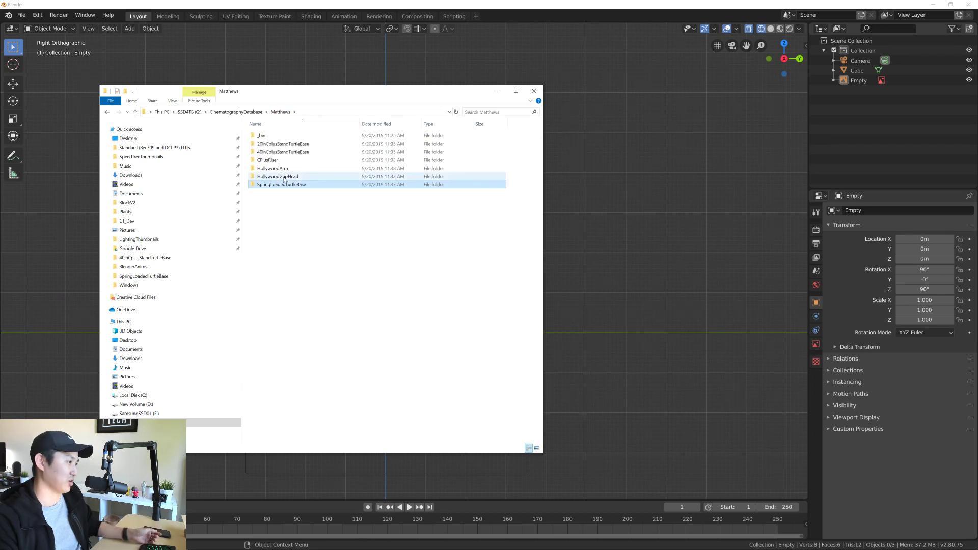
{"action": "double_click", "coordinate": [271, 161]}
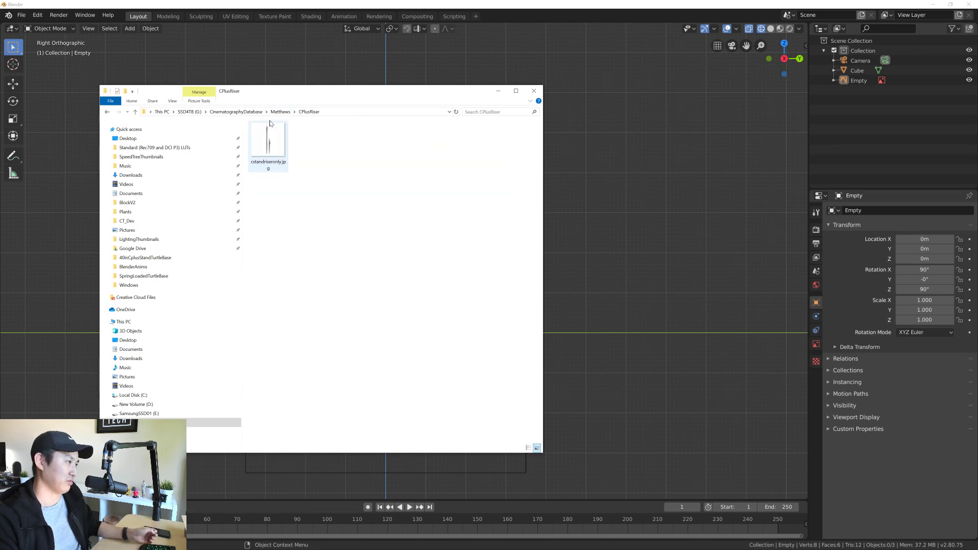
{"action": "left_click", "coordinate": [280, 112]}
{"action": "double_click", "coordinate": [290, 152]}
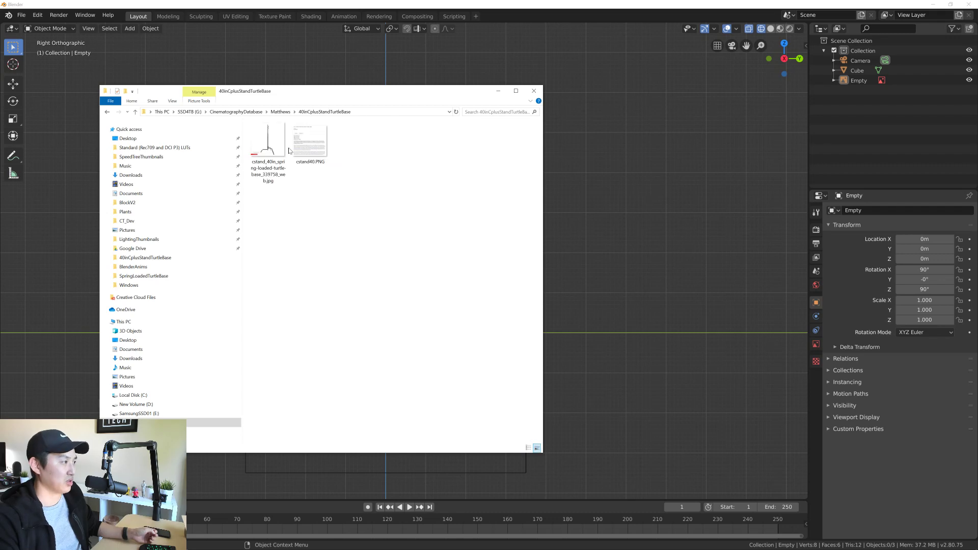
{"action": "double_click", "coordinate": [312, 145]}
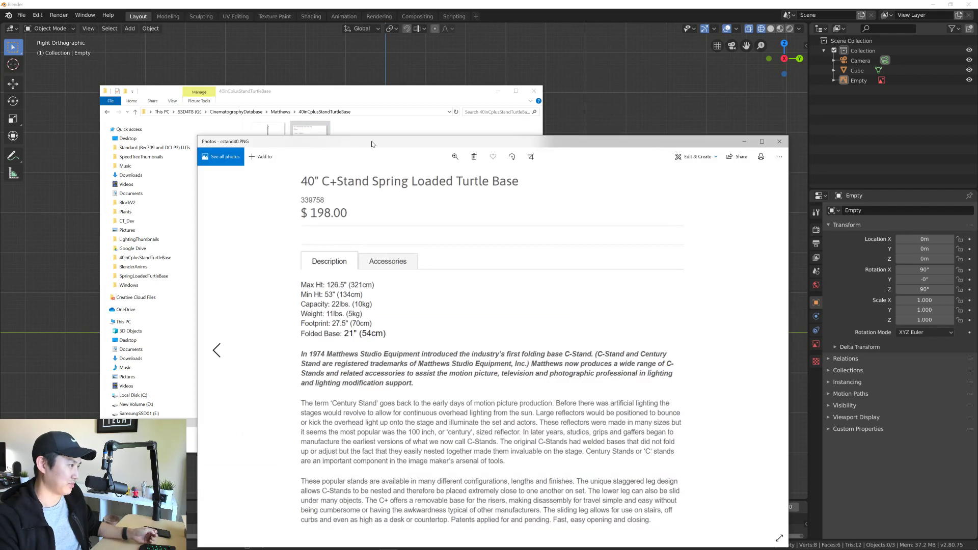
{"action": "left_click_drag", "start_coordinate": [373, 142], "coordinate": [408, 66]}
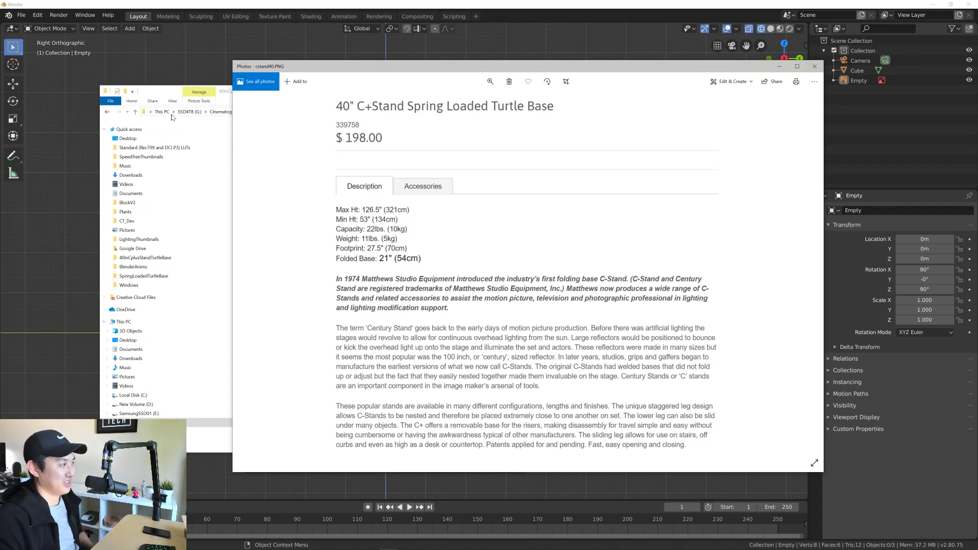
Step: View the full photo of the 40-inch C-stand from the 40inCplusStandTurtleBase folder and return to Blender
{"action": "left_click", "coordinate": [162, 89]}
{"action": "left_click_drag", "start_coordinate": [302, 92], "coordinate": [265, 92]}
{"action": "left_click", "coordinate": [227, 141]}
{"action": "double_click", "coordinate": [228, 141]}
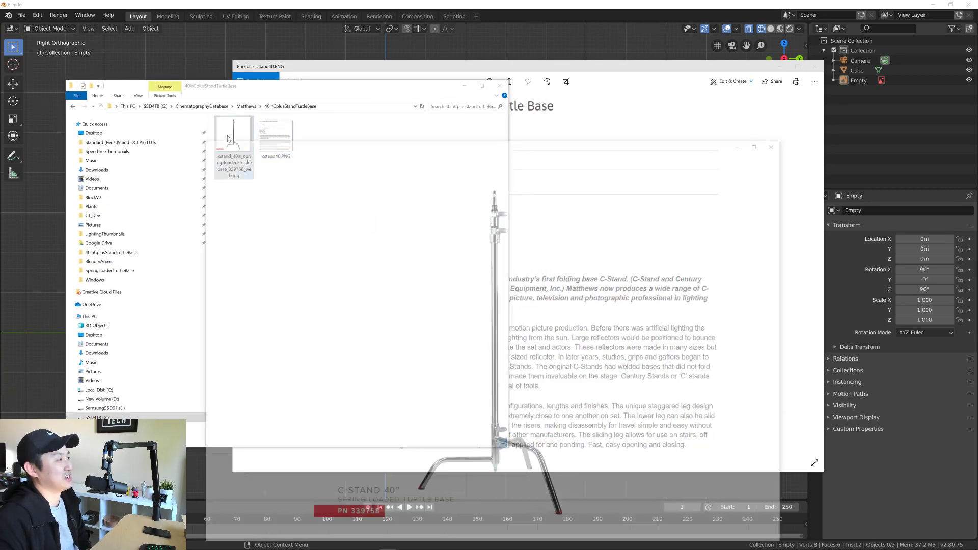
{"action": "left_click_drag", "start_coordinate": [375, 136], "coordinate": [346, 61]}
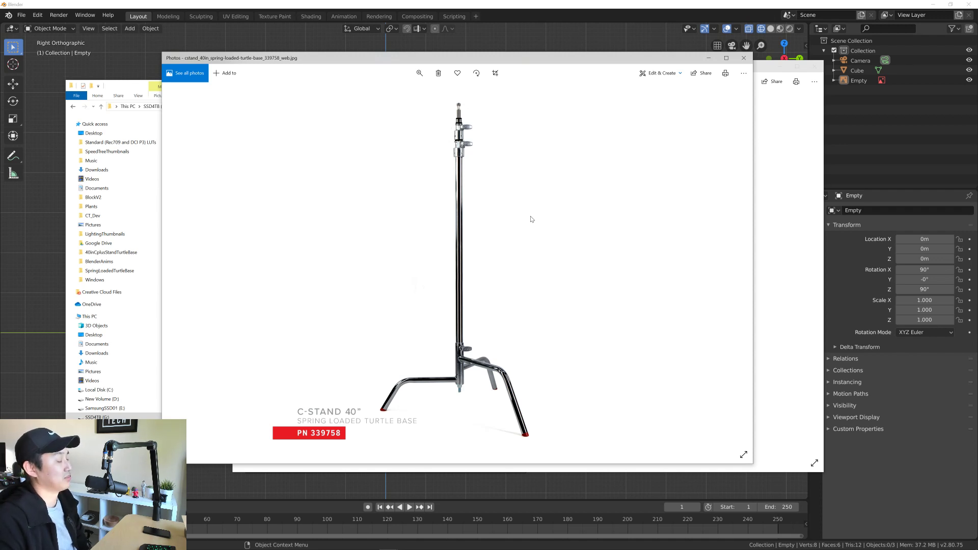
{"action": "left_click", "coordinate": [522, 35]}
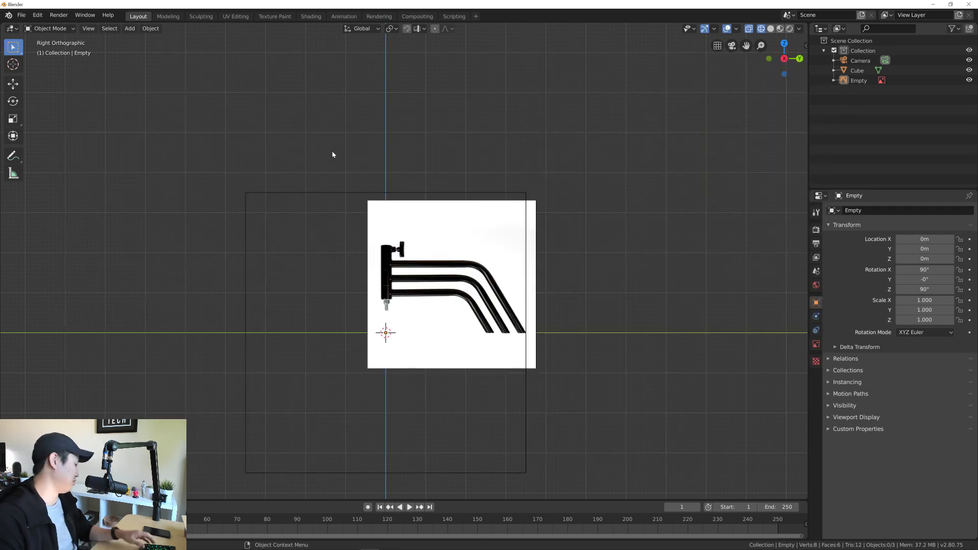
Step: Add a second mesh cube at the origin and check the C-stand's minimum height in the cstand40.PNG specification sheet
{"action": "key", "text": "shift+a"}
{"action": "mouse_move", "coordinate": [334, 153]}
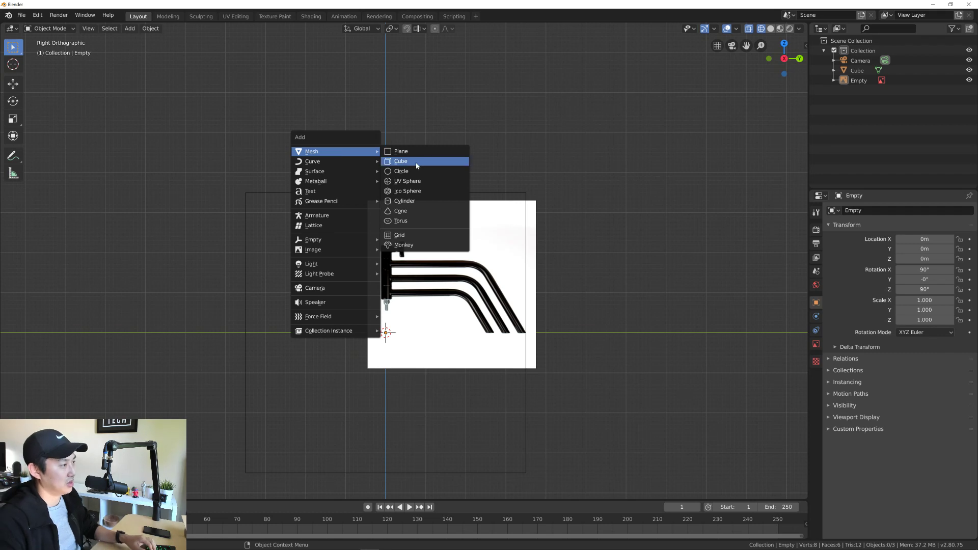
{"action": "left_click", "coordinate": [403, 162]}
{"action": "key", "text": "alt+Tab"}
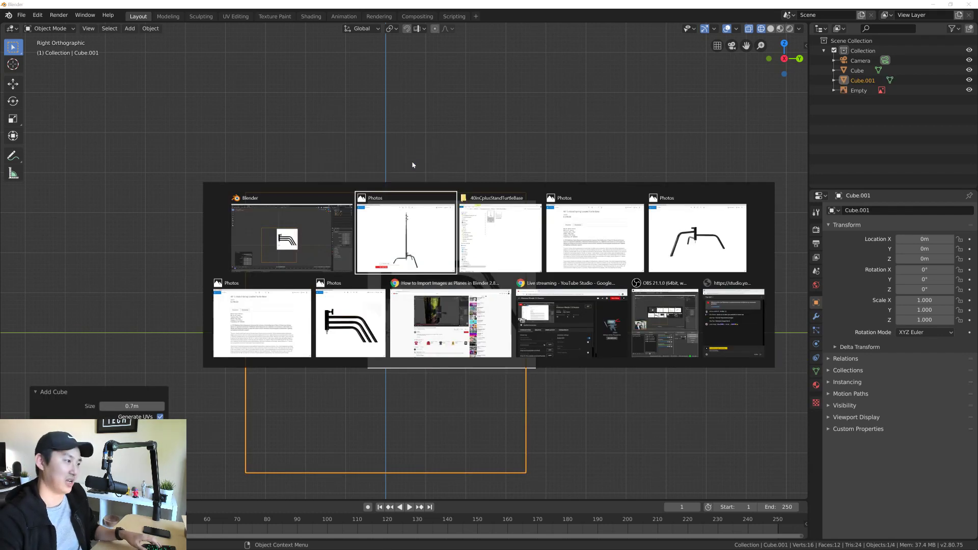
{"action": "left_click", "coordinate": [297, 309]}
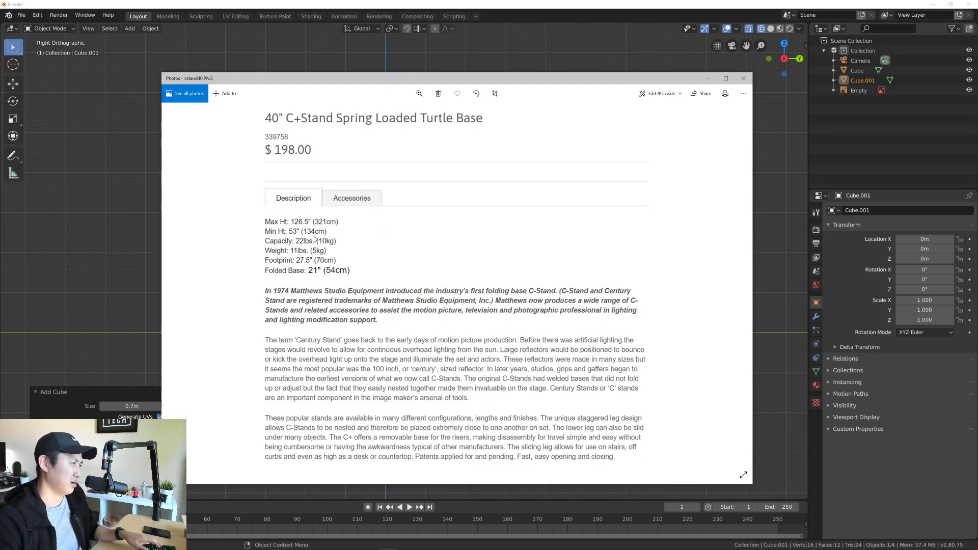
{"action": "key", "text": "alt+Tab"}
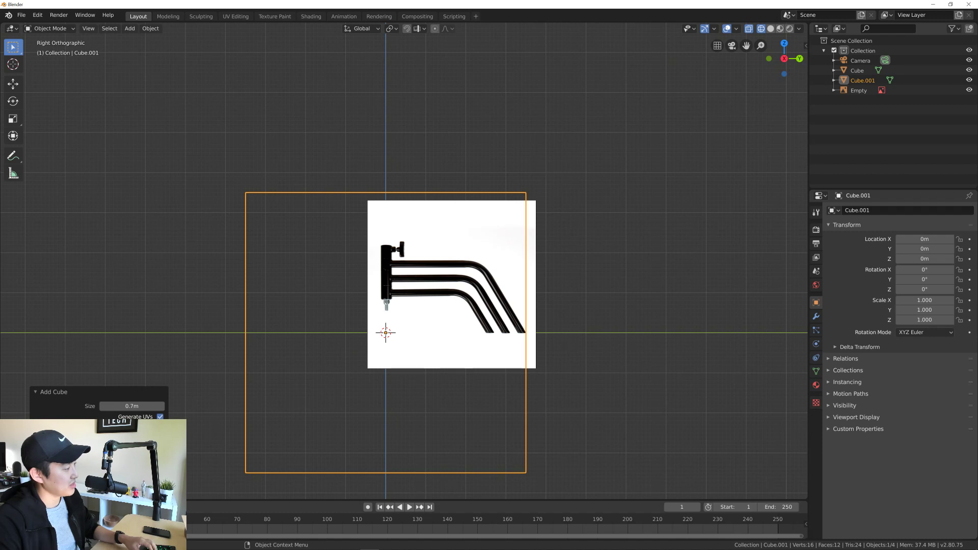
Step: Set the new cube's size to 1.34 m
{"action": "left_click", "coordinate": [144, 406]}
{"action": "type", "text": "1.3"}
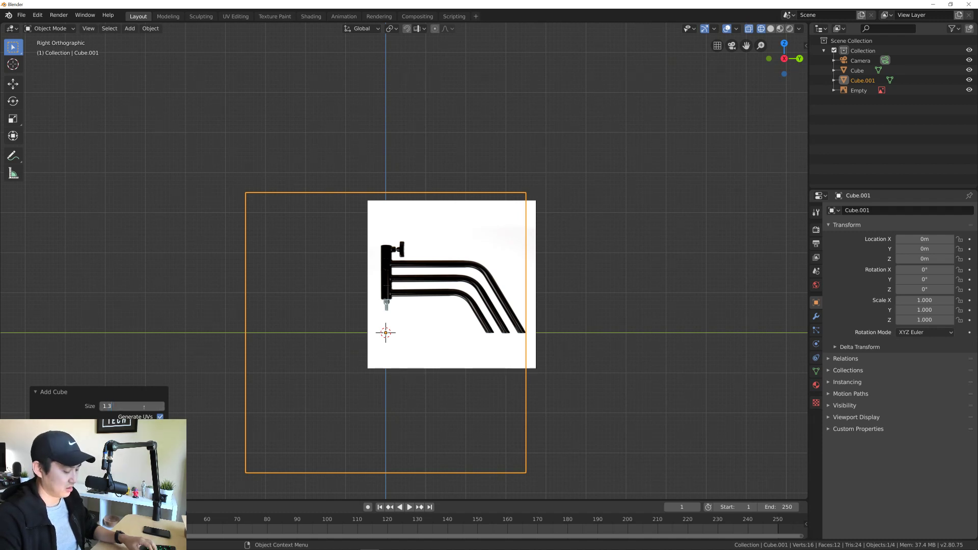
{"action": "type", "text": "4"}
{"action": "key", "text": "Return"}
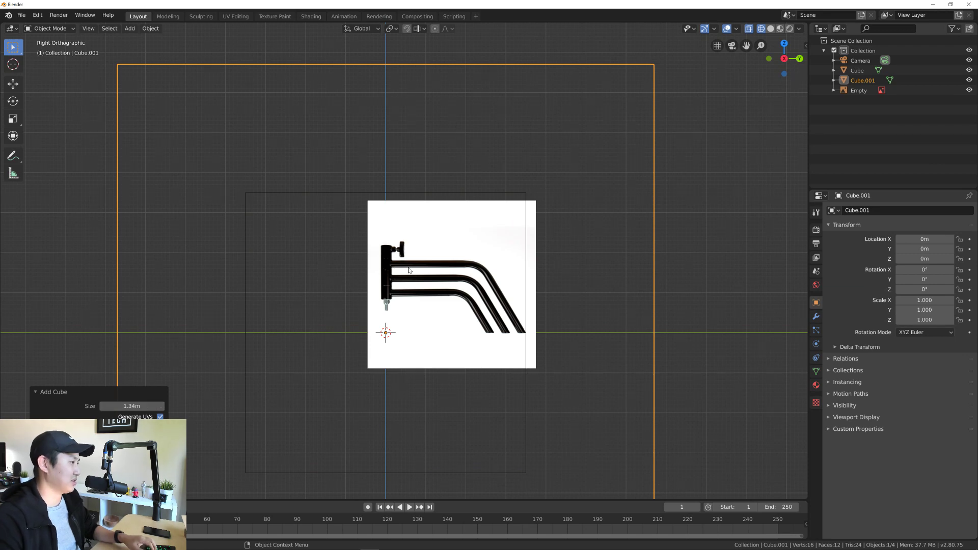
Step: Enable the Move object gizmo in the viewport for the 1.34 m cube
{"action": "scroll", "coordinate": [409, 270], "scroll_direction": "down", "scroll_amount": 3}
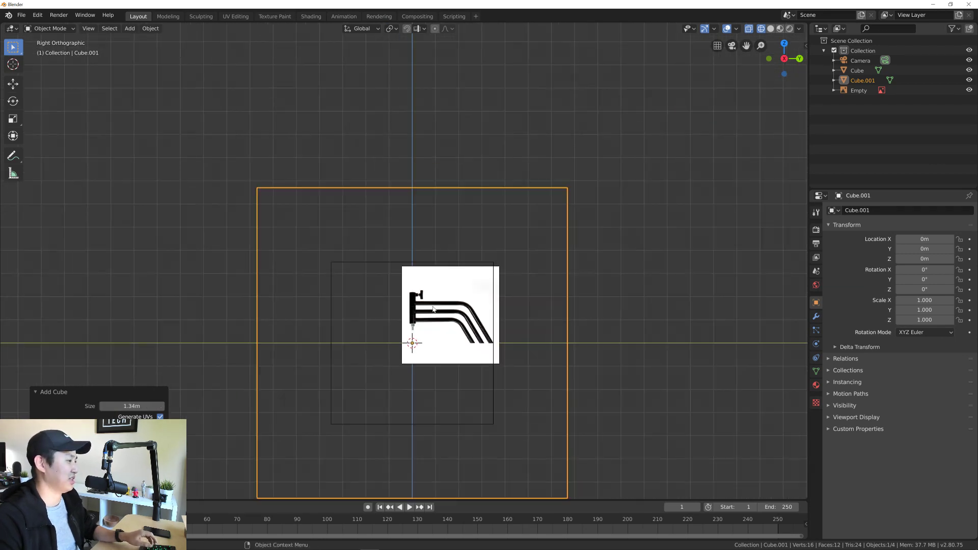
{"action": "middle_click_drag", "start_coordinate": [439, 297], "coordinate": [436, 256], "text": "shift"}
{"action": "scroll", "coordinate": [435, 275], "scroll_direction": "down", "scroll_amount": 1}
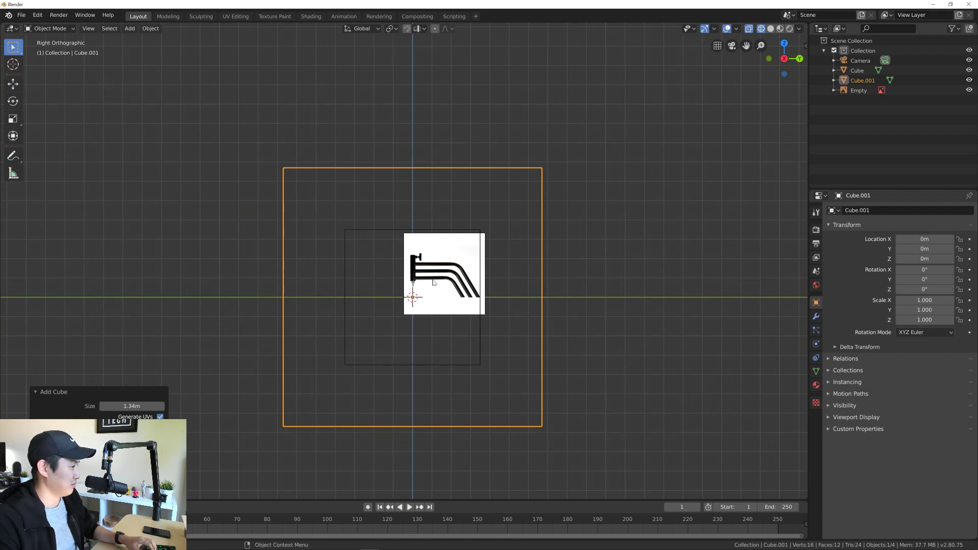
{"action": "scroll", "coordinate": [434, 282], "scroll_direction": "up", "scroll_amount": 1}
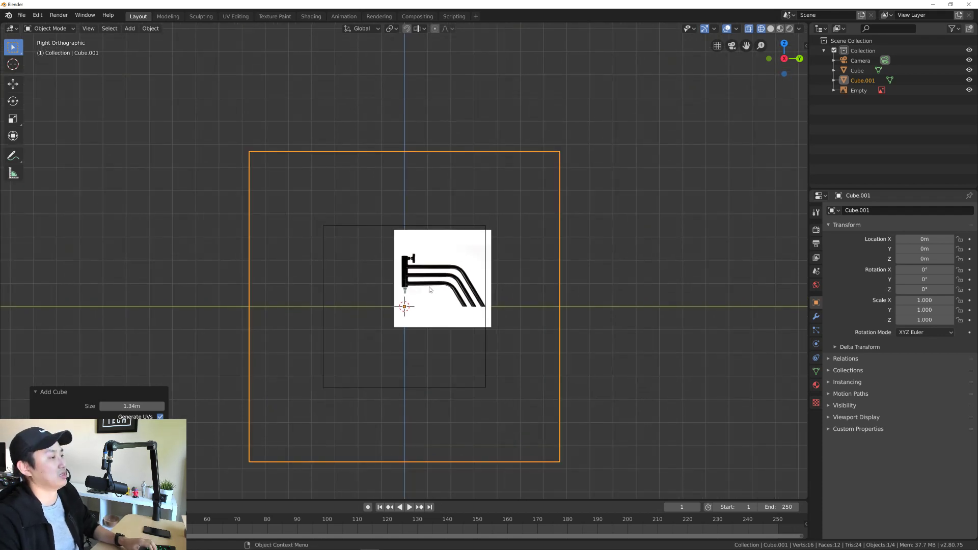
{"action": "middle_click_drag", "start_coordinate": [429, 290], "coordinate": [421, 278], "text": "shift"}
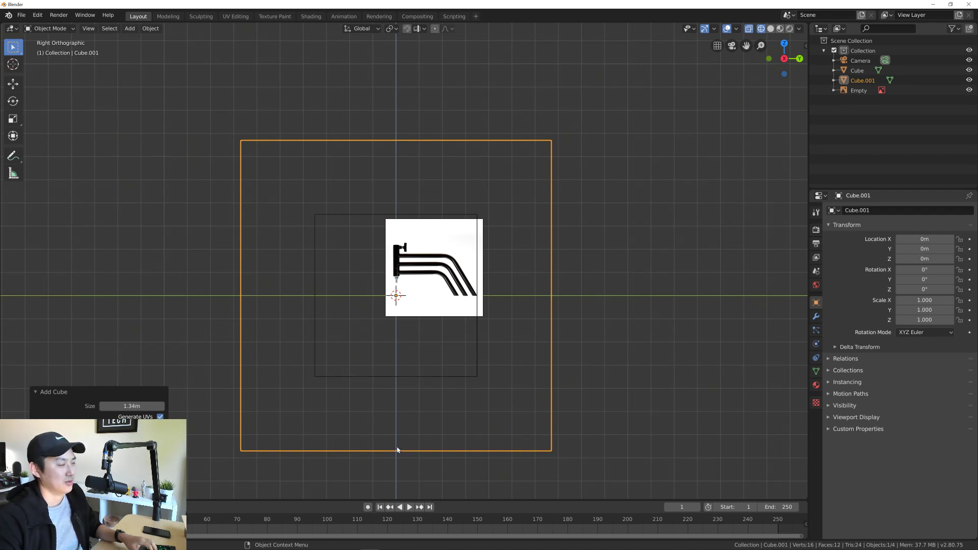
{"action": "left_click", "coordinate": [799, 29]}
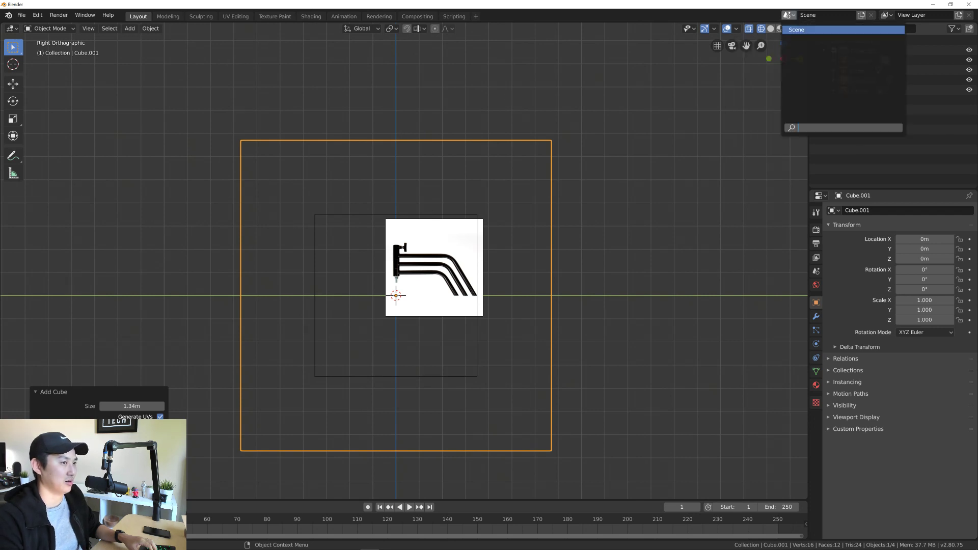
{"action": "left_click", "coordinate": [737, 30]}
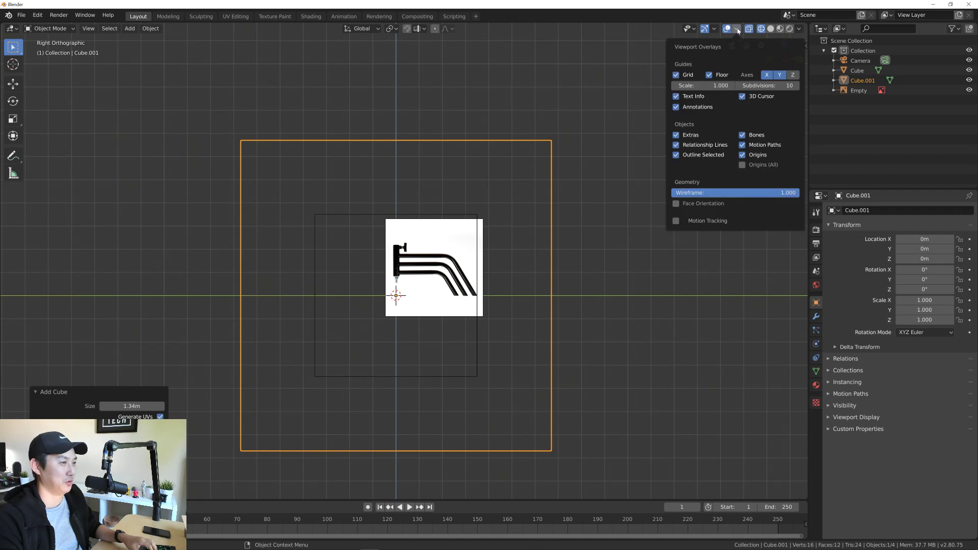
{"action": "left_click", "coordinate": [715, 30]}
{"action": "left_click", "coordinate": [677, 117]}
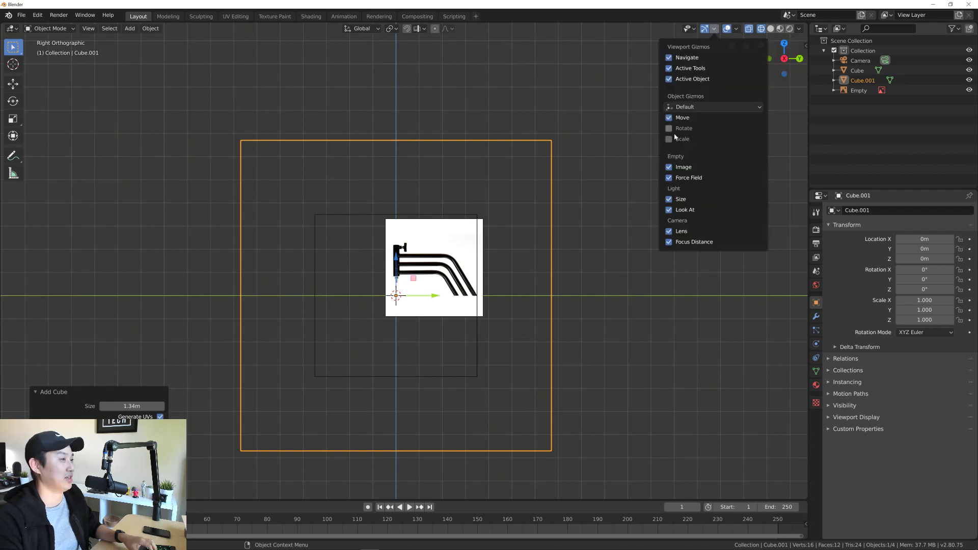
Step: Enable snapping in the viewport and set the snap target to Vertex
{"action": "left_click", "coordinate": [407, 28]}
{"action": "left_click", "coordinate": [421, 29]}
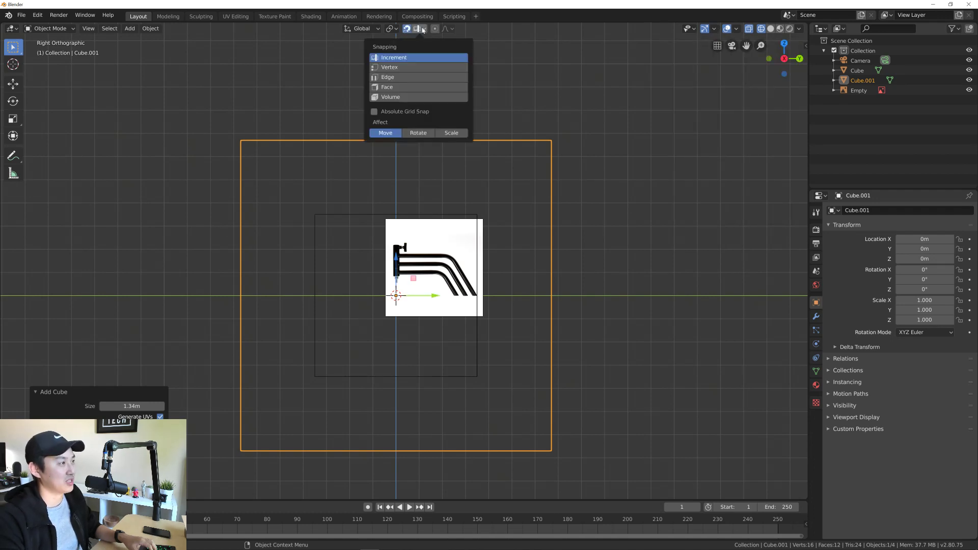
{"action": "left_click", "coordinate": [417, 69]}
Step: Try to move the 1.34 m cube down along Z with vertex snapping, activating the Cursor tool between attempts, and undo each move
{"action": "left_click_drag", "start_coordinate": [397, 258], "coordinate": [400, 311]}
{"action": "key", "text": "ctrl+z"}
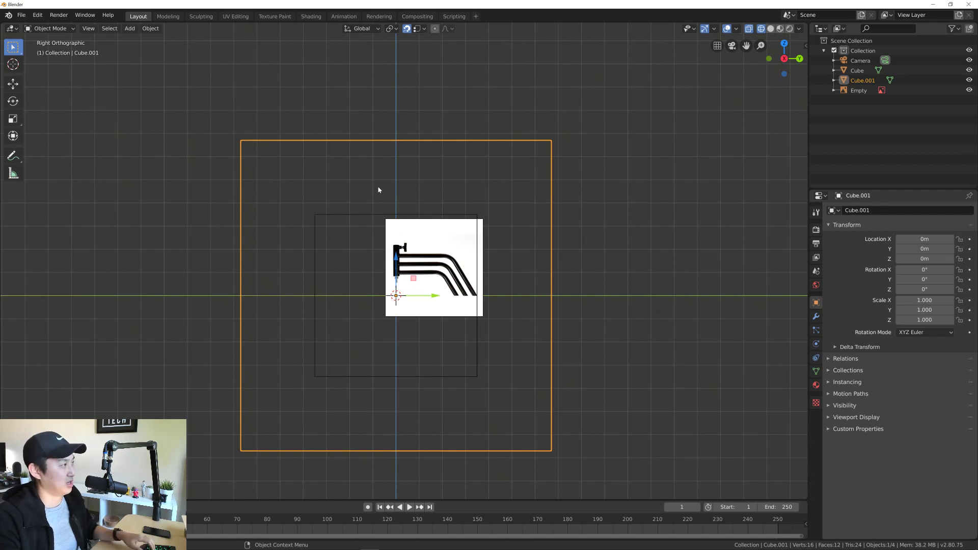
{"action": "left_click", "coordinate": [14, 65]}
{"action": "left_click_drag", "start_coordinate": [397, 261], "coordinate": [395, 298]}
{"action": "key", "text": "ctrl+z"}
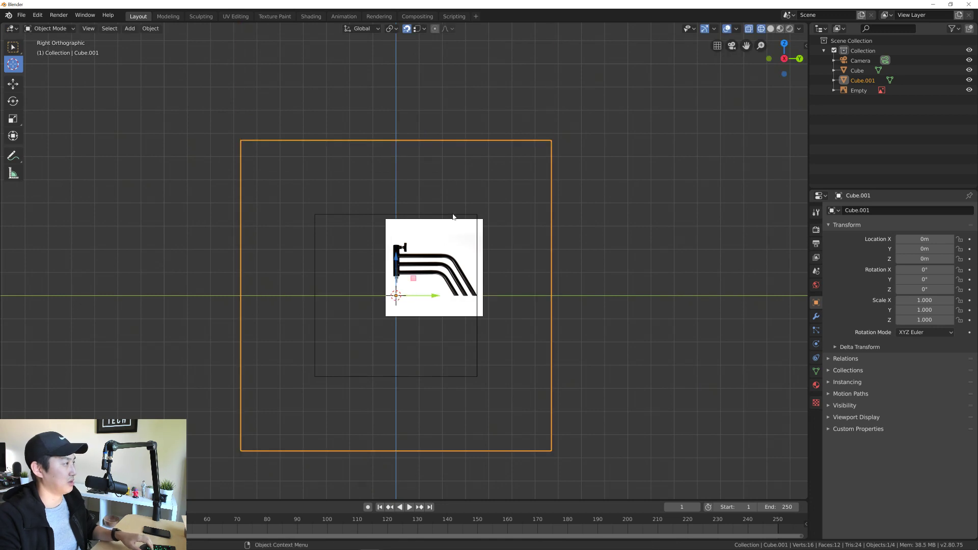
Step: Turn off snapping, deselect everything, and freely place the 3D cursor near the middle of the 1.34 m cube's bottom edge
{"action": "middle_click_drag", "start_coordinate": [454, 197], "coordinate": [455, 203], "text": "shift"}
{"action": "left_click", "coordinate": [407, 30]}
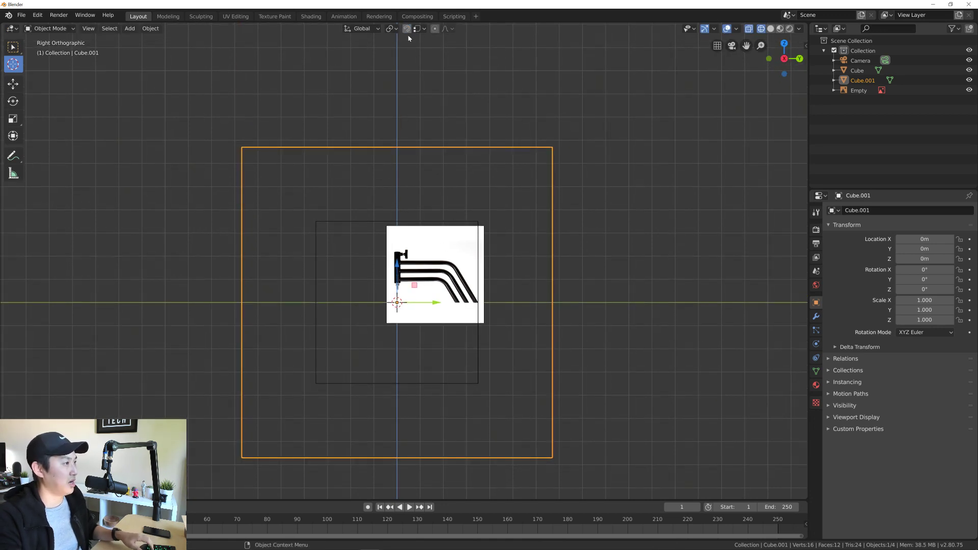
{"action": "left_click", "coordinate": [629, 230]}
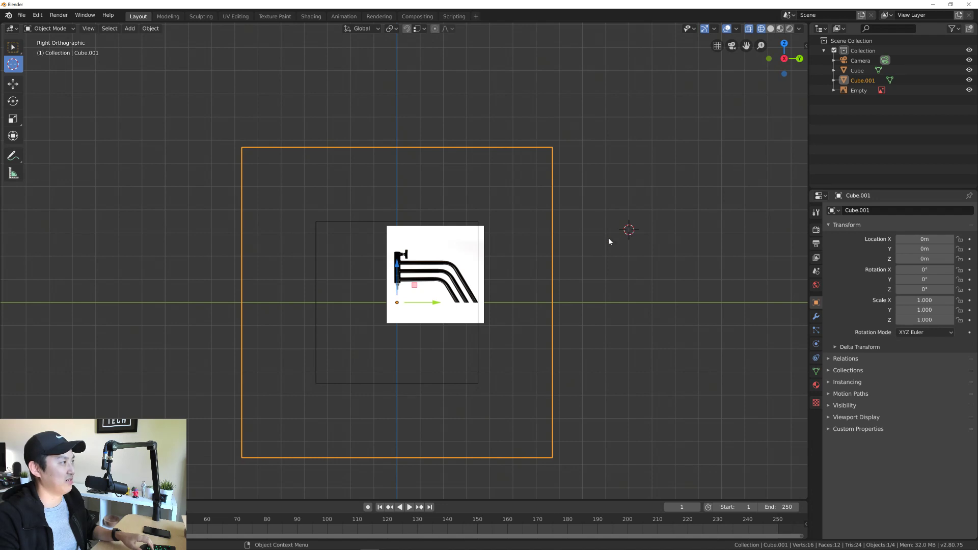
{"action": "key", "text": "alt+a"}
{"action": "left_click", "coordinate": [601, 199]}
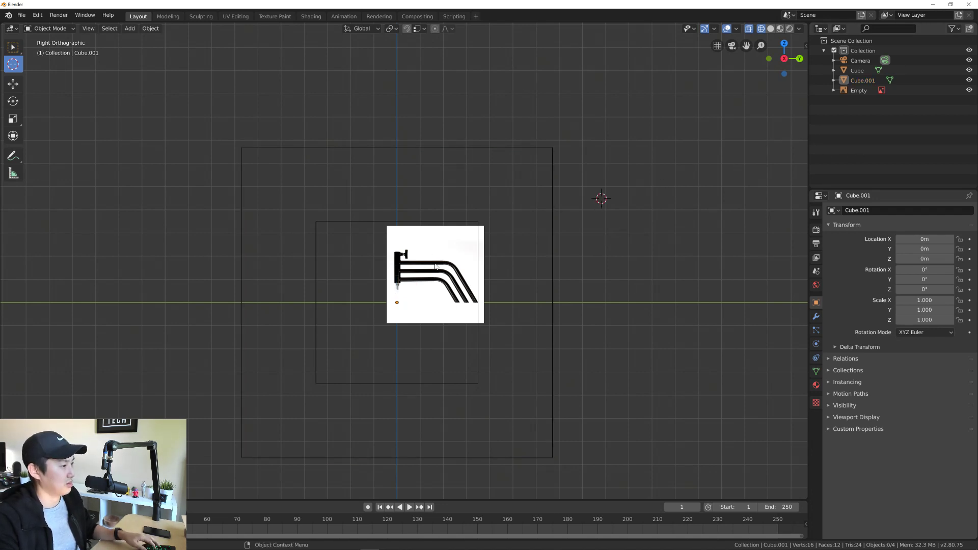
{"action": "left_click_drag", "start_coordinate": [497, 263], "coordinate": [400, 447]}
Step: Turn snapping back on and snap the 3D cursor to a bottom corner vertex of the 1.34 m cube
{"action": "left_click", "coordinate": [407, 28]}
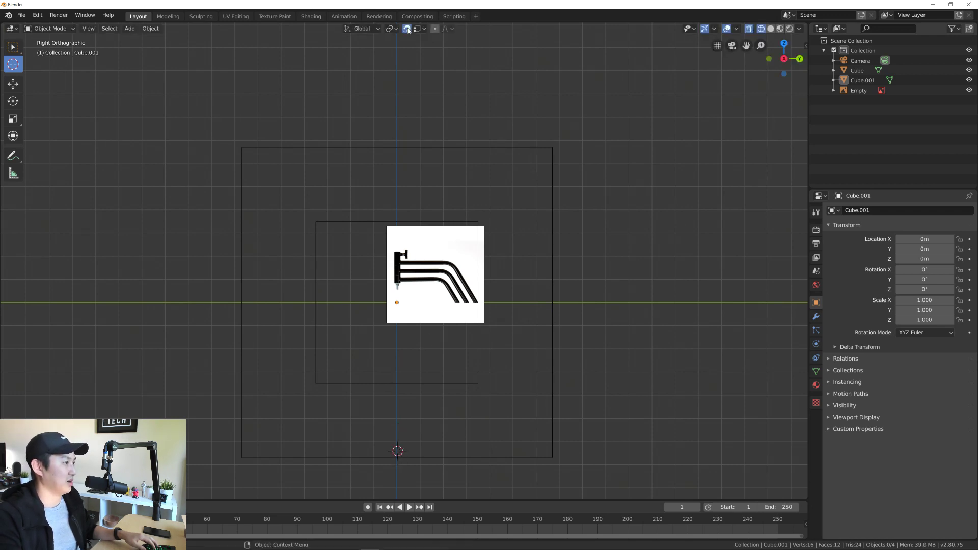
{"action": "left_click", "coordinate": [424, 29]}
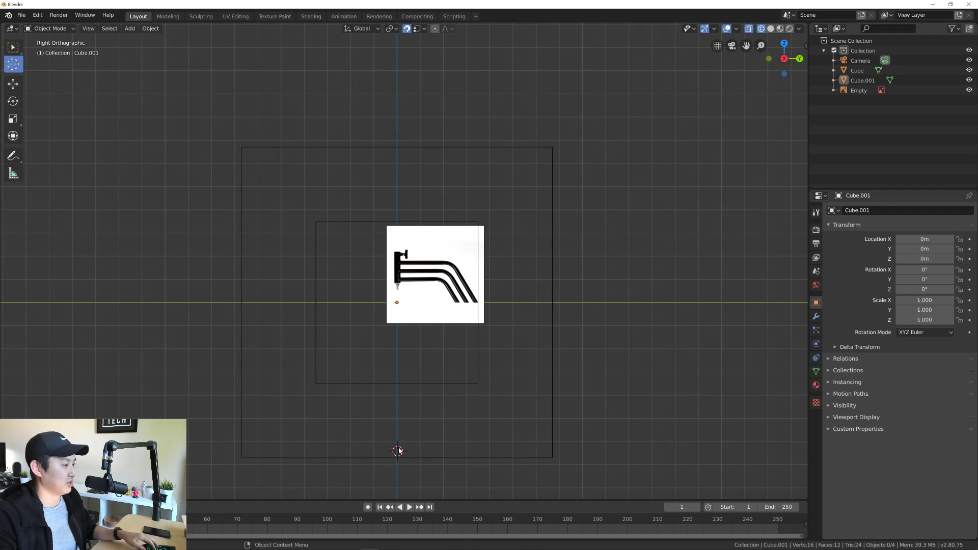
{"action": "left_click_drag", "start_coordinate": [398, 451], "coordinate": [558, 459]}
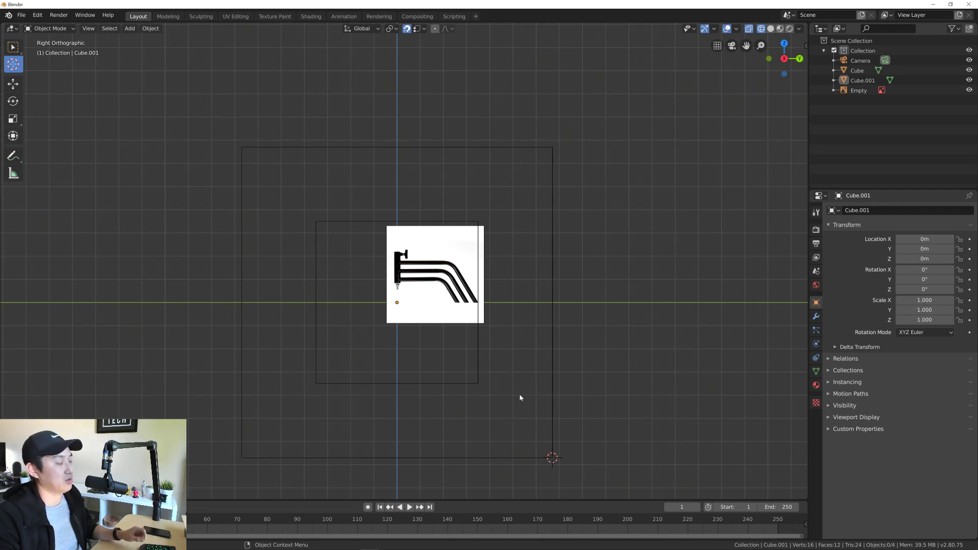
Step: Display the scene in solid shading with X-ray enabled so both nested cubes can be seen in perspective
{"action": "mouse_move", "coordinate": [515, 388]}
{"action": "middle_mouse_down"}
{"action": "mouse_move", "coordinate": [504, 345]}
{"action": "mouse_move", "coordinate": [515, 316]}
{"action": "middle_mouse_up"}
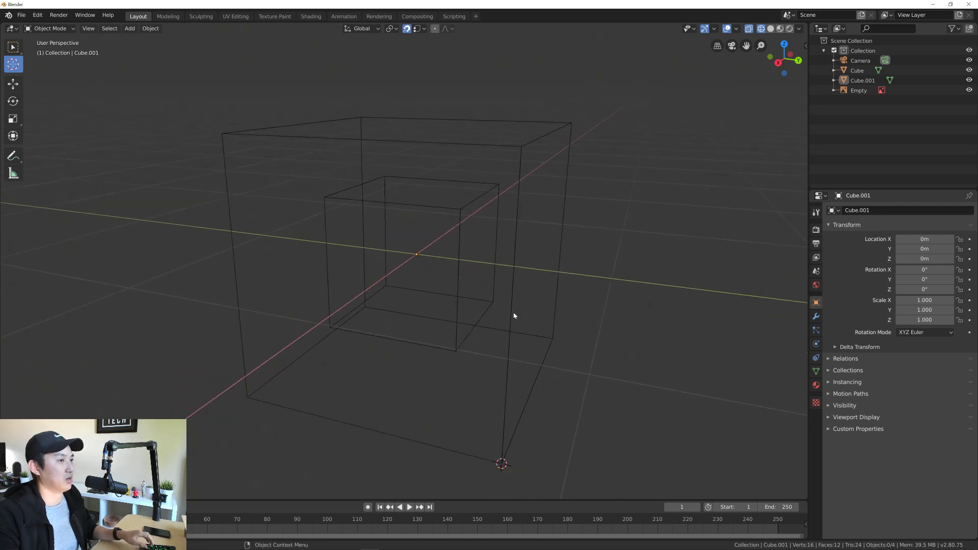
{"action": "left_click", "coordinate": [771, 29]}
{"action": "left_click", "coordinate": [748, 28]}
{"action": "middle_click_drag", "start_coordinate": [640, 105], "coordinate": [463, 306]}
{"action": "left_click", "coordinate": [480, 315]}
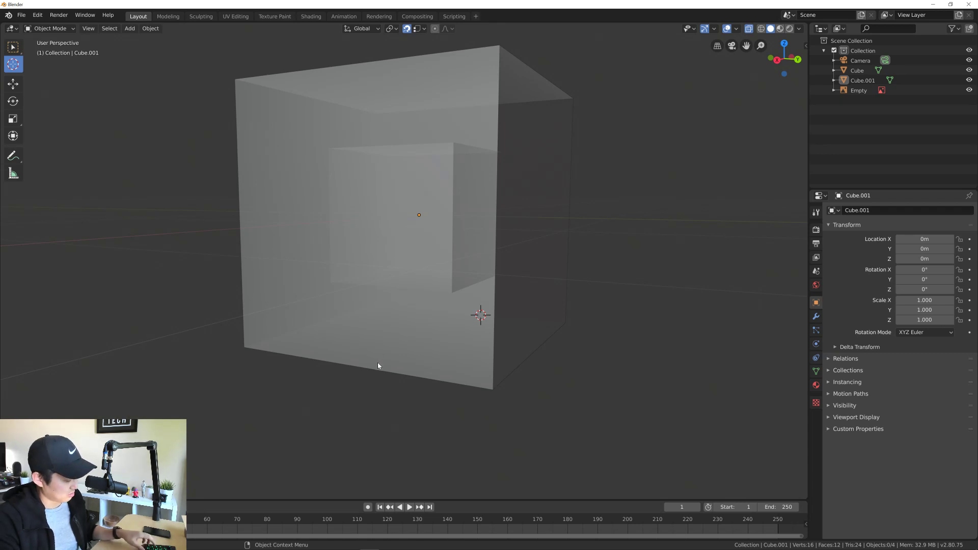
{"action": "right_click", "coordinate": [299, 372]}
{"action": "left_click", "coordinate": [487, 414]}
{"action": "key", "text": "ctrl+a"}
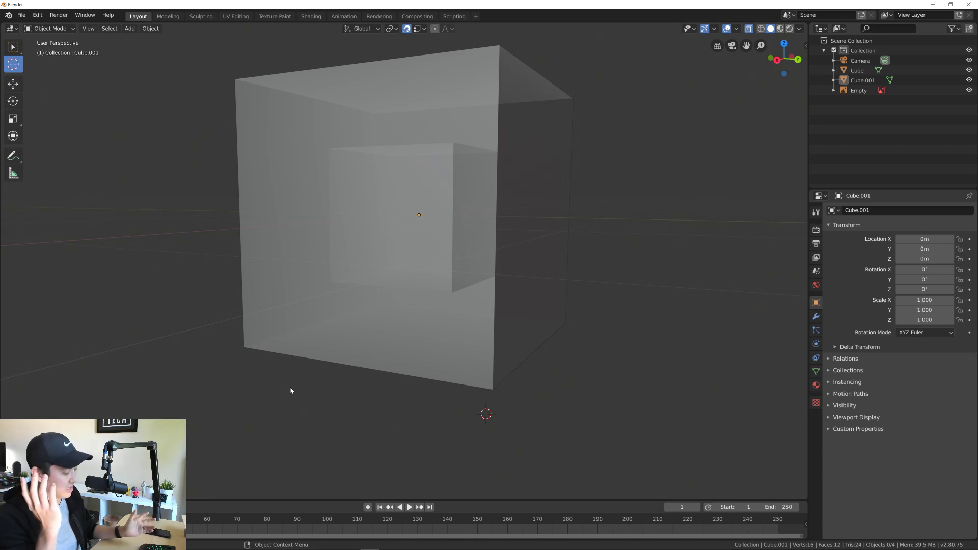
{"action": "key", "text": "ctrl"}
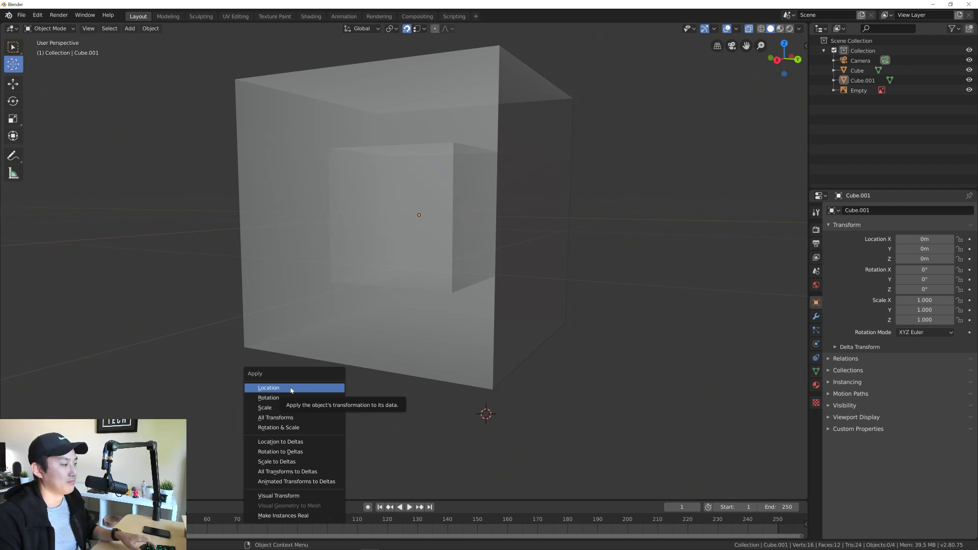
{"action": "right_click", "coordinate": [400, 413]}
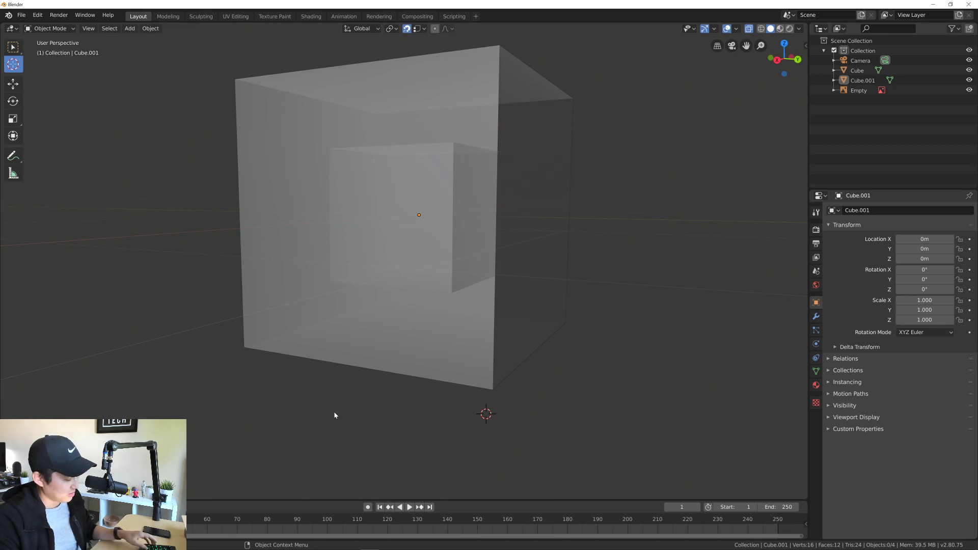
Step: Reset the 3D cursor to the world origin and select the bottom face of the 1.34 m cube in Edit Mode
{"action": "key", "text": "shift+s"}
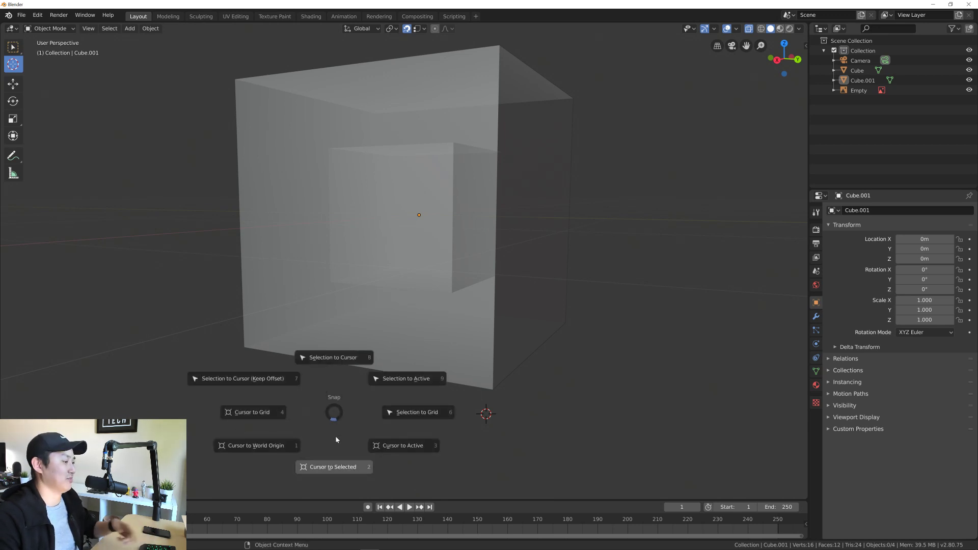
{"action": "left_click", "coordinate": [267, 446]}
{"action": "left_click", "coordinate": [12, 47]}
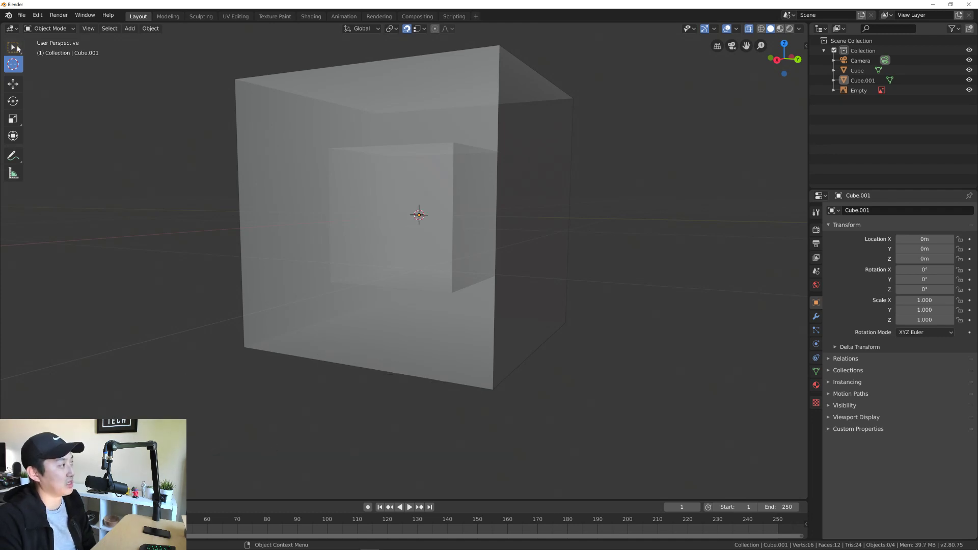
{"action": "left_click", "coordinate": [250, 155]}
{"action": "middle_click_drag", "start_coordinate": [380, 287], "coordinate": [377, 269]}
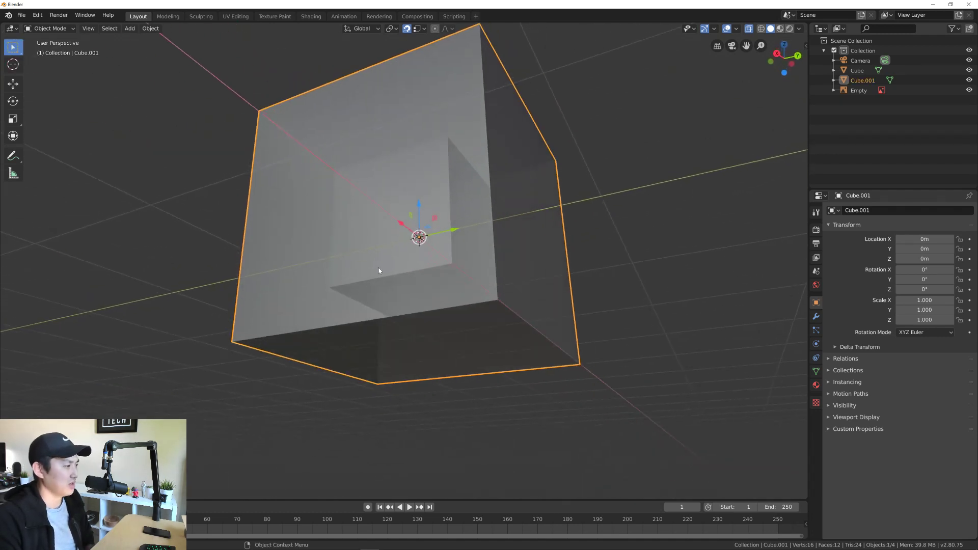
{"action": "key", "text": "Tab"}
{"action": "key", "text": "3"}
{"action": "left_click", "coordinate": [420, 352]}
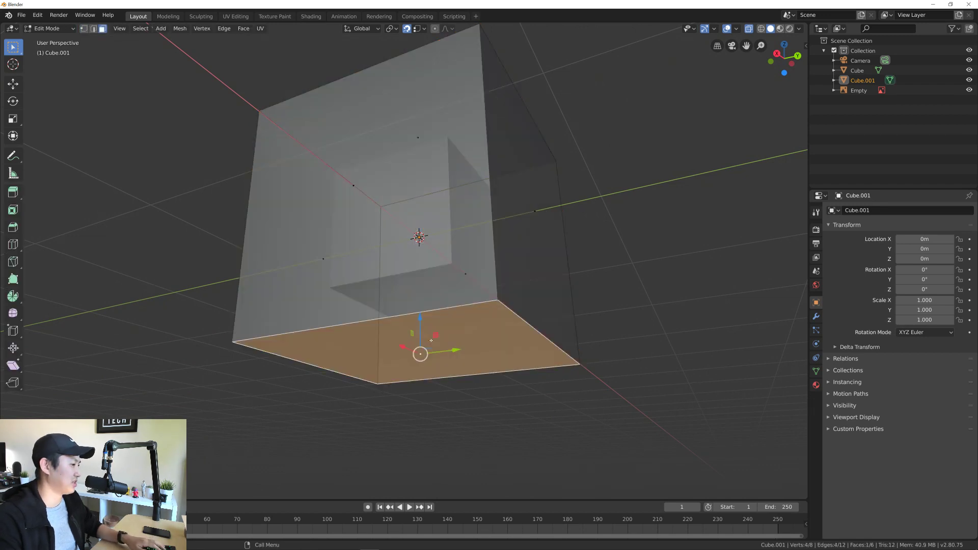
Step: Try to snap the selected bottom face with Selection to Active and undo the change
{"action": "middle_click_drag", "start_coordinate": [438, 228], "coordinate": [372, 38]}
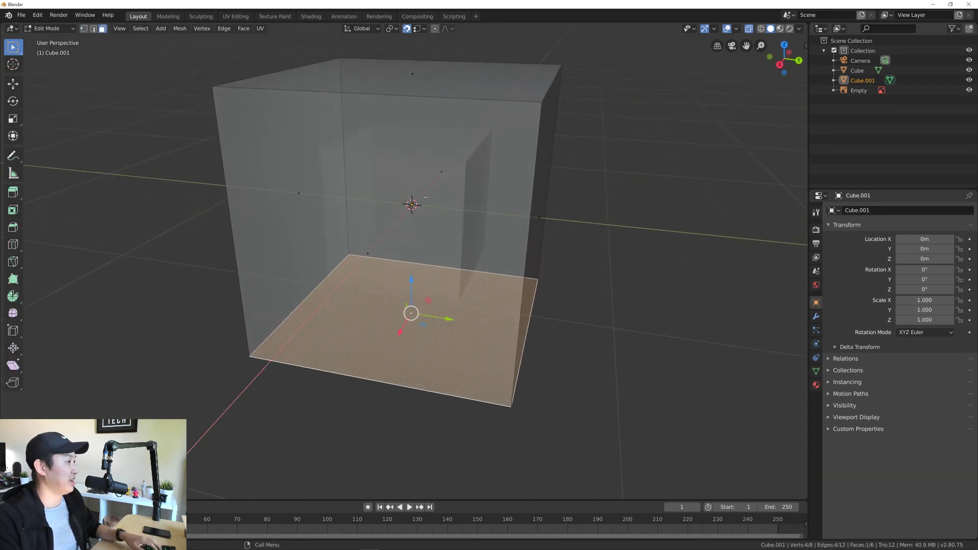
{"action": "right_click", "coordinate": [397, 168]}
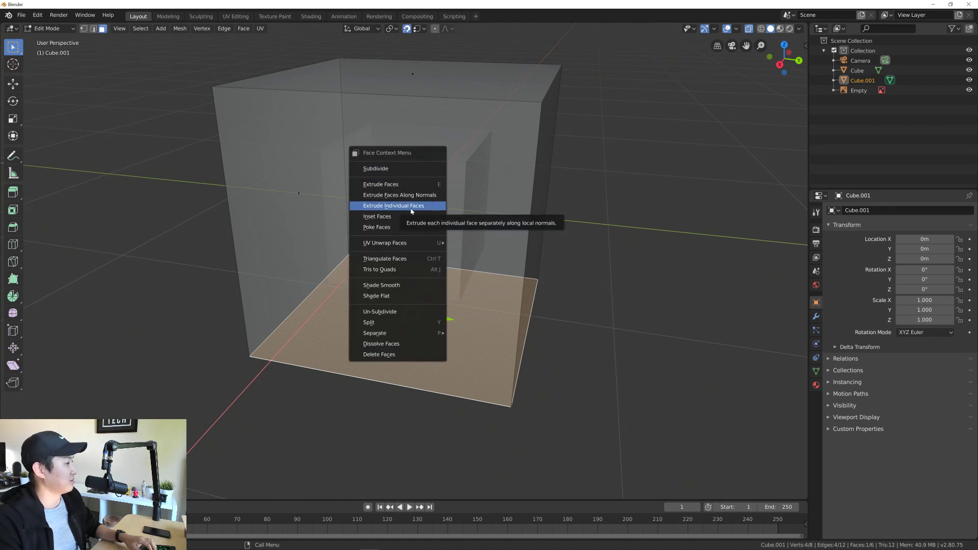
{"action": "middle_click_drag", "start_coordinate": [404, 169], "coordinate": [402, 204]}
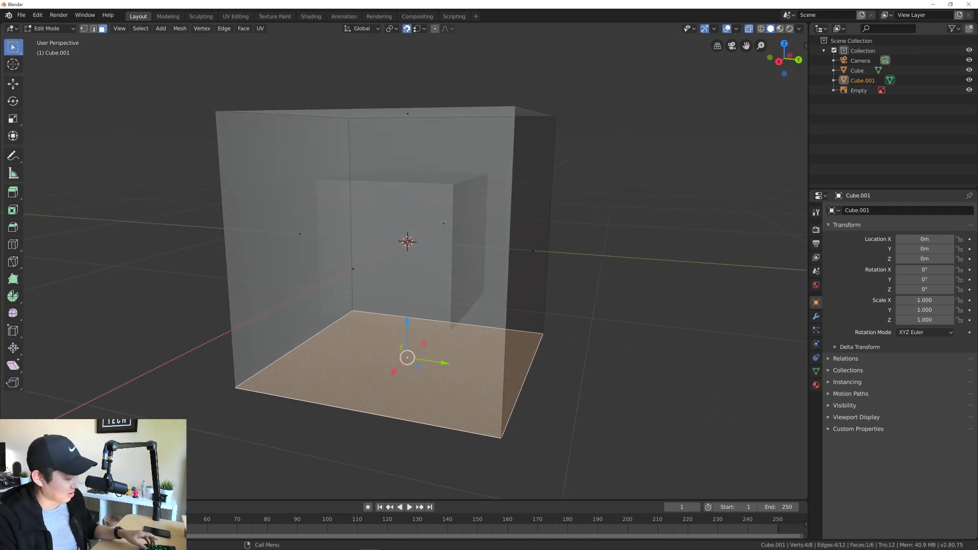
{"action": "key", "text": "shift+s"}
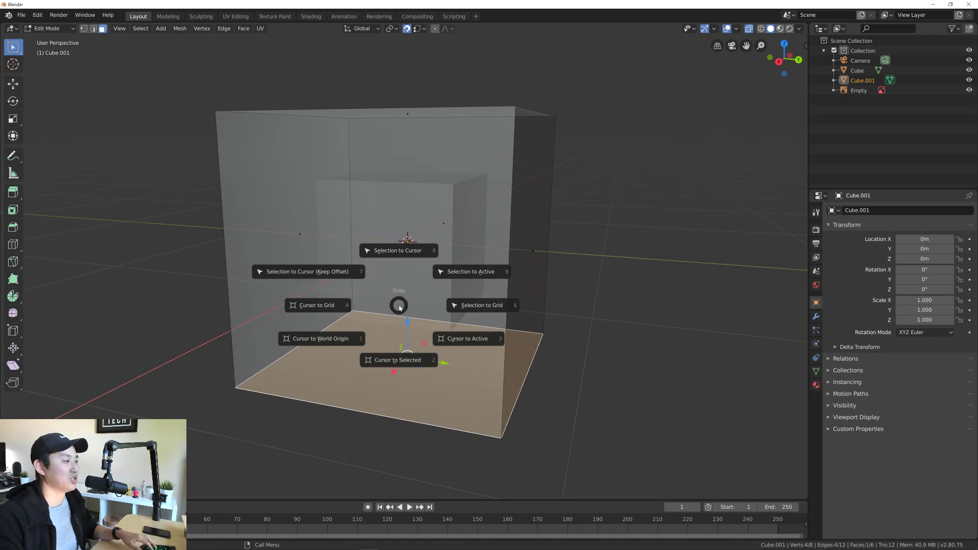
{"action": "left_click", "coordinate": [468, 272]}
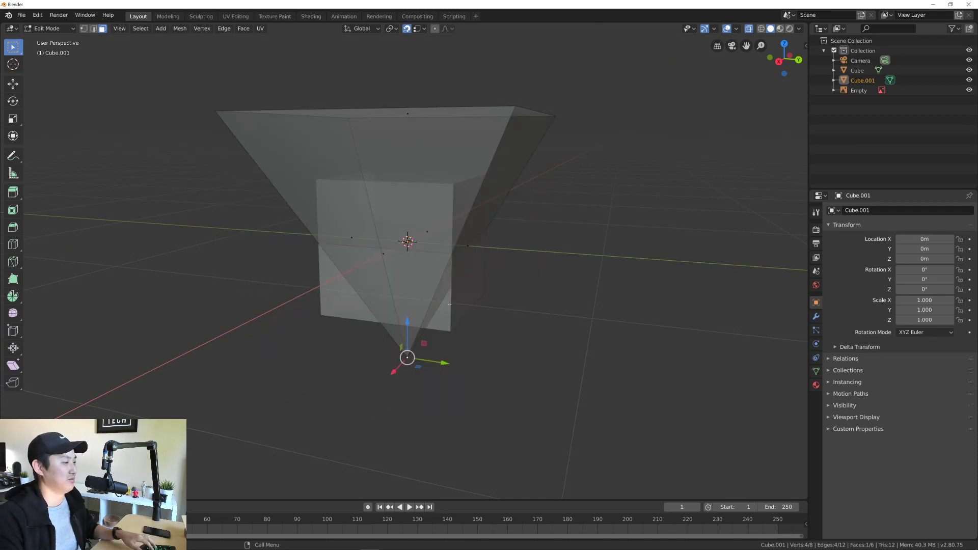
{"action": "key", "text": "ctrl+z"}
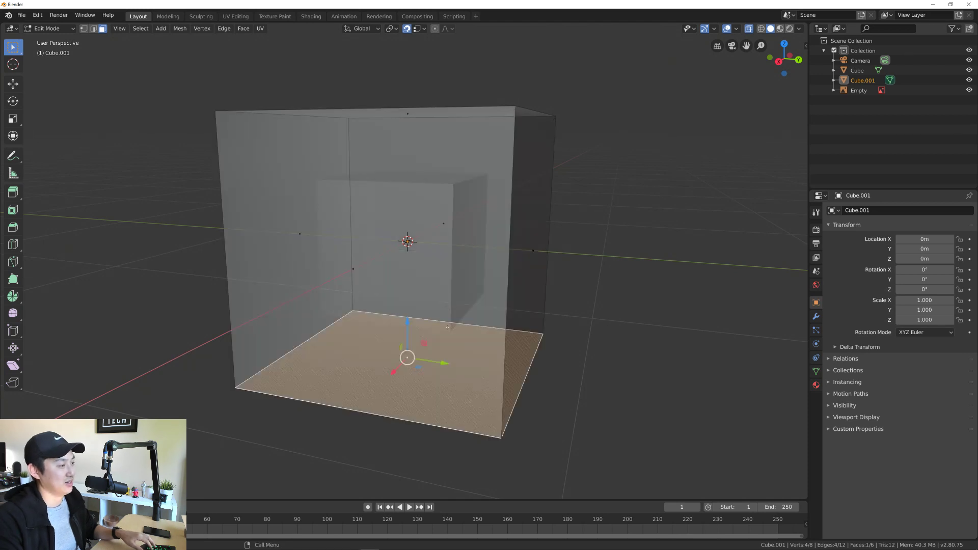
Step: Snap the 3D cursor to the active bottom face of the 1.34 m cube
{"action": "key", "text": "shift+a"}
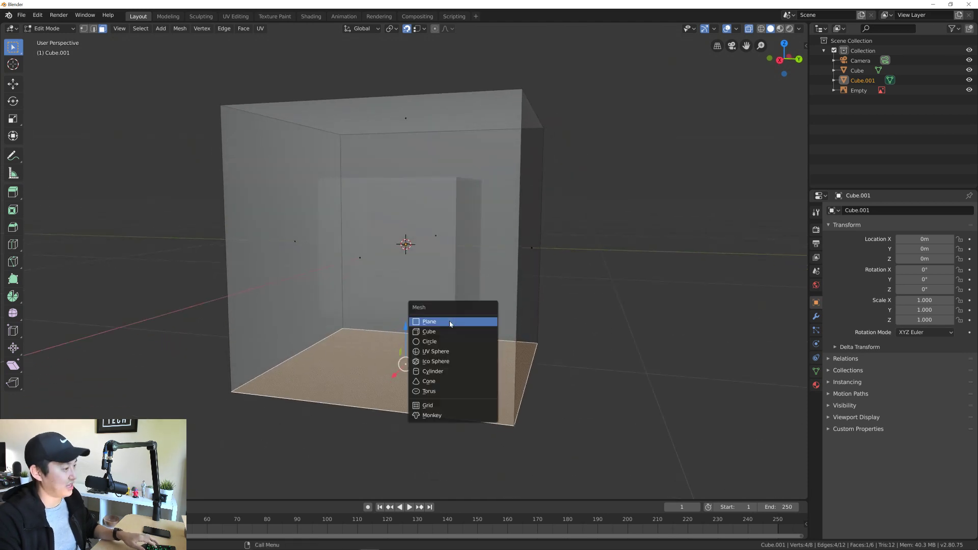
{"action": "key", "text": "Escape"}
{"action": "key", "text": "shift+s"}
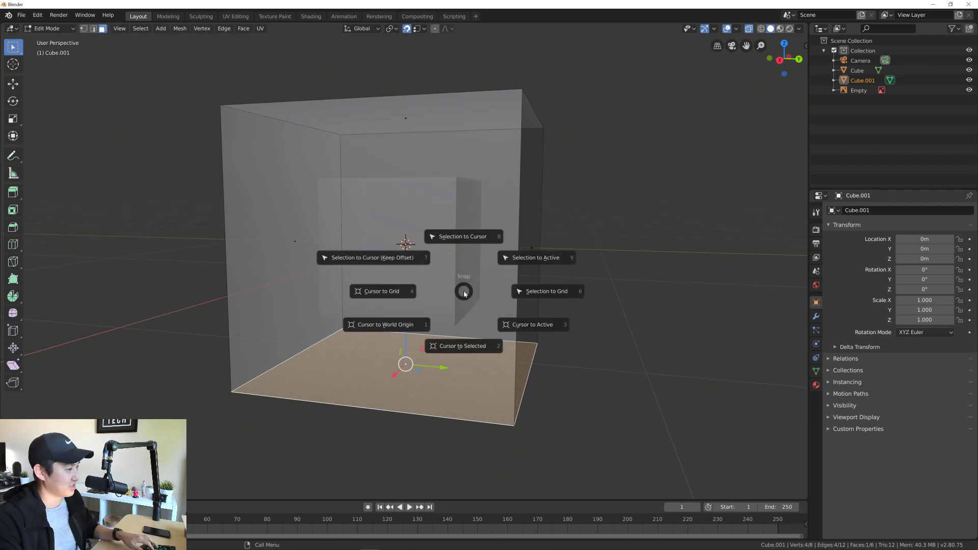
{"action": "left_click", "coordinate": [539, 329]}
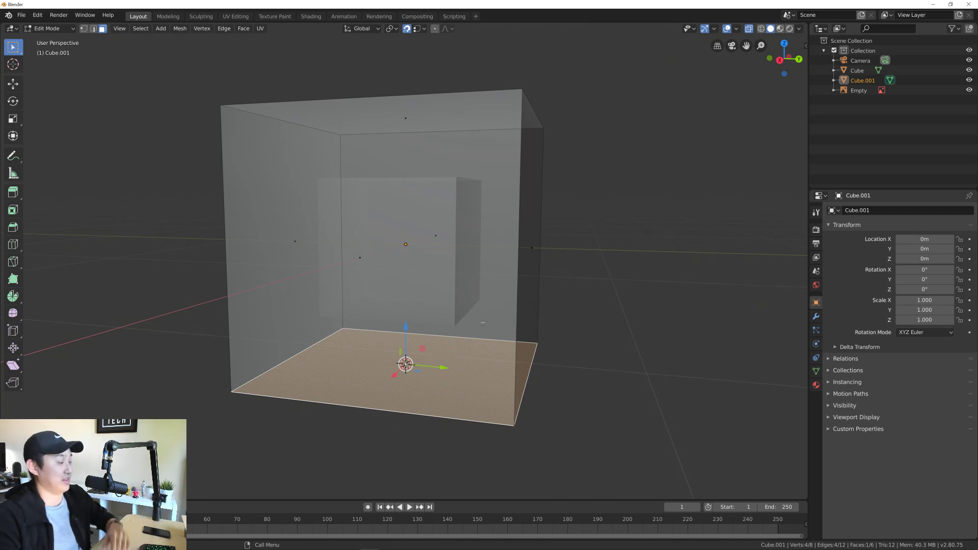
Step: Return to Object Mode and set the 1.34 m cube's origin to the 3D cursor
{"action": "middle_click_drag", "start_coordinate": [475, 303], "coordinate": [472, 307]}
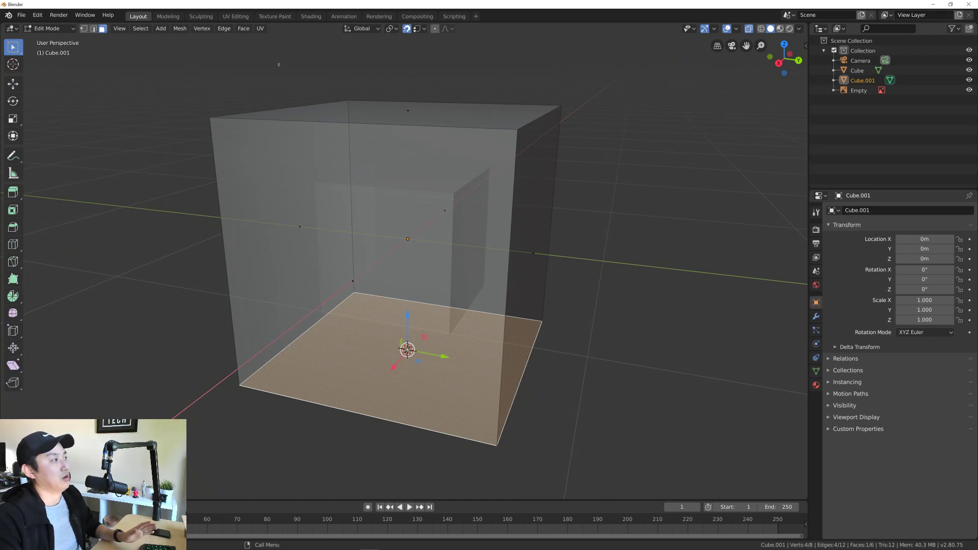
{"action": "key", "text": "Tab"}
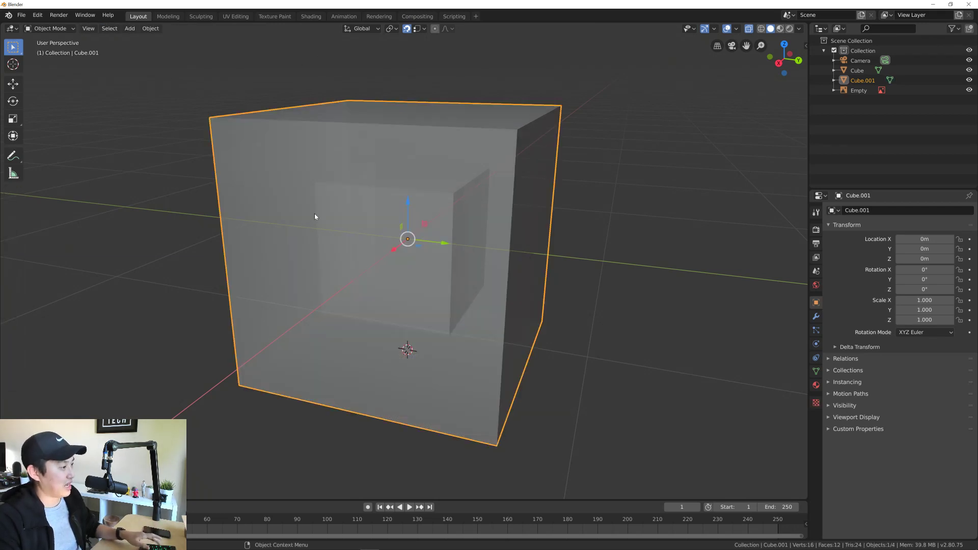
{"action": "middle_click_drag", "start_coordinate": [221, 212], "coordinate": [201, 207]}
{"action": "right_click", "coordinate": [201, 207]}
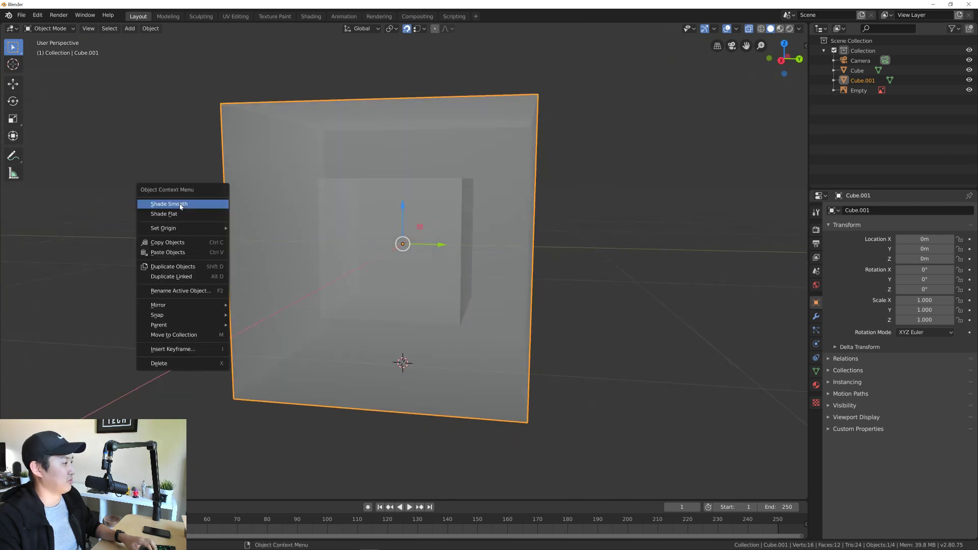
{"action": "mouse_move", "coordinate": [190, 228]}
{"action": "left_click", "coordinate": [281, 238]}
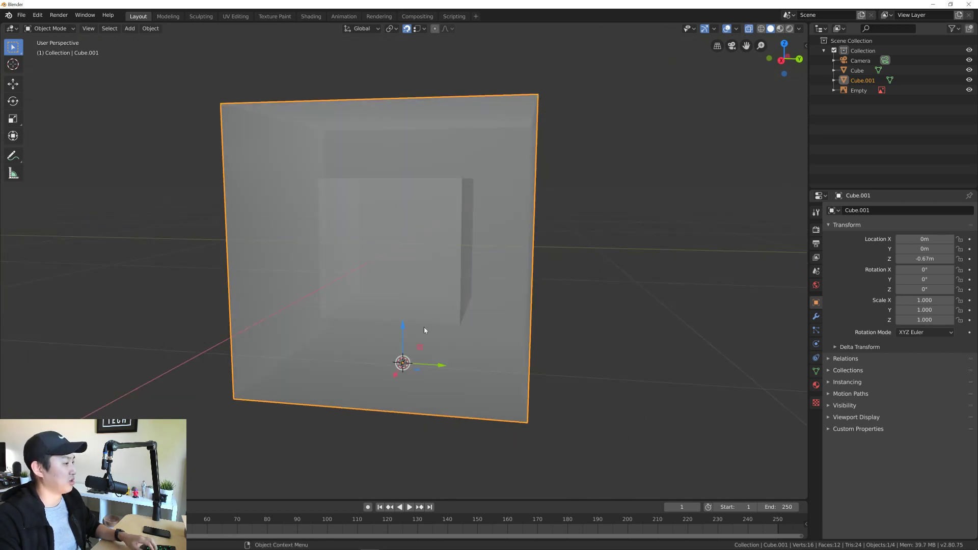
Step: Set snapping to Increment with Align Rotation to Target, and raise the 1.34 m cube along Z to 0 m in Right view
{"action": "middle_click_drag", "start_coordinate": [417, 332], "coordinate": [421, 340]}
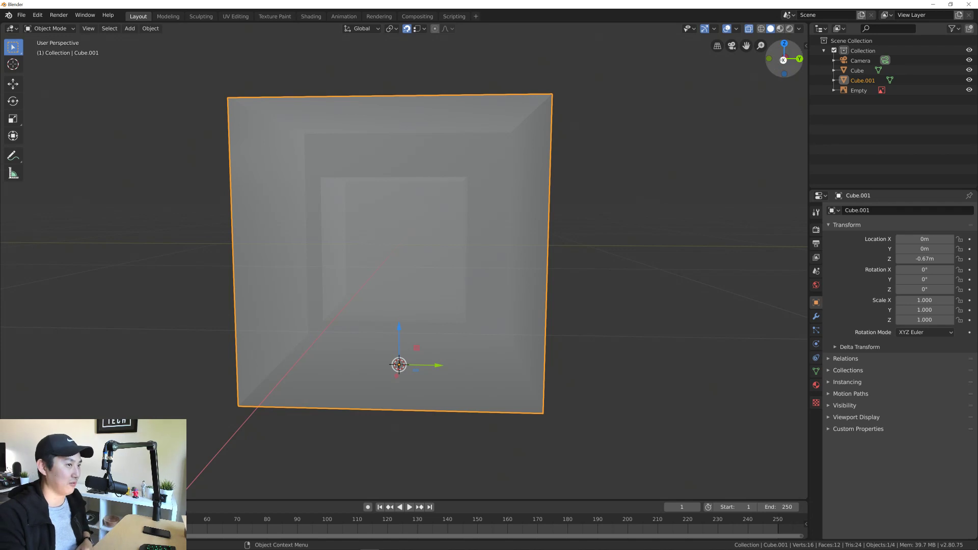
{"action": "left_click", "coordinate": [784, 60]}
{"action": "middle_click_drag", "start_coordinate": [432, 276], "coordinate": [410, 338], "text": "shift"}
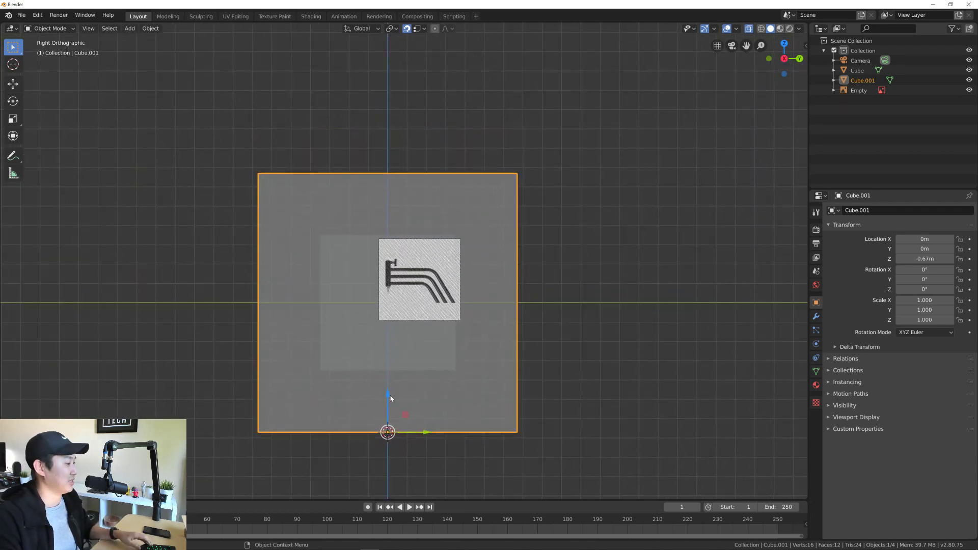
{"action": "left_click", "coordinate": [418, 30]}
{"action": "left_click", "coordinate": [374, 133]}
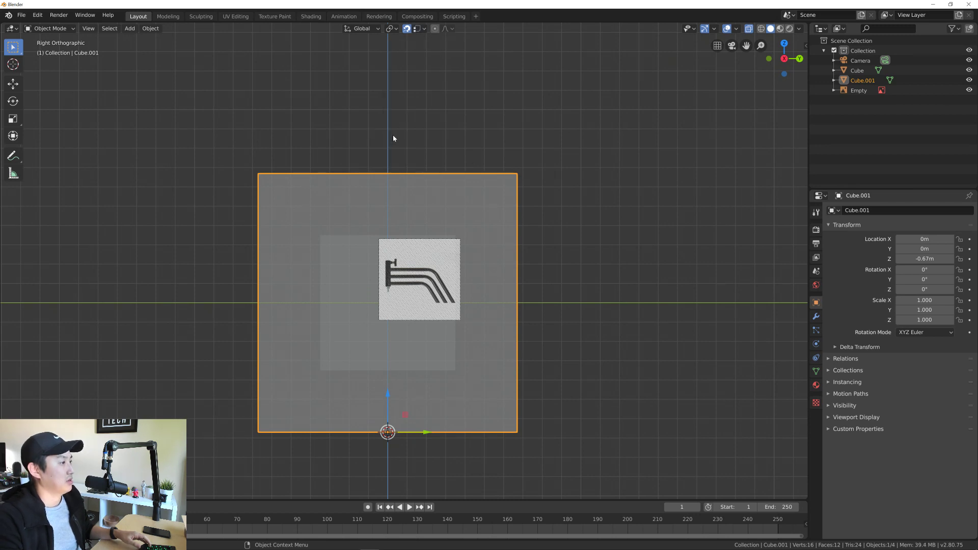
{"action": "left_click", "coordinate": [416, 29]}
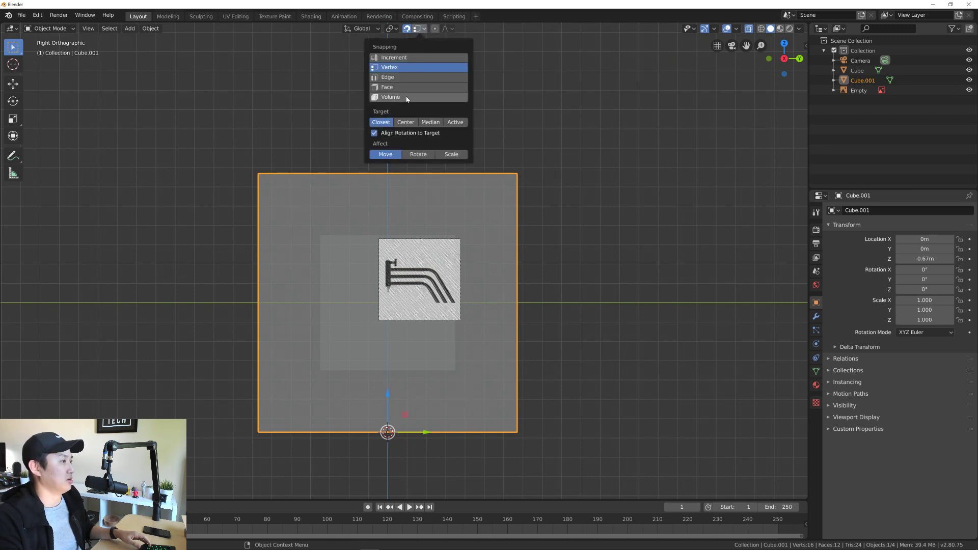
{"action": "left_click", "coordinate": [403, 57]}
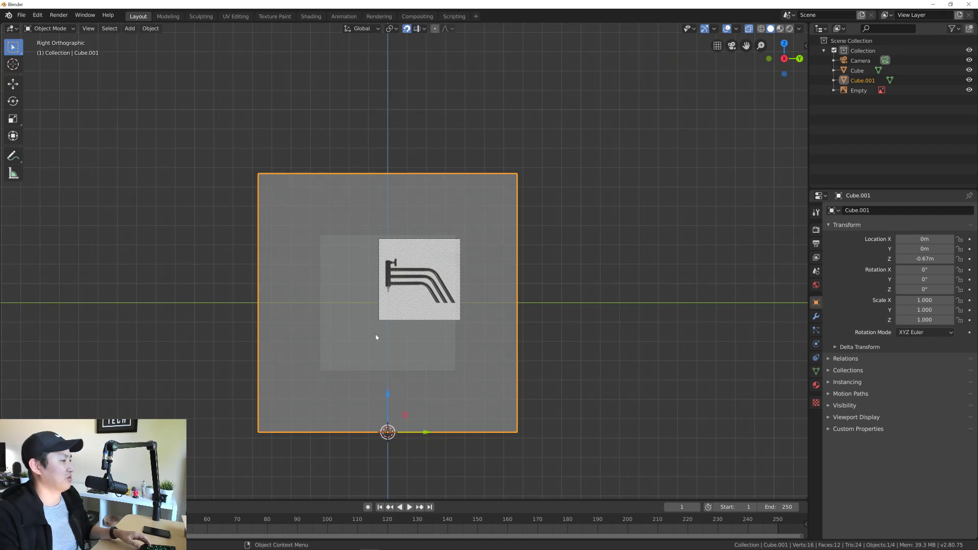
{"action": "left_click_drag", "start_coordinate": [383, 395], "coordinate": [428, 226]}
{"action": "middle_click_drag", "start_coordinate": [428, 226], "coordinate": [424, 328], "text": "shift"}
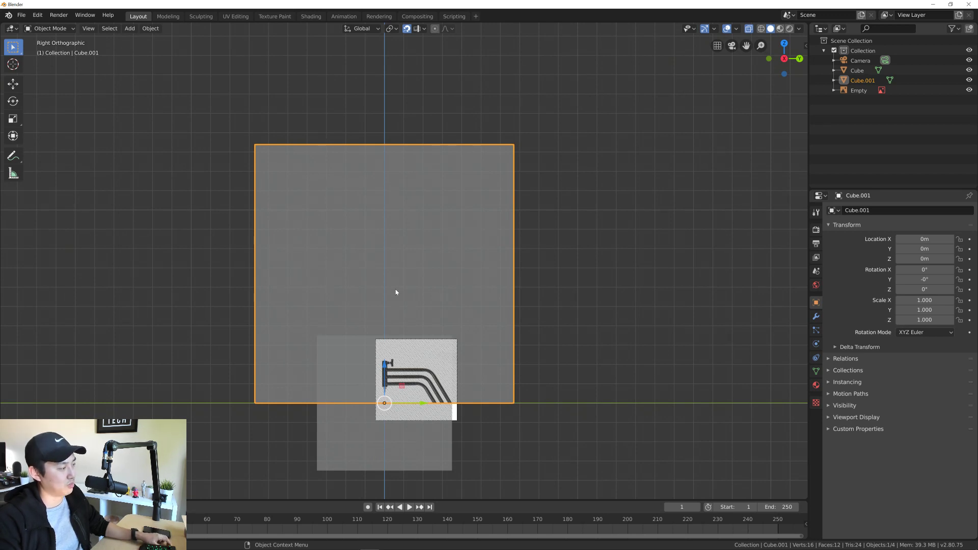
Step: Display the transform sidebar and compare the two cubes' dimensions with the minimum height and footprint in the C-stand specification image
{"action": "key", "text": "n"}
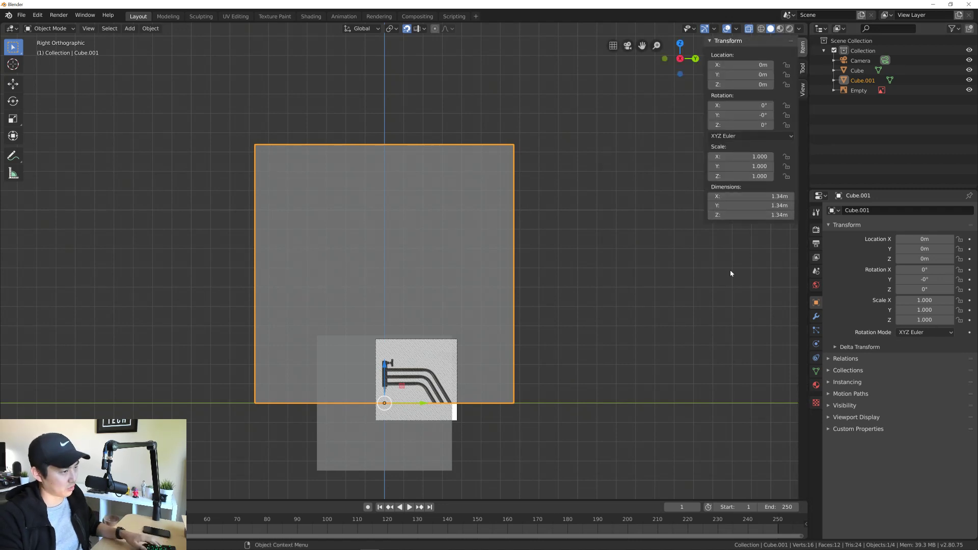
{"action": "key", "text": "alt+Tab"}
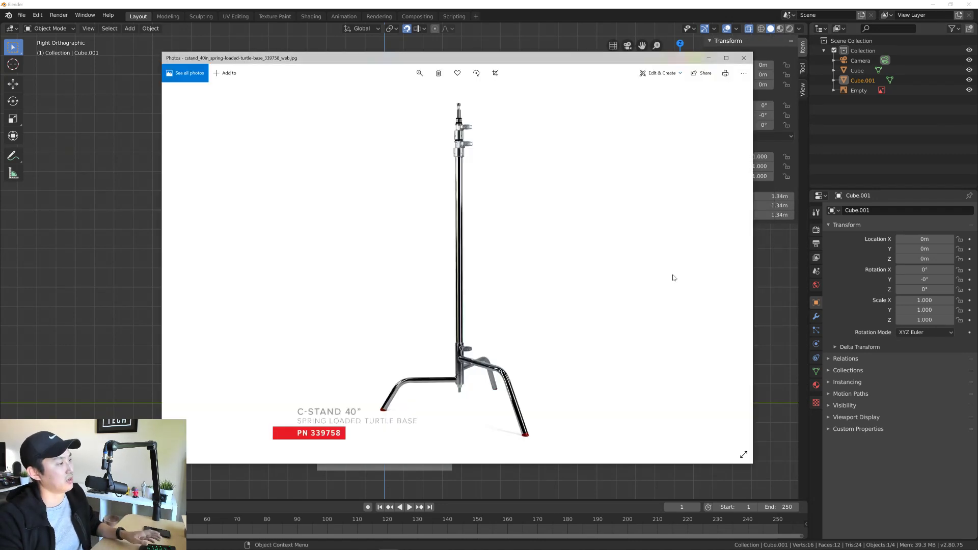
{"action": "key", "text": "alt+Tab"}
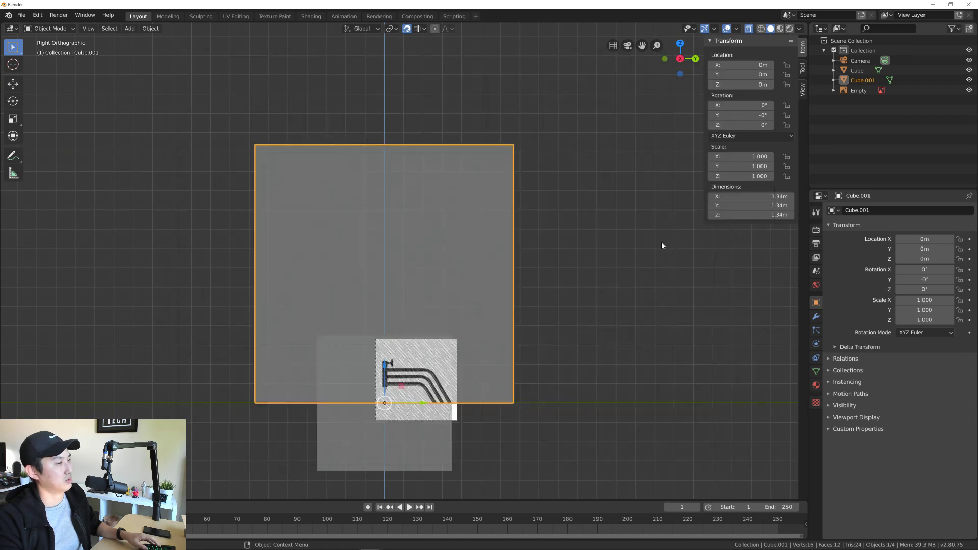
{"action": "key", "text": "alt+Tab"}
{"action": "left_click", "coordinate": [599, 243]}
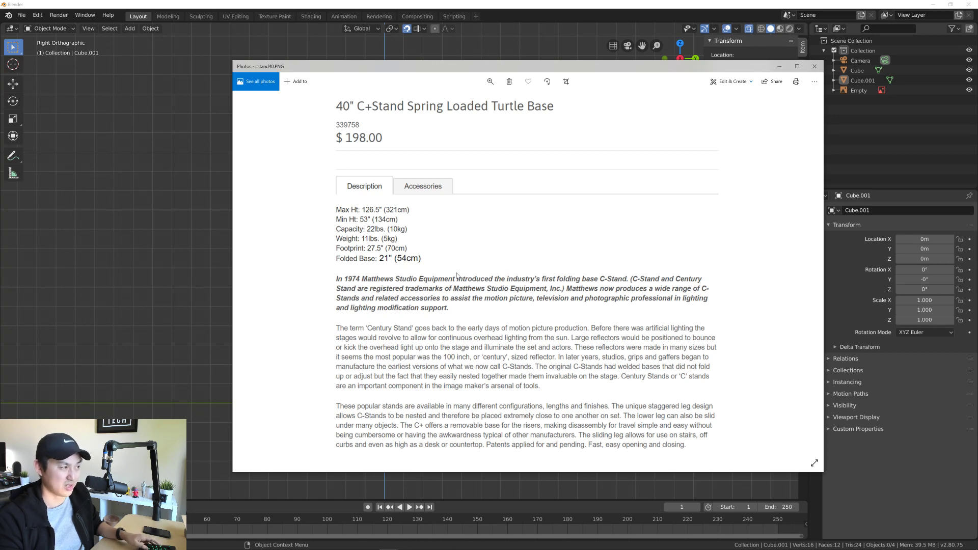
{"action": "key", "text": "alt+Tab"}
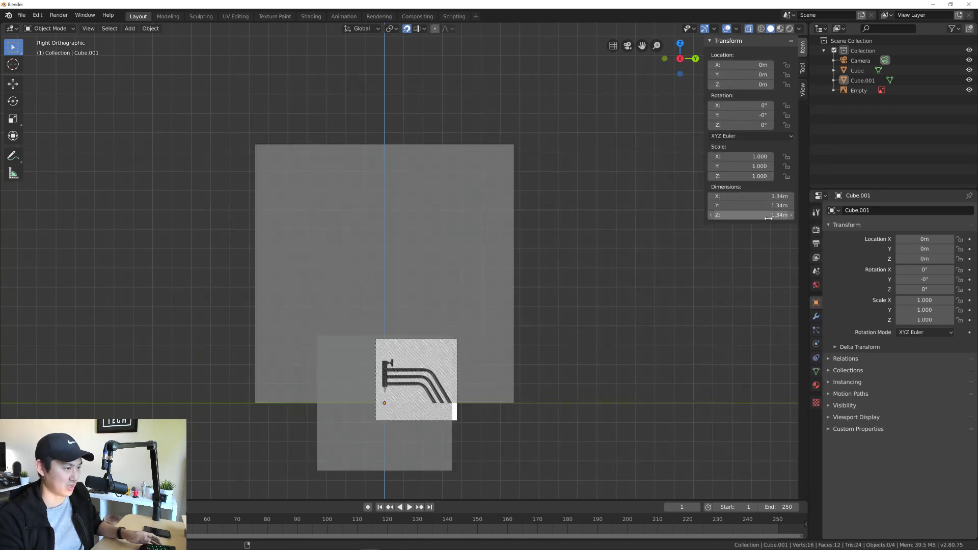
{"action": "key", "text": "alt+Tab"}
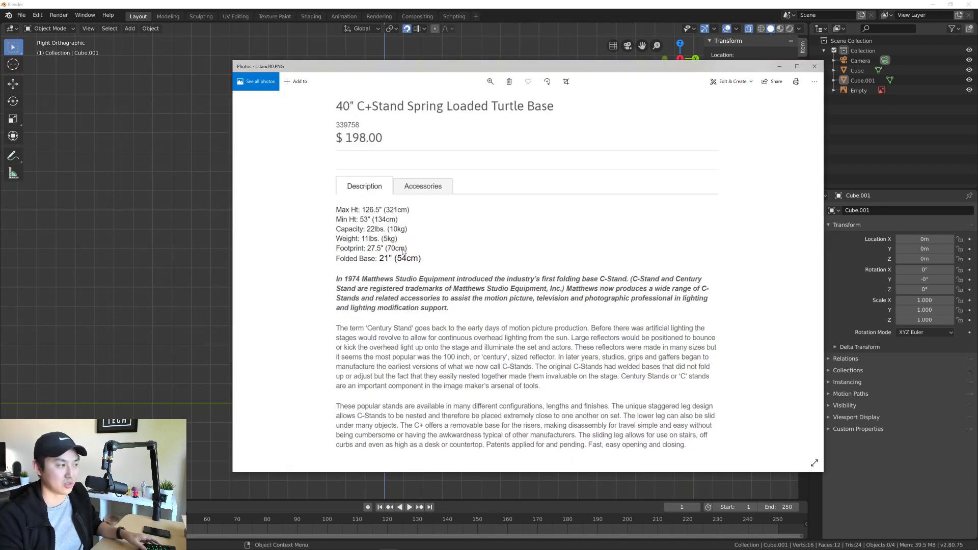
{"action": "key", "text": "alt+Tab"}
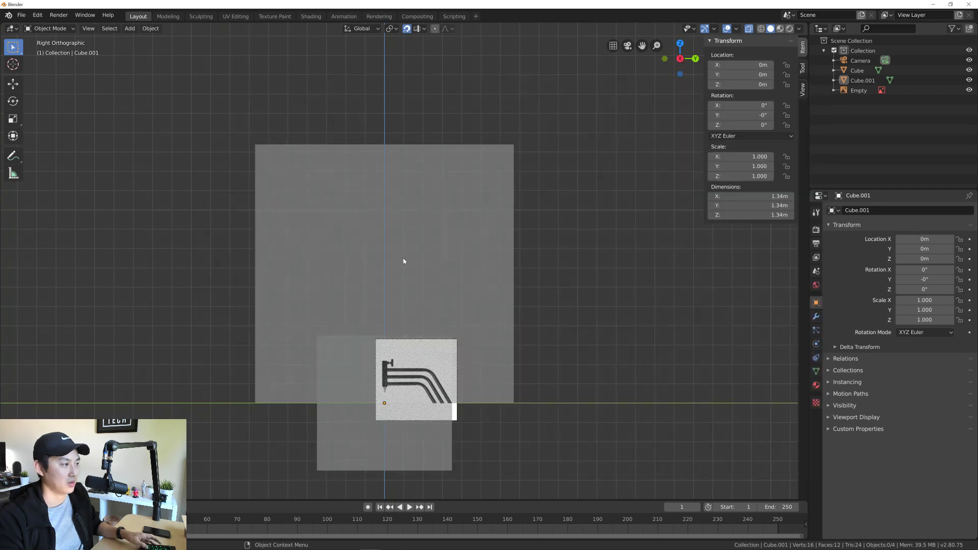
{"action": "left_click", "coordinate": [425, 451]}
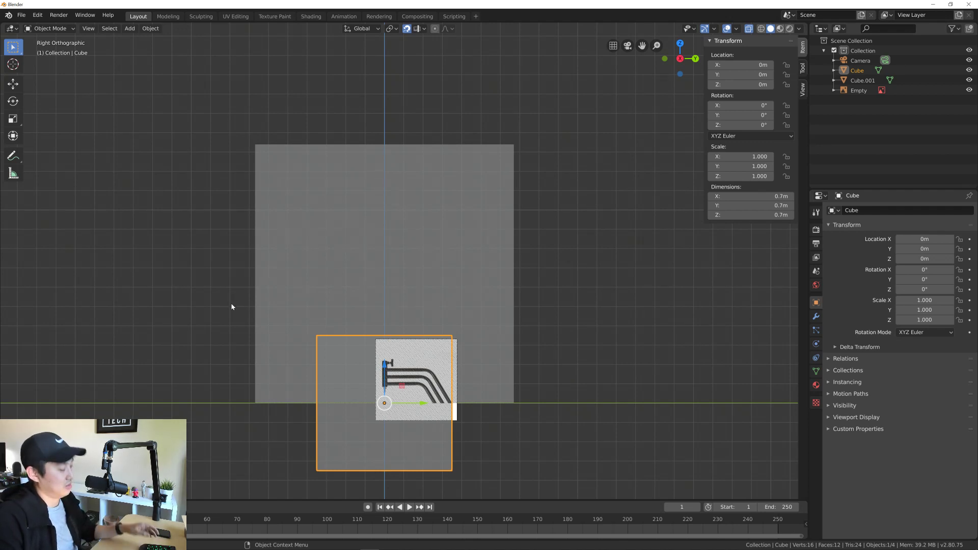
{"action": "key", "text": "alt+a"}
{"action": "key", "text": "shift+s"}
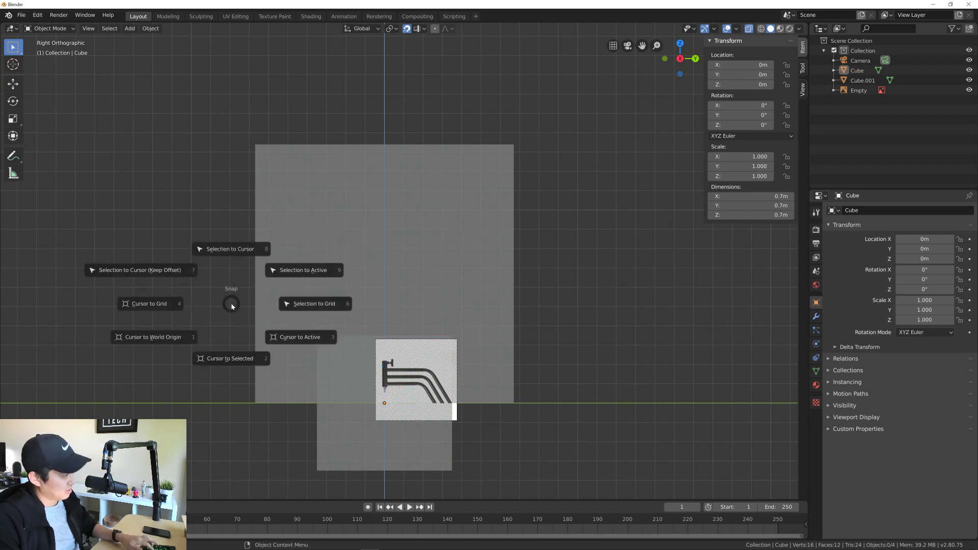
{"action": "left_click", "coordinate": [182, 222]}
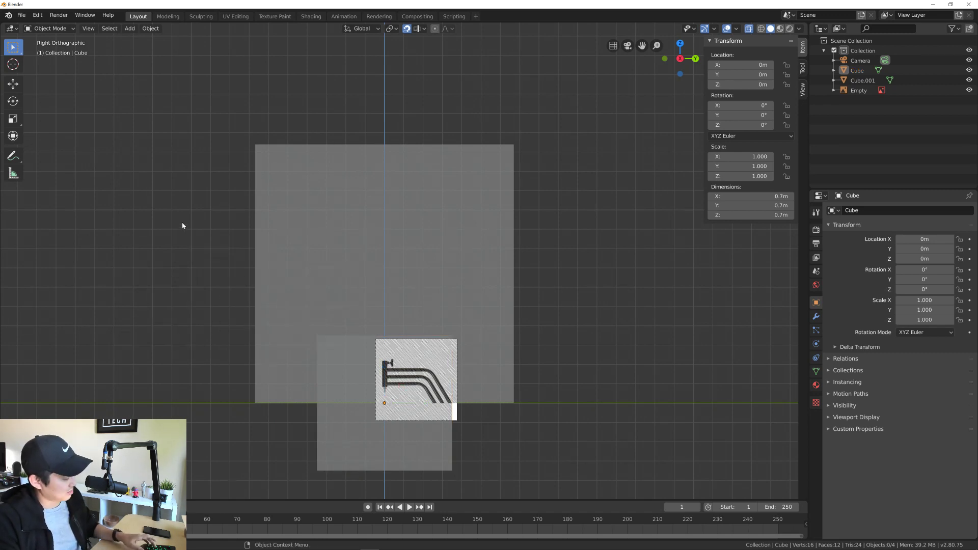
{"action": "key", "text": "ctrl+a"}
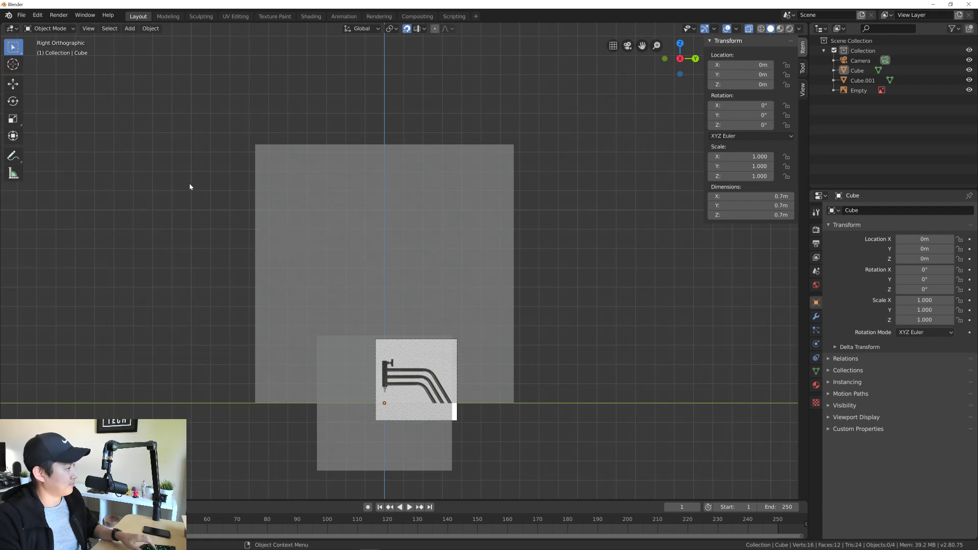
Step: Add a cylinder mesh at the 3D cursor and set its radius to 0.02 m
{"action": "key", "text": "shift+a"}
{"action": "mouse_move", "coordinate": [191, 185]}
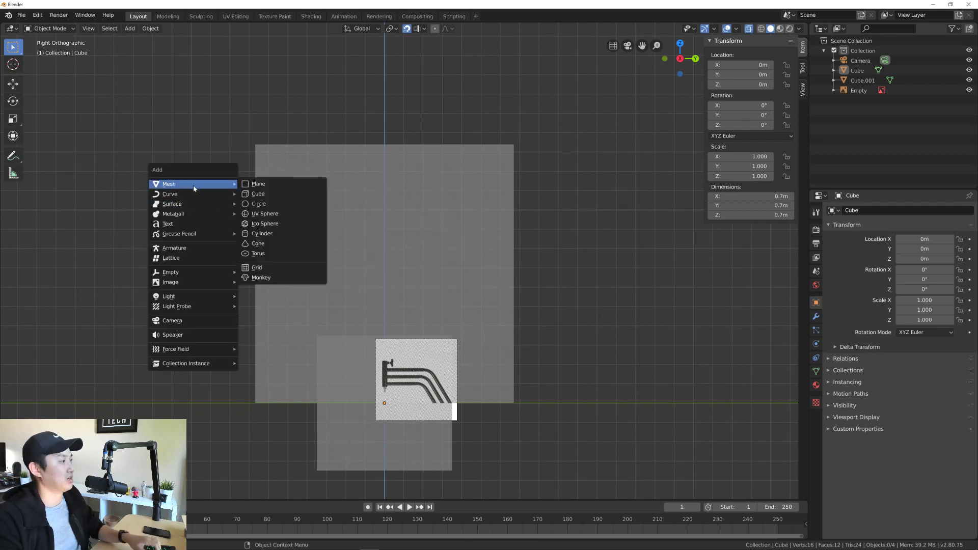
{"action": "left_click", "coordinate": [270, 233]}
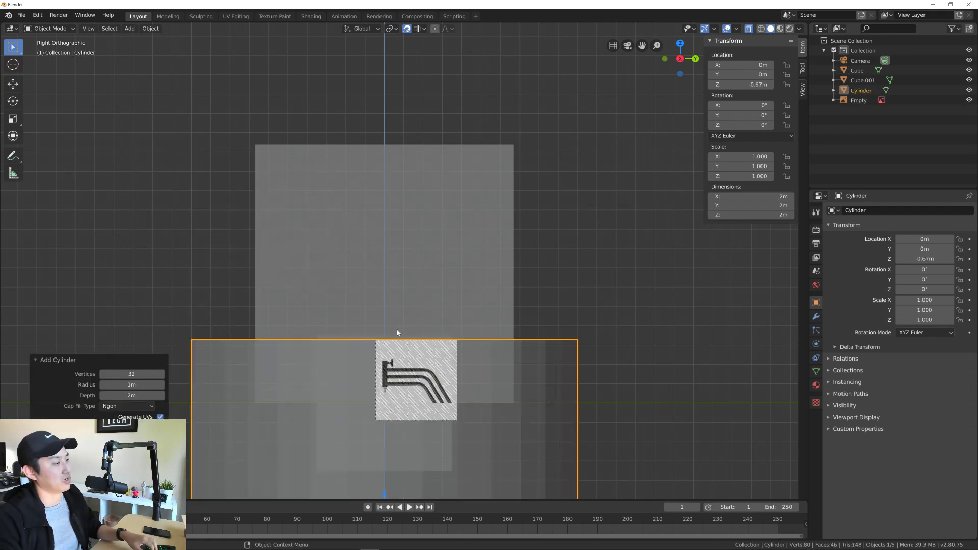
{"action": "middle_click_drag", "start_coordinate": [409, 440], "coordinate": [411, 328], "text": "shift"}
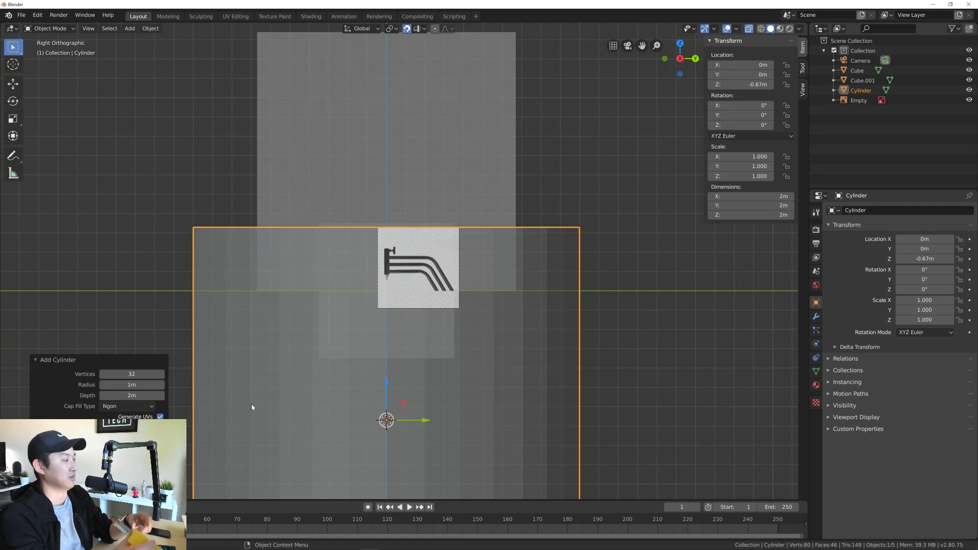
{"action": "left_click", "coordinate": [150, 386]}
{"action": "type", "text": "0.02"}
{"action": "key", "text": "Return"}
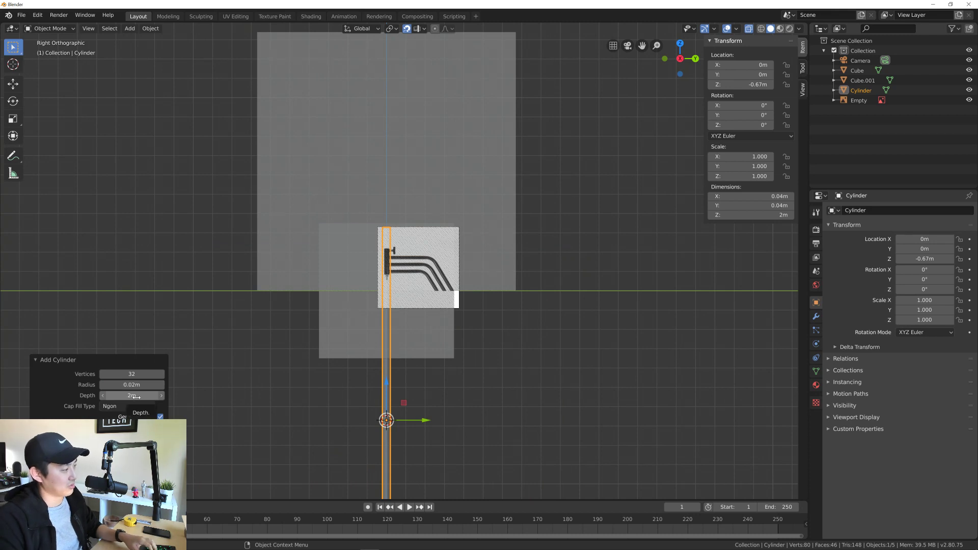
Step: Enter Edit Mode on the thin cylinder and select its bottom face in Right view
{"action": "middle_click_drag", "start_coordinate": [438, 395], "coordinate": [431, 399]}
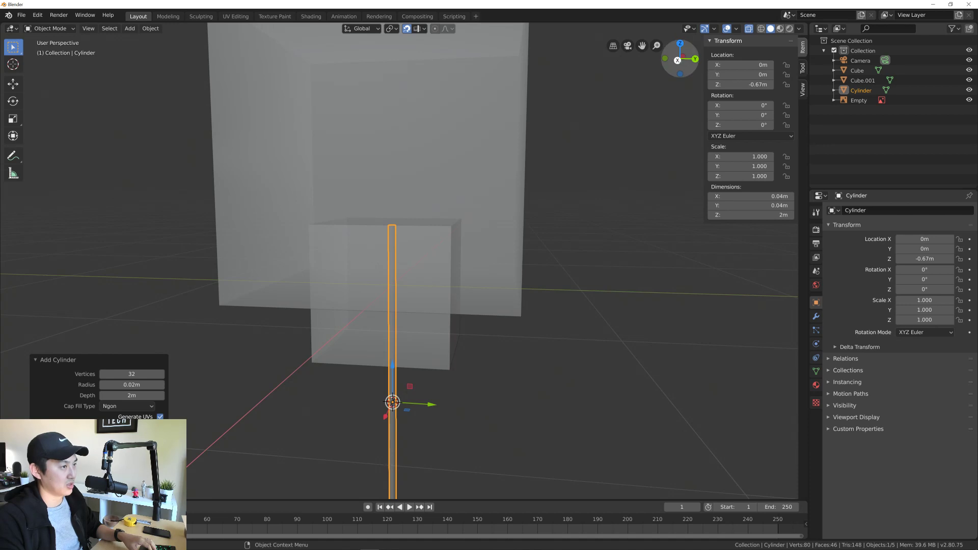
{"action": "left_click", "coordinate": [678, 60]}
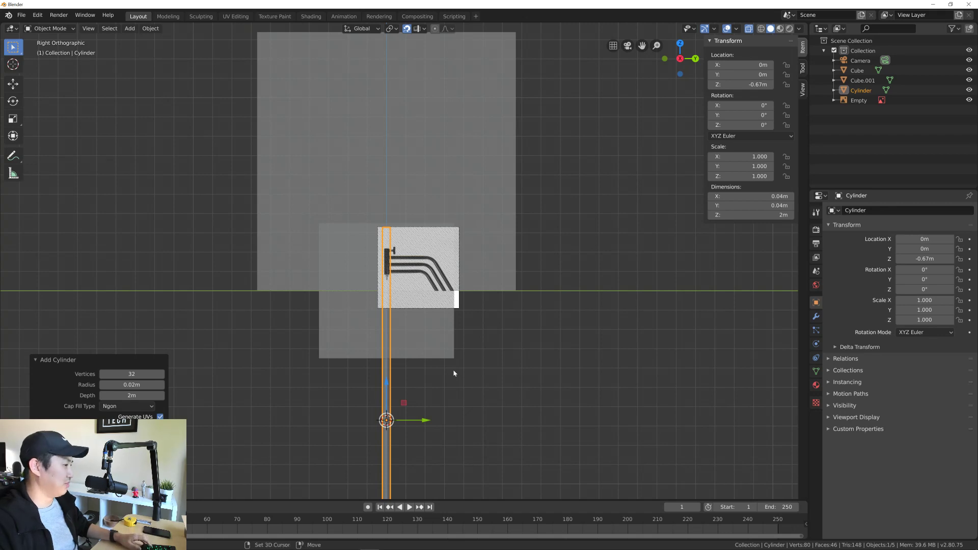
{"action": "middle_click_drag", "start_coordinate": [443, 396], "coordinate": [403, 303], "text": "shift"}
{"action": "scroll", "coordinate": [410, 326], "scroll_direction": "down", "scroll_amount": 1}
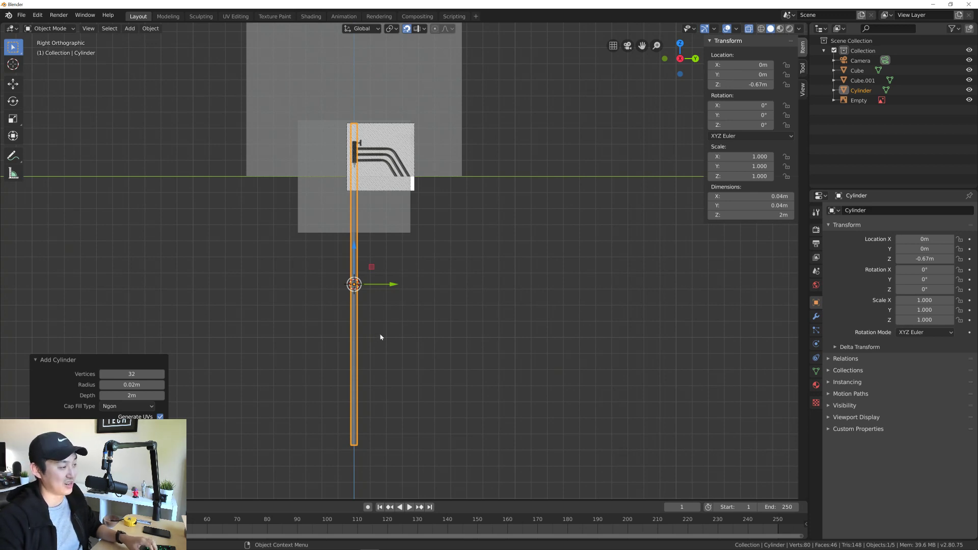
{"action": "middle_click_drag", "start_coordinate": [388, 345], "coordinate": [383, 314], "text": "shift"}
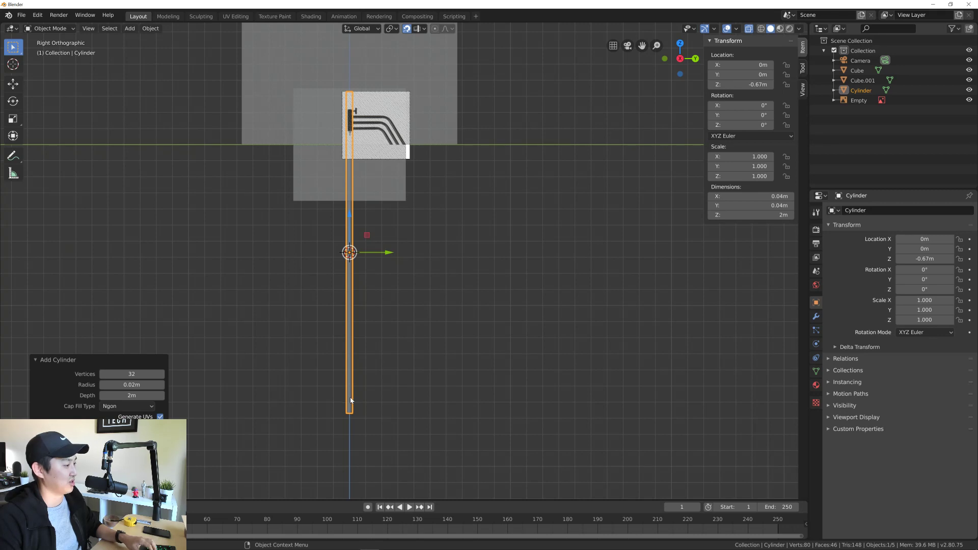
{"action": "right_click", "coordinate": [351, 397]}
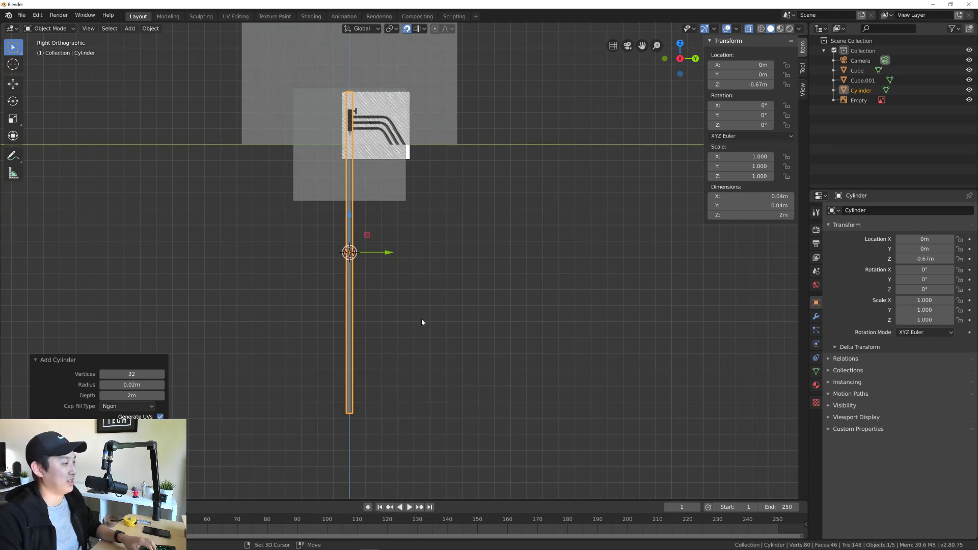
{"action": "middle_click_drag", "start_coordinate": [421, 323], "coordinate": [406, 339], "text": "shift"}
{"action": "key", "text": "Tab"}
{"action": "left_click_drag", "start_coordinate": [292, 400], "coordinate": [375, 439]}
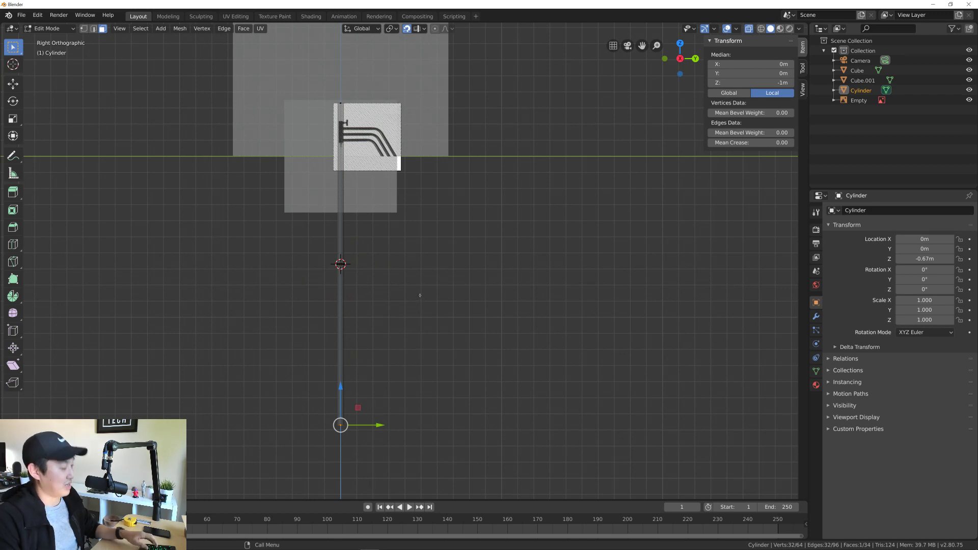
Step: Try to snap the 3D cursor to the active bottom face of the cylinder
{"action": "key", "text": "shift+s"}
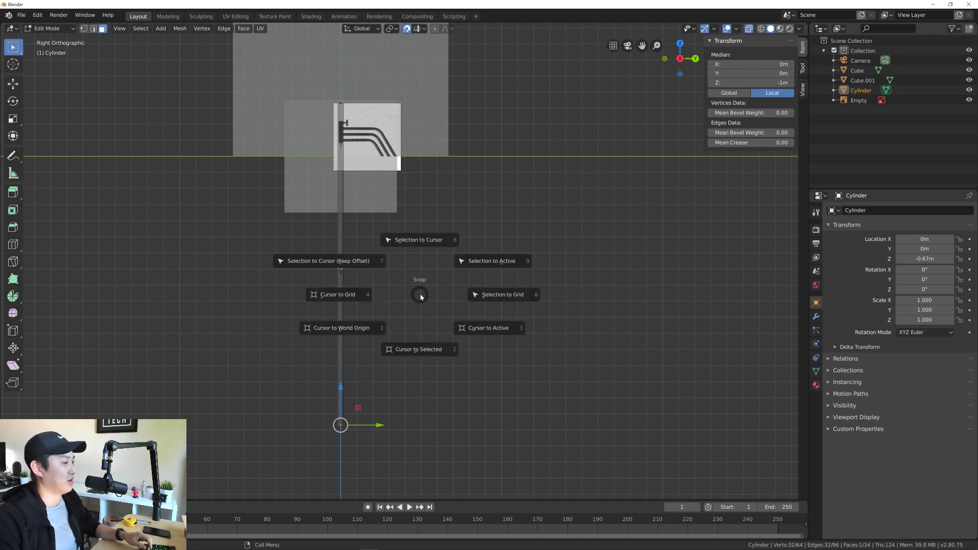
{"action": "left_click", "coordinate": [462, 357]}
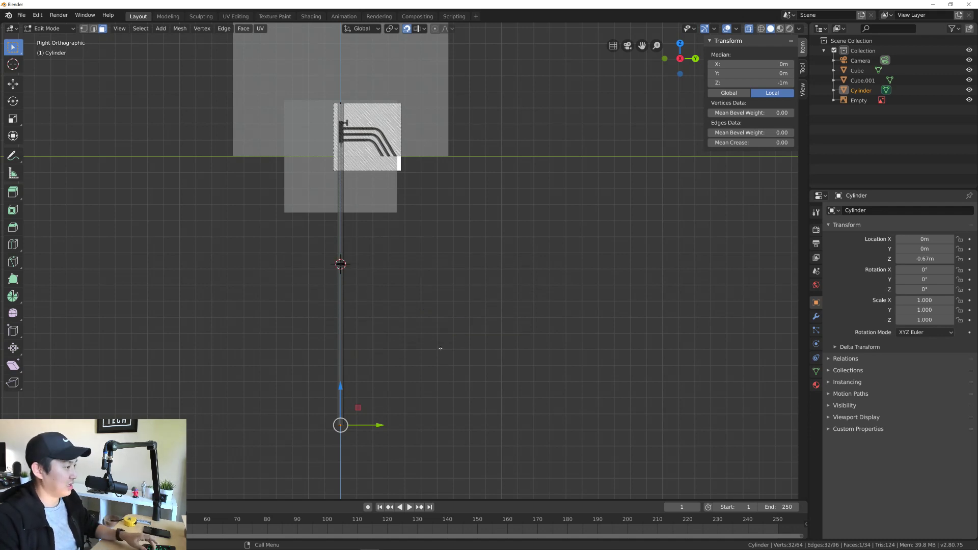
{"action": "key", "text": "shift+s"}
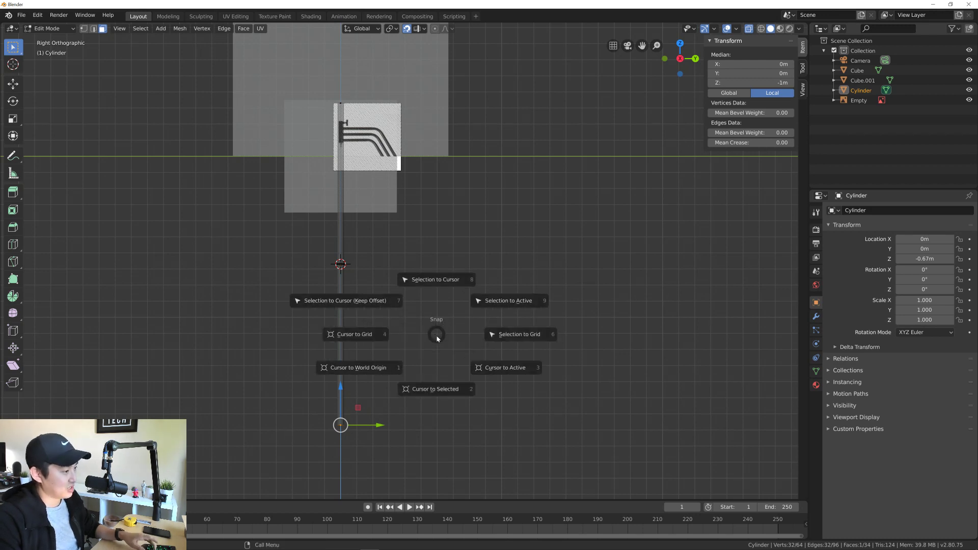
{"action": "left_click", "coordinate": [501, 371]}
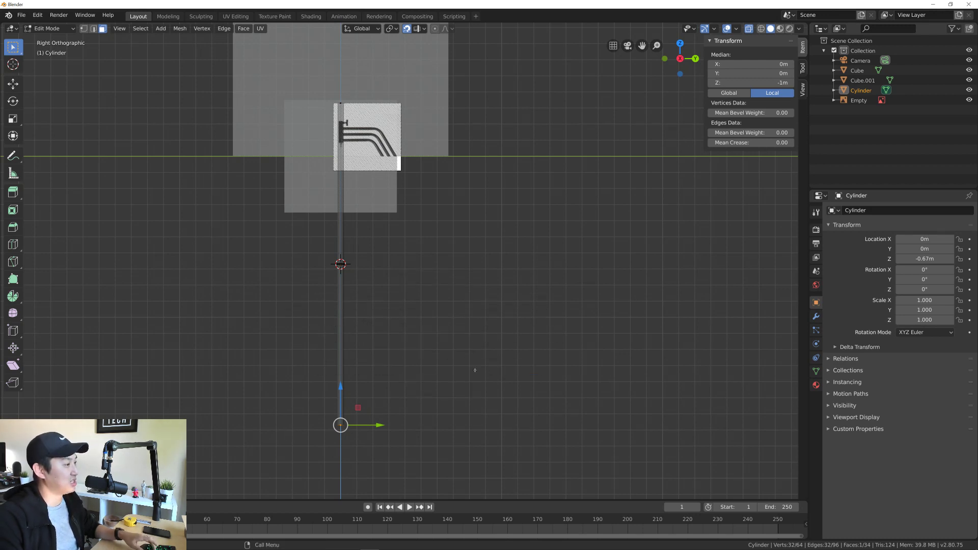
{"action": "middle_click_drag", "start_coordinate": [429, 368], "coordinate": [416, 360], "text": "shift"}
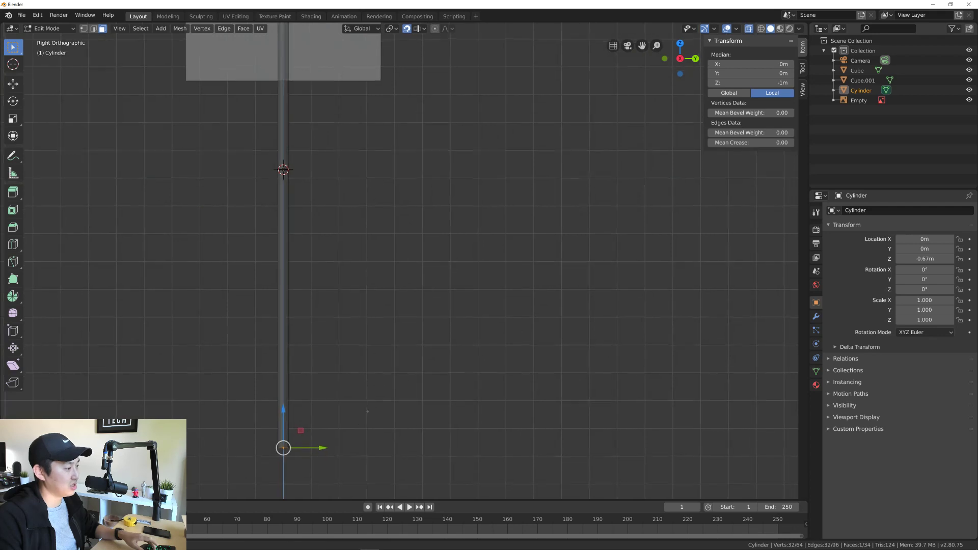
{"action": "middle_click_drag", "start_coordinate": [391, 372], "coordinate": [390, 356], "text": "shift"}
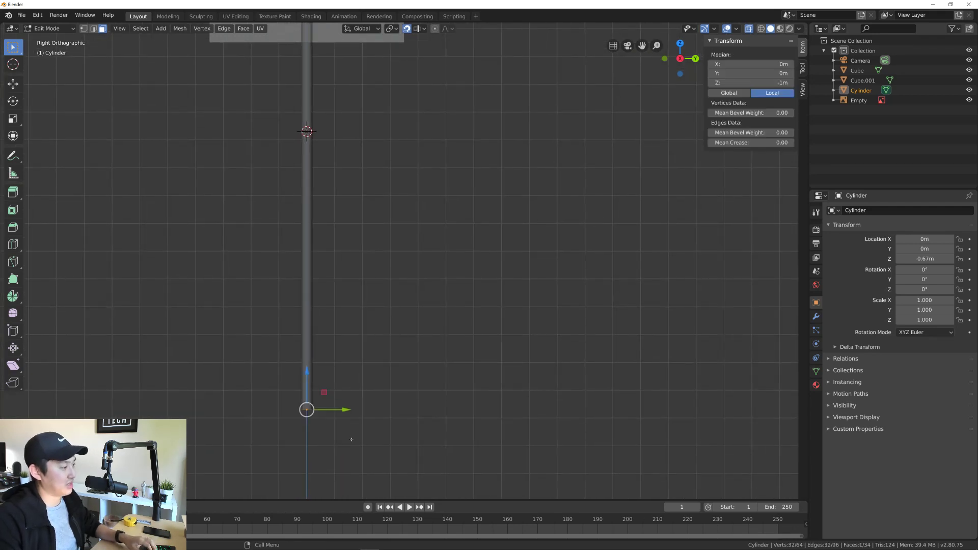
{"action": "scroll", "coordinate": [410, 346], "scroll_direction": "down", "scroll_amount": 3}
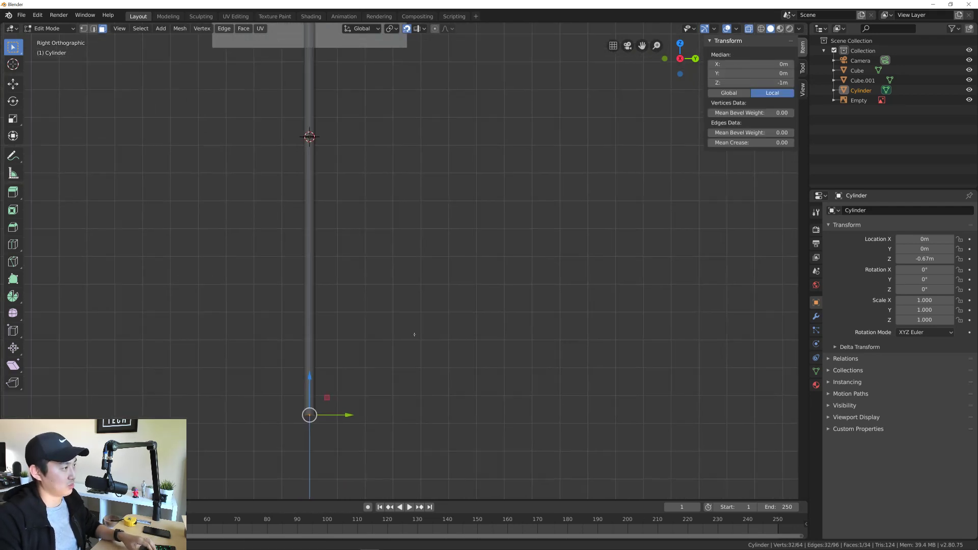
{"action": "mouse_move", "coordinate": [418, 349]}
{"action": "middle_mouse_down", "text": "shift"}
{"action": "mouse_move", "coordinate": [430, 382]}
{"action": "mouse_move", "coordinate": [413, 361]}
{"action": "middle_mouse_up", "text": "shift"}
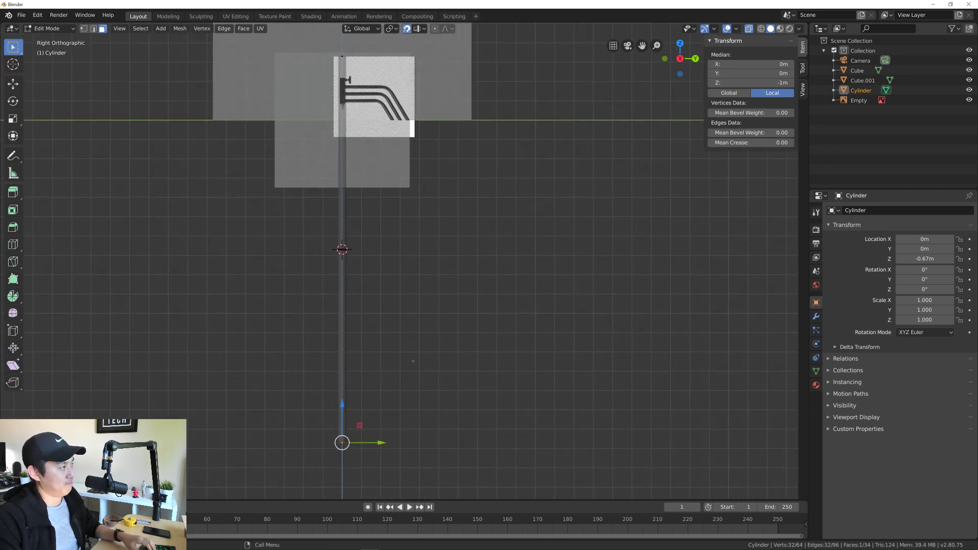
Step: Reselect the cylinder's bottom face in Edit Mode and try again to snap the 3D cursor to the active face
{"action": "key", "text": "Tab"}
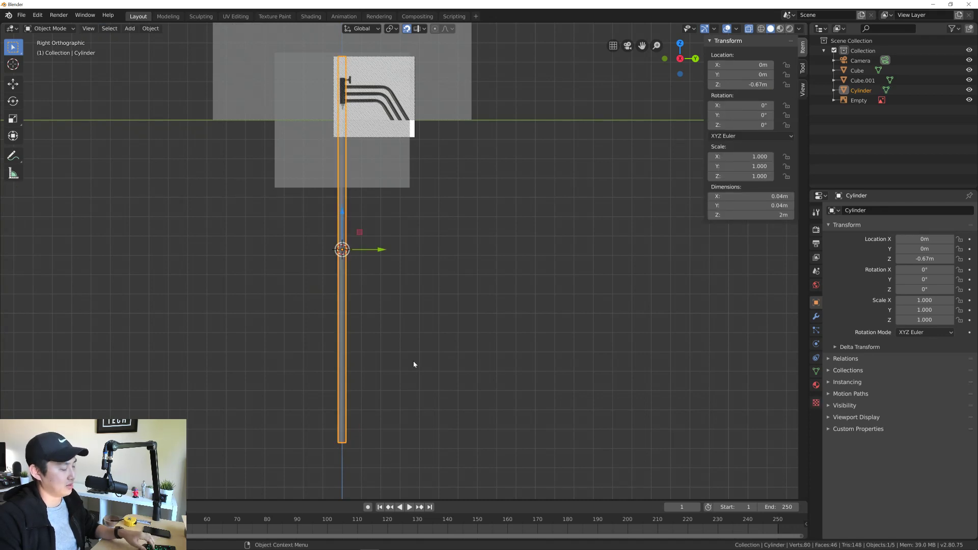
{"action": "key", "text": "Tab"}
{"action": "key", "text": "alt+a"}
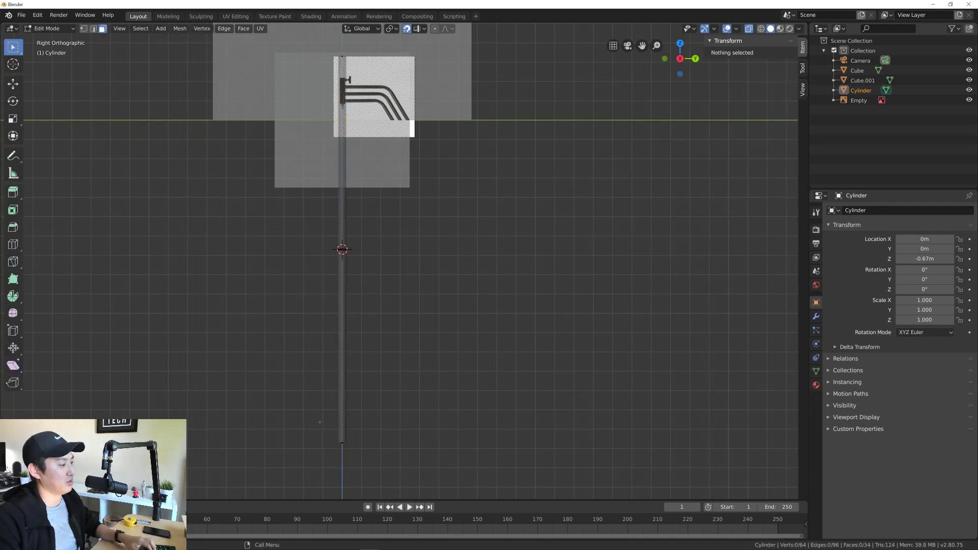
{"action": "middle_click_drag", "start_coordinate": [402, 370], "coordinate": [381, 373]}
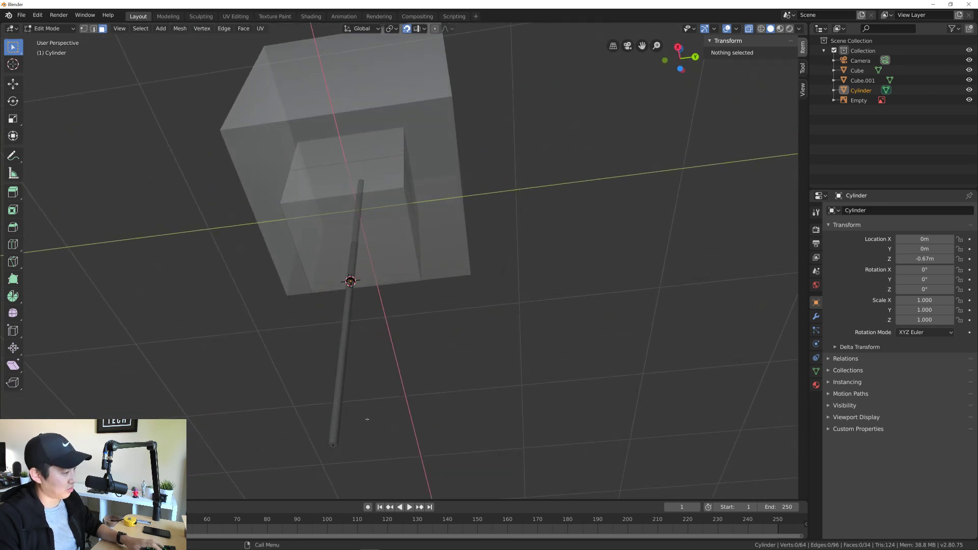
{"action": "left_click", "coordinate": [334, 444]}
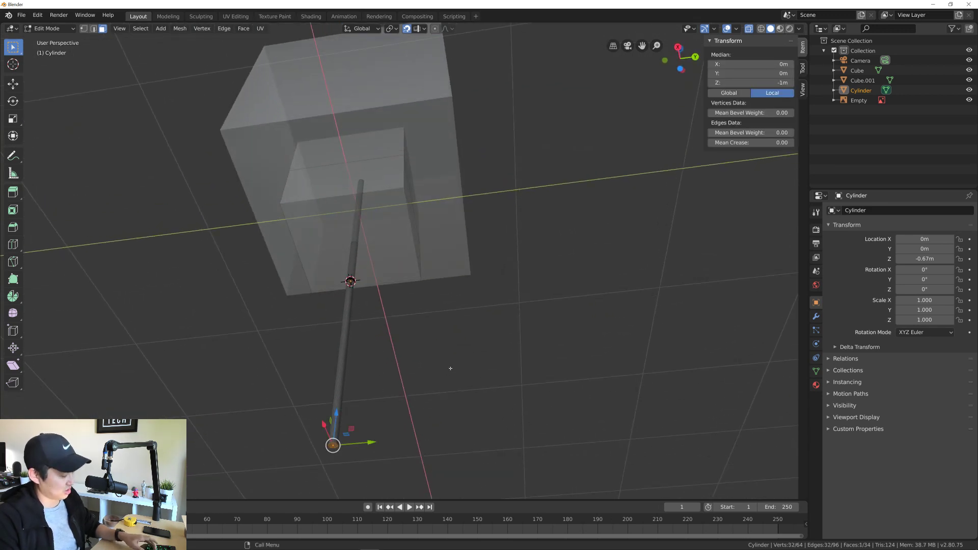
{"action": "key", "text": "shift+s"}
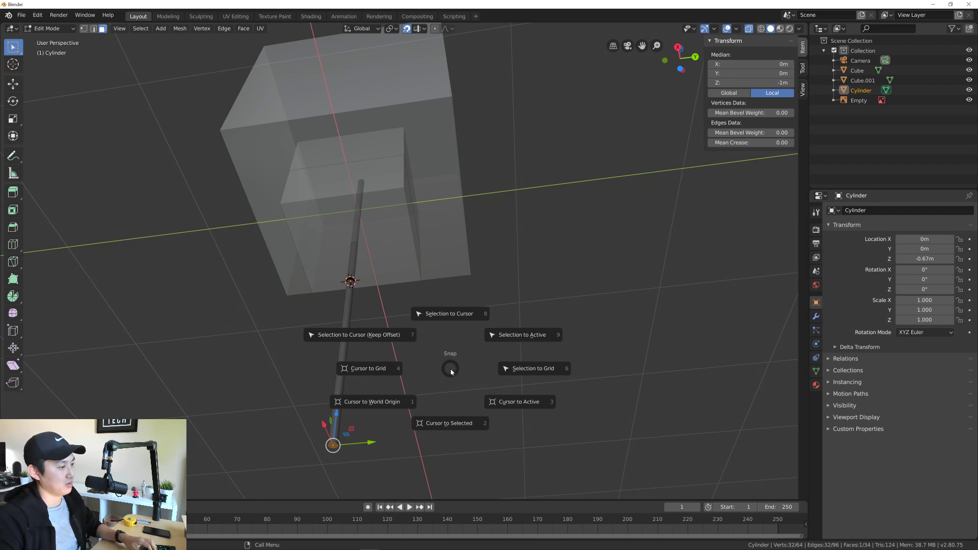
{"action": "left_click", "coordinate": [513, 404]}
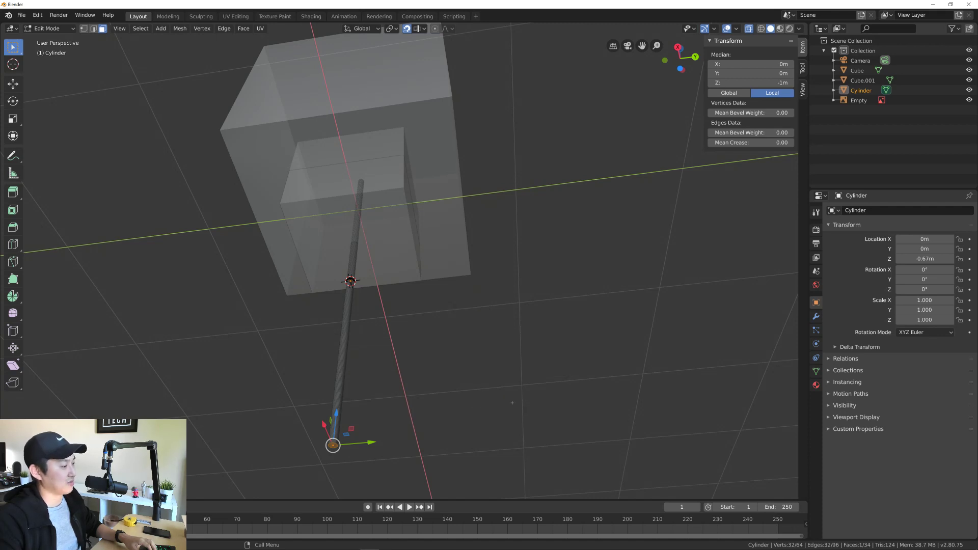
Step: Activate the Cursor tool and retry snapping the 3D cursor to the selected face at the cylinder's lower end
{"action": "middle_click_drag", "start_coordinate": [513, 403], "coordinate": [424, 371]}
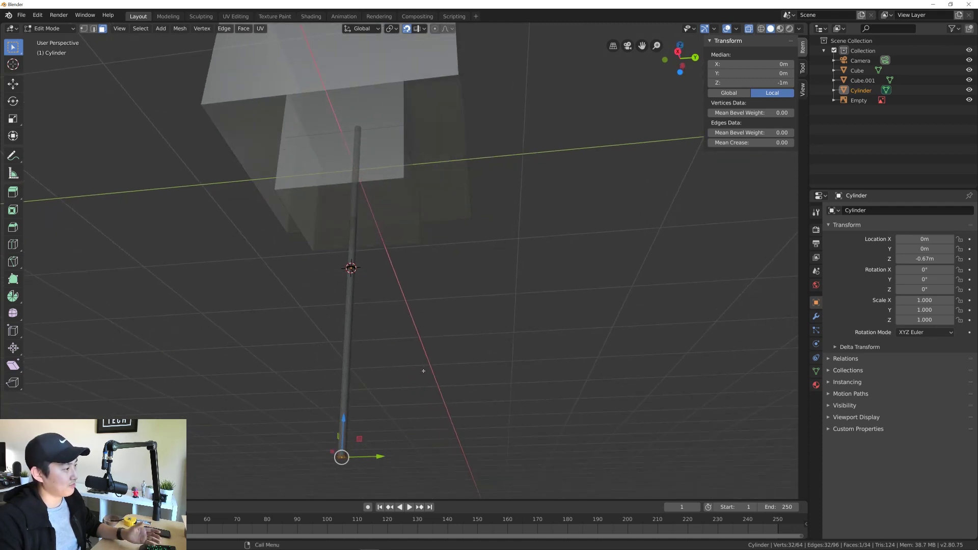
{"action": "key", "text": "a"}
{"action": "middle_click_drag", "start_coordinate": [376, 295], "coordinate": [389, 329]}
{"action": "left_click_drag", "start_coordinate": [288, 398], "coordinate": [402, 469]}
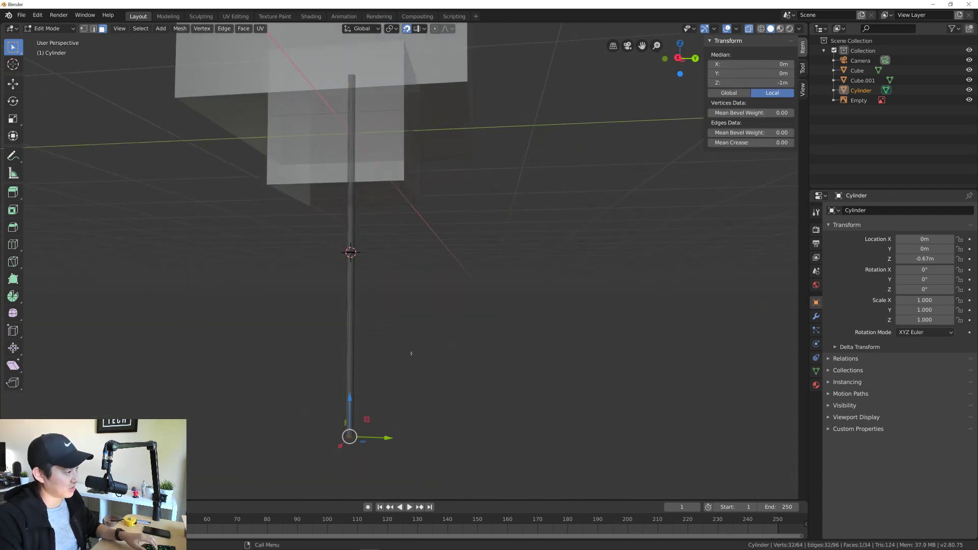
{"action": "left_click", "coordinate": [13, 64]}
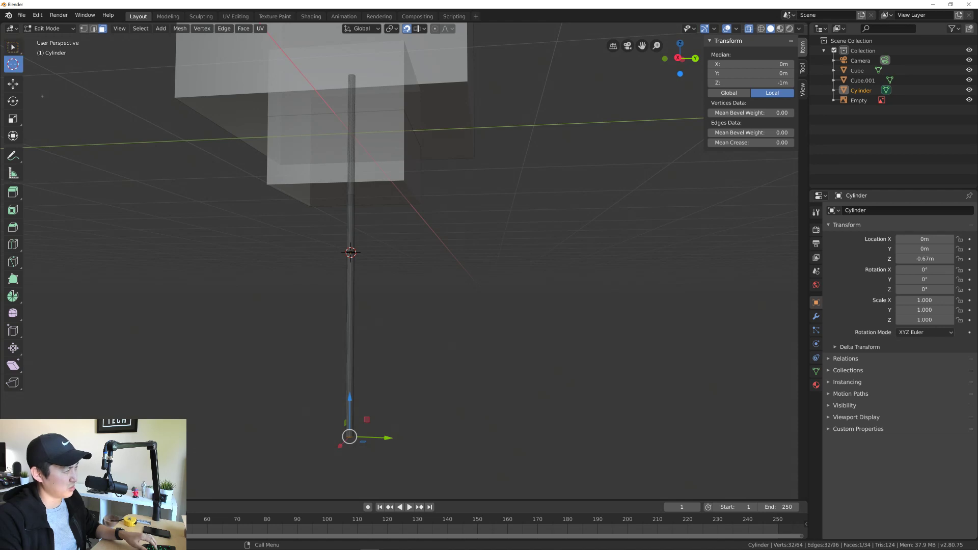
{"action": "right_click", "coordinate": [461, 296]}
{"action": "key", "text": "Escape"}
{"action": "key", "text": "shift+s"}
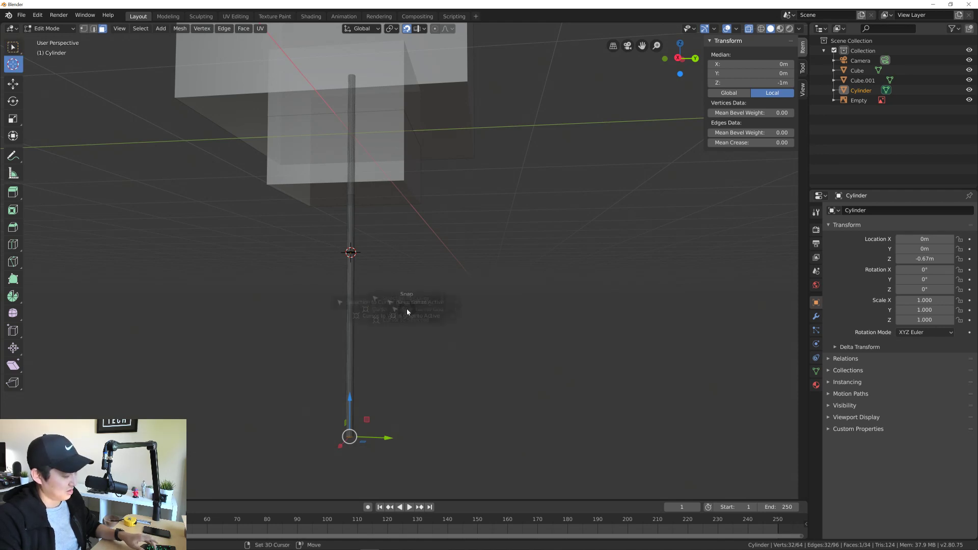
{"action": "left_click", "coordinate": [465, 356]}
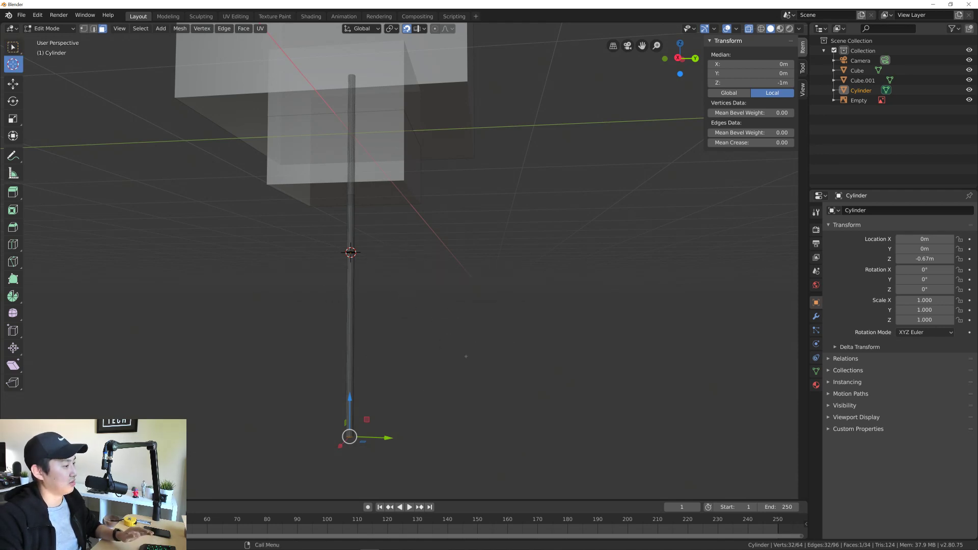
Step: Place the 3D cursor on the lower half of the pole, try moving the bottom face along Z, and undo the move
{"action": "middle_click_drag", "start_coordinate": [389, 443], "coordinate": [424, 382]}
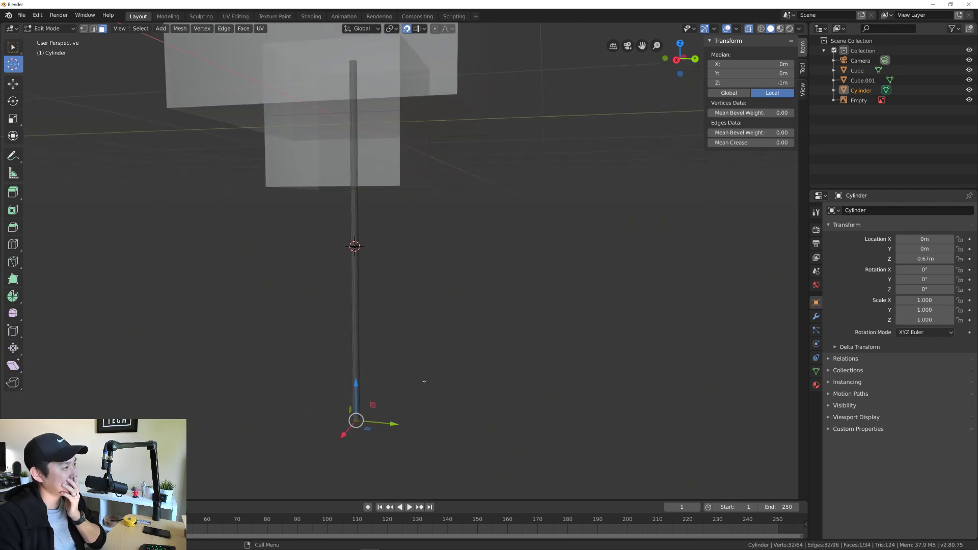
{"action": "left_click", "coordinate": [355, 304]}
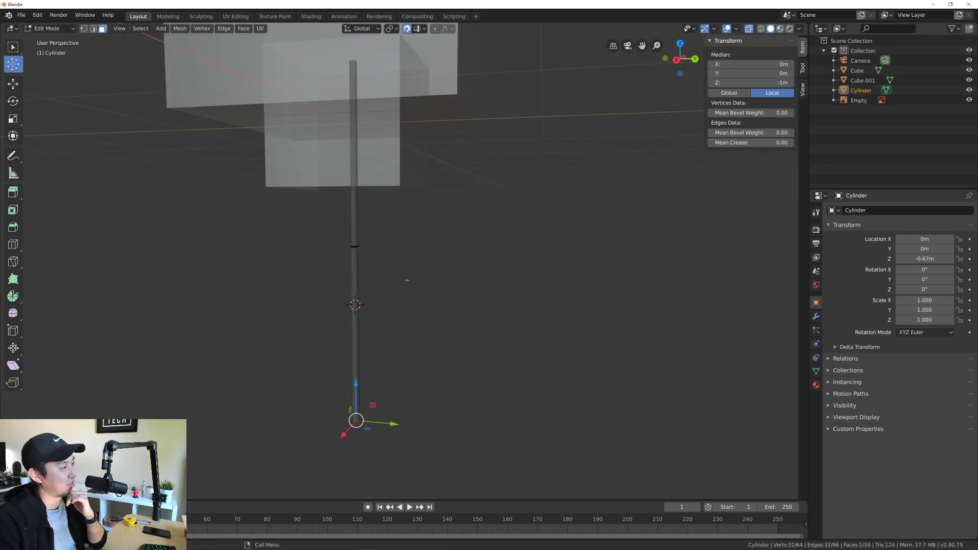
{"action": "key", "text": "g"}
{"action": "key", "text": "z"}
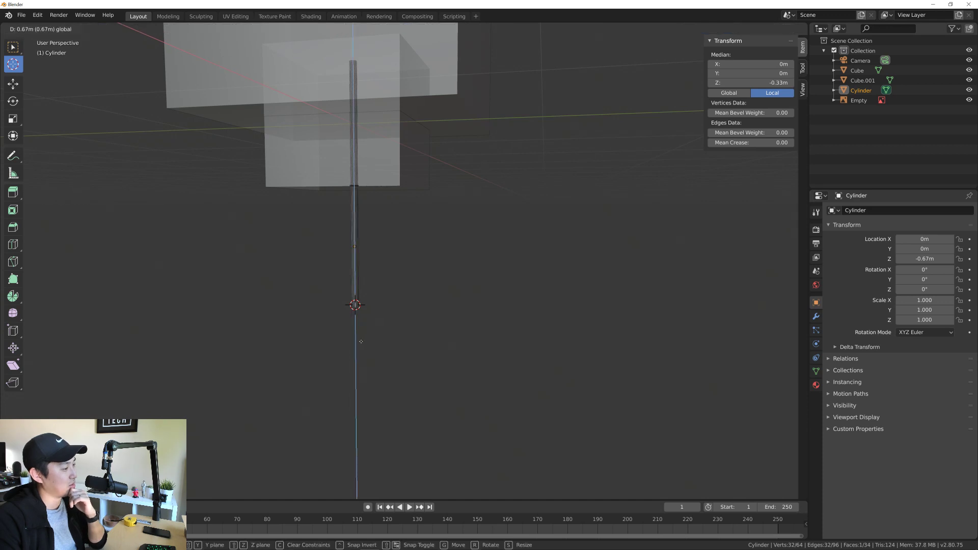
{"action": "left_click", "coordinate": [404, 360]}
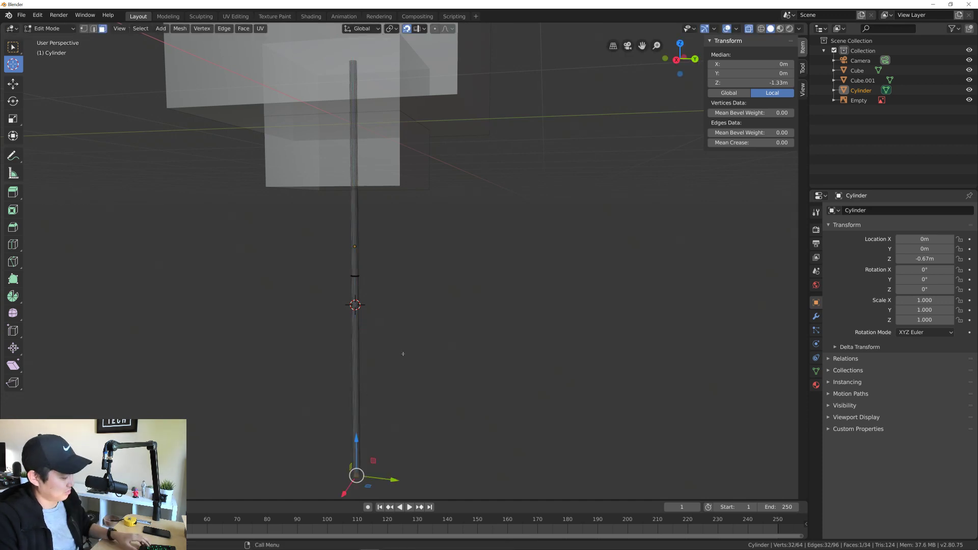
{"action": "key", "text": "ctrl+z"}
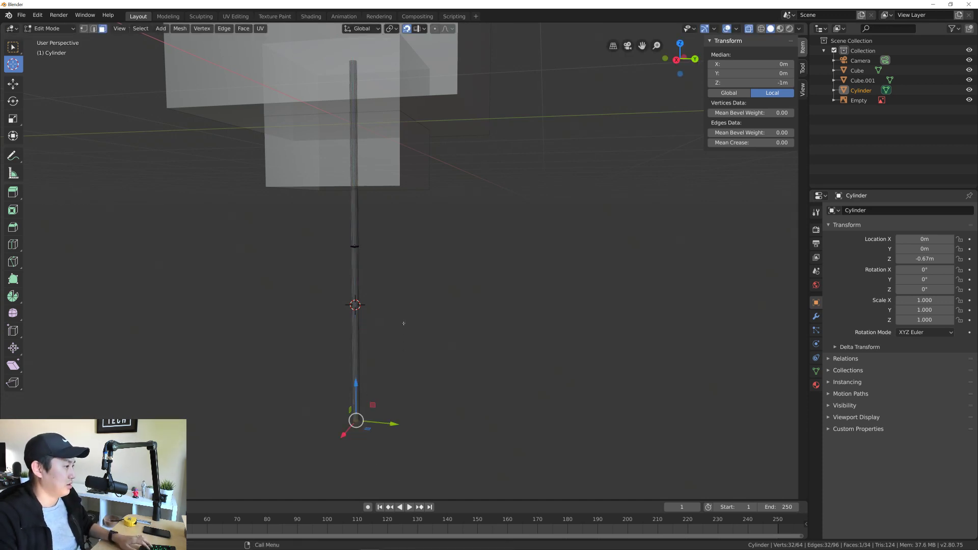
Step: Turn off snapping and place the 3D cursor freehand near the cylinder's bottom end
{"action": "left_click", "coordinate": [407, 32]}
{"action": "middle_click_drag", "start_coordinate": [429, 310], "coordinate": [427, 328]}
{"action": "left_click", "coordinate": [432, 327]}
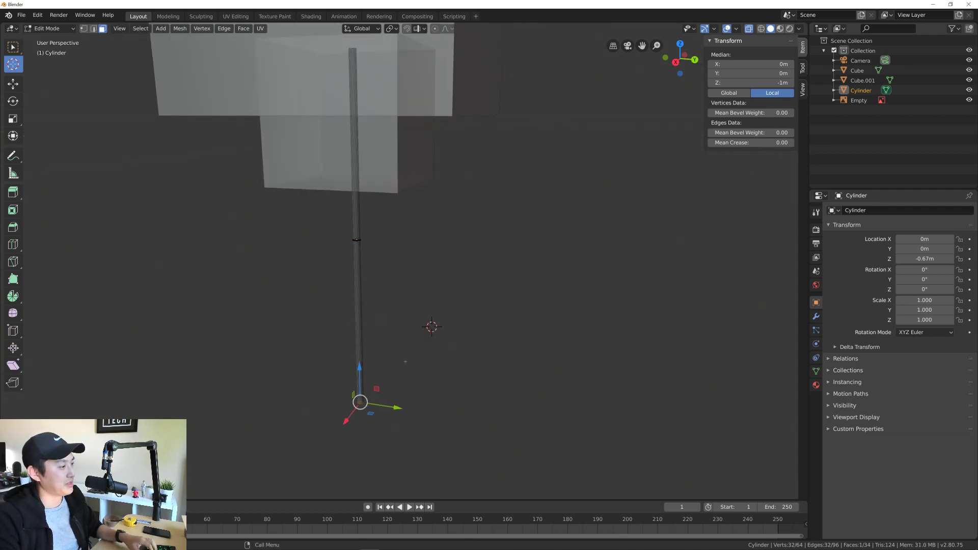
{"action": "left_click_drag", "start_coordinate": [391, 379], "coordinate": [360, 401]}
{"action": "mouse_move", "coordinate": [376, 400]}
{"action": "middle_mouse_down"}
{"action": "mouse_move", "coordinate": [380, 353]}
{"action": "mouse_move", "coordinate": [364, 395]}
{"action": "middle_mouse_up"}
Step: Try moving the bottom face along Z without snapping and undo the move
{"action": "key", "text": "g"}
{"action": "key", "text": "z"}
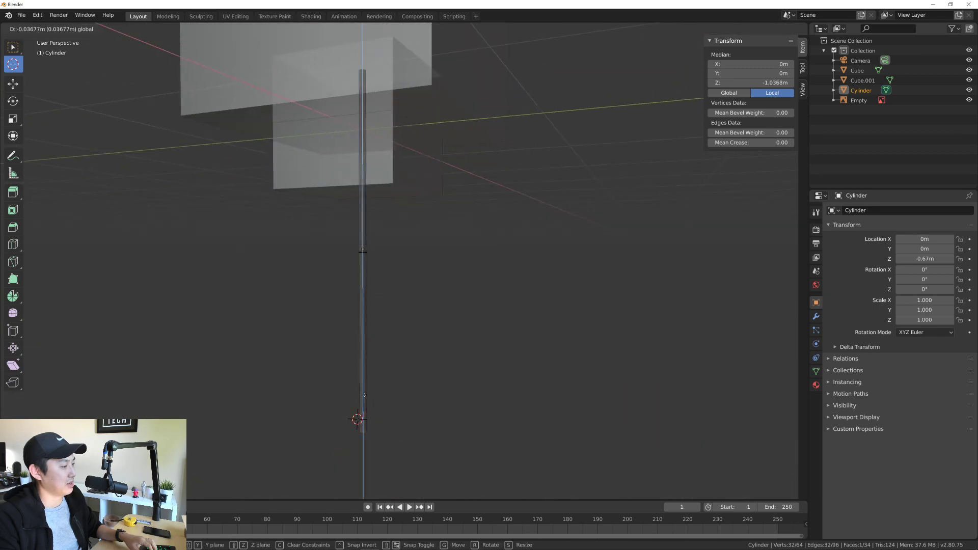
{"action": "left_click", "coordinate": [364, 380]}
{"action": "key", "text": "ctrl+z"}
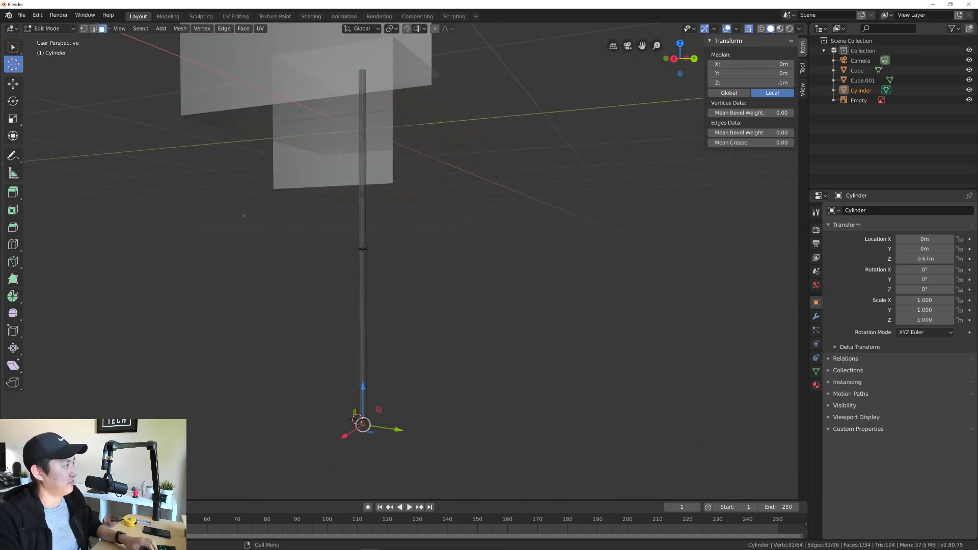
Step: Return to Object Mode and, in Right view, move the cylinder straight up to a Z location of about 0.70 m
{"action": "key", "text": "Tab"}
{"action": "left_click", "coordinate": [303, 279]}
{"action": "left_click_drag", "start_coordinate": [337, 240], "coordinate": [385, 287]}
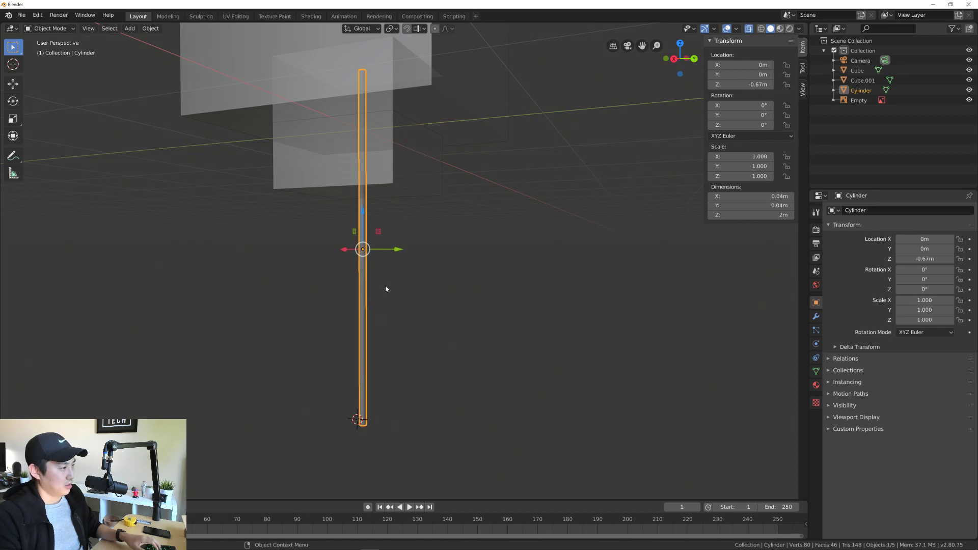
{"action": "left_click", "coordinate": [386, 289]}
{"action": "middle_click_drag", "start_coordinate": [375, 257], "coordinate": [361, 296]}
{"action": "left_click", "coordinate": [351, 295]}
{"action": "left_click", "coordinate": [678, 63]}
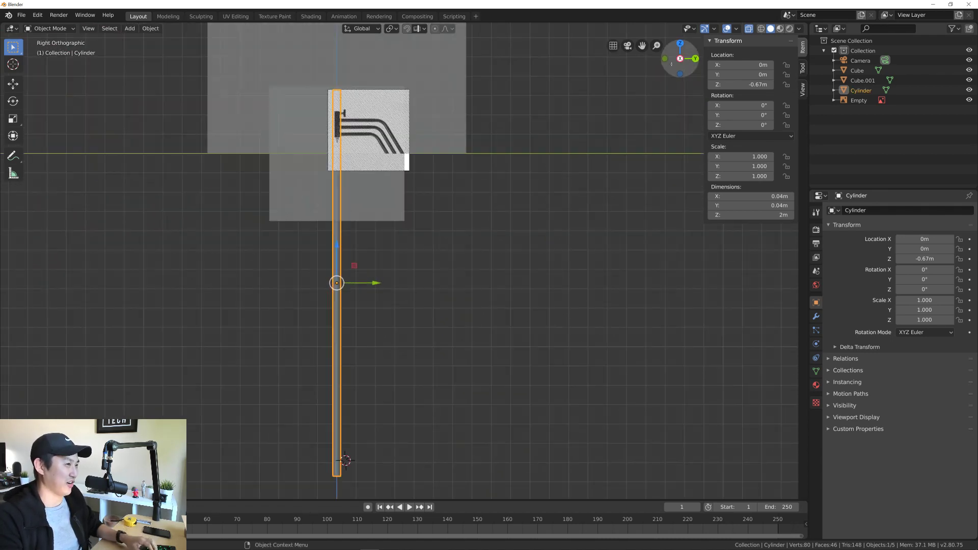
{"action": "middle_click_drag", "start_coordinate": [408, 254], "coordinate": [389, 360], "text": "shift"}
{"action": "scroll", "coordinate": [407, 307], "scroll_direction": "down", "scroll_amount": 2}
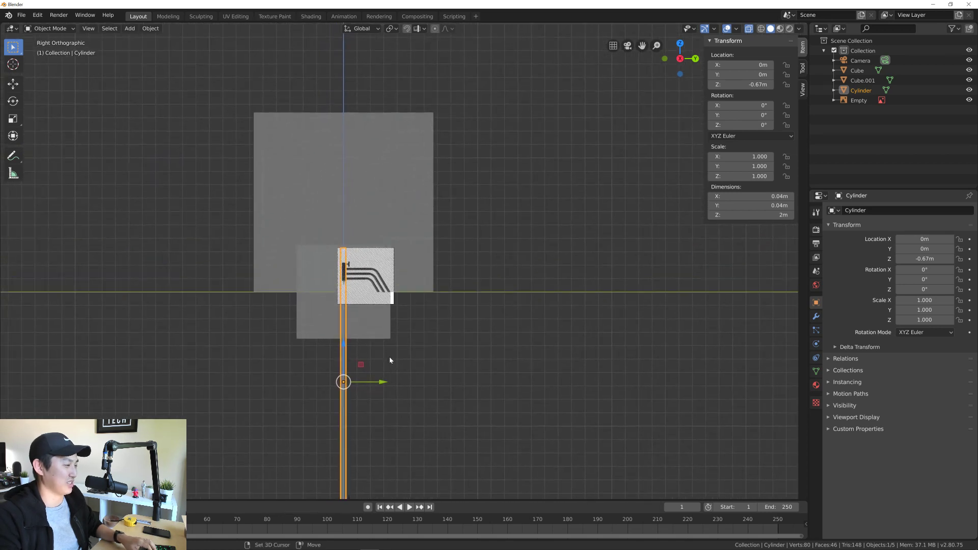
{"action": "key", "text": "g"}
{"action": "left_click", "coordinate": [356, 159]}
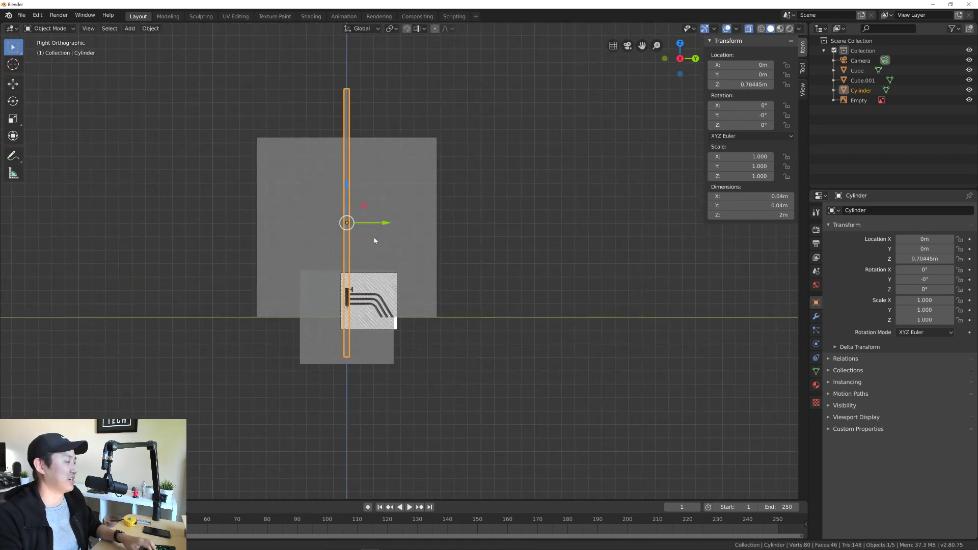
{"action": "scroll", "coordinate": [378, 288], "scroll_direction": "up", "scroll_amount": 2}
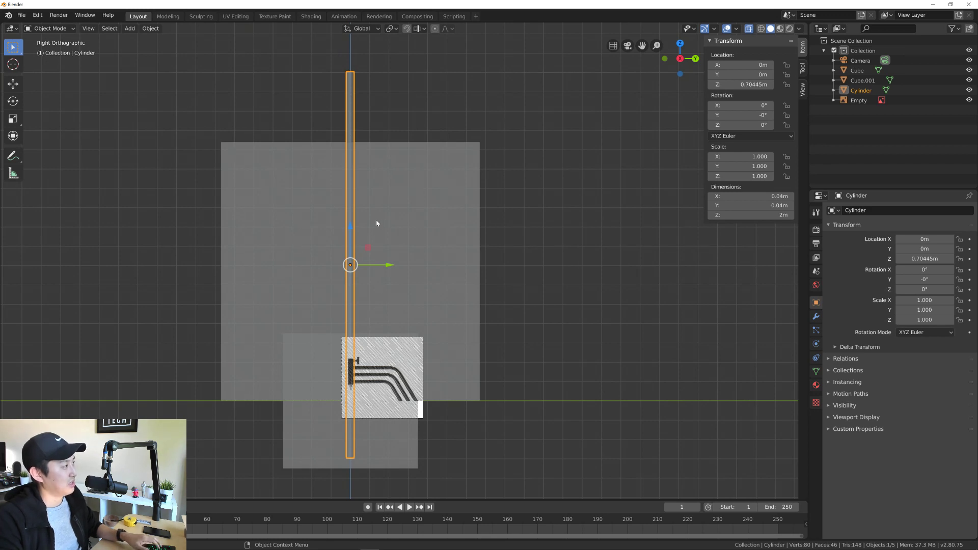
Step: Select the top vertices of the cylinder in Edit Mode and lower them to a local Z of about 0.50 m
{"action": "key", "text": "Tab"}
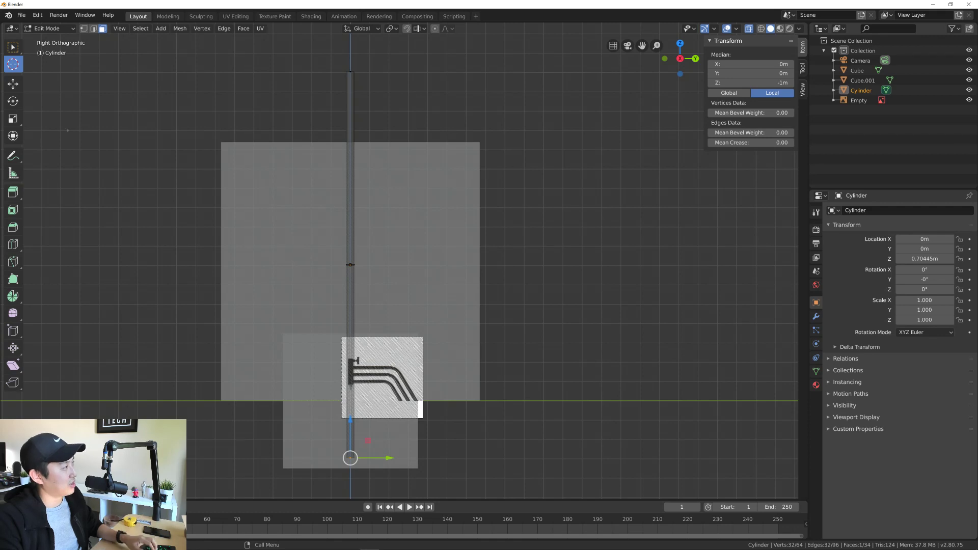
{"action": "left_click", "coordinate": [13, 47]}
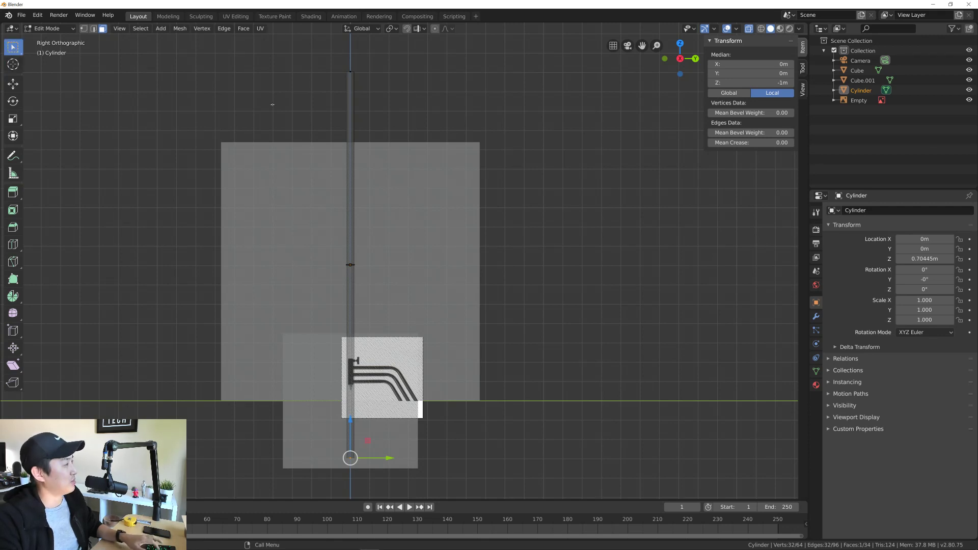
{"action": "key", "text": "a"}
{"action": "key", "text": "ctrl+z"}
{"action": "left_click", "coordinate": [350, 72]}
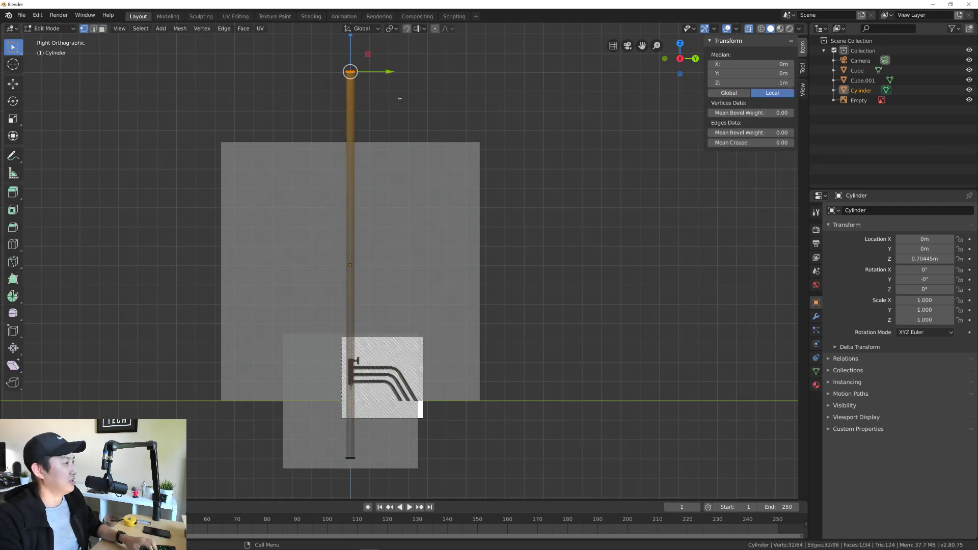
{"action": "left_click_drag", "start_coordinate": [350, 38], "coordinate": [363, 134]}
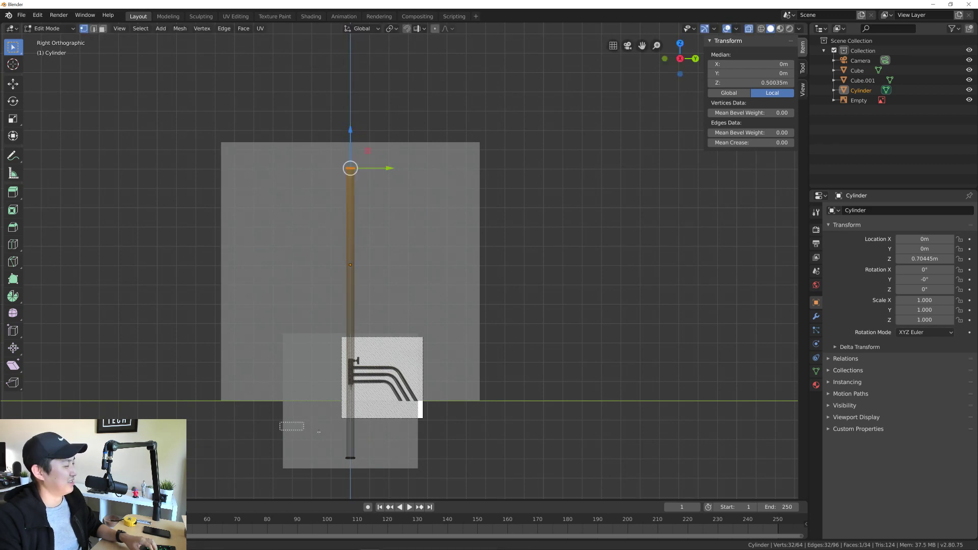
Step: Raise the pole's bottom vertices to the base clamp at local Z about -0.49 m and its top vertices to about 0.63 m
{"action": "left_click", "coordinate": [383, 440]}
{"action": "left_click_drag", "start_coordinate": [351, 422], "coordinate": [361, 337]}
{"action": "scroll", "coordinate": [357, 326], "scroll_direction": "up", "scroll_amount": 5}
{"action": "scroll", "coordinate": [395, 331], "scroll_direction": "down", "scroll_amount": 5}
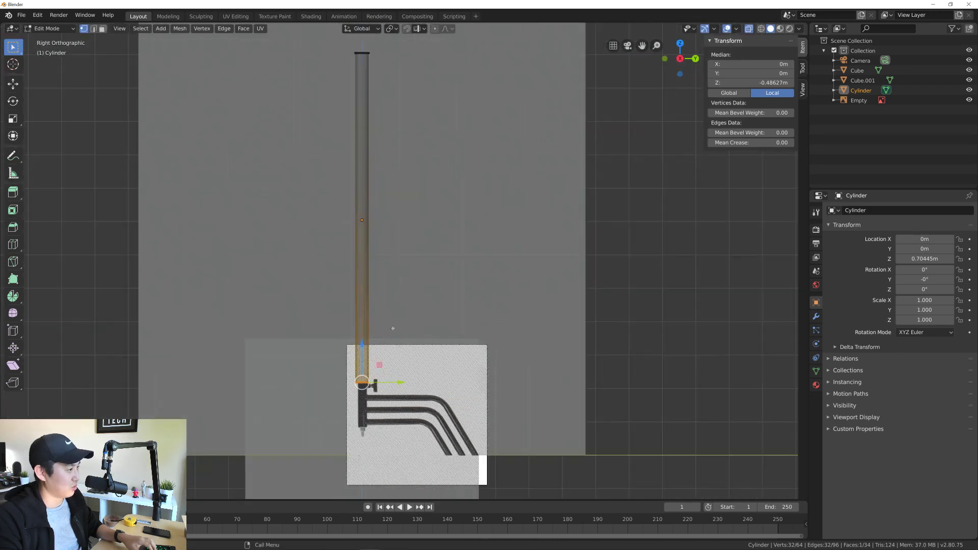
{"action": "middle_click_drag", "start_coordinate": [395, 331], "coordinate": [391, 343], "text": "shift"}
{"action": "left_click_drag", "start_coordinate": [339, 166], "coordinate": [388, 188]}
{"action": "left_click_drag", "start_coordinate": [371, 153], "coordinate": [371, 122]}
Step: Check the 40-inch C-stand photo, open cstandriseronly.jpg from the Matthews CPlusRiser folder to examine the riser, and return to Blender
{"action": "key", "text": "alt+Tab"}
{"action": "key", "text": "alt+Tab"}
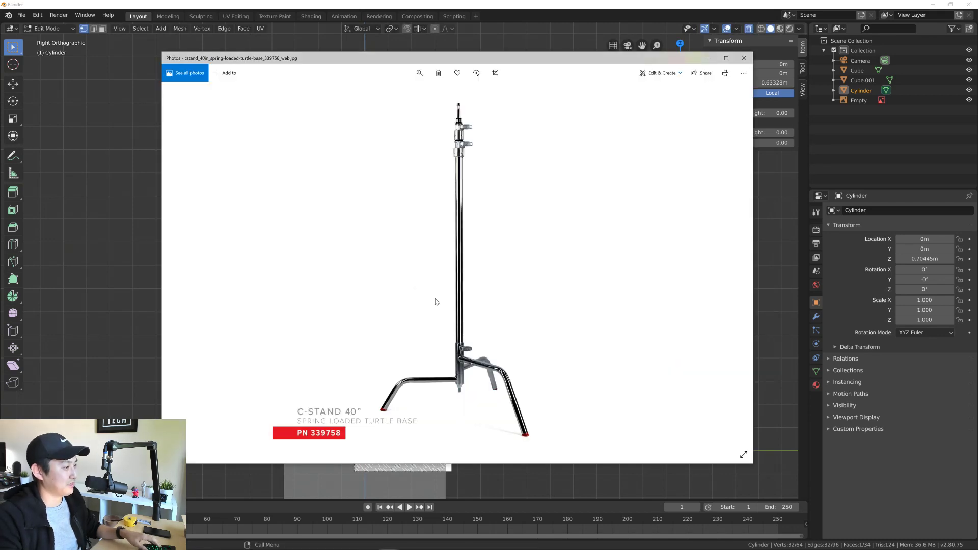
{"action": "key", "text": "alt+Tab"}
{"action": "key", "text": "alt+Tab"}
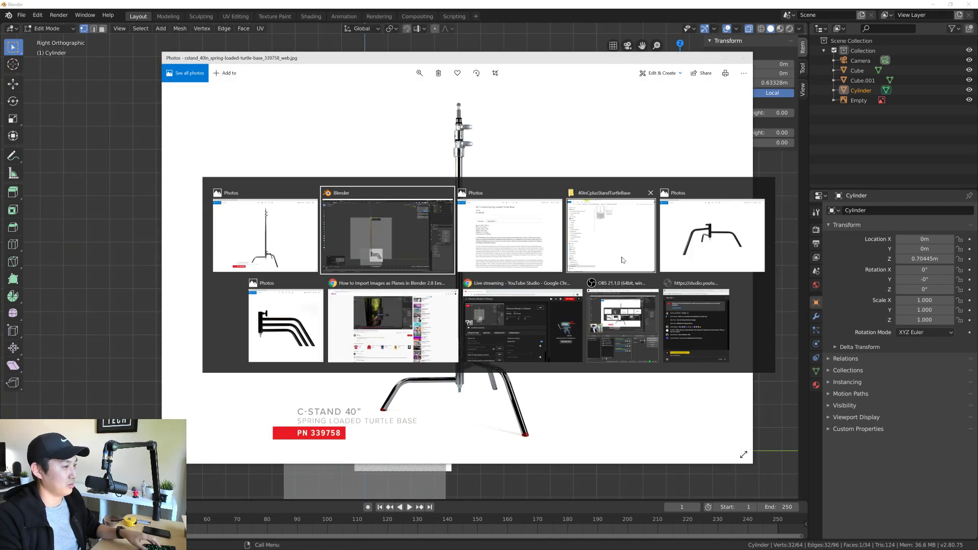
{"action": "left_click", "coordinate": [622, 261]}
{"action": "left_click", "coordinate": [249, 107]}
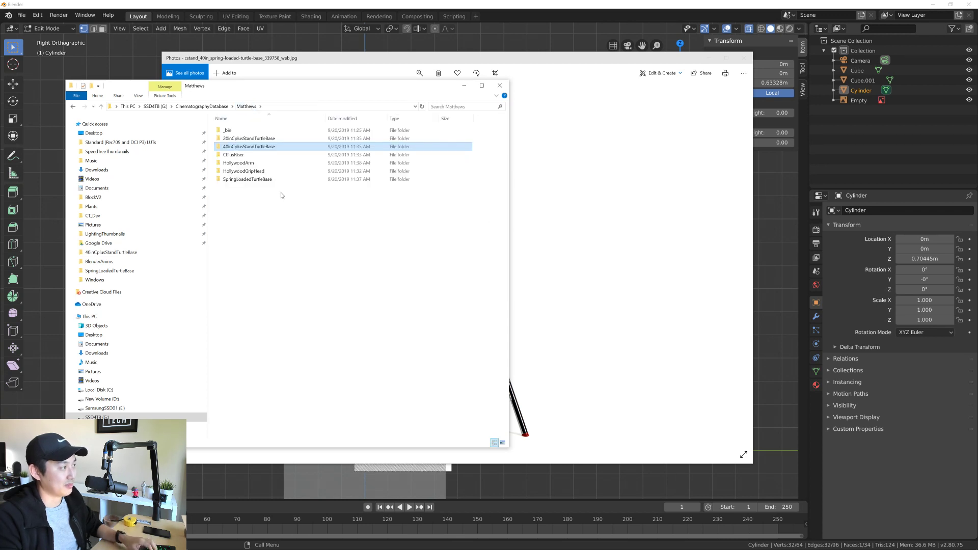
{"action": "double_click", "coordinate": [239, 154]}
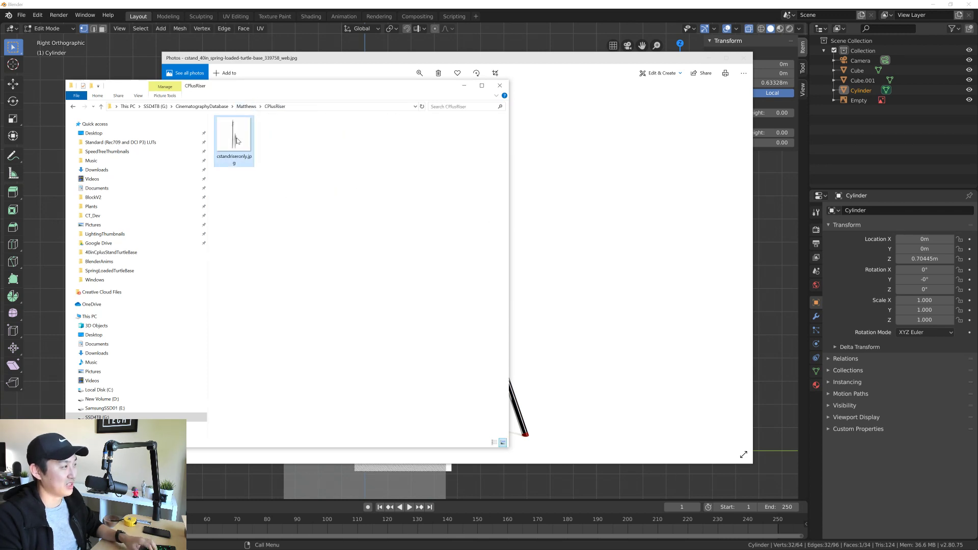
{"action": "double_click", "coordinate": [236, 141]}
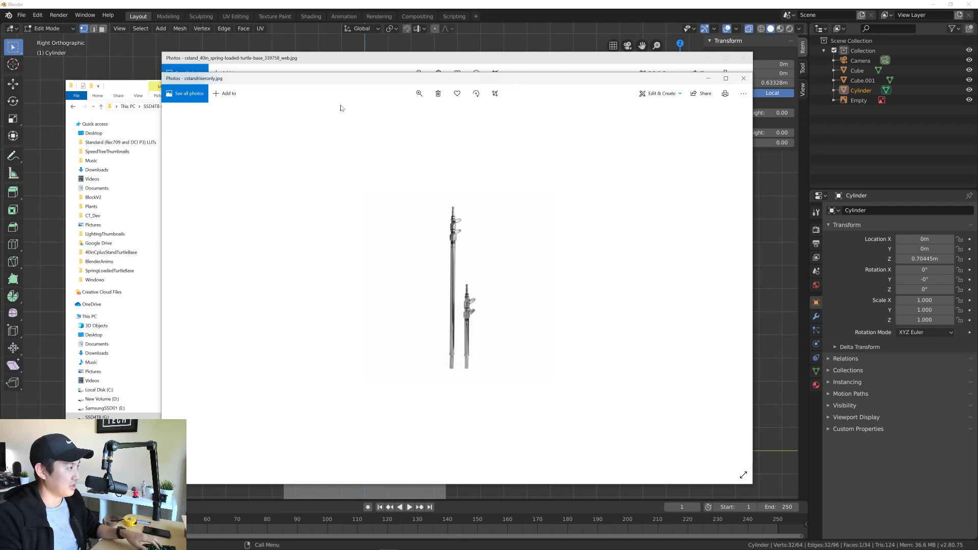
{"action": "left_click", "coordinate": [390, 38]}
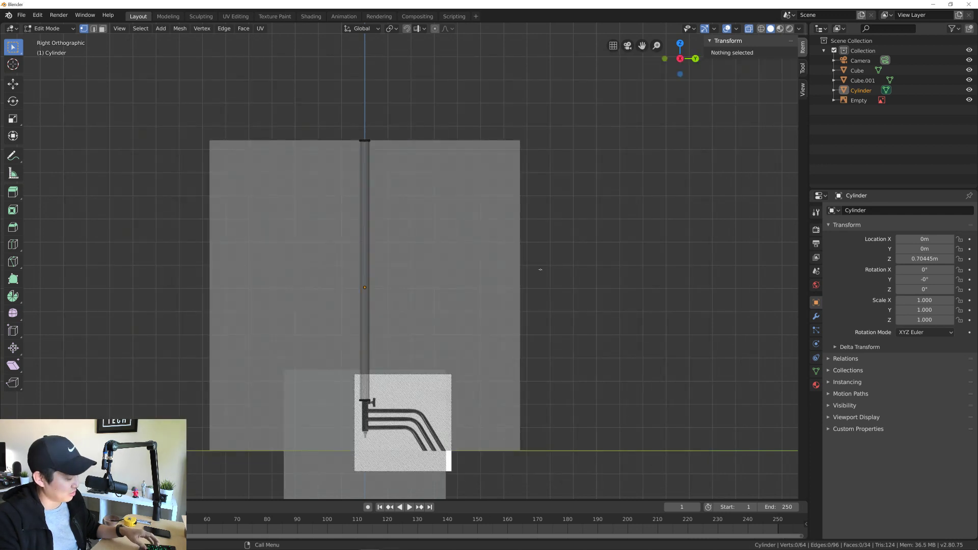
Step: Leave Edit Mode, deselect the pole and load cstandriseronly.jpg from the Matthews CPlusRiser folder as a background image
{"action": "key", "text": "shift+a"}
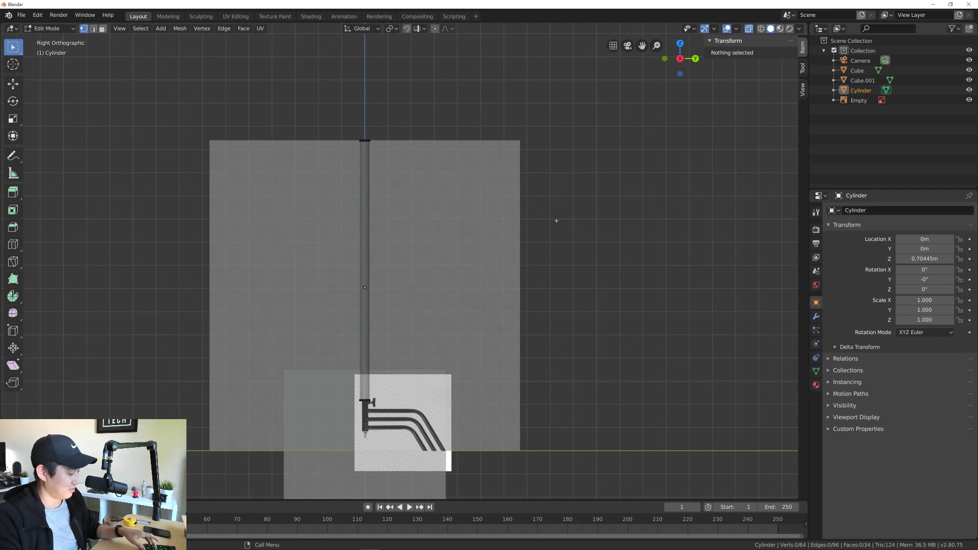
{"action": "key", "text": "Tab"}
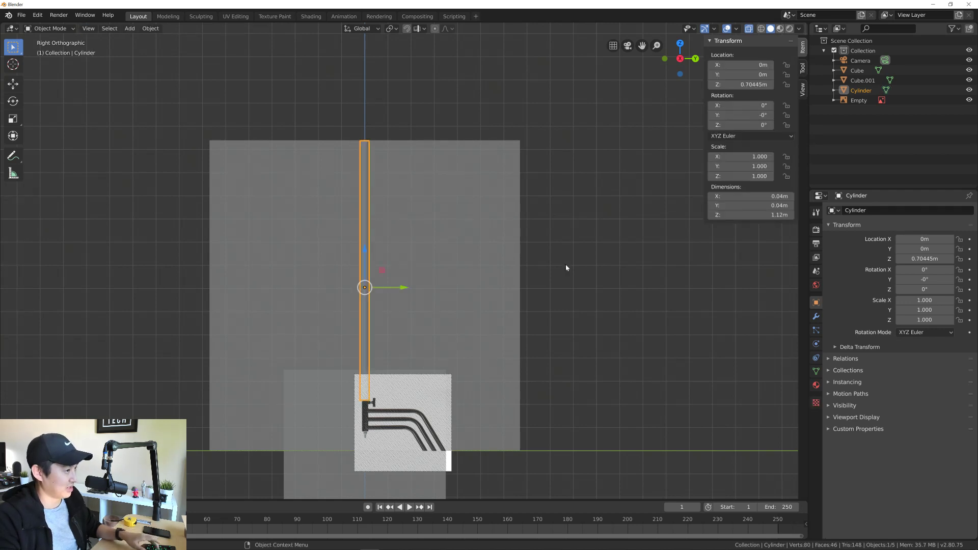
{"action": "left_click", "coordinate": [566, 265]}
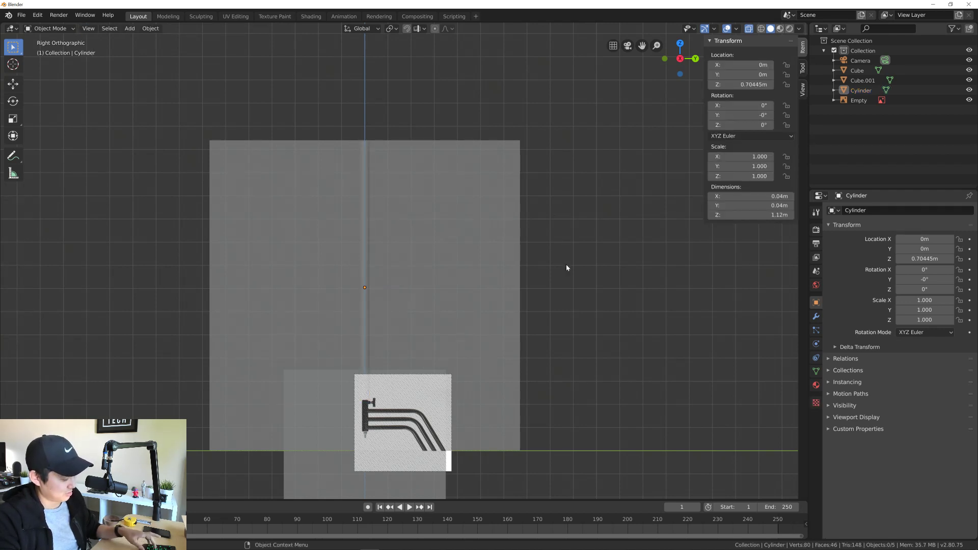
{"action": "key", "text": "shift+a"}
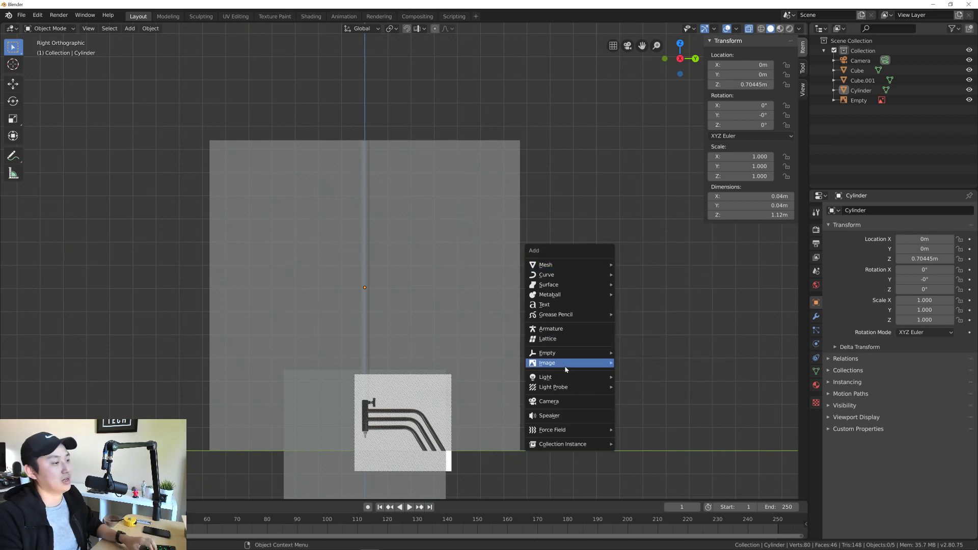
{"action": "mouse_move", "coordinate": [566, 364]}
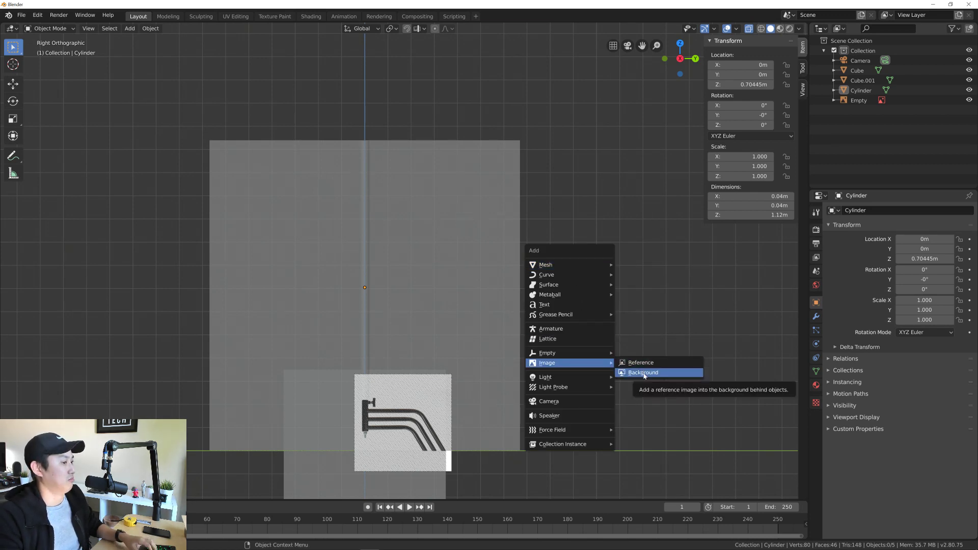
{"action": "left_click", "coordinate": [643, 372]}
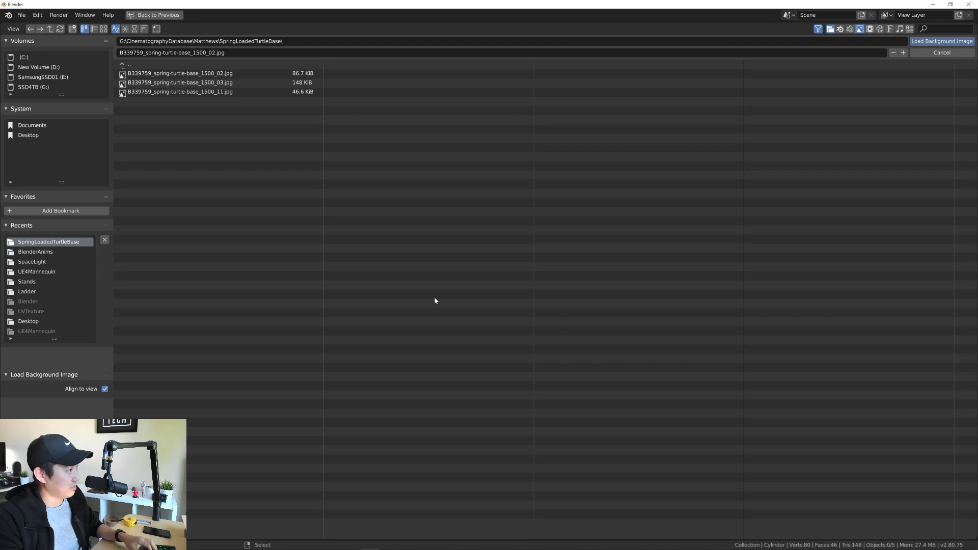
{"action": "left_click", "coordinate": [50, 30]}
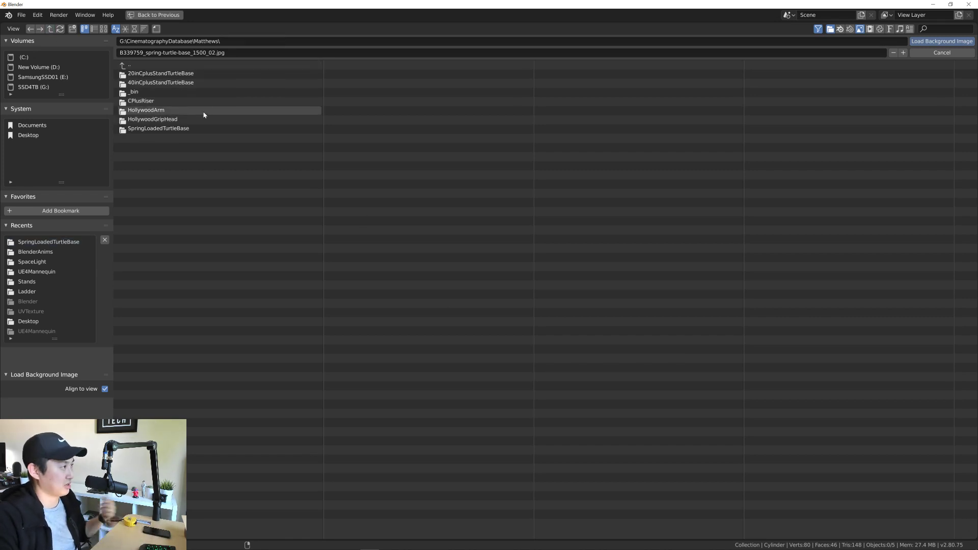
{"action": "double_click", "coordinate": [138, 101]}
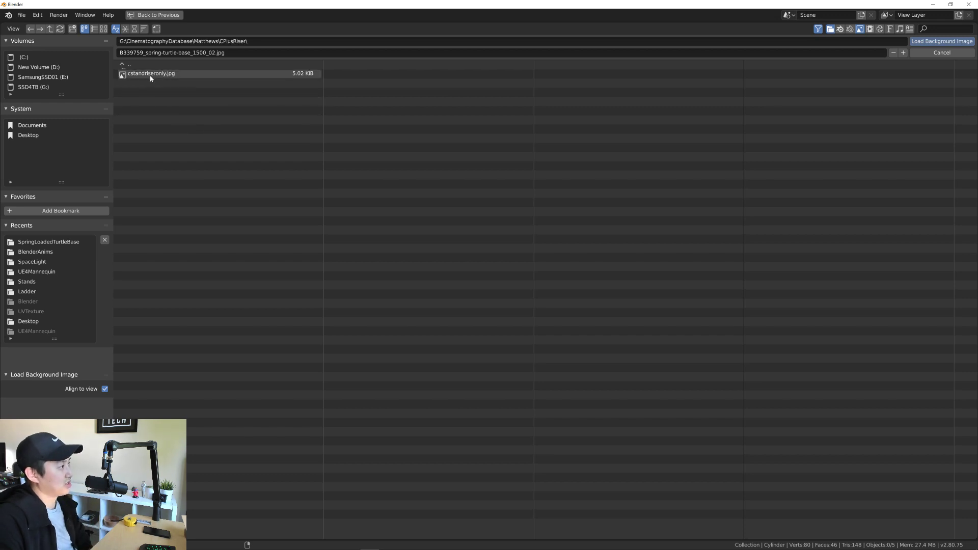
{"action": "double_click", "coordinate": [150, 75]}
Step: Shrink the riser background image and move it up so it overlaps the upper part of the large cube
{"action": "scroll", "coordinate": [429, 334], "scroll_direction": "down", "scroll_amount": 9}
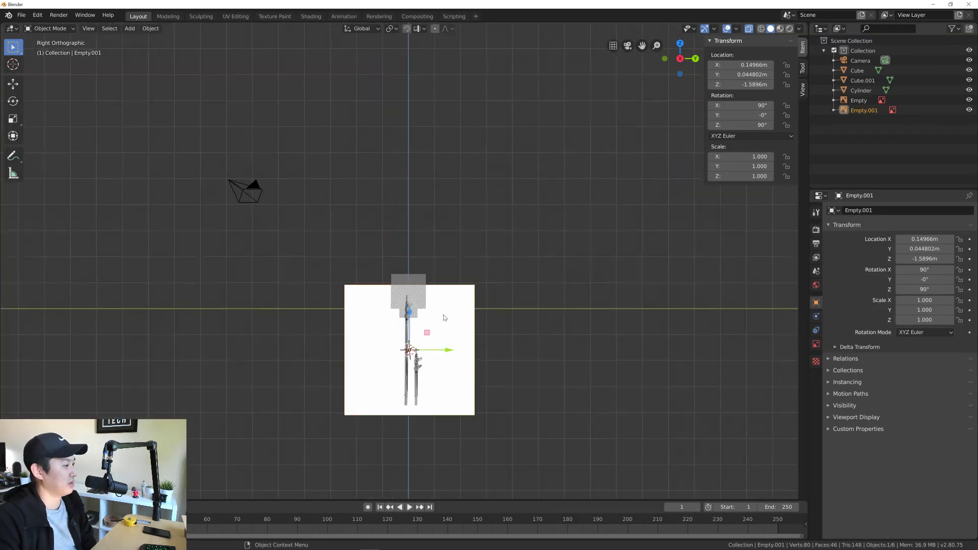
{"action": "scroll", "coordinate": [429, 335], "scroll_direction": "up", "scroll_amount": 5}
{"action": "scroll", "coordinate": [210, 278], "scroll_direction": "down", "scroll_amount": 3}
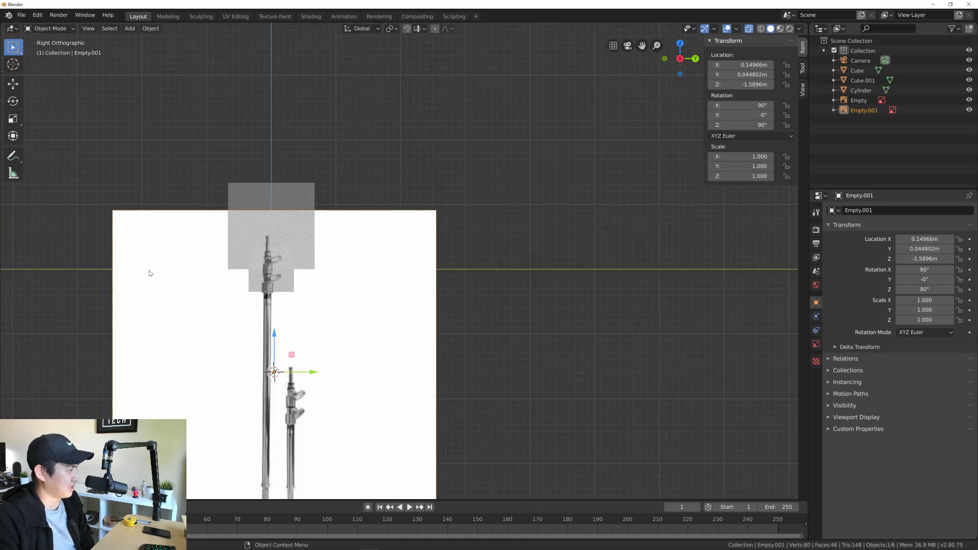
{"action": "left_click_drag", "start_coordinate": [112, 210], "coordinate": [341, 440]}
{"action": "left_click_drag", "start_coordinate": [409, 483], "coordinate": [288, 245]}
{"action": "scroll", "coordinate": [288, 249], "scroll_direction": "up", "scroll_amount": 6}
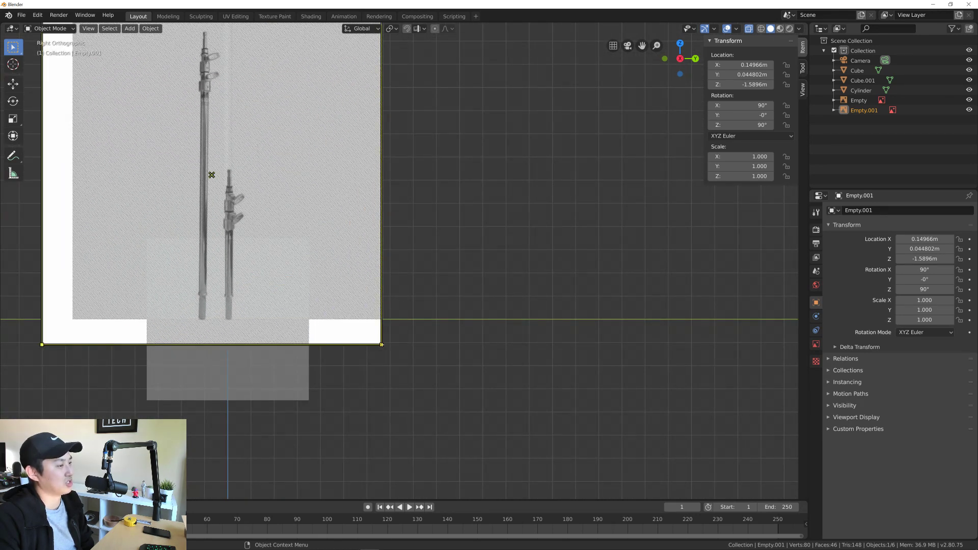
{"action": "left_click_drag", "start_coordinate": [382, 345], "coordinate": [230, 222]}
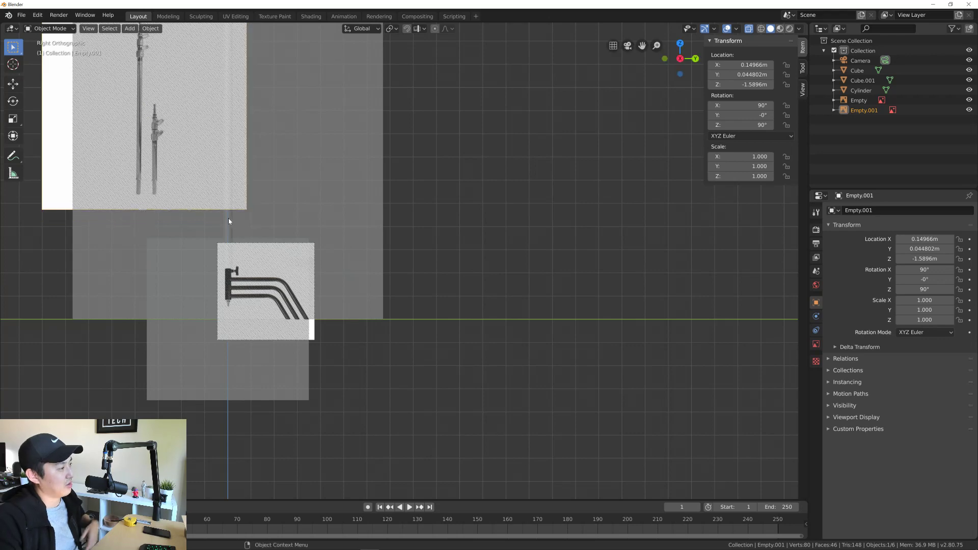
Step: Enlarge the riser image to about the large cube's size, compare it against the pole, and place it just beside the cube
{"action": "middle_click_drag", "start_coordinate": [257, 159], "coordinate": [370, 259], "text": "shift"}
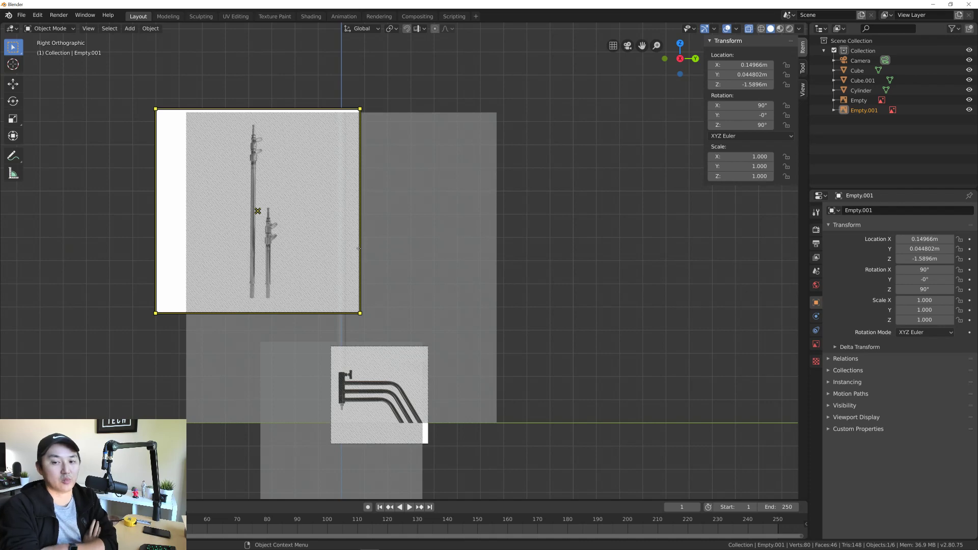
{"action": "middle_click_drag", "start_coordinate": [400, 277], "coordinate": [431, 265], "text": "shift"}
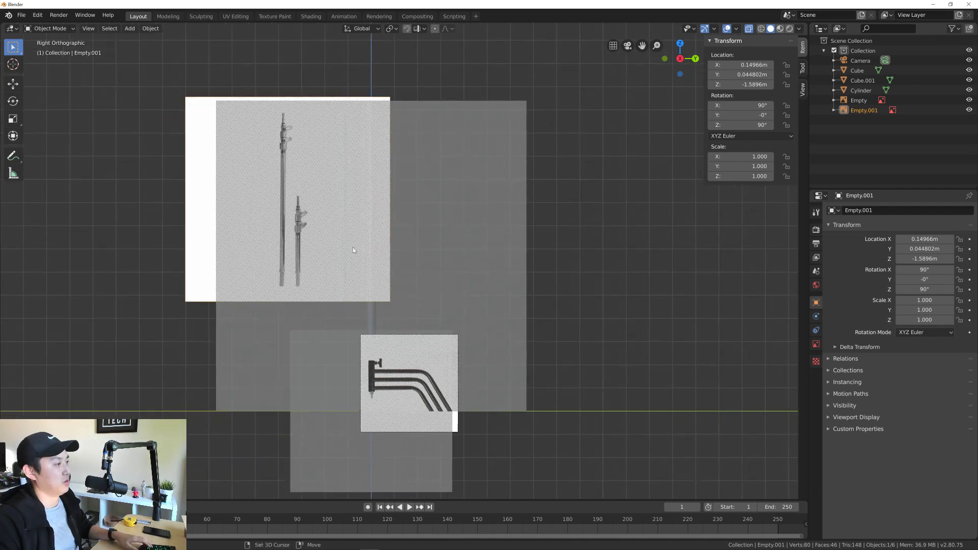
{"action": "scroll", "coordinate": [355, 252], "scroll_direction": "up", "scroll_amount": 2}
{"action": "scroll", "coordinate": [335, 292], "scroll_direction": "down", "scroll_amount": 2}
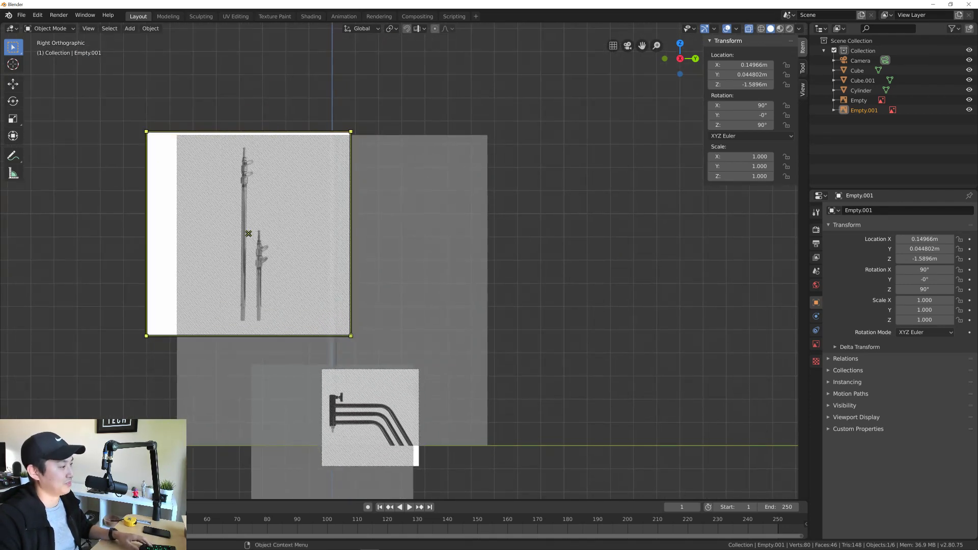
{"action": "left_click_drag", "start_coordinate": [248, 234], "coordinate": [337, 222]}
{"action": "left_click_drag", "start_coordinate": [440, 324], "coordinate": [584, 401]}
{"action": "left_click_drag", "start_coordinate": [392, 277], "coordinate": [339, 270]}
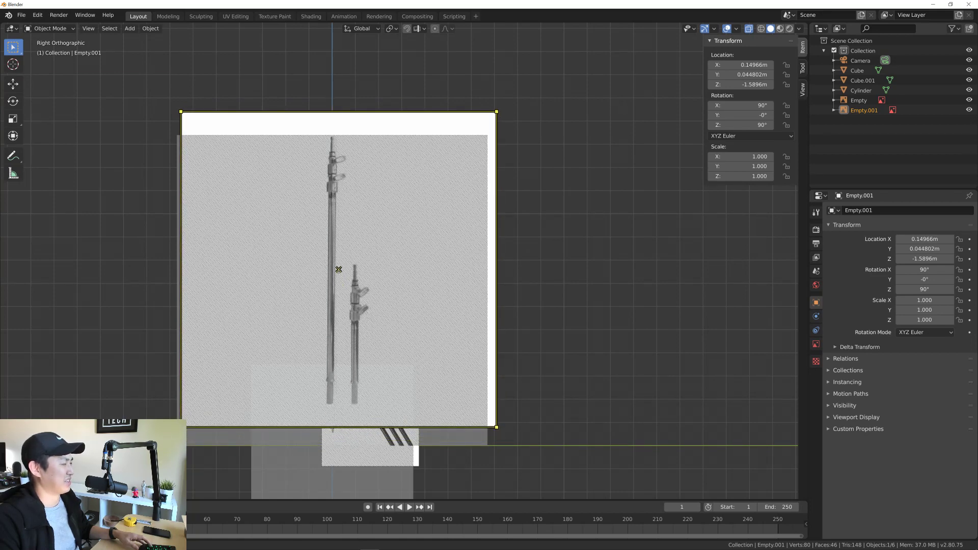
{"action": "left_click_drag", "start_coordinate": [339, 270], "coordinate": [501, 276]}
{"action": "right_click", "coordinate": [594, 307]}
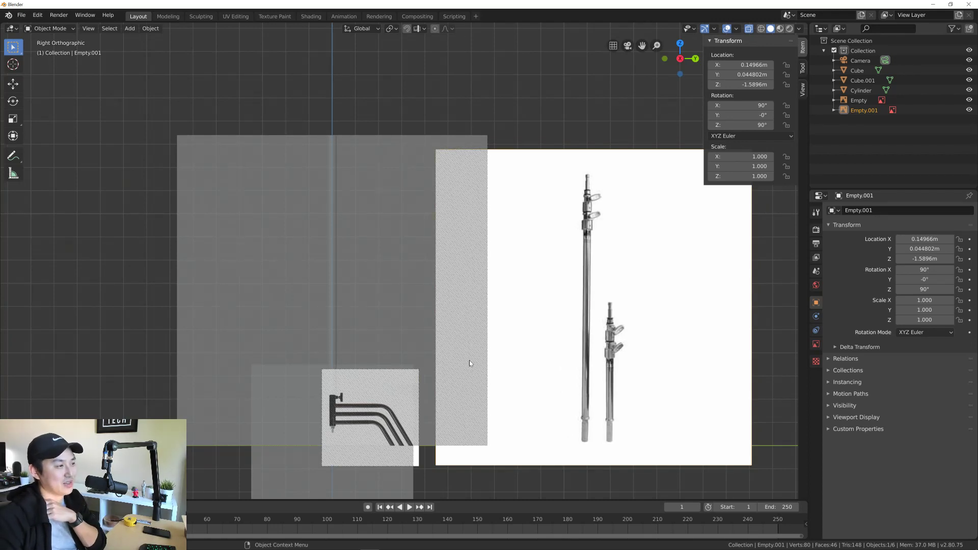
Step: Switch to File Explorer and look through the HollywoodArm and SpringLoadedTurtleBase folders in Matthews for more reference images
{"action": "key", "text": "alt+Tab"}
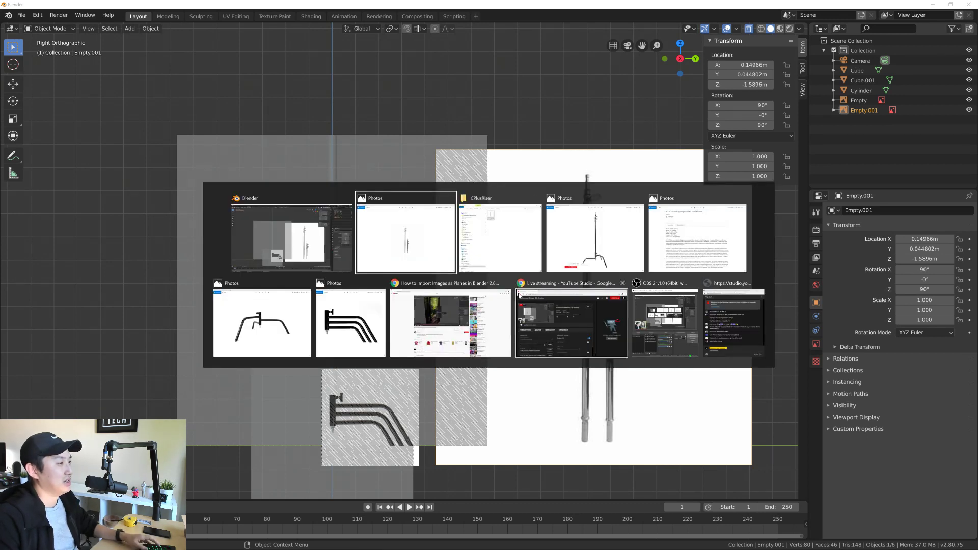
{"action": "left_click", "coordinate": [518, 249]}
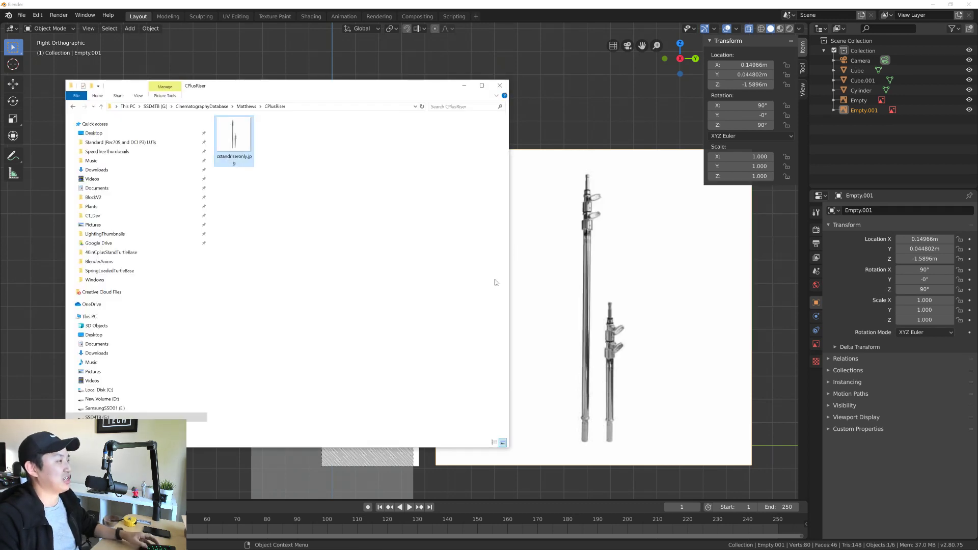
{"action": "left_click", "coordinate": [244, 106]}
{"action": "key", "text": "Down"}
{"action": "key", "text": "Return"}
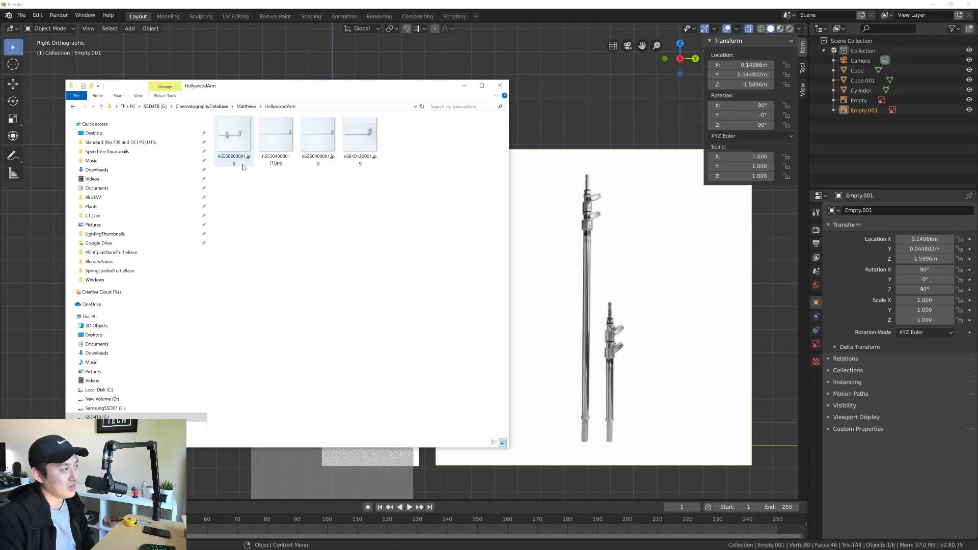
{"action": "left_click", "coordinate": [202, 106]}
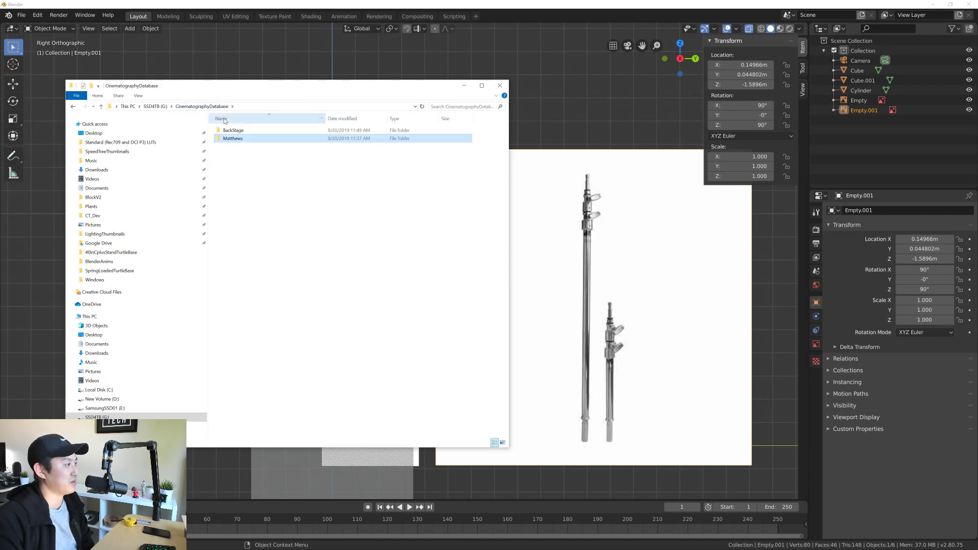
{"action": "double_click", "coordinate": [230, 139]}
{"action": "double_click", "coordinate": [242, 179]}
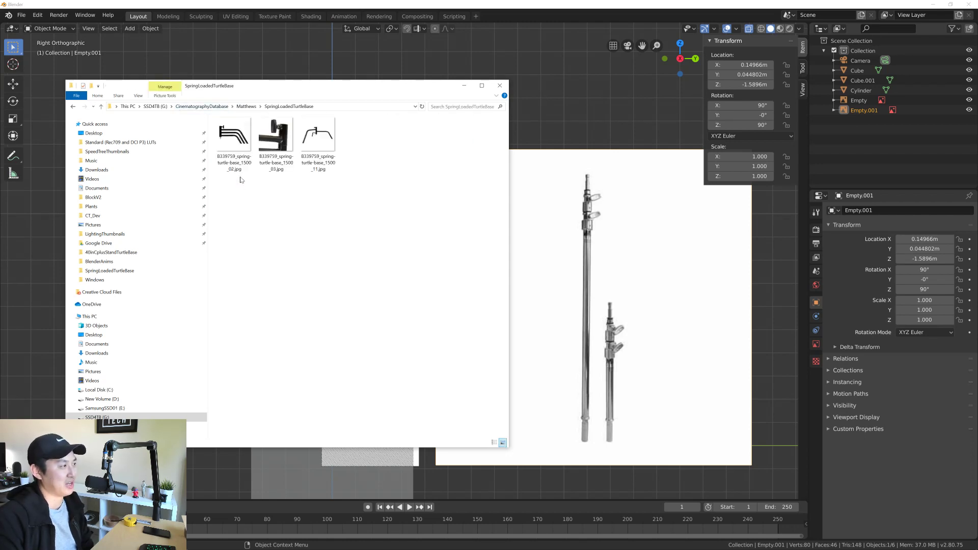
Step: Check the HollywoodGripHead, HollywoodArm, CPlusRiser, 40inCplusStandTurtleBase and 20inCplusStandTurtleBase folders for further references
{"action": "left_click", "coordinate": [246, 106]}
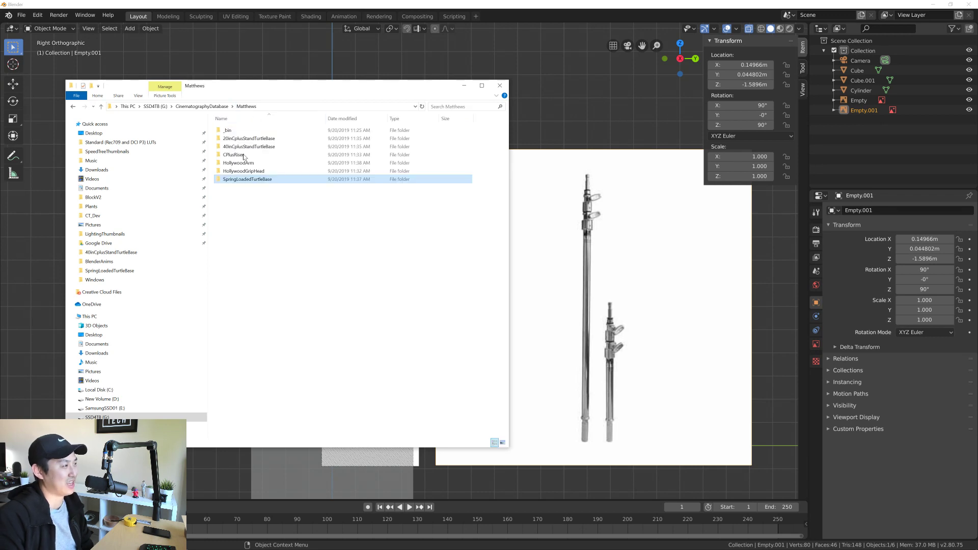
{"action": "double_click", "coordinate": [247, 173]}
{"action": "left_click", "coordinate": [249, 106]}
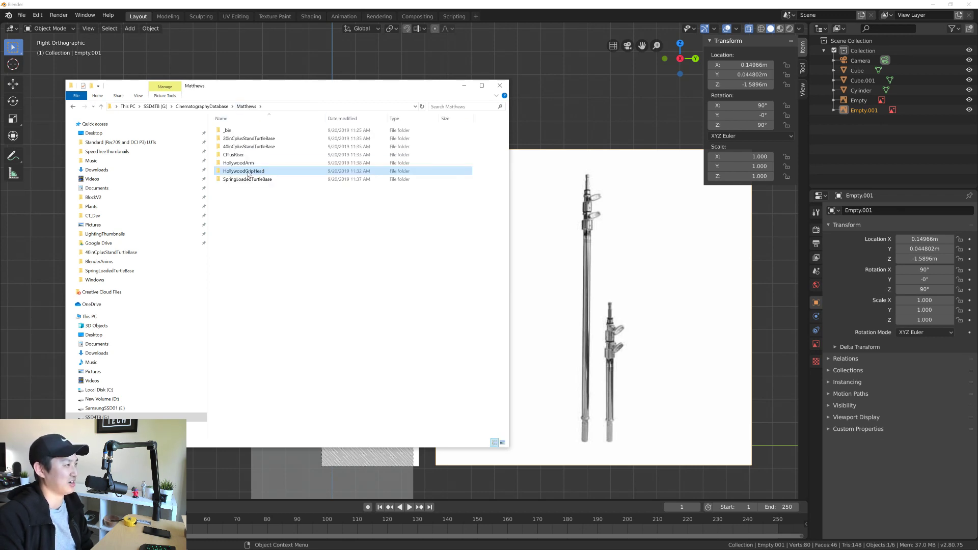
{"action": "double_click", "coordinate": [241, 164]}
{"action": "left_click", "coordinate": [246, 107]}
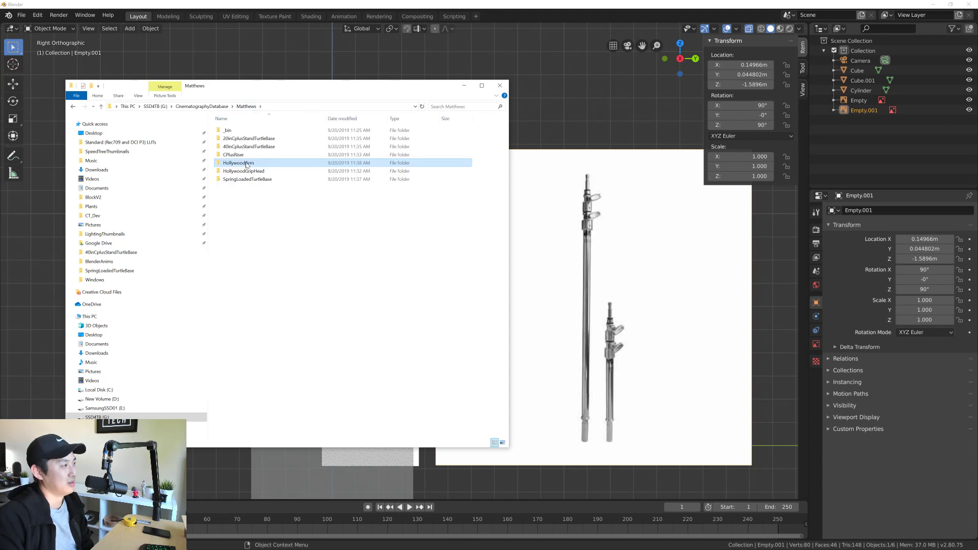
{"action": "double_click", "coordinate": [242, 162]}
{"action": "left_click", "coordinate": [246, 106]}
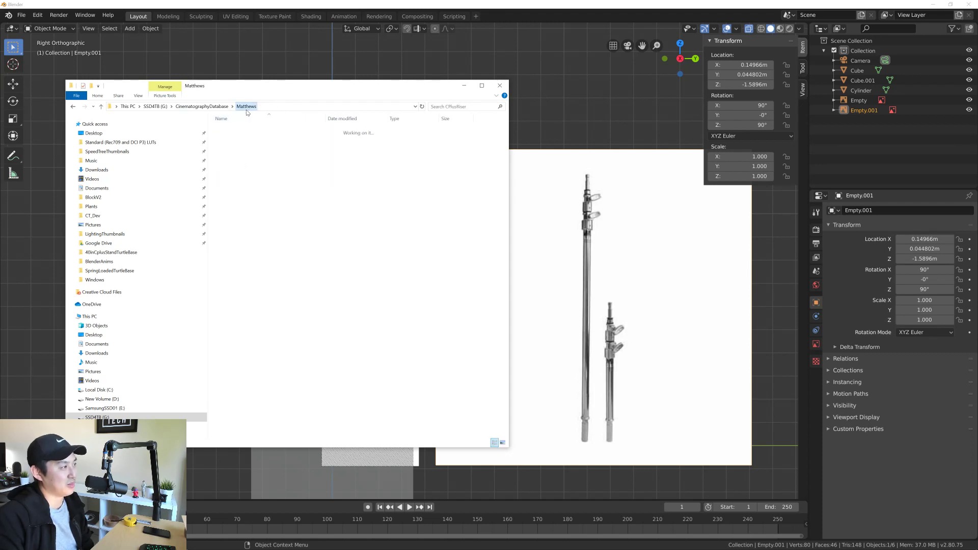
{"action": "double_click", "coordinate": [249, 148]}
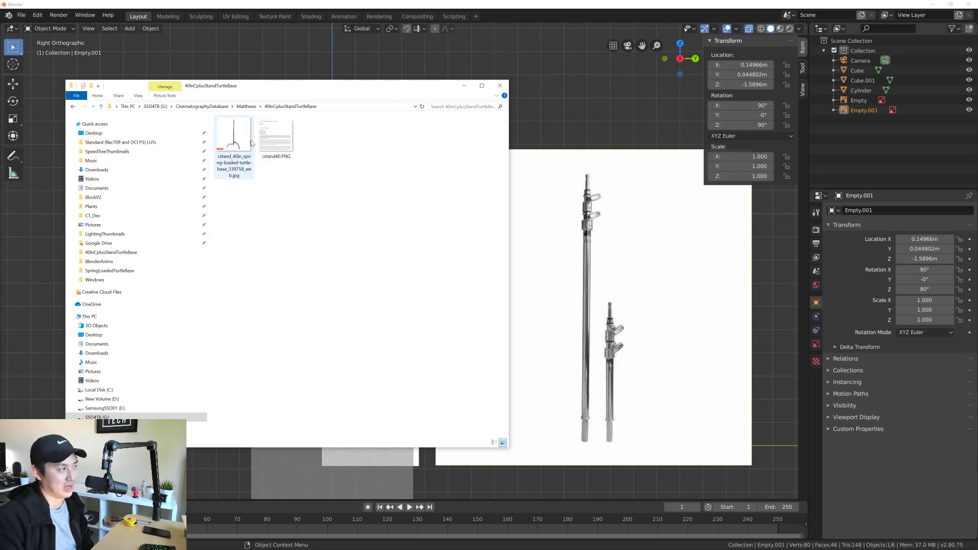
{"action": "left_click", "coordinate": [246, 106]}
{"action": "double_click", "coordinate": [248, 138]}
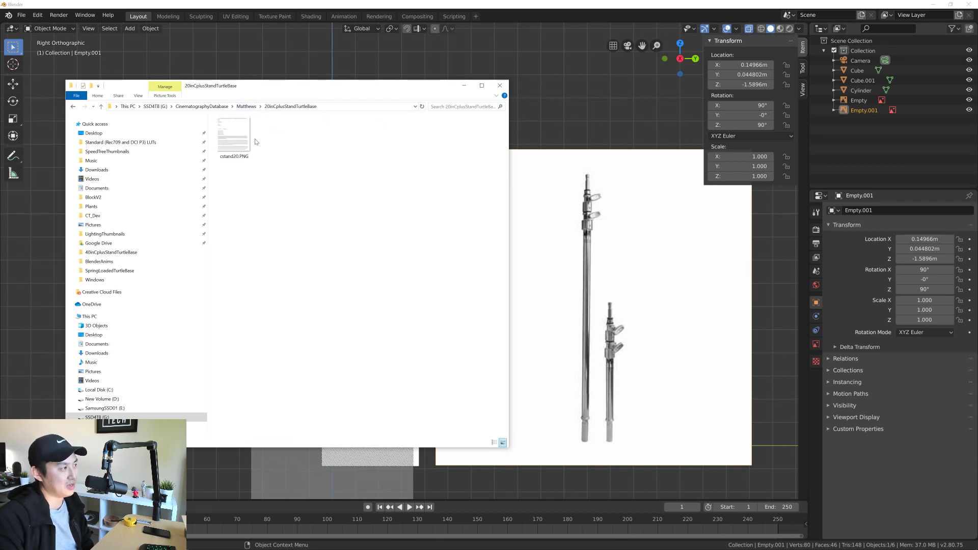
Step: Open 755020_EXPLODED.jpg and 366165_EXPLODED.jpg from the Matthews _bin folder to examine the stands' exploded parts drawings
{"action": "left_click", "coordinate": [246, 106]}
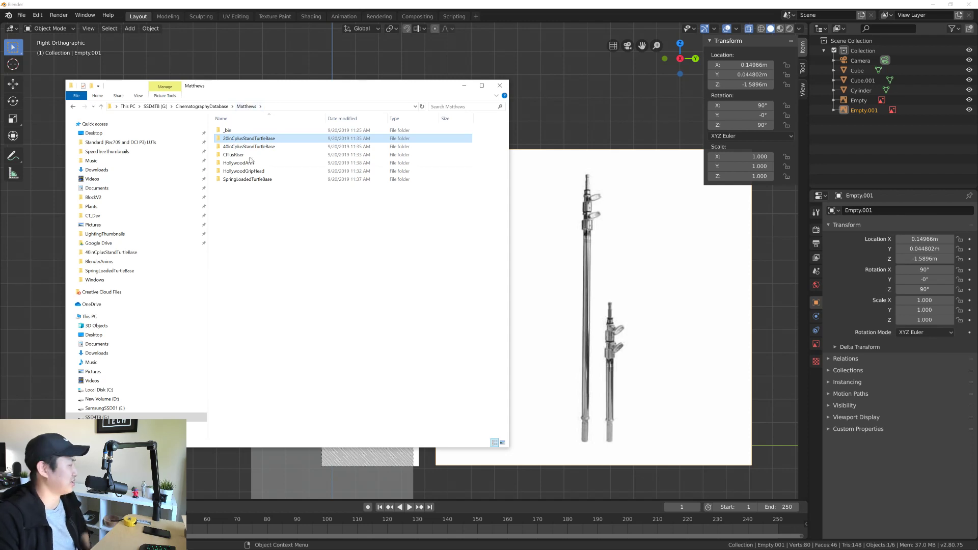
{"action": "double_click", "coordinate": [239, 131]}
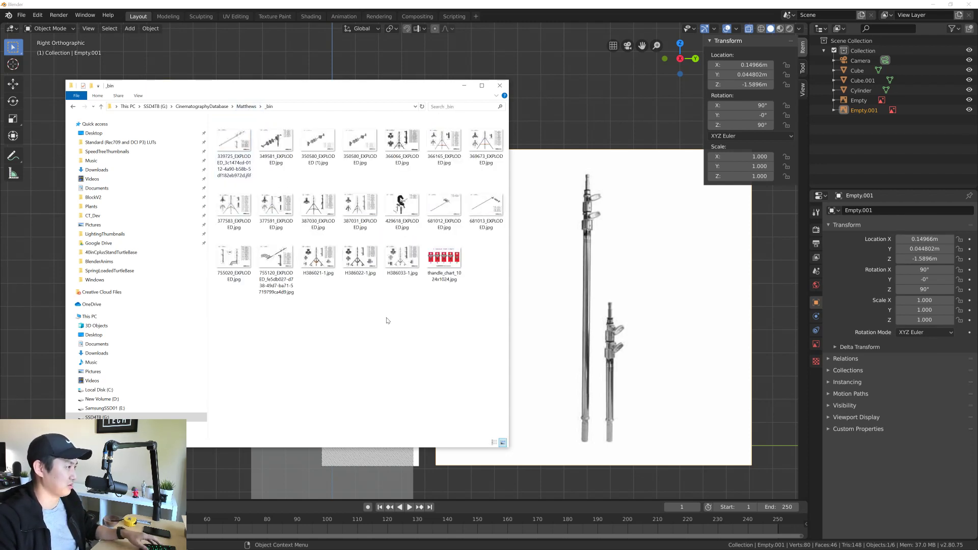
{"action": "double_click", "coordinate": [239, 258]}
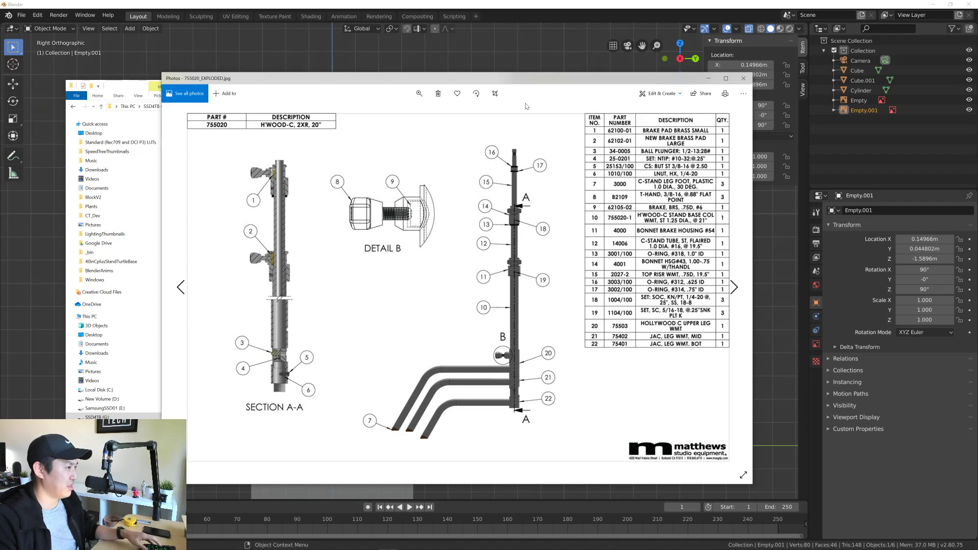
{"action": "left_click_drag", "start_coordinate": [527, 78], "coordinate": [640, 76]}
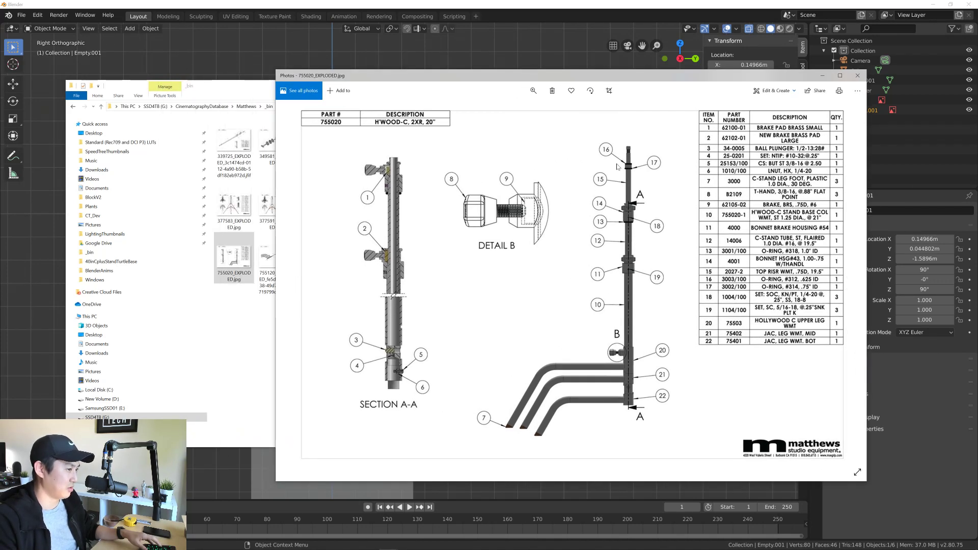
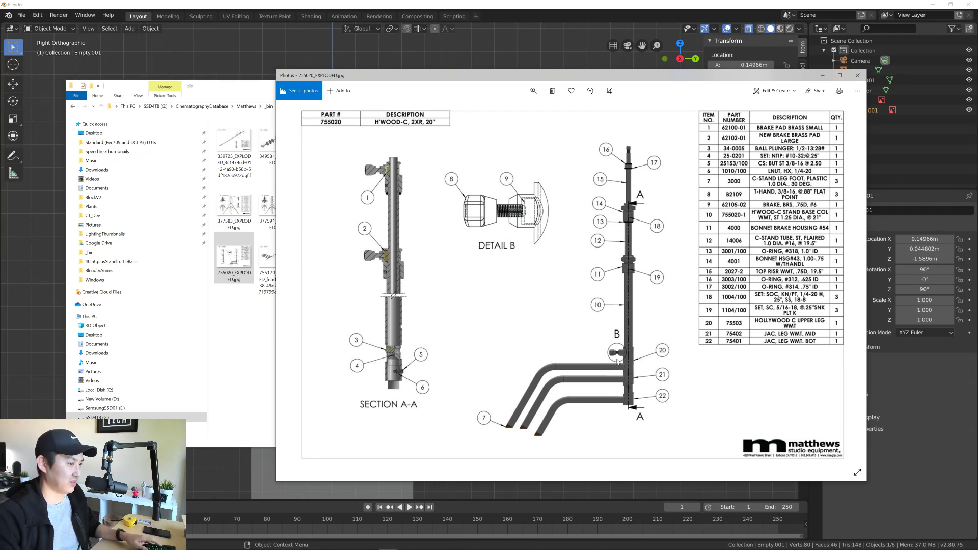
{"action": "left_click", "coordinate": [248, 370]}
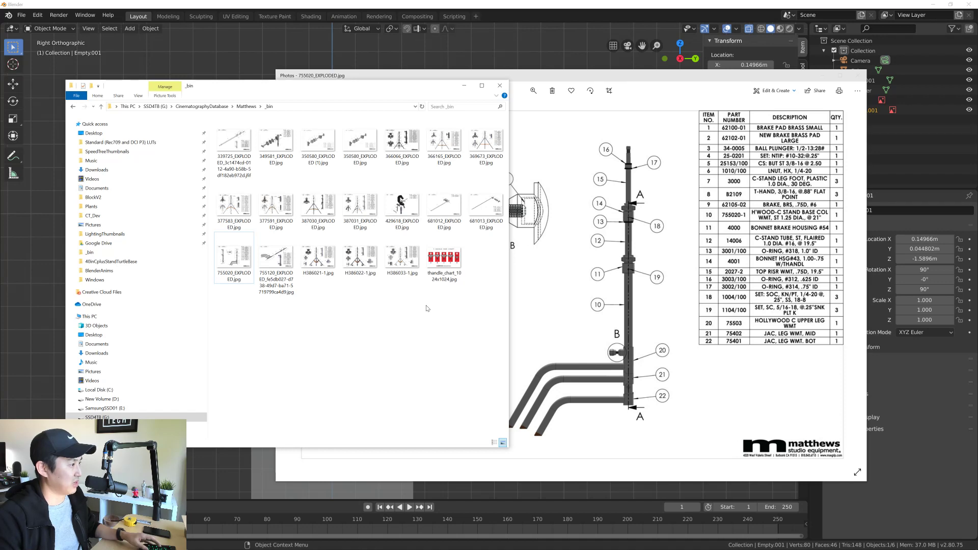
{"action": "double_click", "coordinate": [444, 142]}
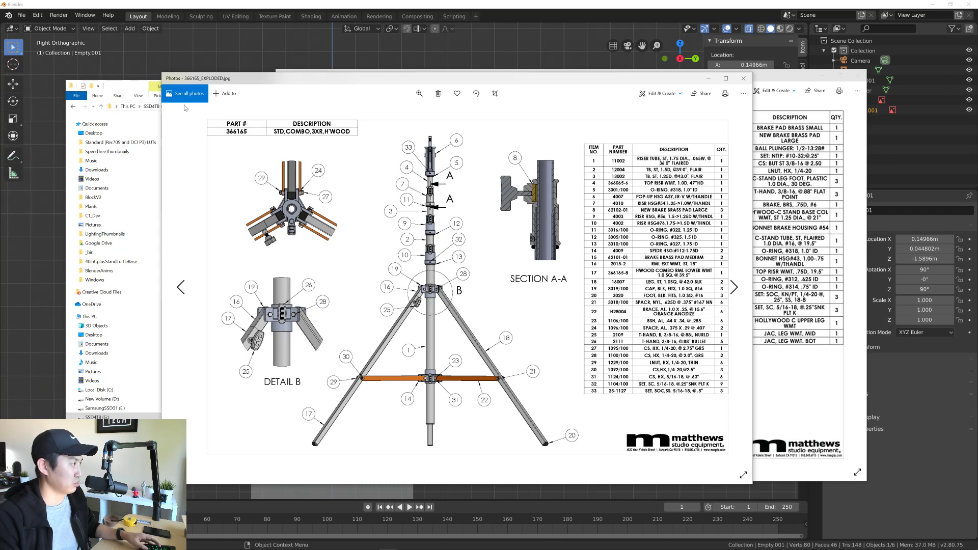
Step: Switch to Chrome and search Google Images for "c stand"
{"action": "key", "text": "alt+Tab"}
{"action": "key", "text": "alt+Tab"}
{"action": "key", "text": "alt+Tab"}
{"action": "key", "text": "alt+Tab"}
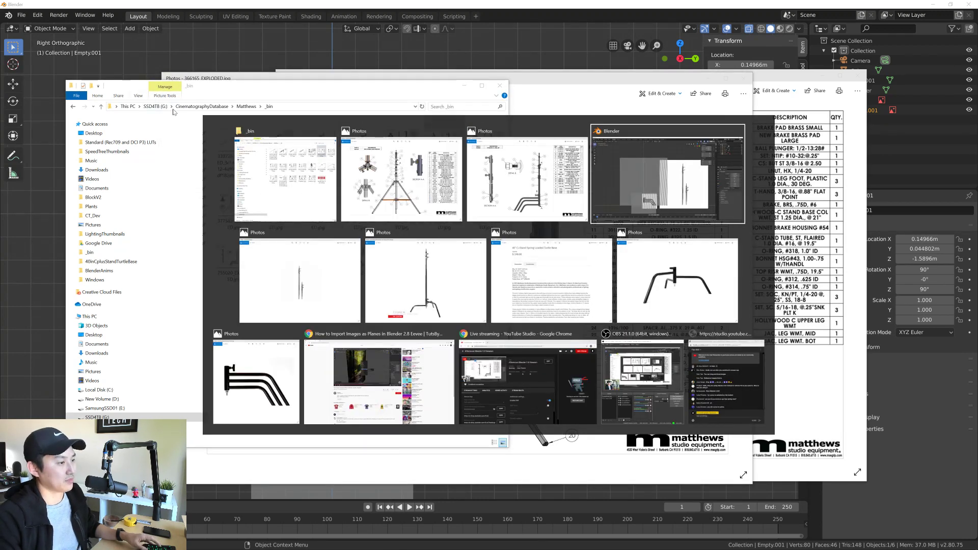
{"action": "key", "text": "alt+Tab"}
{"action": "key", "text": "alt+Tab"}
{"action": "left_click", "coordinate": [318, 371]}
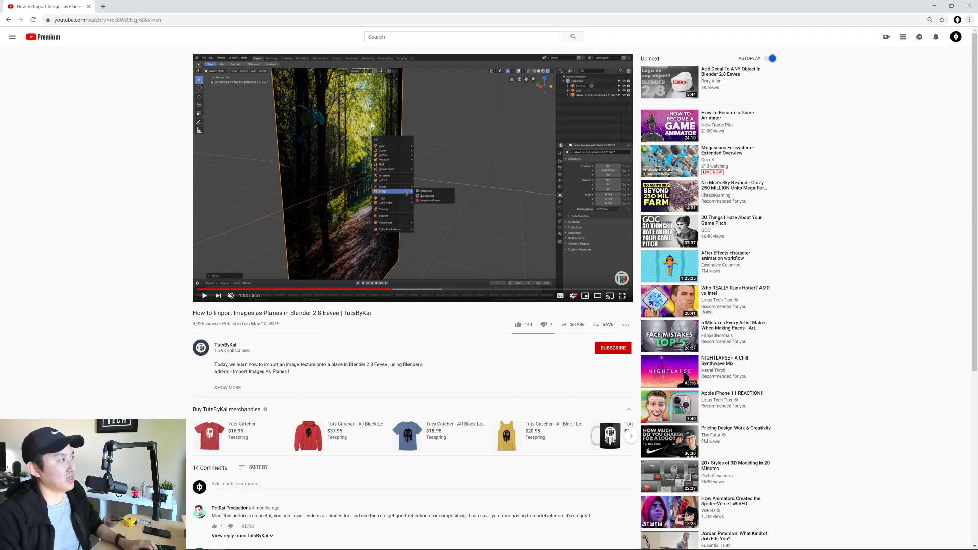
{"action": "key", "text": "ctrl+l"}
{"action": "type", "text": "C STAND"}
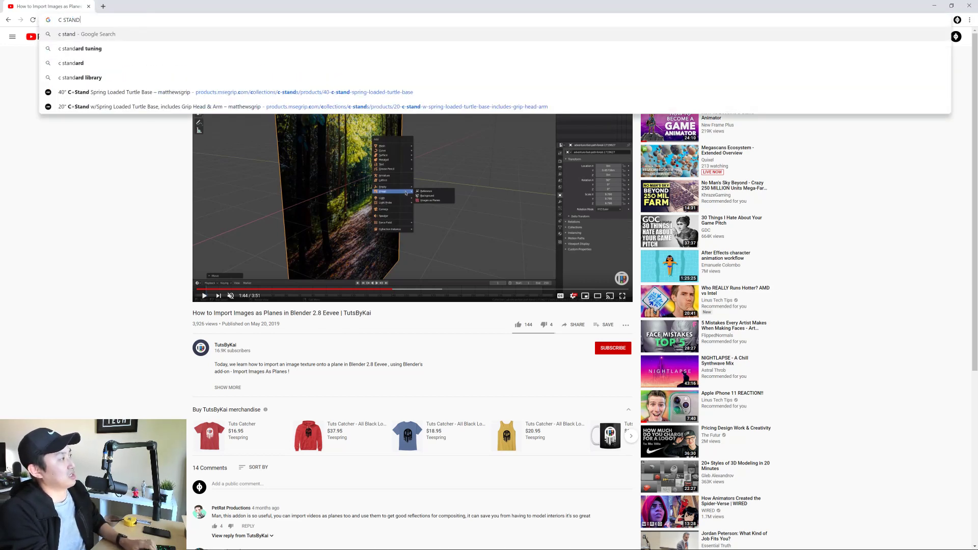
{"action": "key", "text": "Return"}
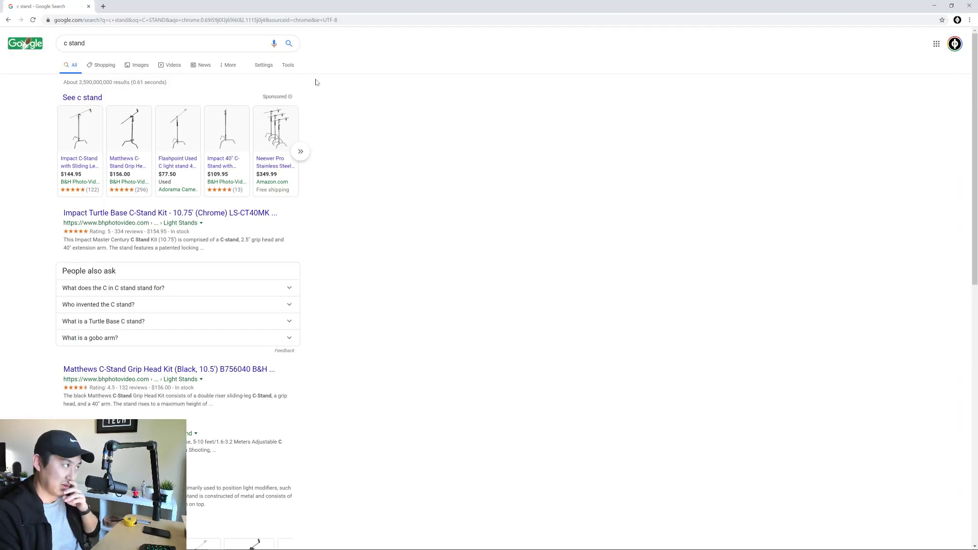
{"action": "left_click", "coordinate": [137, 66]}
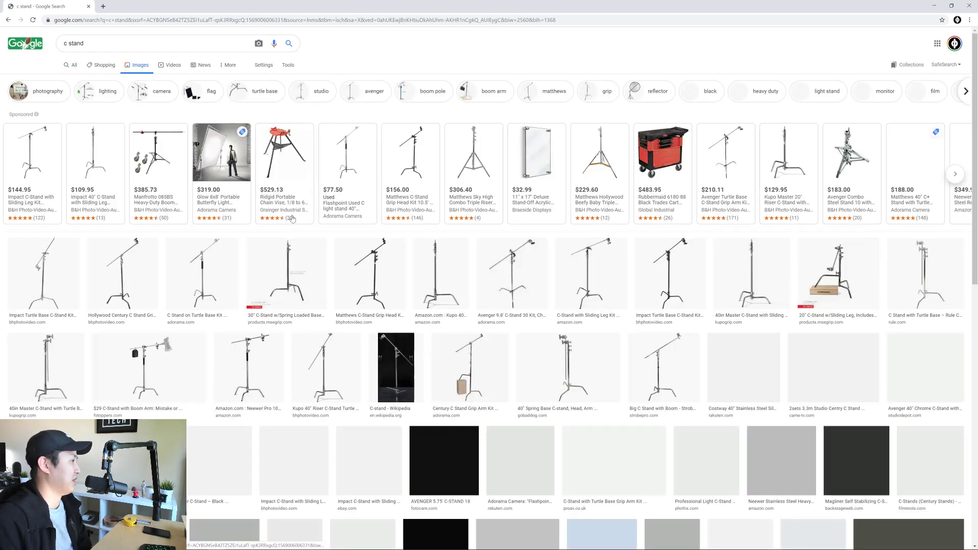
Step: Look through the C-stand image results down to the end of the page for usable reference pictures
{"action": "mouse_move", "coordinate": [323, 206]}
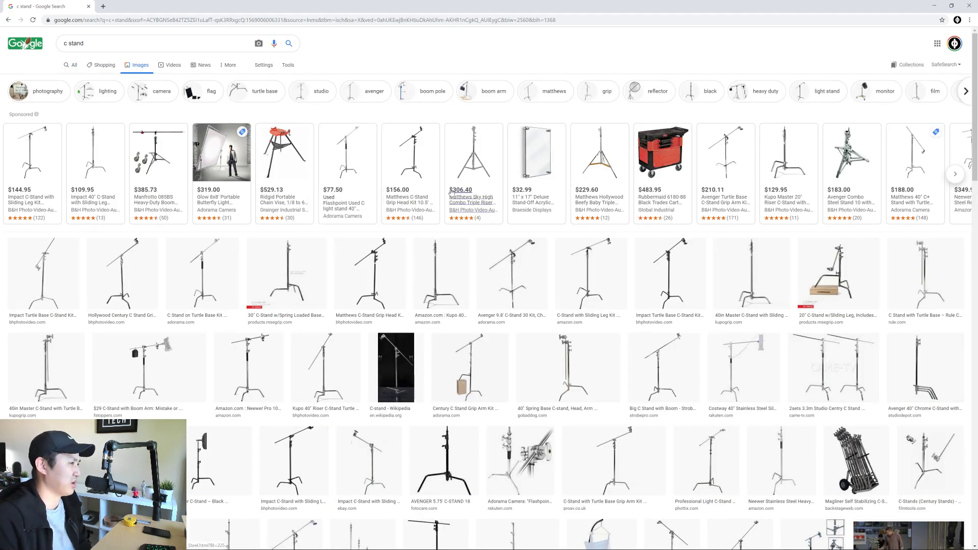
{"action": "mouse_move", "coordinate": [451, 191]}
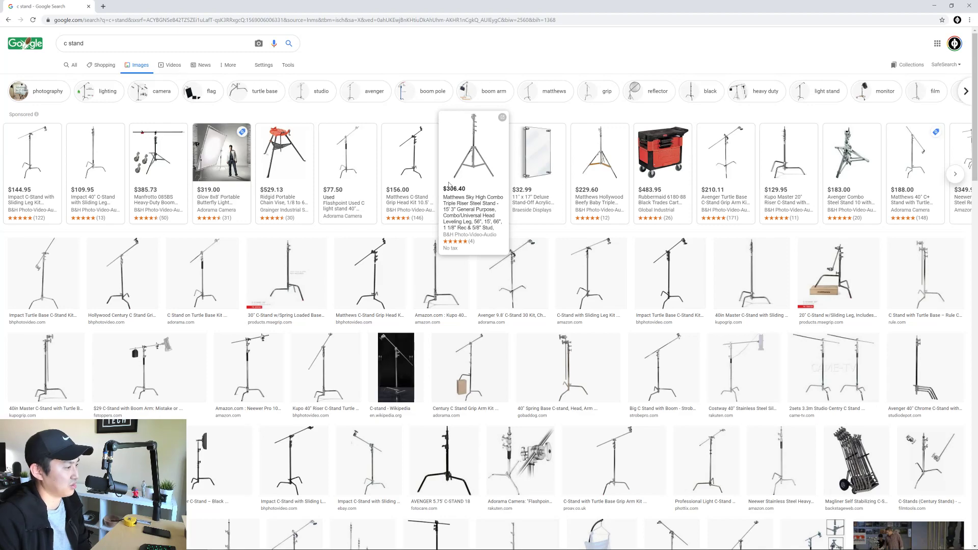
{"action": "scroll", "coordinate": [449, 188], "scroll_direction": "down", "scroll_amount": 7}
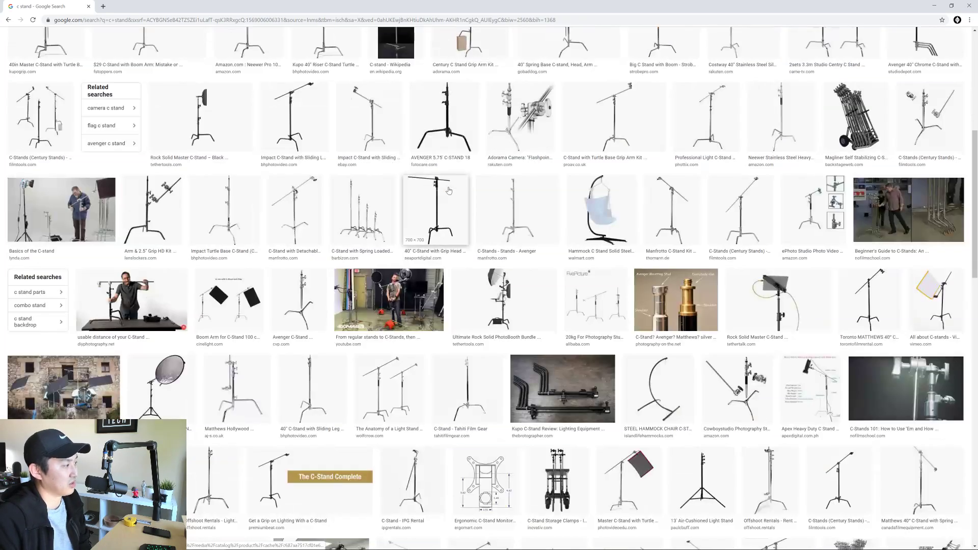
{"action": "scroll", "coordinate": [449, 190], "scroll_direction": "down", "scroll_amount": 5}
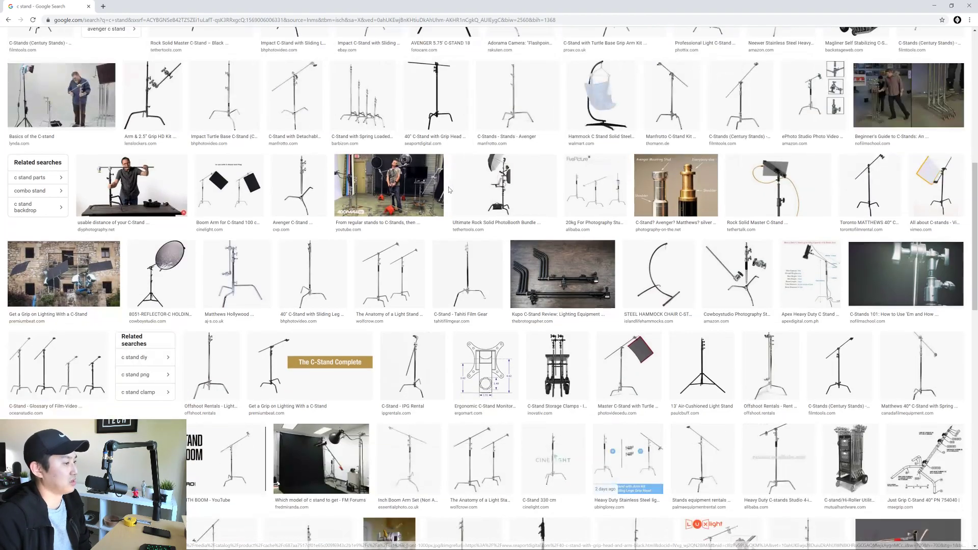
{"action": "scroll", "coordinate": [449, 190], "scroll_direction": "down", "scroll_amount": 4}
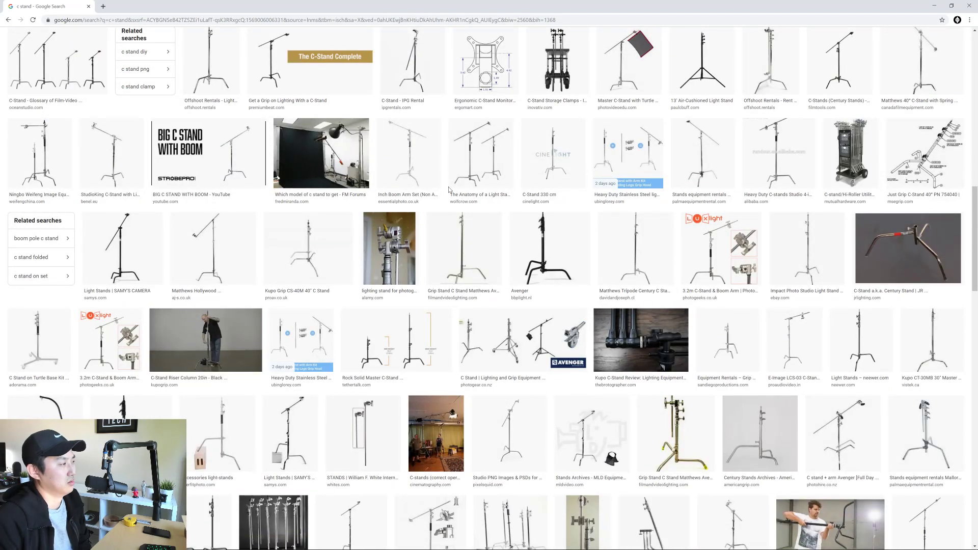
{"action": "scroll", "coordinate": [448, 190], "scroll_direction": "down", "scroll_amount": 4}
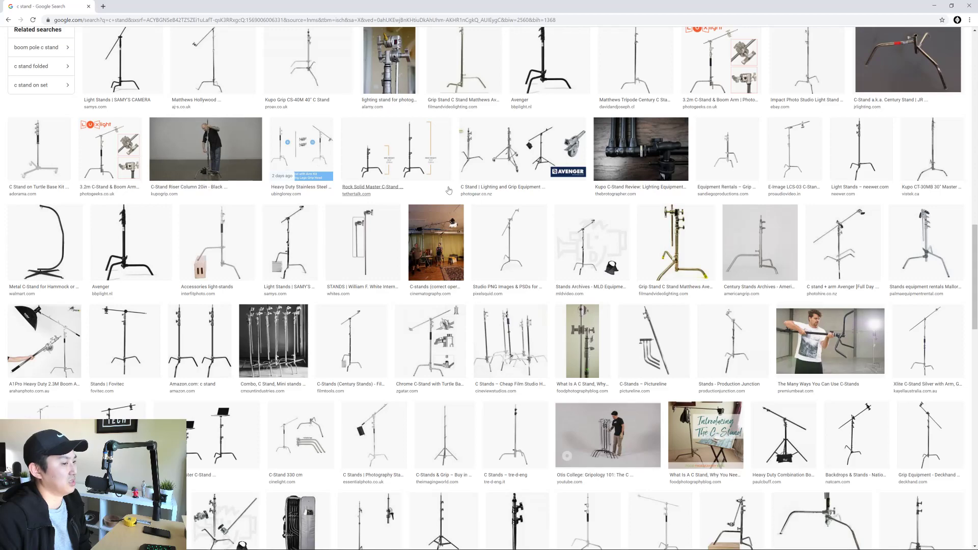
{"action": "scroll", "coordinate": [449, 190], "scroll_direction": "down", "scroll_amount": 8}
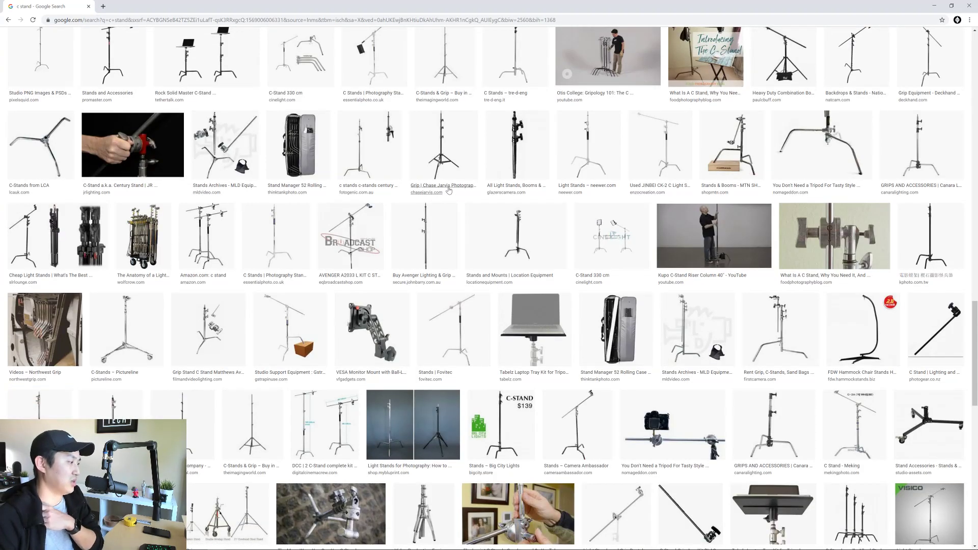
{"action": "scroll", "coordinate": [449, 190], "scroll_direction": "down", "scroll_amount": 14}
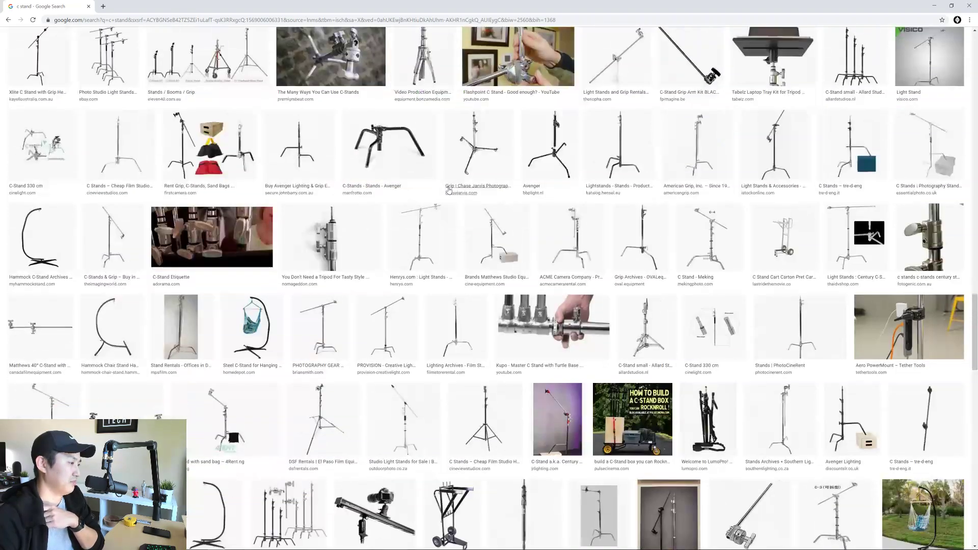
{"action": "scroll", "coordinate": [449, 190], "scroll_direction": "down", "scroll_amount": 15}
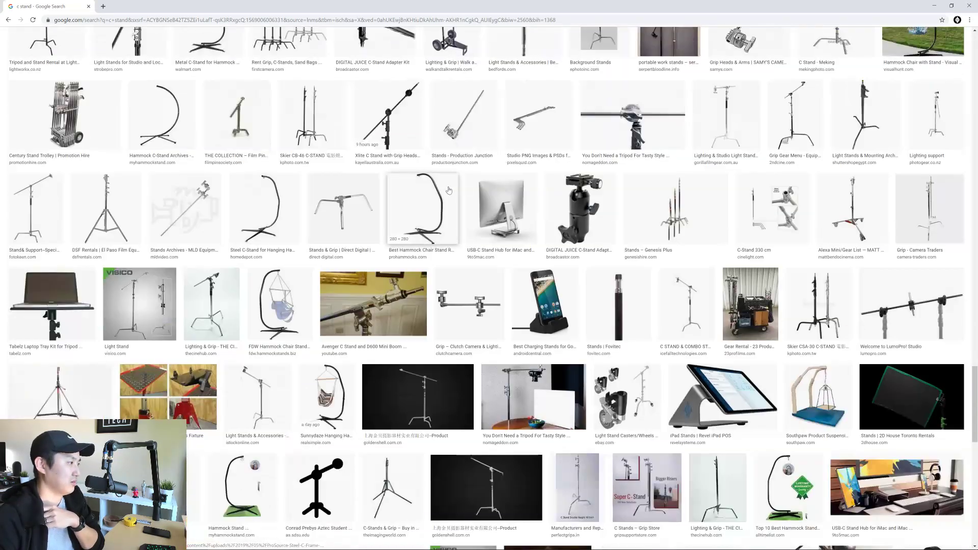
{"action": "scroll", "coordinate": [449, 190], "scroll_direction": "down", "scroll_amount": 6}
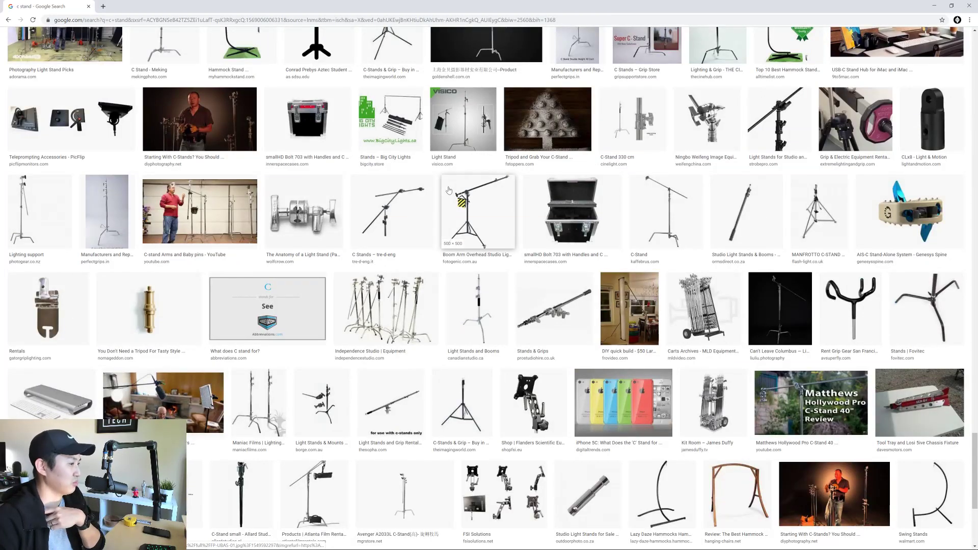
{"action": "scroll", "coordinate": [449, 190], "scroll_direction": "down", "scroll_amount": 3}
{"action": "scroll", "coordinate": [449, 190], "scroll_direction": "down", "scroll_amount": 3}
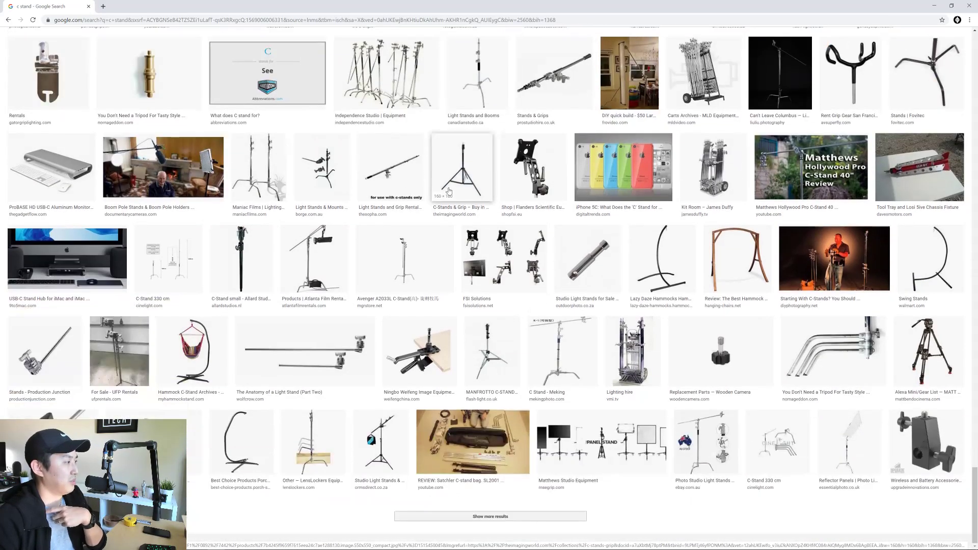
Step: Open Cinelight's dimensioned C-Stand 330 cm image in a separate tab, examine it, and return to the image results
{"action": "right_click", "coordinate": [187, 265]}
{"action": "left_click", "coordinate": [228, 268]}
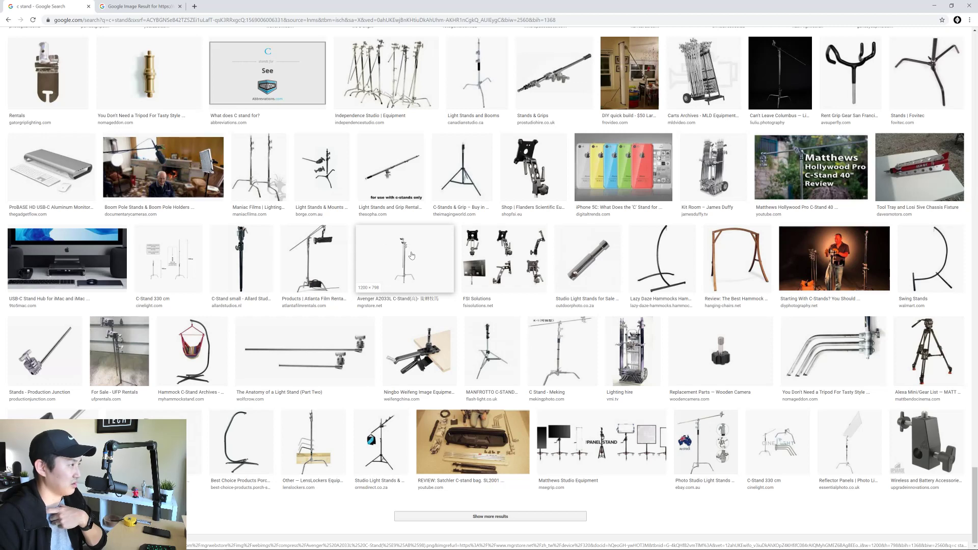
{"action": "left_click", "coordinate": [155, 9]}
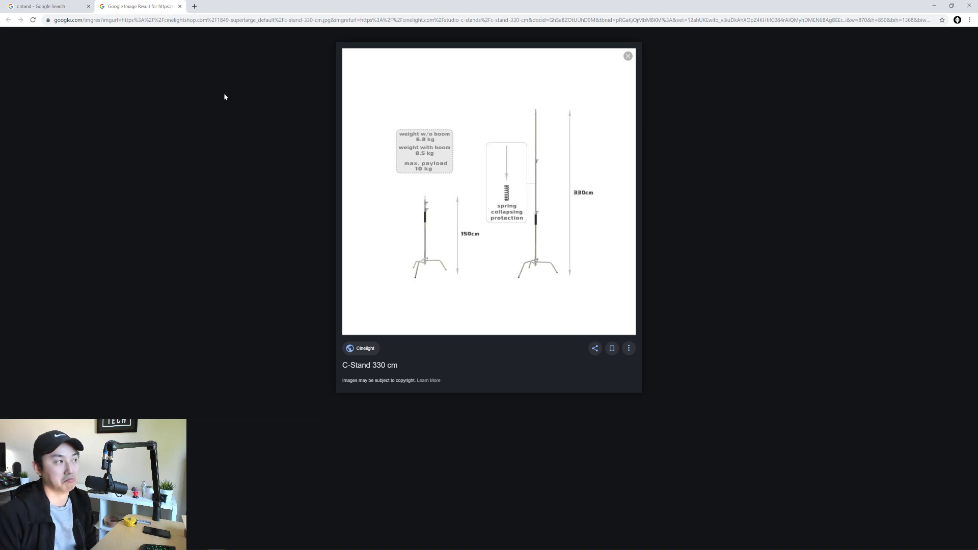
{"action": "left_click", "coordinate": [77, 9]}
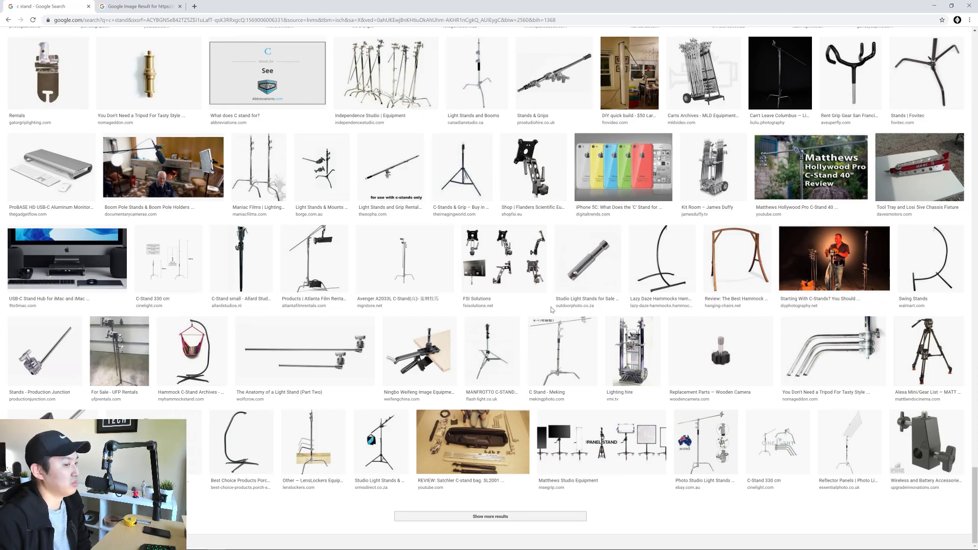
Step: Leave the C-stand image results and search Google for "matthews studio equipment"
{"action": "scroll", "coordinate": [552, 310], "scroll_direction": "up", "scroll_amount": 20}
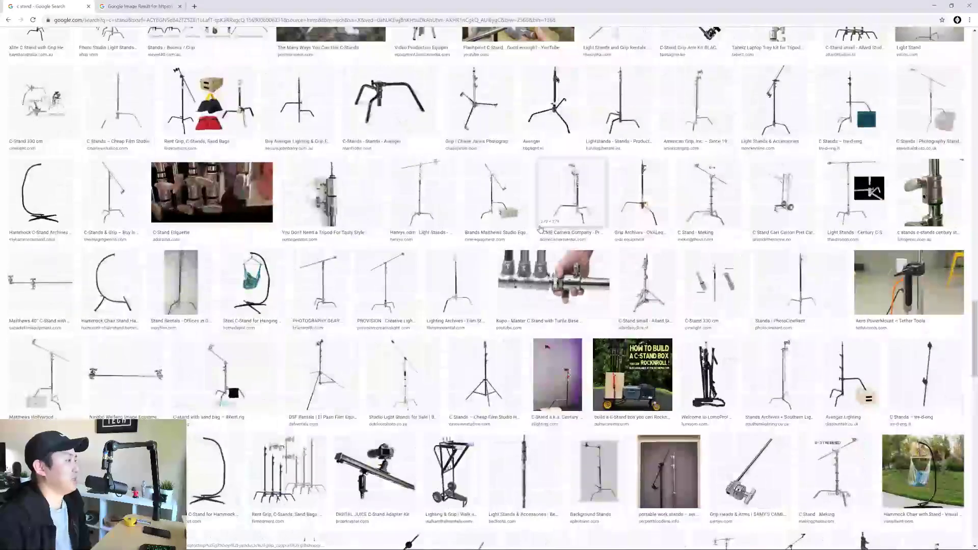
{"action": "scroll", "coordinate": [541, 228], "scroll_direction": "up", "scroll_amount": 7}
{"action": "left_click", "coordinate": [470, 20]}
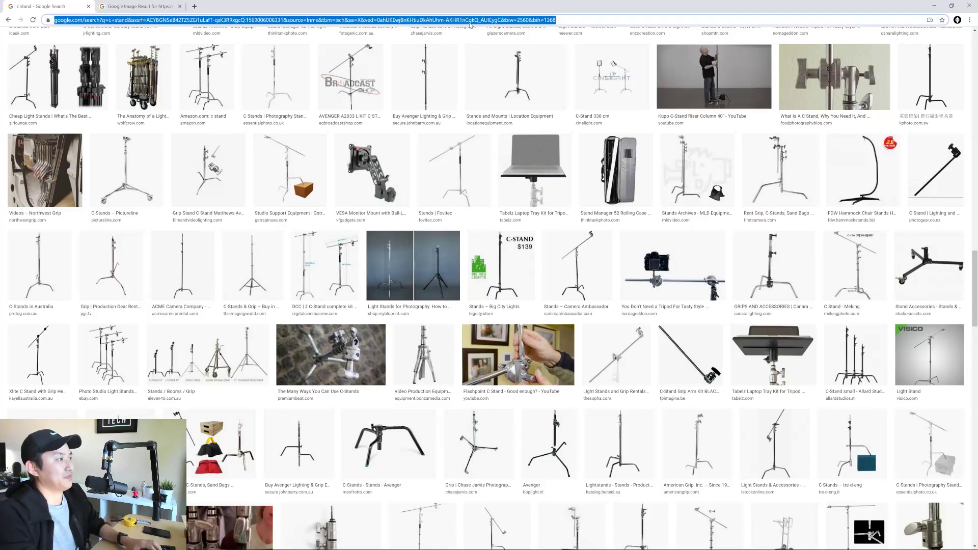
{"action": "type", "text": "matthews"}
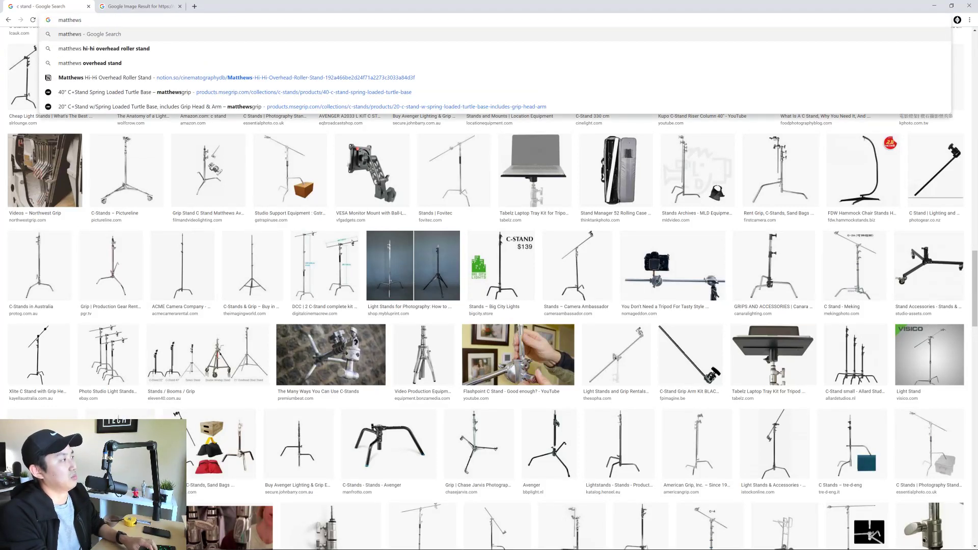
{"action": "type", "text": " studio equipme"}
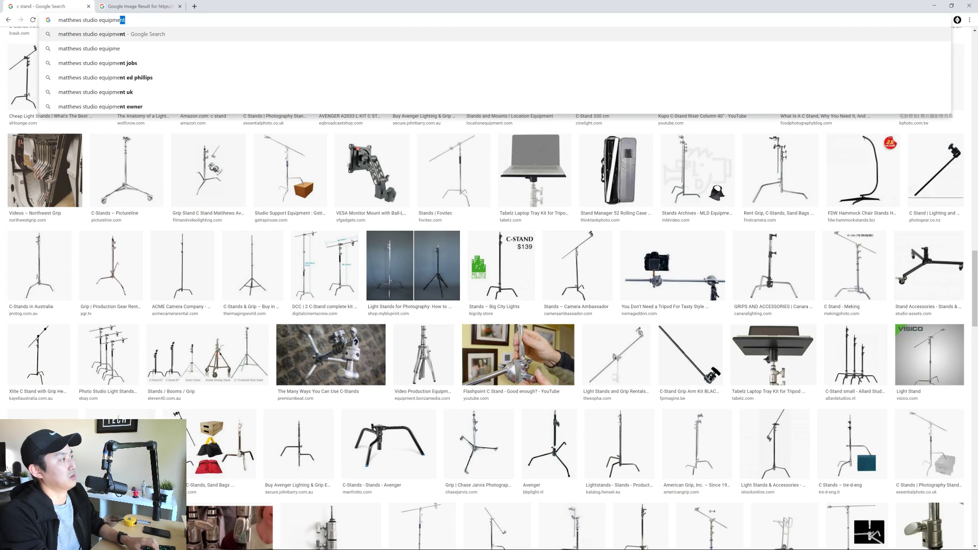
{"action": "key", "text": "Return"}
Step: Switch to File Explorer and open the Reference folder inside CD-DevFiles on the SSD4TB (G:) drive
{"action": "key", "text": "alt+Tab"}
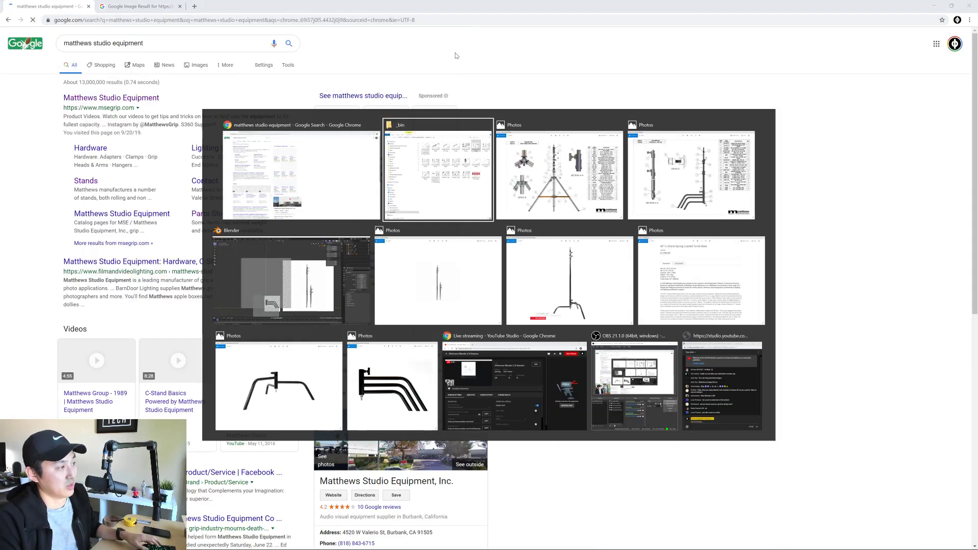
{"action": "left_click_drag", "start_coordinate": [380, 88], "coordinate": [421, 94]}
{"action": "left_click", "coordinate": [204, 422]}
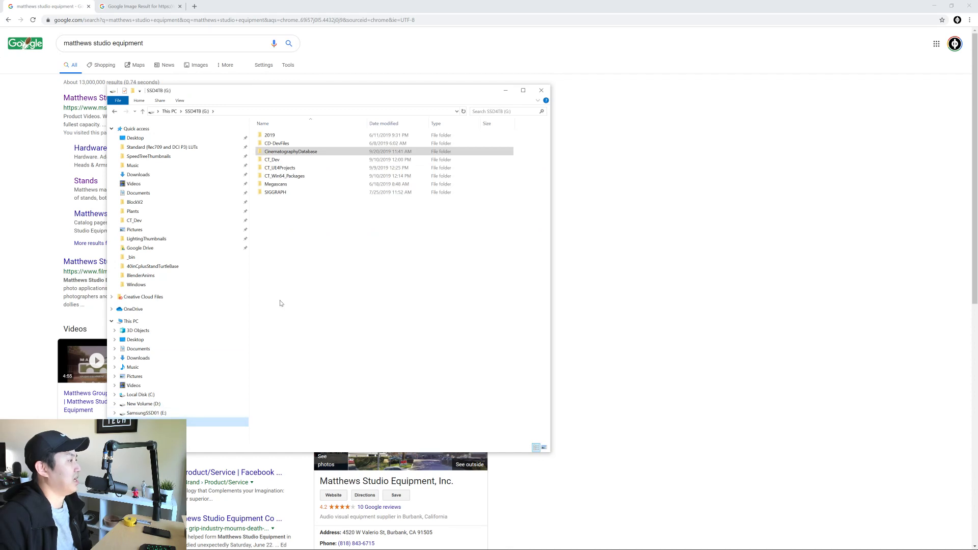
{"action": "double_click", "coordinate": [281, 144]}
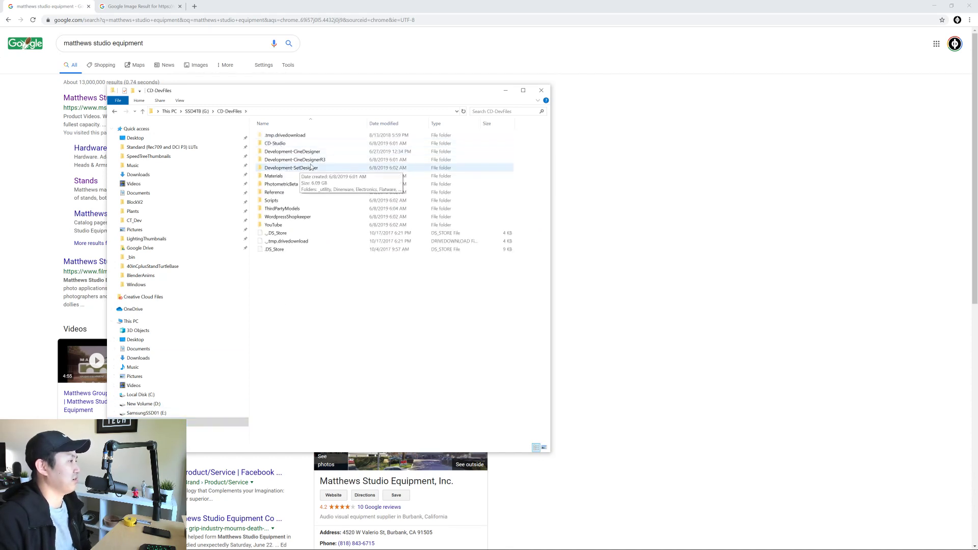
{"action": "double_click", "coordinate": [278, 192]}
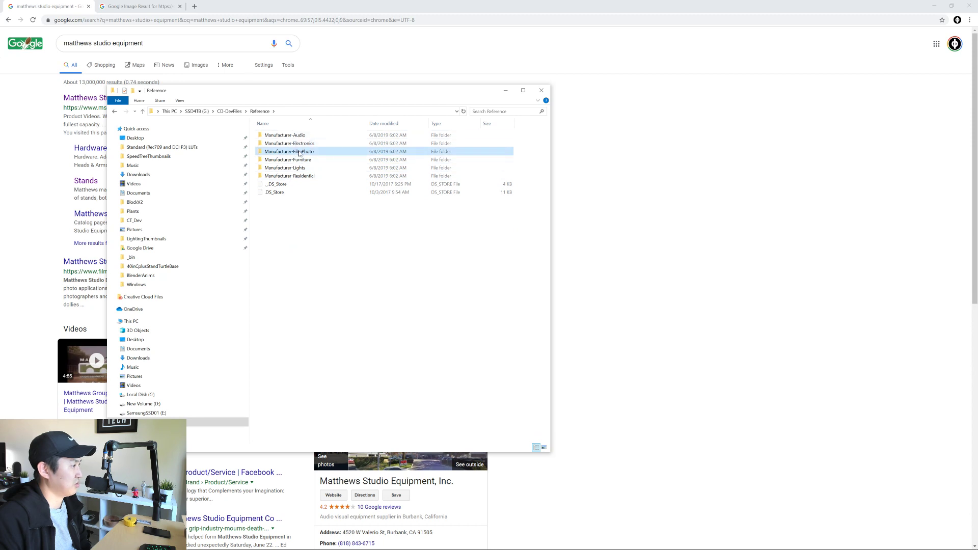
Step: Find and open the MATTHEWS folder within Manufacturer-FilmPhoto
{"action": "double_click", "coordinate": [289, 151]}
{"action": "scroll", "coordinate": [305, 267], "scroll_direction": "down", "scroll_amount": 10}
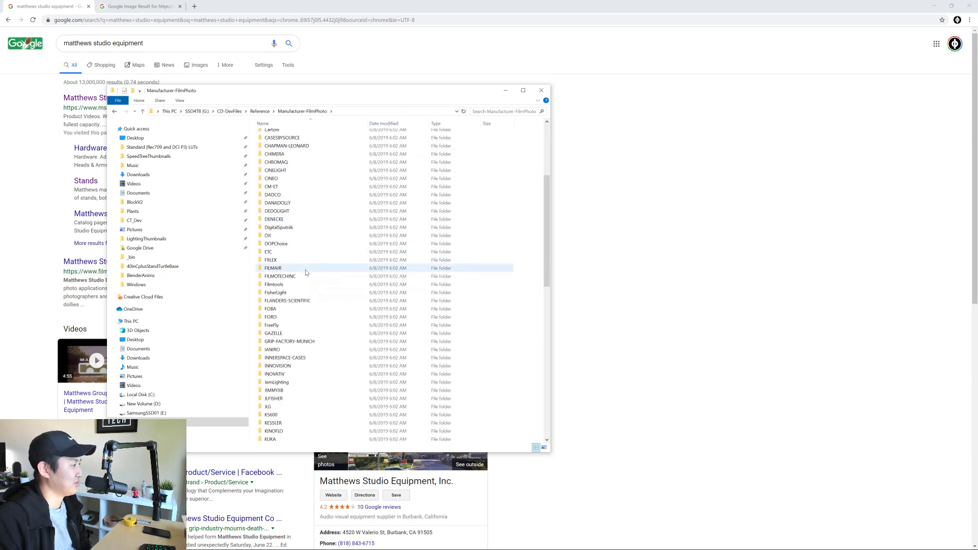
{"action": "scroll", "coordinate": [304, 278], "scroll_direction": "down", "scroll_amount": 3}
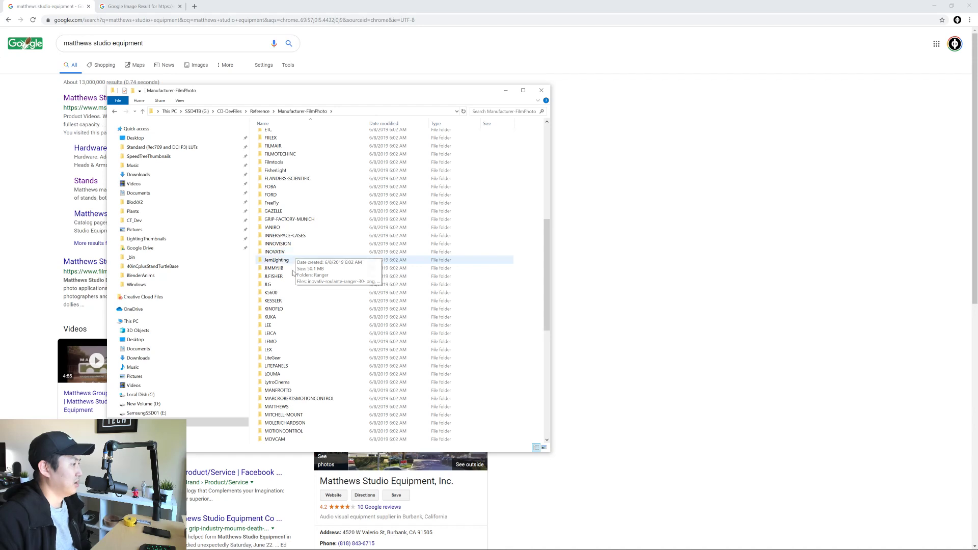
{"action": "scroll", "coordinate": [292, 278], "scroll_direction": "down", "scroll_amount": 3}
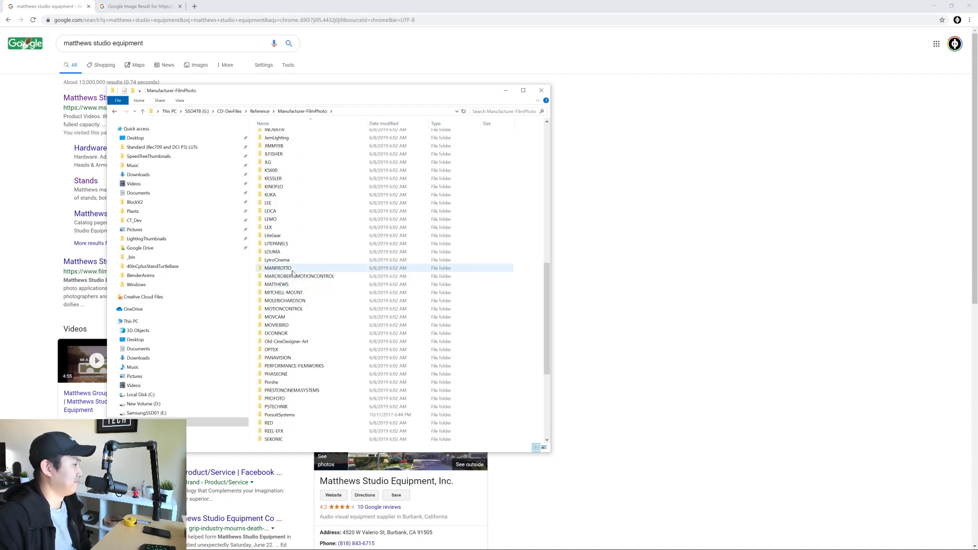
{"action": "double_click", "coordinate": [286, 284]}
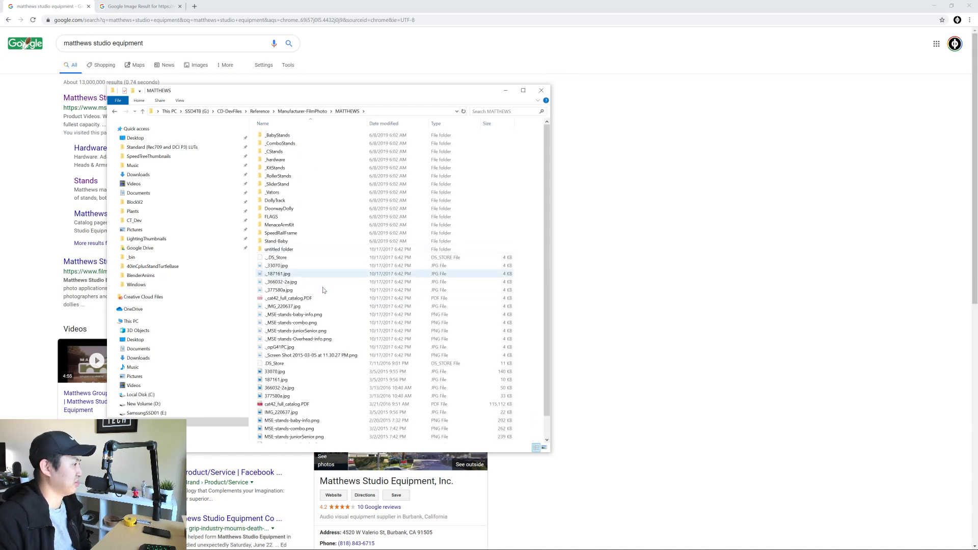
Step: Look over the MATTHEWS folder's files, and open JustGrip-CStand-40 inside its _CStands subfolder
{"action": "scroll", "coordinate": [322, 289], "scroll_direction": "down", "scroll_amount": 1}
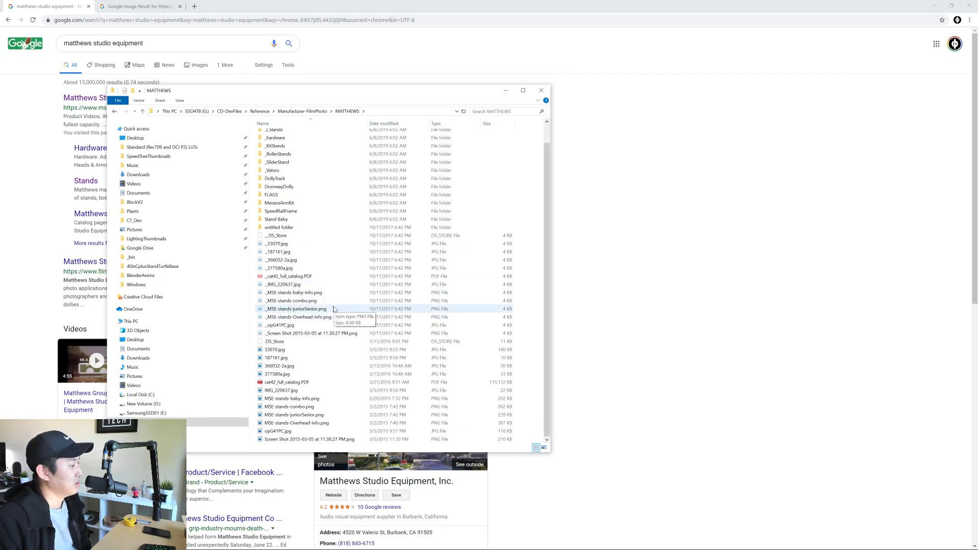
{"action": "scroll", "coordinate": [330, 317], "scroll_direction": "up", "scroll_amount": 1}
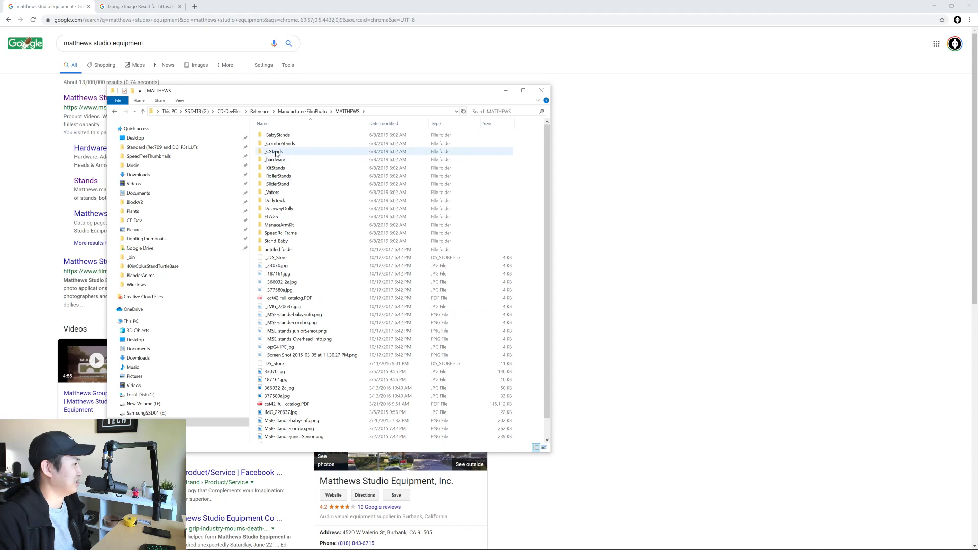
{"action": "double_click", "coordinate": [296, 153]}
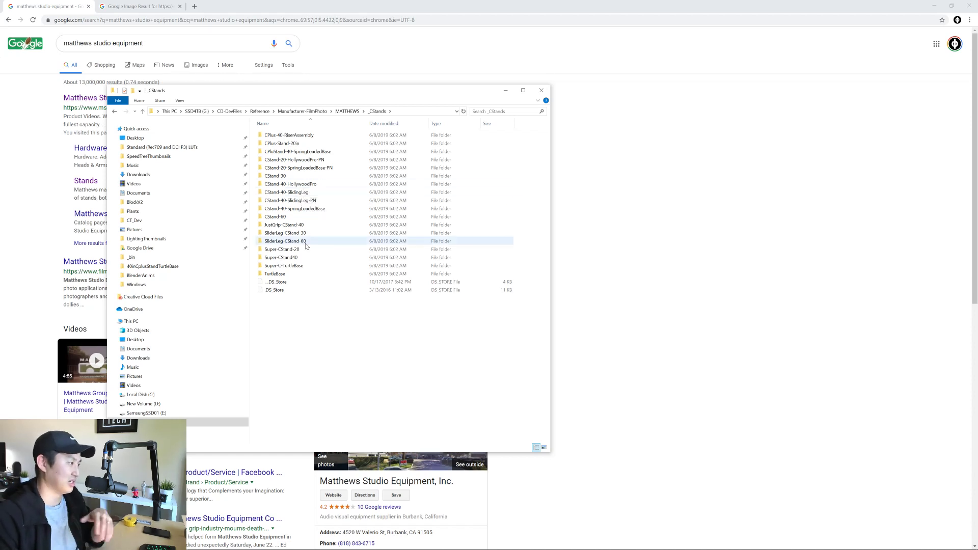
{"action": "double_click", "coordinate": [287, 225]}
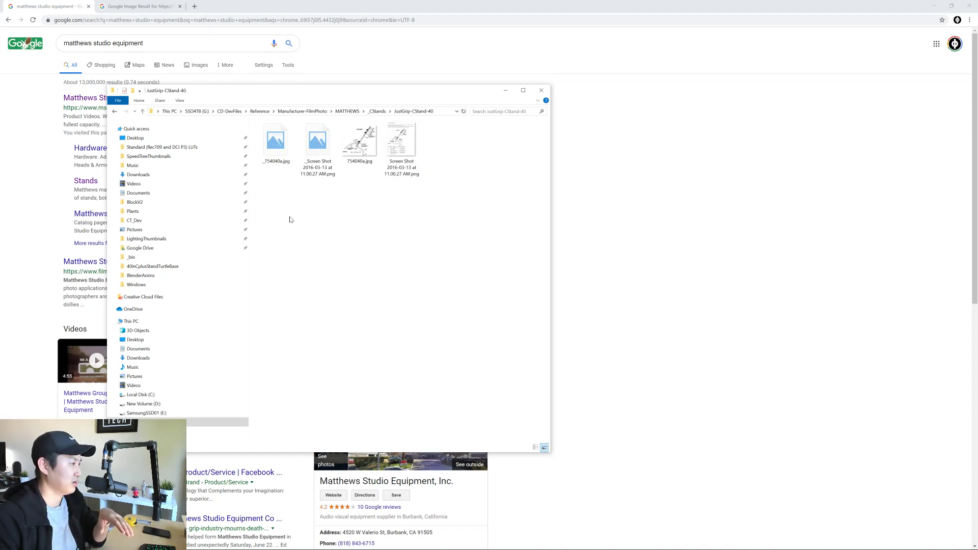
Step: Check the underscore-prefixed screenshot PNG in the JustGrip-CStand-40 folder, close it and go back to the _CStands folder
{"action": "double_click", "coordinate": [317, 148]}
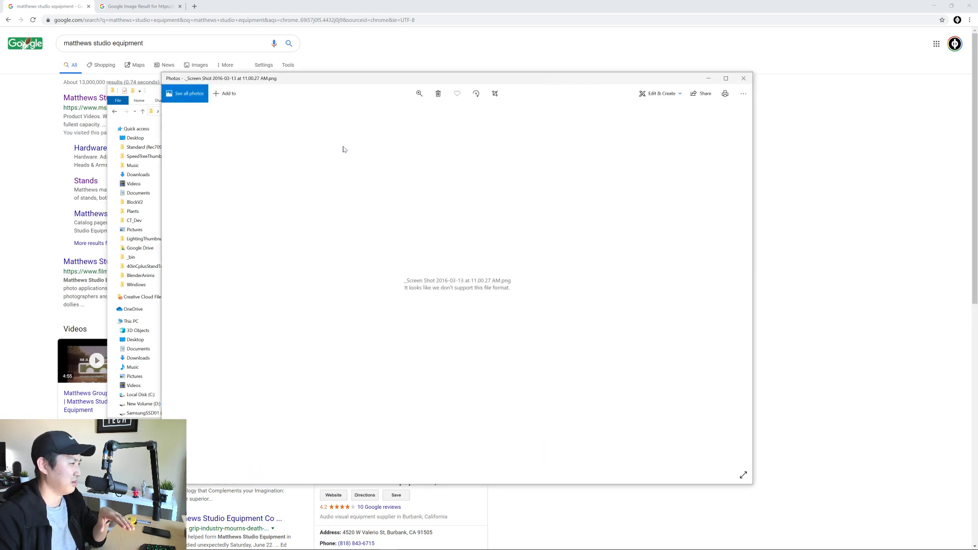
{"action": "left_click", "coordinate": [743, 78]}
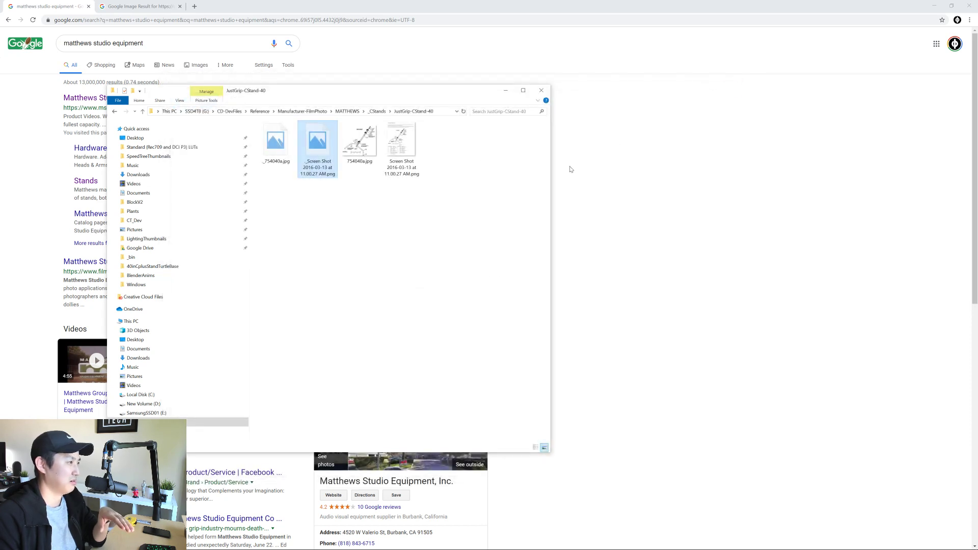
{"action": "left_click", "coordinate": [377, 111]}
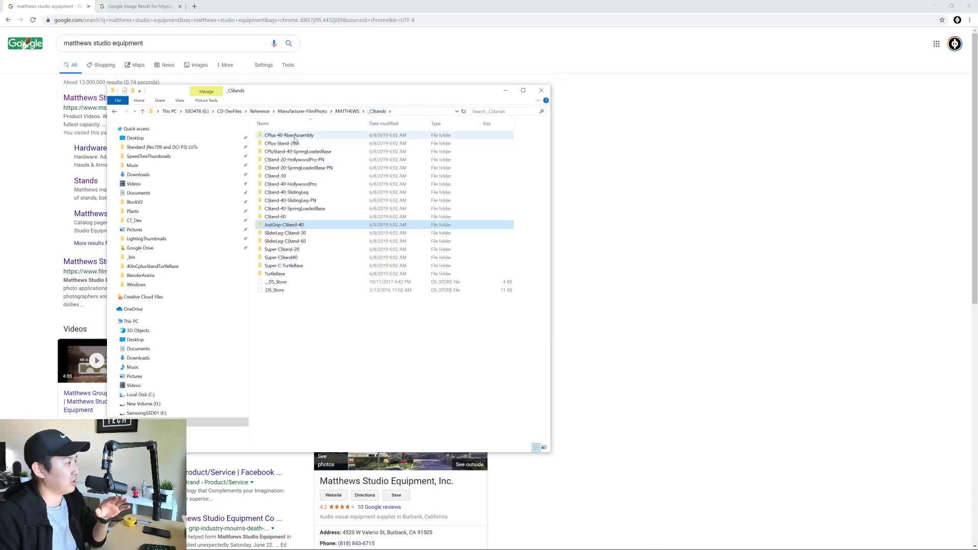
Step: Look through the first five _CStands subfolders, from CPlus-40-RiserAssembly to CStand-20-SpringLoadedBase-PN, for usable reference images
{"action": "double_click", "coordinate": [375, 135]}
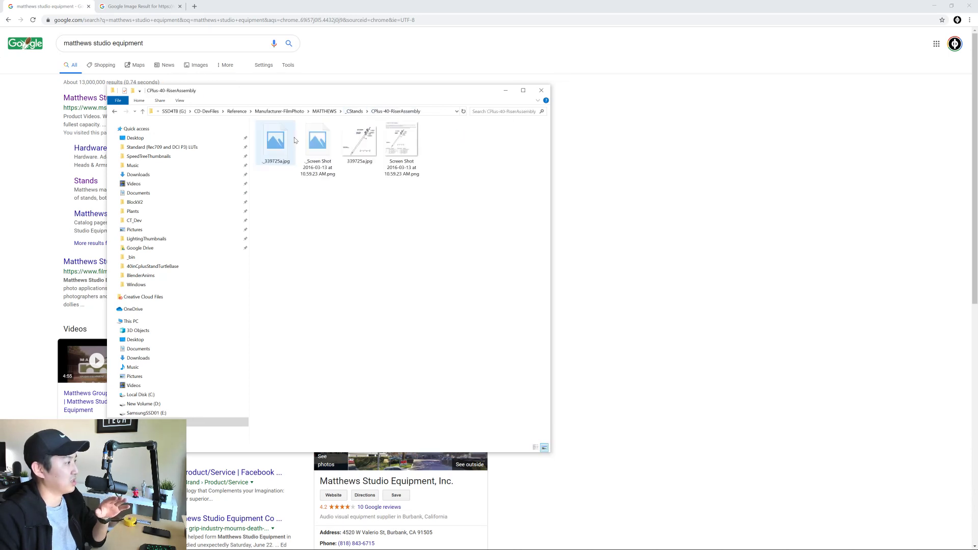
{"action": "left_click", "coordinate": [355, 111]}
{"action": "double_click", "coordinate": [322, 144]}
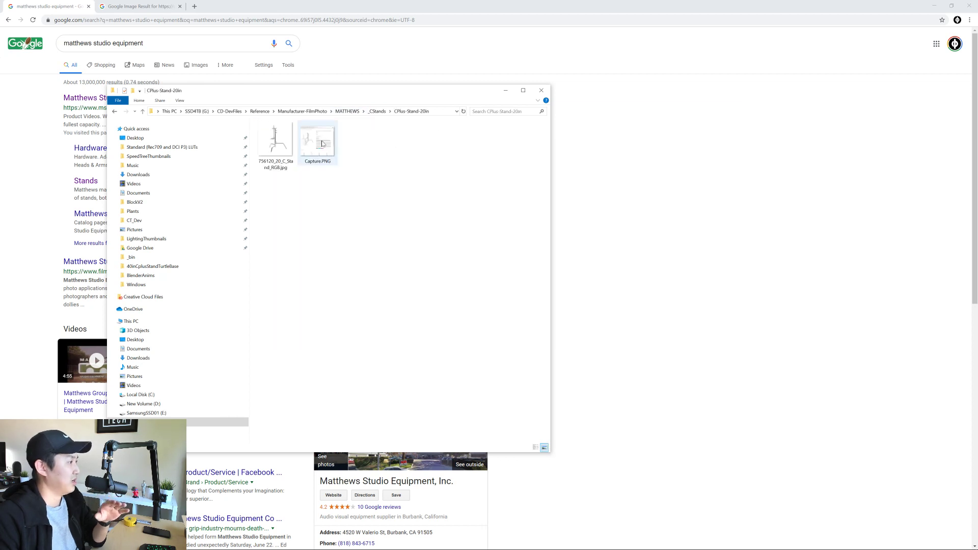
{"action": "left_click", "coordinate": [377, 111]}
{"action": "left_click", "coordinate": [316, 152]}
{"action": "double_click", "coordinate": [316, 153]}
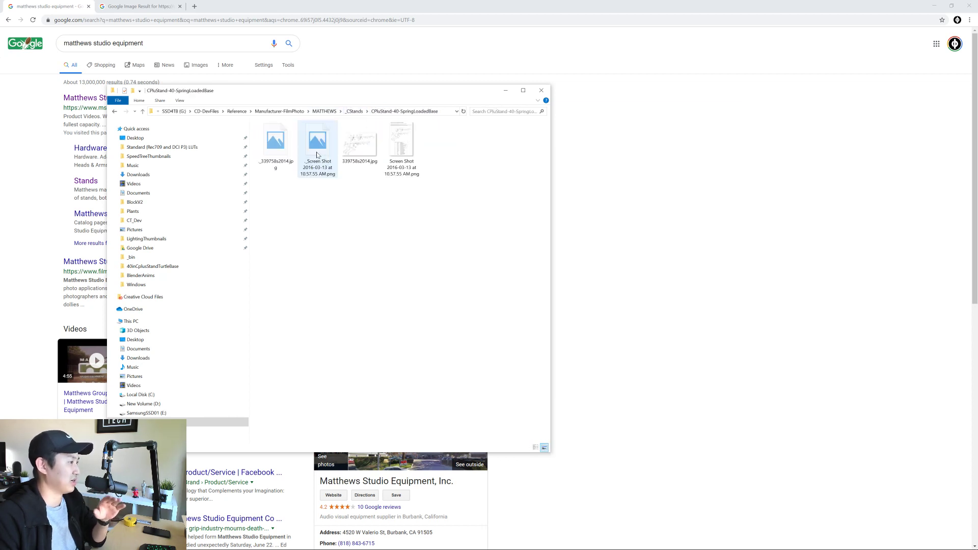
{"action": "left_click", "coordinate": [355, 111]}
{"action": "double_click", "coordinate": [336, 161]}
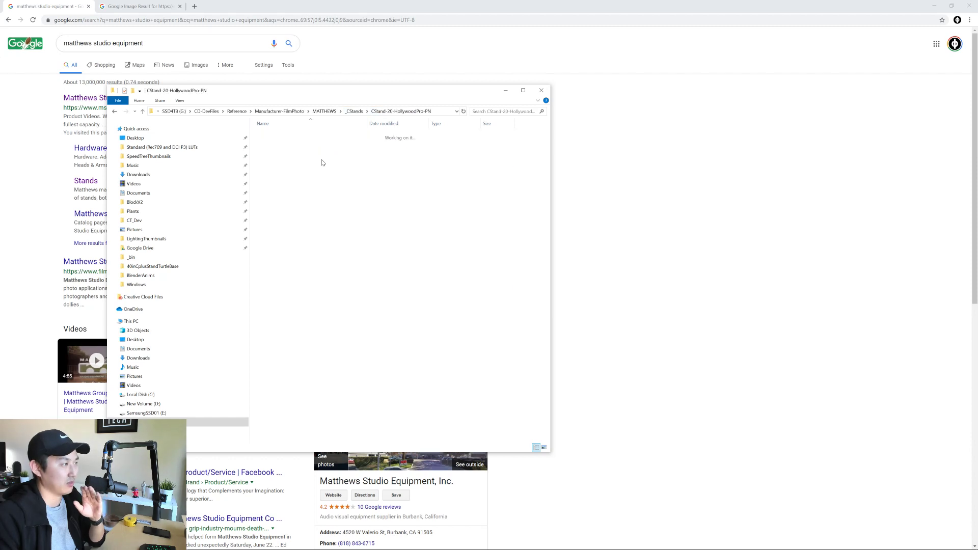
{"action": "left_click", "coordinate": [355, 111]}
{"action": "double_click", "coordinate": [357, 169]}
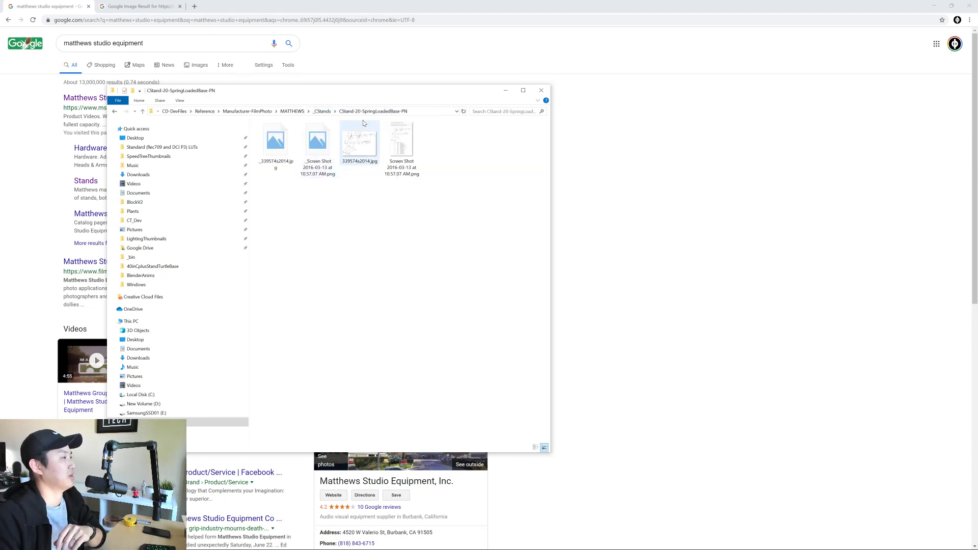
Step: Return to _CStands and view matthews_c-stand_turtle_base_5.jpg from the TurtleBase folder
{"action": "left_click", "coordinate": [322, 111]}
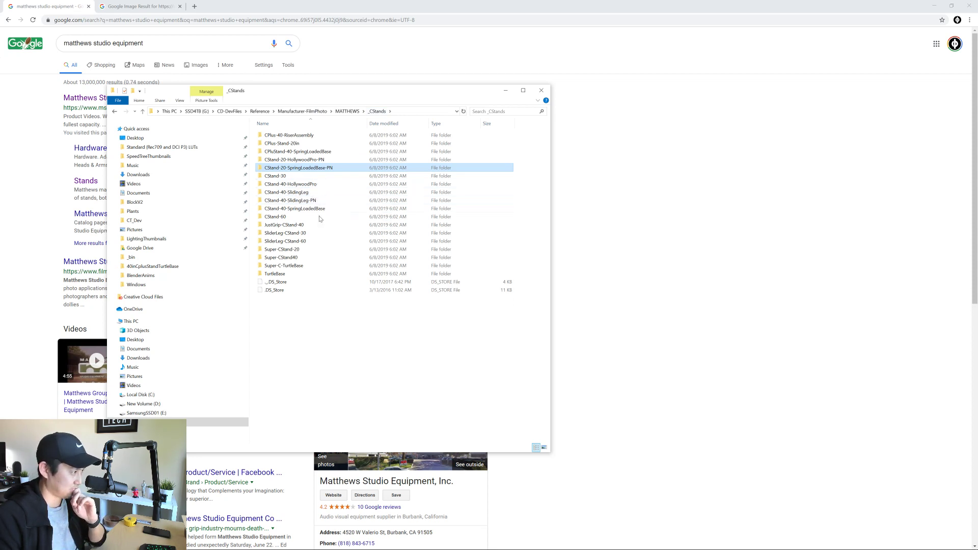
{"action": "double_click", "coordinate": [300, 274]}
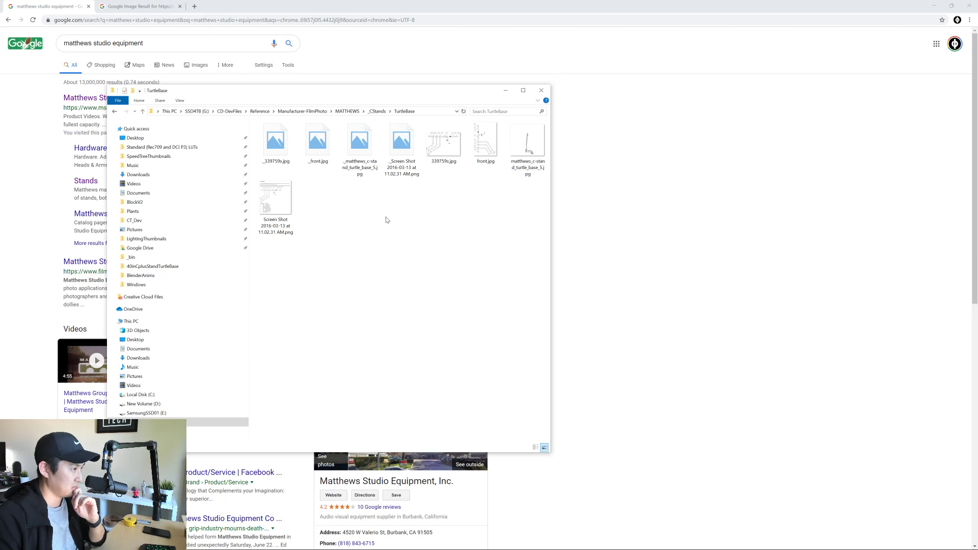
{"action": "double_click", "coordinate": [527, 148]}
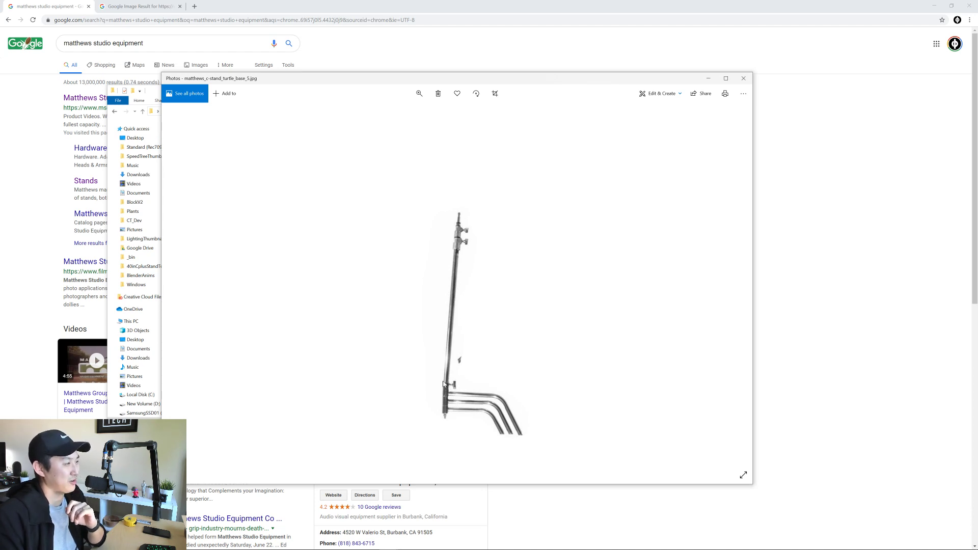
Step: Switch to Chrome and close the tab with the C-Stand 330 cm image result
{"action": "left_click", "coordinate": [769, 296]}
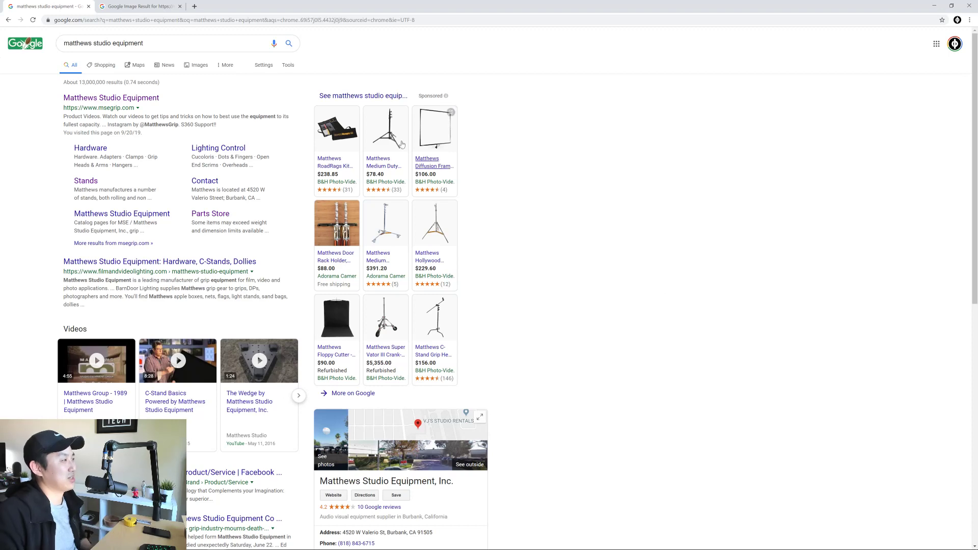
{"action": "left_click", "coordinate": [156, 7]}
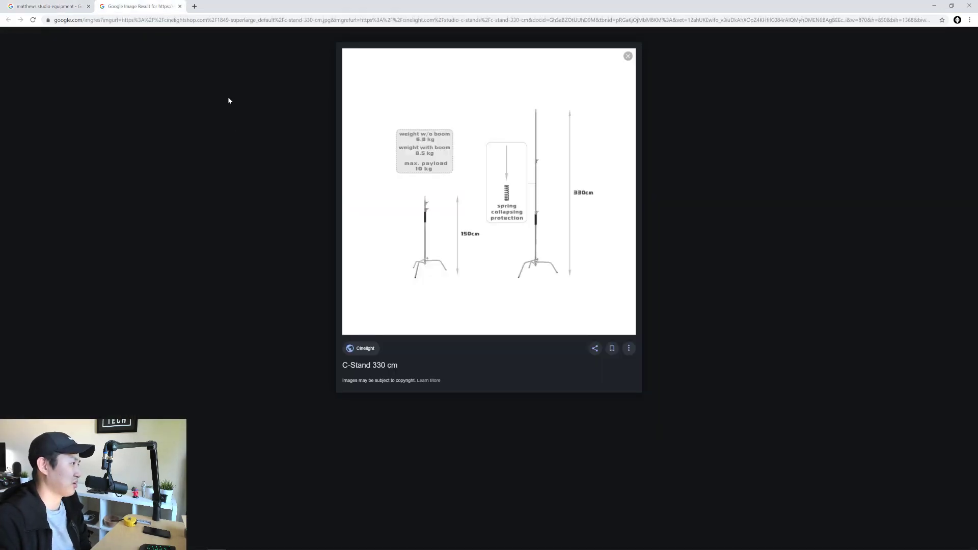
{"action": "left_click", "coordinate": [180, 6]}
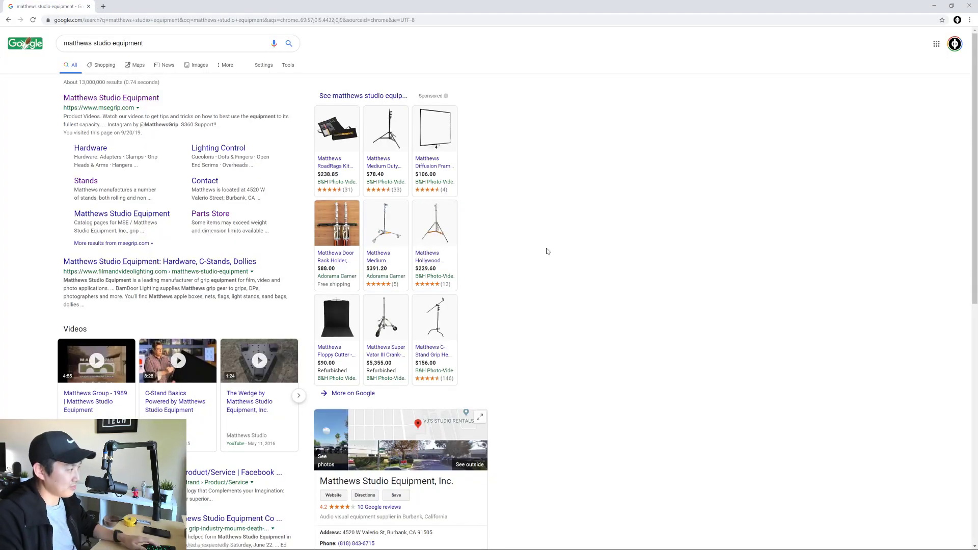
Step: Switch to Blender, scale down the riser reference image and shift it so it overlaps the stand reference
{"action": "key", "text": "alt+Tab"}
{"action": "left_click", "coordinate": [351, 304]}
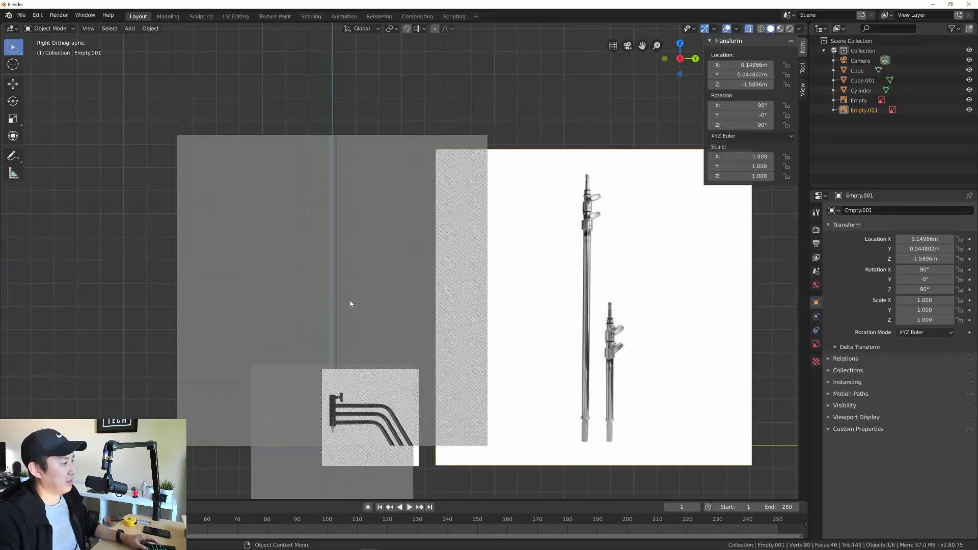
{"action": "middle_click_drag", "start_coordinate": [594, 295], "coordinate": [589, 300], "text": "shift"}
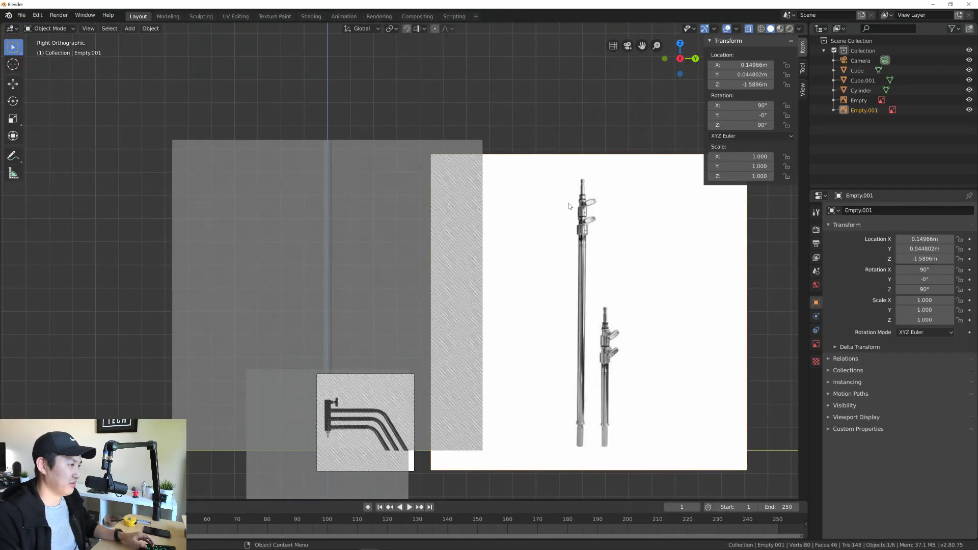
{"action": "middle_click_drag", "start_coordinate": [571, 206], "coordinate": [497, 208], "text": "shift"}
{"action": "left_click_drag", "start_coordinate": [636, 131], "coordinate": [682, 197]}
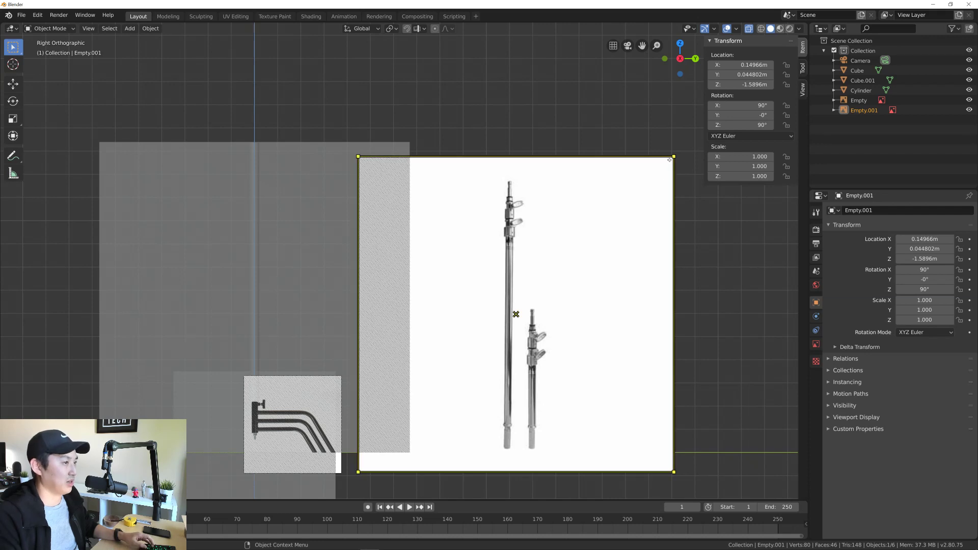
{"action": "left_click_drag", "start_coordinate": [670, 160], "coordinate": [639, 162]}
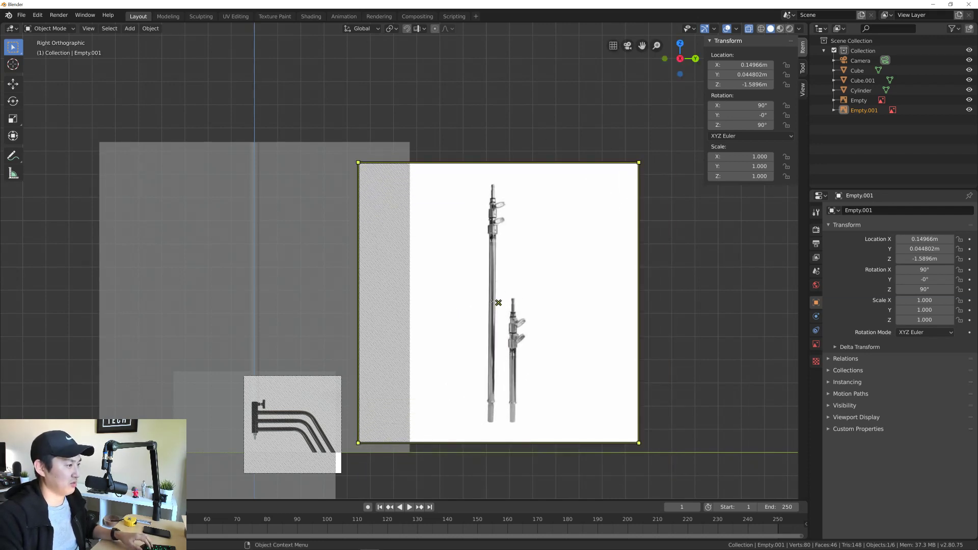
{"action": "left_click_drag", "start_coordinate": [499, 303], "coordinate": [410, 276]}
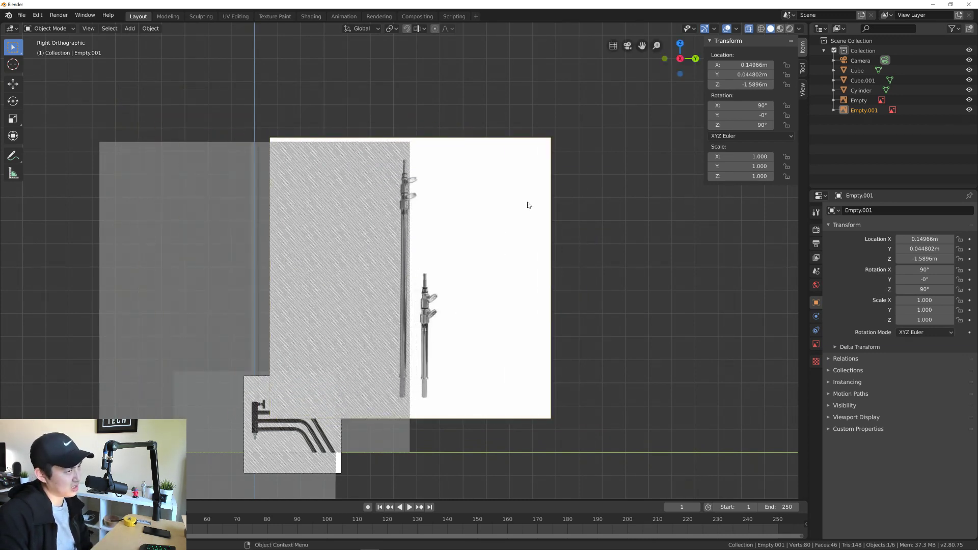
Step: Enlarge the riser reference image and move it beside the leg reference so the legs are uncovered
{"action": "left_click", "coordinate": [543, 149]}
{"action": "right_click", "coordinate": [544, 150]}
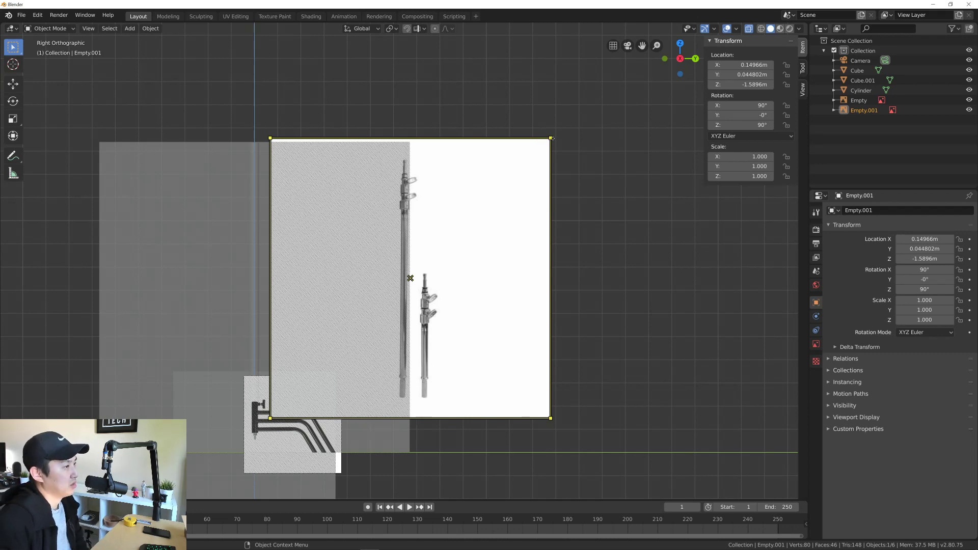
{"action": "left_click_drag", "start_coordinate": [552, 138], "coordinate": [528, 131]}
{"action": "left_click_drag", "start_coordinate": [413, 286], "coordinate": [404, 264]}
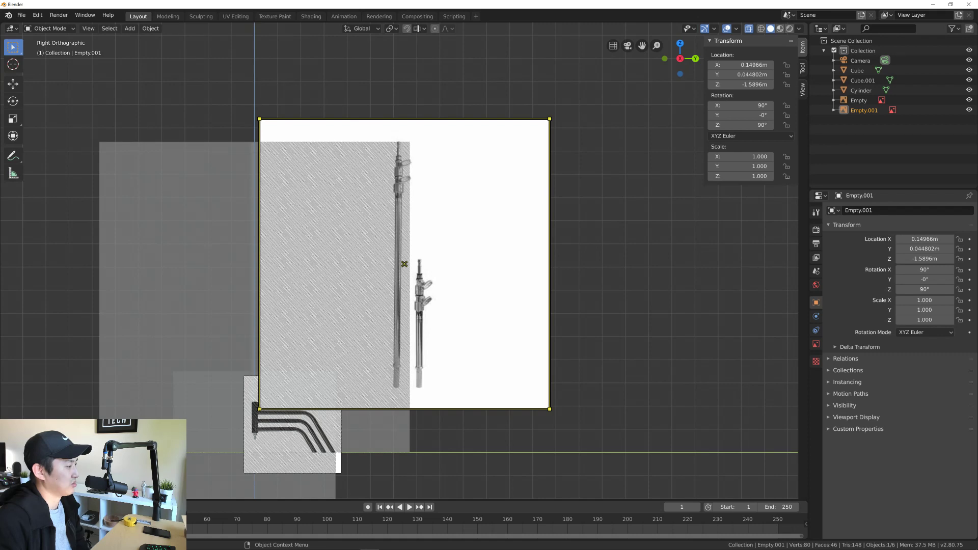
{"action": "left_click_drag", "start_coordinate": [257, 408], "coordinate": [211, 433]}
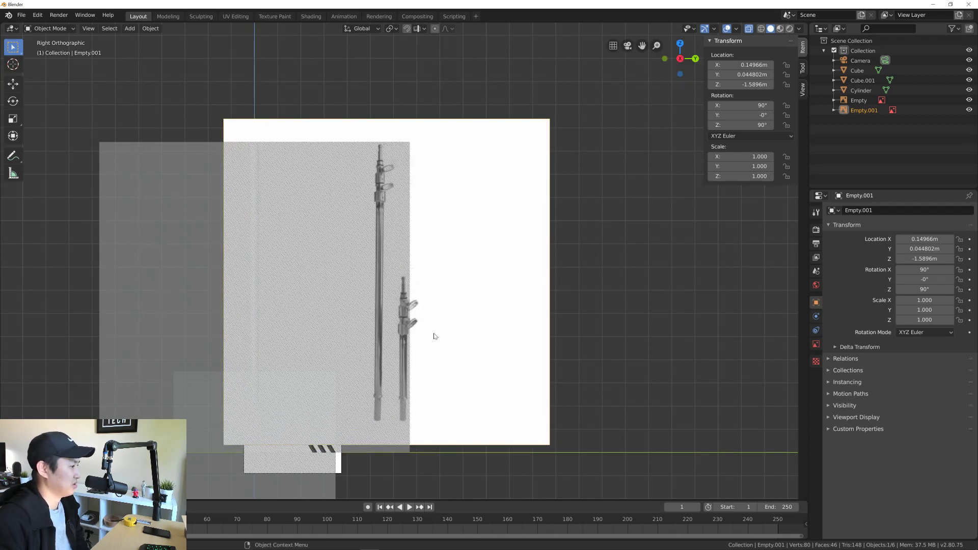
{"action": "left_click_drag", "start_coordinate": [396, 287], "coordinate": [504, 273]}
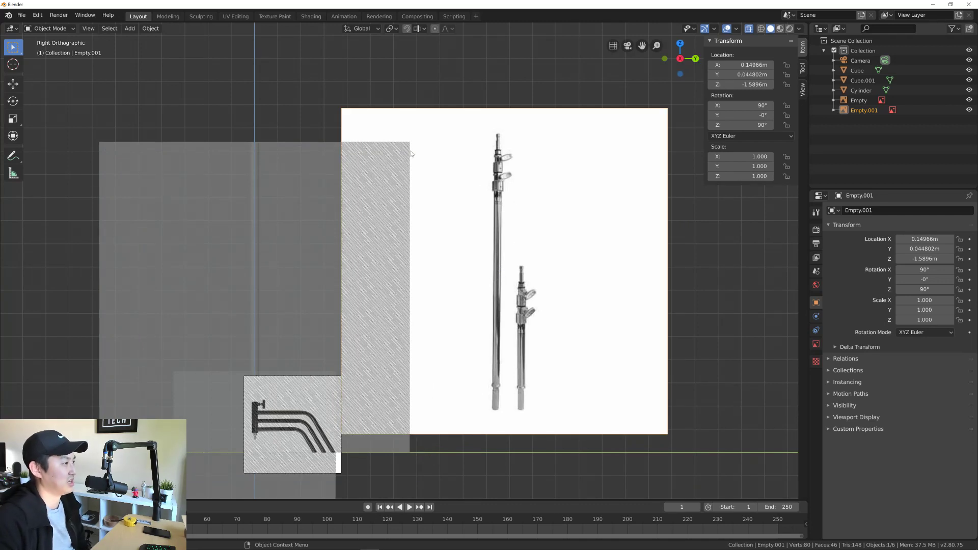
{"action": "left_click", "coordinate": [364, 123]}
{"action": "right_click", "coordinate": [365, 118]}
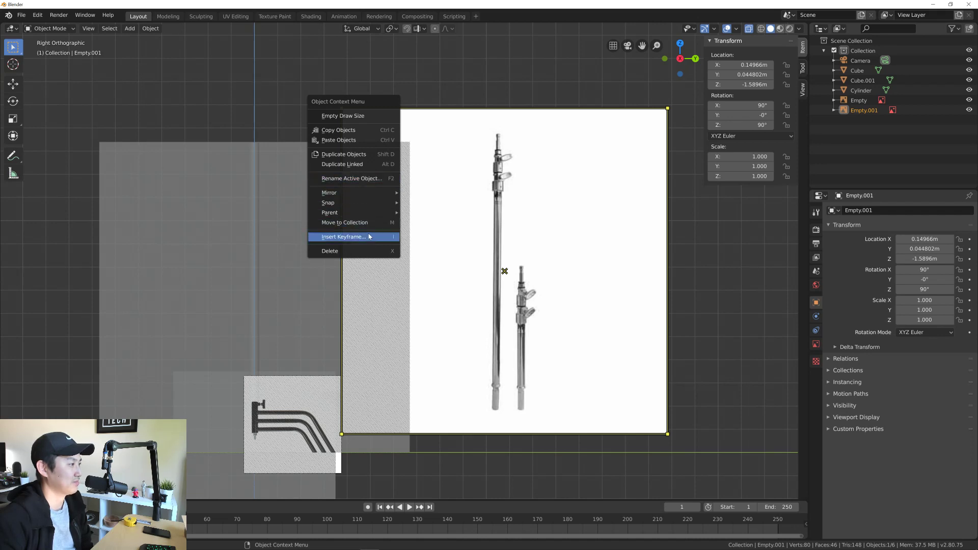
{"action": "left_click", "coordinate": [441, 86]}
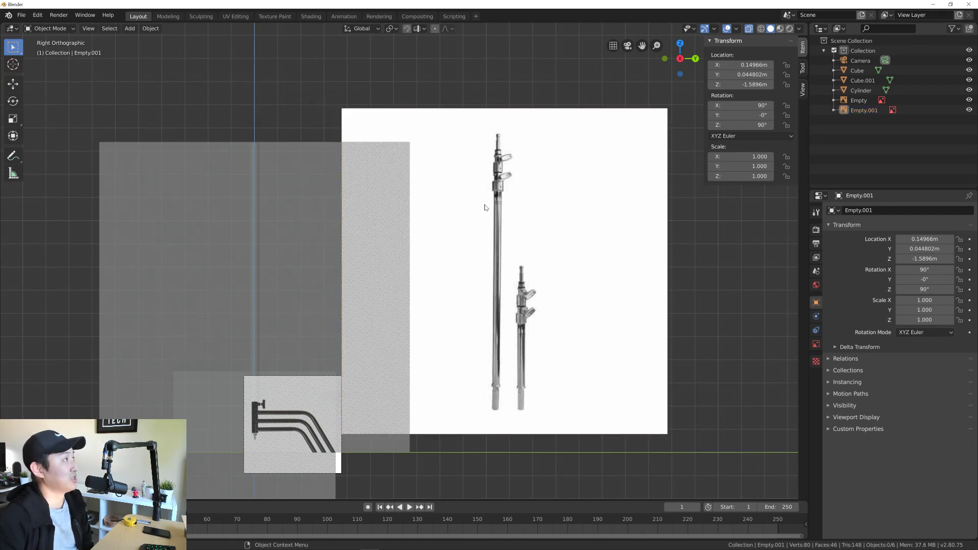
Step: Reselect the riser reference image and fine-tune its size from its upper corner
{"action": "left_click", "coordinate": [512, 241]}
{"action": "left_click", "coordinate": [505, 271]}
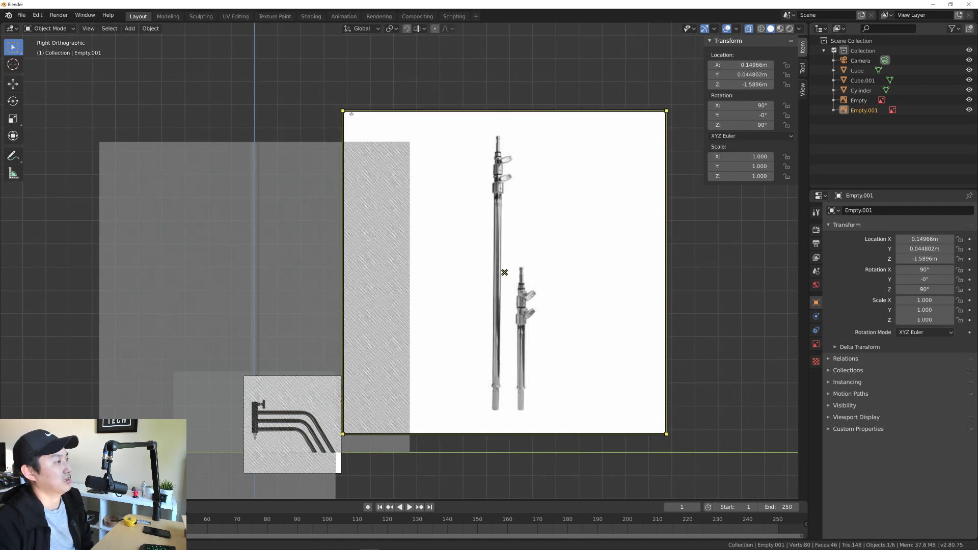
{"action": "left_click_drag", "start_coordinate": [355, 114], "coordinate": [354, 113]}
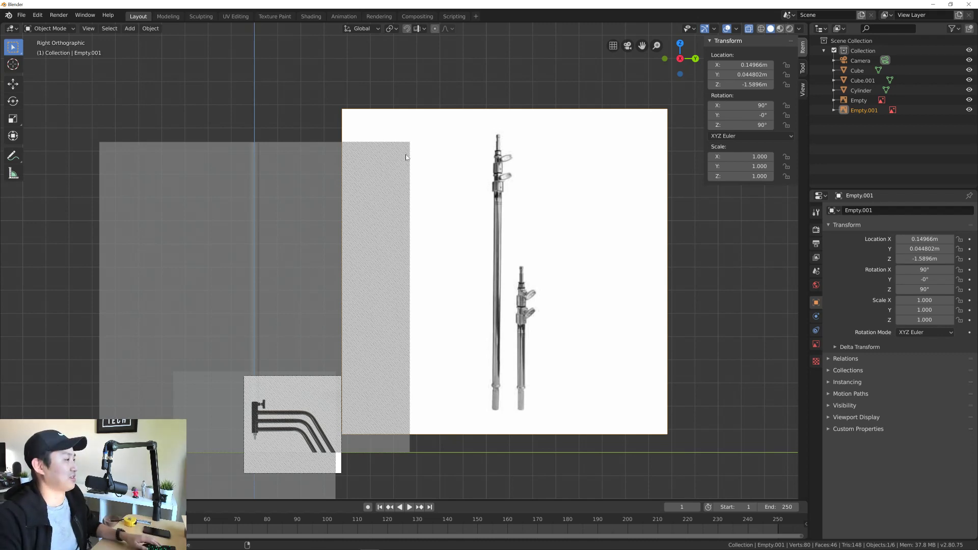
Step: Switch to Photos and examine the exploded parts drawings 755020_EXPLODED.jpg and 366165_EXPLODED.jpg
{"action": "key", "text": "alt+Tab"}
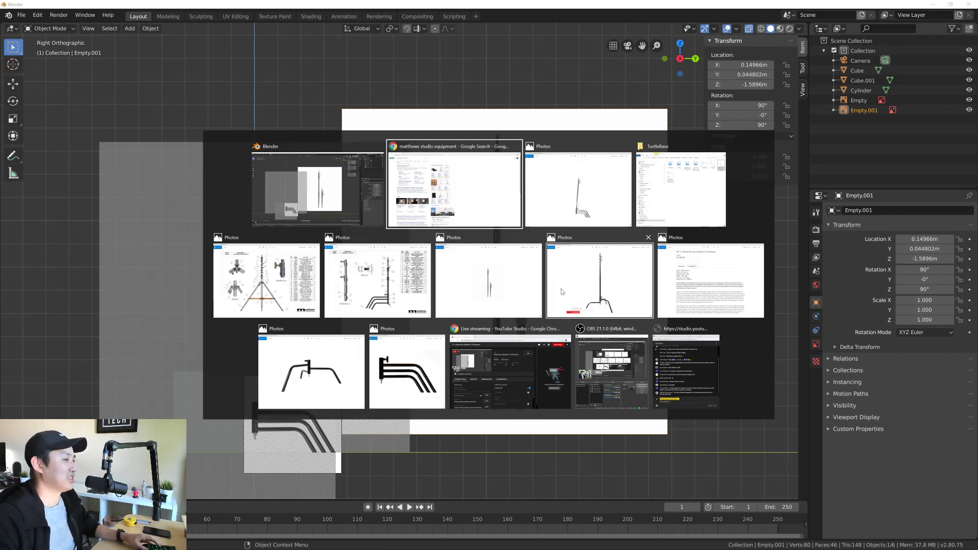
{"action": "left_click", "coordinate": [368, 282]}
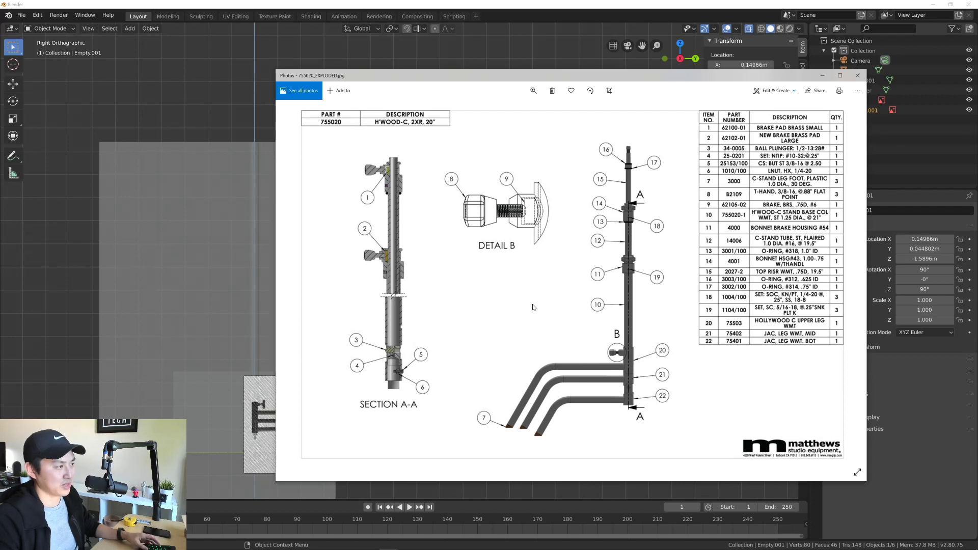
{"action": "key", "text": "alt+Tab"}
{"action": "left_click", "coordinate": [378, 293]}
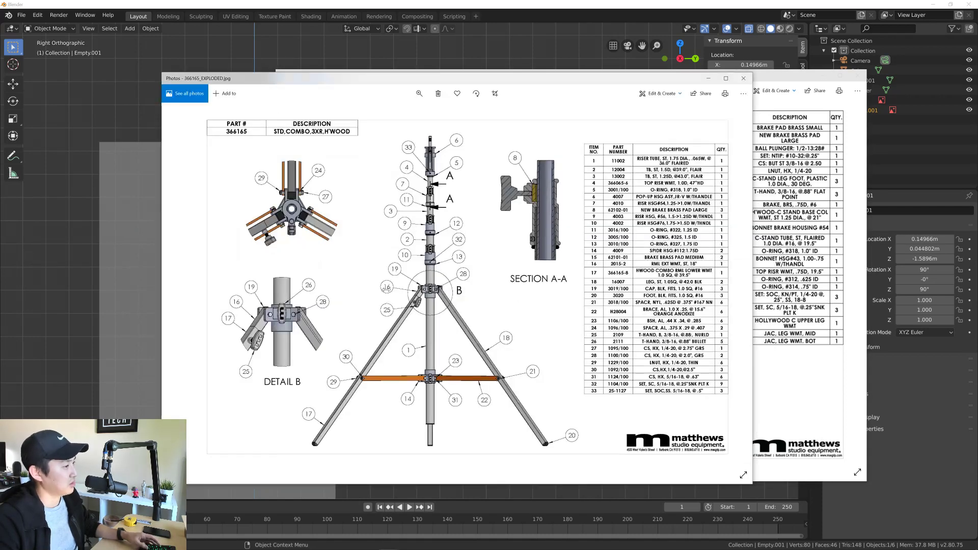
Step: Return to Blender and deselect the riser reference image
{"action": "left_click", "coordinate": [118, 117]}
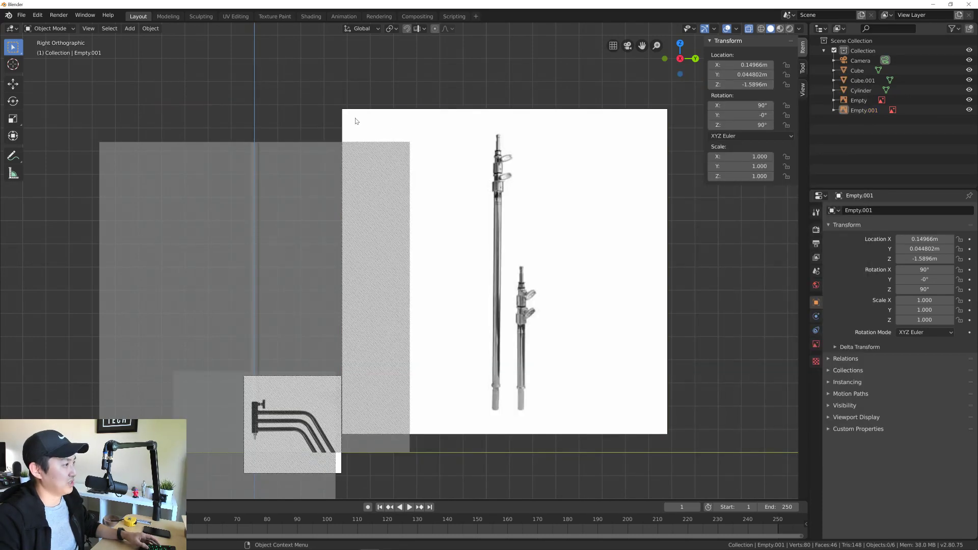
{"action": "key", "text": "alt+a"}
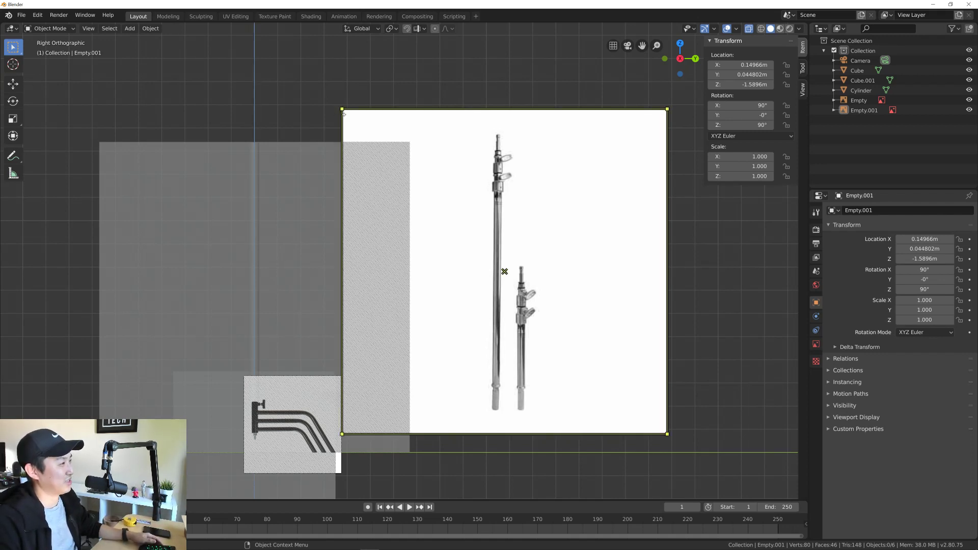
{"action": "right_click", "coordinate": [349, 116]}
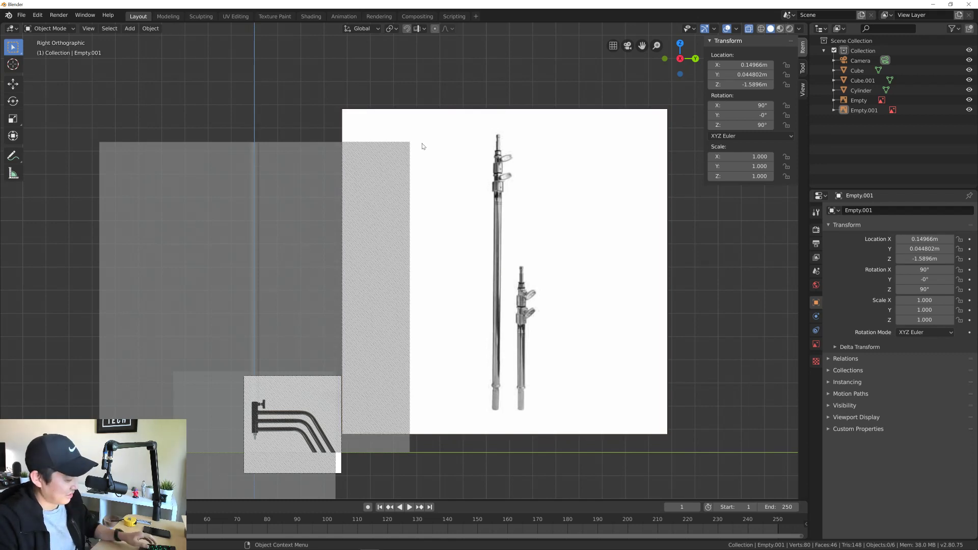
Step: Switch to Chrome and search Google in a new tab for "blender 2.8 image as plane opacity"
{"action": "key", "text": "alt+Tab"}
{"action": "left_click", "coordinate": [680, 192]}
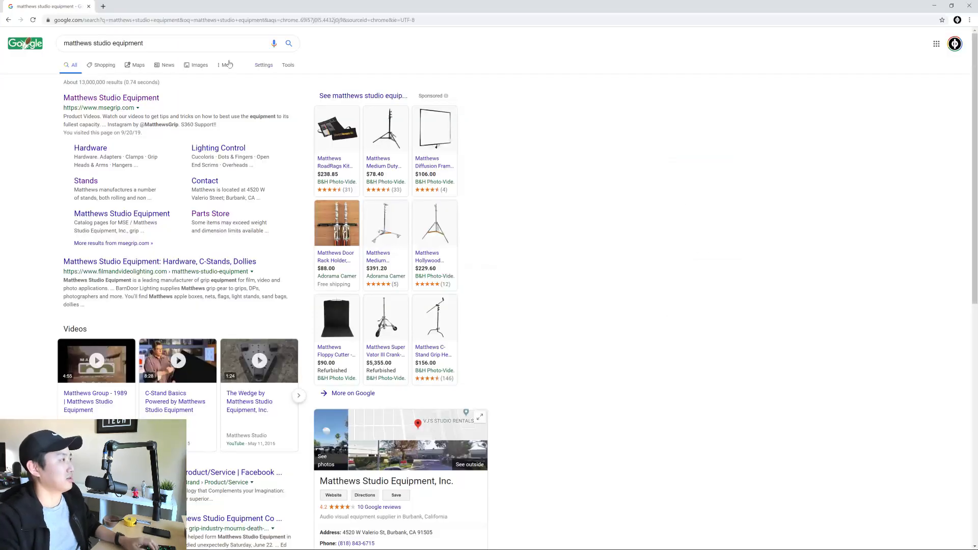
{"action": "left_click", "coordinate": [175, 21]}
{"action": "key", "text": "ctrl+t"}
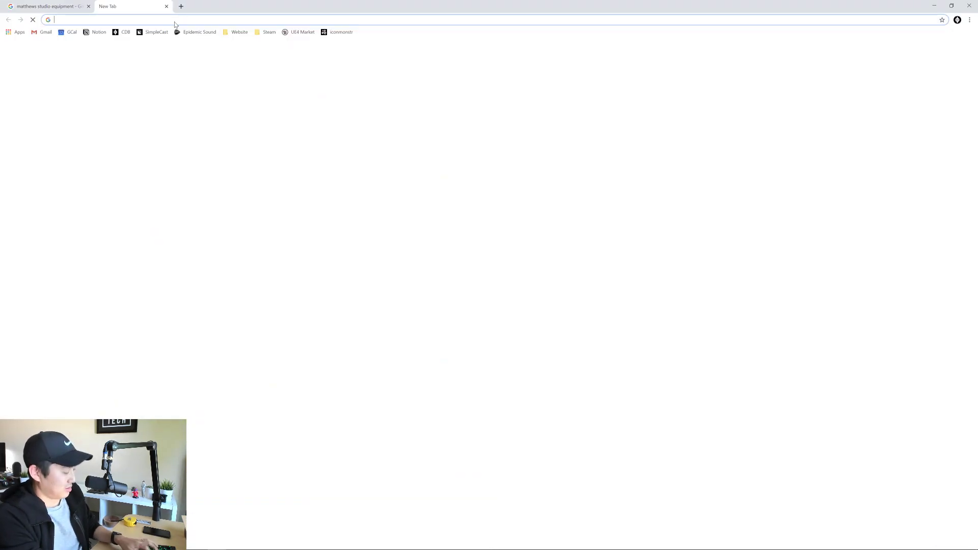
{"action": "type", "text": "blender 2.8 image"}
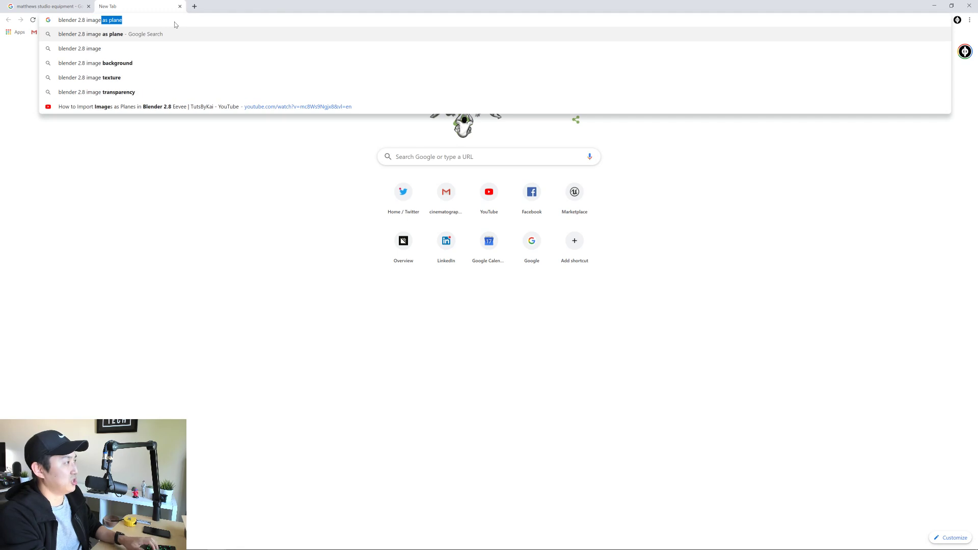
{"action": "type", "text": " as plane opacity"}
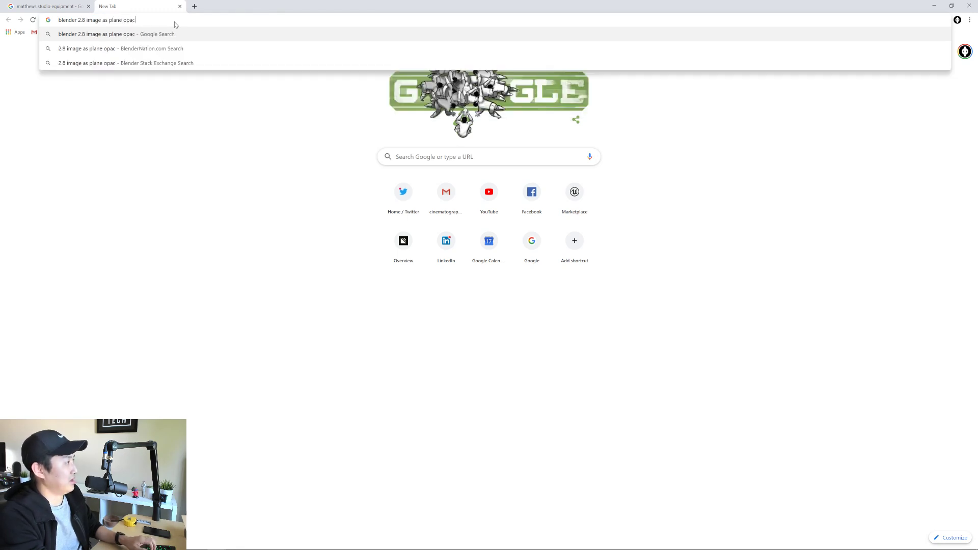
{"action": "key", "text": "Return"}
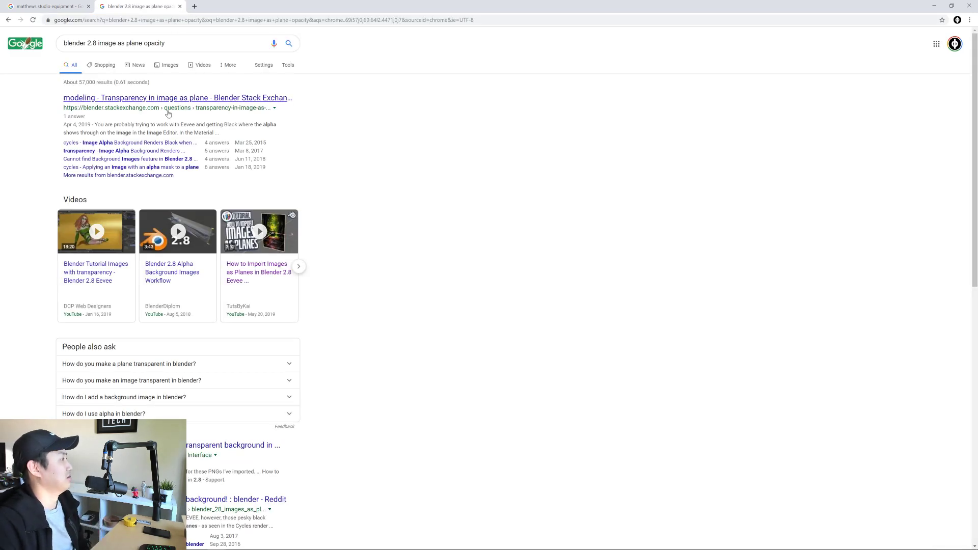
Step: Open the Blender Stack Exchange result "Transparency in image as plane" and read the question, comments and answer on transparency settings
{"action": "middle_click", "coordinate": [171, 98]}
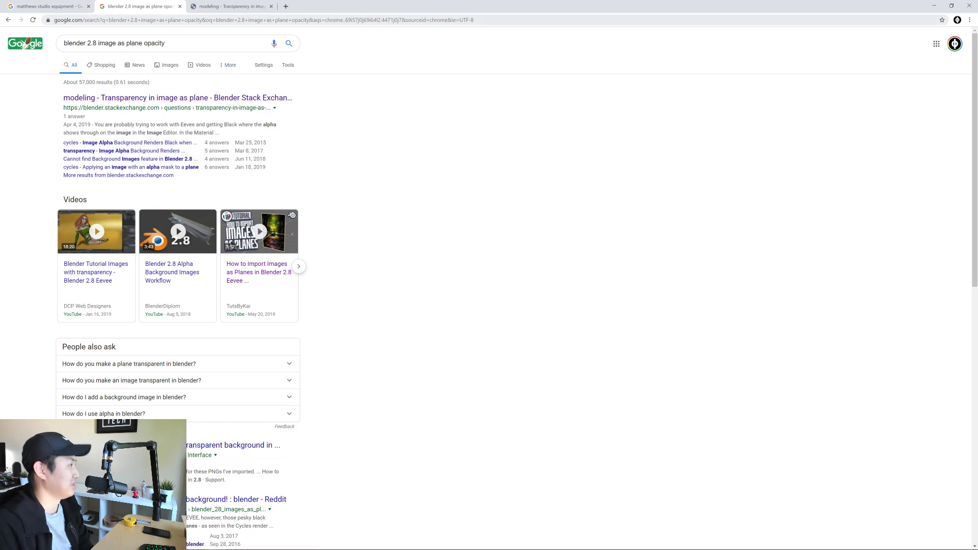
{"action": "left_click", "coordinate": [227, 6]}
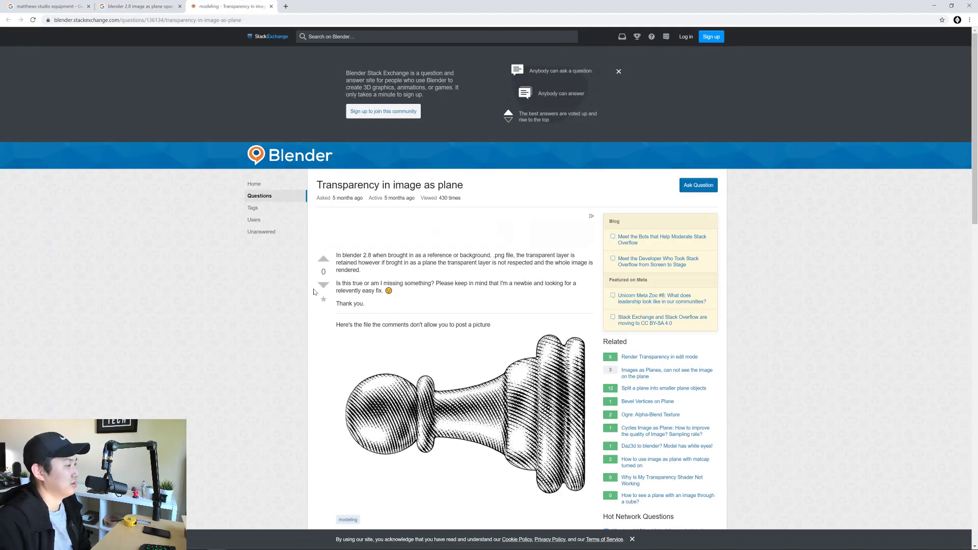
{"action": "scroll", "coordinate": [443, 292], "scroll_direction": "down", "scroll_amount": 8}
{"action": "scroll", "coordinate": [442, 292], "scroll_direction": "down", "scroll_amount": 2}
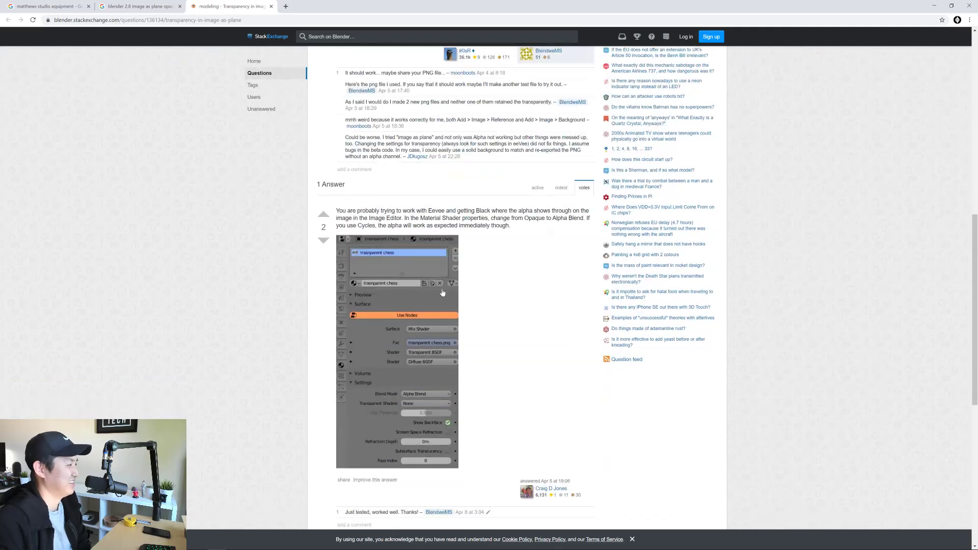
{"action": "scroll", "coordinate": [415, 323], "scroll_direction": "down", "scroll_amount": 3}
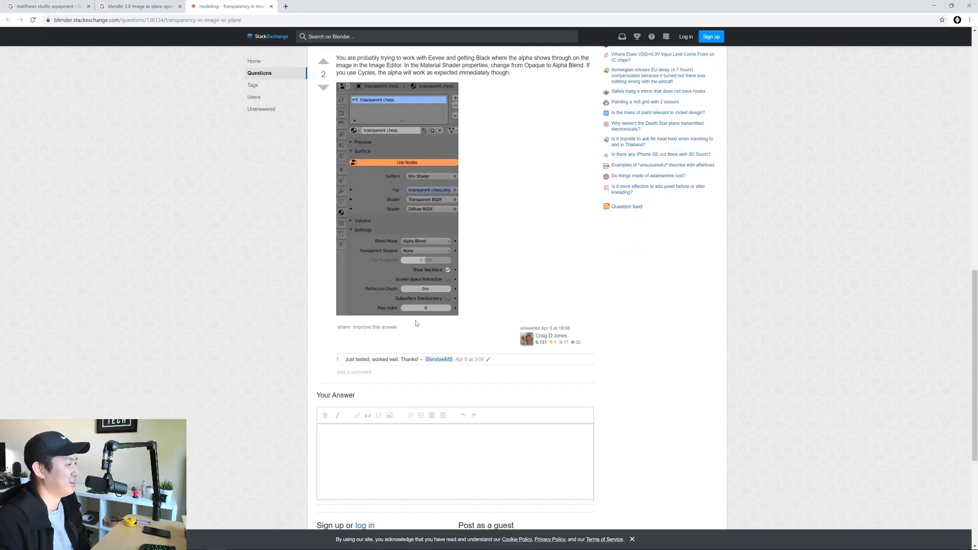
{"action": "scroll", "coordinate": [417, 324], "scroll_direction": "up", "scroll_amount": 4}
{"action": "scroll", "coordinate": [417, 324], "scroll_direction": "down", "scroll_amount": 1}
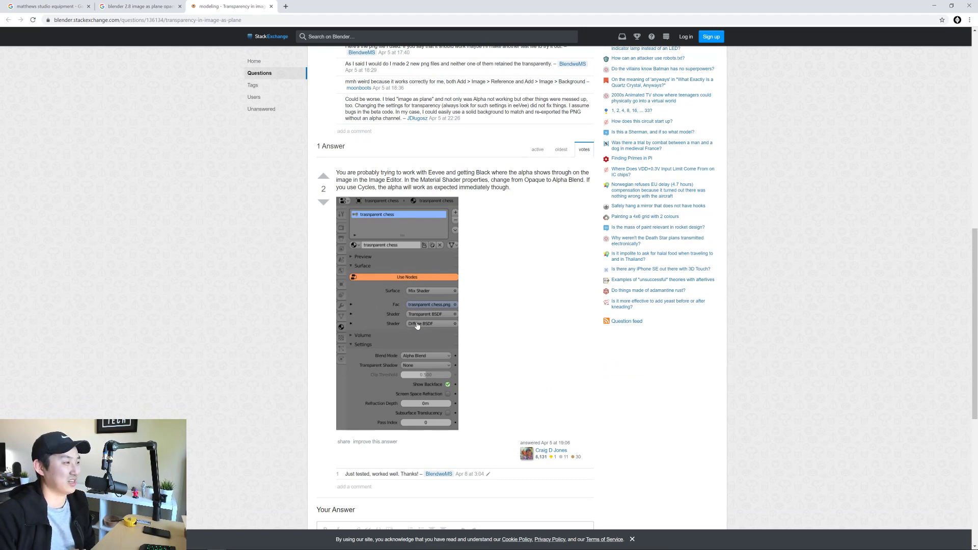
{"action": "scroll", "coordinate": [444, 321], "scroll_direction": "up", "scroll_amount": 3}
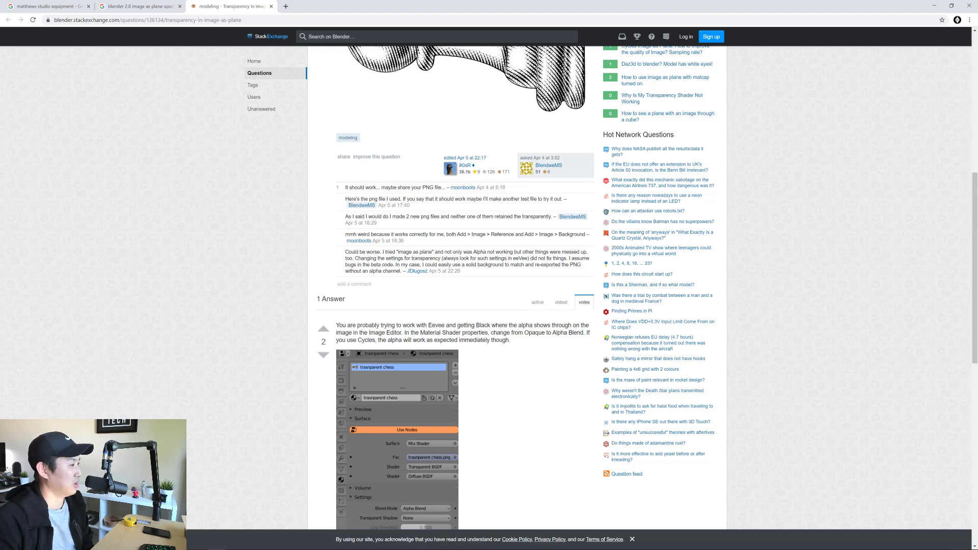
{"action": "scroll", "coordinate": [473, 269], "scroll_direction": "up", "scroll_amount": 1}
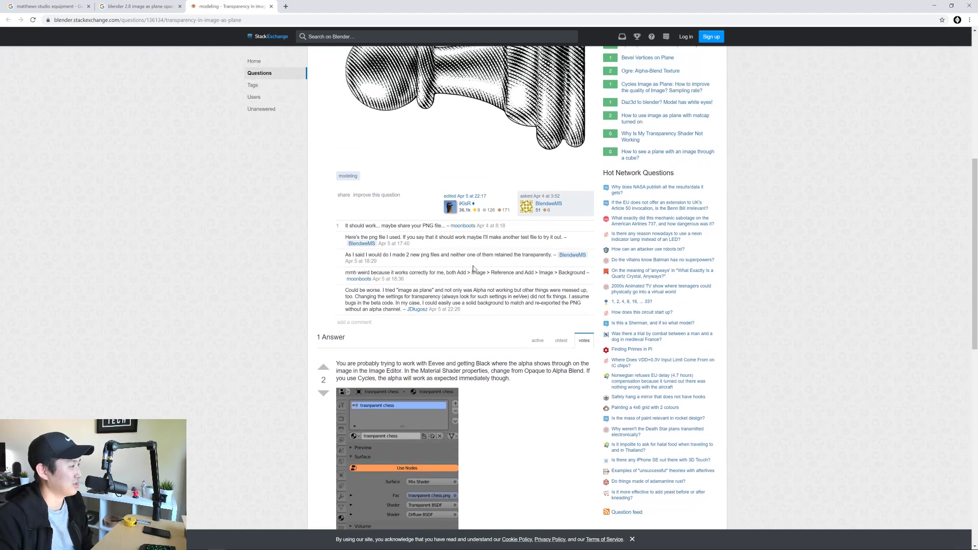
{"action": "scroll", "coordinate": [473, 268], "scroll_direction": "up", "scroll_amount": 5}
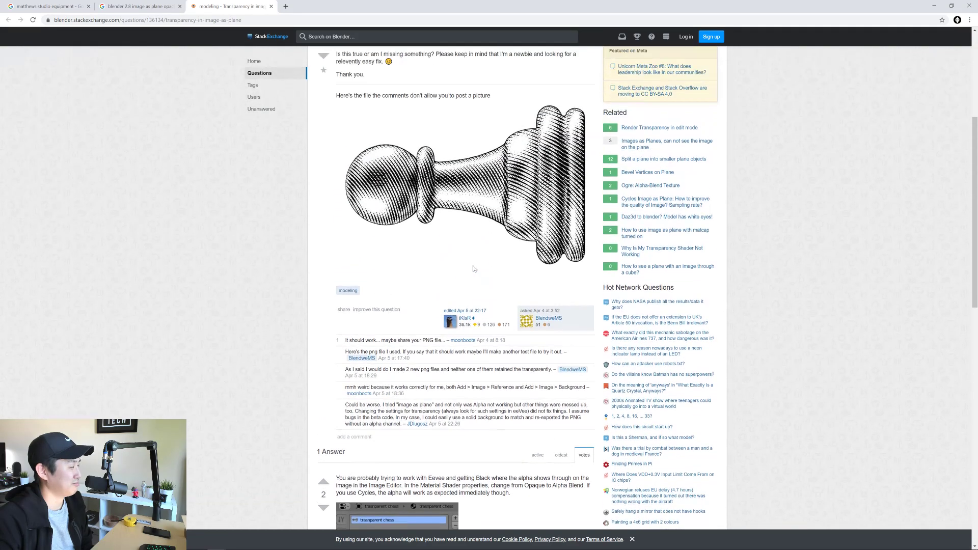
{"action": "scroll", "coordinate": [473, 268], "scroll_direction": "down", "scroll_amount": 7}
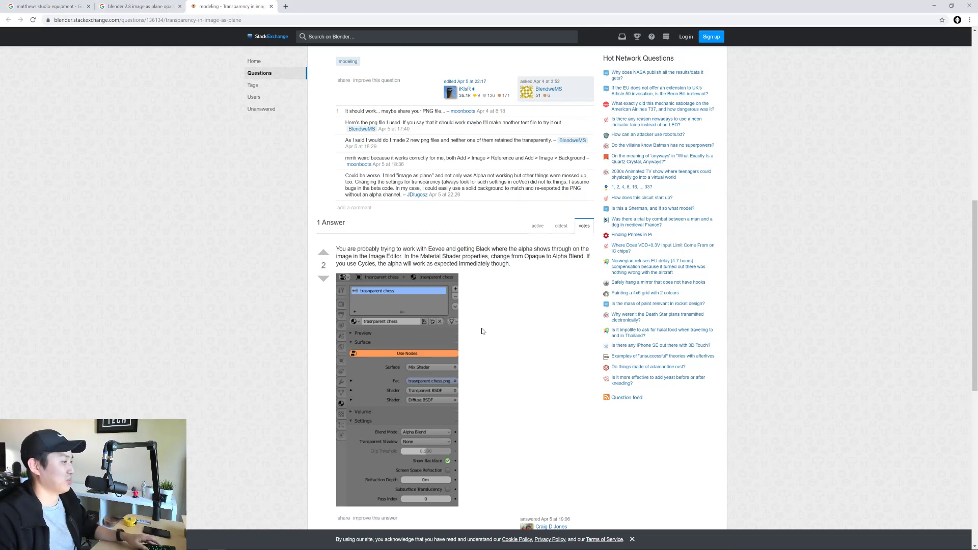
Step: Return to Blender and delete the riser reference image beside the leg reference
{"action": "key", "text": "alt+Tab"}
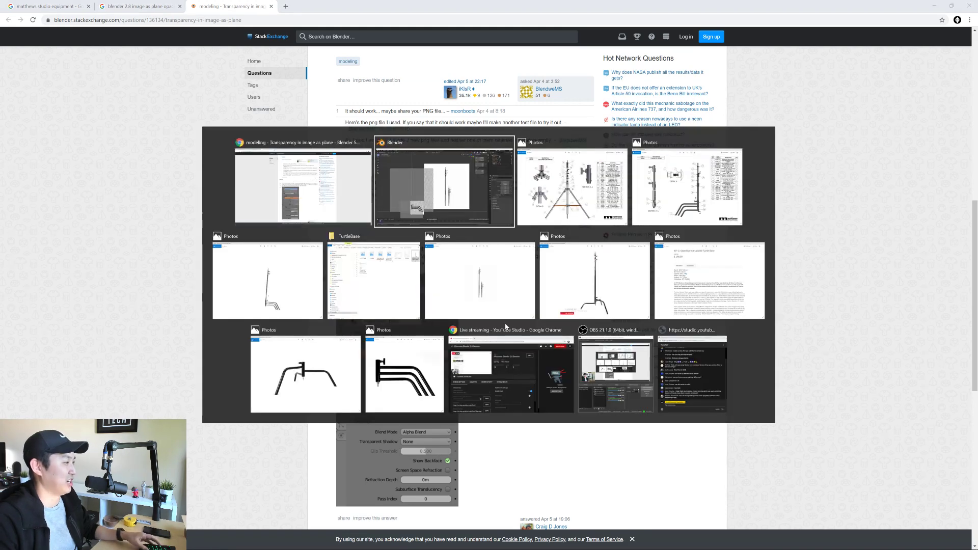
{"action": "middle_click_drag", "start_coordinate": [358, 310], "coordinate": [371, 308], "text": "shift"}
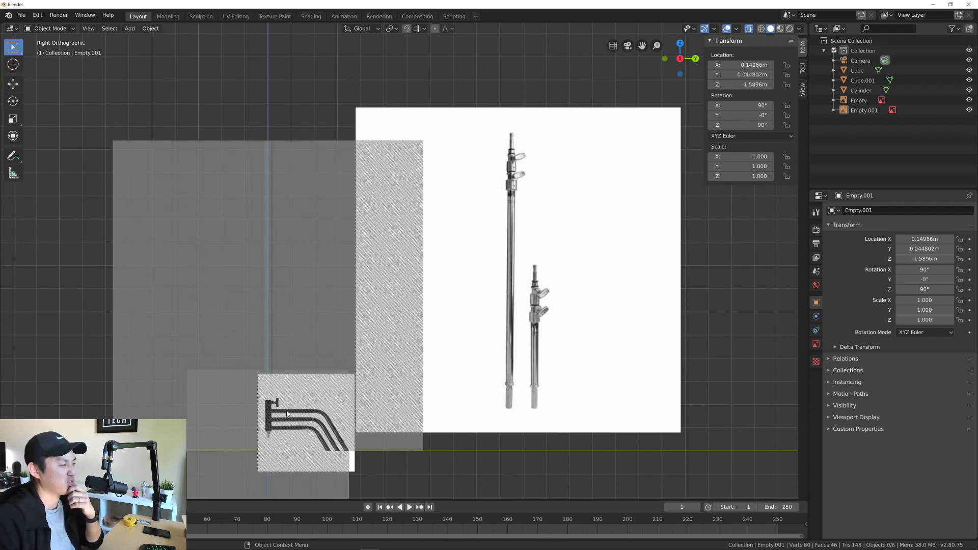
{"action": "scroll", "coordinate": [371, 355], "scroll_direction": "up", "scroll_amount": 5}
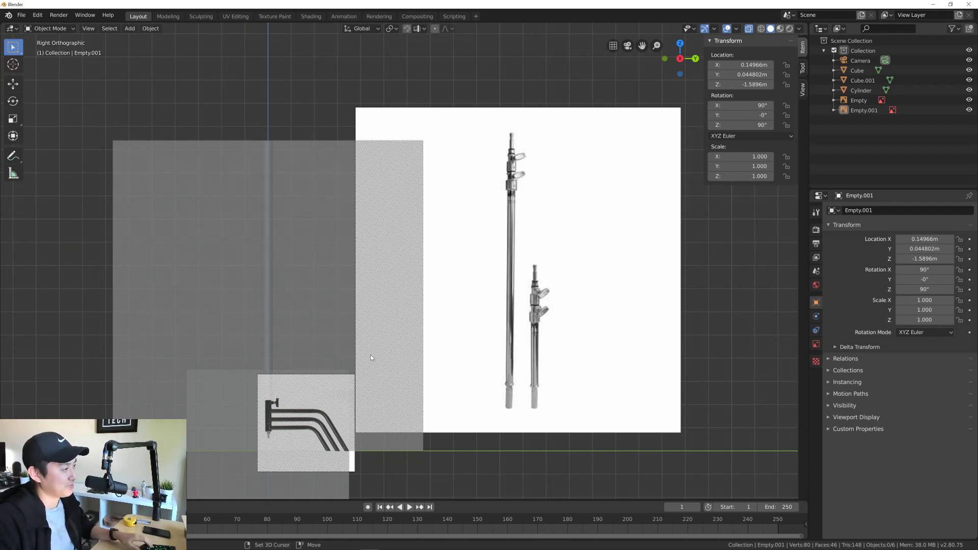
{"action": "scroll", "coordinate": [438, 333], "scroll_direction": "up", "scroll_amount": 3}
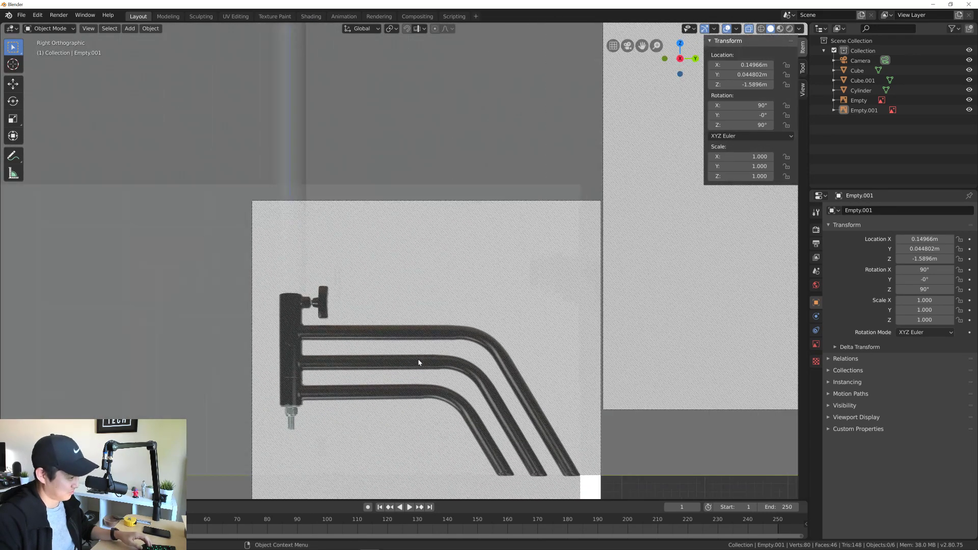
{"action": "scroll", "coordinate": [458, 363], "scroll_direction": "down", "scroll_amount": 2}
{"action": "scroll", "coordinate": [397, 359], "scroll_direction": "down", "scroll_amount": 3}
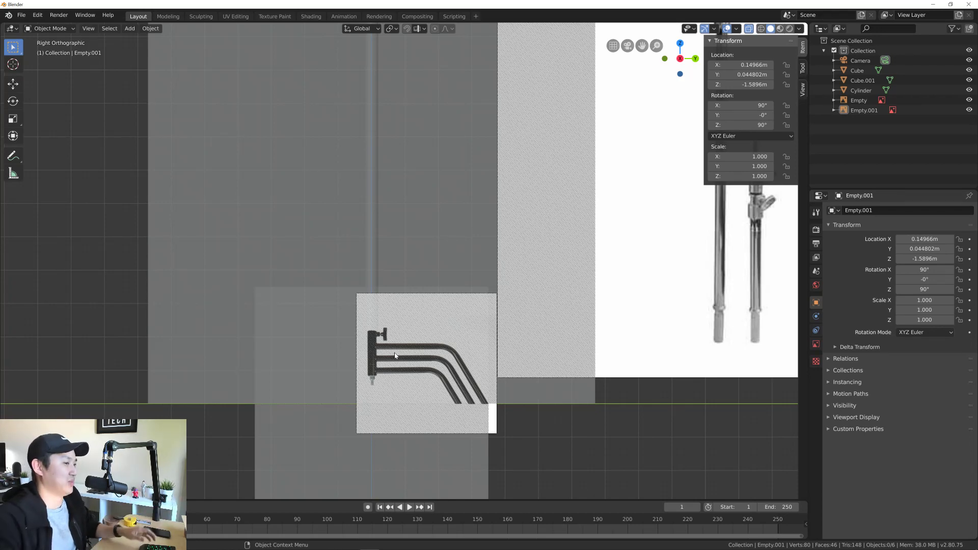
{"action": "scroll", "coordinate": [414, 328], "scroll_direction": "down", "scroll_amount": 3}
{"action": "middle_click_drag", "start_coordinate": [487, 289], "coordinate": [419, 347], "text": "shift"}
{"action": "scroll", "coordinate": [433, 339], "scroll_direction": "up", "scroll_amount": 1}
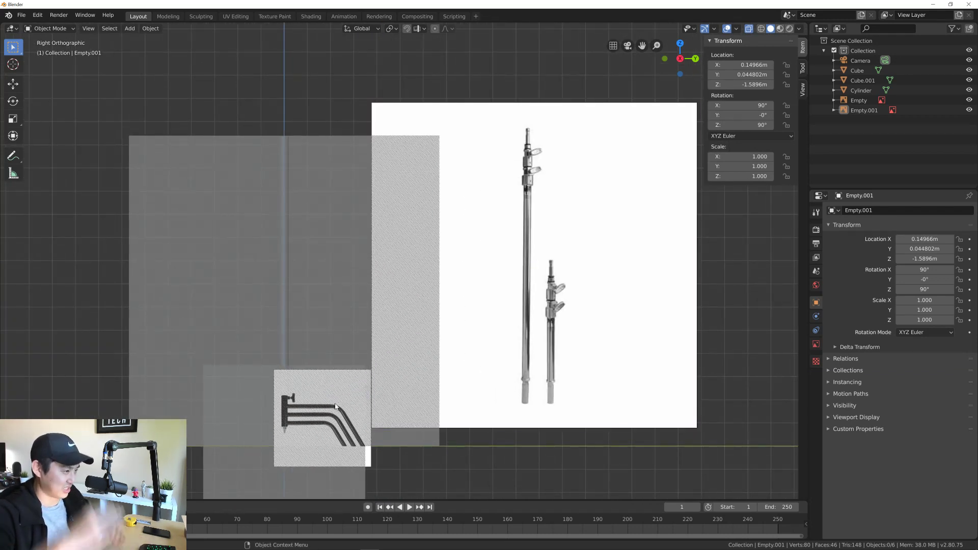
{"action": "left_click", "coordinate": [594, 306]}
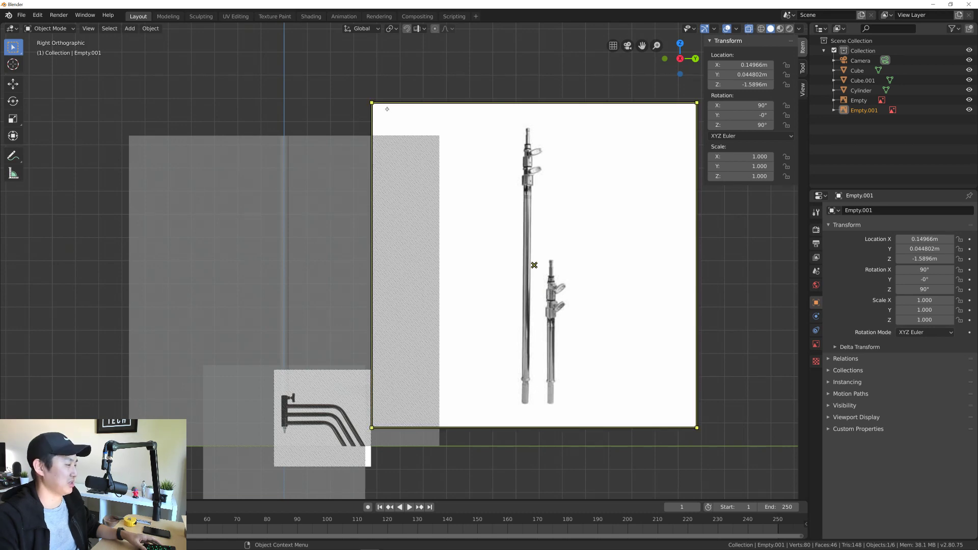
{"action": "key", "text": "Delete"}
Step: Switch to Chrome and show the image results for the "matthews studio equipment" search
{"action": "key", "text": "alt+Tab"}
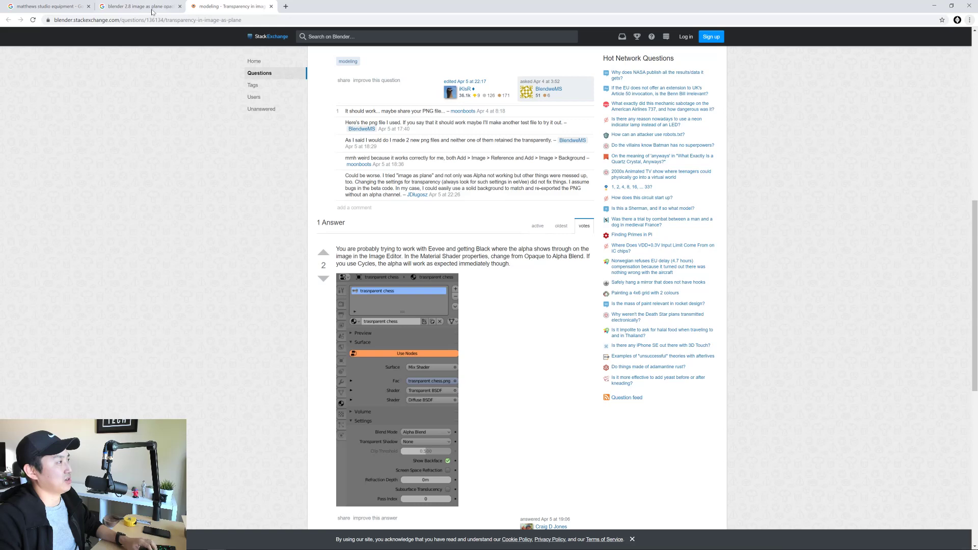
{"action": "left_click", "coordinate": [151, 9]}
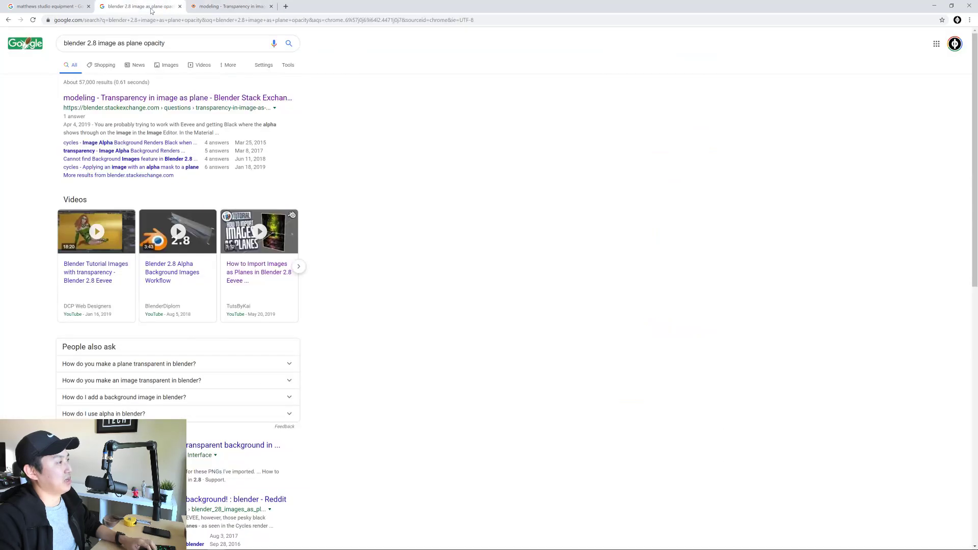
{"action": "left_click", "coordinate": [72, 10]}
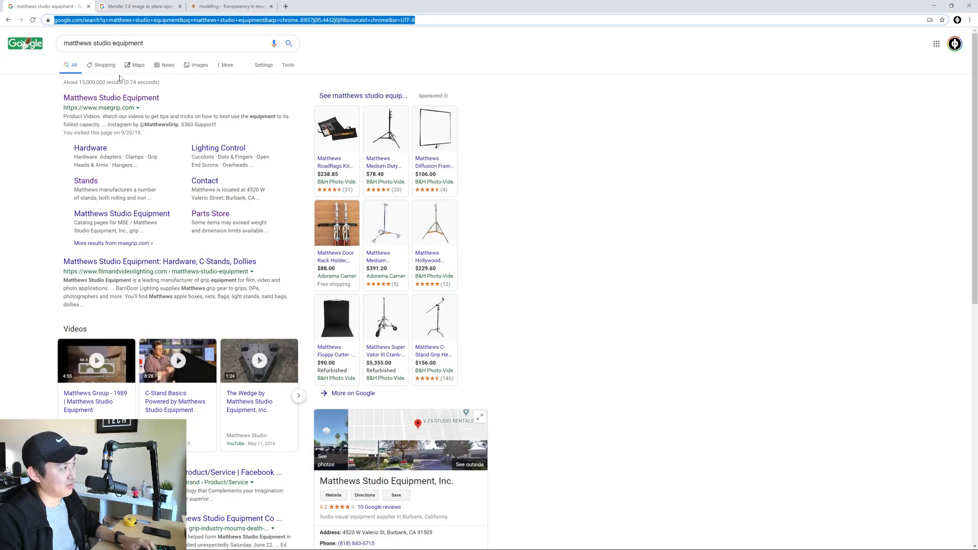
{"action": "left_click", "coordinate": [195, 66]}
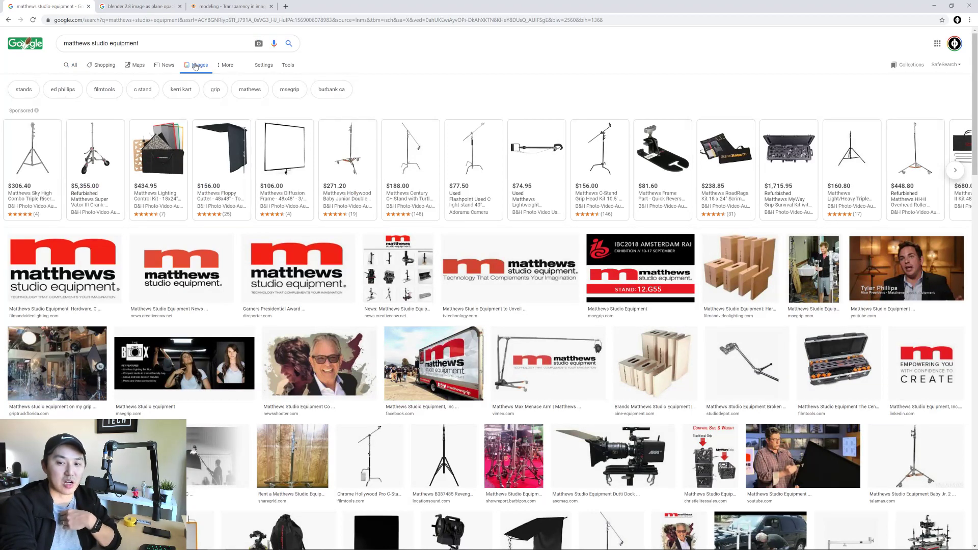
Step: Return to Blender and take a closer look at the leg reference image
{"action": "key", "text": "alt+Tab"}
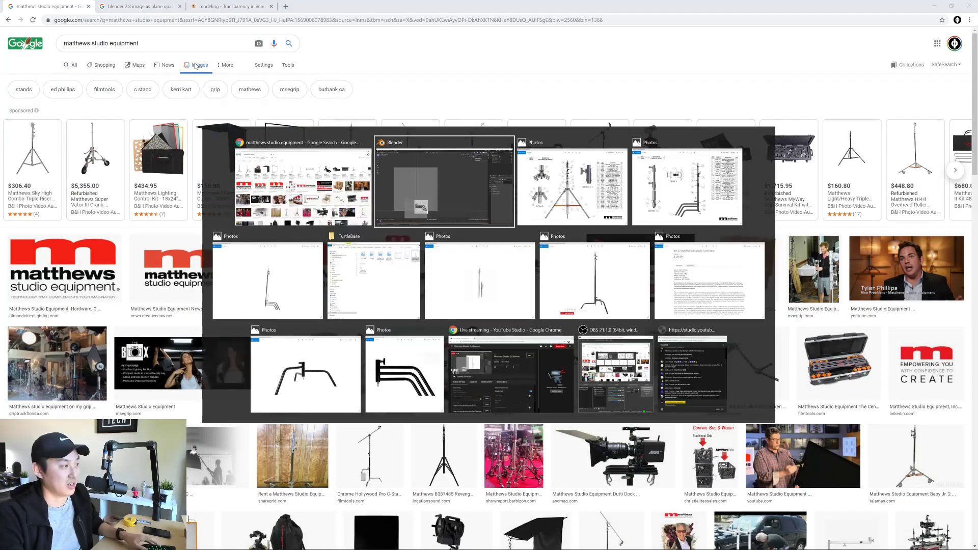
{"action": "scroll", "coordinate": [365, 377], "scroll_direction": "up", "scroll_amount": 6}
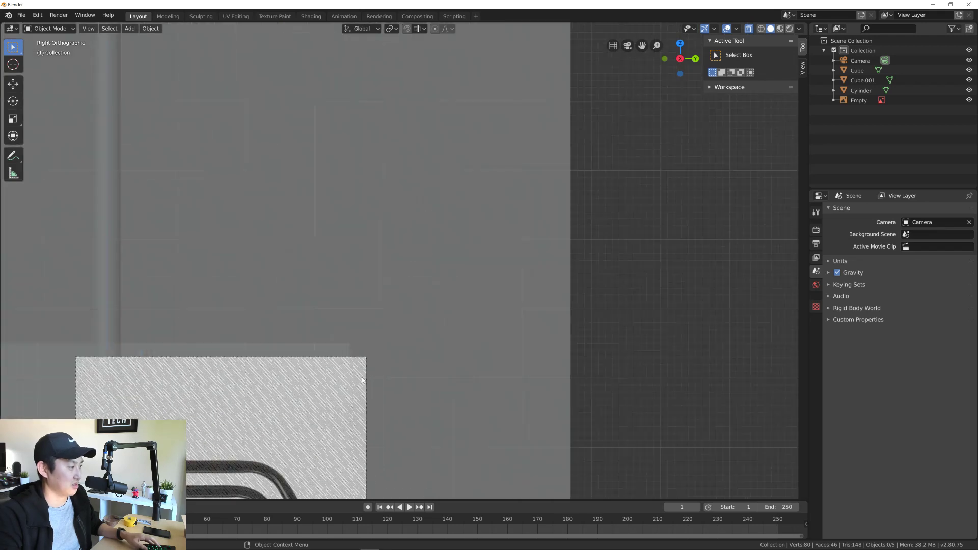
Step: Select the turtle-base reference image and open its image display settings, leaving the source as Single Image
{"action": "middle_click_drag", "start_coordinate": [356, 370], "coordinate": [464, 239], "text": "shift"}
{"action": "left_click", "coordinate": [473, 223]}
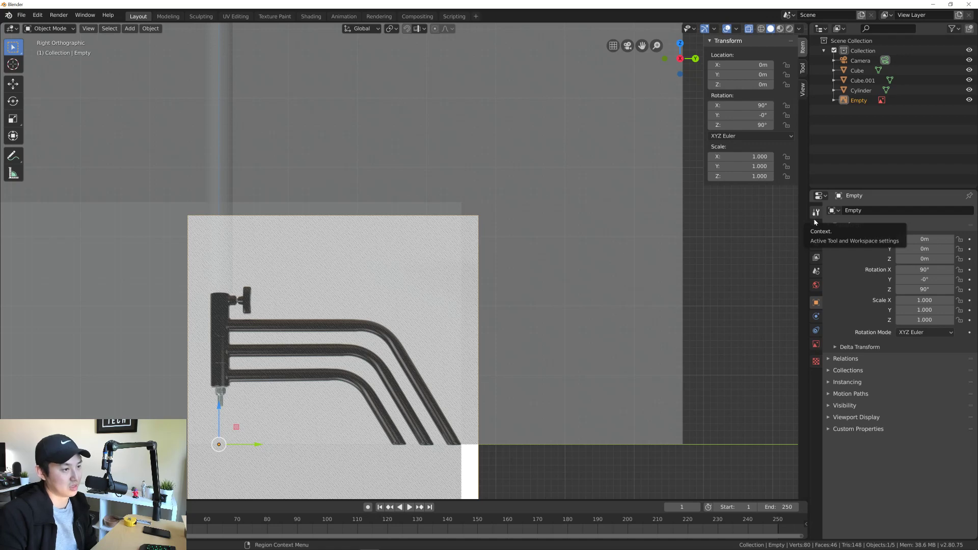
{"action": "left_click", "coordinate": [817, 345]}
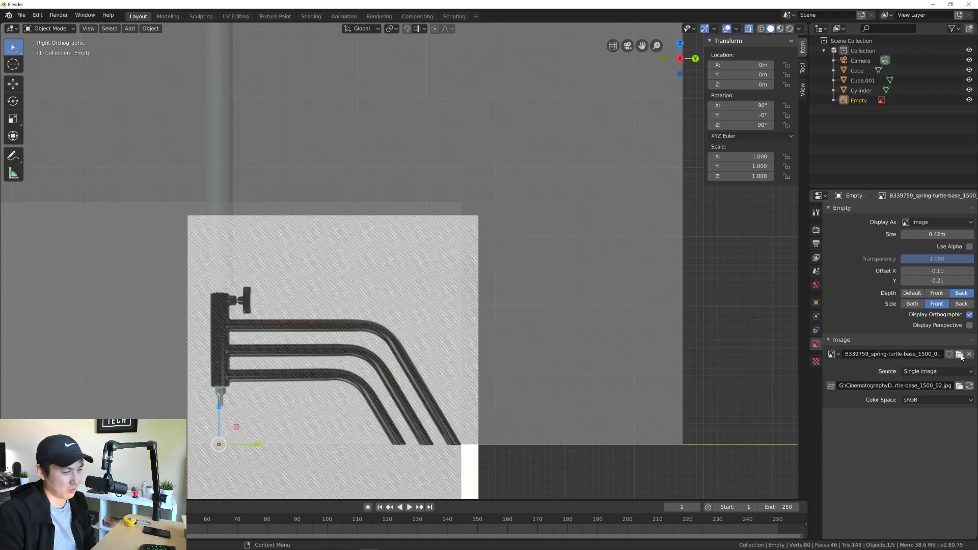
{"action": "left_click", "coordinate": [934, 372]}
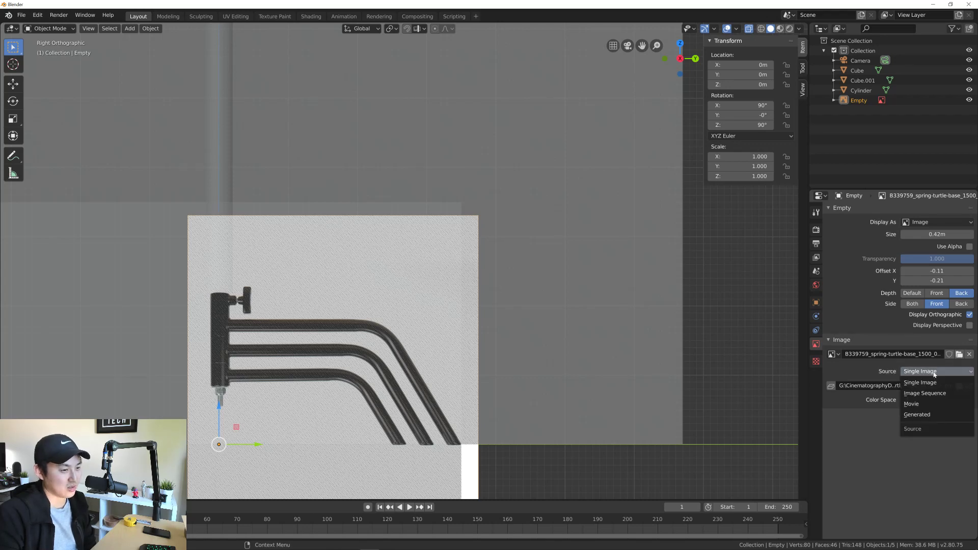
{"action": "left_click", "coordinate": [935, 374]}
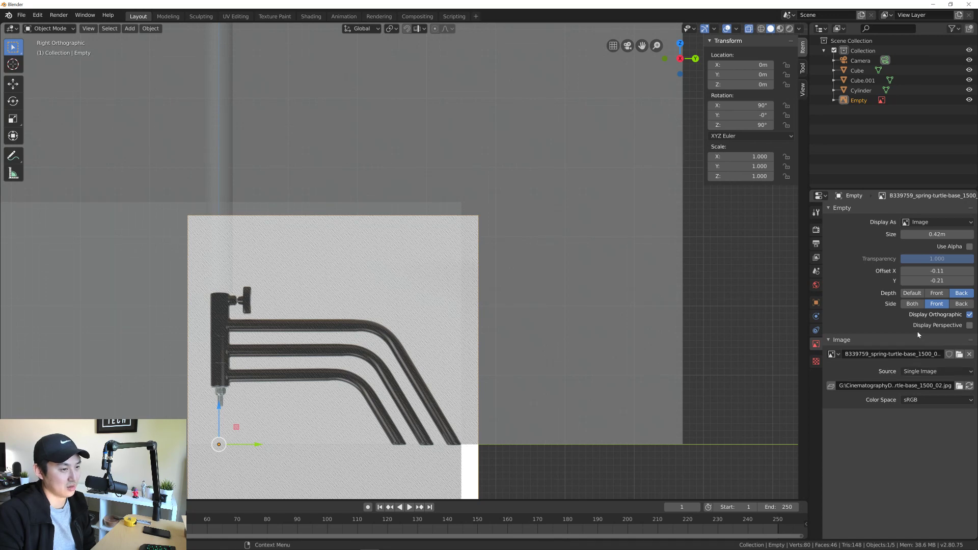
Step: Try Use Alpha on and off for the reference image and nudge its Y origin offset
{"action": "left_click", "coordinate": [969, 247]}
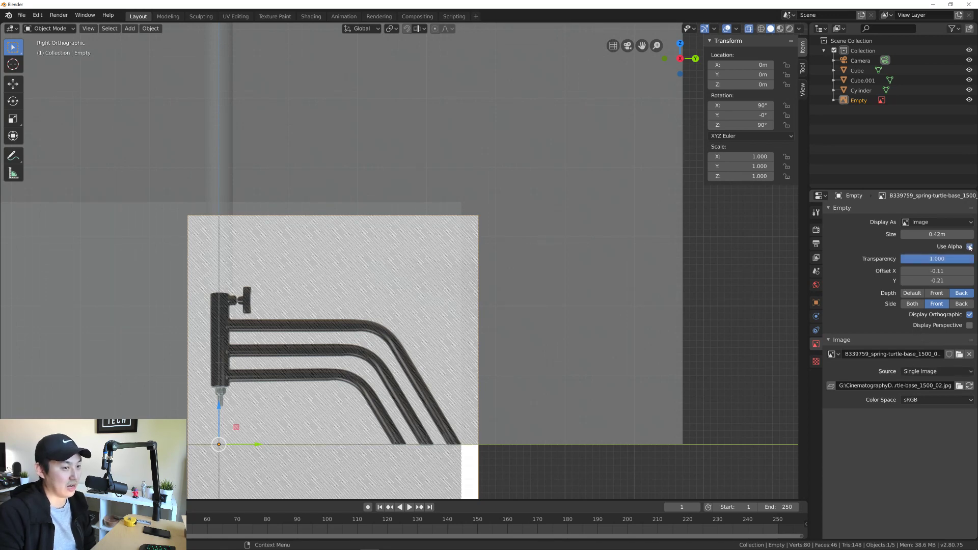
{"action": "left_click", "coordinate": [970, 247]}
{"action": "left_click", "coordinate": [969, 247]}
{"action": "left_click", "coordinate": [970, 248]}
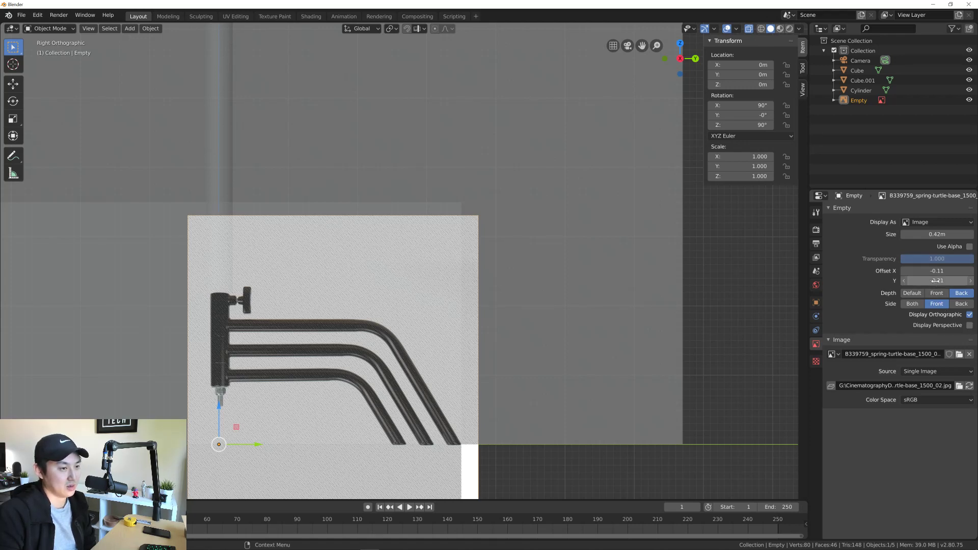
{"action": "mouse_move", "coordinate": [937, 280]}
{"action": "left_mouse_down"}
{"action": "mouse_move", "coordinate": [947, 281]}
{"action": "mouse_move", "coordinate": [937, 281]}
{"action": "left_mouse_up"}
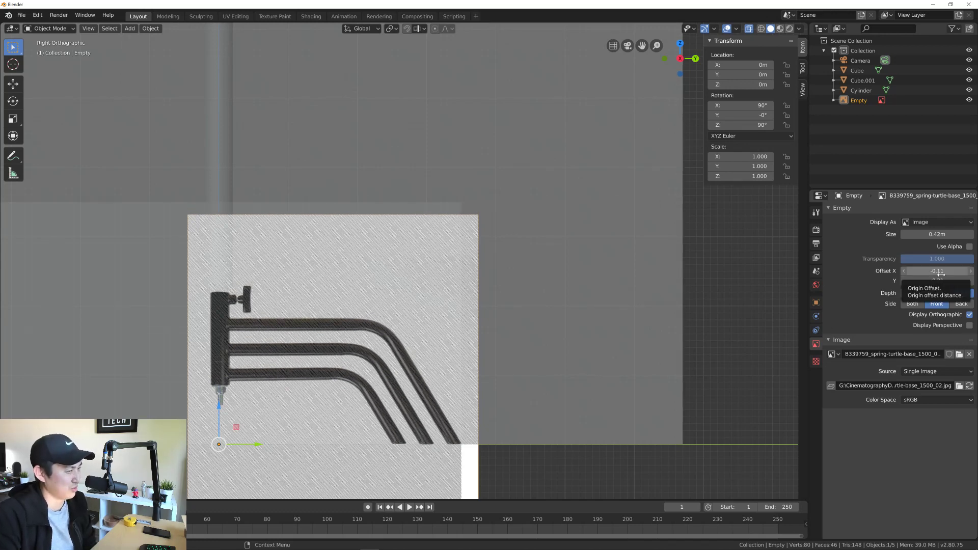
Step: Examine the reference image's object, visibility, viewport display and transform settings, plus the world, scene and view layer settings, for a transparency option
{"action": "left_click", "coordinate": [816, 332]}
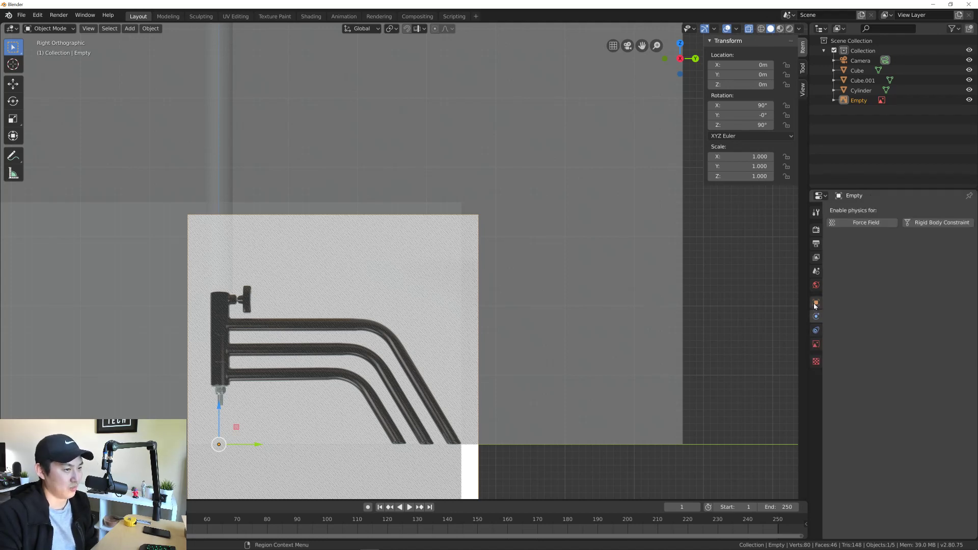
{"action": "left_click", "coordinate": [816, 301]}
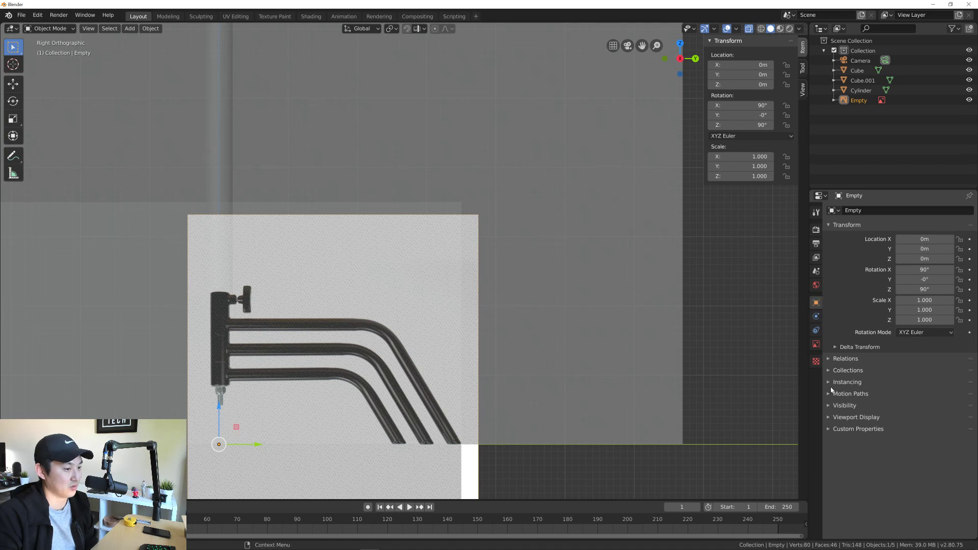
{"action": "left_click", "coordinate": [830, 405]}
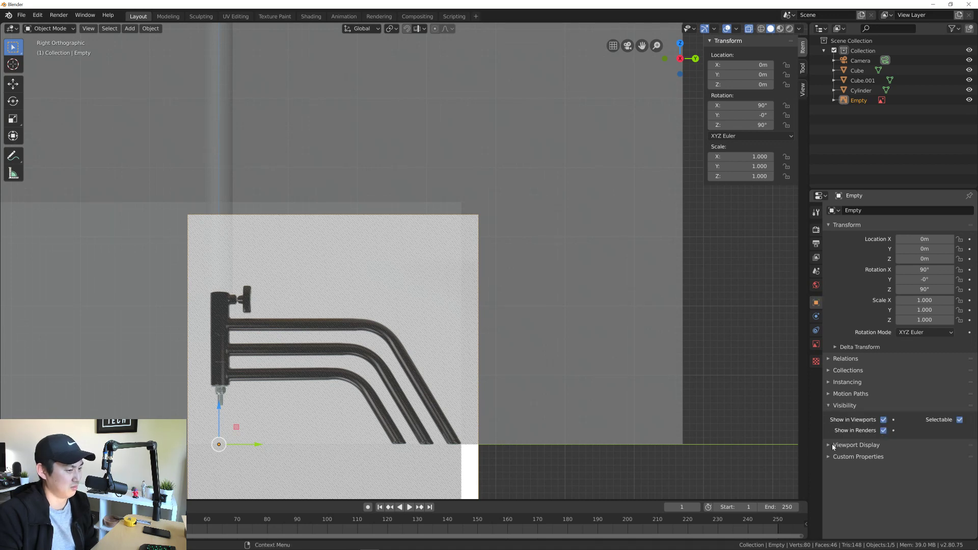
{"action": "left_click", "coordinate": [833, 446]}
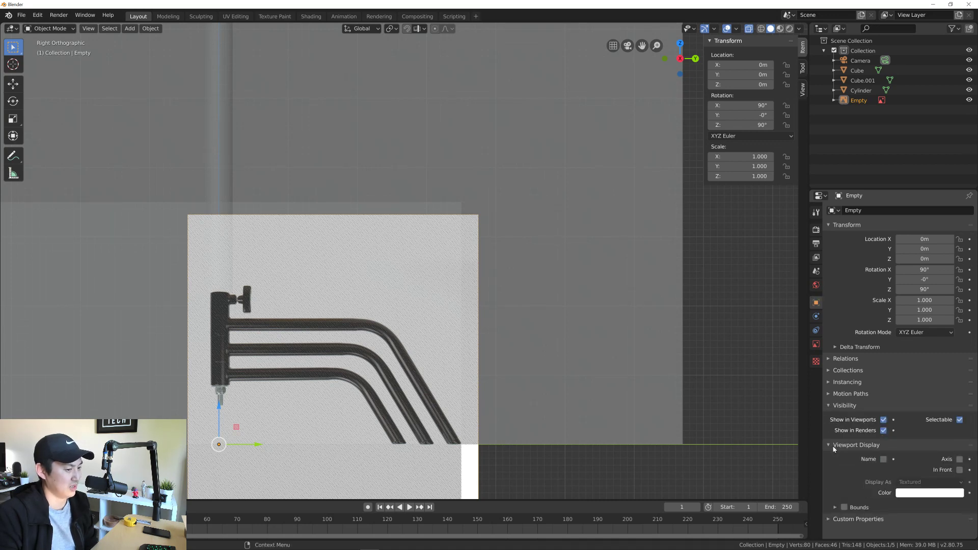
{"action": "left_click", "coordinate": [827, 520]}
{"action": "left_click", "coordinate": [828, 377]}
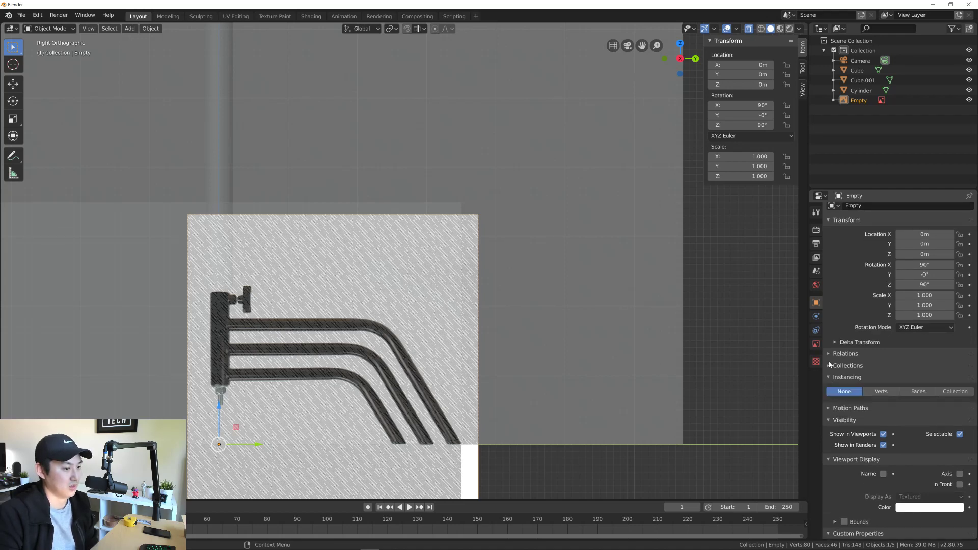
{"action": "left_click", "coordinate": [829, 366]}
{"action": "left_click", "coordinate": [830, 354]}
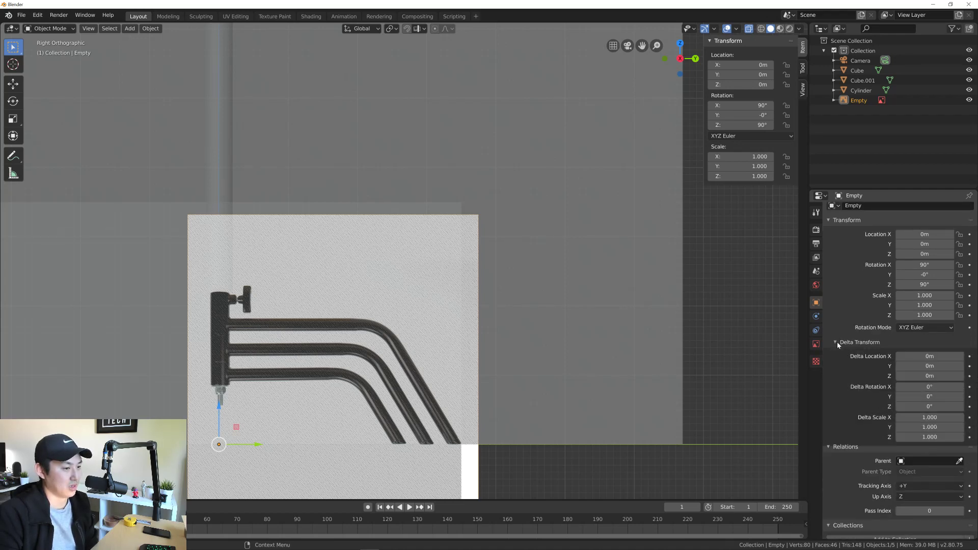
{"action": "left_click", "coordinate": [816, 286]}
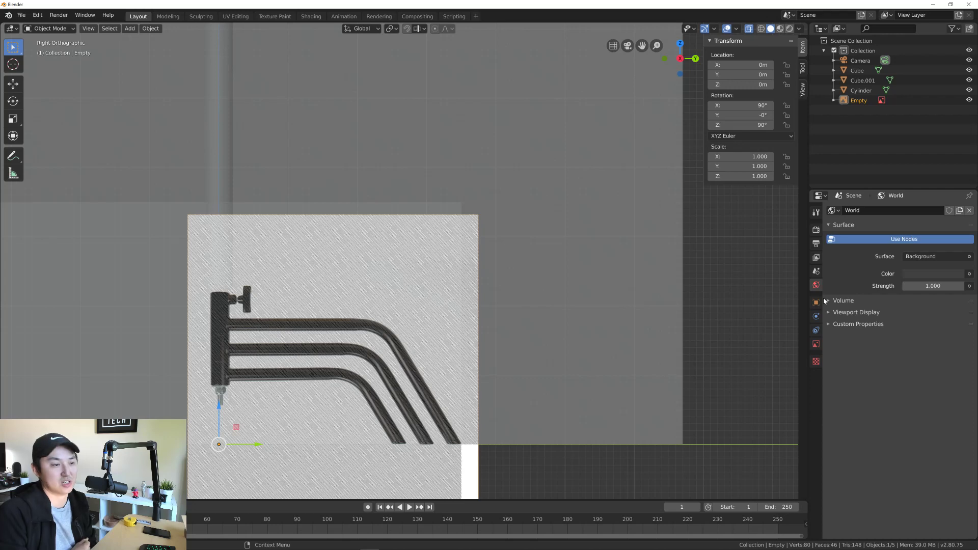
{"action": "left_click", "coordinate": [817, 272]}
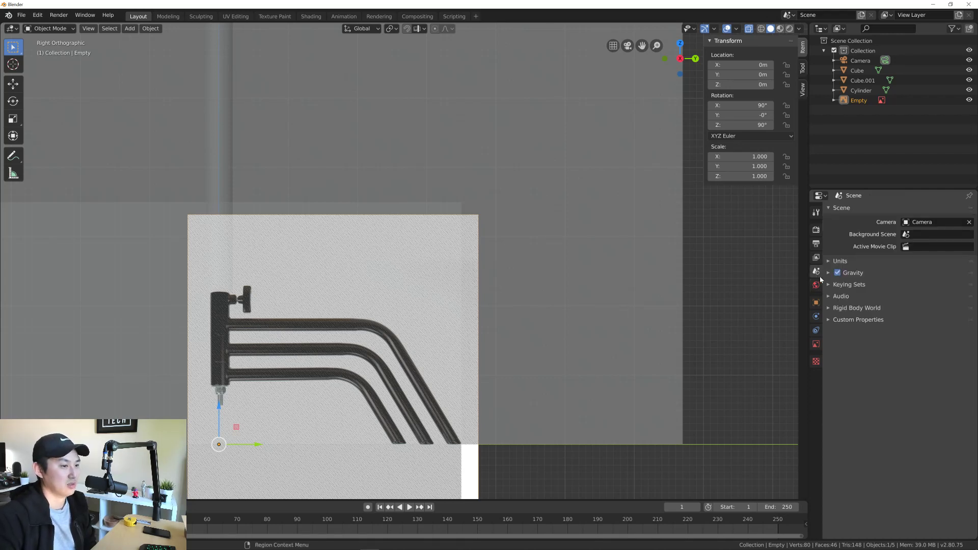
{"action": "left_click", "coordinate": [817, 257]}
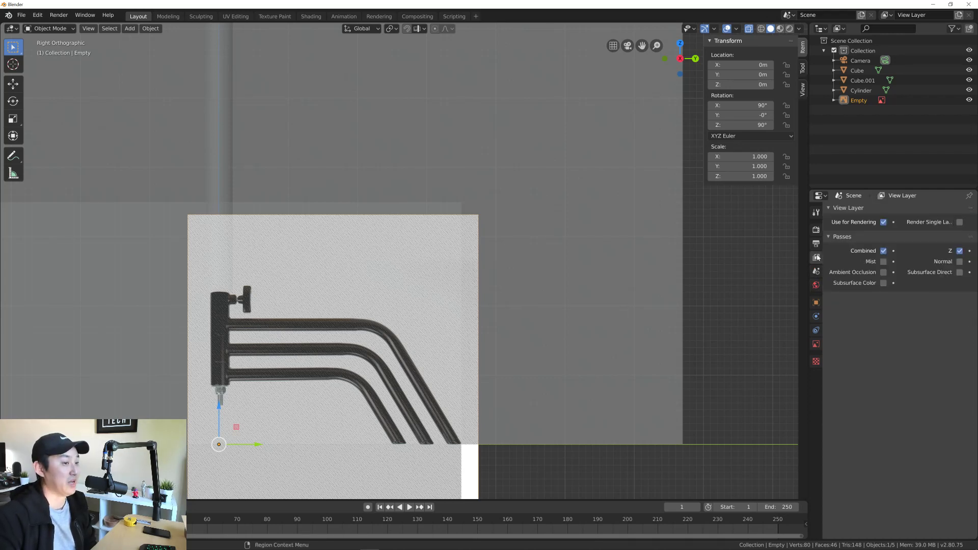
{"action": "left_click", "coordinate": [817, 362]}
{"action": "left_click", "coordinate": [817, 346]}
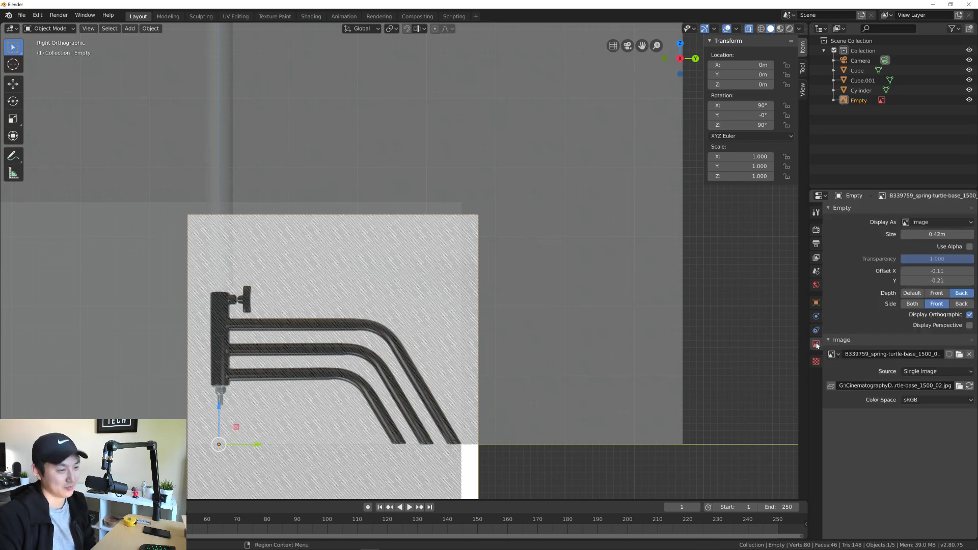
Step: Try transparency values such as 0.401 and 0.627 on the reference image with Use Alpha off
{"action": "mouse_move", "coordinate": [940, 260]}
{"action": "left_mouse_down"}
{"action": "mouse_move", "coordinate": [876, 260]}
{"action": "mouse_move", "coordinate": [930, 259]}
{"action": "left_mouse_up"}
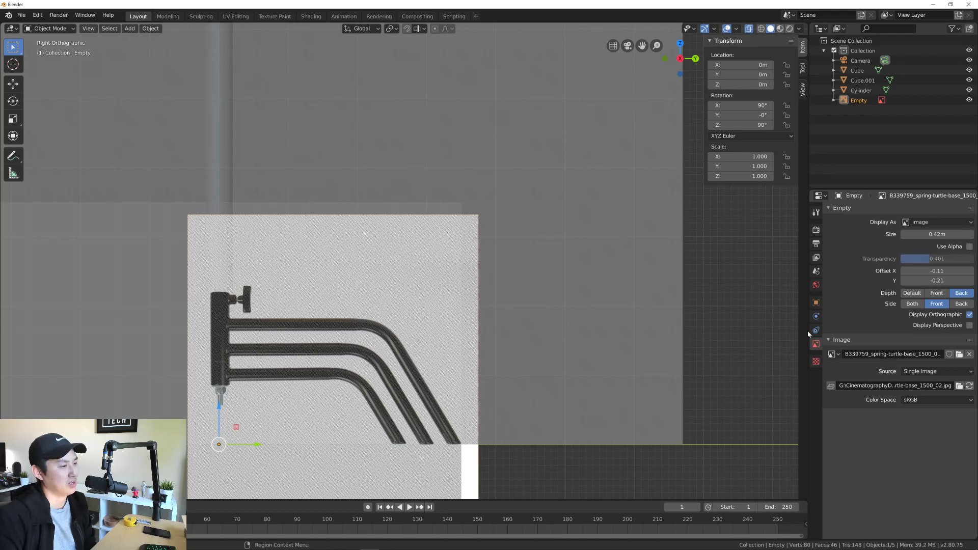
{"action": "left_click", "coordinate": [515, 457]}
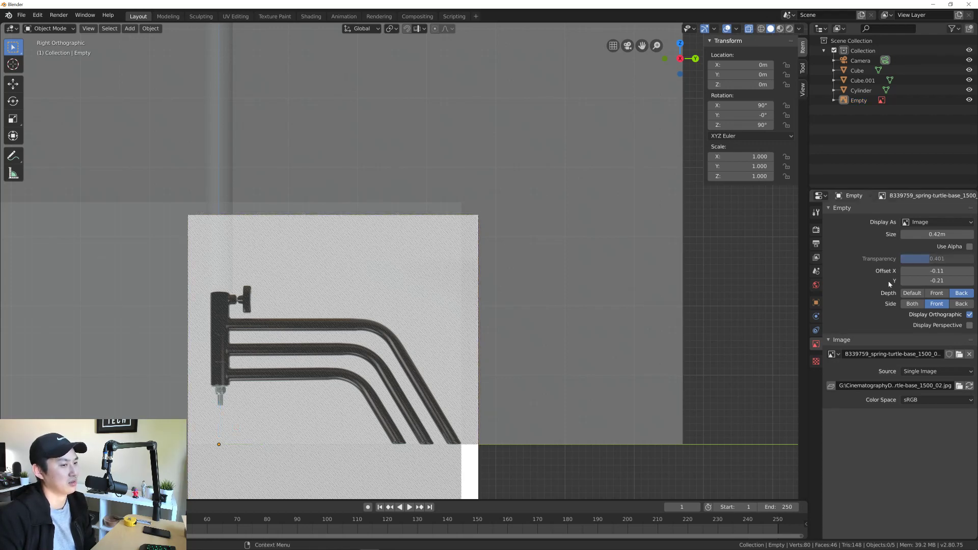
{"action": "mouse_move", "coordinate": [925, 260]}
{"action": "left_mouse_down"}
{"action": "mouse_move", "coordinate": [901, 259]}
{"action": "mouse_move", "coordinate": [949, 260]}
{"action": "mouse_move", "coordinate": [957, 235]}
{"action": "mouse_move", "coordinate": [941, 235]}
{"action": "mouse_move", "coordinate": [922, 260]}
{"action": "mouse_move", "coordinate": [936, 261]}
{"action": "left_mouse_up"}
{"action": "key", "text": "ctrl+z"}
Step: Switch the viewport to wireframe shading and back to solid shading
{"action": "left_click", "coordinate": [761, 29]}
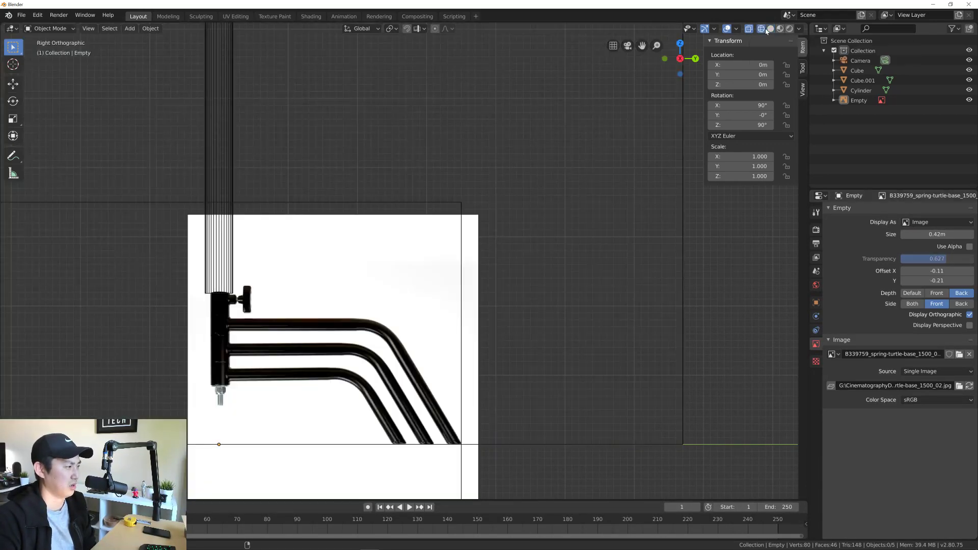
{"action": "left_click", "coordinate": [771, 28]}
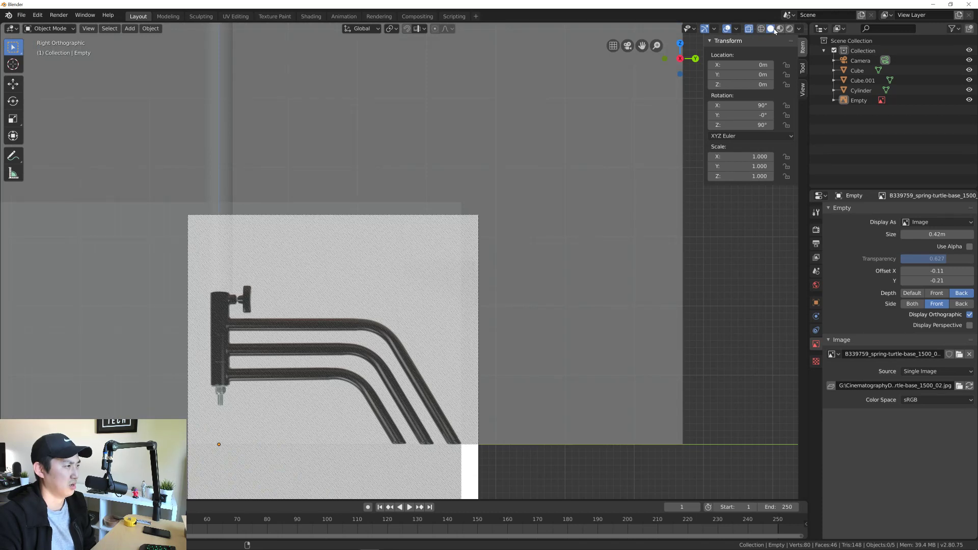
{"action": "scroll", "coordinate": [547, 173], "scroll_direction": "down", "scroll_amount": 5}
{"action": "scroll", "coordinate": [527, 178], "scroll_direction": "up", "scroll_amount": 4}
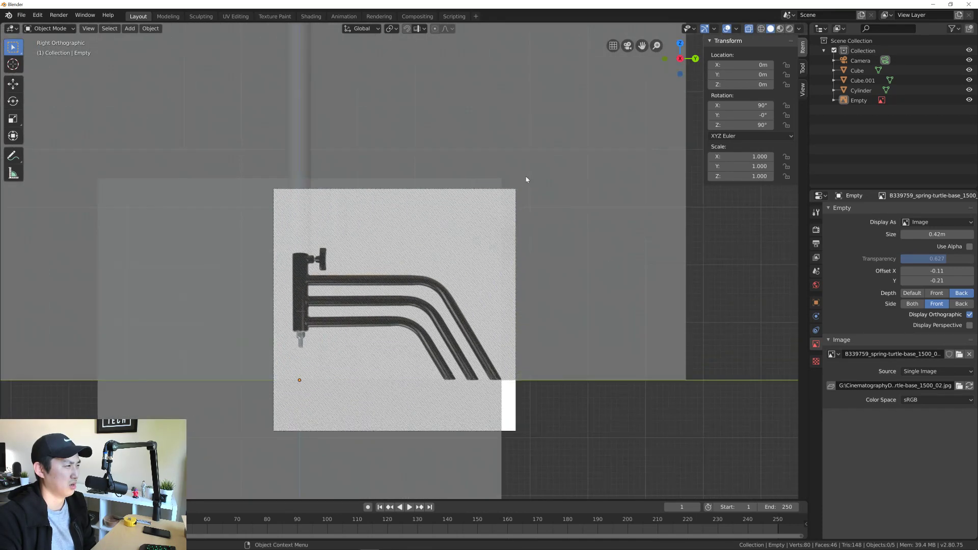
Step: Try a transparency value of 0.219 on the turtle-base image, then select and deselect the image
{"action": "left_click", "coordinate": [523, 241]}
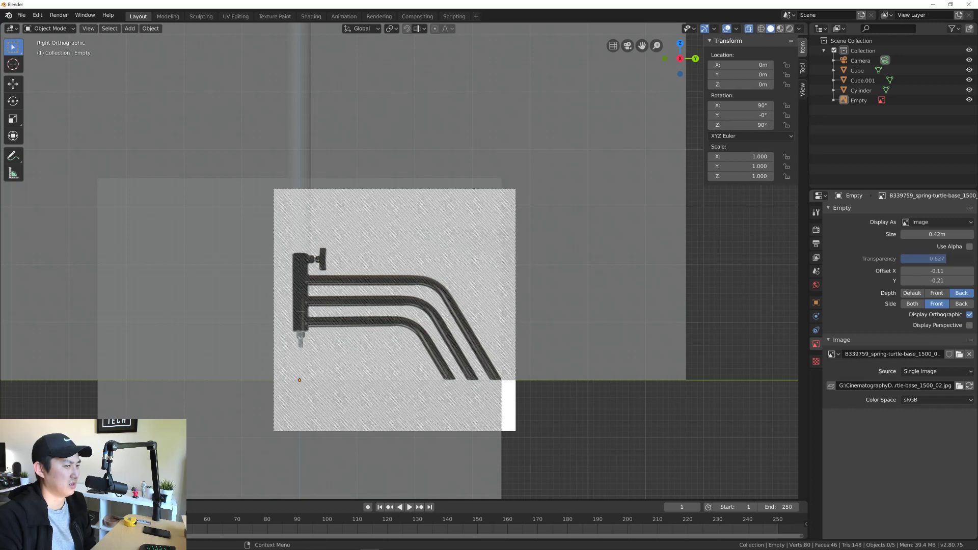
{"action": "left_click_drag", "start_coordinate": [946, 259], "coordinate": [917, 259]}
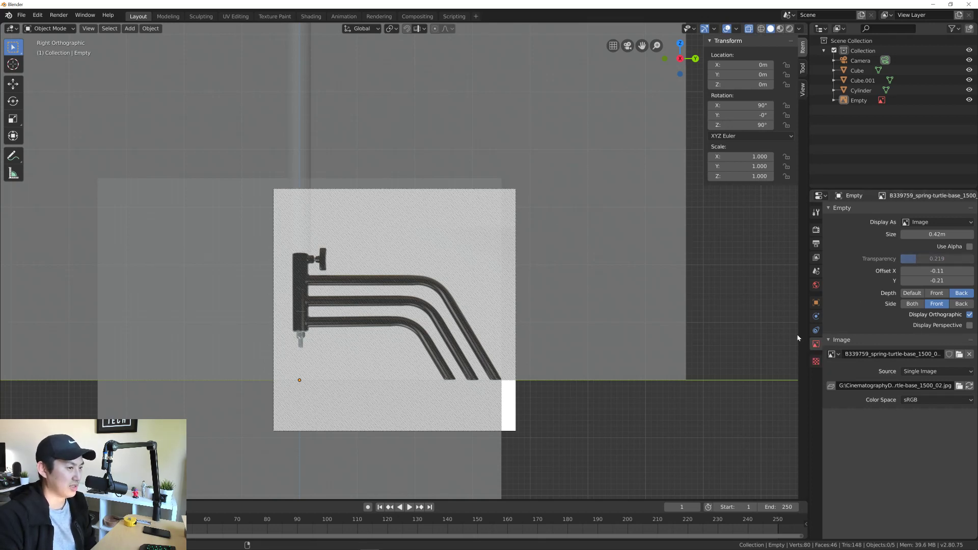
{"action": "left_click", "coordinate": [513, 208]}
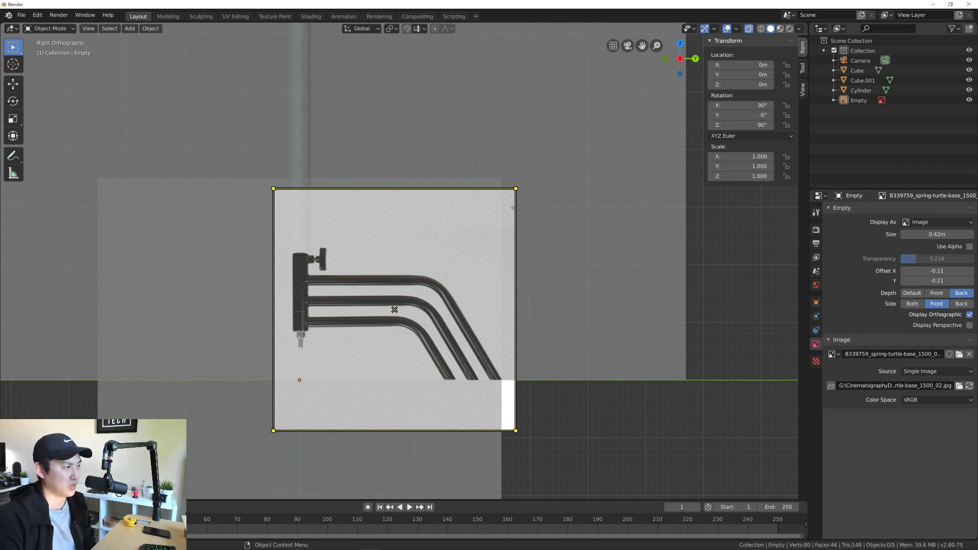
{"action": "left_click", "coordinate": [679, 278]}
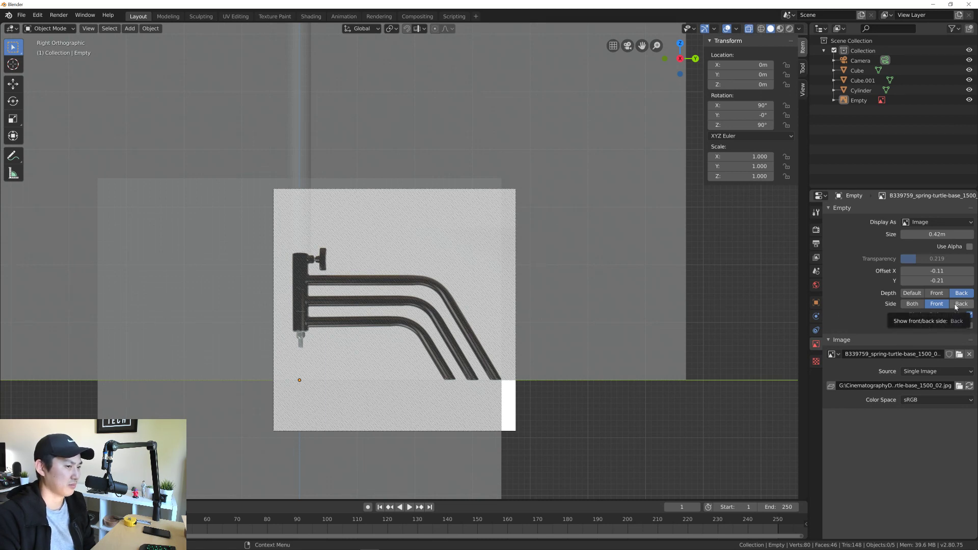
Step: Enable Use Alpha for the reference image and set its transparency to 0.562
{"action": "left_click", "coordinate": [969, 247]}
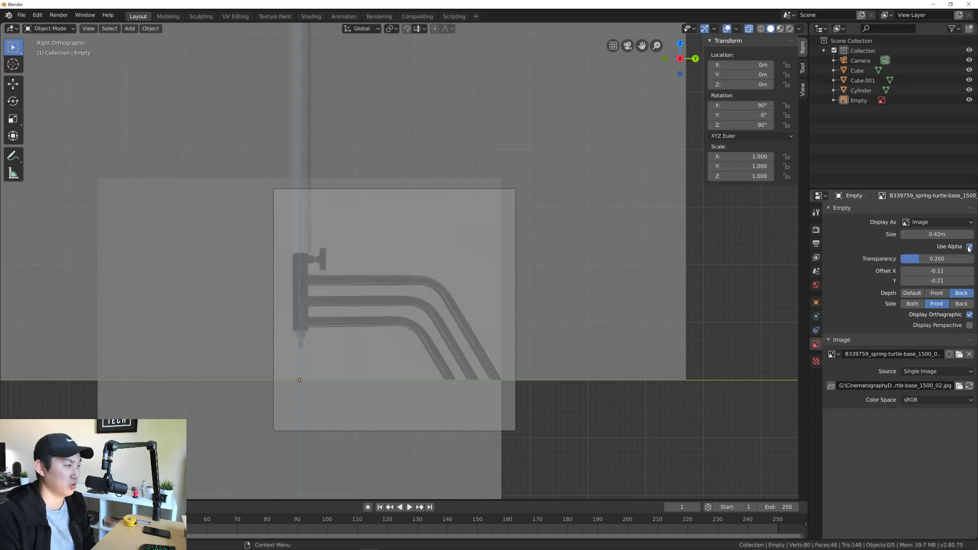
{"action": "mouse_move", "coordinate": [938, 259]}
{"action": "left_mouse_down"}
{"action": "mouse_move", "coordinate": [974, 259]}
{"action": "mouse_move", "coordinate": [889, 259]}
{"action": "mouse_move", "coordinate": [942, 259]}
{"action": "left_mouse_up"}
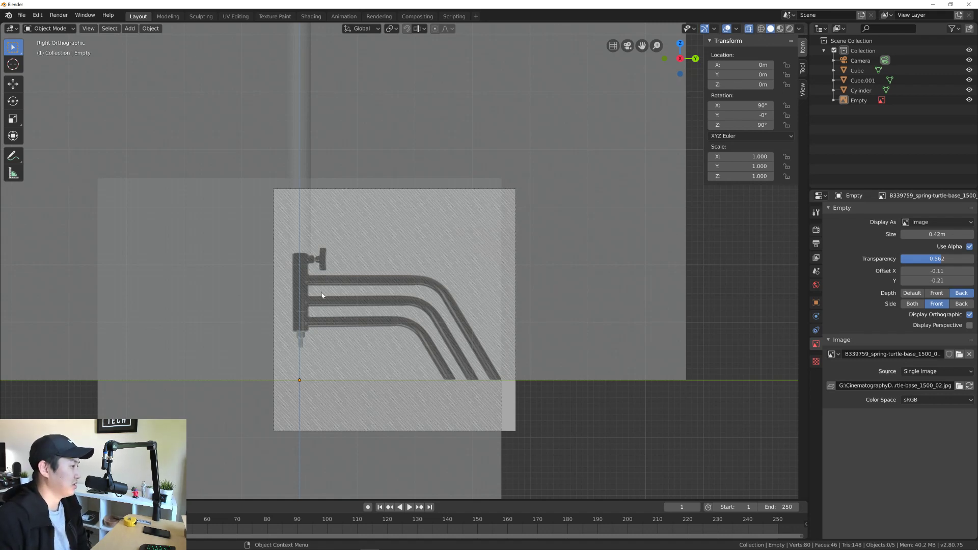
Step: Examine how the translucent turtle-base reference lines up with the vertical pole cylinder and the ground line
{"action": "middle_click_drag", "start_coordinate": [375, 300], "coordinate": [425, 356], "text": "shift"}
{"action": "scroll", "coordinate": [424, 340], "scroll_direction": "down", "scroll_amount": 2}
{"action": "scroll", "coordinate": [431, 371], "scroll_direction": "down", "scroll_amount": 2}
{"action": "middle_click_drag", "start_coordinate": [443, 312], "coordinate": [427, 373], "text": "shift"}
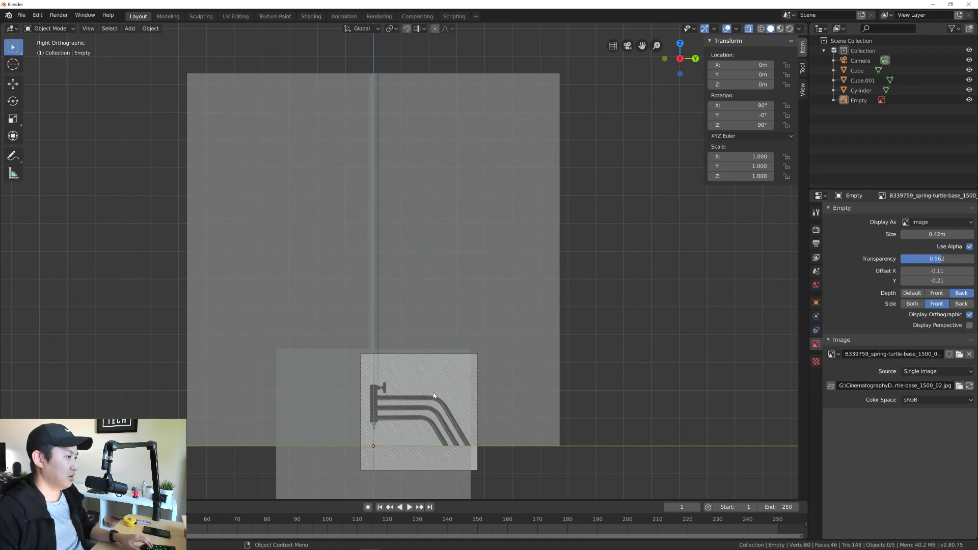
{"action": "scroll", "coordinate": [434, 365], "scroll_direction": "up", "scroll_amount": 3}
{"action": "scroll", "coordinate": [451, 358], "scroll_direction": "up", "scroll_amount": 2}
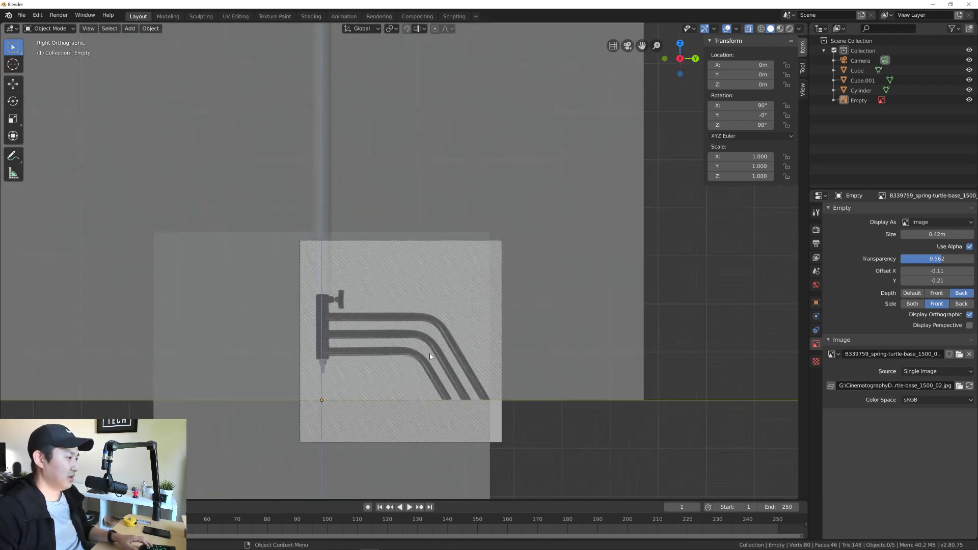
{"action": "scroll", "coordinate": [450, 332], "scroll_direction": "up", "scroll_amount": 2}
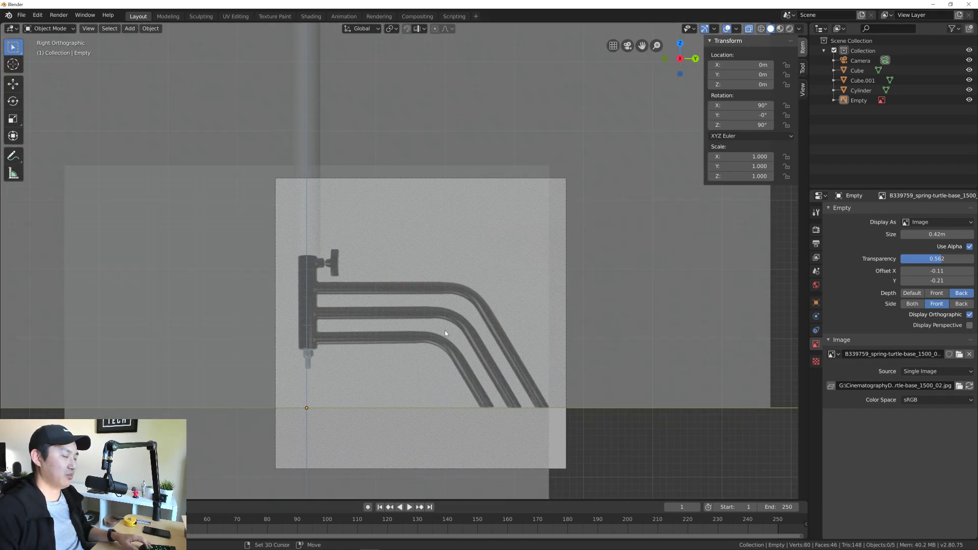
{"action": "scroll", "coordinate": [452, 332], "scroll_direction": "up", "scroll_amount": 2}
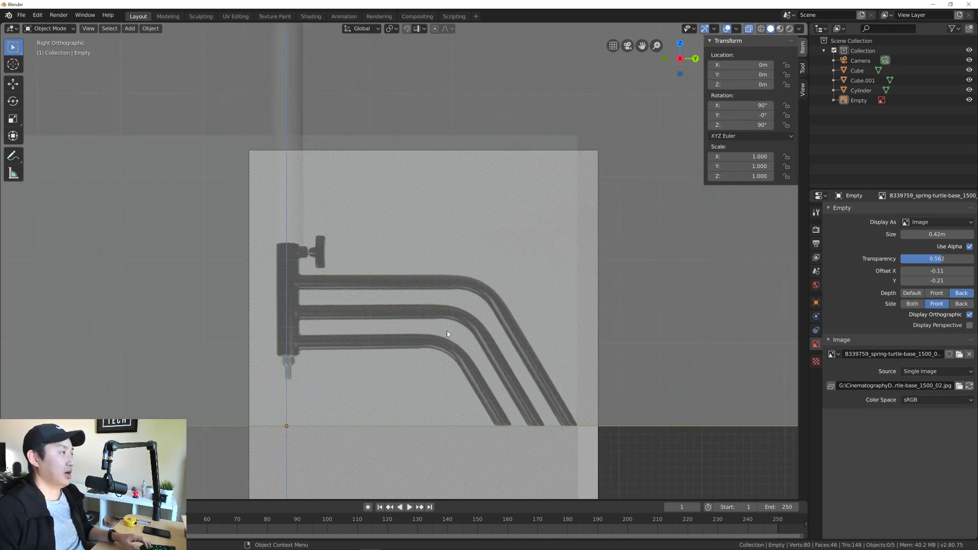
{"action": "scroll", "coordinate": [448, 334], "scroll_direction": "down", "scroll_amount": 1}
{"action": "scroll", "coordinate": [449, 331], "scroll_direction": "up", "scroll_amount": 1}
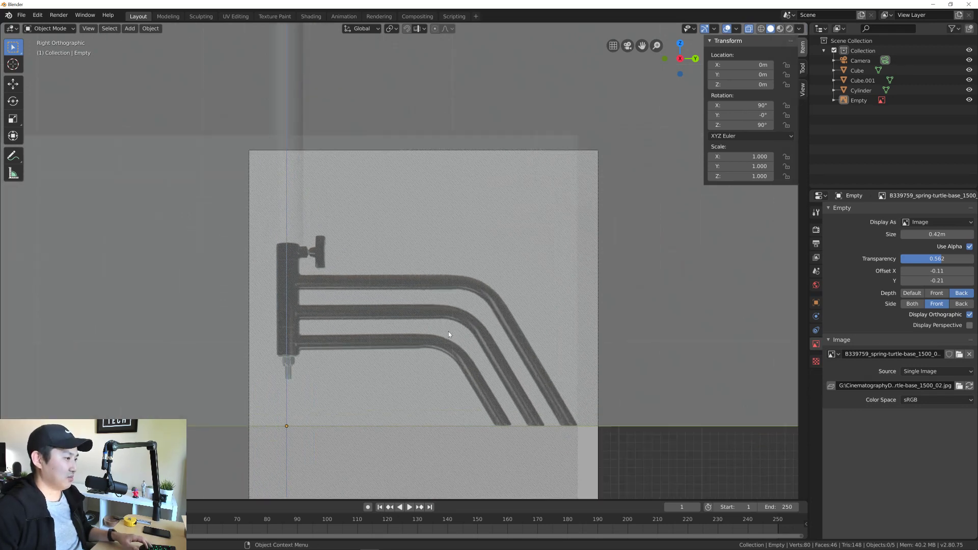
{"action": "middle_click_drag", "start_coordinate": [453, 335], "coordinate": [449, 326], "text": "shift"}
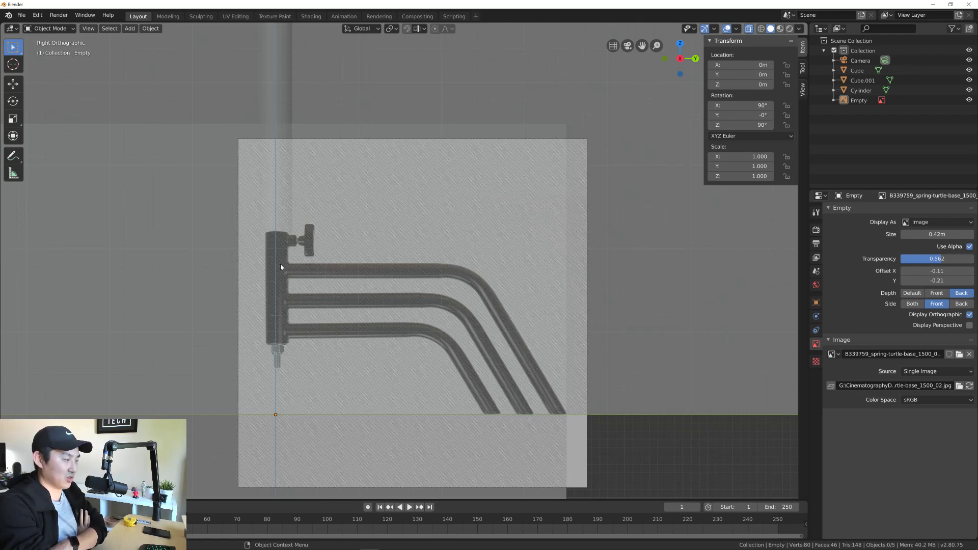
{"action": "scroll", "coordinate": [437, 301], "scroll_direction": "down", "scroll_amount": 2}
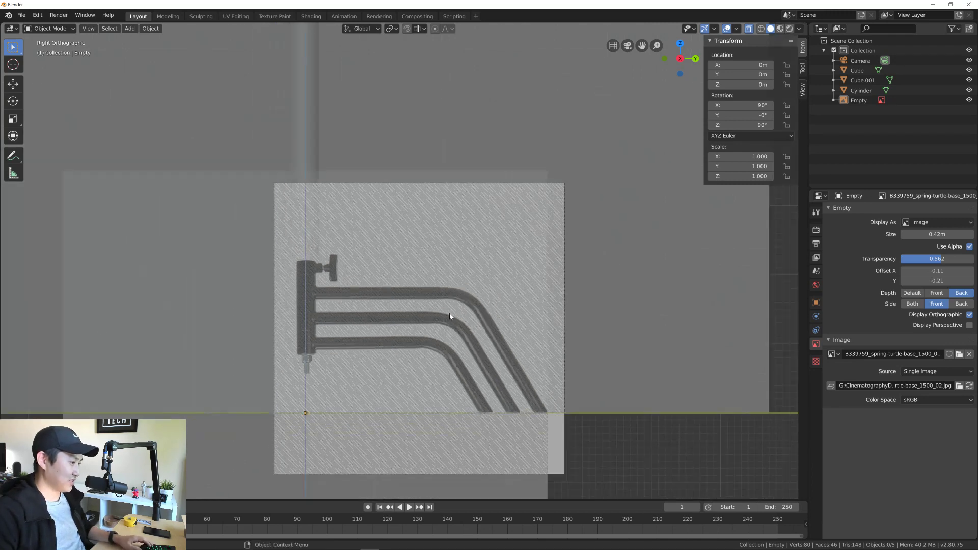
Step: Hide Cube.001, the large 1.34 m cube overlapping the pole and the turtle-base reference image
{"action": "middle_click_drag", "start_coordinate": [441, 326], "coordinate": [490, 296], "text": "shift"}
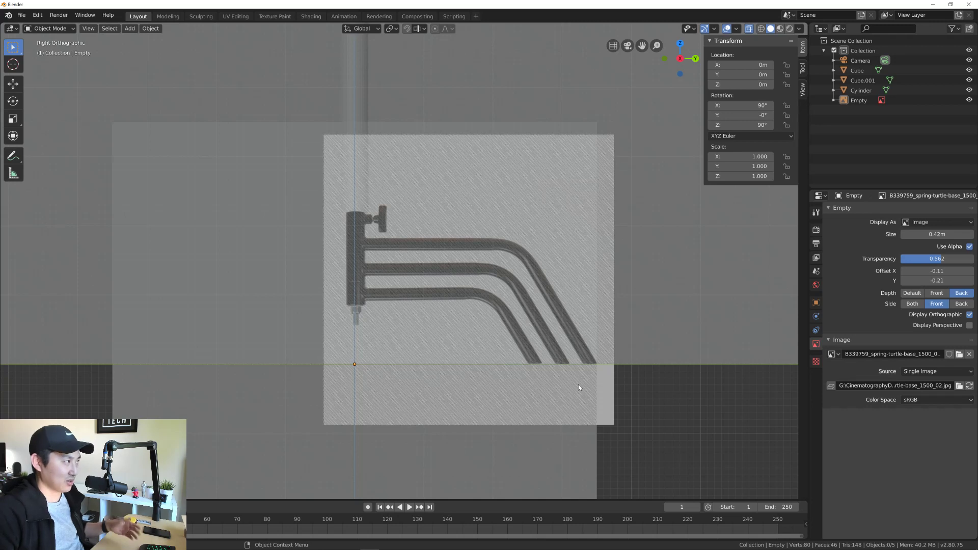
{"action": "left_click_drag", "start_coordinate": [646, 445], "coordinate": [603, 420]}
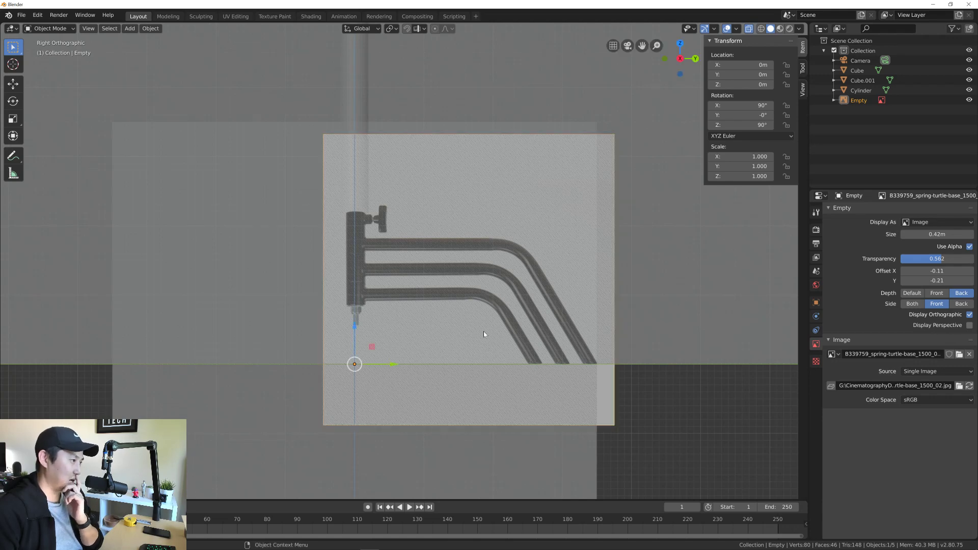
{"action": "left_click", "coordinate": [359, 106]}
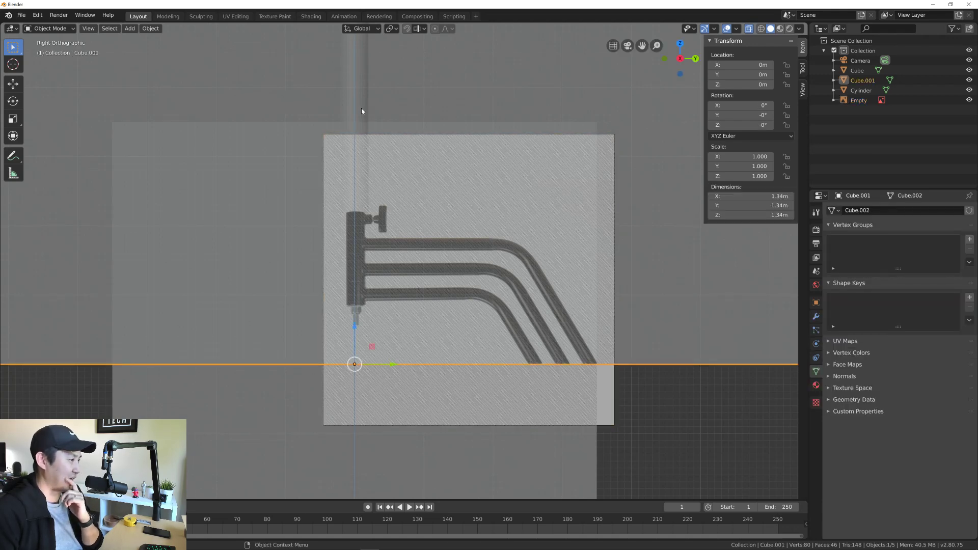
{"action": "key", "text": "h"}
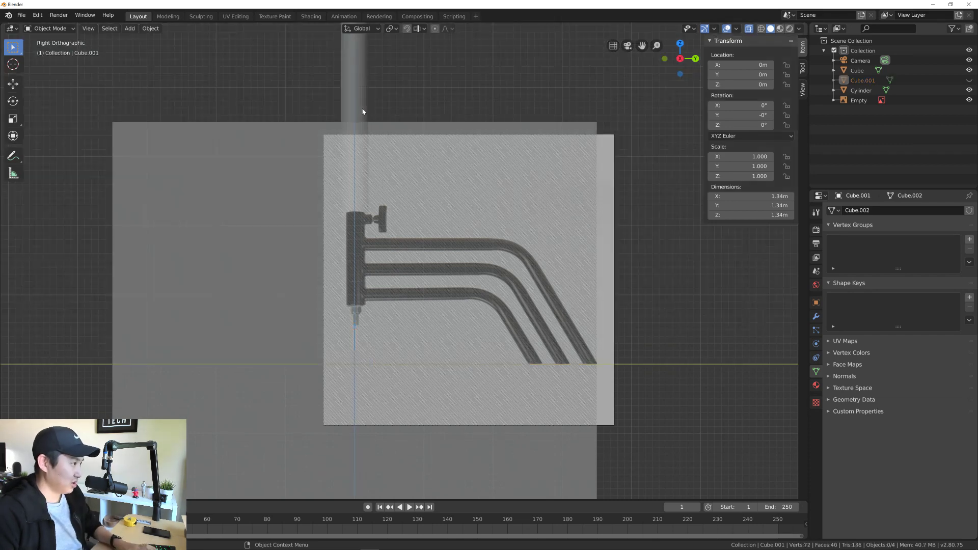
Step: Select the vertical pole cylinder and examine how its lower end meets the collar in the turtle-base reference
{"action": "left_click", "coordinate": [356, 106]}
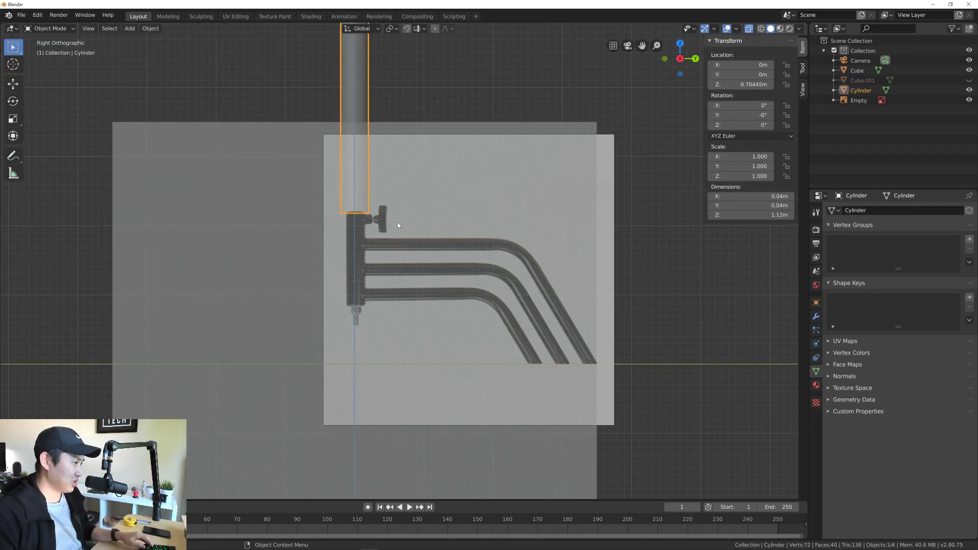
{"action": "middle_click_drag", "start_coordinate": [371, 218], "coordinate": [370, 290], "text": "shift"}
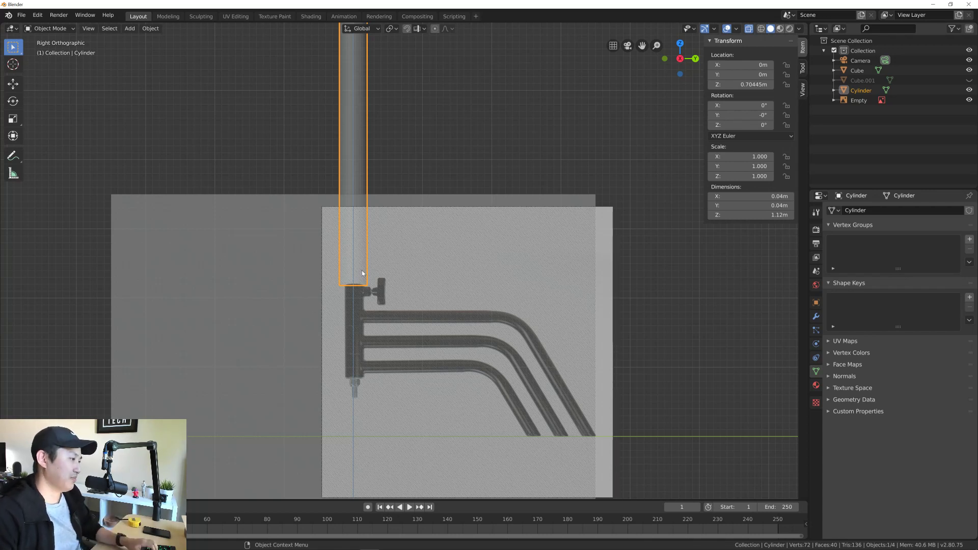
{"action": "scroll", "coordinate": [370, 286], "scroll_direction": "down", "scroll_amount": 4}
{"action": "scroll", "coordinate": [365, 277], "scroll_direction": "up", "scroll_amount": 2}
{"action": "scroll", "coordinate": [364, 277], "scroll_direction": "up", "scroll_amount": 4}
{"action": "scroll", "coordinate": [372, 275], "scroll_direction": "down", "scroll_amount": 6}
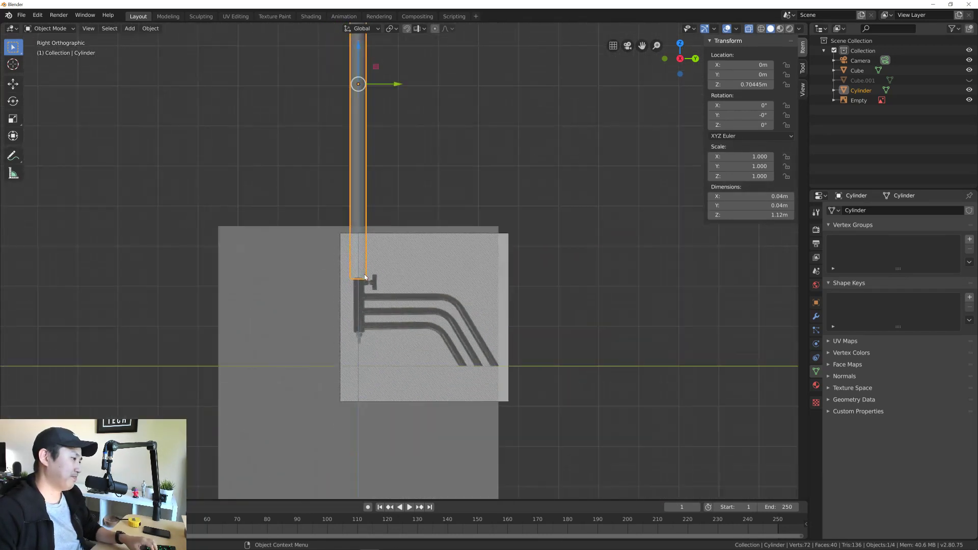
{"action": "scroll", "coordinate": [385, 273], "scroll_direction": "up", "scroll_amount": 3}
{"action": "scroll", "coordinate": [386, 274], "scroll_direction": "up", "scroll_amount": 2}
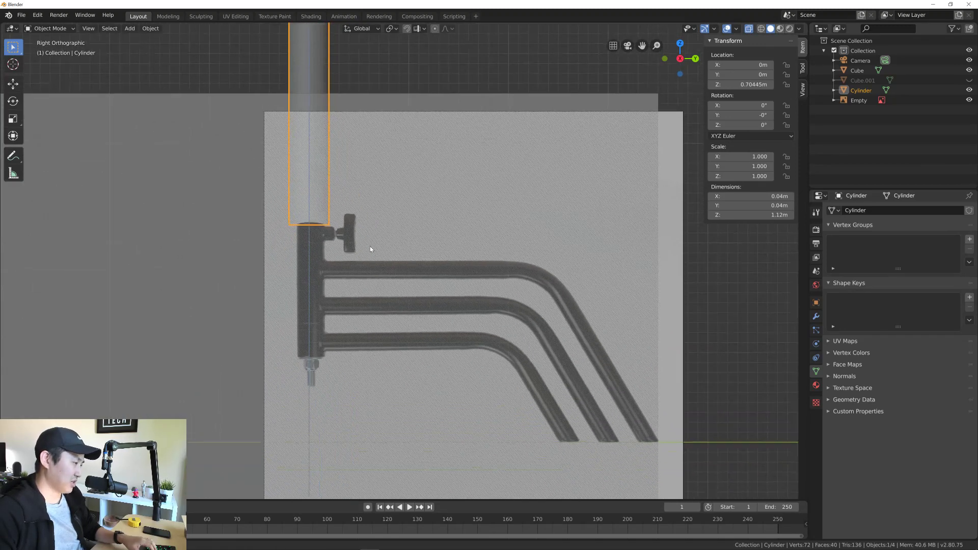
{"action": "scroll", "coordinate": [370, 246], "scroll_direction": "down", "scroll_amount": 1}
{"action": "scroll", "coordinate": [380, 258], "scroll_direction": "up", "scroll_amount": 1}
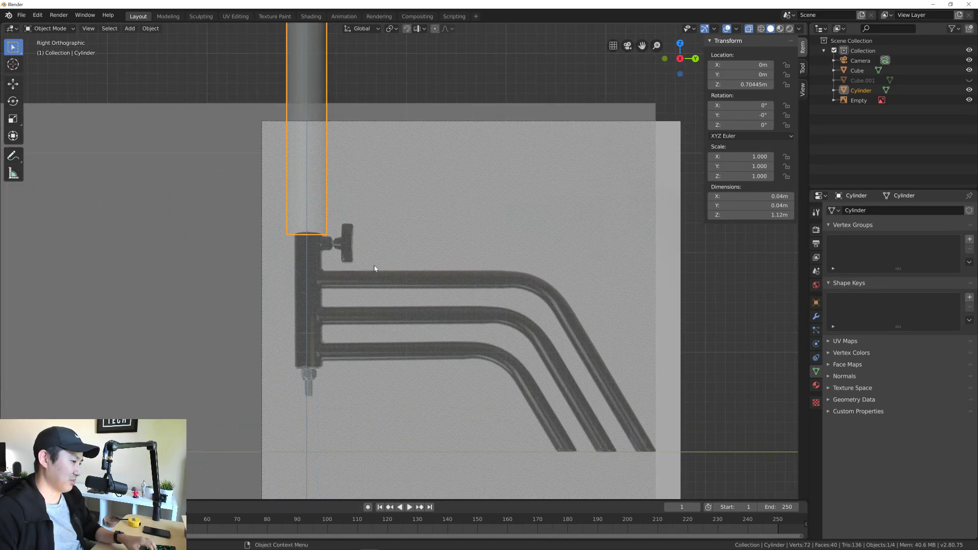
{"action": "scroll", "coordinate": [385, 261], "scroll_direction": "down", "scroll_amount": 1}
{"action": "scroll", "coordinate": [384, 264], "scroll_direction": "down", "scroll_amount": 1}
{"action": "scroll", "coordinate": [382, 261], "scroll_direction": "up", "scroll_amount": 1}
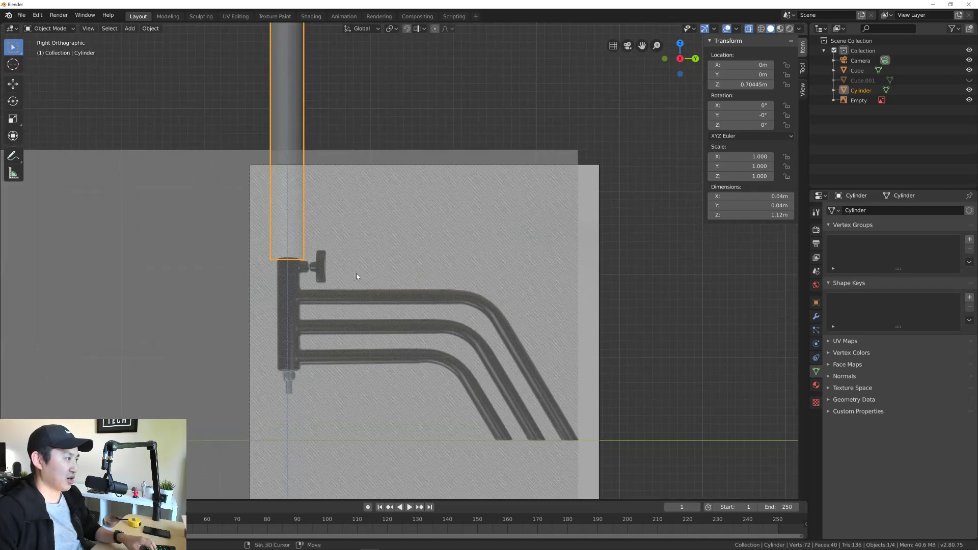
{"action": "scroll", "coordinate": [367, 268], "scroll_direction": "down", "scroll_amount": 3}
{"action": "scroll", "coordinate": [356, 272], "scroll_direction": "up", "scroll_amount": 1}
{"action": "scroll", "coordinate": [356, 271], "scroll_direction": "down", "scroll_amount": 3}
{"action": "scroll", "coordinate": [357, 270], "scroll_direction": "up", "scroll_amount": 1}
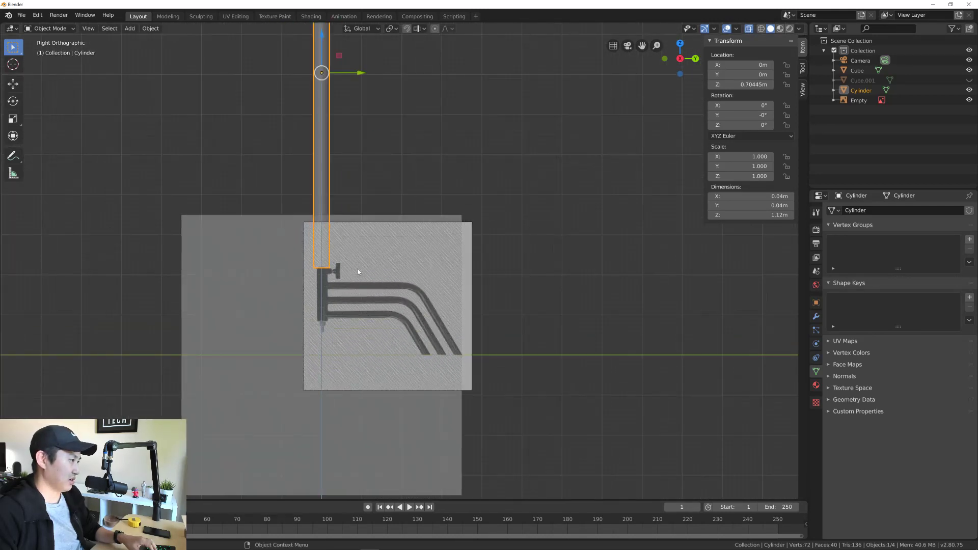
{"action": "scroll", "coordinate": [357, 268], "scroll_direction": "up", "scroll_amount": 2}
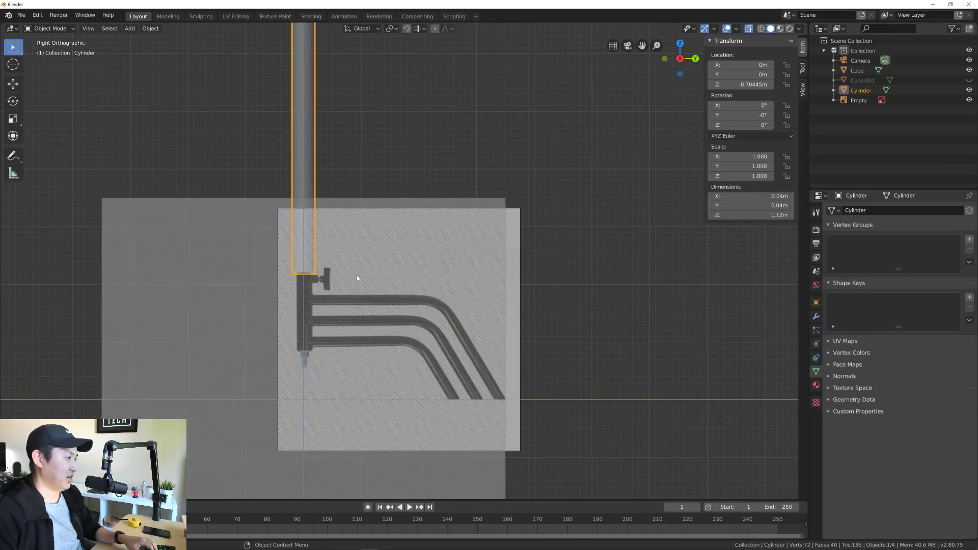
Step: Compare the pole cylinder's full length with the turtle-base reference and the ground line in the side view
{"action": "middle_click_drag", "start_coordinate": [356, 274], "coordinate": [384, 289], "text": "shift"}
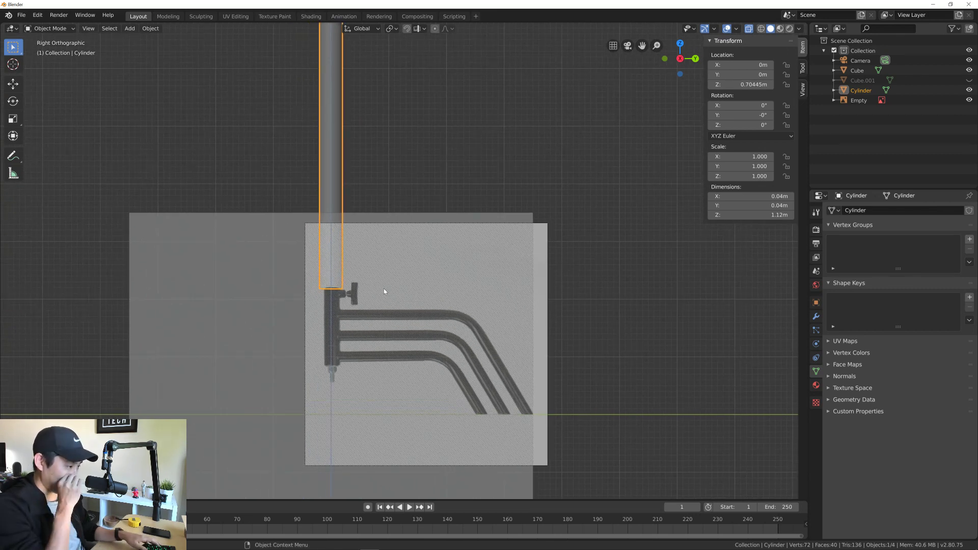
{"action": "scroll", "coordinate": [399, 287], "scroll_direction": "down", "scroll_amount": 3}
{"action": "middle_click_drag", "start_coordinate": [425, 227], "coordinate": [400, 331], "text": "shift"}
{"action": "scroll", "coordinate": [421, 335], "scroll_direction": "down", "scroll_amount": 3}
{"action": "scroll", "coordinate": [400, 331], "scroll_direction": "up", "scroll_amount": 1}
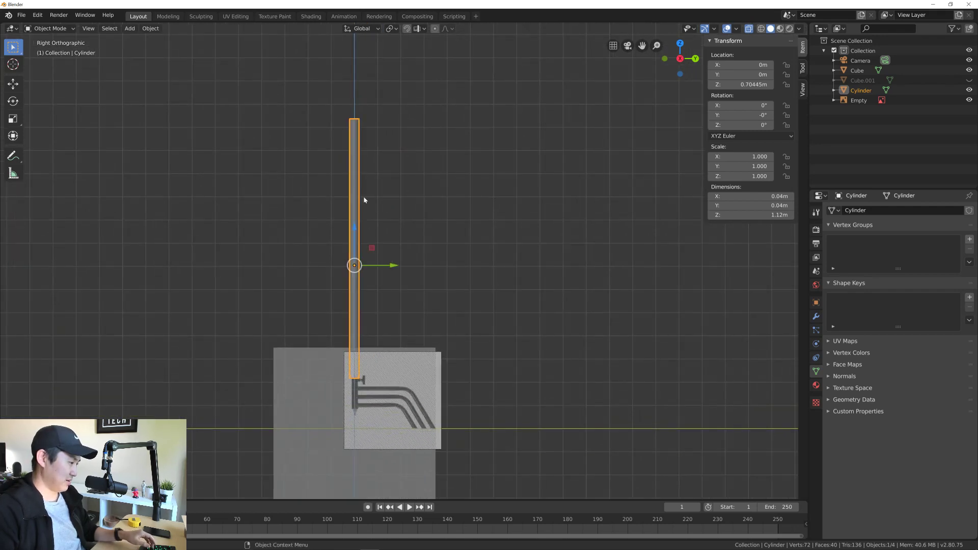
{"action": "scroll", "coordinate": [393, 386], "scroll_direction": "up", "scroll_amount": 2}
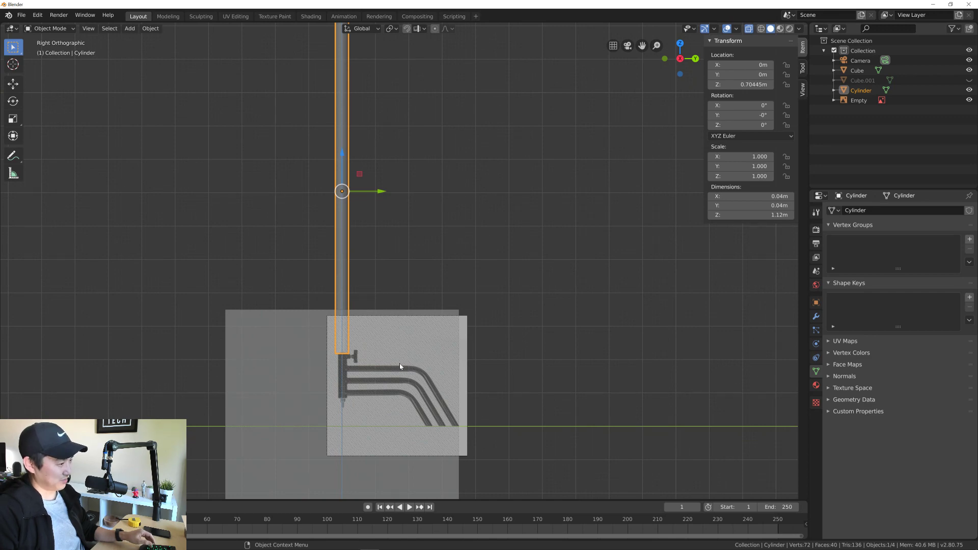
{"action": "scroll", "coordinate": [400, 365], "scroll_direction": "down", "scroll_amount": 1}
{"action": "scroll", "coordinate": [405, 362], "scroll_direction": "down", "scroll_amount": 1}
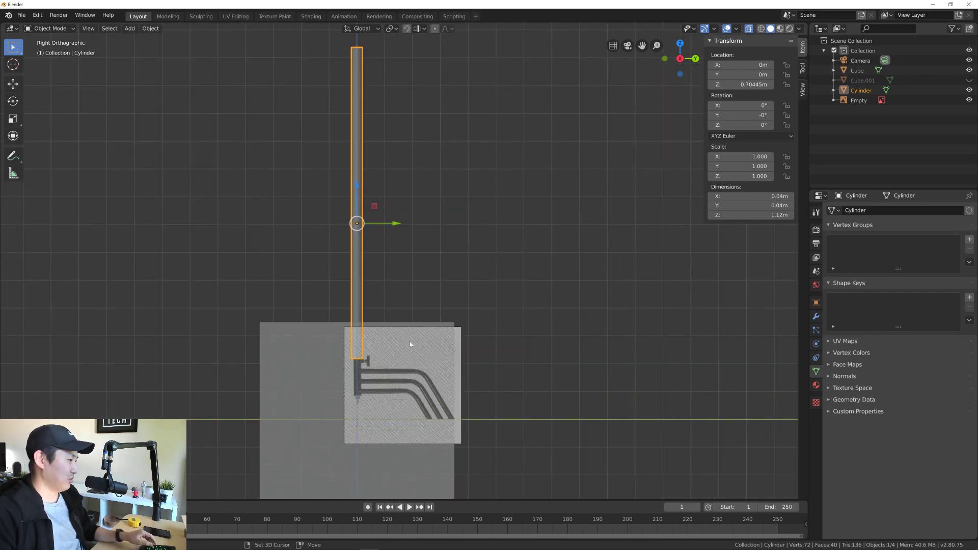
Step: Switch to the browser and look through the "matthews studio equipment" image results for light stand references
{"action": "key", "text": "alt+Tab"}
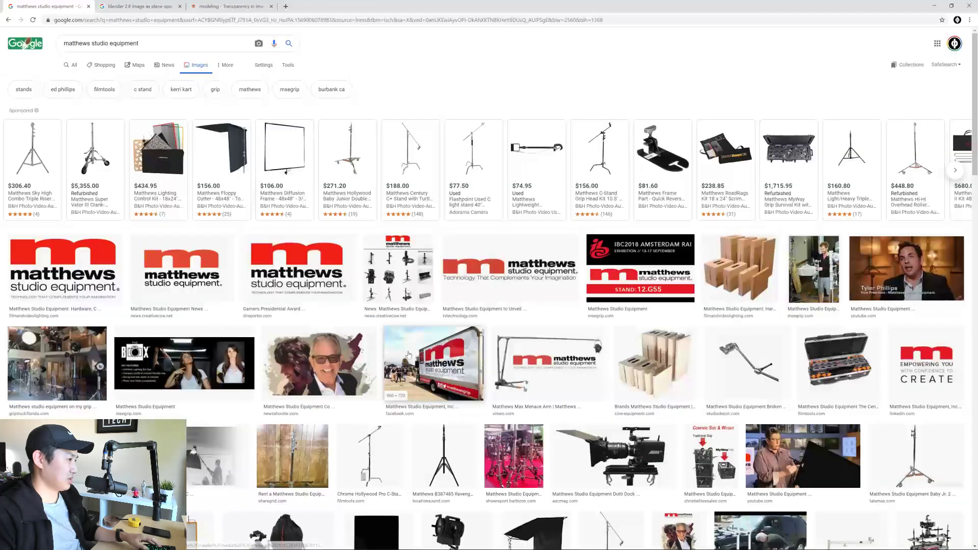
{"action": "mouse_move", "coordinate": [348, 158]}
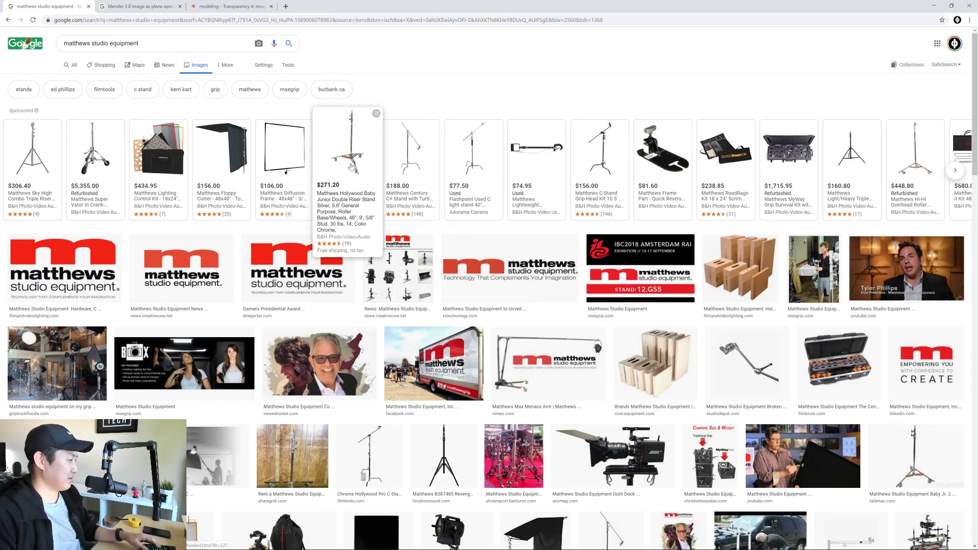
{"action": "scroll", "coordinate": [350, 167], "scroll_direction": "down", "scroll_amount": 7}
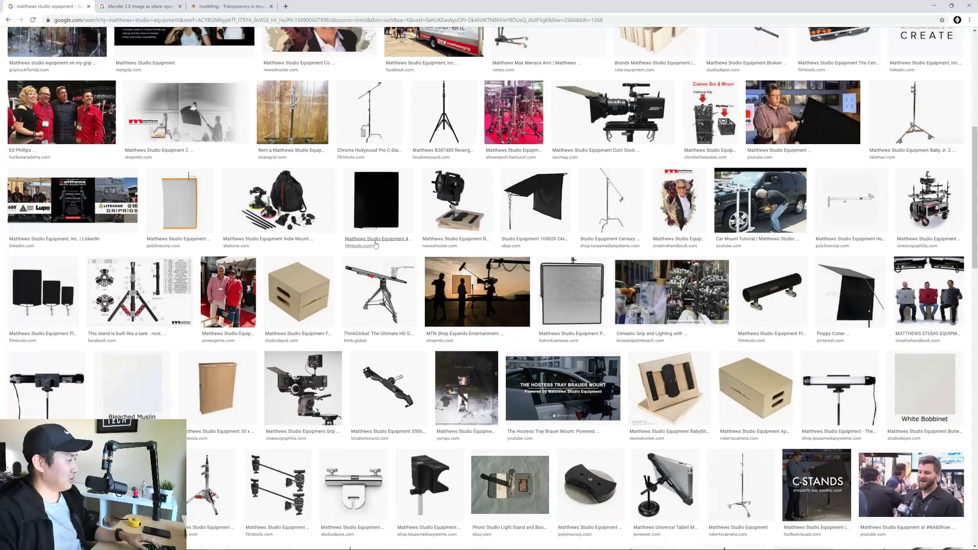
{"action": "scroll", "coordinate": [383, 244], "scroll_direction": "down", "scroll_amount": 4}
{"action": "scroll", "coordinate": [395, 244], "scroll_direction": "down", "scroll_amount": 6}
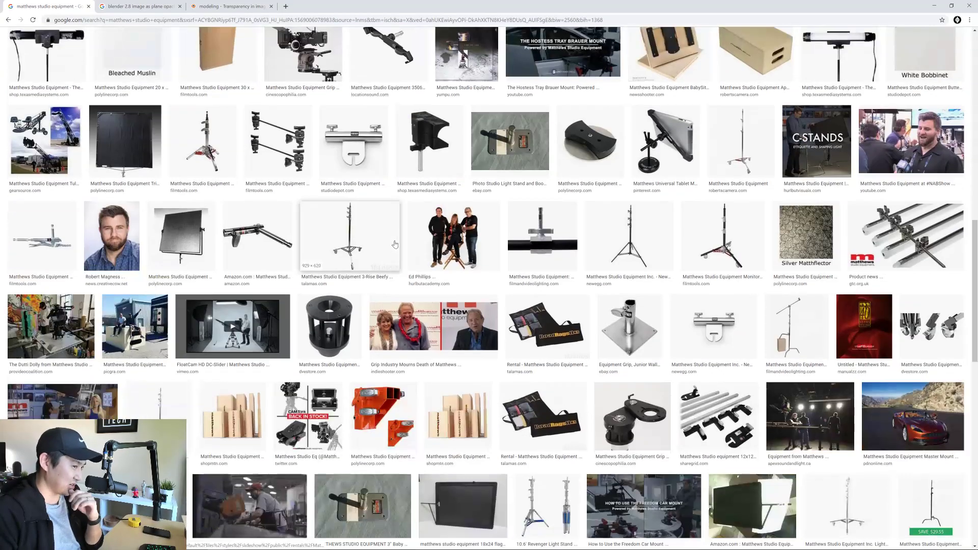
{"action": "scroll", "coordinate": [394, 244], "scroll_direction": "down", "scroll_amount": 4}
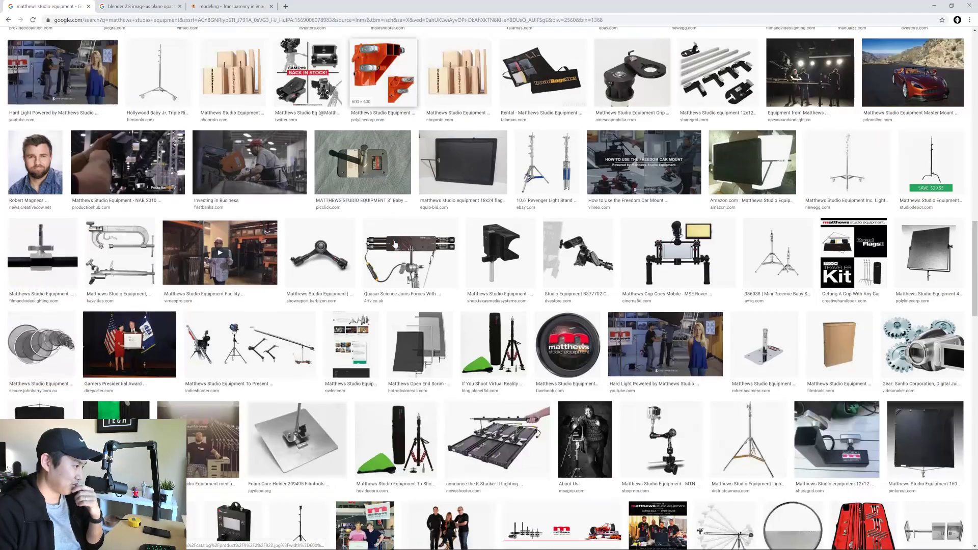
{"action": "scroll", "coordinate": [395, 244], "scroll_direction": "down", "scroll_amount": 2}
{"action": "scroll", "coordinate": [395, 245], "scroll_direction": "down", "scroll_amount": 3}
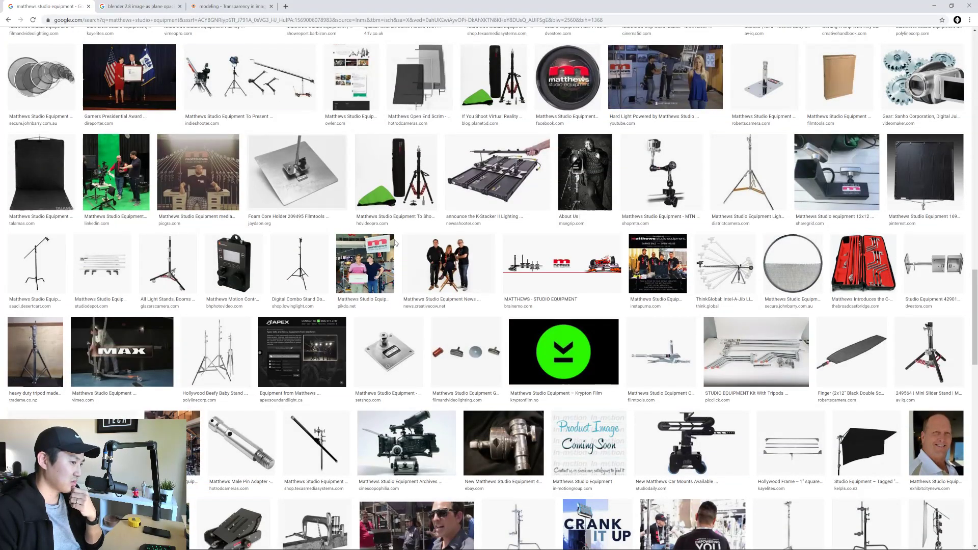
{"action": "scroll", "coordinate": [395, 244], "scroll_direction": "down", "scroll_amount": 9}
{"action": "scroll", "coordinate": [394, 244], "scroll_direction": "down", "scroll_amount": 8}
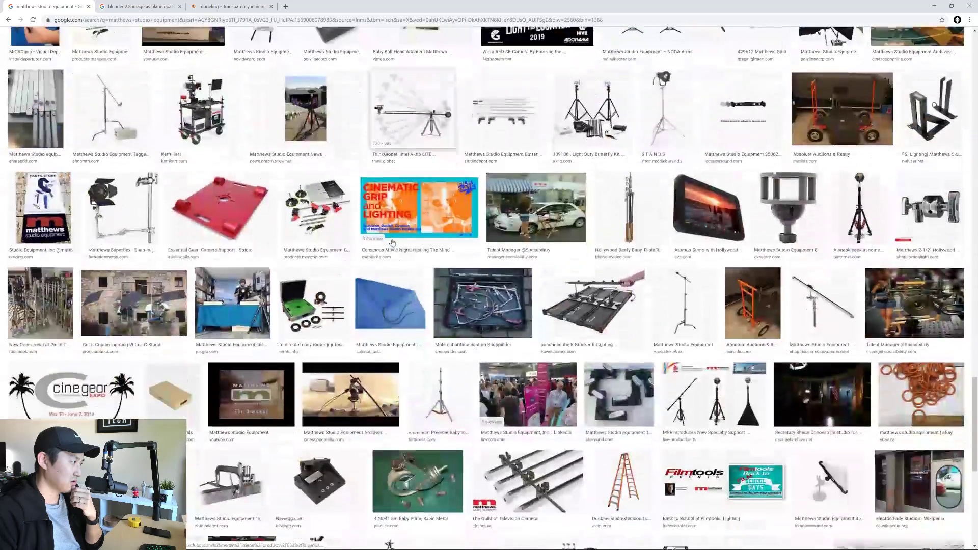
{"action": "scroll", "coordinate": [391, 242], "scroll_direction": "down", "scroll_amount": 2}
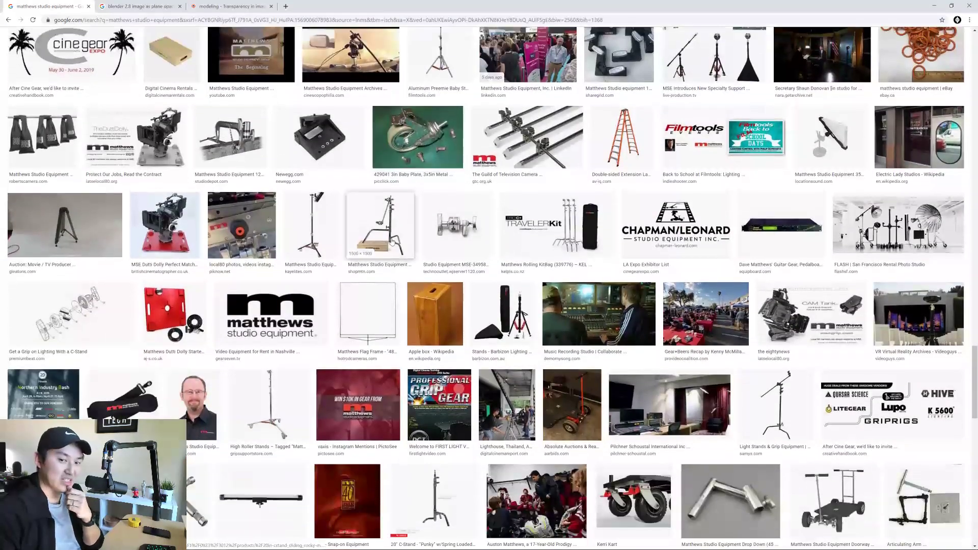
{"action": "scroll", "coordinate": [391, 241], "scroll_direction": "down", "scroll_amount": 5}
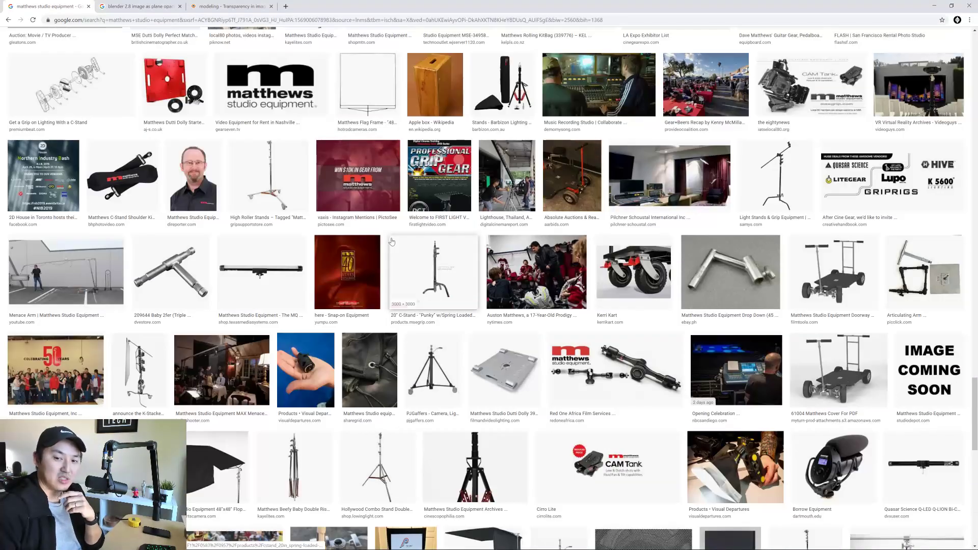
{"action": "scroll", "coordinate": [392, 242], "scroll_direction": "down", "scroll_amount": 6}
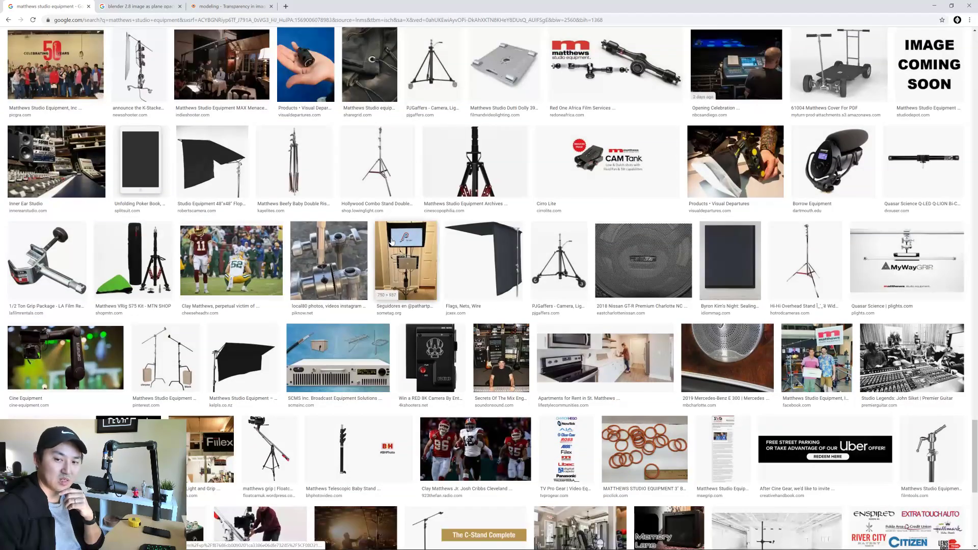
{"action": "scroll", "coordinate": [392, 242], "scroll_direction": "down", "scroll_amount": 2}
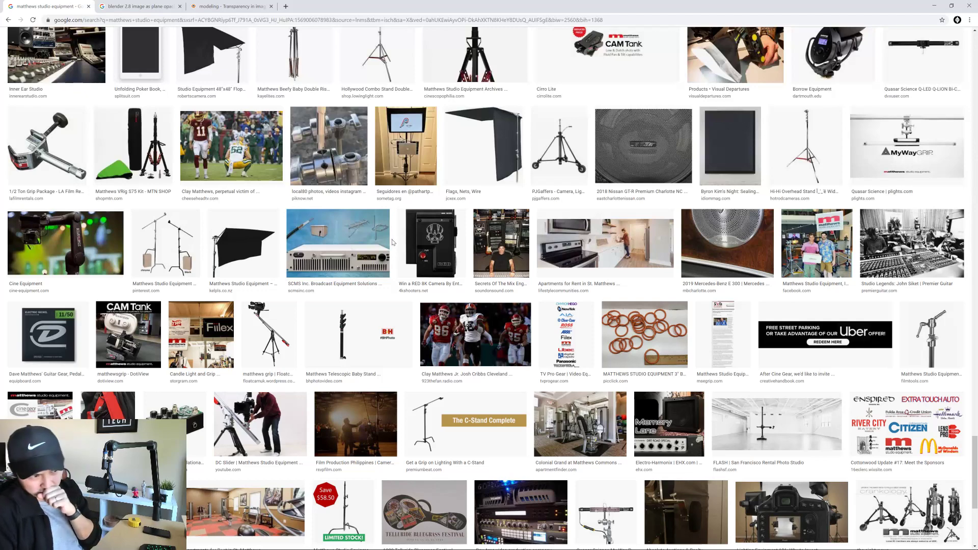
{"action": "scroll", "coordinate": [406, 247], "scroll_direction": "down", "scroll_amount": 3}
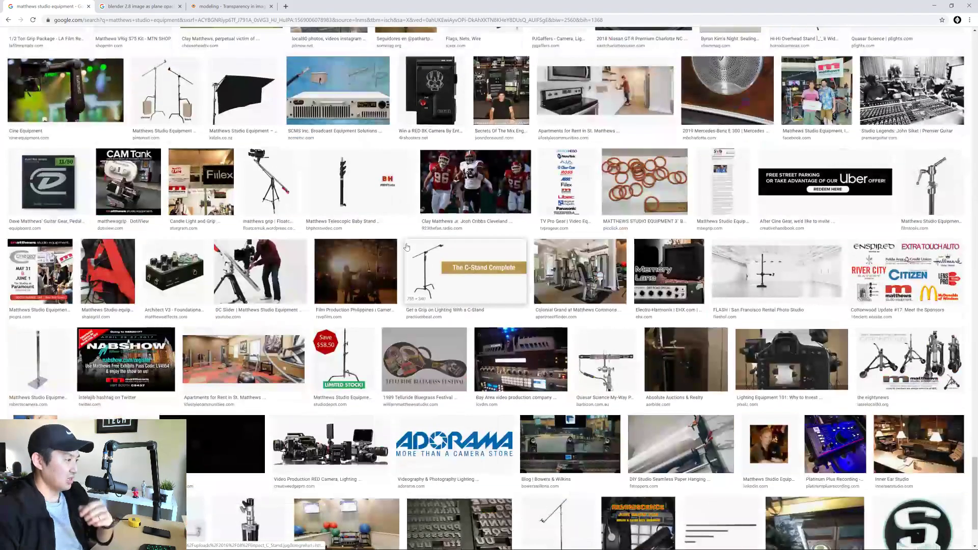
{"action": "scroll", "coordinate": [413, 270], "scroll_direction": "down", "scroll_amount": 2}
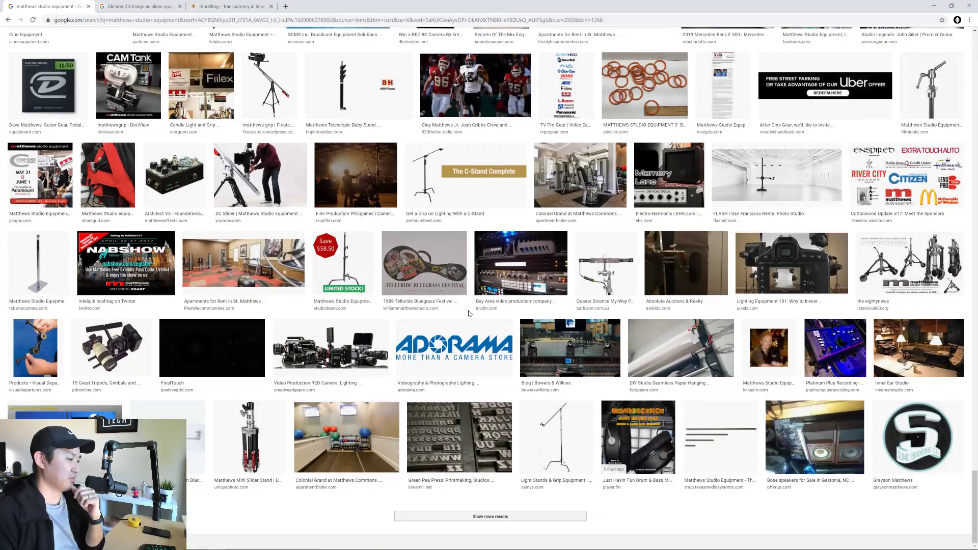
Step: Load more "matthews studio equipment" image results and look through the rest of them for usable light stand references
{"action": "left_click", "coordinate": [479, 518]}
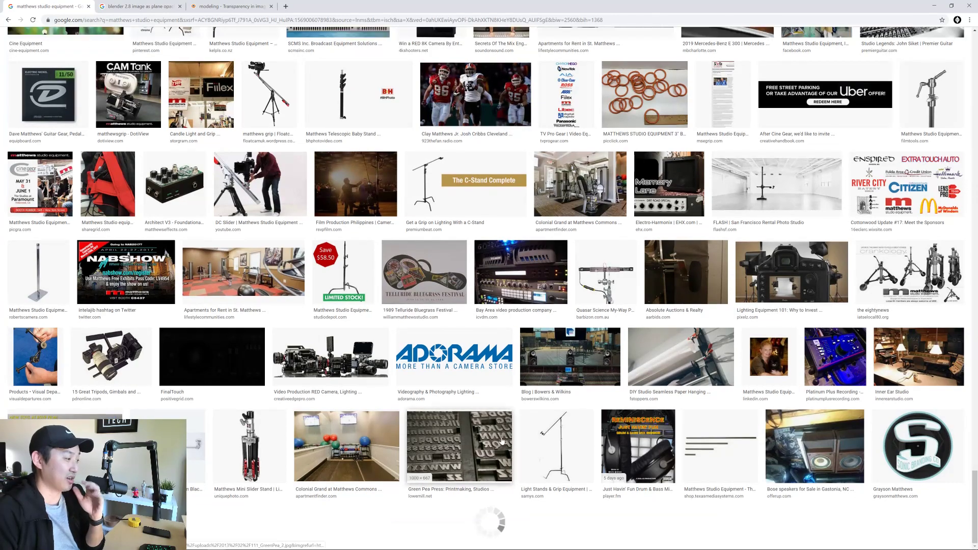
{"action": "scroll", "coordinate": [480, 393], "scroll_direction": "down", "scroll_amount": 4}
{"action": "scroll", "coordinate": [482, 377], "scroll_direction": "down", "scroll_amount": 4}
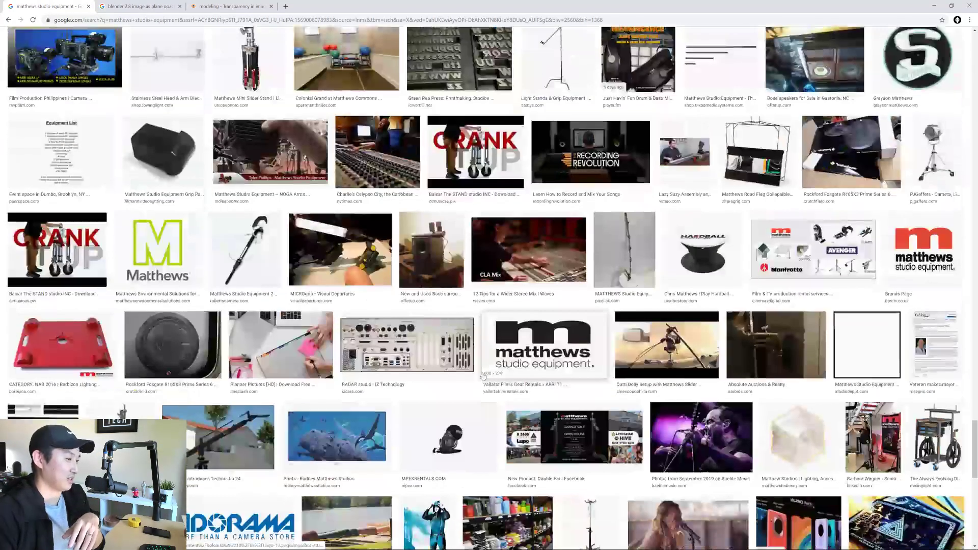
{"action": "scroll", "coordinate": [484, 372], "scroll_direction": "down", "scroll_amount": 3}
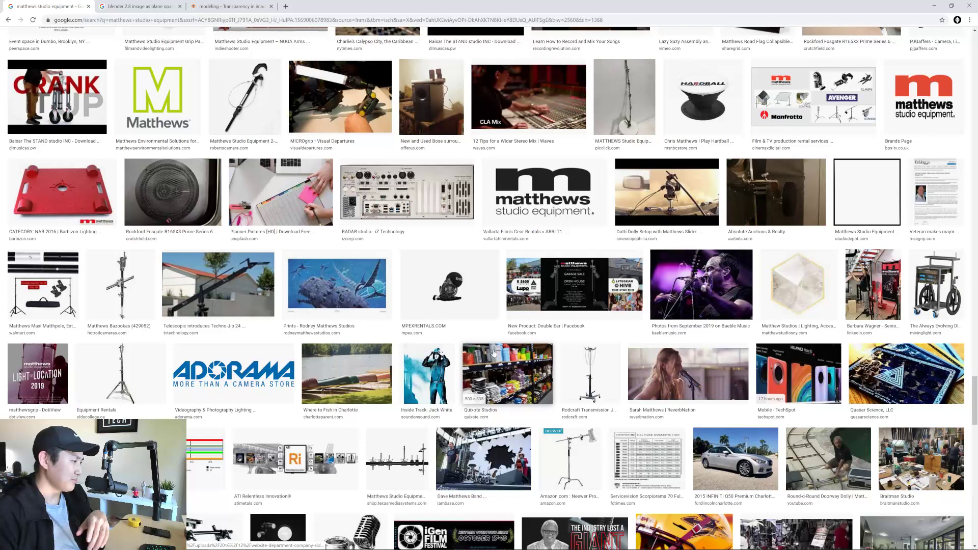
{"action": "scroll", "coordinate": [493, 352], "scroll_direction": "down", "scroll_amount": 4}
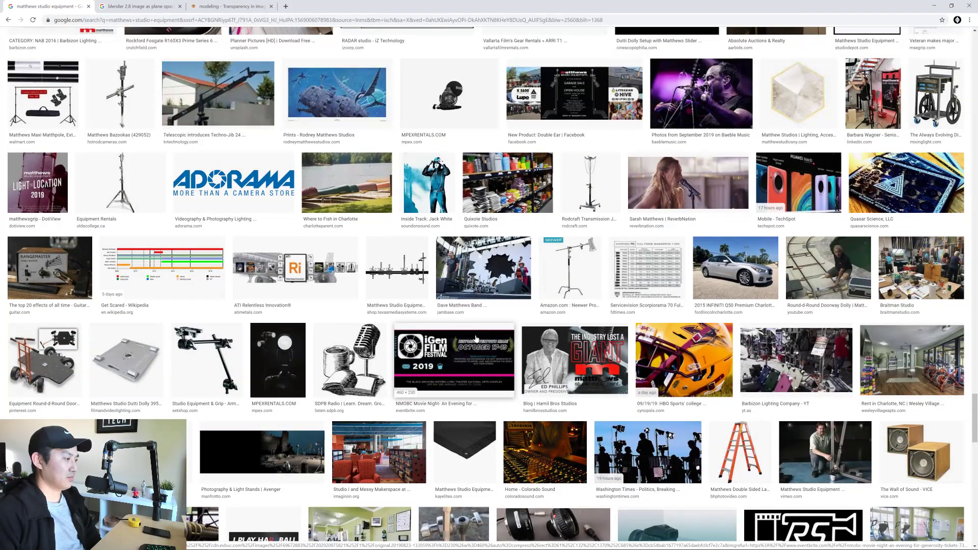
{"action": "scroll", "coordinate": [476, 339], "scroll_direction": "down", "scroll_amount": 6}
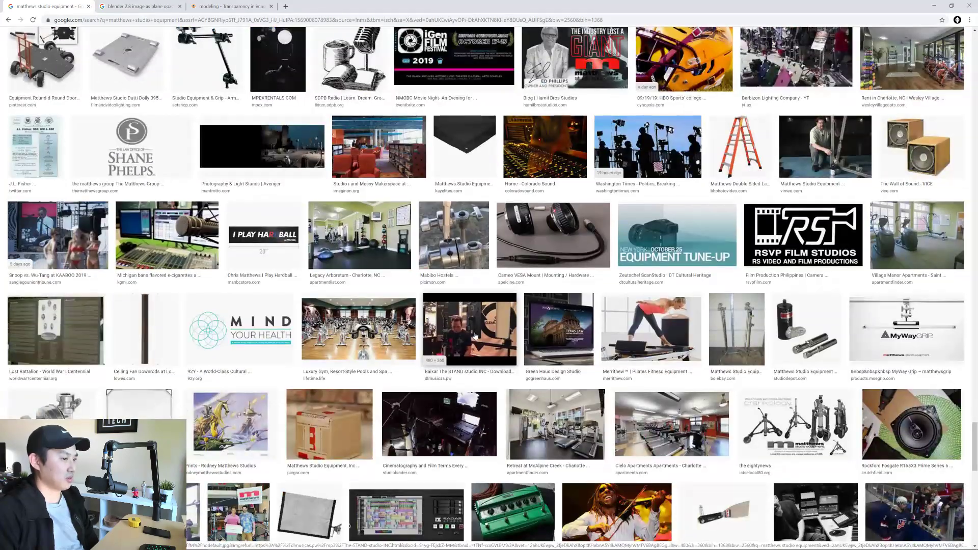
{"action": "scroll", "coordinate": [475, 336], "scroll_direction": "down", "scroll_amount": 8}
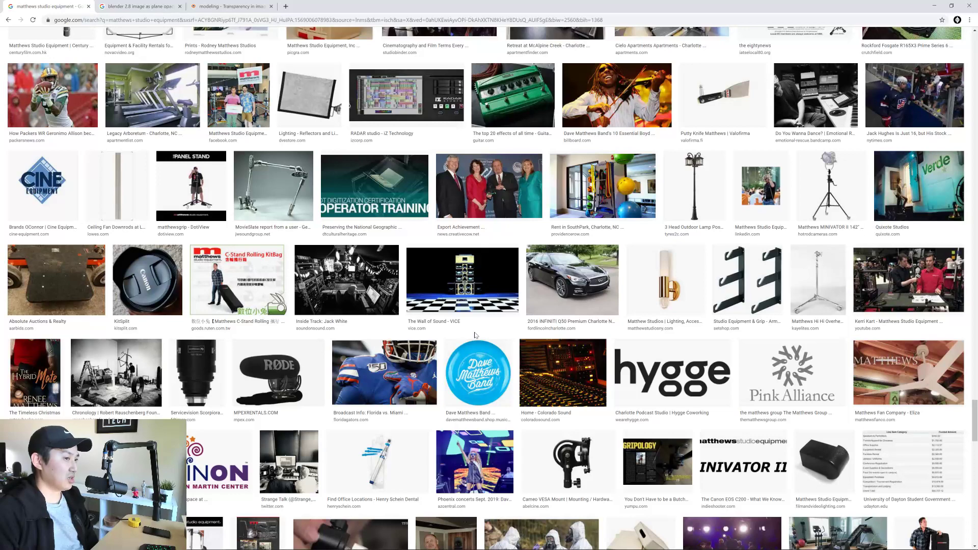
{"action": "scroll", "coordinate": [475, 335], "scroll_direction": "down", "scroll_amount": 3}
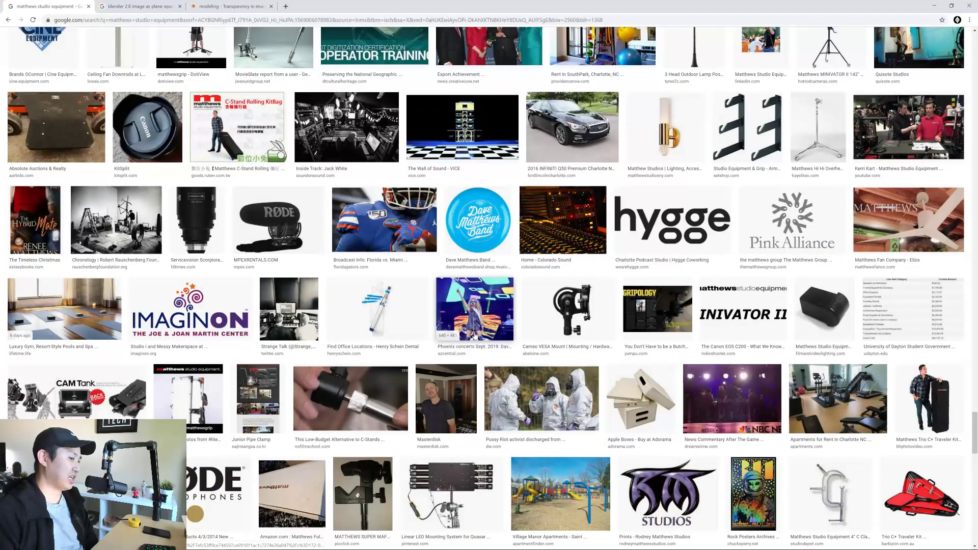
{"action": "scroll", "coordinate": [475, 336], "scroll_direction": "down", "scroll_amount": 4}
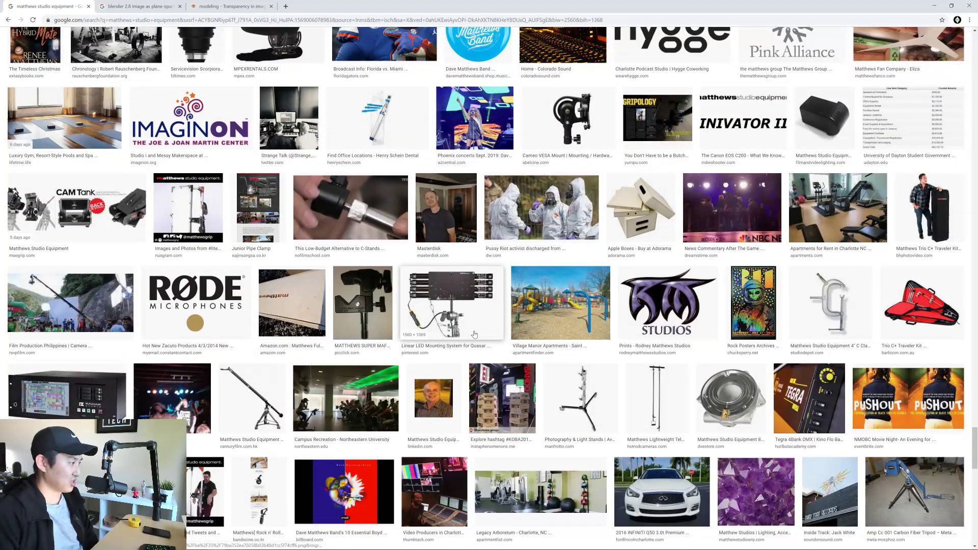
{"action": "scroll", "coordinate": [474, 335], "scroll_direction": "down", "scroll_amount": 7}
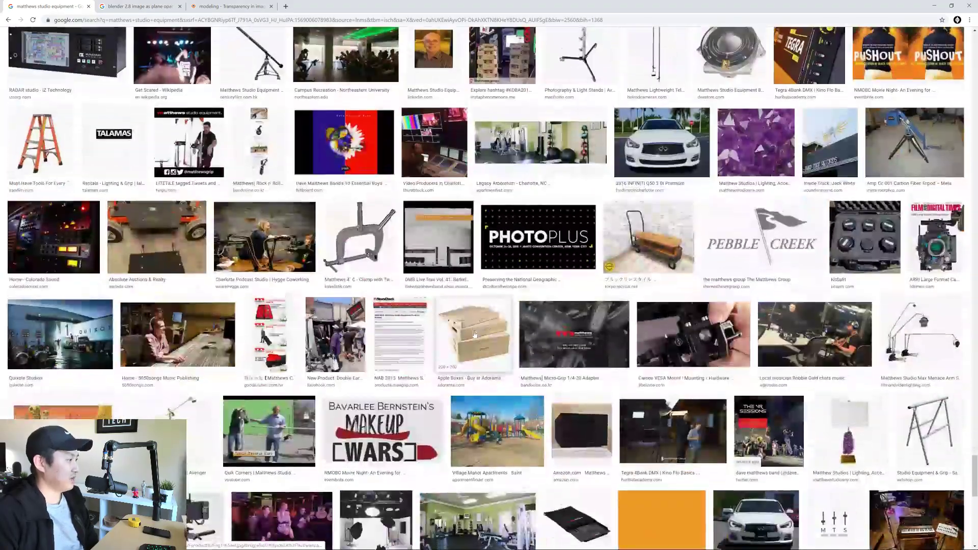
{"action": "scroll", "coordinate": [474, 334], "scroll_direction": "down", "scroll_amount": 8}
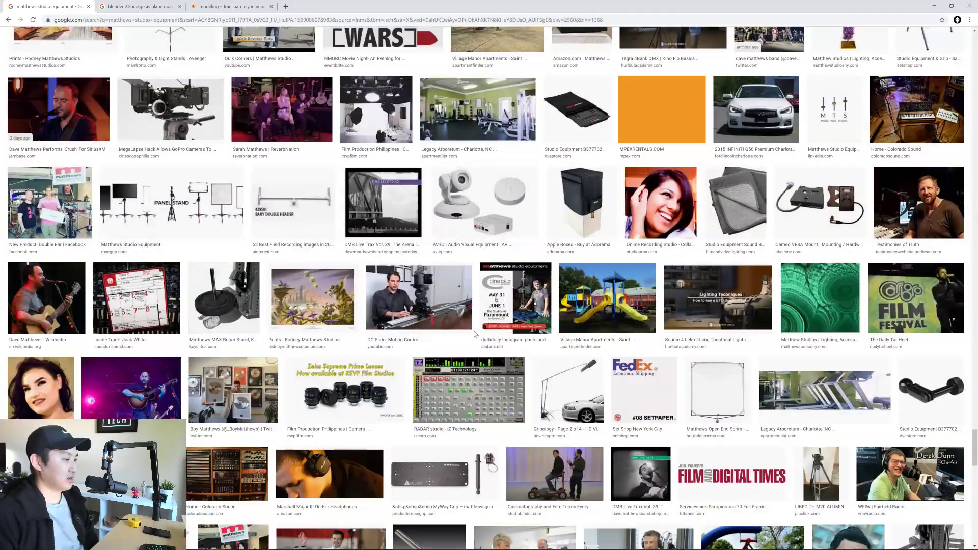
{"action": "scroll", "coordinate": [474, 334], "scroll_direction": "down", "scroll_amount": 13}
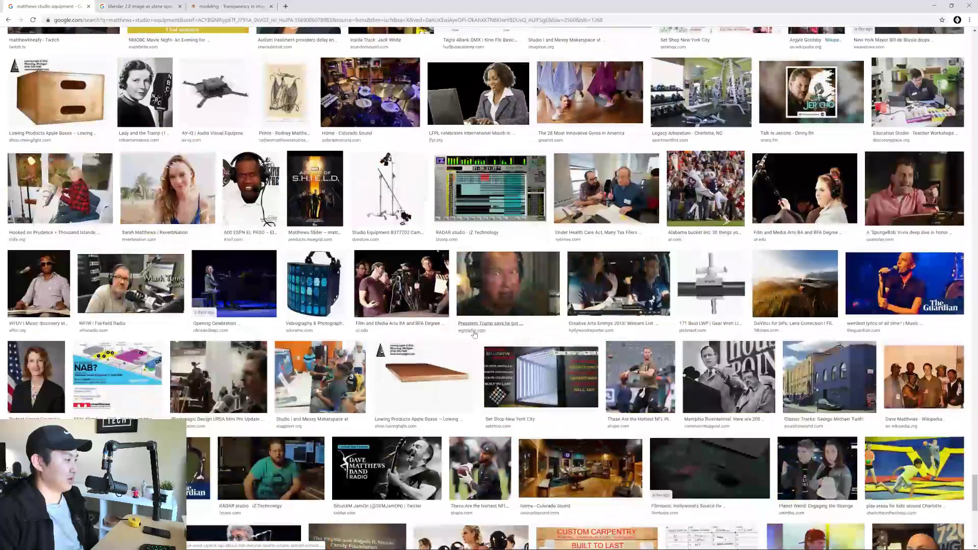
{"action": "scroll", "coordinate": [474, 334], "scroll_direction": "down", "scroll_amount": 9}
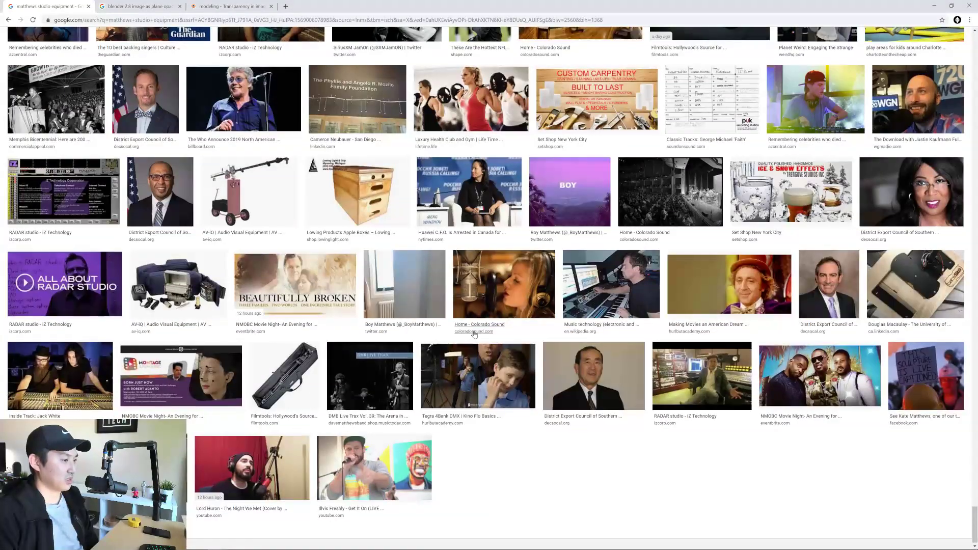
{"action": "scroll", "coordinate": [475, 334], "scroll_direction": "down", "scroll_amount": 1}
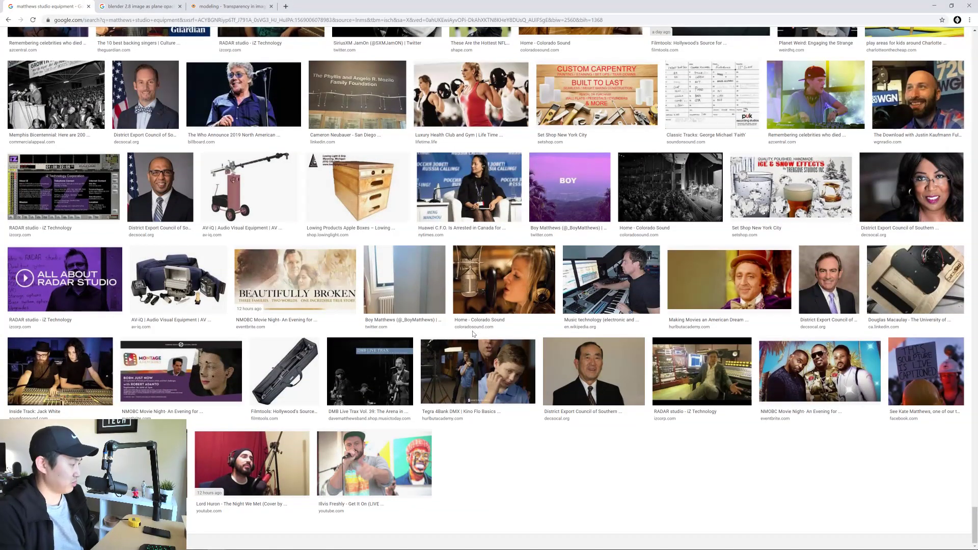
Step: Replace the image search query with "c stand matthews" and run the search
{"action": "key", "text": "Home"}
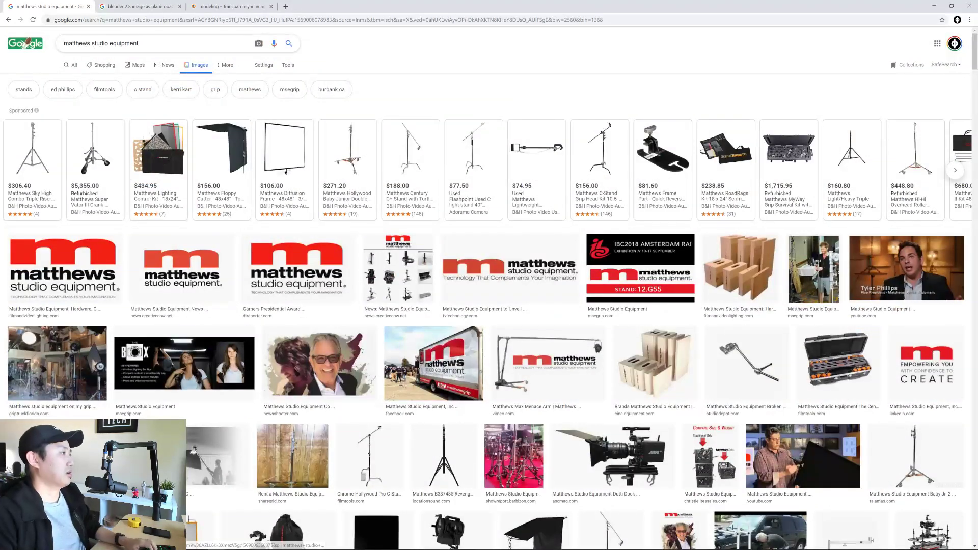
{"action": "double_click", "coordinate": [124, 44]}
{"action": "key", "text": "ctrl+a"}
{"action": "type", "text": "c stand "}
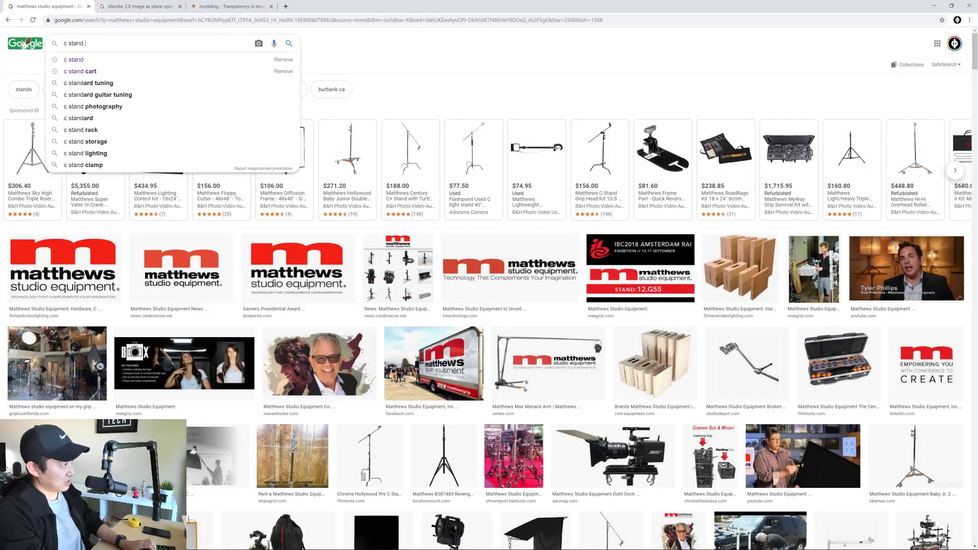
{"action": "type", "text": "matthews"}
{"action": "key", "text": "Return"}
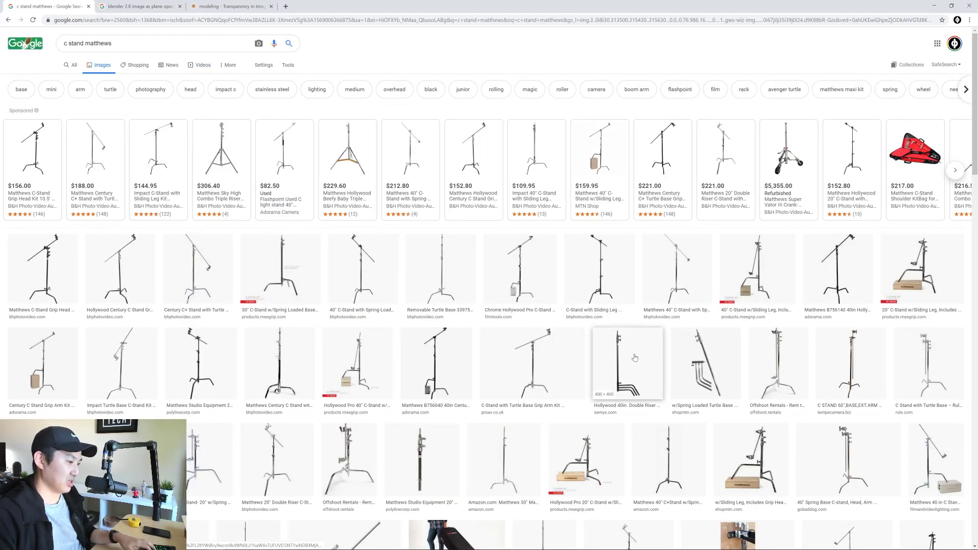
Step: Browse the C-stand results and open the Hollywood 40in. Double Riser and C-Stand 40 - Utopia images, both with stacked legs, in new tabs
{"action": "middle_click", "coordinate": [617, 352]}
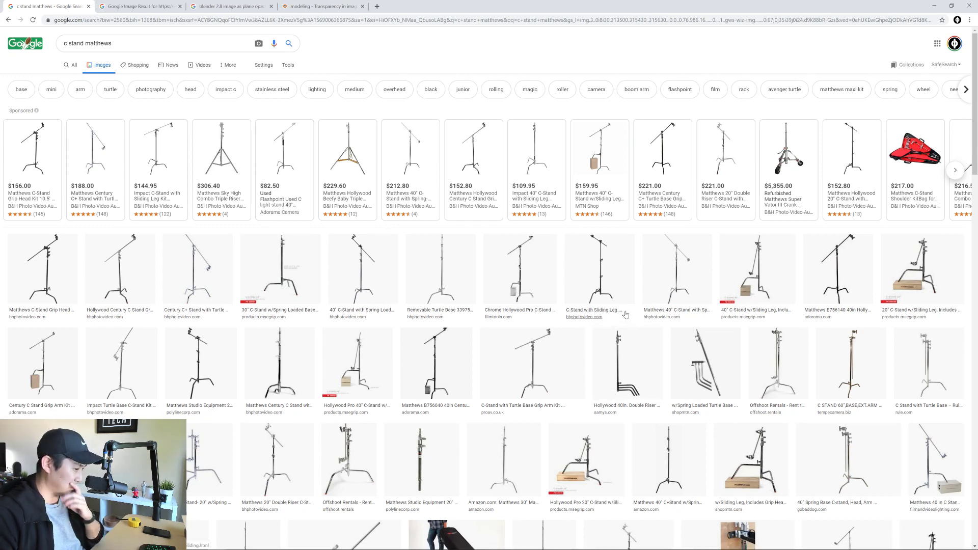
{"action": "scroll", "coordinate": [634, 312], "scroll_direction": "down", "scroll_amount": 5}
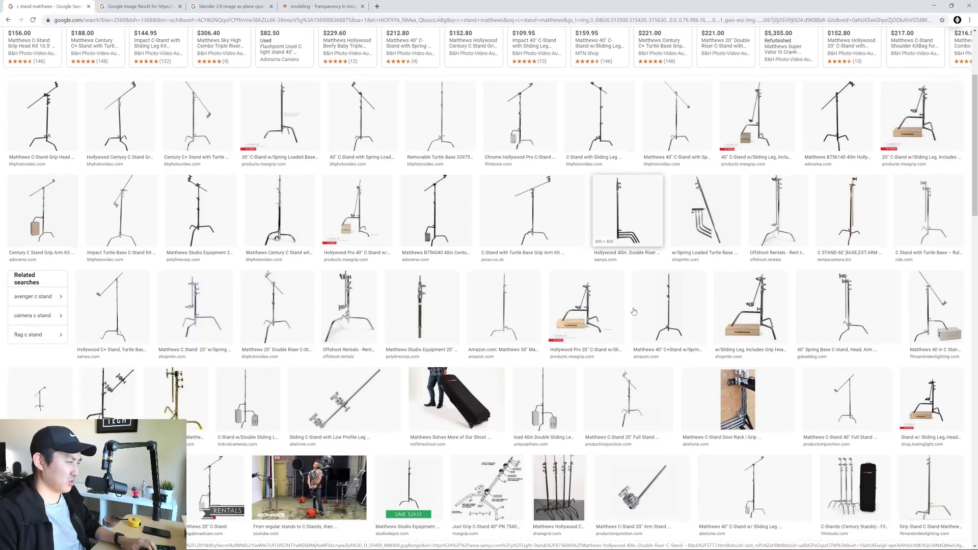
{"action": "scroll", "coordinate": [630, 309], "scroll_direction": "down", "scroll_amount": 2}
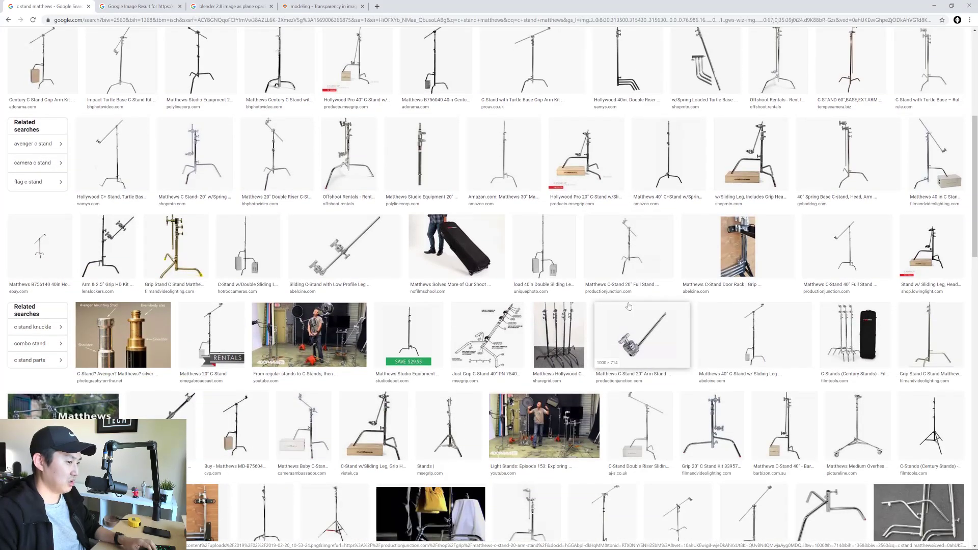
{"action": "scroll", "coordinate": [628, 305], "scroll_direction": "down", "scroll_amount": 2}
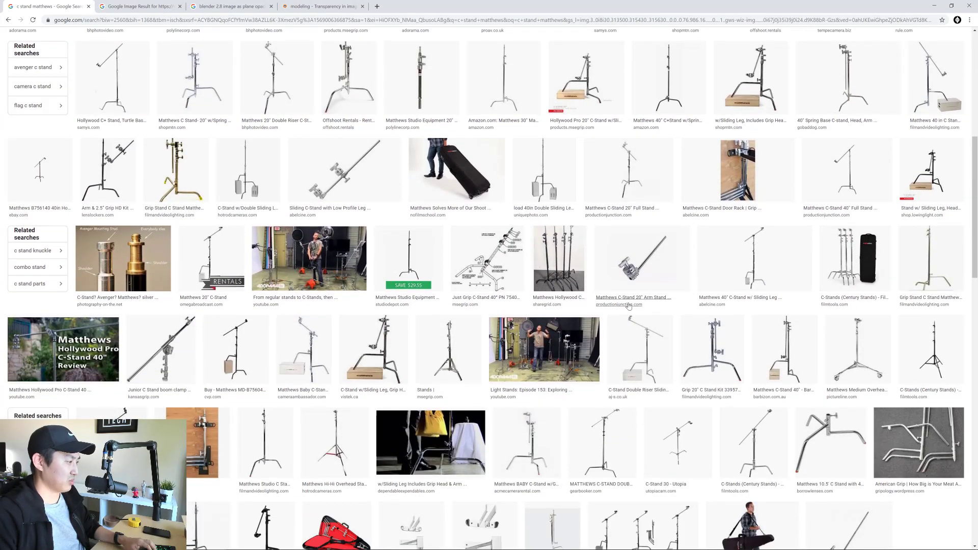
{"action": "scroll", "coordinate": [628, 305], "scroll_direction": "down", "scroll_amount": 5}
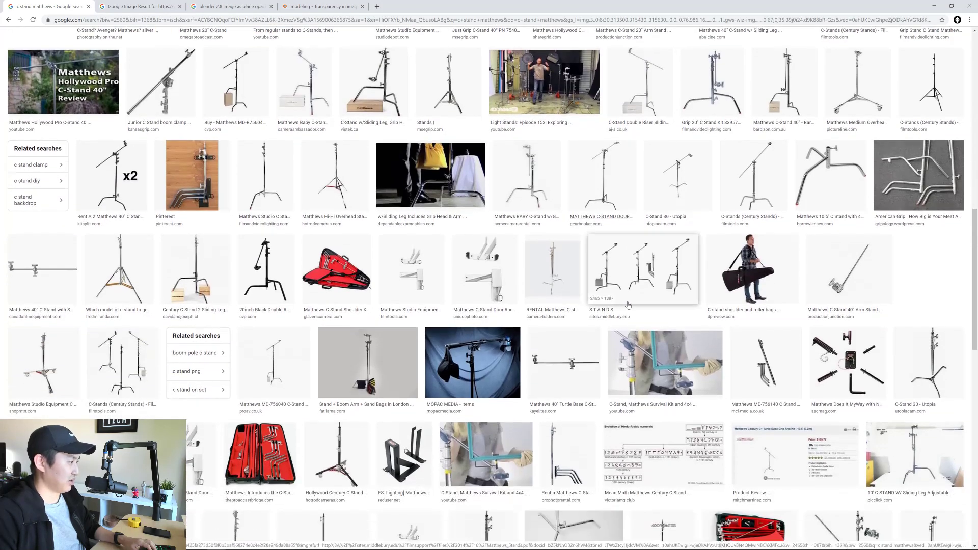
{"action": "scroll", "coordinate": [628, 305], "scroll_direction": "down", "scroll_amount": 3}
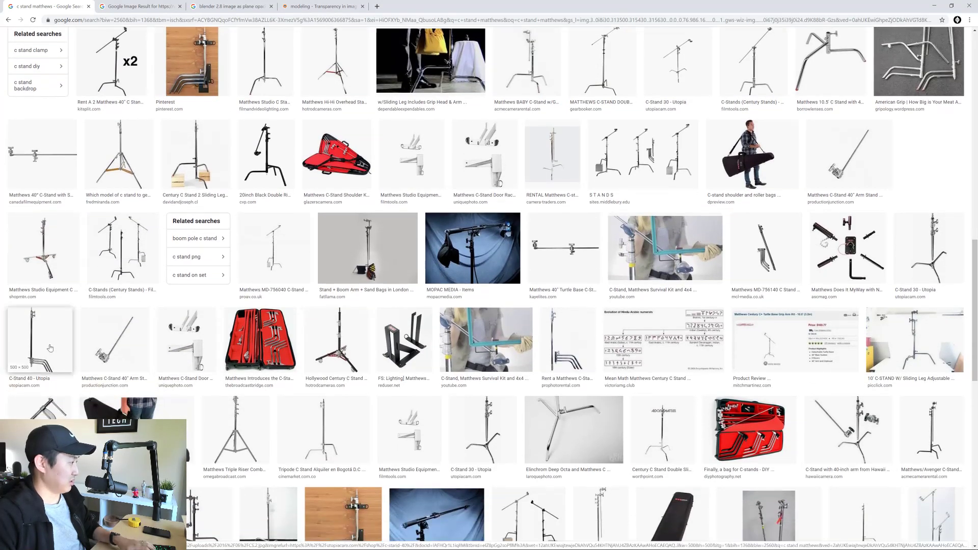
{"action": "middle_click", "coordinate": [71, 348]}
{"action": "scroll", "coordinate": [452, 330], "scroll_direction": "down", "scroll_amount": 1}
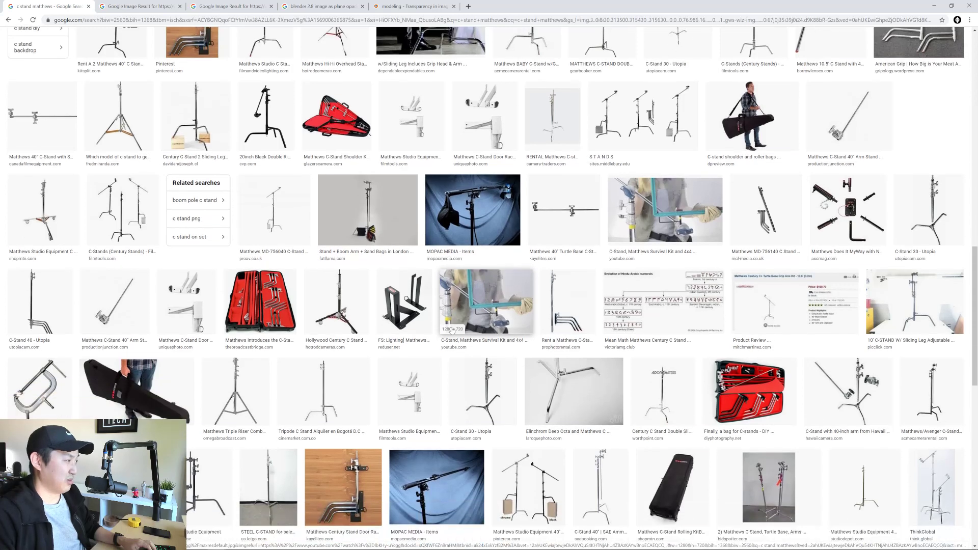
{"action": "scroll", "coordinate": [452, 330], "scroll_direction": "down", "scroll_amount": 3}
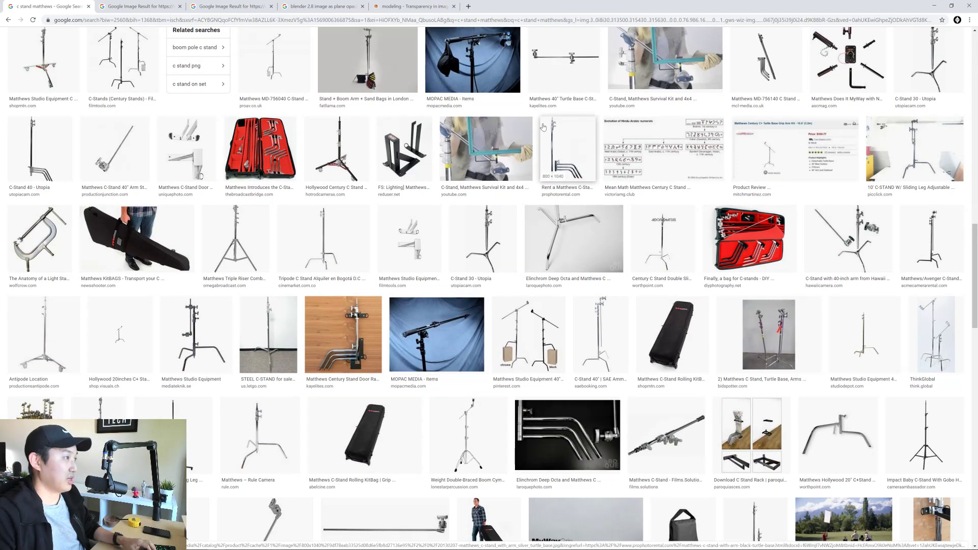
Step: Compare the opened Matthews Hollywood 40in. Double Riser image with the C-Stand 40 - Utopia image as pole and leg references
{"action": "left_click", "coordinate": [151, 8]}
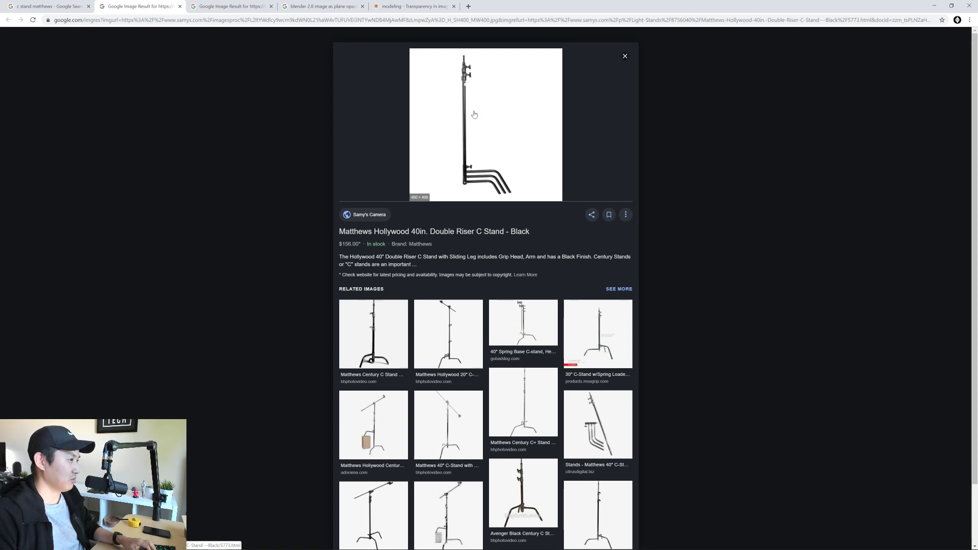
{"action": "left_click", "coordinate": [241, 8]}
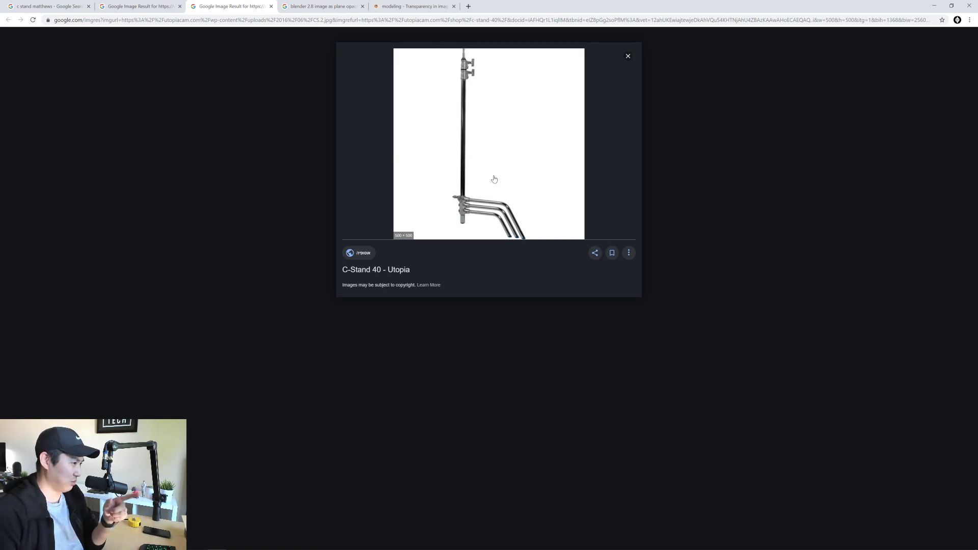
{"action": "left_click", "coordinate": [158, 8]}
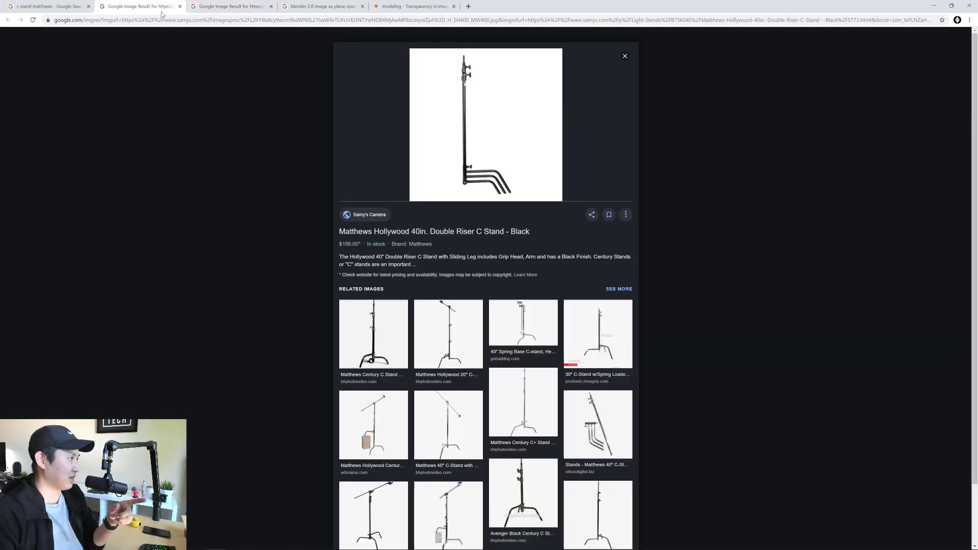
Step: Open the Matthews Hollywood 40in. Double Riser image in its own tab and go to its Samy's Camera product page
{"action": "right_click", "coordinate": [503, 134]}
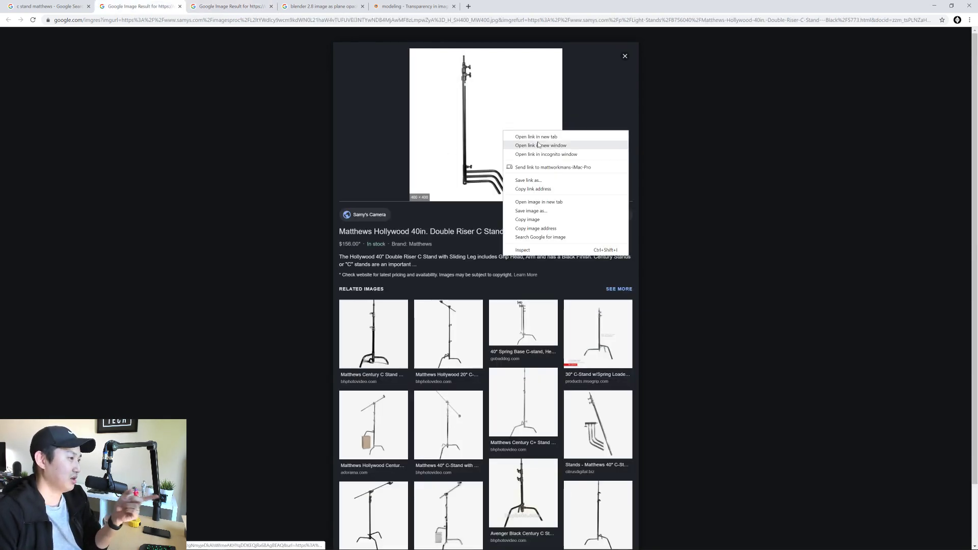
{"action": "left_click", "coordinate": [547, 203]}
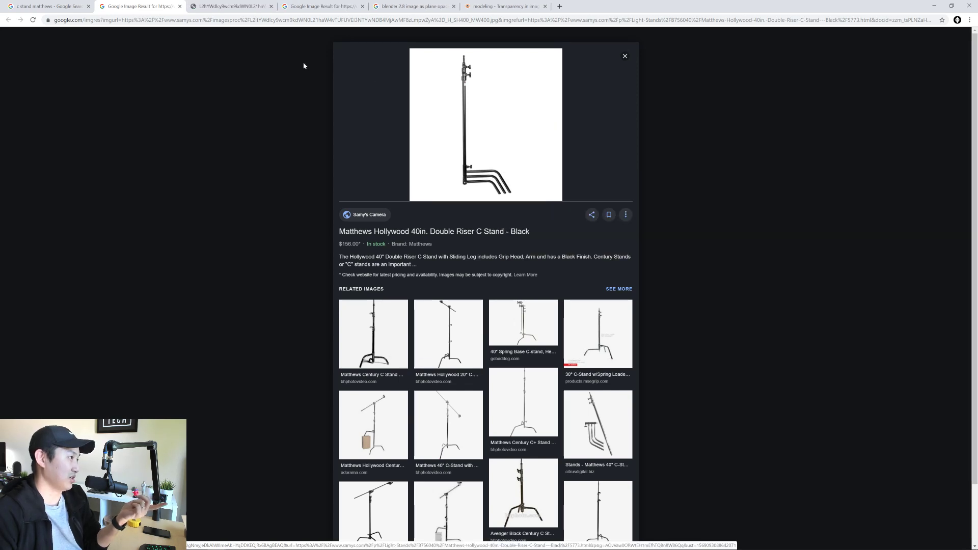
{"action": "left_click", "coordinate": [466, 135]}
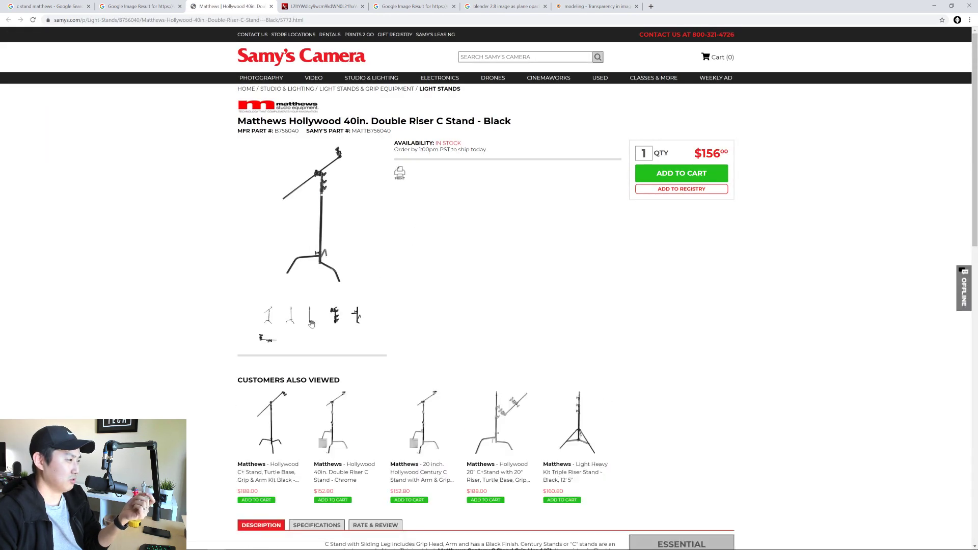
Step: Enlarge the product gallery's photo of the stand with its legs folded together and view that image in a separate tab
{"action": "left_click", "coordinate": [329, 230]}
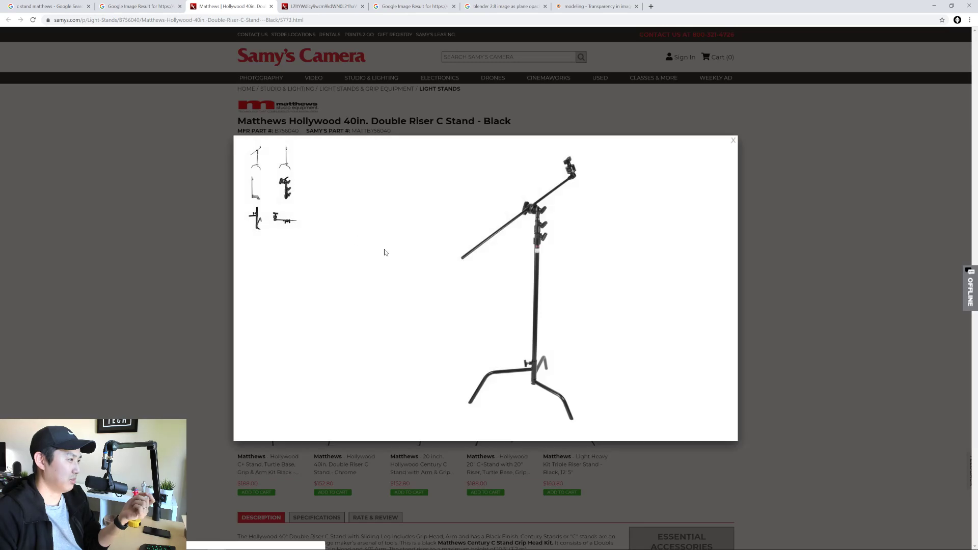
{"action": "left_click", "coordinate": [265, 198]}
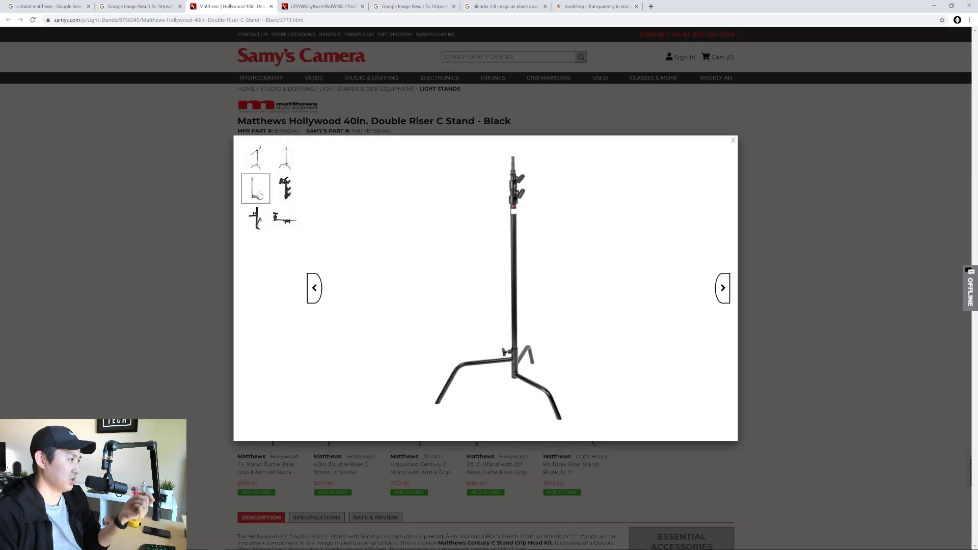
{"action": "right_click", "coordinate": [469, 281]}
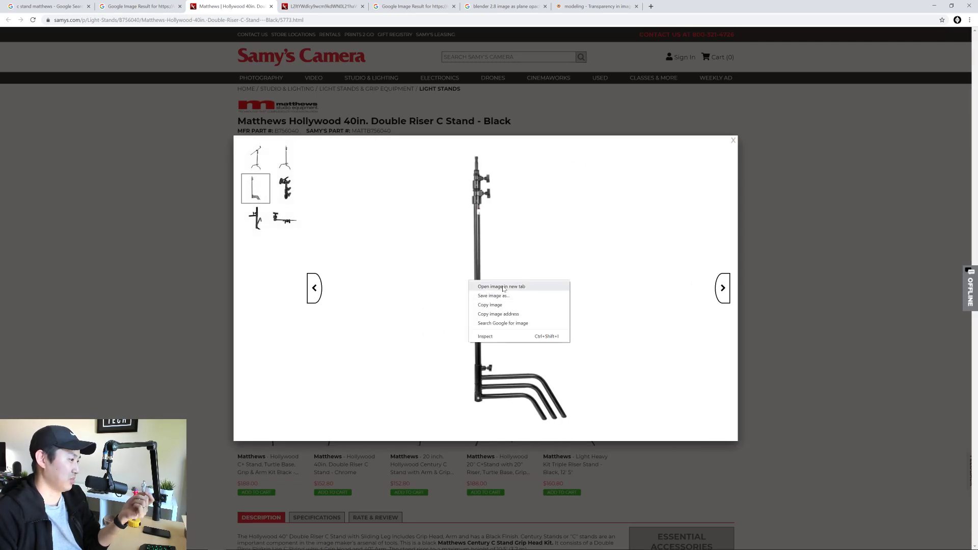
{"action": "left_click", "coordinate": [488, 288]}
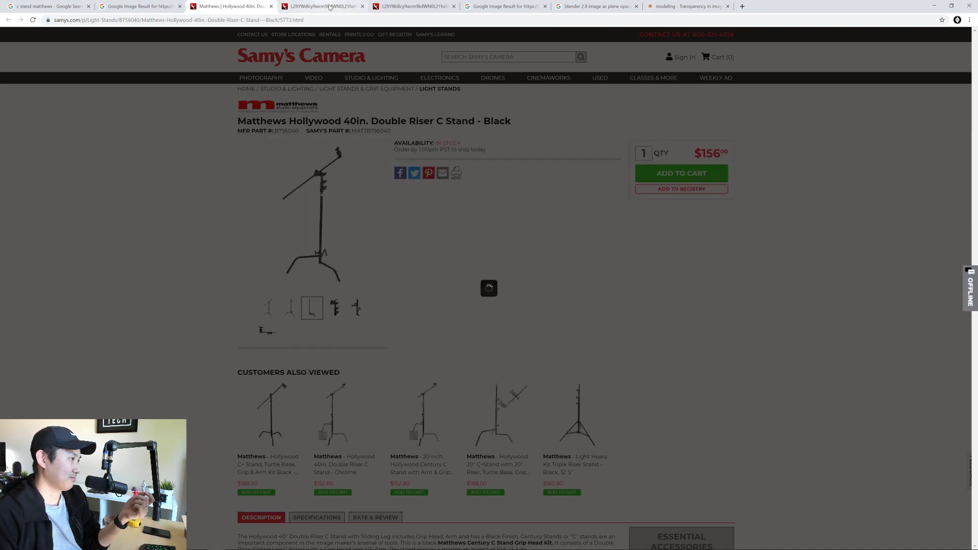
{"action": "left_click", "coordinate": [329, 7]}
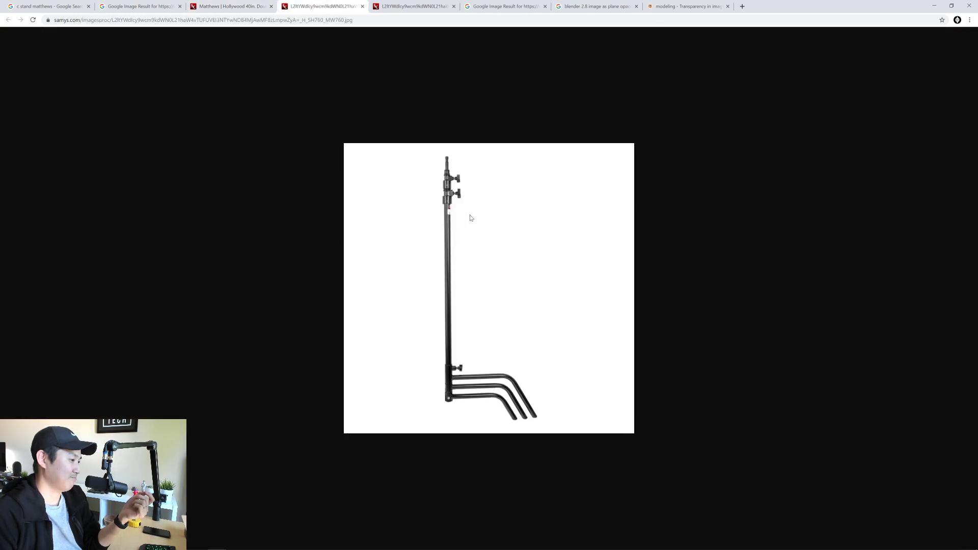
Step: Start saving the folded-leg C-stand photo and choose the CinematographyDatabase\Matthews folder on the SSD4TB (G:) drive as its destination
{"action": "right_click", "coordinate": [474, 274]}
{"action": "left_click", "coordinate": [498, 288]}
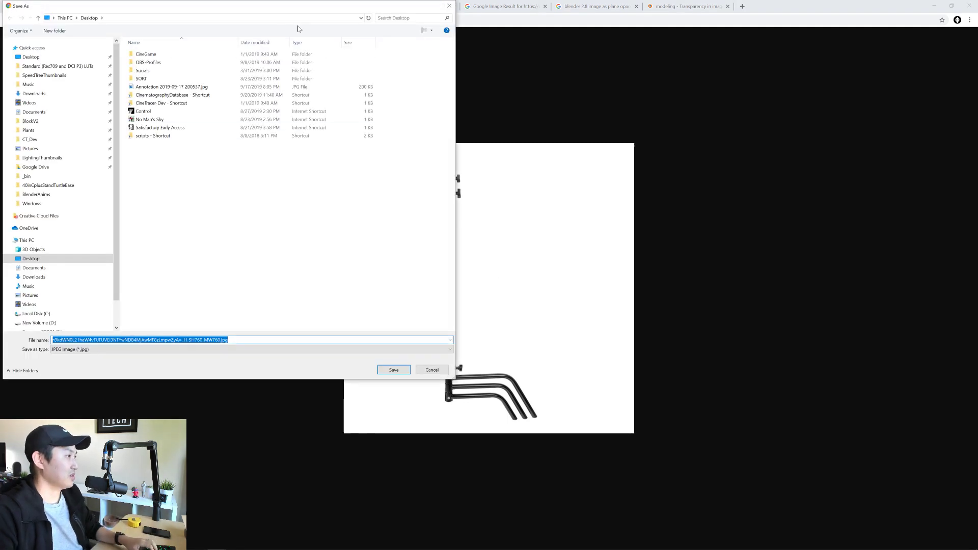
{"action": "left_click_drag", "start_coordinate": [379, 1], "coordinate": [546, 70]}
{"action": "scroll", "coordinate": [251, 344], "scroll_direction": "down", "scroll_amount": 3}
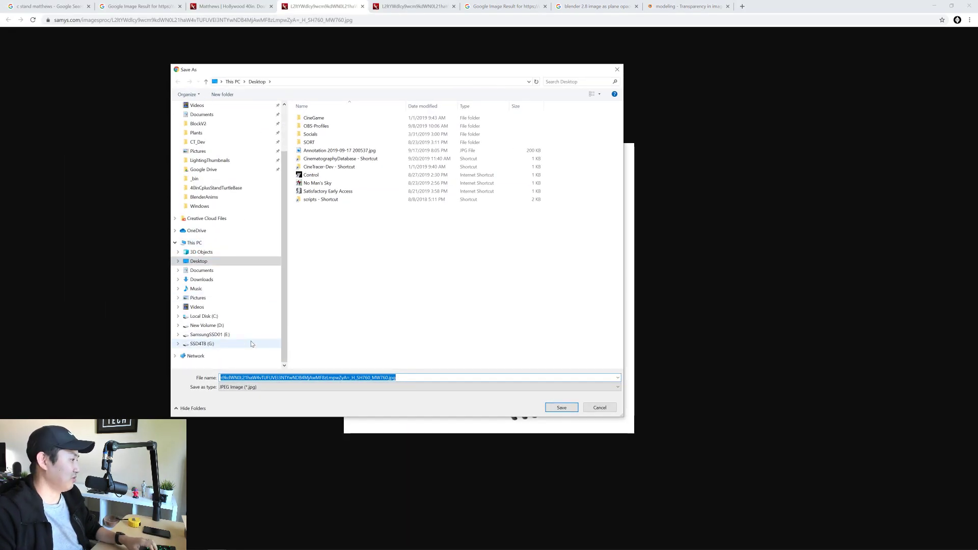
{"action": "left_click", "coordinate": [206, 345]}
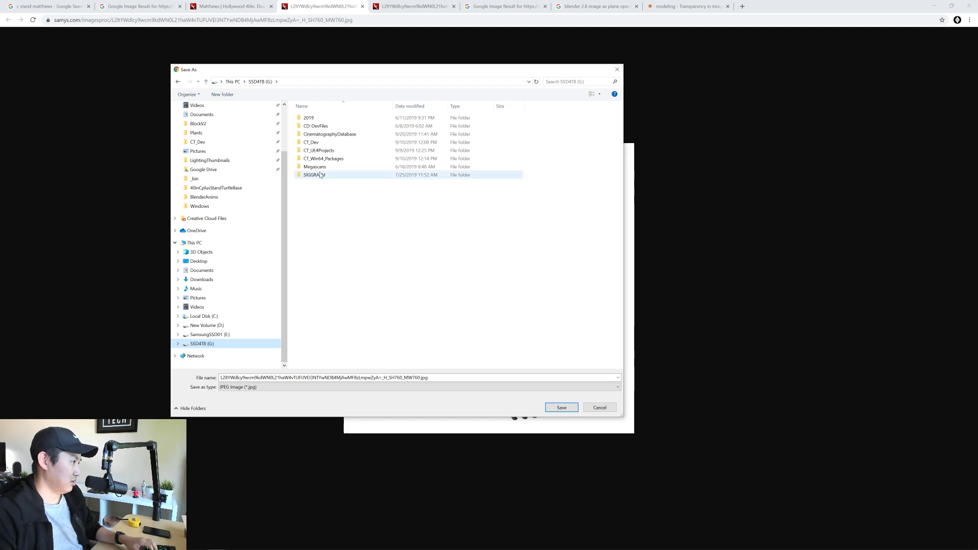
{"action": "double_click", "coordinate": [328, 134]}
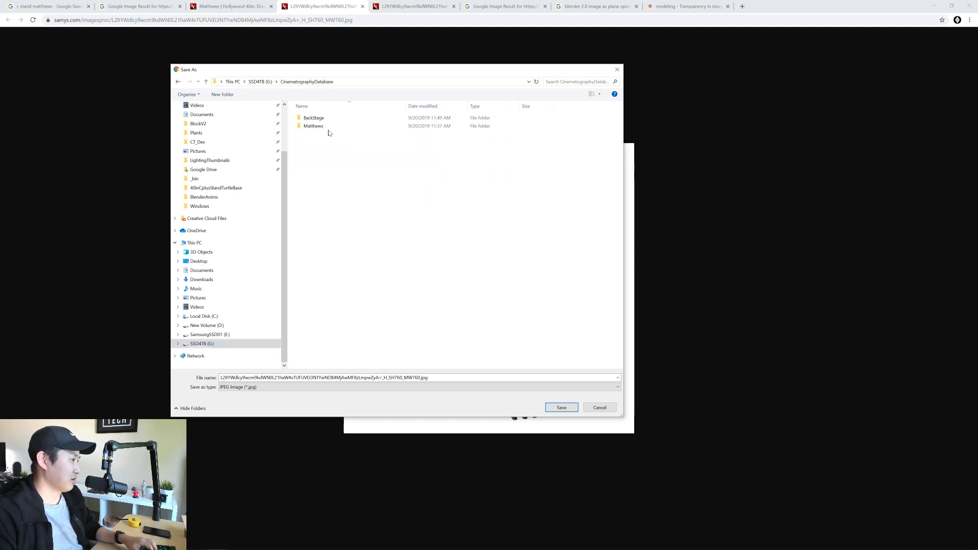
{"action": "left_click", "coordinate": [318, 129]}
{"action": "double_click", "coordinate": [317, 127]}
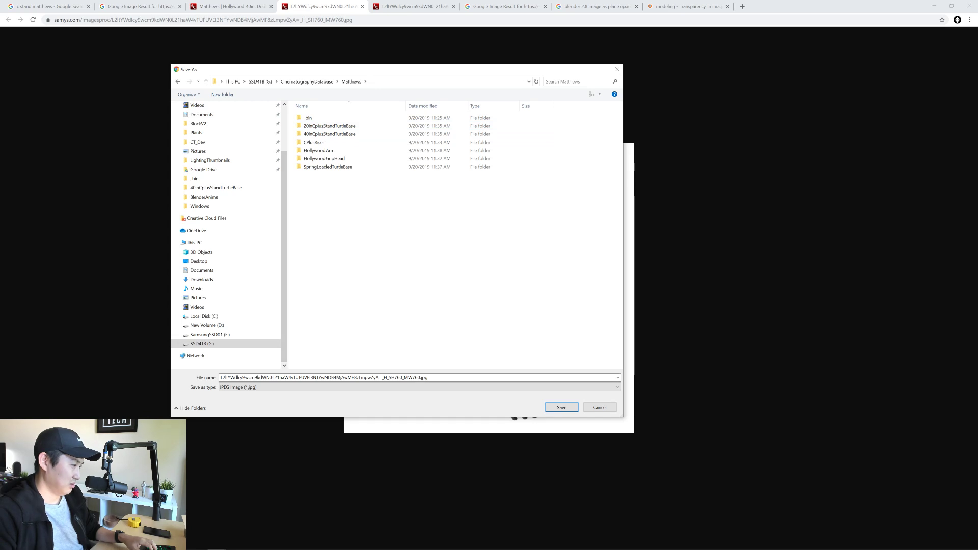
Step: Name the image file Matthews_40in_Cstand_01.jpg and save it
{"action": "left_click_drag", "start_coordinate": [273, 378], "coordinate": [178, 376]}
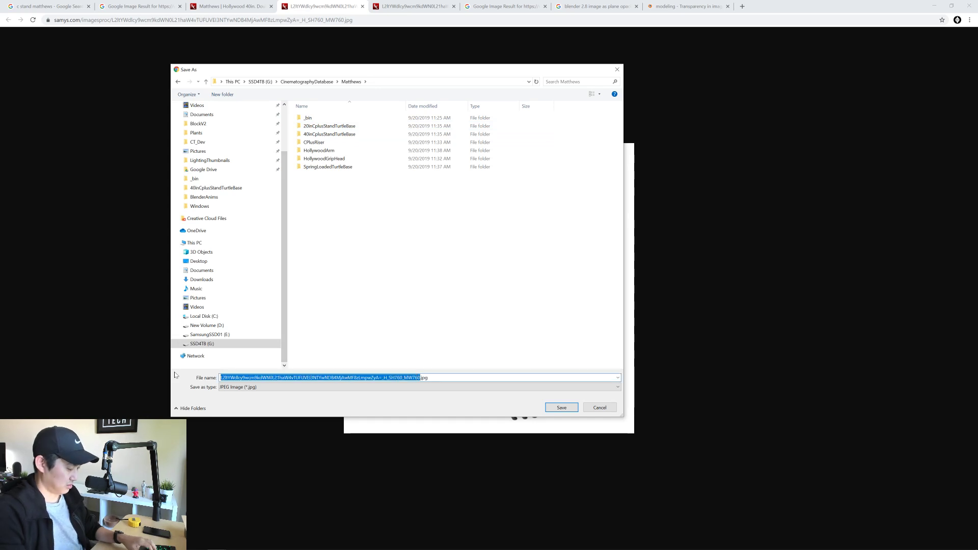
{"action": "type", "text": "Matthews"}
{"action": "type", "text": "_40in"}
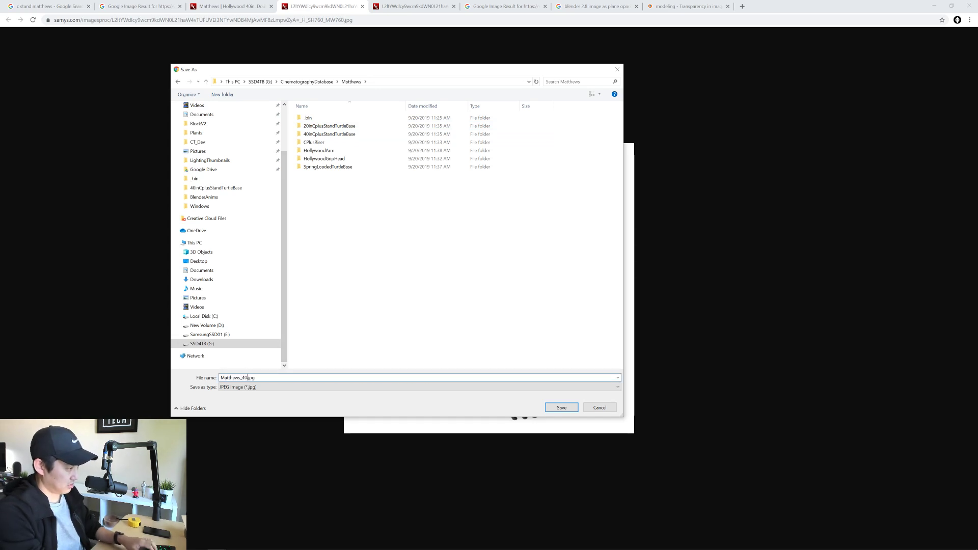
{"action": "type", "text": "_Cstand_01"}
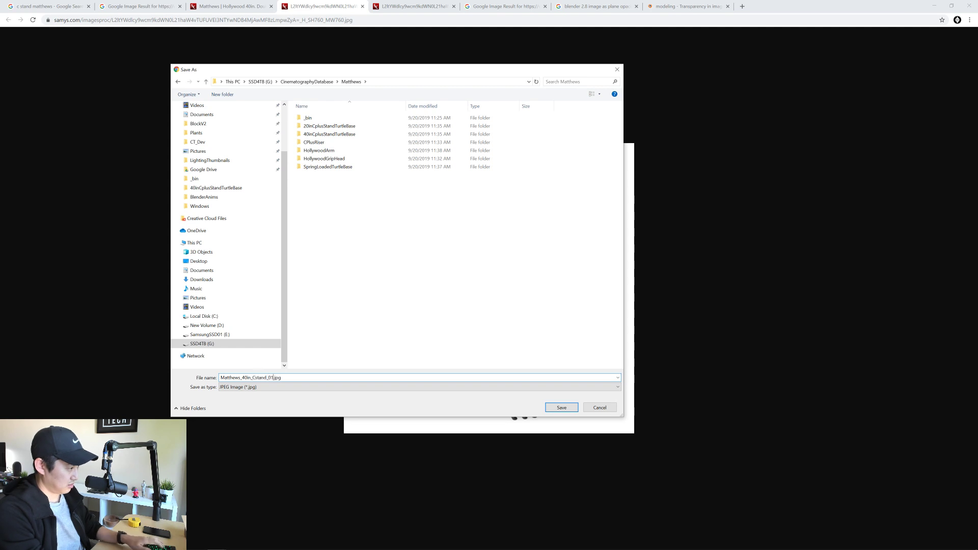
{"action": "key", "text": "Return"}
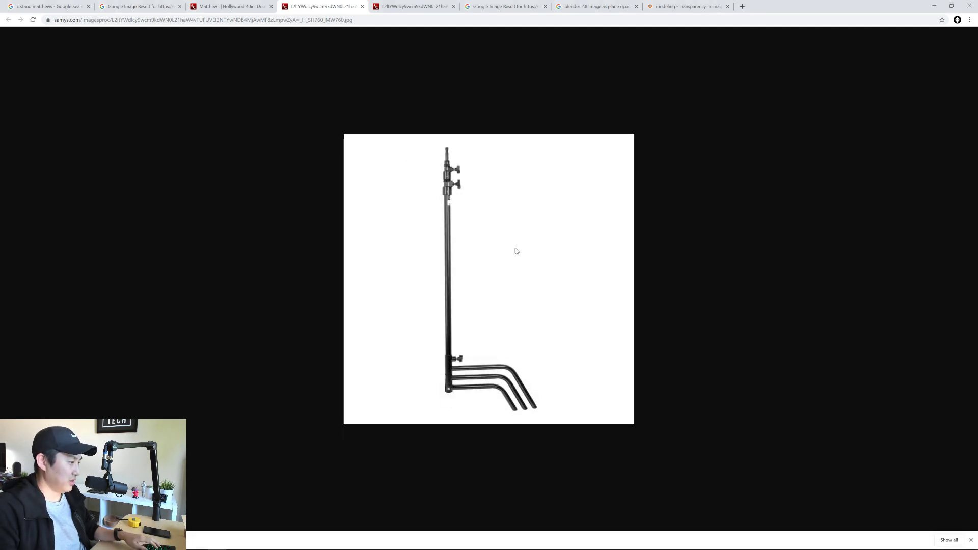
Step: Switch to Blender and delete the spring turtle base reference image from the scene
{"action": "key", "text": "alt+Tab"}
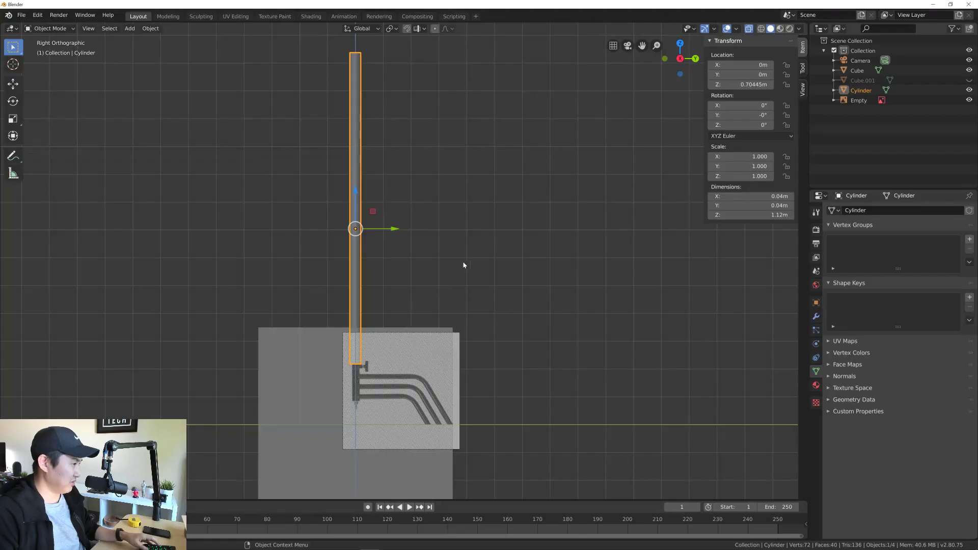
{"action": "middle_click_drag", "start_coordinate": [393, 326], "coordinate": [393, 342], "text": "shift"}
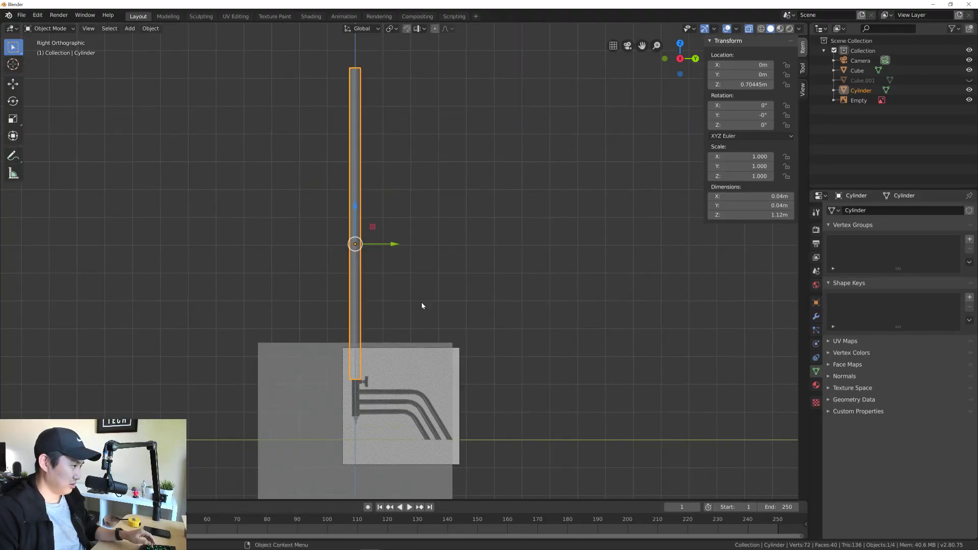
{"action": "key", "text": "alt+a"}
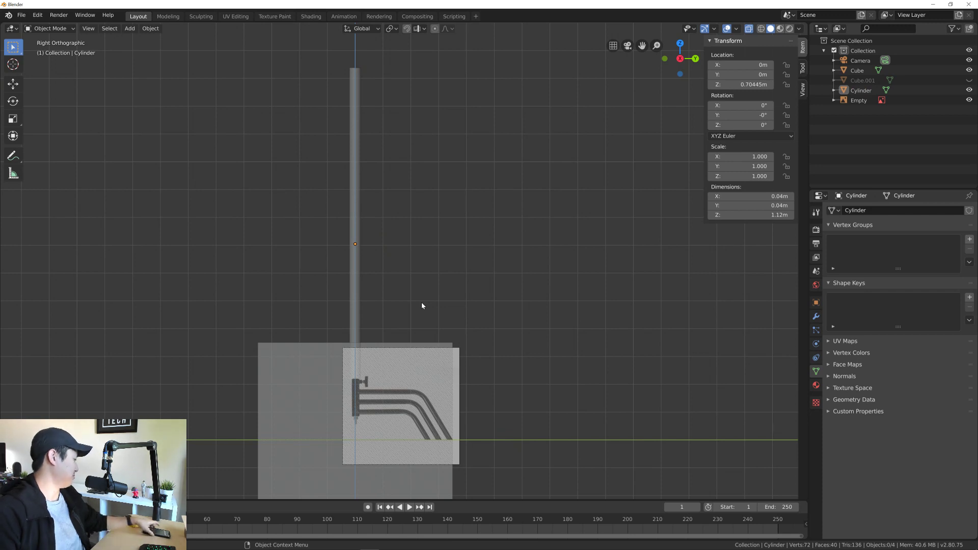
{"action": "left_click", "coordinate": [460, 371]}
{"action": "key", "text": "x"}
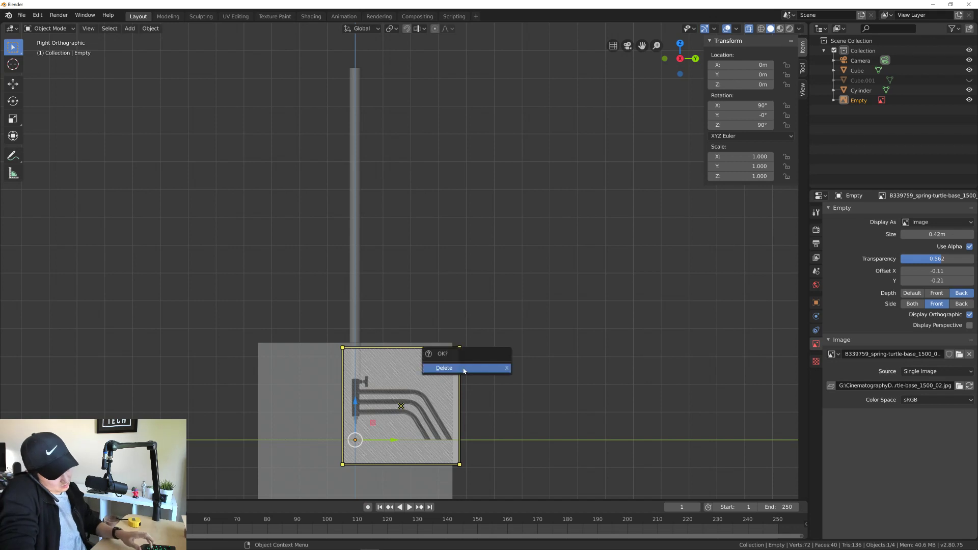
{"action": "left_click", "coordinate": [462, 369]}
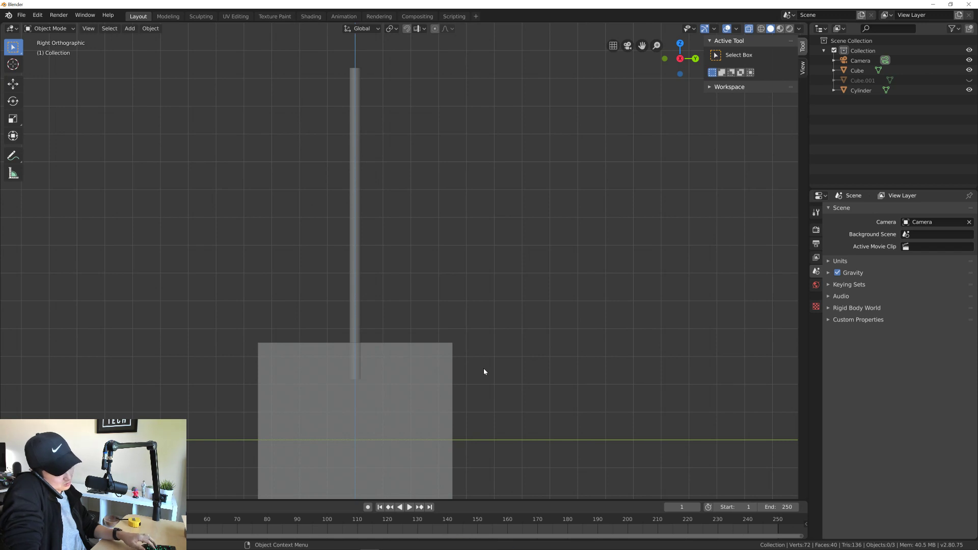
Step: Add Matthews_40in_Cstand_01.jpg from the Matthews folder as a background image in the right orthographic view
{"action": "key", "text": "shift+a"}
{"action": "mouse_move", "coordinate": [487, 369]}
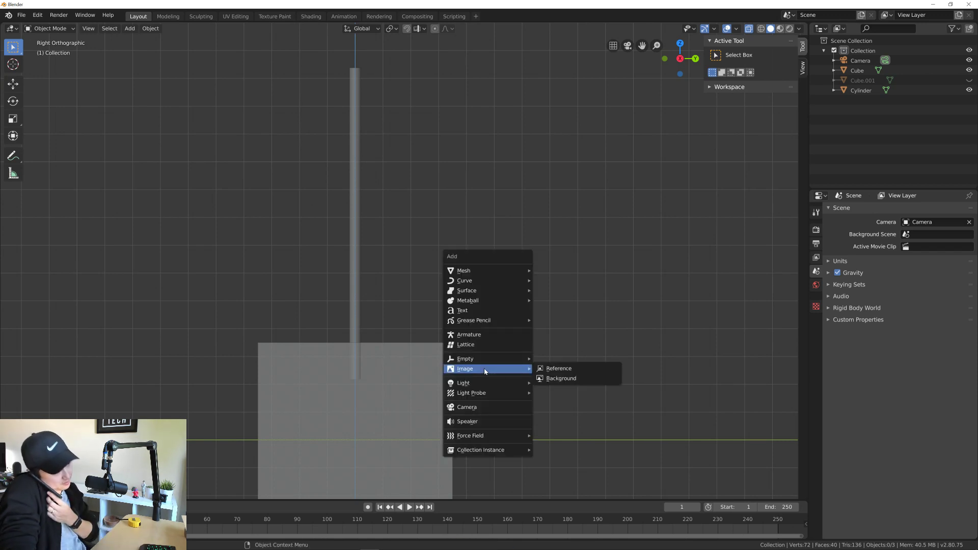
{"action": "left_click", "coordinate": [548, 383]}
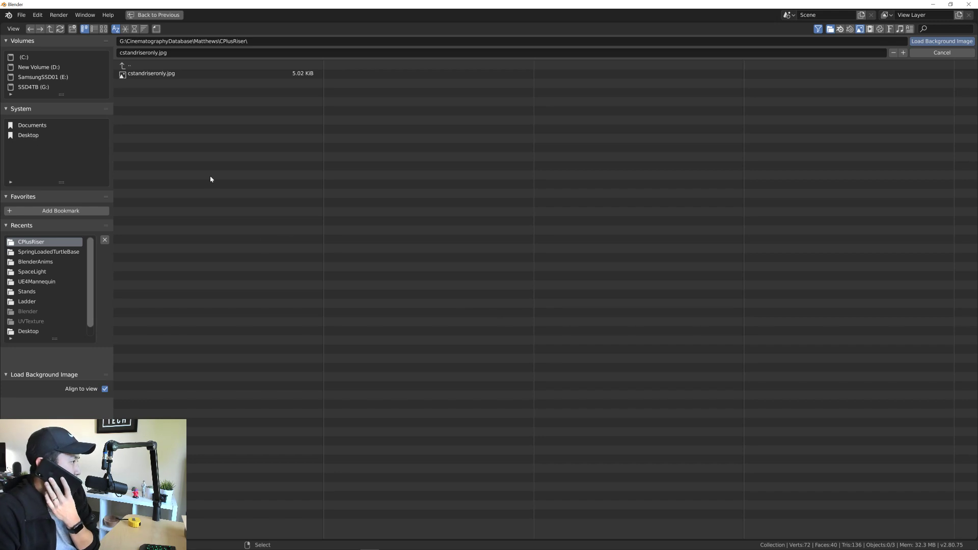
{"action": "left_click", "coordinate": [49, 29]}
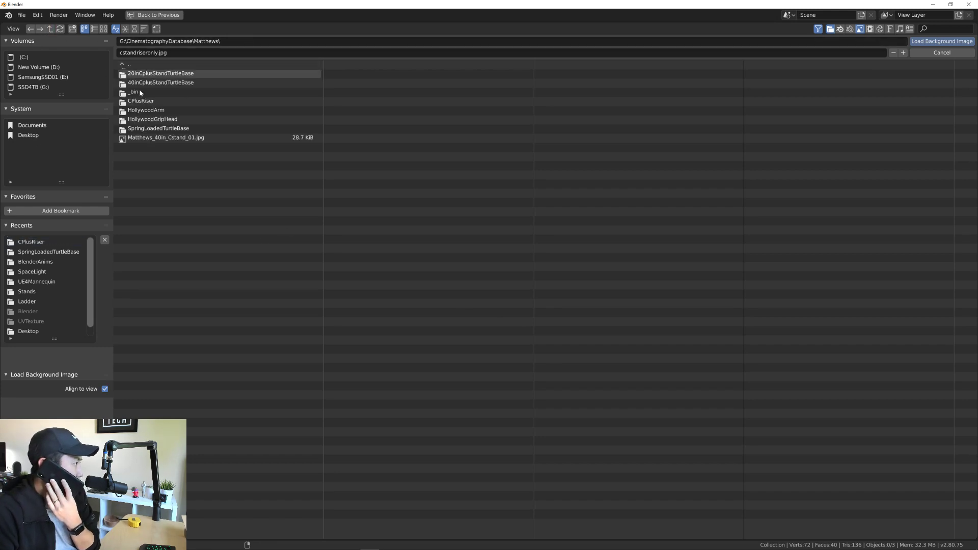
{"action": "left_click", "coordinate": [177, 137]}
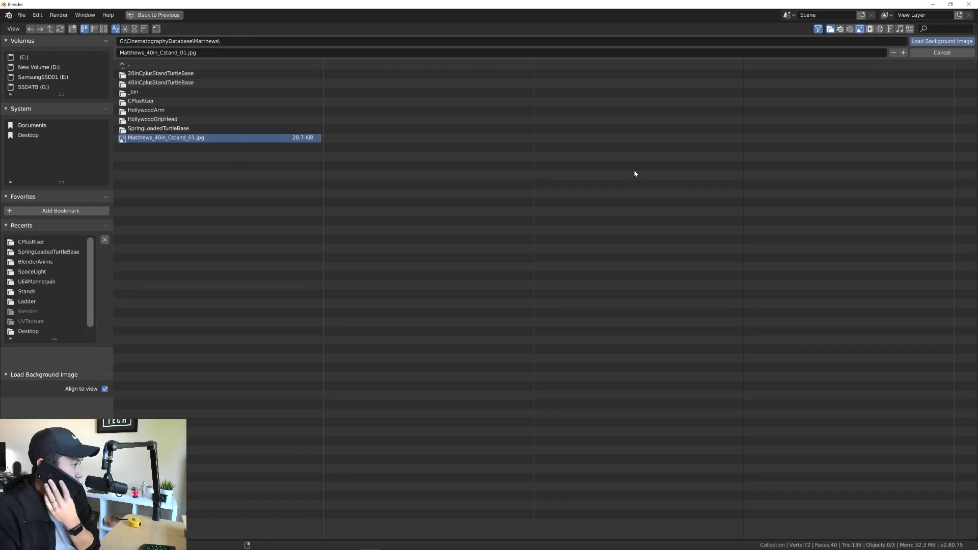
{"action": "left_click", "coordinate": [942, 41]}
Step: Shrink the C-stand background image and move it up over the cube
{"action": "scroll", "coordinate": [366, 282], "scroll_direction": "down", "scroll_amount": 4}
{"action": "scroll", "coordinate": [377, 288], "scroll_direction": "up", "scroll_amount": 1}
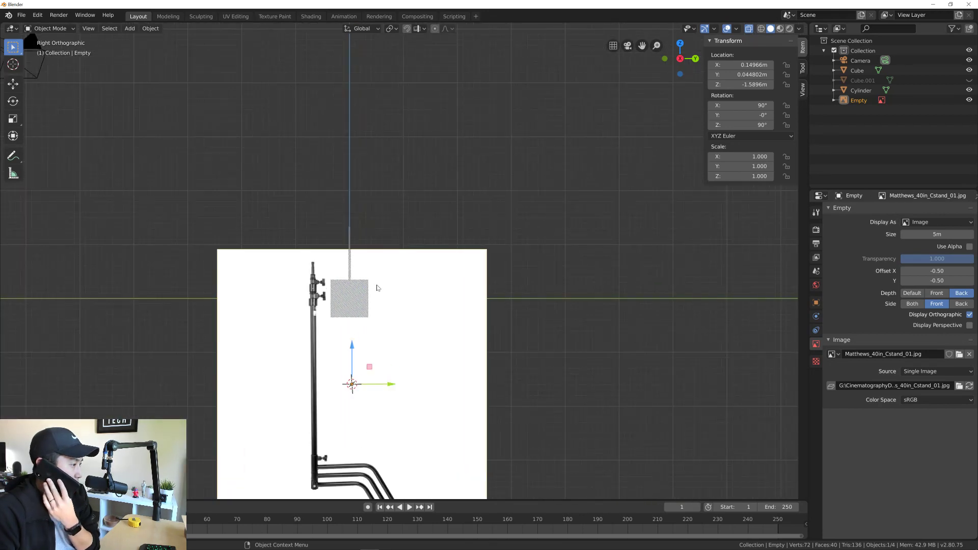
{"action": "scroll", "coordinate": [378, 288], "scroll_direction": "up", "scroll_amount": 2}
{"action": "scroll", "coordinate": [386, 286], "scroll_direction": "down", "scroll_amount": 1}
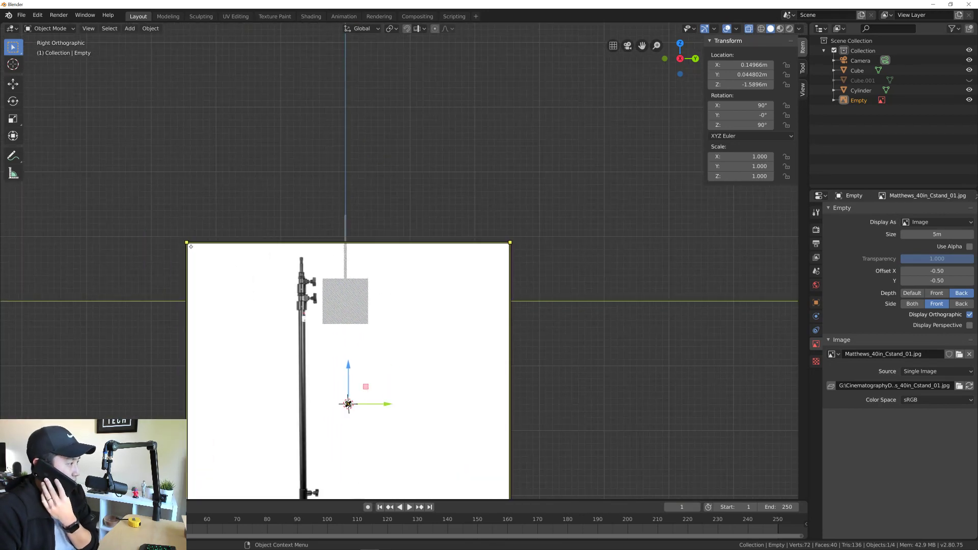
{"action": "left_click_drag", "start_coordinate": [191, 246], "coordinate": [424, 389]}
{"action": "scroll", "coordinate": [388, 345], "scroll_direction": "up", "scroll_amount": 3}
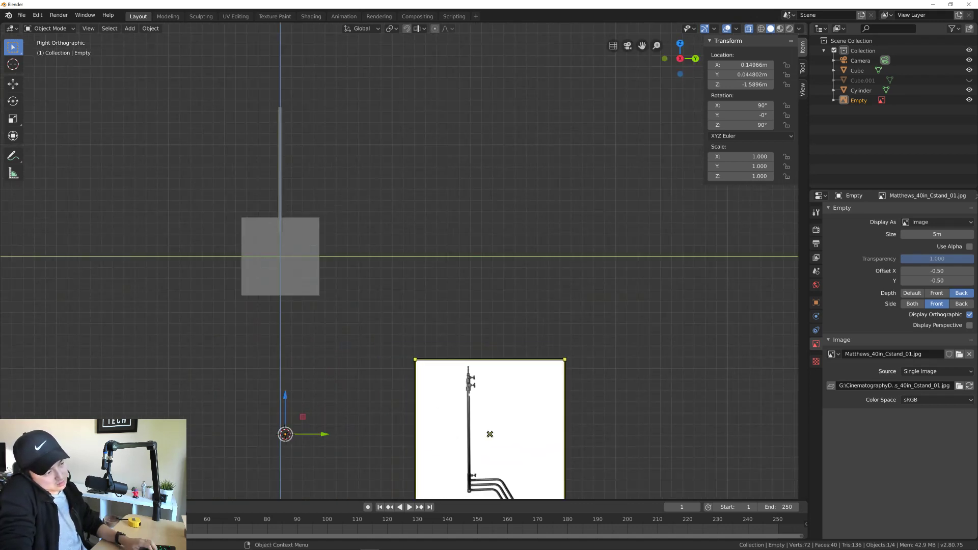
{"action": "left_click_drag", "start_coordinate": [485, 439], "coordinate": [289, 277]}
{"action": "scroll", "coordinate": [294, 270], "scroll_direction": "up", "scroll_amount": 6}
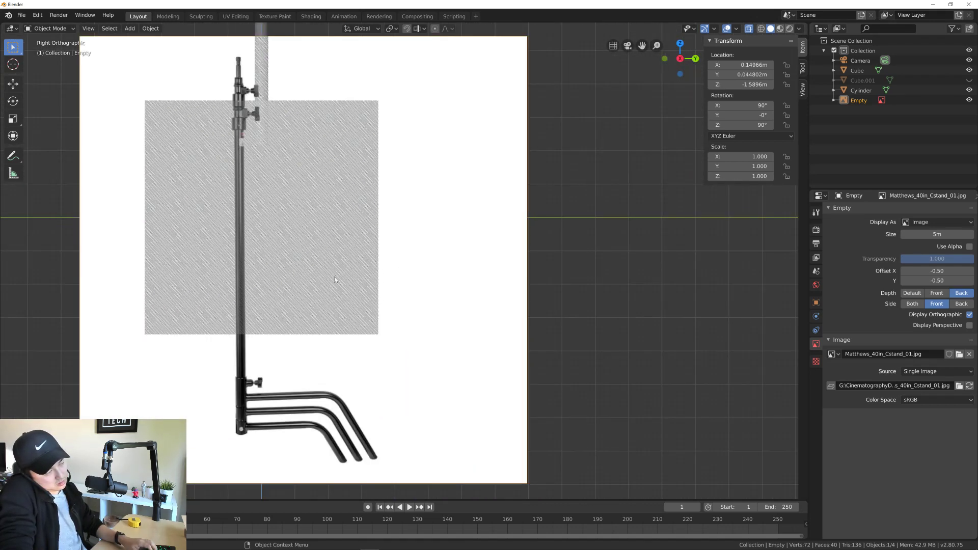
Step: Scale the C-stand image down to roughly the cube's width and move it up over the lower part of the pole cylinder
{"action": "scroll", "coordinate": [334, 276], "scroll_direction": "down", "scroll_amount": 3}
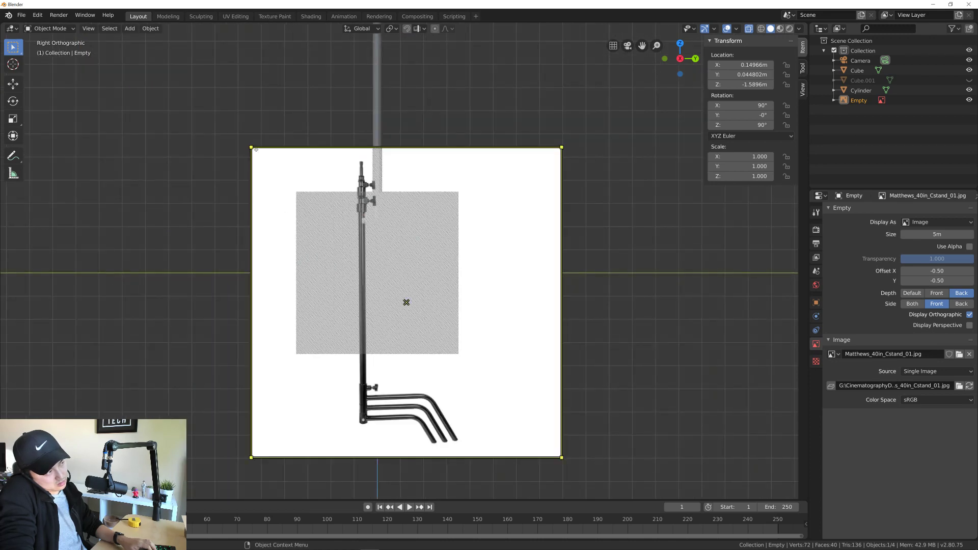
{"action": "left_click_drag", "start_coordinate": [284, 179], "coordinate": [435, 370]}
{"action": "middle_click_drag", "start_coordinate": [436, 371], "coordinate": [432, 396], "text": "shift"}
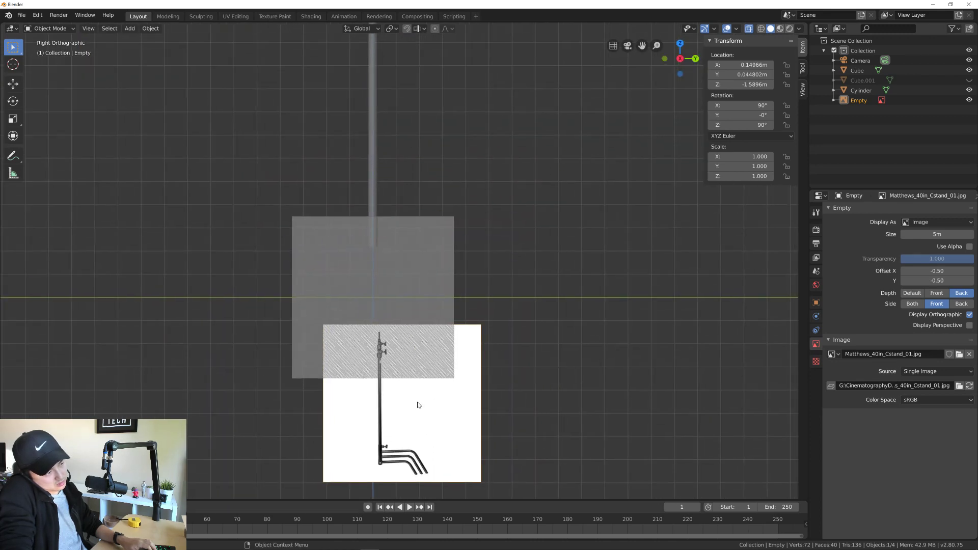
{"action": "left_click_drag", "start_coordinate": [402, 404], "coordinate": [387, 206]}
Step: Enlarge the C-stand image to a size of about 1.4 m so the stand approaches the pole cylinder's height
{"action": "scroll", "coordinate": [386, 206], "scroll_direction": "down", "scroll_amount": 2}
{"action": "middle_click_drag", "start_coordinate": [423, 223], "coordinate": [457, 330], "text": "shift"}
{"action": "scroll", "coordinate": [457, 329], "scroll_direction": "up", "scroll_amount": 1}
{"action": "middle_click_drag", "start_coordinate": [437, 290], "coordinate": [444, 343], "text": "shift"}
{"action": "left_click", "coordinate": [366, 303]}
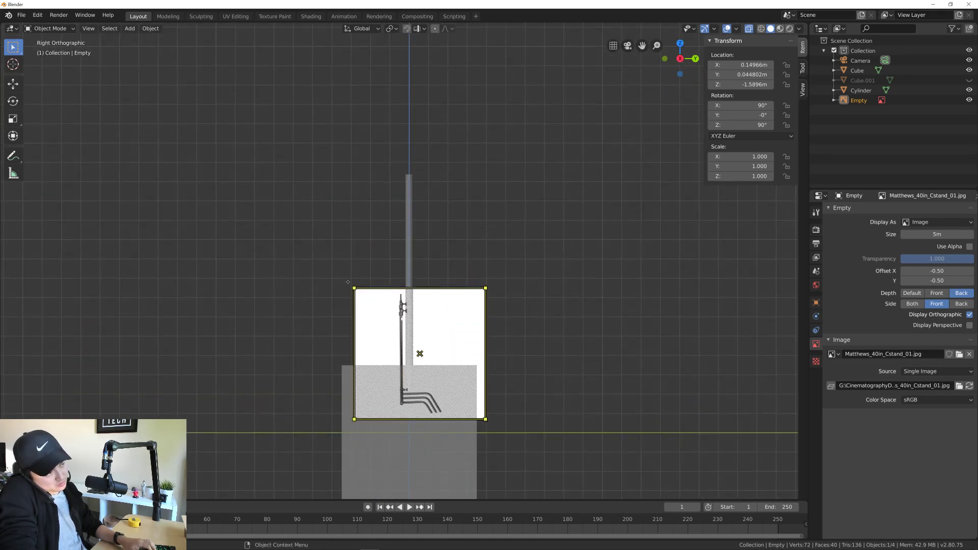
{"action": "left_click_drag", "start_coordinate": [354, 288], "coordinate": [388, 312]}
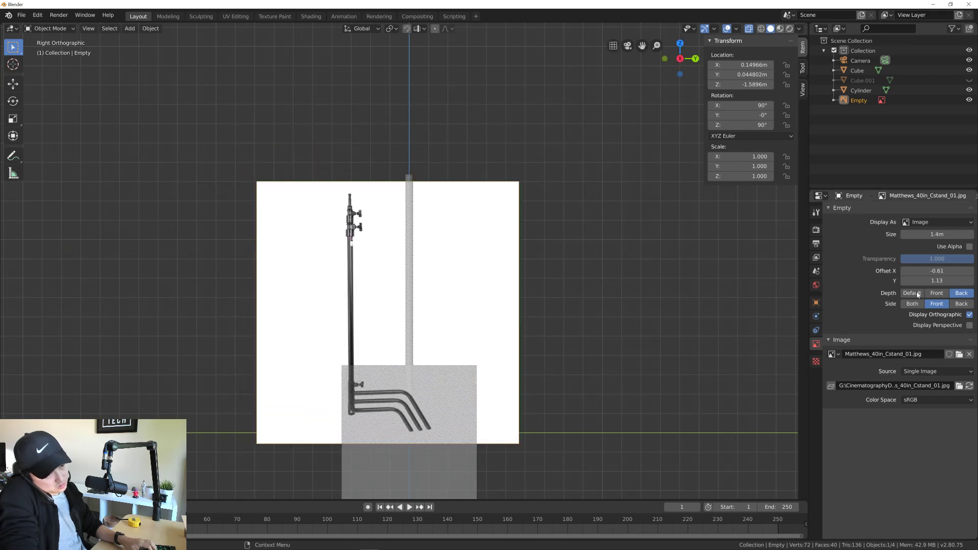
Step: Enable alpha on the C-stand image with transparency 0.277 and shift it sideways until its pole sits beside the cylinder
{"action": "left_click", "coordinate": [968, 248]}
{"action": "left_click_drag", "start_coordinate": [958, 259], "coordinate": [921, 259]}
{"action": "left_click", "coordinate": [388, 313]}
{"action": "left_click_drag", "start_coordinate": [388, 312], "coordinate": [439, 313]}
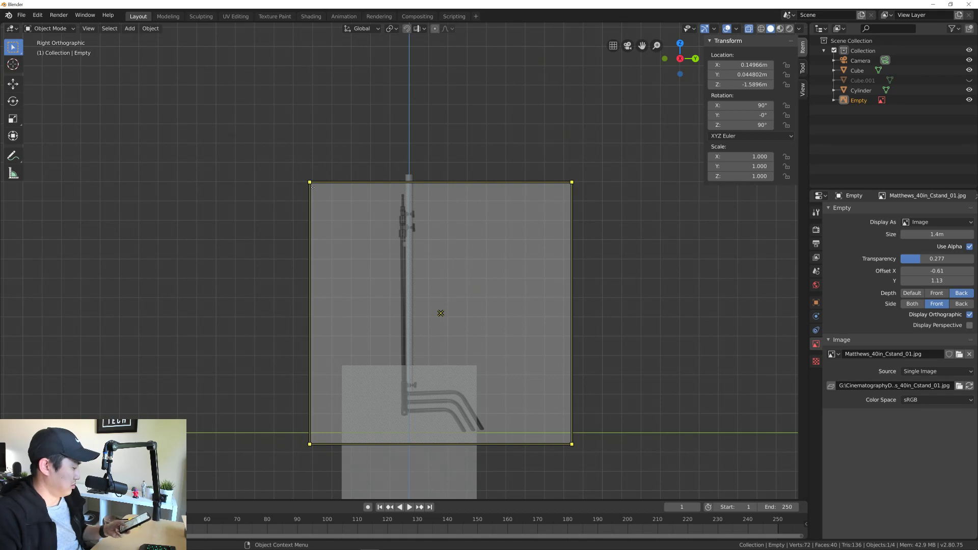
Step: Enlarge and nudge the C-stand image until the stand's top is level with the cylinder's top and its feet reach the ground line
{"action": "left_click_drag", "start_coordinate": [316, 185], "coordinate": [290, 162]}
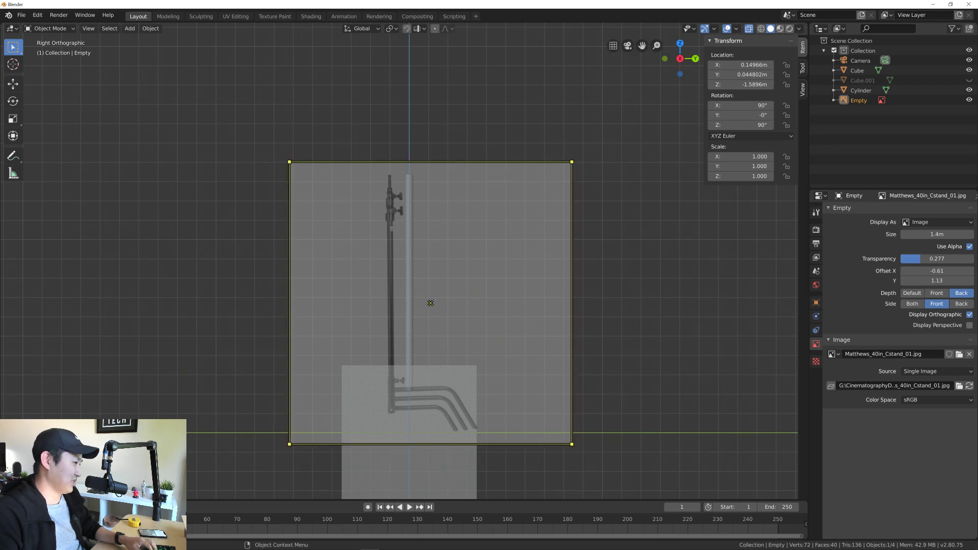
{"action": "left_click_drag", "start_coordinate": [430, 304], "coordinate": [434, 304]}
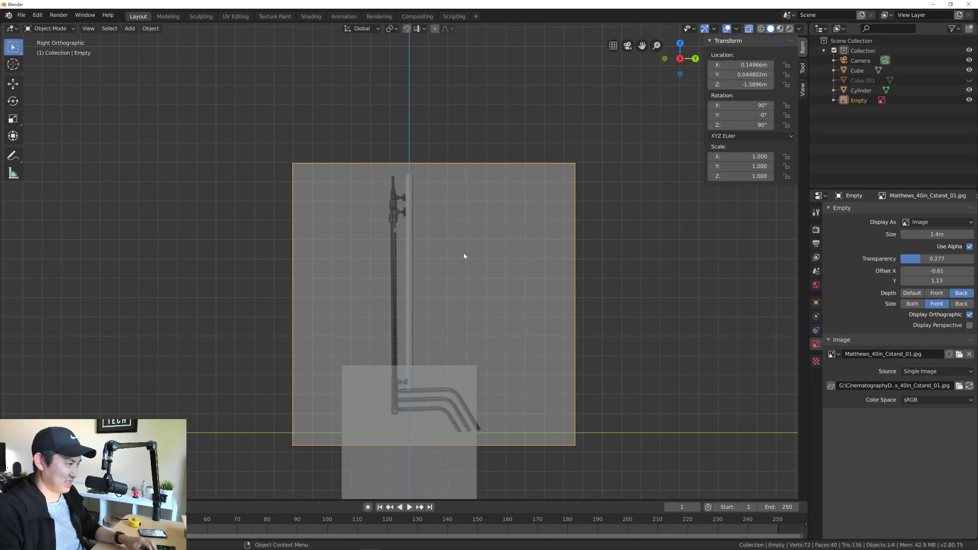
{"action": "mouse_move", "coordinate": [434, 304]}
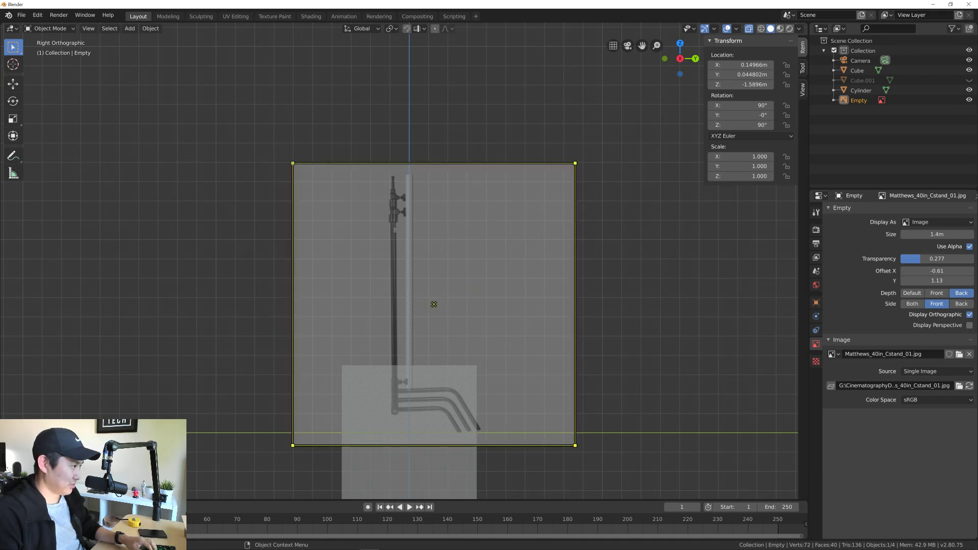
{"action": "left_click_drag", "start_coordinate": [434, 305], "coordinate": [432, 303]}
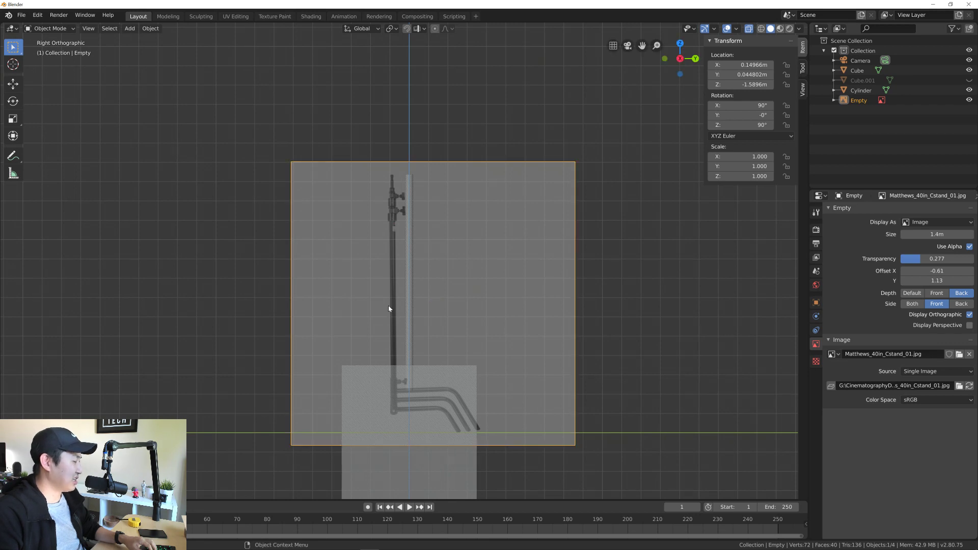
Step: Move the C-stand image sideways so its pole overlaps the cylinder on the vertical axis, and fine-tune the alignment
{"action": "left_click_drag", "start_coordinate": [434, 303], "coordinate": [450, 304]}
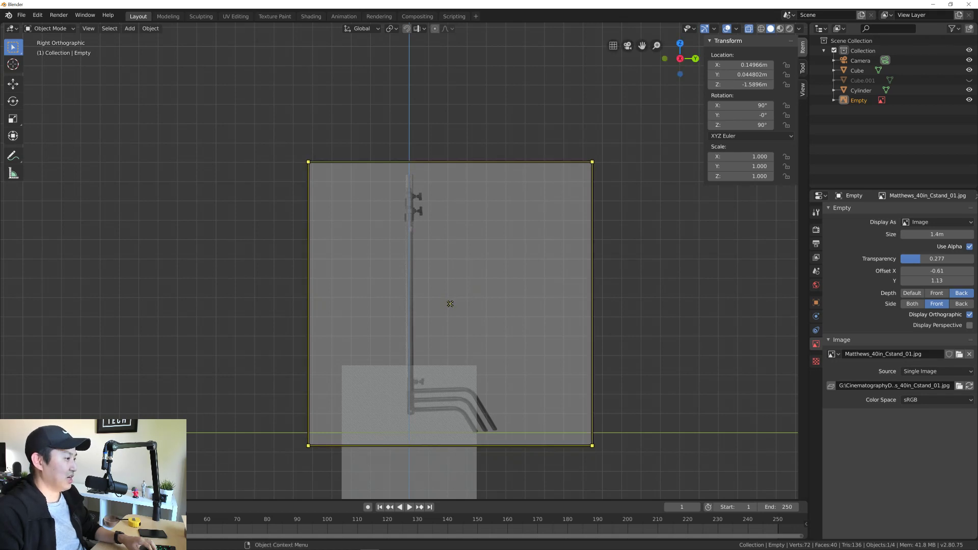
{"action": "scroll", "coordinate": [450, 304], "scroll_direction": "up", "scroll_amount": 1}
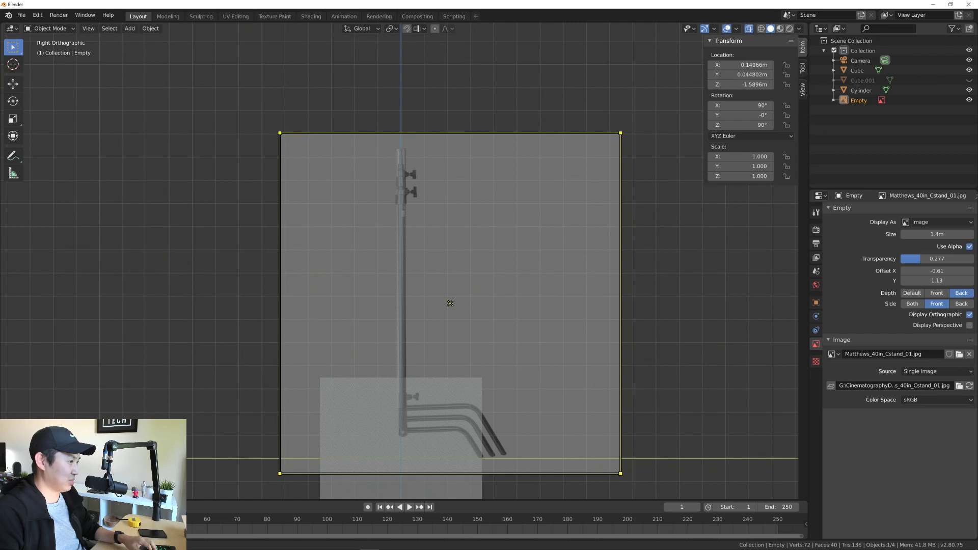
{"action": "left_click_drag", "start_coordinate": [450, 303], "coordinate": [450, 302]}
{"action": "scroll", "coordinate": [450, 302], "scroll_direction": "up", "scroll_amount": 2}
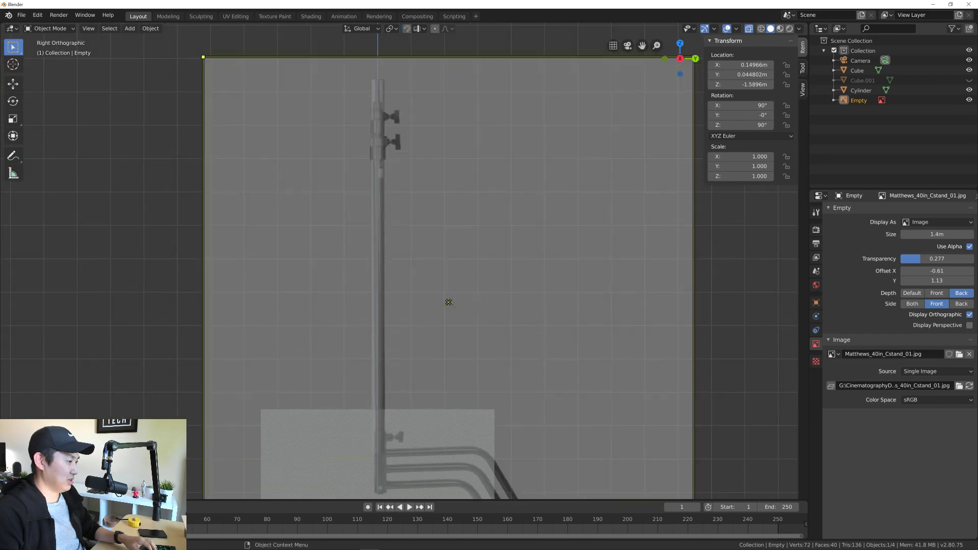
{"action": "scroll", "coordinate": [453, 326], "scroll_direction": "down", "scroll_amount": 2}
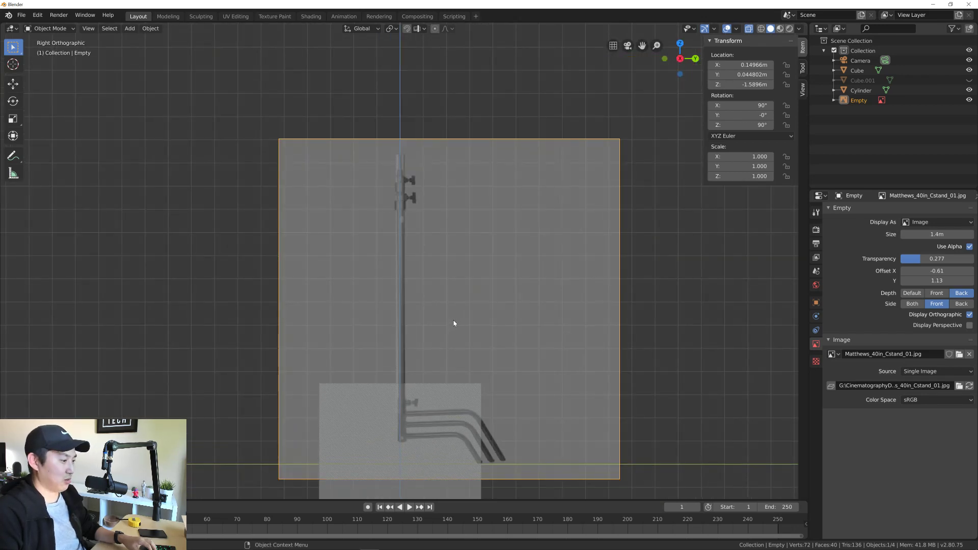
Step: Shrink the C-stand image slightly and nudge it so its pole stays over the cylinder and its feet near the ground line
{"action": "middle_click_drag", "start_coordinate": [454, 322], "coordinate": [455, 330], "text": "shift"}
{"action": "scroll", "coordinate": [456, 332], "scroll_direction": "up", "scroll_amount": 2}
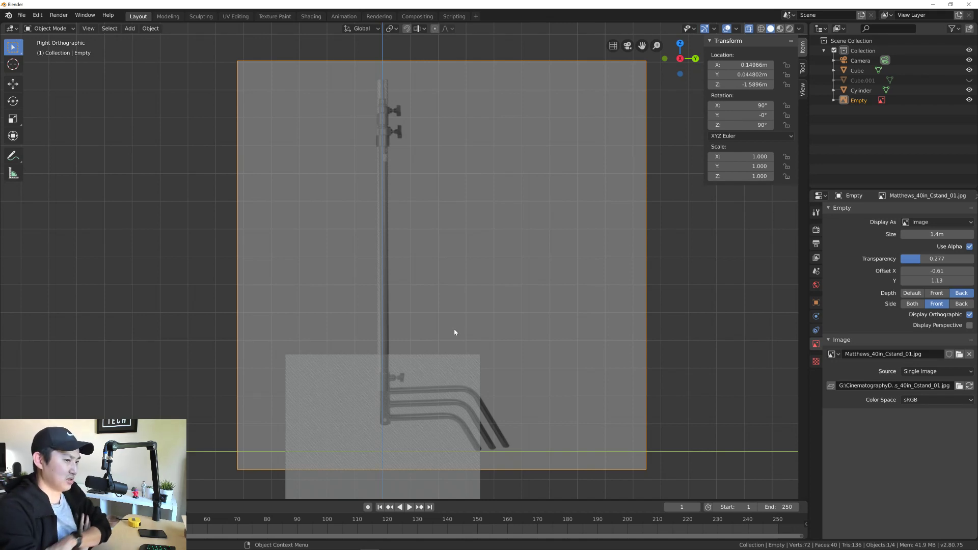
{"action": "mouse_move", "coordinate": [647, 469]}
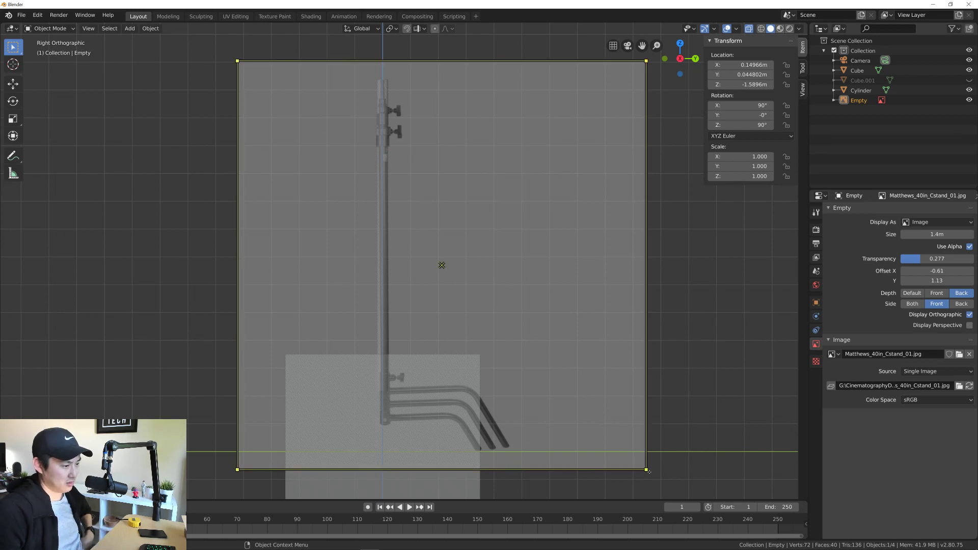
{"action": "left_click_drag", "start_coordinate": [652, 473], "coordinate": [640, 476]}
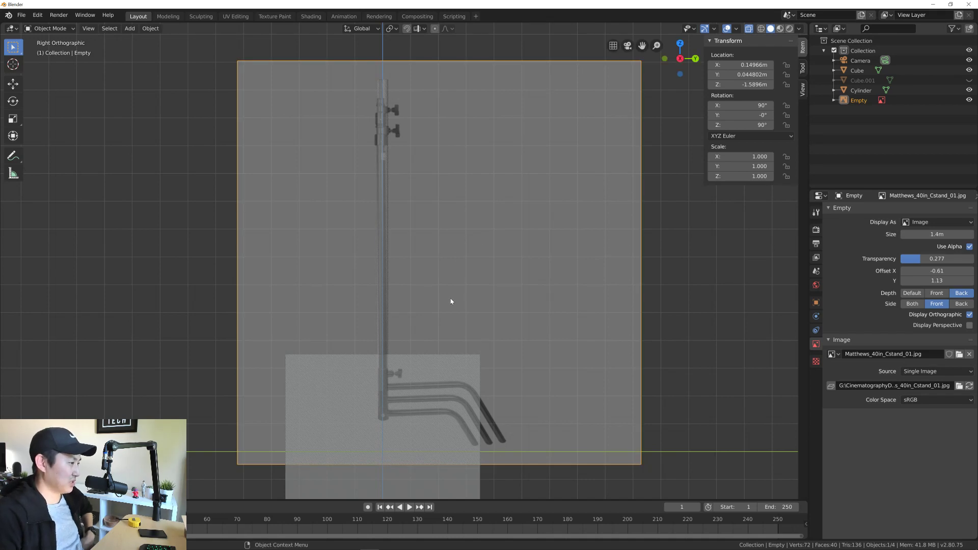
{"action": "left_click_drag", "start_coordinate": [436, 265], "coordinate": [439, 268]}
{"action": "middle_click_drag", "start_coordinate": [388, 230], "coordinate": [393, 274], "text": "shift"}
{"action": "left_click_drag", "start_coordinate": [444, 312], "coordinate": [445, 313]}
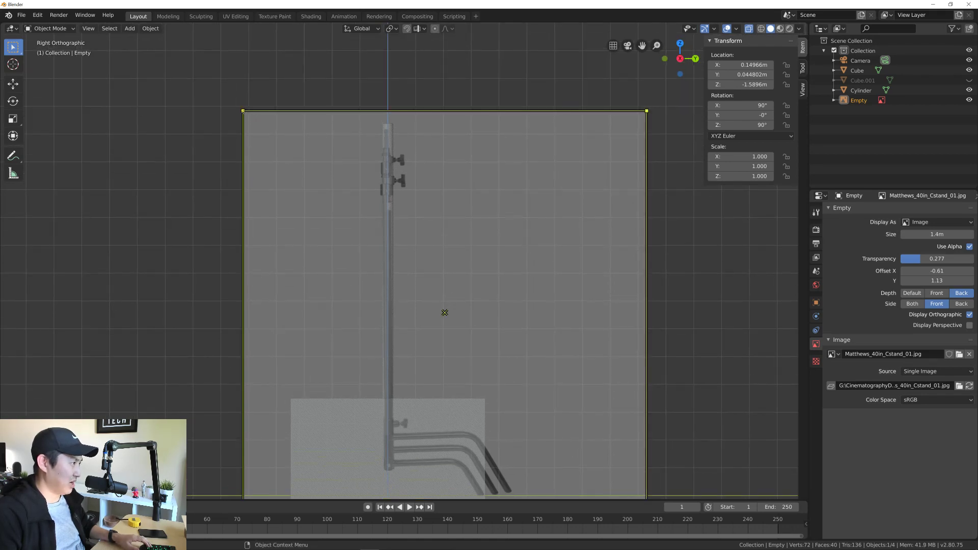
Step: Enlarge the C-stand image to about 1.5 m and shift it sideways until its pole lines up with the cylinder on the vertical axis
{"action": "left_click_drag", "start_coordinate": [243, 111], "coordinate": [237, 105]}
{"action": "middle_click_drag", "start_coordinate": [461, 301], "coordinate": [444, 265], "text": "shift"}
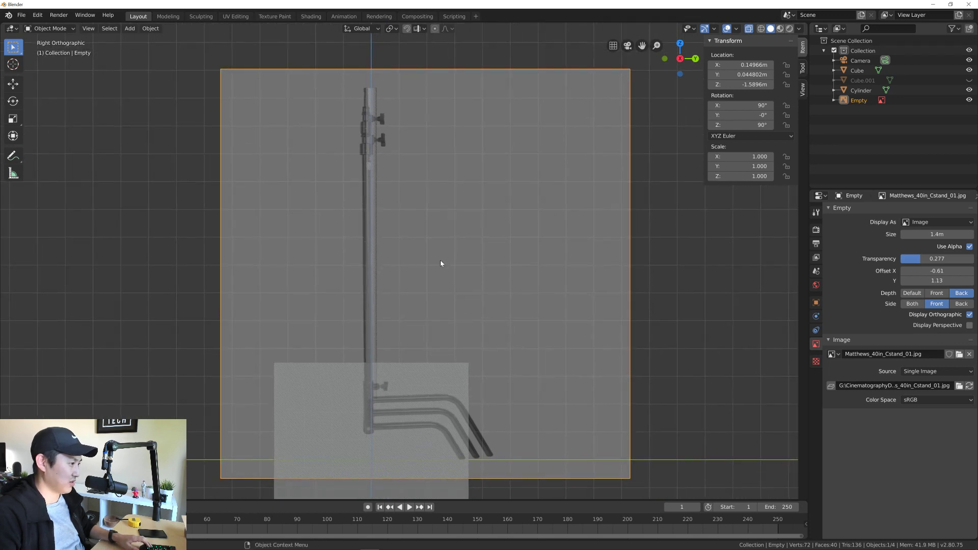
{"action": "left_click_drag", "start_coordinate": [423, 273], "coordinate": [430, 273]}
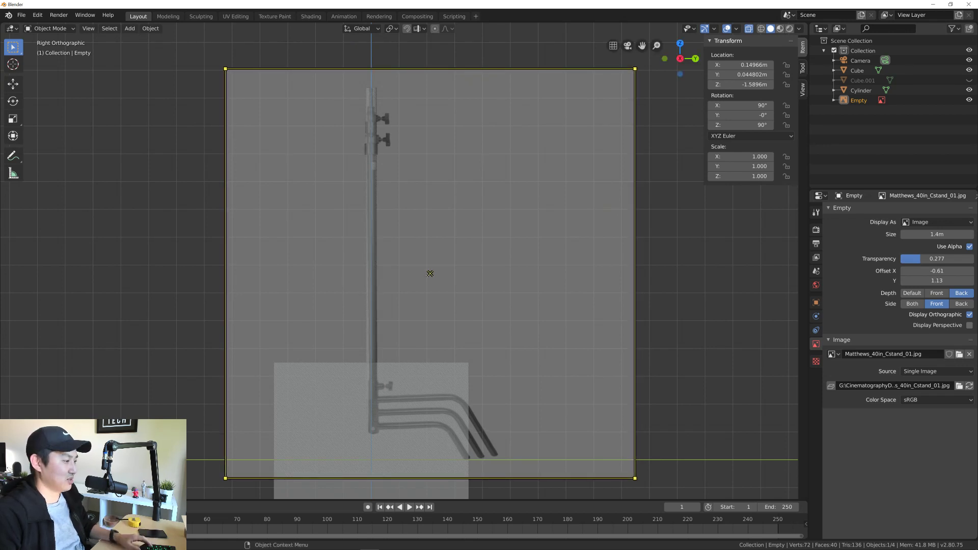
{"action": "scroll", "coordinate": [430, 275], "scroll_direction": "down", "scroll_amount": 3}
{"action": "scroll", "coordinate": [429, 276], "scroll_direction": "up", "scroll_amount": 2}
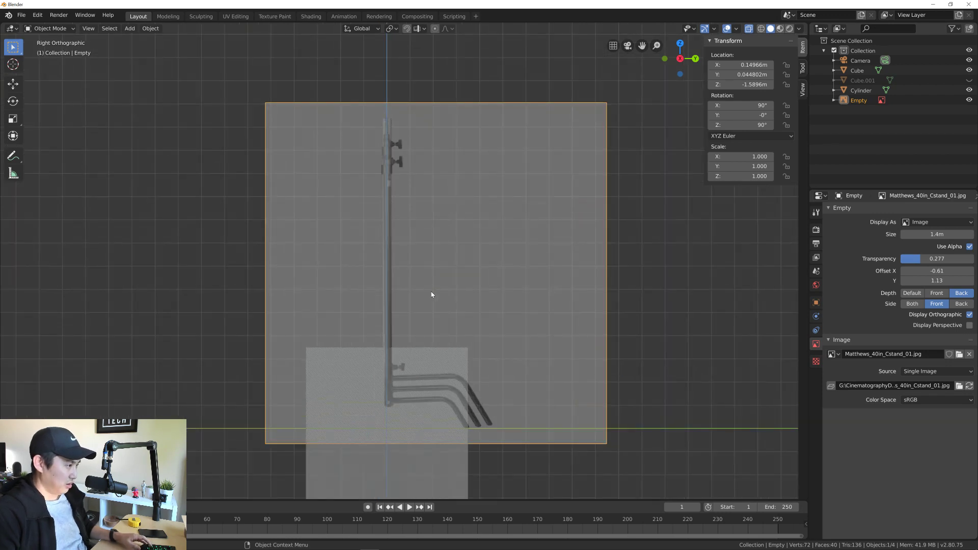
{"action": "scroll", "coordinate": [430, 293], "scroll_direction": "down", "scroll_amount": 1}
{"action": "scroll", "coordinate": [430, 290], "scroll_direction": "up", "scroll_amount": 2}
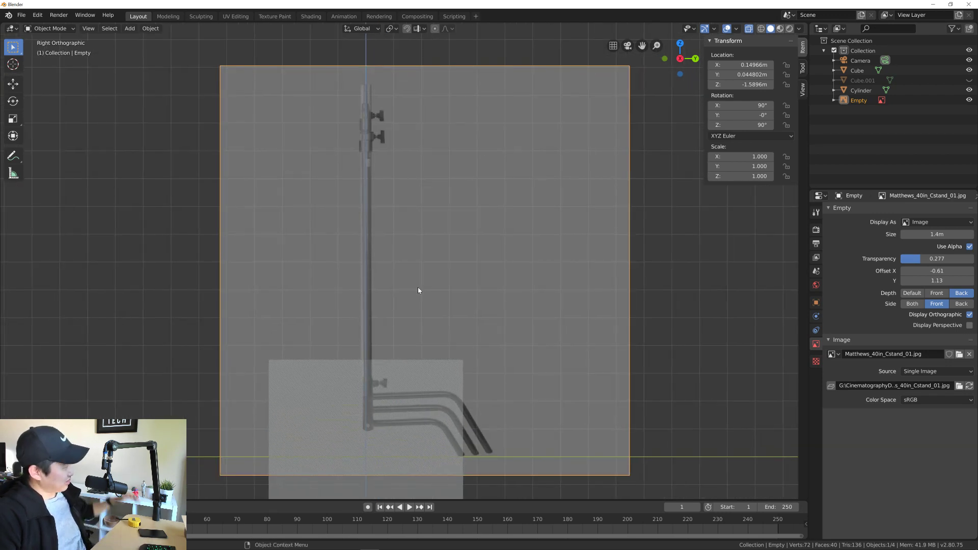
{"action": "middle_click_drag", "start_coordinate": [419, 287], "coordinate": [432, 281], "text": "shift"}
Step: Start saving the scene in G:\CinematographyDatabase\Matthews\SpringLoadedTurtleBase with a file name beginning "Matthews_"
{"action": "key", "text": "ctrl+s"}
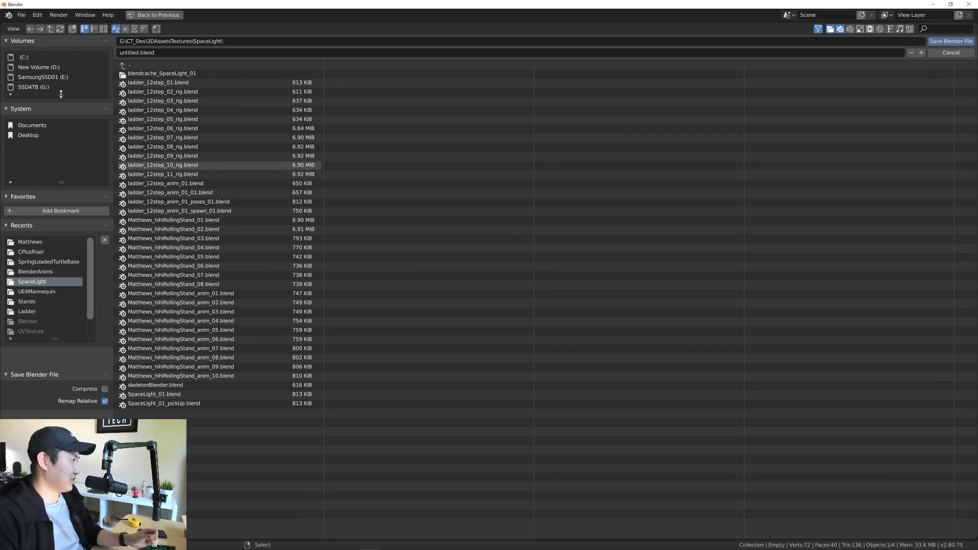
{"action": "left_click", "coordinate": [36, 87]}
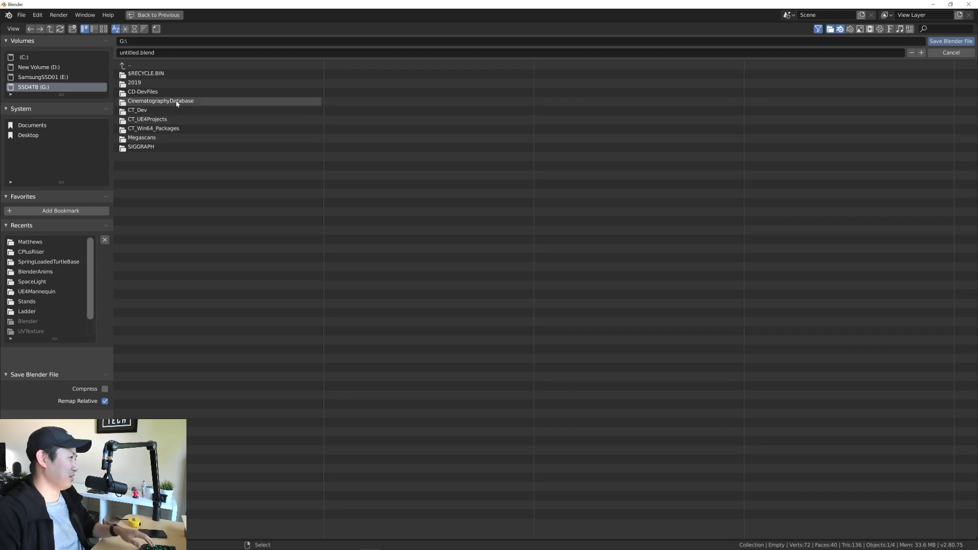
{"action": "left_click", "coordinate": [153, 101]}
{"action": "left_click", "coordinate": [153, 83]}
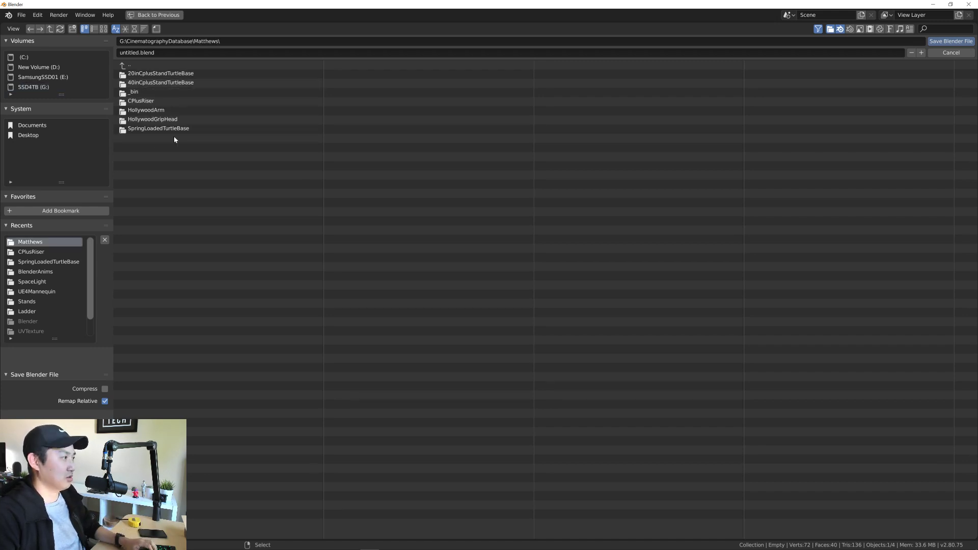
{"action": "left_click", "coordinate": [152, 129]}
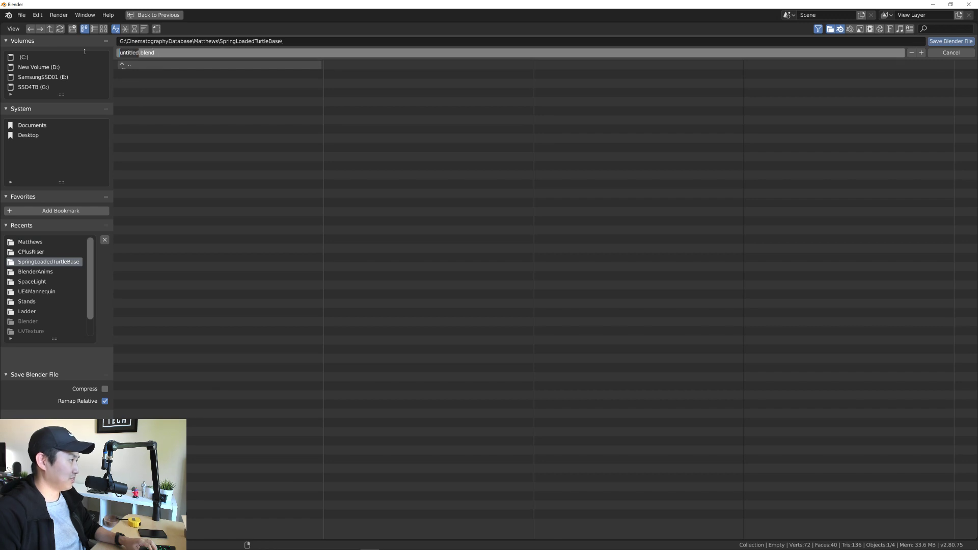
{"action": "type", "text": "Matthews+_"}
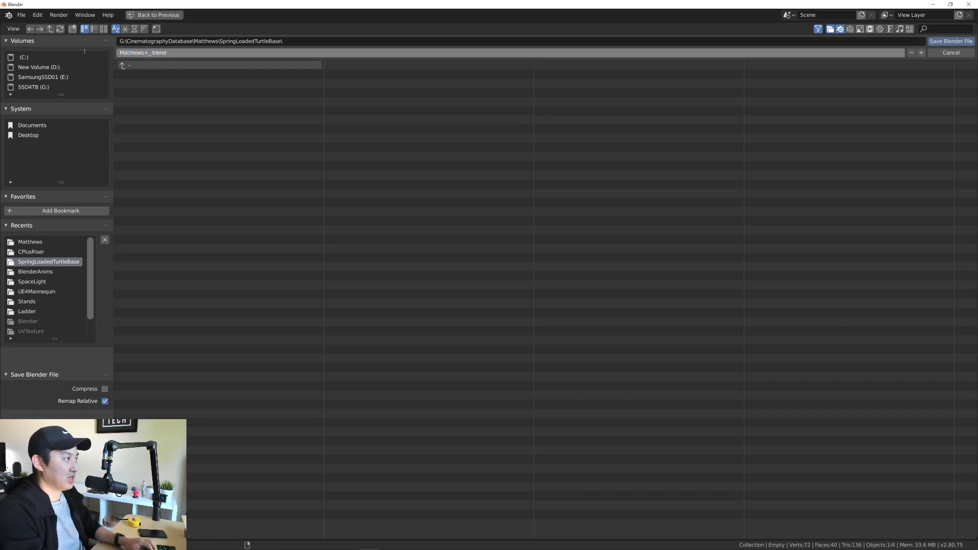
{"action": "type", "text": "-"}
{"action": "key", "text": "BackSpace"}
{"action": "type", "text": "_"}
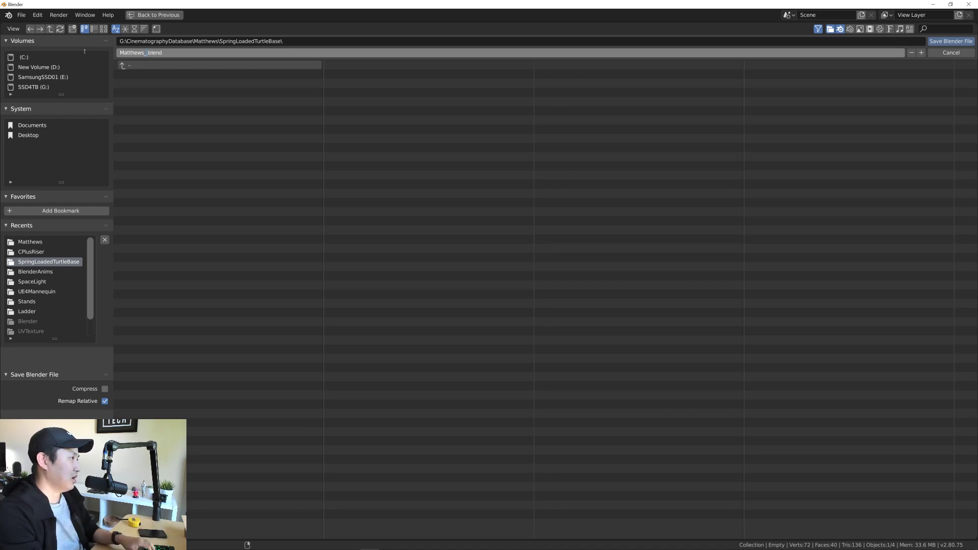
{"action": "type", "text": "Grip"}
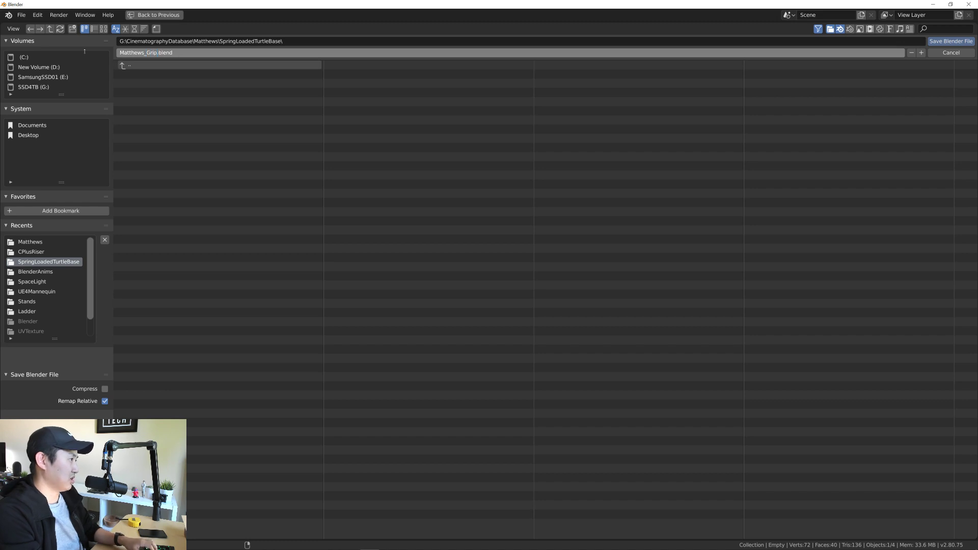
{"action": "key", "text": "BackSpace"}
{"action": "key", "text": "BackSpace"}
{"action": "key", "text": "BackSpace"}
{"action": "key", "text": "BackSpace"}
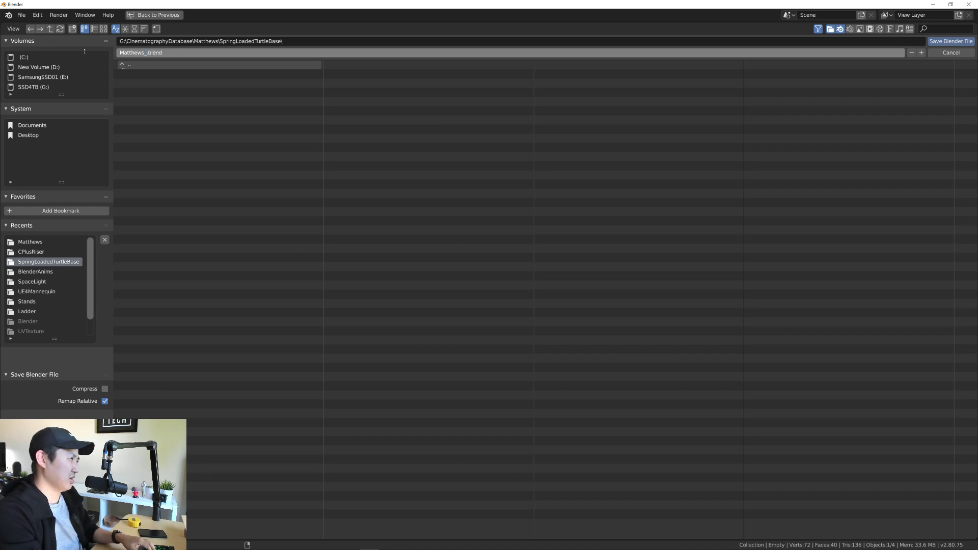
{"action": "type", "text": "Spr"}
{"action": "key", "text": "BackSpace"}
{"action": "key", "text": "BackSpace"}
{"action": "key", "text": "BackSpace"}
Step: Complete the file name as Matthews_TurtleBase_Spring_01.blend and save the scene
{"action": "type", "text": "Tuto"}
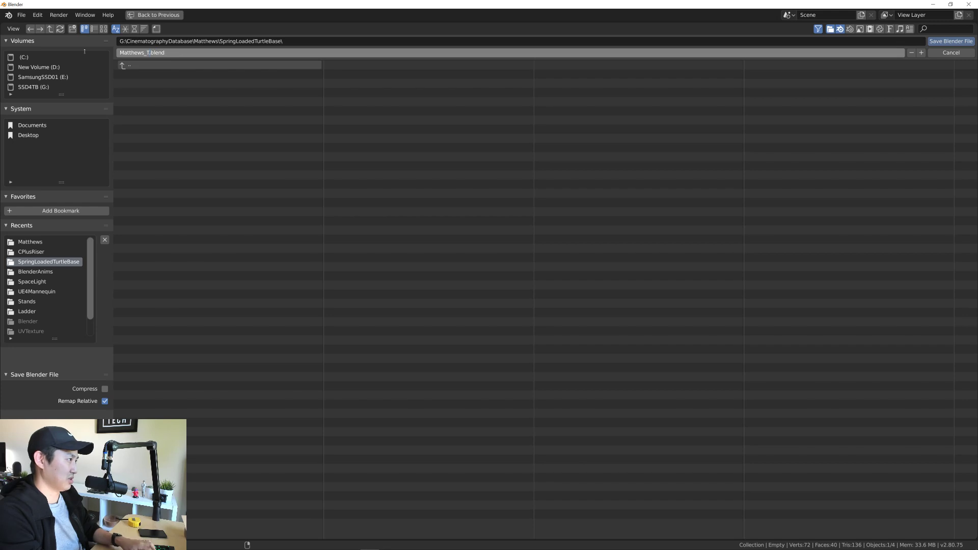
{"action": "key", "text": "BackSpace"}
{"action": "key", "text": "BackSpace"}
{"action": "type", "text": "rtple"}
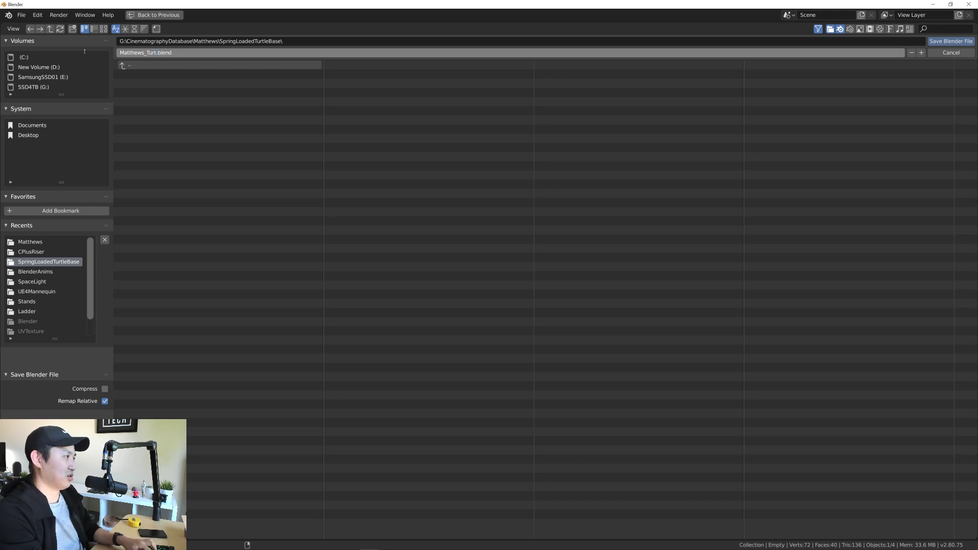
{"action": "key", "text": "BackSpace"}
{"action": "key", "text": "BackSpace"}
{"action": "key", "text": "BackSpace"}
{"action": "type", "text": "leBase_Sp"}
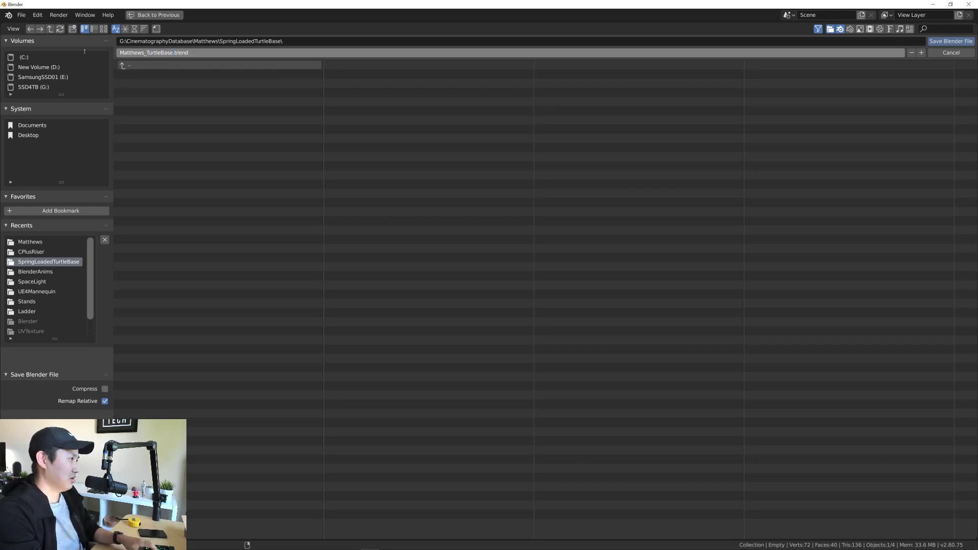
{"action": "type", "text": "ring_01"}
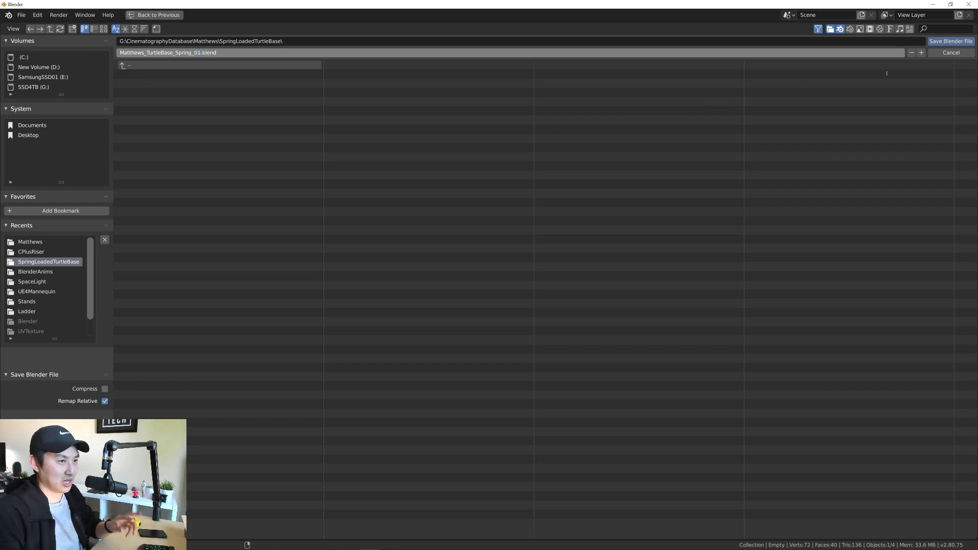
{"action": "key", "text": "Return"}
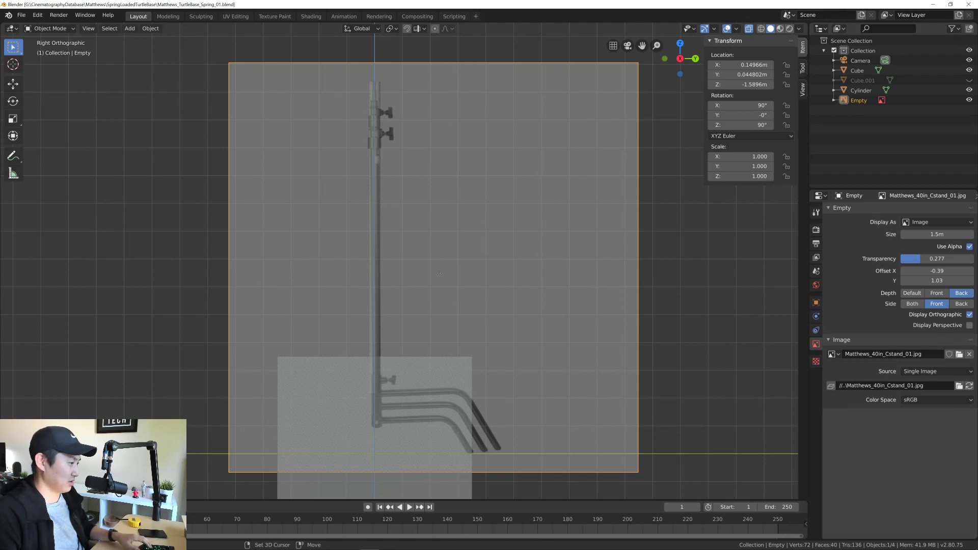
{"action": "scroll", "coordinate": [420, 290], "scroll_direction": "down", "scroll_amount": 1}
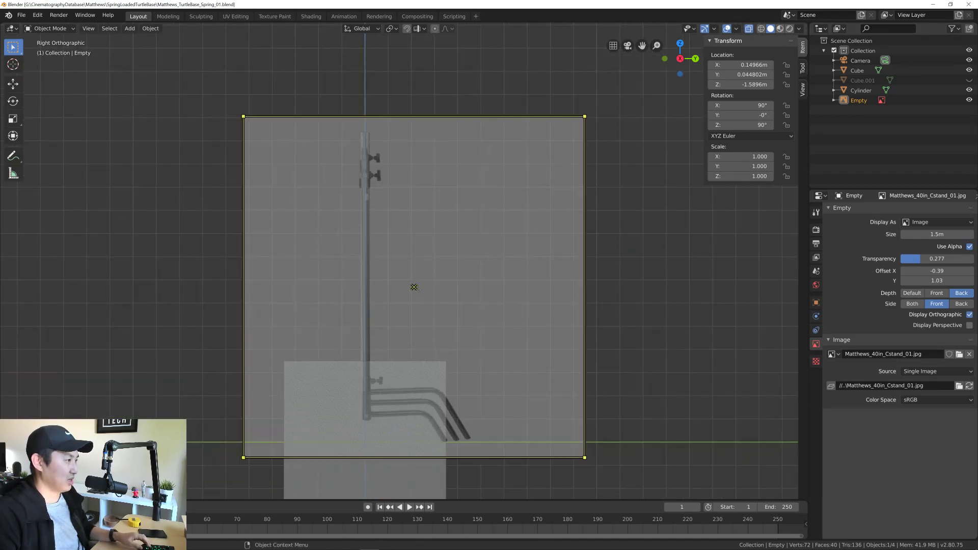
{"action": "scroll", "coordinate": [420, 290], "scroll_direction": "up", "scroll_amount": 1}
{"action": "middle_click_drag", "start_coordinate": [429, 317], "coordinate": [404, 319], "text": "shift"}
{"action": "scroll", "coordinate": [404, 305], "scroll_direction": "down", "scroll_amount": 1}
{"action": "scroll", "coordinate": [403, 308], "scroll_direction": "up", "scroll_amount": 1}
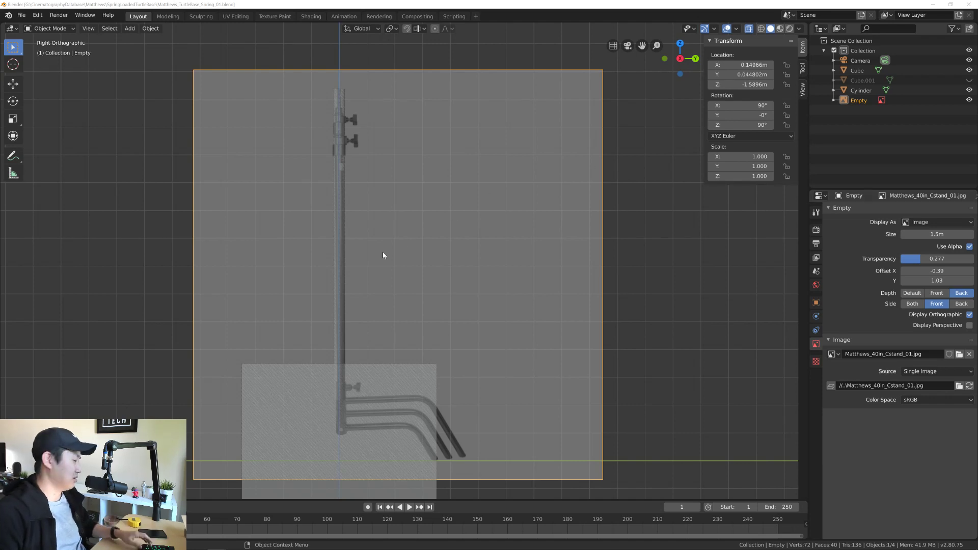
{"action": "middle_click_drag", "start_coordinate": [384, 255], "coordinate": [389, 262]}
{"action": "key", "text": "KP_3"}
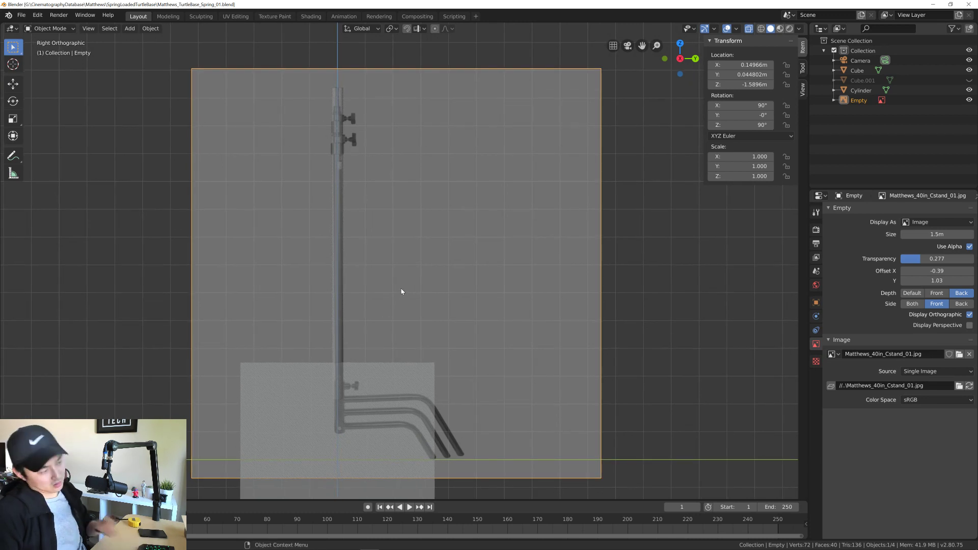
{"action": "middle_click_drag", "start_coordinate": [396, 274], "coordinate": [423, 275], "text": "shift"}
Step: Save the turtle base scene again under its existing file name with the side view in place
{"action": "key", "text": "ctrl+s"}
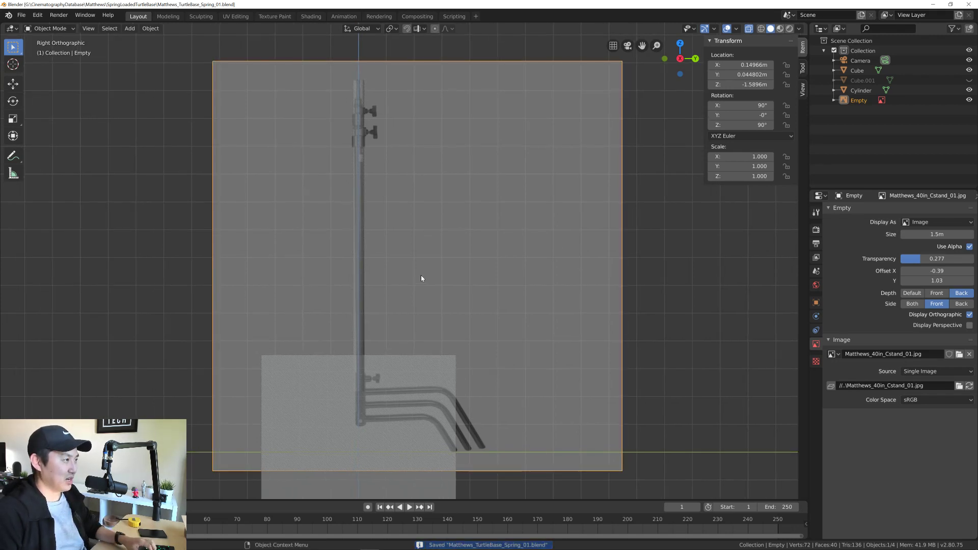
{"action": "middle_click_drag", "start_coordinate": [411, 278], "coordinate": [416, 273], "text": "shift"}
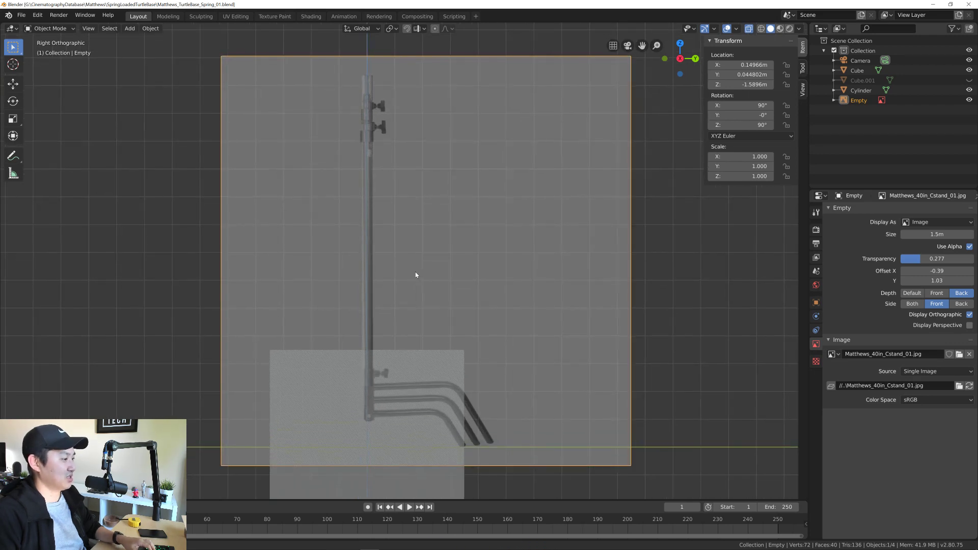
{"action": "key", "text": "ctrl+s"}
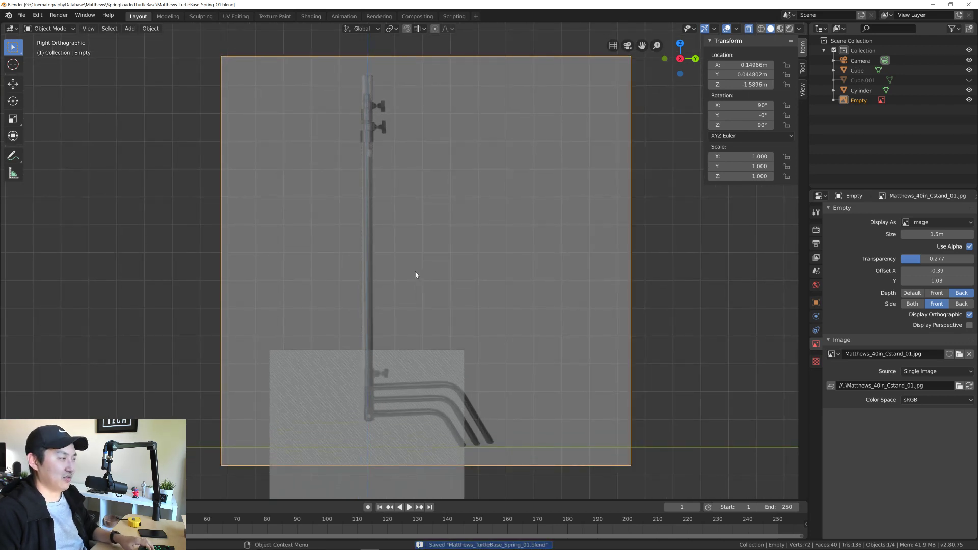
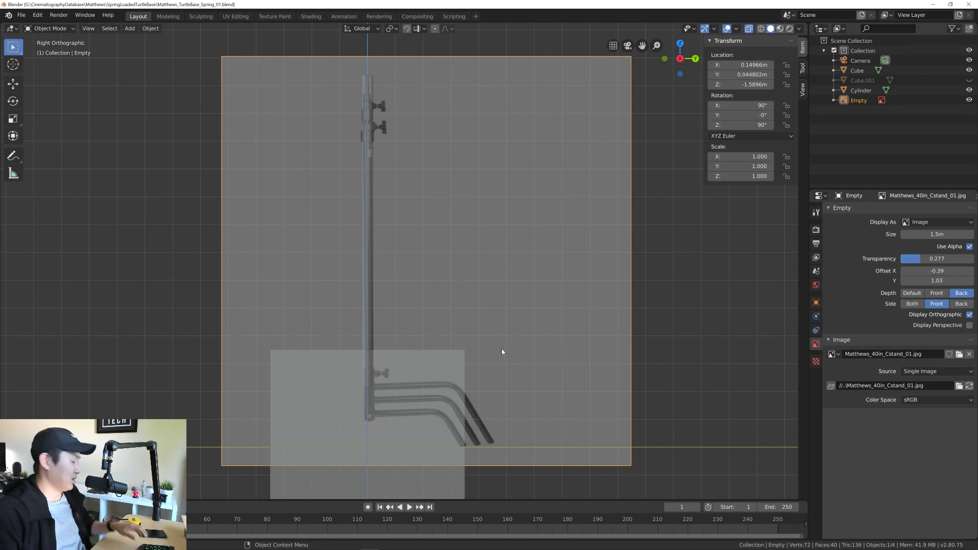
{"action": "middle_click_drag", "start_coordinate": [443, 329], "coordinate": [470, 331], "text": "shift"}
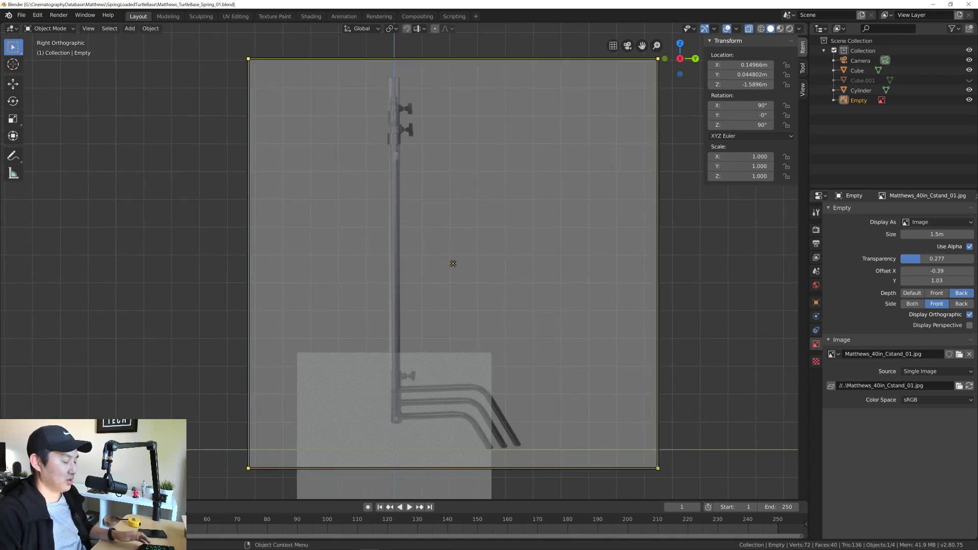
{"action": "scroll", "coordinate": [568, 404], "scroll_direction": "down", "scroll_amount": 1}
{"action": "scroll", "coordinate": [568, 404], "scroll_direction": "up", "scroll_amount": 1}
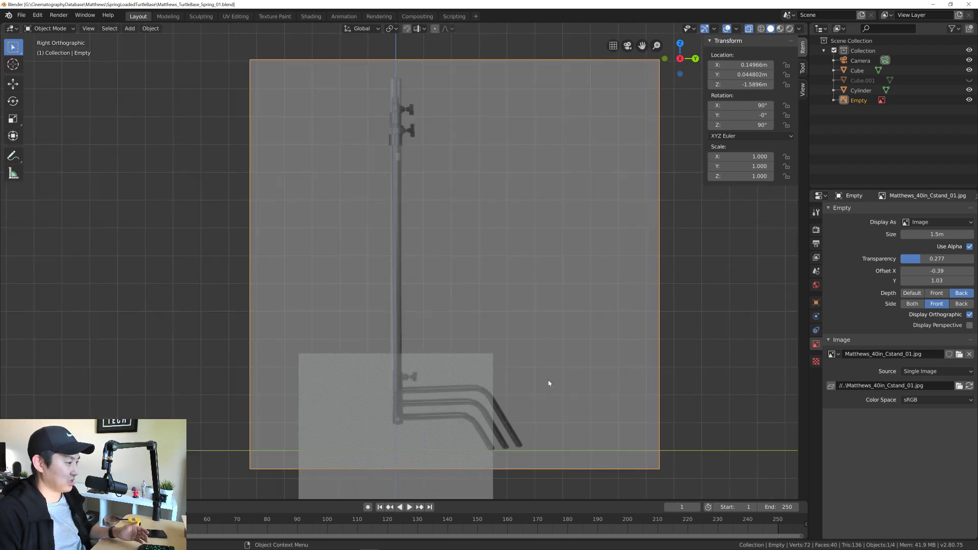
{"action": "middle_click_drag", "start_coordinate": [544, 353], "coordinate": [516, 345], "text": "shift"}
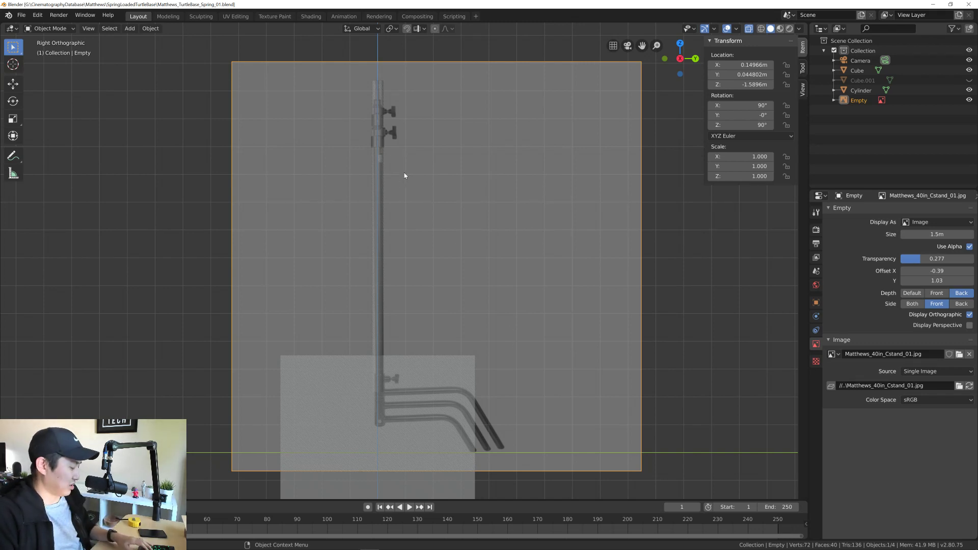
{"action": "key", "text": "ctrl+s"}
Step: Examine the lower part of the C-stand image, around the pole sleeve, its knob and the leg tubes
{"action": "left_click", "coordinate": [536, 175]}
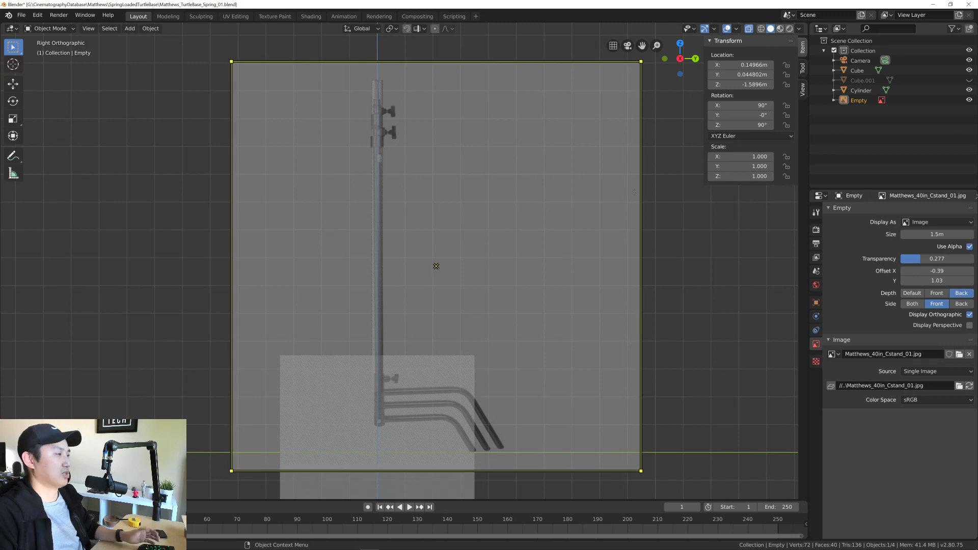
{"action": "scroll", "coordinate": [550, 192], "scroll_direction": "down", "scroll_amount": 2}
{"action": "scroll", "coordinate": [548, 192], "scroll_direction": "up", "scroll_amount": 2}
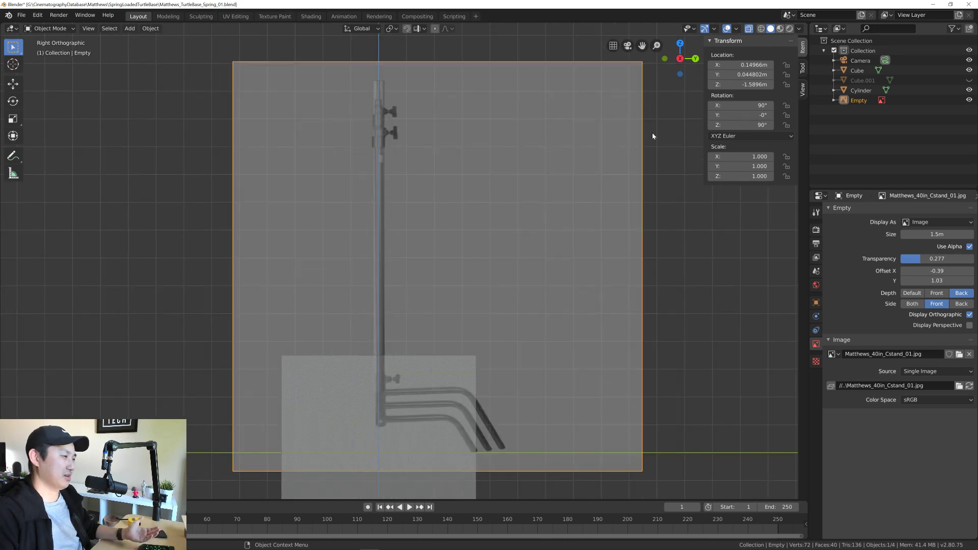
{"action": "scroll", "coordinate": [399, 386], "scroll_direction": "up", "scroll_amount": 6}
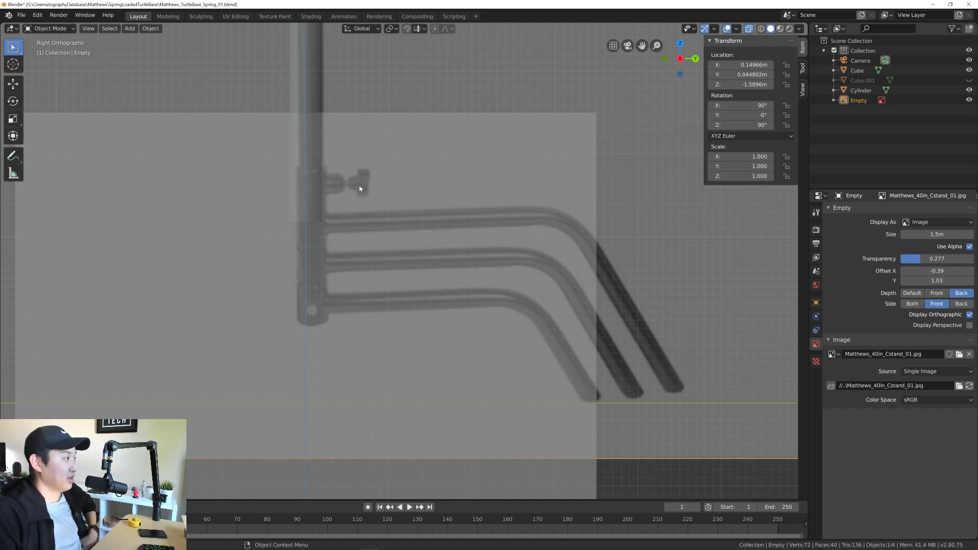
{"action": "scroll", "coordinate": [359, 189], "scroll_direction": "up", "scroll_amount": 8}
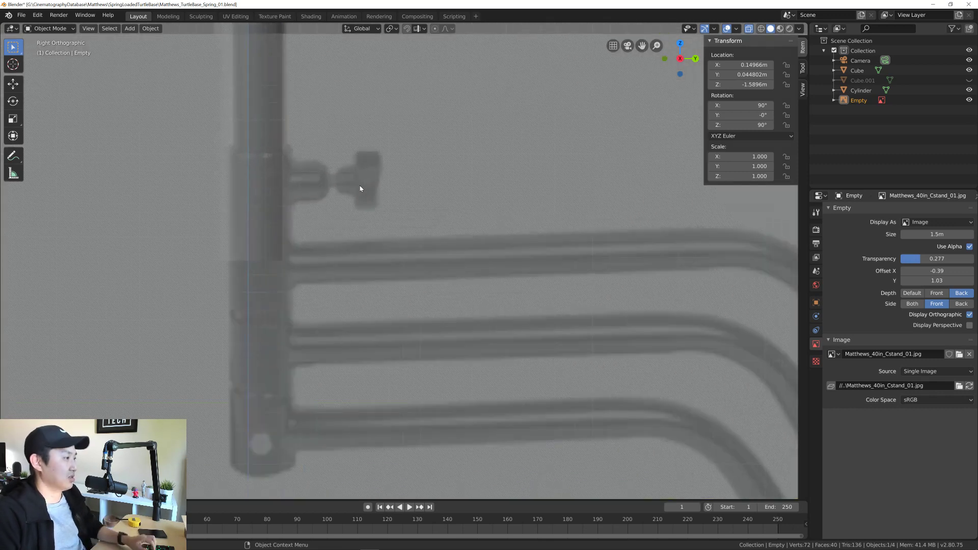
Step: Examine the knob, pole sleeve and three bent leg tubes in the side-view reference image up close and as a whole
{"action": "scroll", "coordinate": [369, 186], "scroll_direction": "up", "scroll_amount": 5}
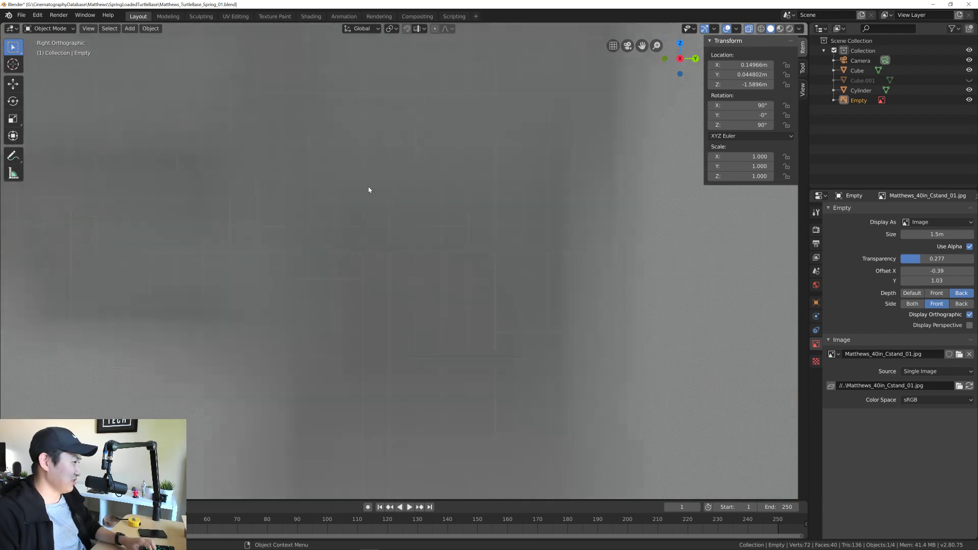
{"action": "scroll", "coordinate": [367, 194], "scroll_direction": "down", "scroll_amount": 10}
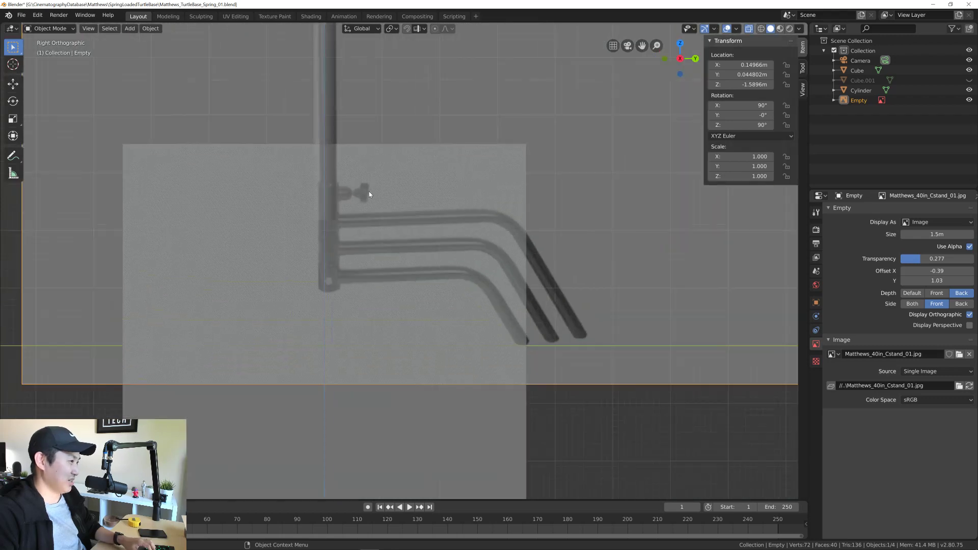
{"action": "scroll", "coordinate": [367, 194], "scroll_direction": "up", "scroll_amount": 3}
{"action": "scroll", "coordinate": [334, 199], "scroll_direction": "down", "scroll_amount": 2}
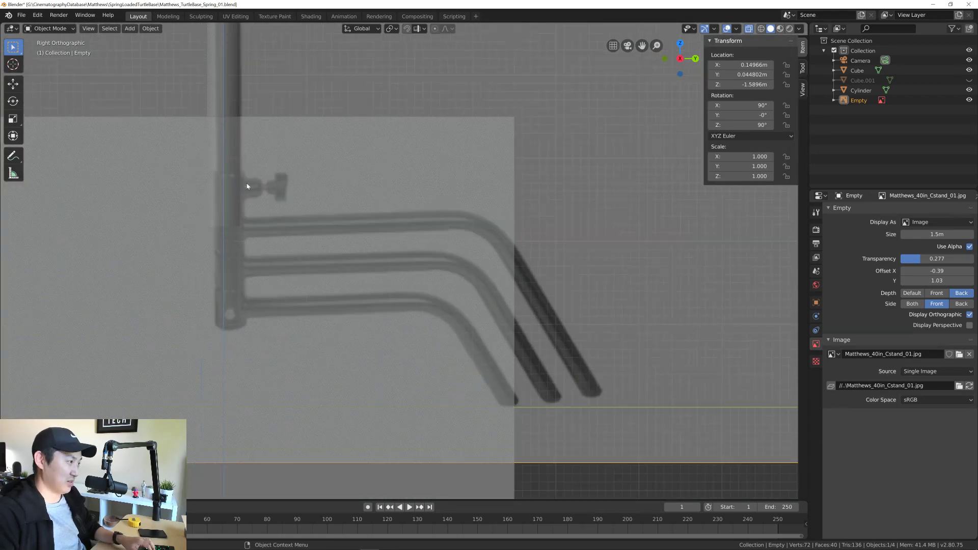
{"action": "scroll", "coordinate": [295, 183], "scroll_direction": "up", "scroll_amount": 4}
{"action": "scroll", "coordinate": [297, 183], "scroll_direction": "down", "scroll_amount": 5}
{"action": "middle_click_drag", "start_coordinate": [357, 195], "coordinate": [397, 203], "text": "shift"}
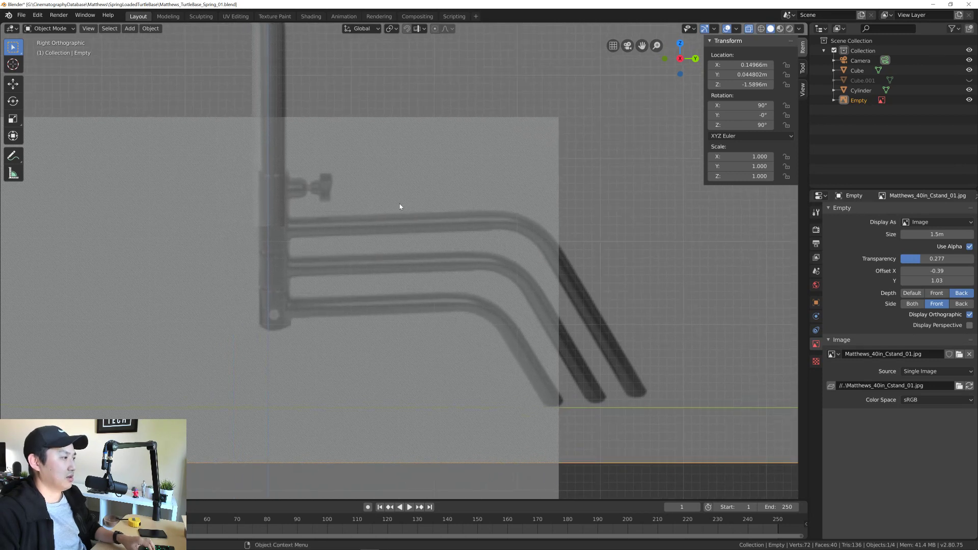
{"action": "middle_click_drag", "start_coordinate": [367, 212], "coordinate": [381, 208], "text": "shift"}
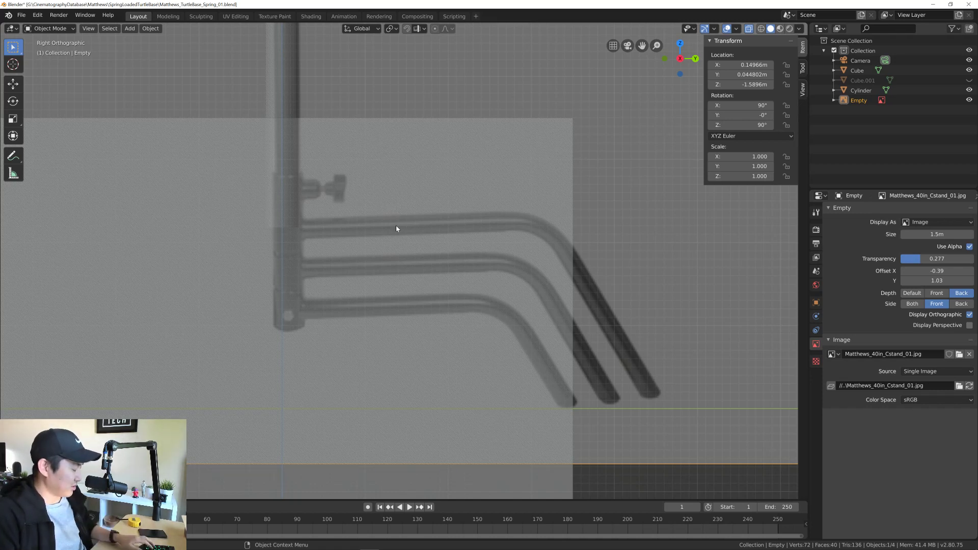
{"action": "scroll", "coordinate": [392, 232], "scroll_direction": "down", "scroll_amount": 5}
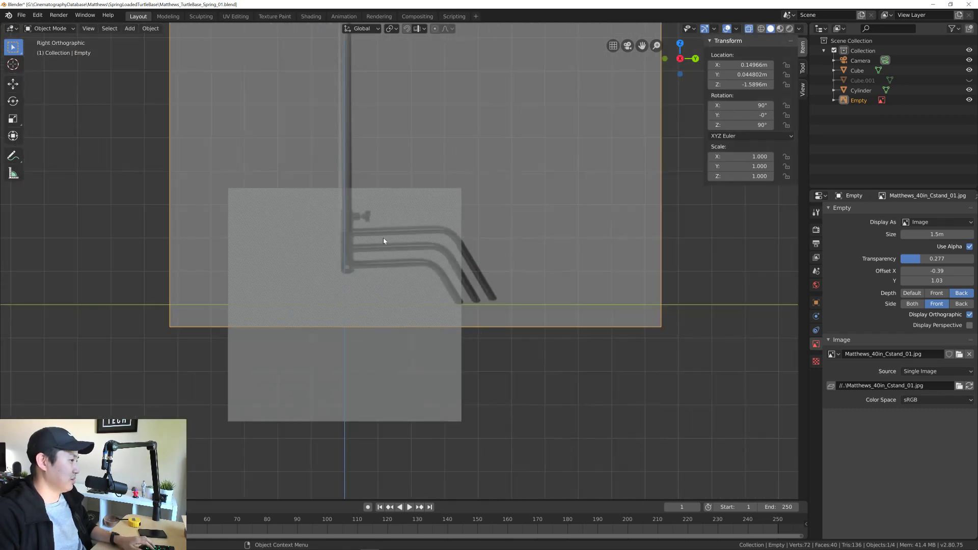
{"action": "key", "text": "shift+a"}
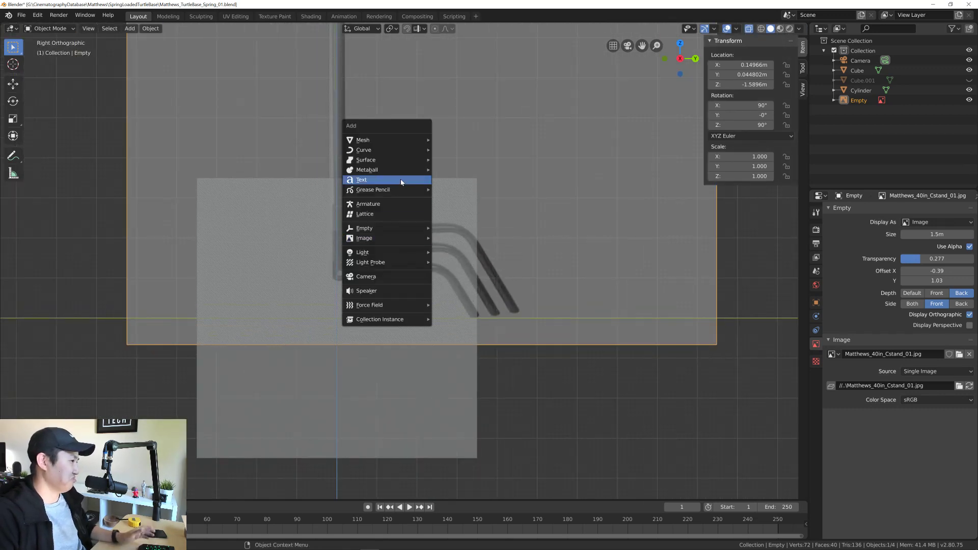
{"action": "mouse_move", "coordinate": [408, 139]}
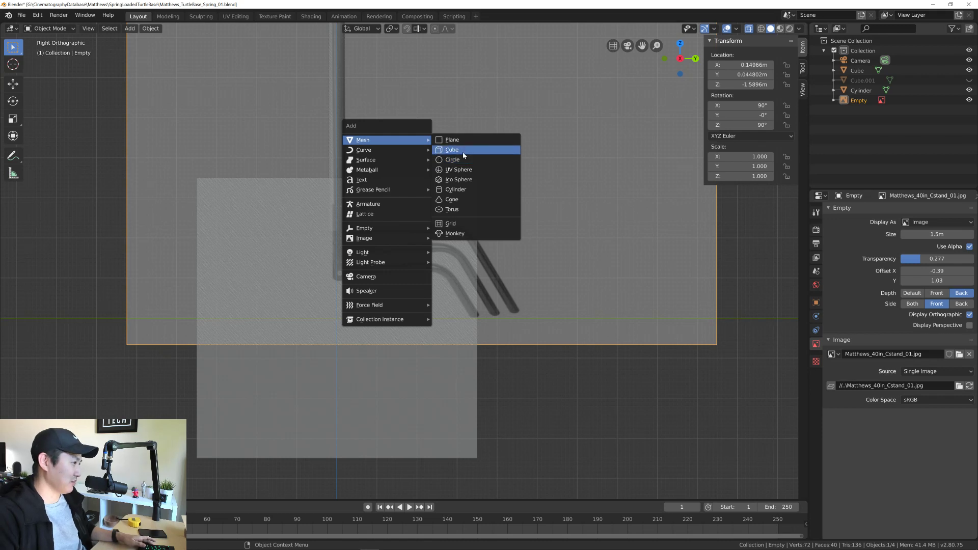
{"action": "left_click", "coordinate": [458, 189]}
{"action": "scroll", "coordinate": [388, 277], "scroll_direction": "down", "scroll_amount": 6}
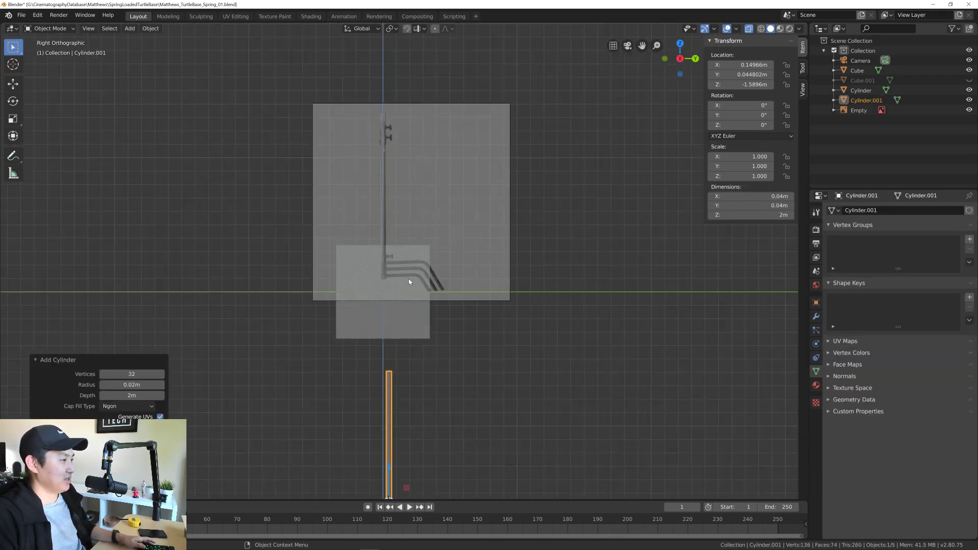
{"action": "scroll", "coordinate": [402, 358], "scroll_direction": "up", "scroll_amount": 3}
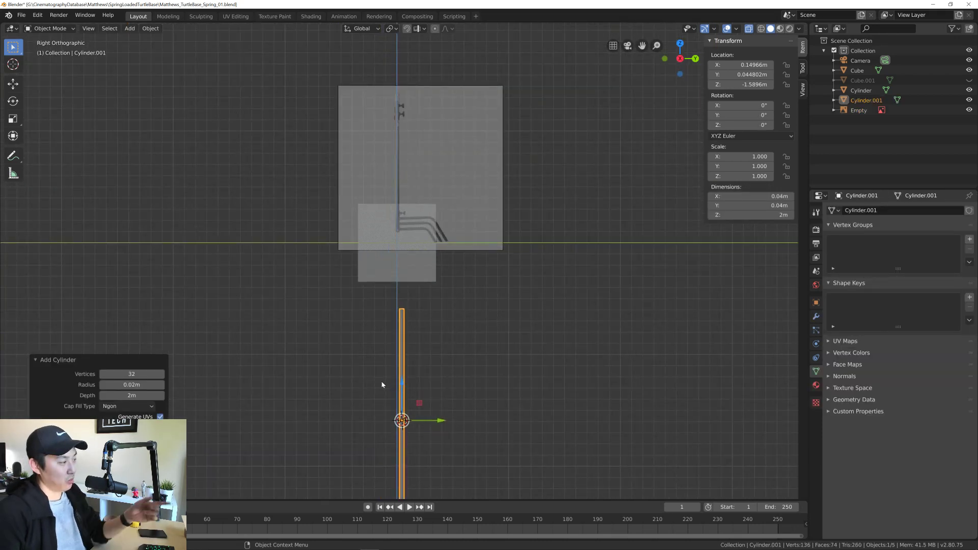
{"action": "key", "text": "ctrl+z"}
Step: Deselect the reference image and snap the 3D cursor to the world origin
{"action": "left_click", "coordinate": [473, 329]}
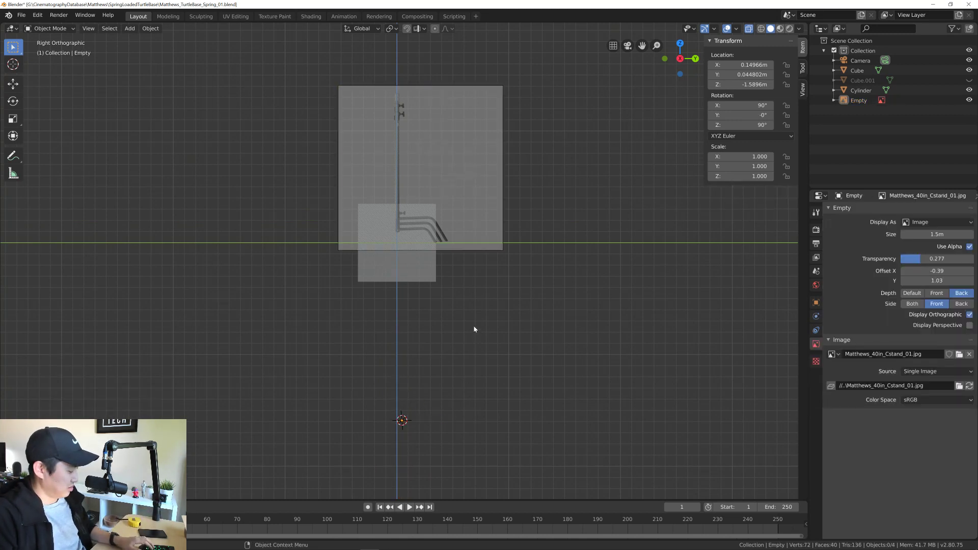
{"action": "key", "text": "shift+s"}
{"action": "left_click", "coordinate": [422, 363]}
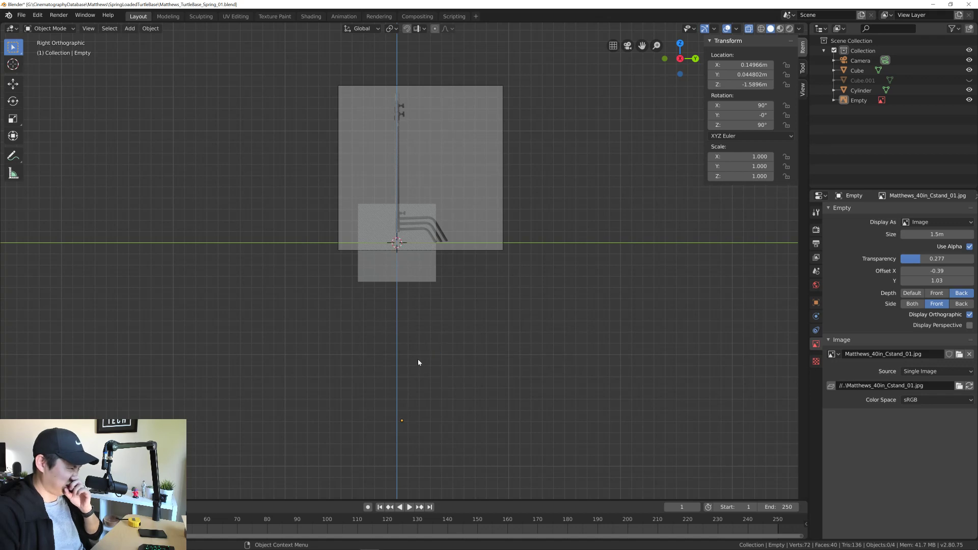
{"action": "scroll", "coordinate": [470, 335], "scroll_direction": "up", "scroll_amount": 2}
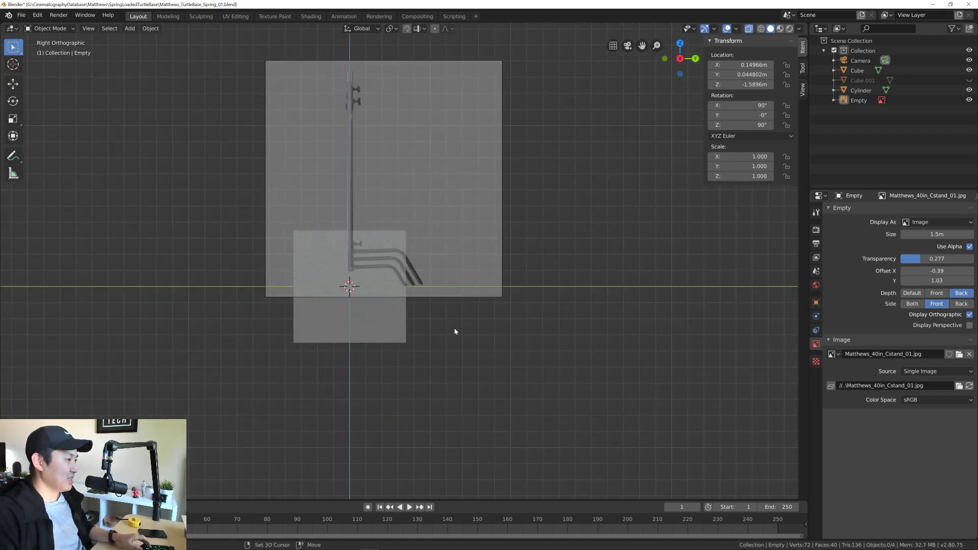
{"action": "middle_click_drag", "start_coordinate": [454, 330], "coordinate": [474, 352], "text": "shift"}
{"action": "scroll", "coordinate": [468, 351], "scroll_direction": "up", "scroll_amount": 2}
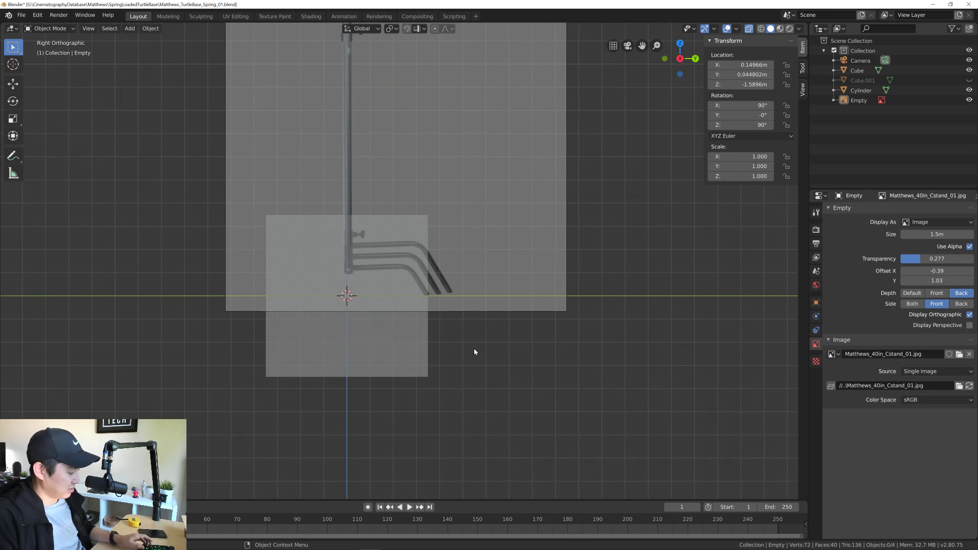
Step: Add a mesh cylinder with 32 vertices, 0.02 m radius and 2 m depth at the world origin for the pole
{"action": "key", "text": "shift+a"}
{"action": "mouse_move", "coordinate": [474, 349]}
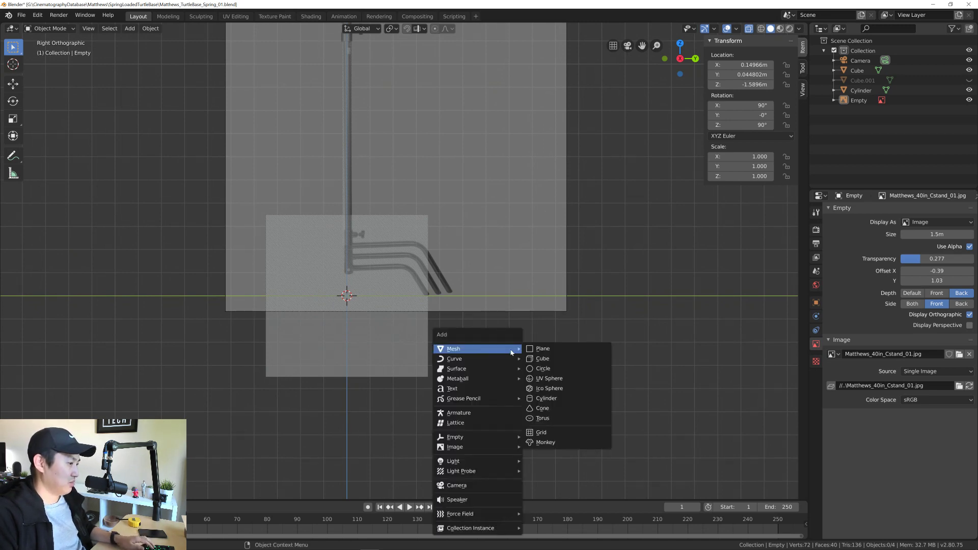
{"action": "left_click", "coordinate": [552, 402]}
{"action": "scroll", "coordinate": [377, 365], "scroll_direction": "down", "scroll_amount": 3}
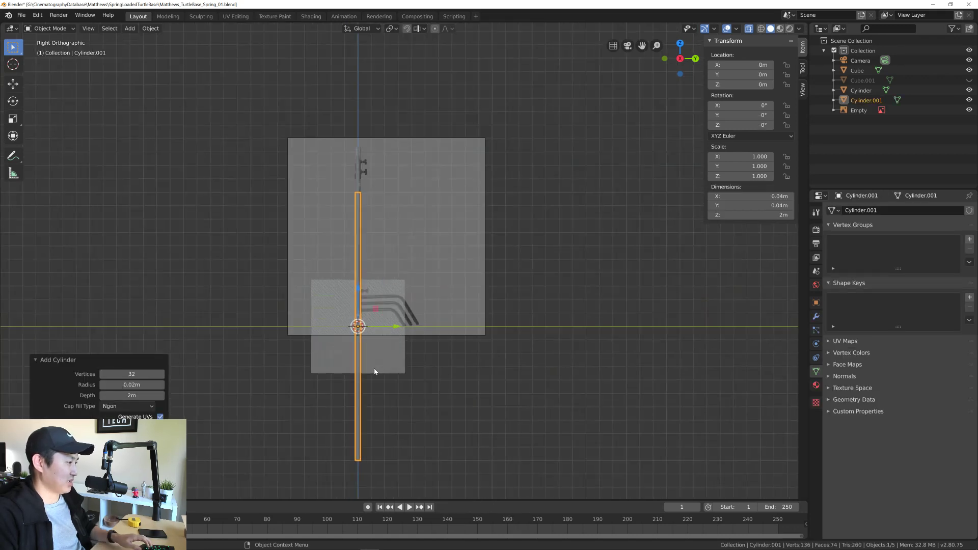
{"action": "scroll", "coordinate": [376, 364], "scroll_direction": "up", "scroll_amount": 3}
{"action": "scroll", "coordinate": [375, 365], "scroll_direction": "down", "scroll_amount": 3}
{"action": "scroll", "coordinate": [374, 371], "scroll_direction": "up", "scroll_amount": 2}
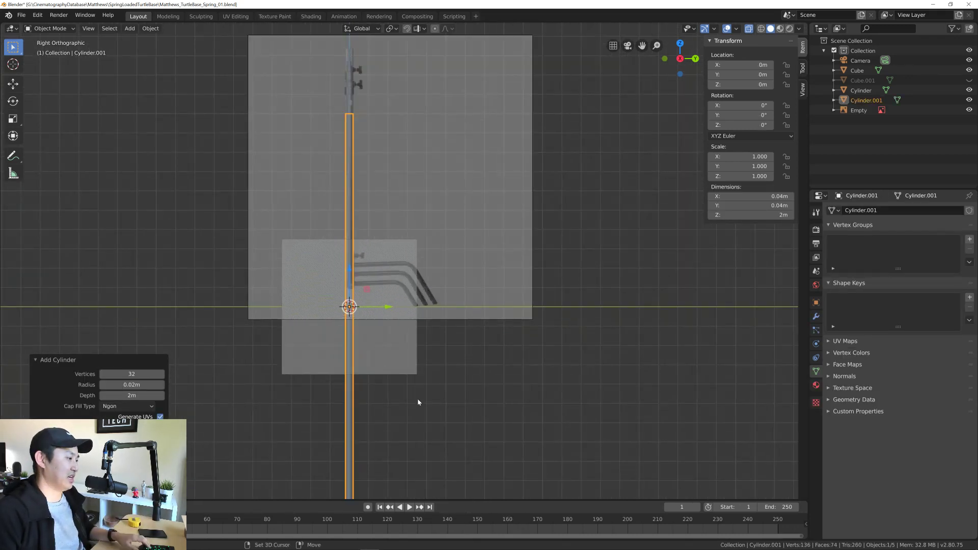
{"action": "middle_click_drag", "start_coordinate": [408, 402], "coordinate": [423, 339], "text": "shift"}
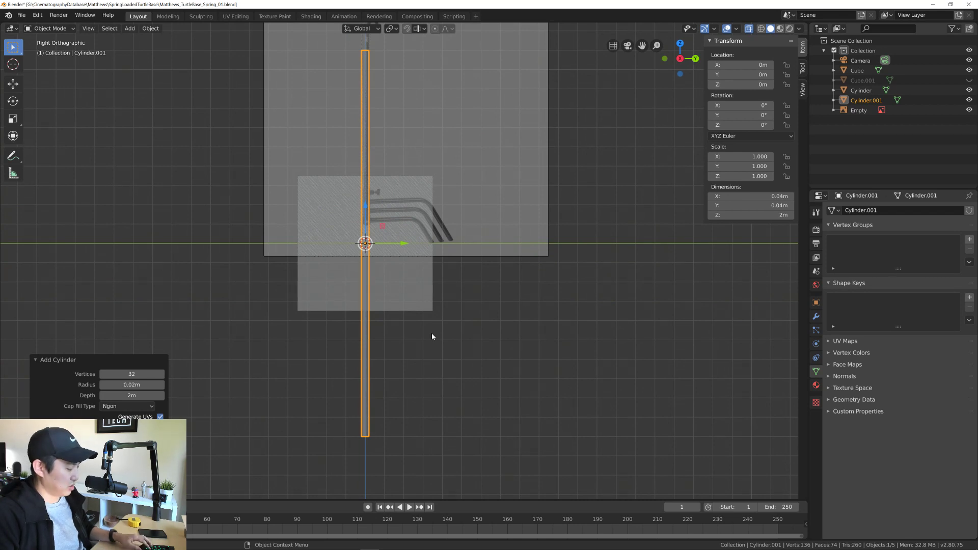
{"action": "right_click", "coordinate": [432, 335]}
{"action": "mouse_move", "coordinate": [432, 335]}
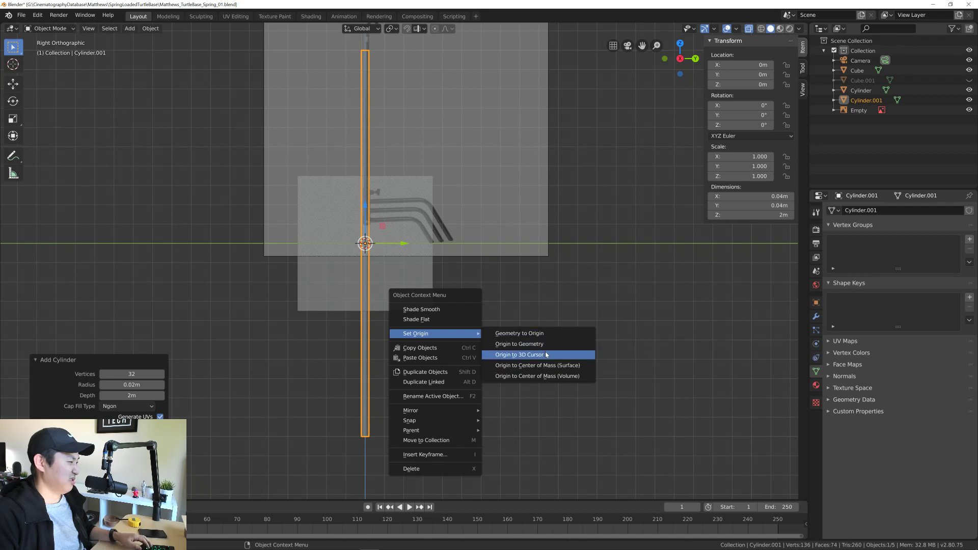
{"action": "left_click", "coordinate": [536, 315]}
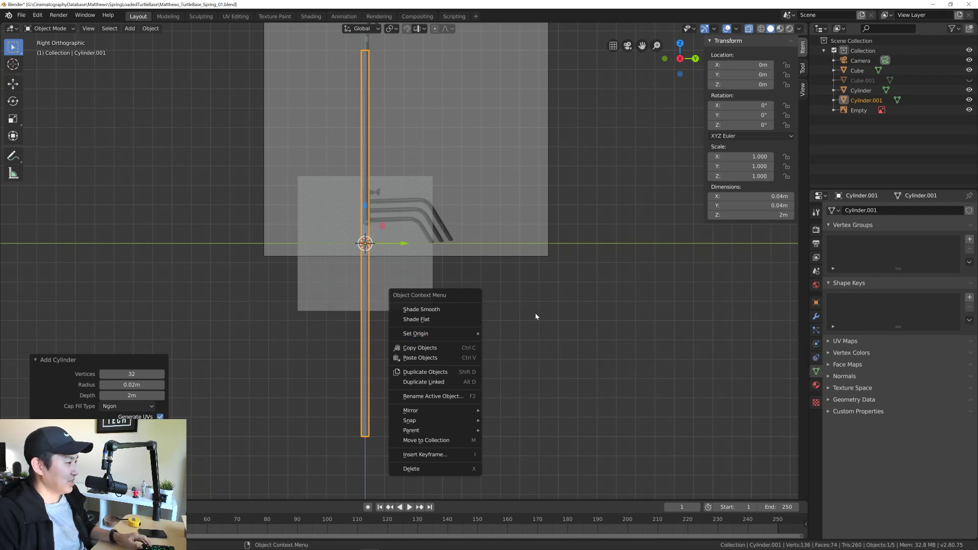
{"action": "left_click", "coordinate": [537, 328]}
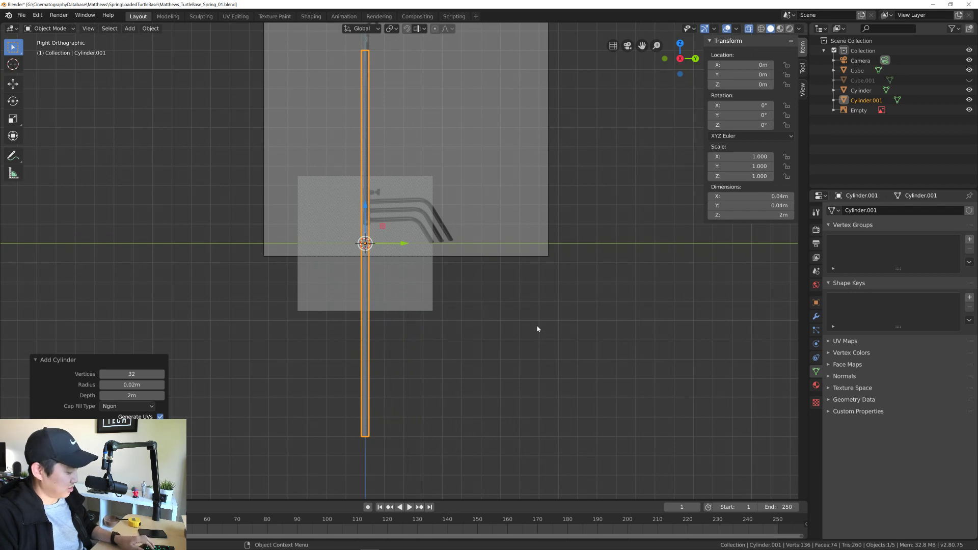
{"action": "key", "text": "shift+s"}
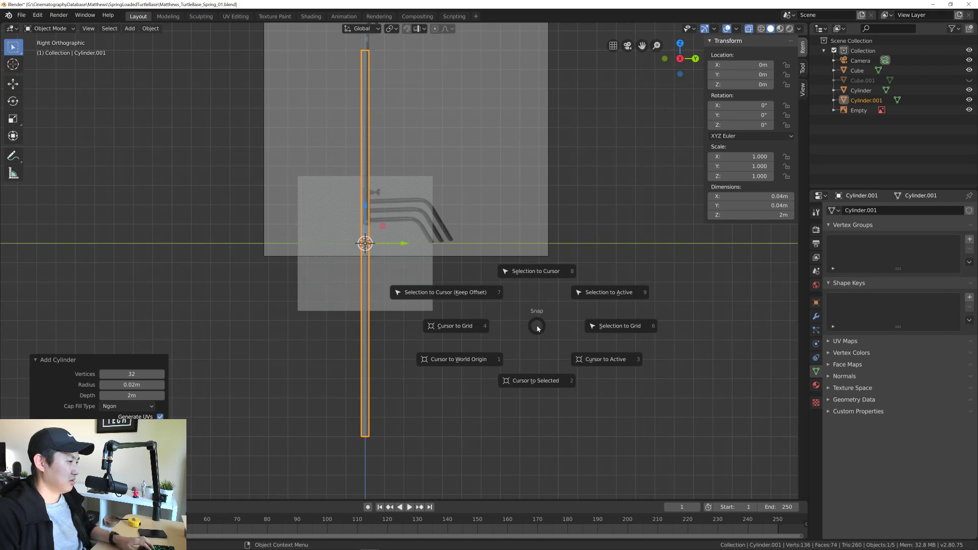
{"action": "key", "text": "Escape"}
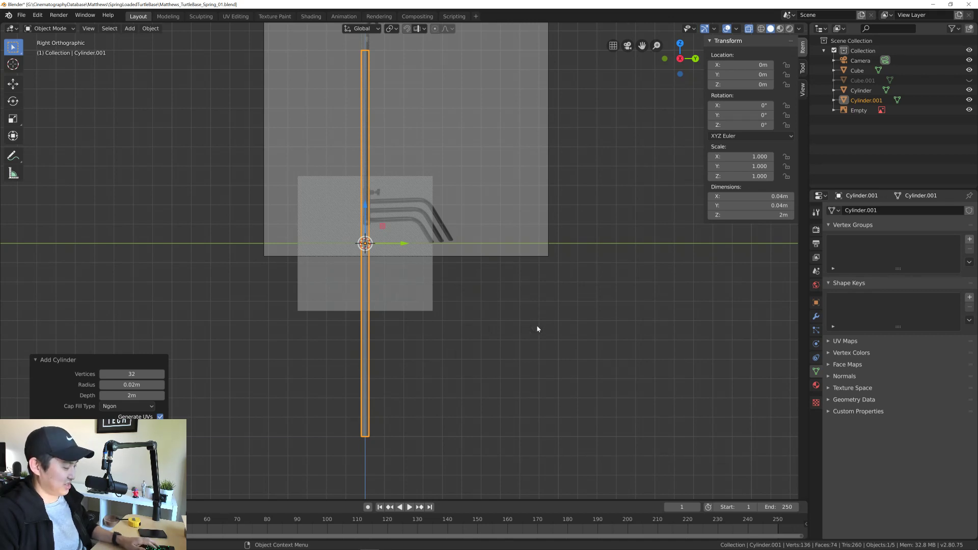
Step: Select only the new cylinder's bottom face in Edit Mode and snap the 3D cursor to it
{"action": "key", "text": "Tab"}
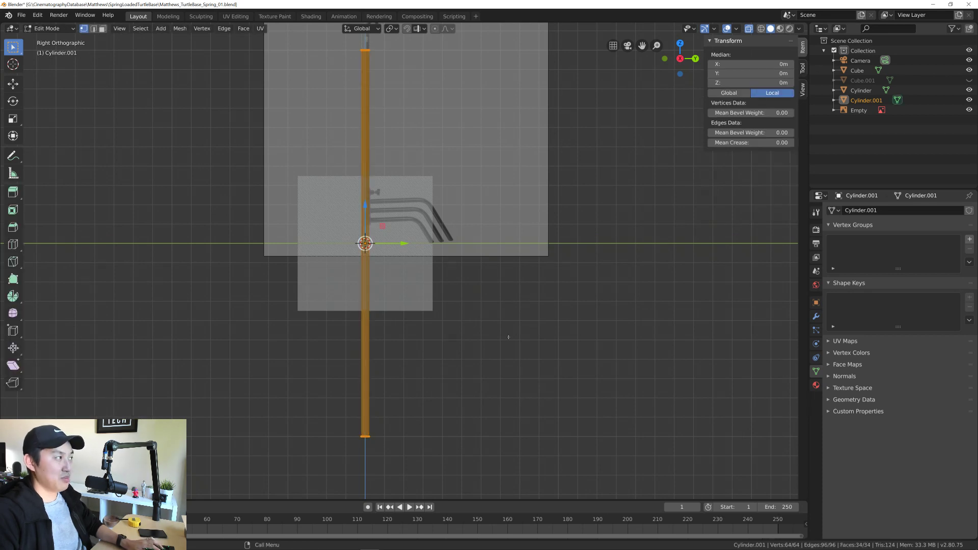
{"action": "key", "text": "3"}
{"action": "left_click_drag", "start_coordinate": [328, 430], "coordinate": [441, 463]}
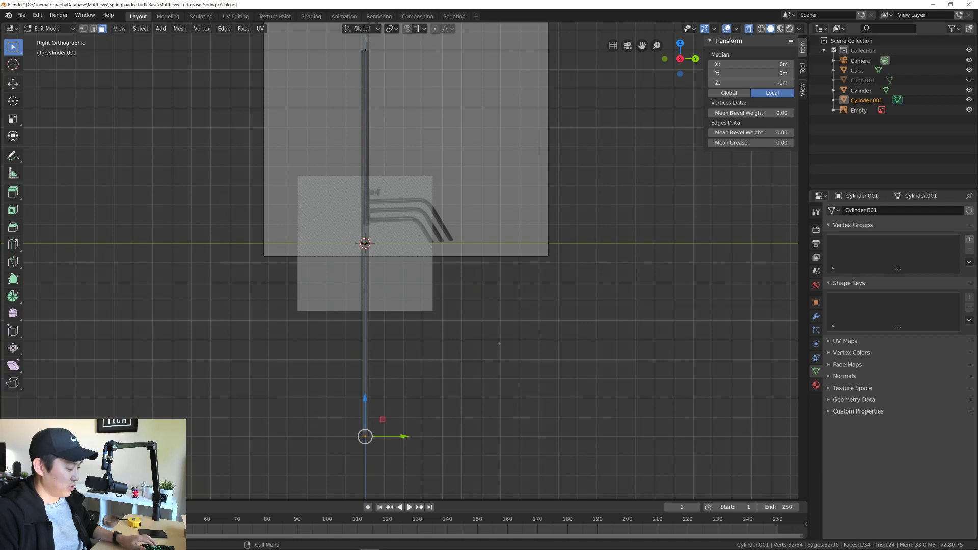
{"action": "key", "text": "shift+s"}
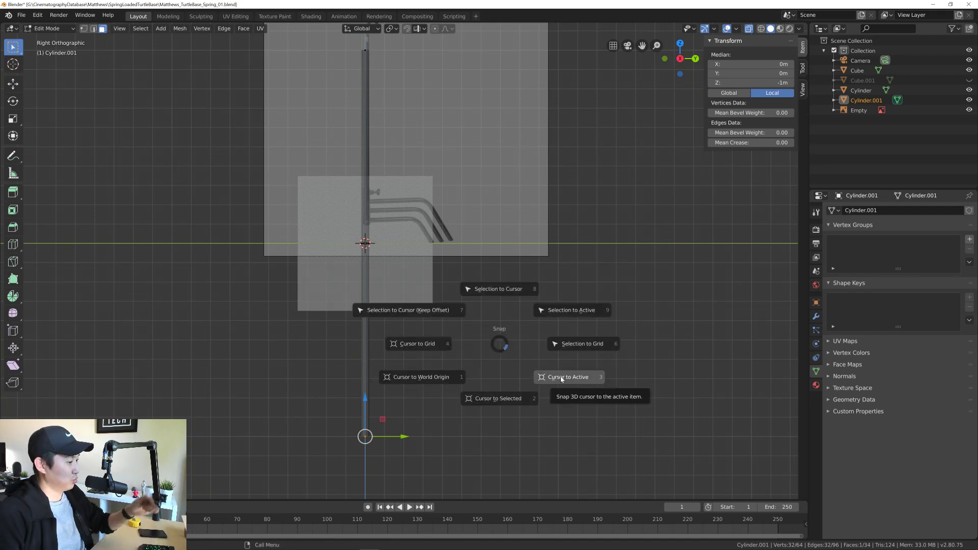
{"action": "left_click", "coordinate": [501, 399]}
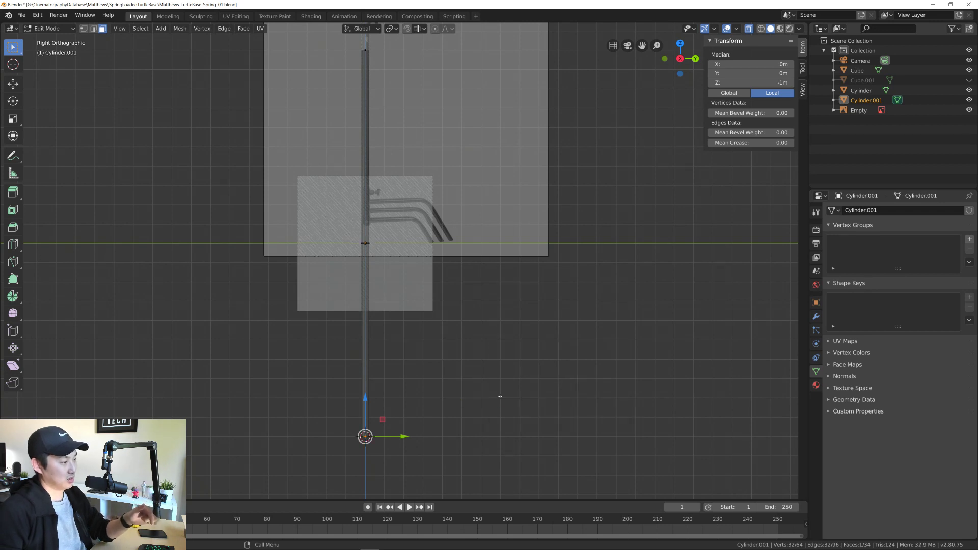
{"action": "middle_click_drag", "start_coordinate": [474, 385], "coordinate": [455, 346], "text": "shift"}
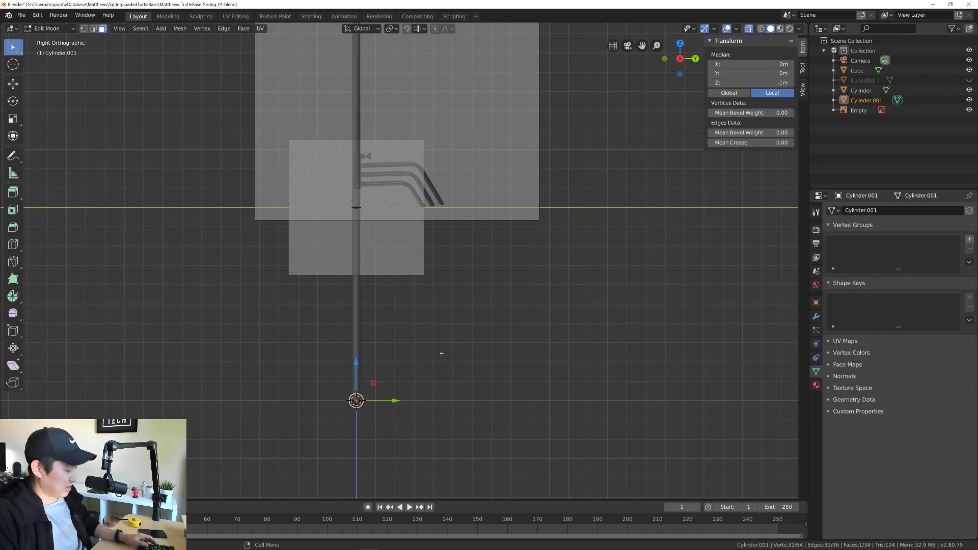
Step: Return to Object Mode and set the cylinder's origin to the 3D cursor at its bottom end
{"action": "key", "text": "Tab"}
{"action": "right_click", "coordinate": [426, 307]}
{"action": "mouse_move", "coordinate": [426, 308]}
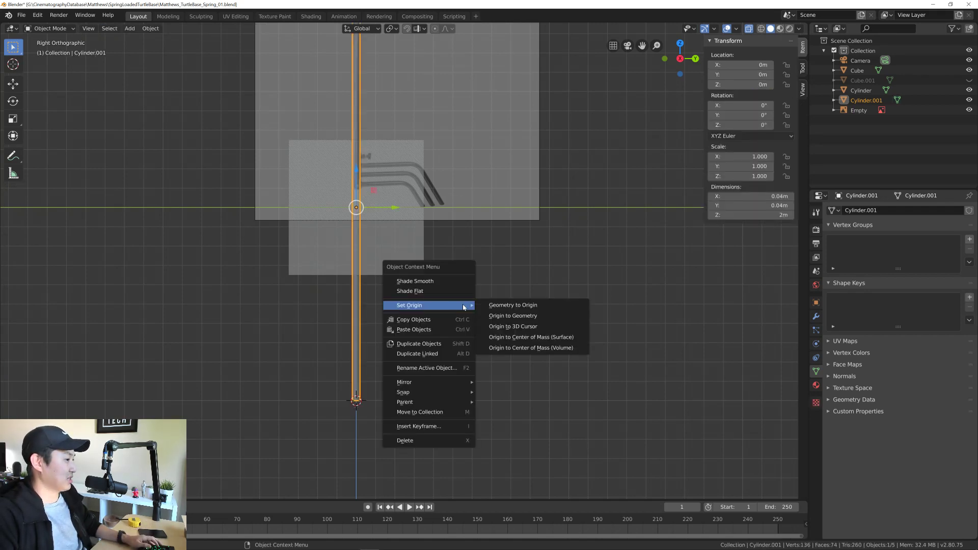
{"action": "left_click", "coordinate": [513, 327]}
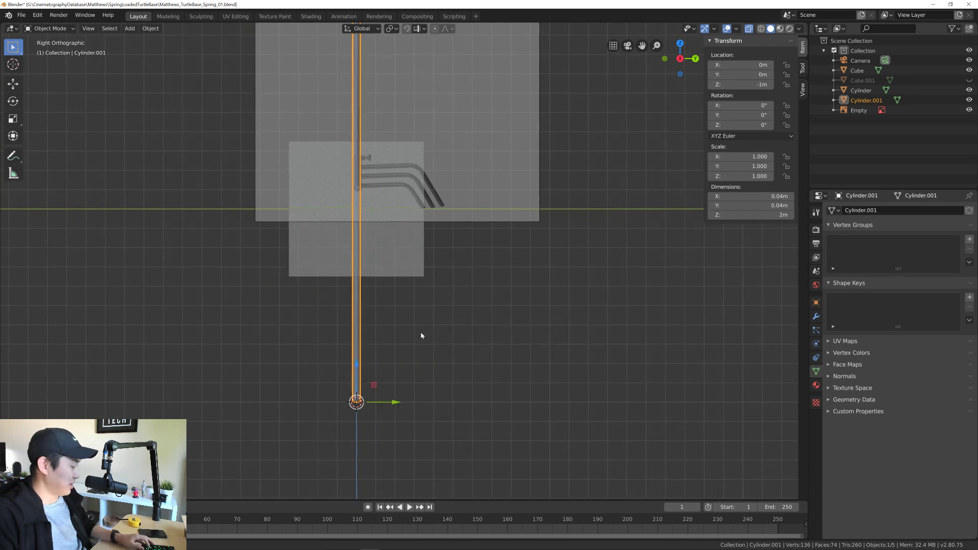
Step: Turn on snapping and move the cylinder up along Z so its bottom end sits on the ground line at Z 0 m
{"action": "middle_click_drag", "start_coordinate": [422, 334], "coordinate": [434, 354], "text": "shift"}
{"action": "key", "text": "shift+Tab"}
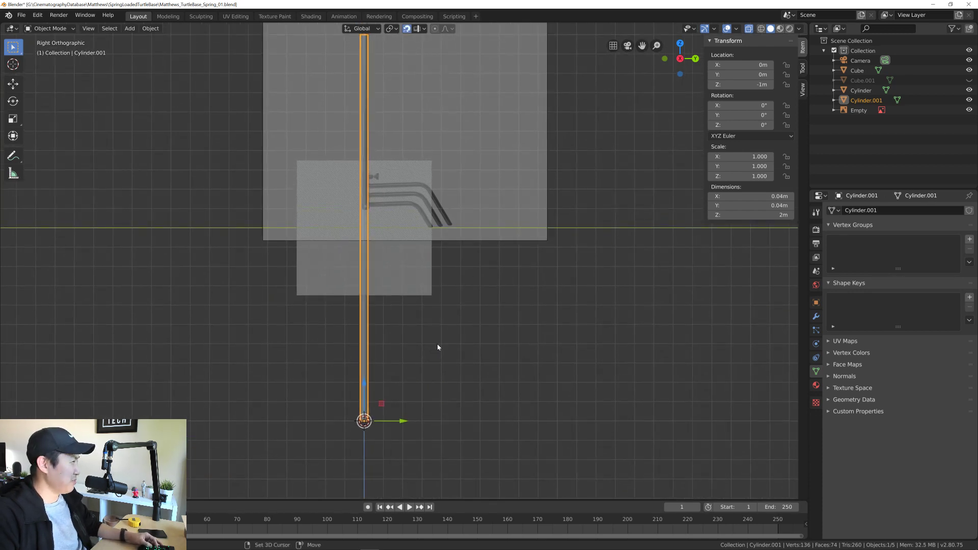
{"action": "scroll", "coordinate": [464, 318], "scroll_direction": "up", "scroll_amount": 2, "text": "shift"}
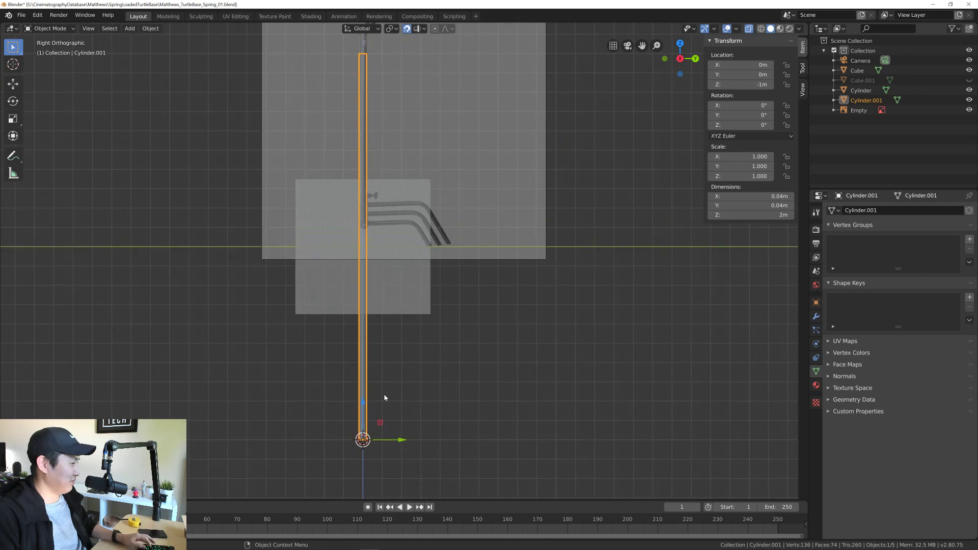
{"action": "left_click_drag", "start_coordinate": [362, 401], "coordinate": [386, 233]}
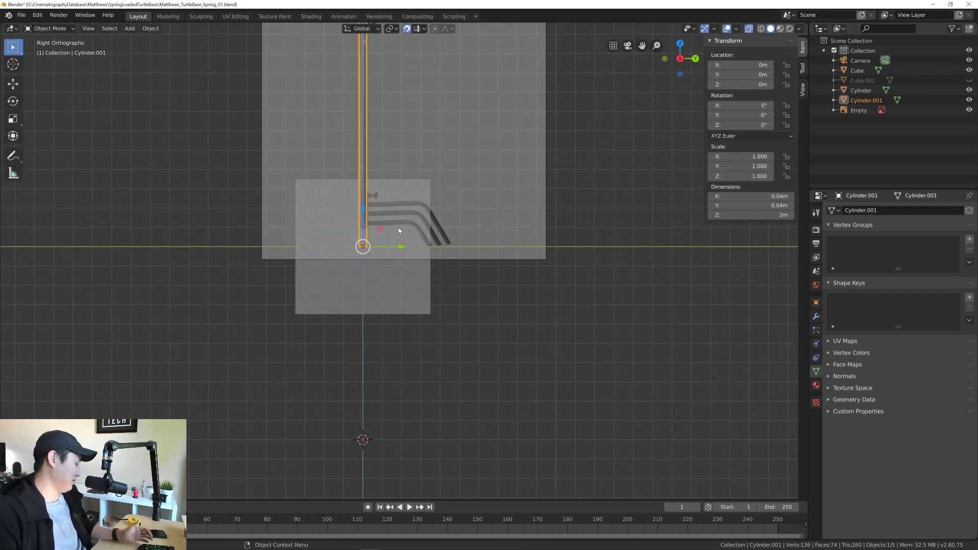
{"action": "scroll", "coordinate": [389, 223], "scroll_direction": "up", "scroll_amount": 4}
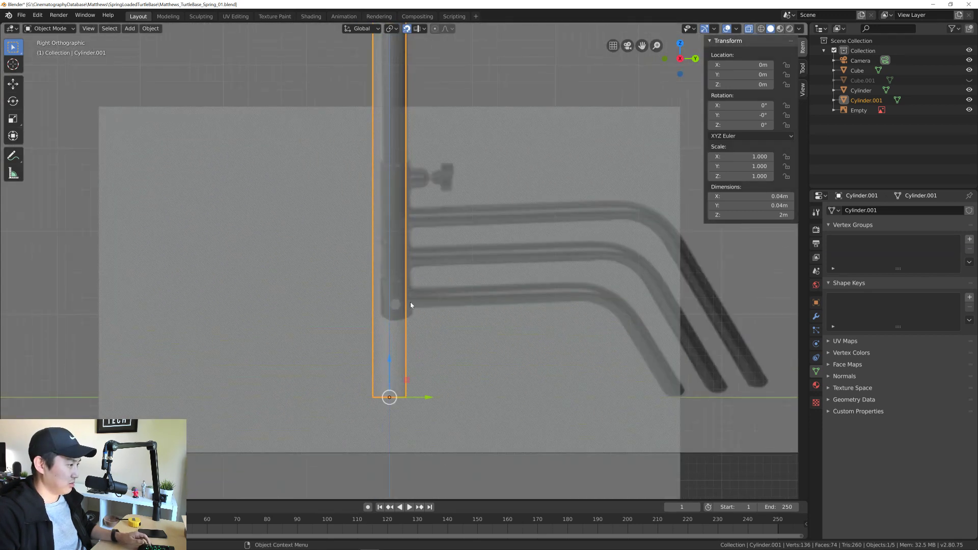
{"action": "scroll", "coordinate": [412, 307], "scroll_direction": "up", "scroll_amount": 3}
{"action": "scroll", "coordinate": [414, 312], "scroll_direction": "down", "scroll_amount": 6}
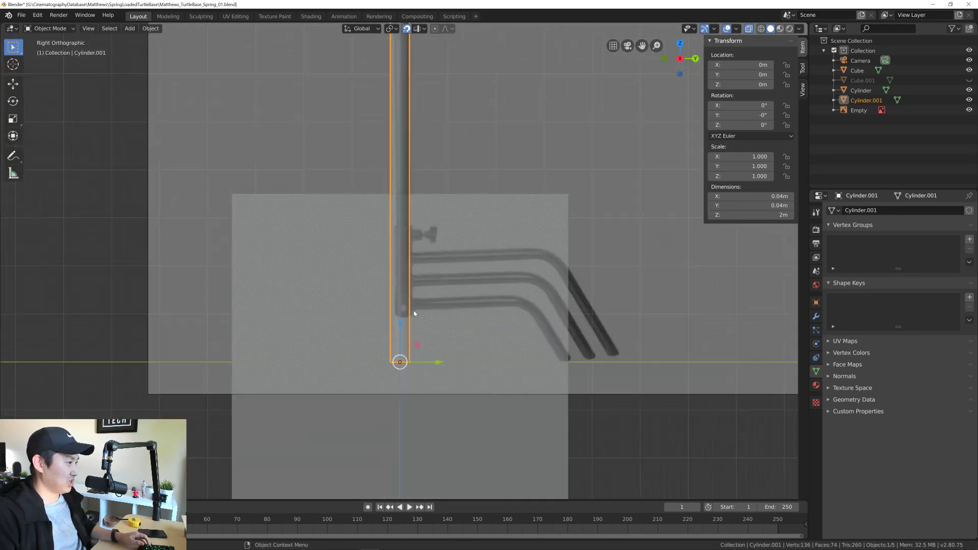
Step: Examine how the cylinder lines up with the pole, collar and legs in the side-view reference along its full height
{"action": "scroll", "coordinate": [415, 313], "scroll_direction": "down", "scroll_amount": 1}
{"action": "scroll", "coordinate": [414, 313], "scroll_direction": "up", "scroll_amount": 4}
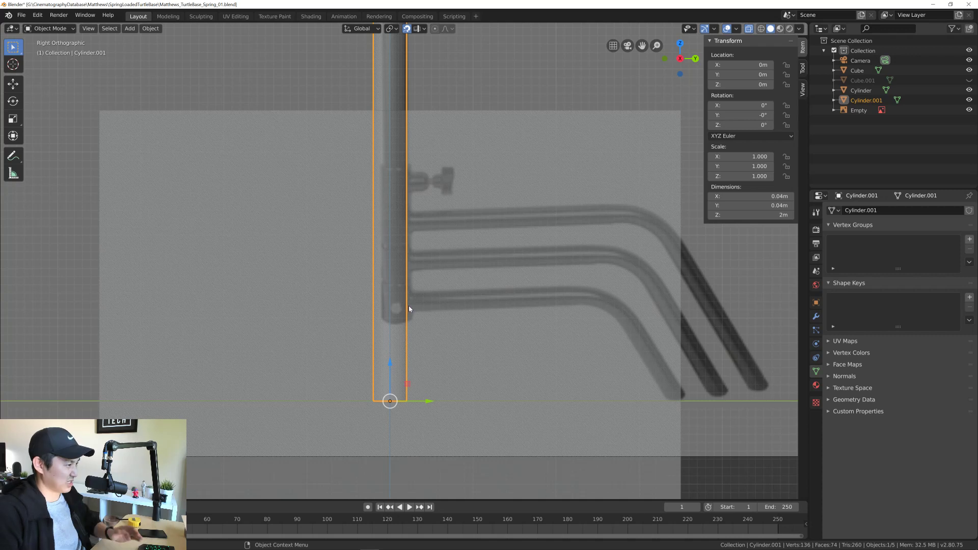
{"action": "scroll", "coordinate": [411, 360], "scroll_direction": "down", "scroll_amount": 1}
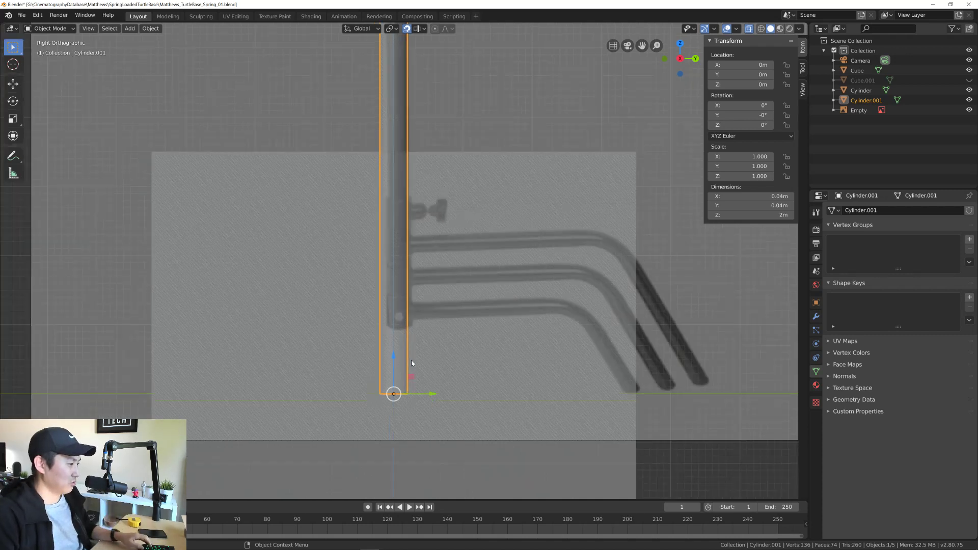
{"action": "scroll", "coordinate": [411, 360], "scroll_direction": "up", "scroll_amount": 4}
{"action": "scroll", "coordinate": [429, 359], "scroll_direction": "down", "scroll_amount": 1}
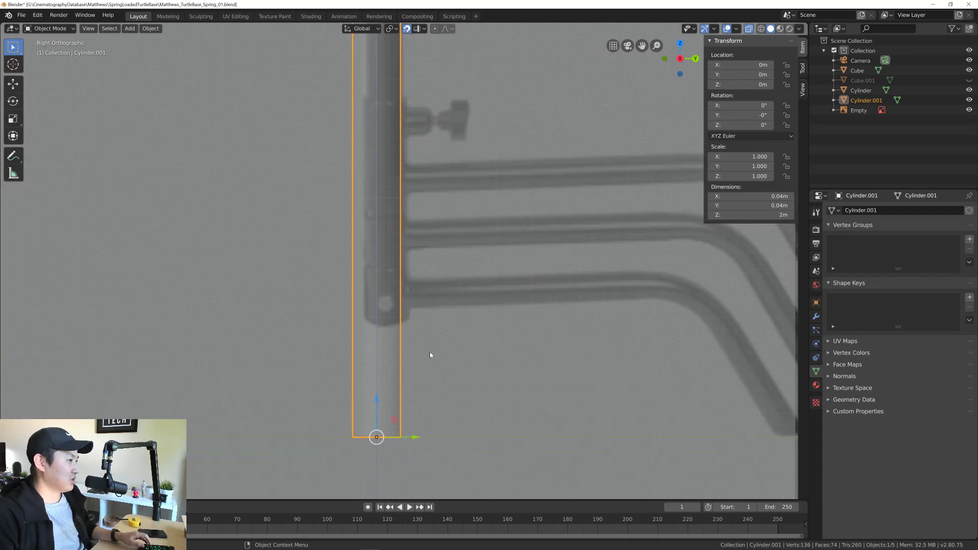
{"action": "scroll", "coordinate": [430, 351], "scroll_direction": "up", "scroll_amount": 1}
{"action": "scroll", "coordinate": [428, 350], "scroll_direction": "down", "scroll_amount": 1}
{"action": "scroll", "coordinate": [427, 351], "scroll_direction": "down", "scroll_amount": 5}
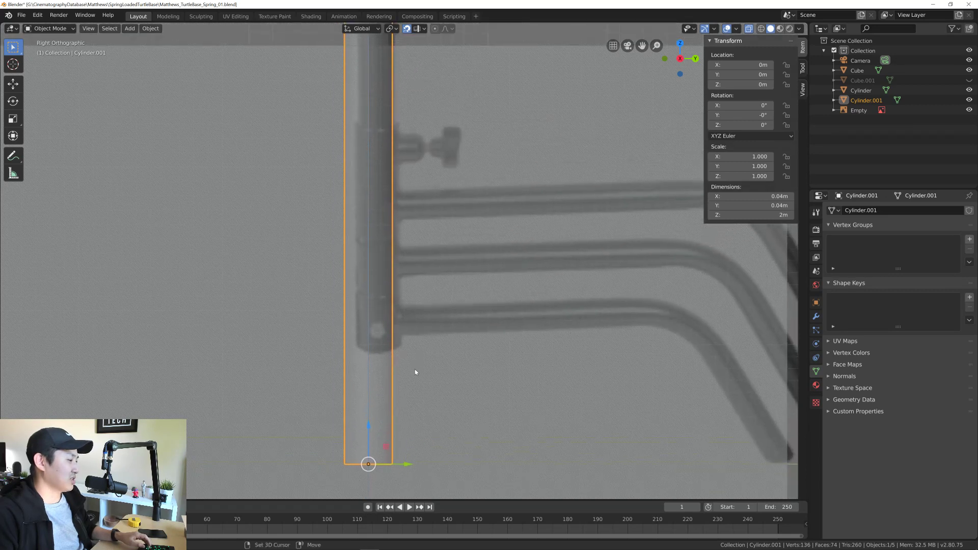
{"action": "scroll", "coordinate": [425, 327], "scroll_direction": "down", "scroll_amount": 6}
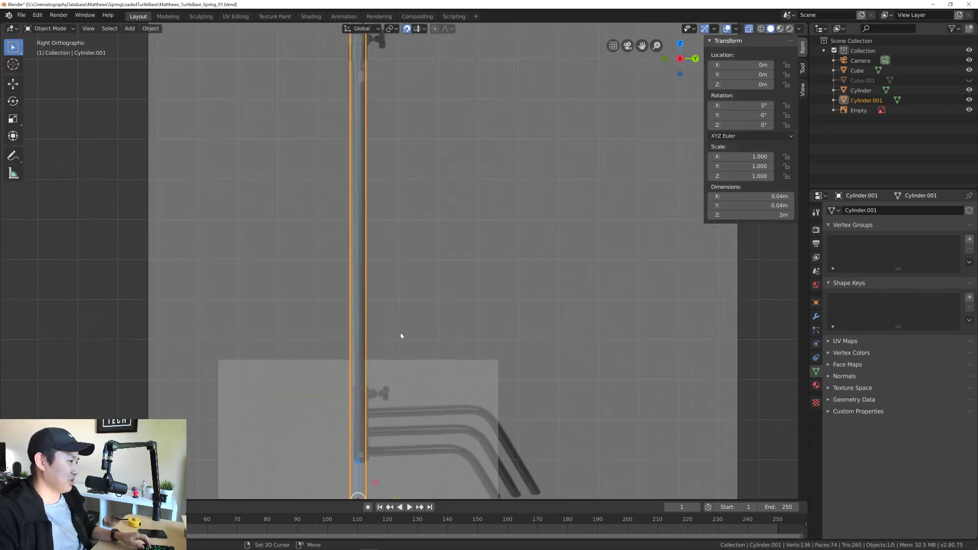
{"action": "middle_click_drag", "start_coordinate": [412, 323], "coordinate": [384, 276], "text": "shift"}
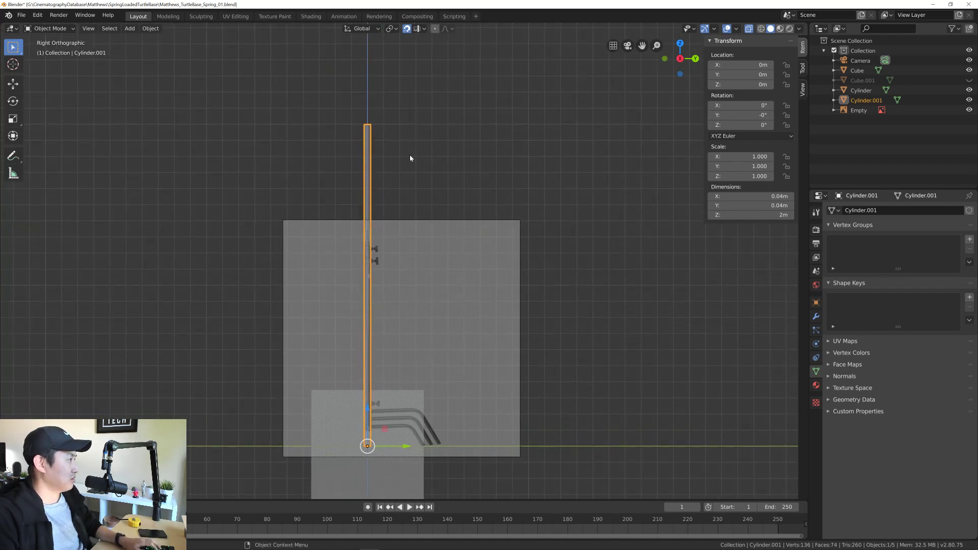
Step: Select the cylinder's top ring of vertices in Edit Mode and lower it along Z to local Z 0.3 m
{"action": "key", "text": "Tab"}
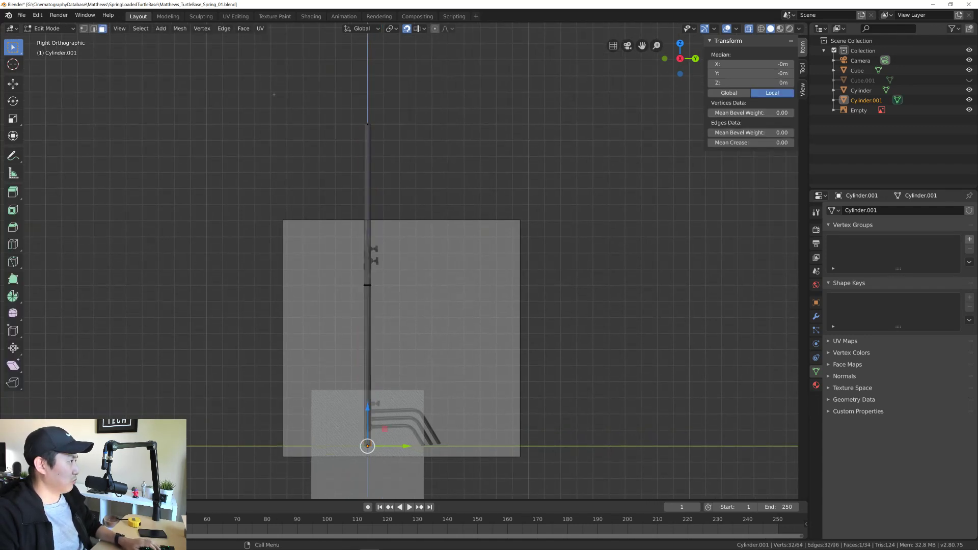
{"action": "key", "text": "1"}
{"action": "left_click_drag", "start_coordinate": [252, 78], "coordinate": [407, 137]}
{"action": "left_click_drag", "start_coordinate": [368, 89], "coordinate": [367, 363]}
{"action": "scroll", "coordinate": [389, 401], "scroll_direction": "up", "scroll_amount": 5}
{"action": "scroll", "coordinate": [387, 404], "scroll_direction": "up", "scroll_amount": 3}
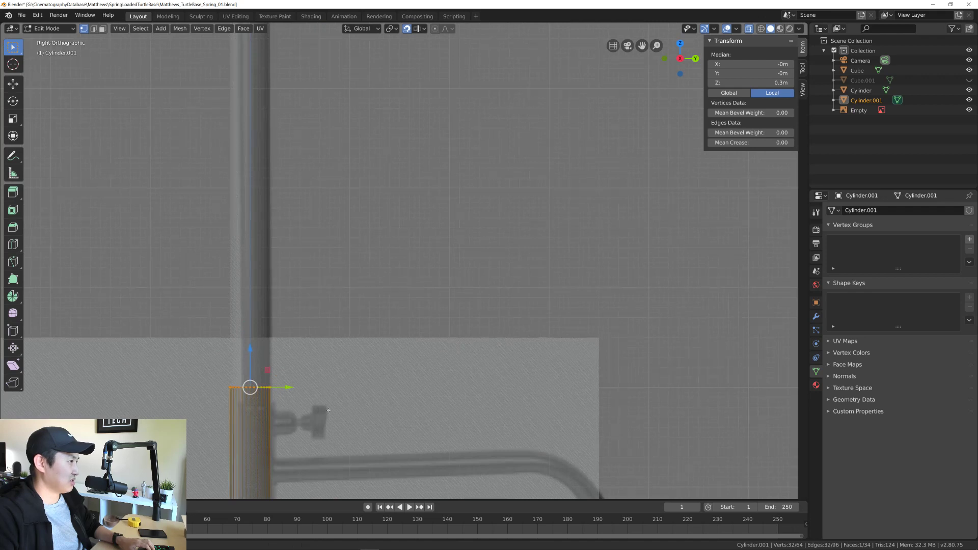
Step: Turn off snapping and lower the cylinder's top vertices along Z to about 0.145 m, just above the reference's lowest leg
{"action": "left_click", "coordinate": [409, 32]}
{"action": "middle_click_drag", "start_coordinate": [384, 412], "coordinate": [403, 233], "text": "shift"}
{"action": "key", "text": "g"}
{"action": "key", "text": "z"}
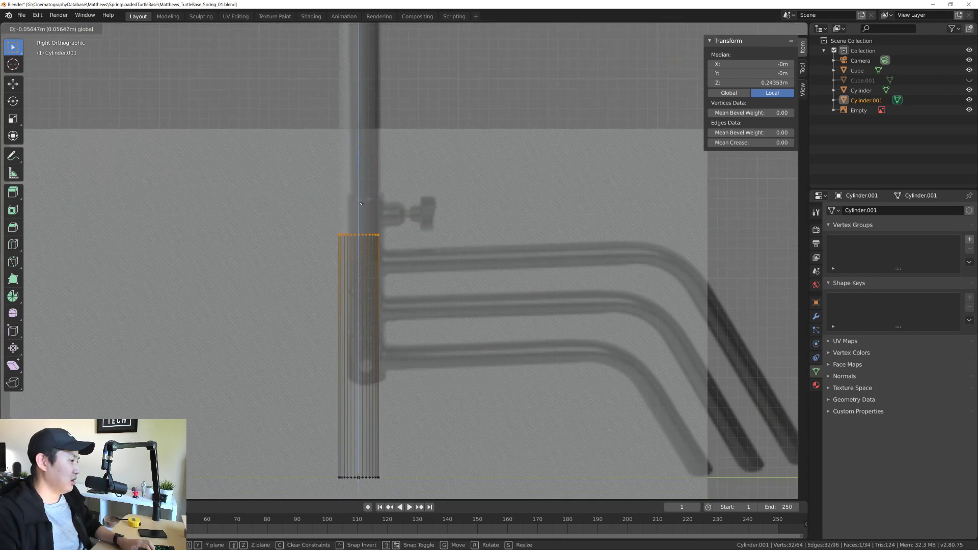
{"action": "left_click", "coordinate": [390, 295]}
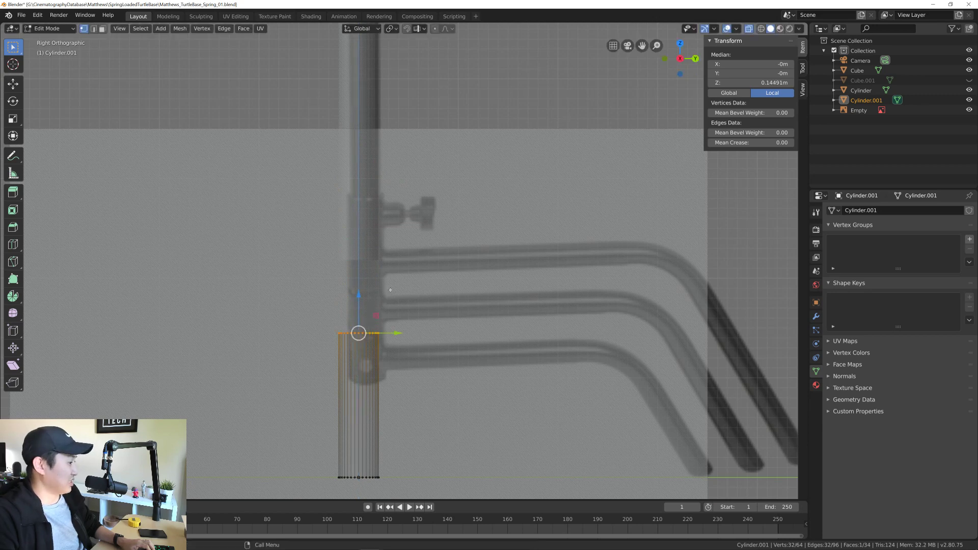
Step: Raise the bottom vertices to about Z 0.092 m at the collar's lower edge and fine-tune the top ring to about 0.145 m
{"action": "left_click_drag", "start_coordinate": [334, 459], "coordinate": [403, 487]}
{"action": "key", "text": "g"}
{"action": "key", "text": "z"}
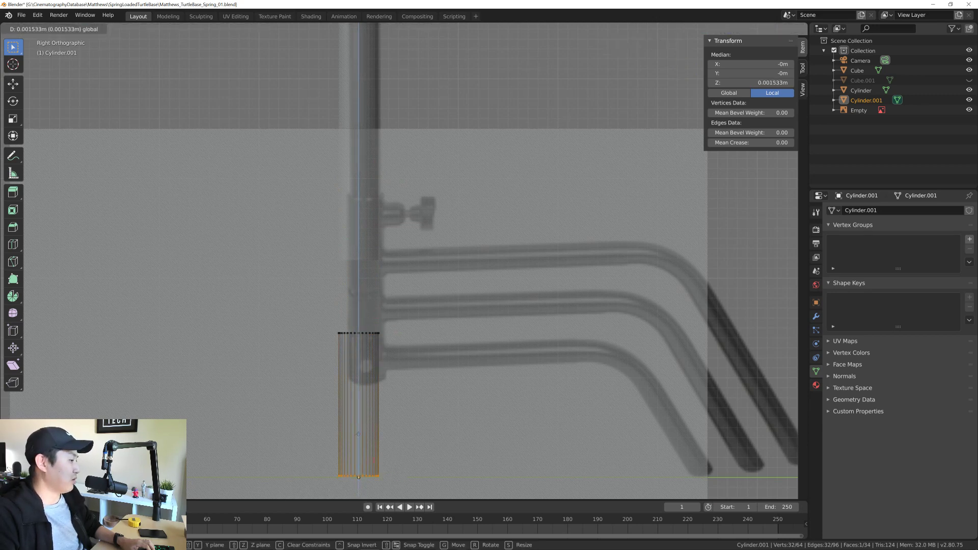
{"action": "left_click", "coordinate": [371, 349]}
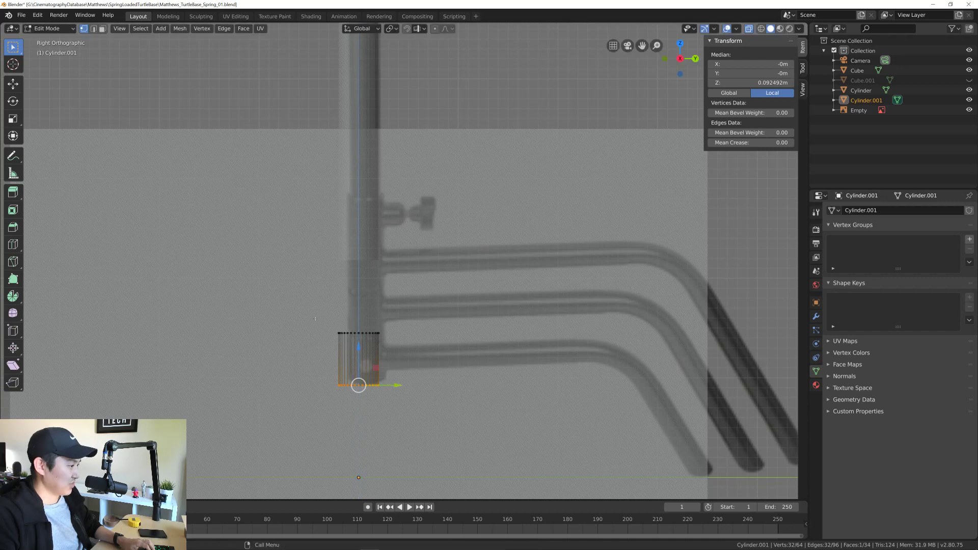
{"action": "left_click_drag", "start_coordinate": [396, 352], "coordinate": [326, 305]}
{"action": "key", "text": "g"}
{"action": "key", "text": "z"}
{"action": "left_click", "coordinate": [358, 296]}
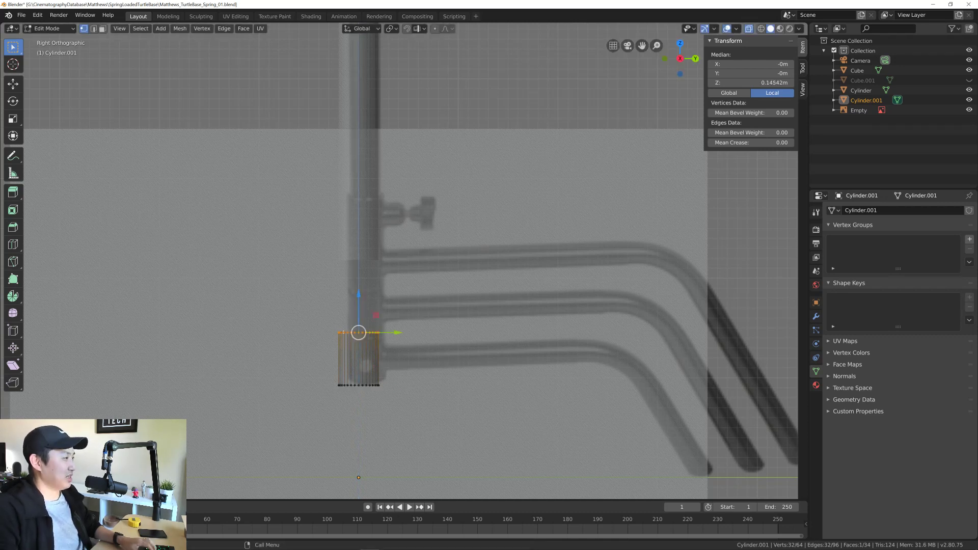
Step: Return to Object Mode and delete the 32-sided cylinder
{"action": "key", "text": "Tab"}
{"action": "key", "text": "x"}
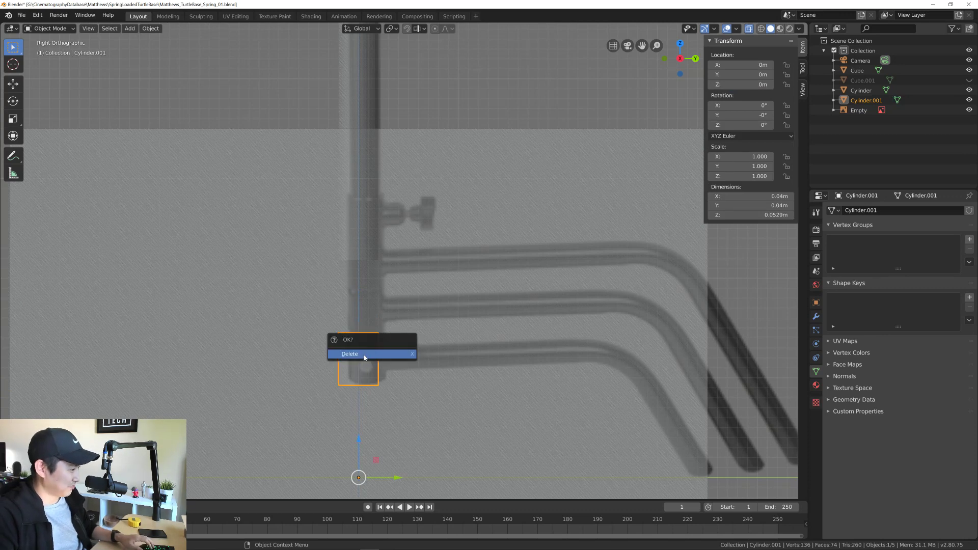
{"action": "left_click", "coordinate": [369, 354]}
{"action": "scroll", "coordinate": [378, 340], "scroll_direction": "down", "scroll_amount": 6}
{"action": "scroll", "coordinate": [382, 339], "scroll_direction": "up", "scroll_amount": 5}
{"action": "middle_click_drag", "start_coordinate": [389, 332], "coordinate": [359, 305], "text": "shift"}
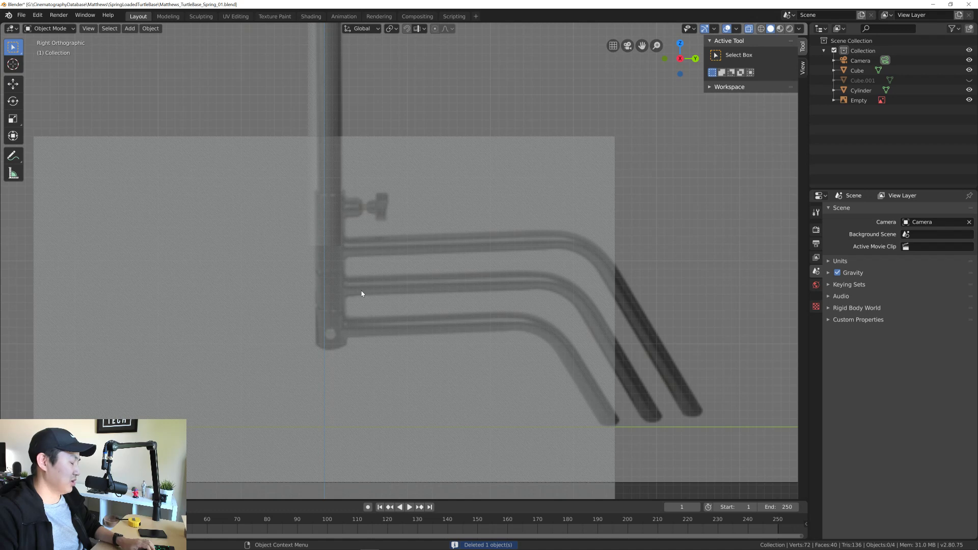
{"action": "key", "text": "shift+s"}
{"action": "key", "text": "Escape"}
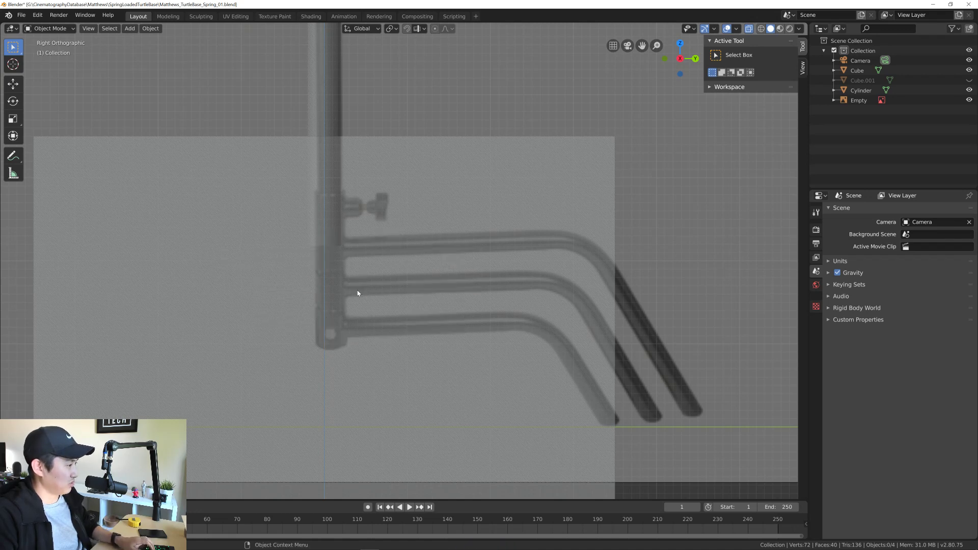
Step: Add a mesh cylinder with 8 vertices, 0.02 m radius and 2 m depth
{"action": "key", "text": "shift+a"}
{"action": "mouse_move", "coordinate": [358, 290]}
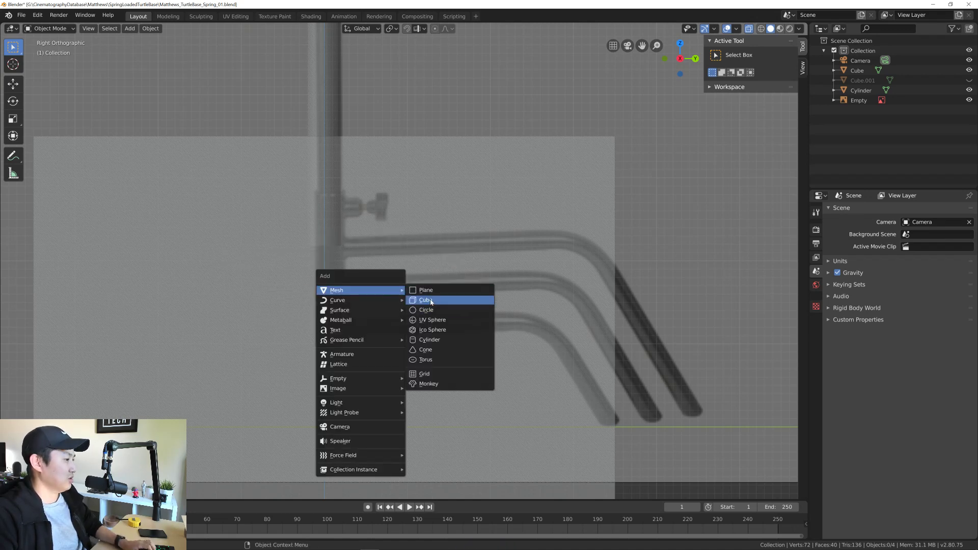
{"action": "left_click", "coordinate": [430, 340]}
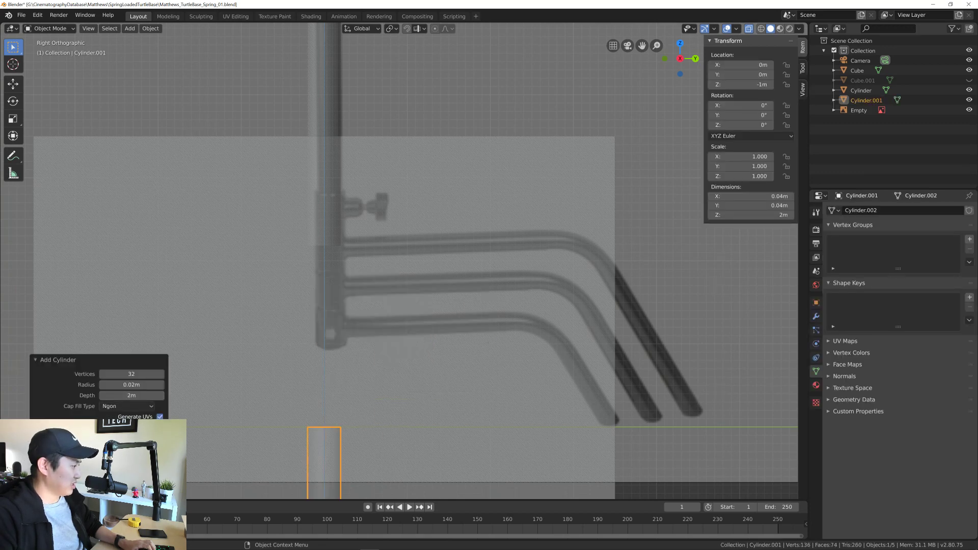
{"action": "left_click", "coordinate": [137, 374]}
{"action": "type", "text": "8"}
{"action": "key", "text": "Return"}
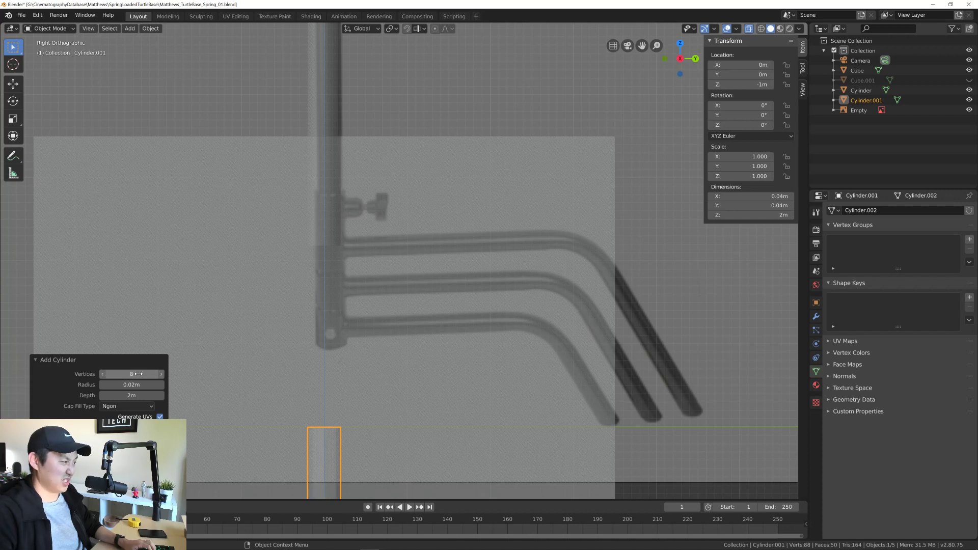
Step: Move the eight-sided cylinder up along Z to about 0.18 m so it overlaps the base in the reference
{"action": "scroll", "coordinate": [360, 382], "scroll_direction": "down", "scroll_amount": 5}
{"action": "scroll", "coordinate": [379, 341], "scroll_direction": "down", "scroll_amount": 2, "text": "shift"}
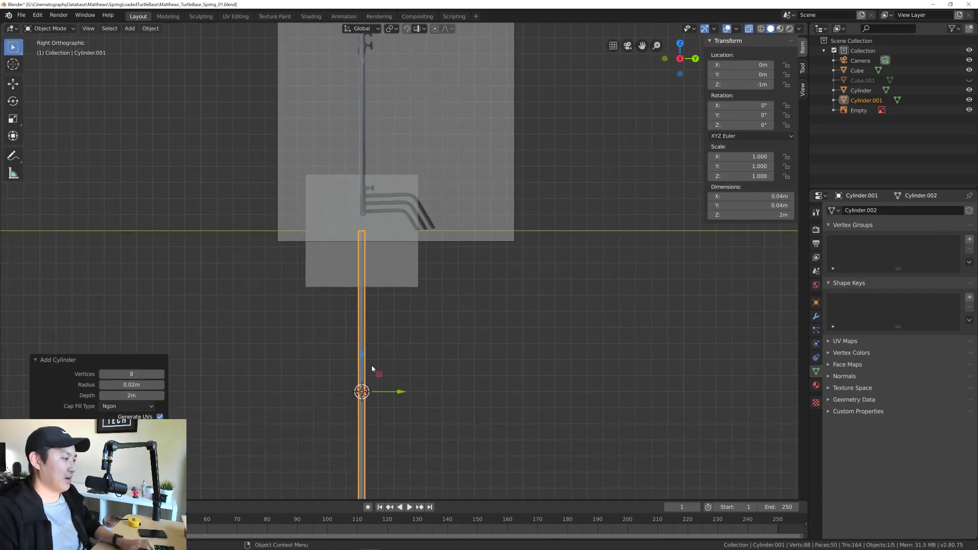
{"action": "key", "text": "g"}
{"action": "key", "text": "z"}
{"action": "left_click", "coordinate": [372, 169]}
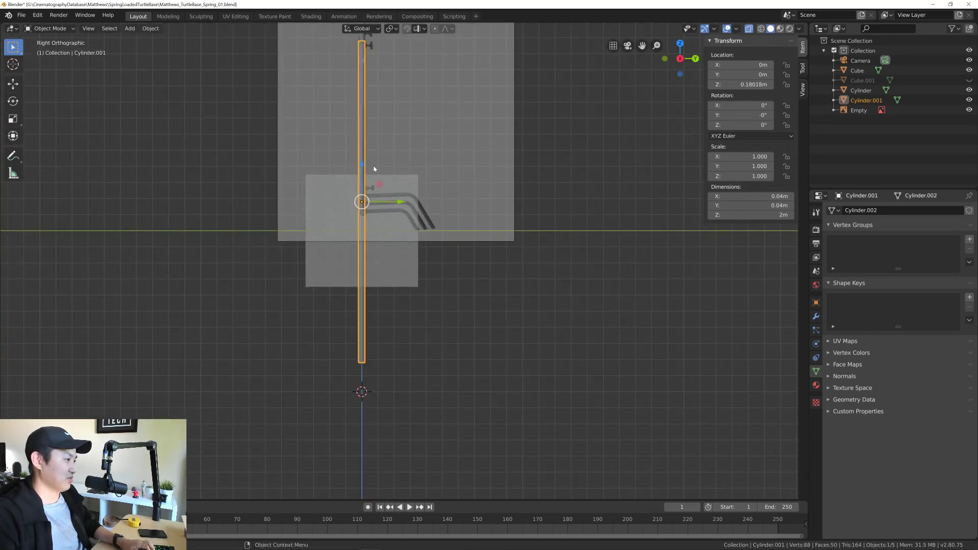
Step: In Edit Mode, lower the eight-sided cylinder's top vertices along Z to about local Z -0.038 m
{"action": "scroll", "coordinate": [375, 163], "scroll_direction": "up", "scroll_amount": 2}
{"action": "middle_click_drag", "start_coordinate": [376, 163], "coordinate": [371, 262], "text": "shift"}
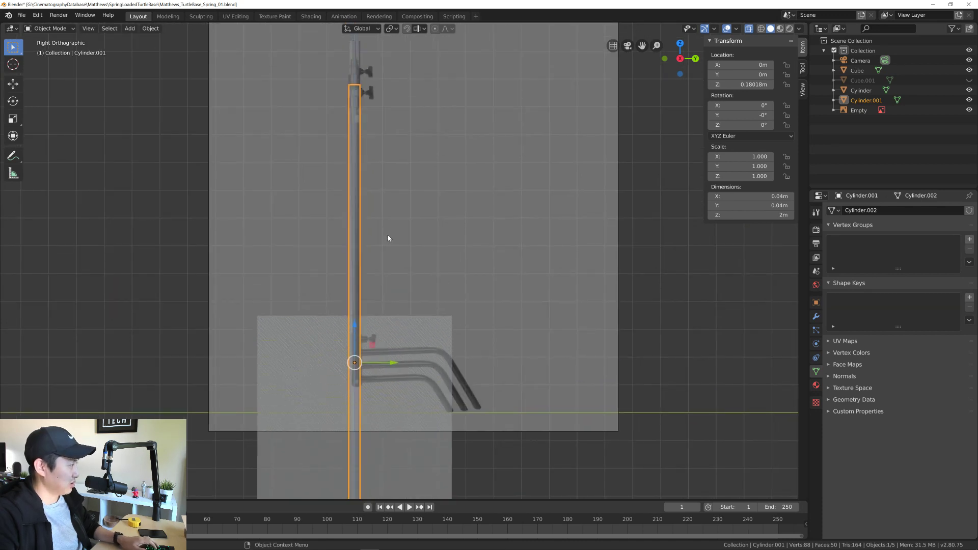
{"action": "key", "text": "Tab"}
{"action": "left_click_drag", "start_coordinate": [336, 75], "coordinate": [377, 93]}
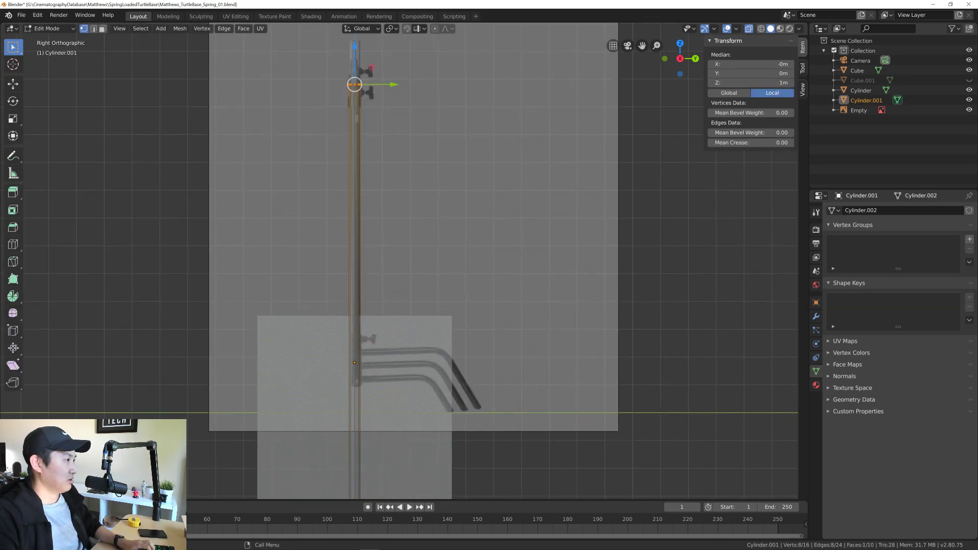
{"action": "key", "text": "g"}
{"action": "key", "text": "z"}
{"action": "key", "text": "g"}
{"action": "key", "text": "z"}
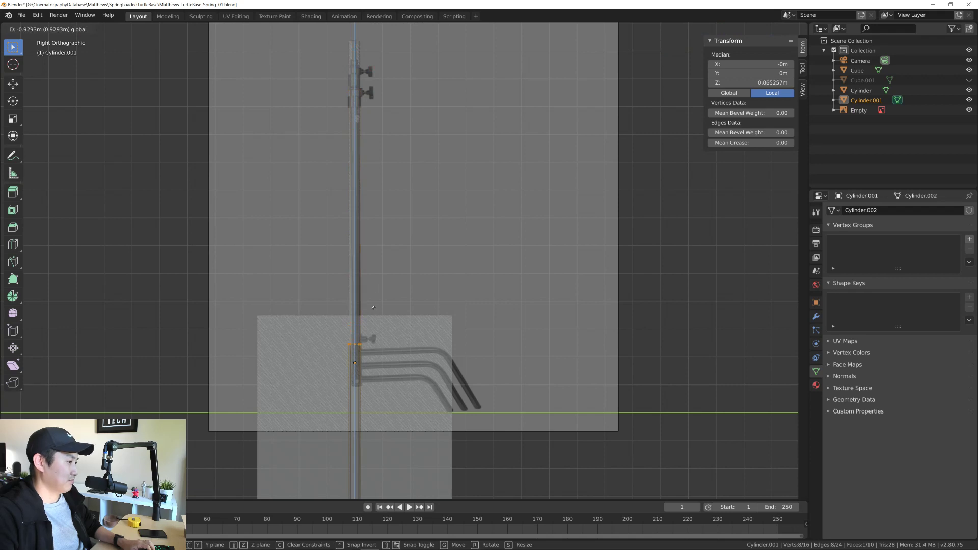
{"action": "left_click", "coordinate": [389, 336]}
Step: Raise the cylinder's bottom vertices along Z to about local Z -0.087 m, matching the lower edge of the reference's lowest collar
{"action": "scroll", "coordinate": [430, 436], "scroll_direction": "down", "scroll_amount": 6, "text": "shift"}
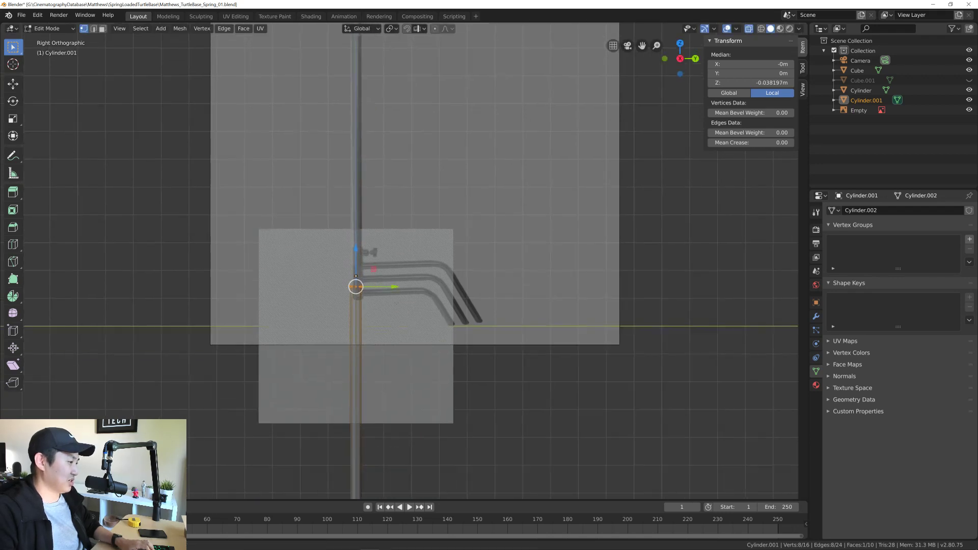
{"action": "key", "text": "alt+a"}
{"action": "left_click_drag", "start_coordinate": [339, 427], "coordinate": [398, 446]}
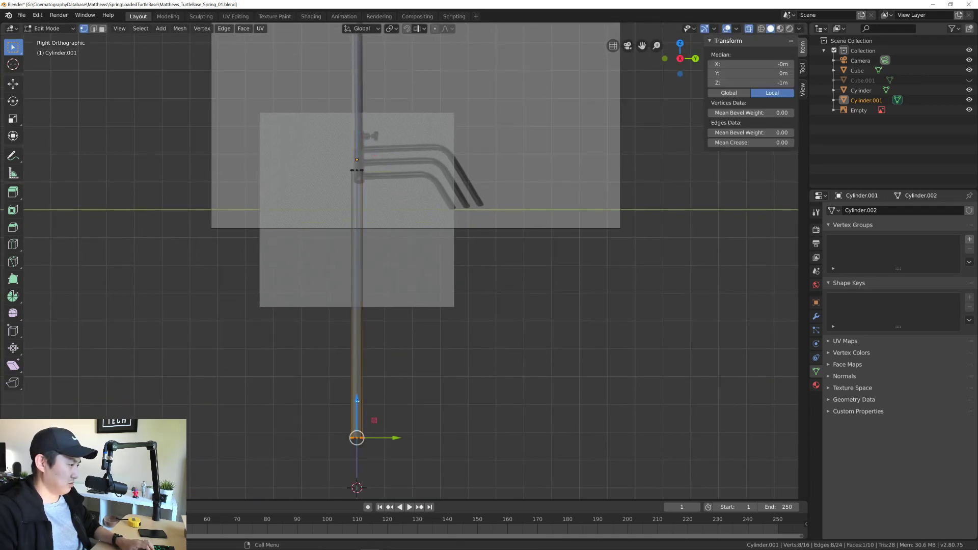
{"action": "key", "text": "g"}
{"action": "key", "text": "z"}
{"action": "left_click", "coordinate": [372, 180]}
{"action": "scroll", "coordinate": [372, 179], "scroll_direction": "up", "scroll_amount": 5}
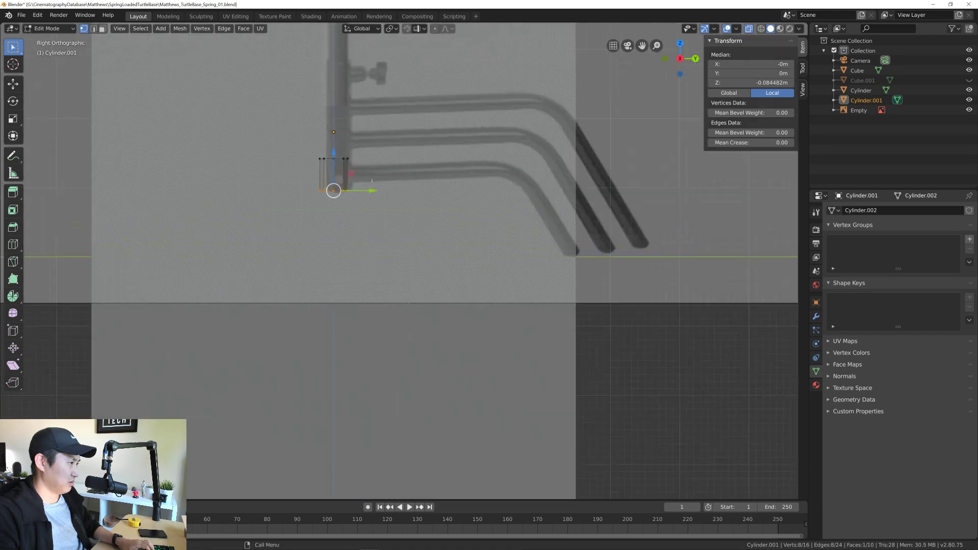
{"action": "scroll", "coordinate": [372, 181], "scroll_direction": "up", "scroll_amount": 4}
{"action": "middle_click_drag", "start_coordinate": [372, 181], "coordinate": [439, 268], "text": "shift"}
{"action": "key", "text": "g"}
{"action": "key", "text": "z"}
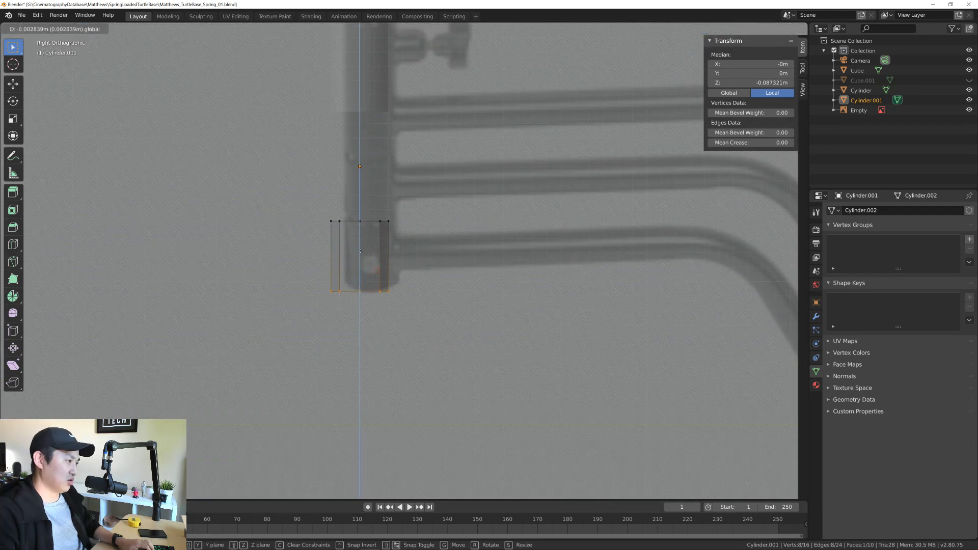
{"action": "left_click", "coordinate": [361, 252]}
Step: Fine-tune the cylinder's top vertices along Z to about local Z -0.034 m, just above the lowest leg
{"action": "left_click_drag", "start_coordinate": [288, 208], "coordinate": [427, 250]}
{"action": "key", "text": "g"}
{"action": "key", "text": "z"}
{"action": "left_click", "coordinate": [361, 178]}
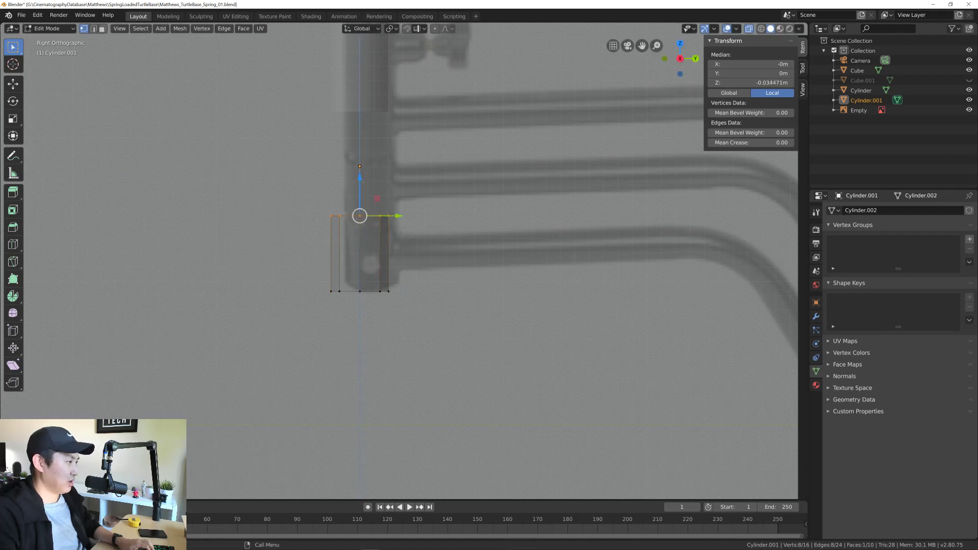
Step: Examine the shortened eight-sided cylinder's top face and sides in perspective from several angles
{"action": "middle_click_drag", "start_coordinate": [360, 178], "coordinate": [348, 191], "text": "shift"}
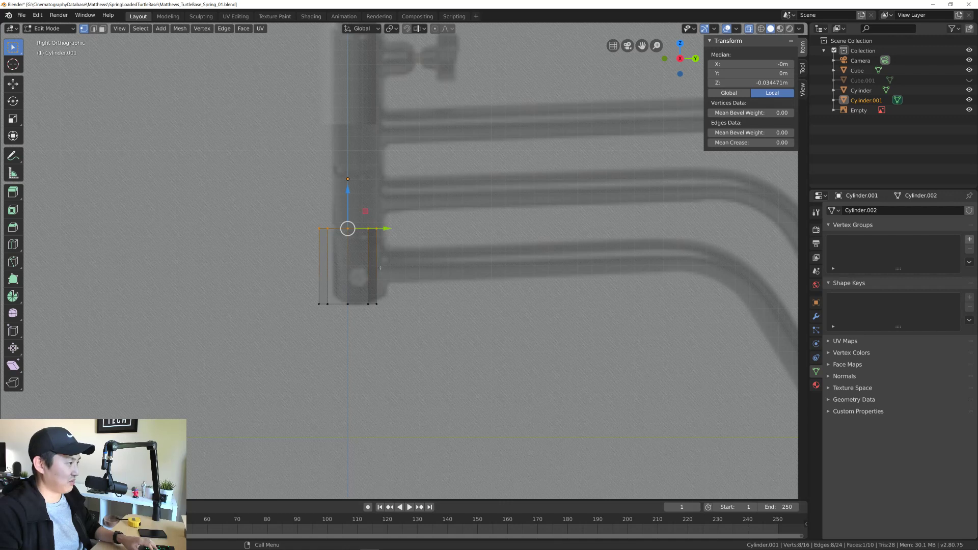
{"action": "middle_click_drag", "start_coordinate": [381, 268], "coordinate": [389, 315]}
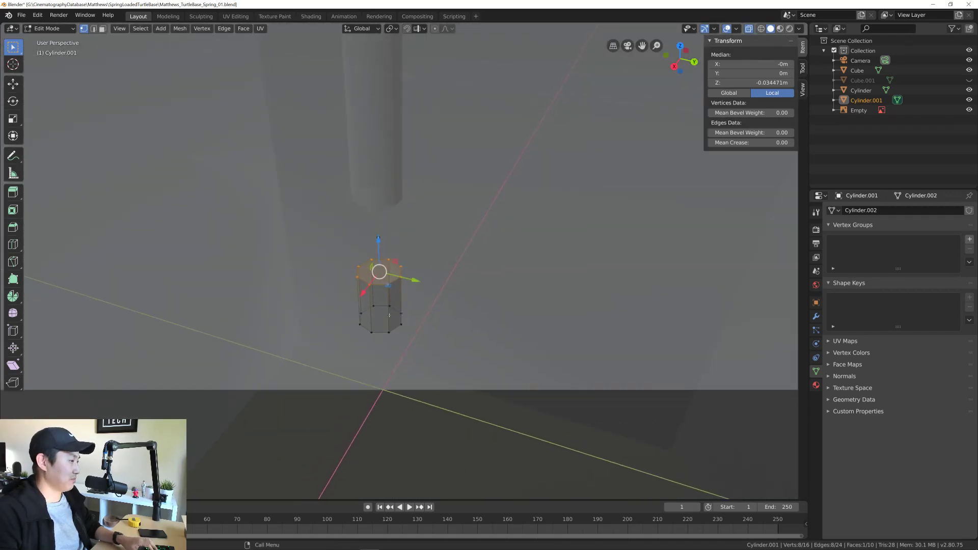
{"action": "scroll", "coordinate": [389, 314], "scroll_direction": "up", "scroll_amount": 4}
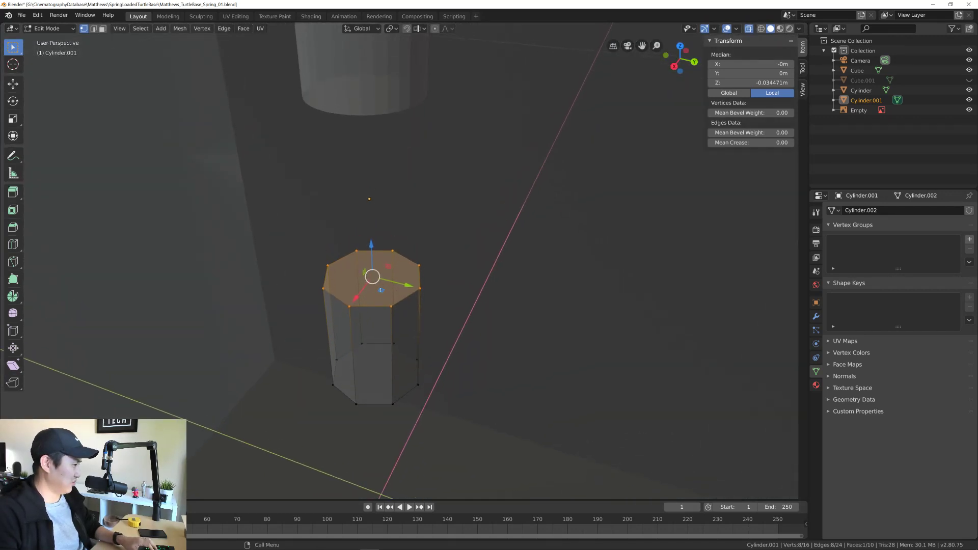
{"action": "scroll", "coordinate": [380, 289], "scroll_direction": "up", "scroll_amount": 2}
{"action": "scroll", "coordinate": [402, 290], "scroll_direction": "up", "scroll_amount": 2}
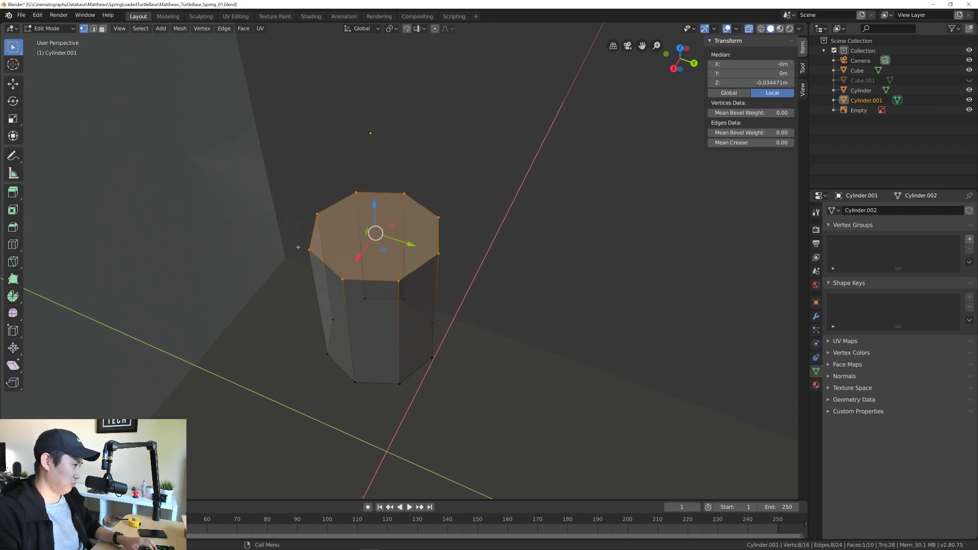
{"action": "middle_click_drag", "start_coordinate": [413, 269], "coordinate": [374, 278], "text": "shift"}
{"action": "middle_click_drag", "start_coordinate": [245, 306], "coordinate": [341, 303], "text": "shift"}
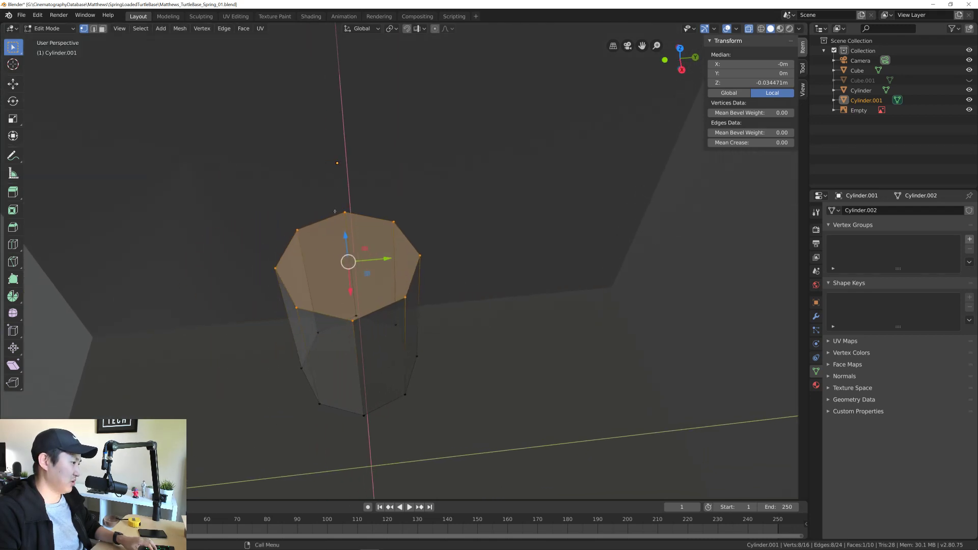
{"action": "middle_click_drag", "start_coordinate": [485, 267], "coordinate": [414, 277]}
{"action": "scroll", "coordinate": [413, 277], "scroll_direction": "up", "scroll_amount": 3}
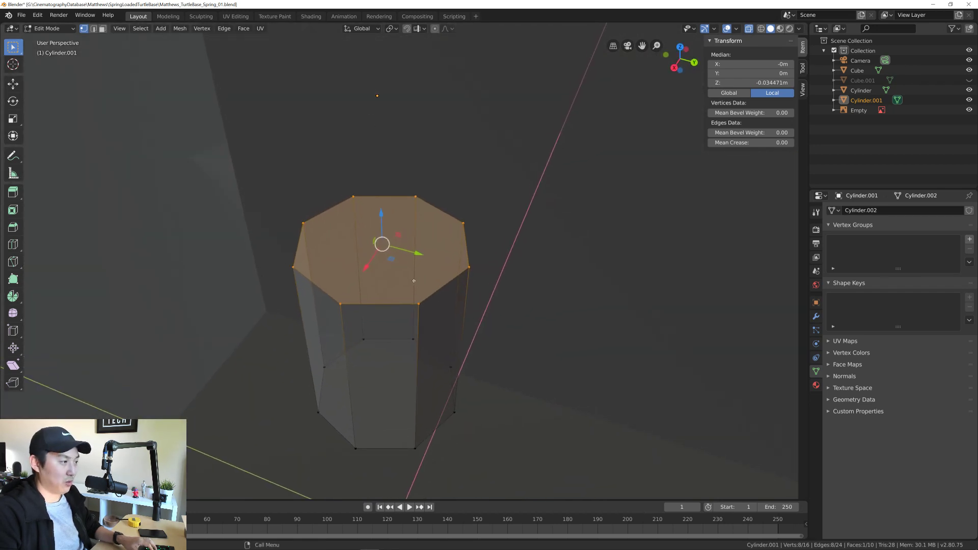
{"action": "key", "text": "k"}
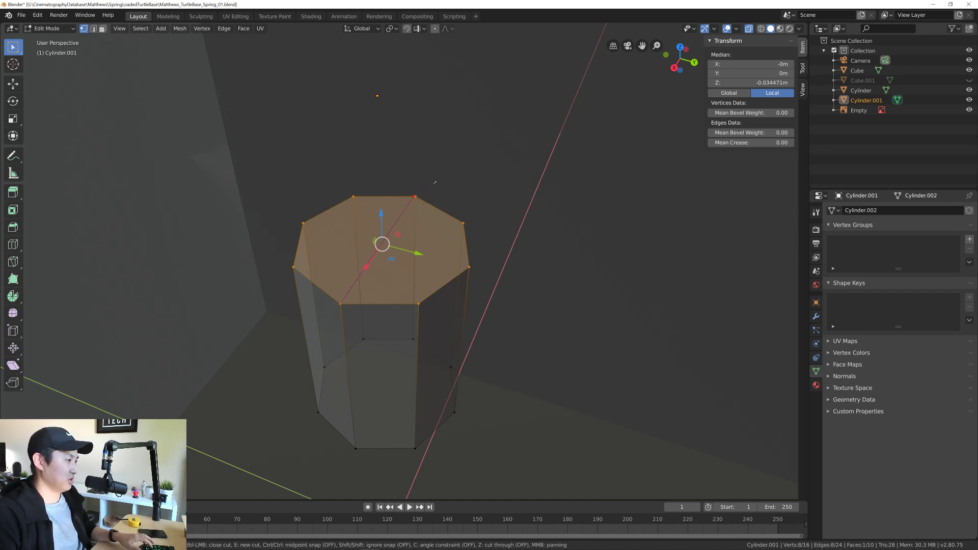
{"action": "key", "text": "ctrl"}
{"action": "key", "text": "Escape"}
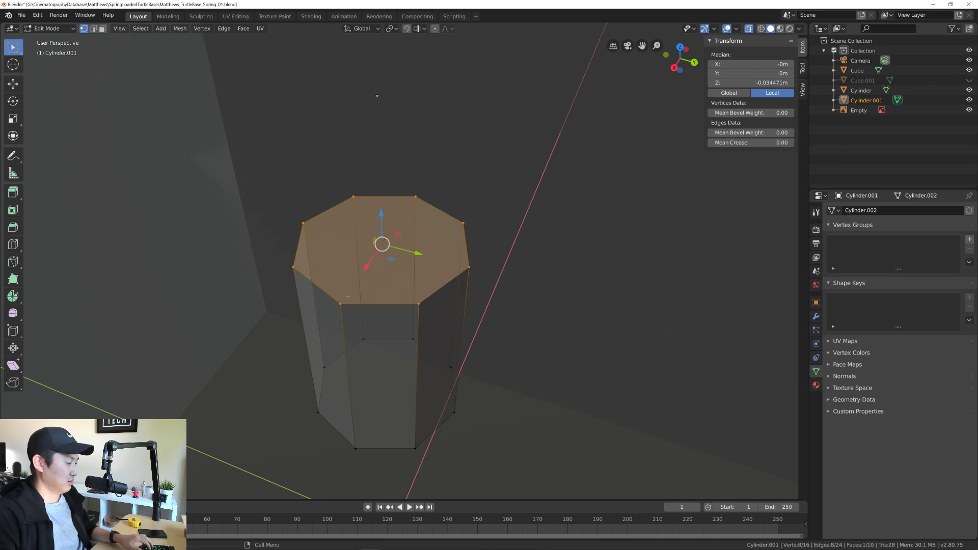
Step: Knife a straight cut across the eight-sided cylinder's top face between two opposite corner vertices
{"action": "key", "text": "k"}
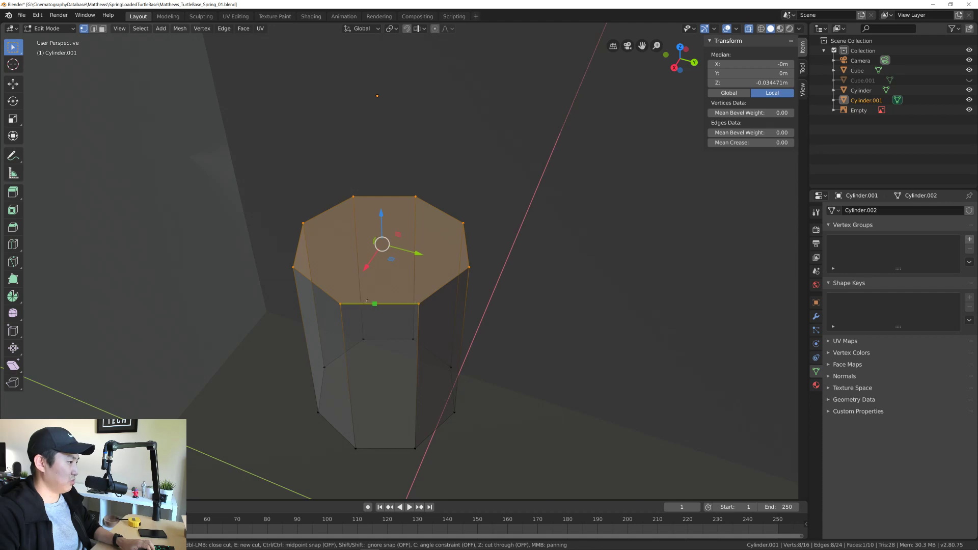
{"action": "left_click", "coordinate": [417, 195]}
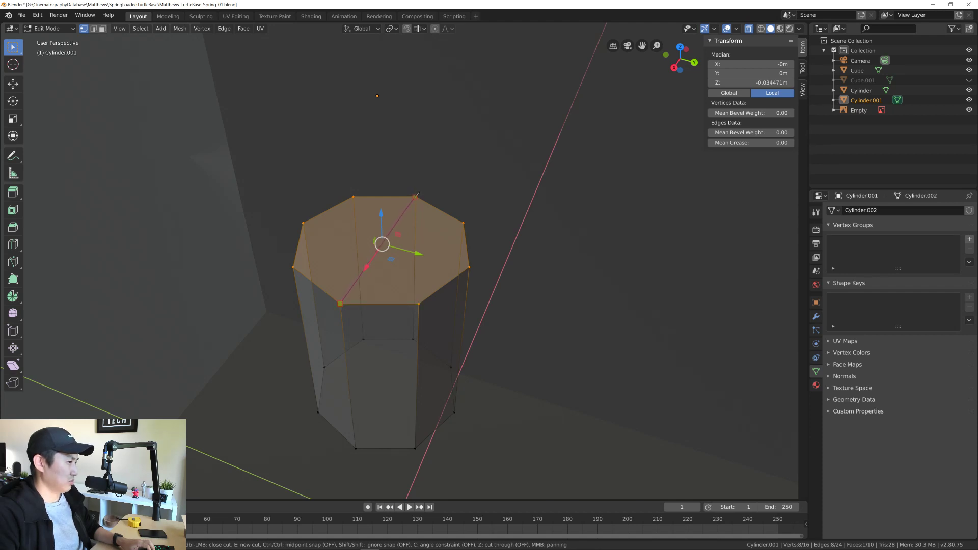
{"action": "scroll", "coordinate": [416, 195], "scroll_direction": "up", "scroll_amount": 2}
{"action": "scroll", "coordinate": [427, 232], "scroll_direction": "down", "scroll_amount": 4}
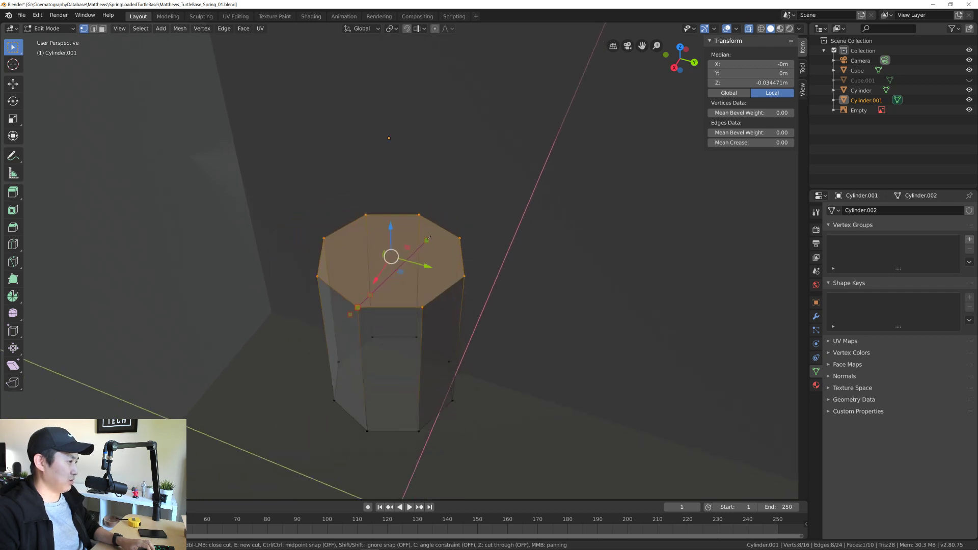
{"action": "scroll", "coordinate": [427, 233], "scroll_direction": "up", "scroll_amount": 2}
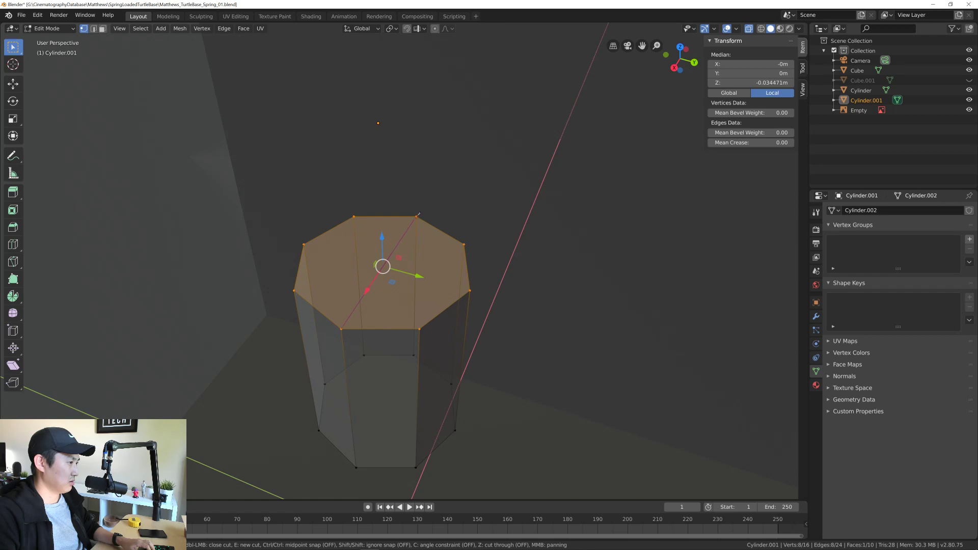
{"action": "key", "text": "Return"}
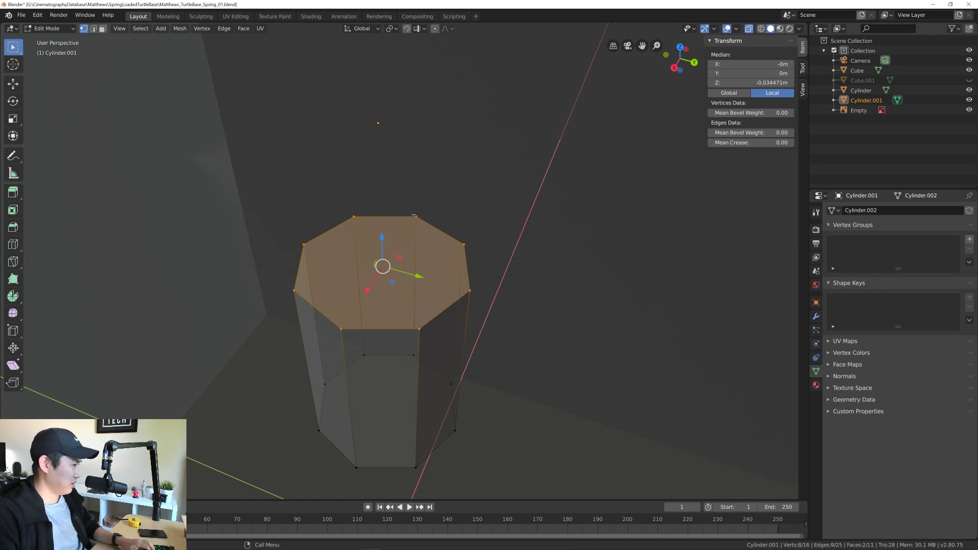
{"action": "key", "text": "F3"}
{"action": "key", "text": "Escape"}
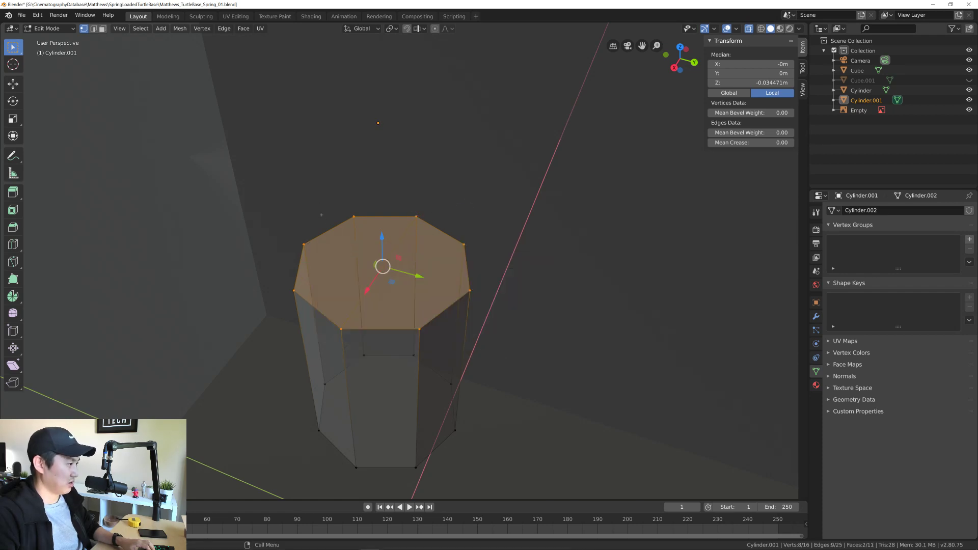
Step: Knife a second cut across the top face between two other opposite corners, crossing the first cut at the centre
{"action": "key", "text": "k"}
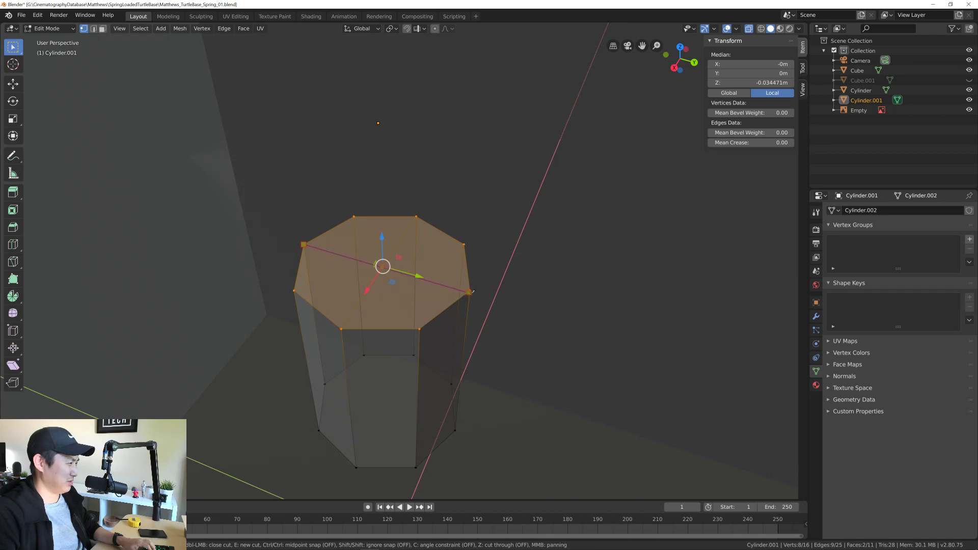
{"action": "scroll", "coordinate": [474, 289], "scroll_direction": "up", "scroll_amount": 2}
{"action": "scroll", "coordinate": [474, 289], "scroll_direction": "down", "scroll_amount": 3}
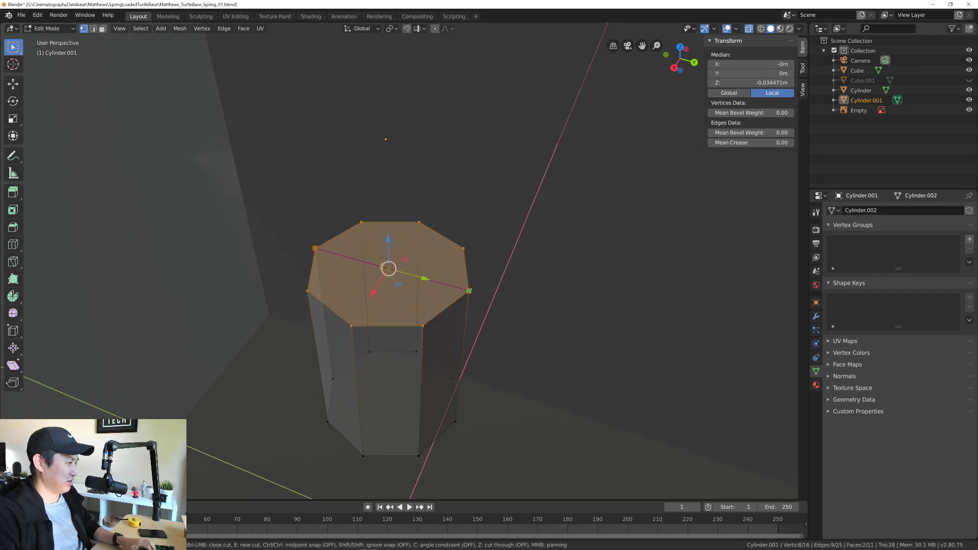
{"action": "scroll", "coordinate": [475, 288], "scroll_direction": "up", "scroll_amount": 3}
{"action": "scroll", "coordinate": [477, 288], "scroll_direction": "down", "scroll_amount": 3}
{"action": "scroll", "coordinate": [477, 288], "scroll_direction": "up", "scroll_amount": 3}
{"action": "scroll", "coordinate": [478, 289], "scroll_direction": "down", "scroll_amount": 3}
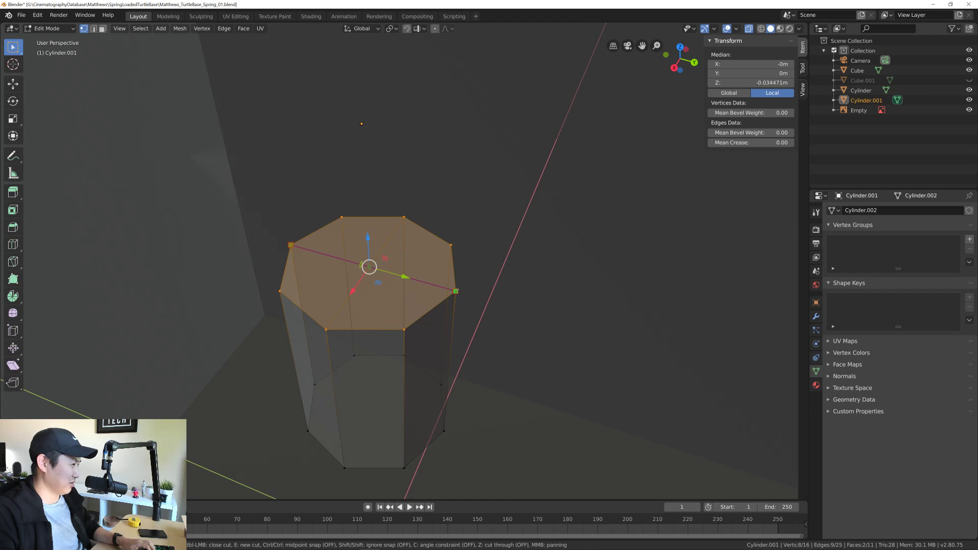
{"action": "left_click", "coordinate": [456, 291]}
{"action": "key", "text": "Return"}
{"action": "mouse_move", "coordinate": [399, 275]}
{"action": "middle_mouse_down"}
{"action": "mouse_move", "coordinate": [397, 264]}
{"action": "mouse_move", "coordinate": [401, 286]}
{"action": "mouse_move", "coordinate": [398, 274]}
{"action": "middle_mouse_up"}
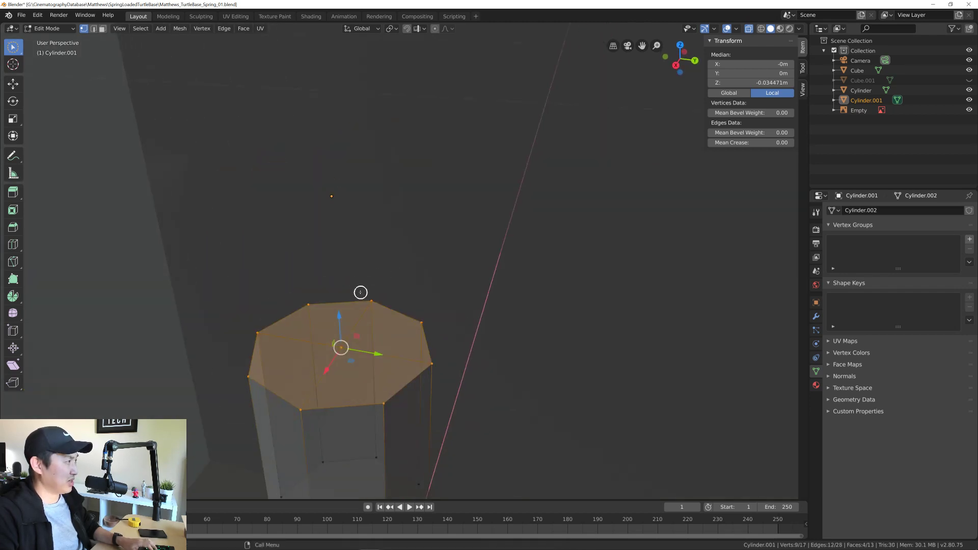
{"action": "left_click_drag", "start_coordinate": [14, 47], "coordinate": [51, 67]}
{"action": "left_click", "coordinate": [371, 301]}
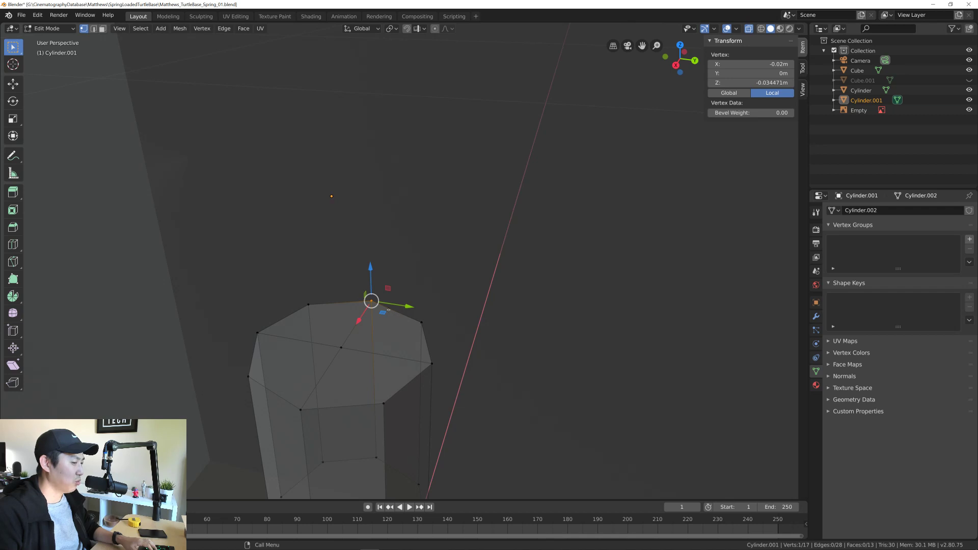
Step: Knife two crossing cuts through the centre of the cylinder's bottom face, each between opposite corner vertices
{"action": "left_click", "coordinate": [453, 310]}
{"action": "scroll", "coordinate": [388, 338], "scroll_direction": "down", "scroll_amount": 2}
{"action": "middle_click_drag", "start_coordinate": [367, 362], "coordinate": [406, 277], "text": "shift"}
{"action": "mouse_move", "coordinate": [403, 278]}
{"action": "middle_mouse_down"}
{"action": "mouse_move", "coordinate": [421, 262]}
{"action": "mouse_move", "coordinate": [399, 258]}
{"action": "mouse_move", "coordinate": [409, 274]}
{"action": "middle_mouse_up"}
{"action": "key", "text": "k"}
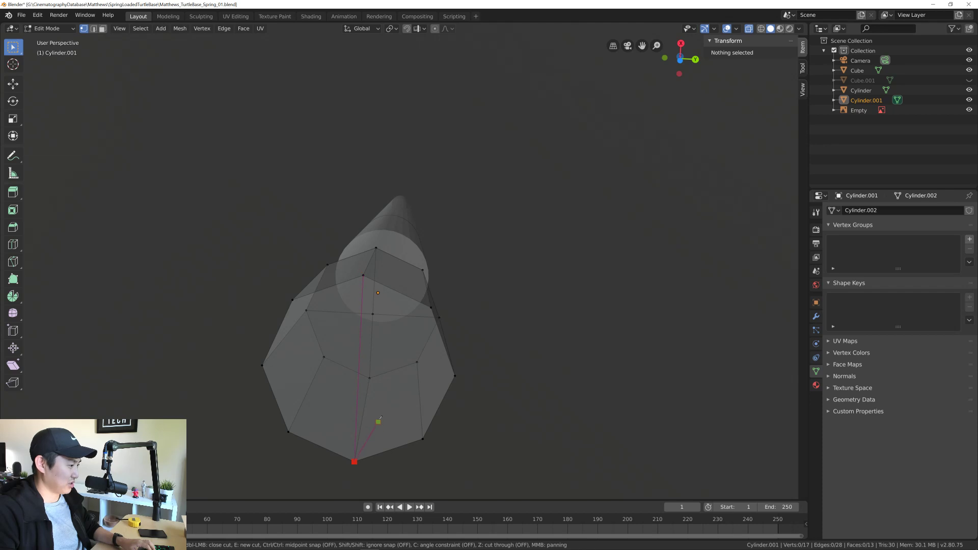
{"action": "key", "text": "Return"}
{"action": "key", "text": "k"}
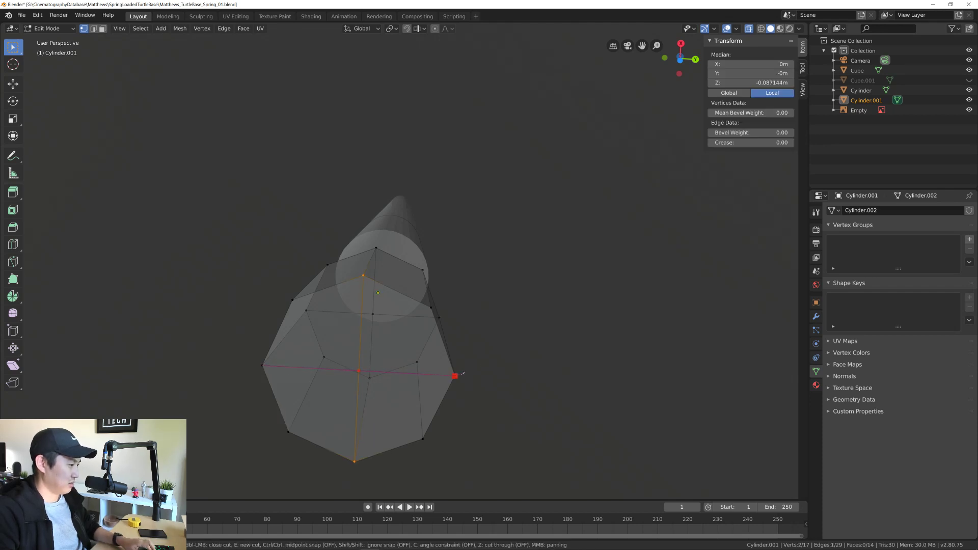
{"action": "key", "text": "Return"}
Step: Examine the cylinder's cut top and bottom faces from several angles in perspective
{"action": "middle_click_drag", "start_coordinate": [386, 235], "coordinate": [382, 332]}
{"action": "scroll", "coordinate": [405, 186], "scroll_direction": "down", "scroll_amount": 3}
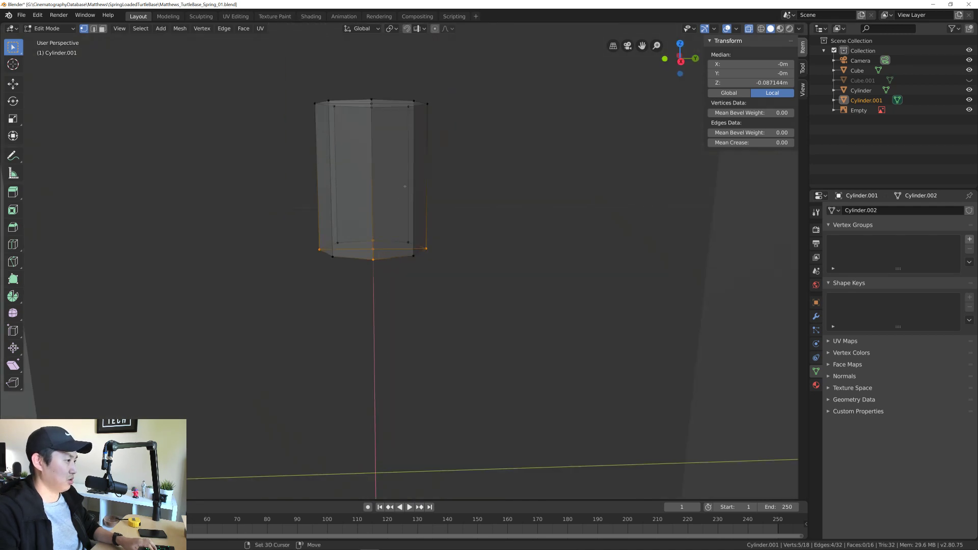
{"action": "middle_click_drag", "start_coordinate": [406, 187], "coordinate": [420, 331]}
{"action": "scroll", "coordinate": [420, 330], "scroll_direction": "down", "scroll_amount": 2}
{"action": "scroll", "coordinate": [419, 330], "scroll_direction": "up", "scroll_amount": 2}
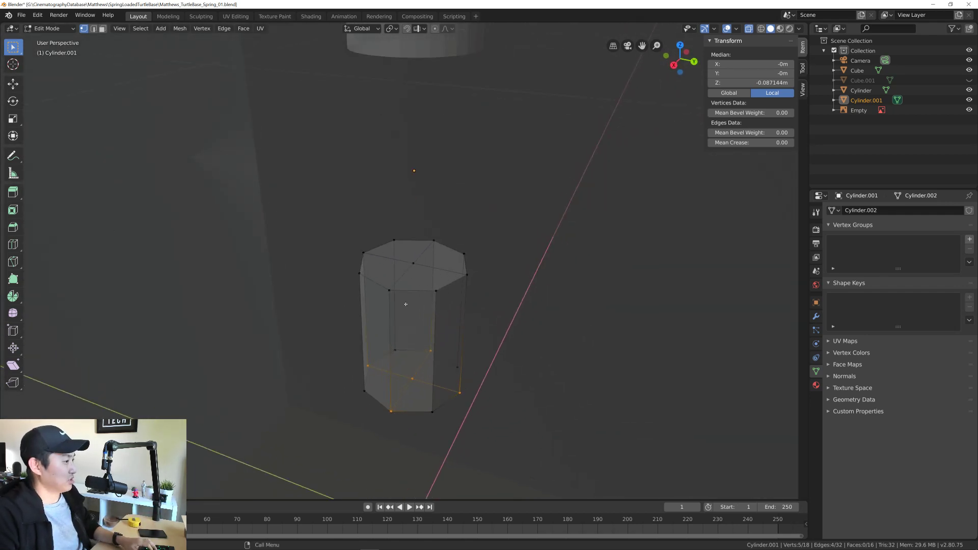
{"action": "middle_click_drag", "start_coordinate": [414, 314], "coordinate": [376, 304], "text": "shift"}
{"action": "scroll", "coordinate": [394, 328], "scroll_direction": "up", "scroll_amount": 1}
{"action": "scroll", "coordinate": [394, 328], "scroll_direction": "down", "scroll_amount": 4}
{"action": "middle_click_drag", "start_coordinate": [385, 315], "coordinate": [405, 304]}
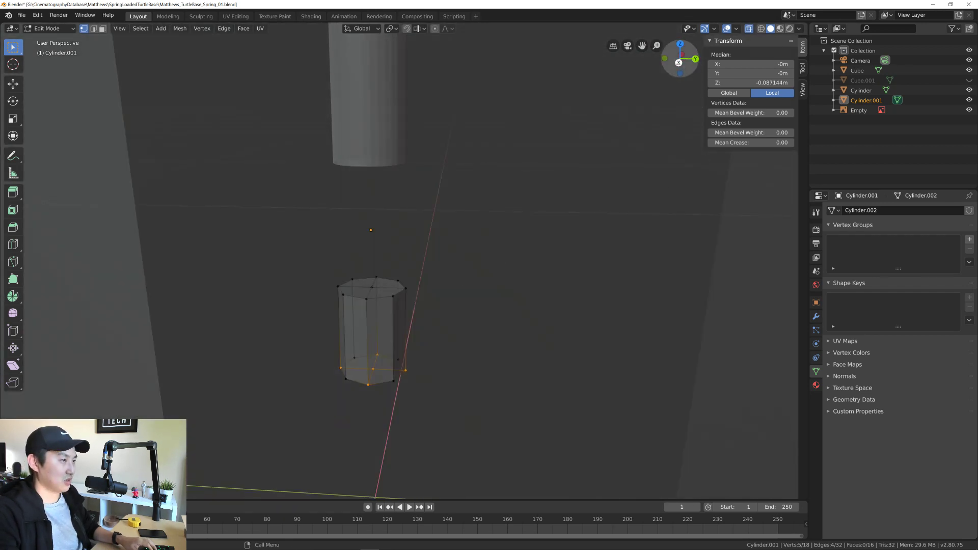
Step: Return to Object Mode in the right orthographic view and set the cylinder's origin to its geometry
{"action": "left_click", "coordinate": [678, 62]}
{"action": "middle_click_drag", "start_coordinate": [332, 284], "coordinate": [291, 283], "text": "shift"}
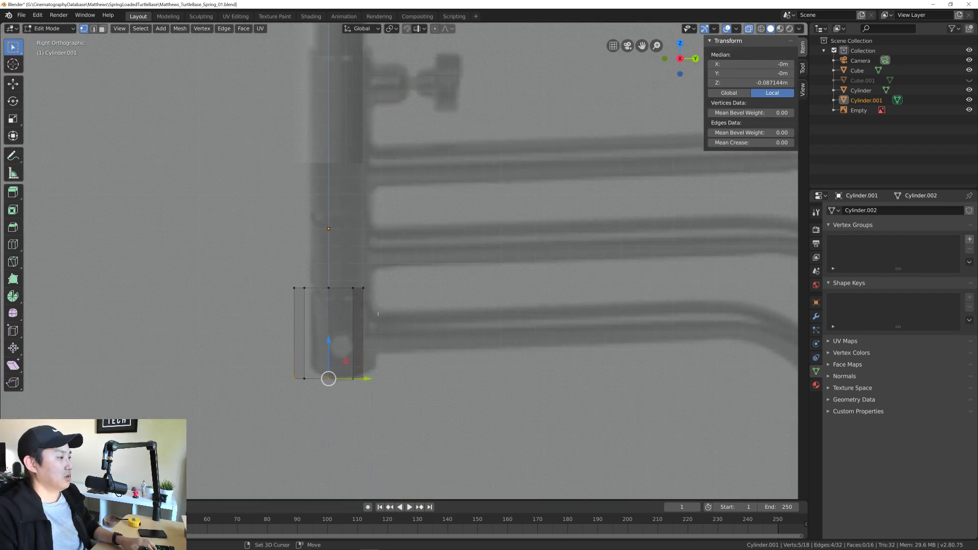
{"action": "left_click", "coordinate": [14, 85]}
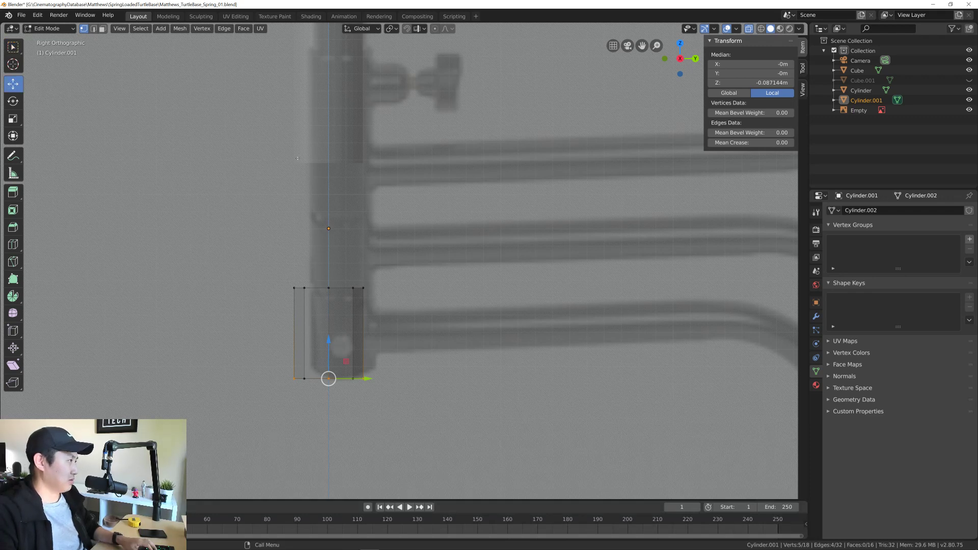
{"action": "key", "text": "Tab"}
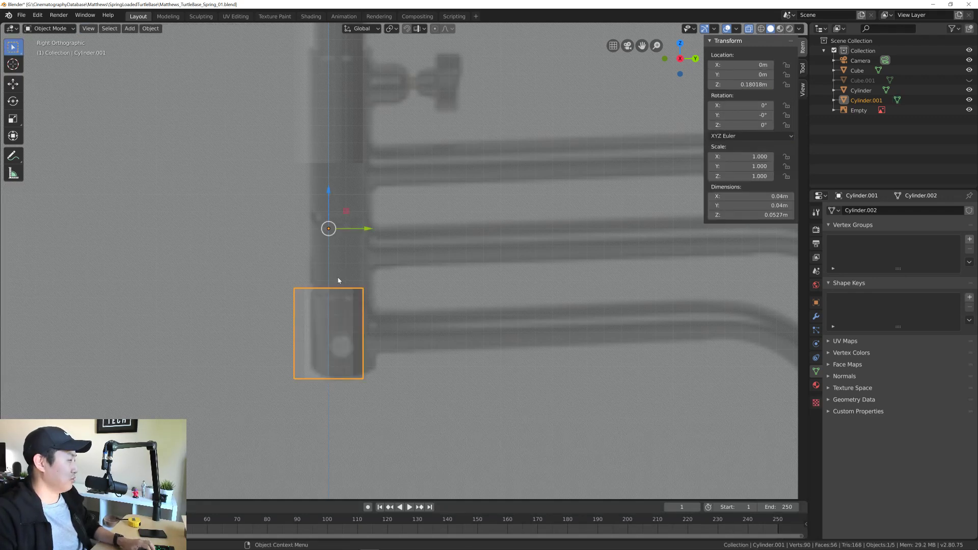
{"action": "right_click", "coordinate": [336, 301]}
{"action": "mouse_move", "coordinate": [339, 313]}
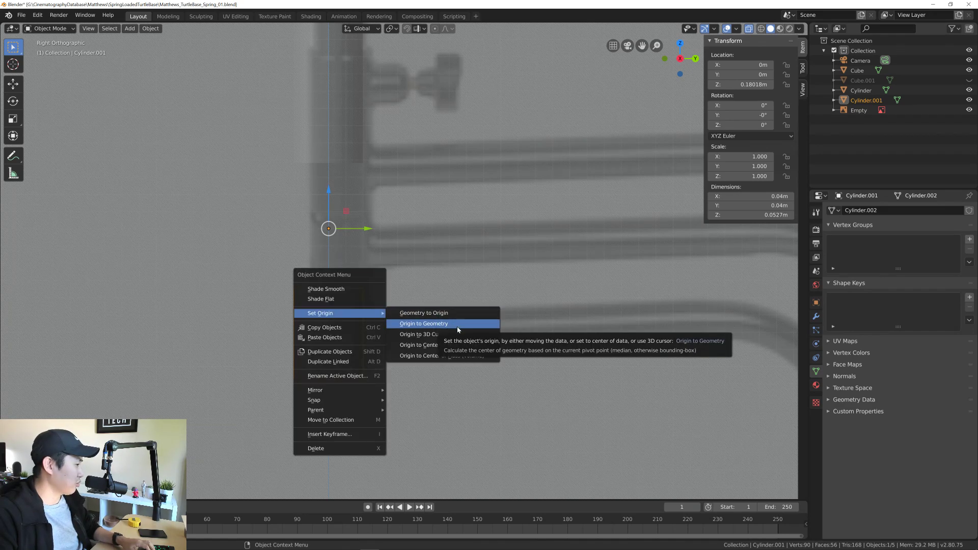
{"action": "left_click", "coordinate": [443, 324]}
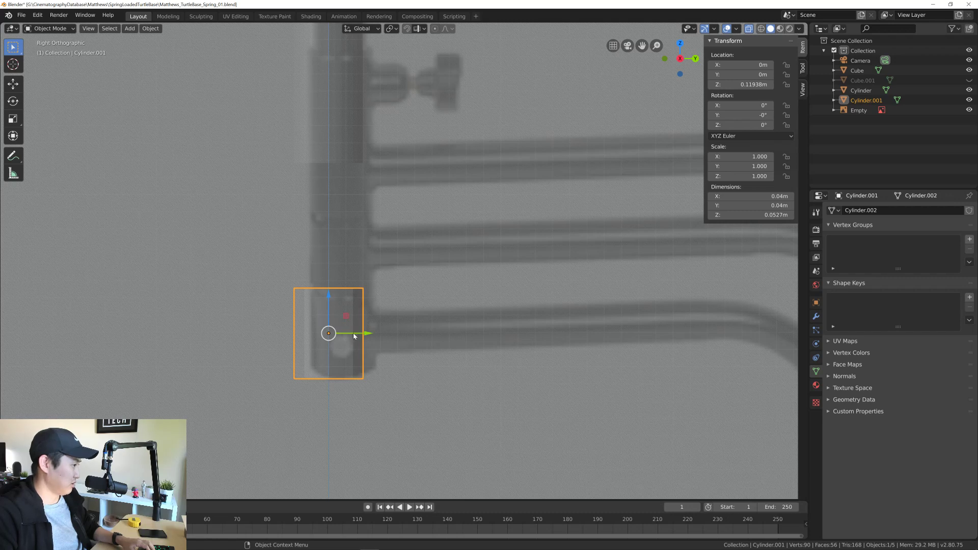
Step: Duplicate the eight-sided cylinder in place over the lowest leg's collar
{"action": "middle_click_drag", "start_coordinate": [374, 333], "coordinate": [392, 325], "text": "shift"}
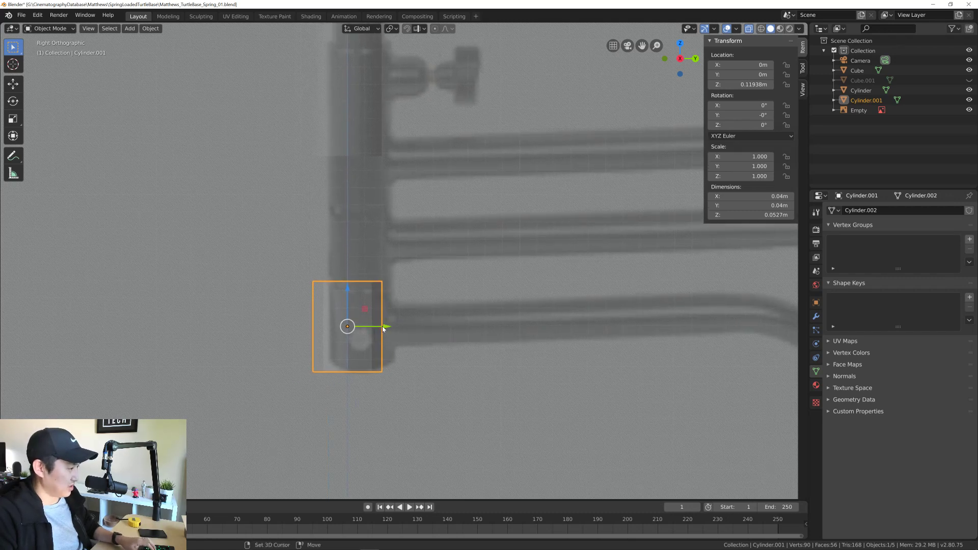
{"action": "key", "text": "shift+d"}
{"action": "right_click", "coordinate": [442, 314]}
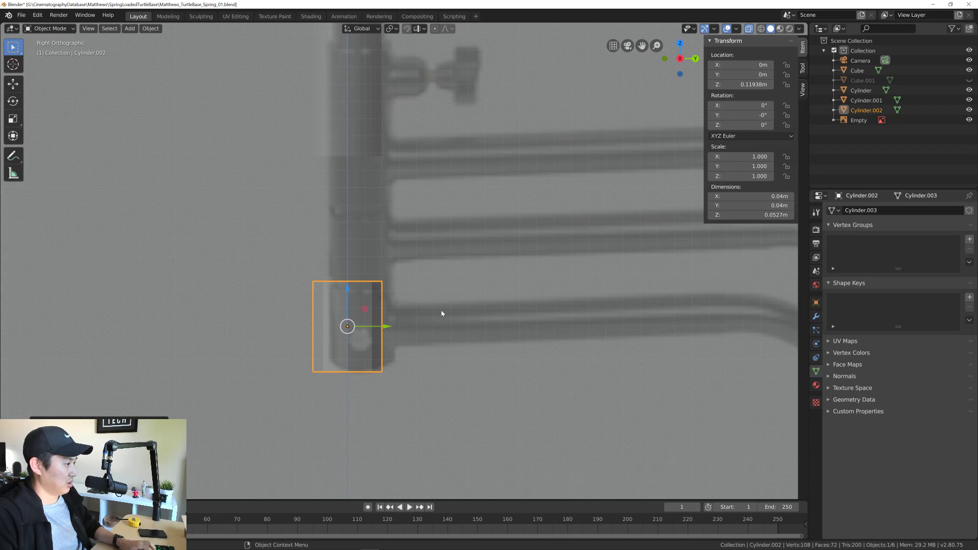
Step: Rotate the duplicate cylinder 90° about X and move it along Y to about 0.0405 m, over the start of the lowest leg
{"action": "type", "text": "r"}
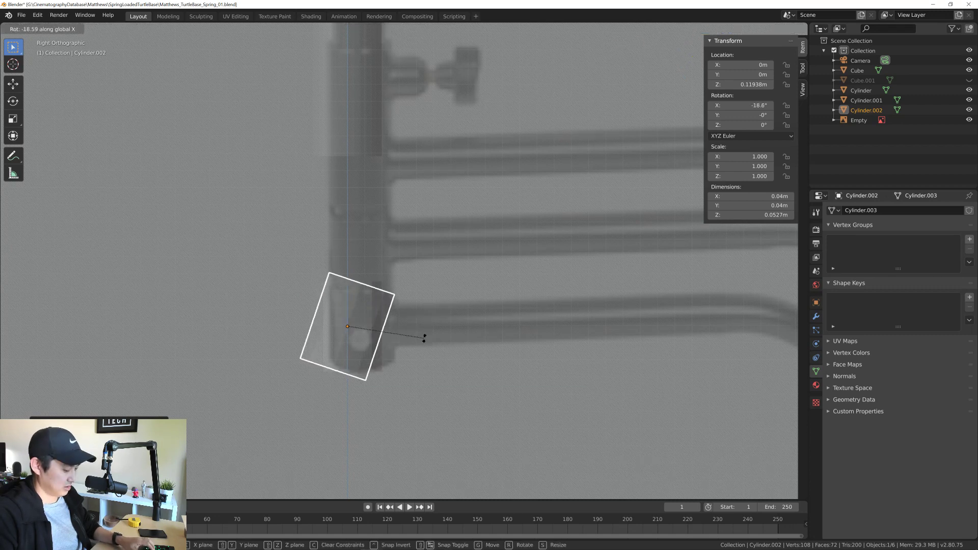
{"action": "type", "text": "90"}
{"action": "key", "text": "Return"}
{"action": "left_click_drag", "start_coordinate": [391, 324], "coordinate": [448, 327]}
{"action": "scroll", "coordinate": [448, 327], "scroll_direction": "up", "scroll_amount": 2}
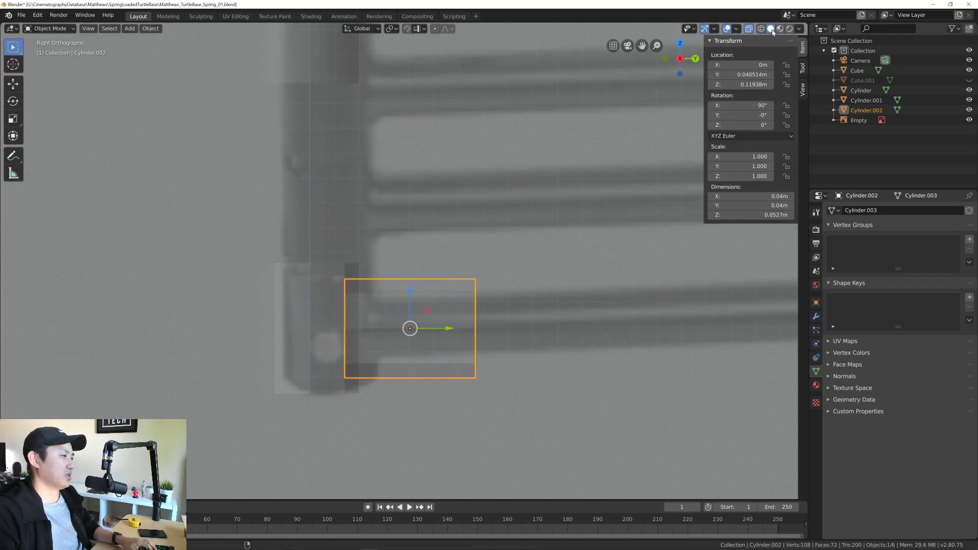
{"action": "scroll", "coordinate": [487, 251], "scroll_direction": "down", "scroll_amount": 10}
{"action": "scroll", "coordinate": [529, 280], "scroll_direction": "up", "scroll_amount": 5}
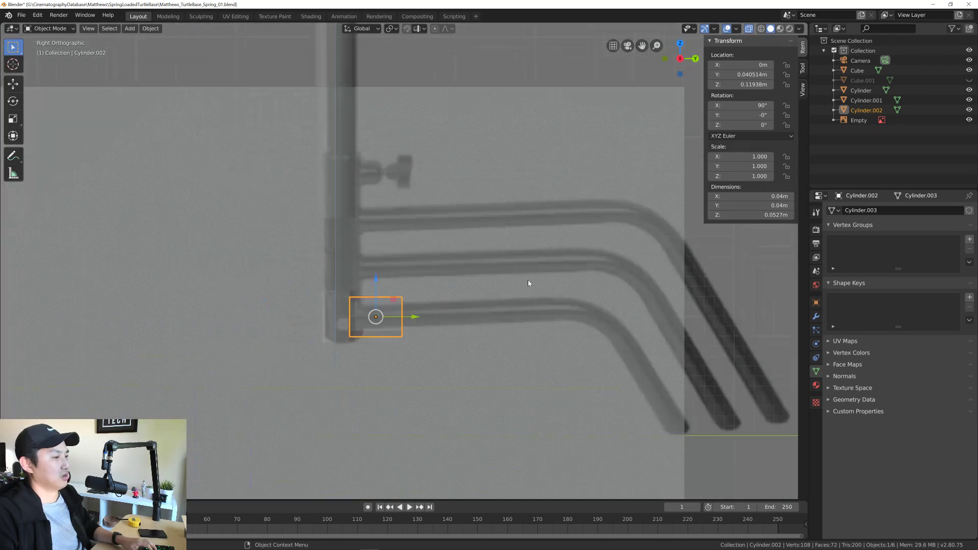
{"action": "scroll", "coordinate": [532, 284], "scroll_direction": "up", "scroll_amount": 1}
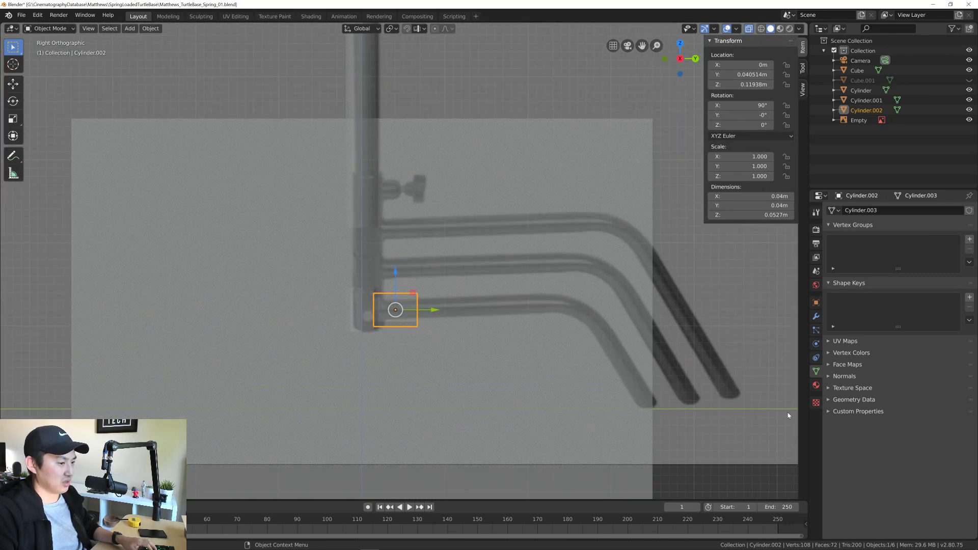
{"action": "left_click", "coordinate": [816, 386]}
{"action": "left_click", "coordinate": [816, 371]}
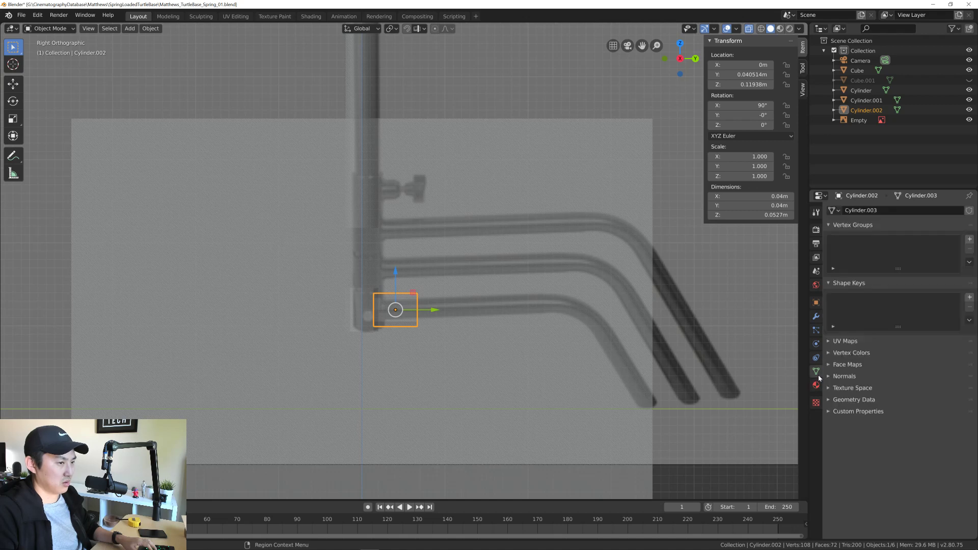
{"action": "key", "text": "Tab"}
{"action": "scroll", "coordinate": [265, 219], "scroll_direction": "down", "scroll_amount": 6}
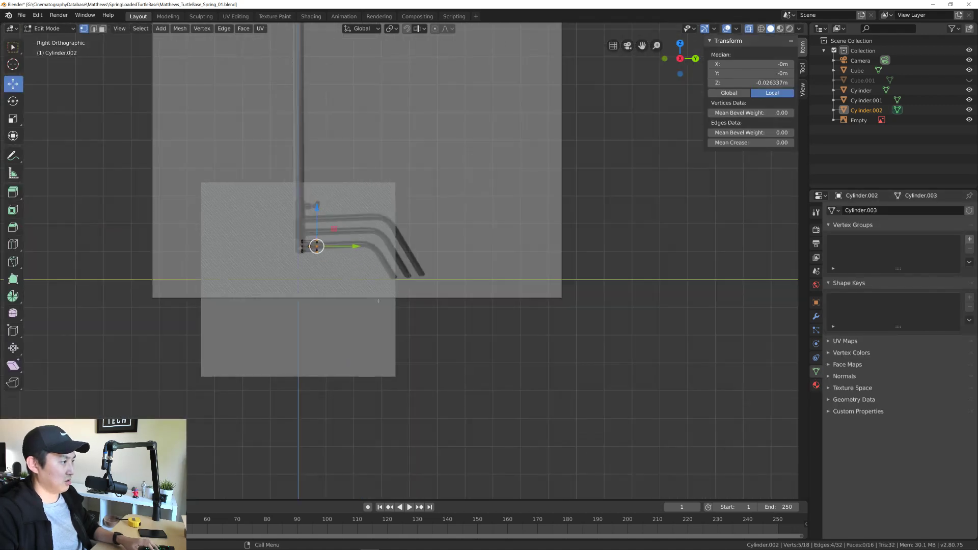
{"action": "key", "text": "Tab"}
{"action": "scroll", "coordinate": [470, 334], "scroll_direction": "up", "scroll_amount": 2}
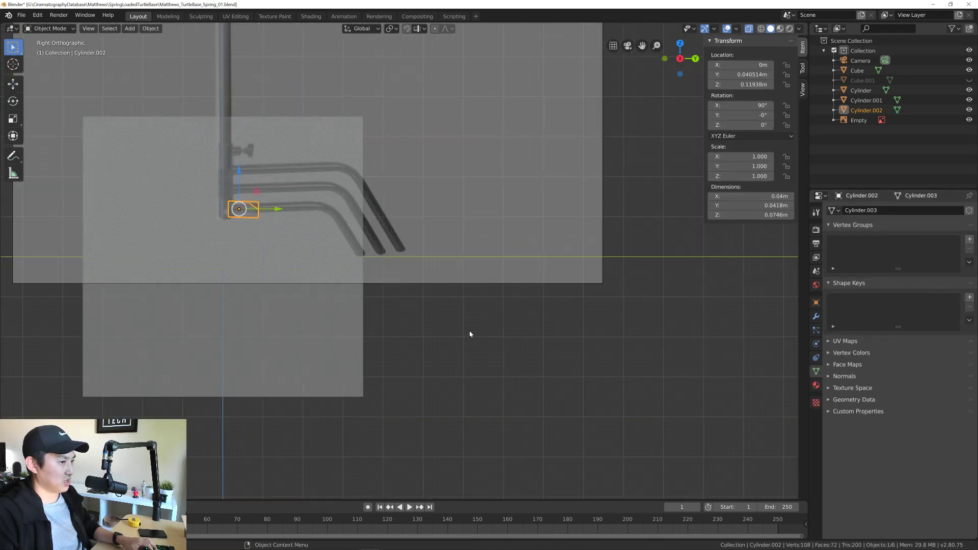
Step: Select the C-stand reference image and adjust its transparency
{"action": "left_click", "coordinate": [816, 386]}
{"action": "middle_click_drag", "start_coordinate": [414, 199], "coordinate": [505, 300], "text": "shift"}
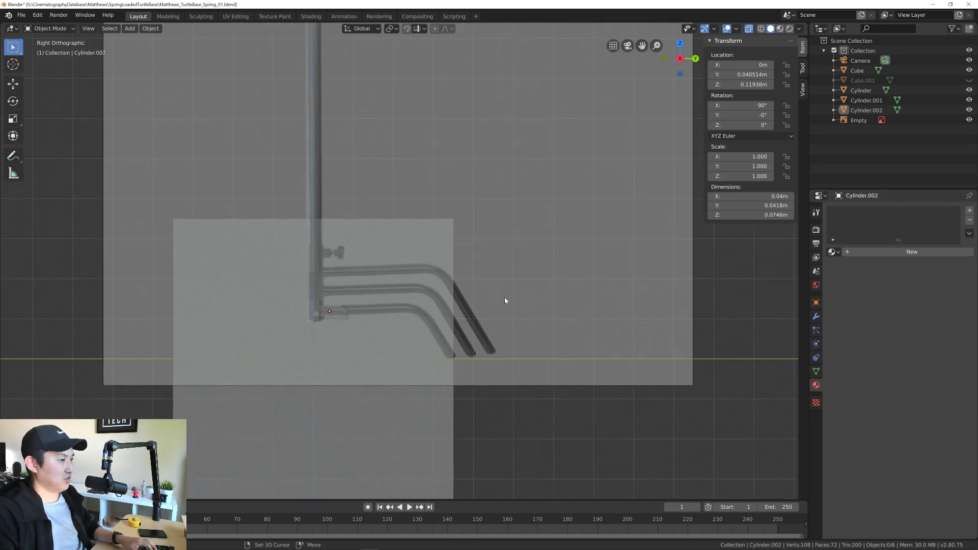
{"action": "left_click", "coordinate": [688, 378]}
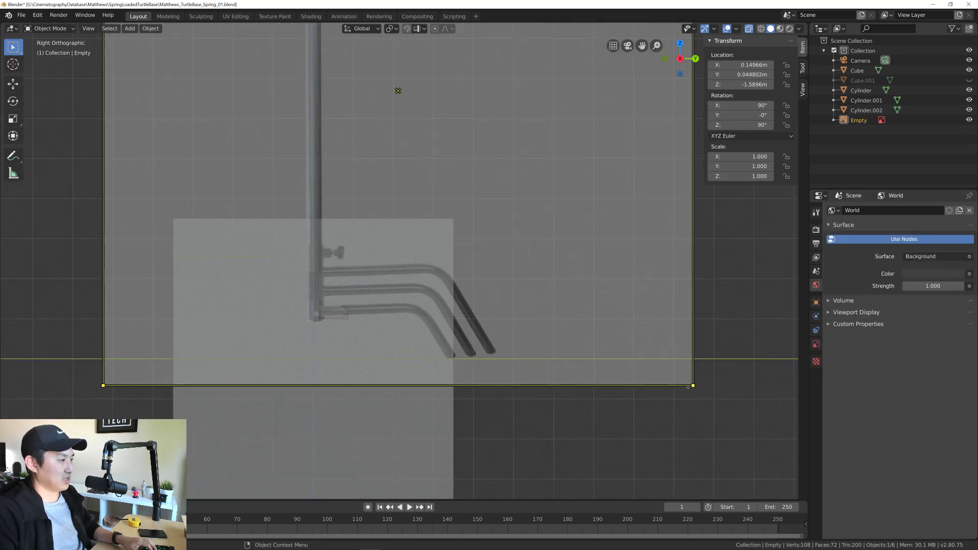
{"action": "left_click", "coordinate": [816, 345]}
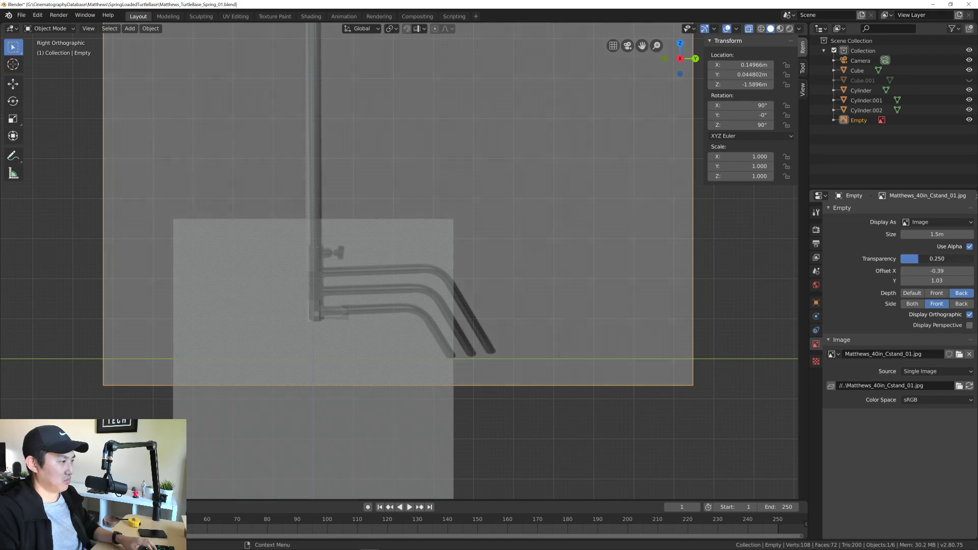
{"action": "mouse_move", "coordinate": [919, 259]}
{"action": "left_mouse_down"}
{"action": "mouse_move", "coordinate": [903, 259]}
{"action": "mouse_move", "coordinate": [917, 258]}
{"action": "left_mouse_up"}
Step: Delete the 0.7 m cube overlapping the lower part of the reference image
{"action": "left_click", "coordinate": [443, 406]}
{"action": "key", "text": "x"}
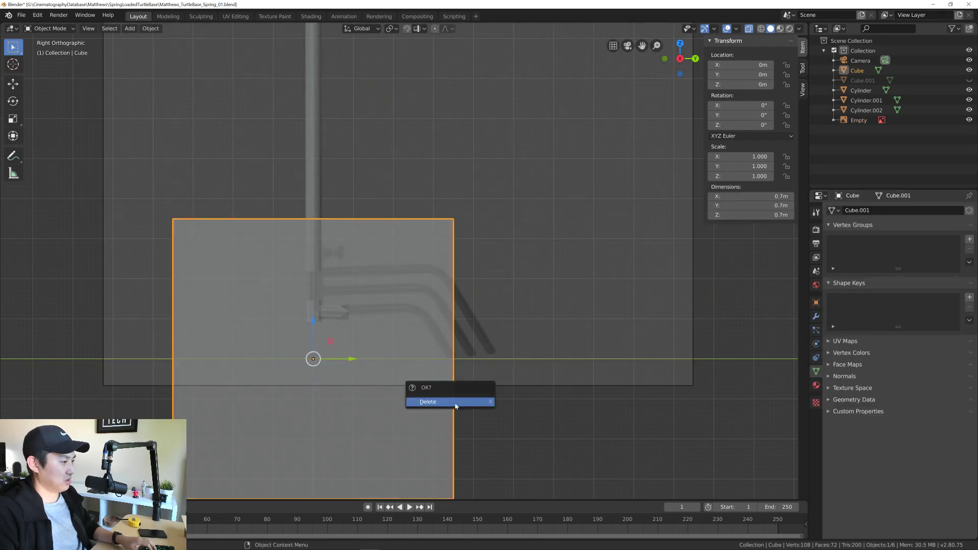
{"action": "left_click", "coordinate": [455, 403]}
Step: Examine the rotated cylinder with the cut end over the lowest leg, and delete it
{"action": "scroll", "coordinate": [450, 334], "scroll_direction": "up", "scroll_amount": 6}
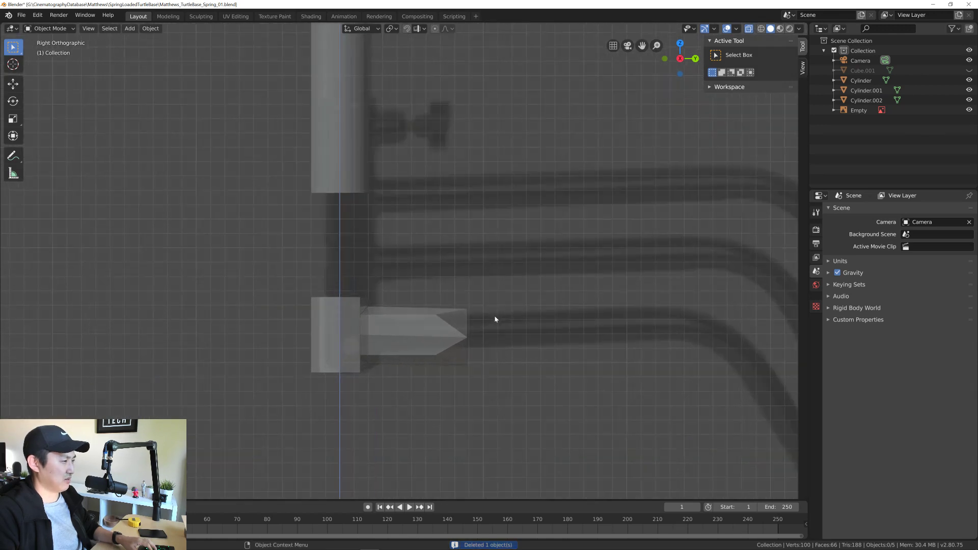
{"action": "left_click", "coordinate": [418, 341]}
{"action": "left_click", "coordinate": [448, 329]}
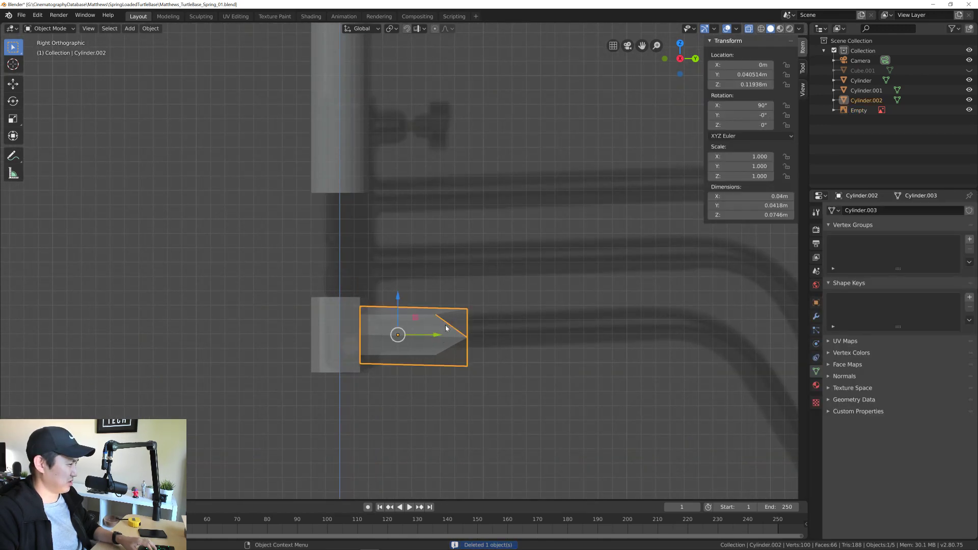
{"action": "middle_click_drag", "start_coordinate": [446, 325], "coordinate": [504, 253]}
{"action": "scroll", "coordinate": [445, 306], "scroll_direction": "up", "scroll_amount": 4}
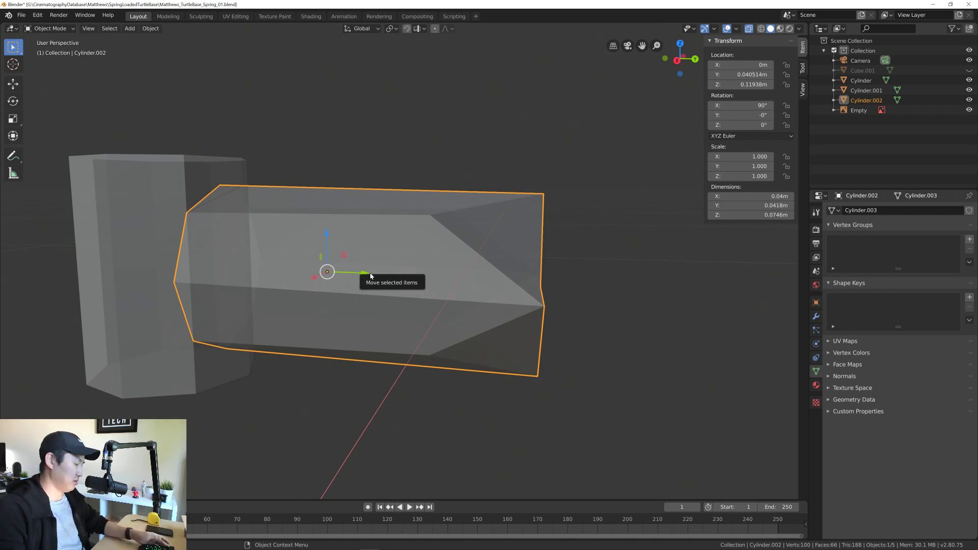
{"action": "middle_click_drag", "start_coordinate": [373, 260], "coordinate": [479, 341]}
{"action": "scroll", "coordinate": [403, 303], "scroll_direction": "up", "scroll_amount": 5}
{"action": "scroll", "coordinate": [411, 305], "scroll_direction": "down", "scroll_amount": 5}
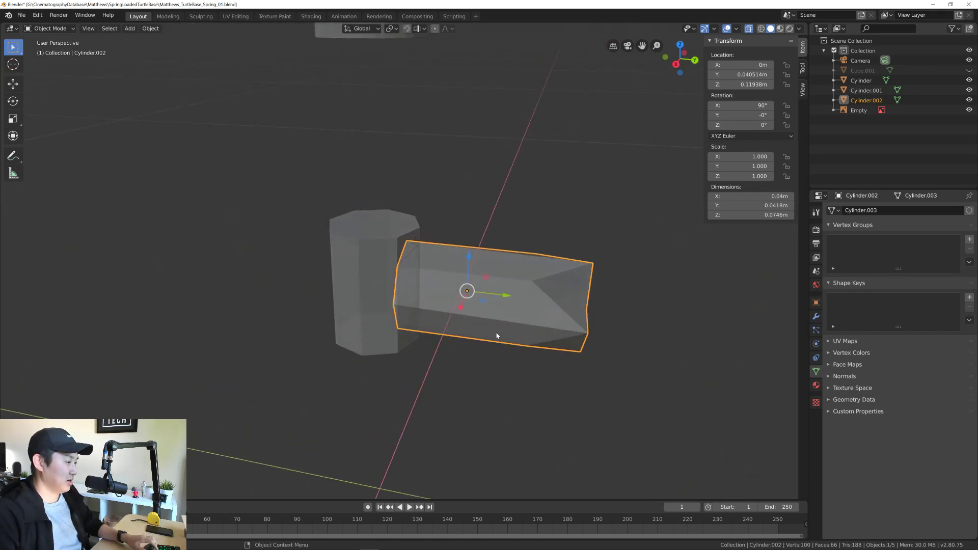
{"action": "key", "text": "x"}
{"action": "left_click", "coordinate": [498, 301]}
Step: Duplicate the upright collar cylinder in place and rotate the copy 90° about X
{"action": "left_click", "coordinate": [384, 279]}
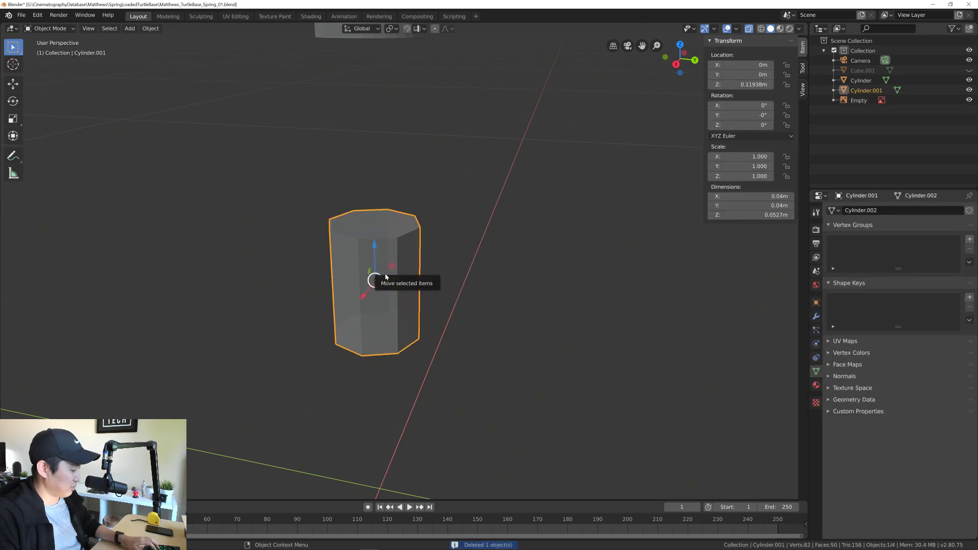
{"action": "key", "text": "shift+d"}
{"action": "right_click", "coordinate": [479, 280]}
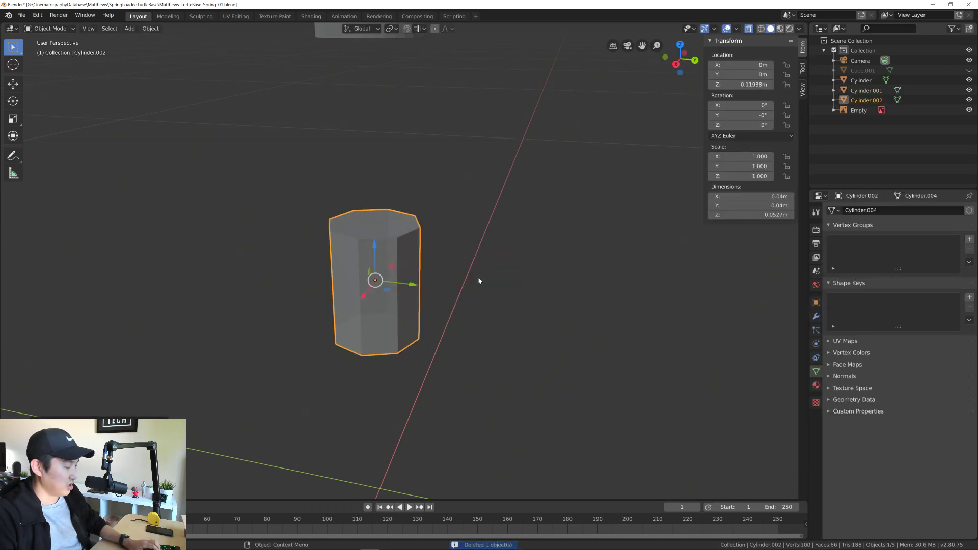
{"action": "type", "text": "rx90"}
{"action": "key", "text": "Return"}
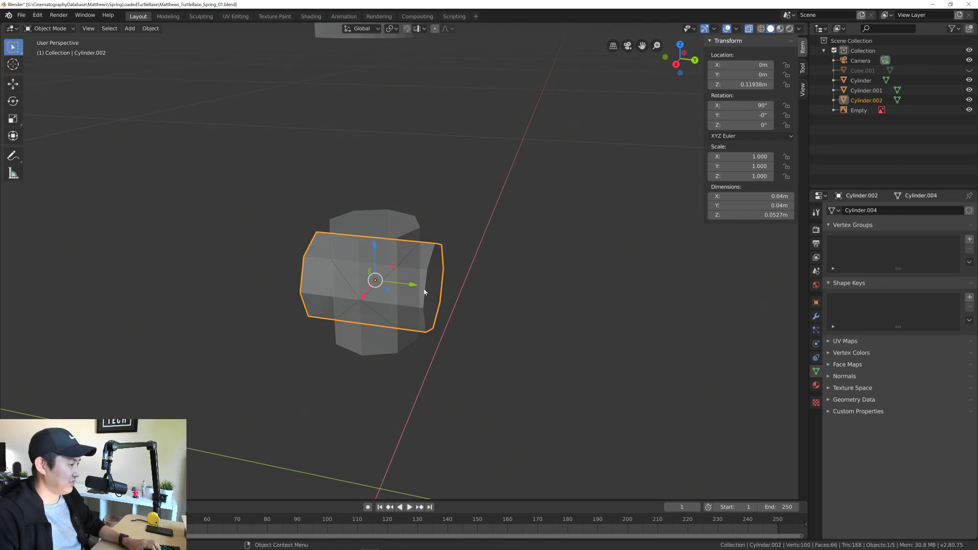
Step: Move the horizontal copy along Y to about 0.0333 m, partly out of the collar
{"action": "key", "text": "g"}
{"action": "key", "text": "y"}
{"action": "left_click", "coordinate": [483, 290]}
Step: Scale the horizontal cylinder uniformly to about 0.568, finishing in the right orthographic view, and enter Edit Mode
{"action": "middle_click_drag", "start_coordinate": [449, 282], "coordinate": [451, 304]}
{"action": "key", "text": "s"}
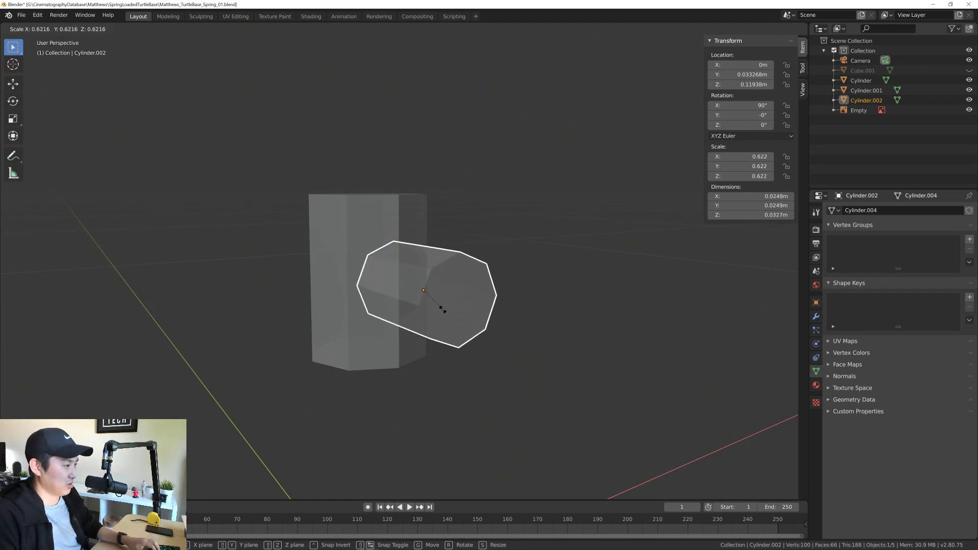
{"action": "left_click", "coordinate": [500, 287]}
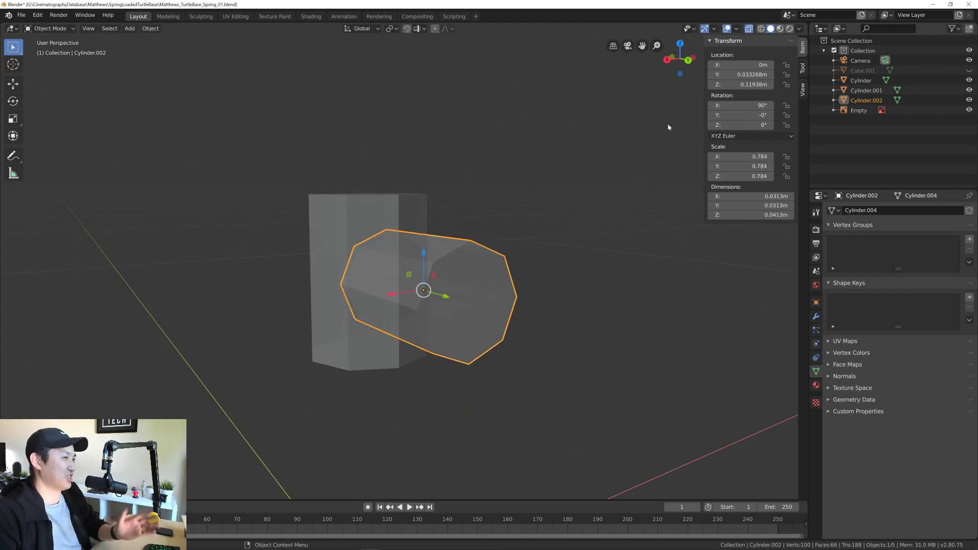
{"action": "key", "text": "KP_3"}
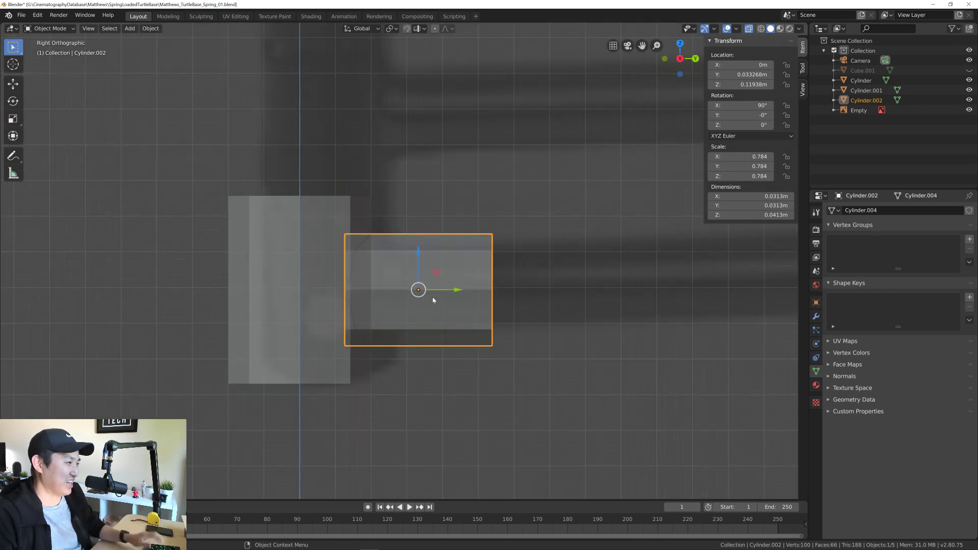
{"action": "scroll", "coordinate": [438, 295], "scroll_direction": "up", "scroll_amount": 1}
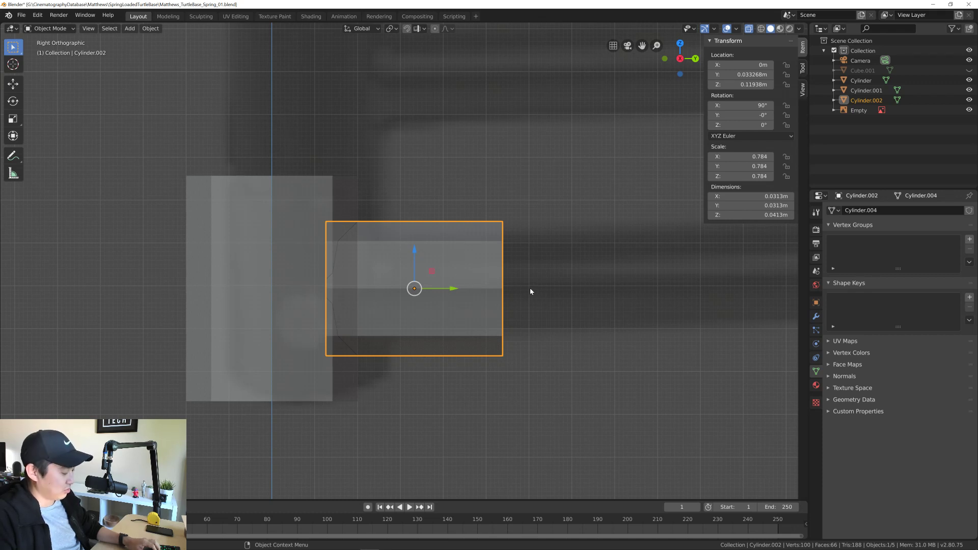
{"action": "key", "text": "s"}
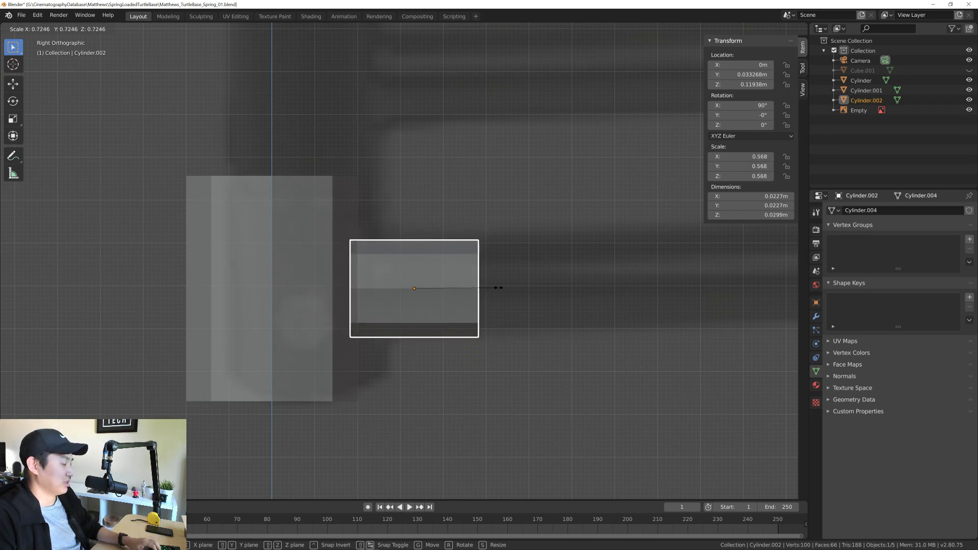
{"action": "left_click", "coordinate": [499, 288]}
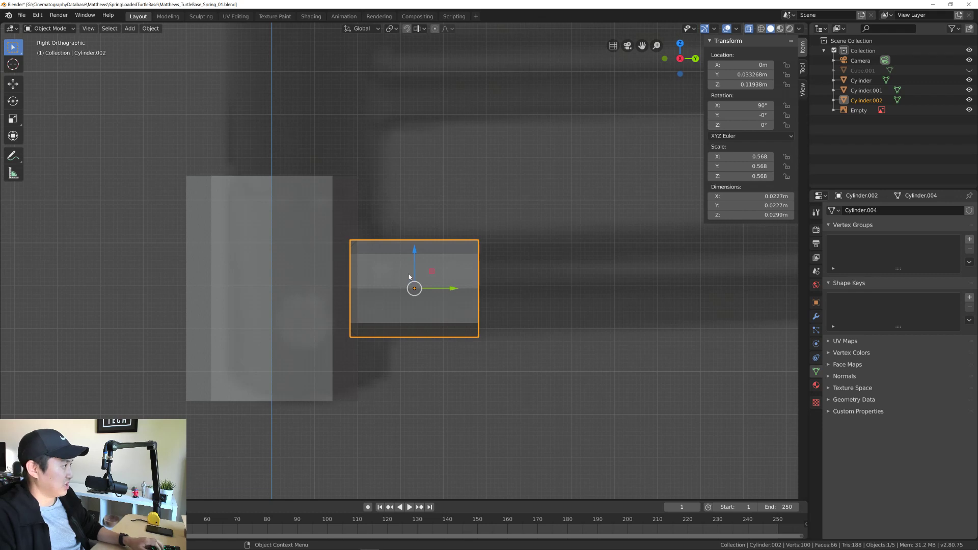
{"action": "key", "text": "Tab"}
{"action": "key", "text": "g"}
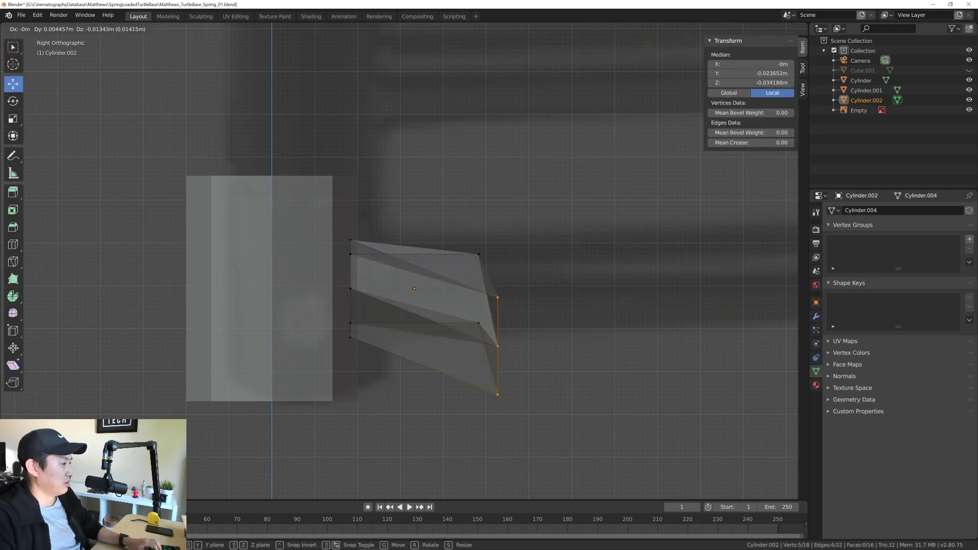
{"action": "left_click", "coordinate": [369, 312]}
{"action": "key", "text": "ctrl+z"}
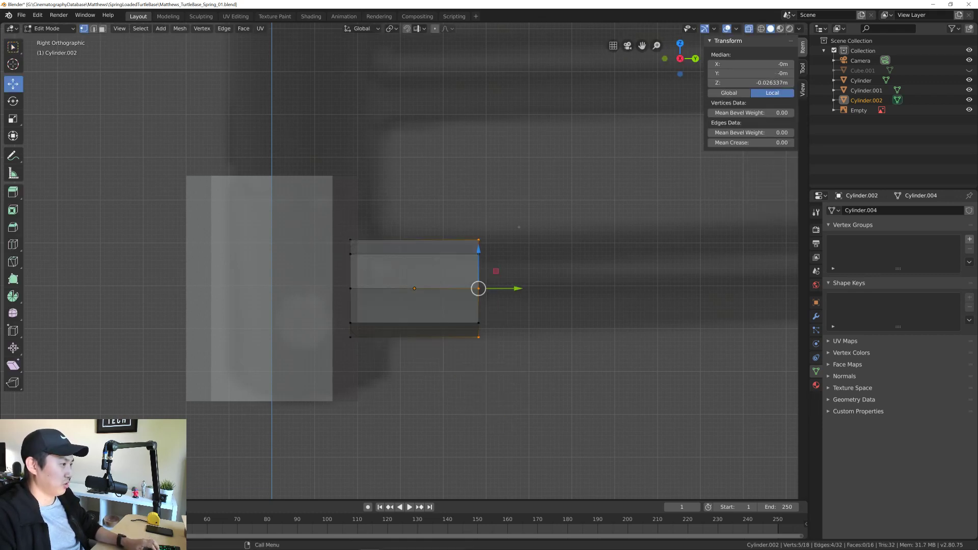
Step: Move the horizontal cylinder's collar-side end vertices along Y into the collar, to a local Z of about 0.0484 m
{"action": "scroll", "coordinate": [367, 252], "scroll_direction": "up", "scroll_amount": 7}
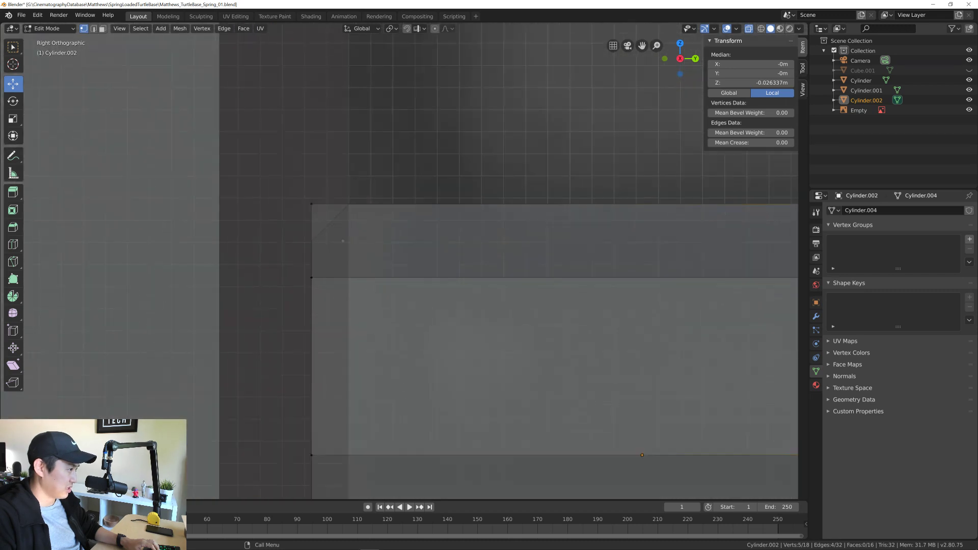
{"action": "scroll", "coordinate": [367, 251], "scroll_direction": "down", "scroll_amount": 4}
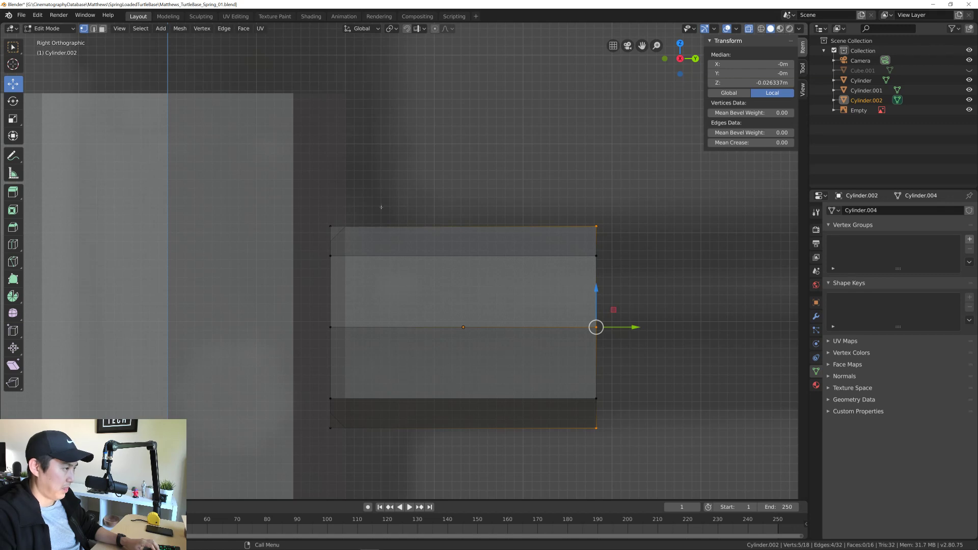
{"action": "key", "text": "w"}
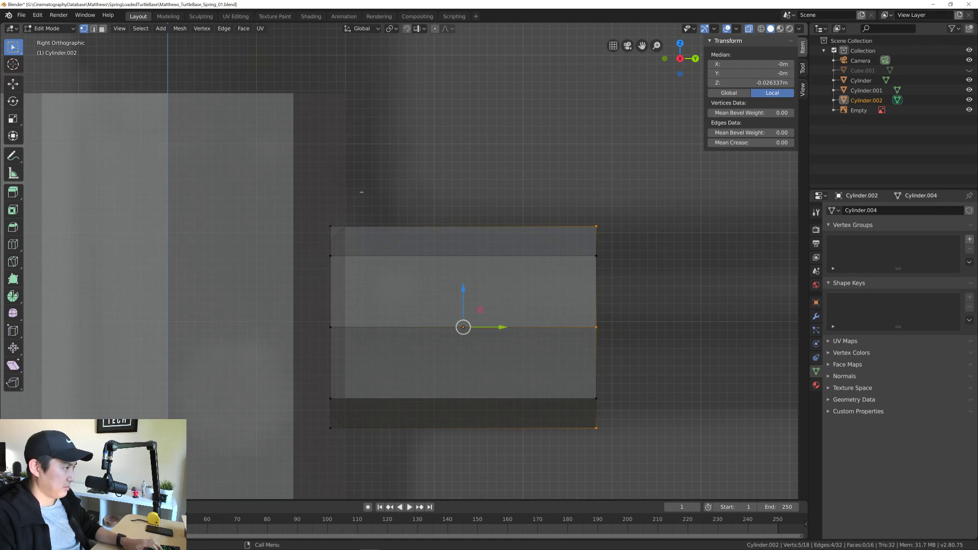
{"action": "left_click_drag", "start_coordinate": [358, 194], "coordinate": [325, 440]}
{"action": "key", "text": "g"}
{"action": "key", "text": "y"}
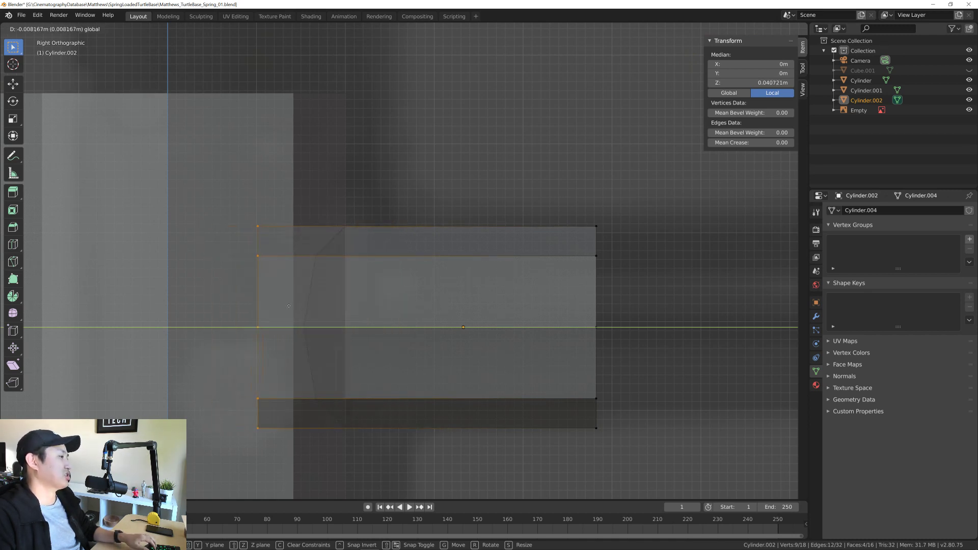
{"action": "left_click", "coordinate": [240, 304]}
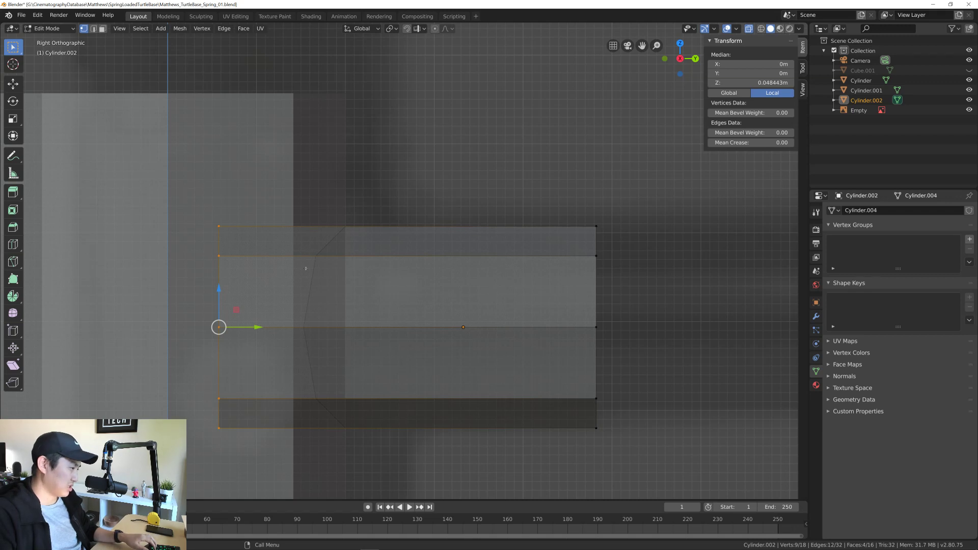
Step: Delete the horizontal cylinder's end faces hidden inside the collar
{"action": "middle_click_drag", "start_coordinate": [375, 381], "coordinate": [211, 250]}
{"action": "scroll", "coordinate": [378, 300], "scroll_direction": "down", "scroll_amount": 4}
{"action": "scroll", "coordinate": [381, 298], "scroll_direction": "up", "scroll_amount": 2}
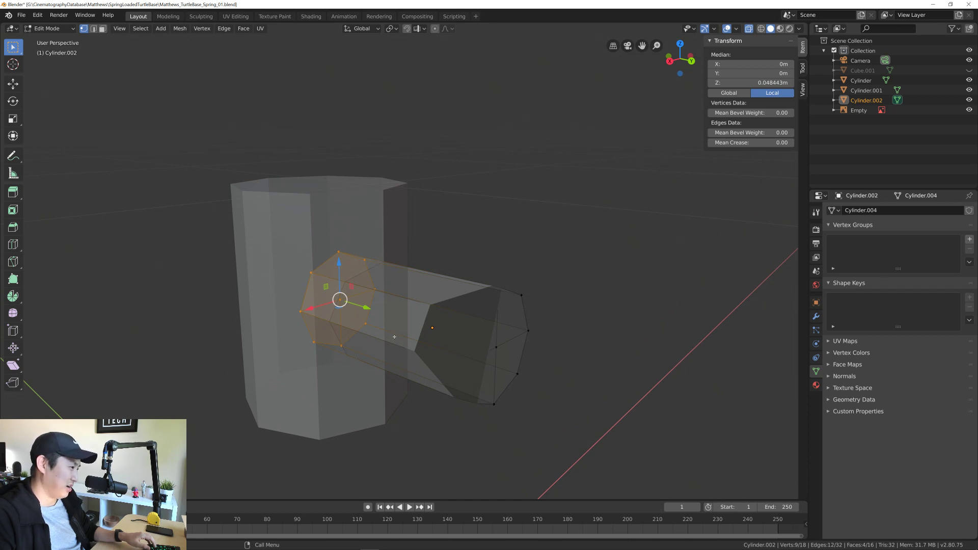
{"action": "middle_click_drag", "start_coordinate": [394, 337], "coordinate": [362, 318]}
{"action": "middle_click_drag", "start_coordinate": [456, 292], "coordinate": [445, 312], "text": "shift"}
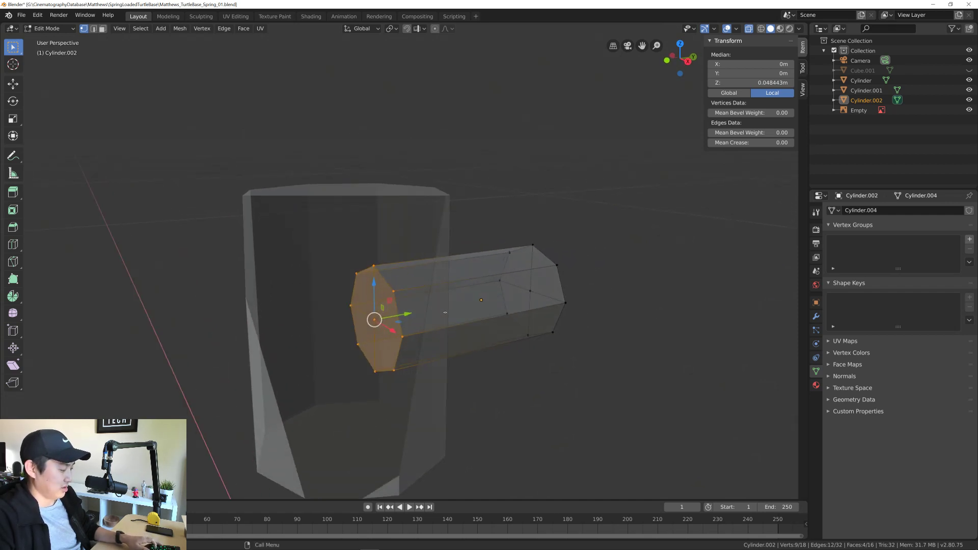
{"action": "key", "text": "3"}
{"action": "key", "text": "x"}
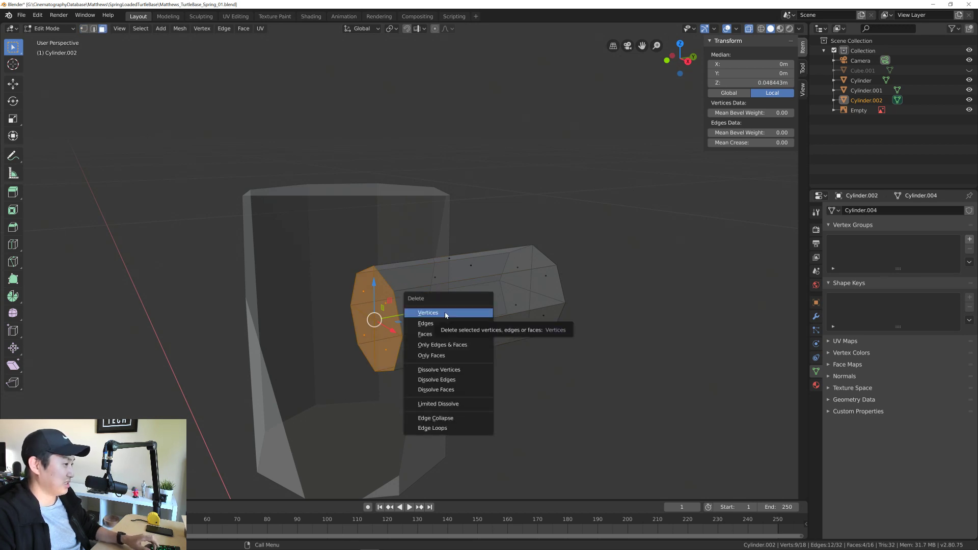
{"action": "left_click", "coordinate": [445, 338]}
Step: In the right orthographic view, extend the cylinder's outer end along Y to the lowest leg's bend, local Z about -0.346 m
{"action": "middle_click_drag", "start_coordinate": [445, 337], "coordinate": [474, 316]}
{"action": "scroll", "coordinate": [447, 315], "scroll_direction": "down", "scroll_amount": 4}
{"action": "scroll", "coordinate": [450, 322], "scroll_direction": "up", "scroll_amount": 4}
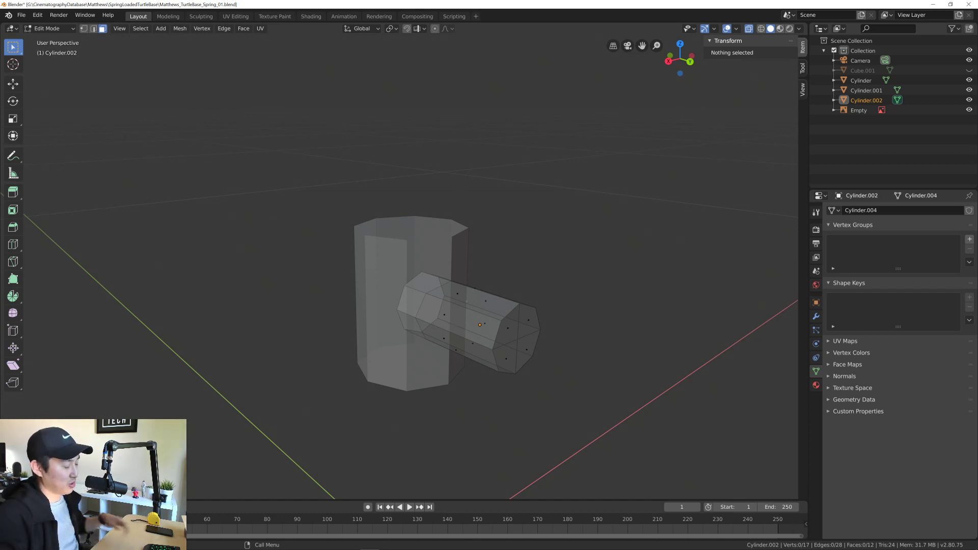
{"action": "middle_click_drag", "start_coordinate": [475, 311], "coordinate": [434, 310]}
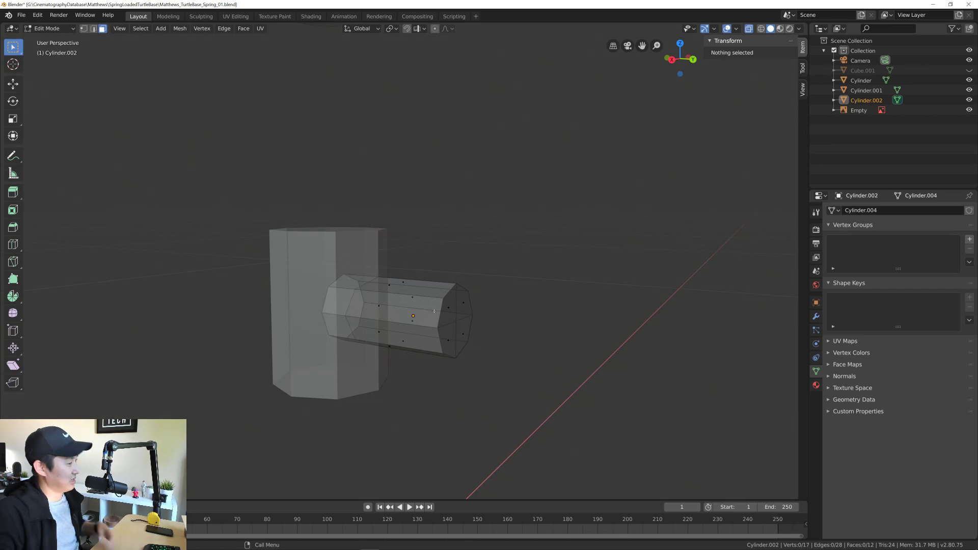
{"action": "middle_click_drag", "start_coordinate": [437, 312], "coordinate": [415, 310]}
{"action": "left_click", "coordinate": [679, 57]}
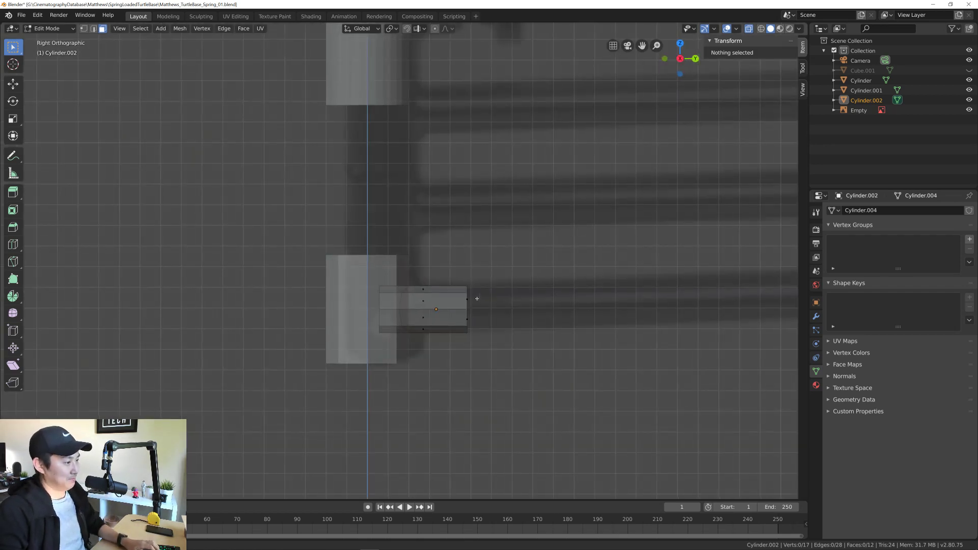
{"action": "middle_click_drag", "start_coordinate": [476, 297], "coordinate": [396, 297], "text": "shift"}
{"action": "left_click_drag", "start_coordinate": [376, 269], "coordinate": [399, 329]}
{"action": "scroll", "coordinate": [502, 341], "scroll_direction": "down", "scroll_amount": 3}
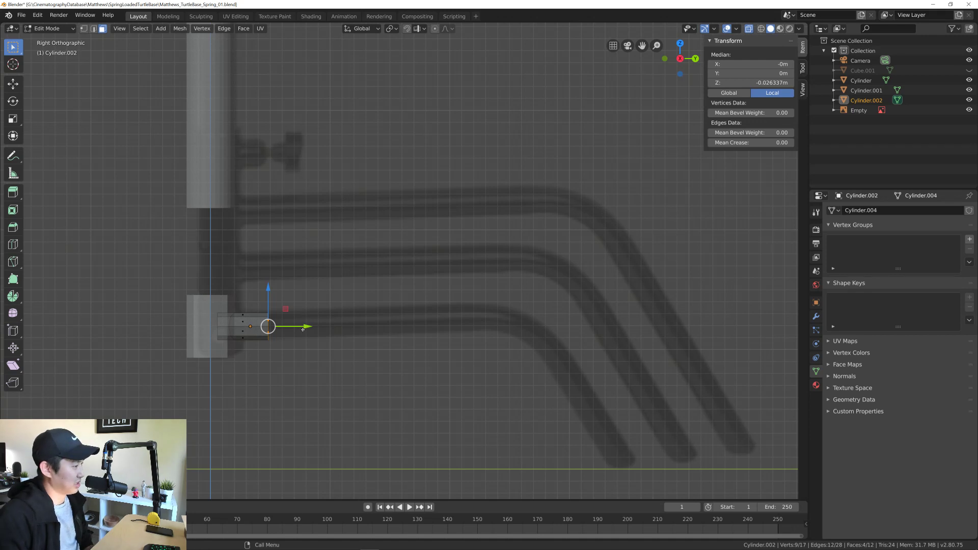
{"action": "left_click_drag", "start_coordinate": [306, 326], "coordinate": [523, 330]}
{"action": "scroll", "coordinate": [531, 348], "scroll_direction": "up", "scroll_amount": 2}
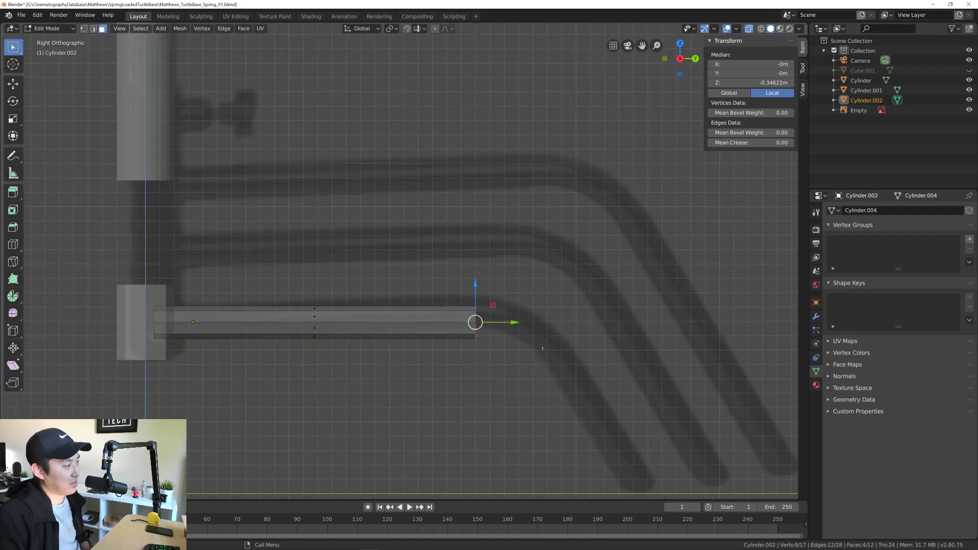
{"action": "middle_click_drag", "start_coordinate": [537, 354], "coordinate": [494, 313], "text": "shift"}
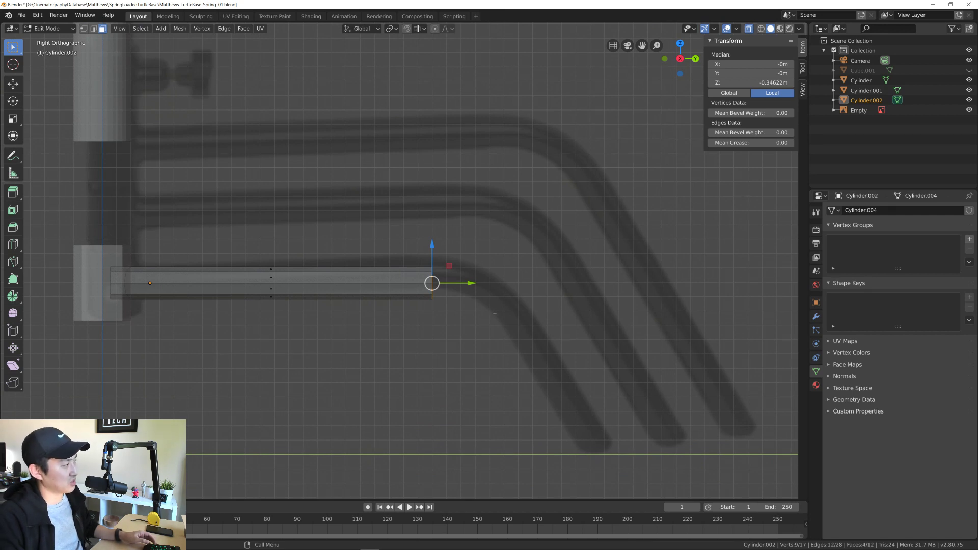
{"action": "middle_click_drag", "start_coordinate": [495, 313], "coordinate": [505, 303], "text": "shift"}
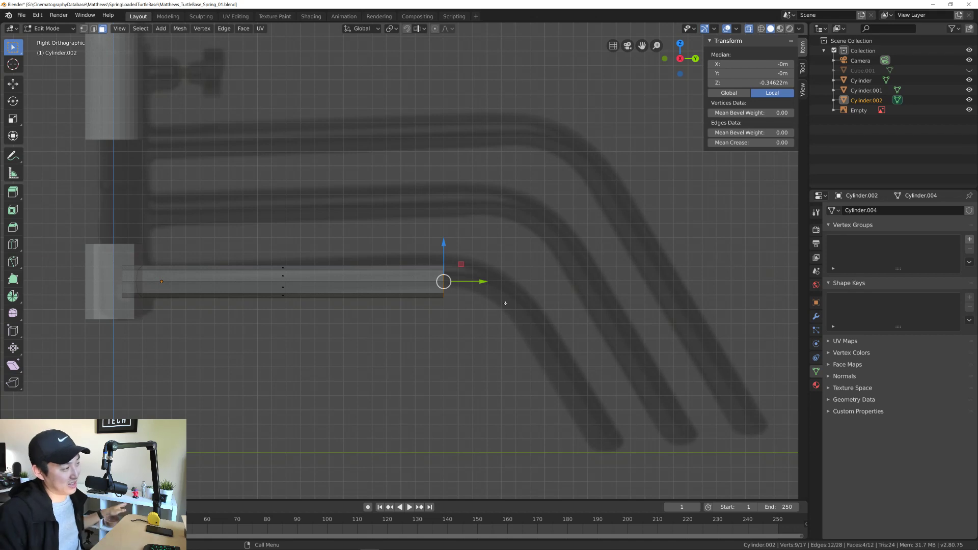
{"action": "scroll", "coordinate": [515, 309], "scroll_direction": "up", "scroll_amount": 1}
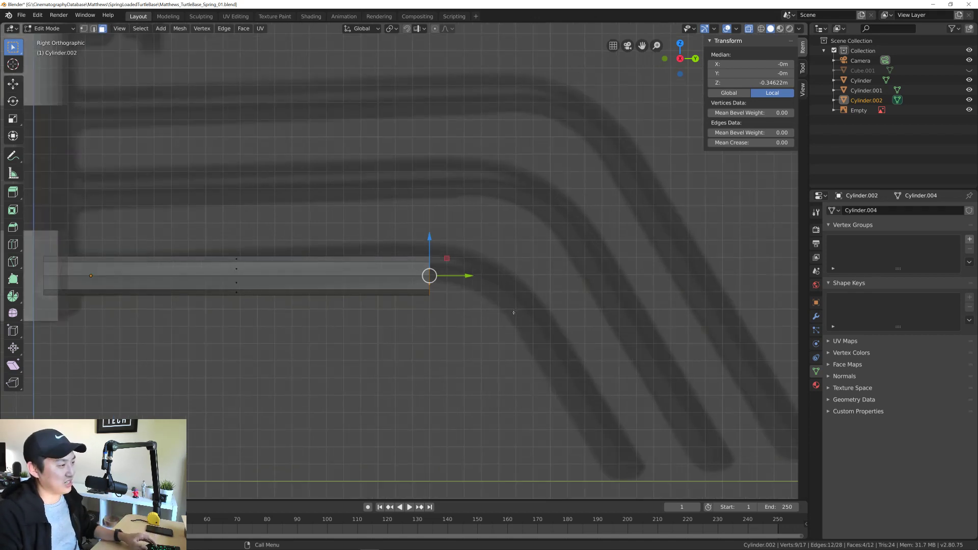
Step: Examine the lowest leg's bend on the side-view reference beyond the cylinder's outer end
{"action": "scroll", "coordinate": [512, 311], "scroll_direction": "down", "scroll_amount": 1}
{"action": "scroll", "coordinate": [477, 308], "scroll_direction": "up", "scroll_amount": 1}
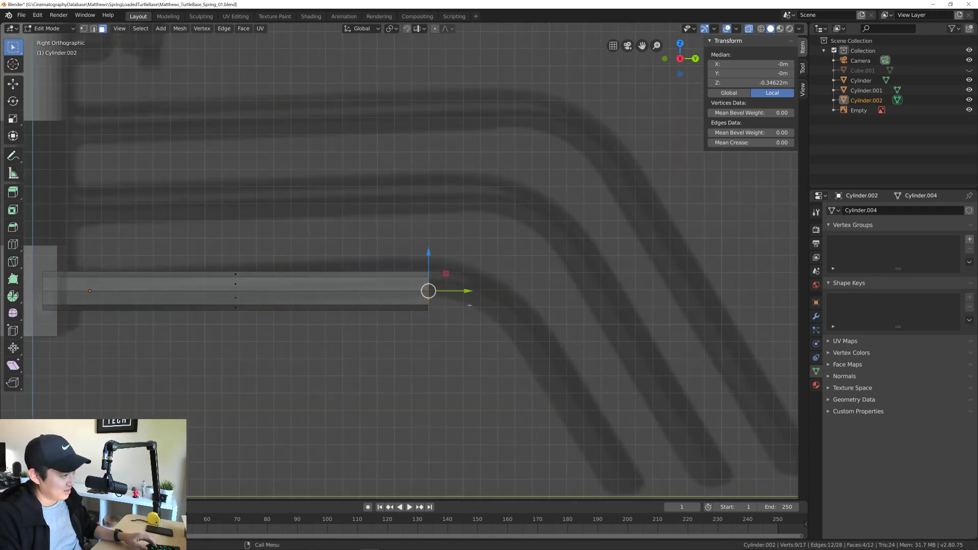
{"action": "scroll", "coordinate": [476, 322], "scroll_direction": "down", "scroll_amount": 2}
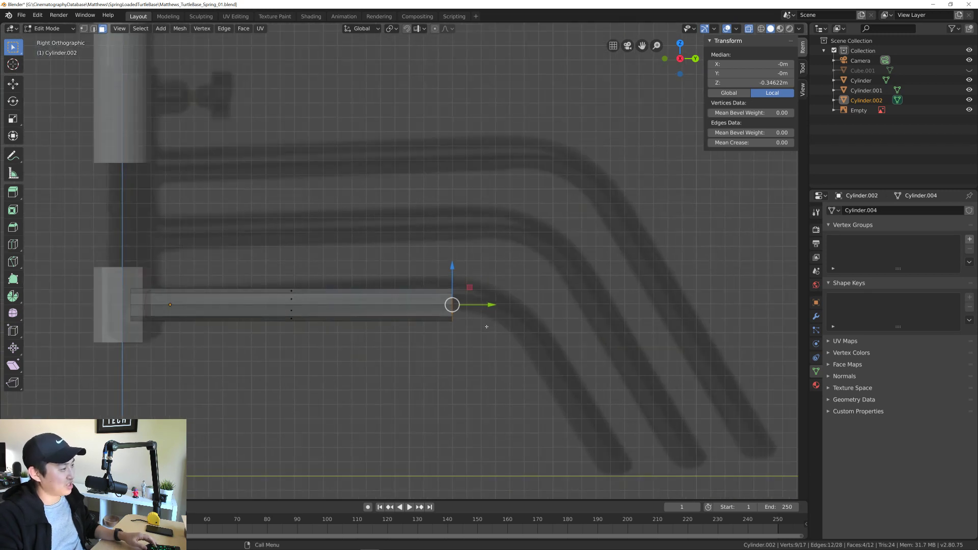
{"action": "scroll", "coordinate": [487, 326], "scroll_direction": "up", "scroll_amount": 1}
{"action": "scroll", "coordinate": [484, 327], "scroll_direction": "down", "scroll_amount": 1}
{"action": "scroll", "coordinate": [479, 327], "scroll_direction": "up", "scroll_amount": 1}
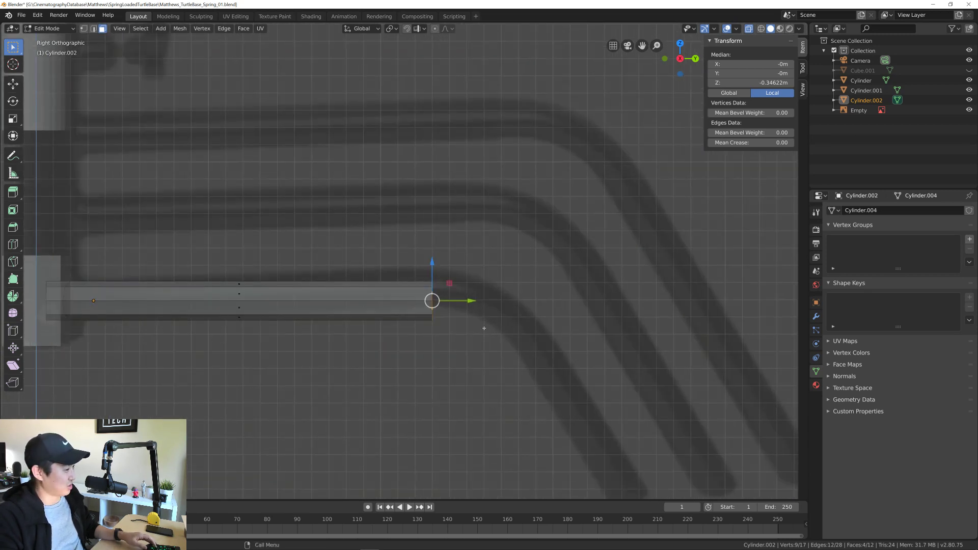
{"action": "middle_click_drag", "start_coordinate": [484, 328], "coordinate": [457, 308], "text": "shift"}
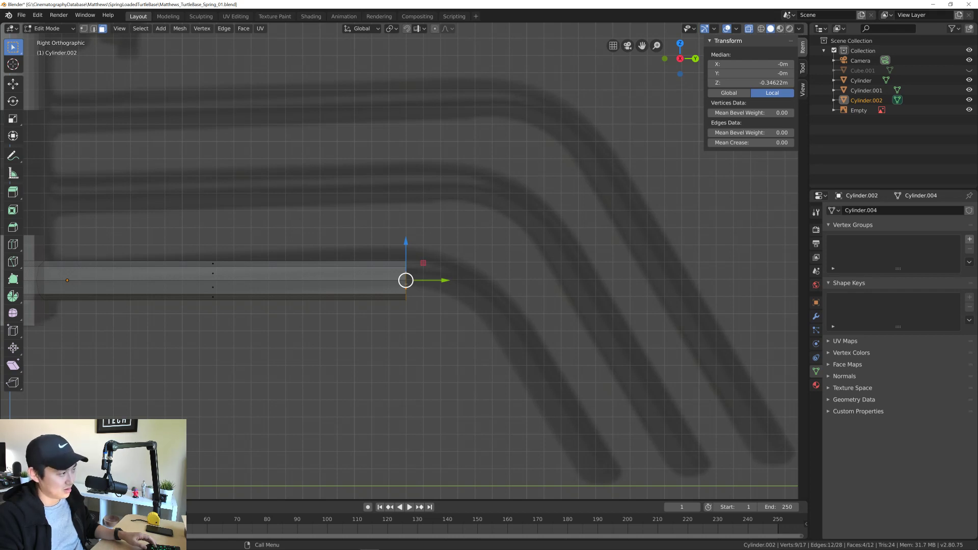
{"action": "scroll", "coordinate": [417, 290], "scroll_direction": "down", "scroll_amount": 1}
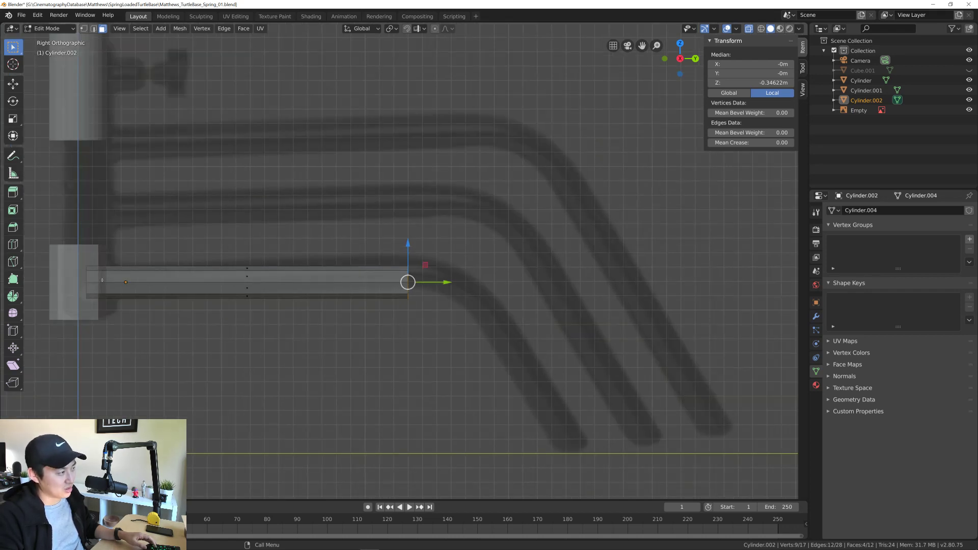
{"action": "scroll", "coordinate": [426, 282], "scroll_direction": "up", "scroll_amount": 1}
{"action": "middle_click_drag", "start_coordinate": [426, 282], "coordinate": [387, 251], "text": "shift"}
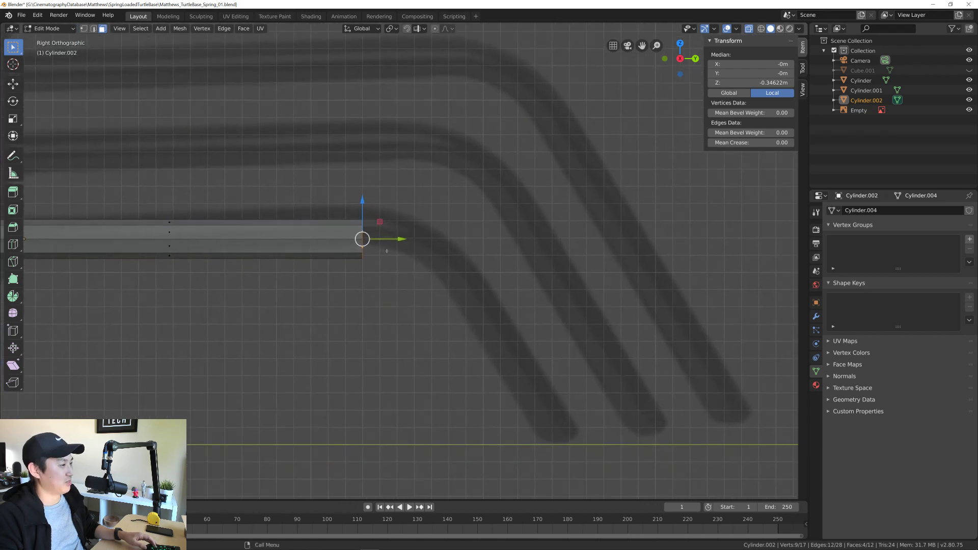
{"action": "scroll", "coordinate": [385, 248], "scroll_direction": "up", "scroll_amount": 1}
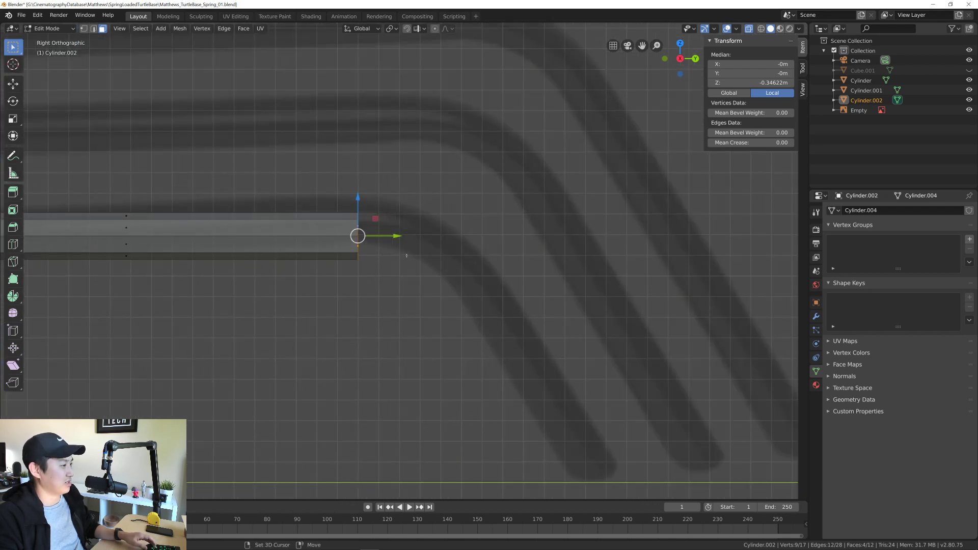
{"action": "mouse_move", "coordinate": [373, 296]}
{"action": "middle_mouse_down", "text": "shift"}
{"action": "mouse_move", "coordinate": [365, 328]}
{"action": "mouse_move", "coordinate": [351, 311]}
{"action": "mouse_move", "coordinate": [370, 311]}
{"action": "middle_mouse_up", "text": "shift"}
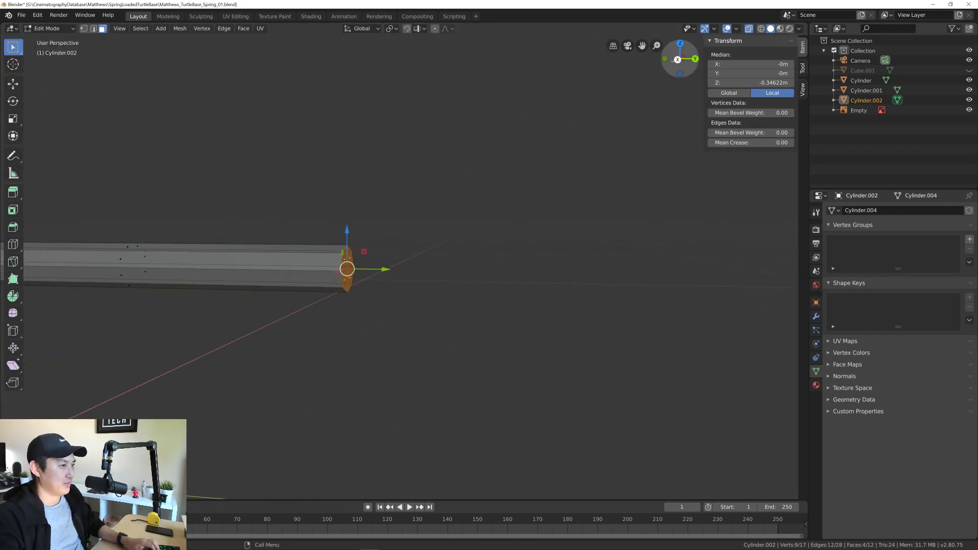
Step: In the right orthographic view, extrude the leg's outer end face twice into the bend, to local Z of about -0.371 m and -0.391 m
{"action": "left_click", "coordinate": [678, 60]}
{"action": "middle_click_drag", "start_coordinate": [257, 288], "coordinate": [252, 274], "text": "shift"}
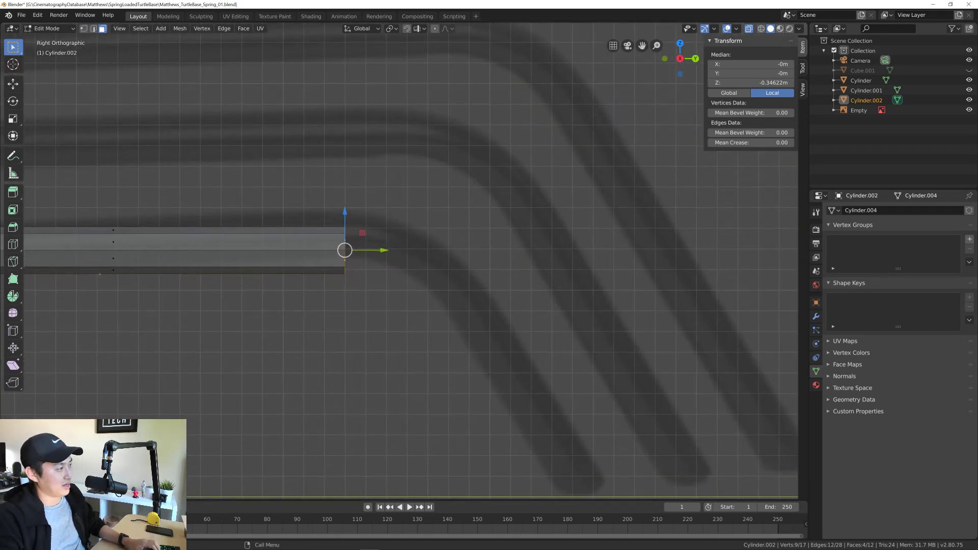
{"action": "key", "text": "e"}
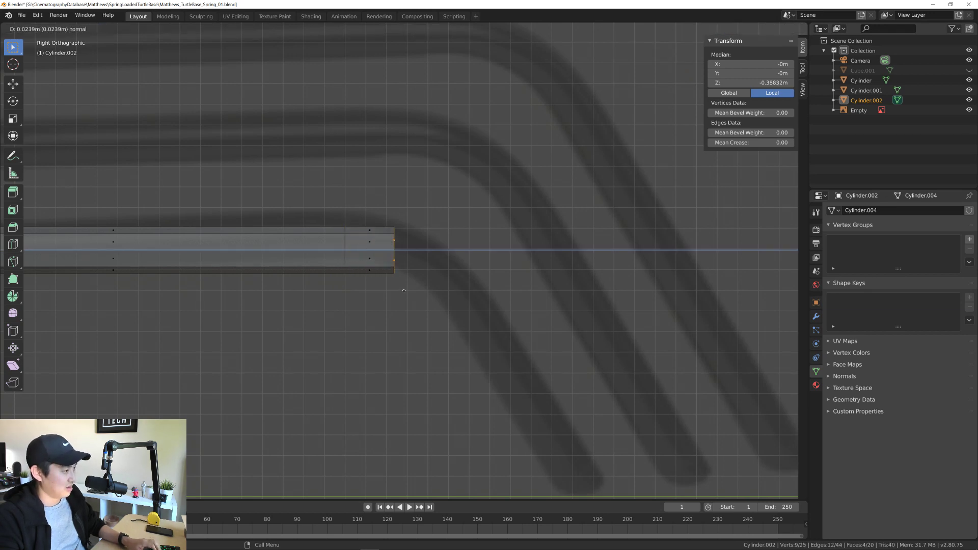
{"action": "left_click", "coordinate": [382, 261]}
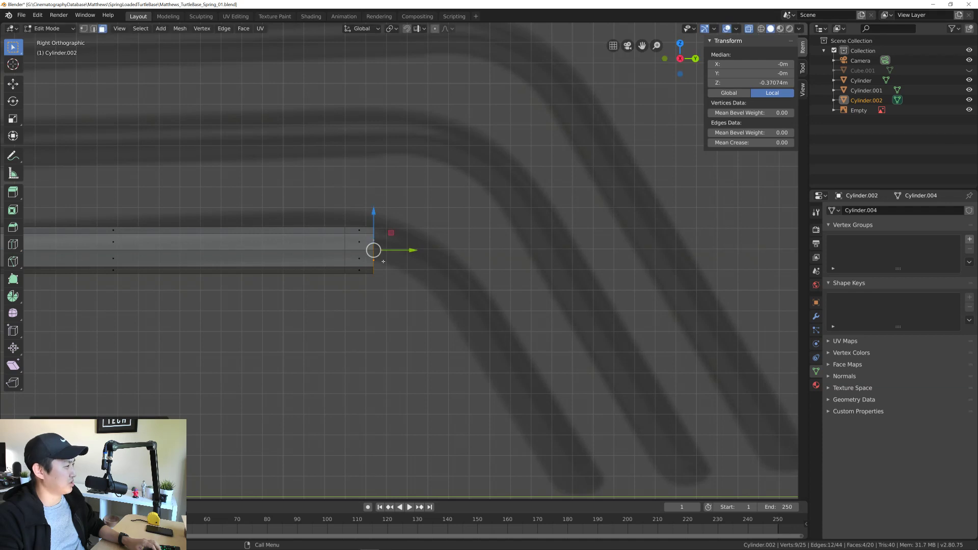
{"action": "key", "text": "e"}
{"action": "left_click", "coordinate": [407, 264]}
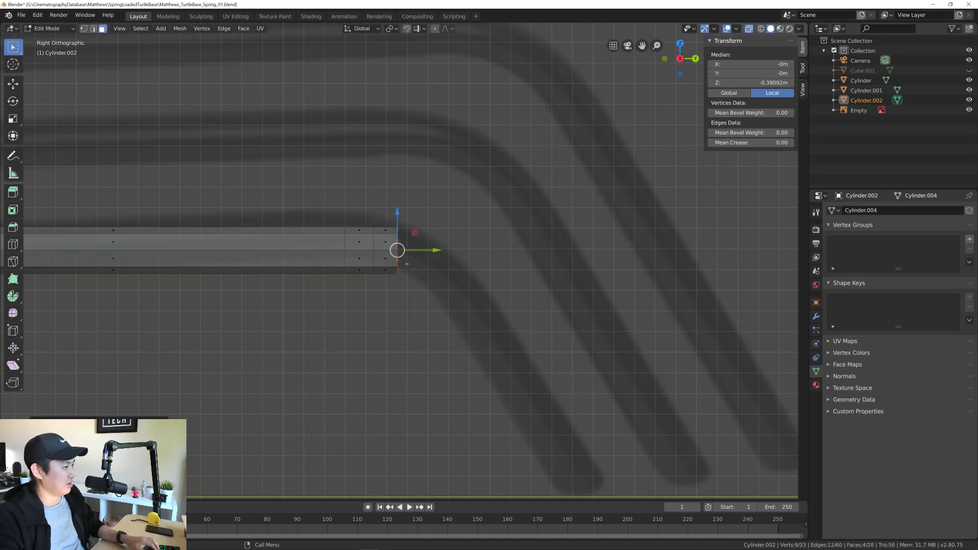
Step: Extrude the leg's end face a third time, to a local Z of about -0.412 m
{"action": "left_click", "coordinate": [12, 103]}
{"action": "key", "text": "e"}
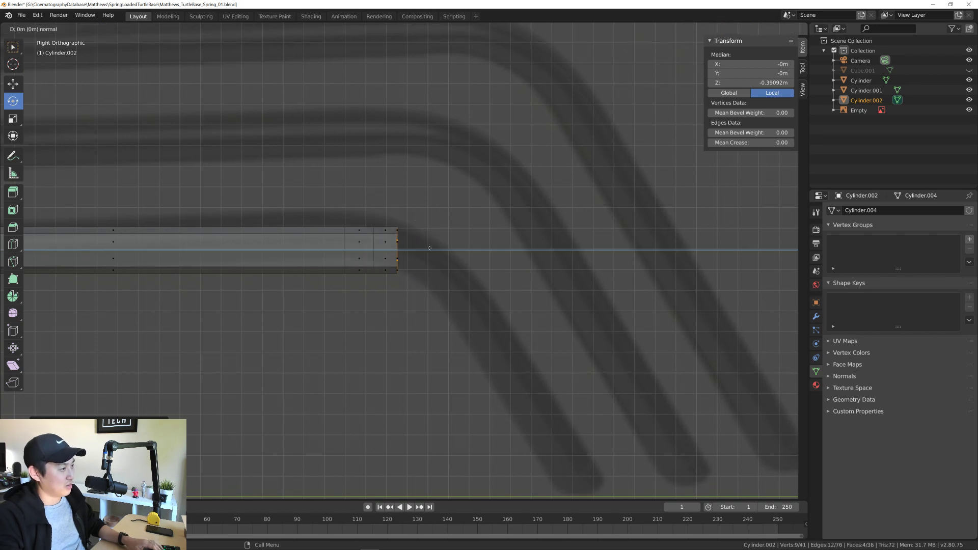
{"action": "left_click", "coordinate": [447, 253]}
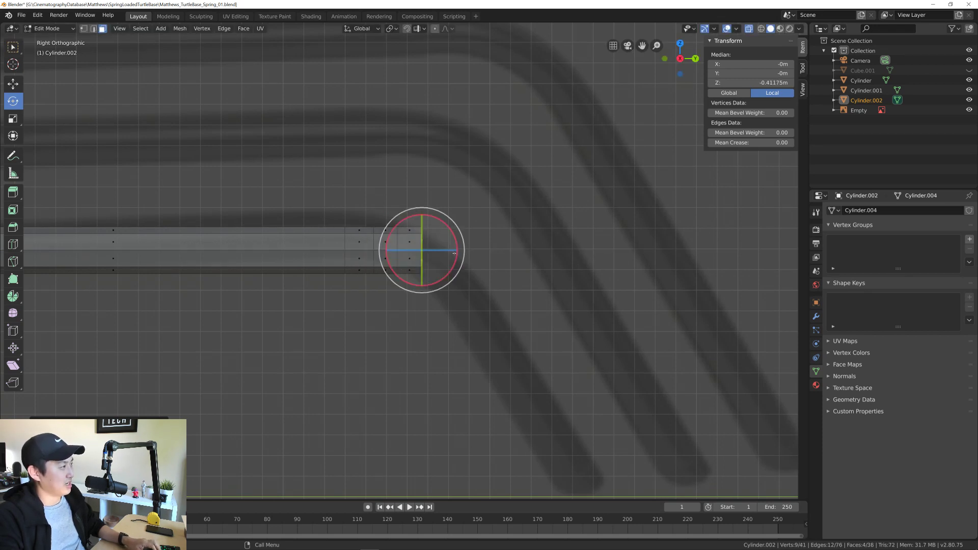
{"action": "key", "text": "w"}
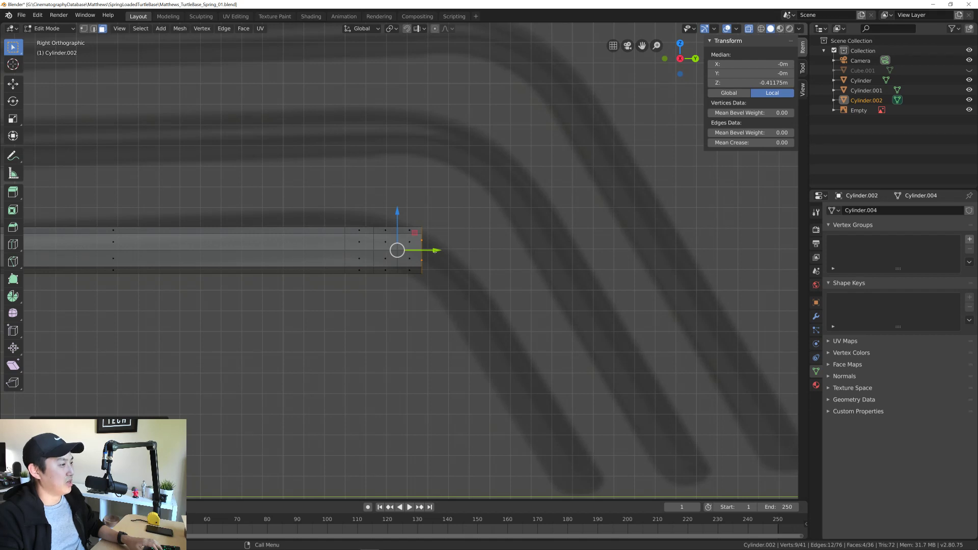
Step: Move the third segment's end face within the YZ plane down along the bend, to local Y about -0.049 m and Z about -0.445 m
{"action": "key", "text": "g"}
{"action": "key", "text": "y"}
{"action": "key", "text": "Return"}
{"action": "key", "text": "g"}
{"action": "key", "text": "shift+x"}
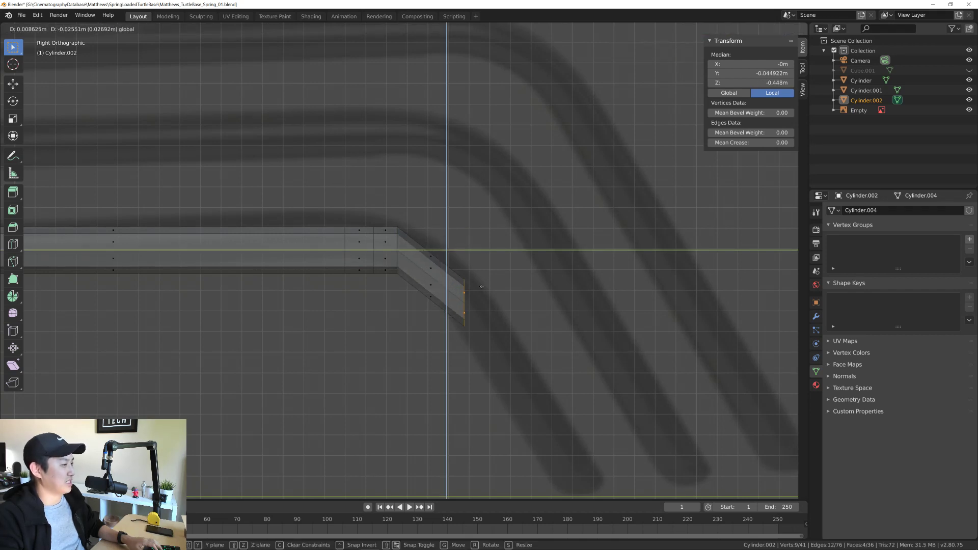
{"action": "key", "text": "Return"}
{"action": "key", "text": "e"}
{"action": "key", "text": "Escape"}
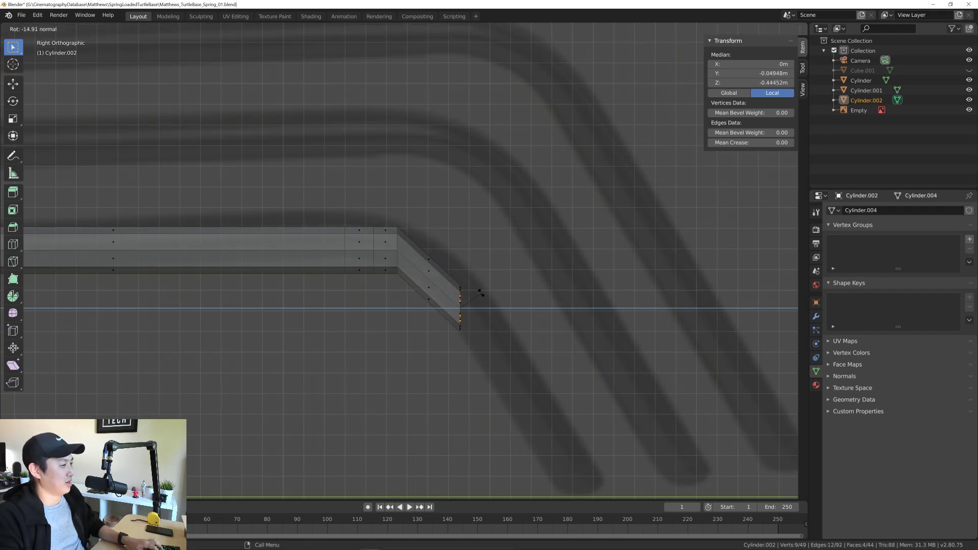
{"action": "key", "text": "ctrl+z"}
Step: Tilt the end face square to the leg's downward slope and shift it to local Y about -0.046 m and Z about -0.451 m
{"action": "left_click", "coordinate": [11, 102]}
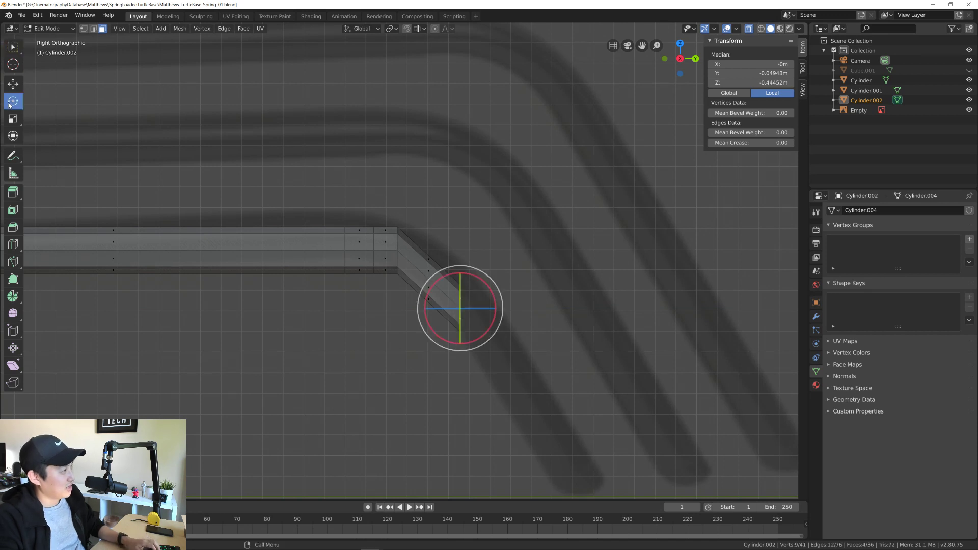
{"action": "left_click_drag", "start_coordinate": [494, 299], "coordinate": [495, 331]}
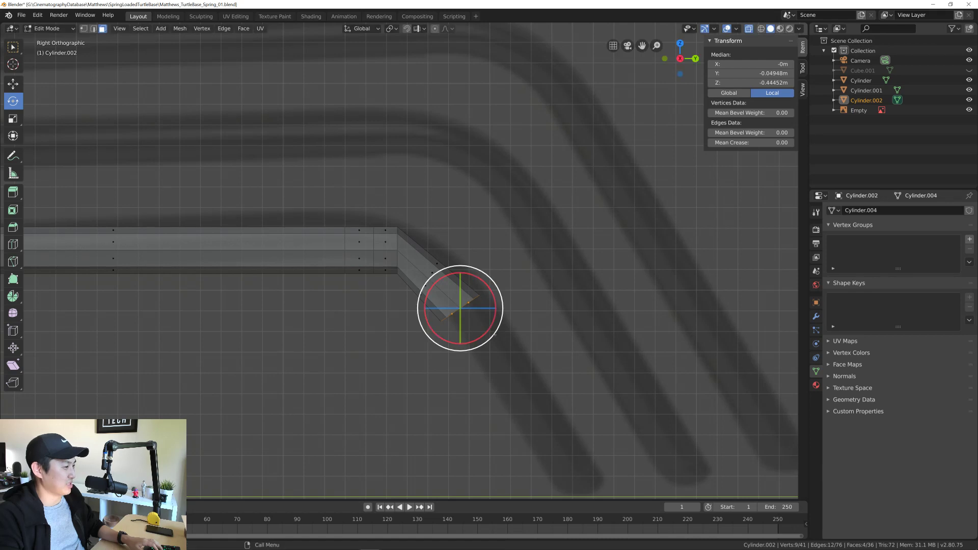
{"action": "key", "text": "w"}
{"action": "left_click_drag", "start_coordinate": [476, 293], "coordinate": [483, 288]}
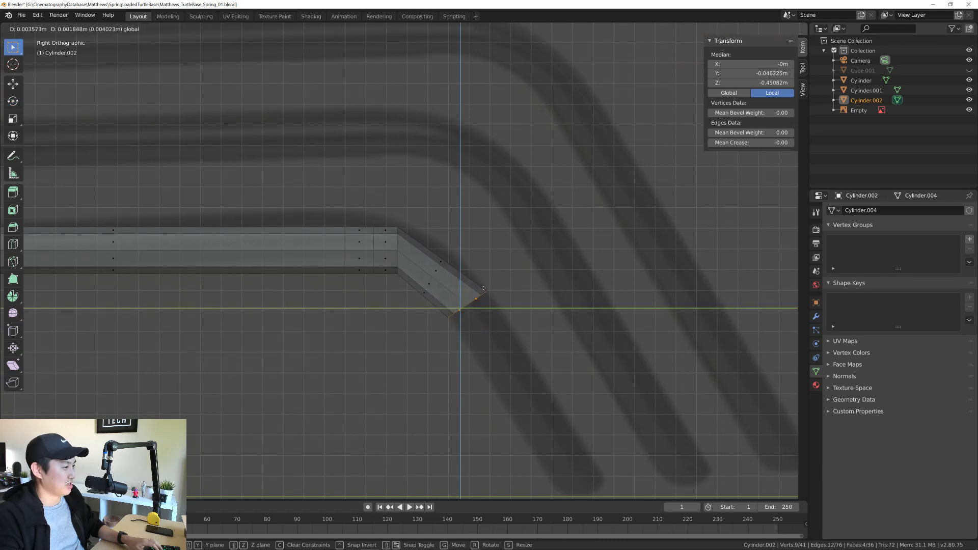
Step: Extrude the tilted end face about 0.091 m along its normal down to the foot of the lowest leg
{"action": "key", "text": "e"}
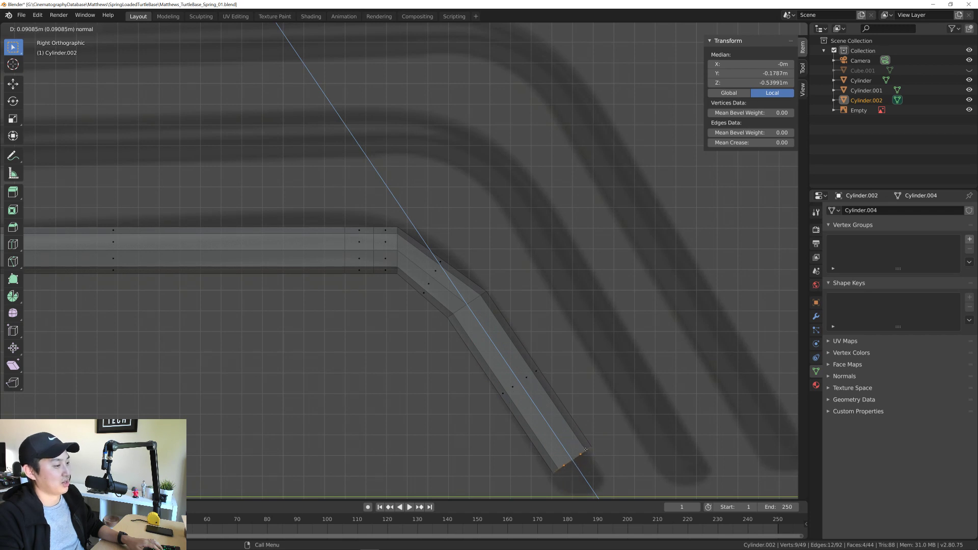
{"action": "left_click", "coordinate": [598, 446]}
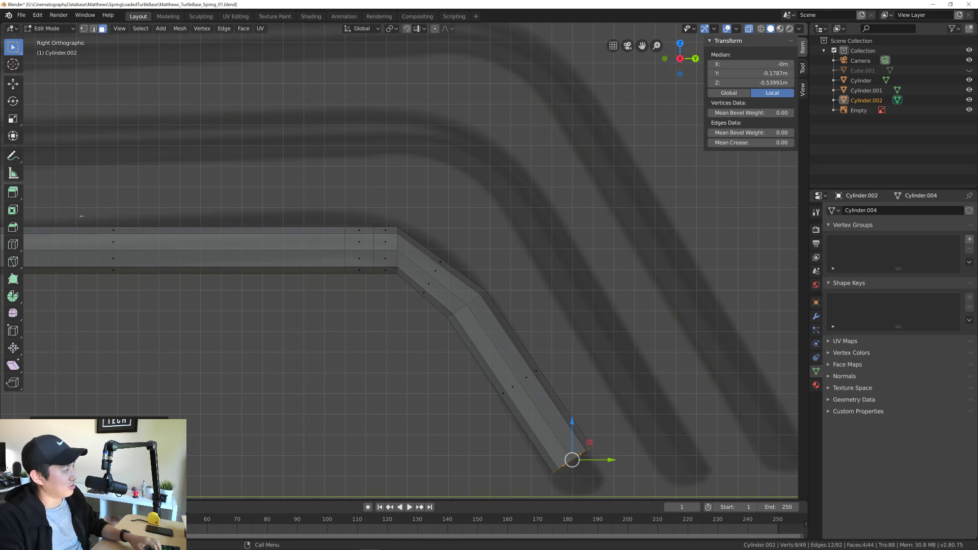
{"action": "right_click", "coordinate": [272, 241]}
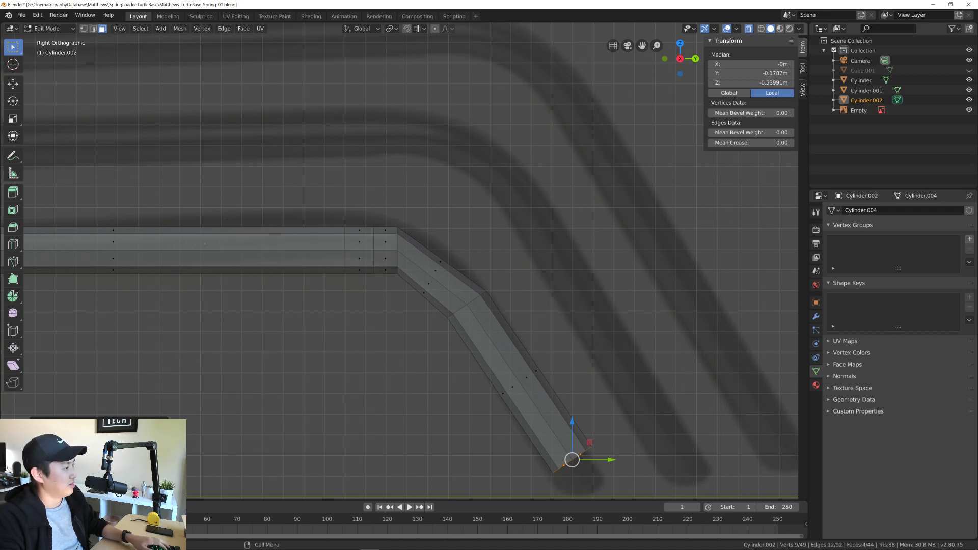
Step: Rotate the vertex ring at the bend's corner to follow the curve and move it to local Y about -0.018 m, Z about -0.426 m
{"action": "key", "text": "1"}
{"action": "left_click_drag", "start_coordinate": [418, 210], "coordinate": [390, 289]}
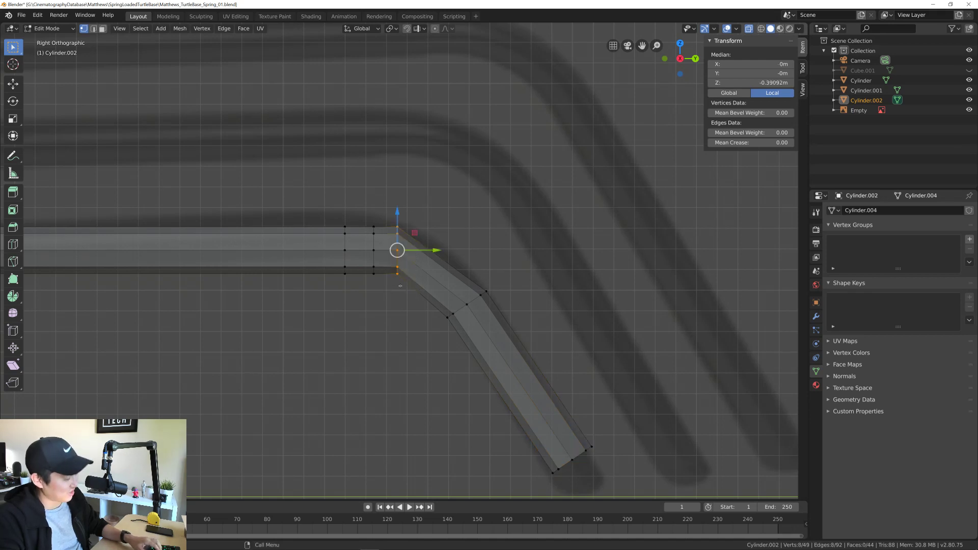
{"action": "left_click", "coordinate": [13, 101]}
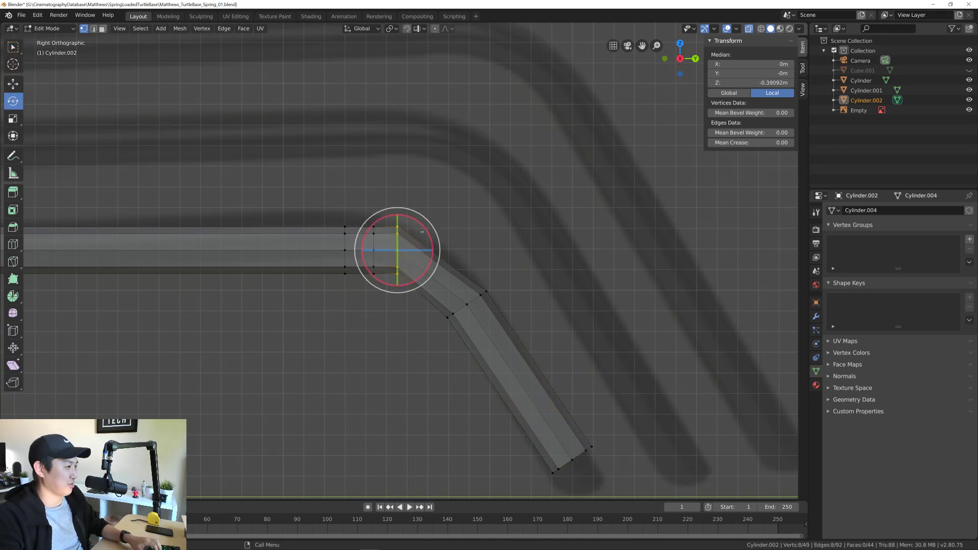
{"action": "mouse_move", "coordinate": [430, 237]}
{"action": "left_mouse_down"}
{"action": "mouse_move", "coordinate": [432, 265]}
{"action": "mouse_move", "coordinate": [433, 255]}
{"action": "left_mouse_up"}
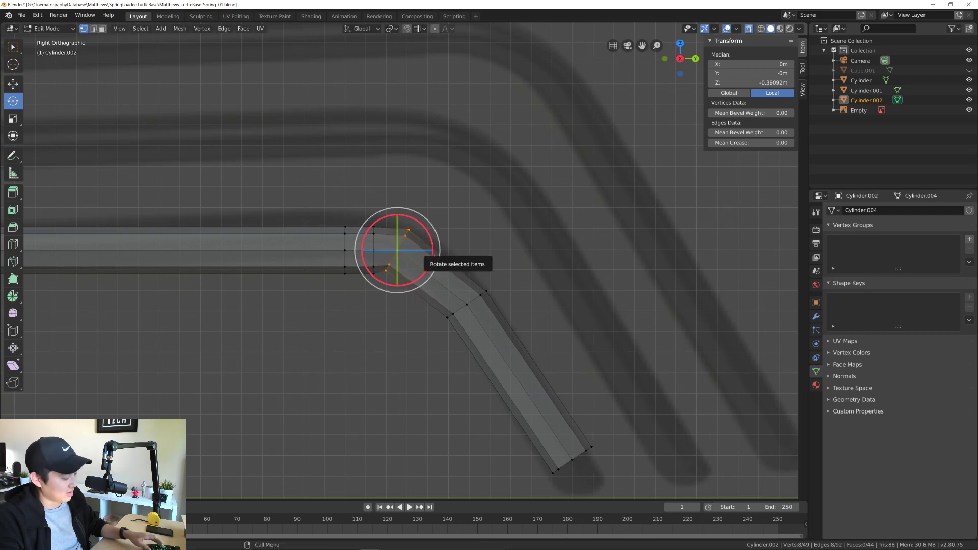
{"action": "left_click", "coordinate": [13, 85]}
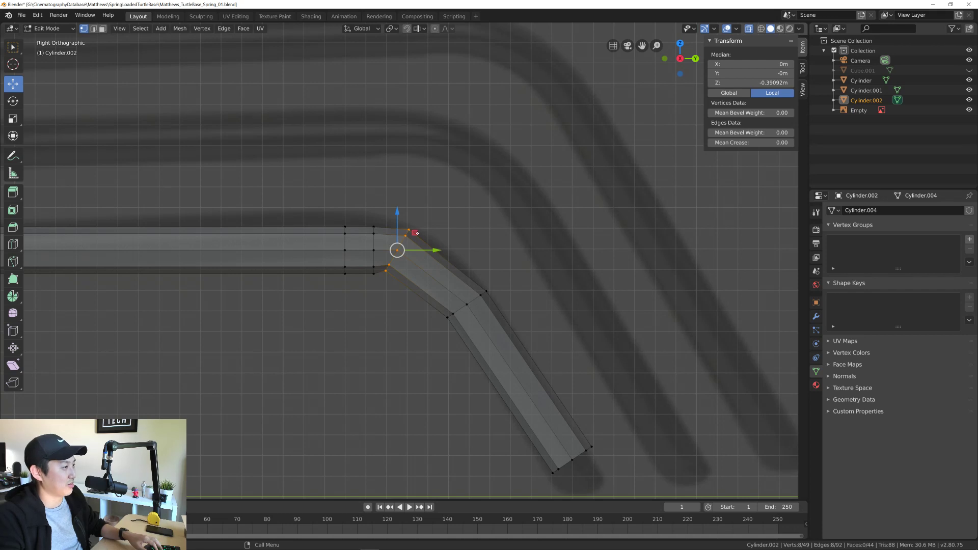
{"action": "left_click_drag", "start_coordinate": [417, 233], "coordinate": [457, 254]}
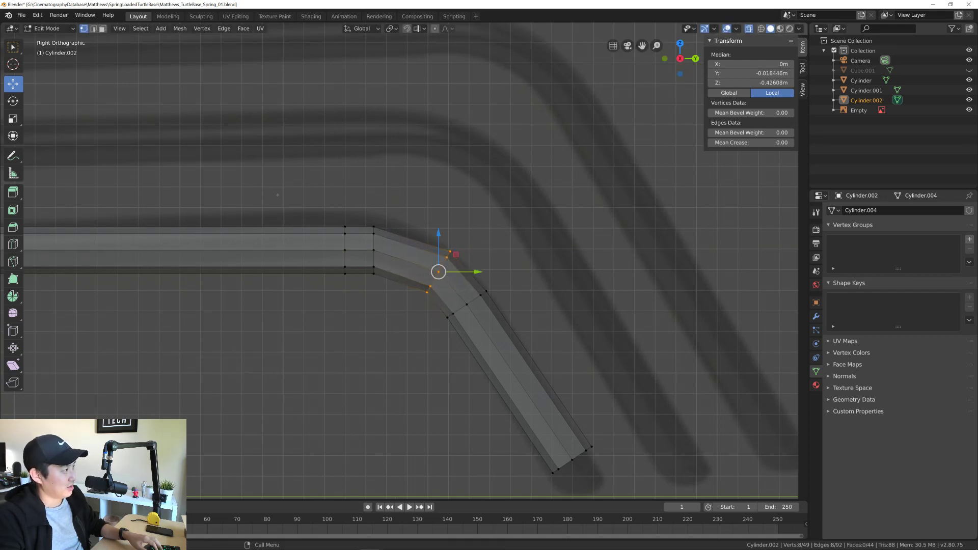
Step: Tilt the next vertex ring toward the collar slightly along the curve and move it to local Y about -0.0035 m, Z about -0.384 m
{"action": "left_click", "coordinate": [14, 47]}
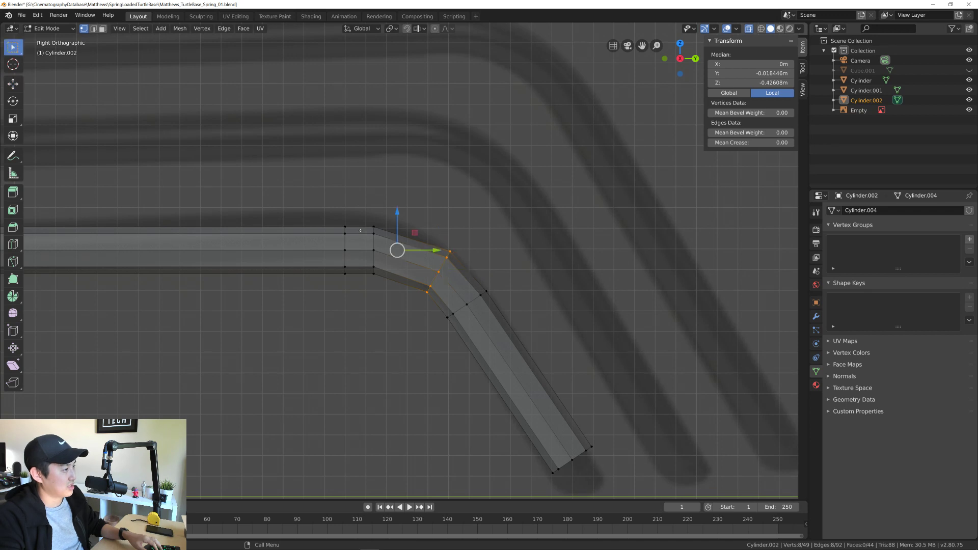
{"action": "left_click_drag", "start_coordinate": [361, 209], "coordinate": [396, 337]}
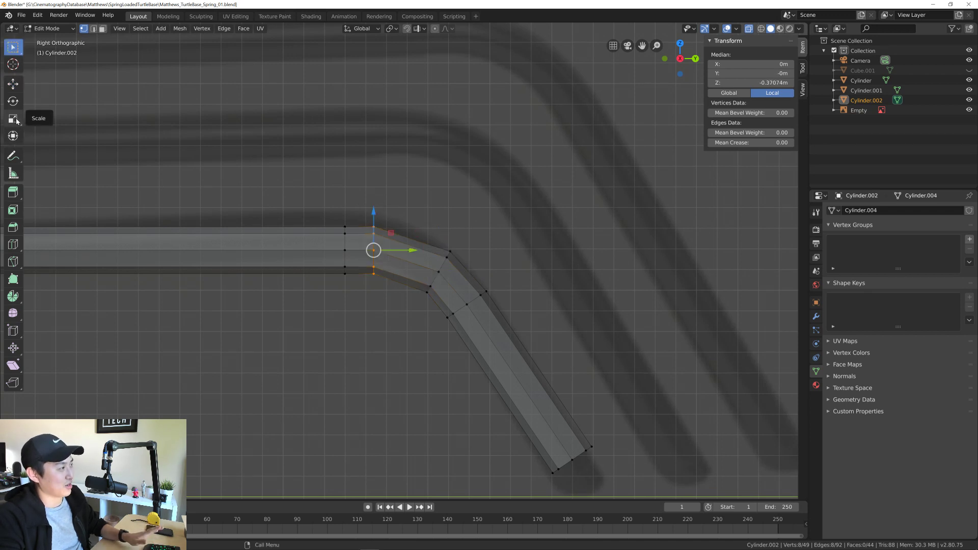
{"action": "left_click", "coordinate": [13, 101]}
{"action": "left_click_drag", "start_coordinate": [409, 245], "coordinate": [402, 239]}
{"action": "key", "text": "w"}
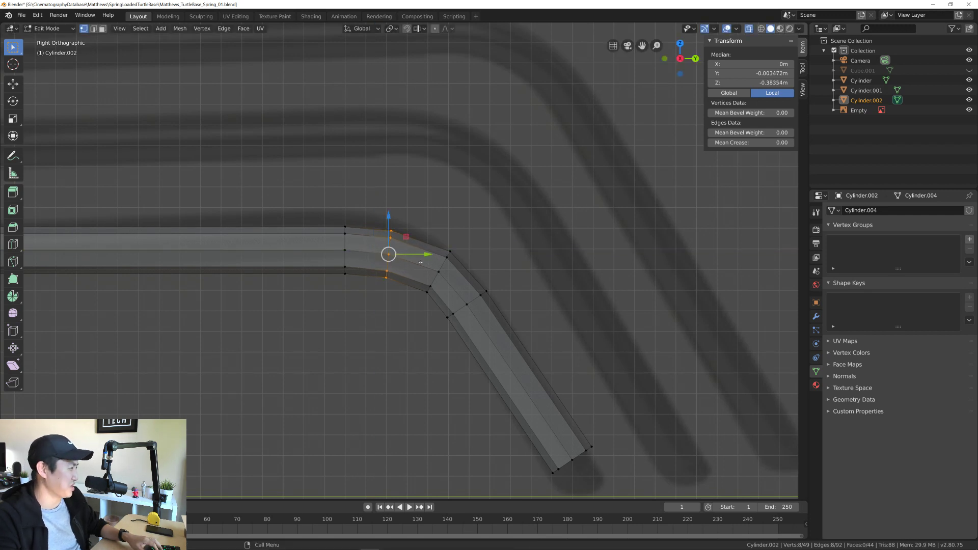
Step: Examine the whole bent leg against the lowest leg in the side-view reference
{"action": "scroll", "coordinate": [450, 260], "scroll_direction": "down", "scroll_amount": 3}
{"action": "scroll", "coordinate": [416, 302], "scroll_direction": "up", "scroll_amount": 3}
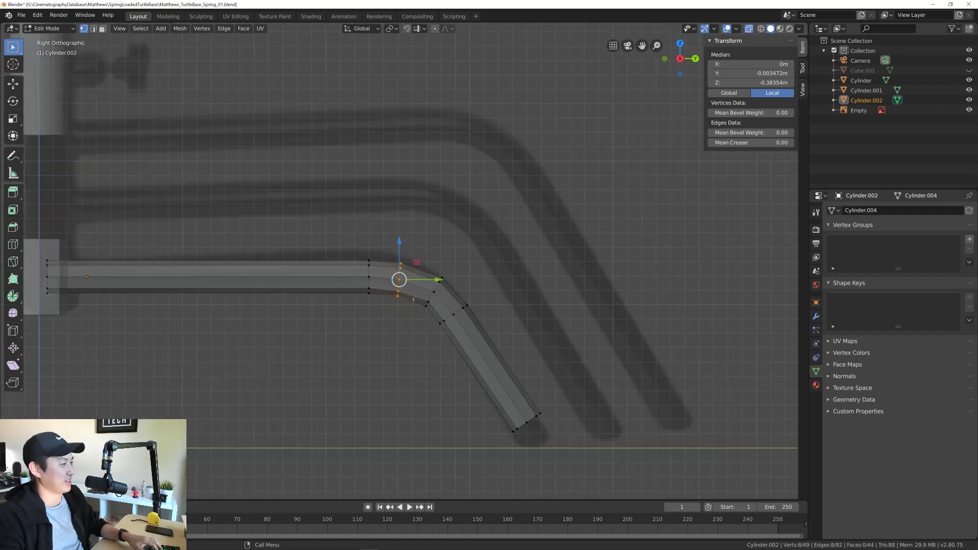
{"action": "scroll", "coordinate": [417, 302], "scroll_direction": "down", "scroll_amount": 2}
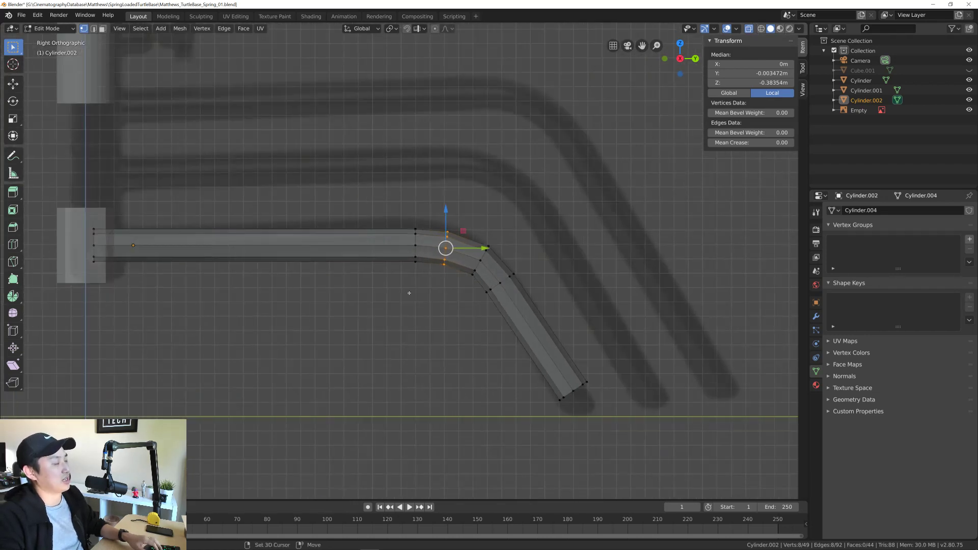
{"action": "scroll", "coordinate": [407, 290], "scroll_direction": "down", "scroll_amount": 2}
{"action": "scroll", "coordinate": [476, 293], "scroll_direction": "up", "scroll_amount": 2}
{"action": "scroll", "coordinate": [471, 295], "scroll_direction": "down", "scroll_amount": 2}
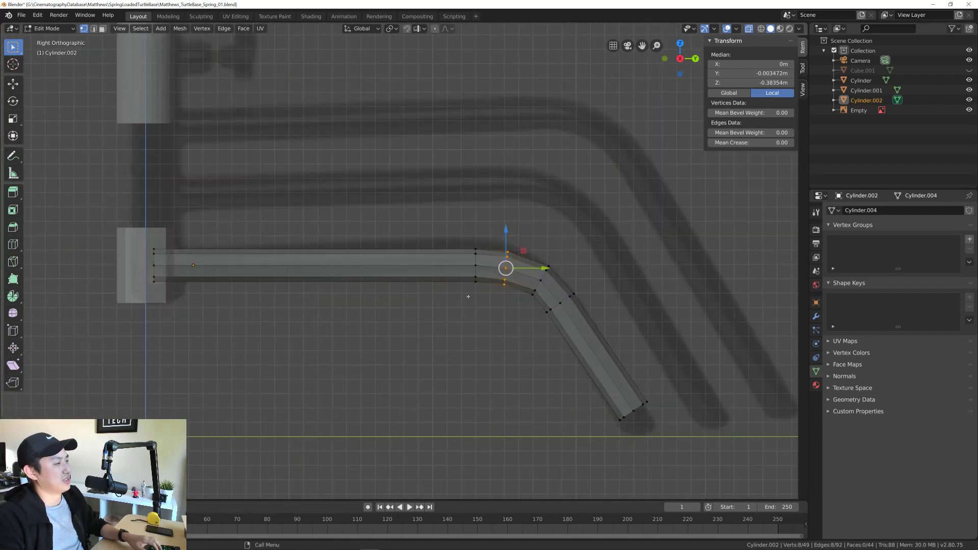
{"action": "scroll", "coordinate": [467, 296], "scroll_direction": "down", "scroll_amount": 2}
{"action": "scroll", "coordinate": [467, 303], "scroll_direction": "up", "scroll_amount": 3}
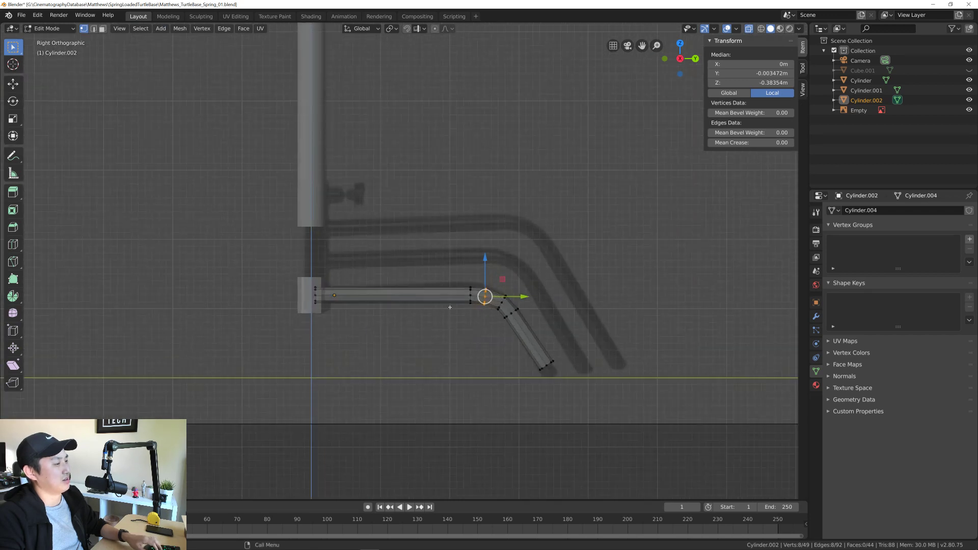
Step: Turn off X-ray, deselect all vertices of the bent leg, check its shape in perspective and save the file
{"action": "middle_click_drag", "start_coordinate": [467, 305], "coordinate": [400, 290]}
{"action": "left_click", "coordinate": [749, 29]}
{"action": "key", "text": "alt+a"}
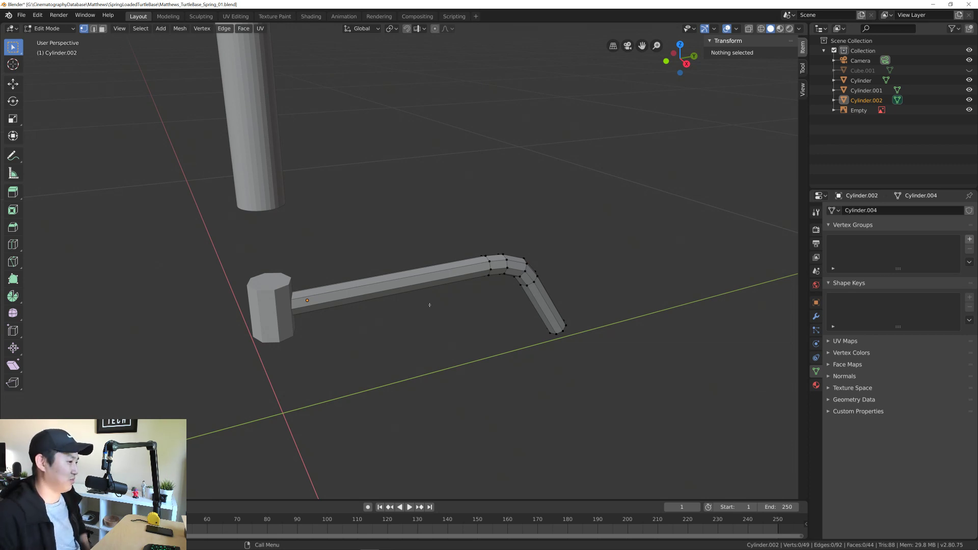
{"action": "middle_click_drag", "start_coordinate": [427, 283], "coordinate": [376, 256]}
{"action": "scroll", "coordinate": [427, 289], "scroll_direction": "up", "scroll_amount": 2}
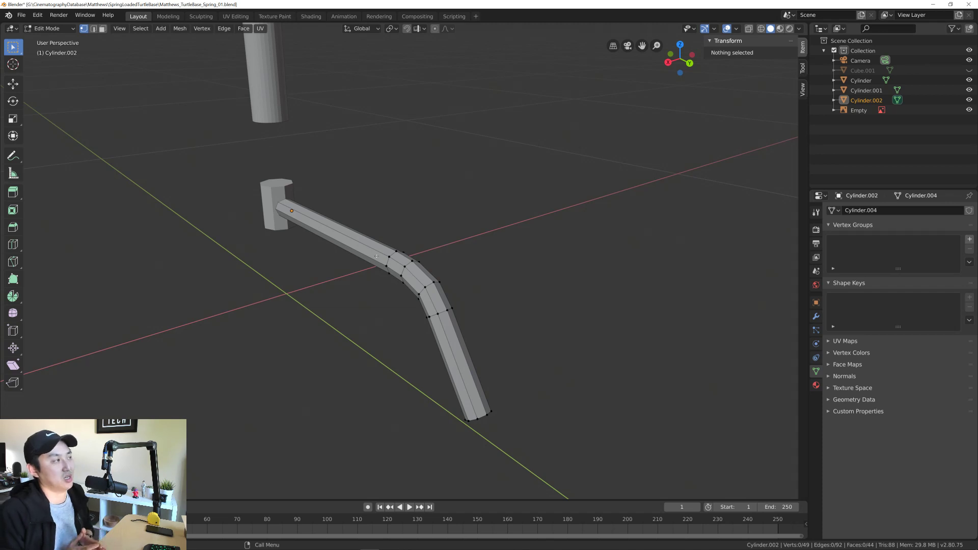
{"action": "scroll", "coordinate": [382, 245], "scroll_direction": "up", "scroll_amount": 3}
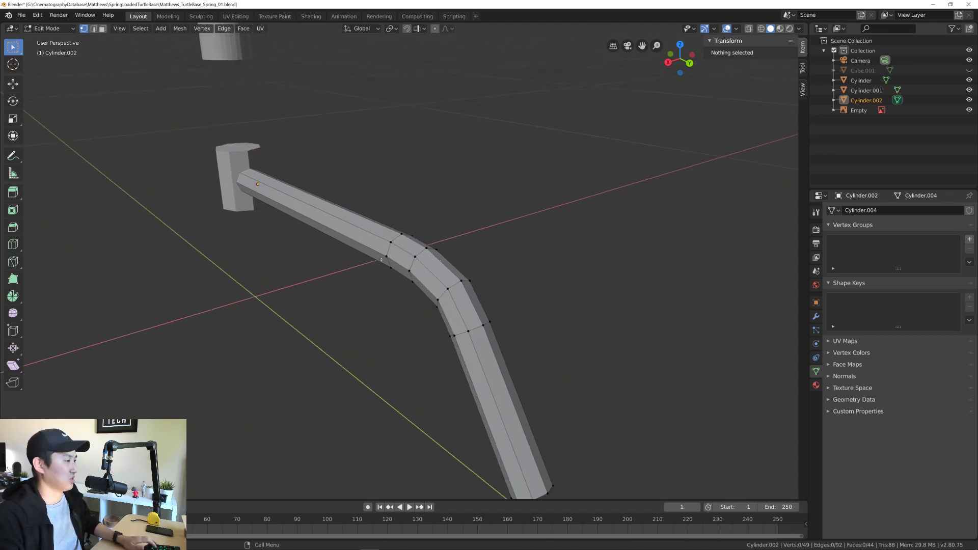
{"action": "middle_click_drag", "start_coordinate": [391, 226], "coordinate": [346, 298]}
{"action": "key", "text": "ctrl+s"}
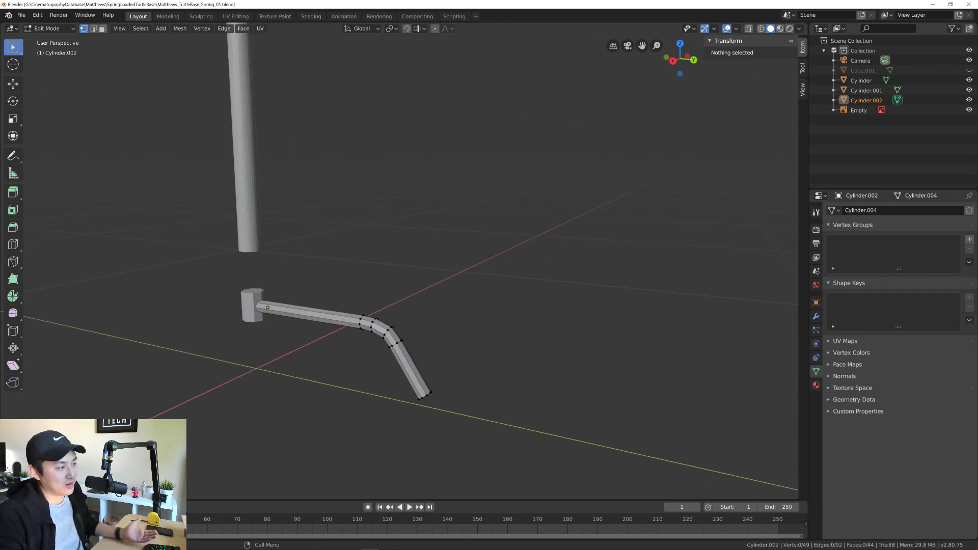
Step: Examine the bent leg together with the collar and the upright pole from several distances, and save the file
{"action": "scroll", "coordinate": [375, 323], "scroll_direction": "up", "scroll_amount": 4}
{"action": "mouse_move", "coordinate": [374, 323]}
{"action": "middle_mouse_down"}
{"action": "mouse_move", "coordinate": [378, 264]}
{"action": "mouse_move", "coordinate": [365, 253]}
{"action": "mouse_move", "coordinate": [309, 293]}
{"action": "mouse_move", "coordinate": [395, 284]}
{"action": "mouse_move", "coordinate": [372, 312]}
{"action": "middle_mouse_up"}
{"action": "scroll", "coordinate": [372, 311], "scroll_direction": "down", "scroll_amount": 12}
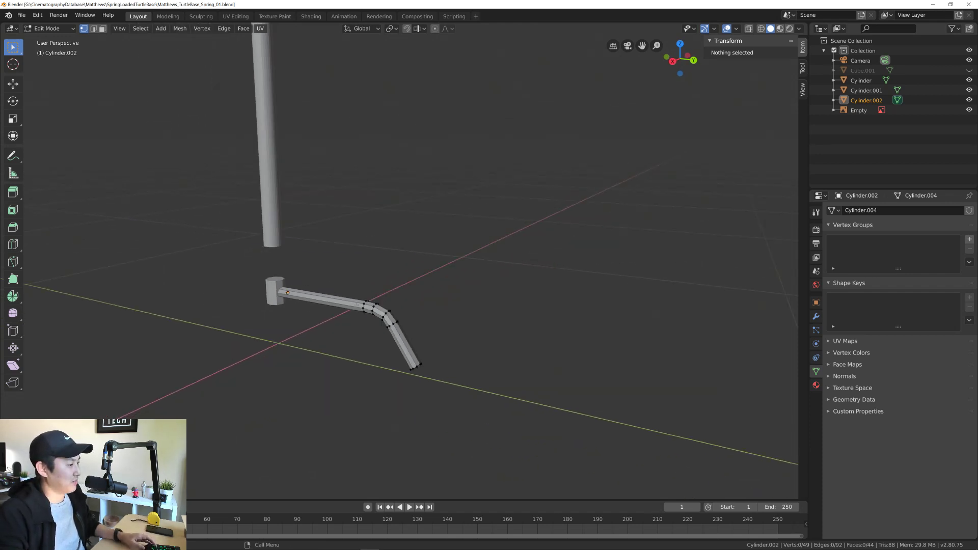
{"action": "scroll", "coordinate": [342, 330], "scroll_direction": "up", "scroll_amount": 10}
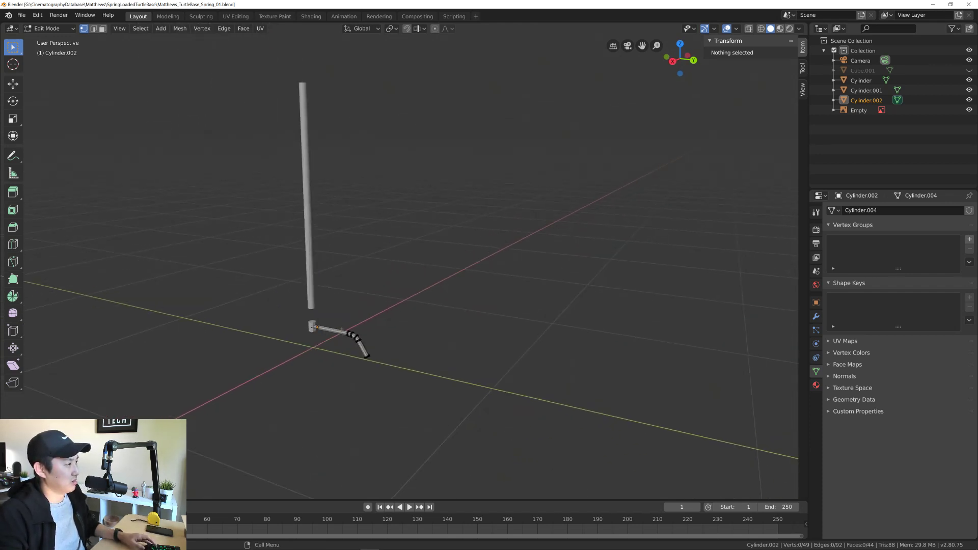
{"action": "middle_click_drag", "start_coordinate": [402, 363], "coordinate": [395, 351]}
{"action": "middle_click_drag", "start_coordinate": [396, 351], "coordinate": [390, 289], "text": "shift"}
{"action": "scroll", "coordinate": [395, 273], "scroll_direction": "up", "scroll_amount": 5}
{"action": "scroll", "coordinate": [396, 272], "scroll_direction": "down", "scroll_amount": 1}
{"action": "key", "text": "ctrl+s"}
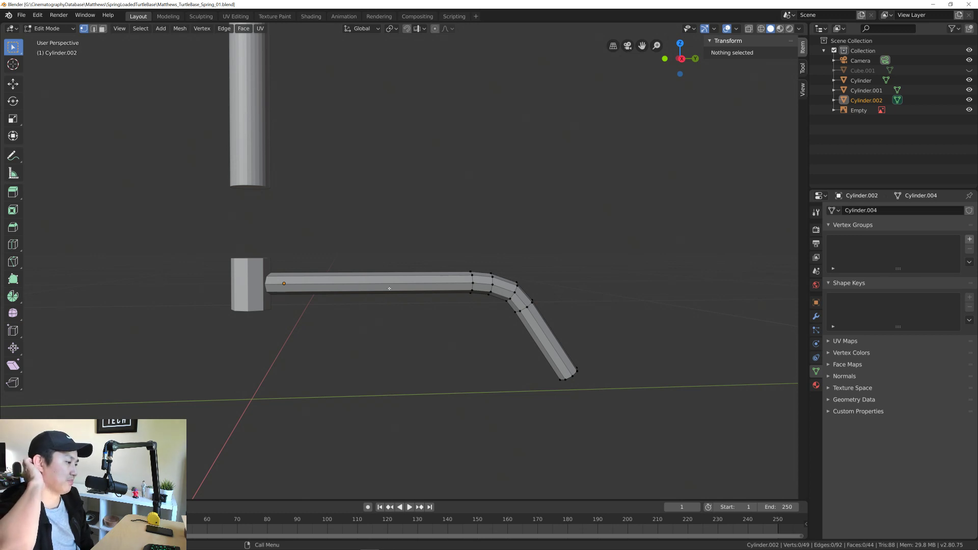
Step: Examine where the straight part of the leg meets the collar from several angles, and save the file
{"action": "middle_click_drag", "start_coordinate": [387, 279], "coordinate": [405, 290]}
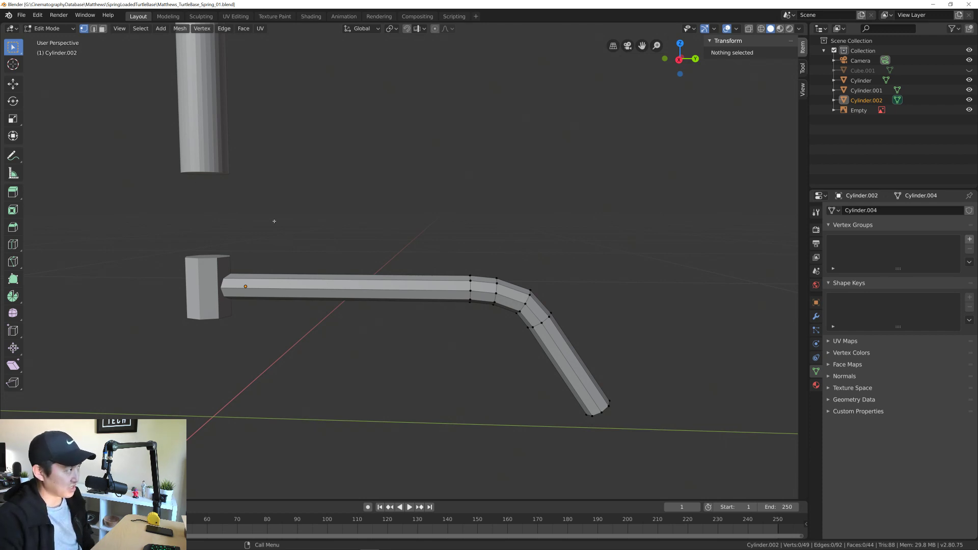
{"action": "middle_click_drag", "start_coordinate": [274, 222], "coordinate": [349, 277]}
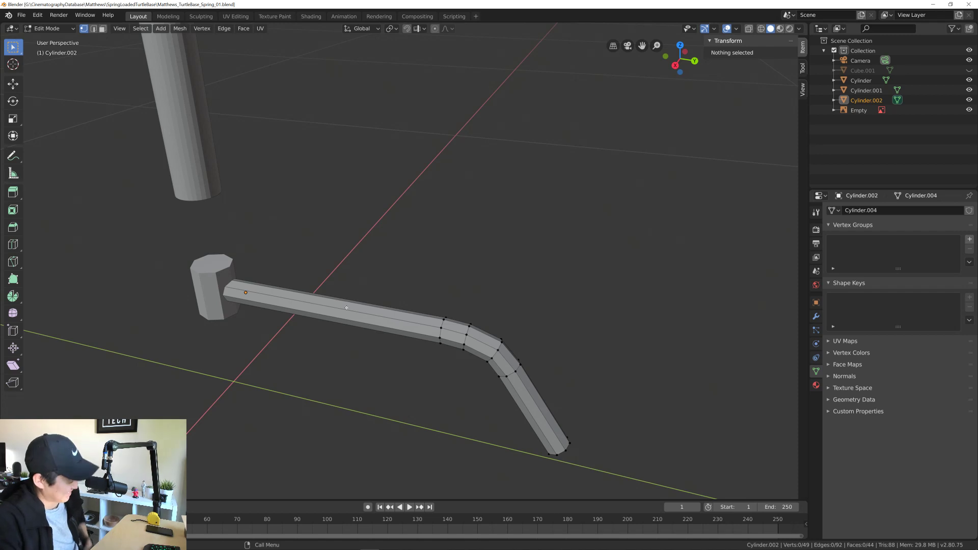
{"action": "middle_click_drag", "start_coordinate": [346, 308], "coordinate": [372, 220]}
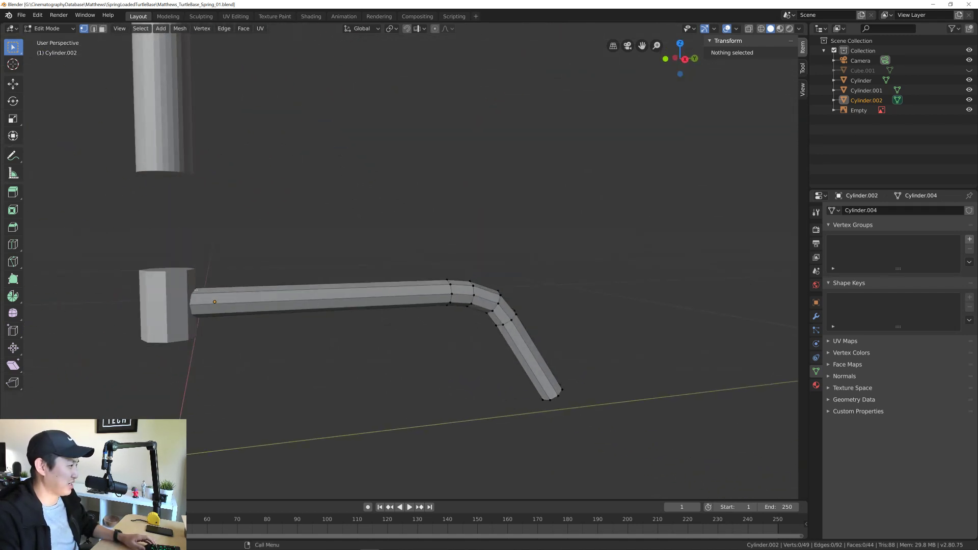
{"action": "middle_click_drag", "start_coordinate": [183, 289], "coordinate": [280, 283], "text": "shift"}
{"action": "middle_click_drag", "start_coordinate": [465, 288], "coordinate": [390, 298], "text": "shift"}
{"action": "scroll", "coordinate": [330, 295], "scroll_direction": "up", "scroll_amount": 5}
{"action": "scroll", "coordinate": [331, 296], "scroll_direction": "up", "scroll_amount": 3}
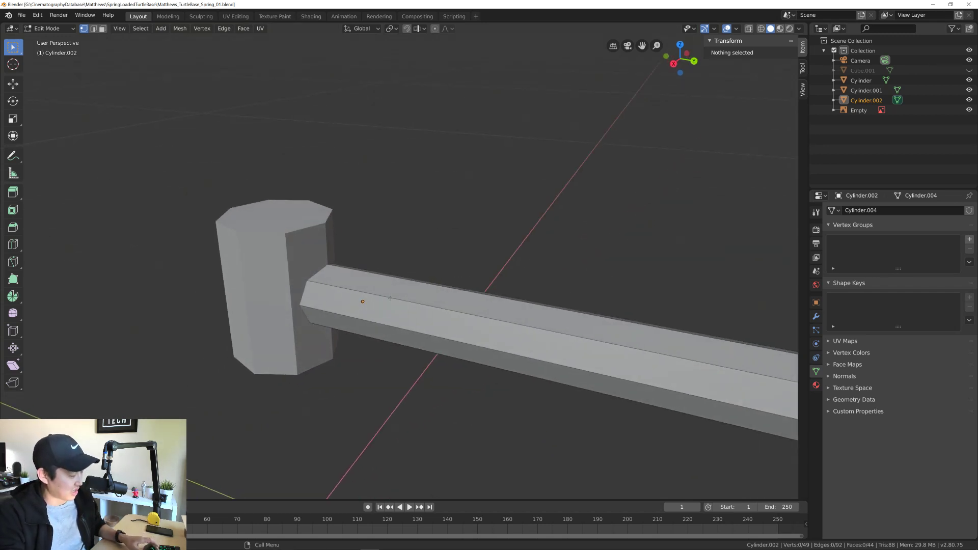
{"action": "key", "text": "ctrl+s"}
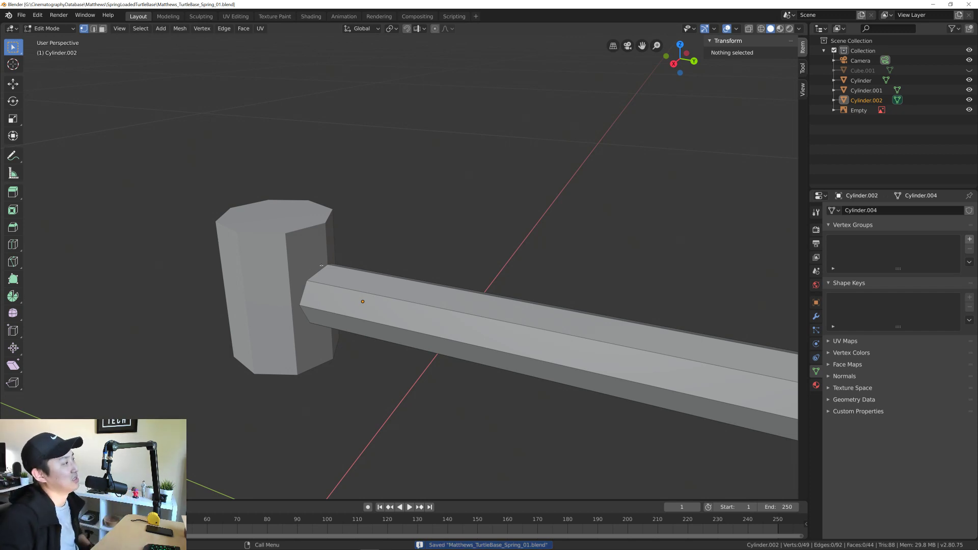
Step: Return from the leg's mesh to Object Mode, select the collar cylinder and switch to the UV Editing workspace
{"action": "left_click", "coordinate": [290, 262]}
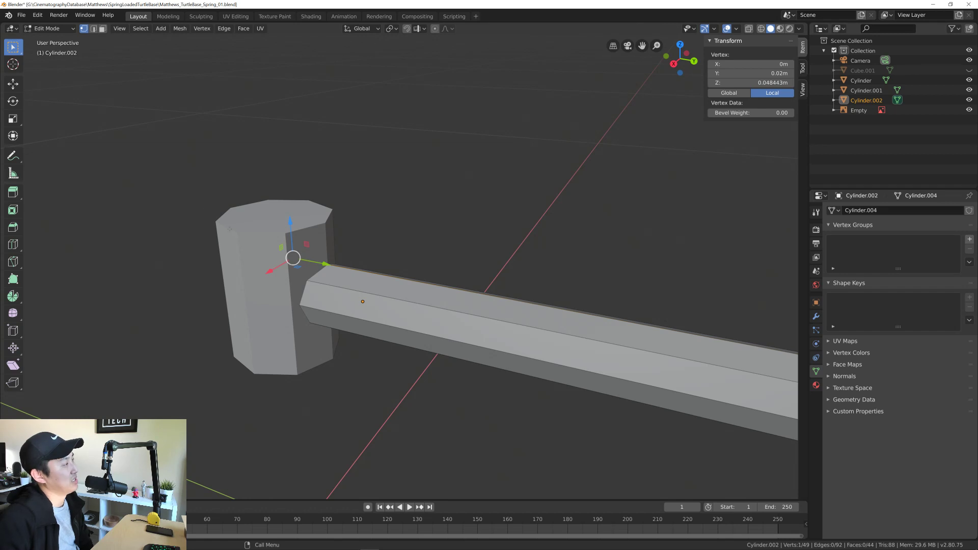
{"action": "left_click", "coordinate": [179, 165]}
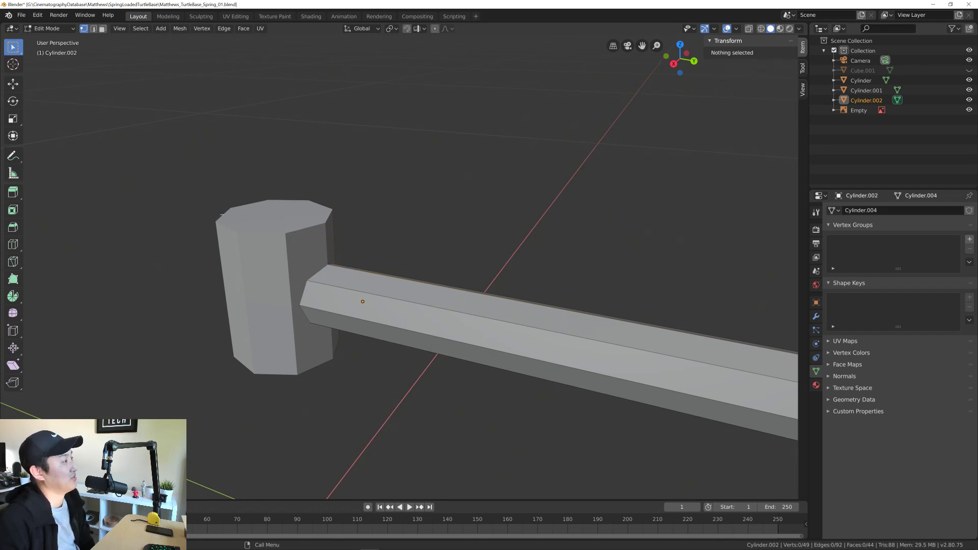
{"action": "key", "text": "Tab"}
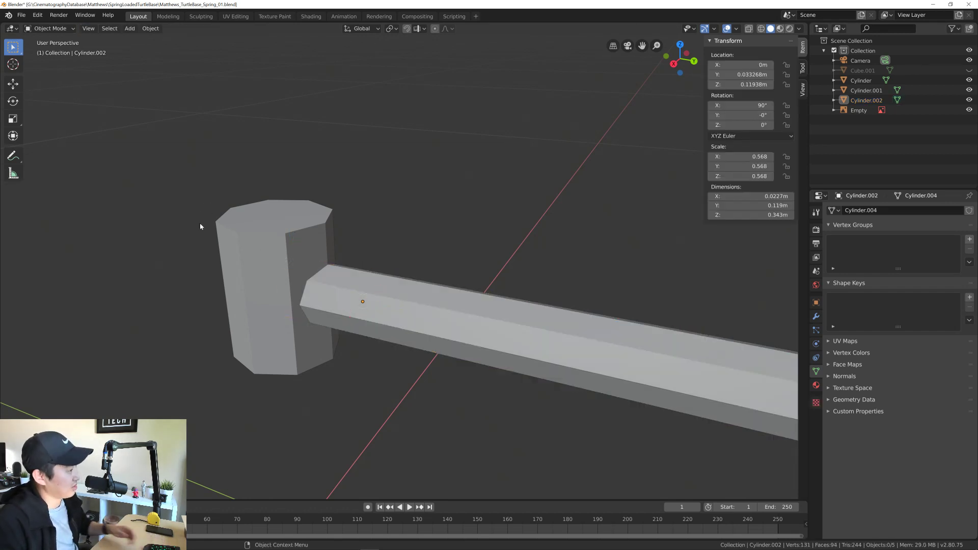
{"action": "left_click", "coordinate": [336, 255]}
{"action": "middle_click_drag", "start_coordinate": [336, 254], "coordinate": [349, 236]}
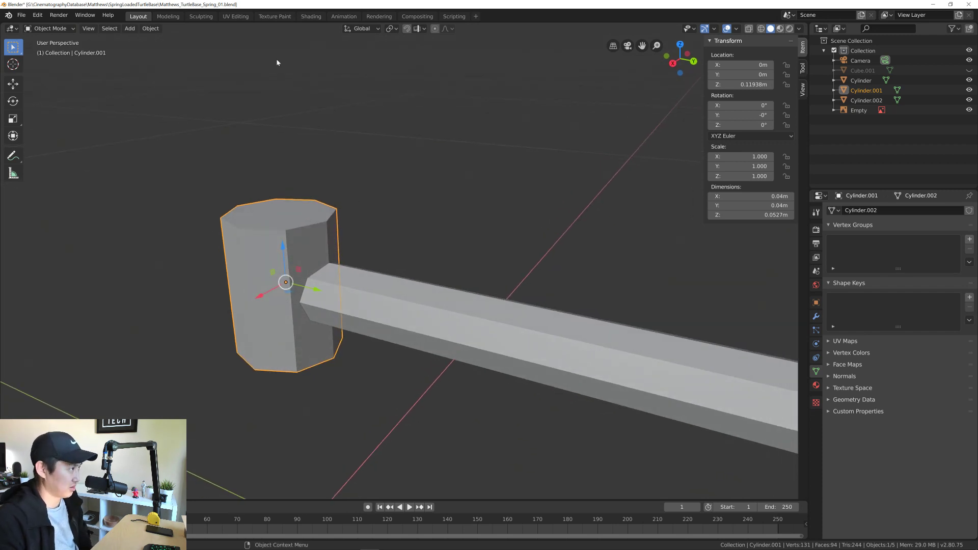
{"action": "left_click", "coordinate": [235, 16]}
Step: Keep the collar in Edit Mode, change to face selection and select one side face to show its UV rectangle
{"action": "scroll", "coordinate": [199, 312], "scroll_direction": "up", "scroll_amount": 5}
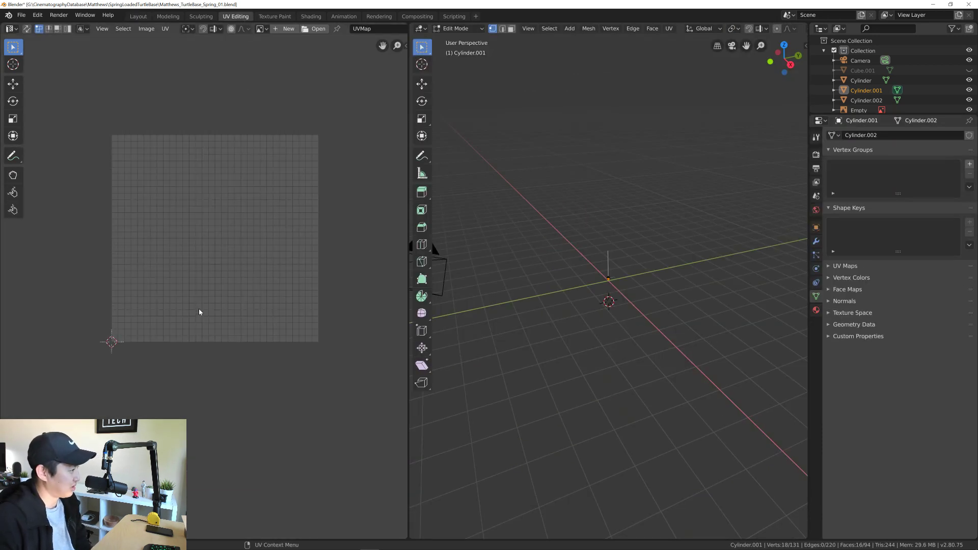
{"action": "scroll", "coordinate": [199, 312], "scroll_direction": "up", "scroll_amount": 2}
{"action": "scroll", "coordinate": [199, 311], "scroll_direction": "down", "scroll_amount": 1}
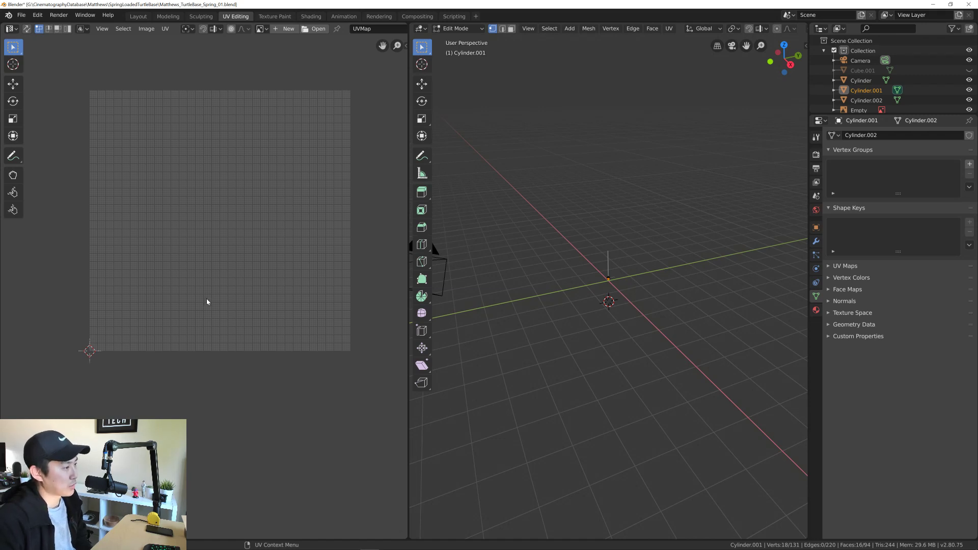
{"action": "scroll", "coordinate": [596, 278], "scroll_direction": "up", "scroll_amount": 8}
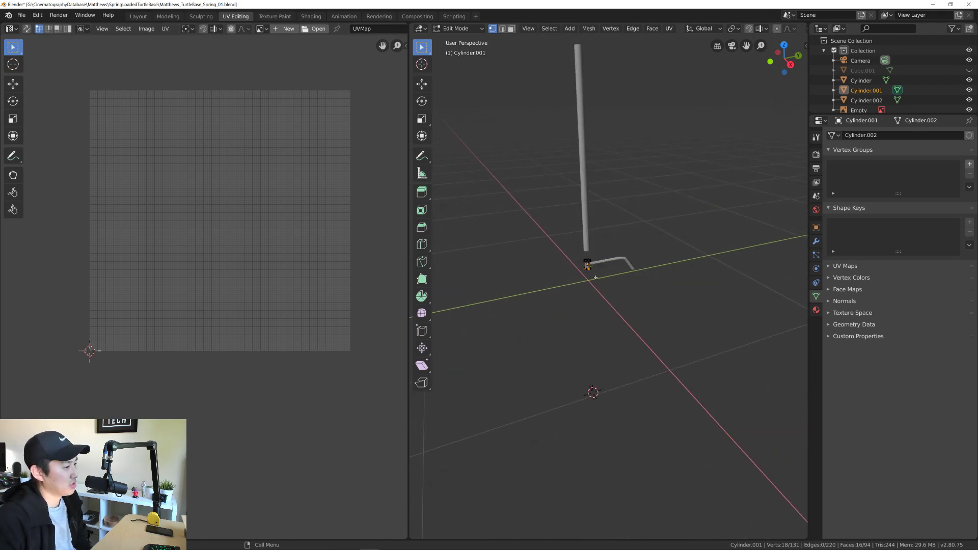
{"action": "scroll", "coordinate": [595, 278], "scroll_direction": "up", "scroll_amount": 10}
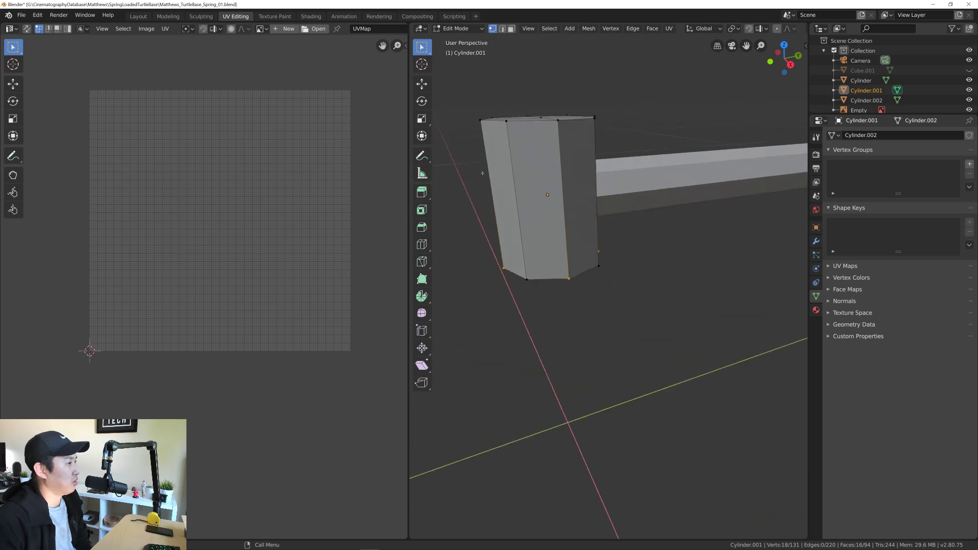
{"action": "left_click", "coordinate": [459, 29]}
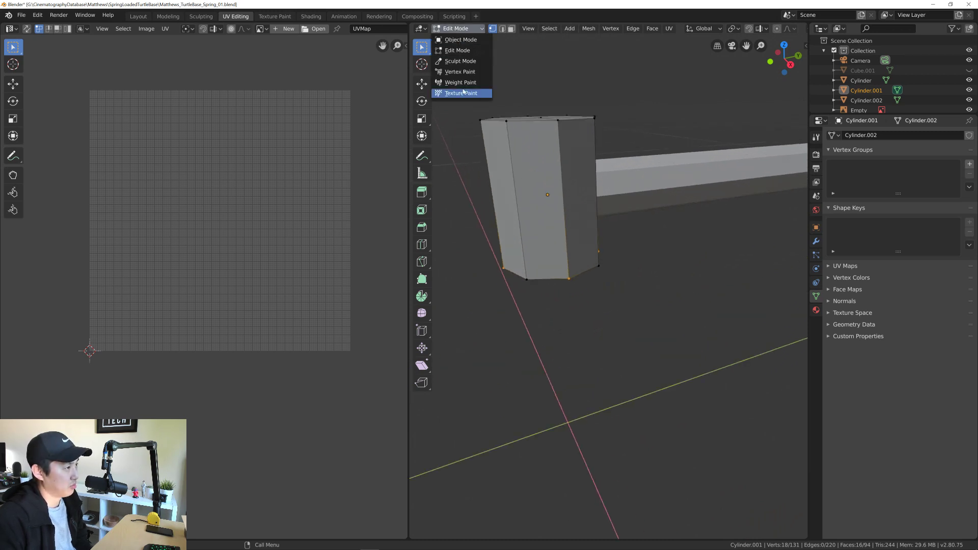
{"action": "left_click", "coordinate": [467, 51]}
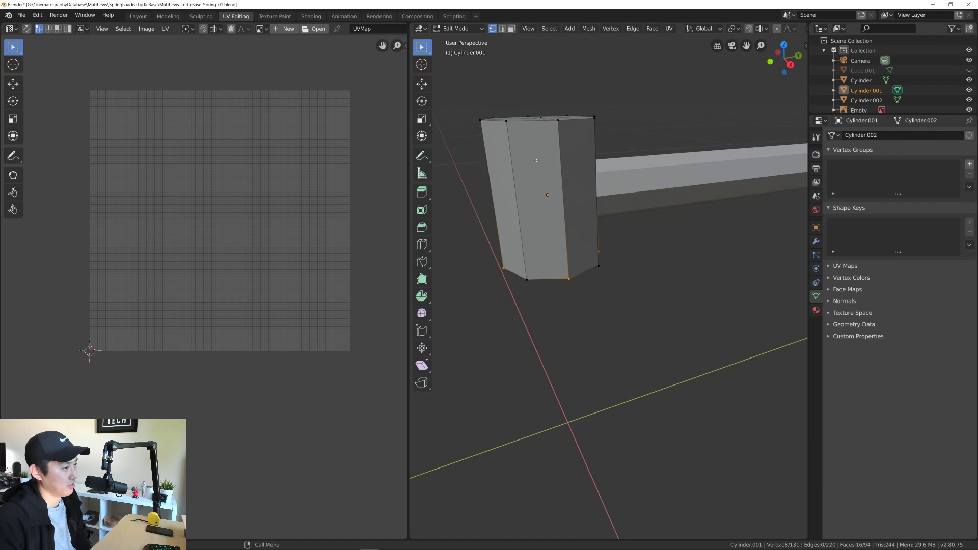
{"action": "key", "text": "3"}
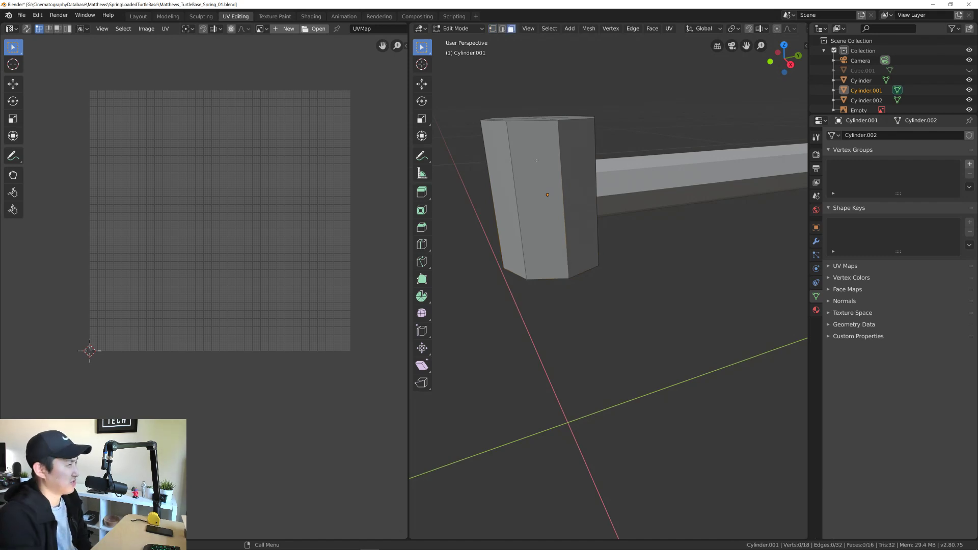
{"action": "left_click", "coordinate": [541, 159]}
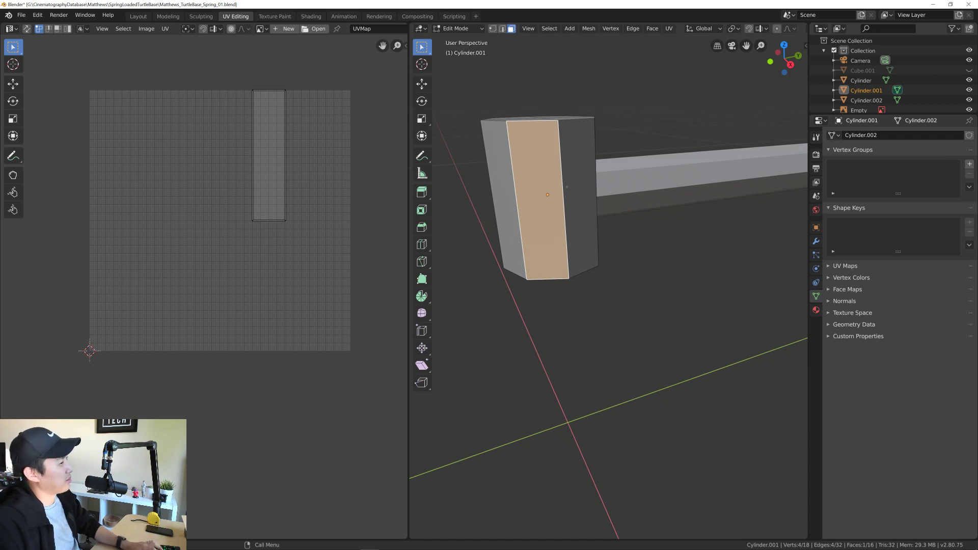
Step: Select the collar's neighbouring side faces one at a time to compare their UV rectangles, and start rotating the last one
{"action": "left_click", "coordinate": [568, 187]}
{"action": "left_click", "coordinate": [552, 186], "text": "shift"}
{"action": "left_click", "coordinate": [552, 186], "text": "shift"}
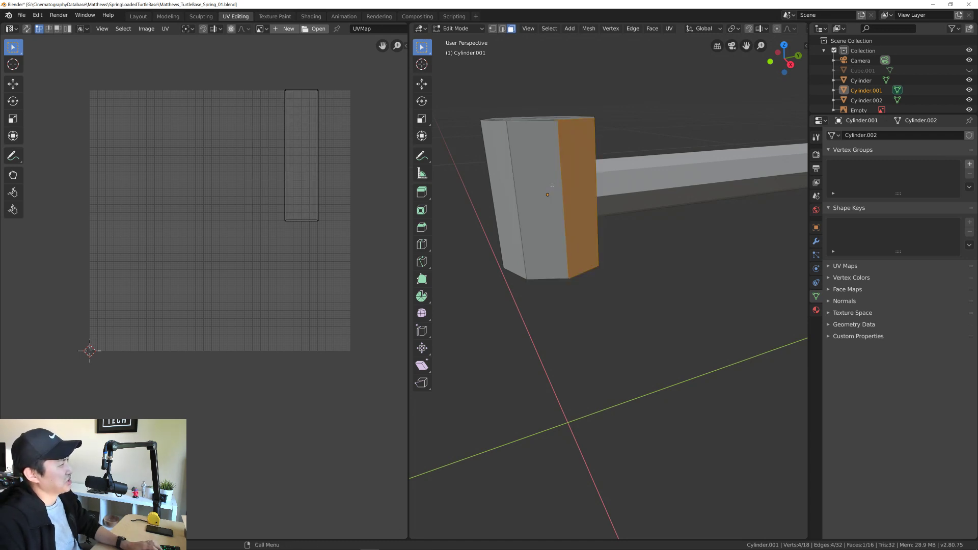
{"action": "left_click", "coordinate": [547, 172]}
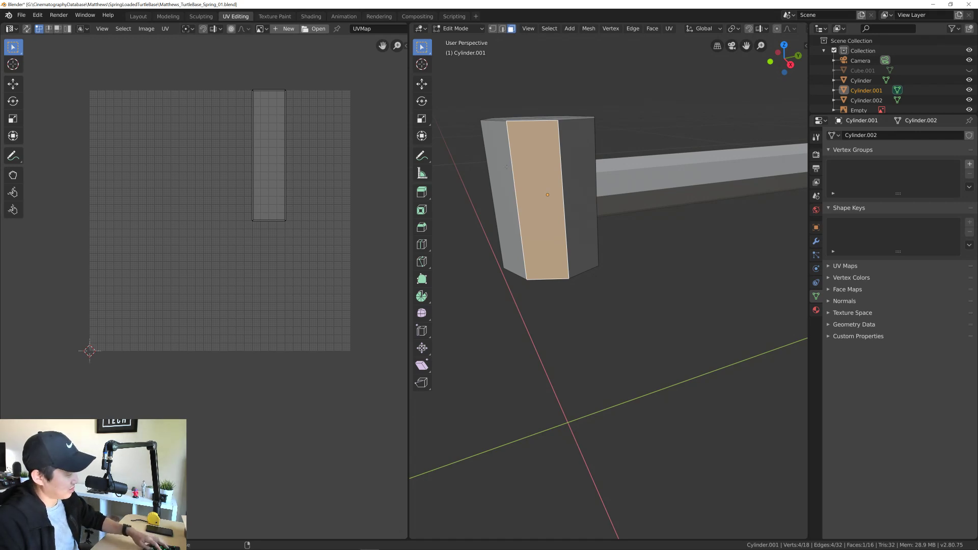
{"action": "left_click", "coordinate": [507, 167]}
{"action": "key", "text": "r"}
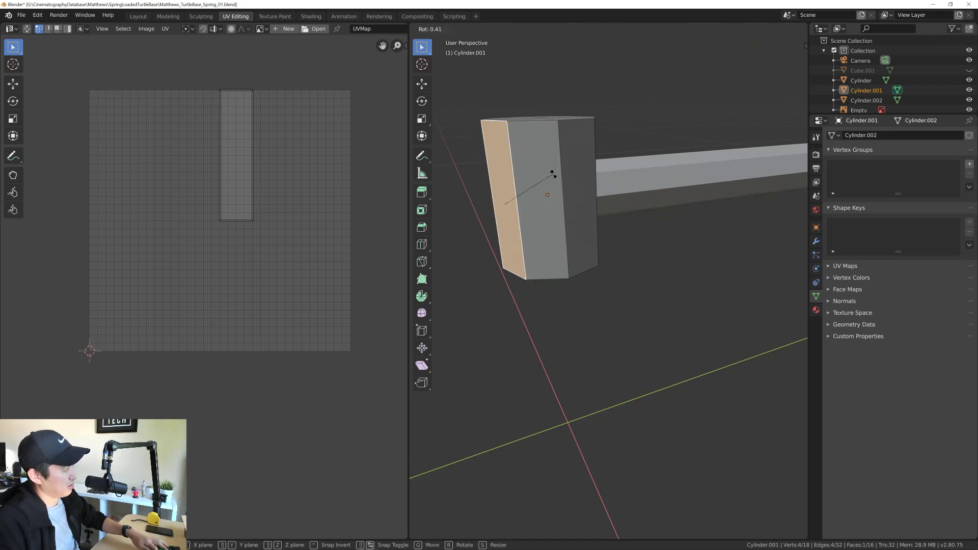
Step: Cancel the pending rotation, turn on X-ray display and select all eight side faces of the short octagonal cylinder
{"action": "key", "text": "Escape"}
{"action": "middle_click_drag", "start_coordinate": [554, 175], "coordinate": [533, 200]}
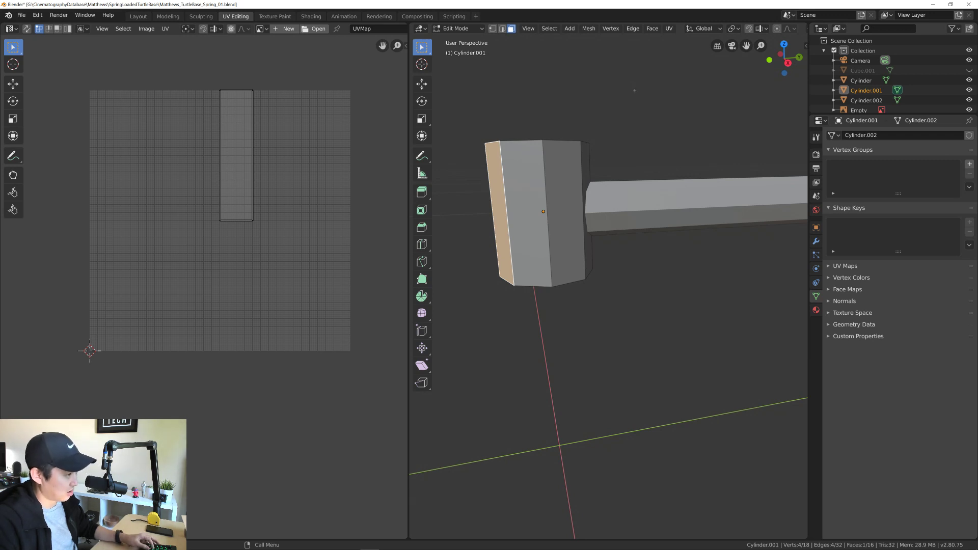
{"action": "key", "text": "alt+z"}
{"action": "left_click_drag", "start_coordinate": [460, 188], "coordinate": [643, 231]}
{"action": "middle_click_drag", "start_coordinate": [512, 170], "coordinate": [536, 188]}
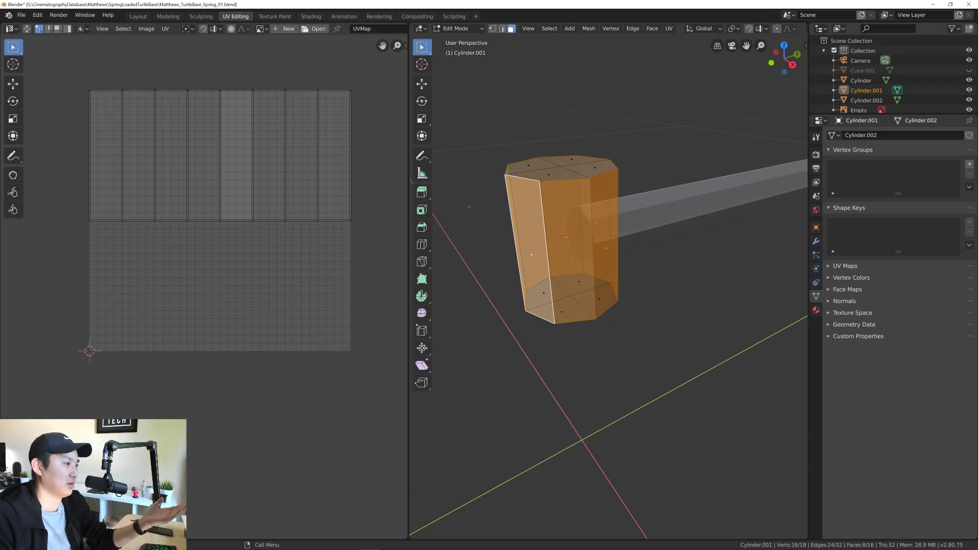
Step: Examine the UV layouts of the cylinder's top and bottom caps in turn, and reselect its side faces
{"action": "middle_click_drag", "start_coordinate": [569, 217], "coordinate": [564, 201]}
{"action": "left_click_drag", "start_coordinate": [490, 129], "coordinate": [616, 173]}
{"action": "left_click_drag", "start_coordinate": [517, 260], "coordinate": [637, 350]}
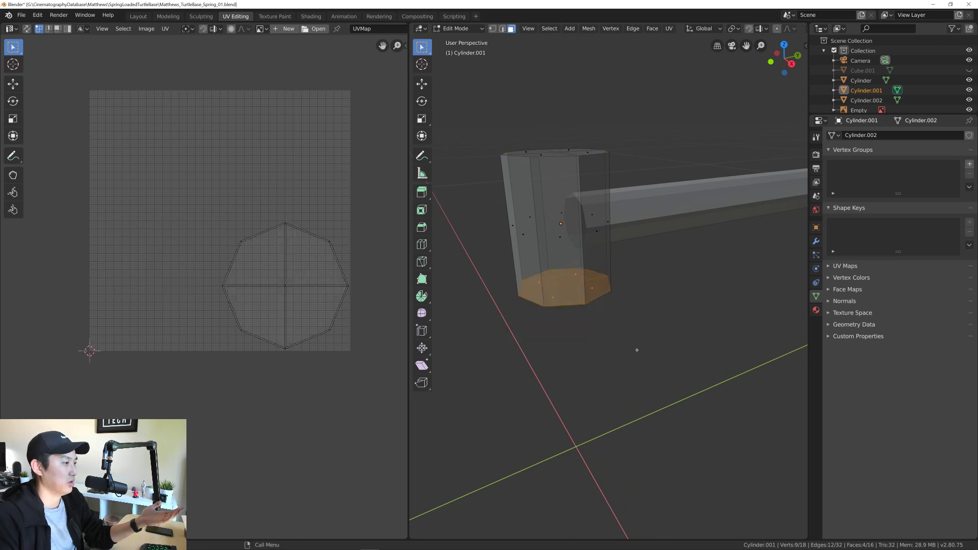
{"action": "left_click_drag", "start_coordinate": [454, 182], "coordinate": [654, 254]}
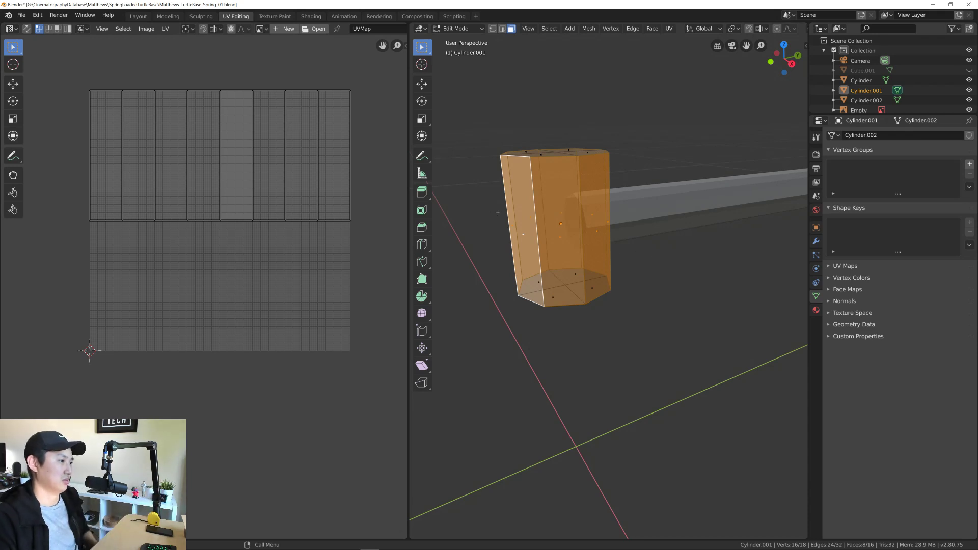
Step: Try a plain Unwrap on the selected side faces and undo it
{"action": "right_click", "coordinate": [488, 214]}
{"action": "mouse_move", "coordinate": [486, 303]}
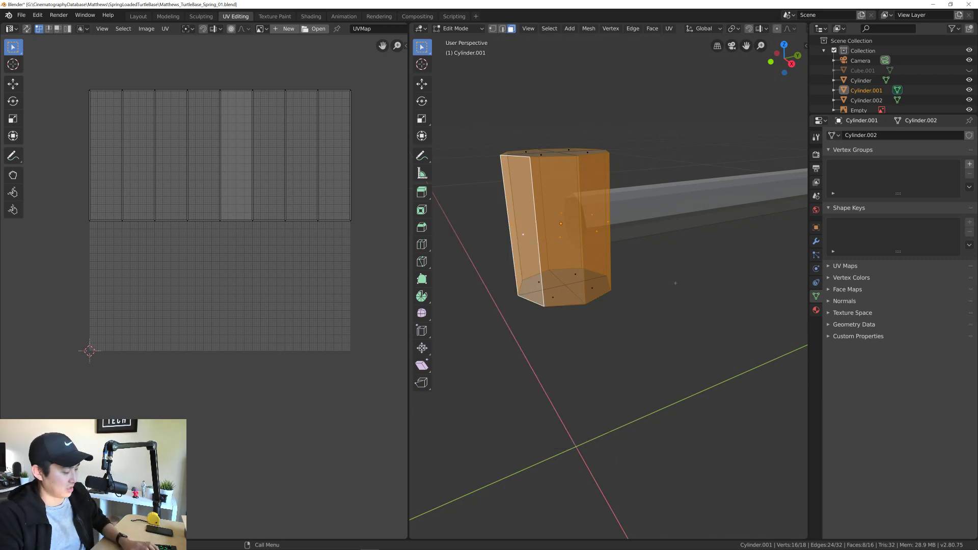
{"action": "key", "text": "u"}
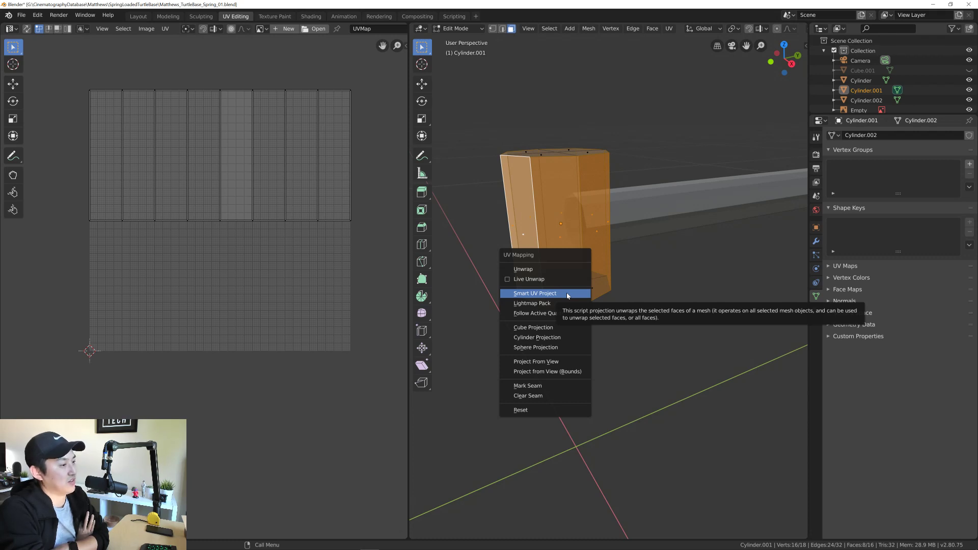
{"action": "left_click", "coordinate": [546, 270]}
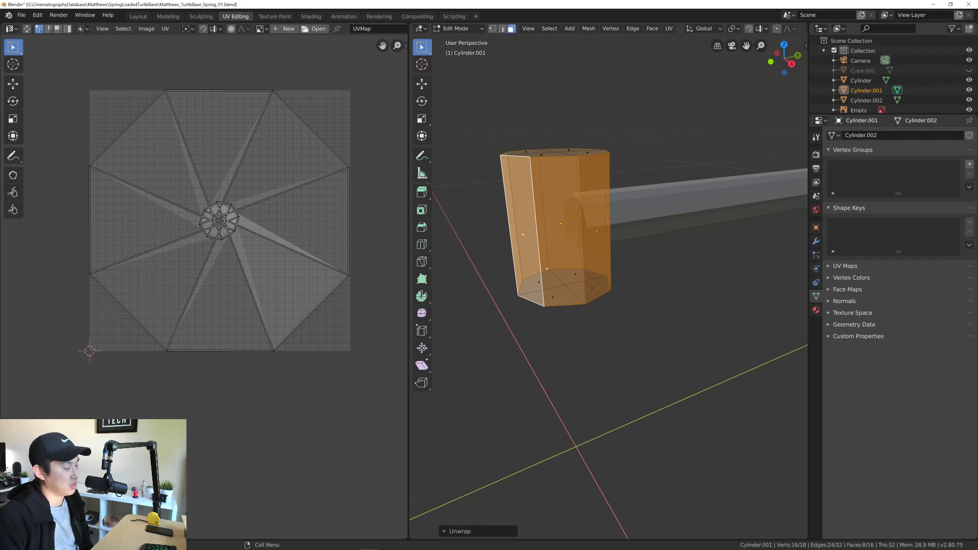
{"action": "key", "text": "ctrl+z"}
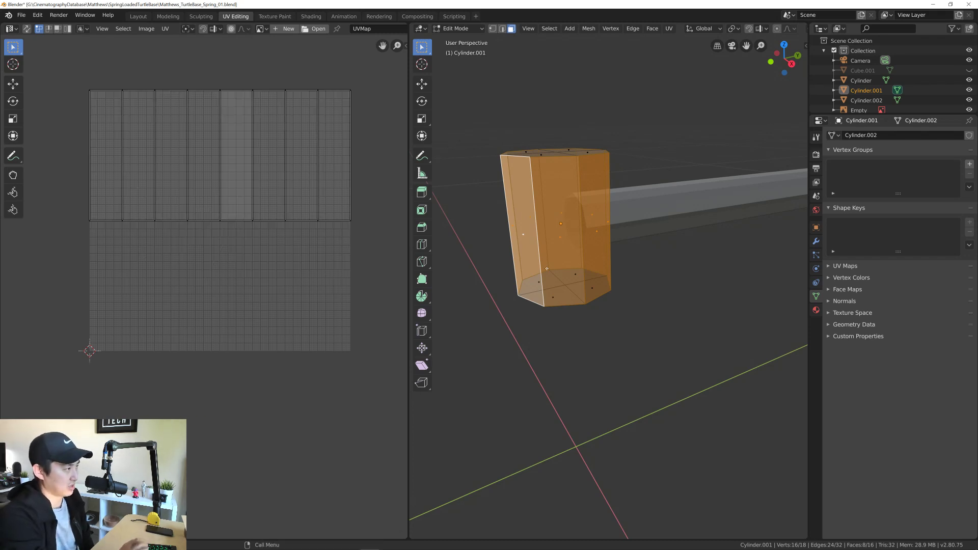
Step: Try Smart UV Project with an angle limit of 66 on the side faces and undo it
{"action": "key", "text": "u"}
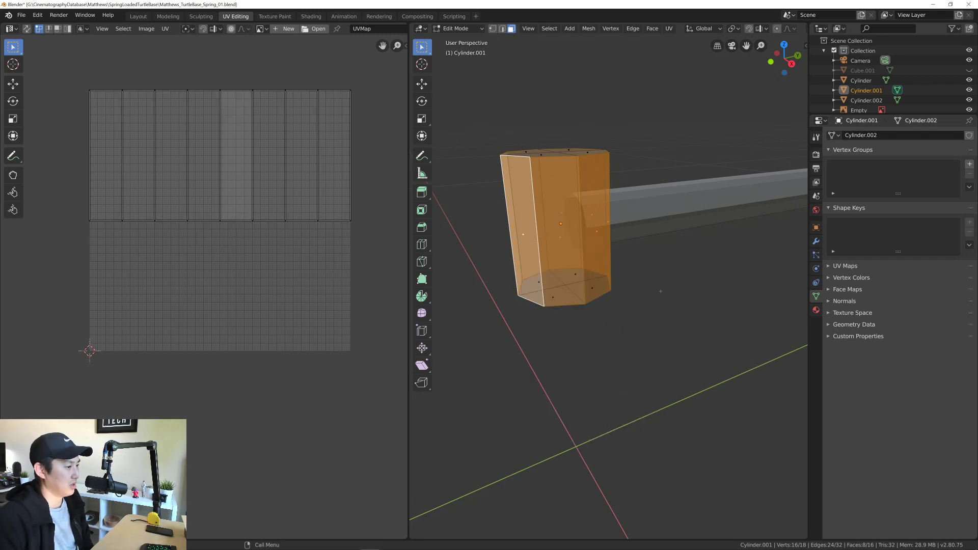
{"action": "key", "text": "u"}
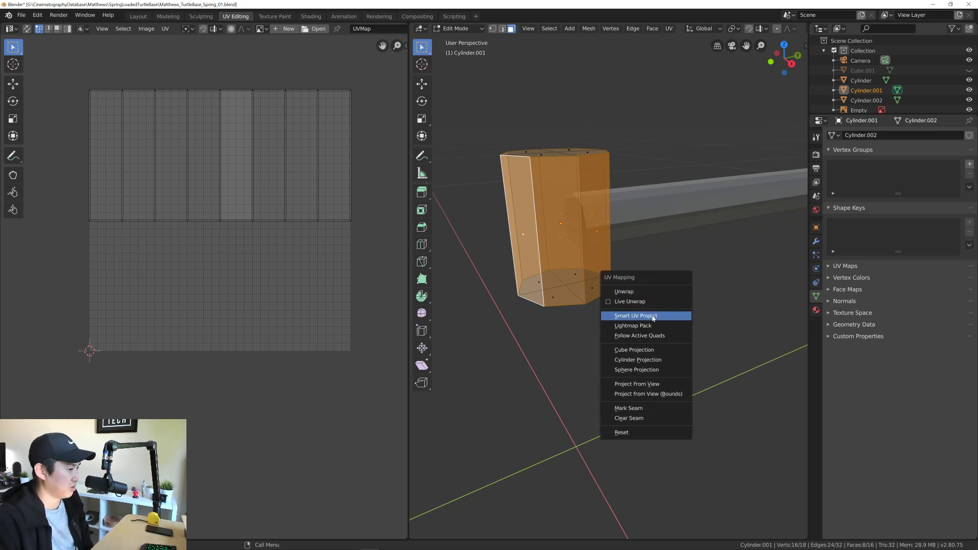
{"action": "left_click", "coordinate": [652, 315]}
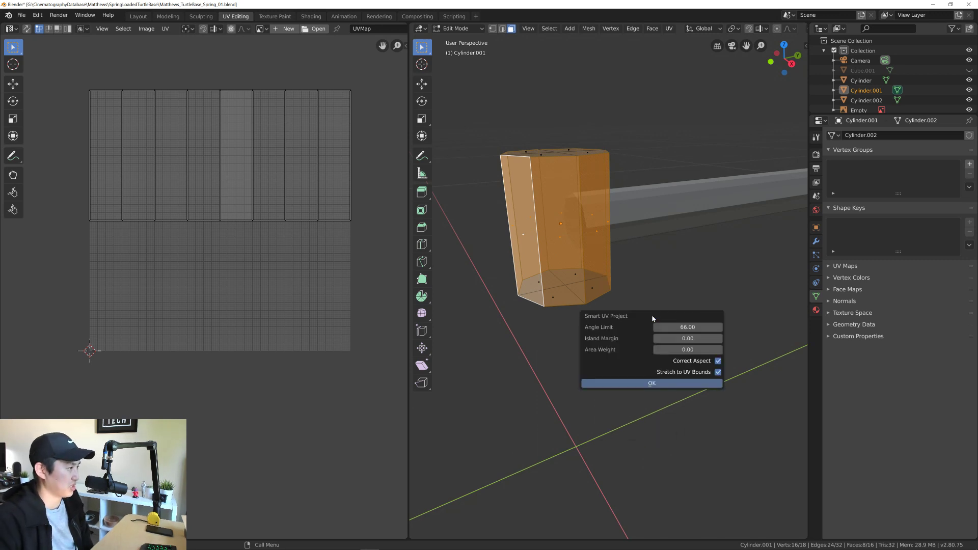
{"action": "left_click", "coordinate": [650, 383]}
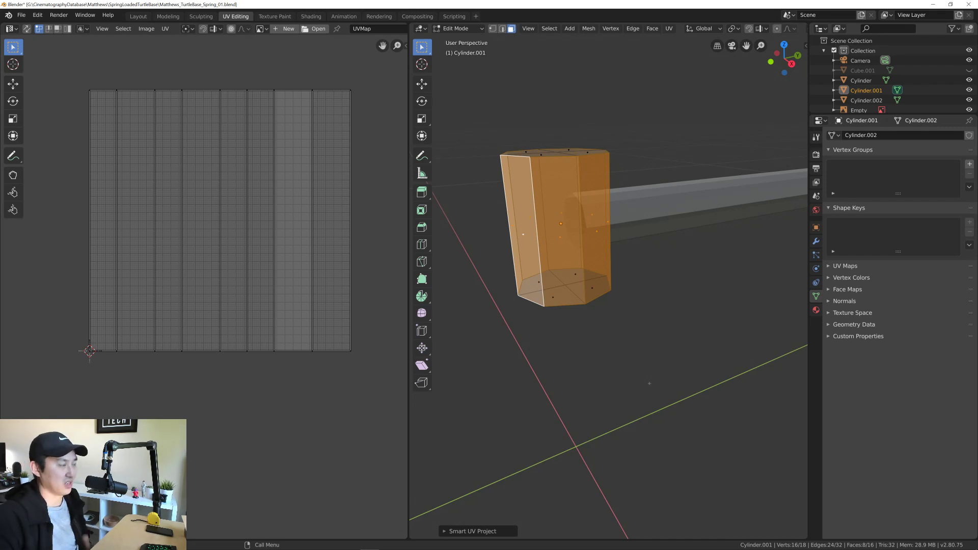
{"action": "key", "text": "ctrl+z"}
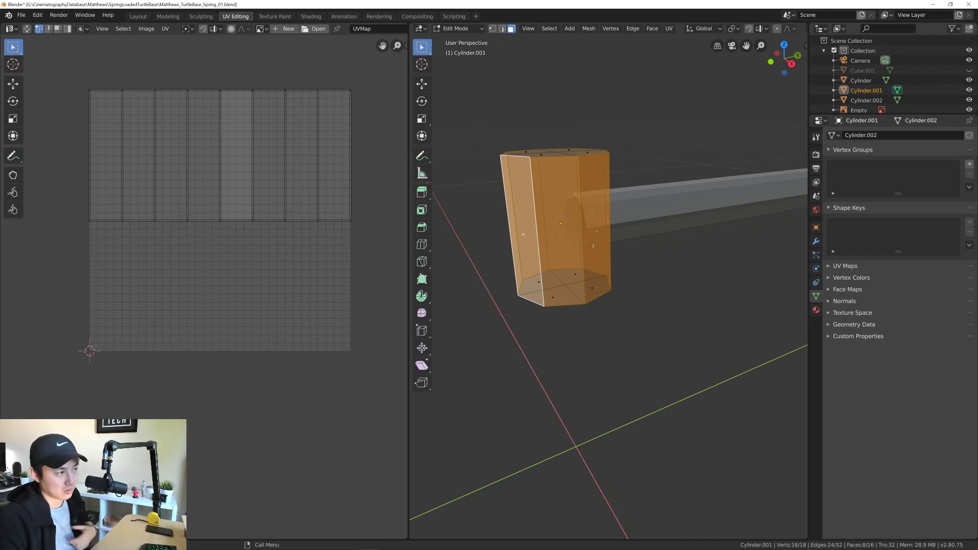
Step: Try Cylinder Projection and Cube Projection on the side faces, undoing each one
{"action": "key", "text": "u"}
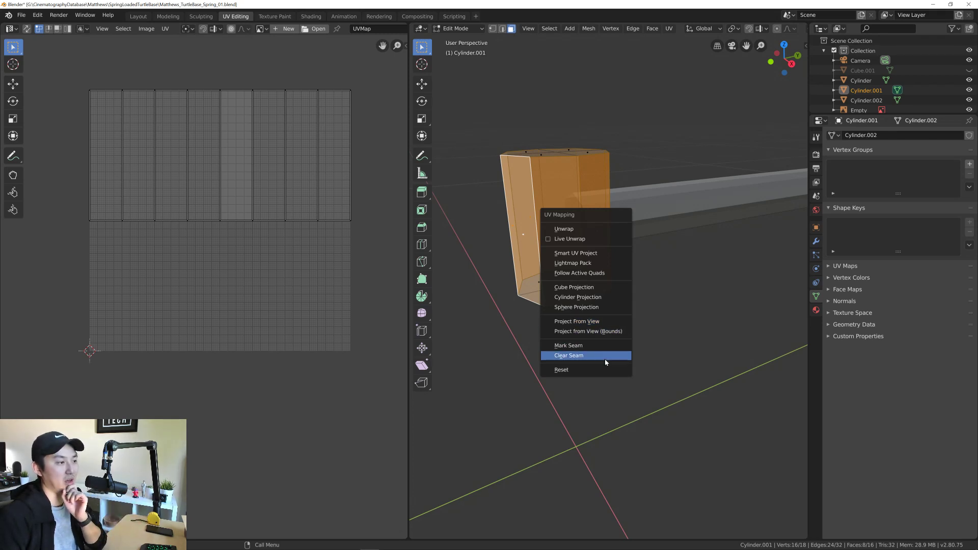
{"action": "left_click", "coordinate": [578, 298]}
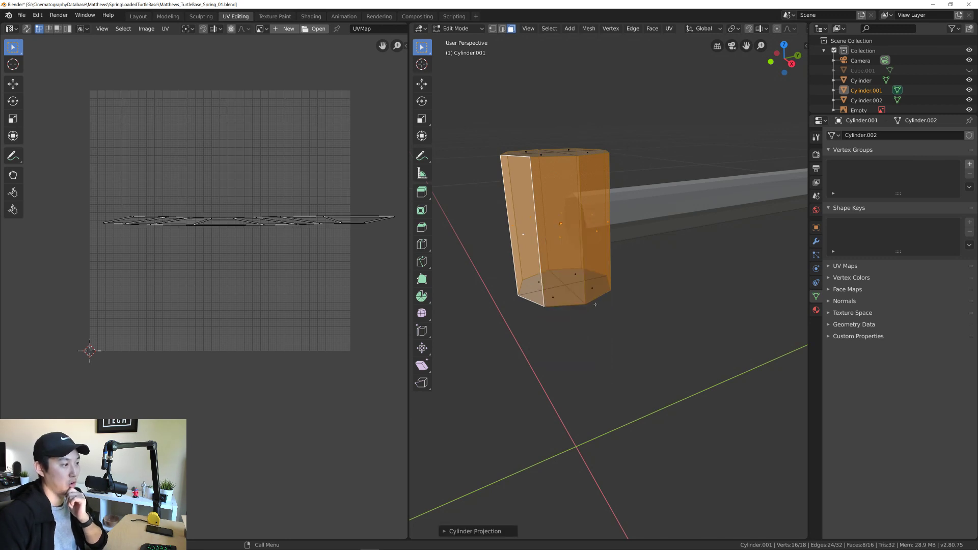
{"action": "key", "text": "ctrl+z"}
{"action": "key", "text": "u"}
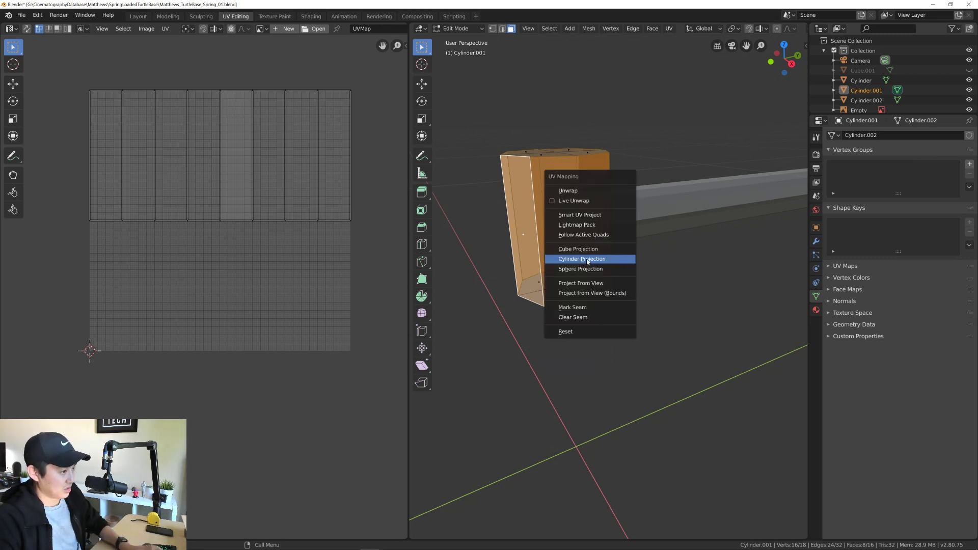
{"action": "left_click", "coordinate": [587, 249]}
{"action": "key", "text": "ctrl+z"}
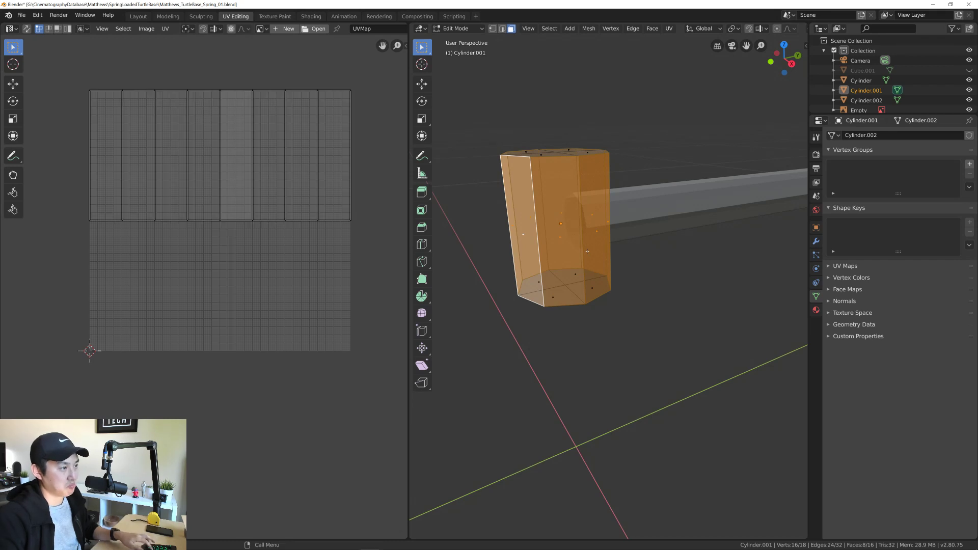
Step: Try Sphere Projection on the side faces and undo it
{"action": "key", "text": "u"}
{"action": "left_click", "coordinate": [591, 273]}
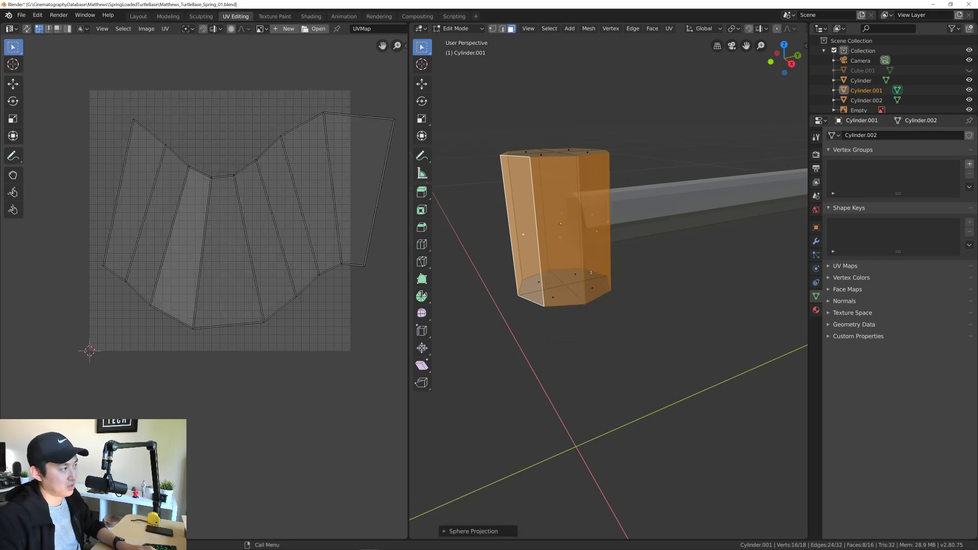
{"action": "key", "text": "u"}
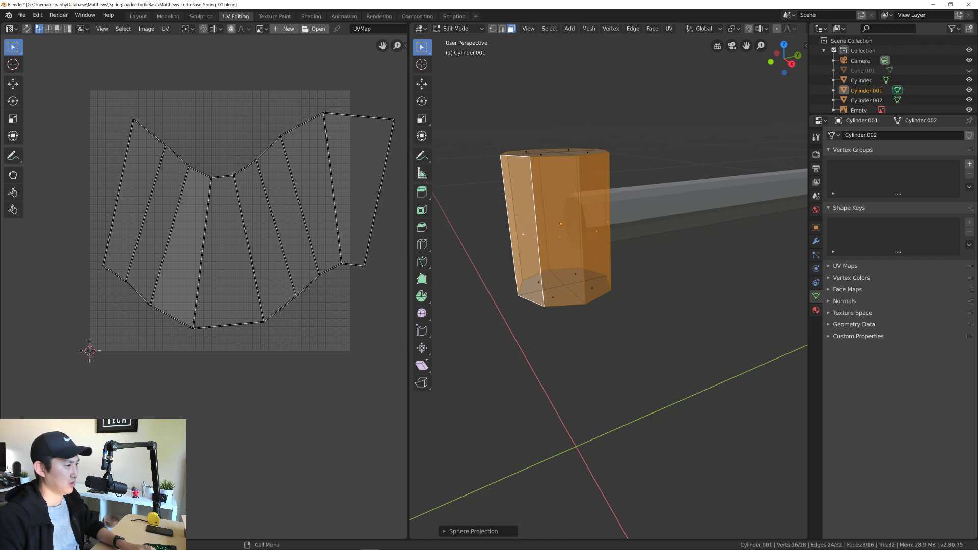
{"action": "key", "text": "ctrl+z"}
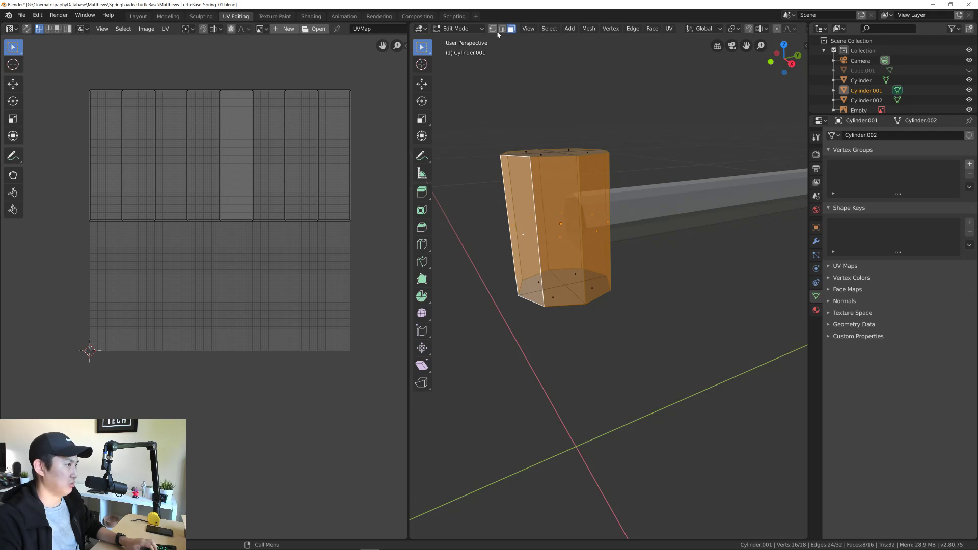
Step: Mark a seam on the short cylinder's vertical edge that faces the long shaft
{"action": "key", "text": "2"}
{"action": "middle_click_drag", "start_coordinate": [588, 206], "coordinate": [586, 530]}
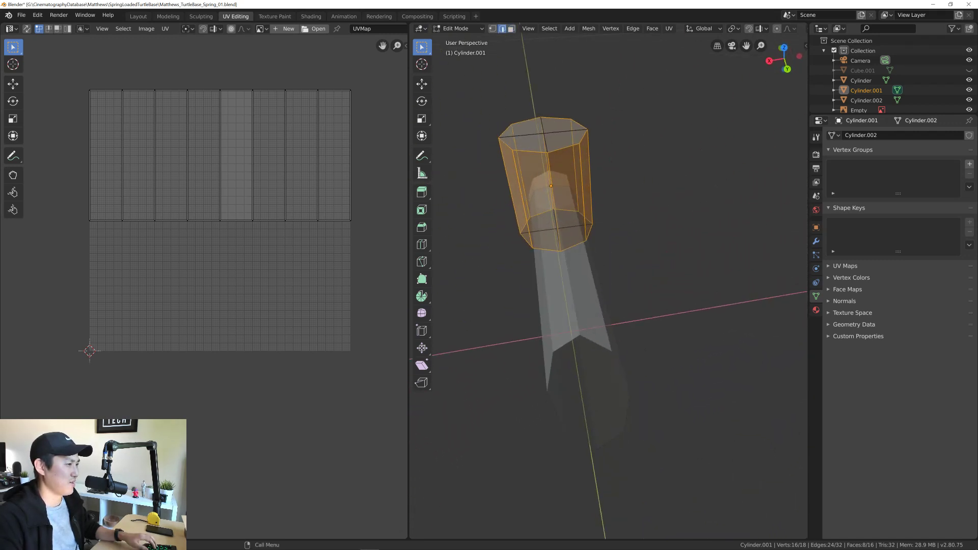
{"action": "left_click", "coordinate": [550, 170]}
{"action": "middle_click_drag", "start_coordinate": [550, 170], "coordinate": [572, 186]}
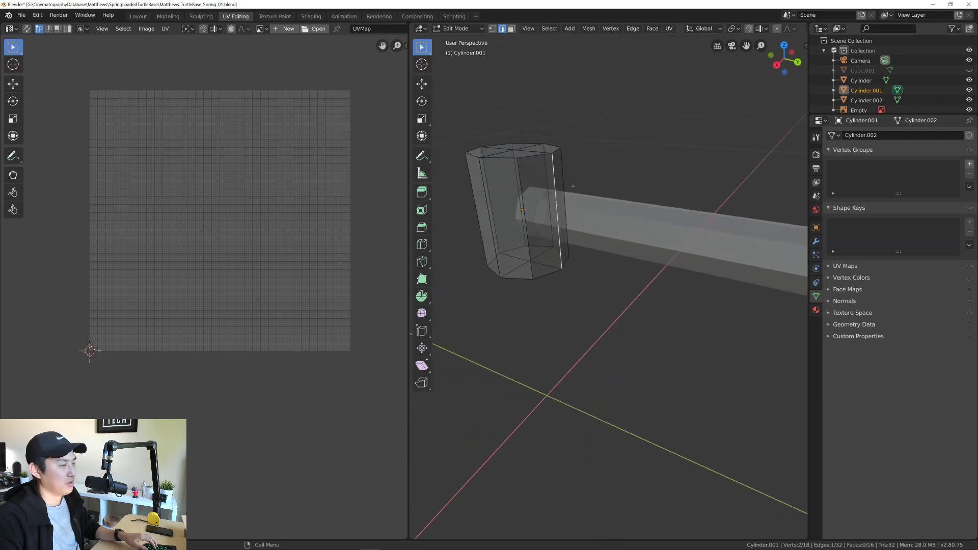
{"action": "key", "text": "u"}
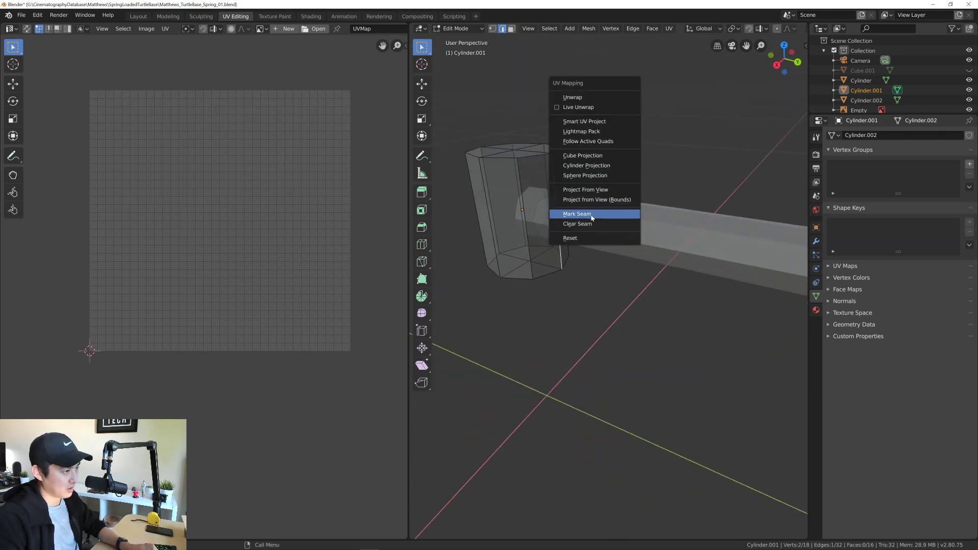
{"action": "left_click", "coordinate": [563, 212]}
{"action": "mouse_move", "coordinate": [562, 200]}
{"action": "middle_mouse_down"}
{"action": "mouse_move", "coordinate": [572, 202]}
{"action": "mouse_move", "coordinate": [550, 211]}
{"action": "middle_mouse_up"}
Step: Select all side faces of the short cylinder and unwrap them along the marked seam
{"action": "key", "text": "3"}
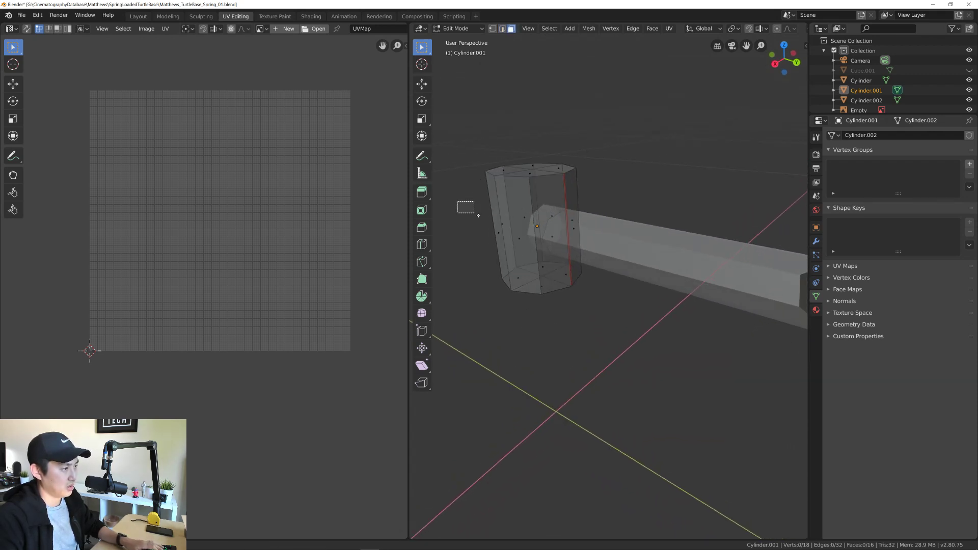
{"action": "left_click_drag", "start_coordinate": [458, 201], "coordinate": [587, 248]}
{"action": "key", "text": "u"}
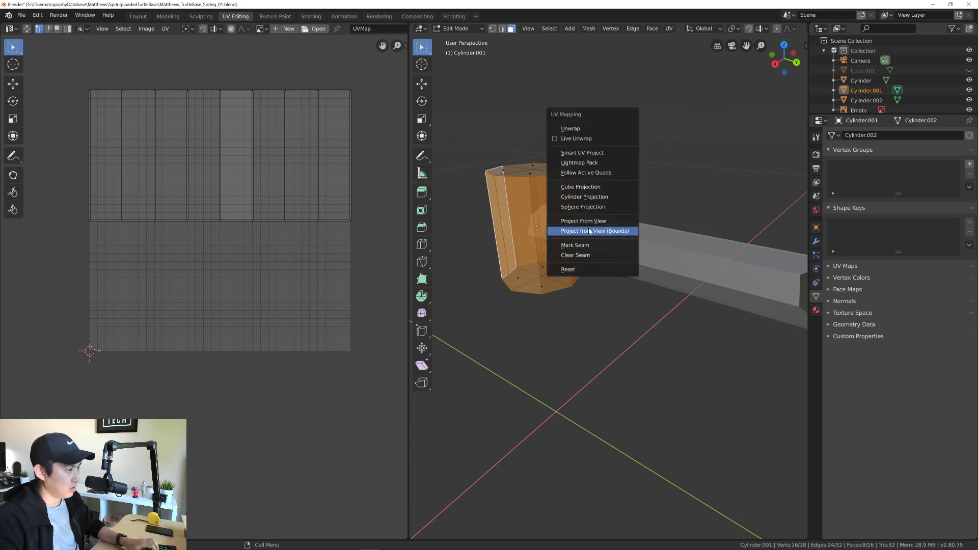
{"action": "left_click", "coordinate": [573, 129]}
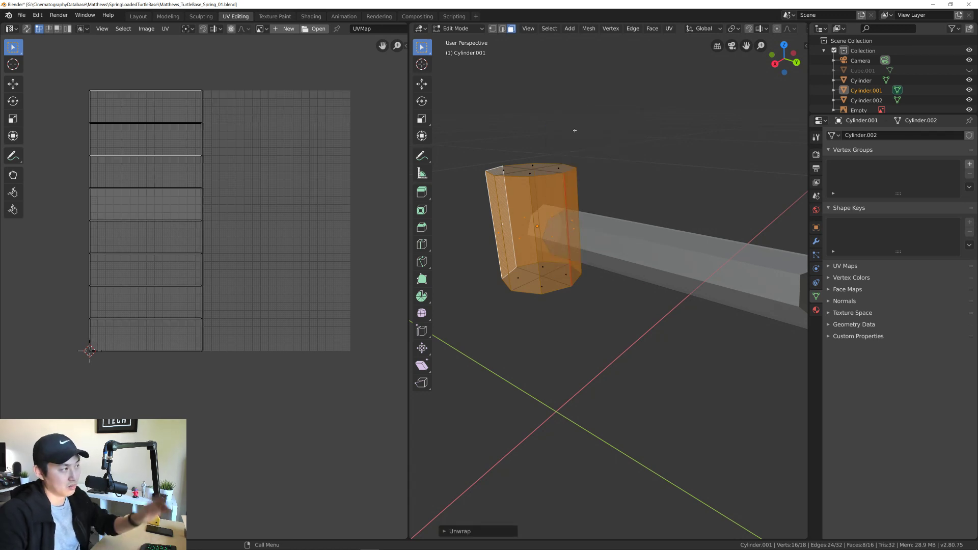
{"action": "middle_click_drag", "start_coordinate": [559, 205], "coordinate": [559, 210]}
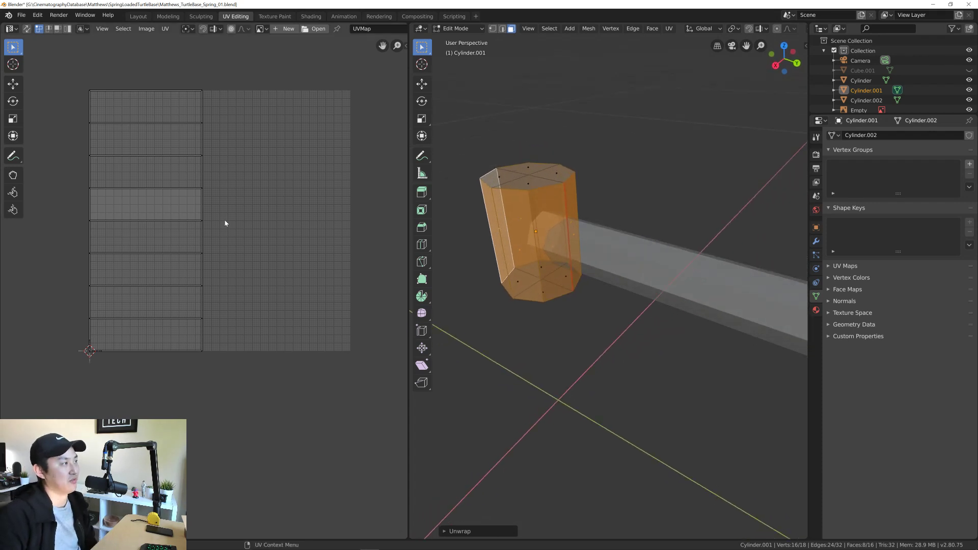
{"action": "left_click", "coordinate": [165, 29]}
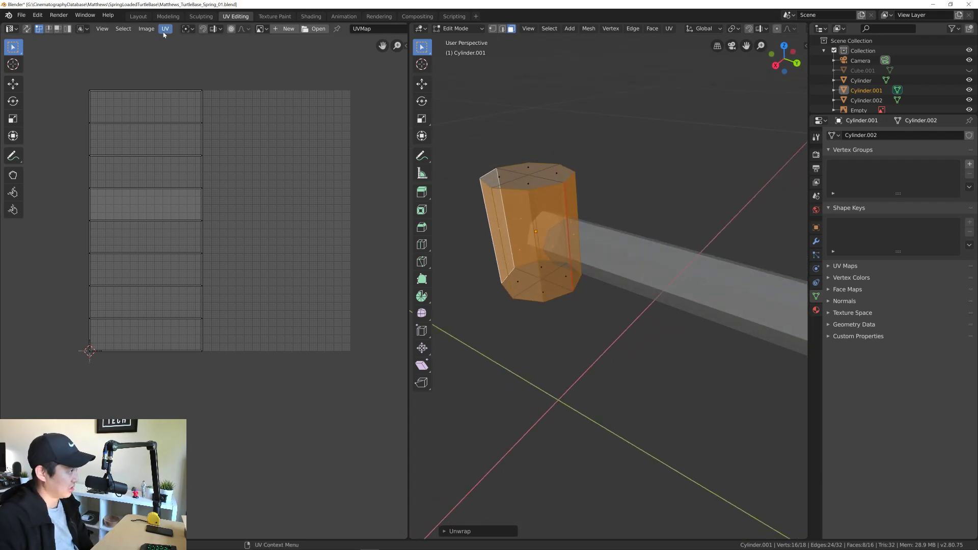
{"action": "left_click", "coordinate": [162, 52]}
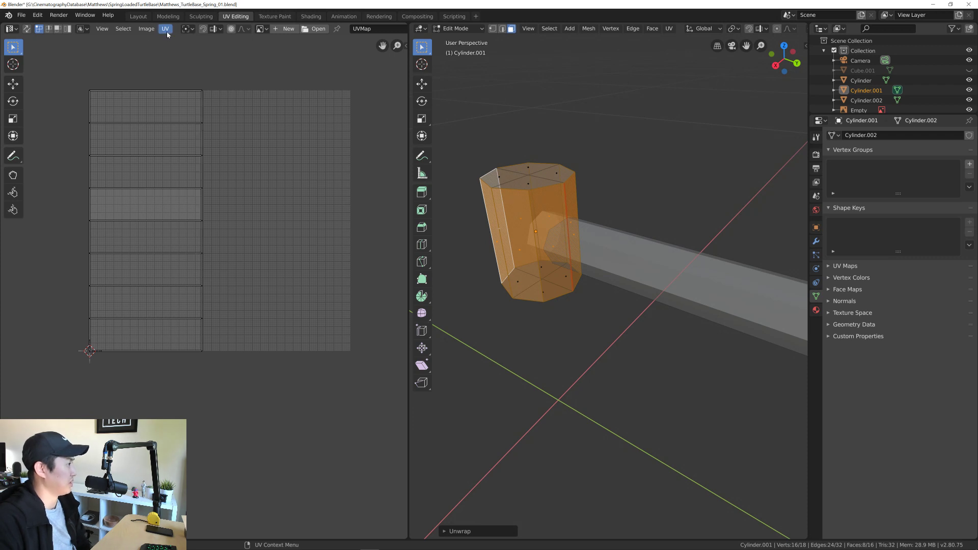
{"action": "left_click", "coordinate": [166, 29]}
{"action": "mouse_move", "coordinate": [191, 53]}
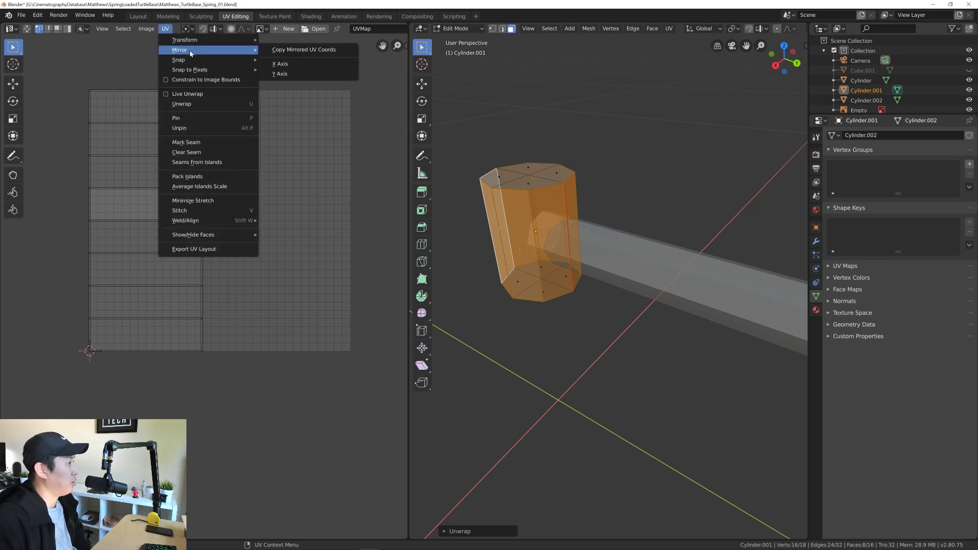
{"action": "left_click_drag", "start_coordinate": [71, 76], "coordinate": [250, 365]}
{"action": "left_click", "coordinate": [59, 74]}
{"action": "left_click_drag", "start_coordinate": [59, 74], "coordinate": [232, 377]}
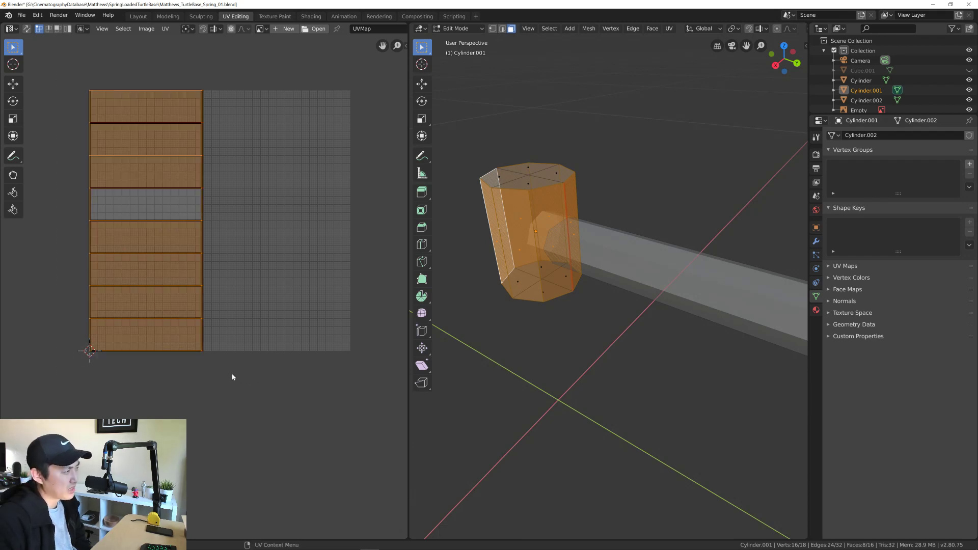
{"action": "key", "text": "alt+a"}
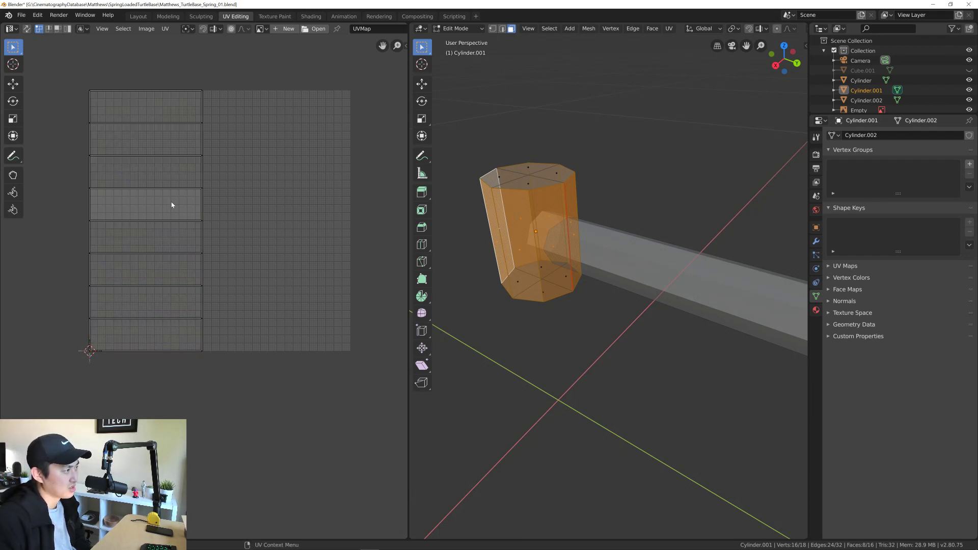
Step: Select the fifth UV strip from the top of the unwrapped layout and reselect the cylinder's side faces in the 3D view
{"action": "left_click_drag", "start_coordinate": [69, 204], "coordinate": [251, 257]}
{"action": "middle_click_drag", "start_coordinate": [479, 242], "coordinate": [564, 219]}
{"action": "middle_click_drag", "start_coordinate": [593, 292], "coordinate": [531, 301]}
{"action": "left_click_drag", "start_coordinate": [517, 236], "coordinate": [540, 242]}
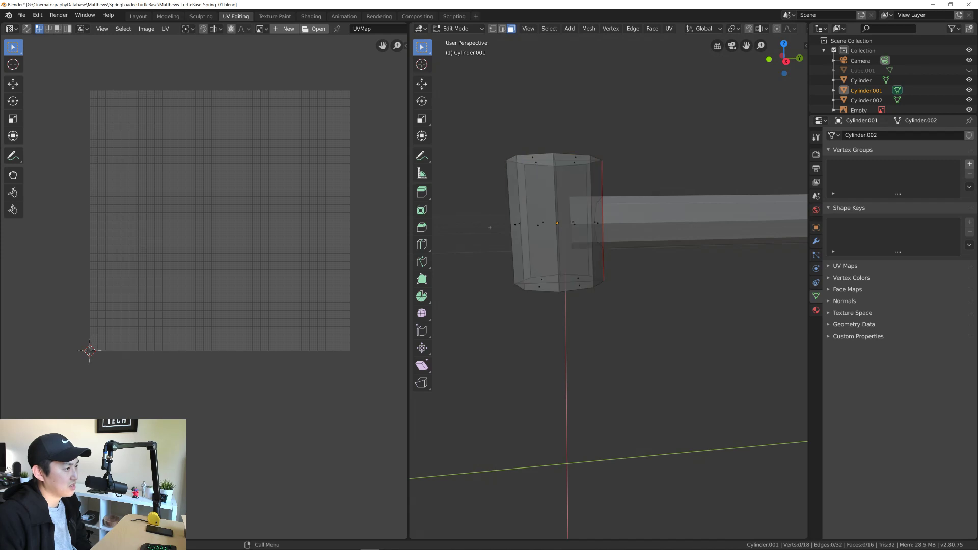
{"action": "left_click_drag", "start_coordinate": [491, 200], "coordinate": [531, 216]}
{"action": "left_click", "coordinate": [530, 216], "text": "alt"}
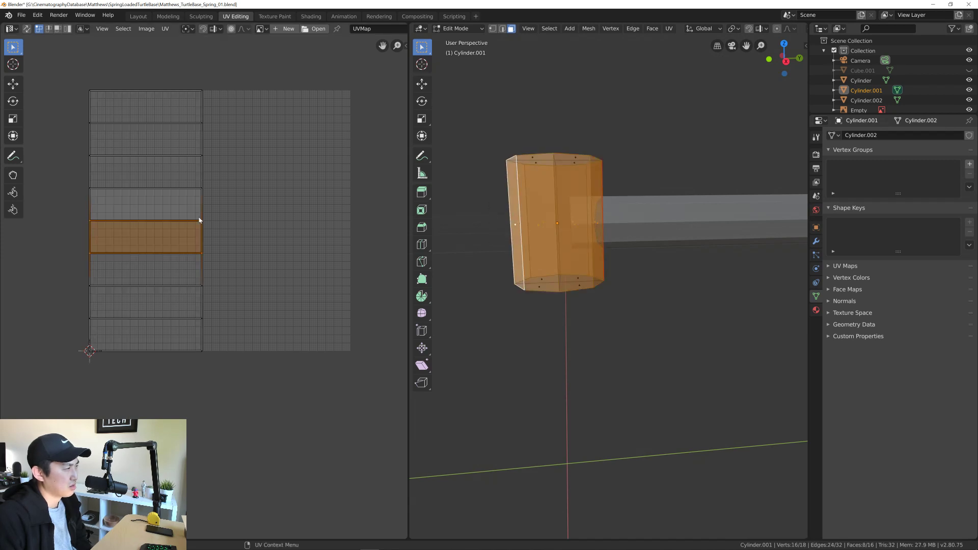
{"action": "middle_click_drag", "start_coordinate": [556, 224], "coordinate": [540, 264]}
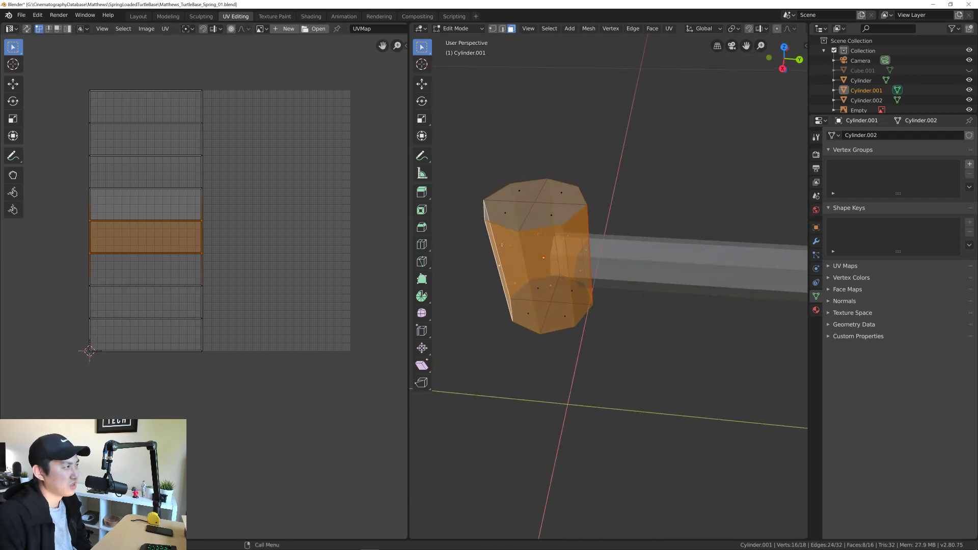
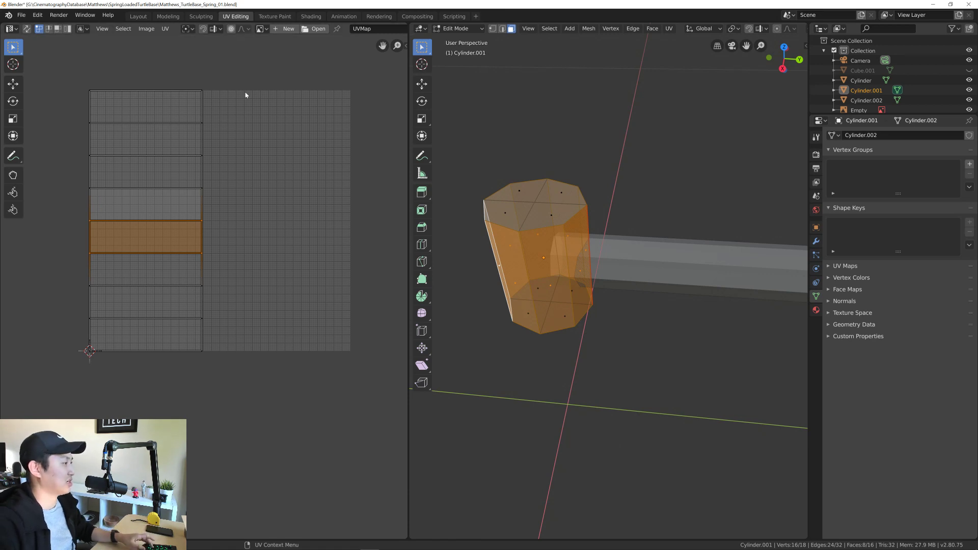
Step: Examine the unwrapped UV strips and compare them with the short cylinder's side faces from a lower angle
{"action": "scroll", "coordinate": [239, 245], "scroll_direction": "up", "scroll_amount": 2}
{"action": "middle_click_drag", "start_coordinate": [247, 264], "coordinate": [242, 275], "text": "shift"}
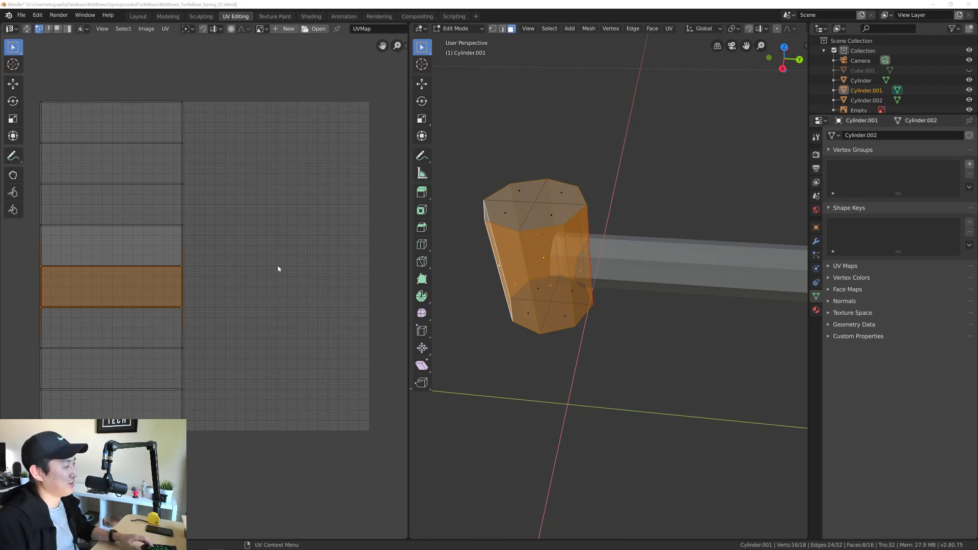
{"action": "key", "text": "Home"}
{"action": "scroll", "coordinate": [246, 293], "scroll_direction": "down", "scroll_amount": 1}
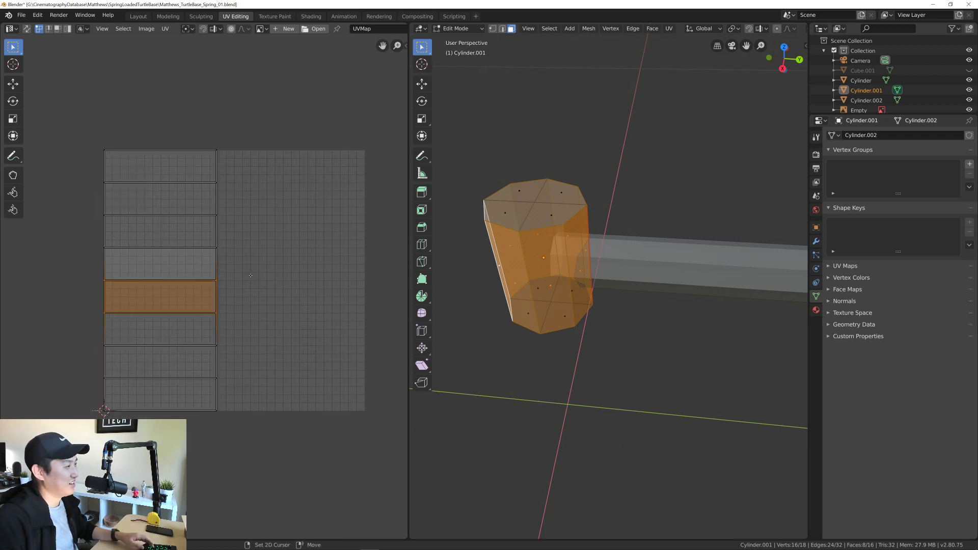
{"action": "scroll", "coordinate": [242, 278], "scroll_direction": "up", "scroll_amount": 1}
{"action": "middle_click_drag", "start_coordinate": [237, 272], "coordinate": [243, 269]}
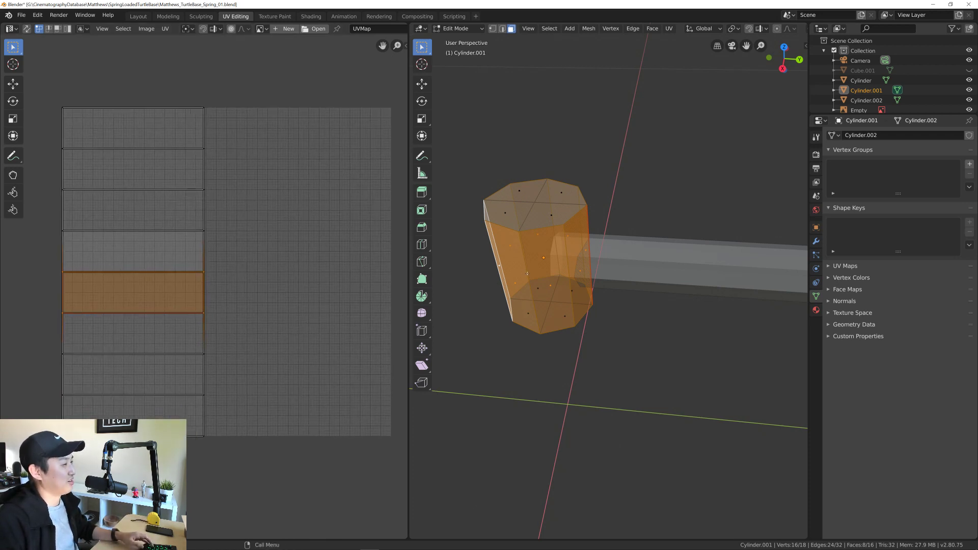
{"action": "mouse_move", "coordinate": [530, 285]}
{"action": "middle_mouse_down"}
{"action": "mouse_move", "coordinate": [532, 257]}
{"action": "mouse_move", "coordinate": [539, 293]}
{"action": "middle_mouse_up"}
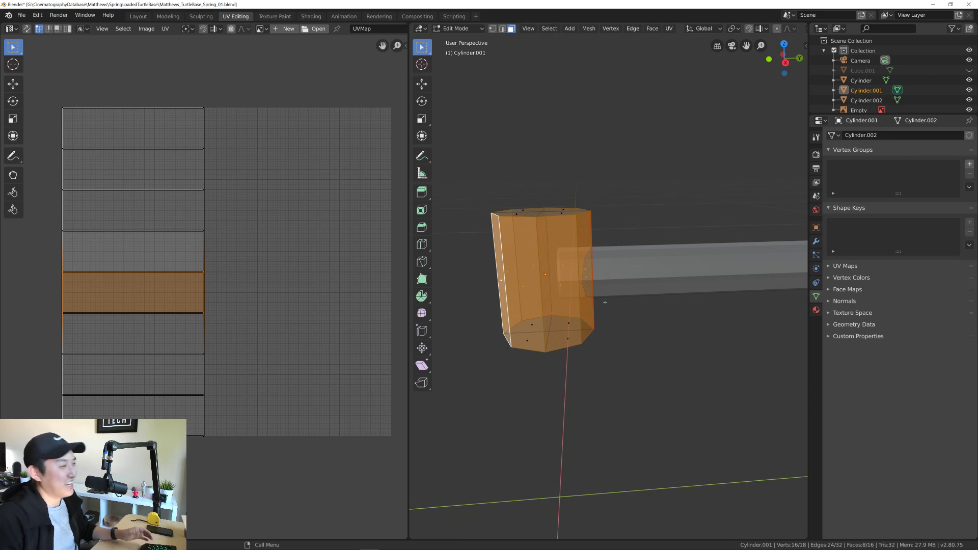
{"action": "mouse_move", "coordinate": [605, 302]}
{"action": "left_mouse_down"}
{"action": "mouse_move", "coordinate": [477, 258]}
{"action": "mouse_move", "coordinate": [618, 296]}
{"action": "left_mouse_up"}
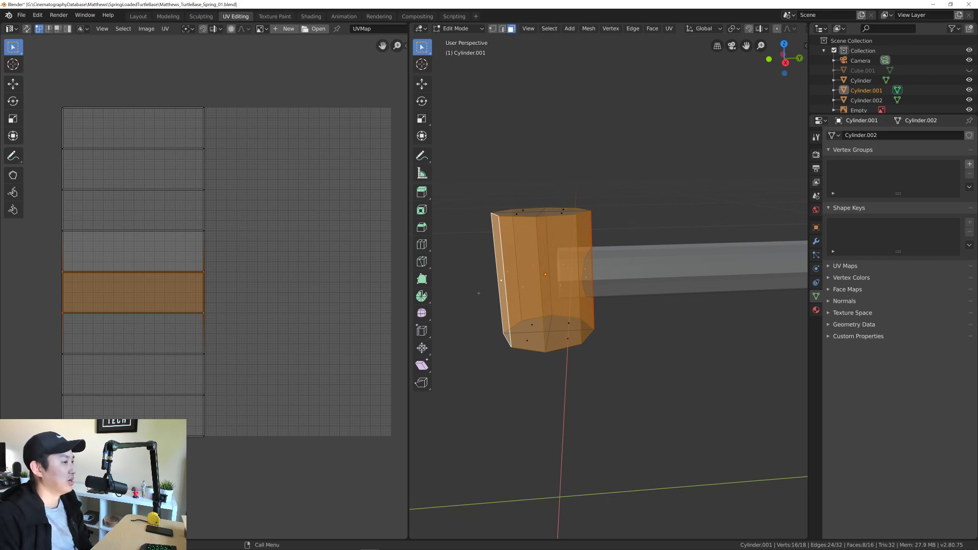
{"action": "middle_click_drag", "start_coordinate": [478, 293], "coordinate": [550, 285]}
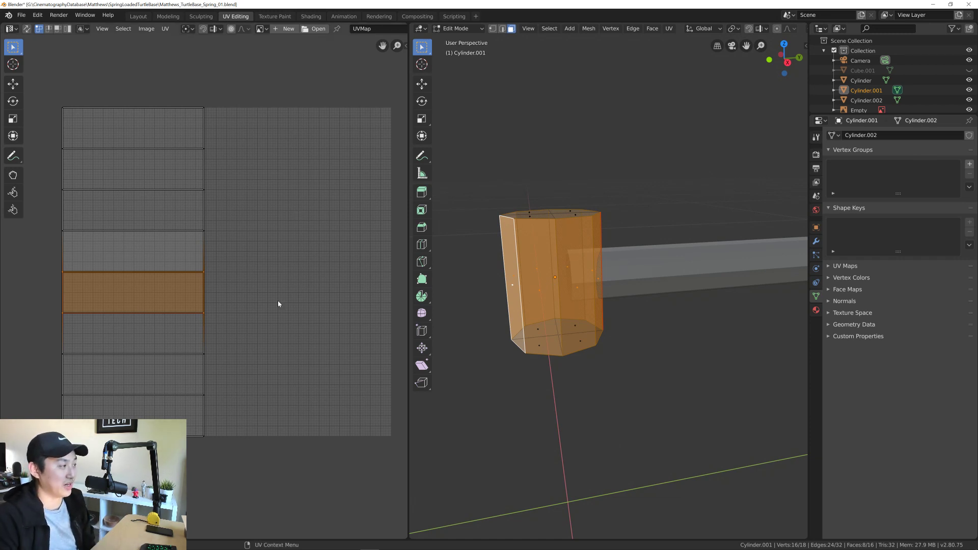
Step: Try box-selecting the upper strip edges and the entire UV layout in vertex selection mode, and clear the selection
{"action": "mouse_move", "coordinate": [49, 85]}
{"action": "left_mouse_down"}
{"action": "mouse_move", "coordinate": [242, 465]}
{"action": "mouse_move", "coordinate": [75, 81]}
{"action": "mouse_move", "coordinate": [36, 84]}
{"action": "left_mouse_up"}
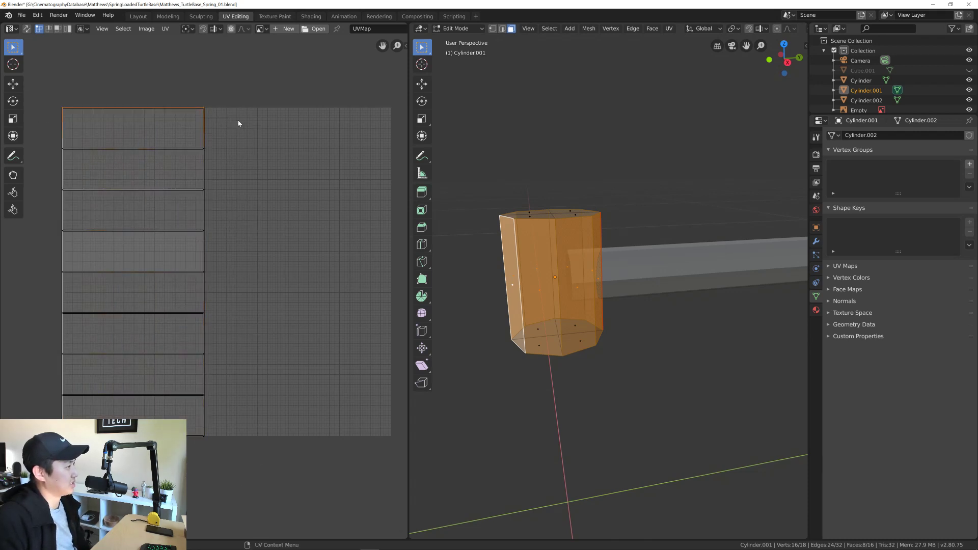
{"action": "left_click_drag", "start_coordinate": [34, 134], "coordinate": [204, 156]}
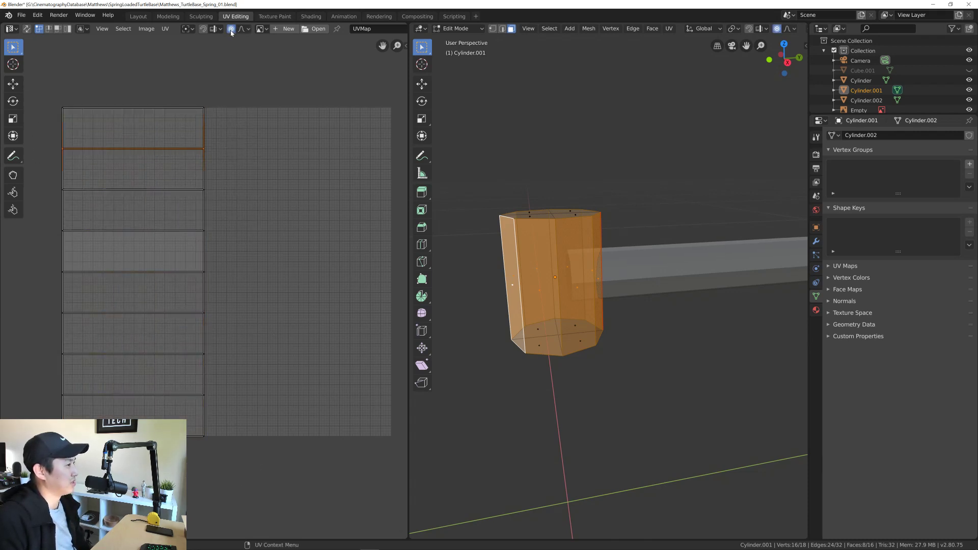
{"action": "left_click_drag", "start_coordinate": [57, 90], "coordinate": [219, 444]}
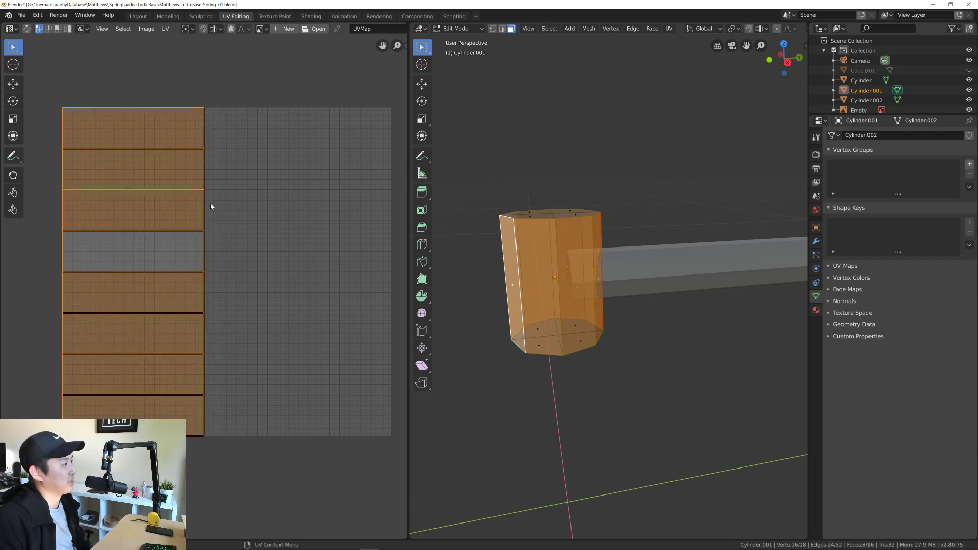
{"action": "left_click", "coordinate": [201, 239]}
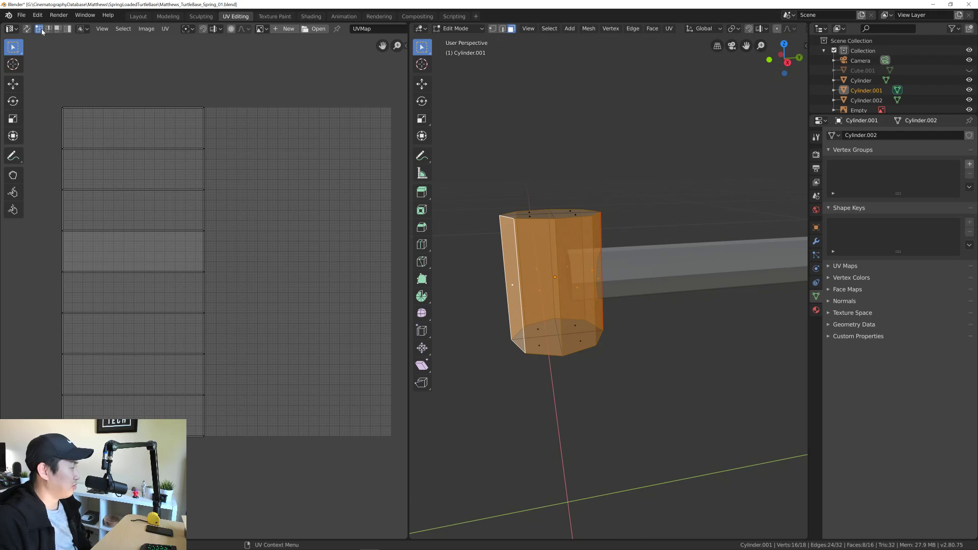
Step: Turn UV Sync Selection on to compare the full layout with the mesh selection, and turn it off again
{"action": "left_click", "coordinate": [14, 32]}
{"action": "left_click", "coordinate": [14, 32]}
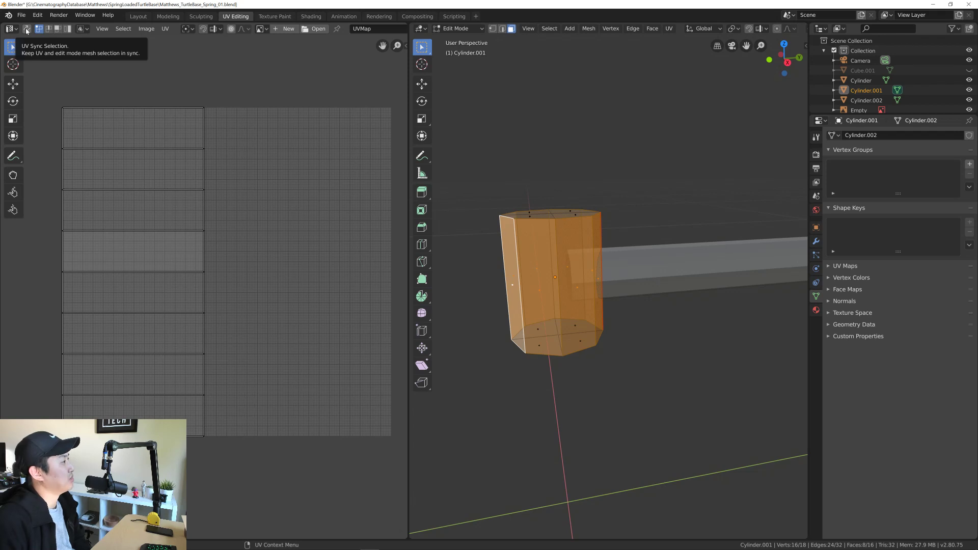
{"action": "left_click", "coordinate": [27, 29]}
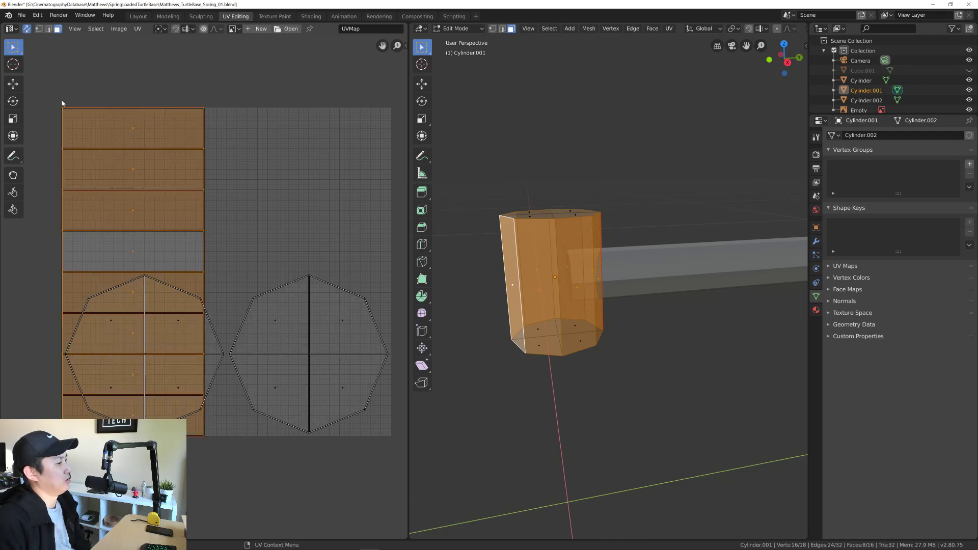
{"action": "left_click", "coordinate": [27, 30]}
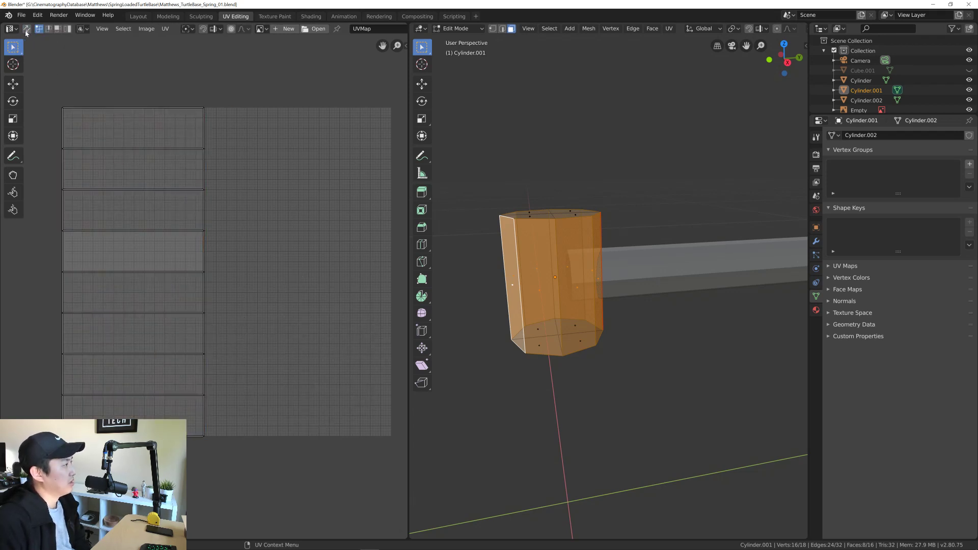
{"action": "left_click", "coordinate": [26, 29]}
{"action": "left_click", "coordinate": [26, 29]}
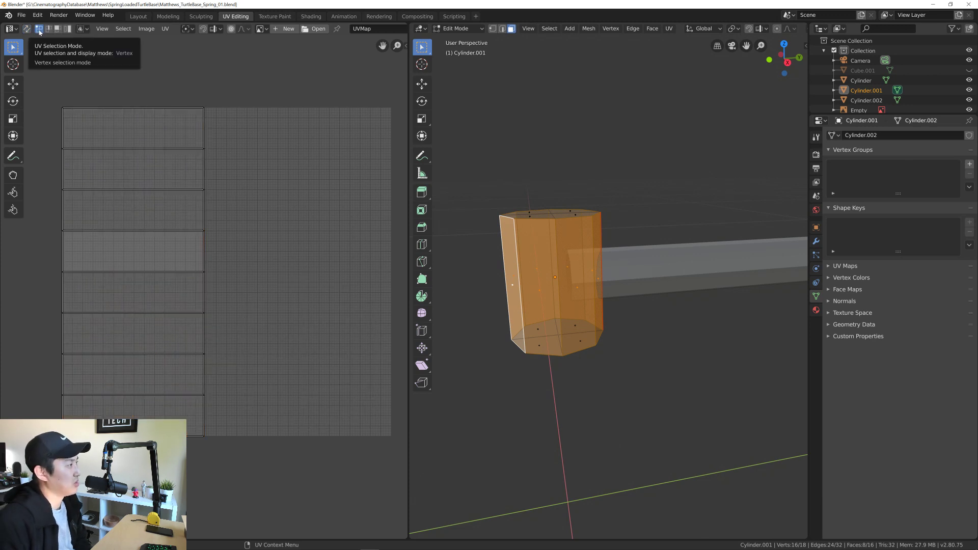
Step: Go through the UV edge and face selection modes to island mode and select the whole strip layout
{"action": "left_click", "coordinate": [48, 29]}
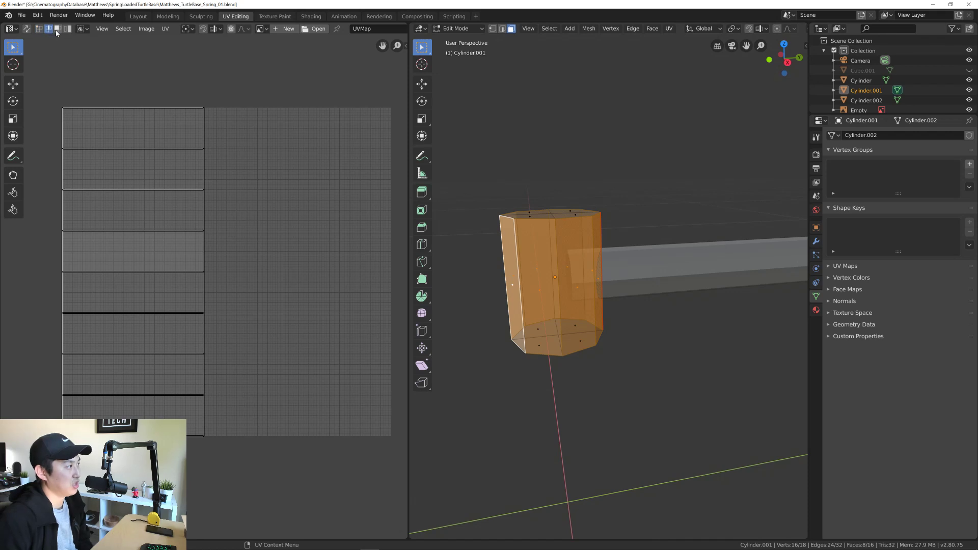
{"action": "left_click", "coordinate": [58, 31]}
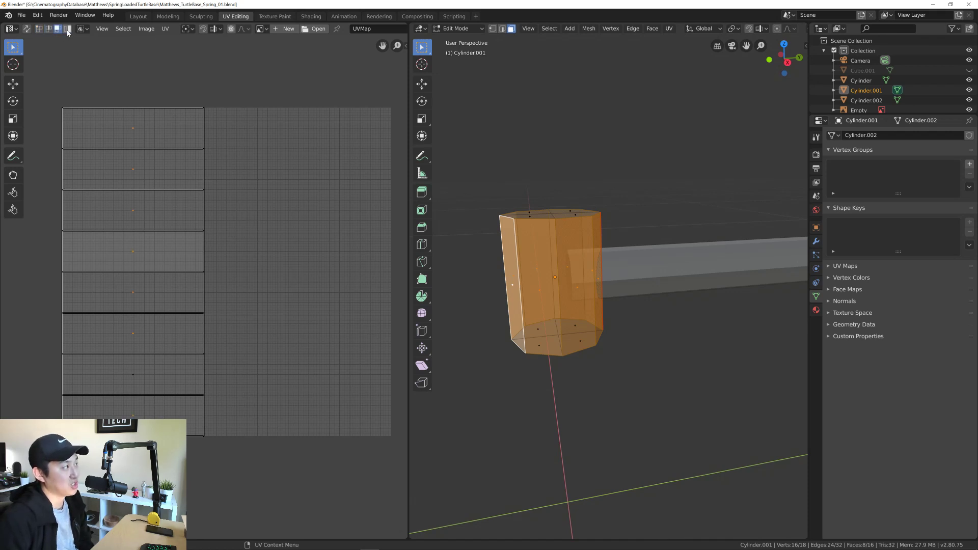
{"action": "left_click", "coordinate": [68, 31]}
{"action": "key", "text": "a"}
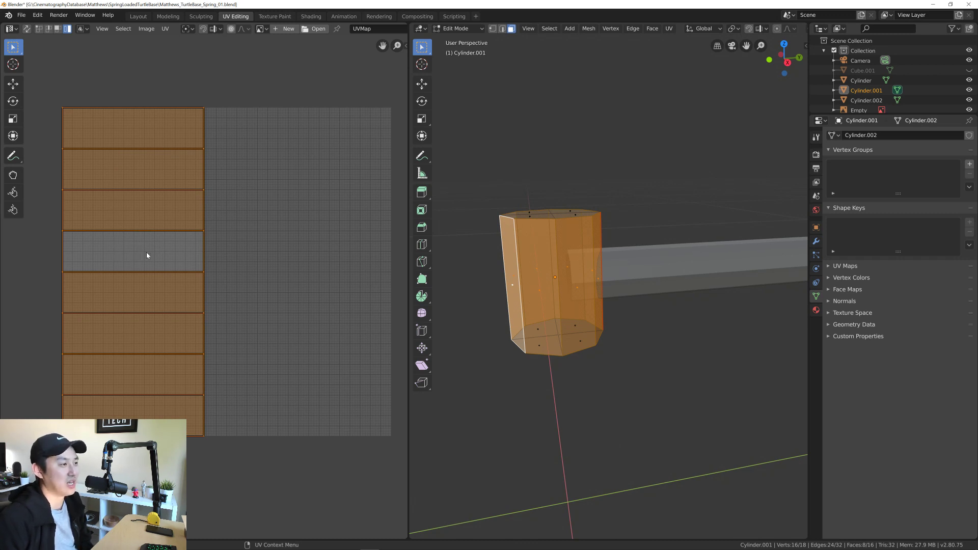
{"action": "mouse_move", "coordinate": [586, 280]}
{"action": "middle_mouse_down"}
{"action": "mouse_move", "coordinate": [663, 296]}
{"action": "mouse_move", "coordinate": [597, 279]}
{"action": "mouse_move", "coordinate": [563, 226]}
{"action": "mouse_move", "coordinate": [591, 289]}
{"action": "middle_mouse_up"}
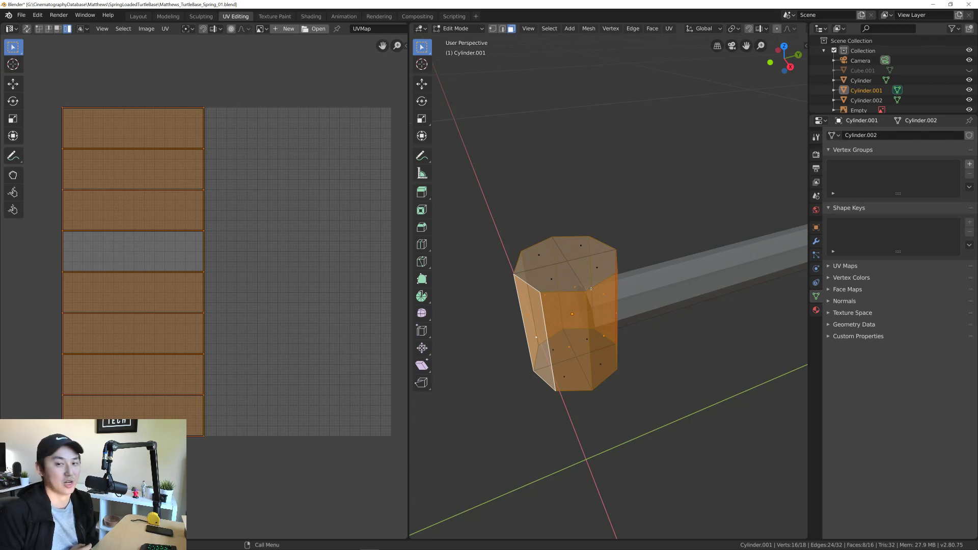
{"action": "middle_click_drag", "start_coordinate": [591, 289], "coordinate": [552, 269]}
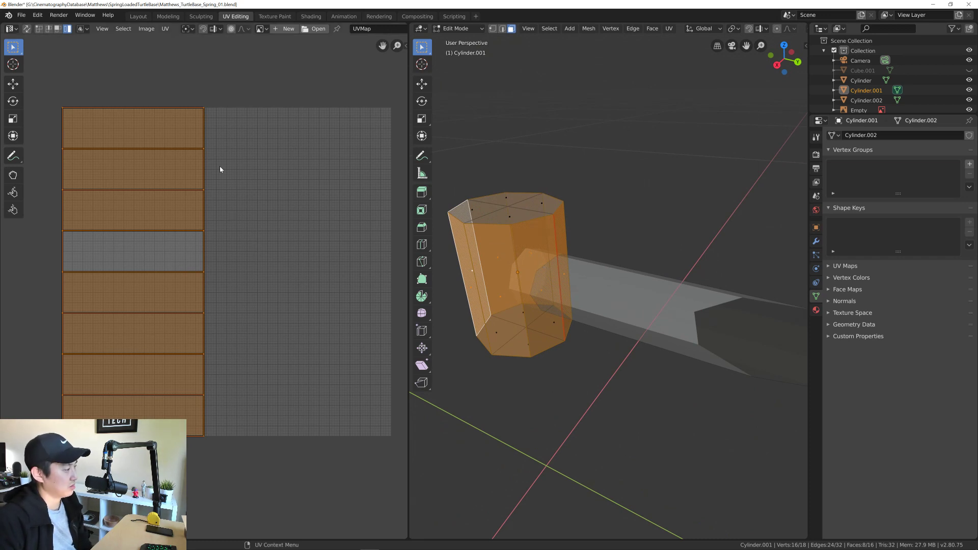
{"action": "middle_click_drag", "start_coordinate": [561, 275], "coordinate": [500, 273]}
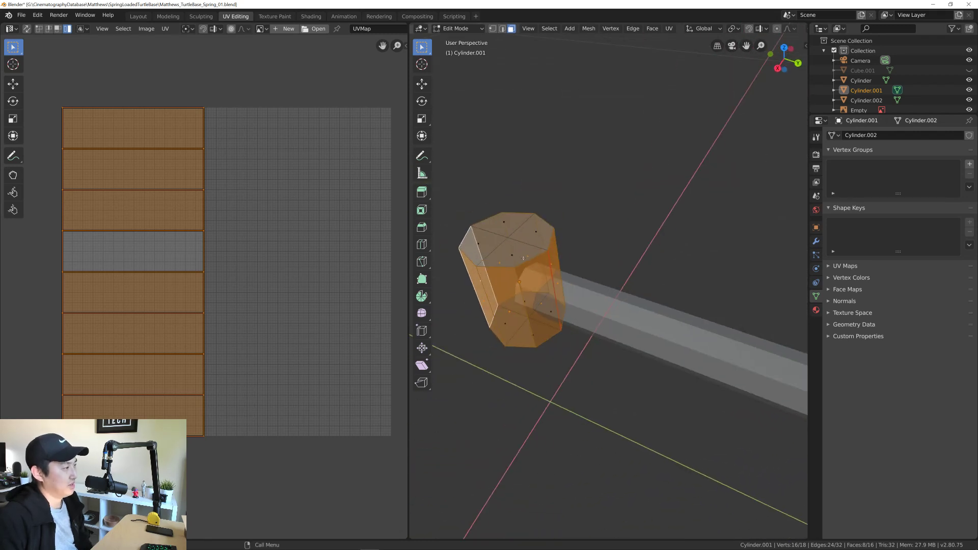
Step: Set UV selection to face mode and pick individual strips, ending with only the topmost one selected
{"action": "left_click", "coordinate": [58, 28]}
{"action": "left_click_drag", "start_coordinate": [40, 84], "coordinate": [222, 446]}
{"action": "left_click", "coordinate": [148, 261]}
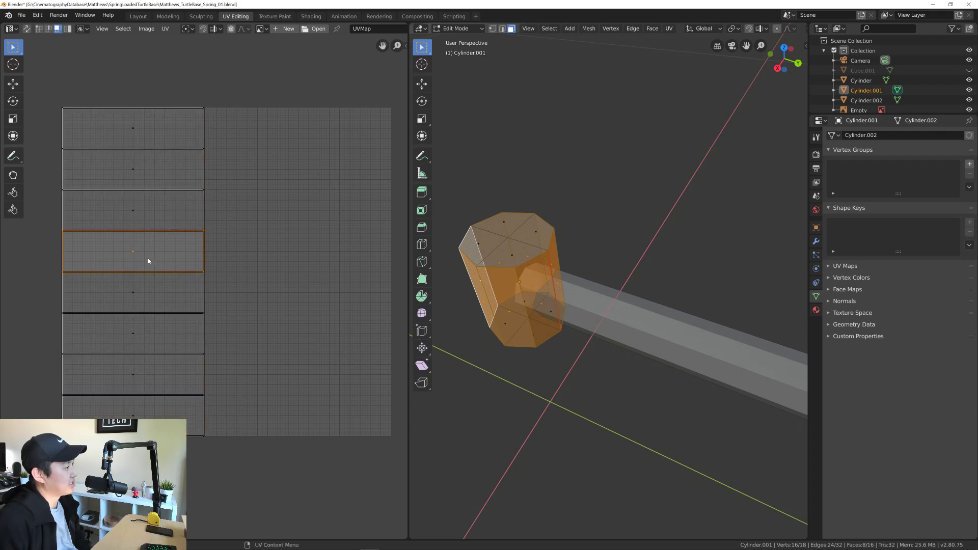
{"action": "left_click", "coordinate": [142, 212]}
{"action": "left_click", "coordinate": [129, 161]}
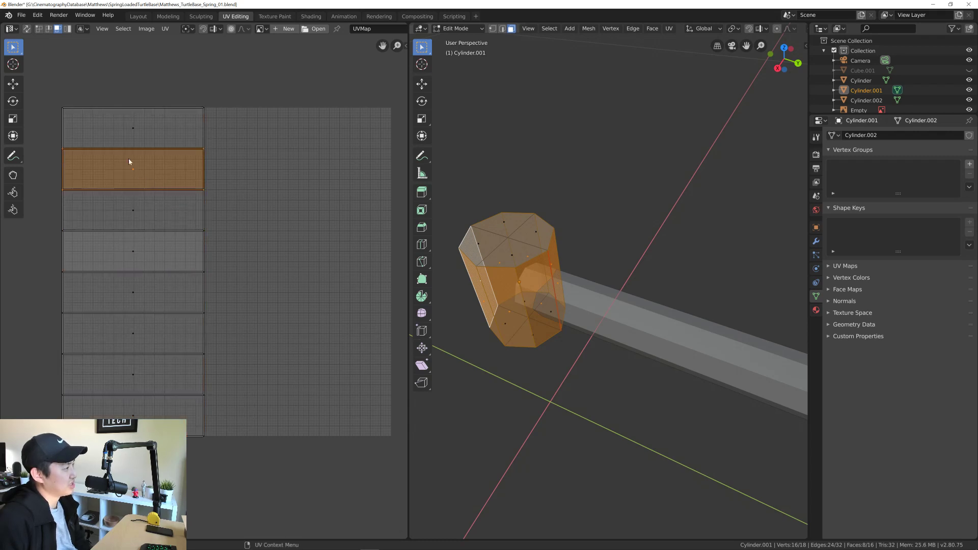
{"action": "left_click", "coordinate": [138, 131]}
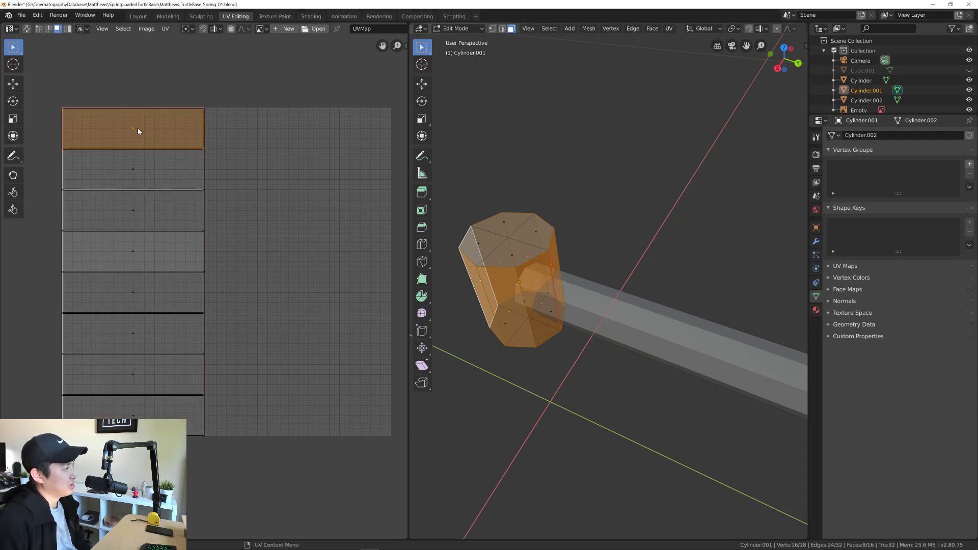
Step: Add the remaining seven UV strips one by one to the selection, from the second strip down to the lowest
{"action": "left_click", "coordinate": [123, 161], "text": "shift"}
{"action": "left_click", "coordinate": [124, 200], "text": "shift"}
{"action": "left_click", "coordinate": [131, 249], "text": "shift"}
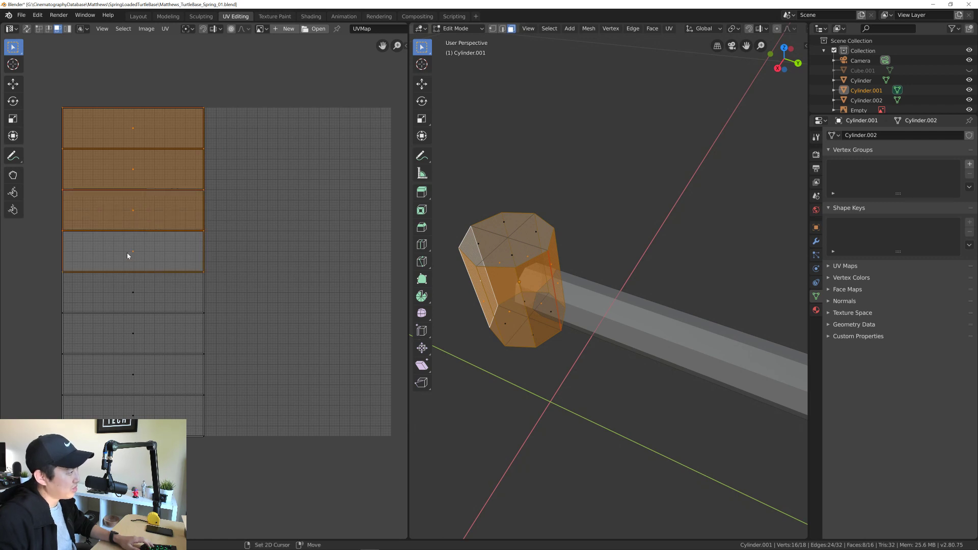
{"action": "left_click", "coordinate": [133, 291], "text": "shift"}
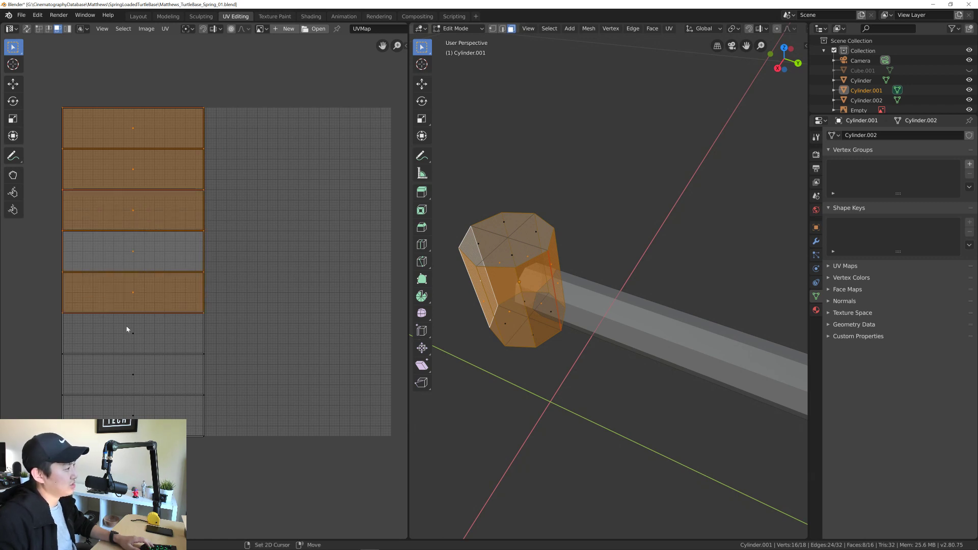
{"action": "left_click", "coordinate": [127, 330], "text": "shift"}
{"action": "left_click", "coordinate": [143, 377], "text": "shift"}
{"action": "left_click", "coordinate": [134, 411], "text": "shift"}
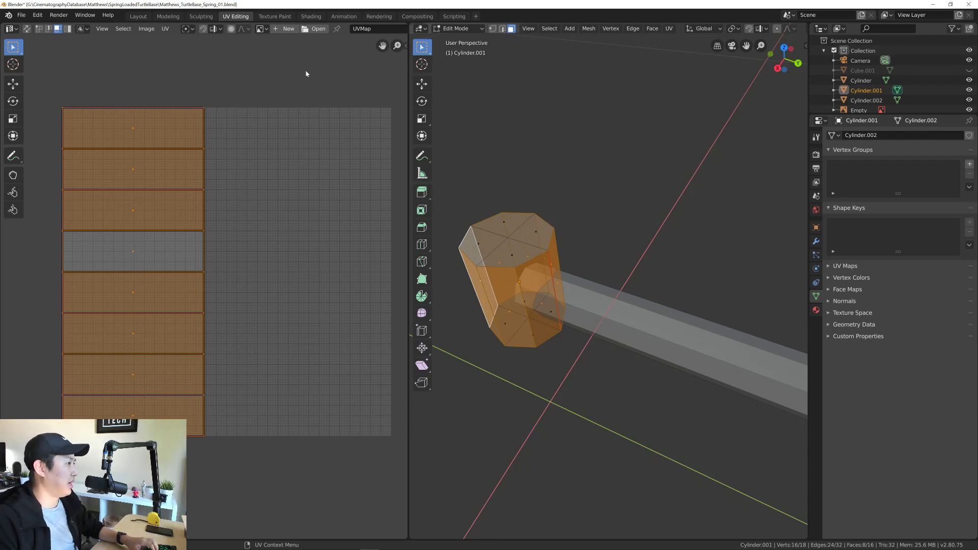
Step: Show the UV editor's sidebar and look through its Image, Tool and View settings, including Annotations and 2D Cursor
{"action": "left_click", "coordinate": [406, 46]}
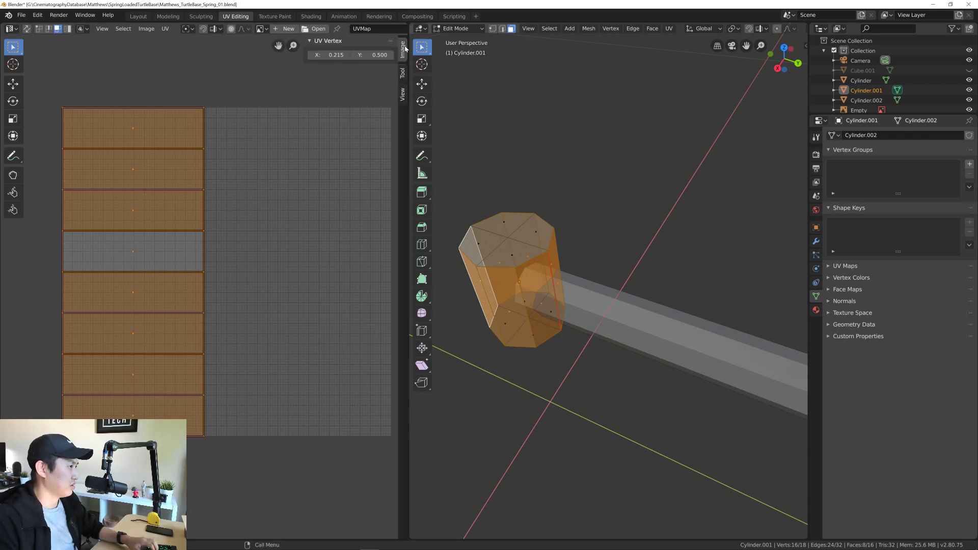
{"action": "left_click", "coordinate": [402, 74]}
{"action": "left_click", "coordinate": [402, 94]}
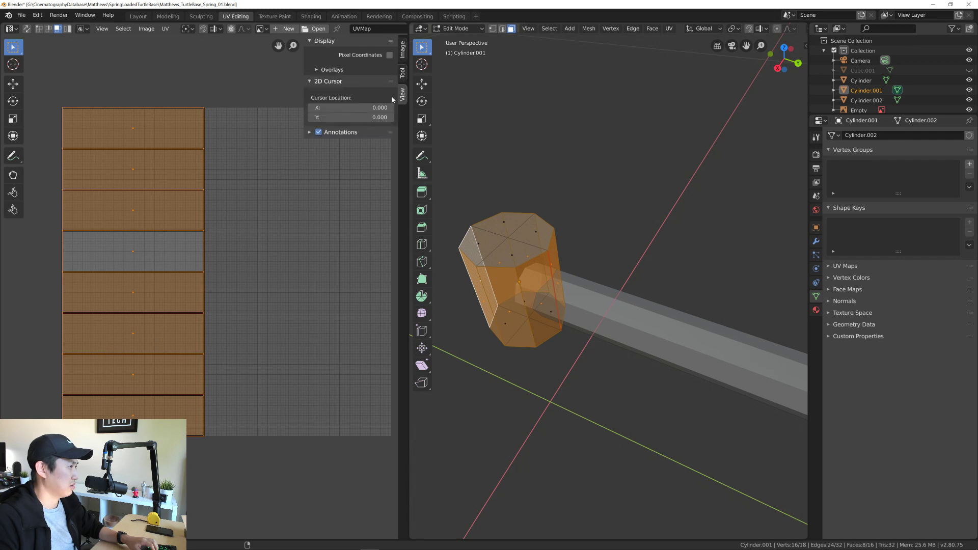
{"action": "left_click", "coordinate": [310, 132]}
{"action": "left_click", "coordinate": [309, 133]}
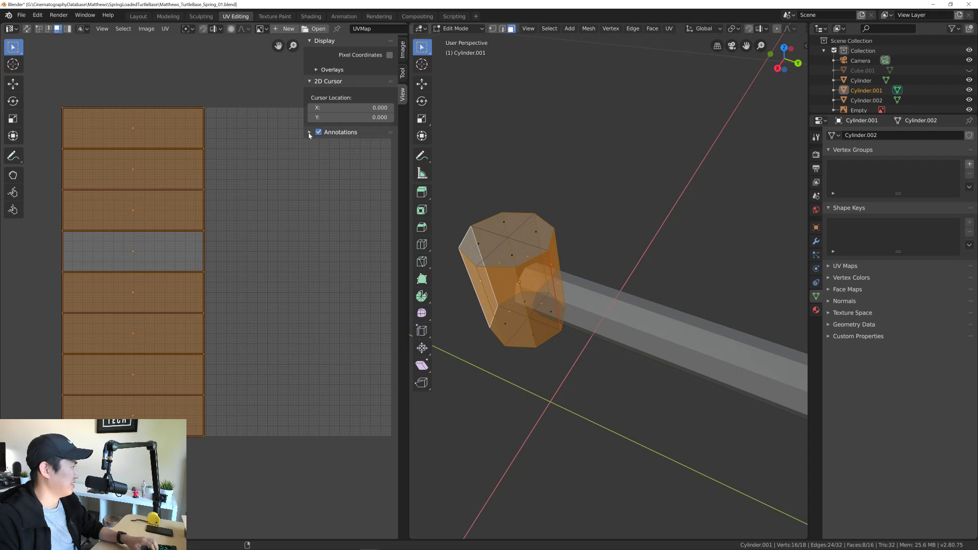
{"action": "left_click", "coordinate": [311, 81]}
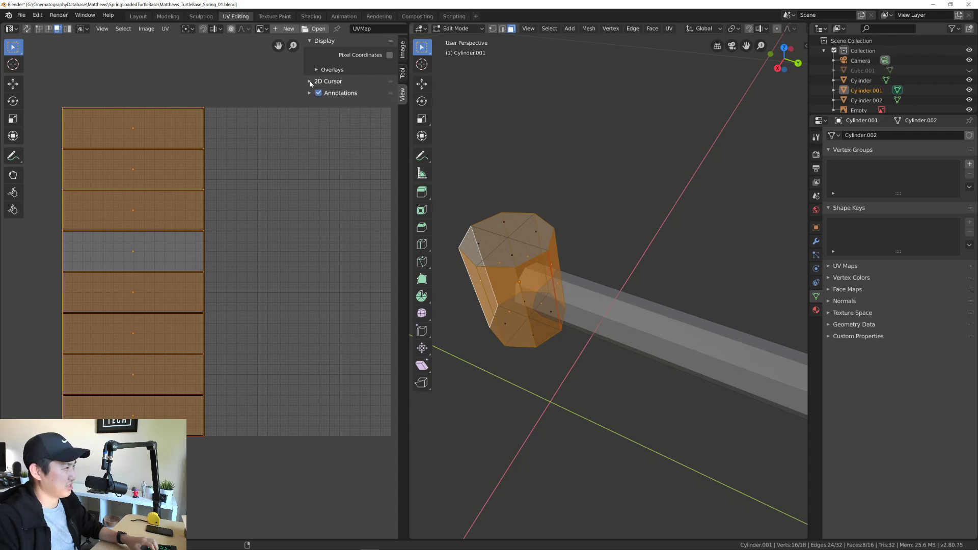
{"action": "left_click", "coordinate": [311, 82]}
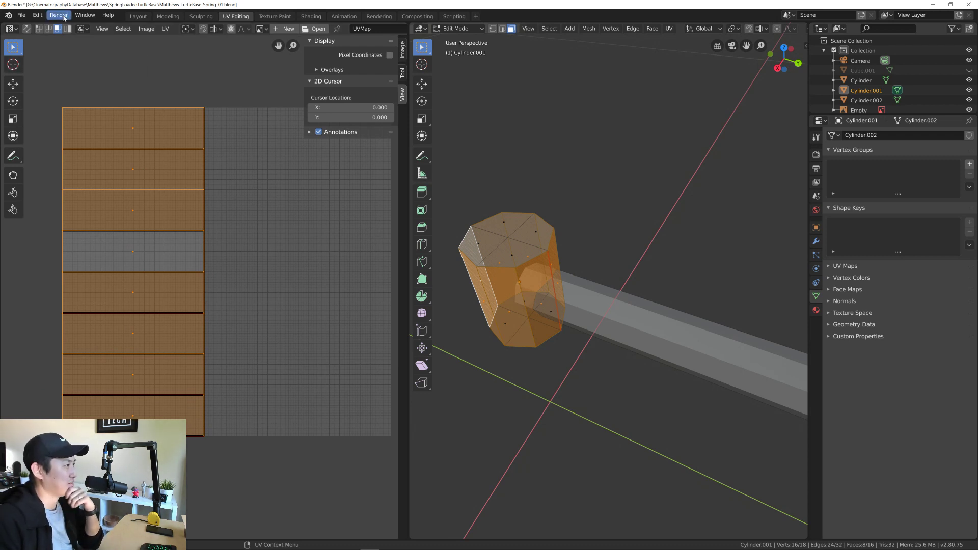
Step: Turn on the UV editor's tool settings bar and turn it back off
{"action": "left_click", "coordinate": [103, 29]}
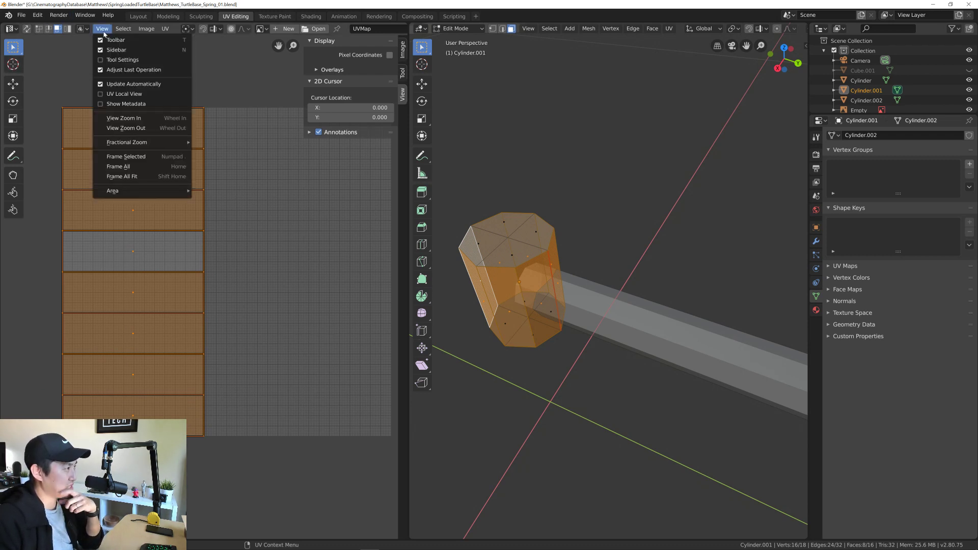
{"action": "left_click", "coordinate": [123, 60]}
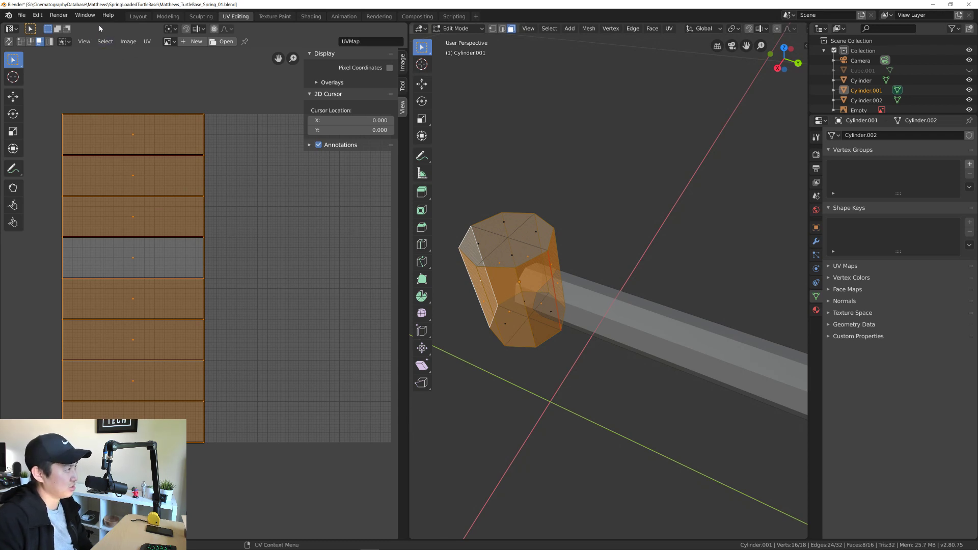
{"action": "left_click", "coordinate": [84, 41]}
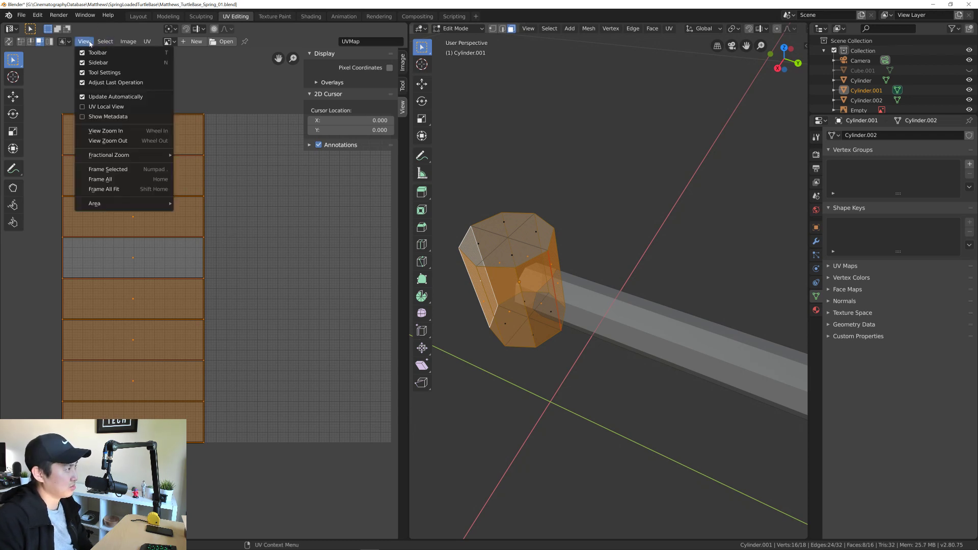
{"action": "left_click", "coordinate": [108, 74]}
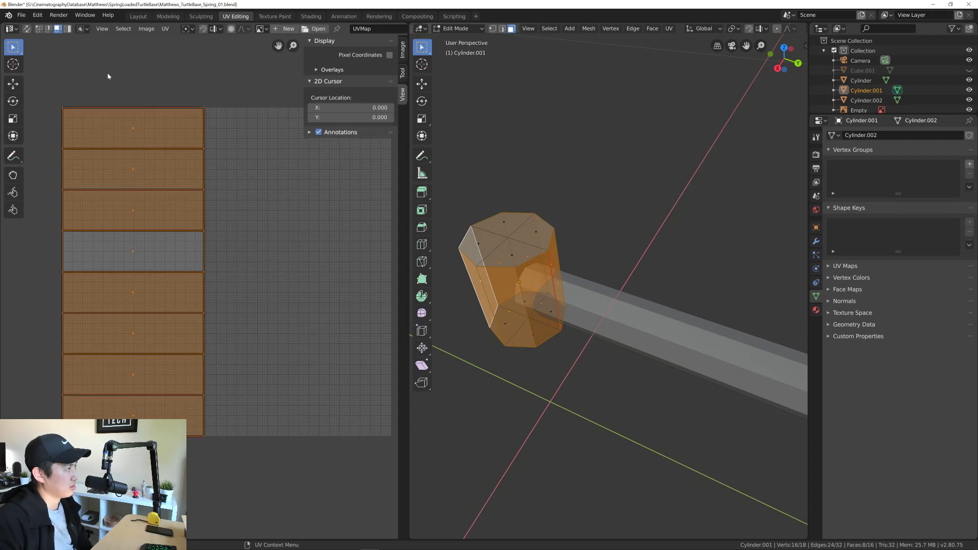
Step: Try the UV Local View option in the UV editor and switch it back off
{"action": "left_click", "coordinate": [102, 29]}
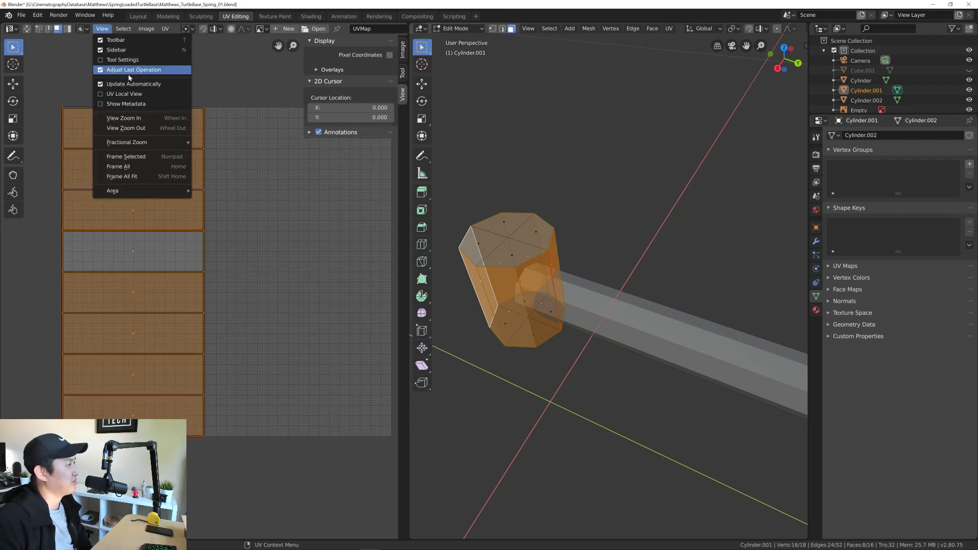
{"action": "left_click", "coordinate": [148, 95]}
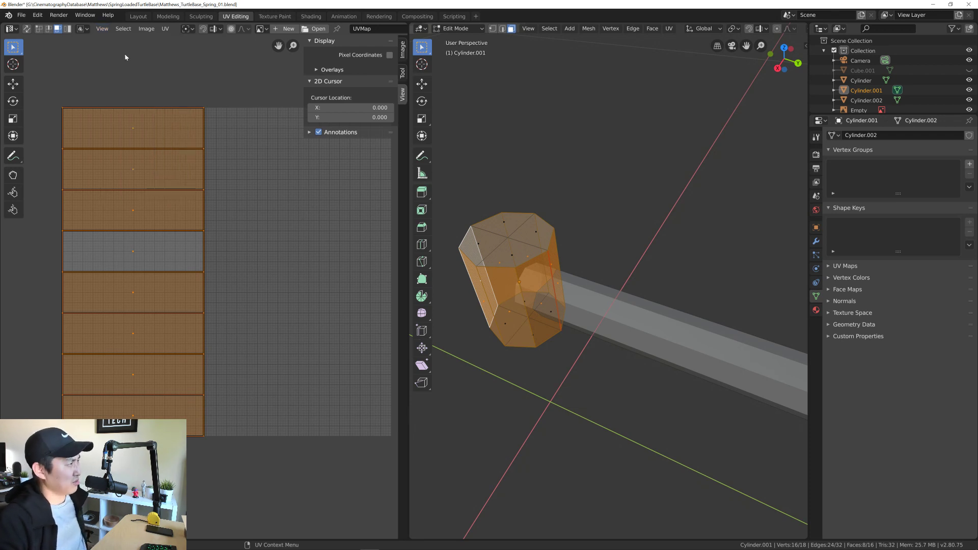
{"action": "left_click", "coordinate": [102, 28]}
{"action": "left_click", "coordinate": [123, 93]}
Step: Look through the UV editor's view and UV commands, including the Snap options, and deselect all UV strips
{"action": "left_click", "coordinate": [102, 28]}
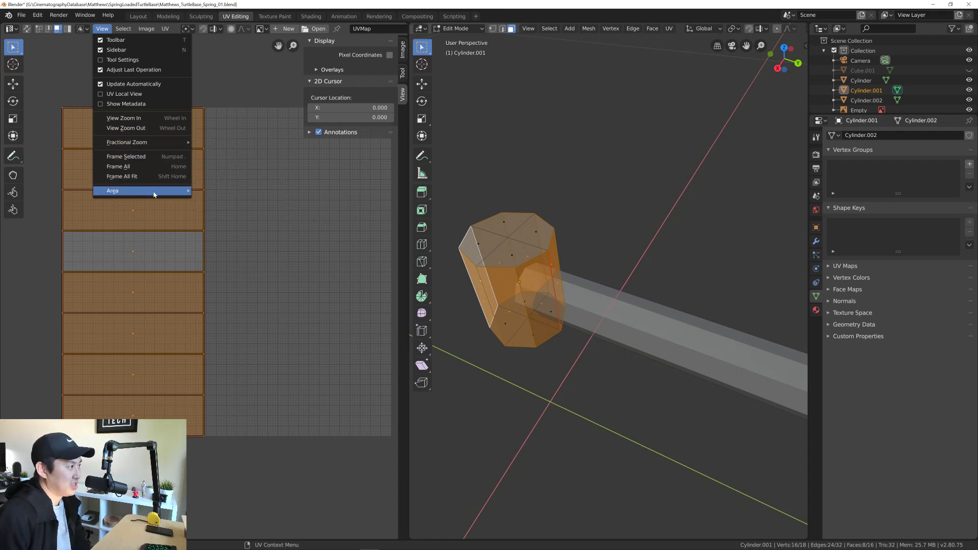
{"action": "mouse_move", "coordinate": [155, 193]}
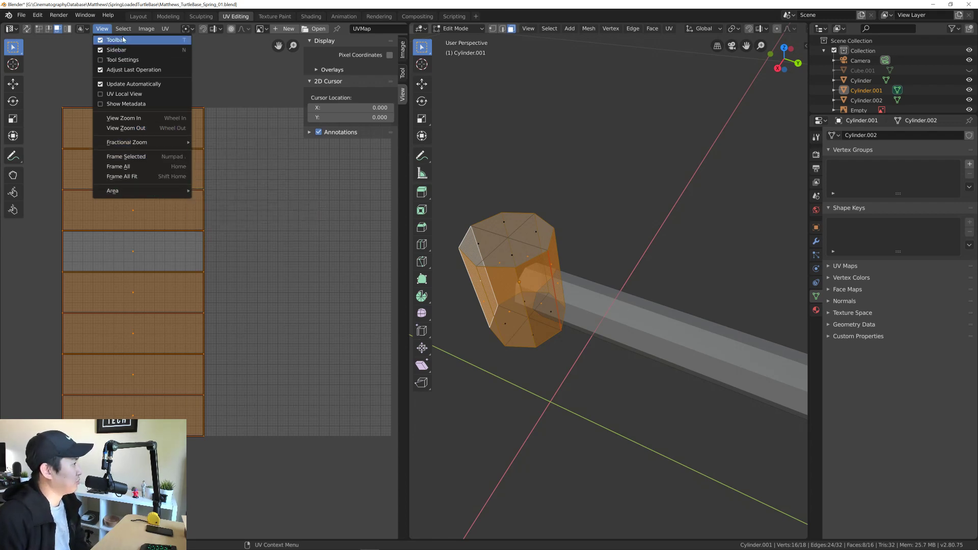
{"action": "mouse_move", "coordinate": [125, 28]}
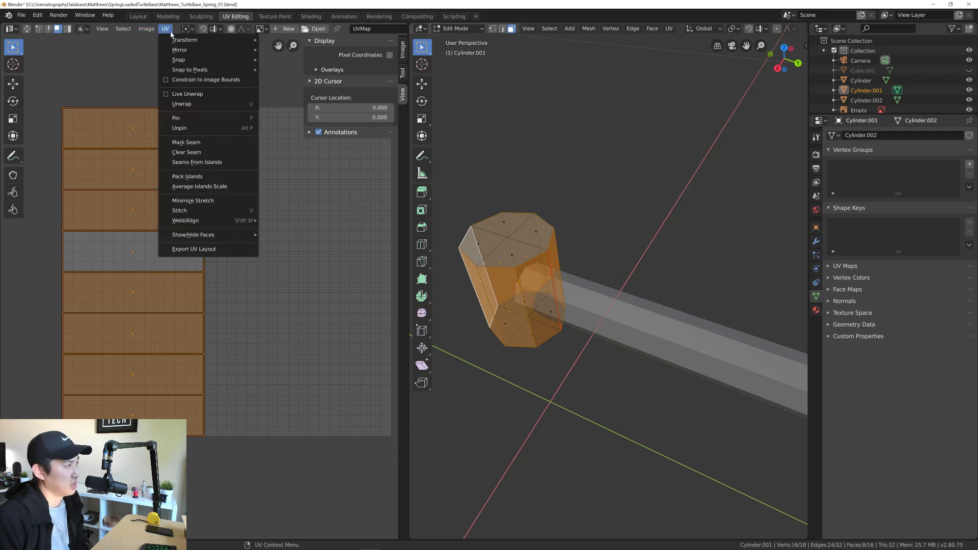
{"action": "mouse_move", "coordinate": [246, 43]}
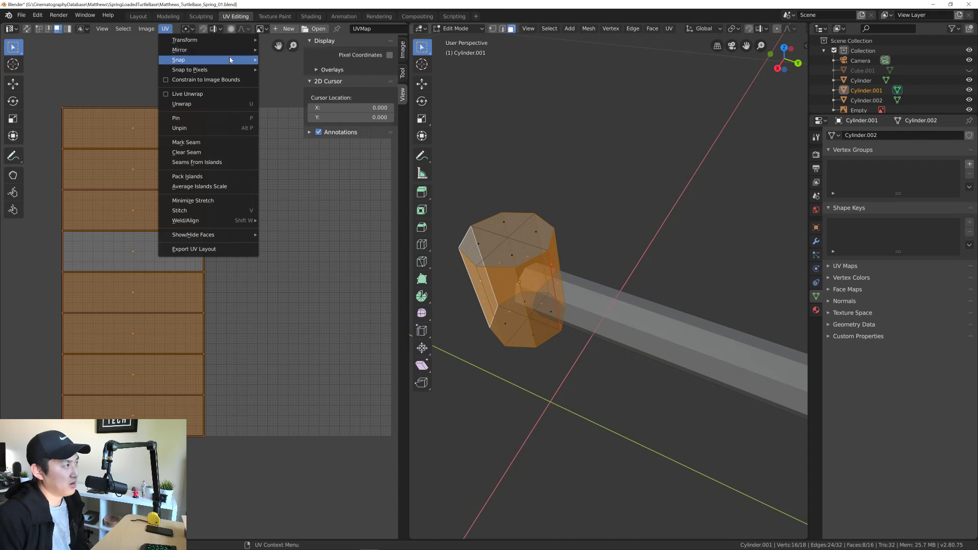
{"action": "mouse_move", "coordinate": [230, 61]}
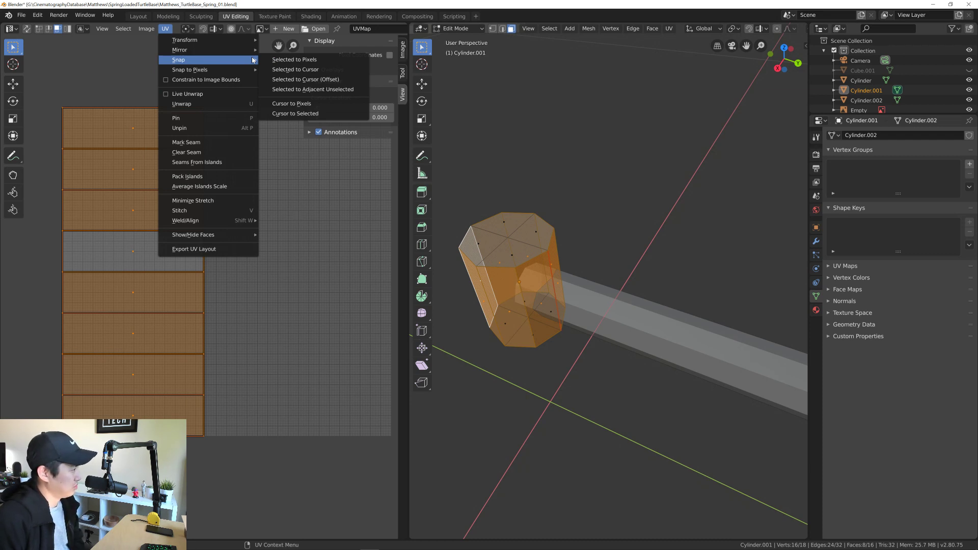
{"action": "left_click", "coordinate": [125, 80]}
Step: Minimize Blender and the browser, and close all the open reference photo windows
{"action": "left_click", "coordinate": [926, 7]}
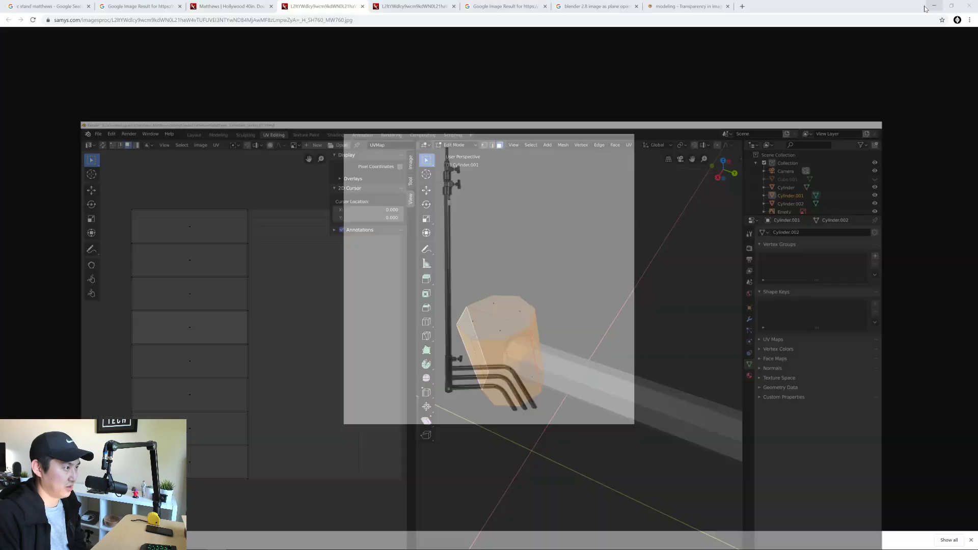
{"action": "left_click", "coordinate": [934, 6]}
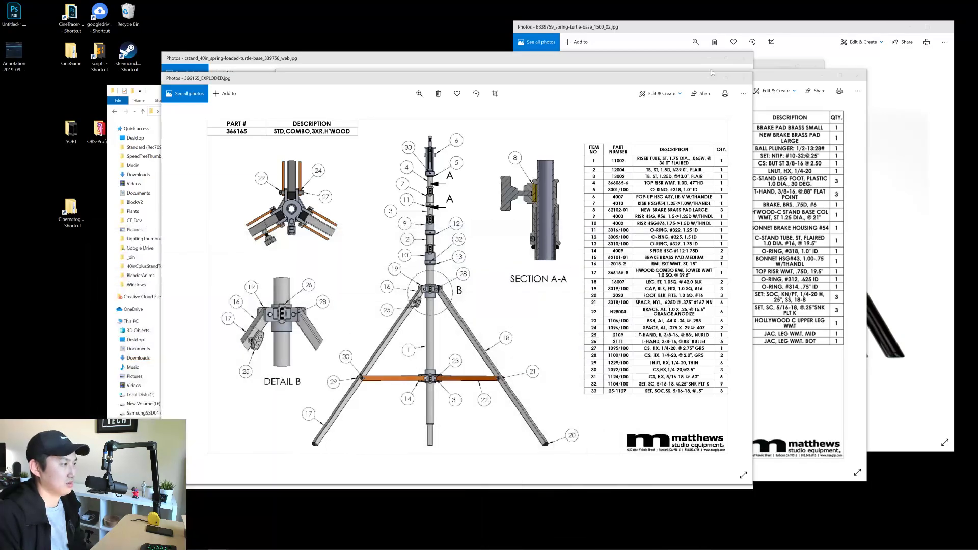
{"action": "left_click", "coordinate": [741, 61]}
{"action": "left_click", "coordinate": [743, 61]}
{"action": "left_click", "coordinate": [743, 62]}
{"action": "left_click", "coordinate": [744, 63]}
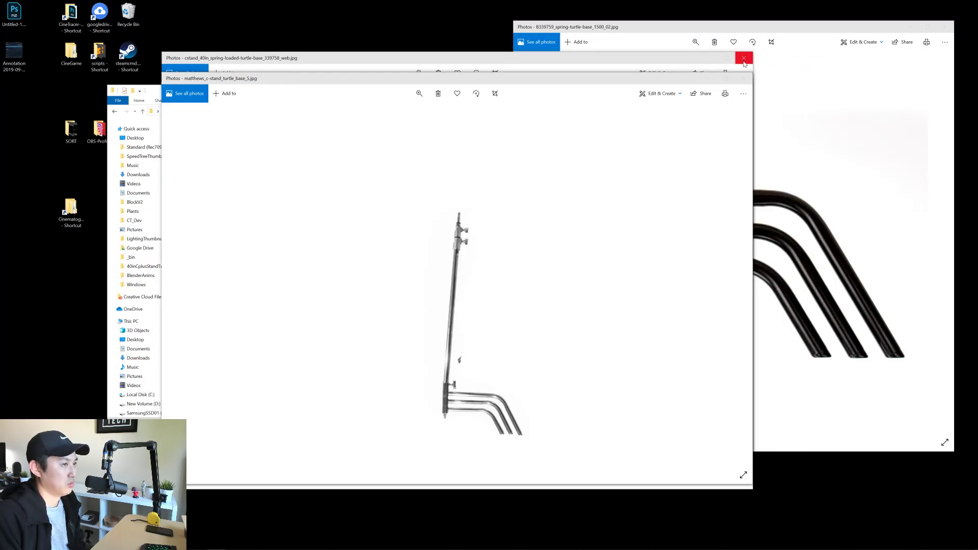
{"action": "left_click", "coordinate": [744, 61]}
{"action": "left_click", "coordinate": [743, 78]}
{"action": "left_click", "coordinate": [945, 27]}
{"action": "left_click", "coordinate": [740, 79]}
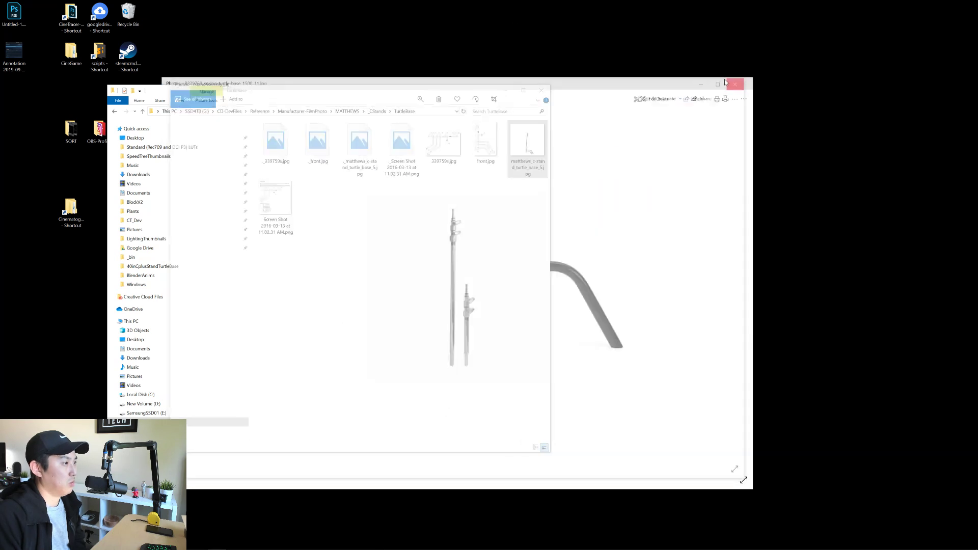
{"action": "left_click", "coordinate": [735, 83]}
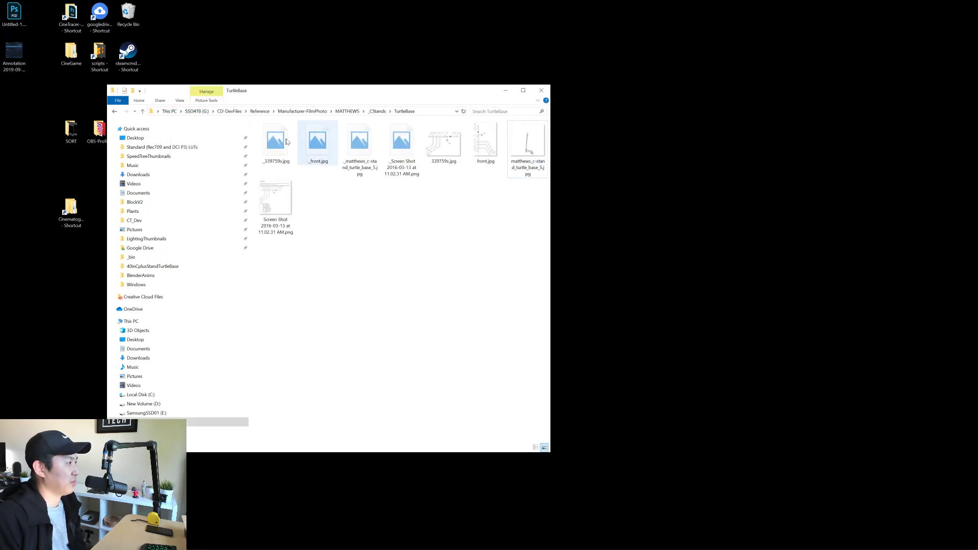
Step: Locate ash_uvgrid01.jpg on the G: drive under CT_Dev, Resources, UVTexture in File Explorer and copy it
{"action": "left_click", "coordinate": [230, 111]}
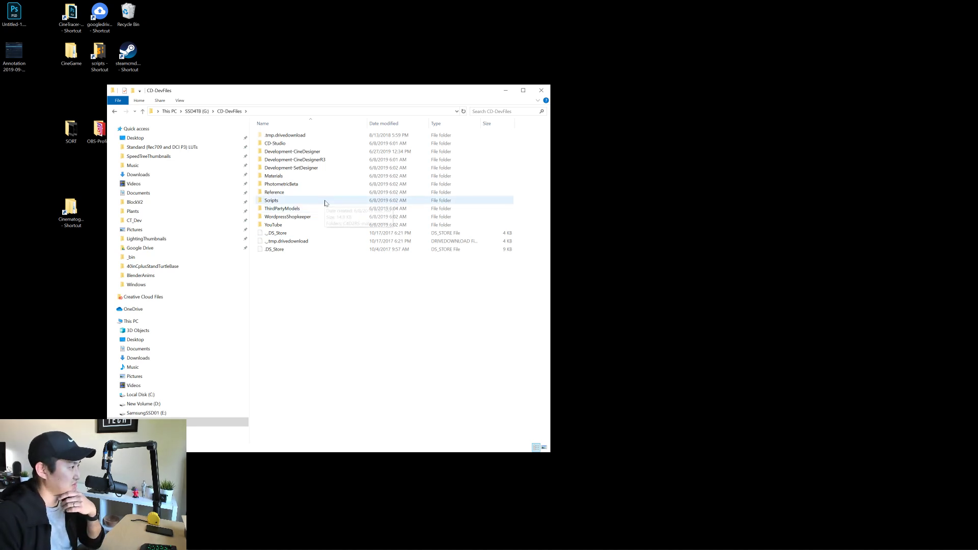
{"action": "double_click", "coordinate": [283, 194]}
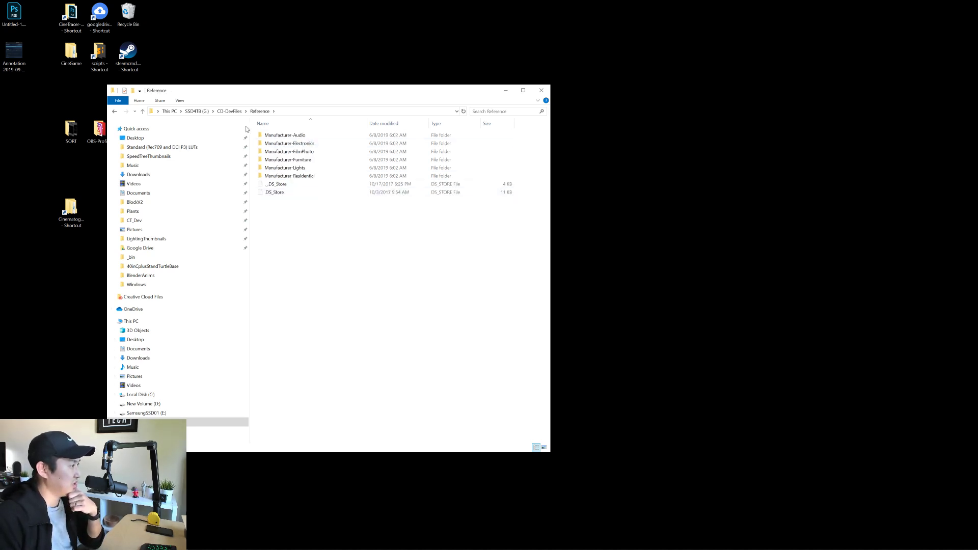
{"action": "left_click", "coordinate": [197, 111]}
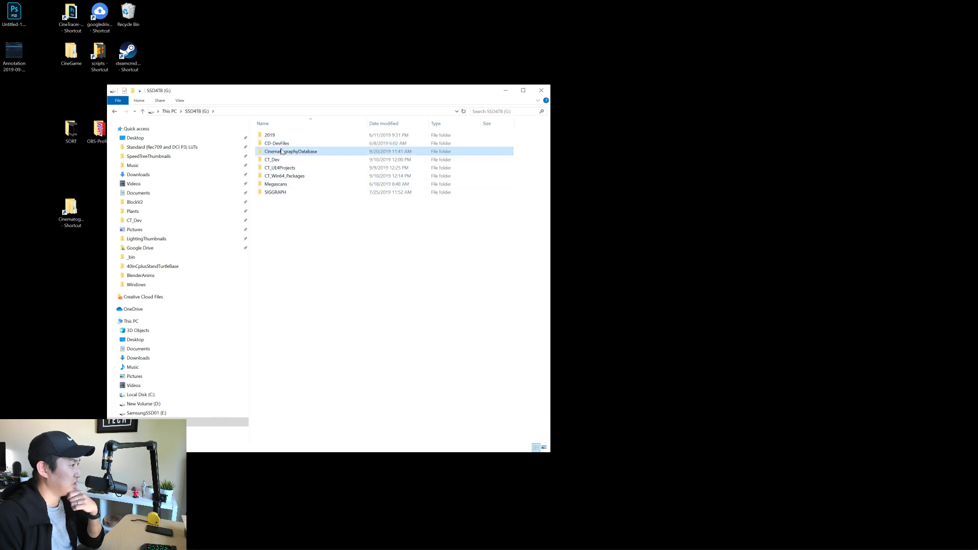
{"action": "double_click", "coordinate": [273, 160]}
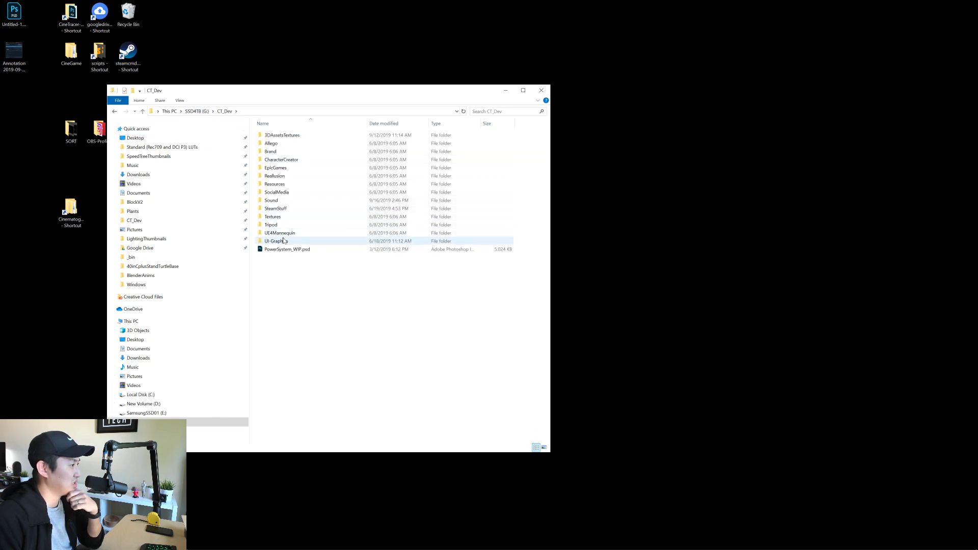
{"action": "double_click", "coordinate": [286, 185]}
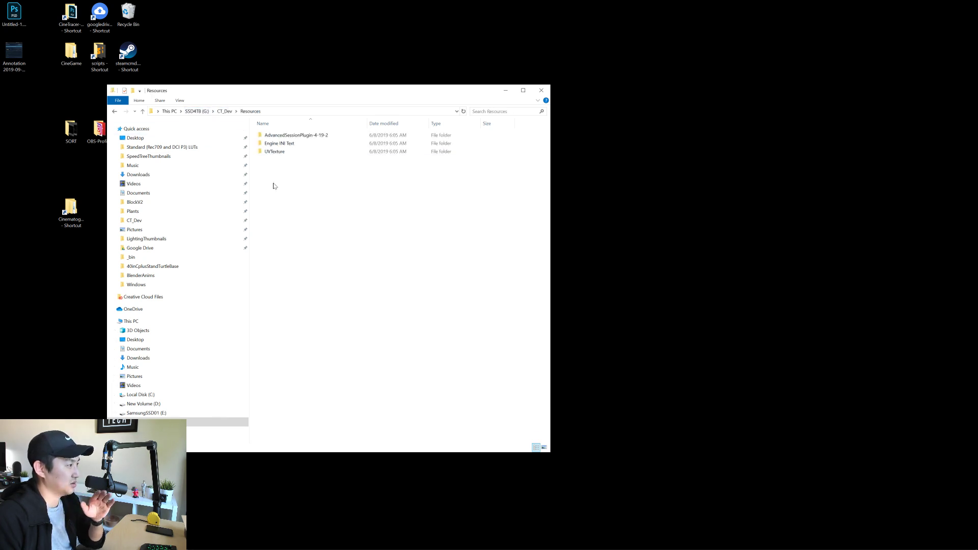
{"action": "double_click", "coordinate": [282, 153]}
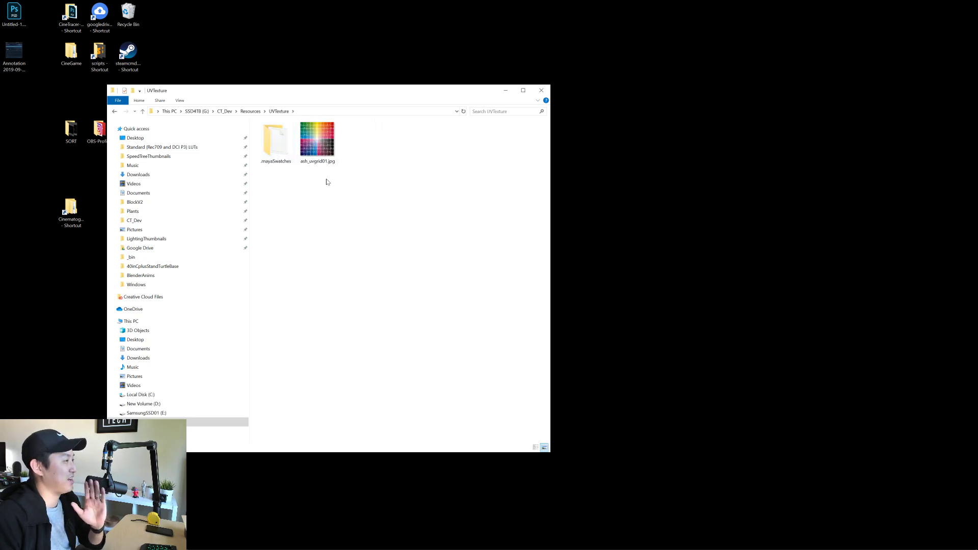
{"action": "left_click", "coordinate": [318, 148]}
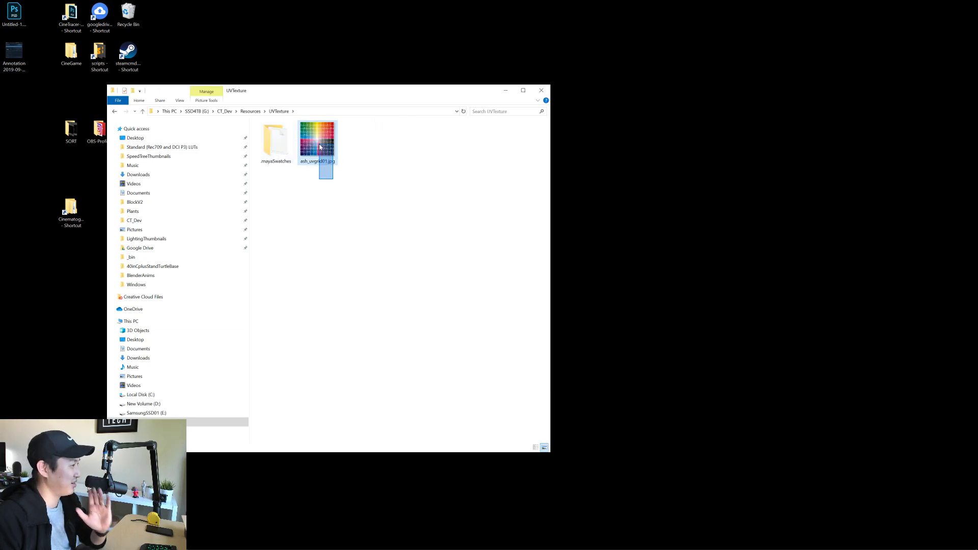
Step: Create a new folder named _res in the CinematographyDatabase folder on the G: drive
{"action": "left_click", "coordinate": [225, 111]}
{"action": "left_click", "coordinate": [197, 111]}
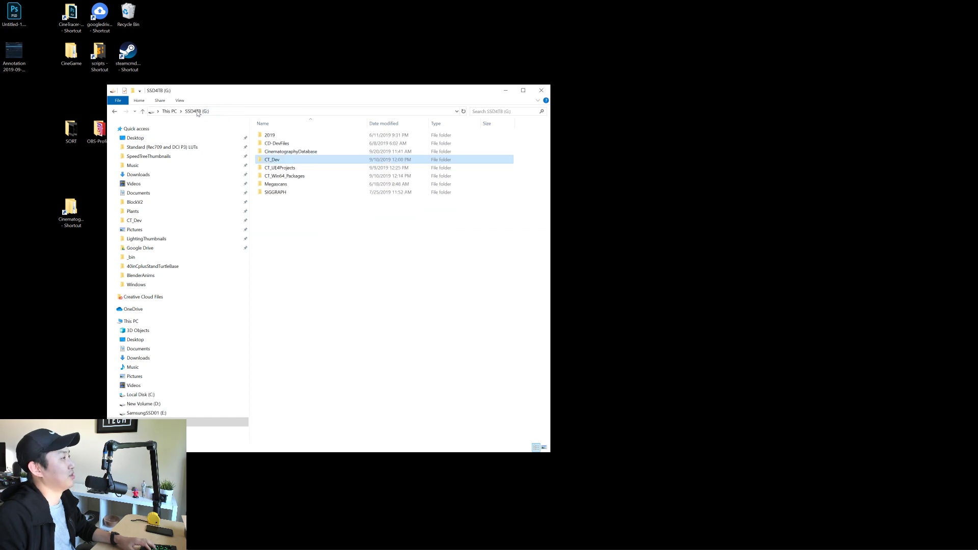
{"action": "double_click", "coordinate": [305, 152]}
{"action": "right_click", "coordinate": [291, 183]}
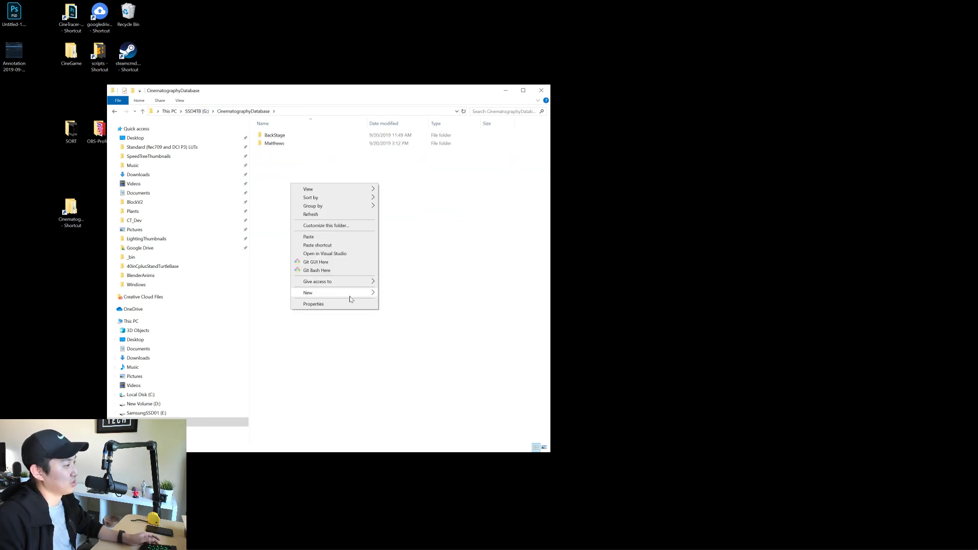
{"action": "mouse_move", "coordinate": [356, 297]}
{"action": "left_click", "coordinate": [396, 295]}
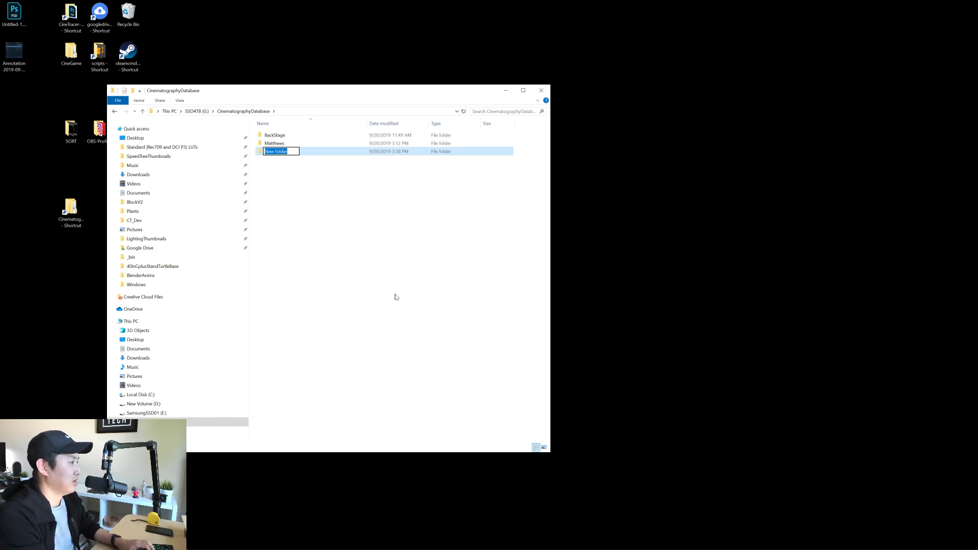
{"action": "type", "text": "_"}
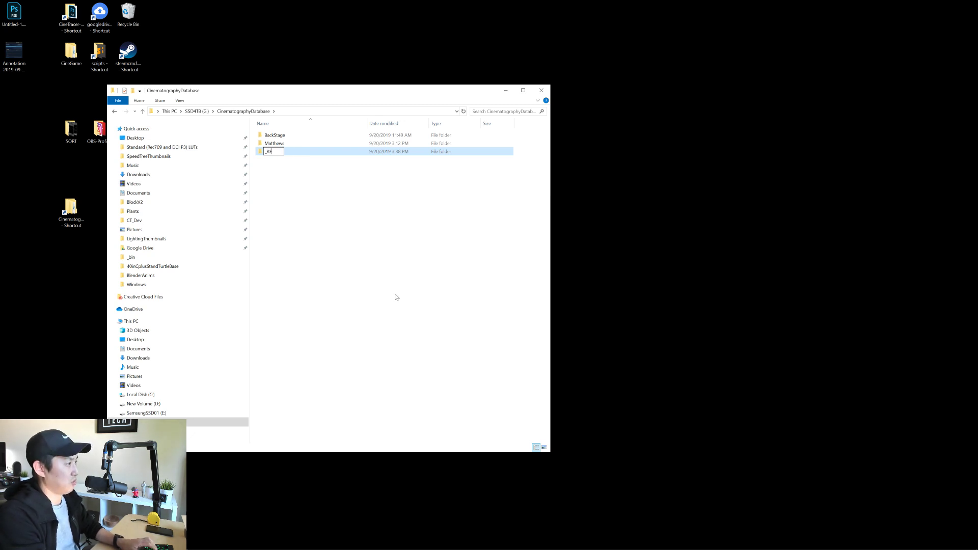
{"action": "type", "text": "RE"}
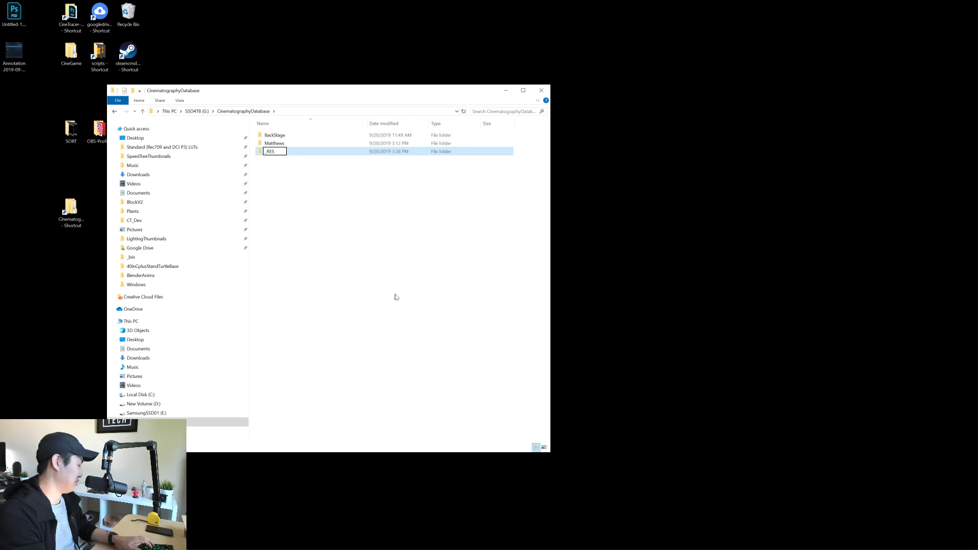
{"action": "type", "text": "s"}
{"action": "key", "text": "Return"}
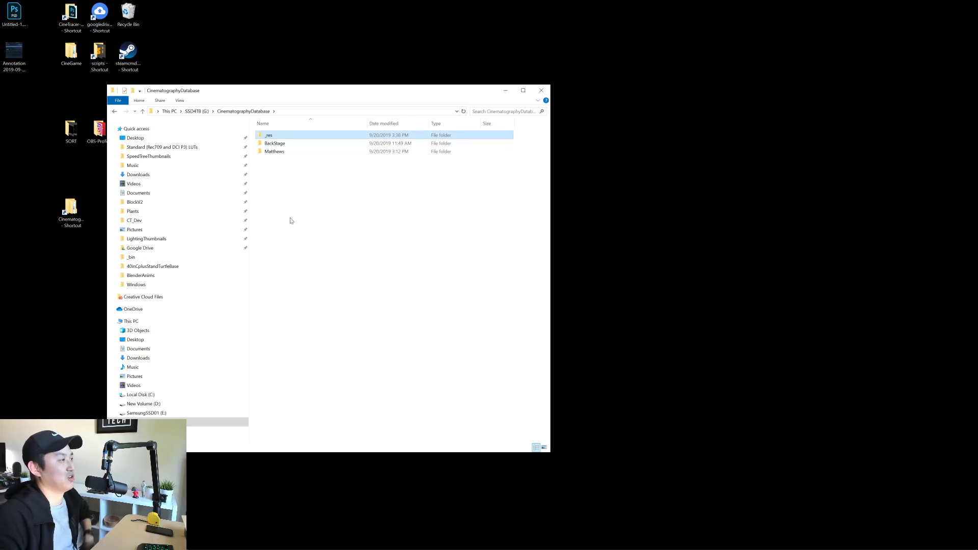
Step: Paste the copied UV grid image into the _res folder
{"action": "double_click", "coordinate": [270, 136]}
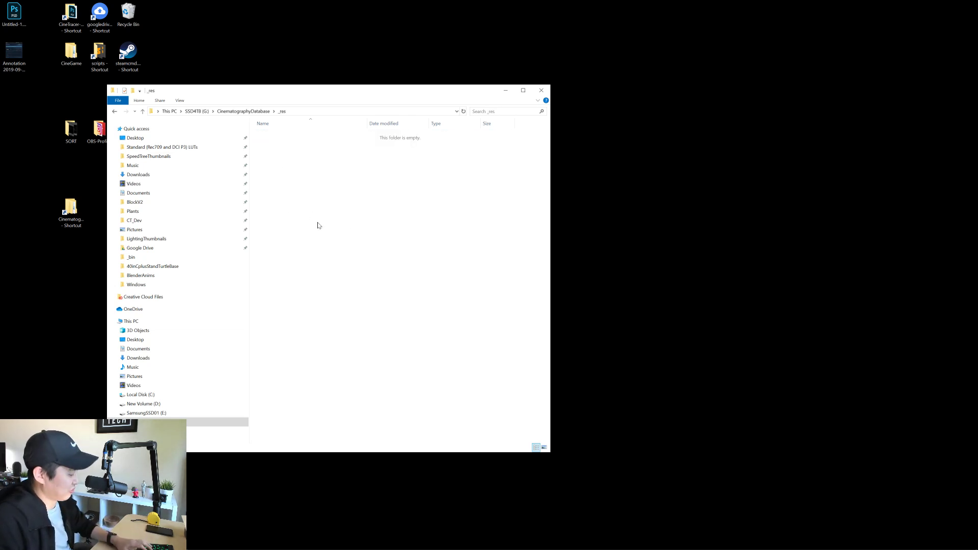
{"action": "key", "text": "ctrl+v"}
{"action": "left_click", "coordinate": [299, 184]}
Step: Switch to Blender and set the base color of the cylinder's Material.001 to an Image Texture
{"action": "key", "text": "alt+Tab"}
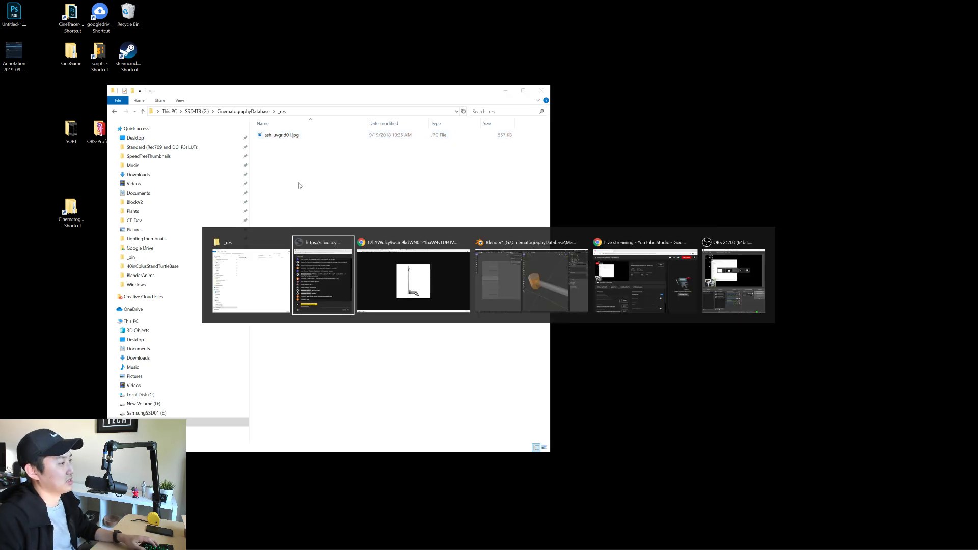
{"action": "key", "text": "alt+Tab"}
{"action": "key", "text": "alt+Tab"}
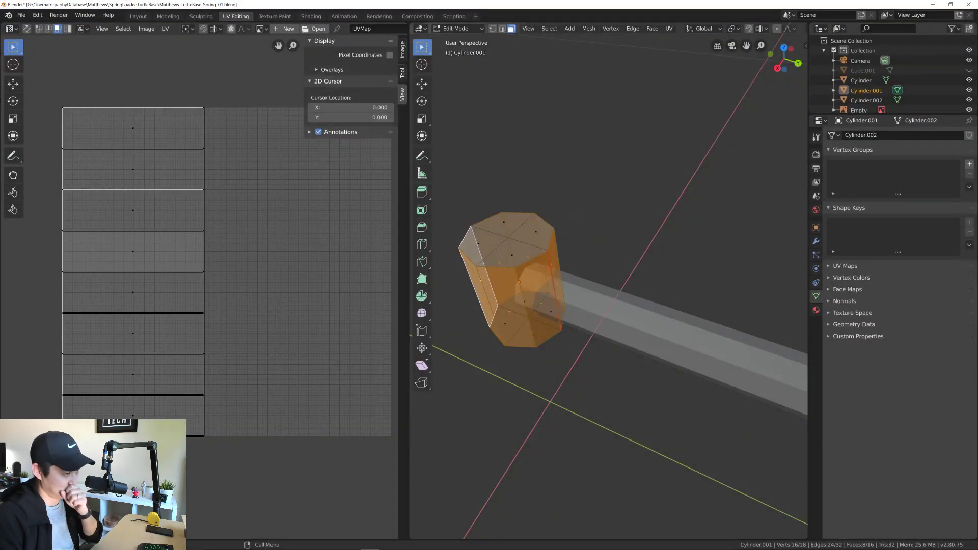
{"action": "middle_click_drag", "start_coordinate": [745, 246], "coordinate": [745, 229]}
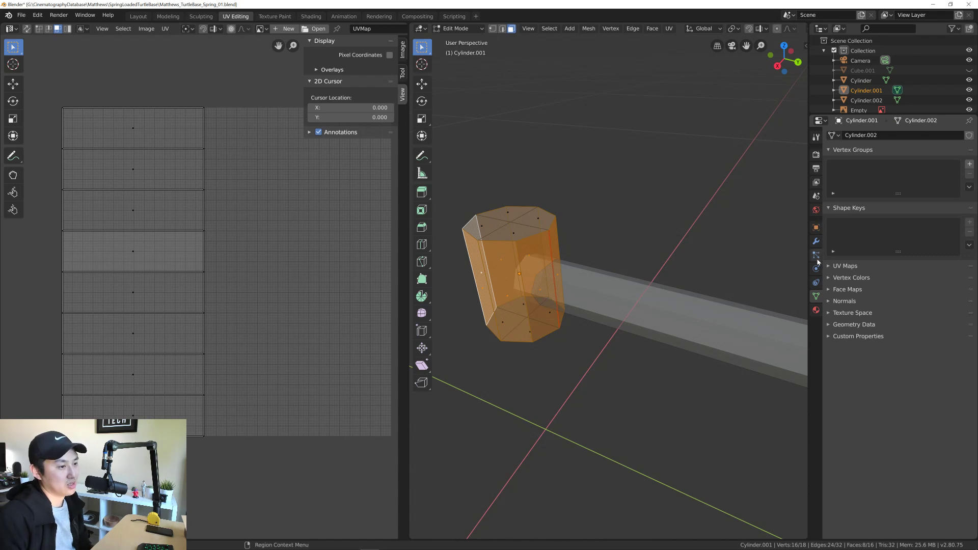
{"action": "left_click", "coordinate": [816, 310]}
{"action": "left_click", "coordinate": [874, 178]}
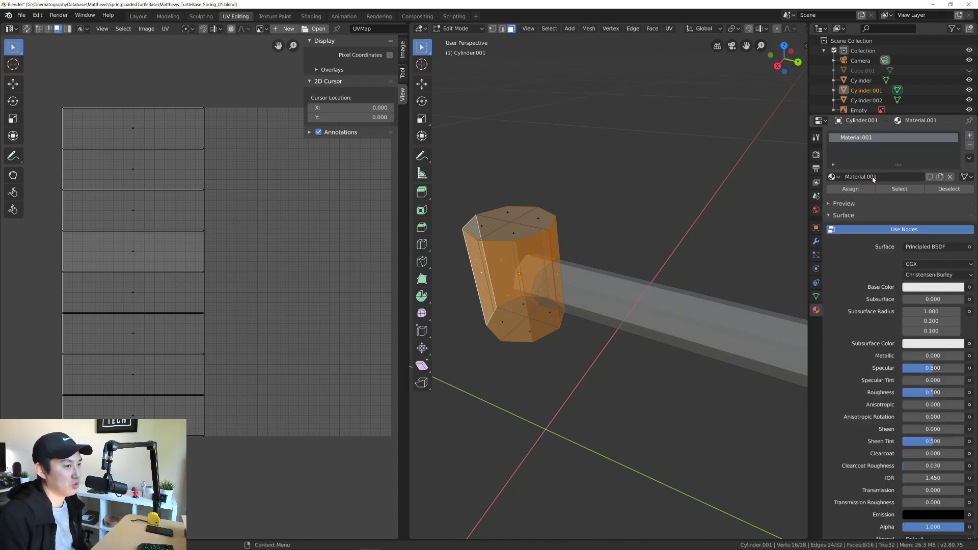
{"action": "left_click", "coordinate": [954, 289]}
{"action": "left_click", "coordinate": [970, 288]}
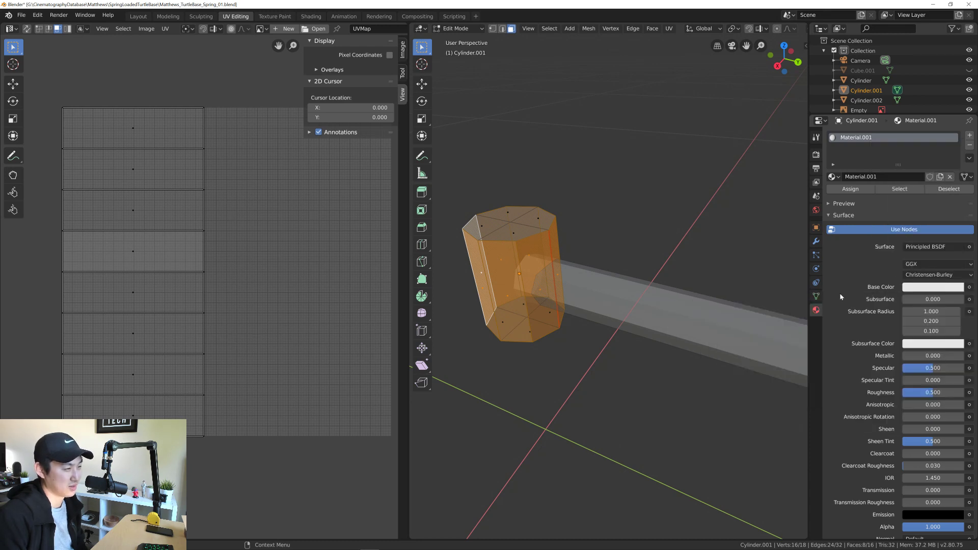
{"action": "left_click", "coordinate": [970, 287]}
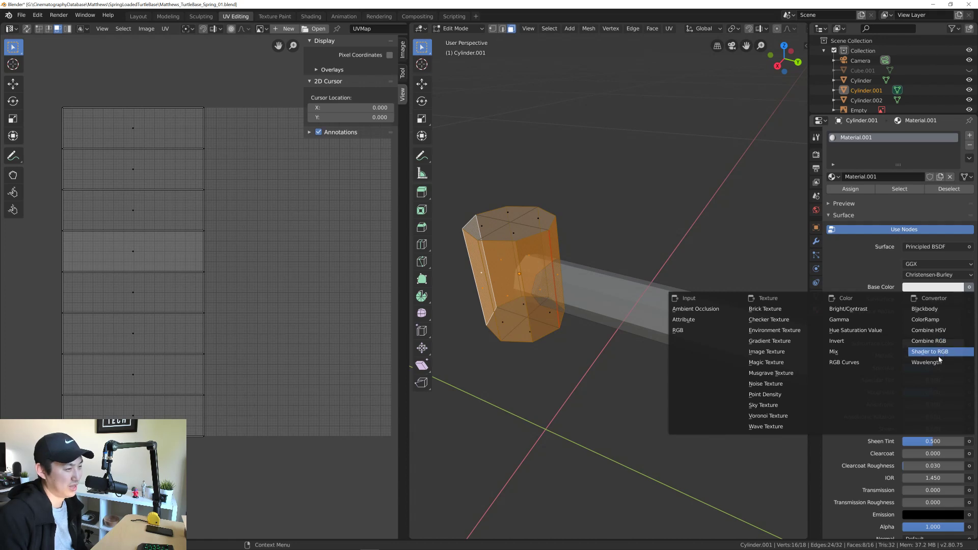
{"action": "left_click", "coordinate": [785, 353]}
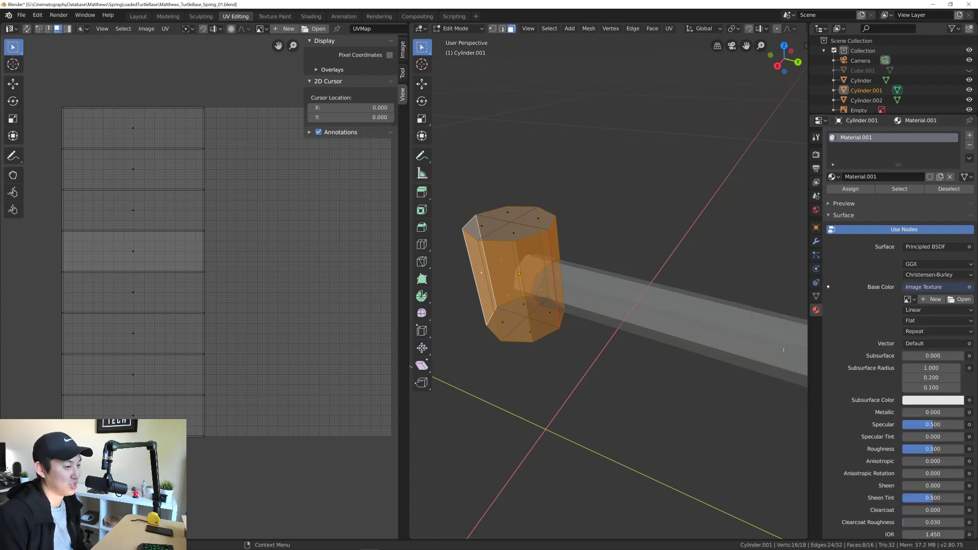
Step: Browse for the texture image to G:\CinematographyDatabase\_res, adding both CinematographyDatabase and _res to the favorites
{"action": "left_click", "coordinate": [956, 300]}
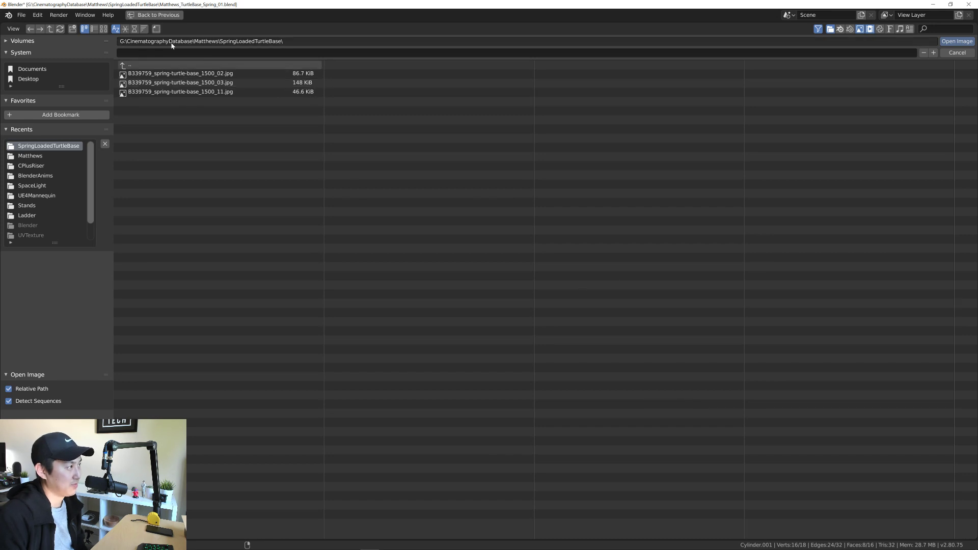
{"action": "left_click", "coordinate": [49, 102]}
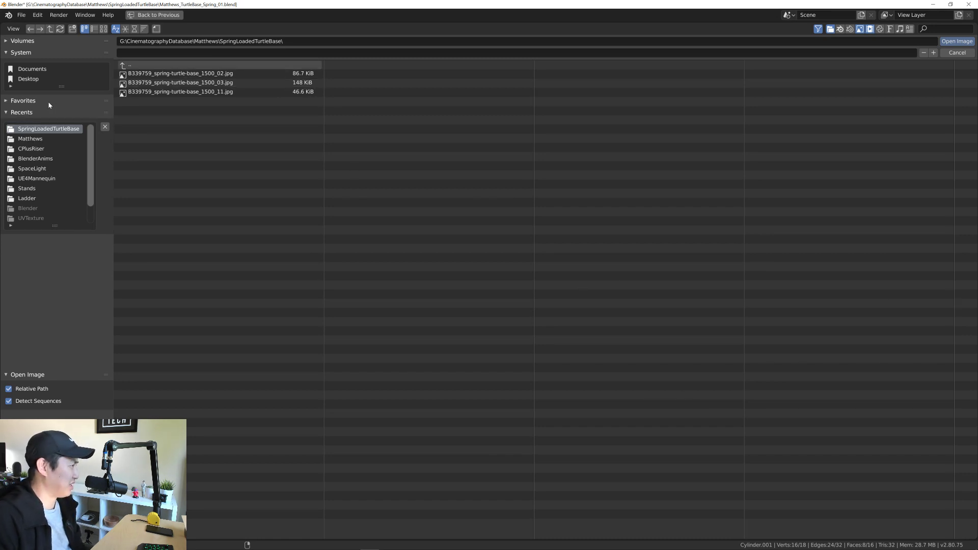
{"action": "left_click", "coordinate": [51, 102]}
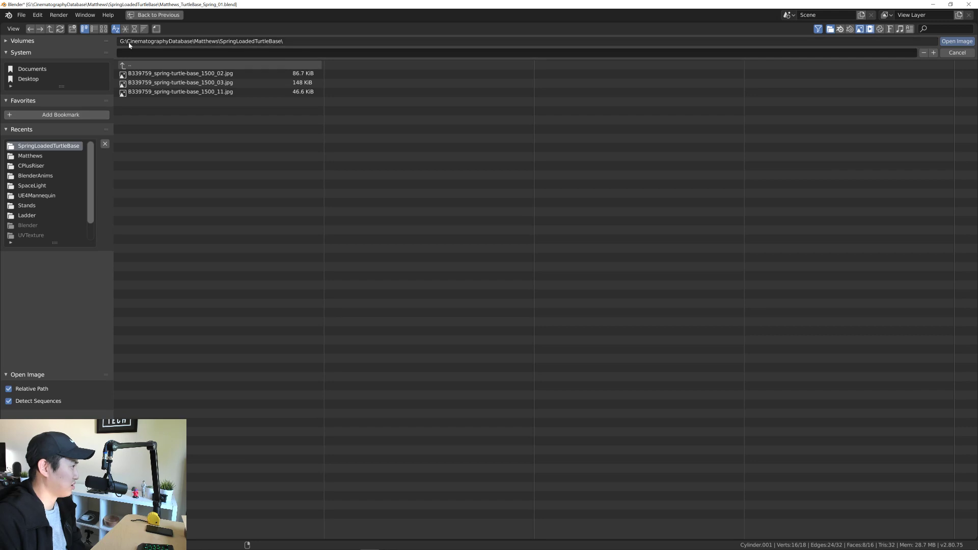
{"action": "left_click", "coordinate": [50, 30]}
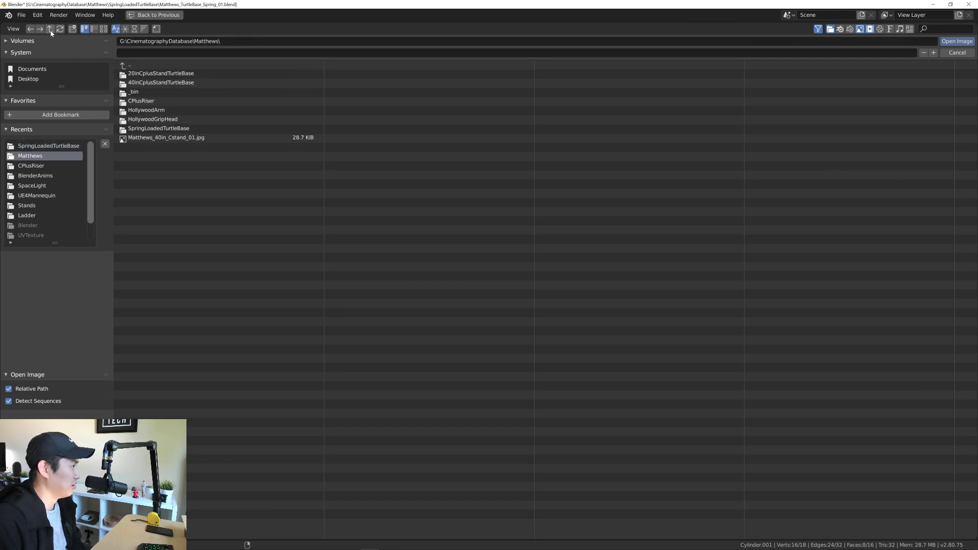
{"action": "left_click", "coordinate": [50, 30]}
{"action": "left_click", "coordinate": [61, 115]}
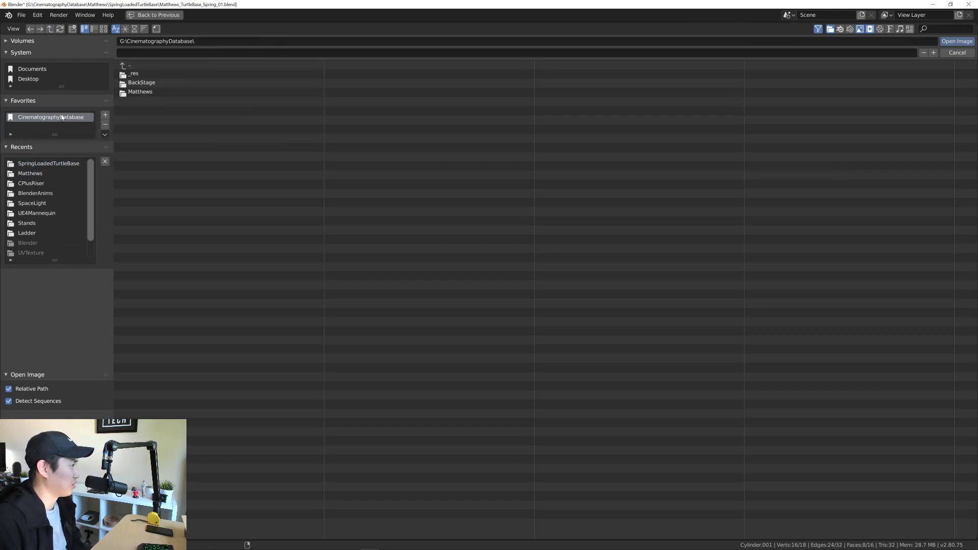
{"action": "left_click", "coordinate": [134, 74]}
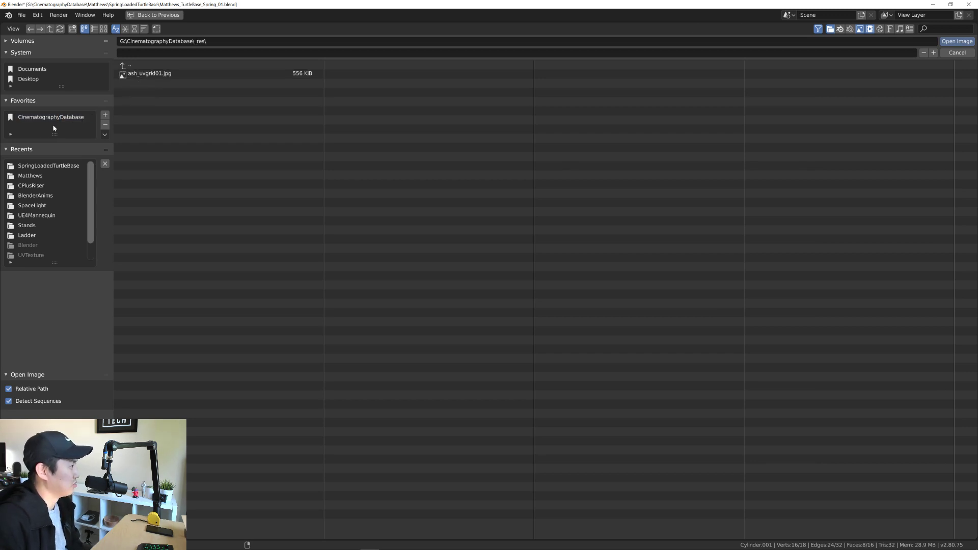
{"action": "left_click", "coordinate": [105, 115]}
Step: Load ash_uvgrid01.jpg from the _res folder as the material's base color texture
{"action": "left_click", "coordinate": [148, 74]}
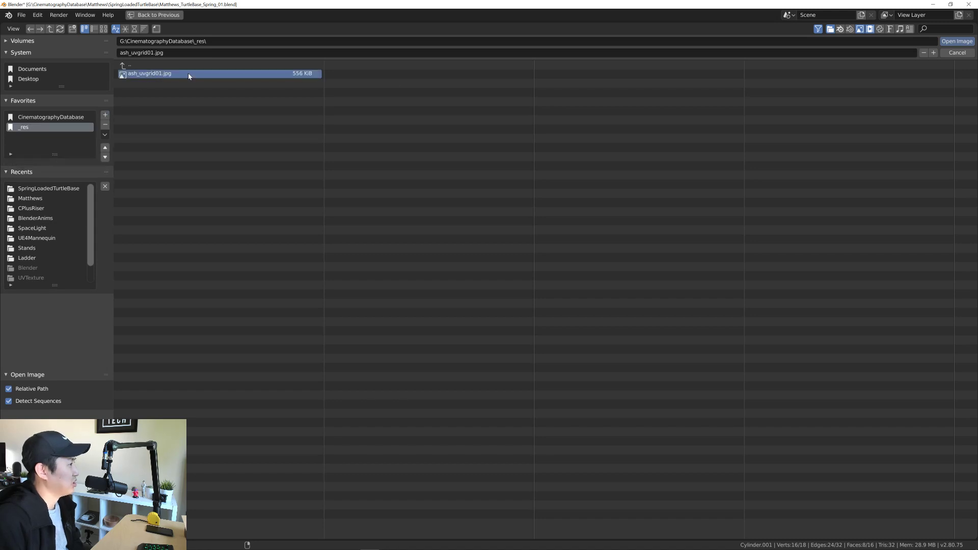
{"action": "left_click", "coordinate": [953, 43]}
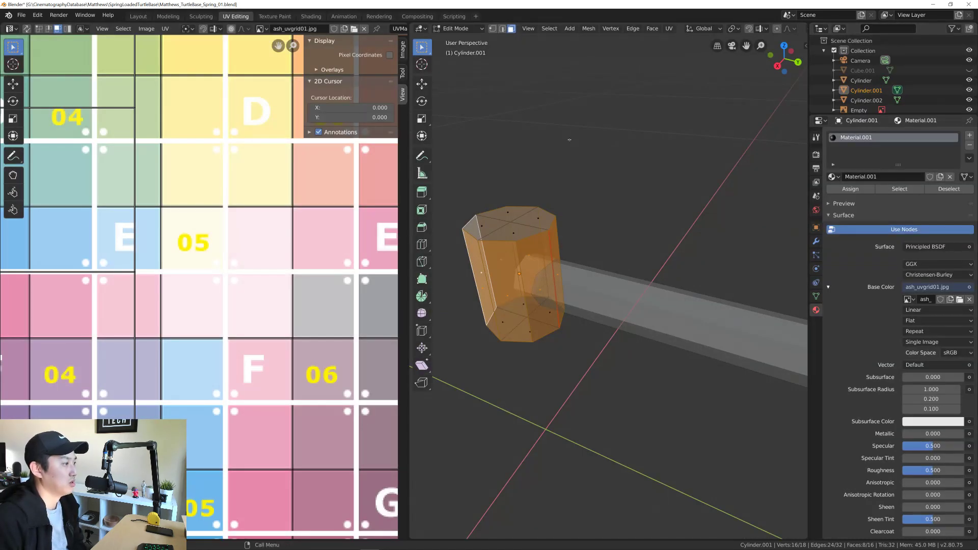
{"action": "scroll", "coordinate": [240, 255], "scroll_direction": "down", "scroll_amount": 5}
{"action": "scroll", "coordinate": [238, 262], "scroll_direction": "down", "scroll_amount": 5}
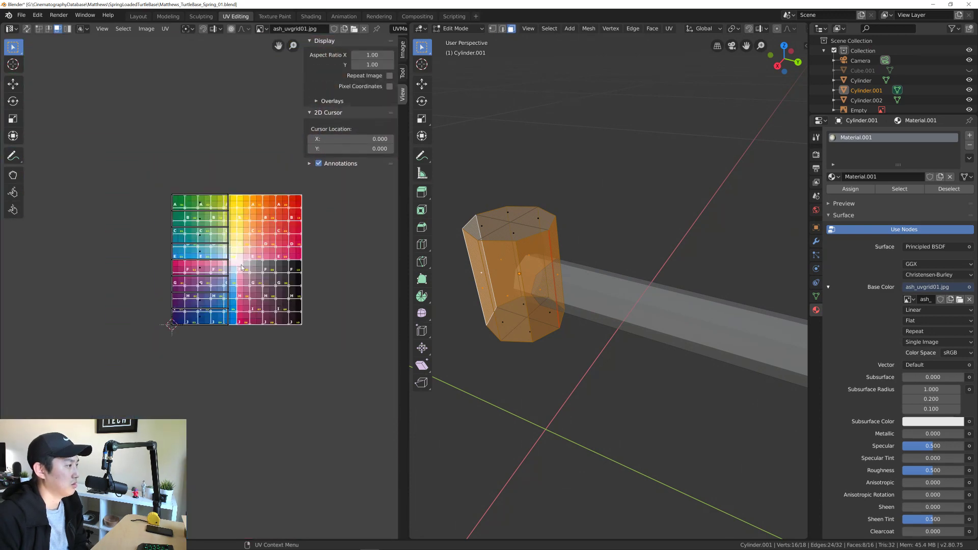
{"action": "scroll", "coordinate": [241, 267], "scroll_direction": "up", "scroll_amount": 1}
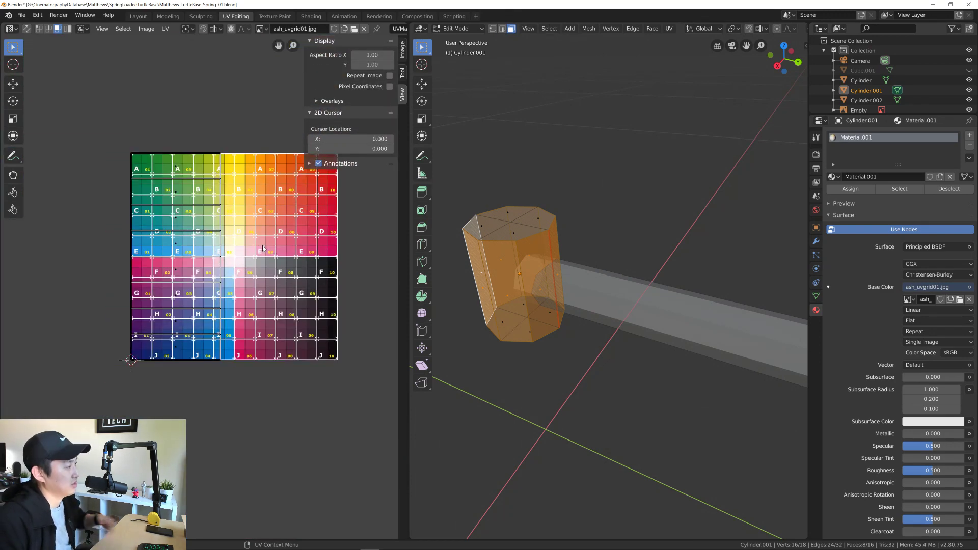
{"action": "scroll", "coordinate": [271, 251], "scroll_direction": "up", "scroll_amount": 2}
{"action": "scroll", "coordinate": [235, 293], "scroll_direction": "down", "scroll_amount": 1}
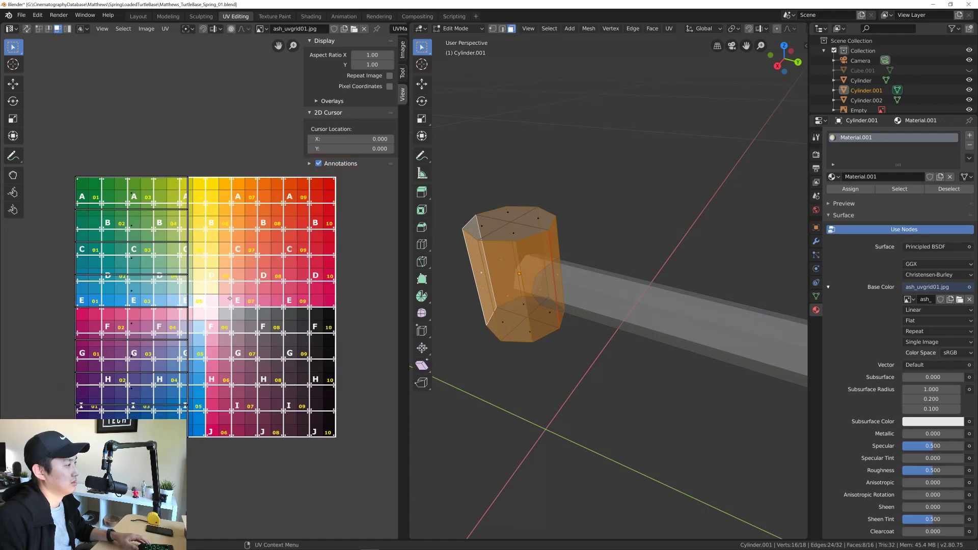
Step: Widen the 3D viewport and switch it to material preview shading to inspect the UV grid on the cylinder
{"action": "middle_click_drag", "start_coordinate": [576, 262], "coordinate": [593, 263]}
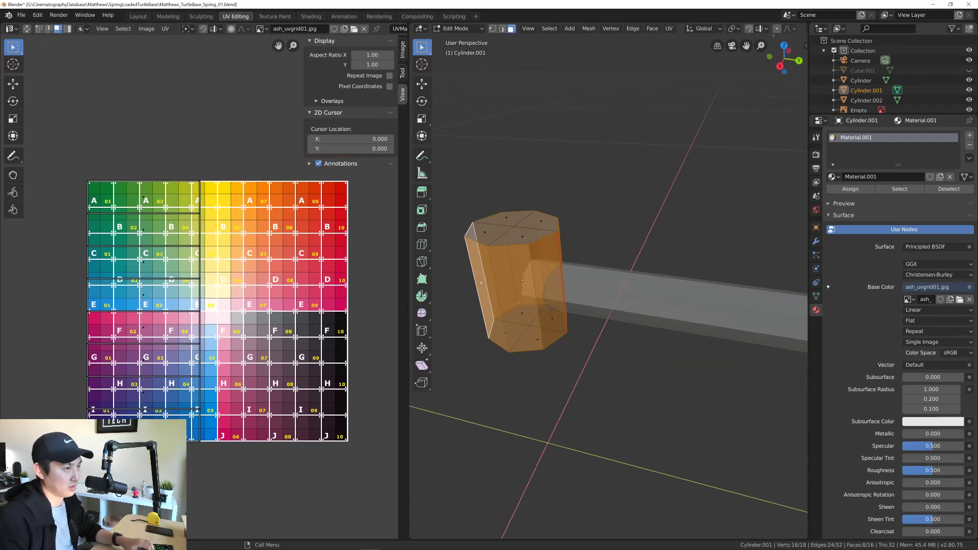
{"action": "left_click_drag", "start_coordinate": [808, 133], "coordinate": [920, 133]}
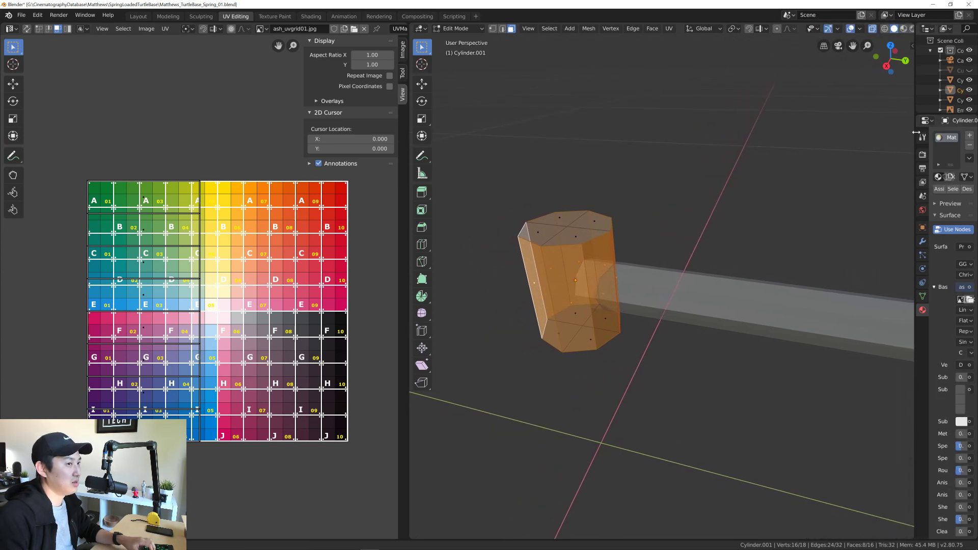
{"action": "left_click", "coordinate": [904, 29]}
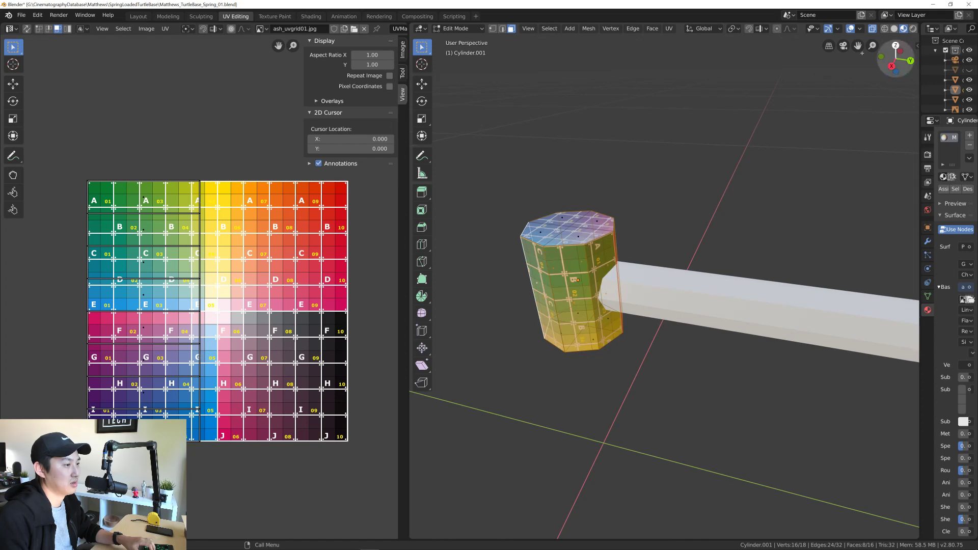
{"action": "middle_click_drag", "start_coordinate": [620, 233], "coordinate": [601, 225]}
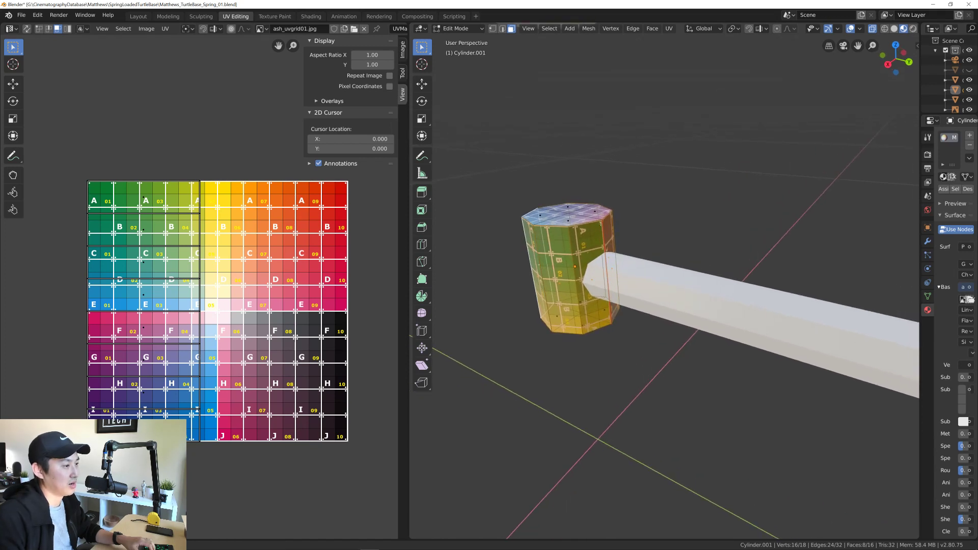
{"action": "left_click", "coordinate": [872, 29]}
{"action": "scroll", "coordinate": [620, 216], "scroll_direction": "up", "scroll_amount": 2}
{"action": "scroll", "coordinate": [621, 216], "scroll_direction": "down", "scroll_amount": 3}
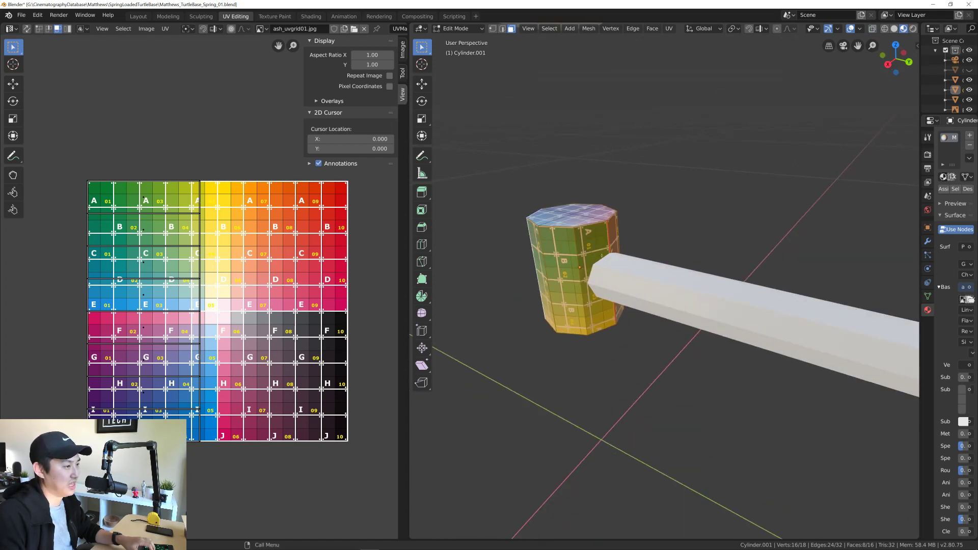
{"action": "middle_click_drag", "start_coordinate": [602, 257], "coordinate": [622, 253]}
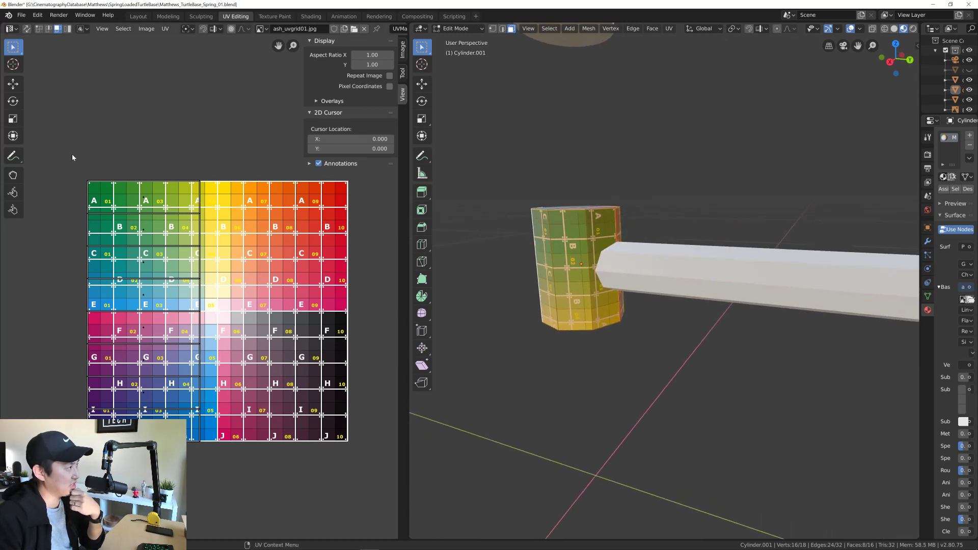
Step: Select all the side-face UVs over the grid image and rotate them 90 degrees
{"action": "left_click_drag", "start_coordinate": [59, 157], "coordinate": [245, 472]}
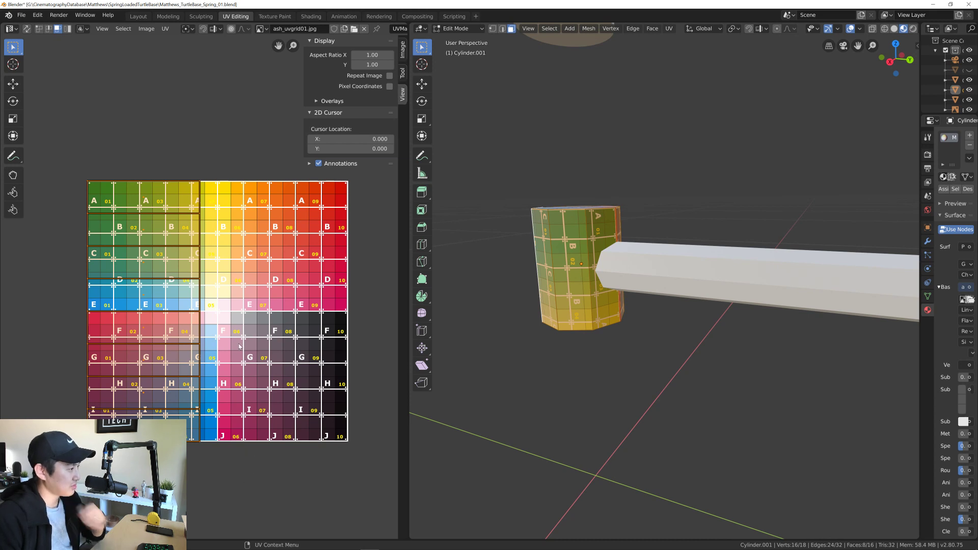
{"action": "type", "text": "r"}
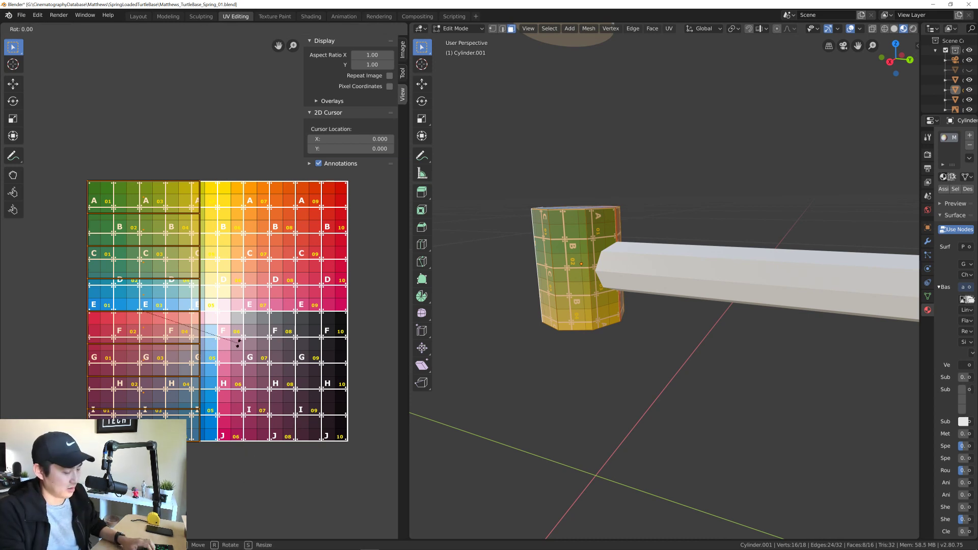
{"action": "type", "text": "90"}
{"action": "key", "text": "Return"}
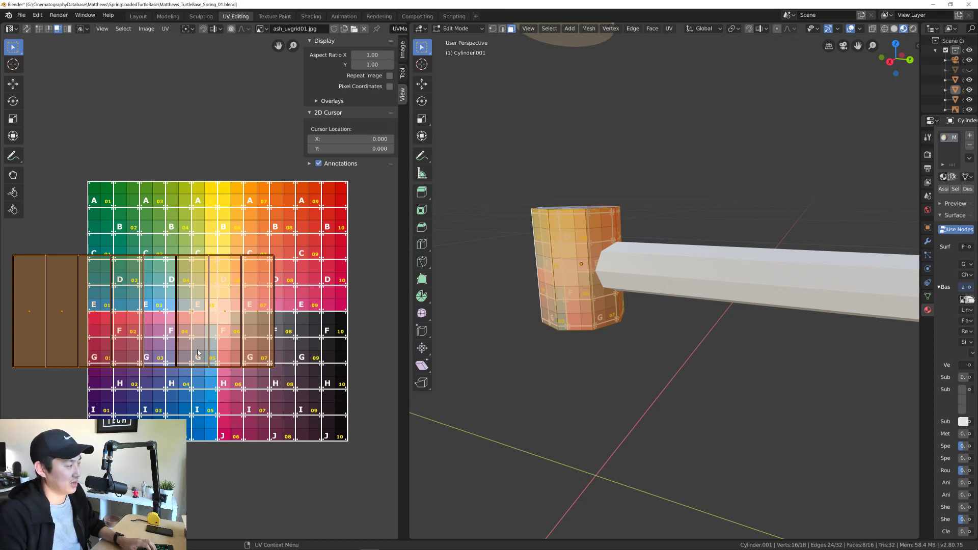
Step: Activate the UV editor's Move tool and show the tool settings header while checking the sidebar for transform options
{"action": "left_click", "coordinate": [13, 85]}
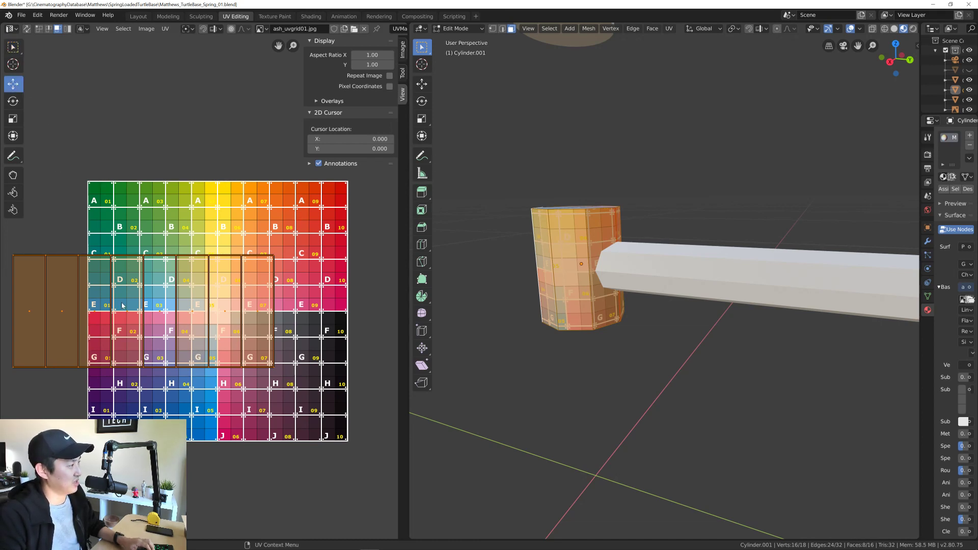
{"action": "middle_click_drag", "start_coordinate": [205, 288], "coordinate": [221, 295]}
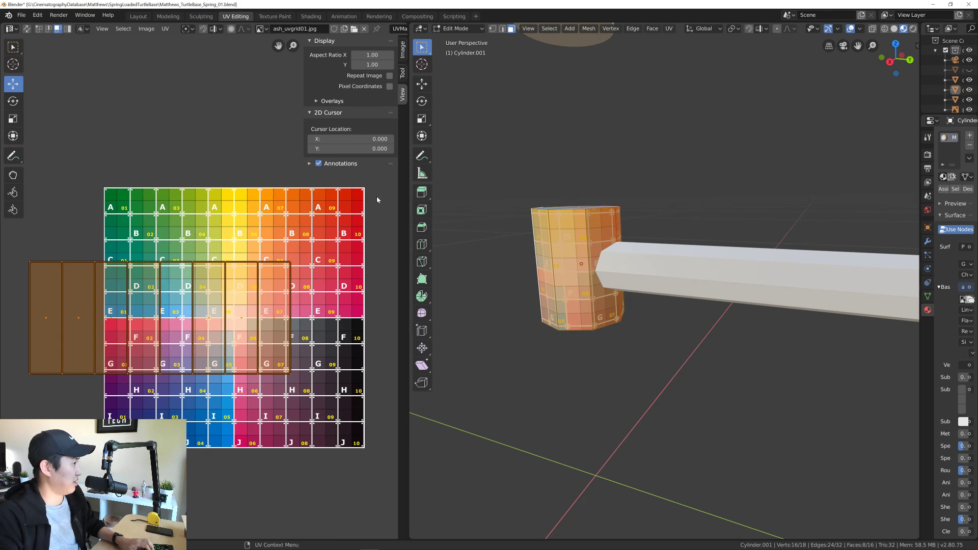
{"action": "left_click", "coordinate": [329, 101]}
{"action": "left_click", "coordinate": [330, 101]}
{"action": "left_click", "coordinate": [330, 101]}
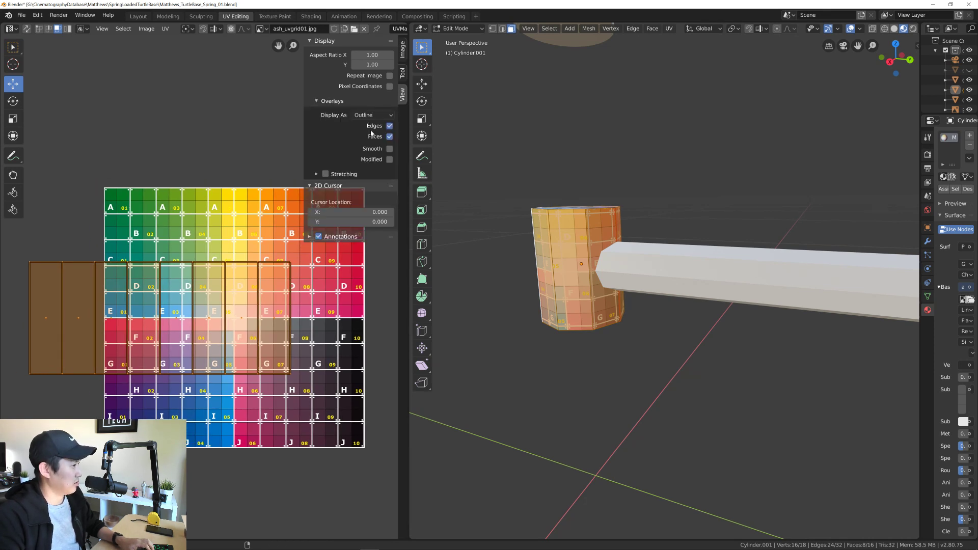
{"action": "left_click", "coordinate": [330, 100]}
{"action": "left_click", "coordinate": [333, 112]}
{"action": "left_click", "coordinate": [332, 112]}
{"action": "left_click", "coordinate": [333, 113]}
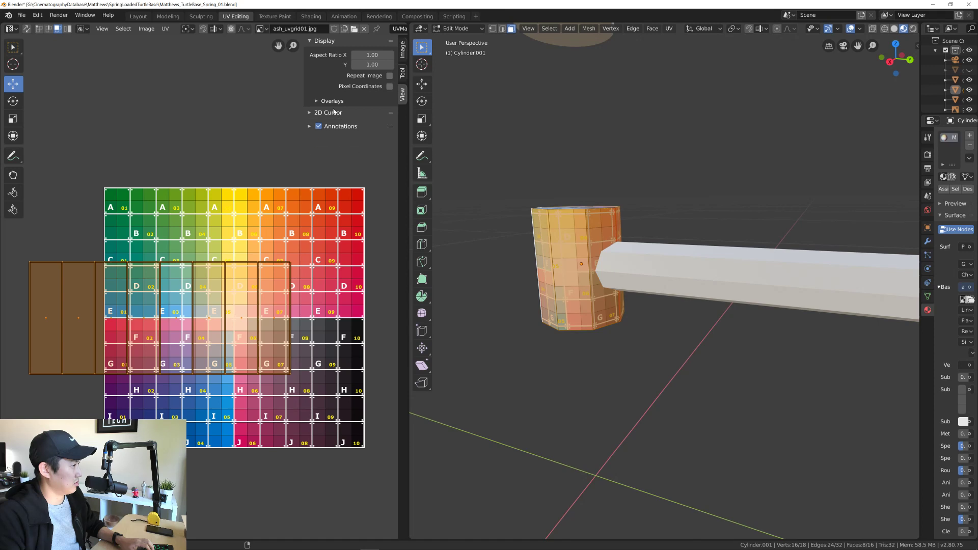
{"action": "left_click", "coordinate": [402, 74]}
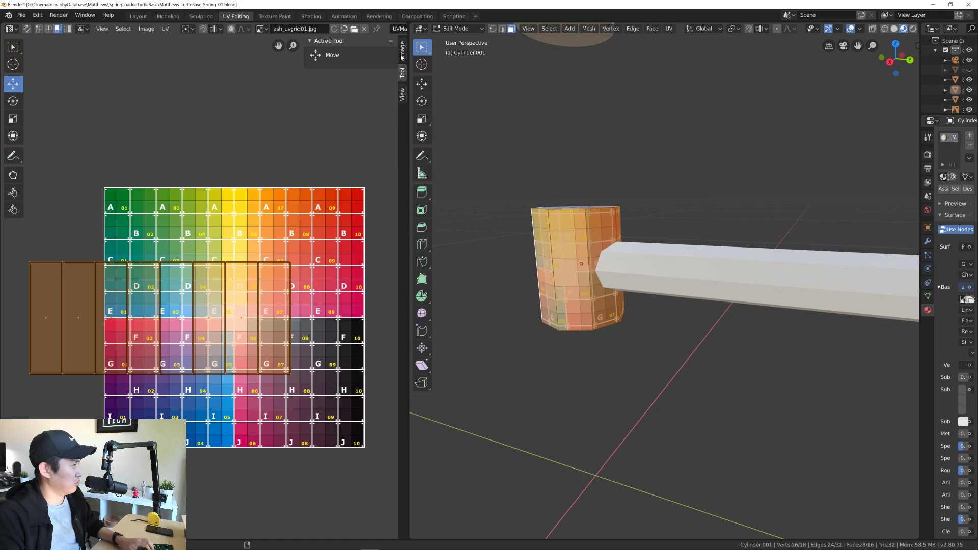
{"action": "left_click", "coordinate": [102, 30]}
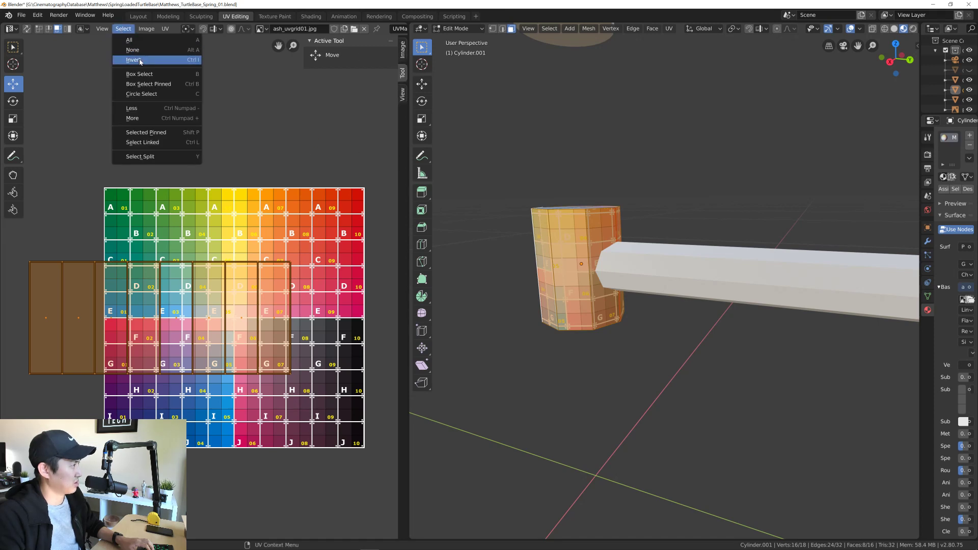
{"action": "left_click", "coordinate": [104, 60]}
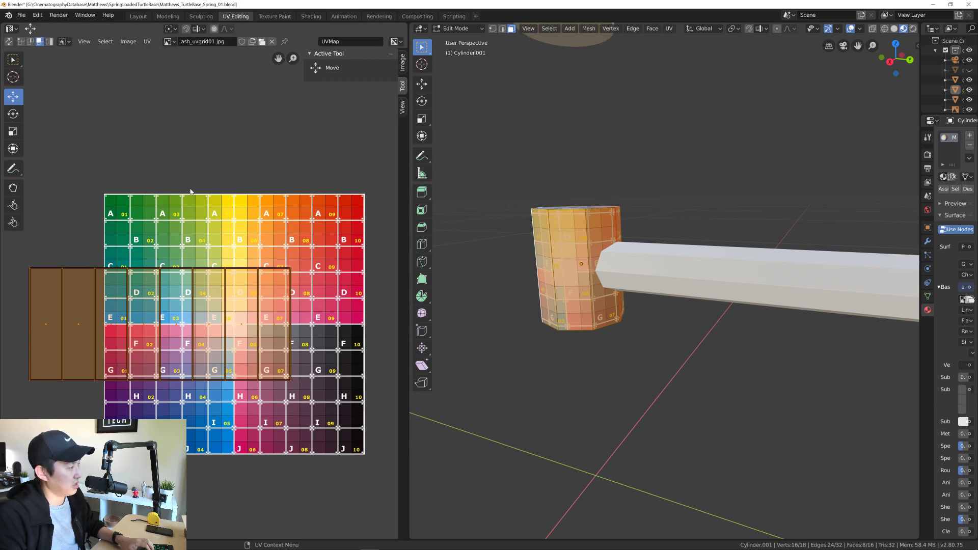
Step: Move the selected side-face UVs horizontally by about 0.27 so they lie within the UV grid image
{"action": "key", "text": "g"}
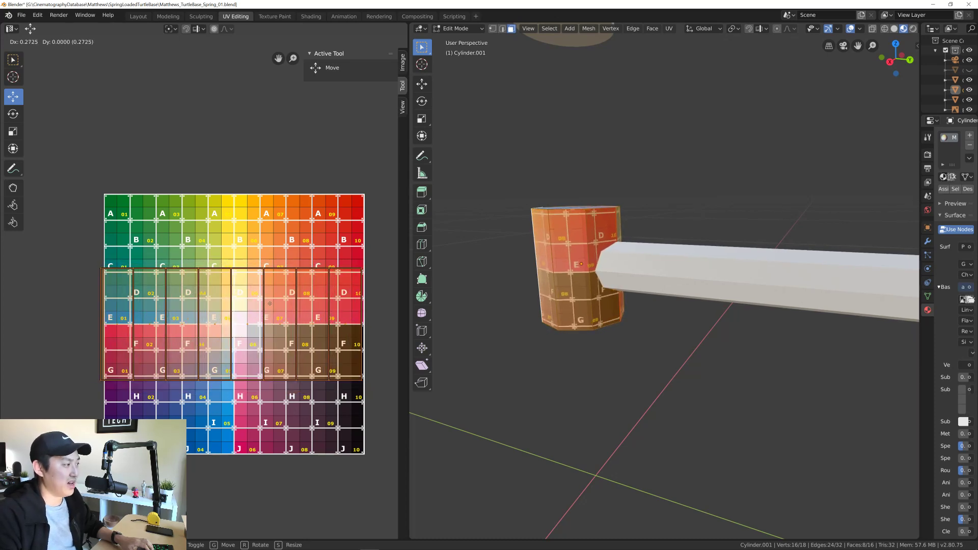
{"action": "left_click", "coordinate": [288, 318]}
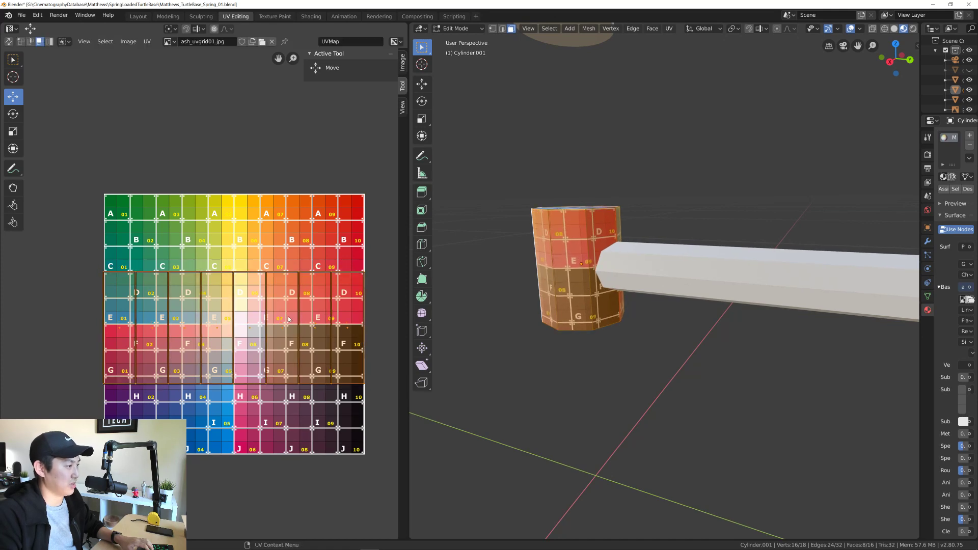
{"action": "scroll", "coordinate": [288, 319], "scroll_direction": "up", "scroll_amount": 2}
{"action": "scroll", "coordinate": [283, 293], "scroll_direction": "down", "scroll_amount": 1}
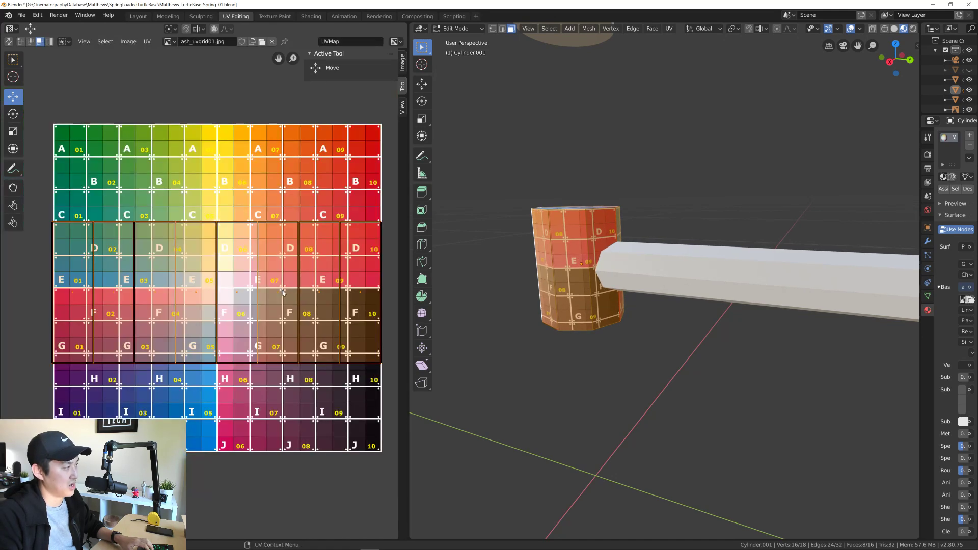
{"action": "scroll", "coordinate": [283, 293], "scroll_direction": "down", "scroll_amount": 1}
{"action": "scroll", "coordinate": [283, 292], "scroll_direction": "up", "scroll_amount": 1}
{"action": "scroll", "coordinate": [283, 293], "scroll_direction": "down", "scroll_amount": 1}
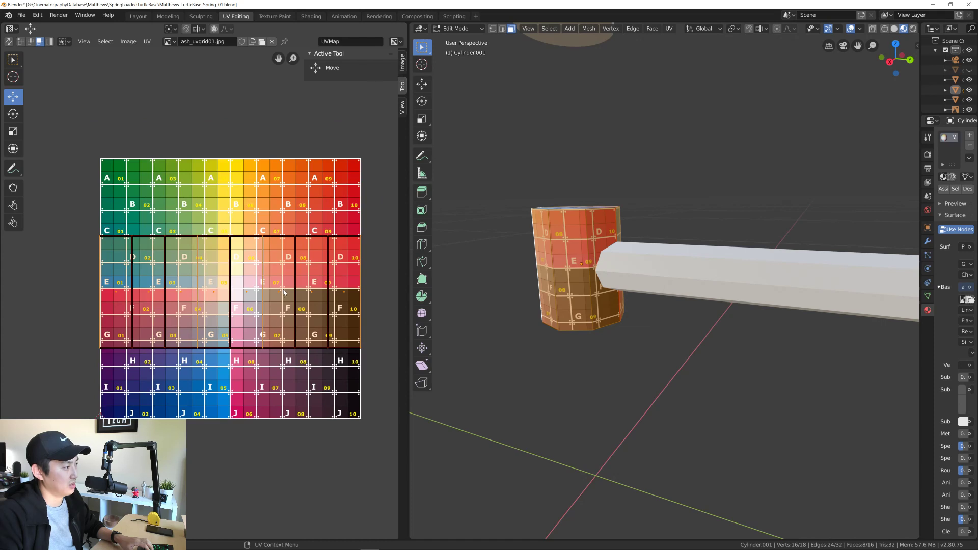
{"action": "middle_click_drag", "start_coordinate": [284, 292], "coordinate": [277, 298]}
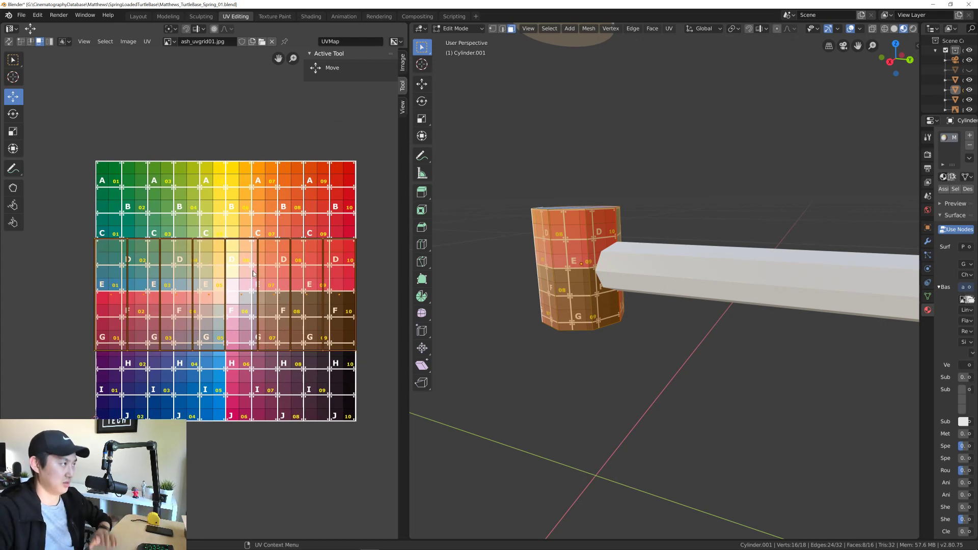
Step: Turn on Constrain to Image Bounds for the UVs and undo the last UV move
{"action": "left_click", "coordinate": [129, 42]}
{"action": "mouse_move", "coordinate": [147, 41]}
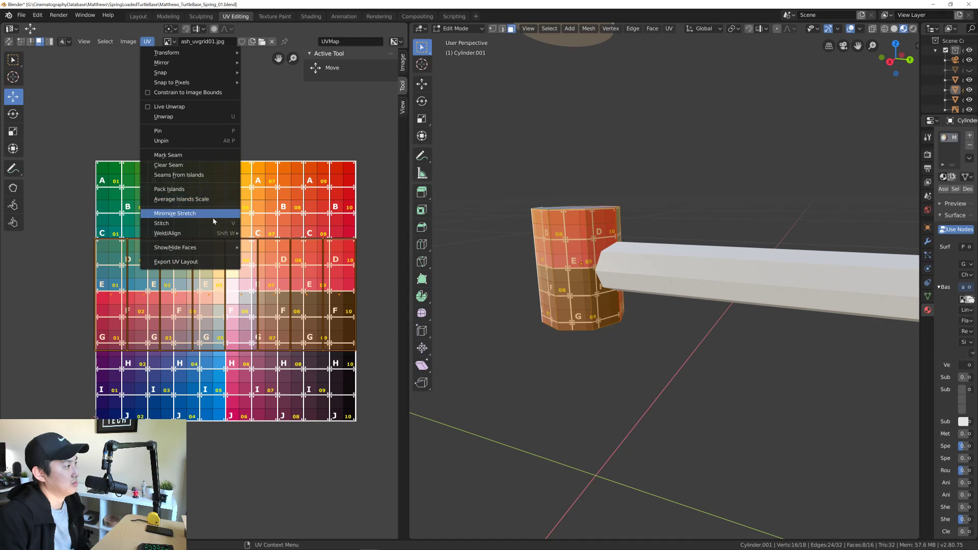
{"action": "mouse_move", "coordinate": [210, 52]}
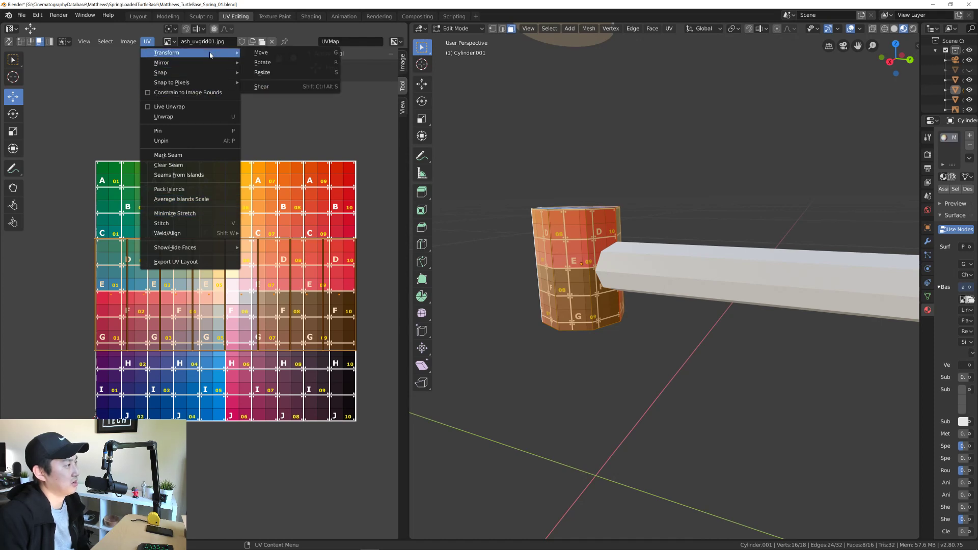
{"action": "left_click", "coordinate": [212, 93]}
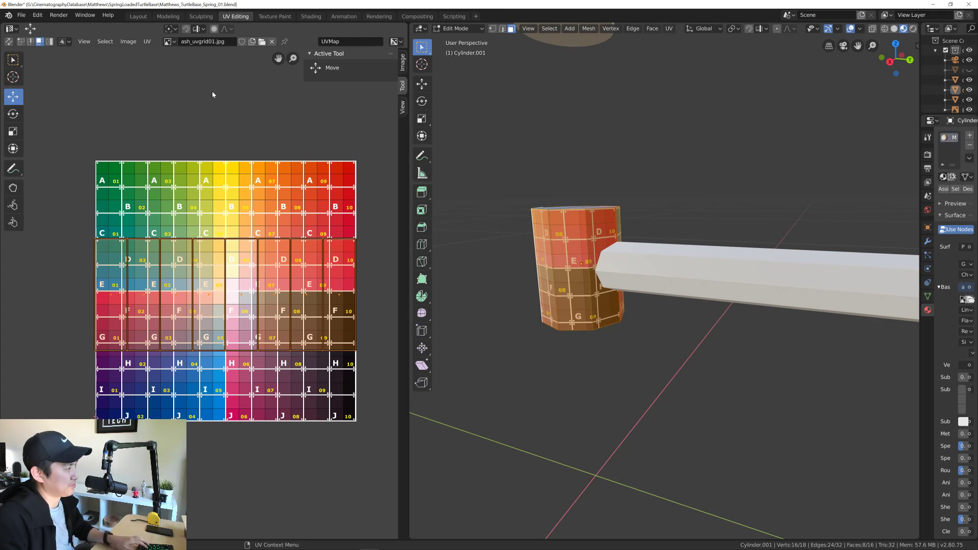
{"action": "key", "text": "ctrl+z"}
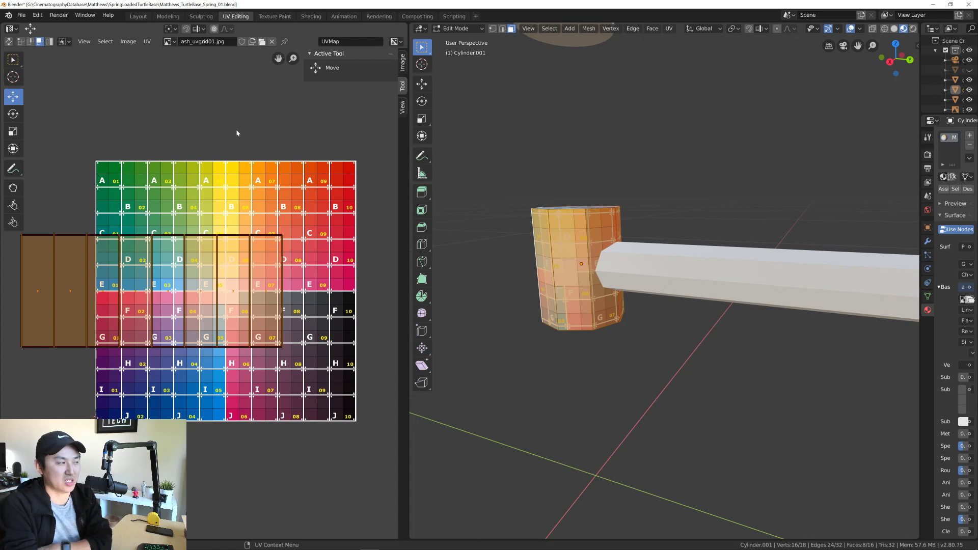
Step: Switch to Chrome and search Google for "blender uv layout plugin" on a new page
{"action": "key", "text": "alt+Tab"}
{"action": "key", "text": "alt+Tab"}
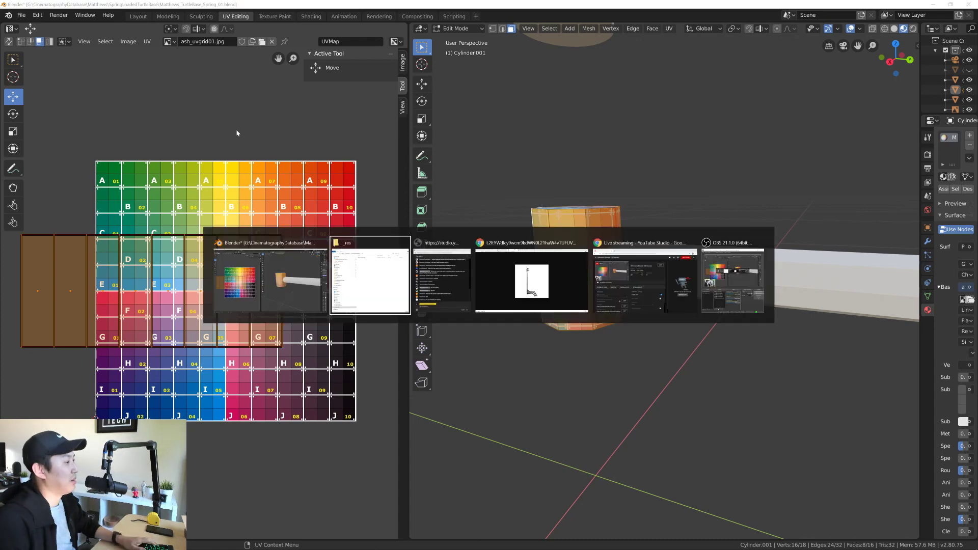
{"action": "key", "text": "alt+Tab"}
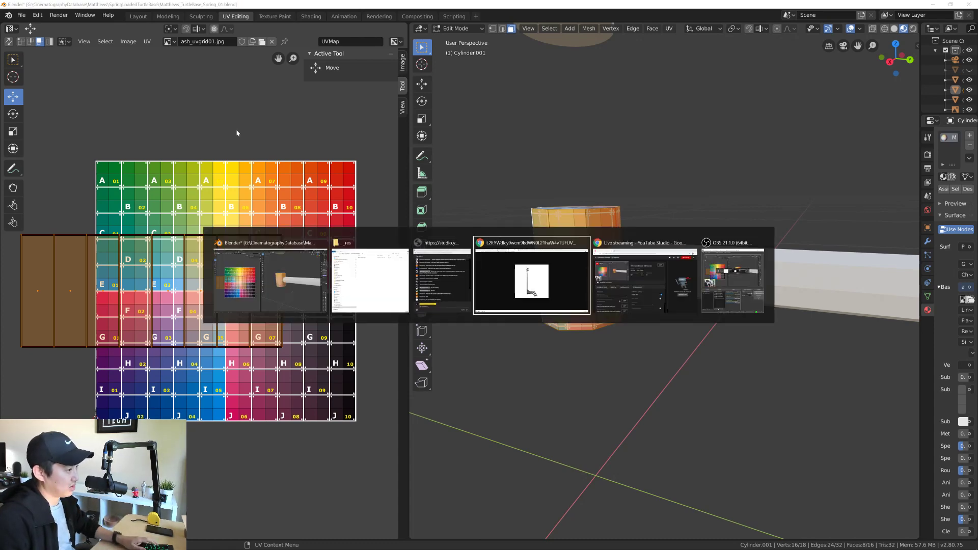
{"action": "key", "text": "ctrl+t"}
{"action": "type", "text": "blender"}
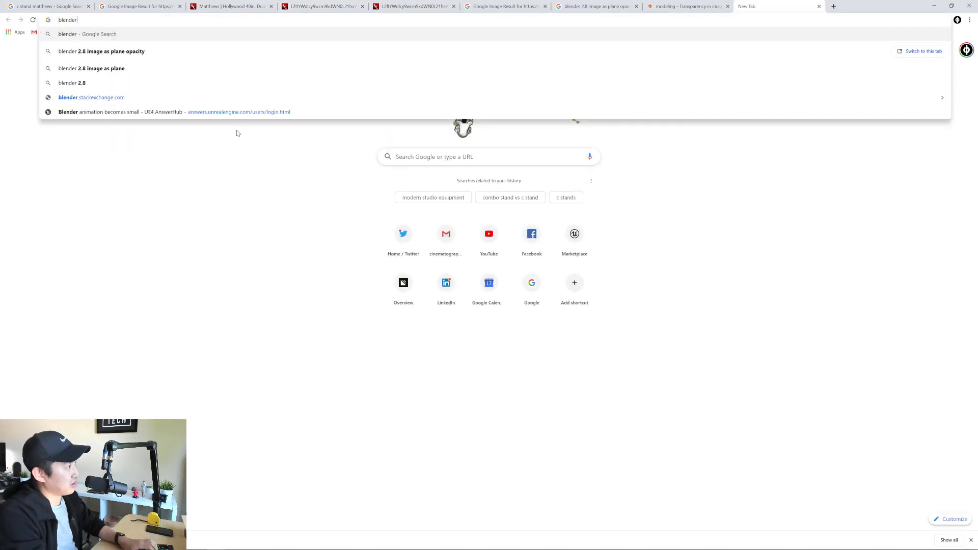
{"action": "type", "text": " uv layout pplugi"}
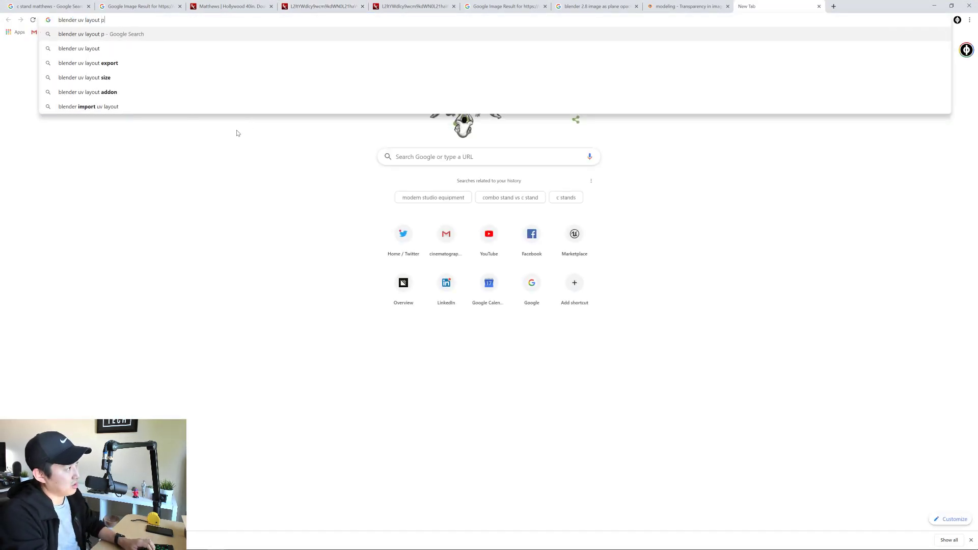
{"action": "key", "text": "BackSpace"}
{"action": "key", "text": "BackSpace"}
{"action": "key", "text": "BackSpace"}
{"action": "key", "text": "BackSpace"}
{"action": "key", "text": "BackSpace"}
{"action": "key", "text": "BackSpace"}
{"action": "type", "text": "plugin"}
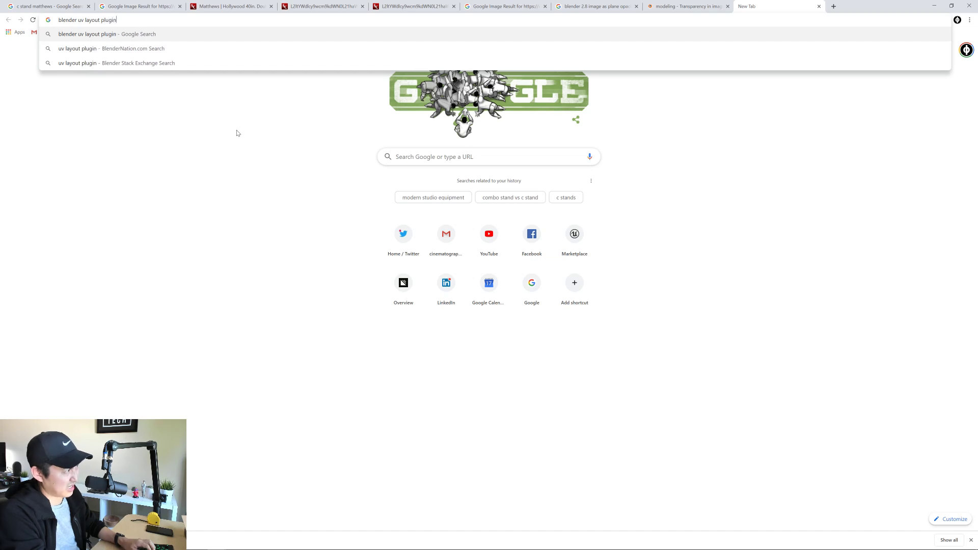
{"action": "key", "text": "Return"}
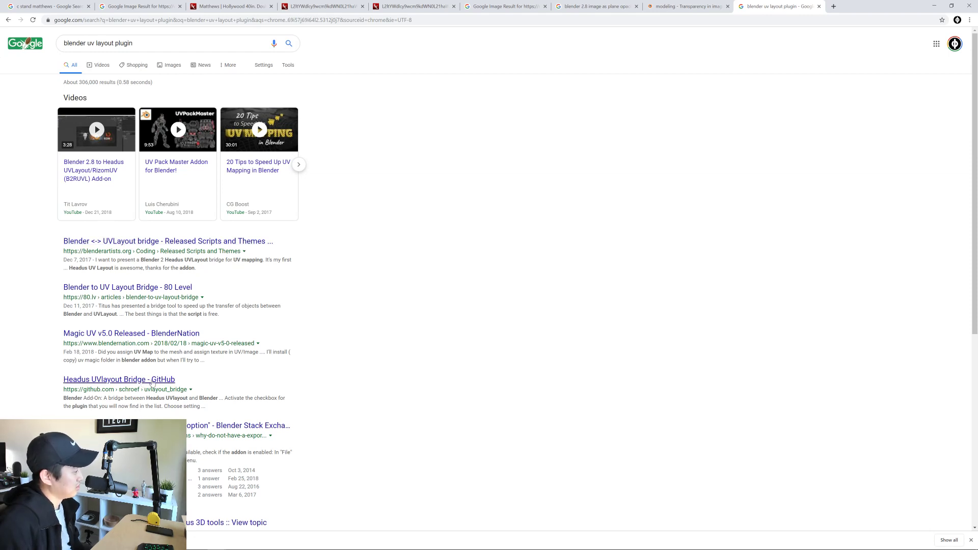
Step: Open the headus UVLayout website from the search results and view its list of Basic videos
{"action": "scroll", "coordinate": [152, 383], "scroll_direction": "down", "scroll_amount": 4}
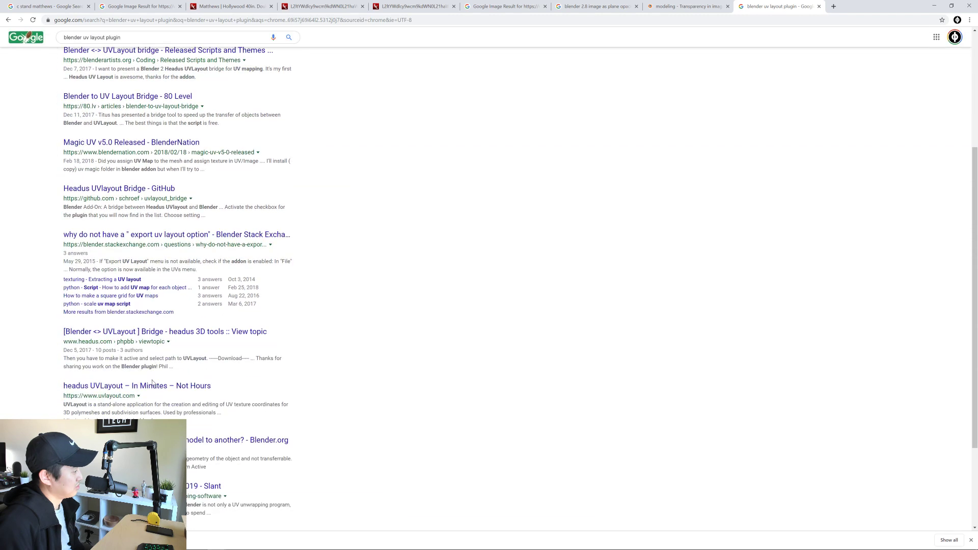
{"action": "scroll", "coordinate": [152, 383], "scroll_direction": "down", "scroll_amount": 1}
{"action": "right_click", "coordinate": [161, 345]}
{"action": "left_click", "coordinate": [183, 350]}
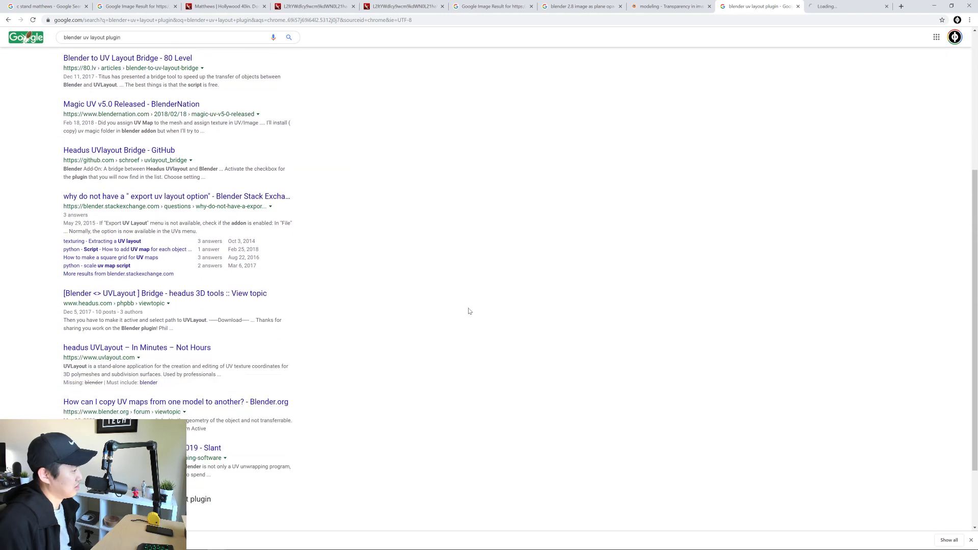
{"action": "left_click", "coordinate": [843, 7]}
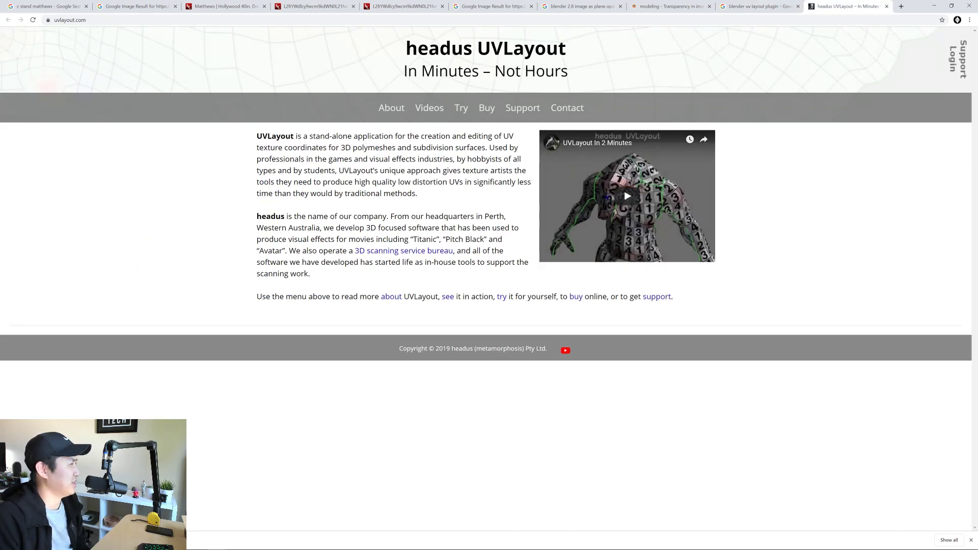
{"action": "left_click", "coordinate": [420, 110]}
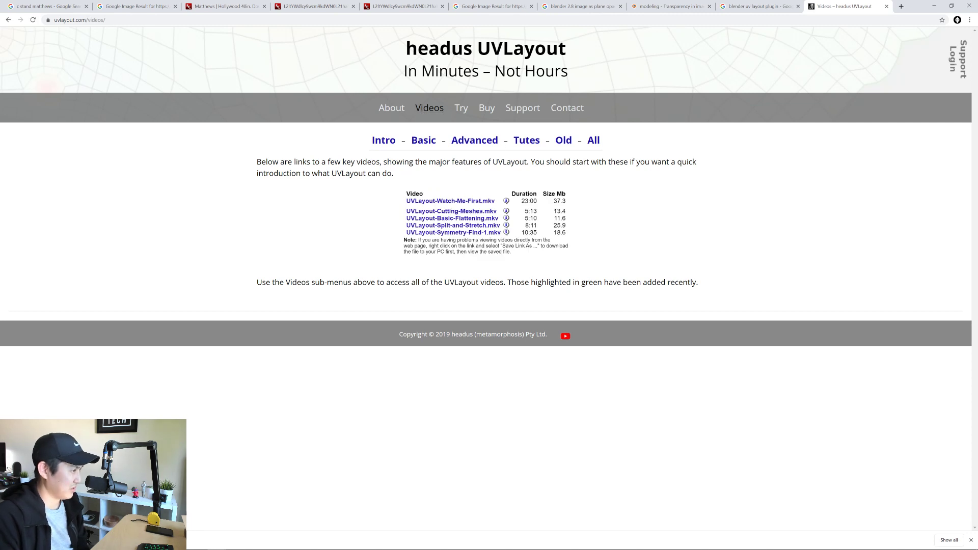
{"action": "left_click", "coordinate": [421, 141]}
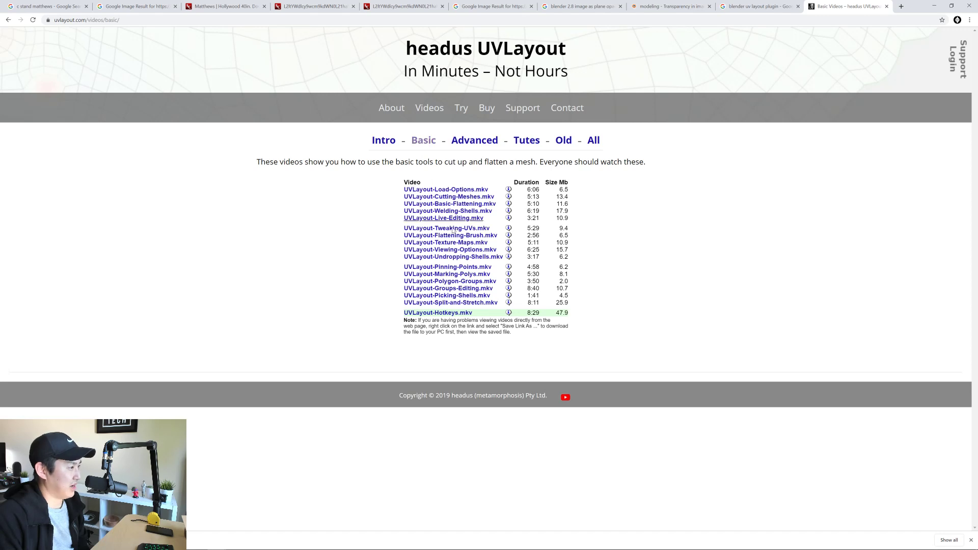
Step: Return to the search results, look them over and open Slant's "7 Best UV mapping software as of 2019" page
{"action": "left_click", "coordinate": [761, 6]}
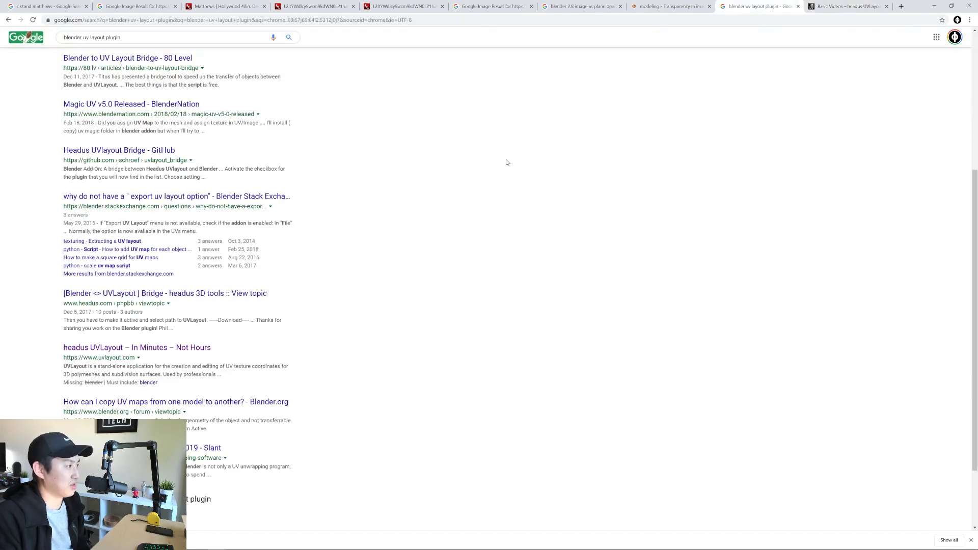
{"action": "scroll", "coordinate": [351, 341], "scroll_direction": "down", "scroll_amount": 2}
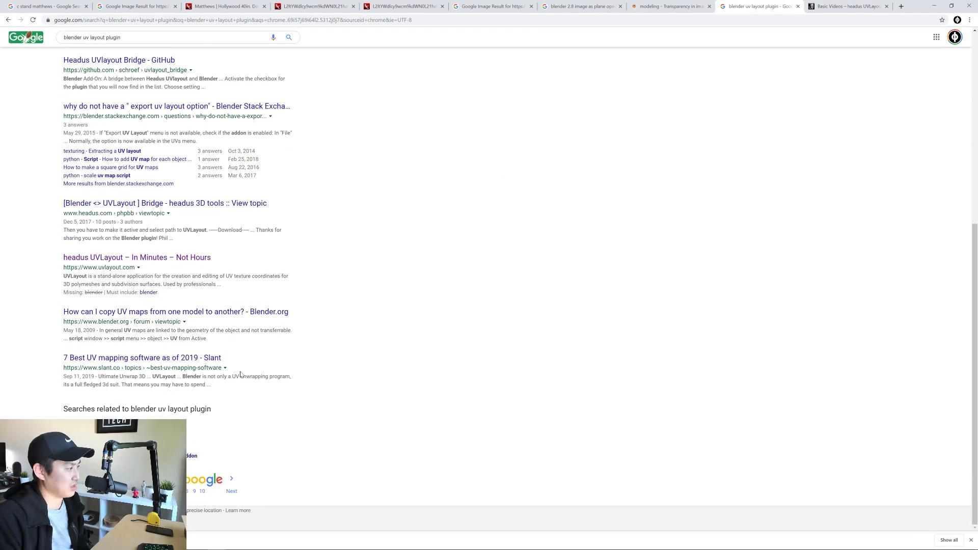
{"action": "middle_click", "coordinate": [156, 362]}
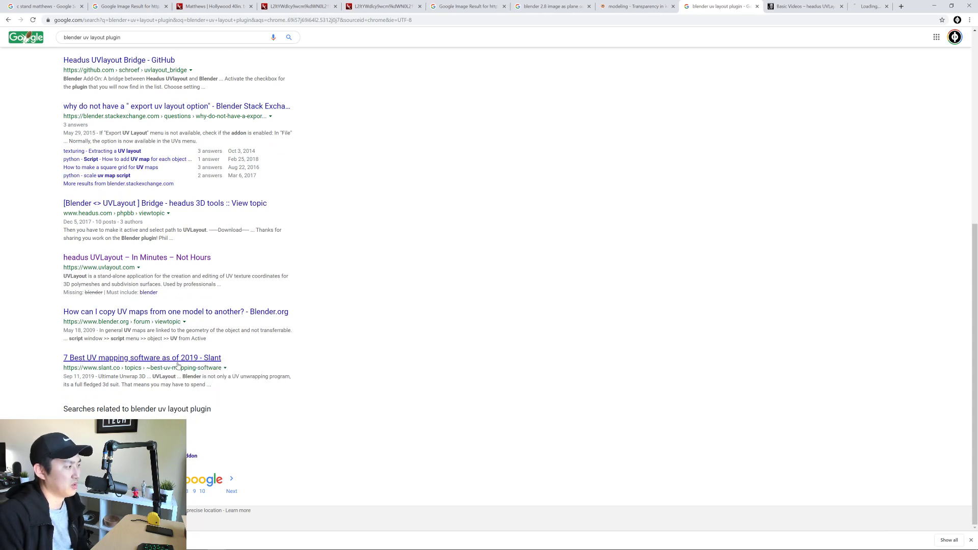
{"action": "scroll", "coordinate": [167, 223], "scroll_direction": "up", "scroll_amount": 6}
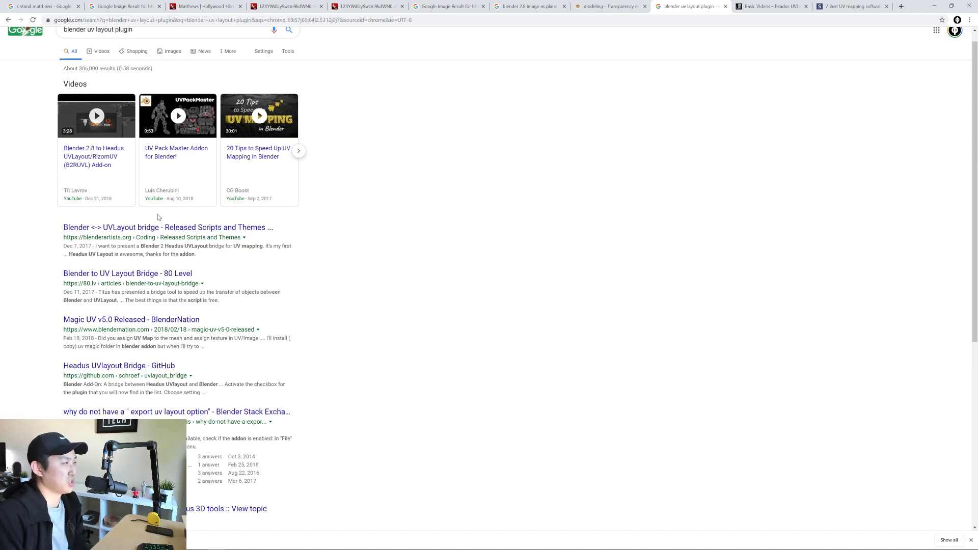
{"action": "mouse_move", "coordinate": [223, 549]}
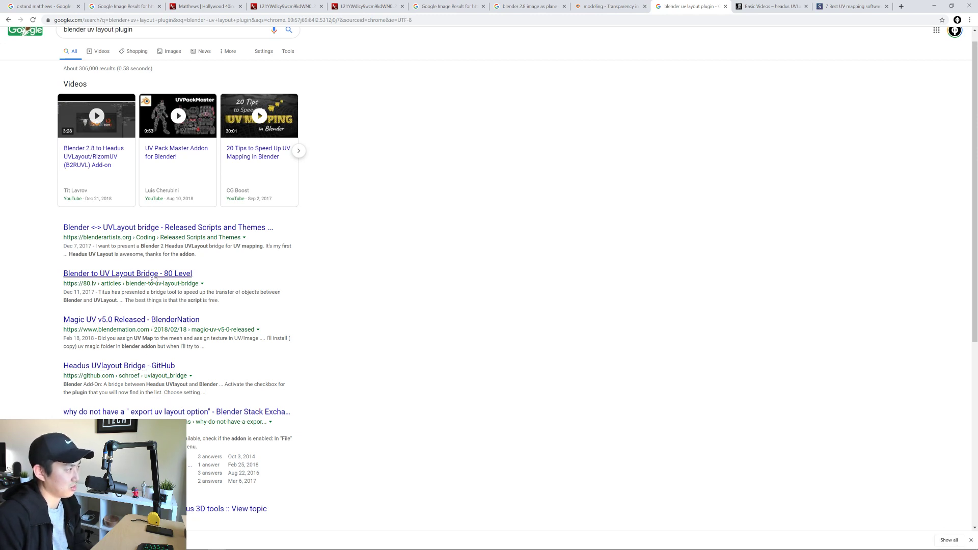
{"action": "scroll", "coordinate": [537, 101], "scroll_direction": "up", "scroll_amount": 1}
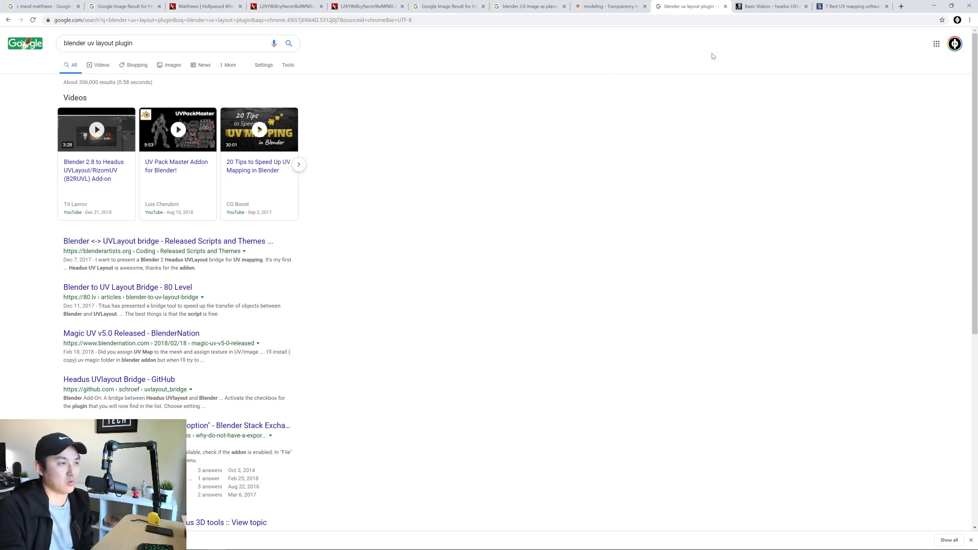
{"action": "left_click", "coordinate": [768, 8]}
{"action": "left_click", "coordinate": [844, 11]}
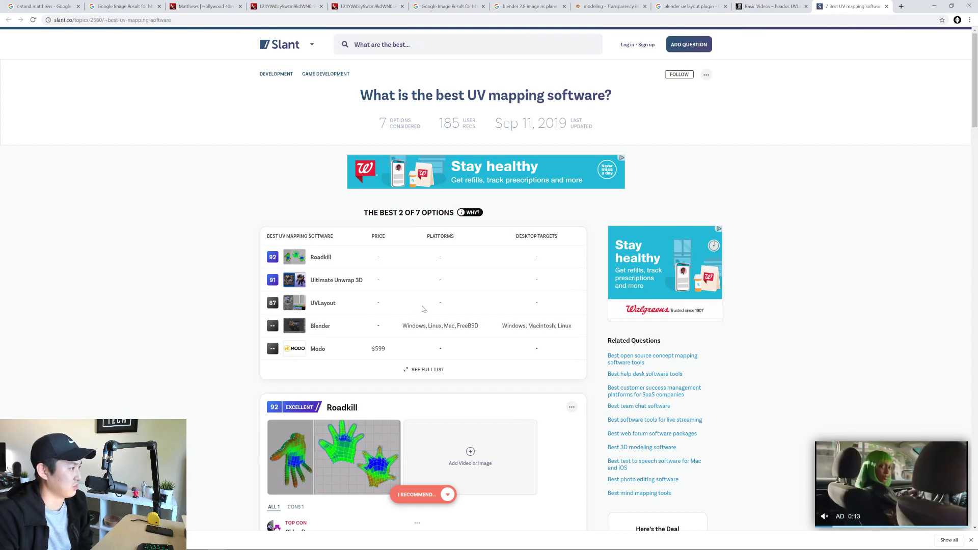
Step: Read through Slant's UV mapping software comparison, from the ranking table and Roadkill entry down to RizomUV
{"action": "scroll", "coordinate": [423, 309], "scroll_direction": "down", "scroll_amount": 1}
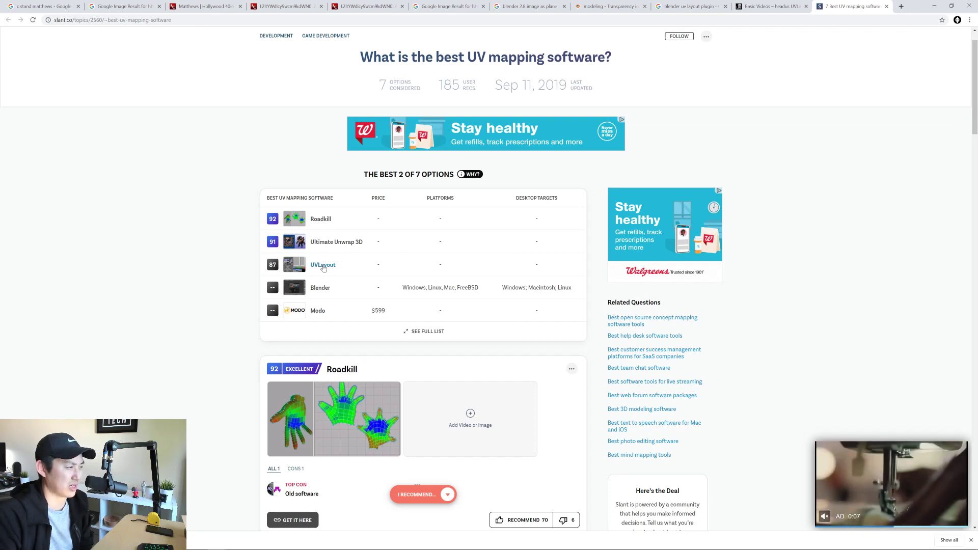
{"action": "scroll", "coordinate": [359, 350], "scroll_direction": "down", "scroll_amount": 3}
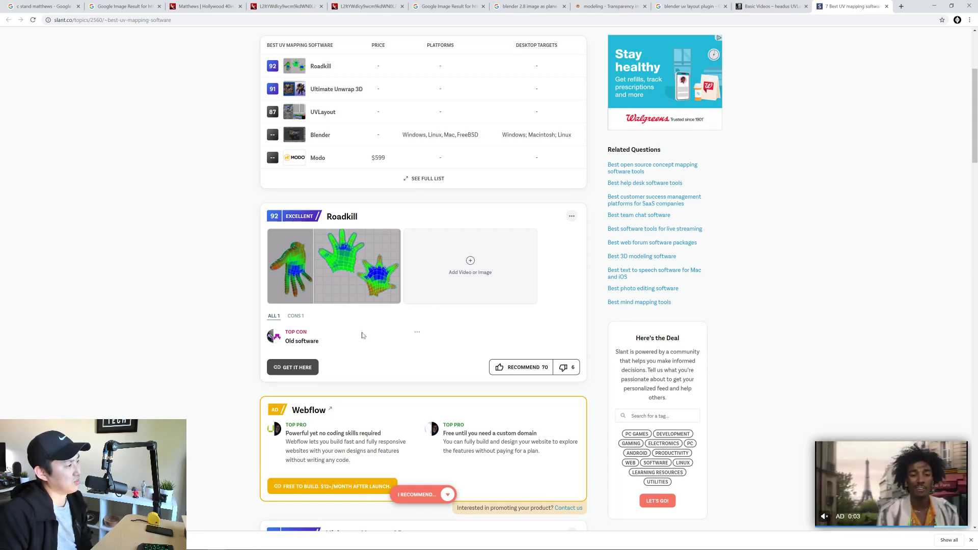
{"action": "scroll", "coordinate": [362, 335], "scroll_direction": "down", "scroll_amount": 5}
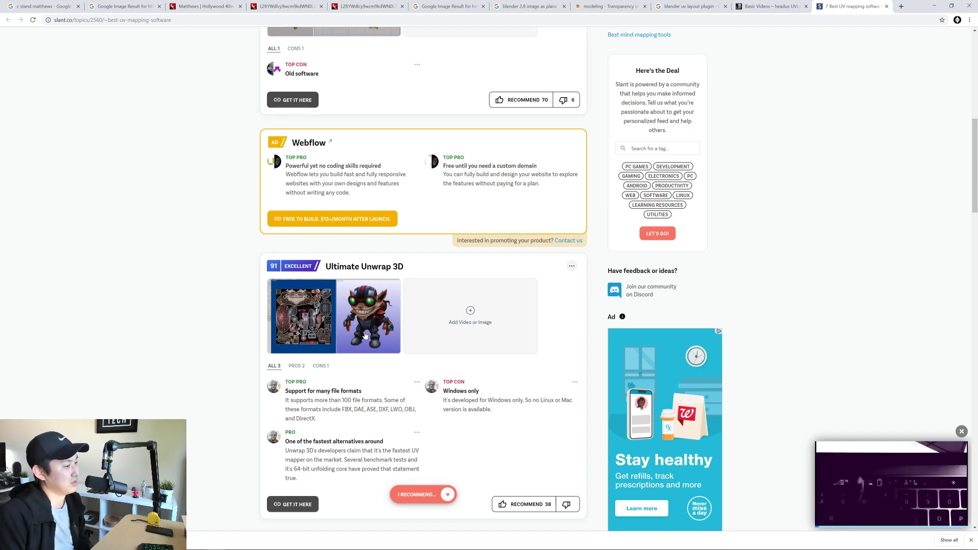
{"action": "scroll", "coordinate": [366, 335], "scroll_direction": "down", "scroll_amount": 5}
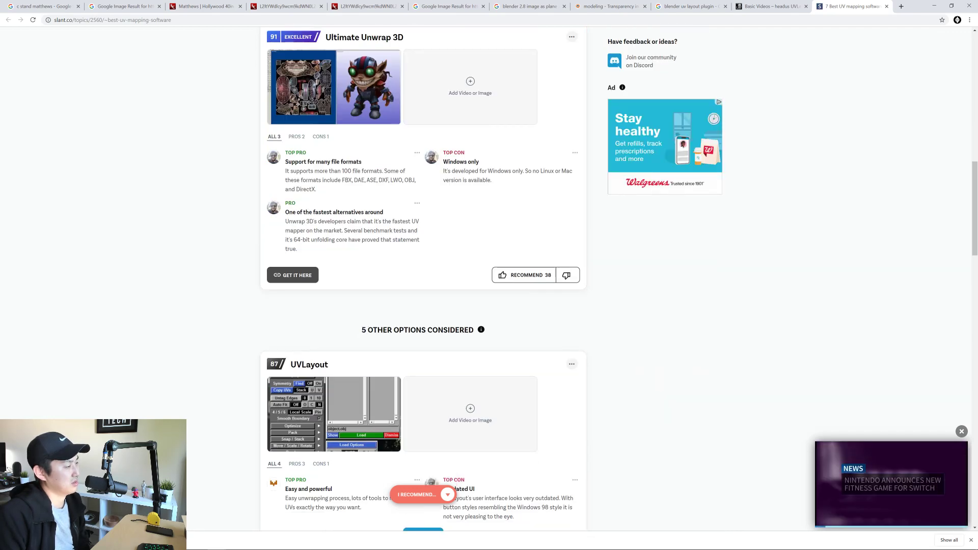
{"action": "scroll", "coordinate": [318, 277], "scroll_direction": "down", "scroll_amount": 3}
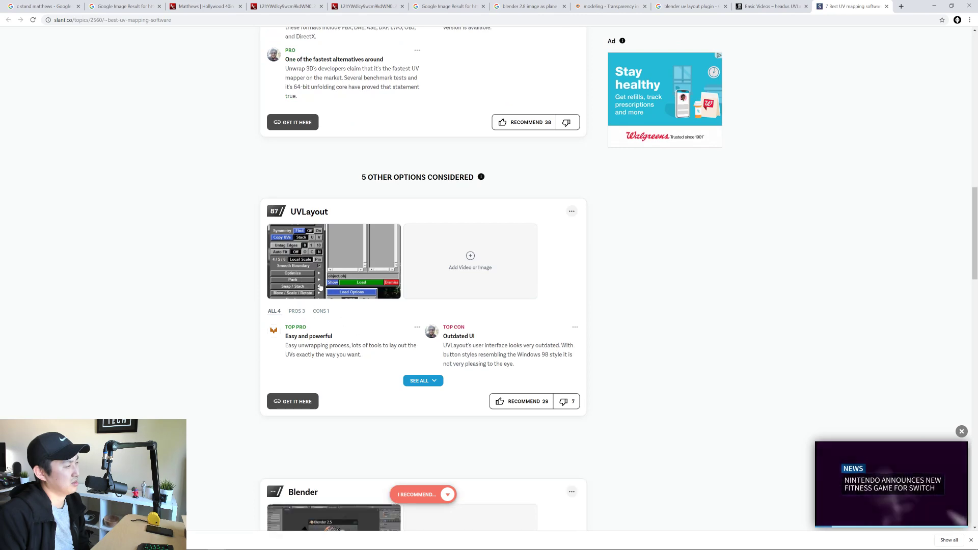
{"action": "scroll", "coordinate": [342, 284], "scroll_direction": "down", "scroll_amount": 4}
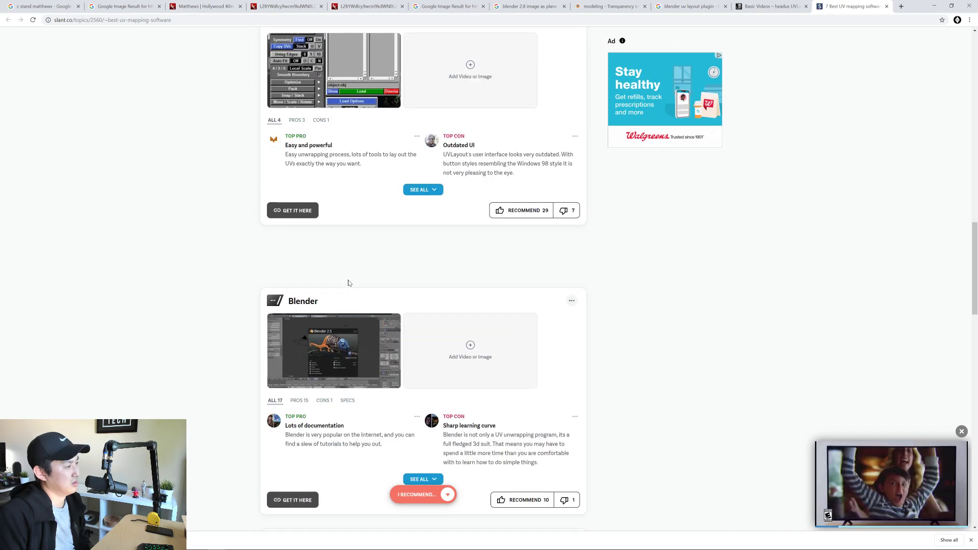
{"action": "scroll", "coordinate": [348, 283], "scroll_direction": "down", "scroll_amount": 12}
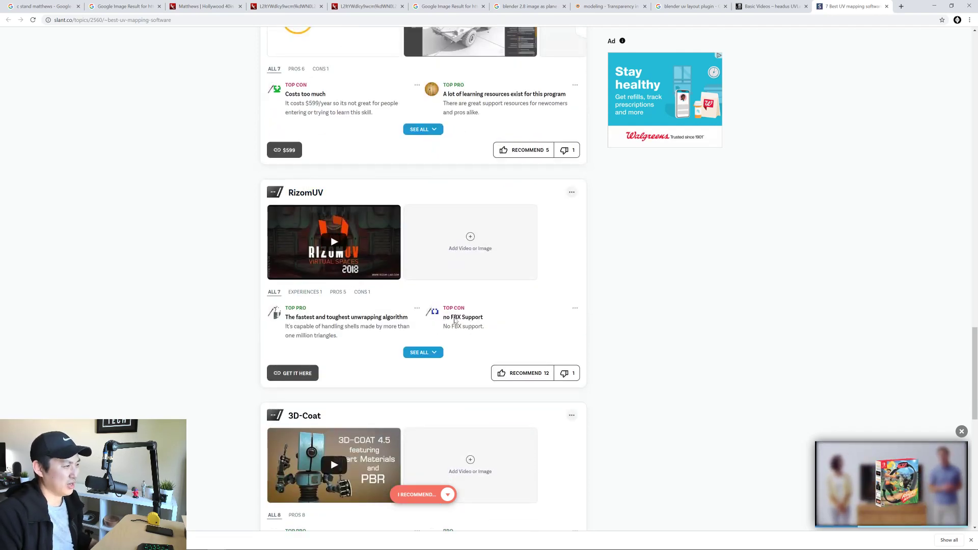
{"action": "scroll", "coordinate": [385, 270], "scroll_direction": "down", "scroll_amount": 4}
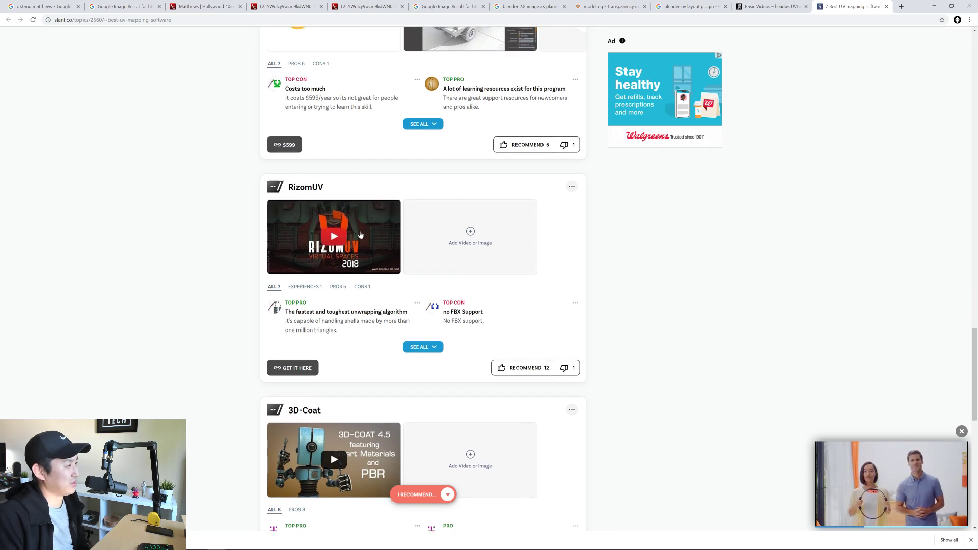
Step: Review the RizomUV, Modo and Blender entries on Slant's UV mapping software page, and close that page
{"action": "scroll", "coordinate": [364, 260], "scroll_direction": "up", "scroll_amount": 3}
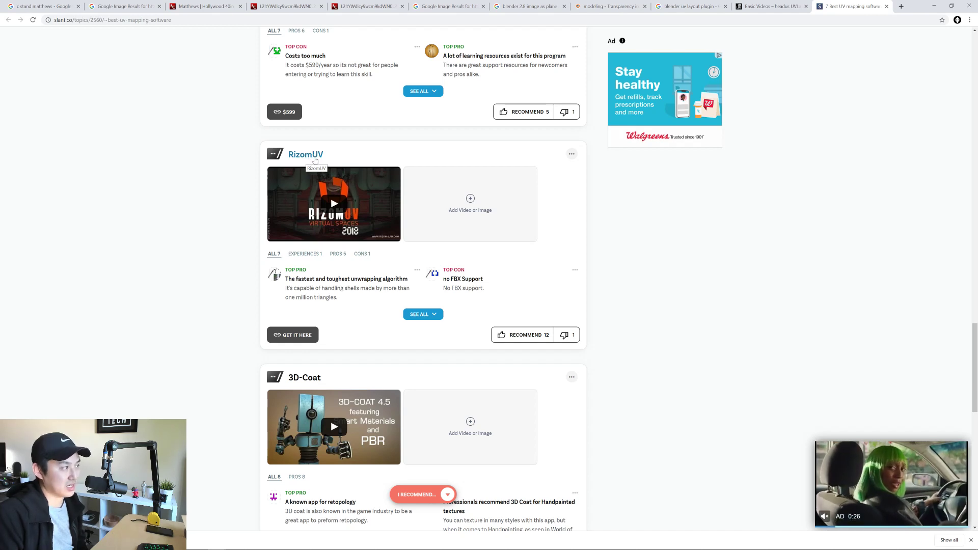
{"action": "scroll", "coordinate": [313, 168], "scroll_direction": "up", "scroll_amount": 2}
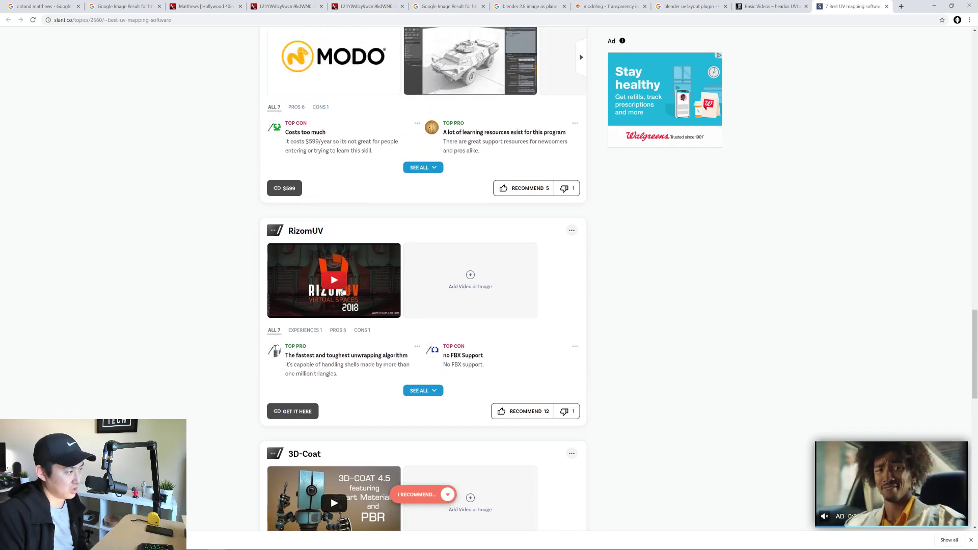
{"action": "scroll", "coordinate": [344, 292], "scroll_direction": "up", "scroll_amount": 10}
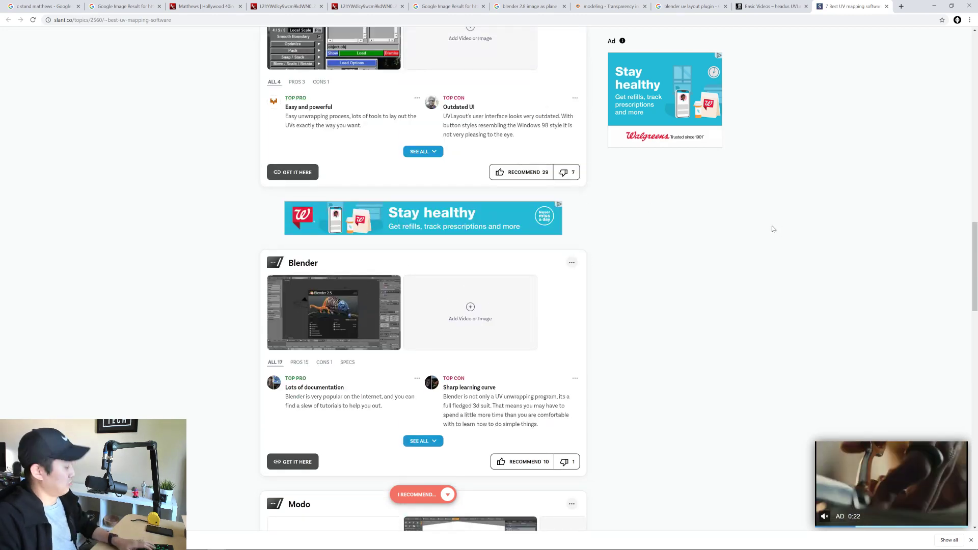
{"action": "key", "text": "ctrl+w"}
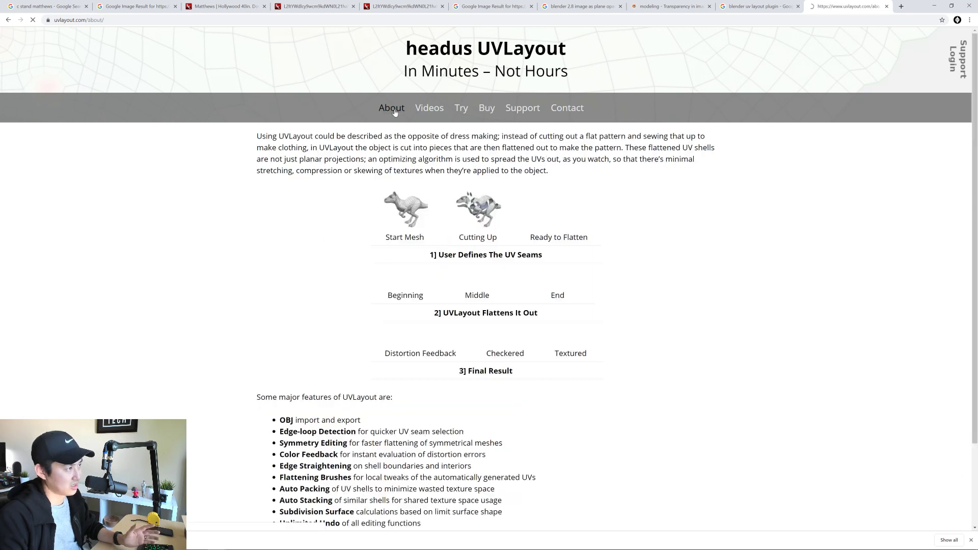
Step: Look through the UVLayout About page's workflow illustrations and feature list, and close the page
{"action": "scroll", "coordinate": [308, 239], "scroll_direction": "down", "scroll_amount": 3}
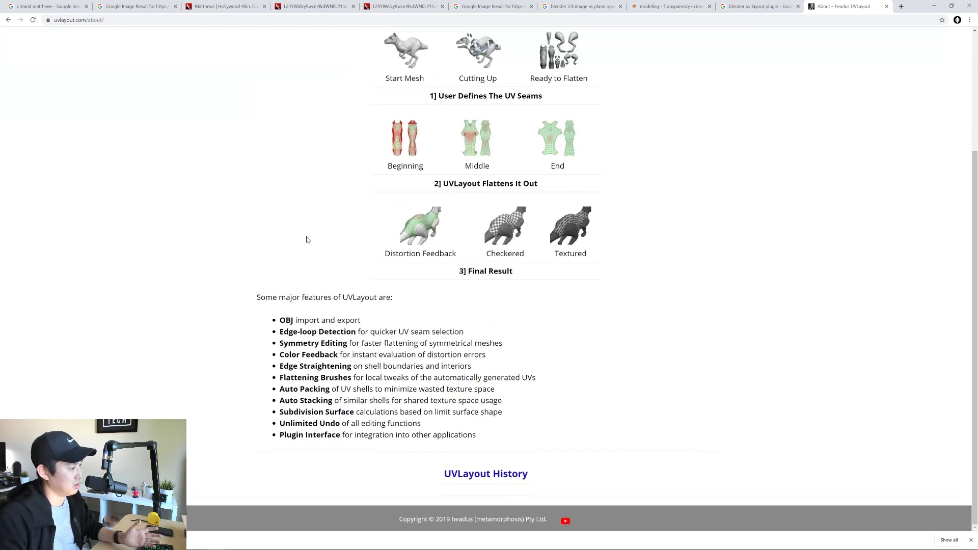
{"action": "scroll", "coordinate": [307, 239], "scroll_direction": "up", "scroll_amount": 3}
{"action": "key", "text": "ctrl+w"}
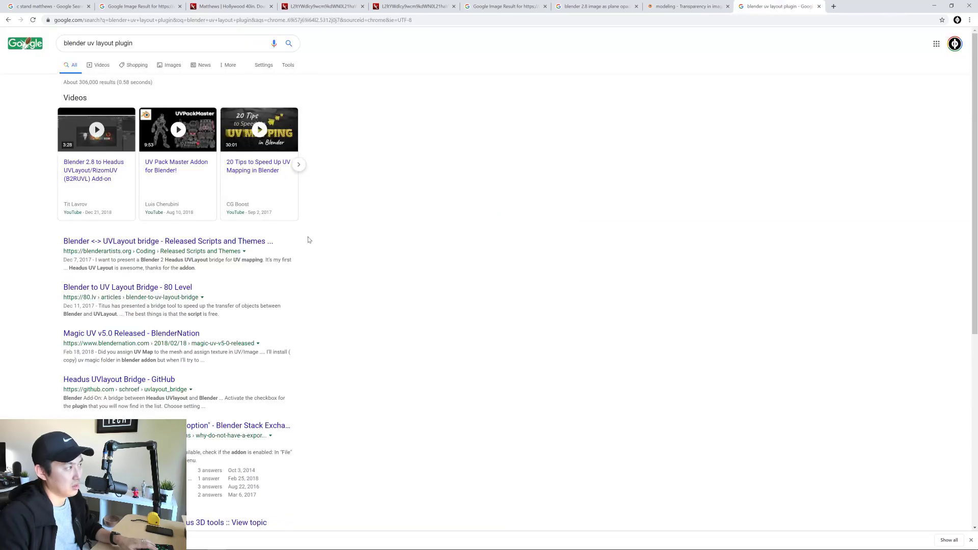
Step: Replace the Google query and search for "blender uv addon 2.8"
{"action": "double_click", "coordinate": [124, 44]}
{"action": "key", "text": "ctrl+a"}
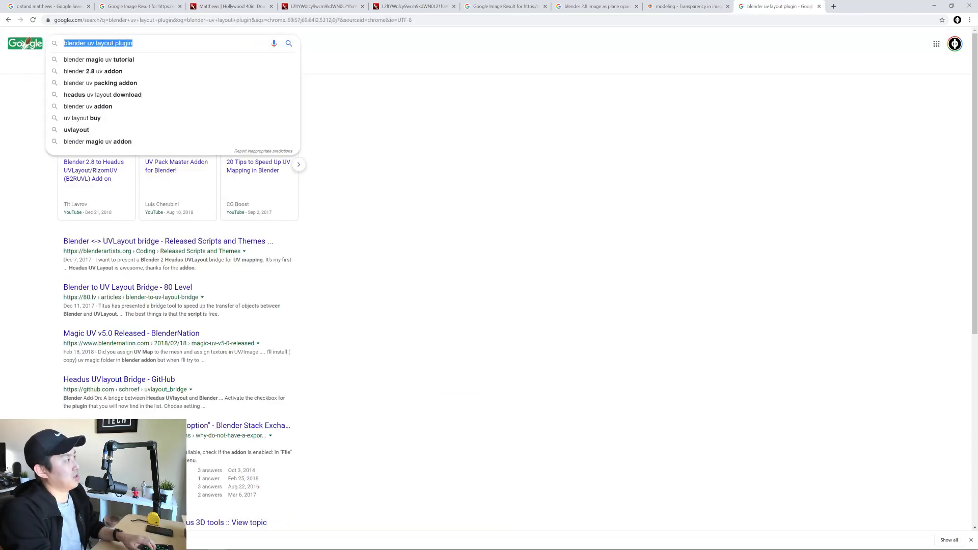
{"action": "type", "text": "blender 2.8"}
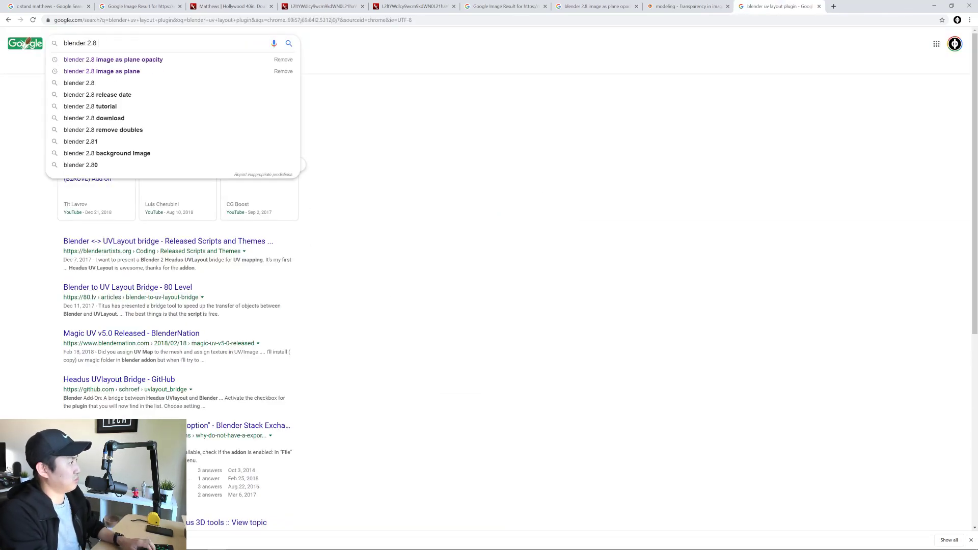
{"action": "key", "text": "BackSpace"}
{"action": "key", "text": "BackSpace"}
{"action": "key", "text": "BackSpace"}
{"action": "key", "text": "BackSpace"}
{"action": "type", "text": "uv "}
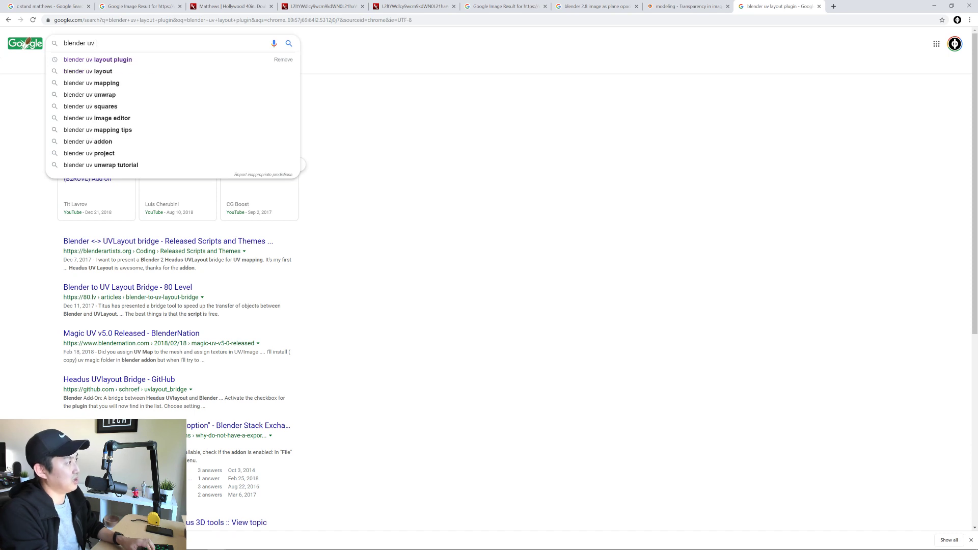
{"action": "type", "text": "addon 2.8"}
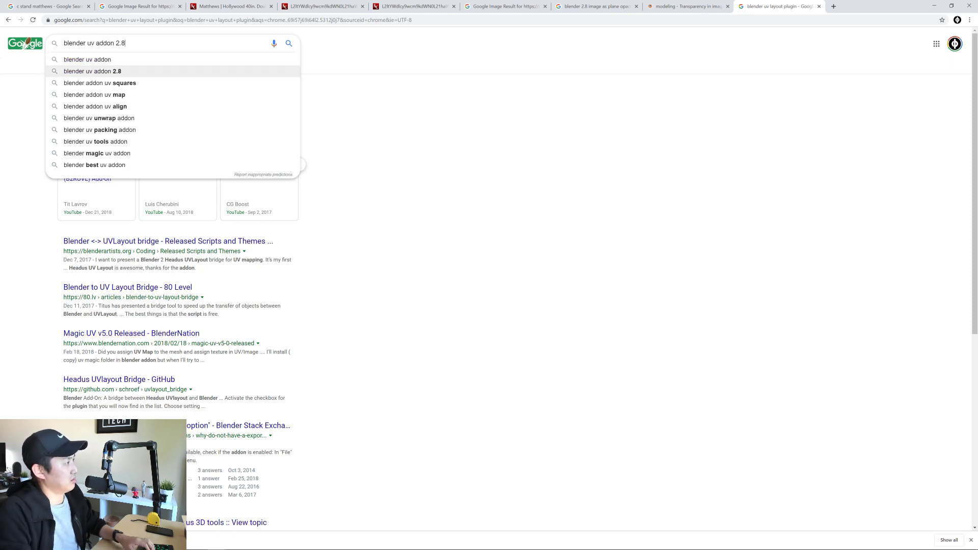
{"action": "key", "text": "Return"}
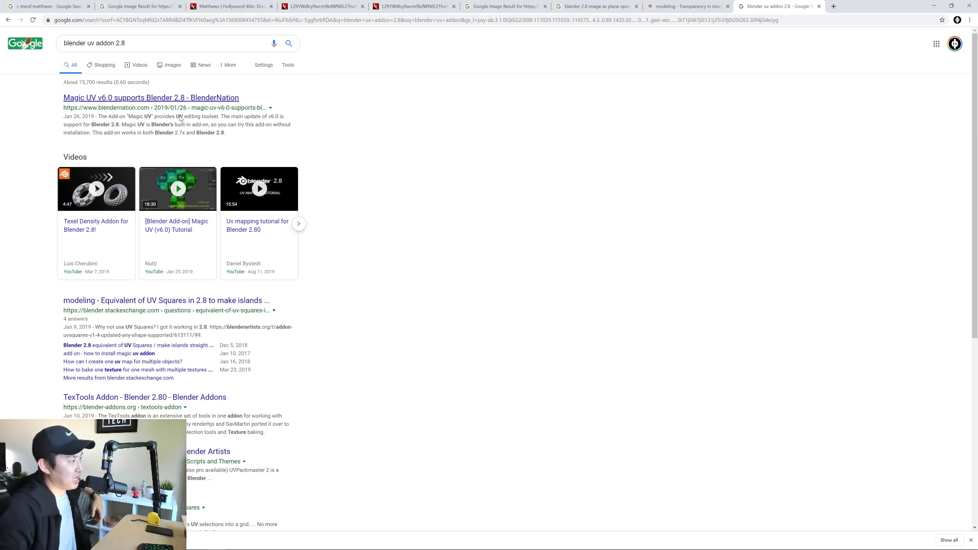
Step: Open the "TexTools Addon - Blender 2.80" search result in a new tab and switch to it
{"action": "scroll", "coordinate": [262, 345], "scroll_direction": "down", "scroll_amount": 2}
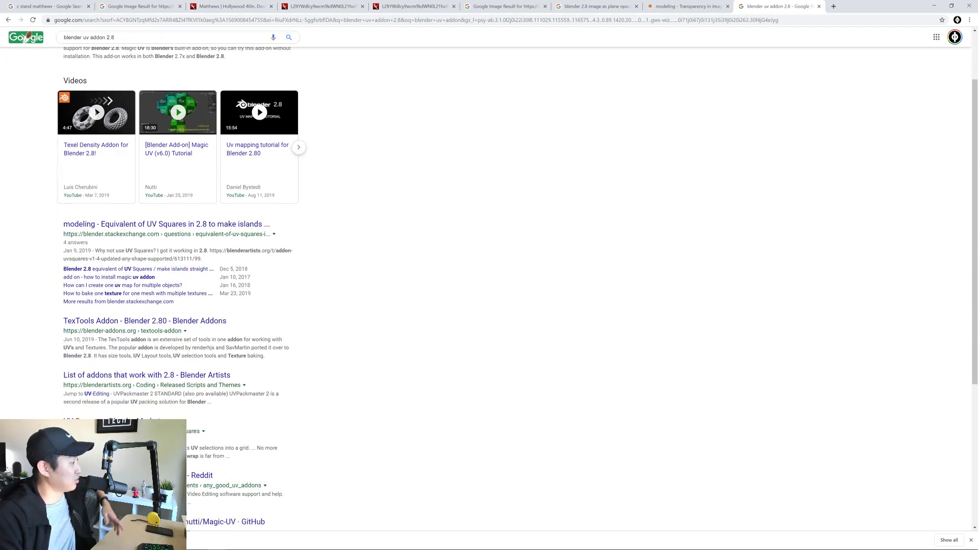
{"action": "right_click", "coordinate": [197, 324]}
{"action": "left_click", "coordinate": [225, 329]}
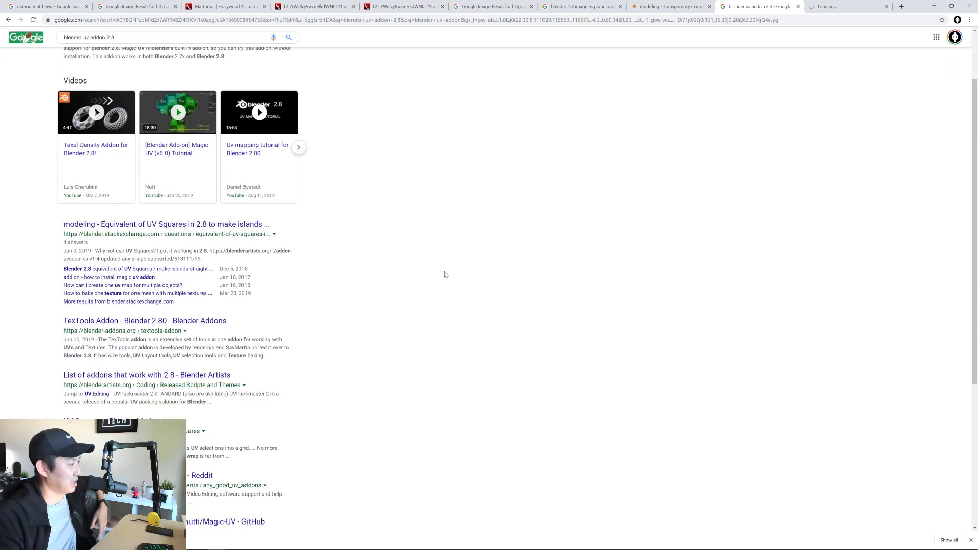
{"action": "left_click", "coordinate": [805, 8]}
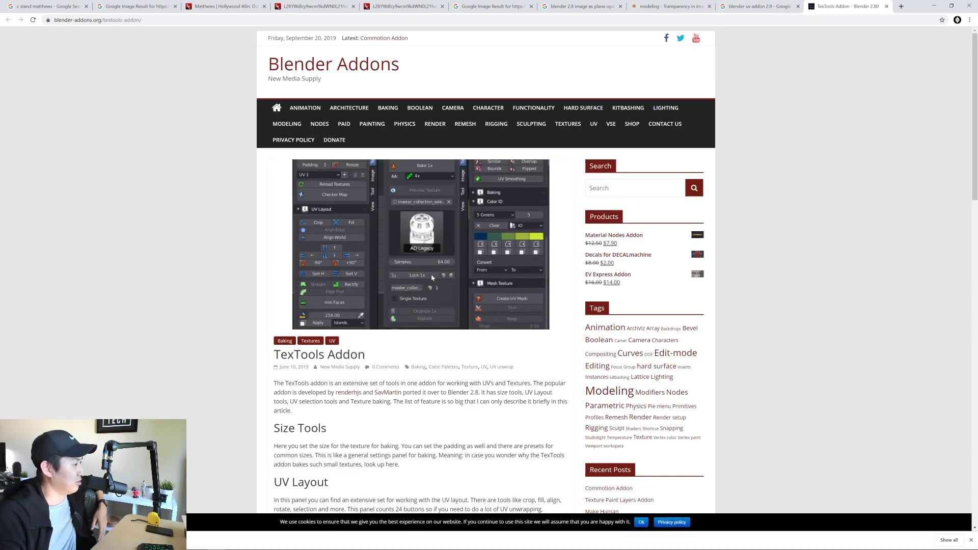
Step: Read through the TexTools Addon article, covering its UV Layout, Baking and Mesh Texture features and where to download it
{"action": "scroll", "coordinate": [431, 274], "scroll_direction": "down", "scroll_amount": 2}
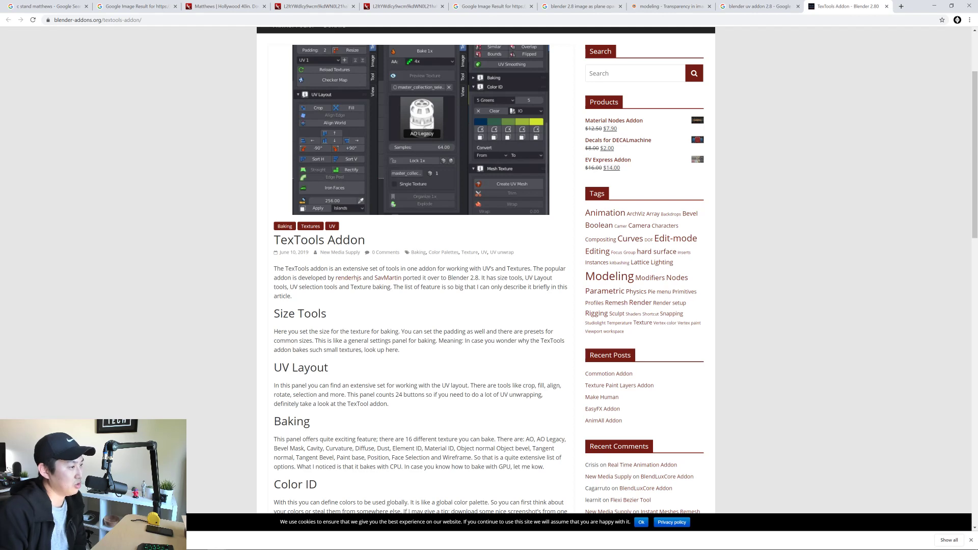
{"action": "scroll", "coordinate": [436, 318], "scroll_direction": "down", "scroll_amount": 7}
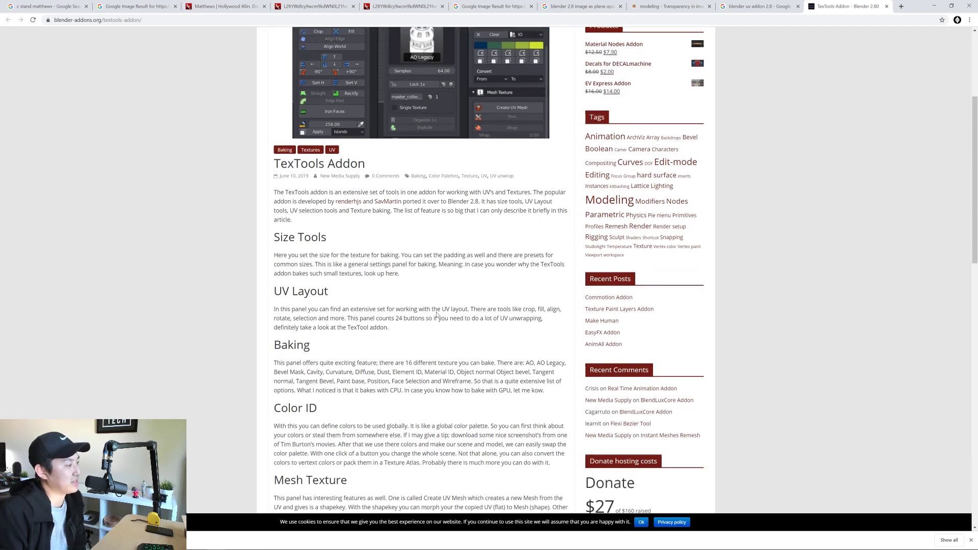
{"action": "scroll", "coordinate": [437, 315], "scroll_direction": "down", "scroll_amount": 2}
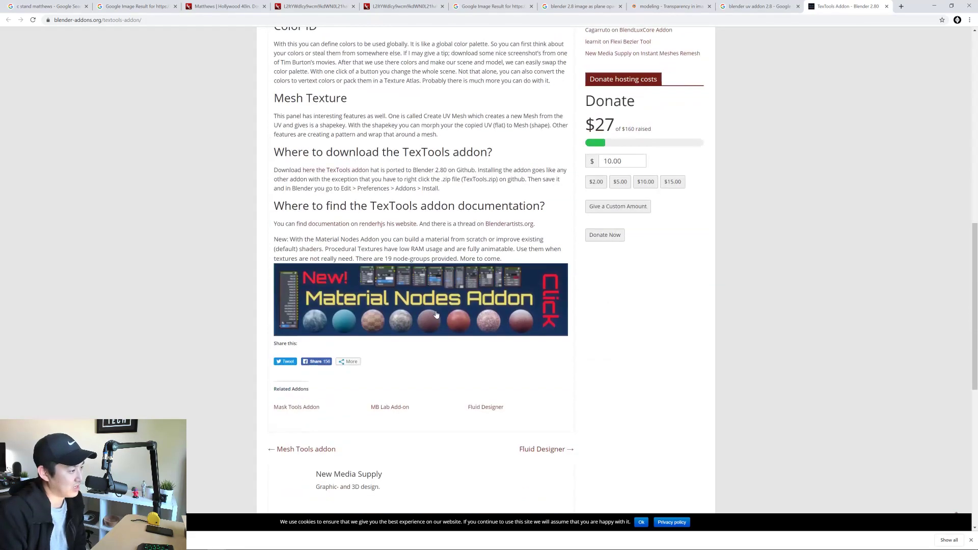
{"action": "scroll", "coordinate": [437, 314], "scroll_direction": "down", "scroll_amount": 4}
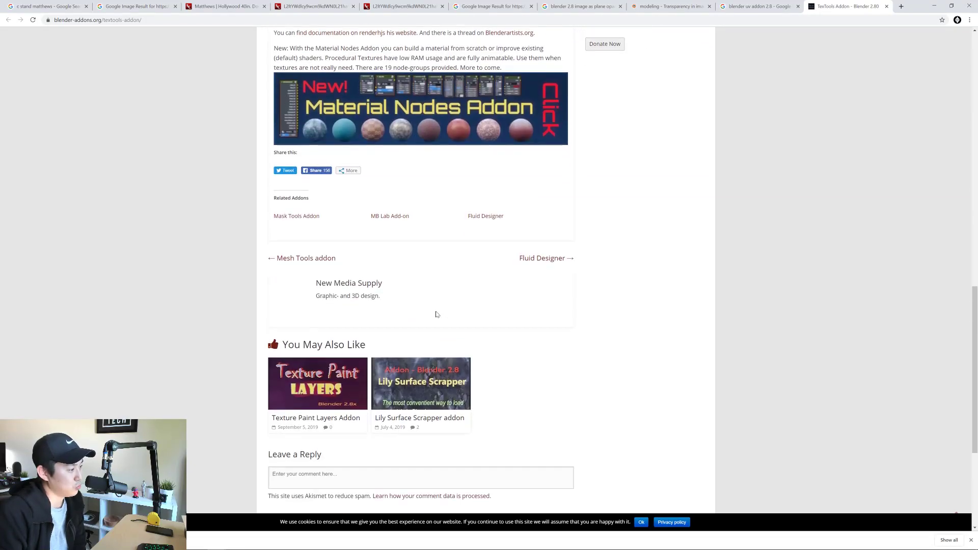
{"action": "scroll", "coordinate": [437, 314], "scroll_direction": "up", "scroll_amount": 5}
{"action": "scroll", "coordinate": [437, 314], "scroll_direction": "up", "scroll_amount": 12}
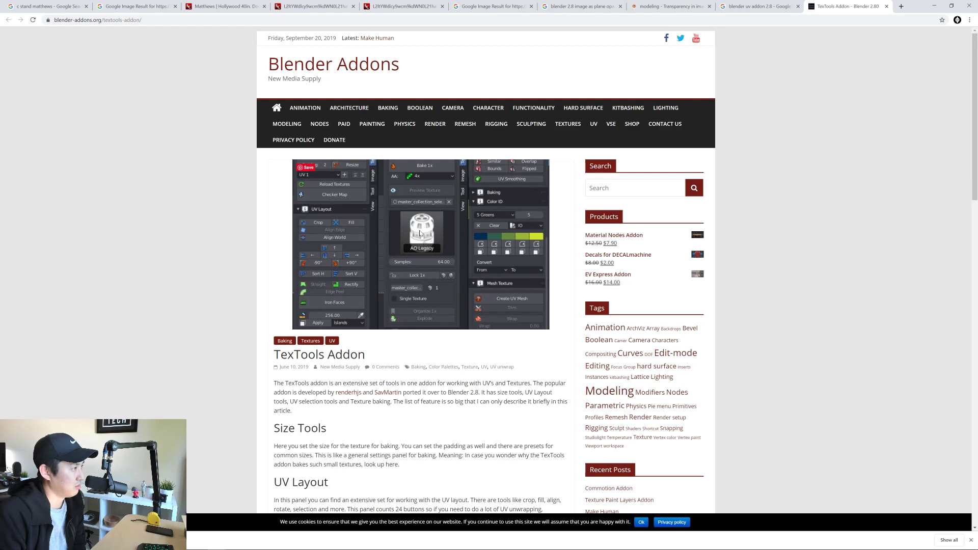
{"action": "scroll", "coordinate": [426, 321], "scroll_direction": "down", "scroll_amount": 2}
{"action": "scroll", "coordinate": [426, 332], "scroll_direction": "down", "scroll_amount": 1}
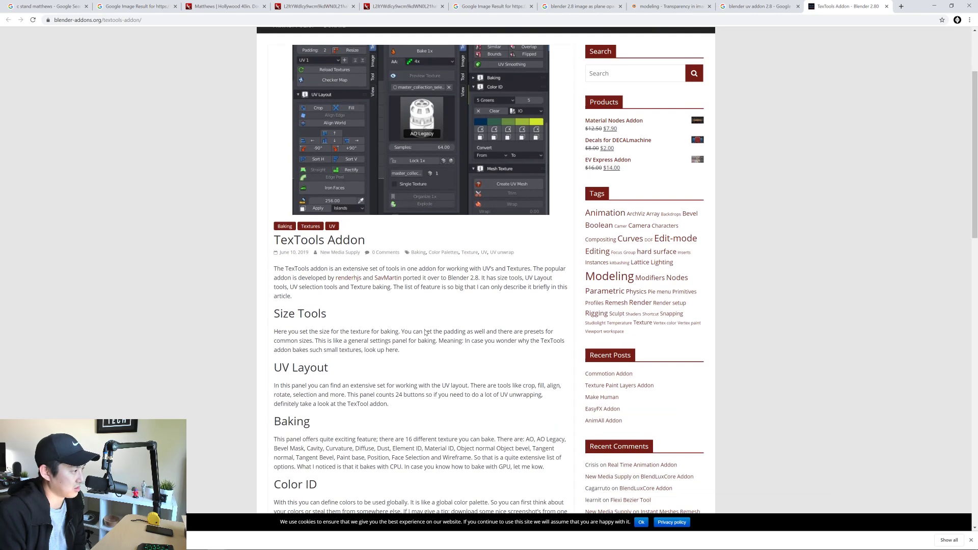
{"action": "scroll", "coordinate": [426, 332], "scroll_direction": "down", "scroll_amount": 8}
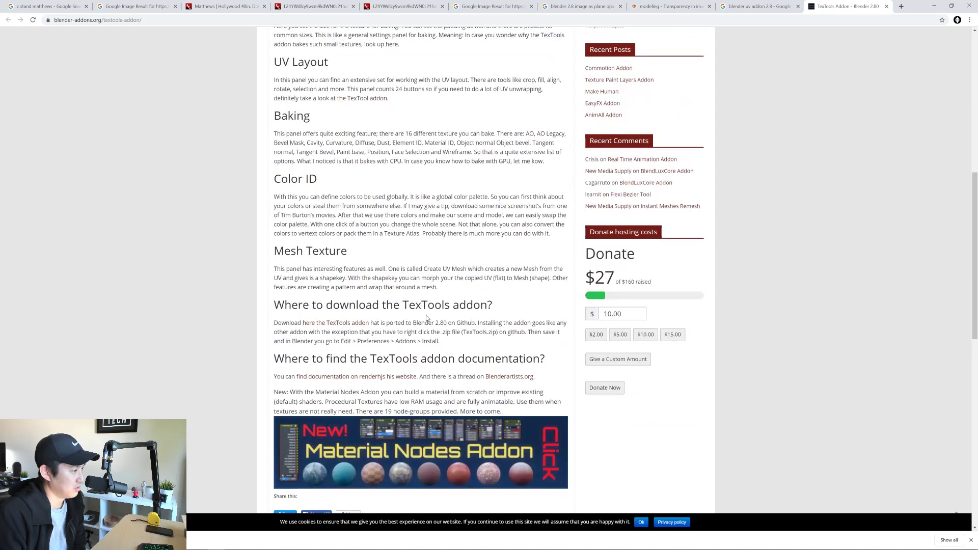
Step: Open the article's TexTools download link to the GitHub releases page and expand the newer tags
{"action": "middle_click", "coordinate": [329, 322]}
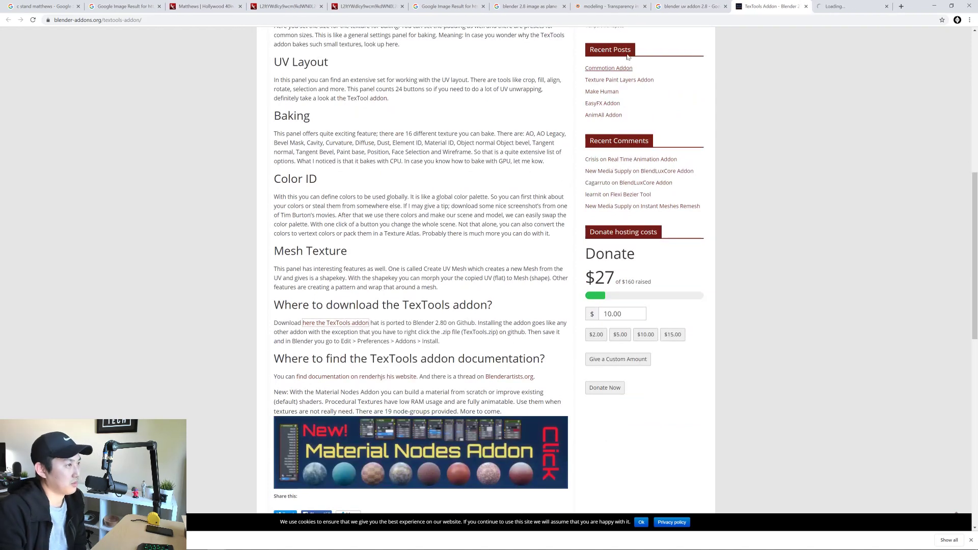
{"action": "left_click", "coordinate": [836, 8]}
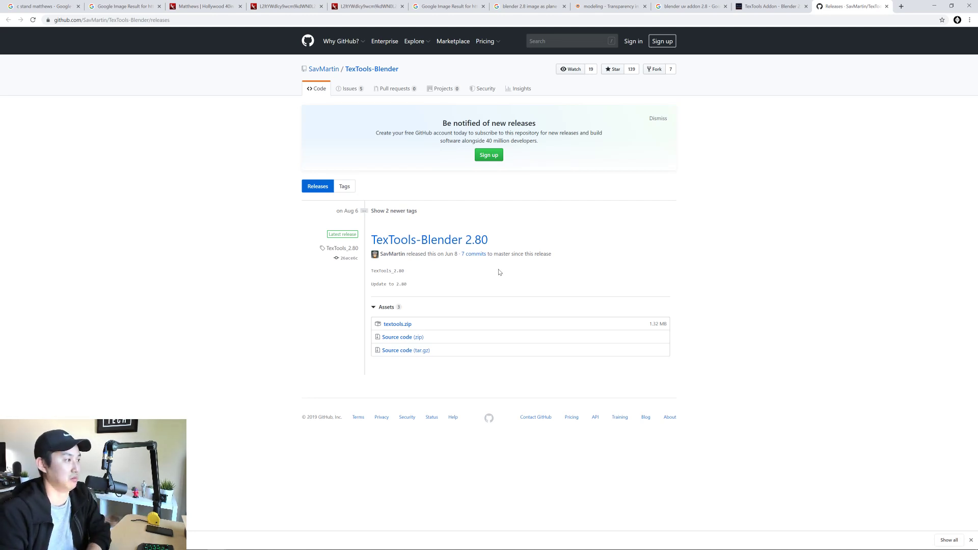
{"action": "left_click", "coordinate": [364, 212]}
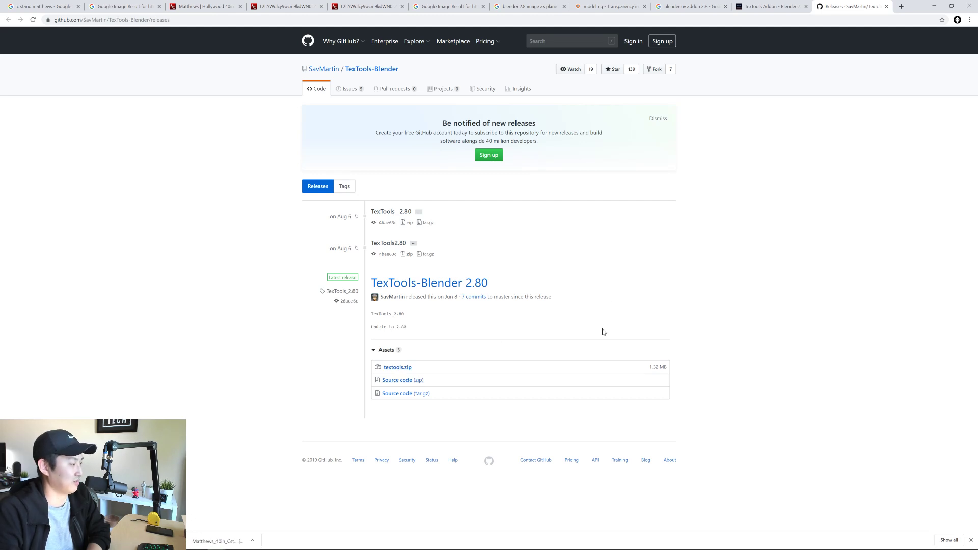
Step: Minimize Chrome and Blender, and move the two downloaded TexTools zip files below the game shortcuts on the desktop
{"action": "left_click", "coordinate": [933, 5]}
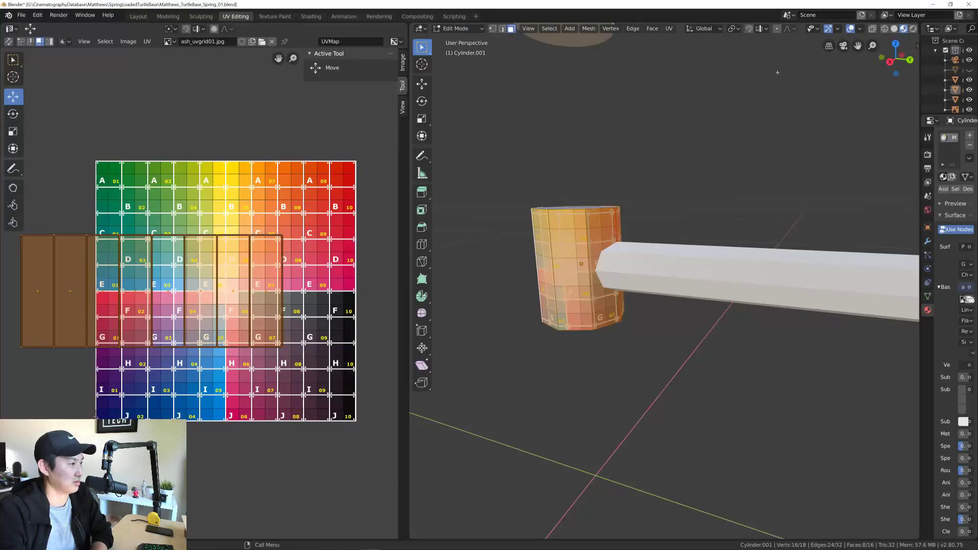
{"action": "left_click", "coordinate": [934, 5]}
{"action": "left_click_drag", "start_coordinate": [437, 90], "coordinate": [478, 87]}
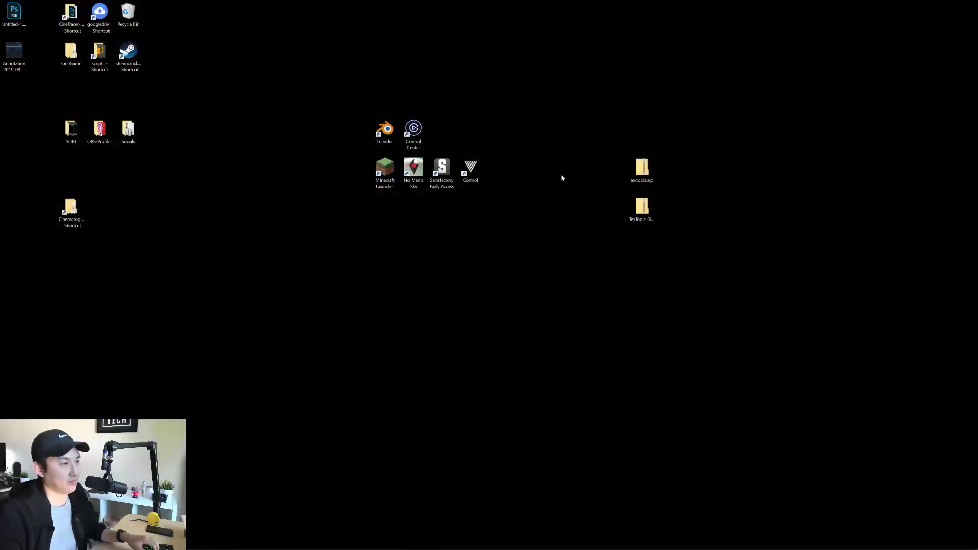
{"action": "left_click", "coordinate": [641, 170]}
{"action": "left_click_drag", "start_coordinate": [641, 209], "coordinate": [394, 287]}
{"action": "right_click", "coordinate": [387, 284]}
{"action": "left_click", "coordinate": [445, 268]}
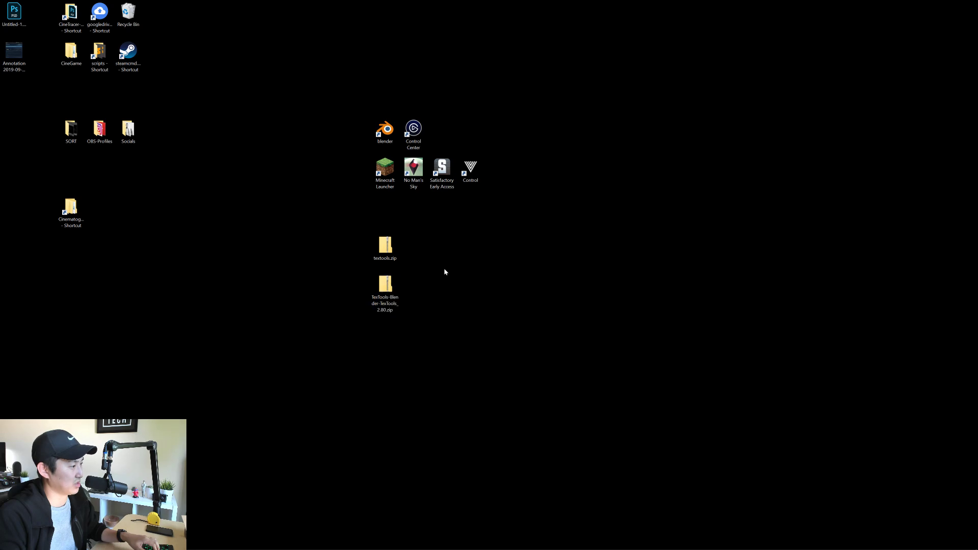
Step: Extract TexTools-Blender-TexTools_2.80.zip to the desktop and close the extracted folder's window
{"action": "right_click", "coordinate": [387, 283]}
{"action": "left_click", "coordinate": [407, 300]}
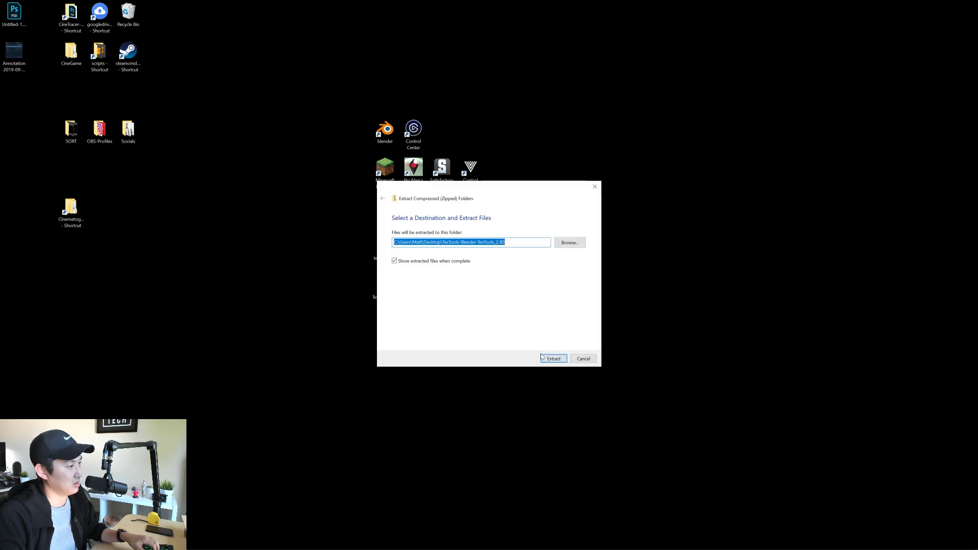
{"action": "key", "text": "Return"}
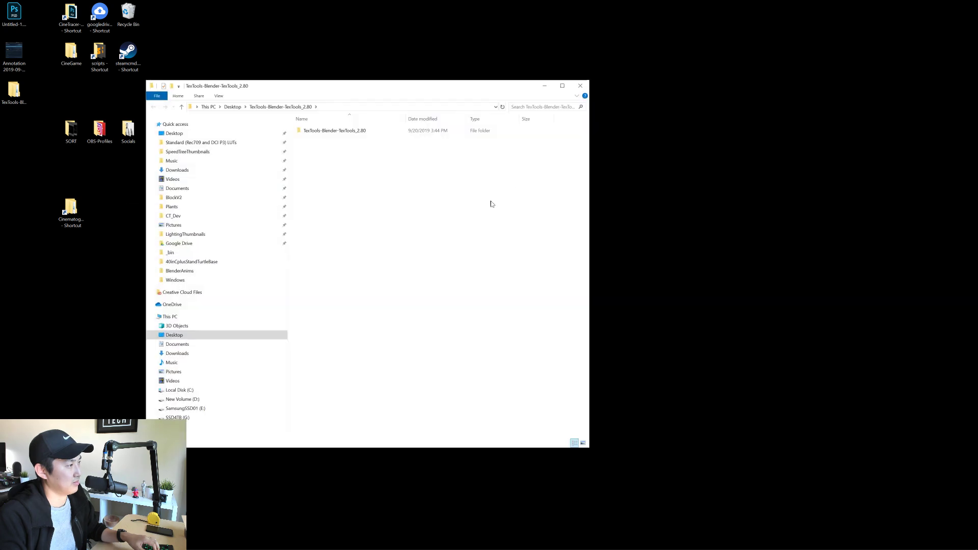
{"action": "left_click", "coordinate": [580, 85]}
Step: Extract textools.zip to a textools folder on the desktop and close its window
{"action": "right_click", "coordinate": [388, 244]}
{"action": "left_click", "coordinate": [412, 261]}
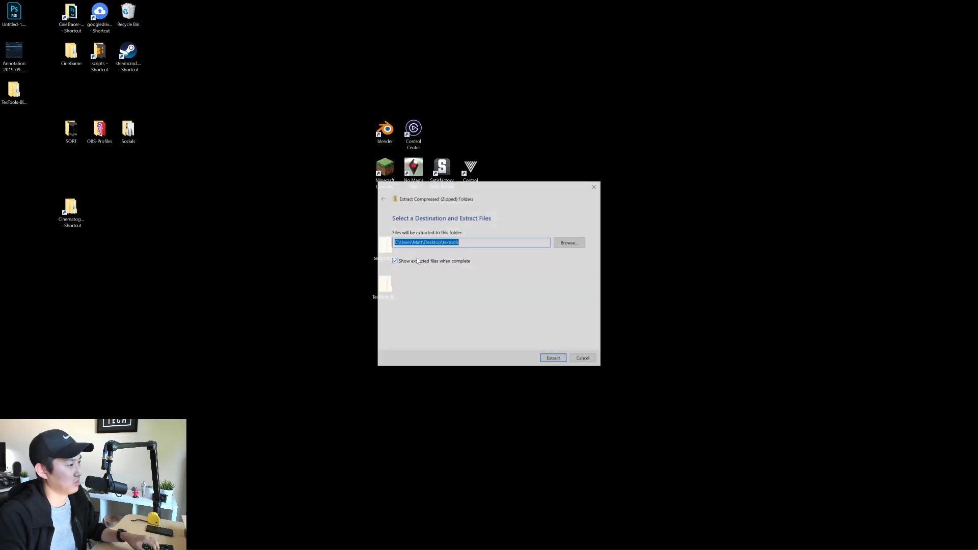
{"action": "left_click", "coordinate": [555, 359]}
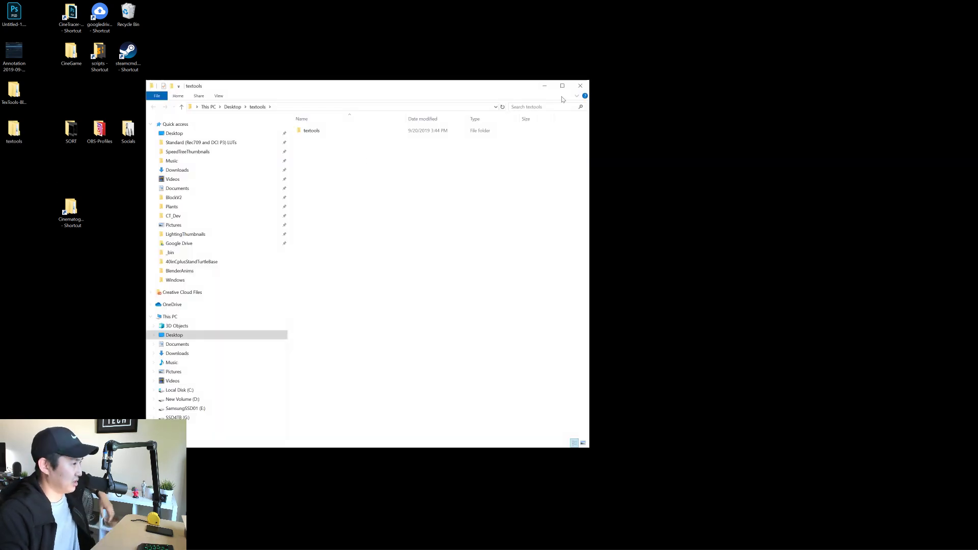
{"action": "left_click", "coordinate": [580, 86]}
Step: Move the two extracted TexTools folders beside their zip files on the desktop
{"action": "left_click_drag", "start_coordinate": [40, 175], "coordinate": [417, 252]}
{"action": "left_click", "coordinate": [428, 287]}
{"action": "mouse_move", "coordinate": [414, 286]}
{"action": "left_mouse_down"}
{"action": "mouse_move", "coordinate": [442, 248]}
{"action": "mouse_move", "coordinate": [413, 291]}
{"action": "left_mouse_up"}
{"action": "left_click_drag", "start_coordinate": [441, 255], "coordinate": [413, 250]}
{"action": "left_click", "coordinate": [446, 246]}
Step: Open the extracted textools folder and its inner textools folder, and look through the add-on's Python files
{"action": "double_click", "coordinate": [414, 247]}
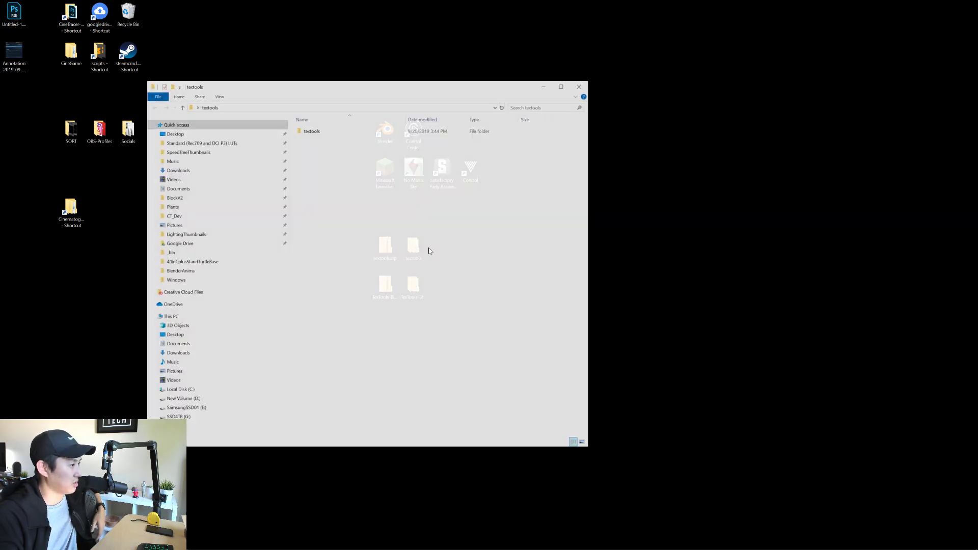
{"action": "left_click_drag", "start_coordinate": [370, 87], "coordinate": [390, 84]}
{"action": "double_click", "coordinate": [331, 127]}
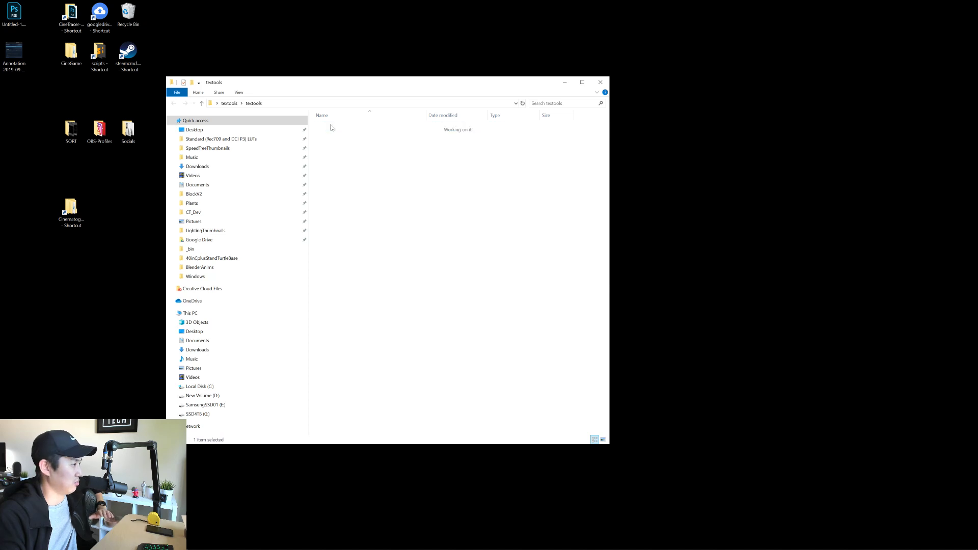
{"action": "scroll", "coordinate": [405, 244], "scroll_direction": "down", "scroll_amount": 3}
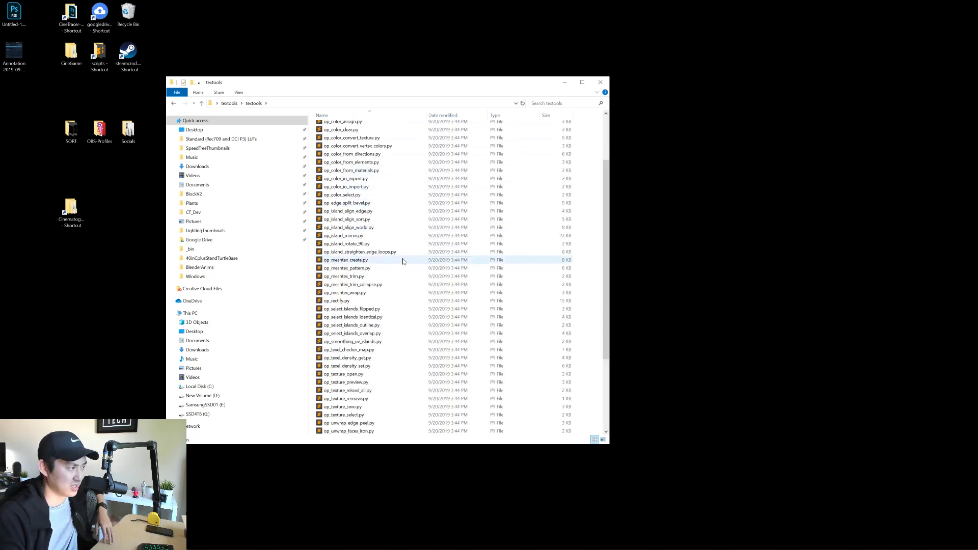
{"action": "scroll", "coordinate": [404, 263], "scroll_direction": "up", "scroll_amount": 3}
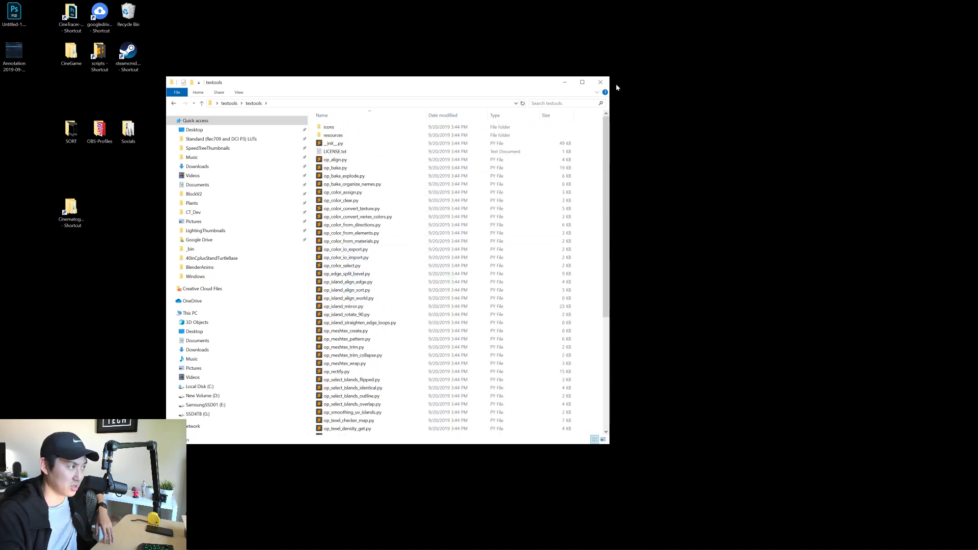
Step: Close the textools window, look through the Python files in the inner TexTools-Blender-TexTools_2.80 folder, and close that window
{"action": "left_click", "coordinate": [600, 82]}
{"action": "double_click", "coordinate": [413, 286]}
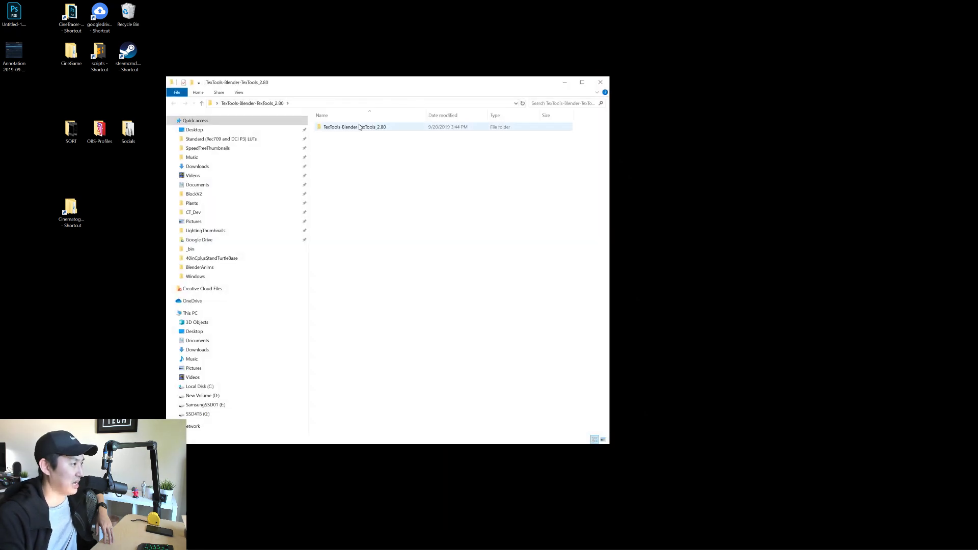
{"action": "double_click", "coordinate": [356, 127]}
{"action": "scroll", "coordinate": [383, 249], "scroll_direction": "down", "scroll_amount": 3}
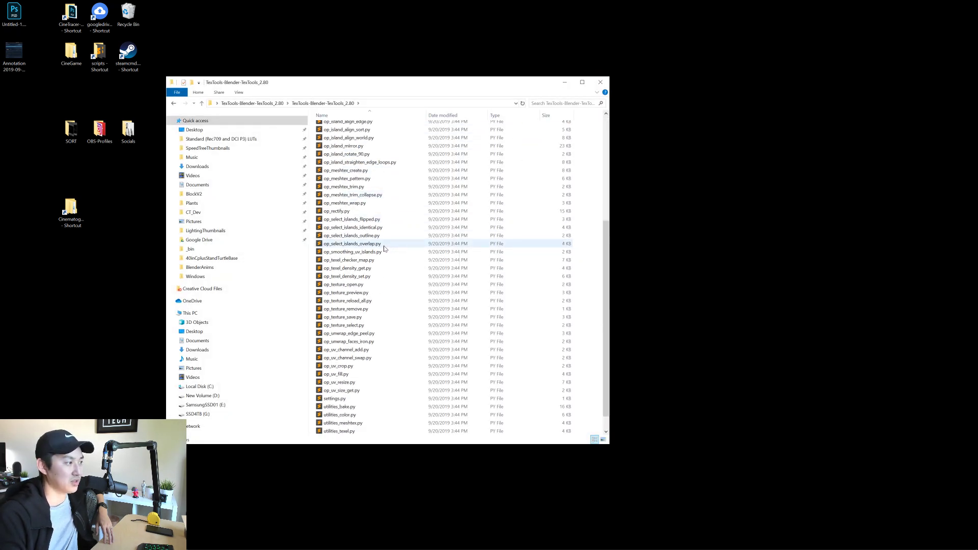
{"action": "scroll", "coordinate": [385, 250], "scroll_direction": "up", "scroll_amount": 3}
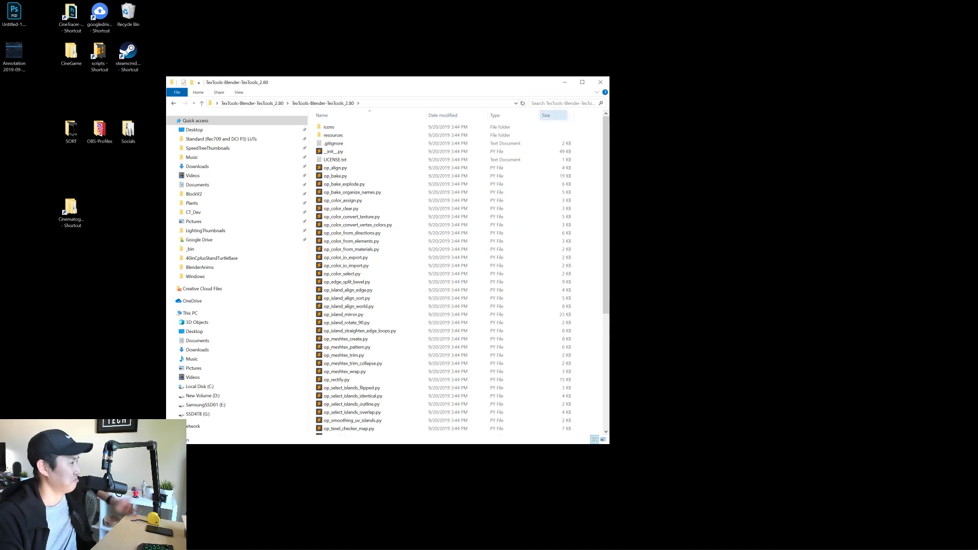
{"action": "left_click", "coordinate": [601, 83]}
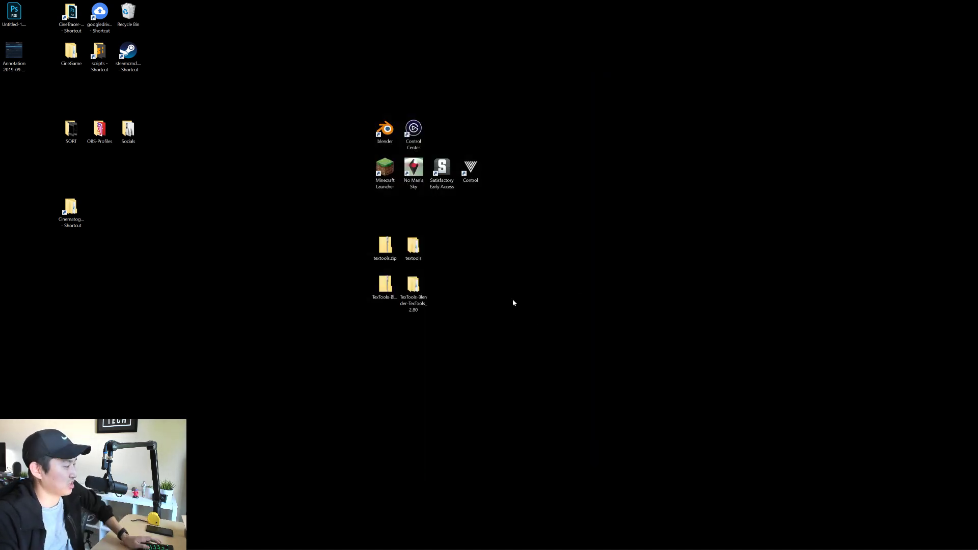
Step: Switch to Chrome to check the TexTools-Blender 2.80 release assets on GitHub, and minimize the browser
{"action": "key", "text": "alt+Tab"}
{"action": "left_click", "coordinate": [513, 302]}
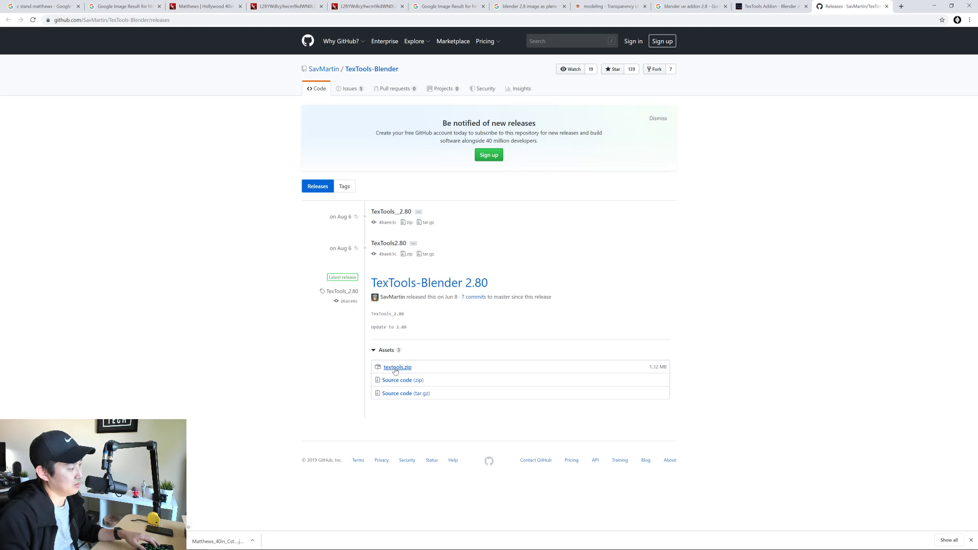
{"action": "left_click", "coordinate": [934, 6]}
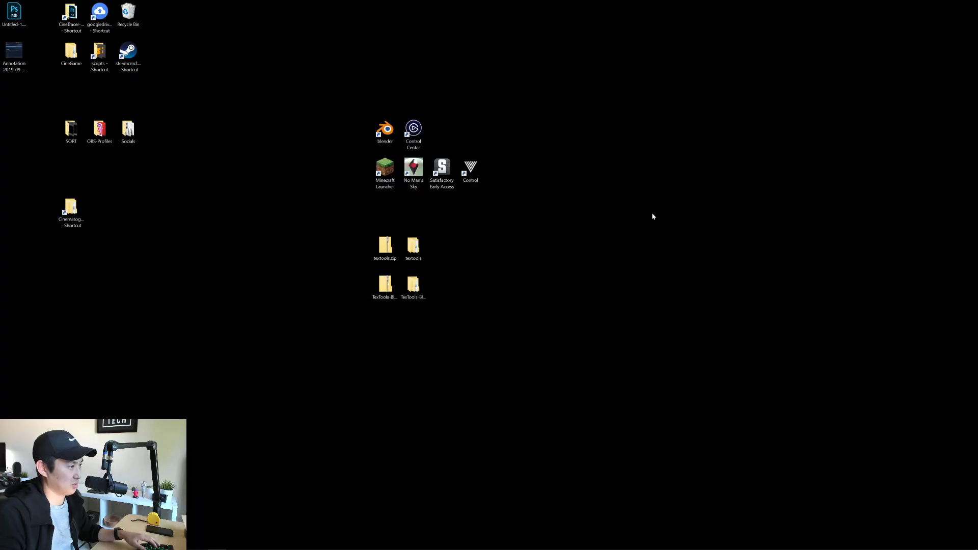
Step: Reopen the desktop textools folder and its inner textools folder, and look through the full list of add-on files
{"action": "double_click", "coordinate": [414, 246]}
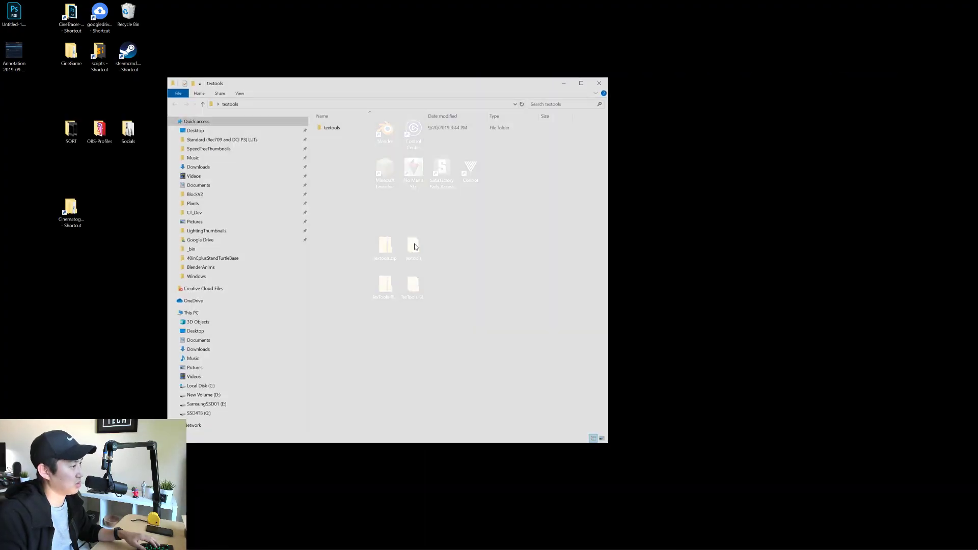
{"action": "double_click", "coordinate": [336, 127]}
{"action": "scroll", "coordinate": [405, 262], "scroll_direction": "down", "scroll_amount": 3}
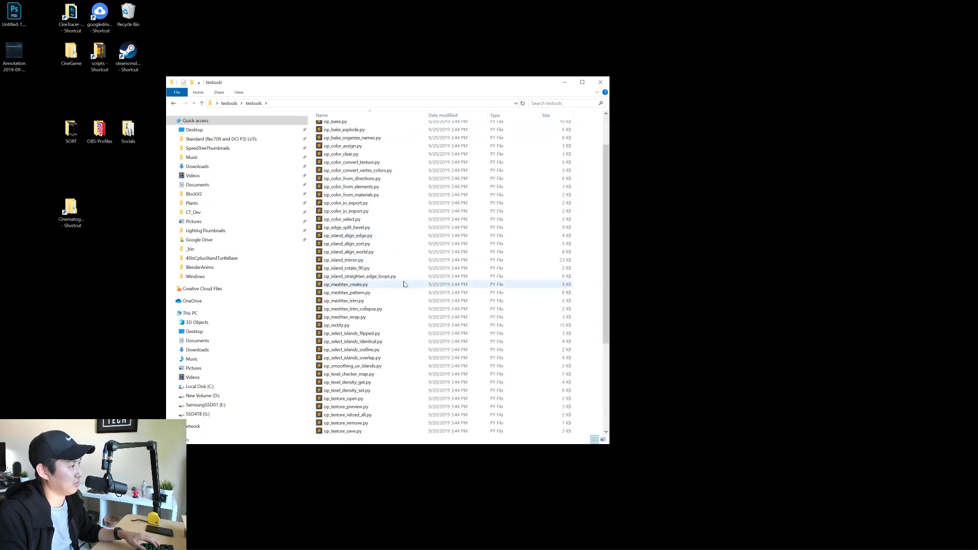
{"action": "scroll", "coordinate": [404, 283], "scroll_direction": "down", "scroll_amount": 5}
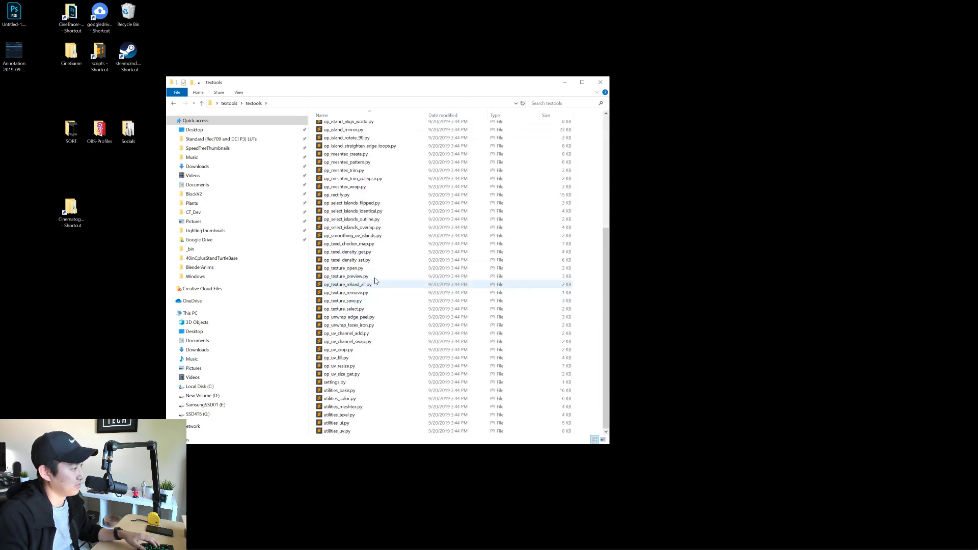
{"action": "scroll", "coordinate": [373, 275], "scroll_direction": "up", "scroll_amount": 5}
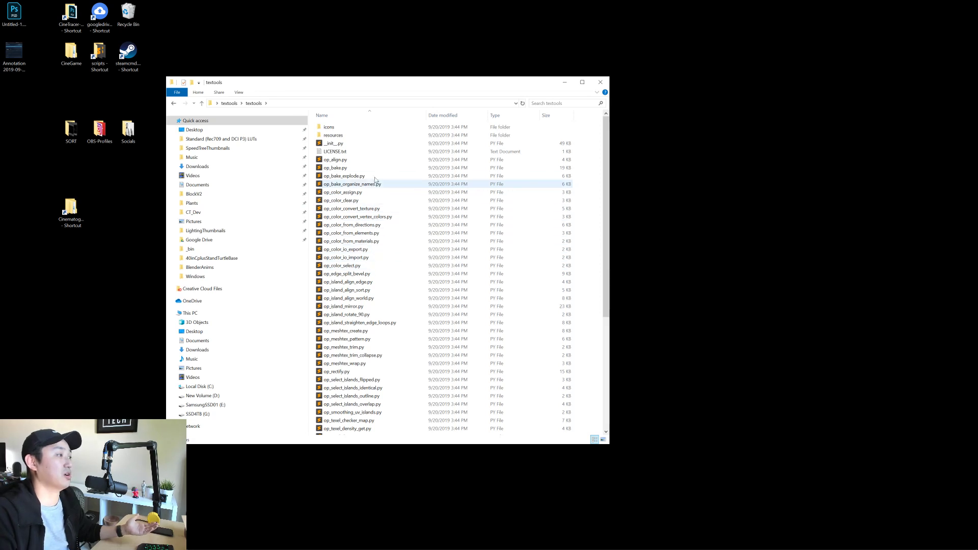
{"action": "scroll", "coordinate": [375, 176], "scroll_direction": "down", "scroll_amount": 7}
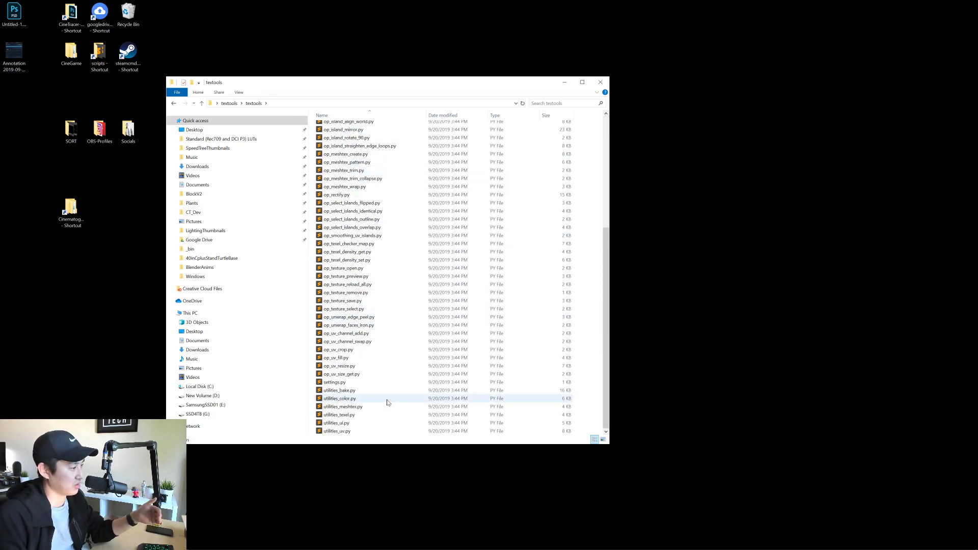
{"action": "scroll", "coordinate": [385, 395], "scroll_direction": "up", "scroll_amount": 6}
{"action": "scroll", "coordinate": [377, 362], "scroll_direction": "up", "scroll_amount": 2}
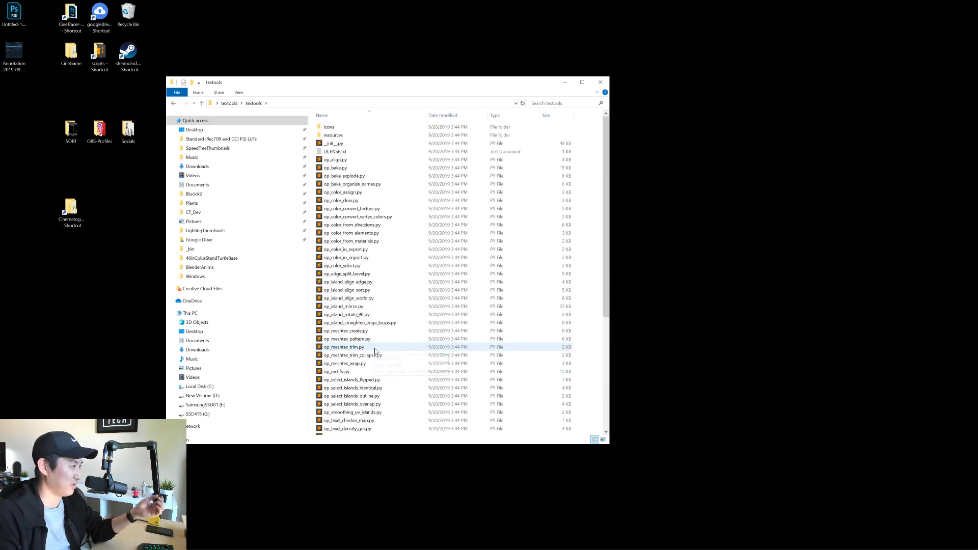
Step: Open __init__.py from the textools folder, look over the file list again, and close the folder window
{"action": "double_click", "coordinate": [333, 144]}
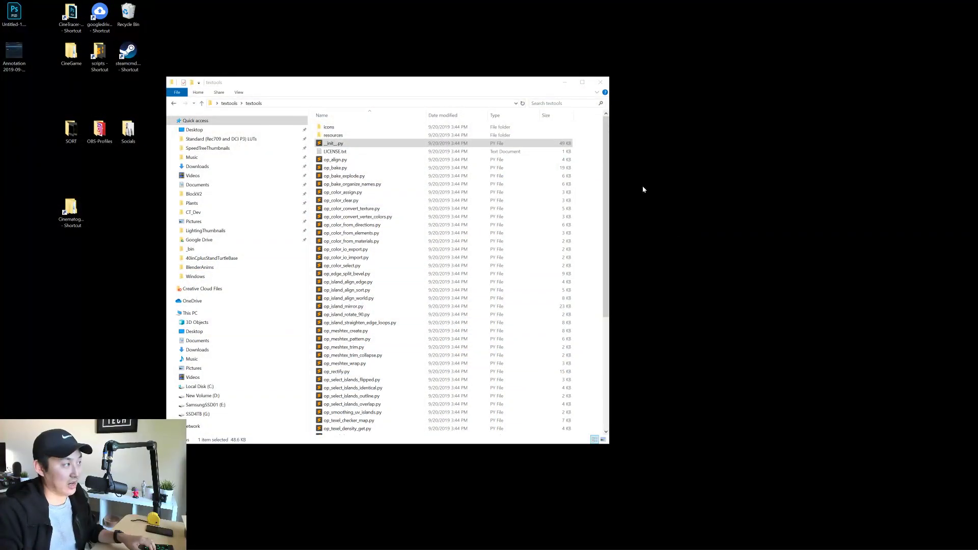
{"action": "left_click_drag", "start_coordinate": [499, 88], "coordinate": [557, 97]}
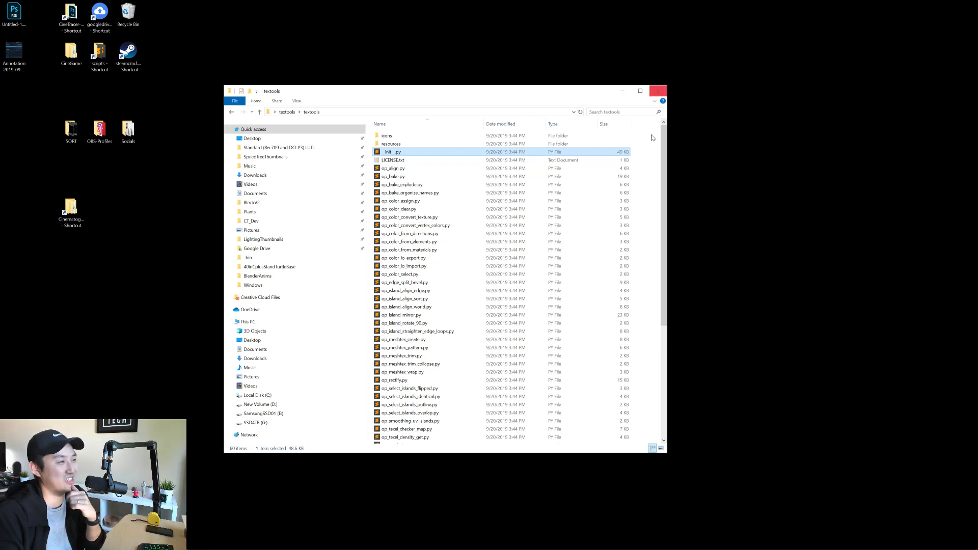
{"action": "scroll", "coordinate": [655, 178], "scroll_direction": "down", "scroll_amount": 5}
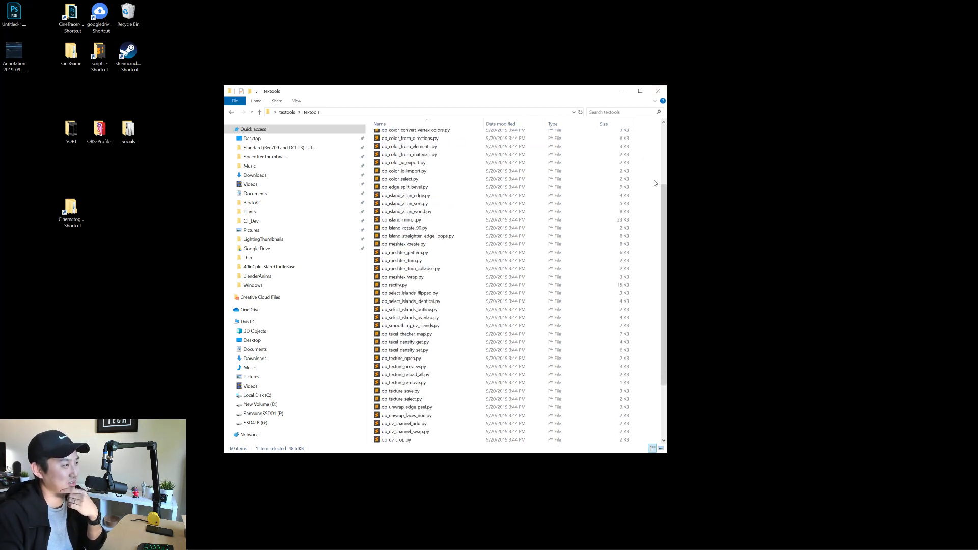
{"action": "scroll", "coordinate": [655, 182], "scroll_direction": "up", "scroll_amount": 5}
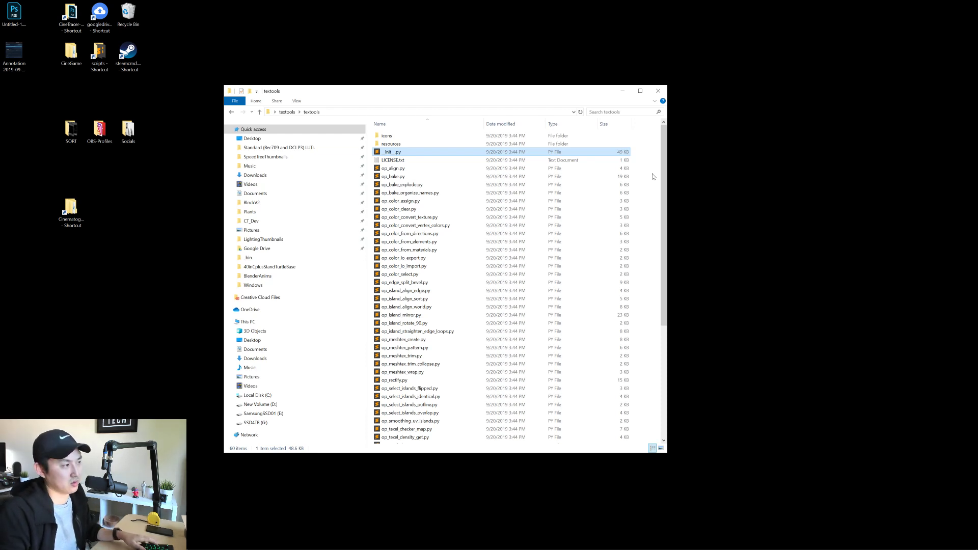
{"action": "left_click_drag", "start_coordinate": [589, 94], "coordinate": [593, 105]}
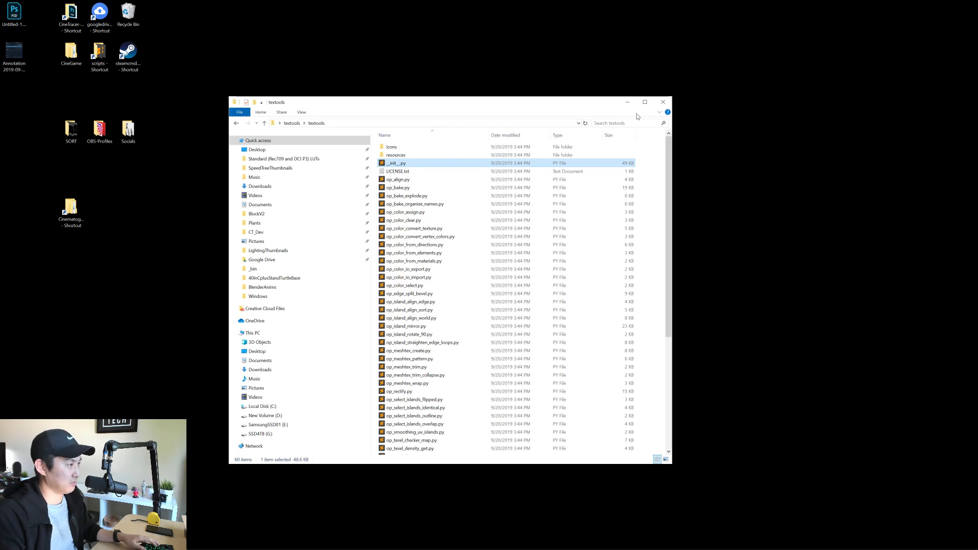
{"action": "left_click", "coordinate": [663, 102]}
Step: Switch to Blender, open the Add-ons section of the Preferences, and enlarge and reposition the preferences window
{"action": "key", "text": "alt+Tab"}
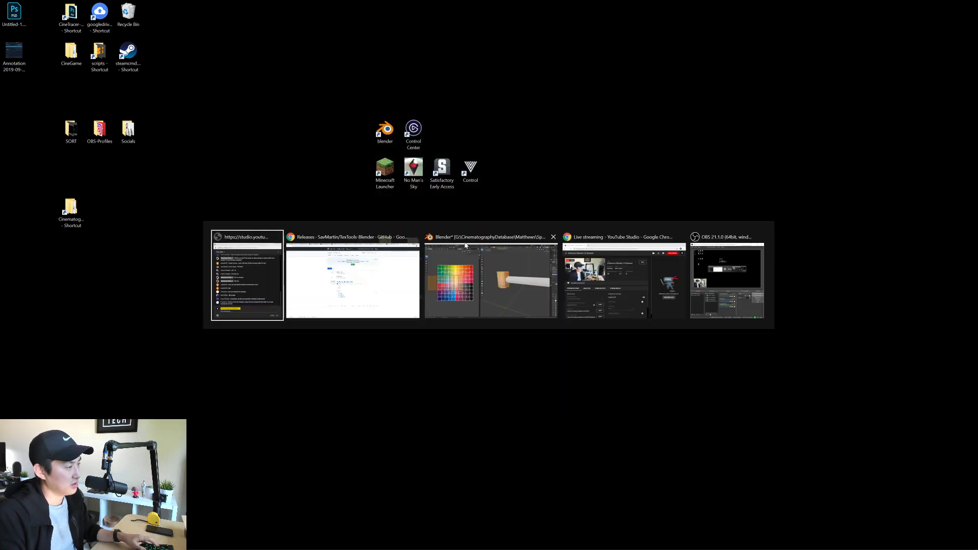
{"action": "left_click", "coordinate": [491, 275]}
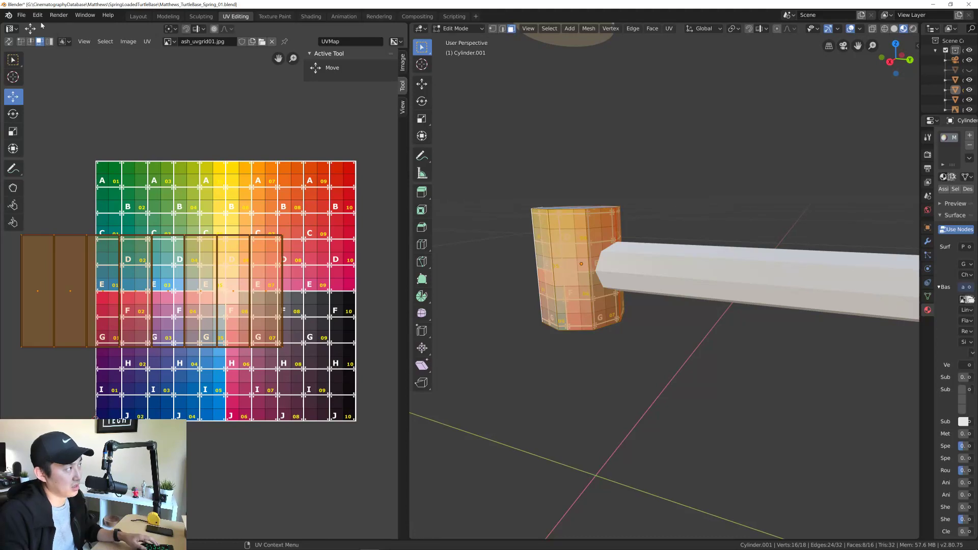
{"action": "left_click", "coordinate": [22, 15]}
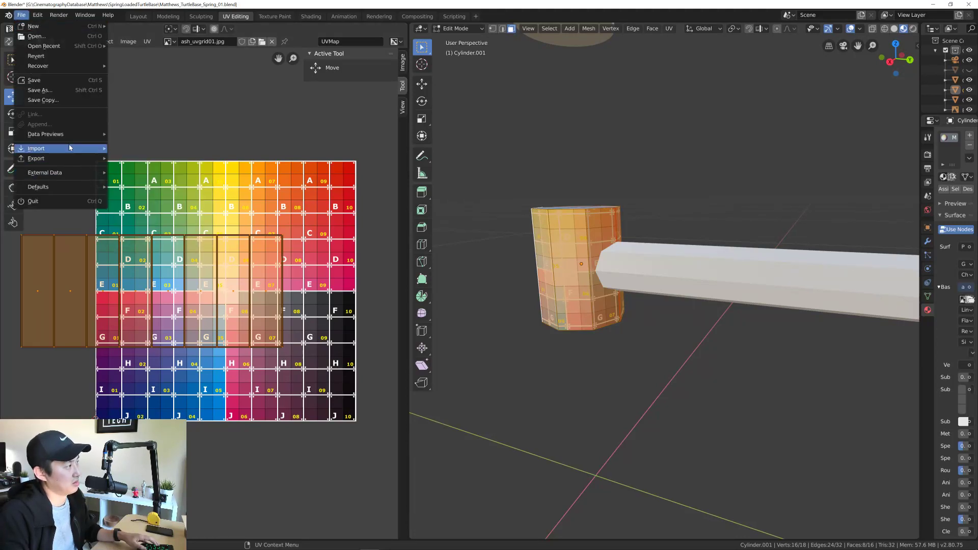
{"action": "mouse_move", "coordinate": [37, 15]}
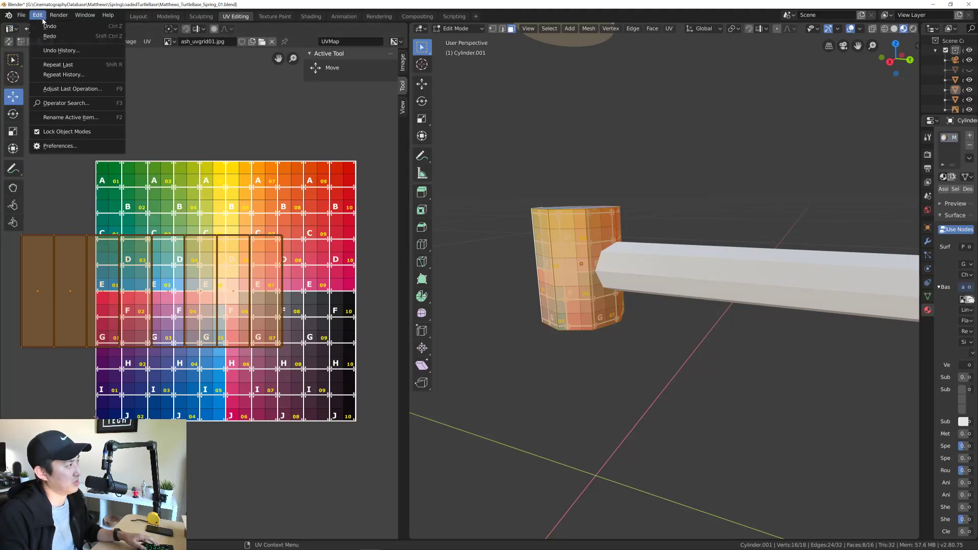
{"action": "left_click", "coordinate": [65, 147]}
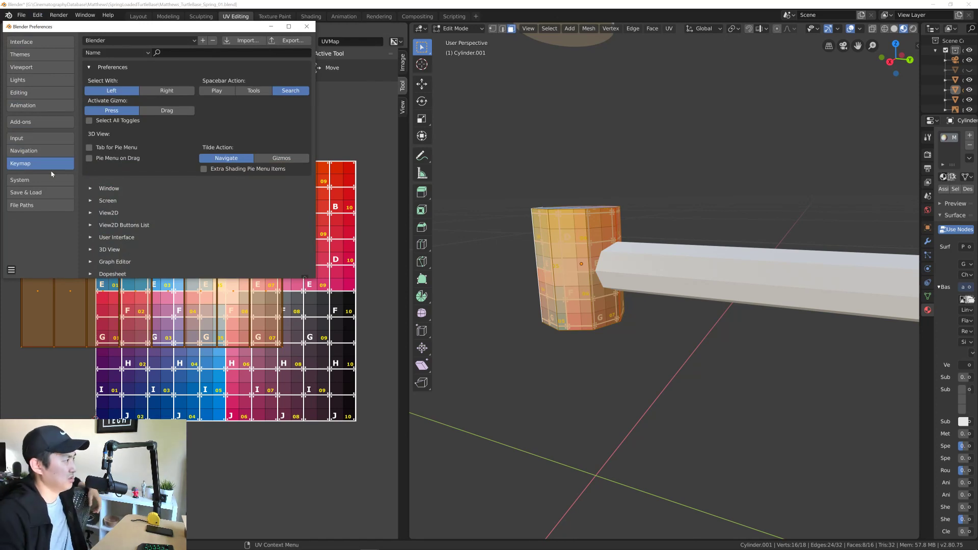
{"action": "left_click", "coordinate": [43, 121]}
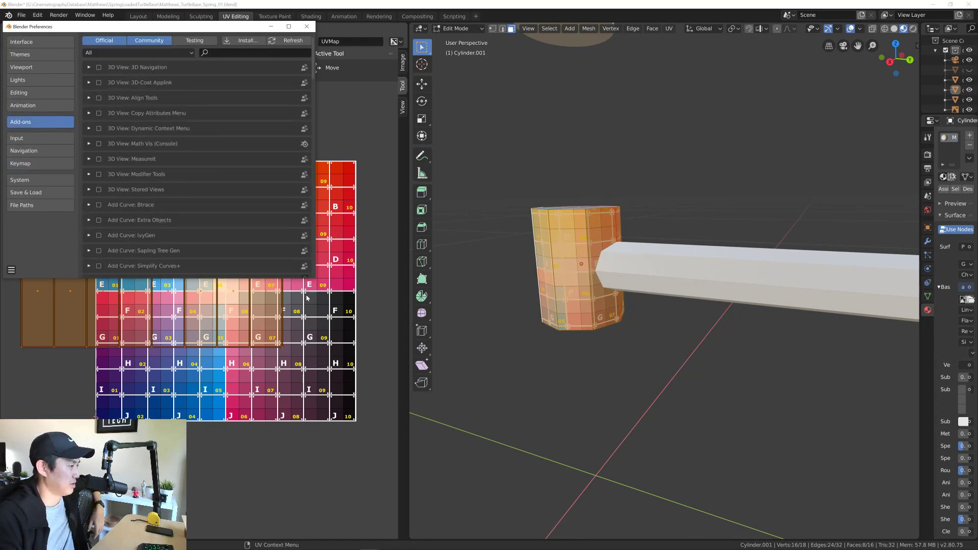
{"action": "left_click_drag", "start_coordinate": [312, 279], "coordinate": [508, 385]}
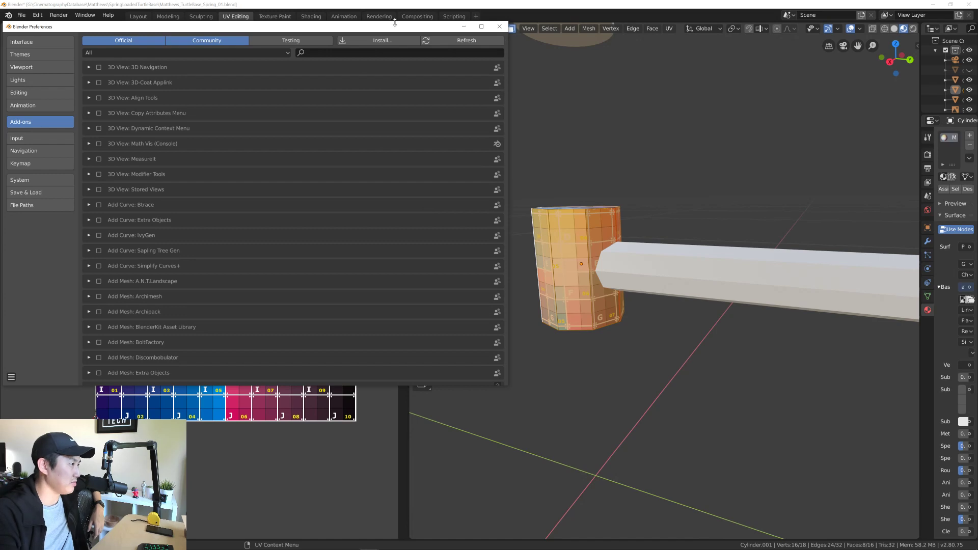
{"action": "left_click_drag", "start_coordinate": [395, 22], "coordinate": [506, 73]}
Step: Install the add-on from textools.zip on the desktop and enable UV: TexTools
{"action": "left_click", "coordinate": [493, 91]}
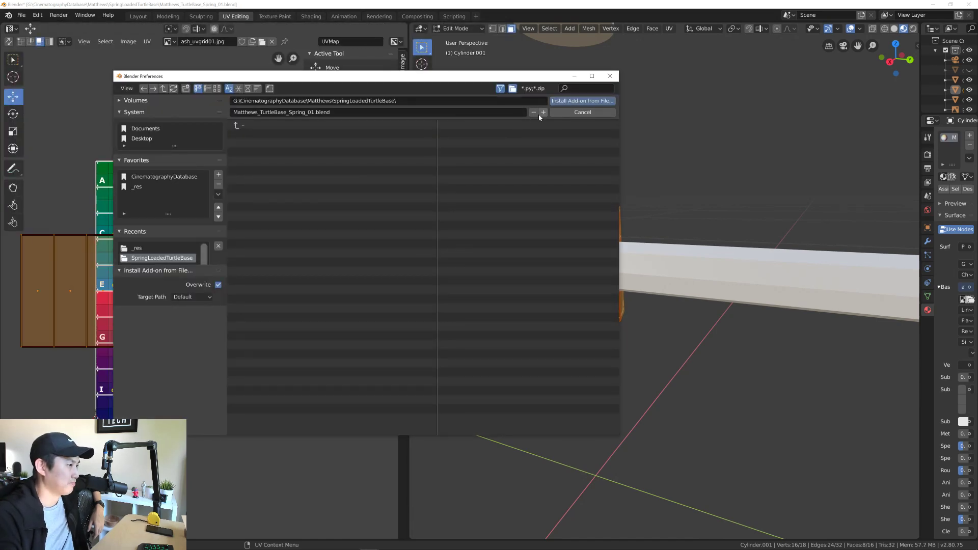
{"action": "left_click", "coordinate": [142, 139]}
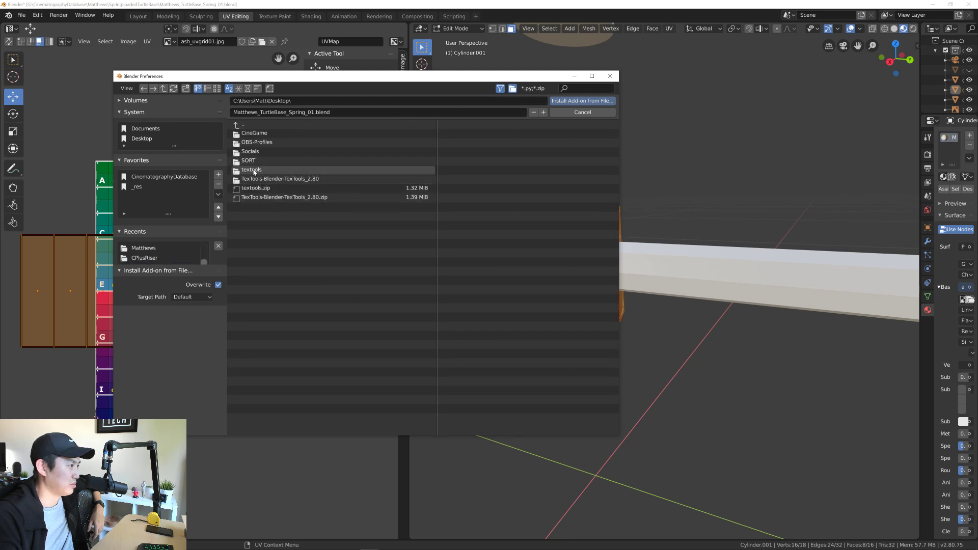
{"action": "left_click", "coordinate": [252, 188]}
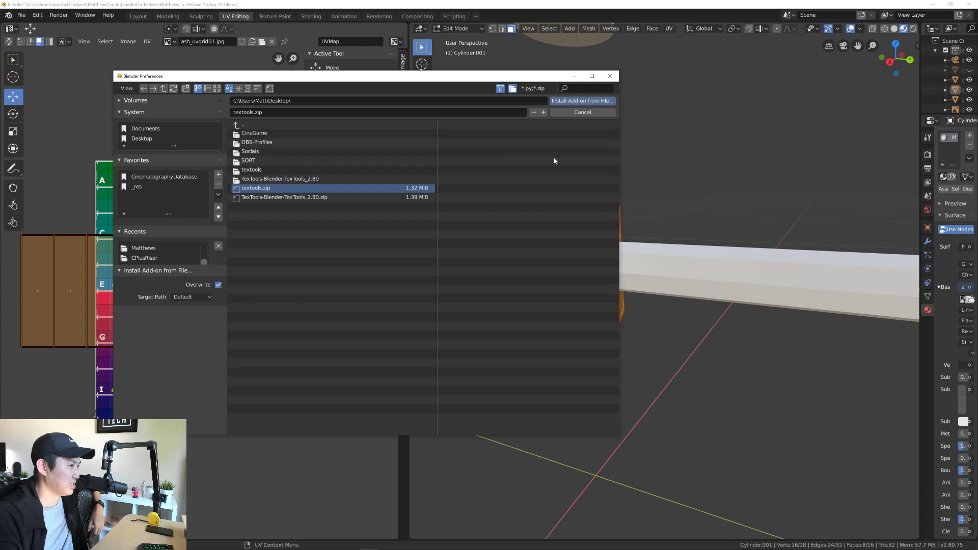
{"action": "left_click", "coordinate": [577, 102]}
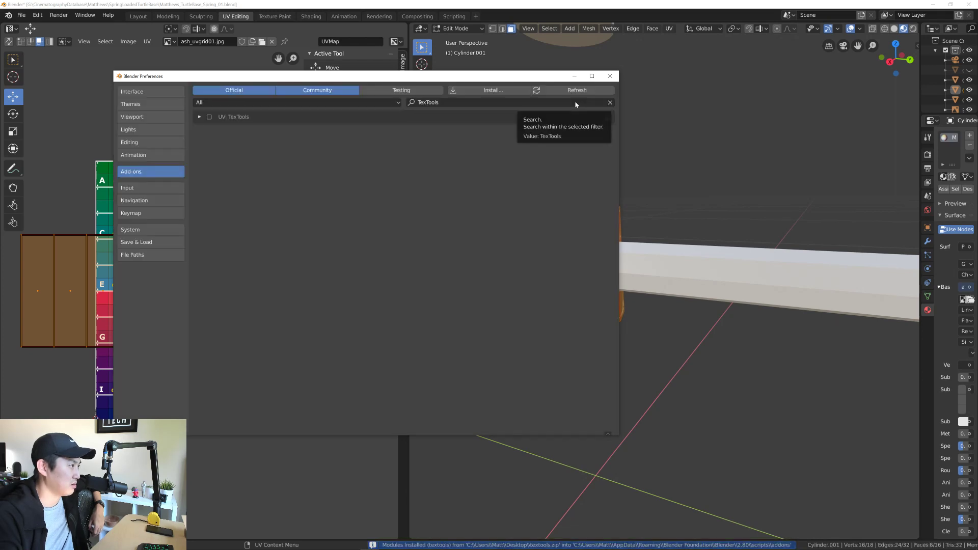
{"action": "left_click", "coordinate": [209, 117]}
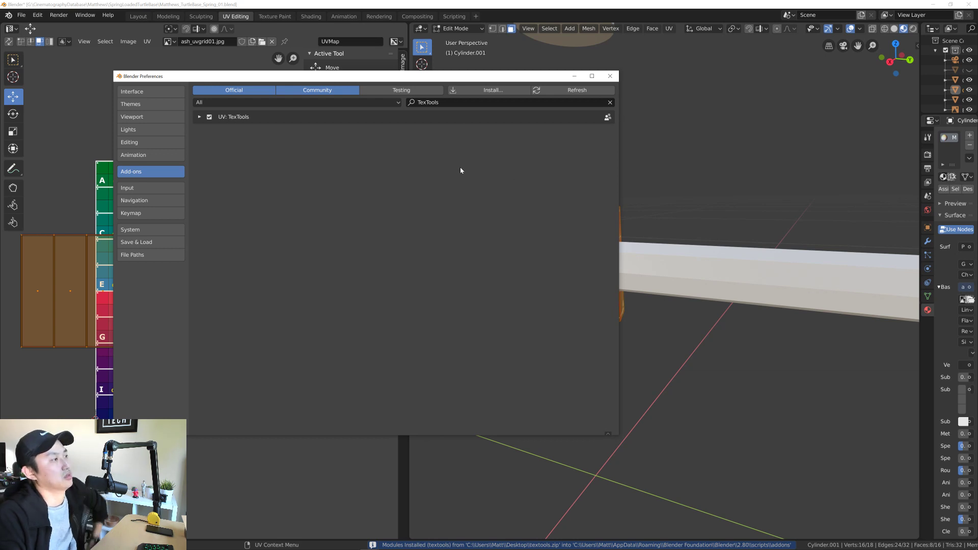
Step: Expand the UV: TexTools add-on's details to read its description and location, and close the preferences
{"action": "left_click_drag", "start_coordinate": [472, 80], "coordinate": [473, 88]}
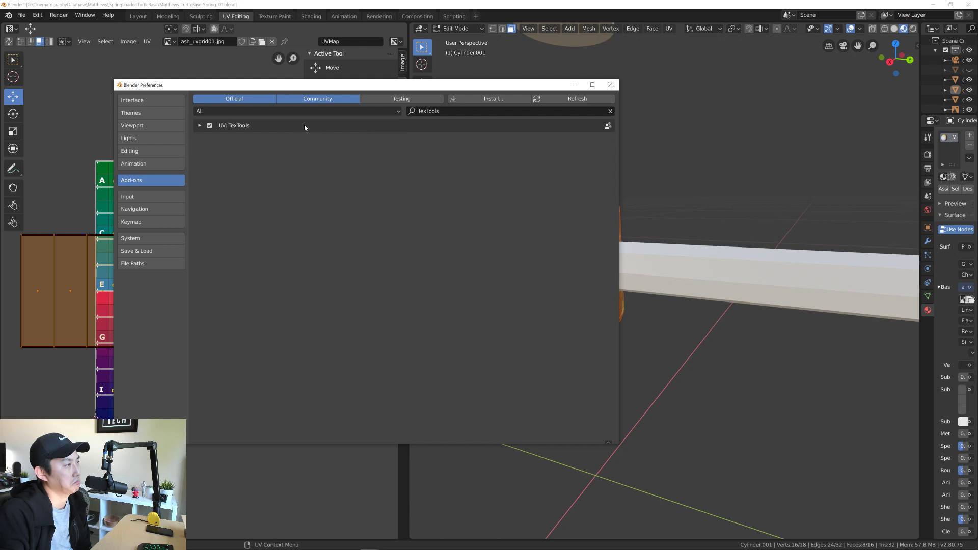
{"action": "left_click", "coordinate": [200, 126]}
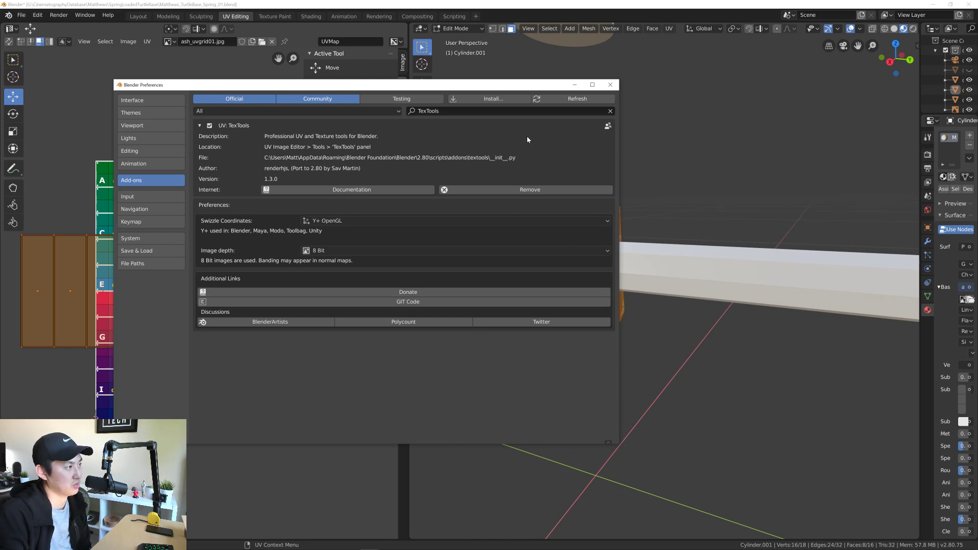
{"action": "left_click", "coordinate": [610, 85]}
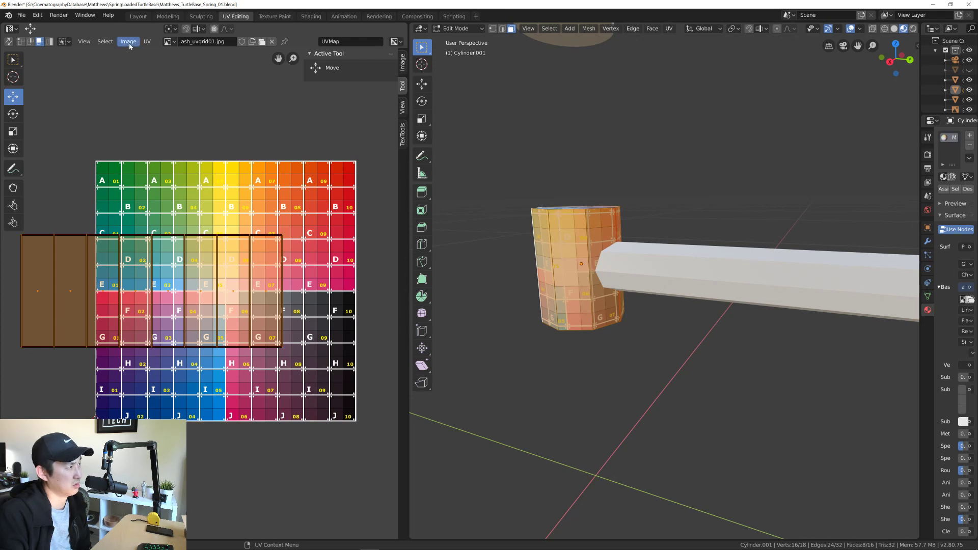
Step: Show the TexTools panel in the UV editor, widen the editor area, and expand the UV Layout section
{"action": "left_click", "coordinate": [11, 29]}
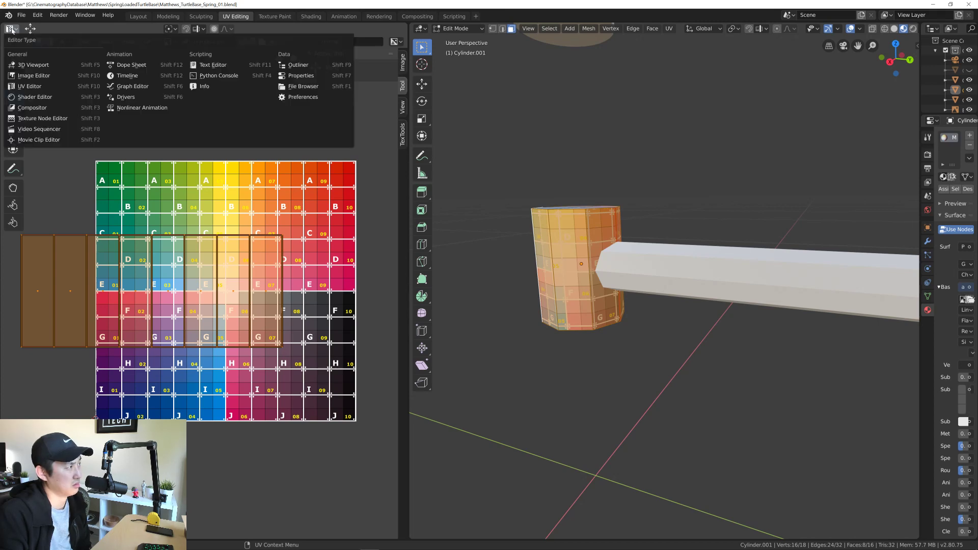
{"action": "left_click", "coordinate": [37, 88]}
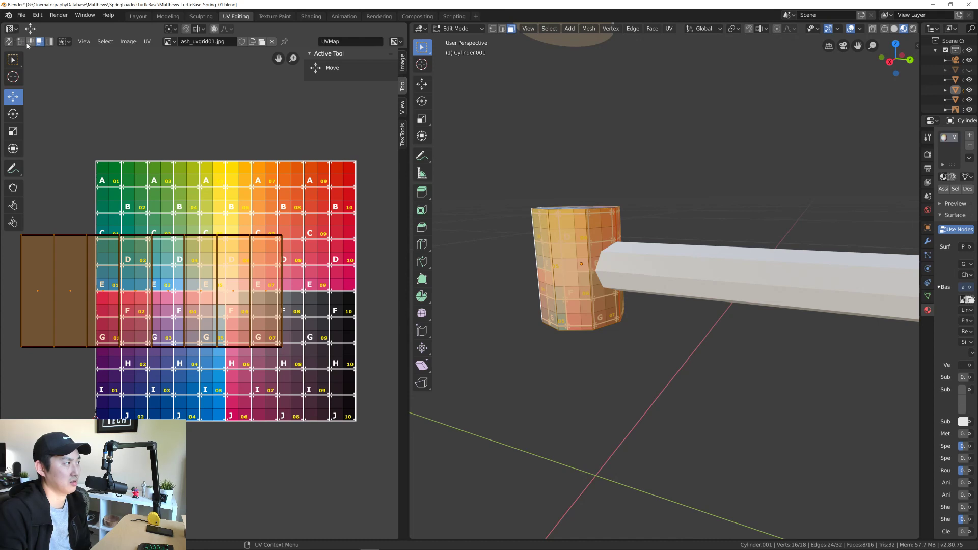
{"action": "left_click", "coordinate": [84, 42]}
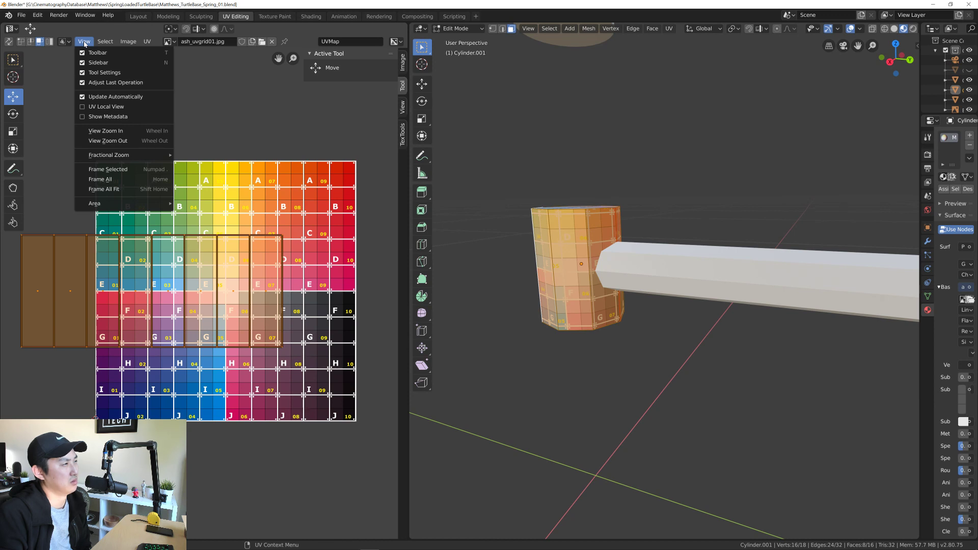
{"action": "left_click", "coordinate": [402, 135]}
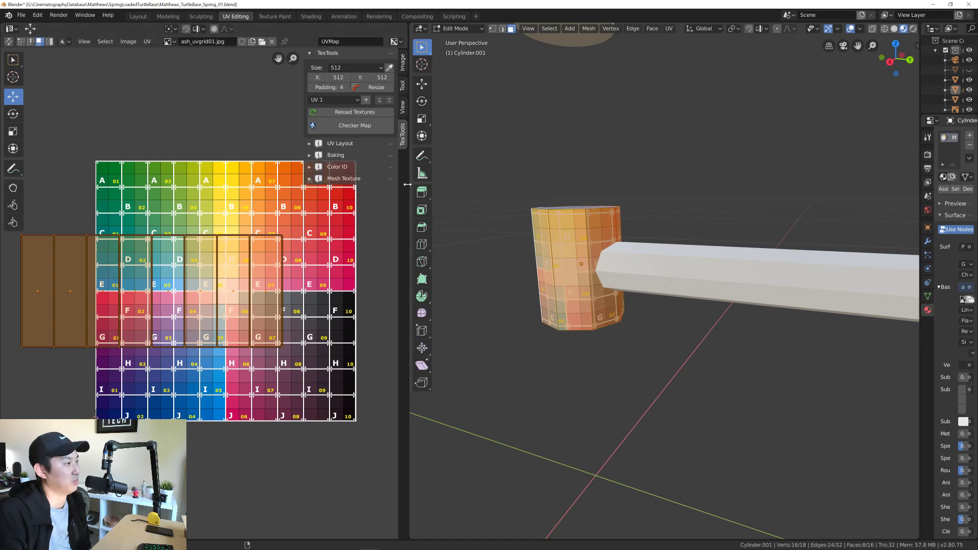
{"action": "left_click_drag", "start_coordinate": [408, 186], "coordinate": [544, 186]}
{"action": "middle_click_drag", "start_coordinate": [311, 194], "coordinate": [353, 201]}
{"action": "left_click", "coordinate": [454, 143]}
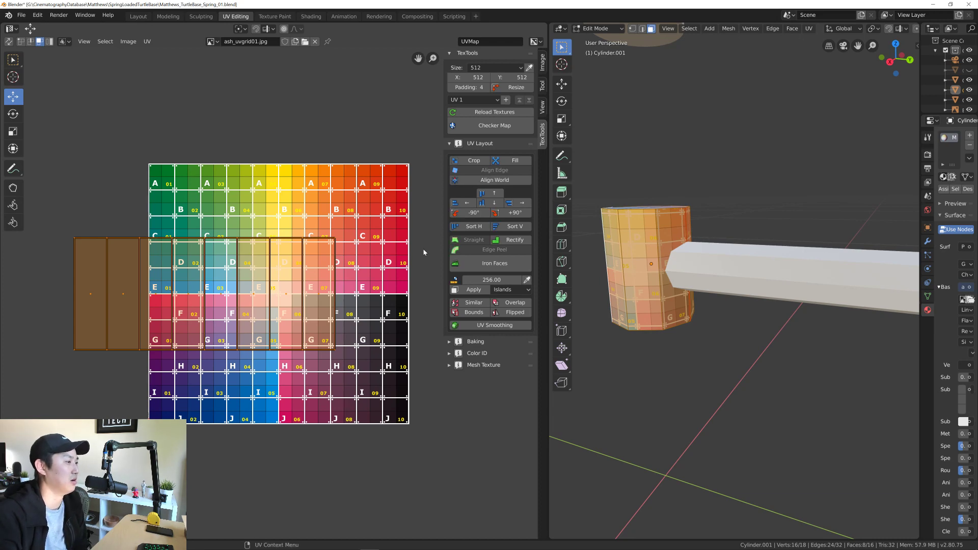
Step: Look through the Baking, Color ID and Mesh Texture sections of TexTools, collapsing each one after viewing it
{"action": "left_click", "coordinate": [451, 342]}
{"action": "scroll", "coordinate": [437, 345], "scroll_direction": "down", "scroll_amount": 2}
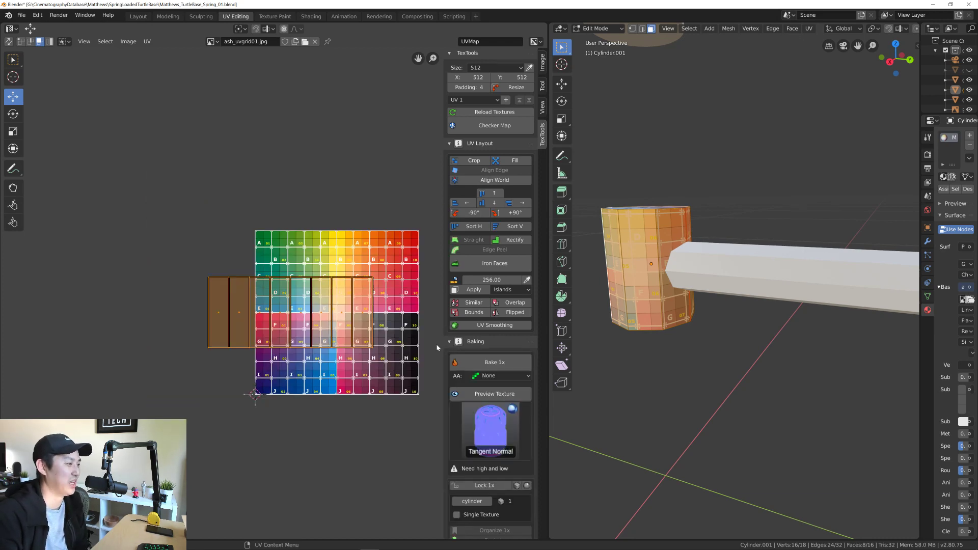
{"action": "scroll", "coordinate": [436, 346], "scroll_direction": "up", "scroll_amount": 2}
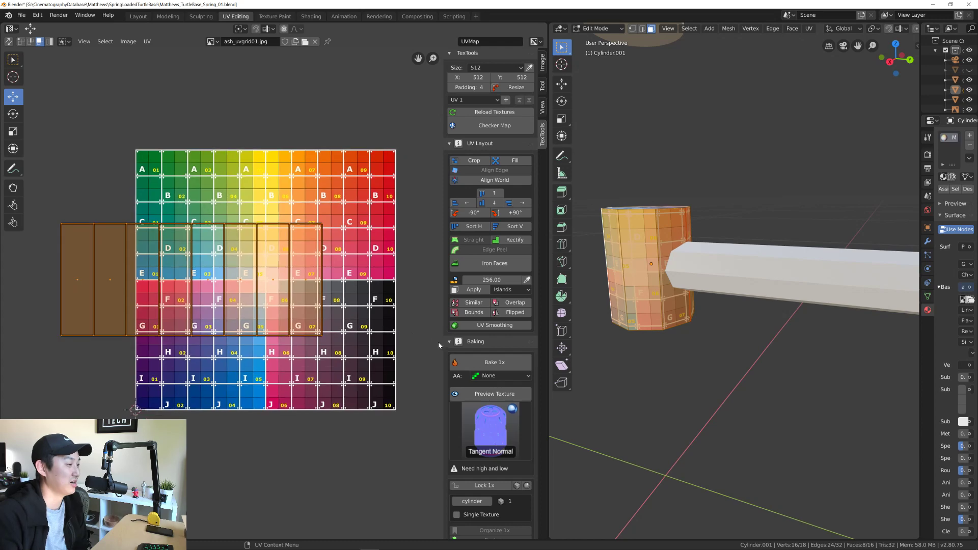
{"action": "scroll", "coordinate": [451, 316], "scroll_direction": "down", "scroll_amount": 3}
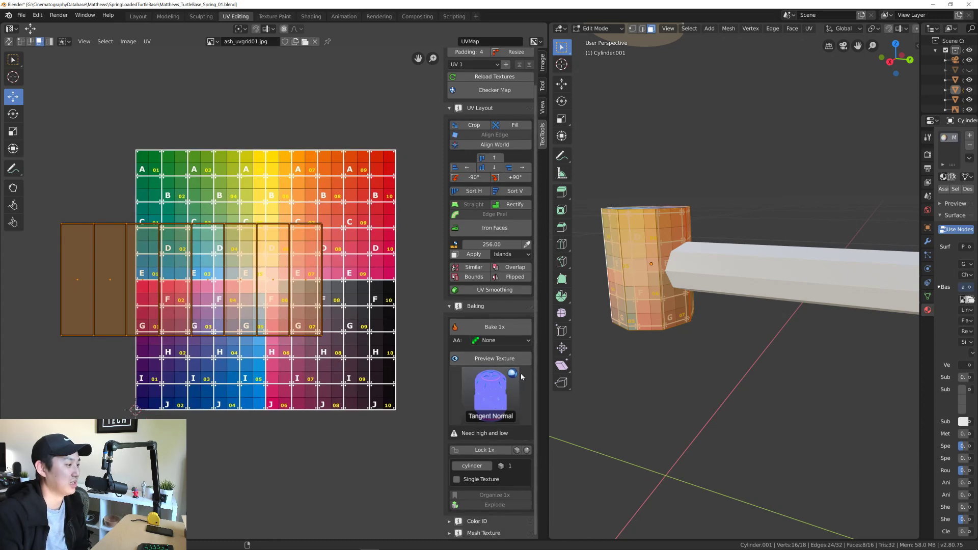
{"action": "left_click", "coordinate": [451, 307]}
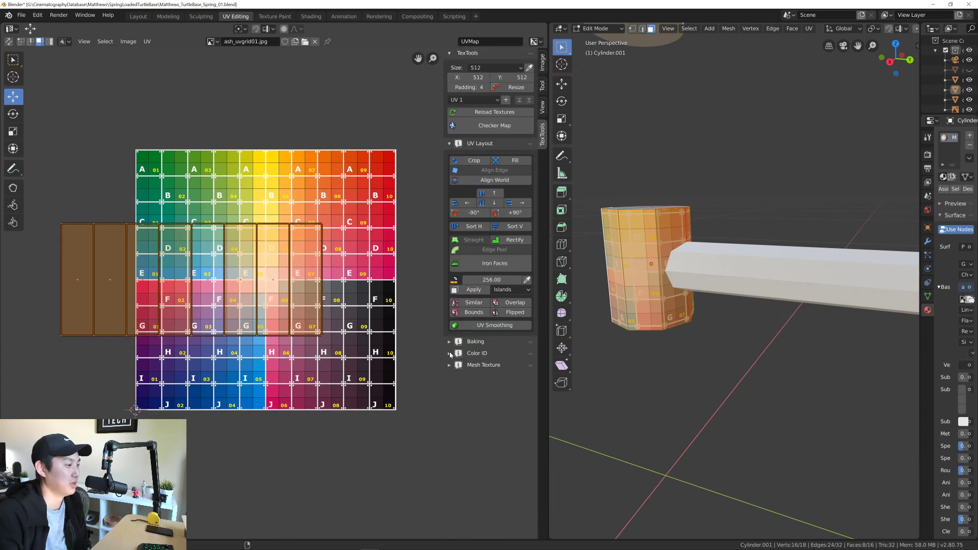
{"action": "left_click", "coordinate": [451, 354]}
{"action": "left_click", "coordinate": [451, 354]}
{"action": "left_click", "coordinate": [451, 365]}
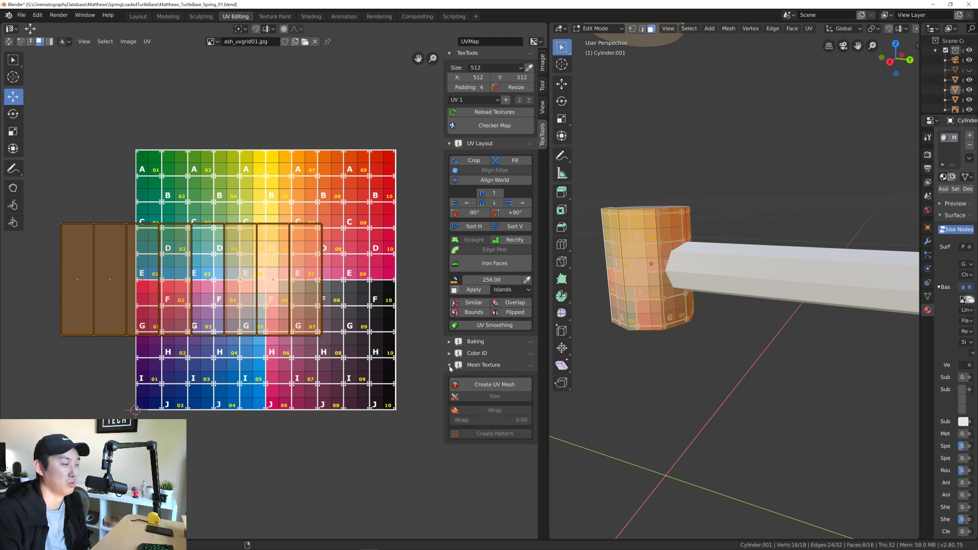
{"action": "left_click", "coordinate": [450, 367]}
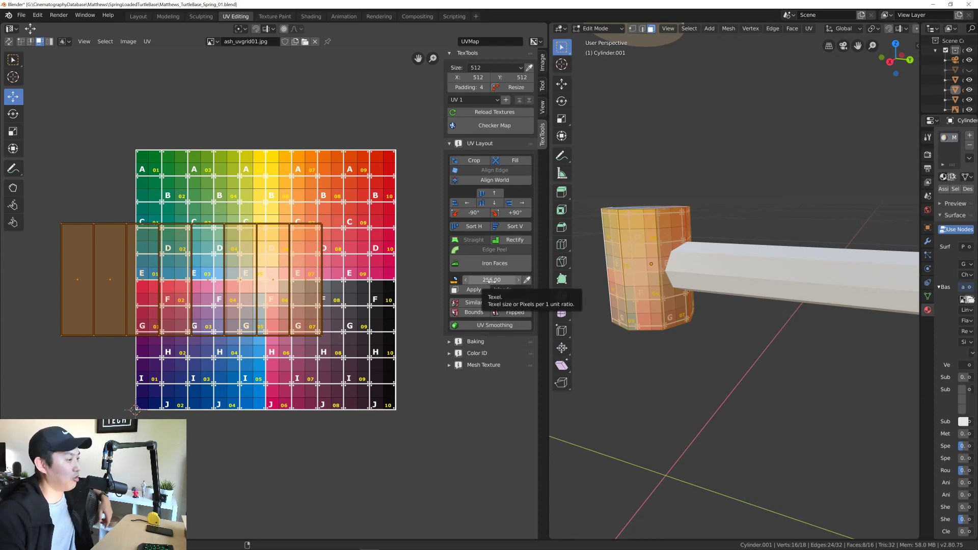
Step: Pick the texel density from the selected cylinder faces and set the TexTools texture size to 4096
{"action": "scroll", "coordinate": [300, 264], "scroll_direction": "up", "scroll_amount": 1}
{"action": "middle_click_drag", "start_coordinate": [288, 271], "coordinate": [322, 273]}
{"action": "scroll", "coordinate": [304, 267], "scroll_direction": "down", "scroll_amount": 1}
{"action": "scroll", "coordinate": [324, 276], "scroll_direction": "up", "scroll_amount": 2}
{"action": "scroll", "coordinate": [330, 315], "scroll_direction": "down", "scroll_amount": 1}
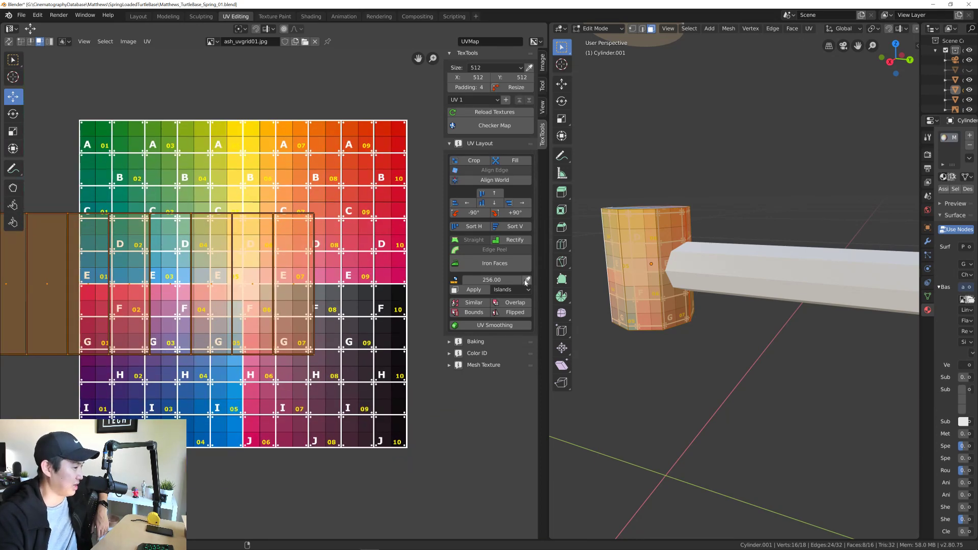
{"action": "left_click", "coordinate": [527, 281]}
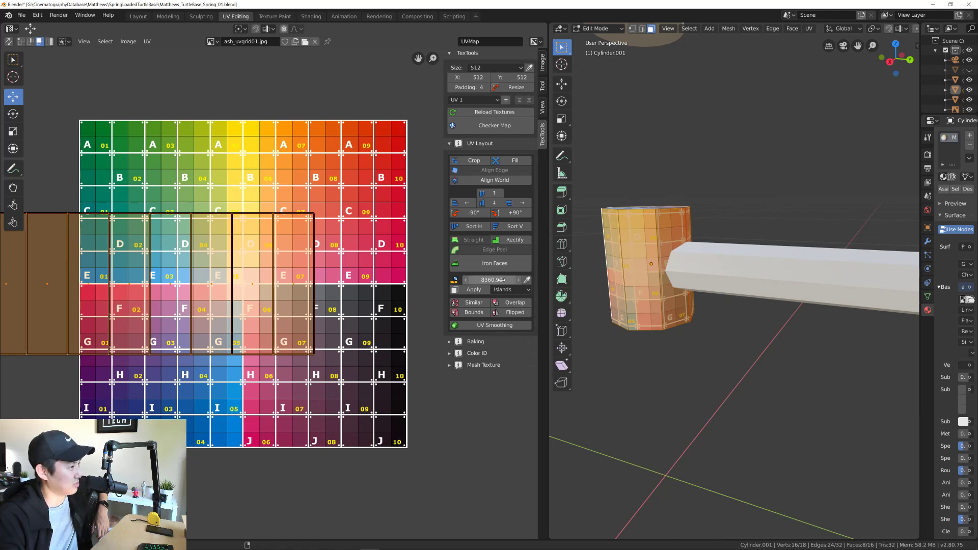
{"action": "left_click", "coordinate": [502, 72]}
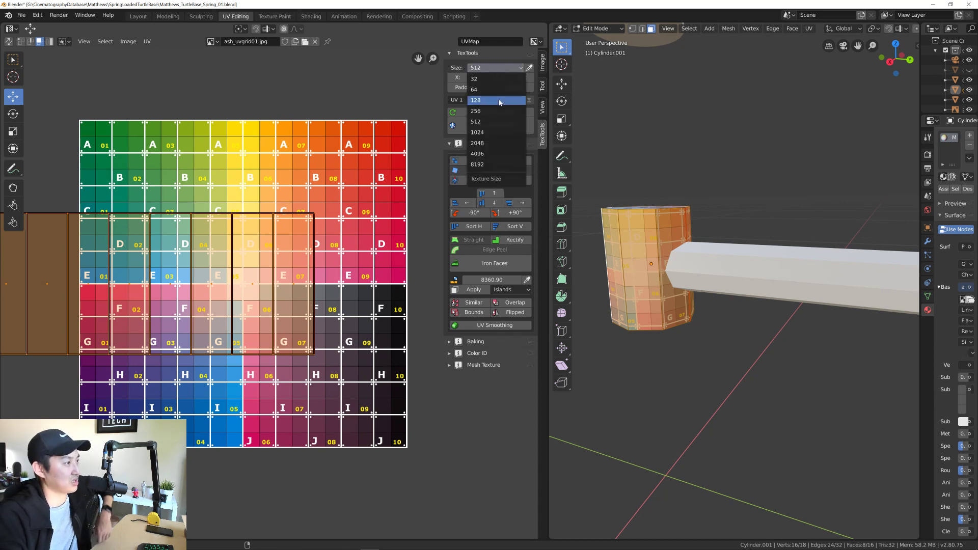
{"action": "left_click", "coordinate": [491, 154]}
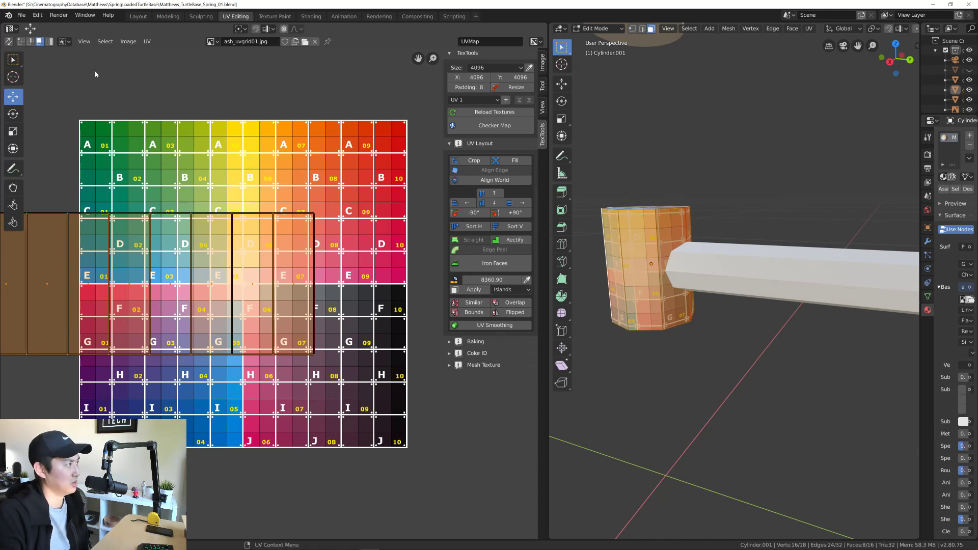
Step: Switch to island selection and move the cylinder's UV island sideways until it lies fully within the UV grid
{"action": "left_click", "coordinate": [49, 42]}
{"action": "left_click_drag", "start_coordinate": [15, 243], "coordinate": [108, 245]}
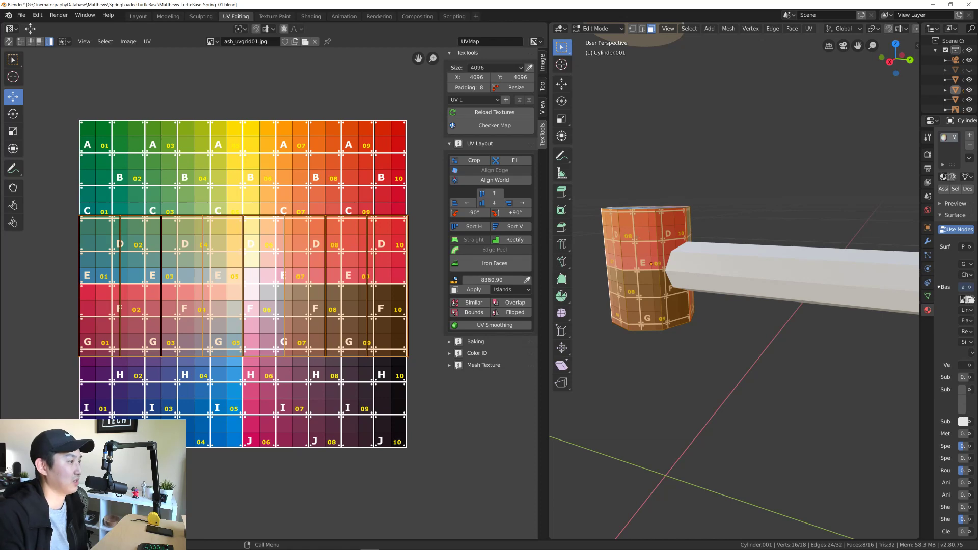
Step: Try applying the TexTools checker map to the cylinder in Object Mode
{"action": "key", "text": "Tab"}
{"action": "left_click", "coordinate": [493, 127]}
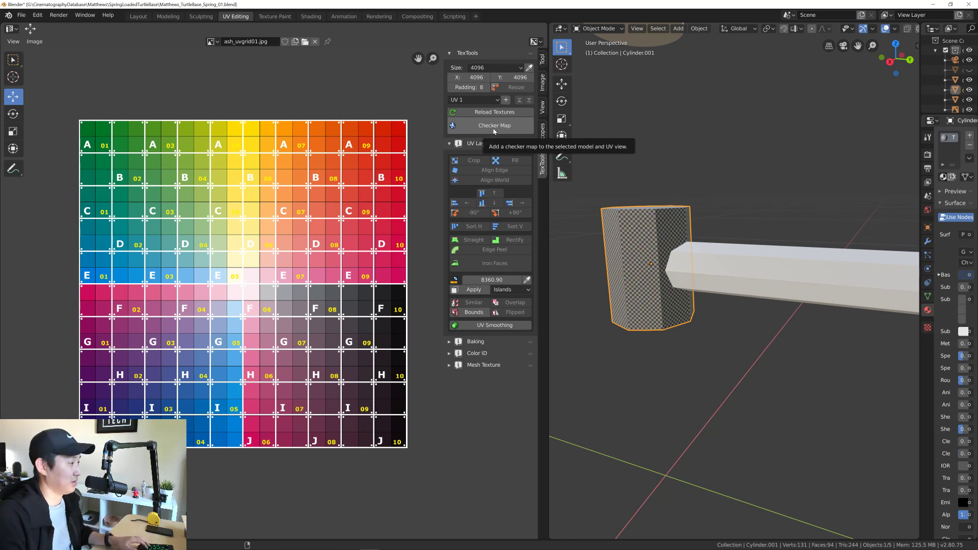
{"action": "left_click", "coordinate": [494, 131]}
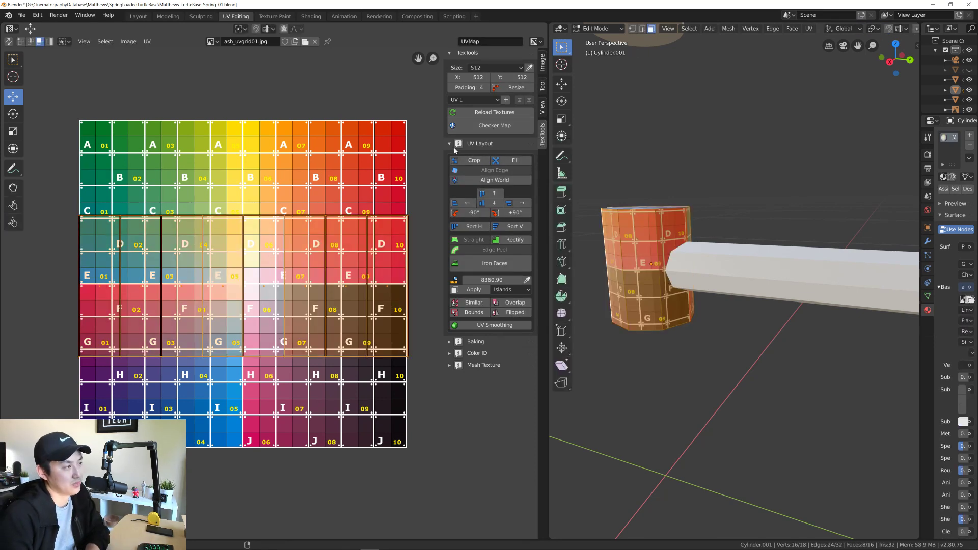
Step: Apply Align World to the cylinder's UV island and move it to the vertical middle of the UV grid
{"action": "left_click", "coordinate": [508, 180]}
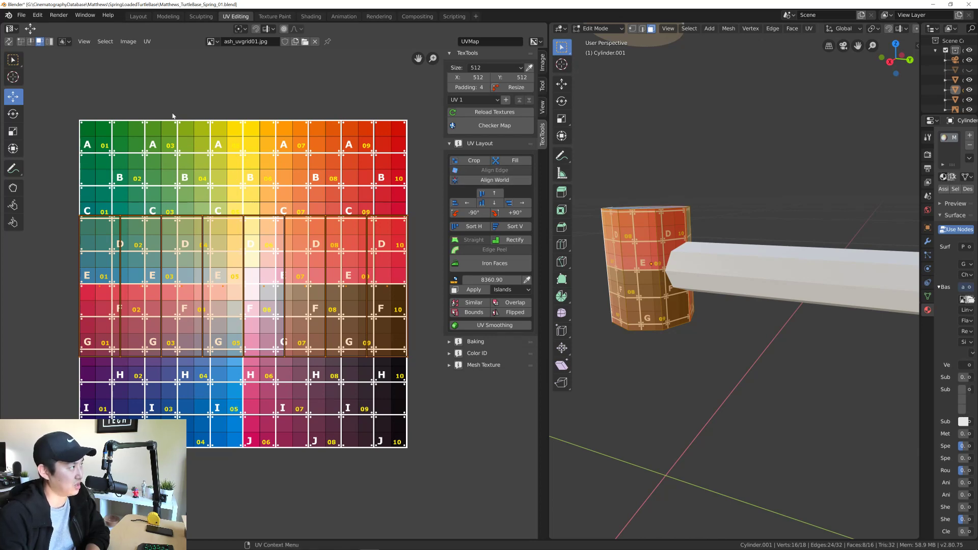
{"action": "key", "text": "g"}
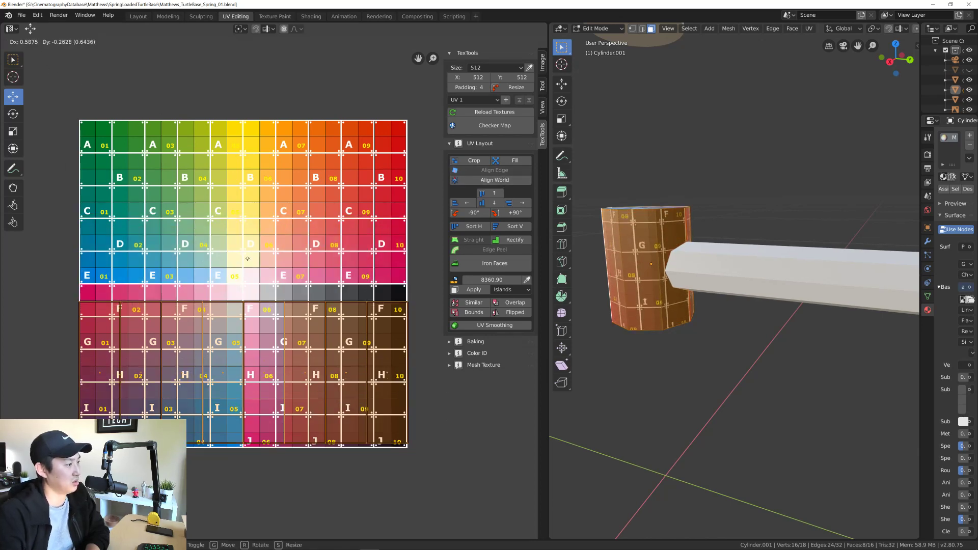
{"action": "left_click", "coordinate": [259, 173]}
{"action": "key", "text": "g"}
{"action": "left_click", "coordinate": [244, 267]}
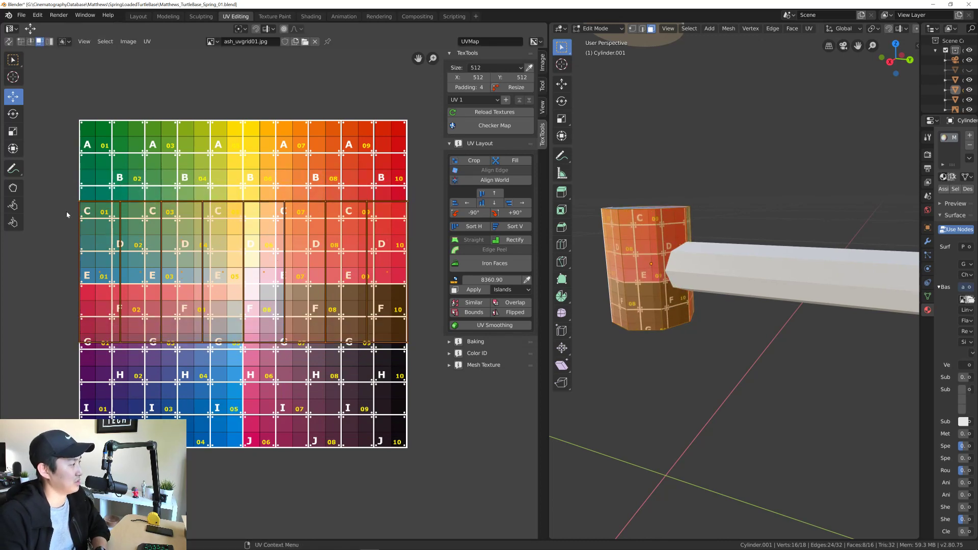
Step: Box-select all of the cylinder's UV faces and rotate the island by -90° four times with TexTools
{"action": "key", "text": "alt+a"}
{"action": "left_click", "coordinate": [13, 59]}
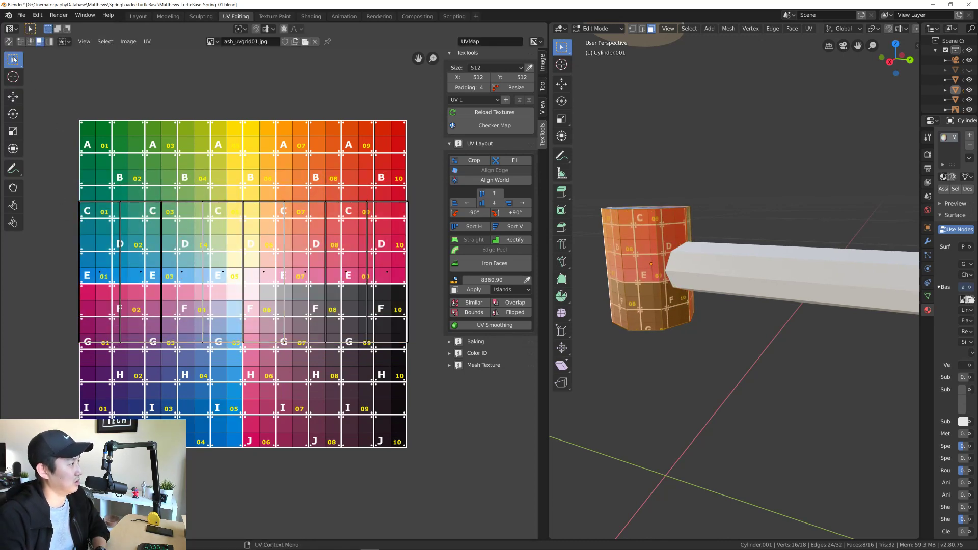
{"action": "left_click_drag", "start_coordinate": [60, 179], "coordinate": [418, 395]}
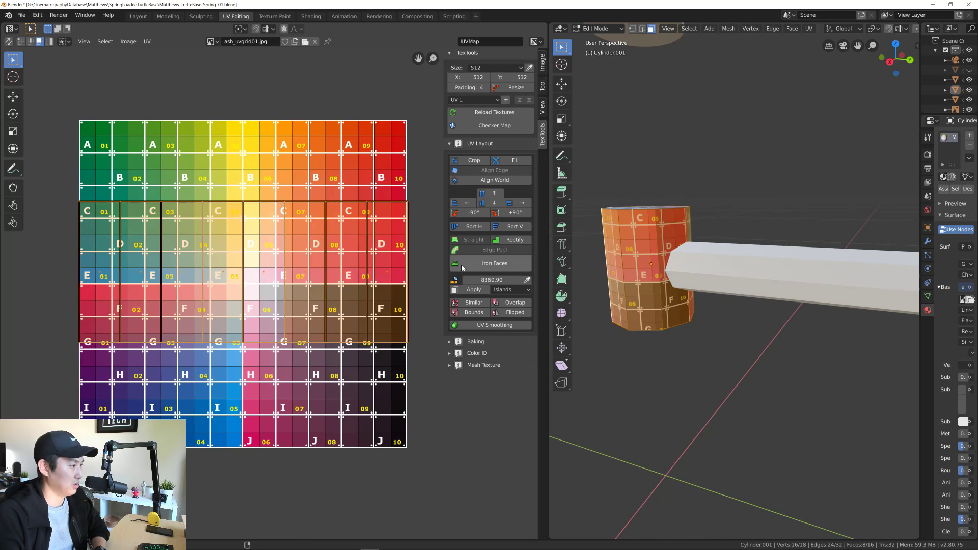
{"action": "left_click", "coordinate": [477, 224]}
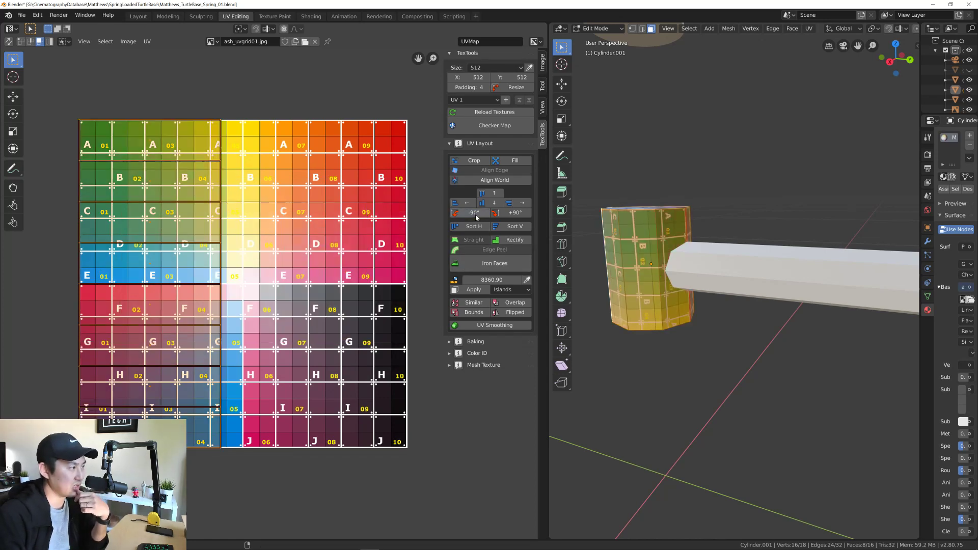
{"action": "left_click", "coordinate": [476, 216]}
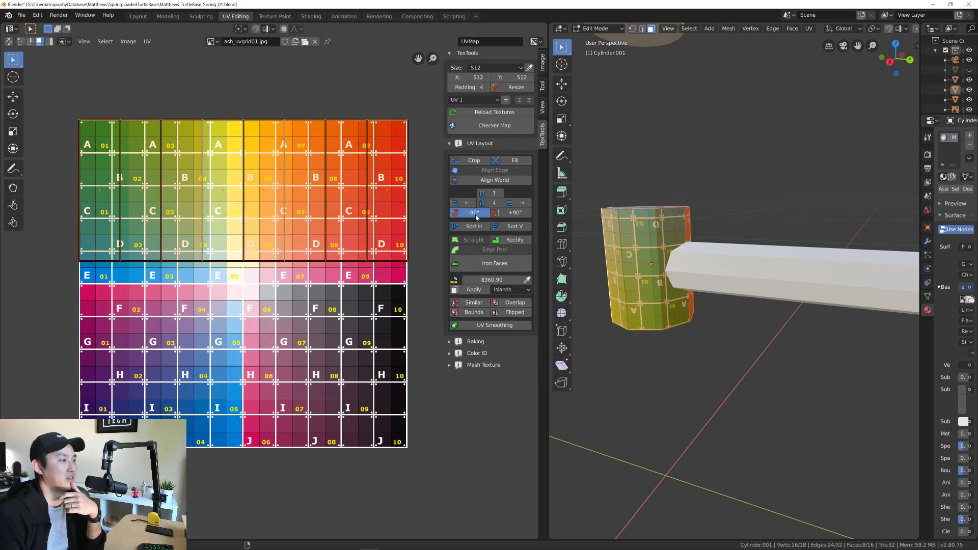
{"action": "left_click", "coordinate": [477, 216]}
{"action": "left_click", "coordinate": [476, 216]}
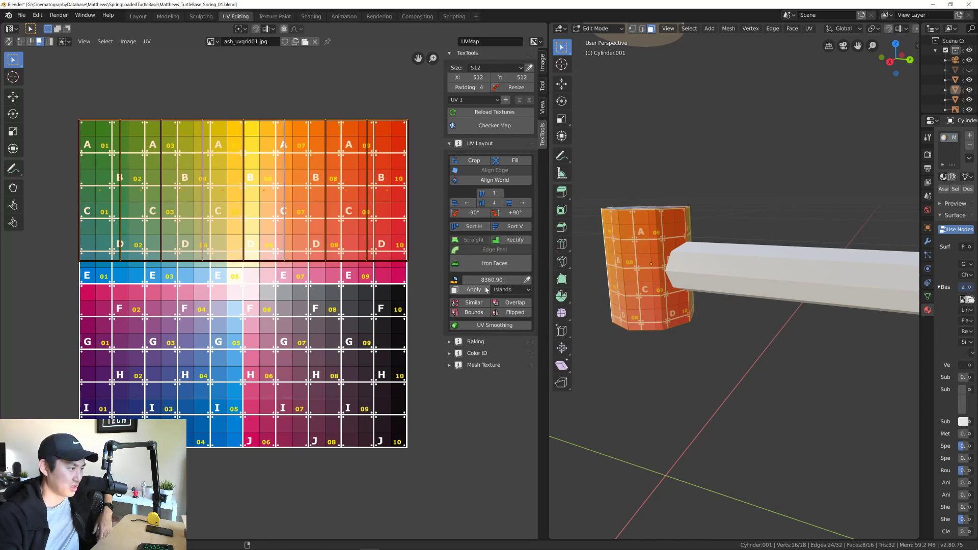
Step: Run Align World three times in a row on the upright cylinder UV island
{"action": "left_click", "coordinate": [507, 181]}
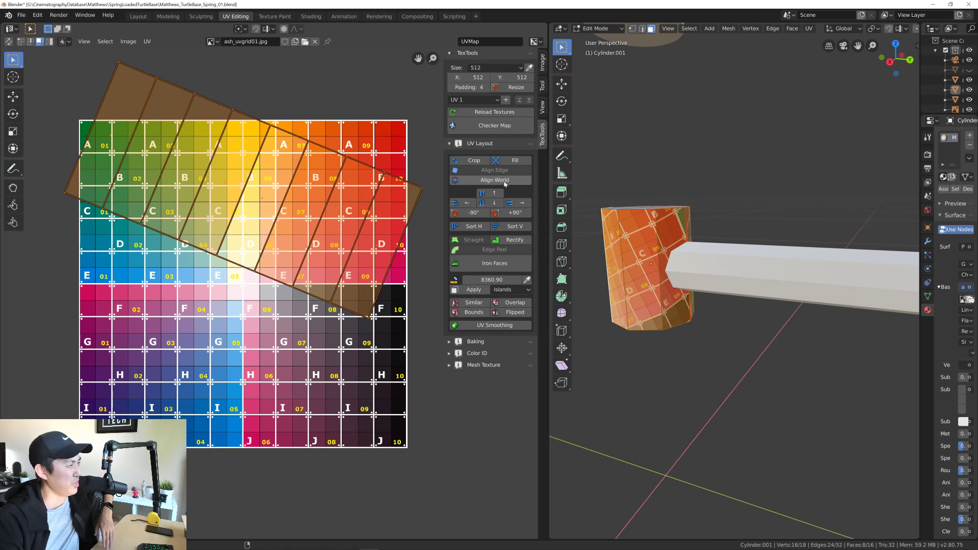
{"action": "left_click", "coordinate": [499, 181]}
{"action": "left_click", "coordinate": [499, 181]}
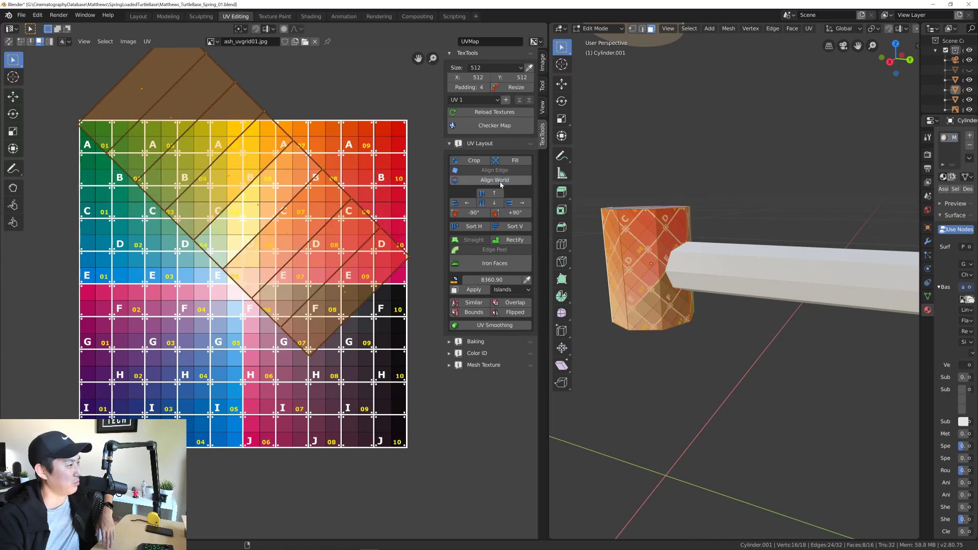
Step: Try the TexTools directional alignments on the tilted UV island against the grid's edges, and rotate it by -90°
{"action": "left_click", "coordinate": [493, 197]}
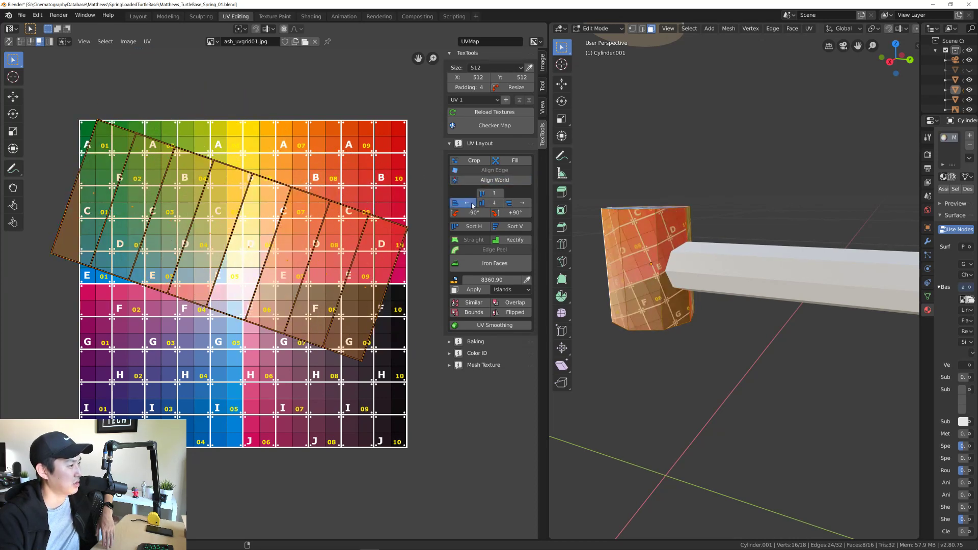
{"action": "left_click", "coordinate": [471, 204]}
{"action": "left_click", "coordinate": [495, 203]}
{"action": "left_click", "coordinate": [512, 203]}
{"action": "left_click", "coordinate": [484, 195]}
{"action": "left_click", "coordinate": [495, 204]}
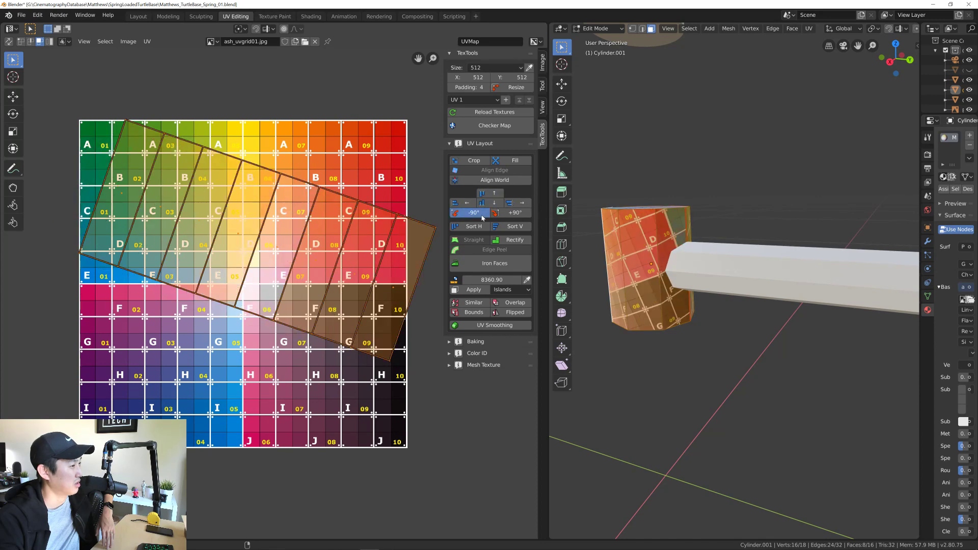
{"action": "left_click", "coordinate": [482, 211]}
Step: Deselect the UVs, box-select the whole tilted island again, and apply Align World to it
{"action": "key", "text": "alt+a"}
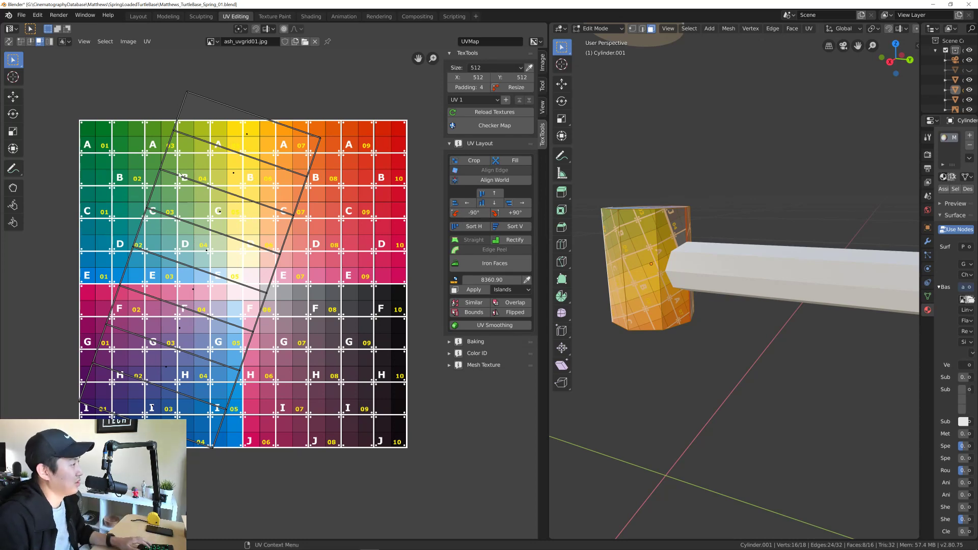
{"action": "scroll", "coordinate": [79, 143], "scroll_direction": "down", "scroll_amount": 1}
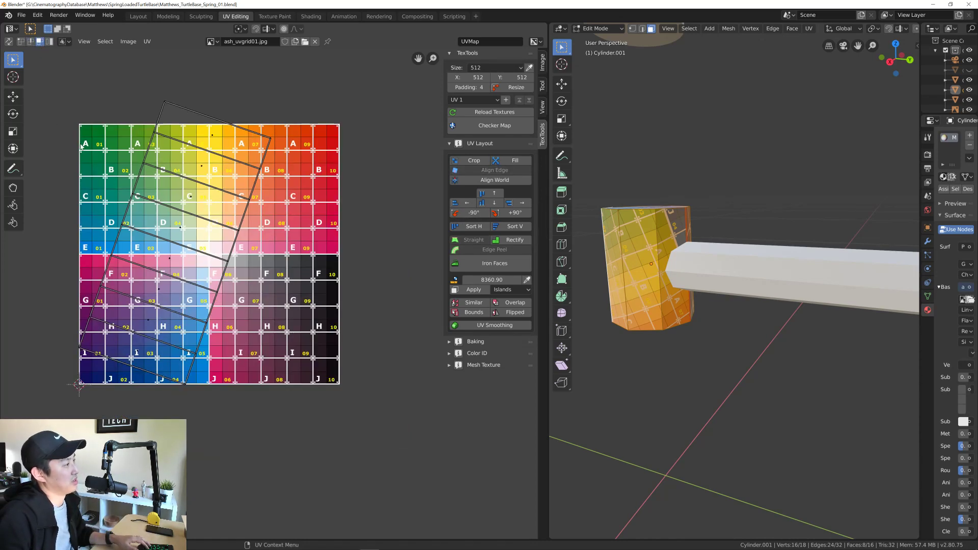
{"action": "left_click_drag", "start_coordinate": [54, 89], "coordinate": [321, 446]}
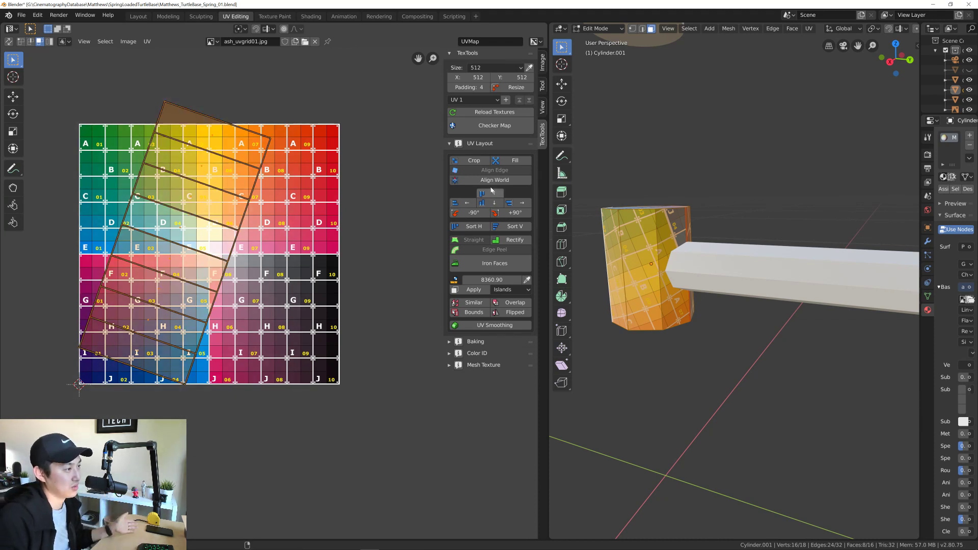
{"action": "left_click", "coordinate": [492, 172]}
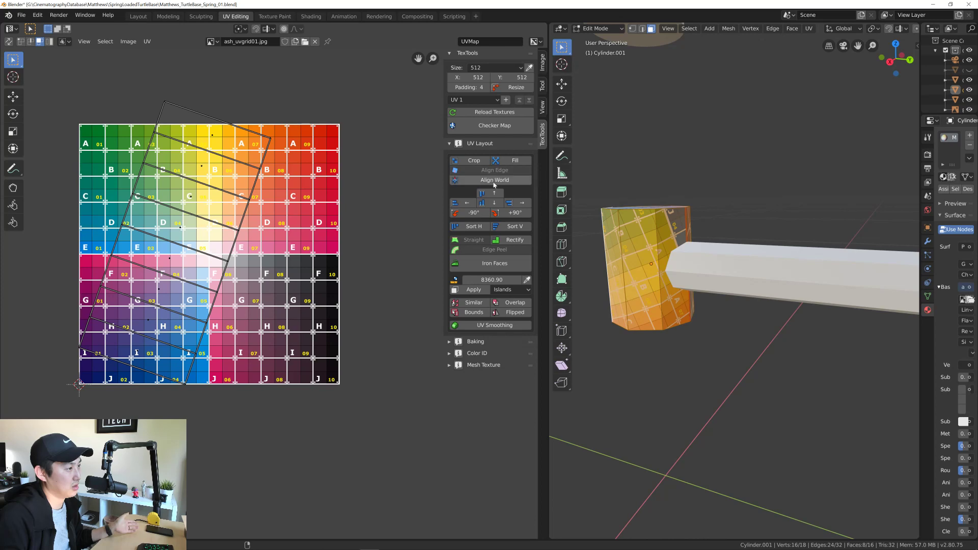
{"action": "key", "text": "ctrl+z"}
{"action": "left_click", "coordinate": [493, 184]}
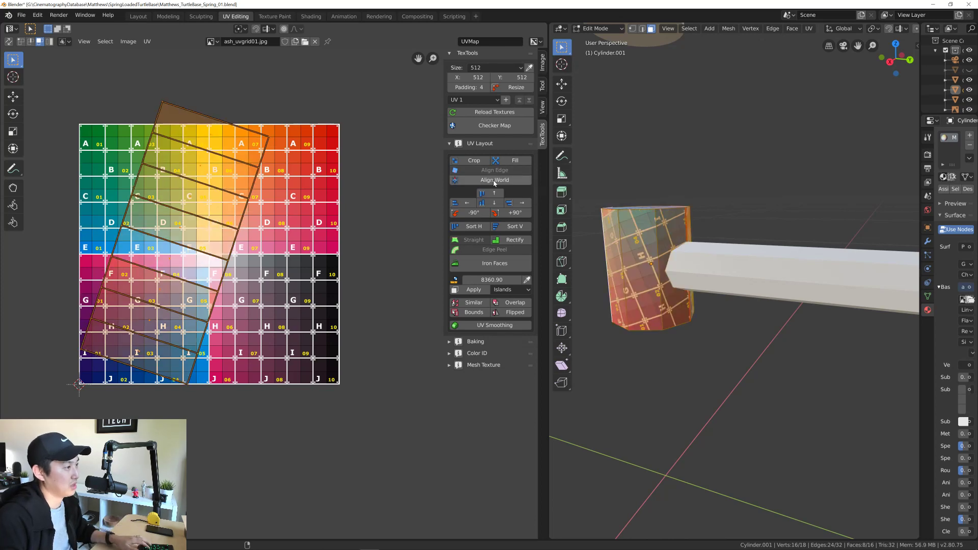
Step: Undo the last Align World and straighten the tilted cylinder UV island with TexTools Rectify
{"action": "key", "text": "ctrl+z"}
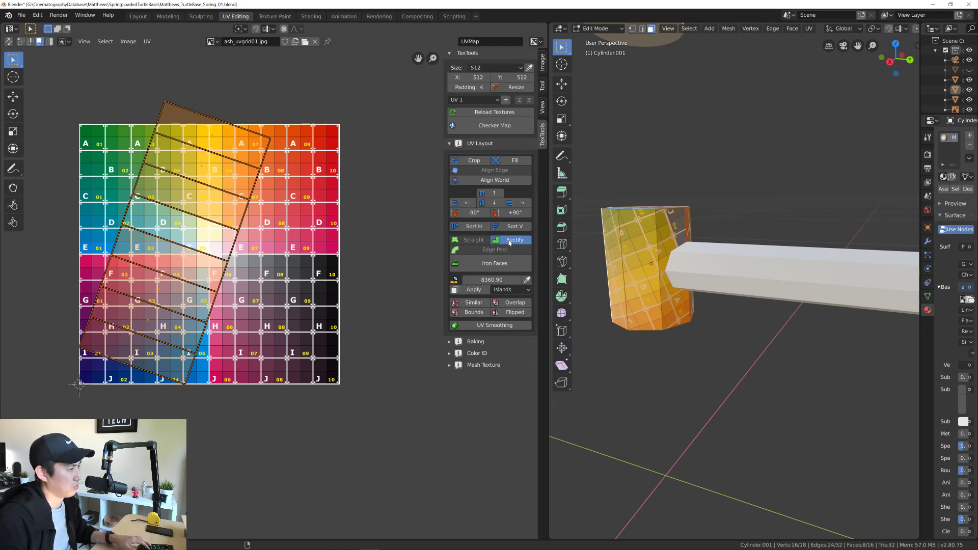
{"action": "left_click", "coordinate": [503, 245]}
{"action": "middle_click_drag", "start_coordinate": [180, 251], "coordinate": [218, 271]}
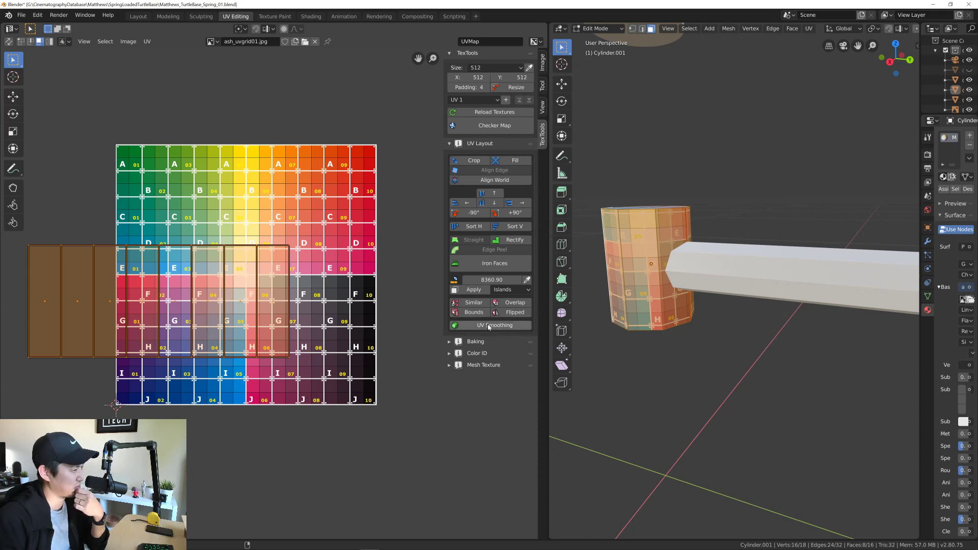
Step: Try applying the 8360.90 texel density in Islands mode to the rectified faces, undo it, and box-select all the faces again
{"action": "left_click", "coordinate": [478, 293]}
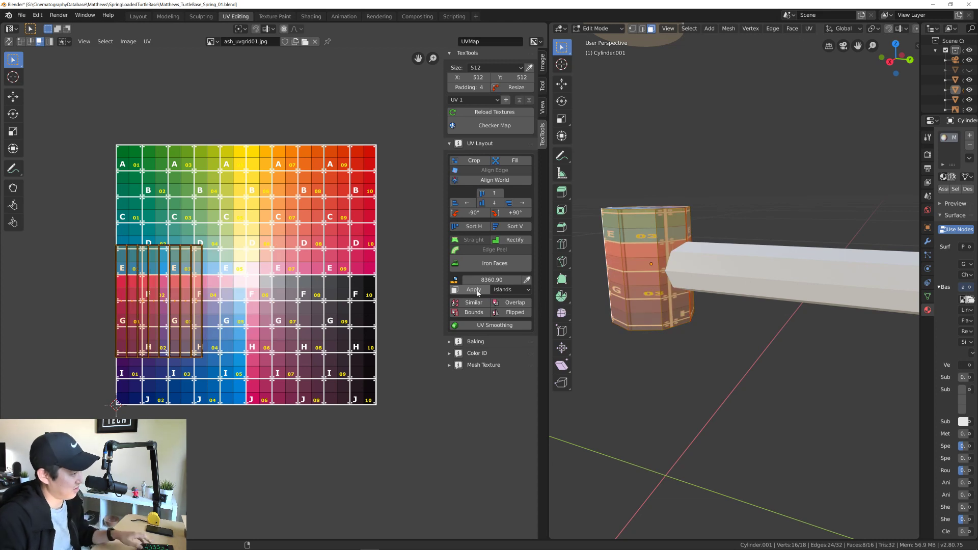
{"action": "left_click", "coordinate": [477, 293]}
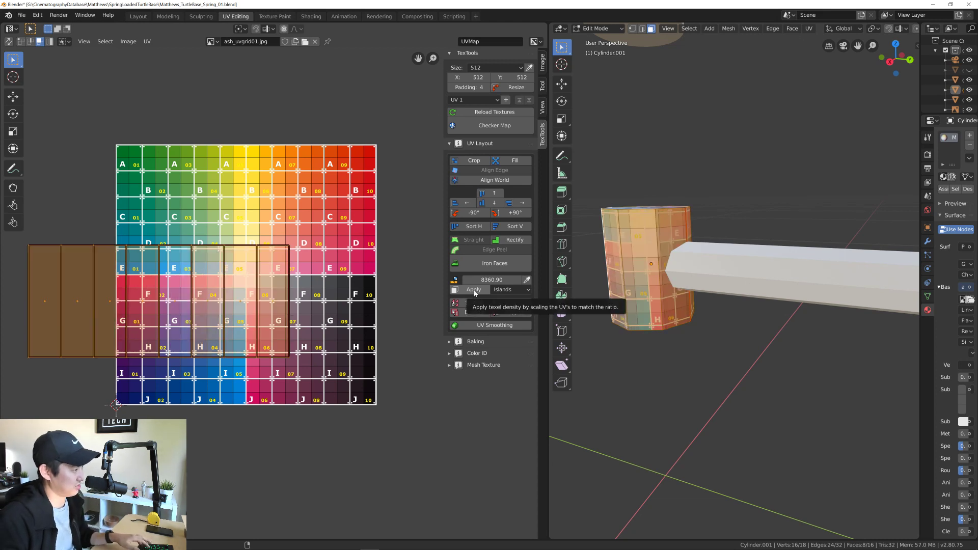
{"action": "left_click", "coordinate": [505, 241]}
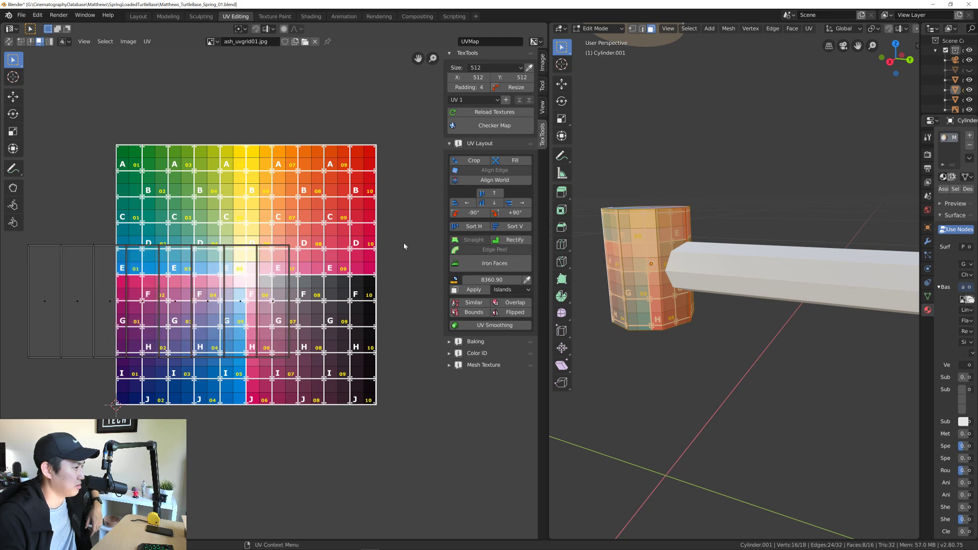
{"action": "left_click_drag", "start_coordinate": [17, 237], "coordinate": [341, 373]}
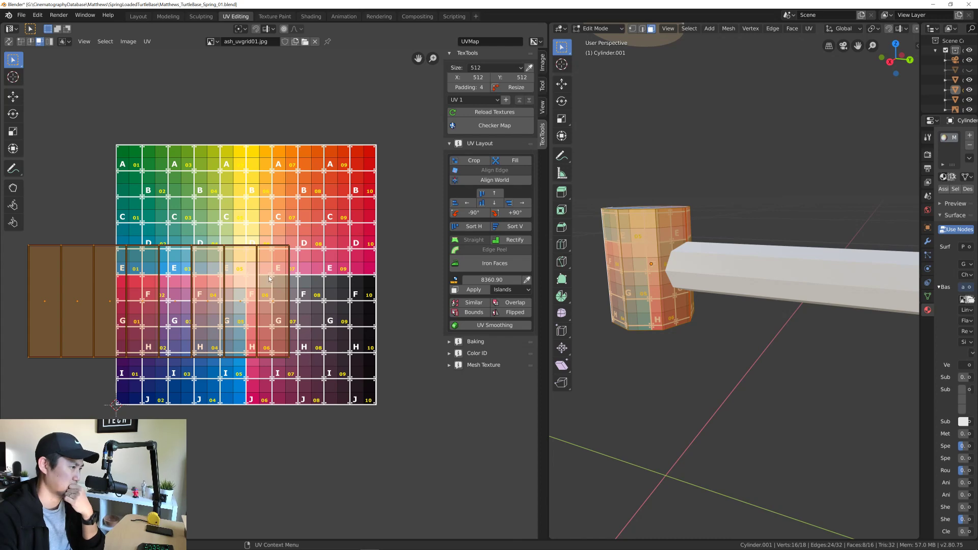
{"action": "middle_click_drag", "start_coordinate": [273, 276], "coordinate": [279, 277]}
{"action": "scroll", "coordinate": [282, 276], "scroll_direction": "up", "scroll_amount": 1}
{"action": "scroll", "coordinate": [283, 276], "scroll_direction": "down", "scroll_amount": 1}
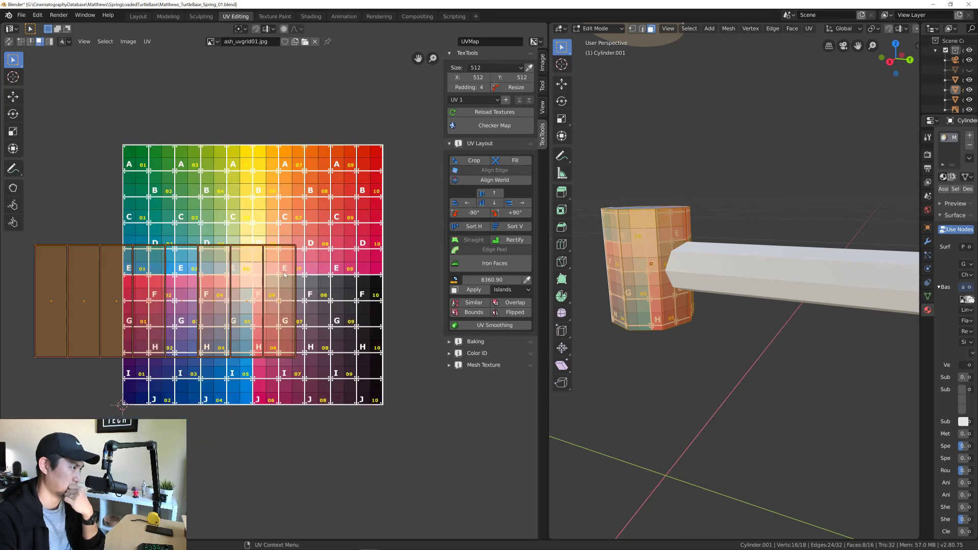
{"action": "scroll", "coordinate": [283, 275], "scroll_direction": "up", "scroll_amount": 1}
{"action": "scroll", "coordinate": [284, 274], "scroll_direction": "down", "scroll_amount": 1}
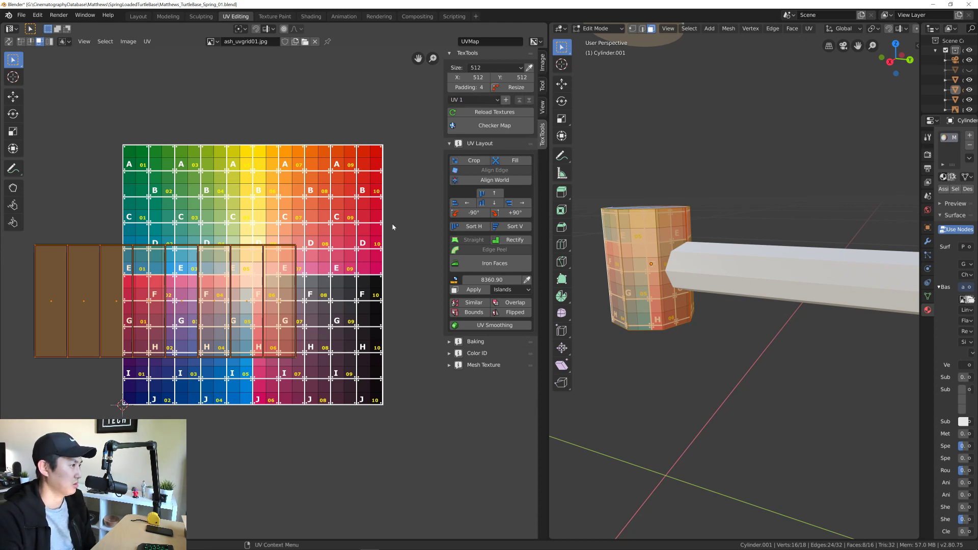
{"action": "middle_click_drag", "start_coordinate": [261, 263], "coordinate": [263, 265]}
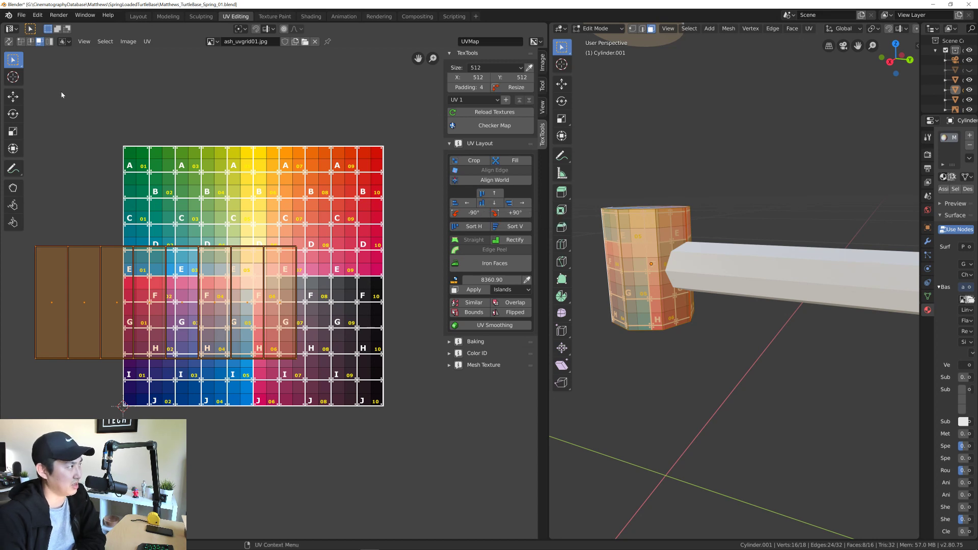
Step: Switch to UV vertex selection and move two of the island's top-edge vertices up out of line
{"action": "left_click", "coordinate": [21, 42]}
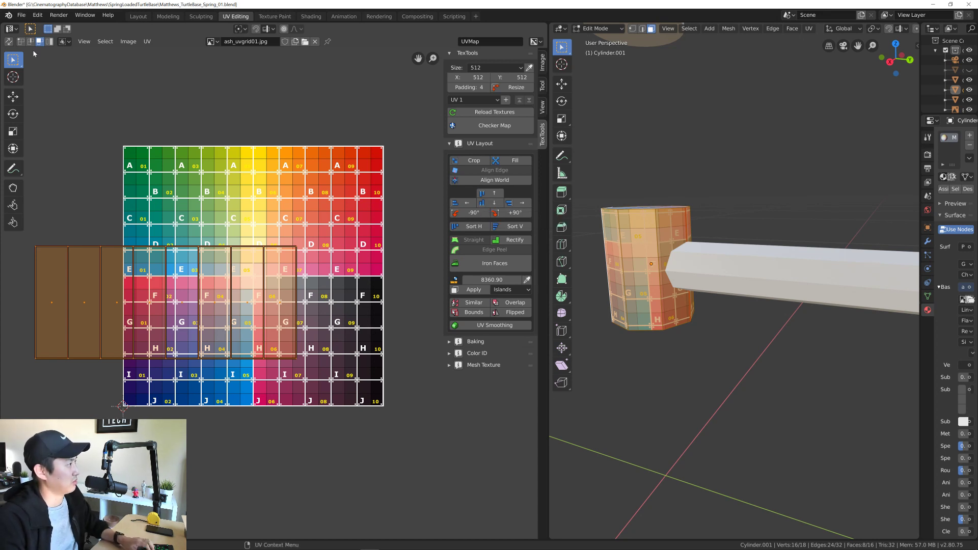
{"action": "left_click", "coordinate": [110, 255]}
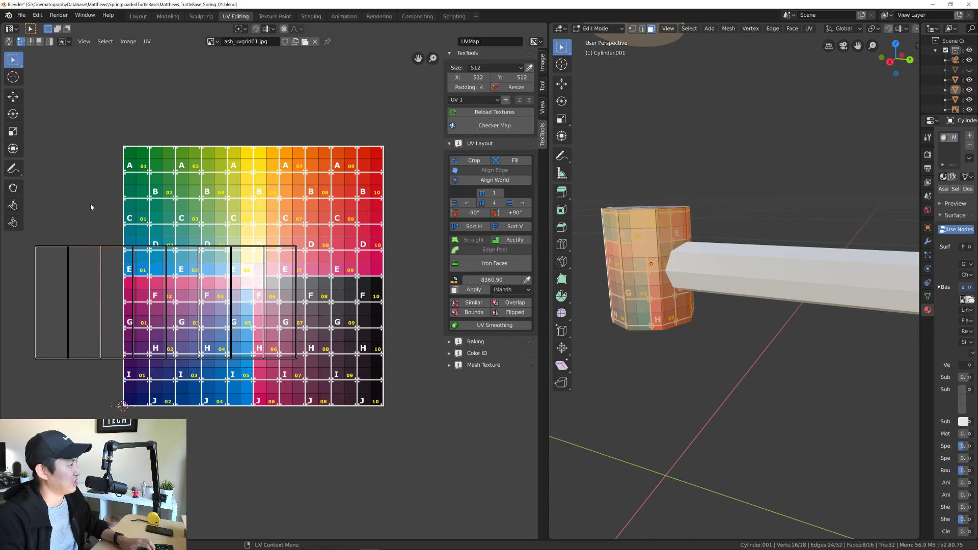
{"action": "left_click", "coordinate": [12, 97]}
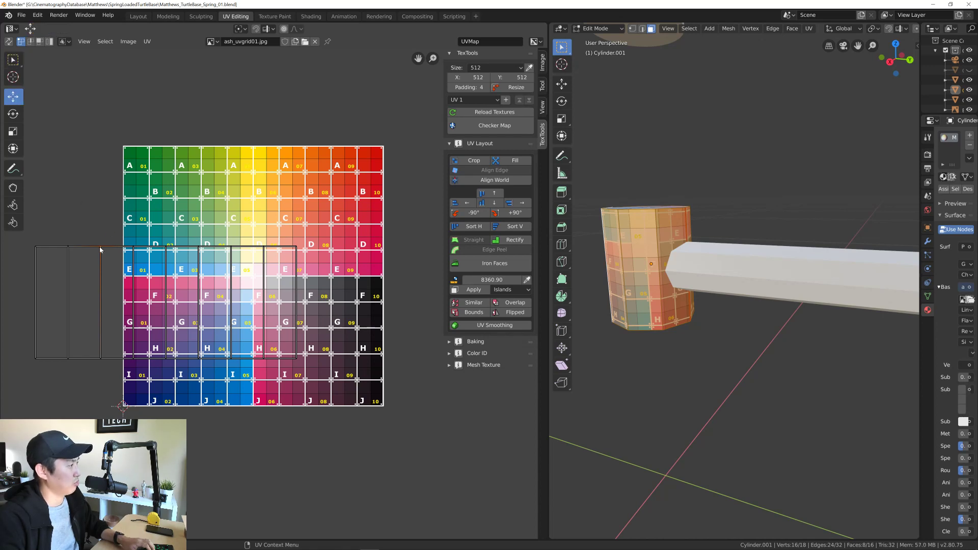
{"action": "left_click_drag", "start_coordinate": [100, 246], "coordinate": [86, 222]}
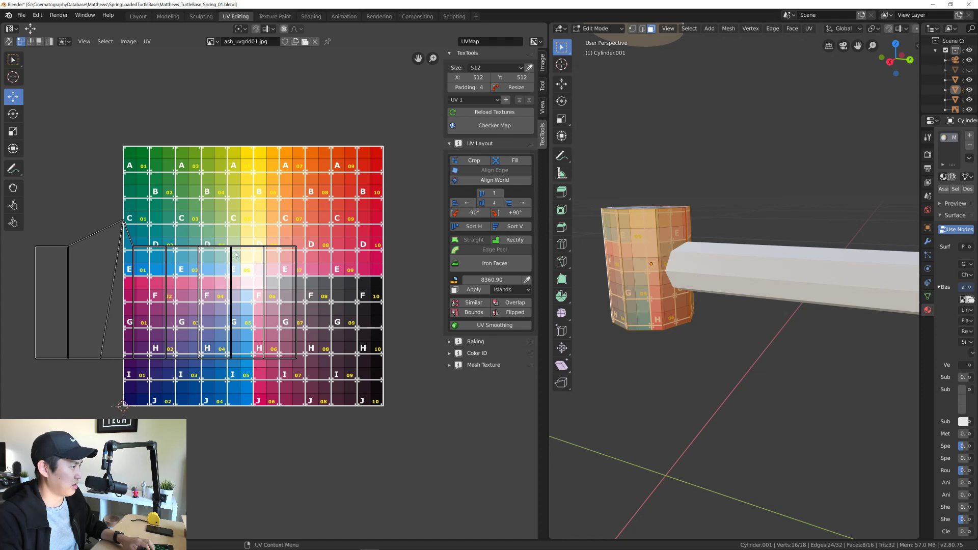
{"action": "left_click_drag", "start_coordinate": [231, 250], "coordinate": [234, 218]}
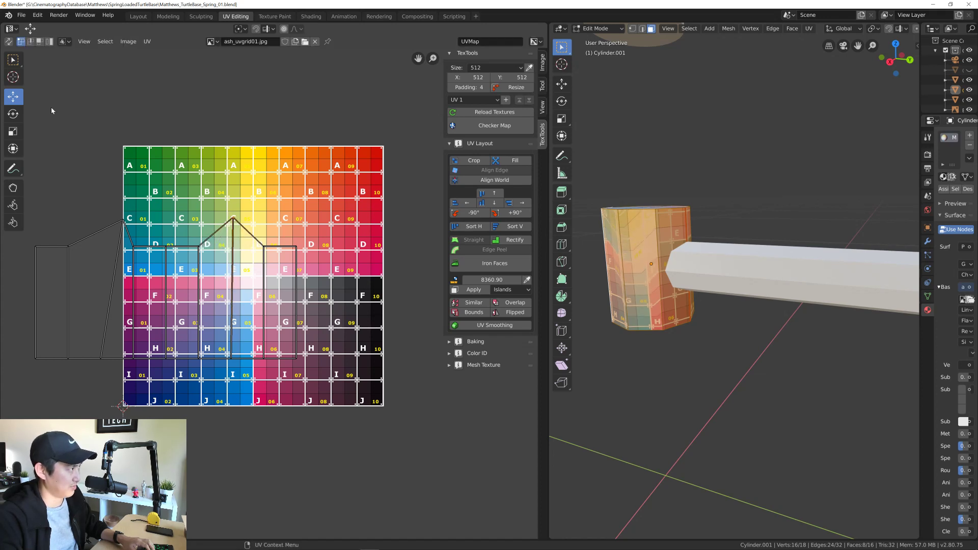
Step: Box-select the island's upper row of vertices and try the TexTools upward alignment, undo it, and align them downward instead
{"action": "left_click", "coordinate": [13, 59]}
{"action": "mouse_move", "coordinate": [33, 218]}
{"action": "left_mouse_down"}
{"action": "mouse_move", "coordinate": [249, 270]}
{"action": "mouse_move", "coordinate": [347, 273]}
{"action": "mouse_move", "coordinate": [41, 212]}
{"action": "left_mouse_up"}
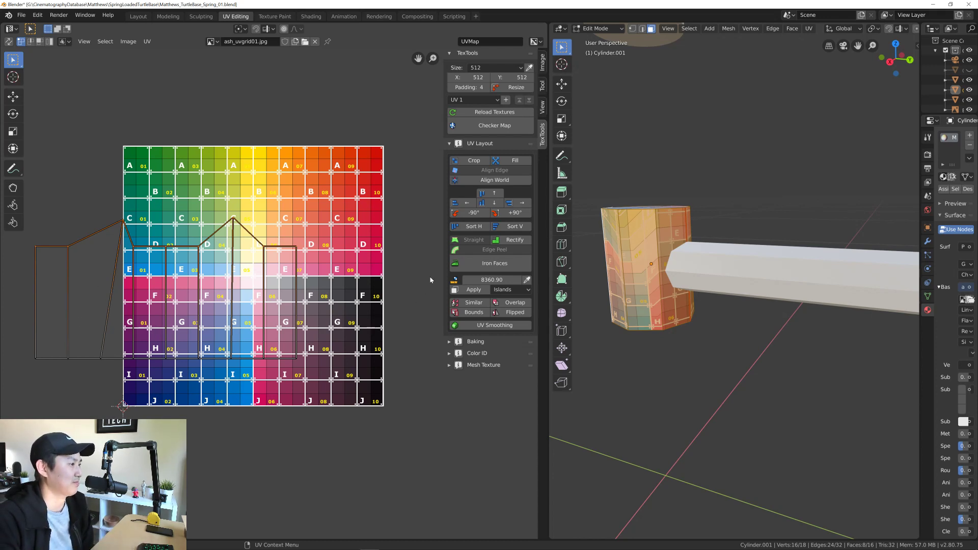
{"action": "left_click", "coordinate": [489, 194]}
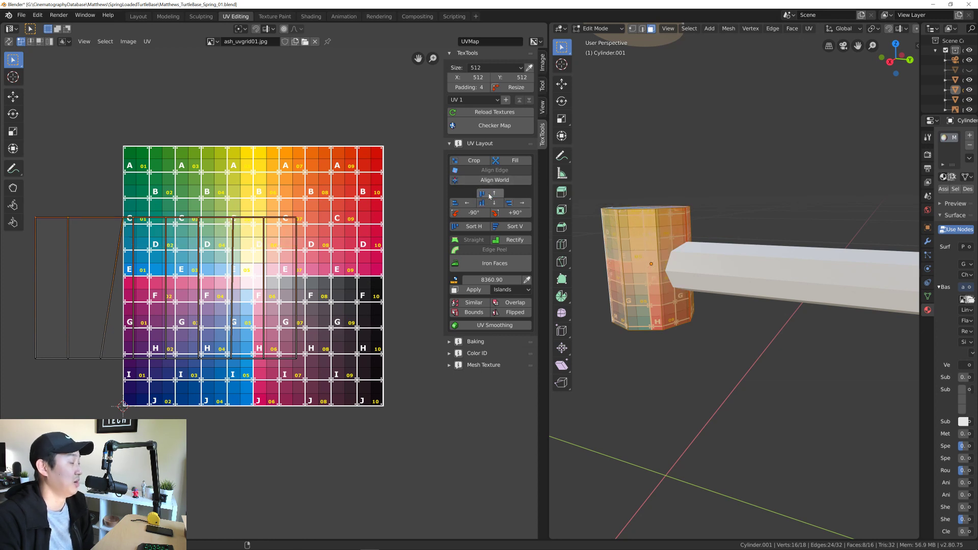
{"action": "key", "text": "ctrl+z"}
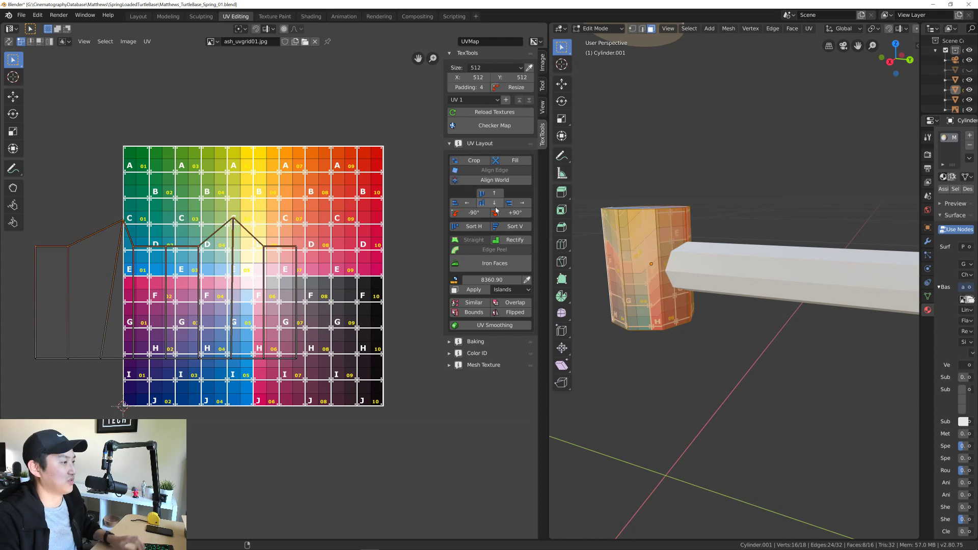
{"action": "left_click", "coordinate": [497, 205]}
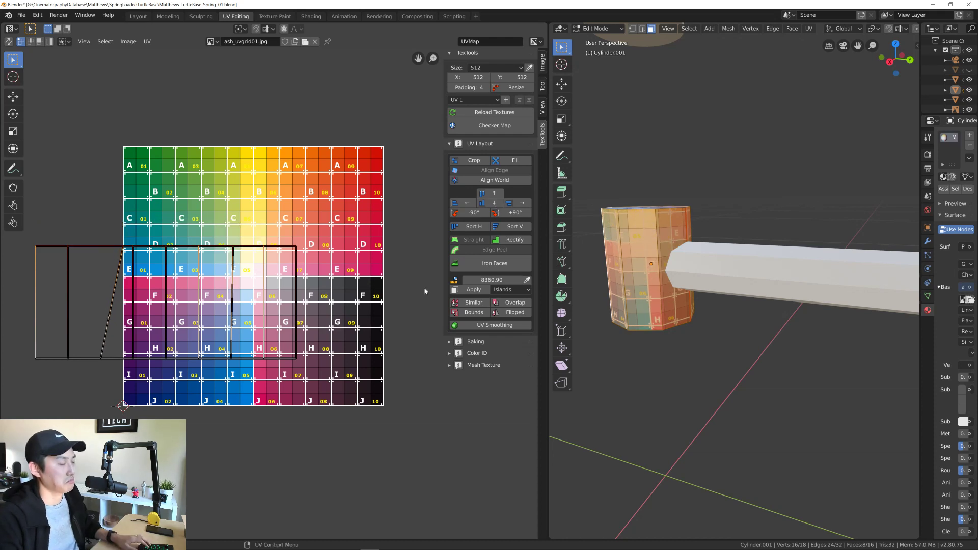
Step: Undo the downward alignment and both vertex moves on the island's top edge
{"action": "key", "text": "ctrl+z"}
{"action": "key", "text": "ctrl+z"}
{"action": "key", "text": "ctrl+z"}
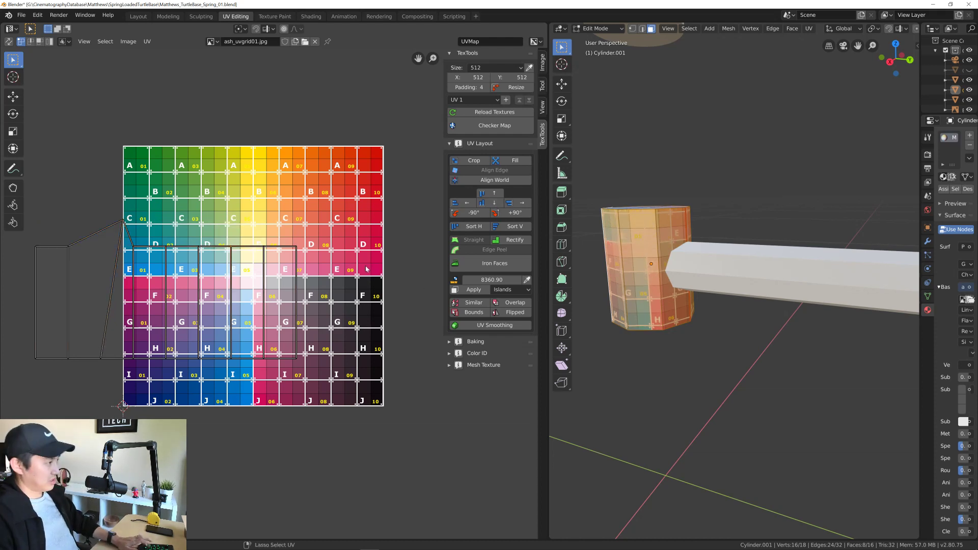
{"action": "key", "text": "ctrl+z"}
{"action": "key", "text": "ctrl+z"}
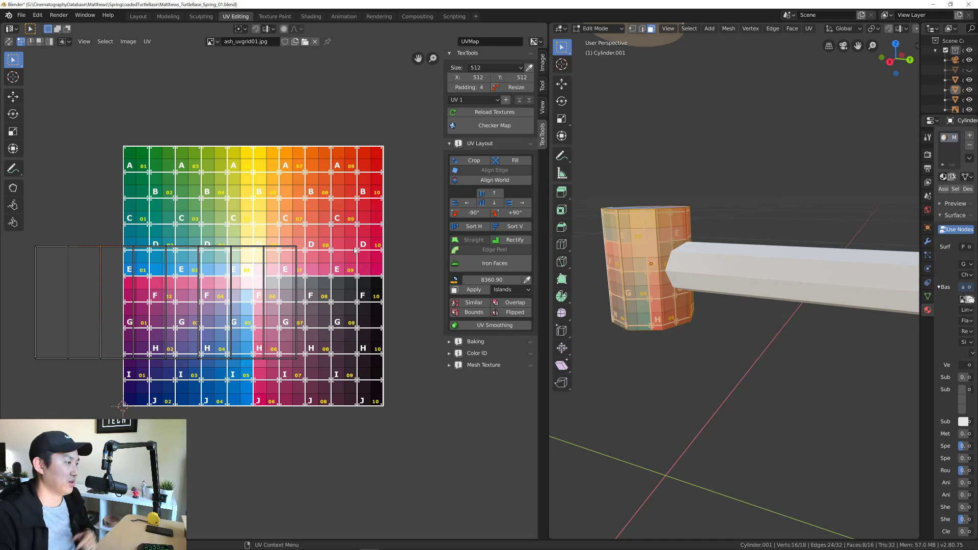
Step: Select the whole cylinder island in UV island mode and move it flush with the grid's top edge, spanning the full grid width
{"action": "left_click", "coordinate": [50, 42]}
{"action": "left_click_drag", "start_coordinate": [15, 237], "coordinate": [328, 367]}
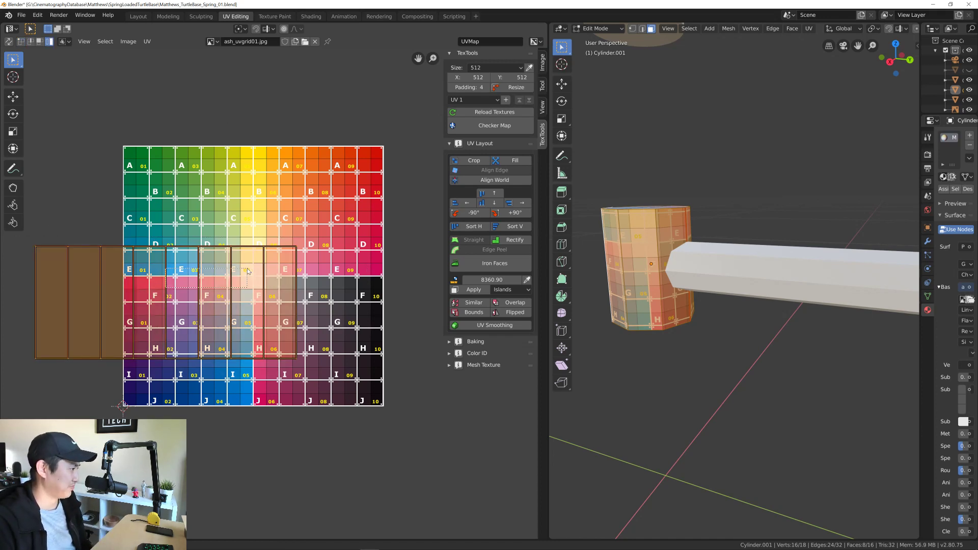
{"action": "left_click", "coordinate": [47, 207]}
{"action": "left_click_drag", "start_coordinate": [326, 366], "coordinate": [24, 239]}
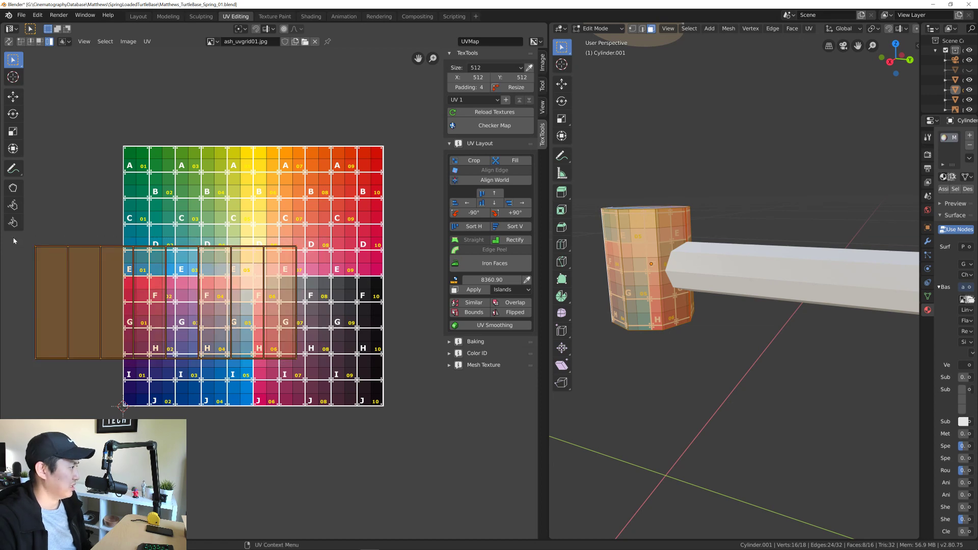
{"action": "left_click", "coordinate": [13, 97]}
{"action": "left_click_drag", "start_coordinate": [162, 276], "coordinate": [257, 246]}
{"action": "left_click_drag", "start_coordinate": [209, 279], "coordinate": [228, 116]}
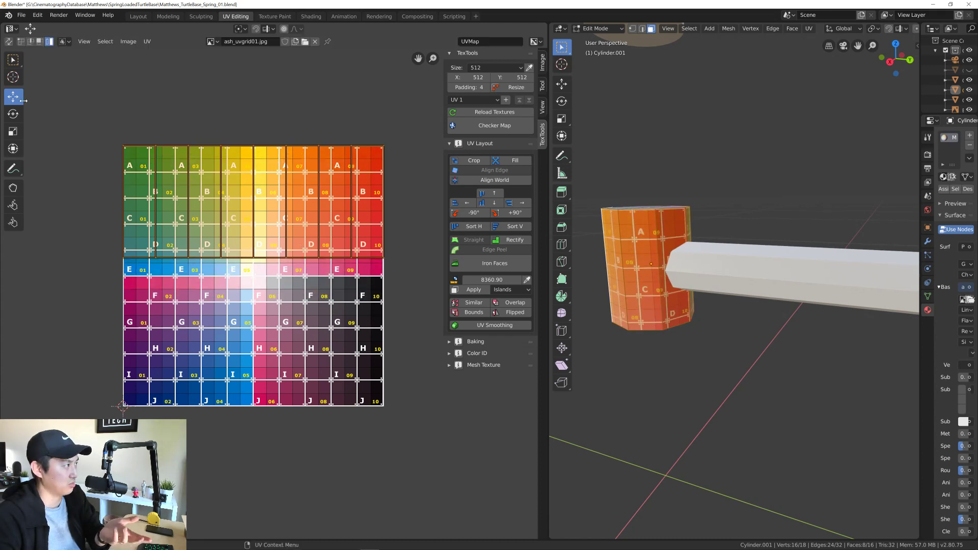
Step: Switch to UV face selection and box-select all of the relocated island's faces
{"action": "left_click", "coordinate": [14, 61]}
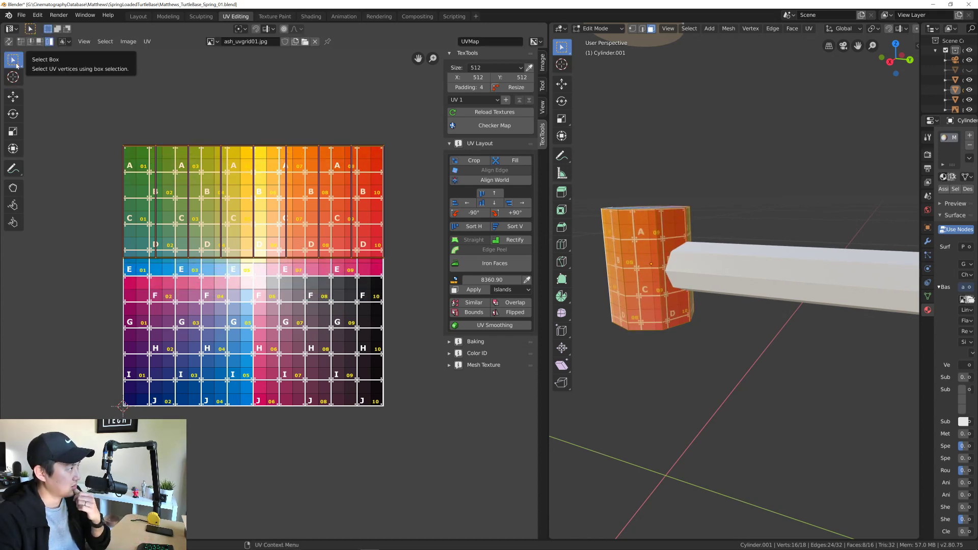
{"action": "key", "text": "3"}
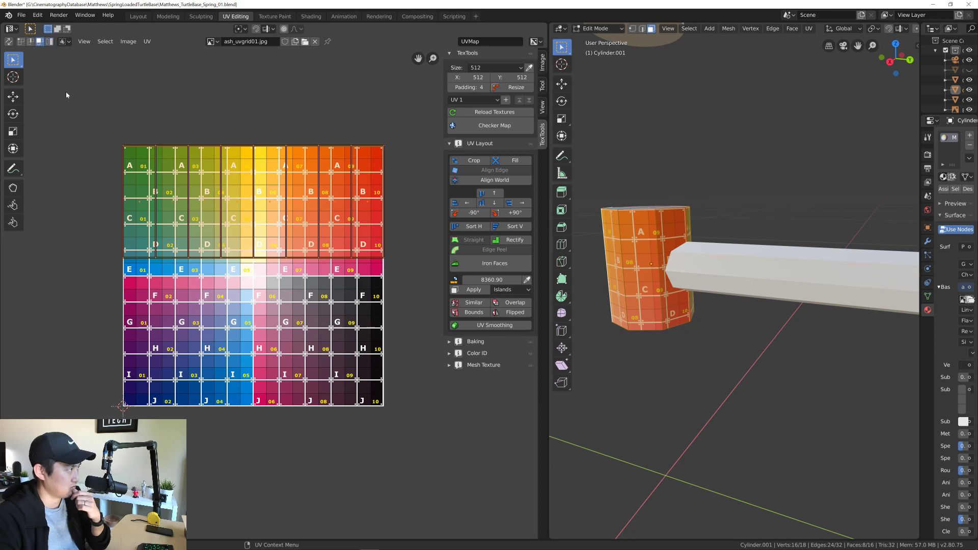
{"action": "left_click_drag", "start_coordinate": [61, 108], "coordinate": [293, 141]}
{"action": "left_click_drag", "start_coordinate": [333, 132], "coordinate": [397, 250]}
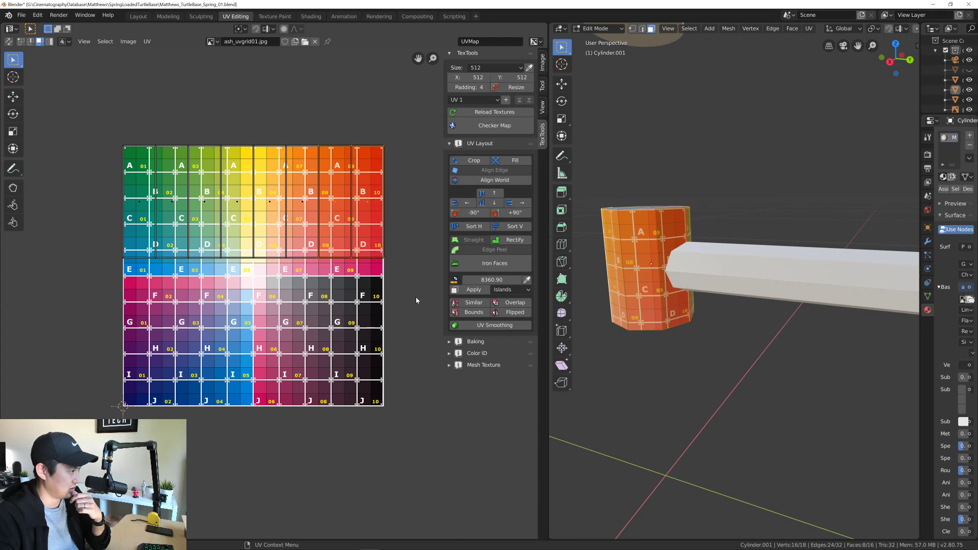
{"action": "left_click_drag", "start_coordinate": [416, 297], "coordinate": [92, 104]}
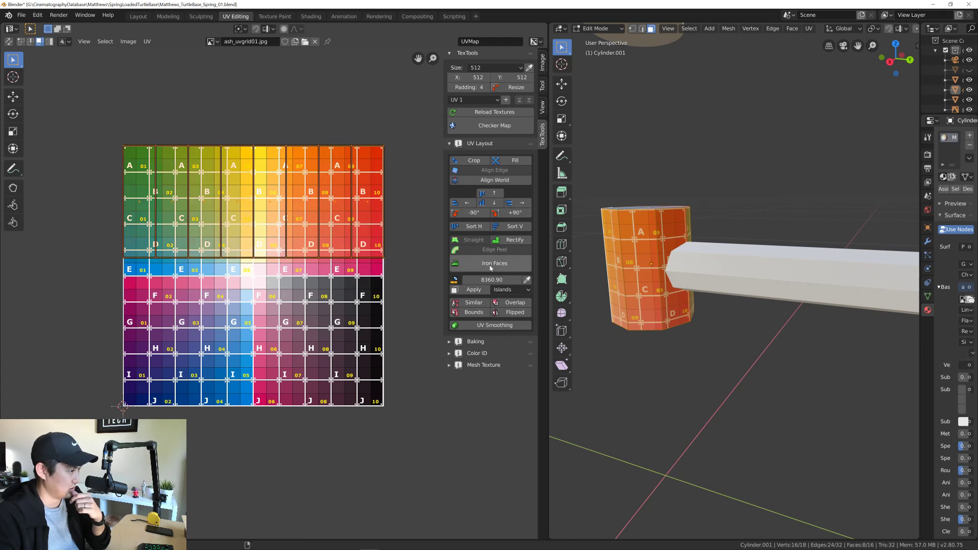
Step: Sample the selected faces' texel density with TexTools and keep the density apply mode on Islands
{"action": "left_click", "coordinate": [526, 281]}
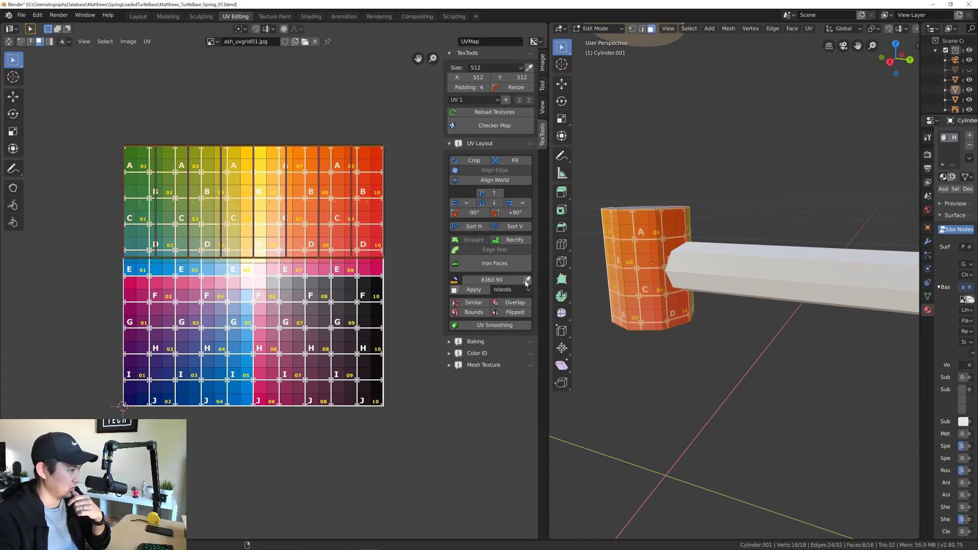
{"action": "left_click", "coordinate": [511, 290]}
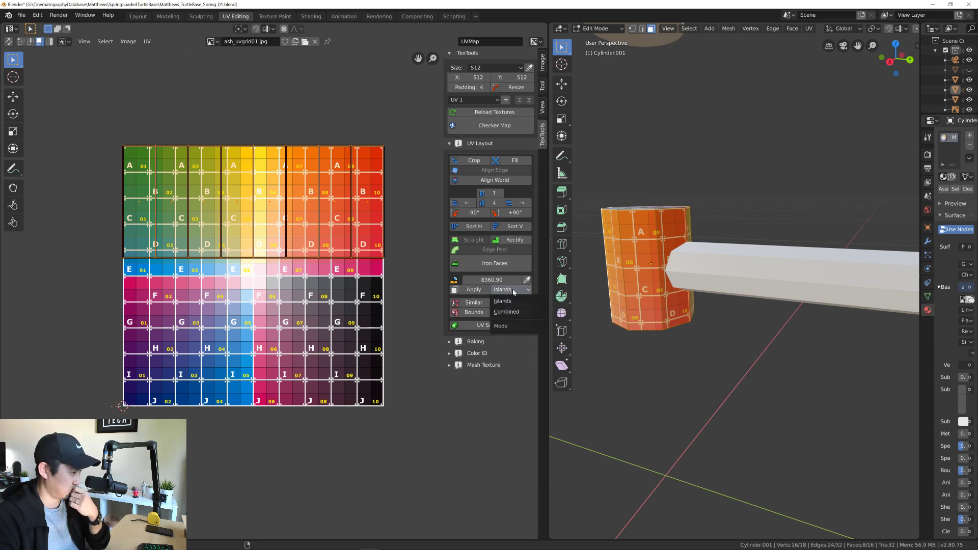
{"action": "left_click", "coordinate": [495, 301]}
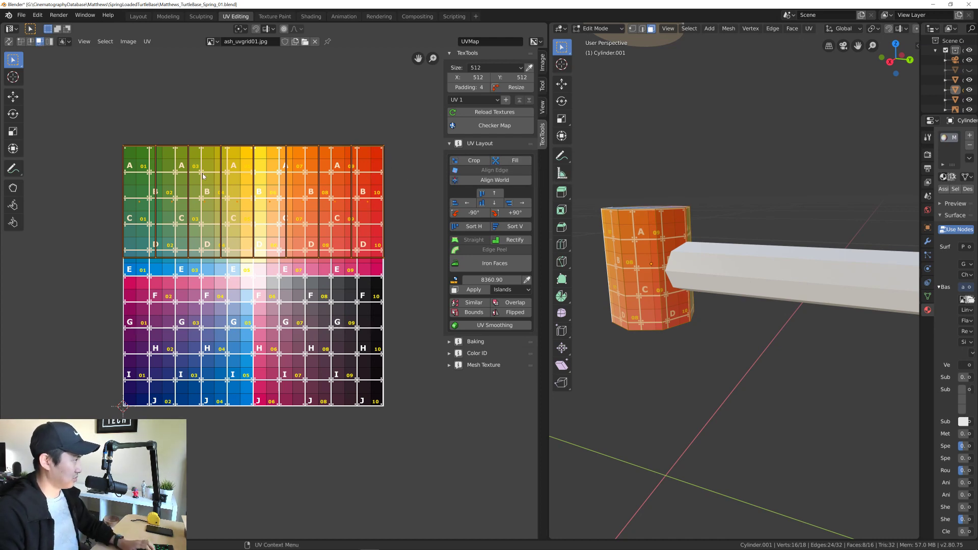
Step: Scale the UV island down to less than half its size and refit it to the UV area with TexTools Fill and Crop
{"action": "key", "text": "s"}
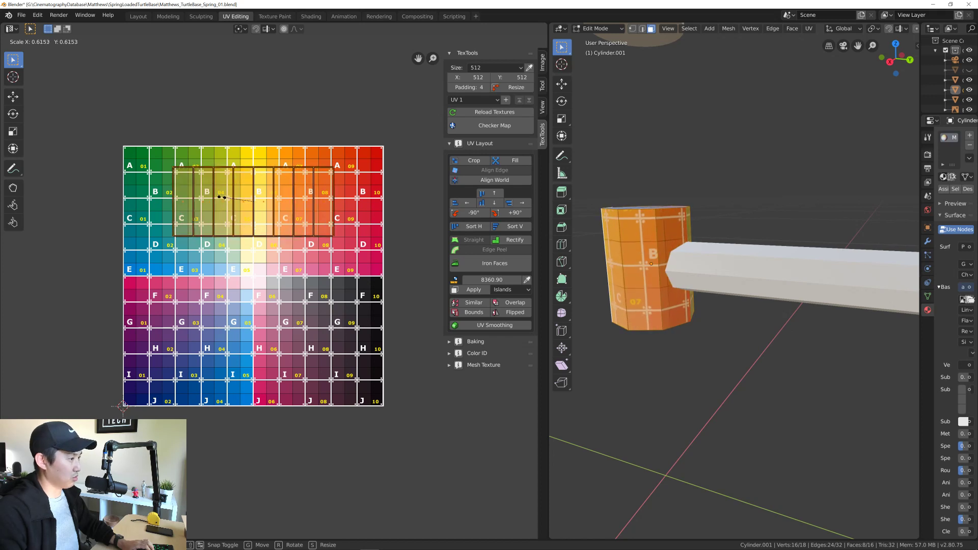
{"action": "left_click", "coordinate": [232, 201]}
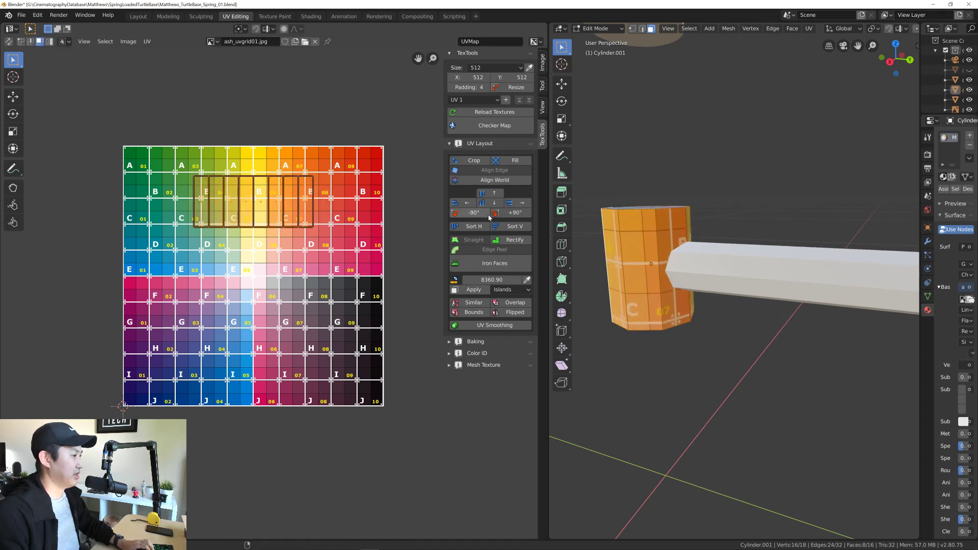
{"action": "left_click", "coordinate": [514, 161]}
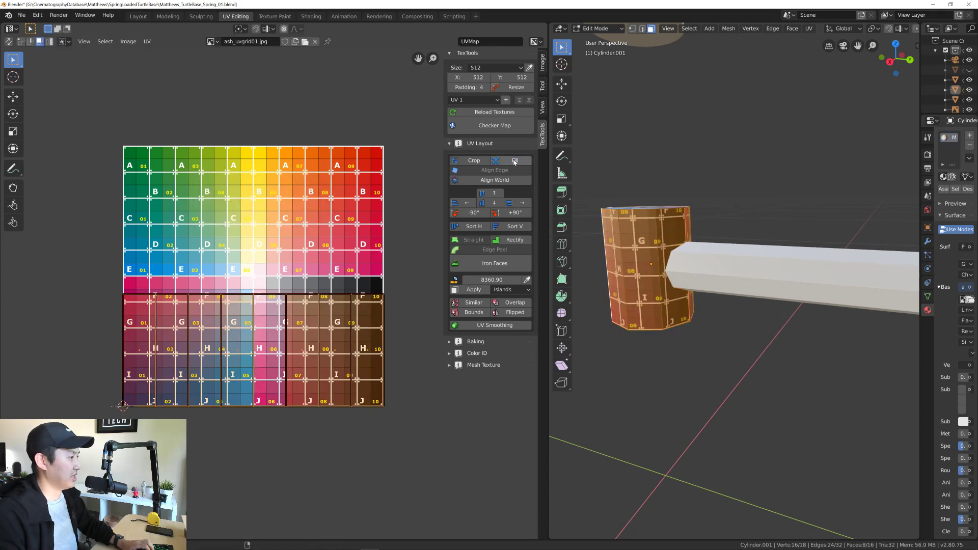
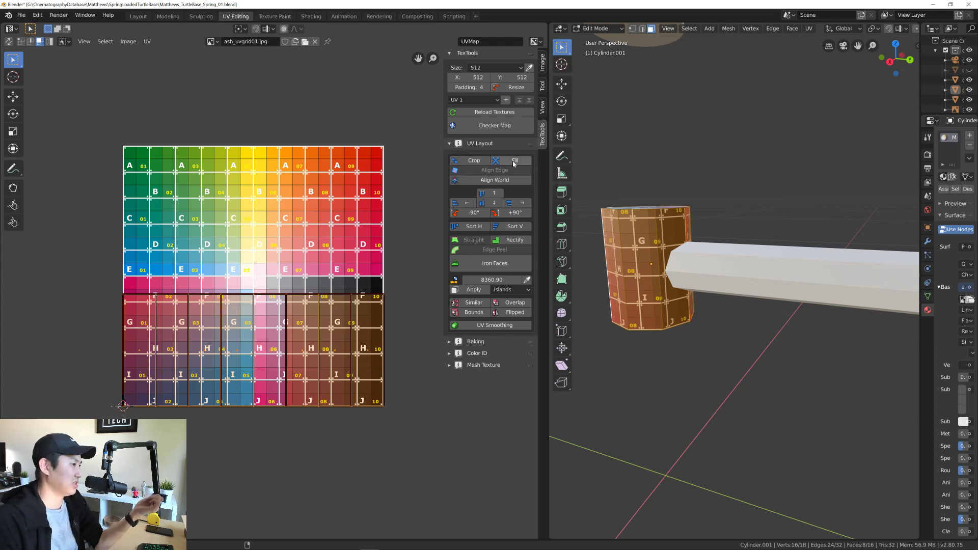
{"action": "left_click", "coordinate": [465, 161]}
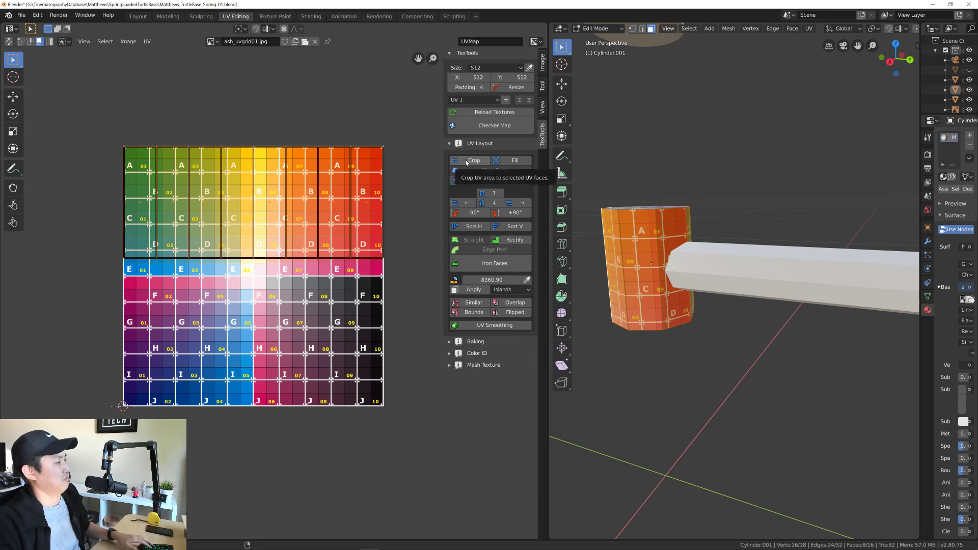
Step: Undo the last UV crop, and set the TexTools padding to 0 and texture size to 4096
{"action": "key", "text": "ctrl+z"}
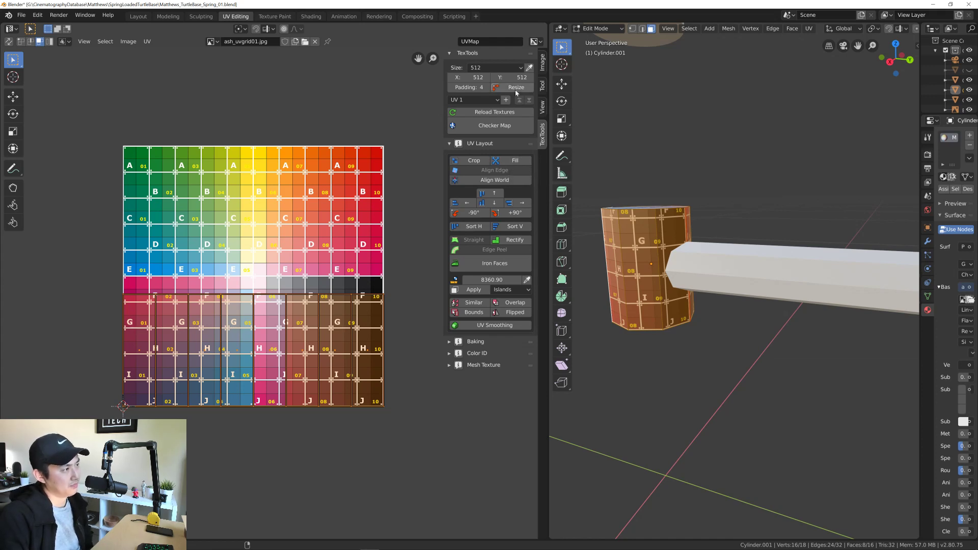
{"action": "left_click", "coordinate": [482, 89]}
{"action": "type", "text": "0"}
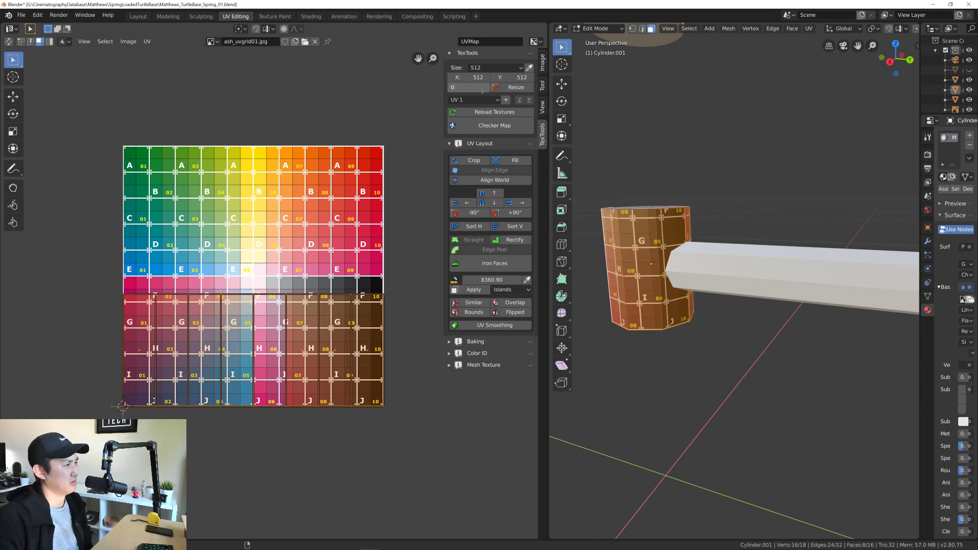
{"action": "key", "text": "Return"}
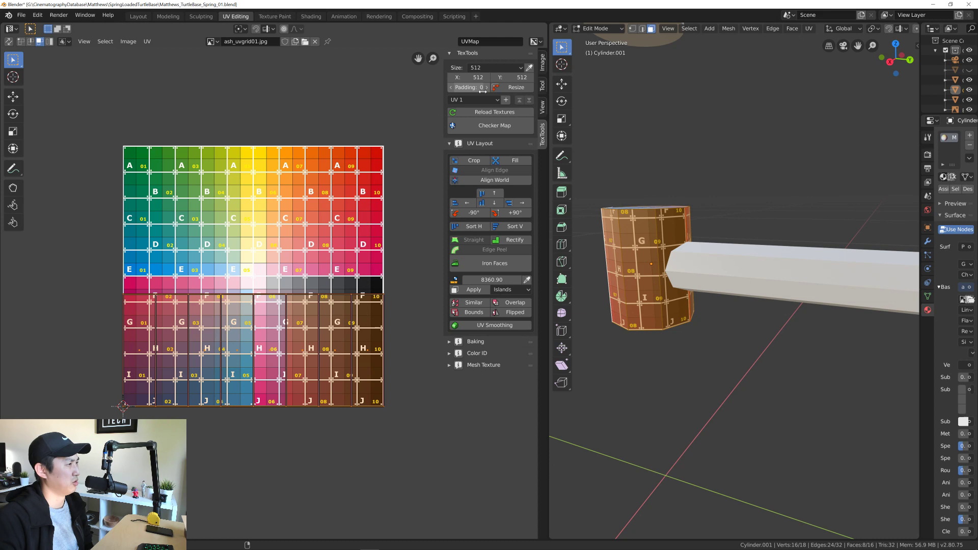
{"action": "left_click", "coordinate": [512, 162]}
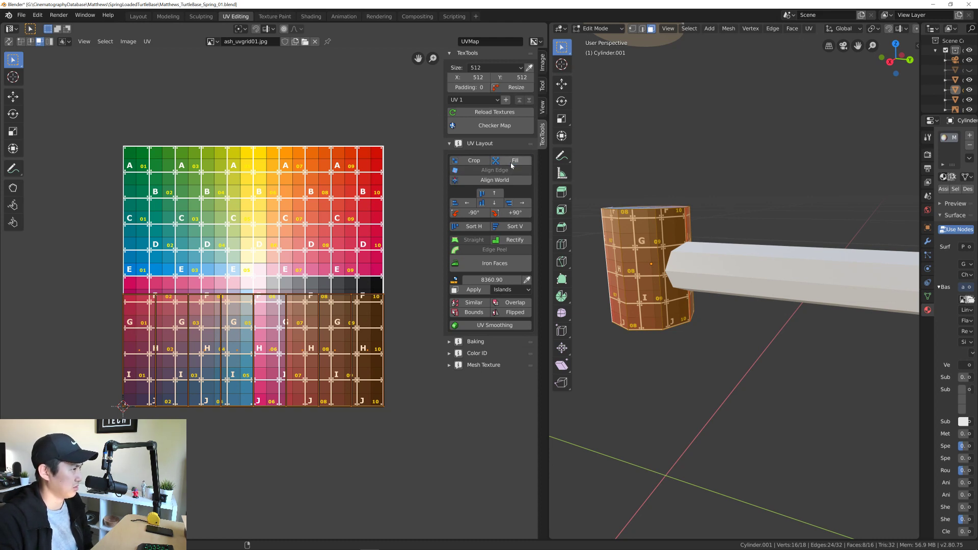
{"action": "left_click", "coordinate": [515, 69]}
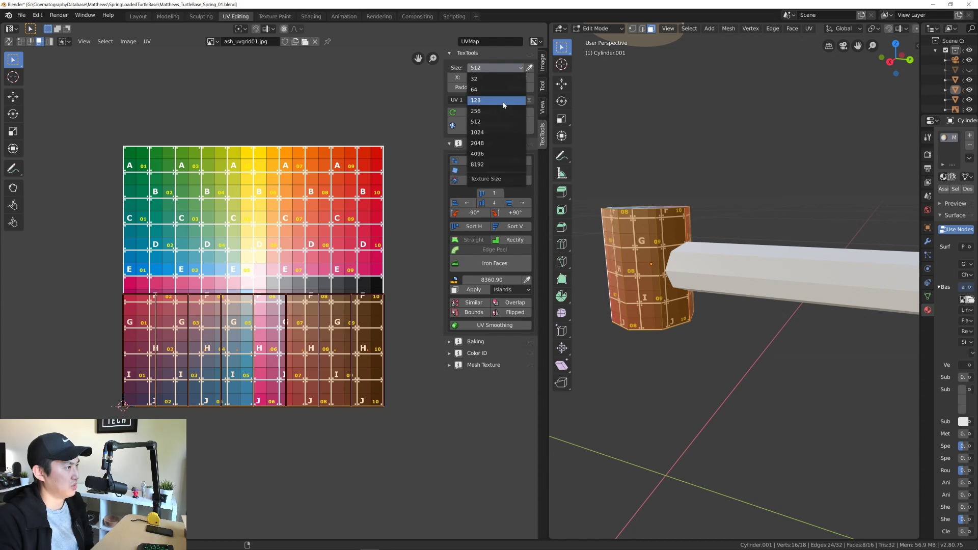
{"action": "left_click", "coordinate": [489, 153]}
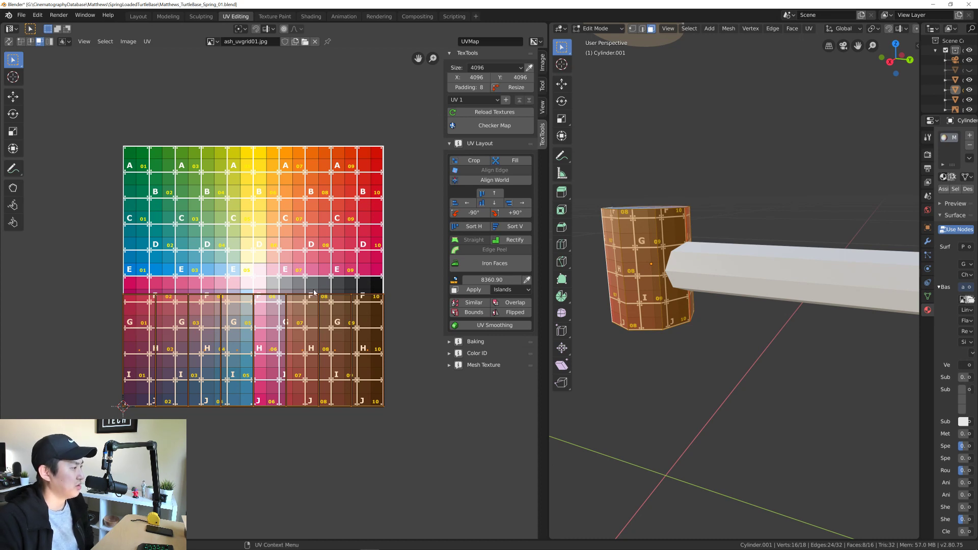
Step: Activate the UV Move tool and select the cylinder's whole side island in island selection mode
{"action": "key", "text": "shift+space"}
{"action": "key", "text": "g"}
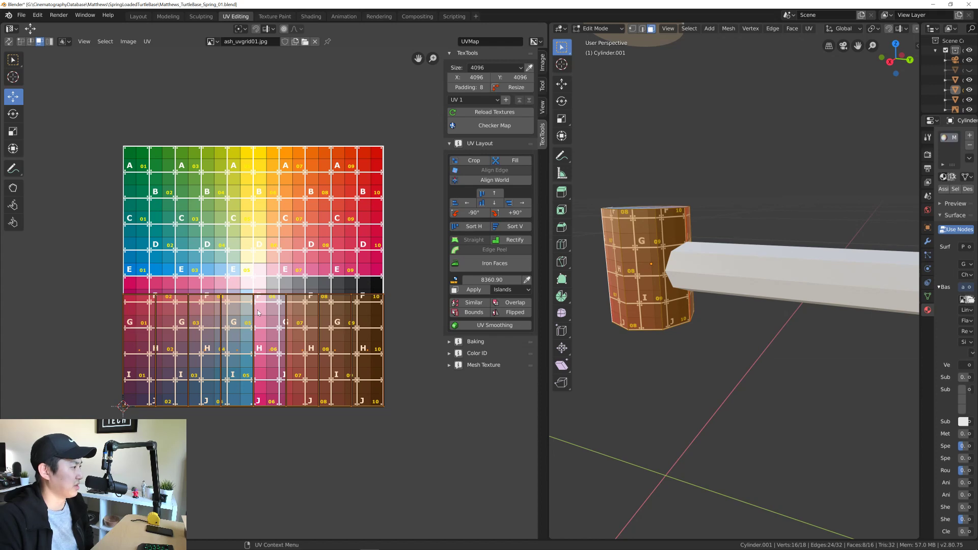
{"action": "key", "text": "alt+a"}
{"action": "left_click", "coordinate": [49, 41]}
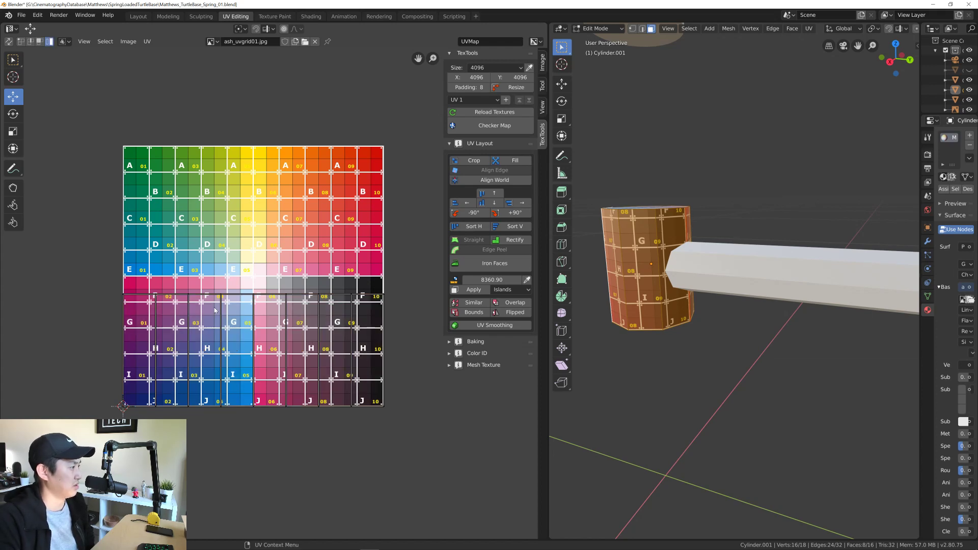
{"action": "left_click", "coordinate": [351, 297]}
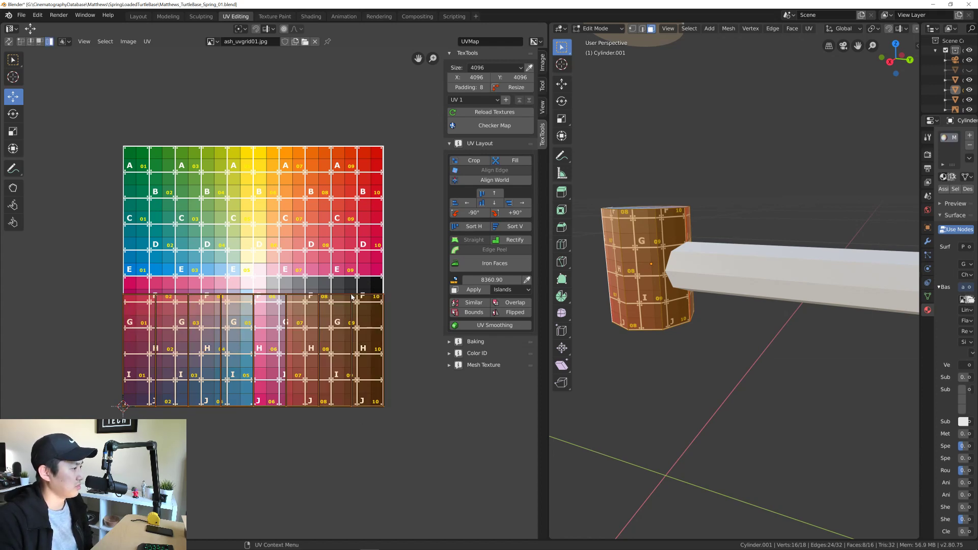
{"action": "left_click_drag", "start_coordinate": [322, 308], "coordinate": [363, 330]}
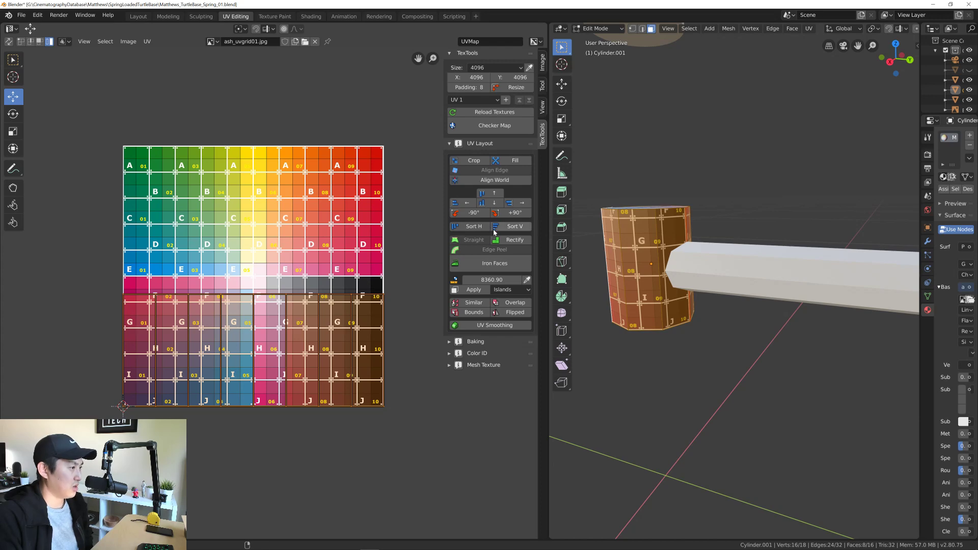
Step: Rotate the side island in repeated +90° steps with TexTools and move it back to the UV grid's lower edge
{"action": "left_click", "coordinate": [497, 215]}
{"action": "left_click", "coordinate": [501, 216]}
{"action": "left_click", "coordinate": [504, 216]}
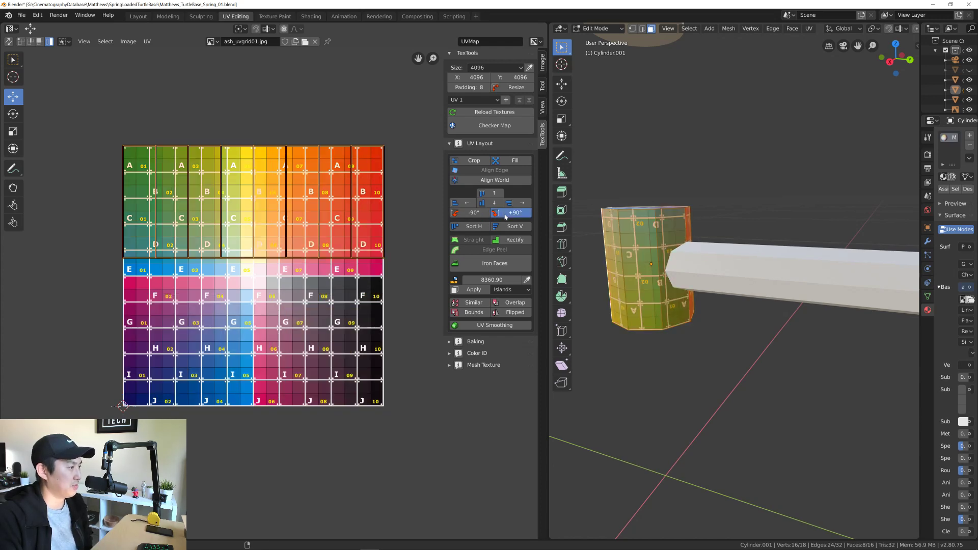
{"action": "left_click", "coordinate": [506, 216]}
{"action": "left_click", "coordinate": [505, 217]}
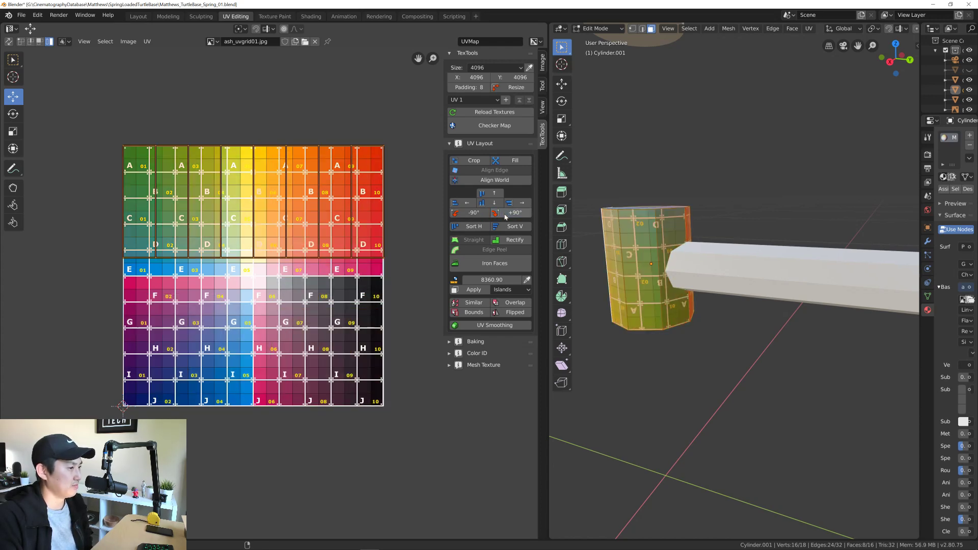
{"action": "left_click", "coordinate": [506, 217]}
{"action": "left_click", "coordinate": [506, 217]}
{"action": "key", "text": "g"}
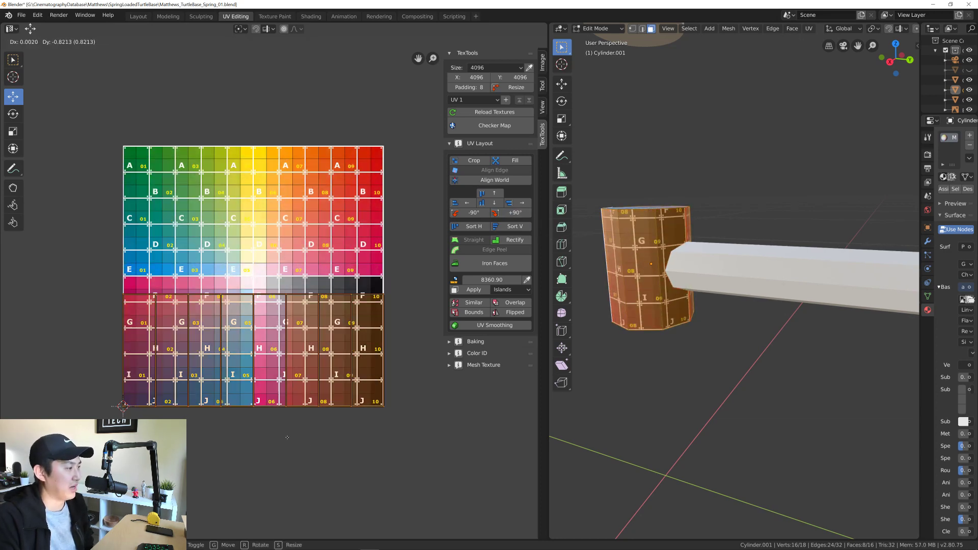
{"action": "left_click", "coordinate": [349, 304]}
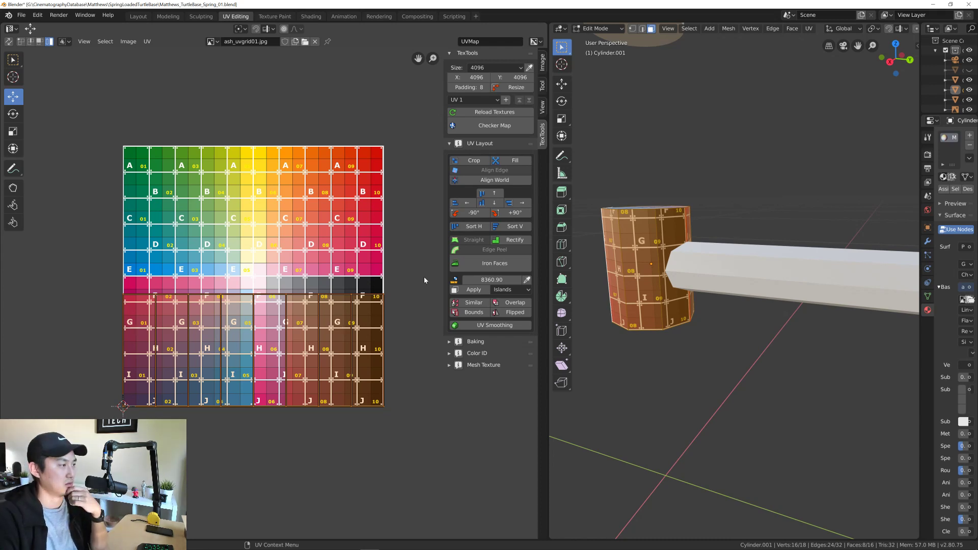
{"action": "left_click_drag", "start_coordinate": [321, 338], "coordinate": [353, 389]}
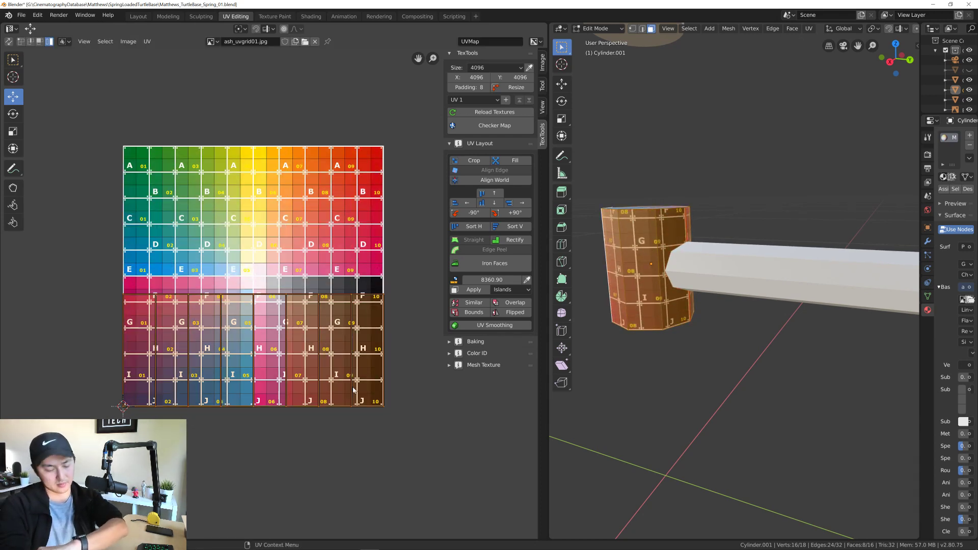
{"action": "mouse_move", "coordinate": [331, 347]}
{"action": "left_mouse_down"}
{"action": "mouse_move", "coordinate": [331, 224]}
{"action": "mouse_move", "coordinate": [331, 347]}
{"action": "left_mouse_up"}
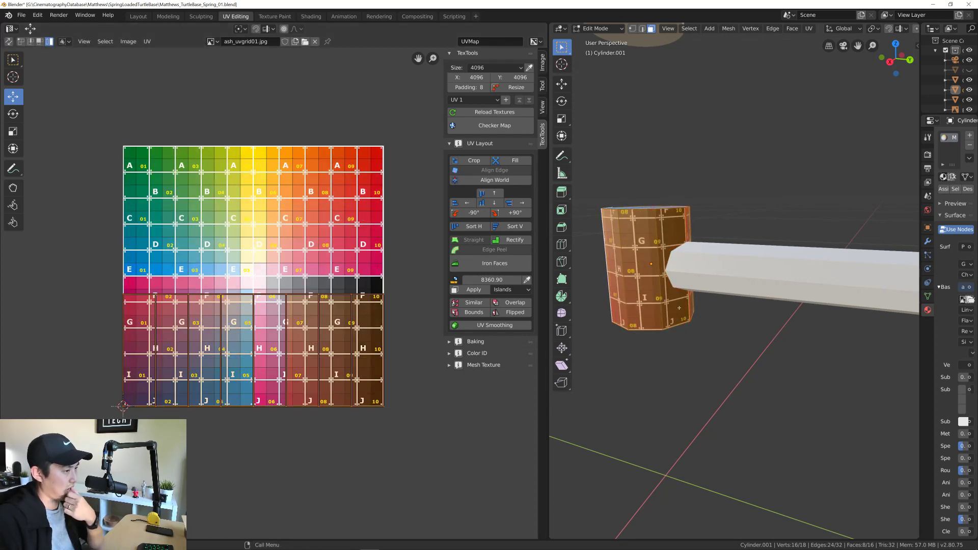
Step: Select the four faces of the cylinder's top cap and unwrap them
{"action": "middle_click_drag", "start_coordinate": [679, 308], "coordinate": [711, 370]}
{"action": "left_click", "coordinate": [719, 274]}
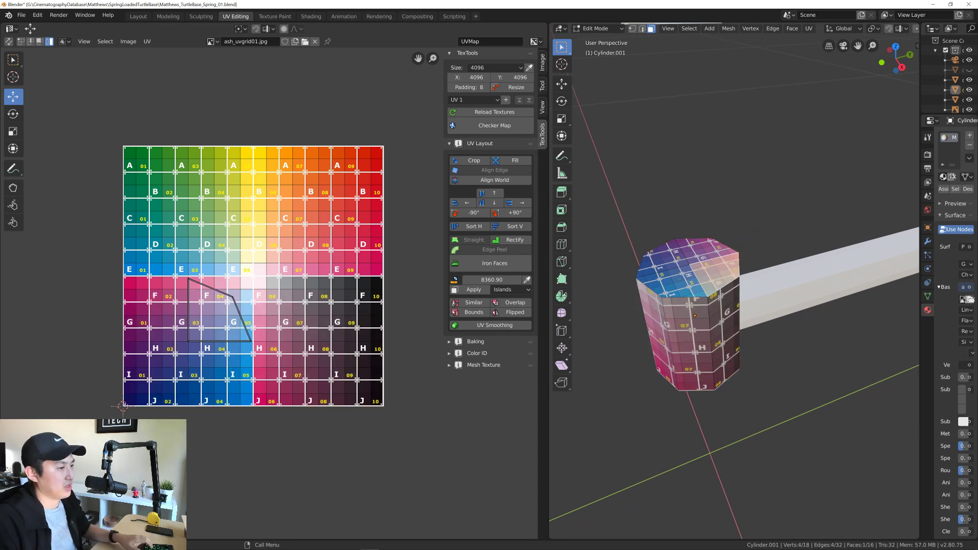
{"action": "left_click", "coordinate": [675, 284], "text": "shift"}
{"action": "left_click", "coordinate": [663, 260], "text": "shift"}
{"action": "left_click", "coordinate": [704, 248], "text": "shift"}
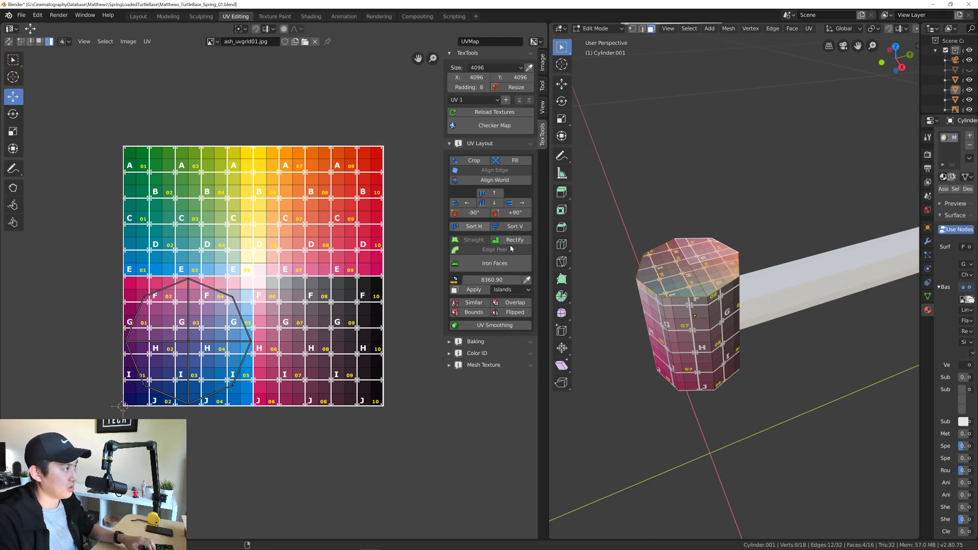
{"action": "right_click", "coordinate": [672, 320]}
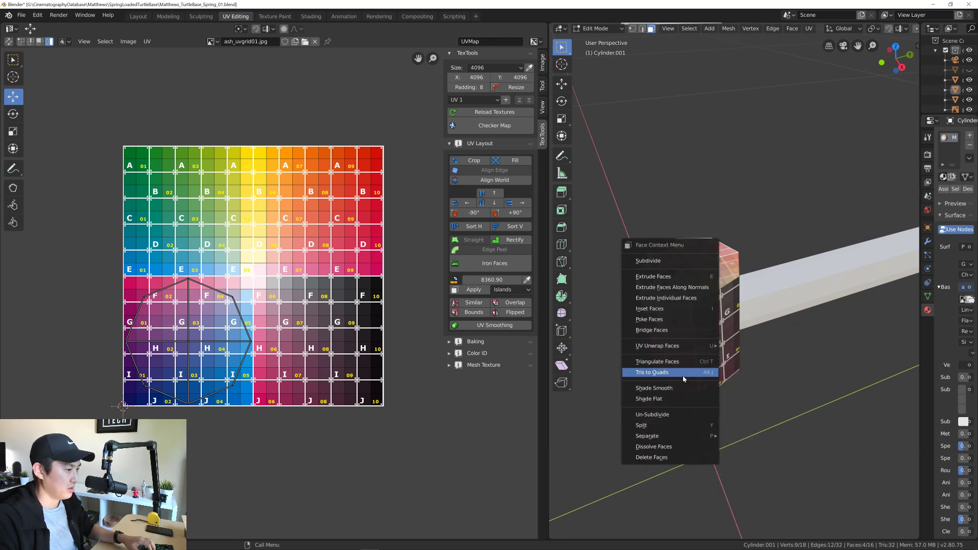
{"action": "mouse_move", "coordinate": [685, 348]}
{"action": "left_click", "coordinate": [746, 346]}
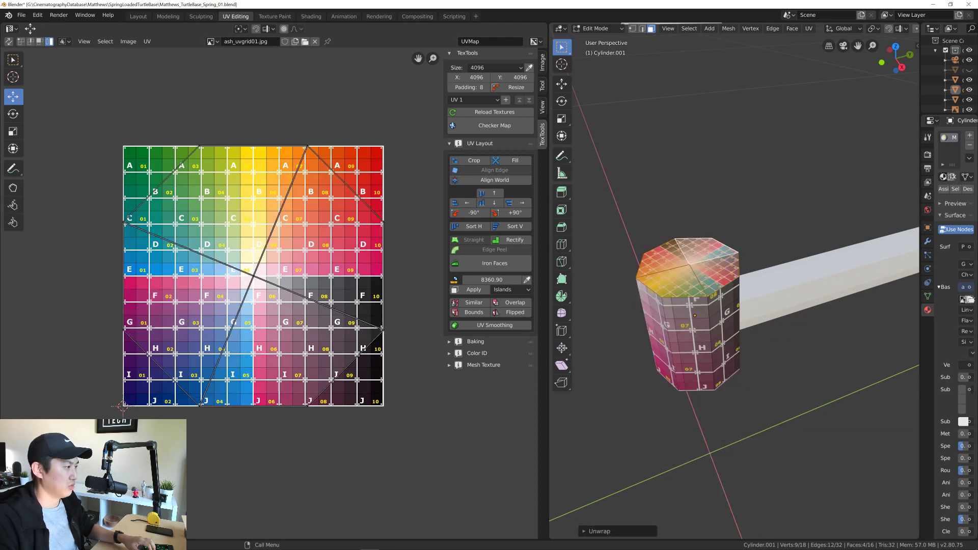
Step: Examine the unwrapped cap's UV layout, the UV editor's view settings and the grid texture on the cylinder
{"action": "scroll", "coordinate": [321, 303], "scroll_direction": "down", "scroll_amount": 2}
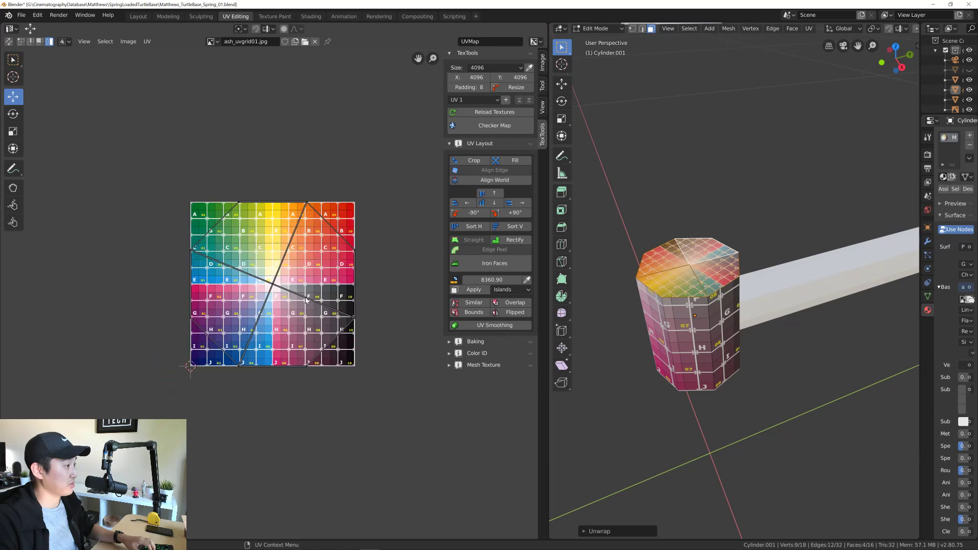
{"action": "scroll", "coordinate": [305, 300], "scroll_direction": "up", "scroll_amount": 1}
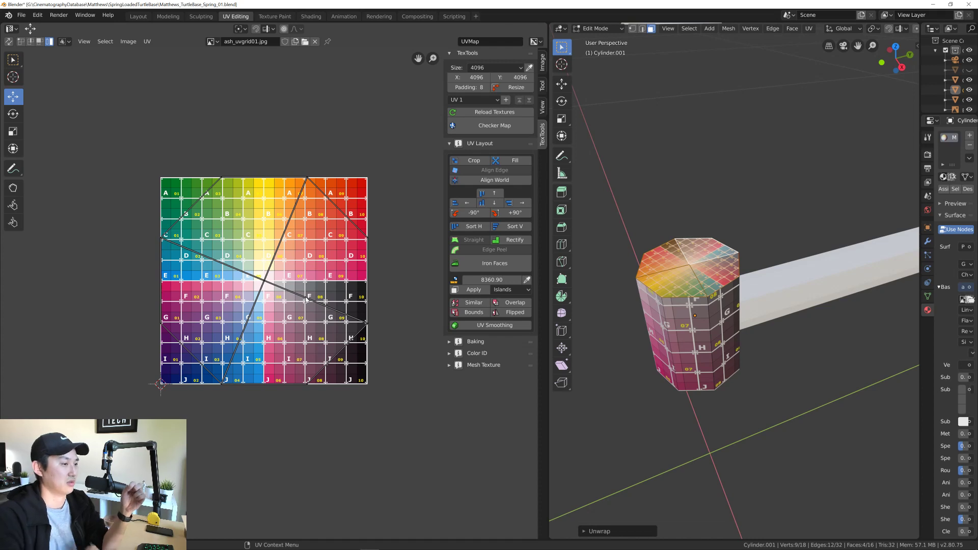
{"action": "left_click", "coordinate": [543, 108]}
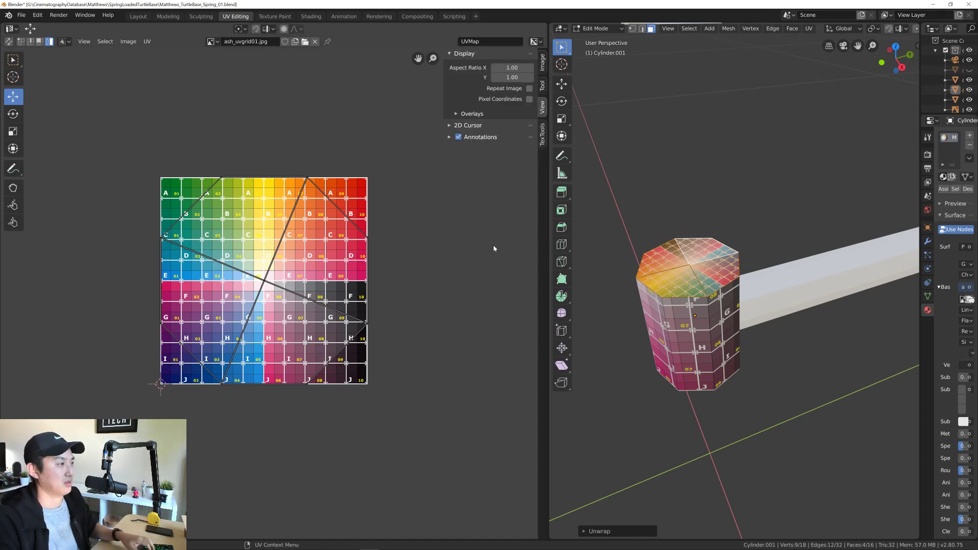
{"action": "scroll", "coordinate": [493, 249], "scroll_direction": "down", "scroll_amount": 1}
{"action": "scroll", "coordinate": [461, 288], "scroll_direction": "up", "scroll_amount": 1}
{"action": "scroll", "coordinate": [461, 288], "scroll_direction": "up", "scroll_amount": 1}
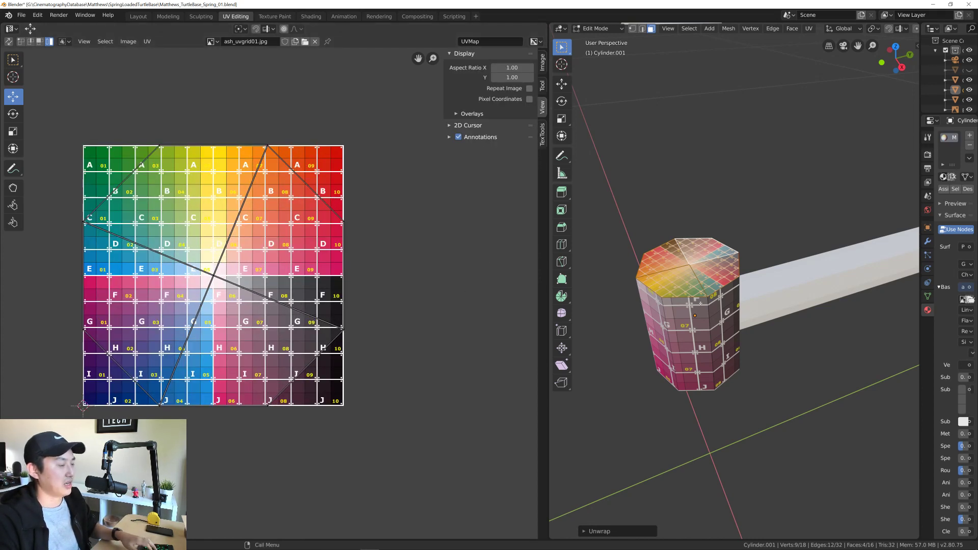
{"action": "scroll", "coordinate": [712, 330], "scroll_direction": "up", "scroll_amount": 2}
{"action": "scroll", "coordinate": [712, 330], "scroll_direction": "down", "scroll_amount": 2}
{"action": "middle_click_drag", "start_coordinate": [712, 330], "coordinate": [735, 321]}
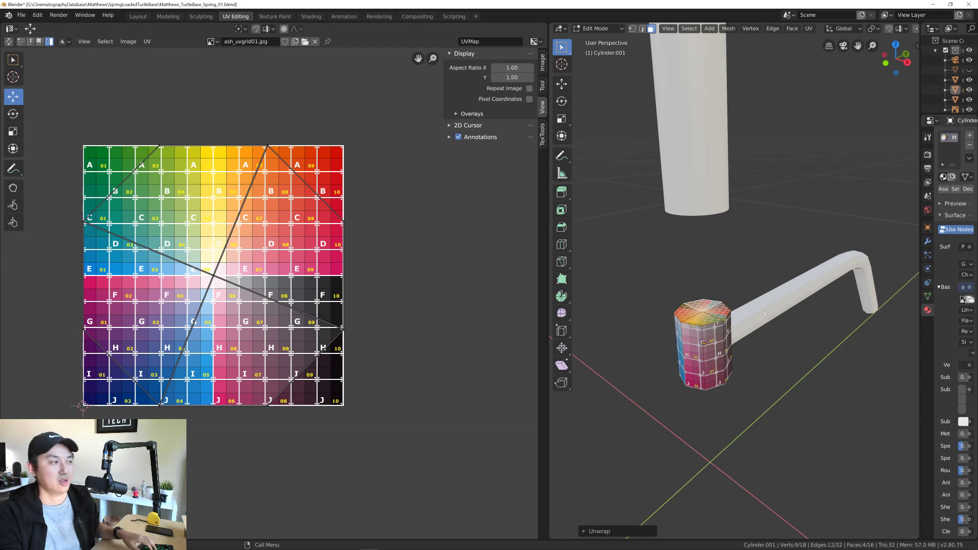
{"action": "mouse_move", "coordinate": [765, 314]}
{"action": "middle_mouse_down"}
{"action": "mouse_move", "coordinate": [714, 328]}
{"action": "mouse_move", "coordinate": [676, 326]}
{"action": "mouse_move", "coordinate": [745, 318]}
{"action": "middle_mouse_up"}
{"action": "scroll", "coordinate": [675, 326], "scroll_direction": "up", "scroll_amount": 12}
{"action": "scroll", "coordinate": [669, 322], "scroll_direction": "down", "scroll_amount": 4}
{"action": "middle_click_drag", "start_coordinate": [290, 293], "coordinate": [321, 306]}
{"action": "middle_click_drag", "start_coordinate": [111, 202], "coordinate": [132, 206]}
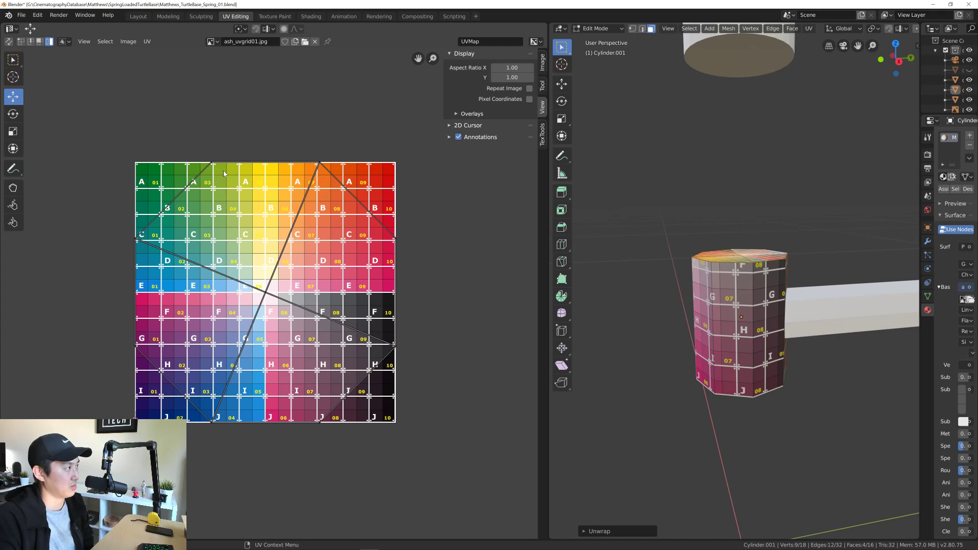
Step: Set the UV sticky selection mode to Disabled and show the transform properties in the 3D viewport
{"action": "left_click", "coordinate": [68, 43]}
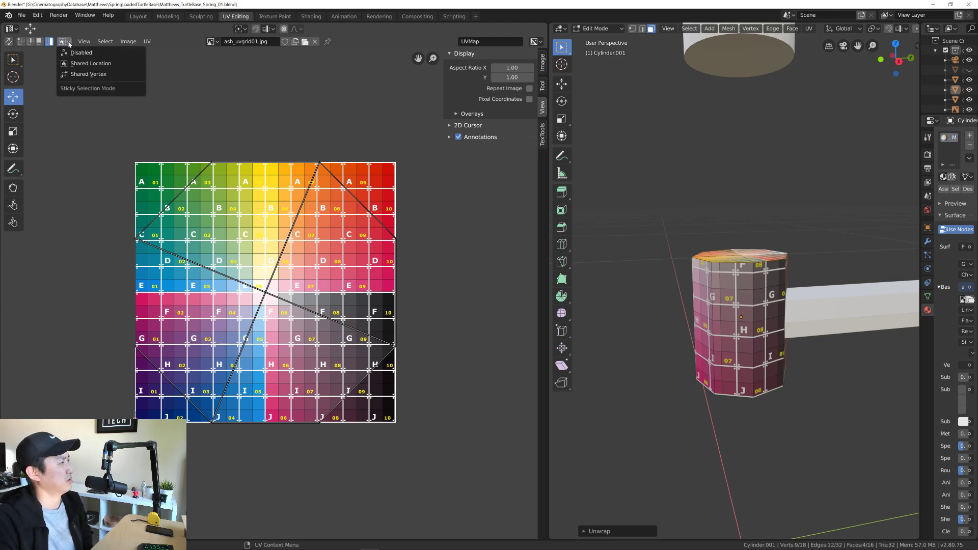
{"action": "left_click", "coordinate": [81, 53]}
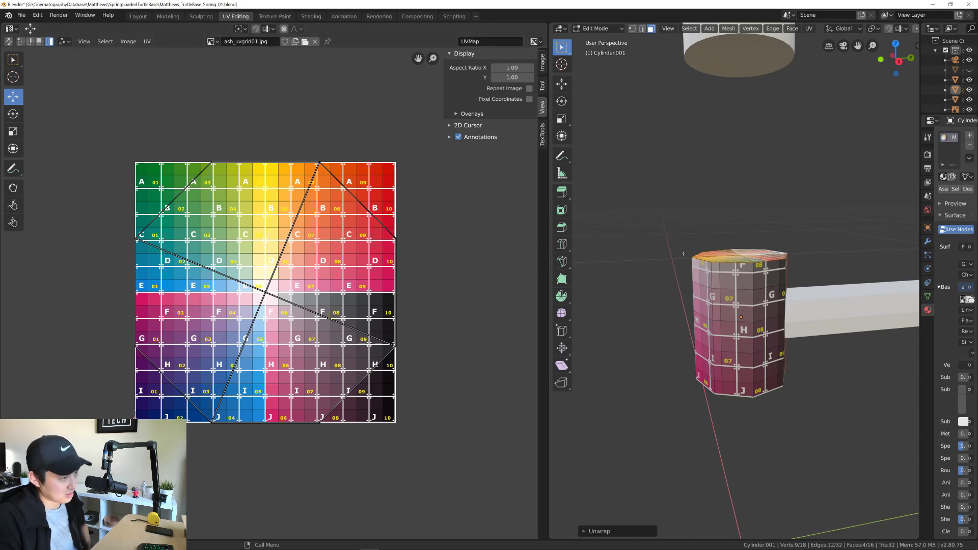
{"action": "middle_click_drag", "start_coordinate": [741, 260], "coordinate": [712, 310], "text": "shift"}
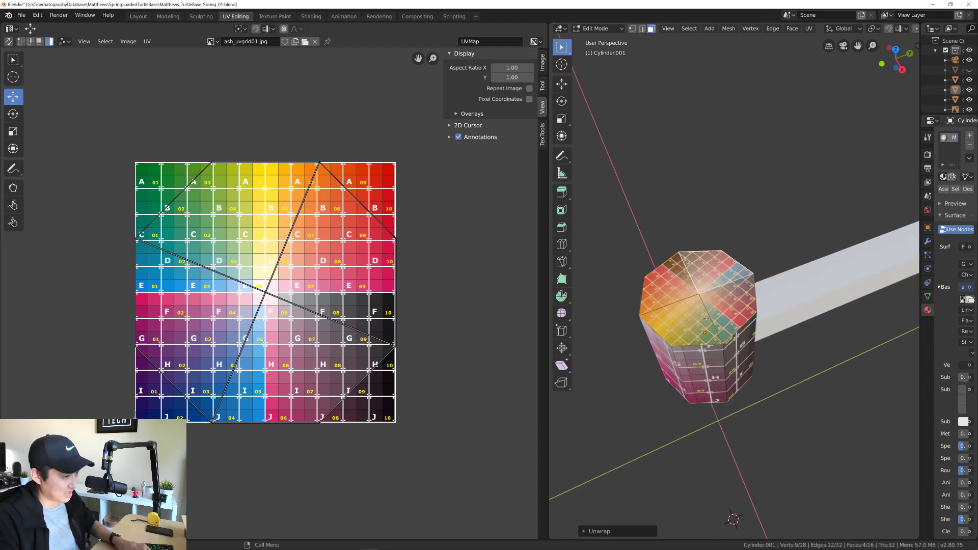
{"action": "key", "text": "n"}
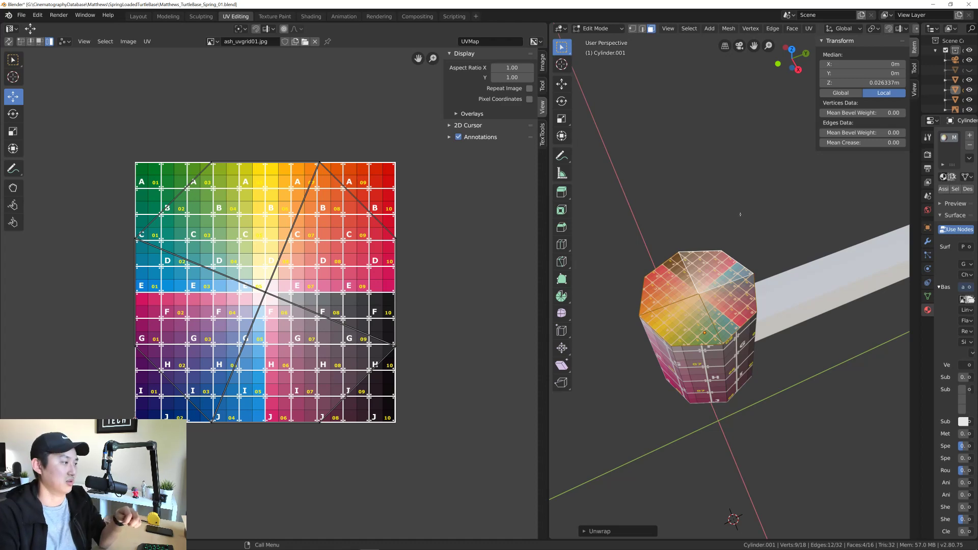
{"action": "scroll", "coordinate": [319, 262], "scroll_direction": "up", "scroll_amount": 1}
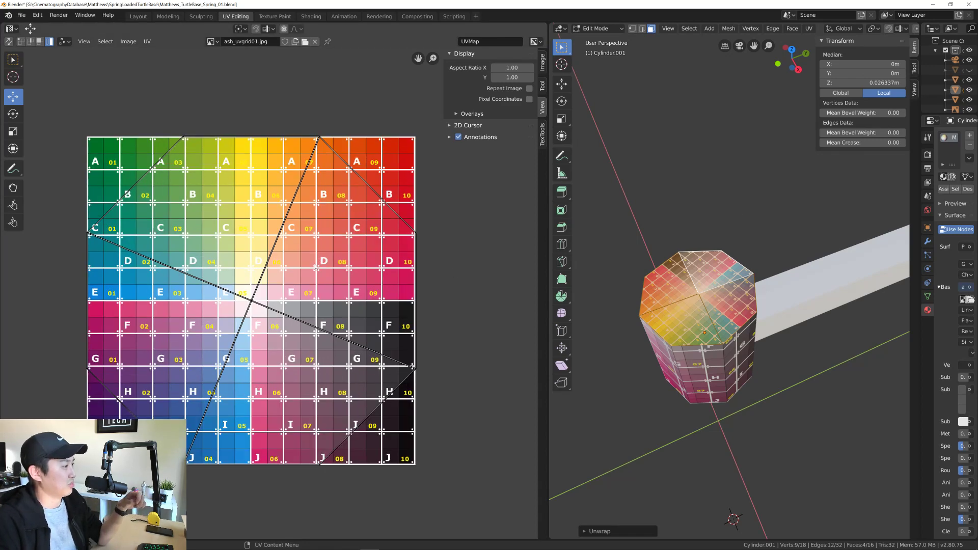
{"action": "middle_click_drag", "start_coordinate": [314, 266], "coordinate": [333, 274]}
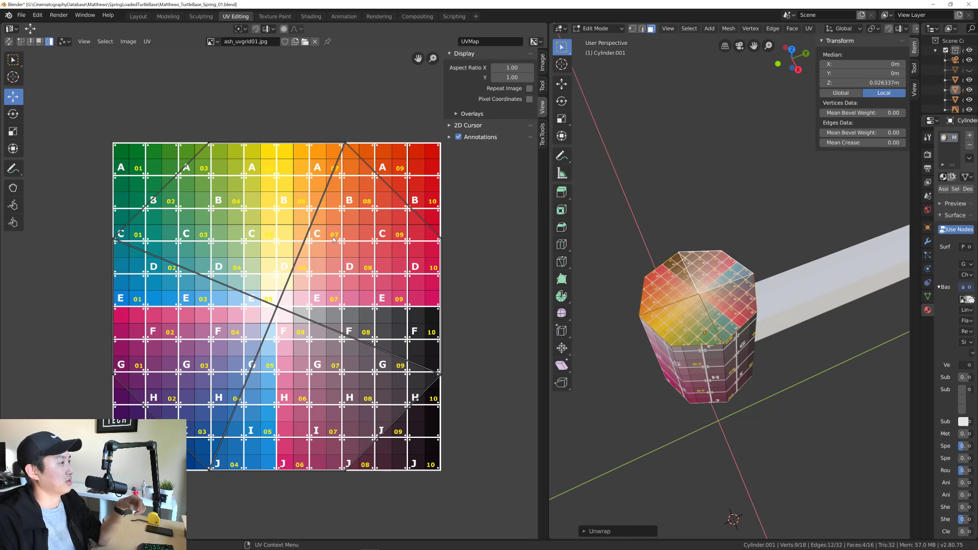
Step: Clear the selection, reselect the four faces of the cylinder's top cap and unwrap them
{"action": "key", "text": "alt+a"}
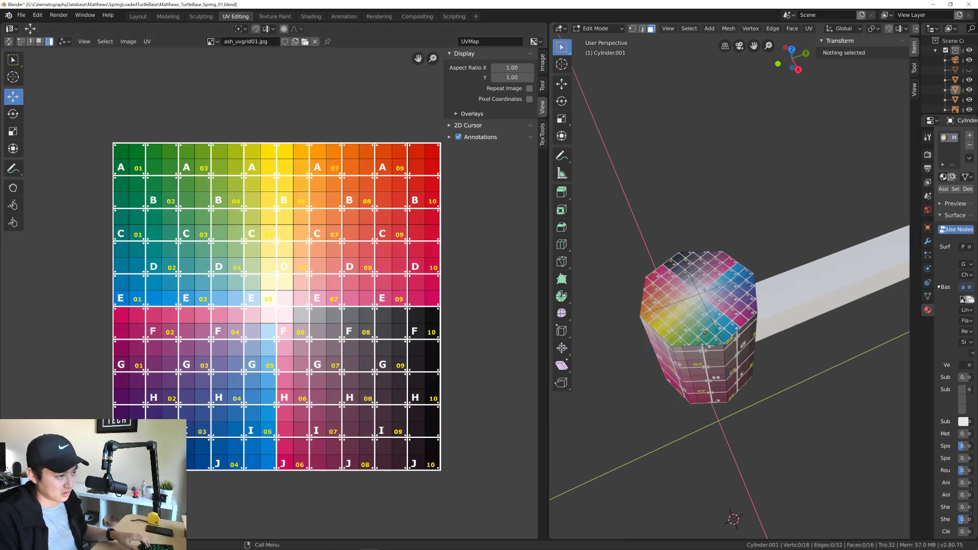
{"action": "left_click", "coordinate": [703, 284]}
{"action": "left_click", "coordinate": [684, 288], "text": "shift"}
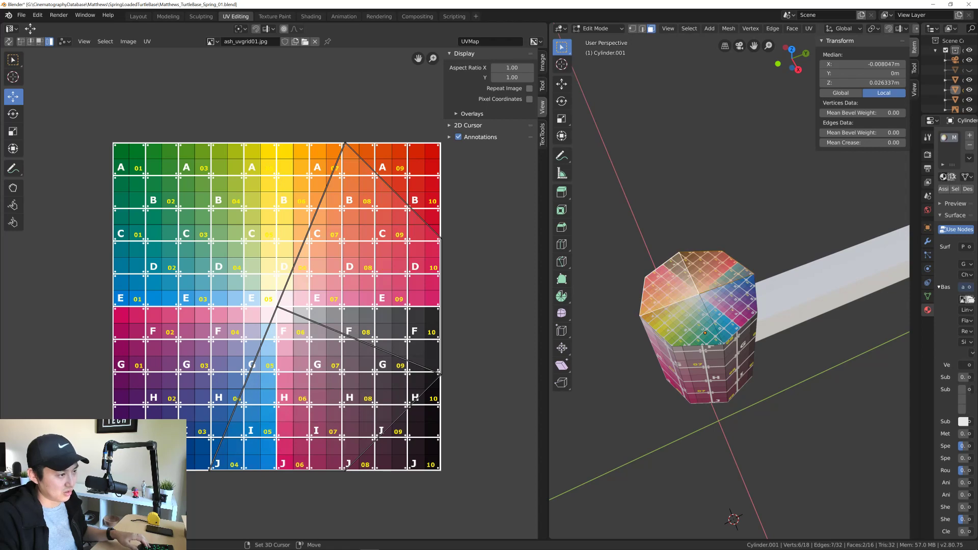
{"action": "left_click", "coordinate": [665, 300], "text": "shift"}
{"action": "left_click", "coordinate": [689, 320], "text": "shift"}
{"action": "middle_click_drag", "start_coordinate": [711, 303], "coordinate": [649, 238]}
{"action": "key", "text": "u"}
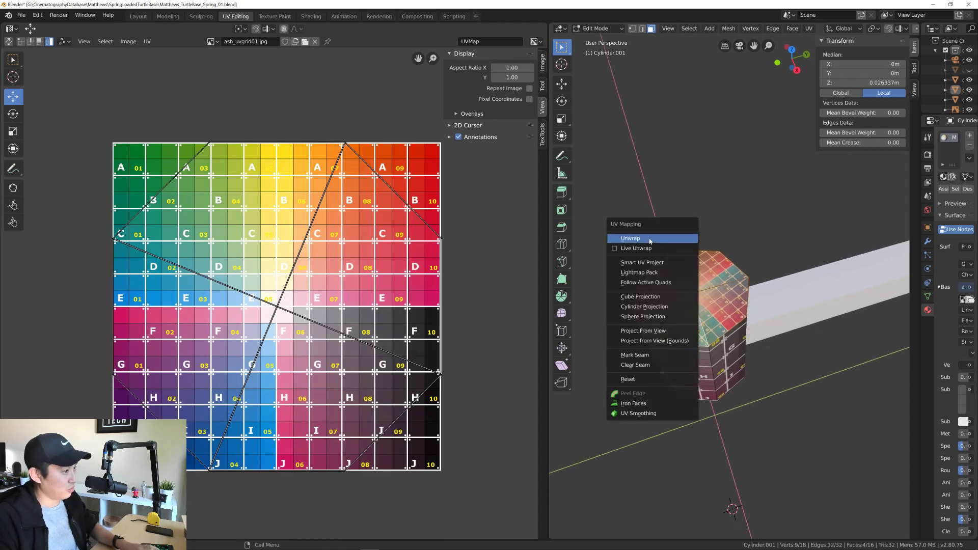
{"action": "left_click", "coordinate": [649, 238]}
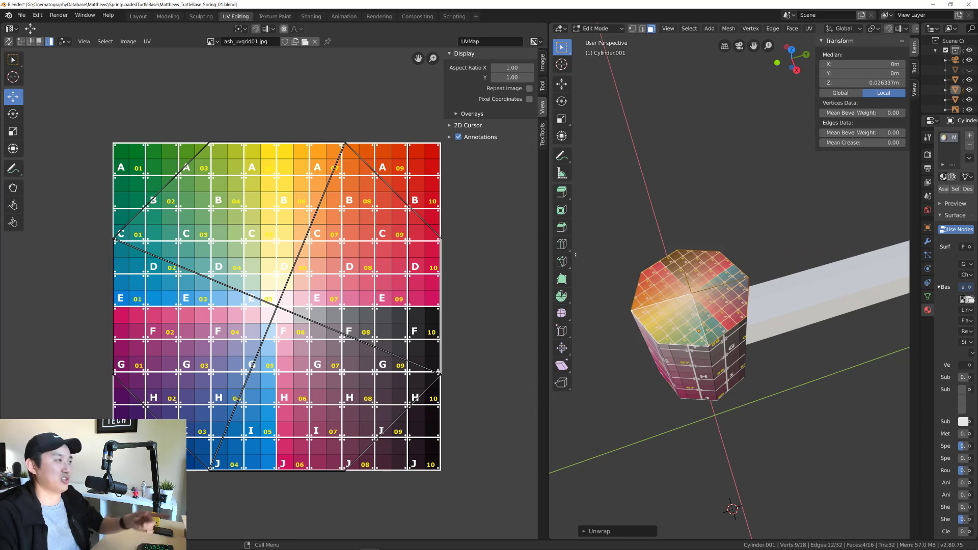
{"action": "scroll", "coordinate": [372, 295], "scroll_direction": "down", "scroll_amount": 1}
{"action": "middle_click_drag", "start_coordinate": [372, 295], "coordinate": [358, 296]}
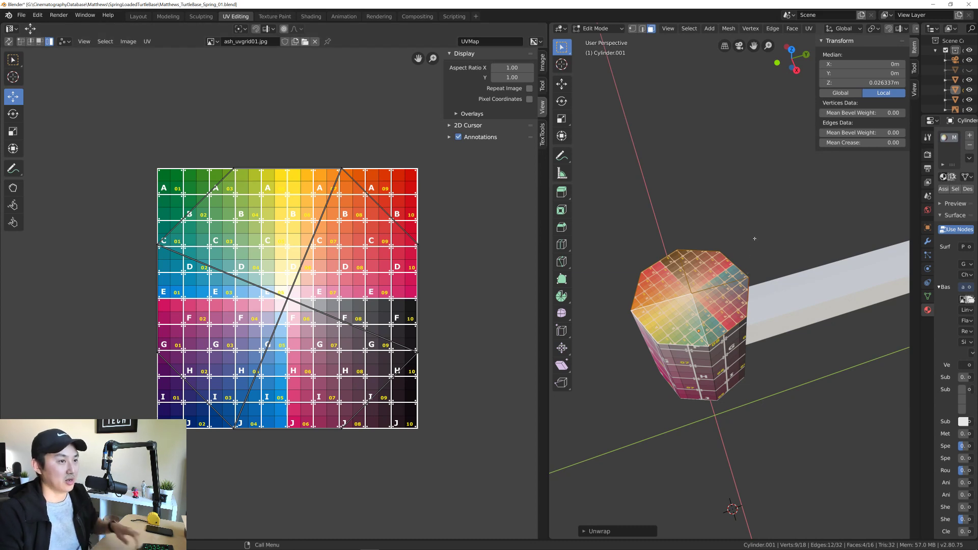
{"action": "middle_click_drag", "start_coordinate": [753, 240], "coordinate": [755, 220]}
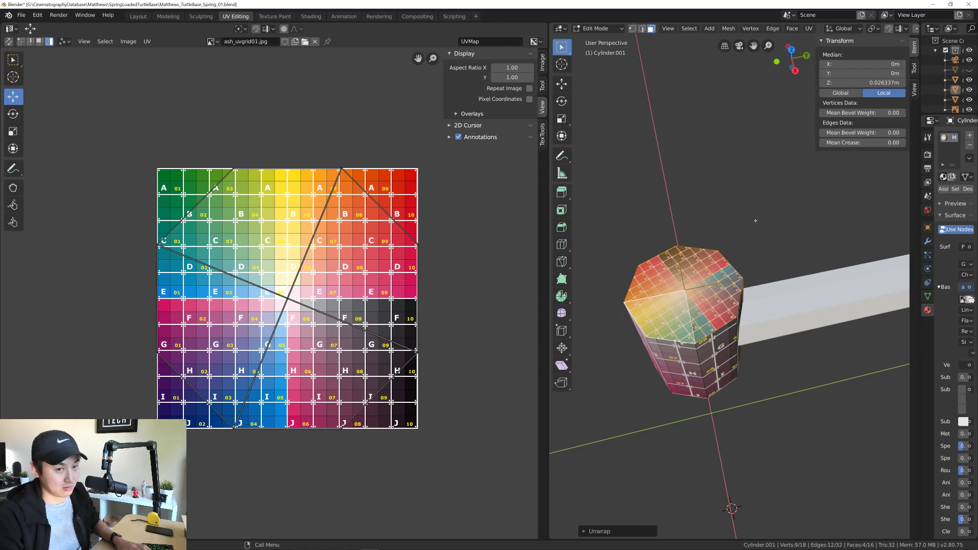
Step: Set the 3D viewport's clip start to 0.01 m and check the cylinder up close
{"action": "left_click", "coordinate": [915, 90]}
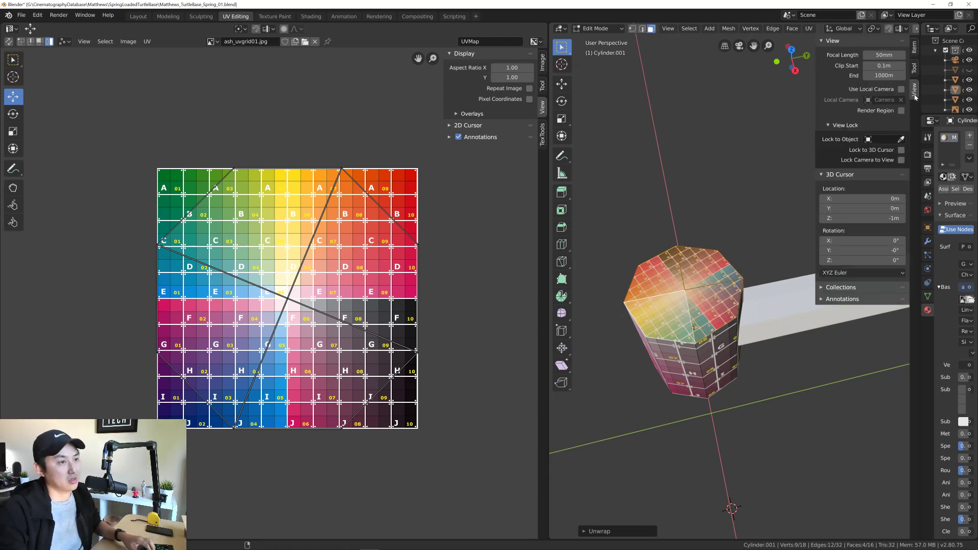
{"action": "double_click", "coordinate": [886, 65]}
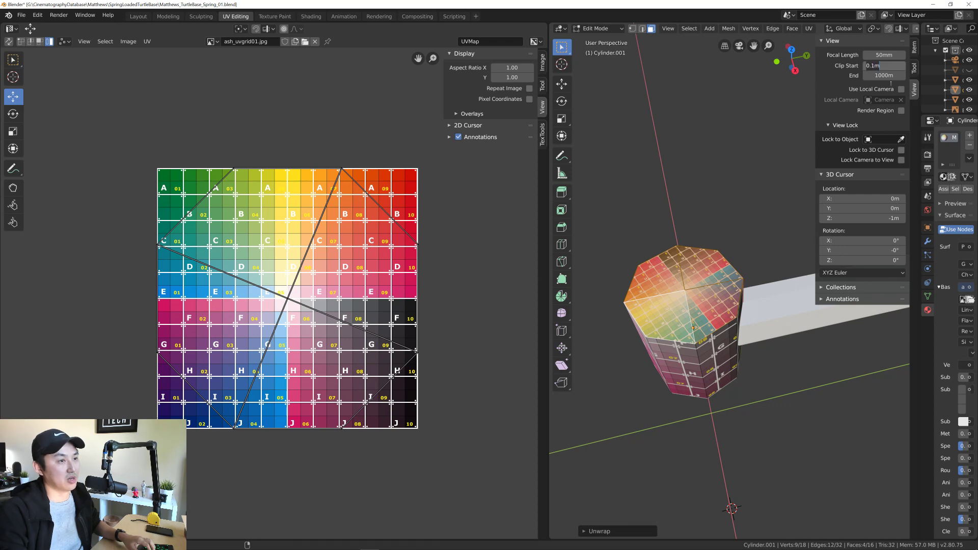
{"action": "type", "text": ".01"}
{"action": "key", "text": "Return"}
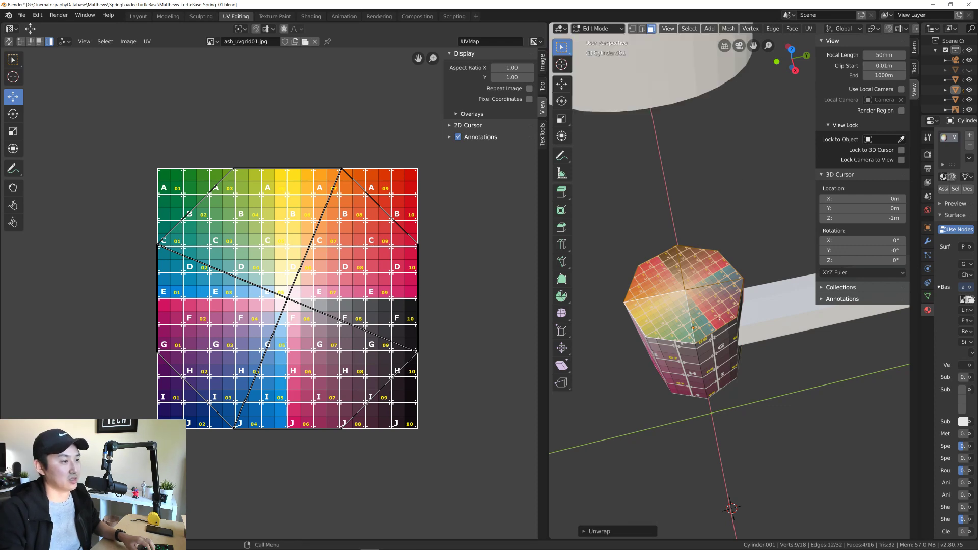
{"action": "scroll", "coordinate": [716, 322], "scroll_direction": "up", "scroll_amount": 4}
{"action": "scroll", "coordinate": [716, 322], "scroll_direction": "up", "scroll_amount": 3}
{"action": "scroll", "coordinate": [715, 321], "scroll_direction": "down", "scroll_amount": 6}
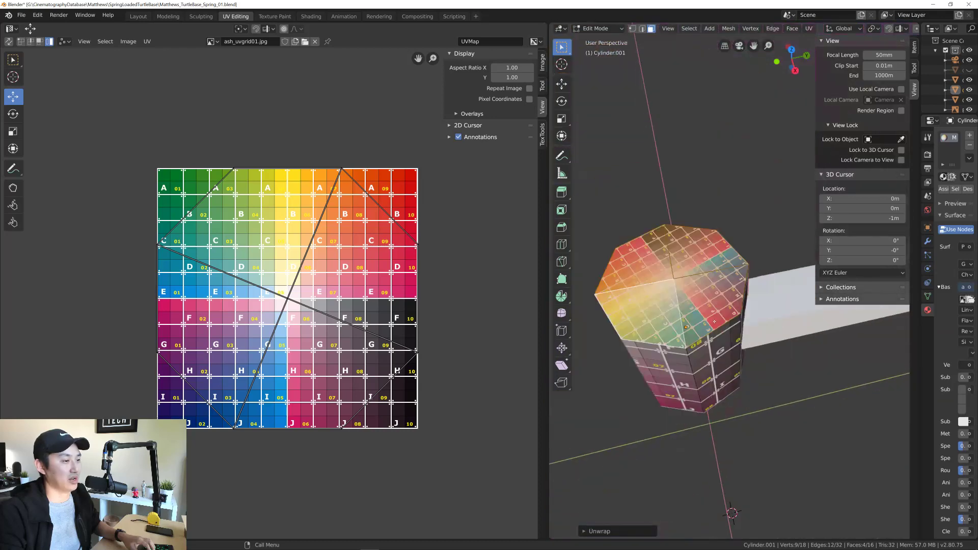
{"action": "scroll", "coordinate": [714, 321], "scroll_direction": "up", "scroll_amount": 3}
{"action": "scroll", "coordinate": [713, 321], "scroll_direction": "down", "scroll_amount": 2}
{"action": "middle_click_drag", "start_coordinate": [713, 321], "coordinate": [711, 352], "text": "shift"}
{"action": "scroll", "coordinate": [721, 312], "scroll_direction": "down", "scroll_amount": 2}
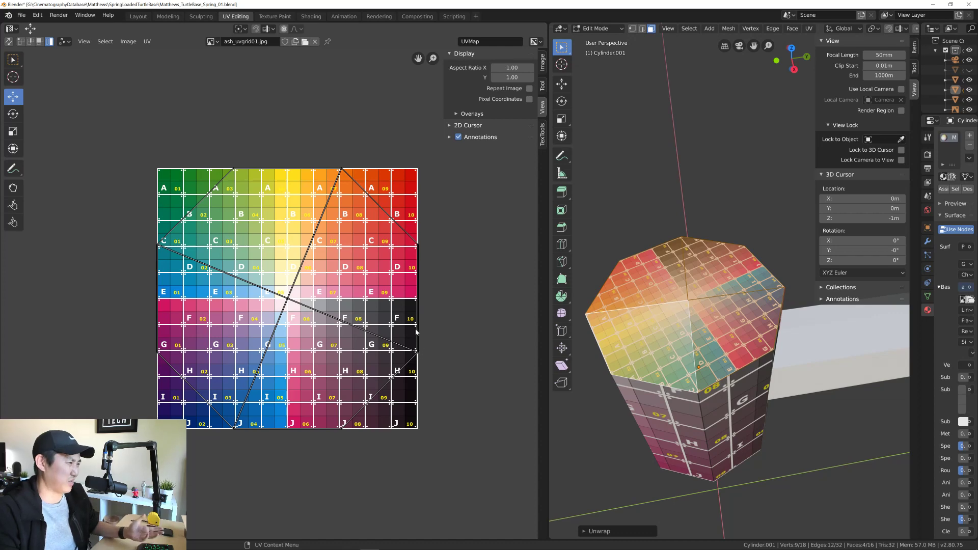
Step: Pick the four top cap faces again in the close-up view and repeat the unwrap
{"action": "middle_click_drag", "start_coordinate": [716, 210], "coordinate": [721, 230]}
{"action": "left_click", "coordinate": [722, 230]}
{"action": "left_click", "coordinate": [729, 291], "text": "shift"}
{"action": "left_click", "coordinate": [650, 306], "text": "shift"}
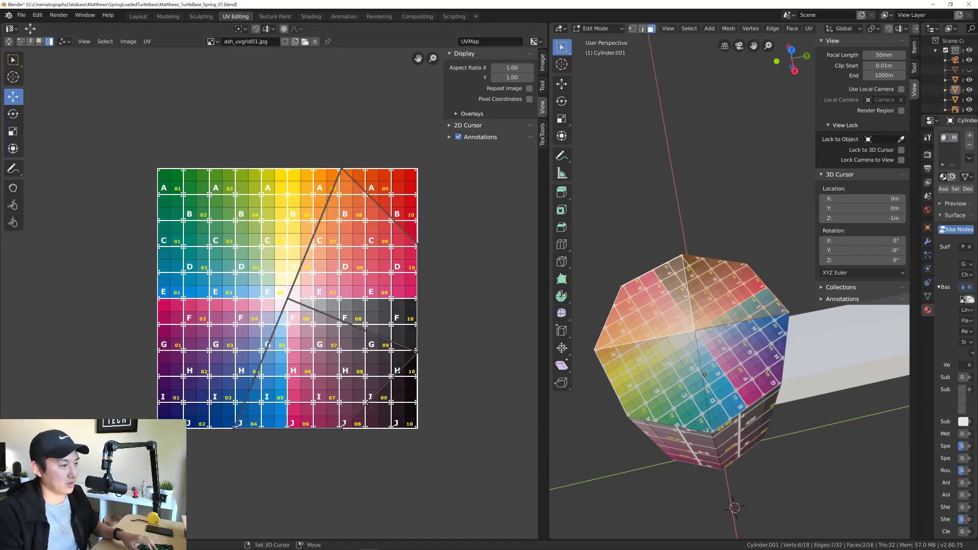
{"action": "left_click", "coordinate": [657, 377], "text": "shift"}
{"action": "left_click", "coordinate": [744, 364], "text": "shift"}
{"action": "key", "text": "u"}
{"action": "left_click", "coordinate": [638, 282]}
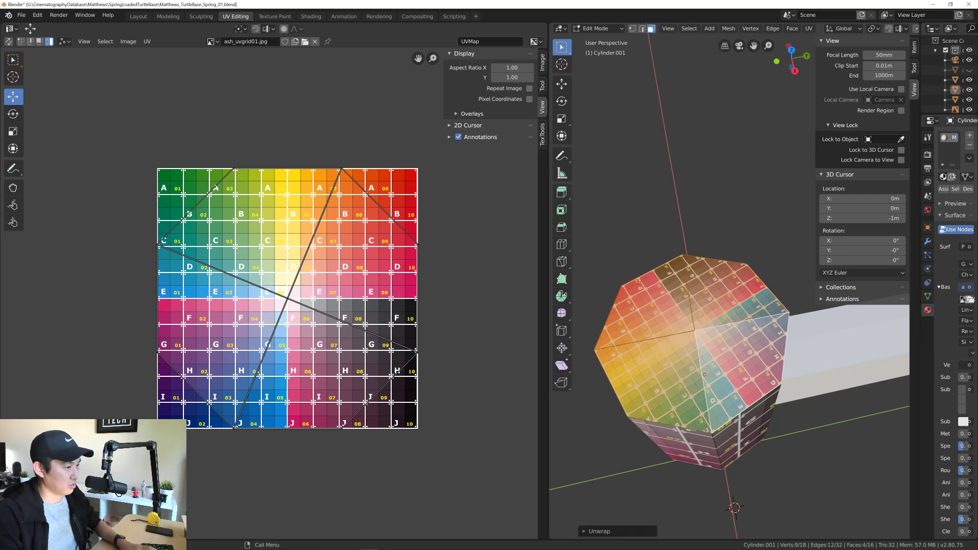
Step: Apply Smart UV Project to the cap faces with an angle limit of 66 and an island margin of 0
{"action": "key", "text": "u"}
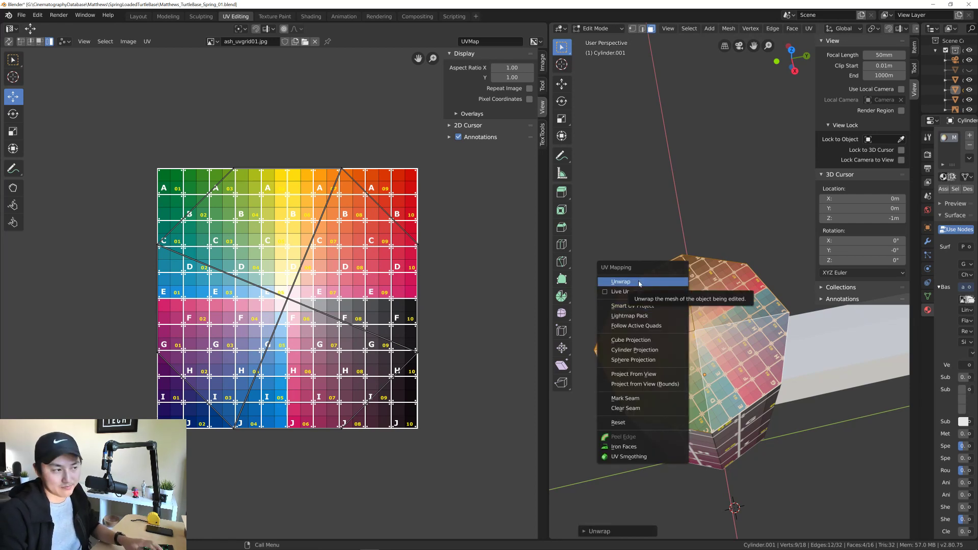
{"action": "left_click", "coordinate": [645, 307]}
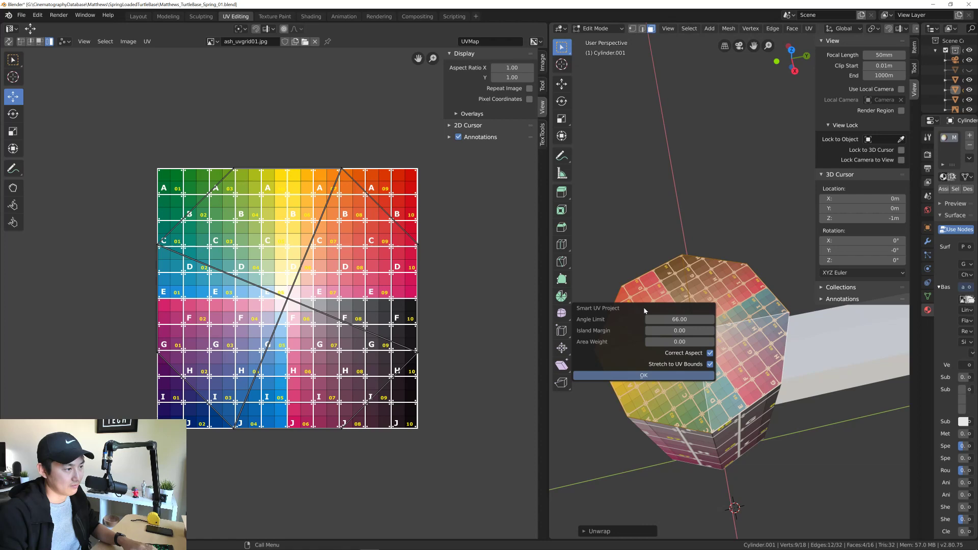
{"action": "left_click", "coordinate": [651, 377]}
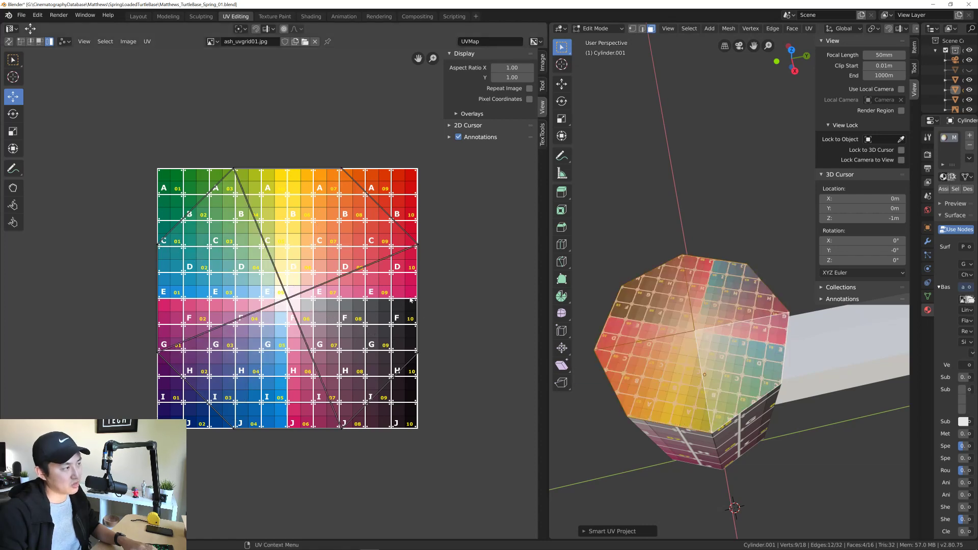
Step: Look down on the cap and map its faces with Project From View
{"action": "middle_click_drag", "start_coordinate": [697, 314], "coordinate": [692, 316]}
{"action": "key", "text": "u"}
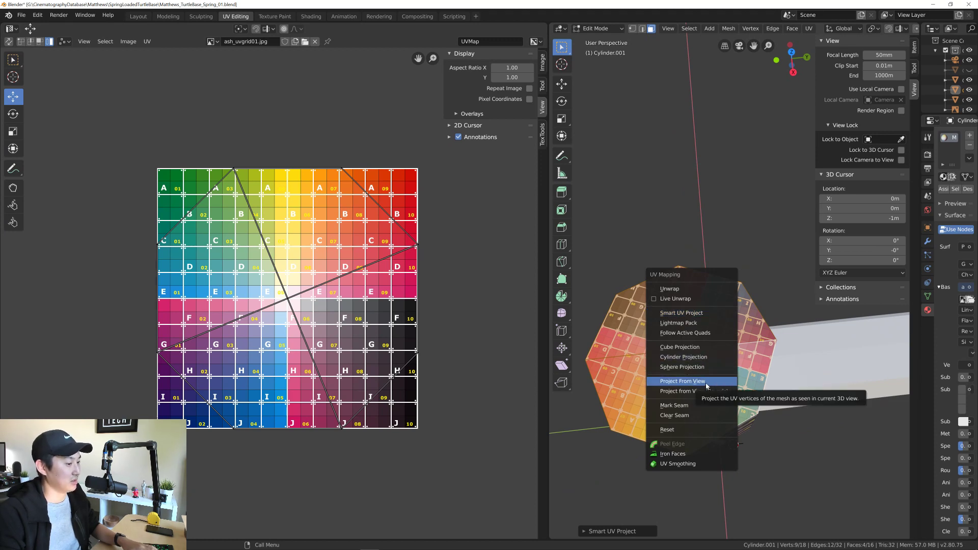
{"action": "left_click", "coordinate": [683, 381]}
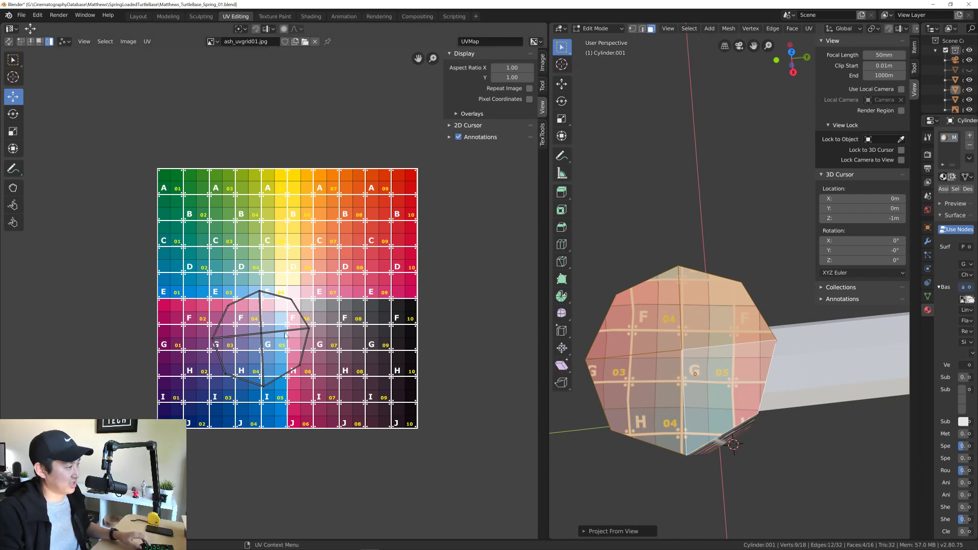
{"action": "scroll", "coordinate": [285, 336], "scroll_direction": "up", "scroll_amount": 1}
{"action": "middle_click_drag", "start_coordinate": [279, 335], "coordinate": [290, 323]}
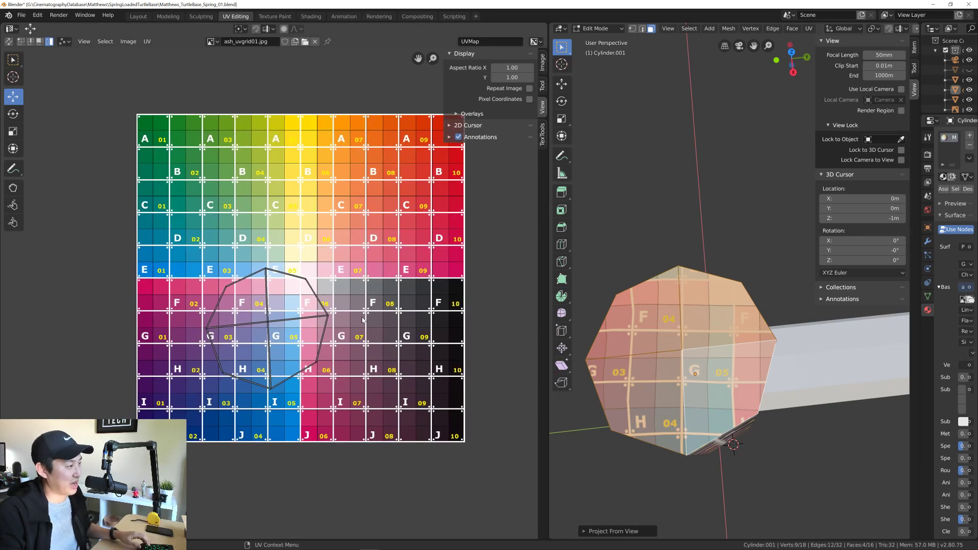
Step: Flatten the four cap faces into one UV island with the TexTools Iron Faces operation
{"action": "left_click", "coordinate": [542, 136]}
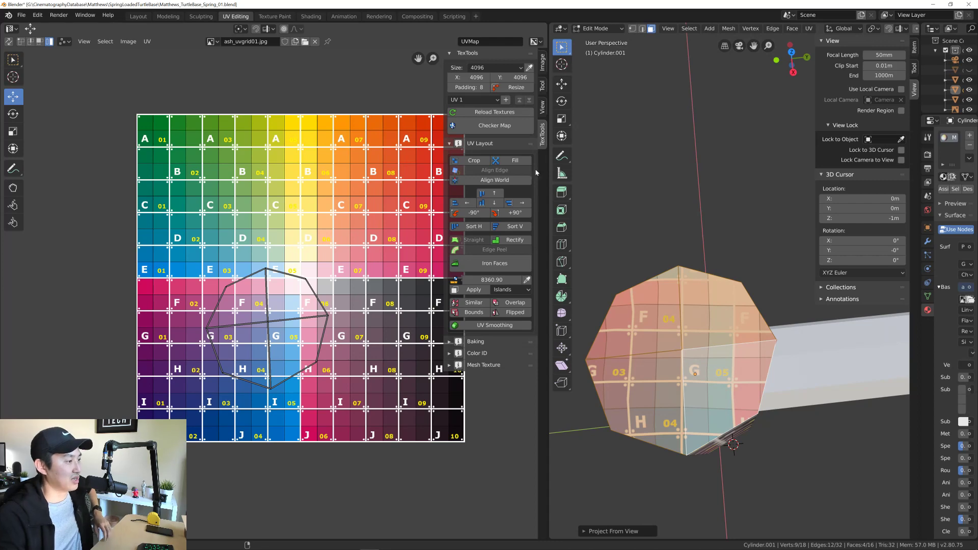
{"action": "left_click", "coordinate": [492, 263]}
{"action": "scroll", "coordinate": [344, 264], "scroll_direction": "down", "scroll_amount": 2}
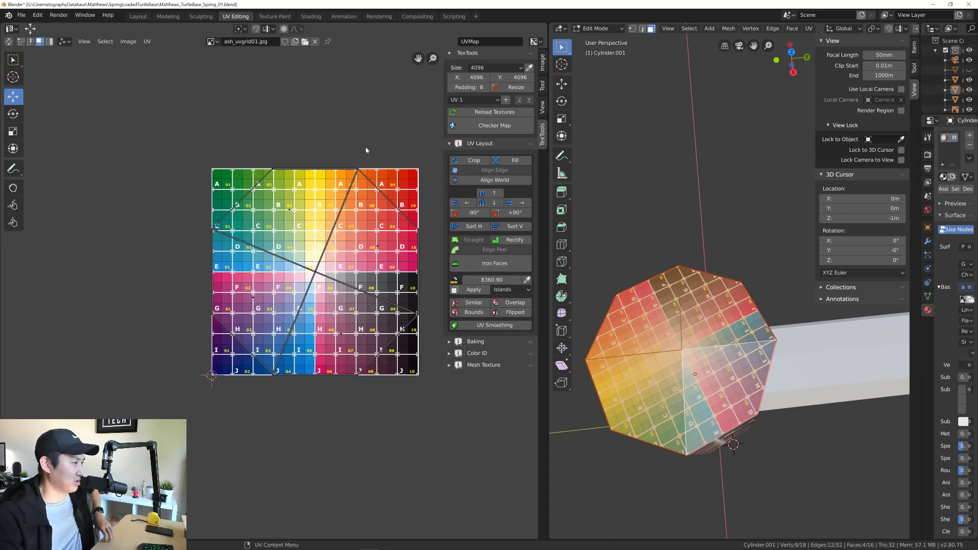
{"action": "scroll", "coordinate": [352, 204], "scroll_direction": "up", "scroll_amount": 2}
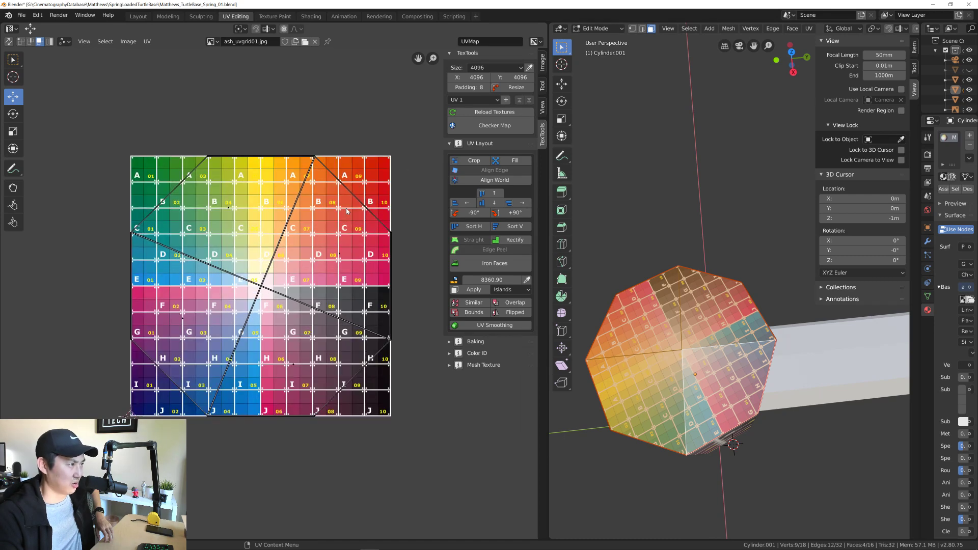
{"action": "middle_click_drag", "start_coordinate": [341, 214], "coordinate": [341, 217]}
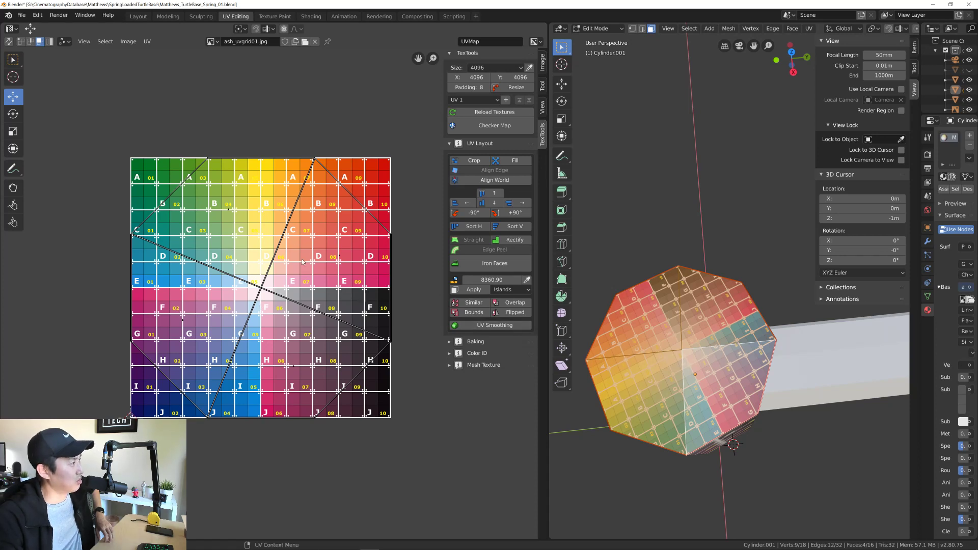
Step: Examine the ironed cap's UV layout, switching UV sync selection on and back off for comparison
{"action": "scroll", "coordinate": [307, 263], "scroll_direction": "down", "scroll_amount": 2}
{"action": "middle_click_drag", "start_coordinate": [322, 264], "coordinate": [310, 285]}
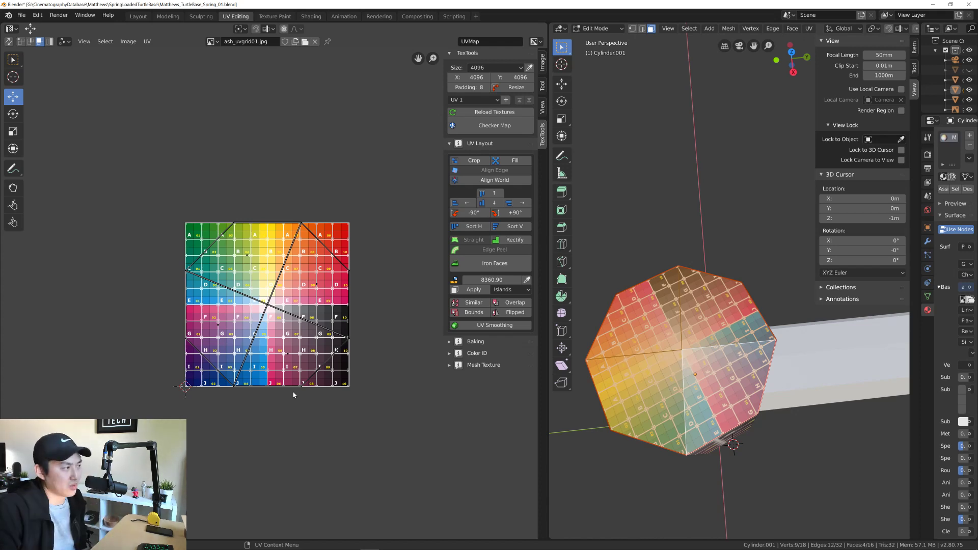
{"action": "scroll", "coordinate": [262, 306], "scroll_direction": "up", "scroll_amount": 1}
{"action": "middle_click_drag", "start_coordinate": [300, 303], "coordinate": [315, 280]}
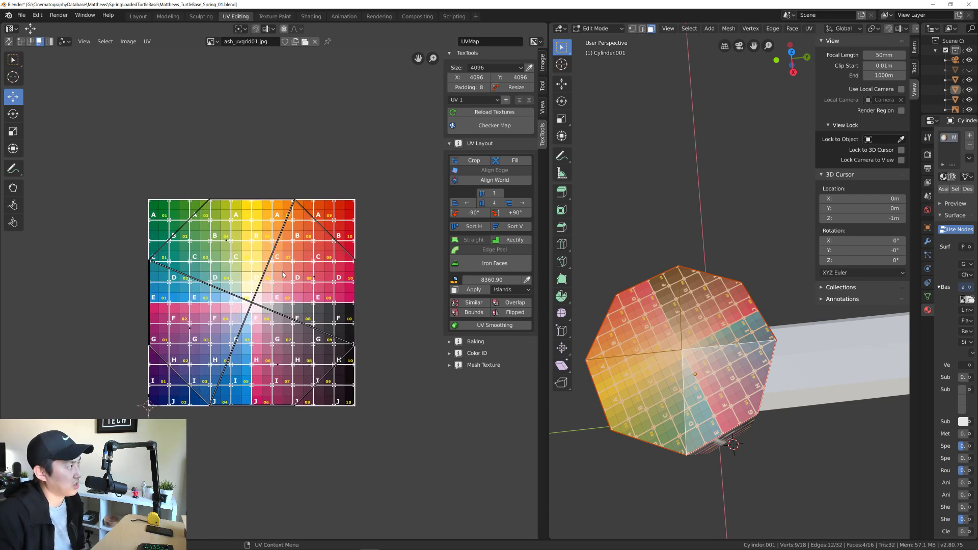
{"action": "middle_click_drag", "start_coordinate": [239, 247], "coordinate": [227, 246]}
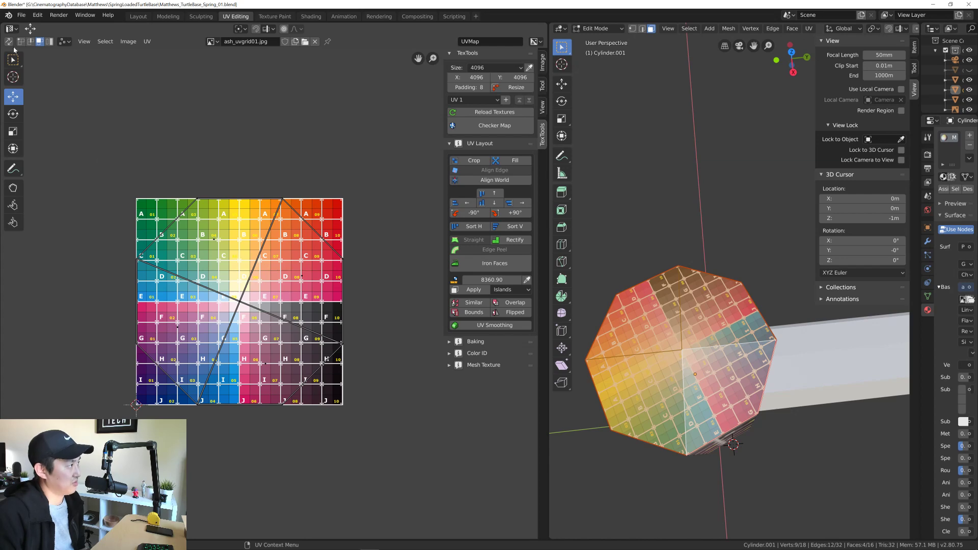
{"action": "left_click", "coordinate": [8, 42]}
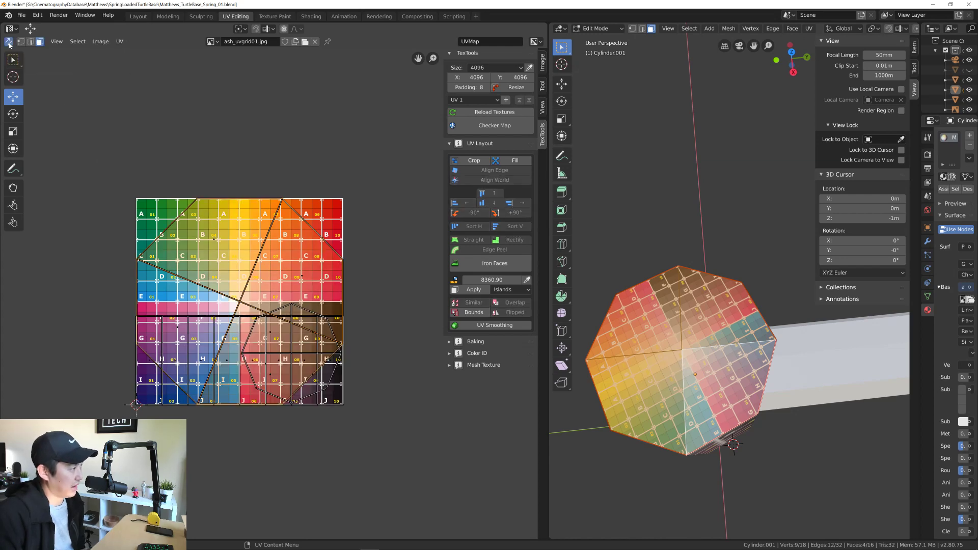
{"action": "left_click", "coordinate": [8, 43]}
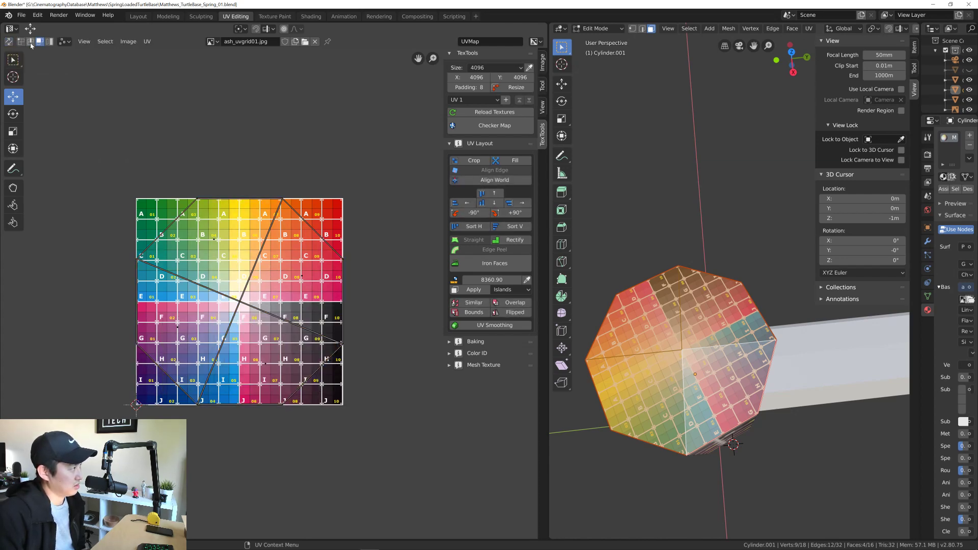
Step: Look through the UV editor's commands and generate seams from the cap's UV islands
{"action": "left_click", "coordinate": [80, 43]}
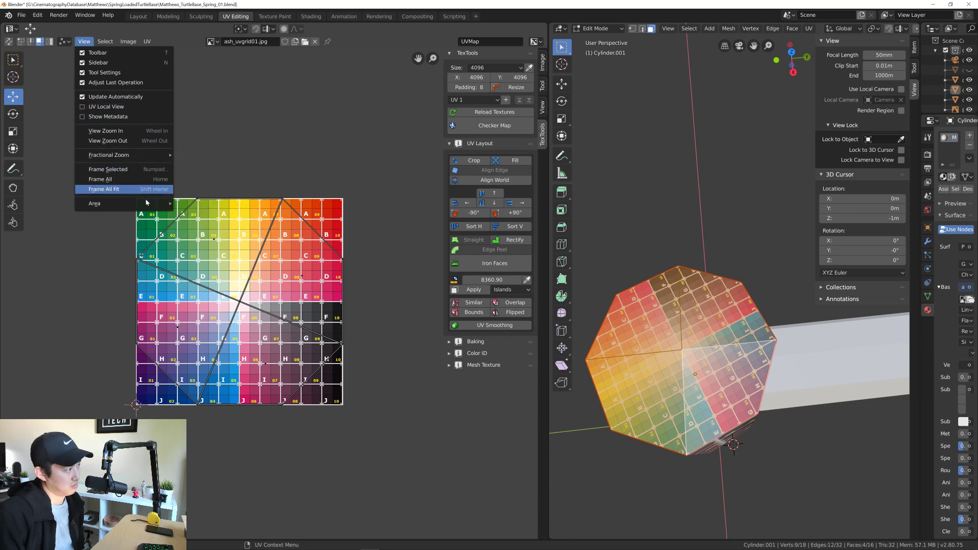
{"action": "mouse_move", "coordinate": [145, 209]}
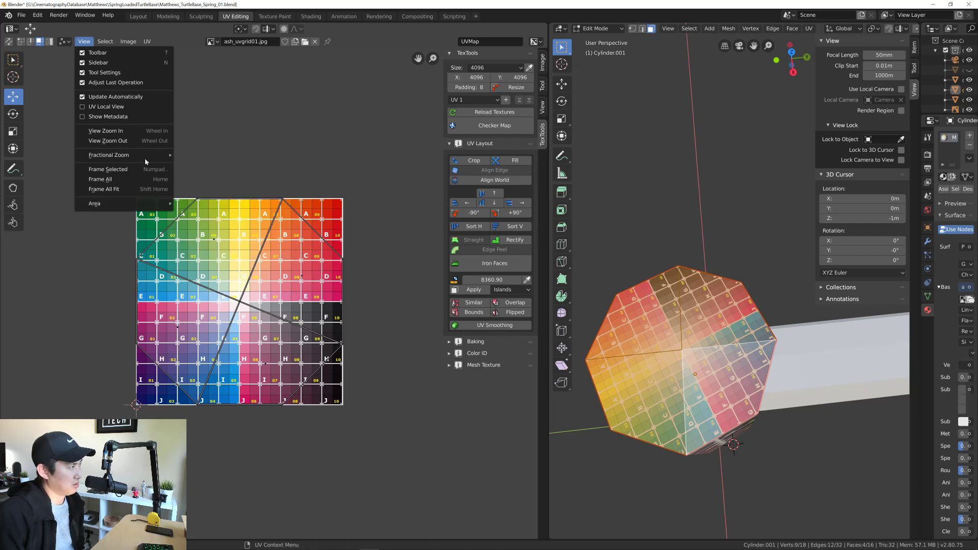
{"action": "mouse_move", "coordinate": [107, 43]}
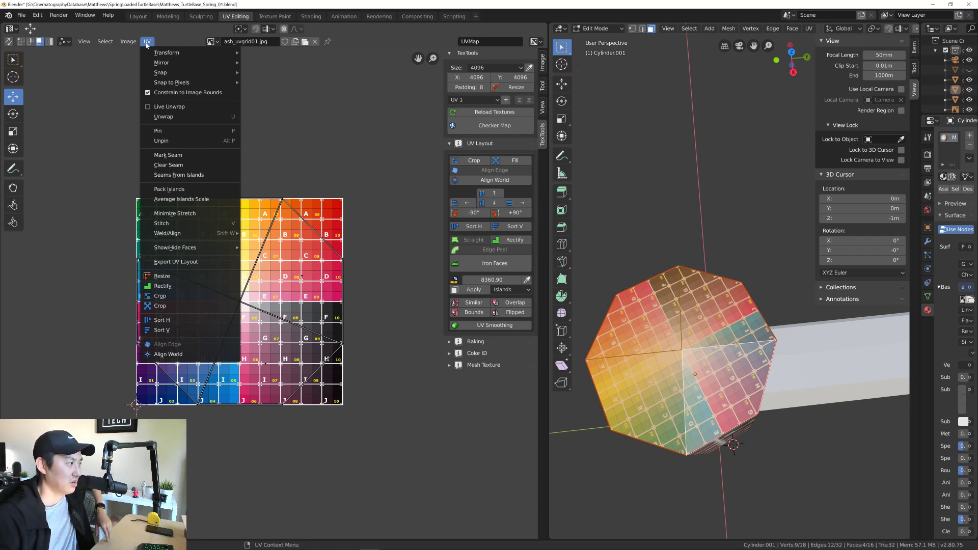
{"action": "mouse_move", "coordinate": [224, 254]}
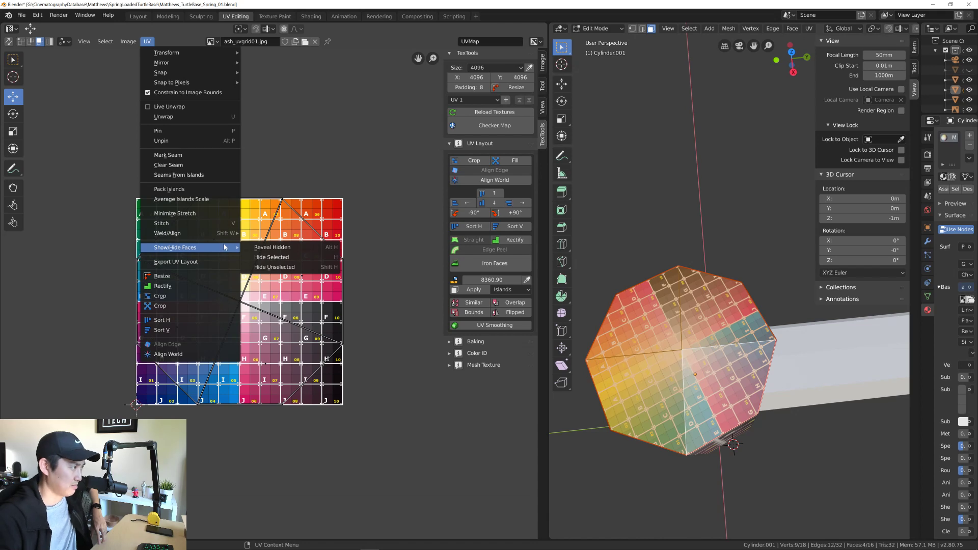
{"action": "left_click", "coordinate": [207, 176]}
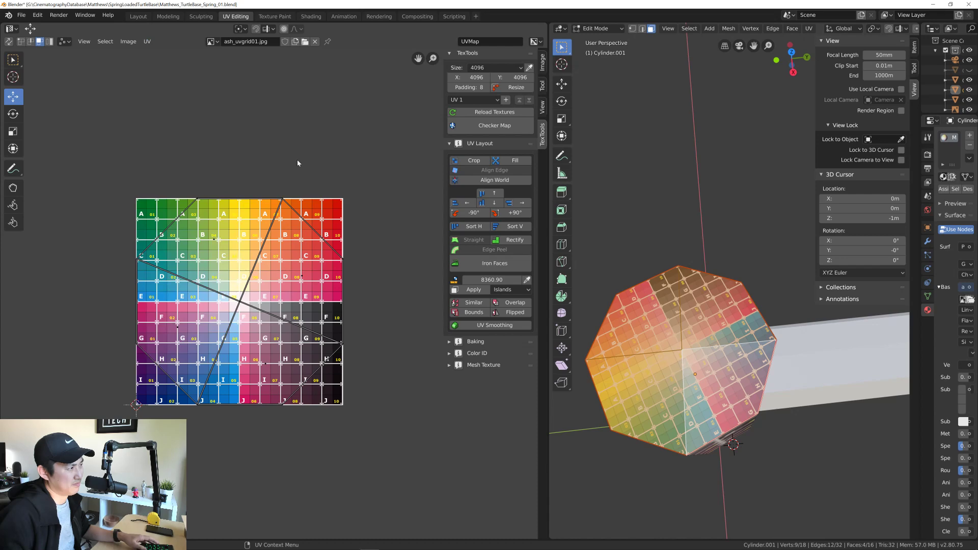
Step: Switch to the web browser and search for "blender 2.8 uv unwrap" in a new tab
{"action": "key", "text": "alt+Tab"}
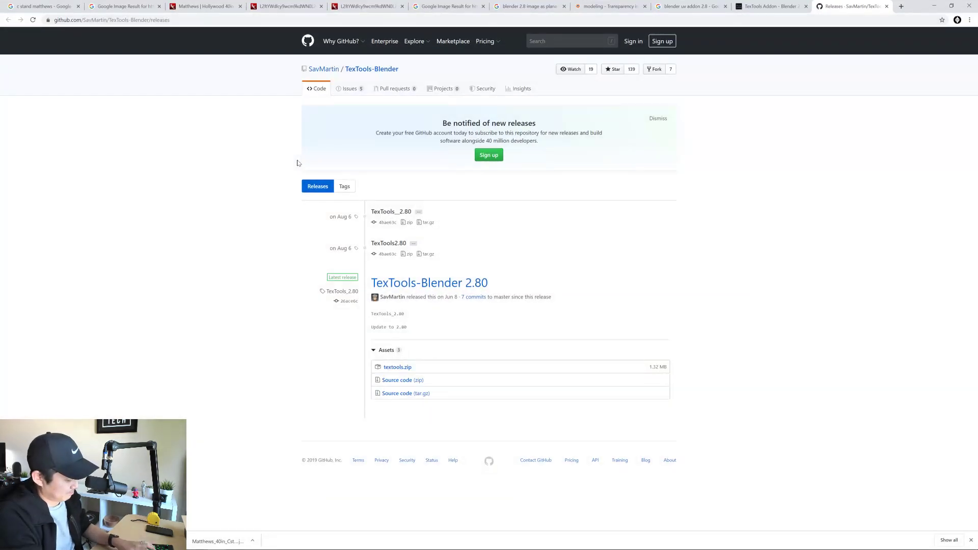
{"action": "key", "text": "ctrl+t"}
{"action": "type", "text": "blende"}
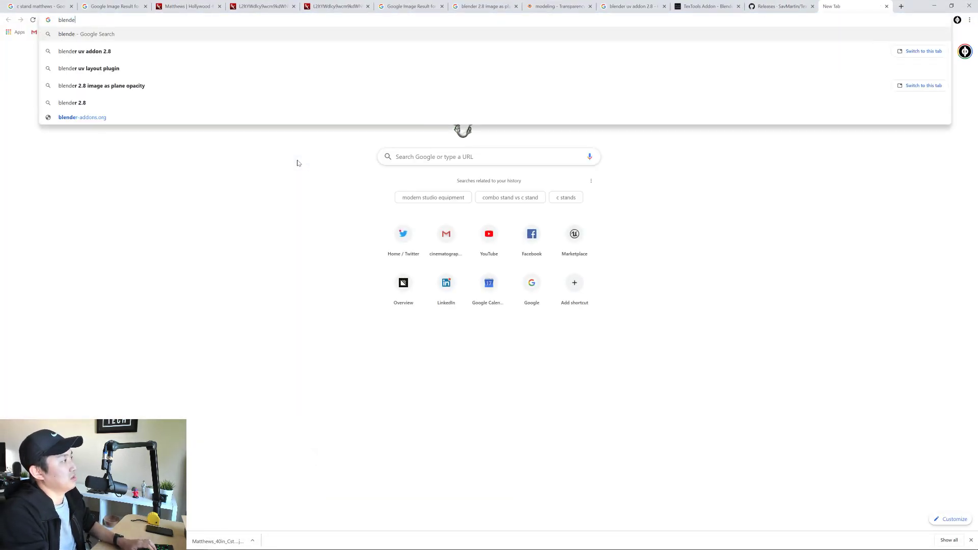
{"action": "type", "text": "r 2.8 uv "}
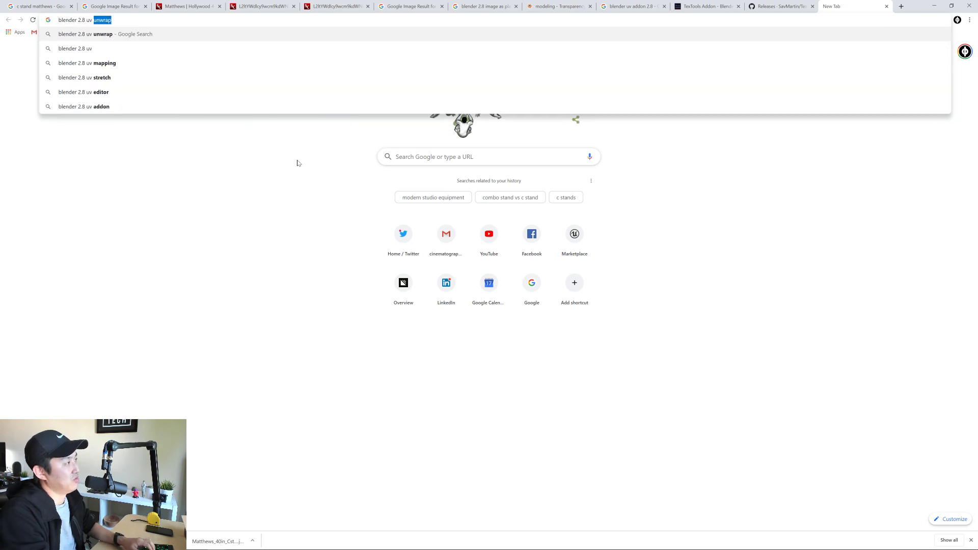
{"action": "type", "text": "crop"}
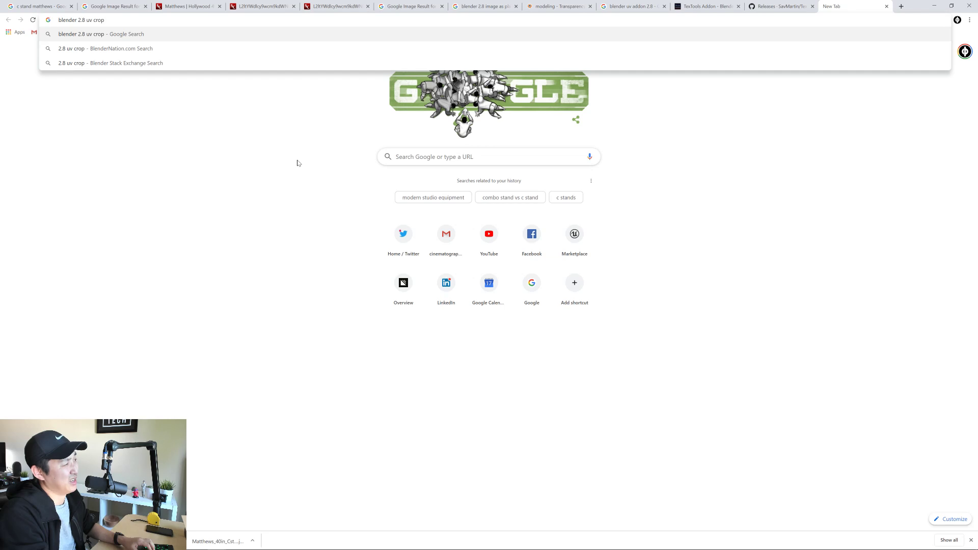
{"action": "key", "text": "BackSpace"}
{"action": "key", "text": "BackSpace"}
{"action": "key", "text": "BackSpace"}
{"action": "key", "text": "BackSpace"}
{"action": "key", "text": "BackSpace"}
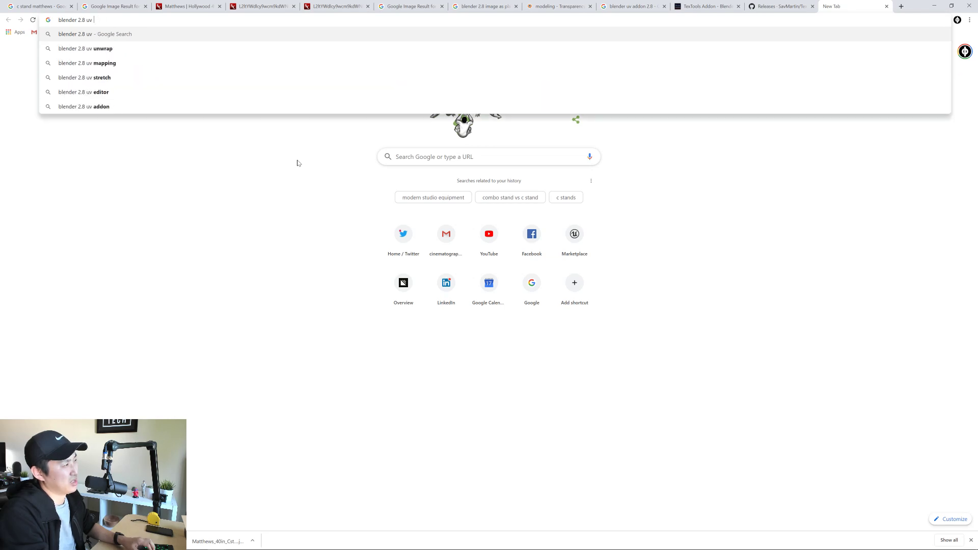
{"action": "key", "text": "Down"}
{"action": "key", "text": "Return"}
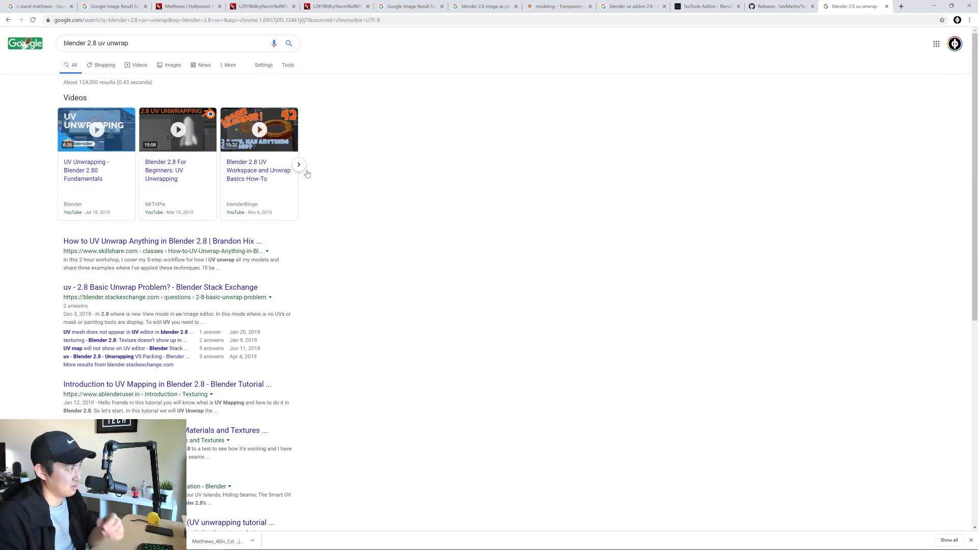
Step: Open the "UV Unwrapping - Blender 2.80 Fundamentals" video and the Skillshare UV unwrap class from the results, and look through the class page
{"action": "middle_click", "coordinate": [84, 177]}
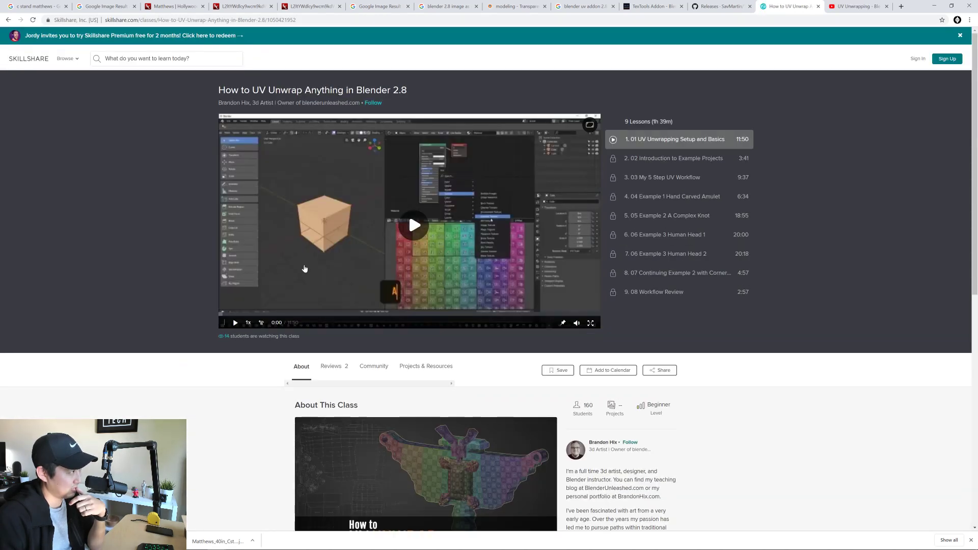
{"action": "scroll", "coordinate": [342, 264], "scroll_direction": "down", "scroll_amount": 3}
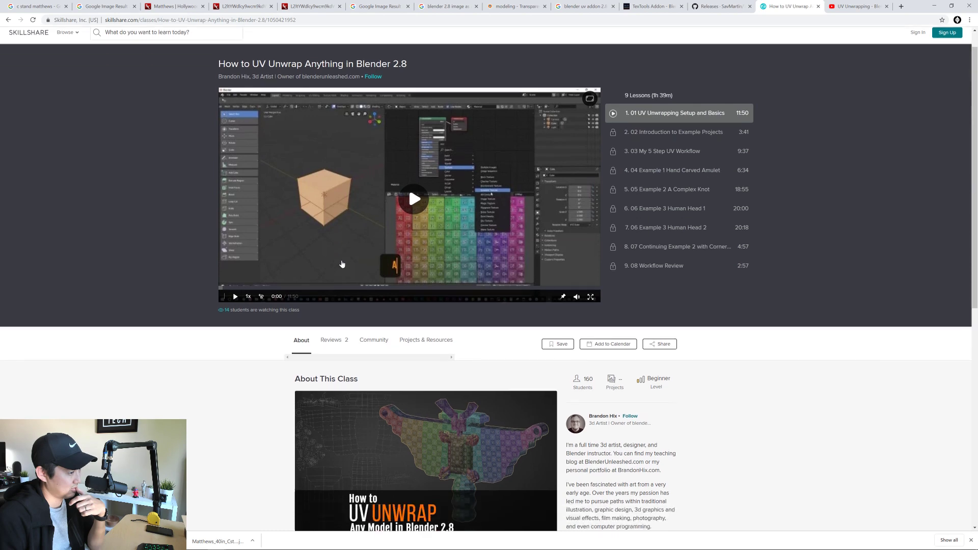
{"action": "scroll", "coordinate": [343, 263], "scroll_direction": "down", "scroll_amount": 2}
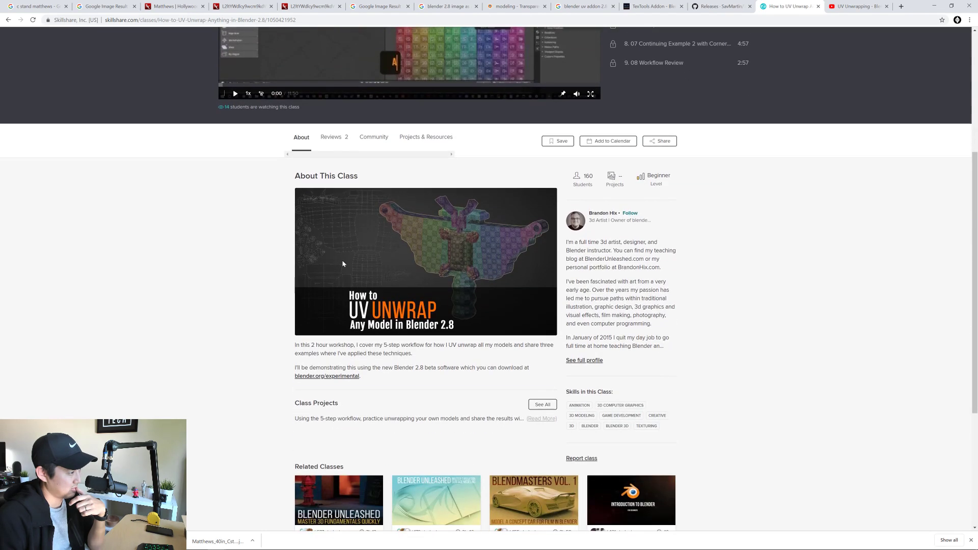
{"action": "scroll", "coordinate": [433, 280], "scroll_direction": "down", "scroll_amount": 1}
{"action": "scroll", "coordinate": [467, 287], "scroll_direction": "up", "scroll_amount": 5}
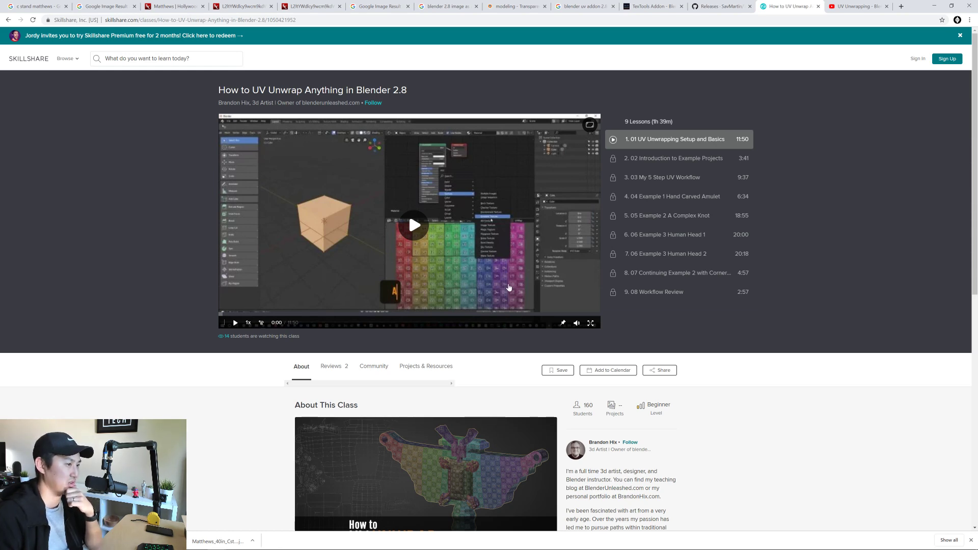
{"action": "scroll", "coordinate": [509, 288], "scroll_direction": "down", "scroll_amount": 8}
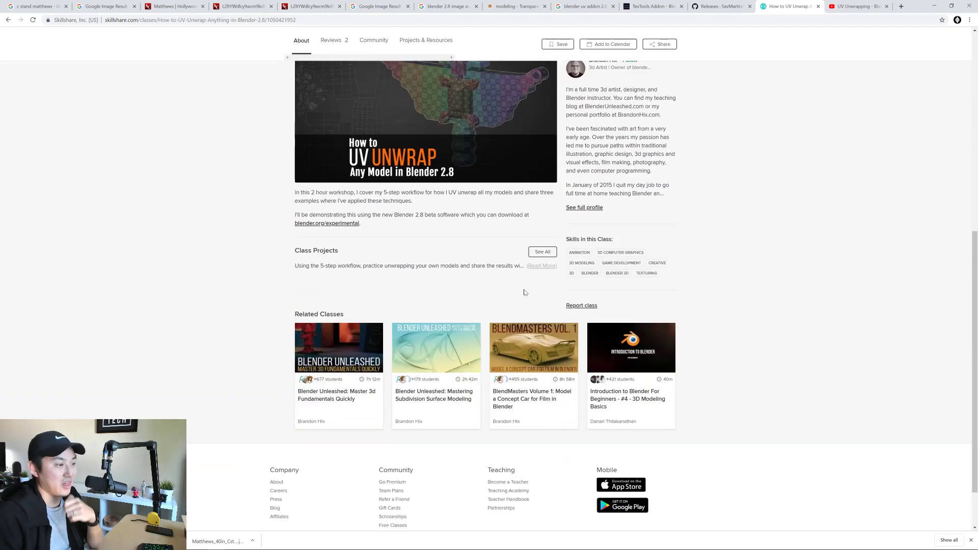
{"action": "scroll", "coordinate": [624, 292], "scroll_direction": "up", "scroll_amount": 10}
Step: Skim through the "UV Unwrapping - Blender 2.80 Fundamentals" video in full screen to near its end, and pause it
{"action": "left_click", "coordinate": [856, 7]}
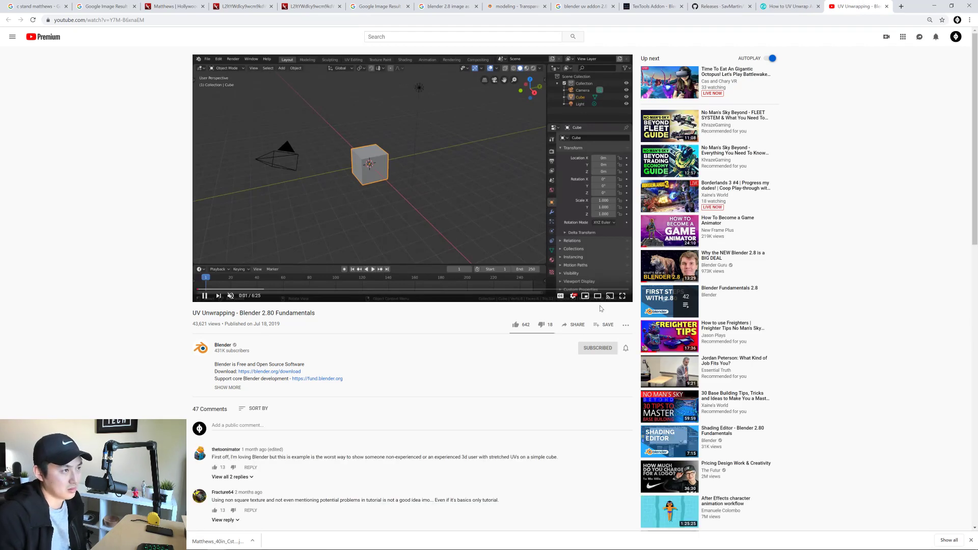
{"action": "left_click", "coordinate": [623, 295]}
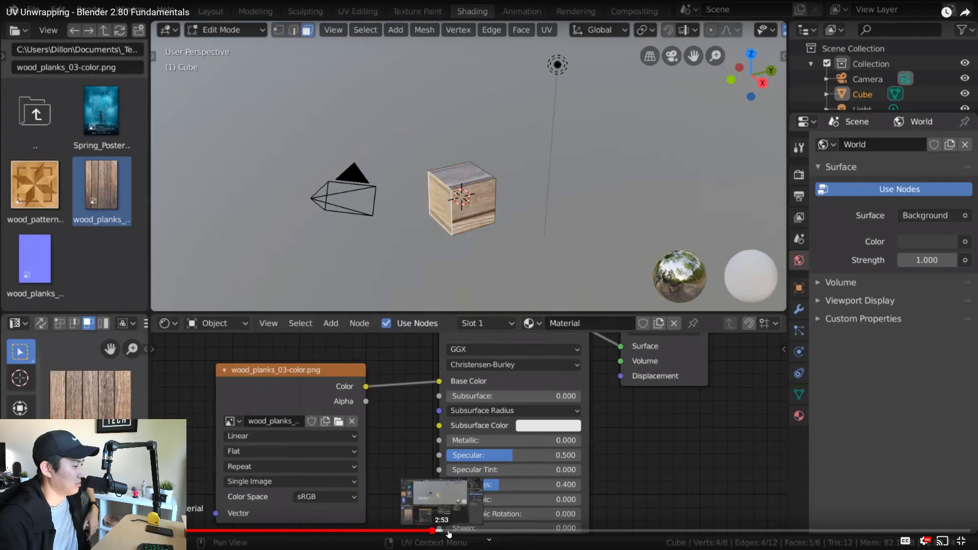
{"action": "left_click", "coordinate": [515, 531]}
{"action": "left_click", "coordinate": [633, 531]}
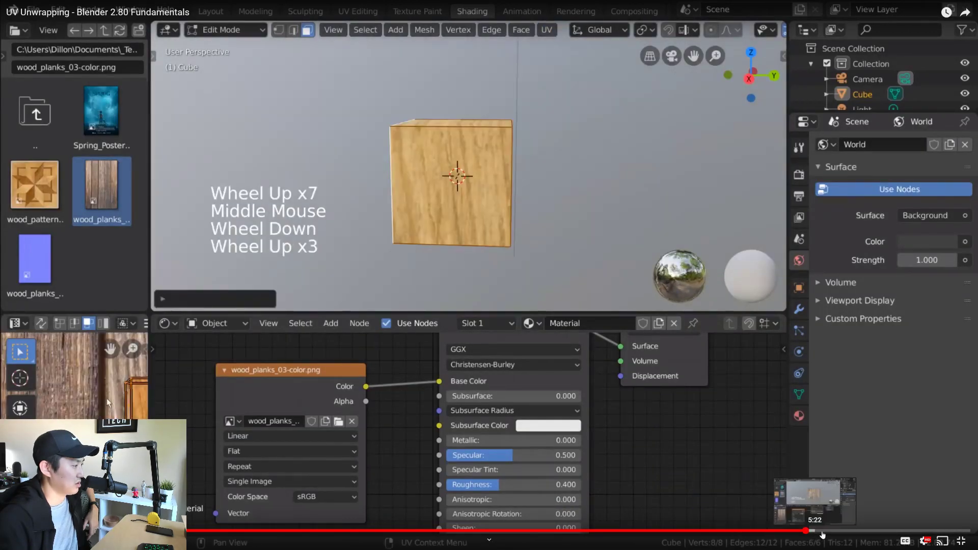
{"action": "left_click", "coordinate": [848, 531]}
{"action": "key", "text": "Escape"}
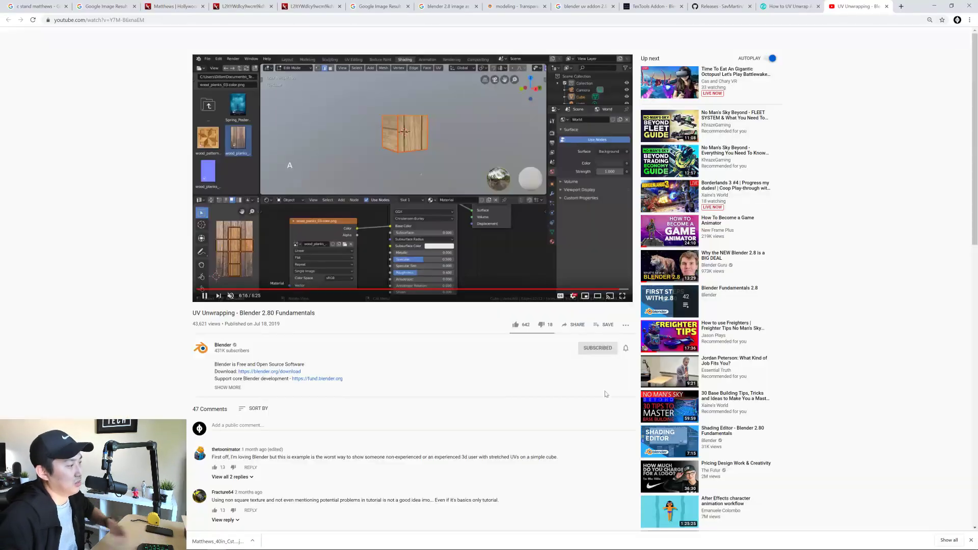
{"action": "left_click", "coordinate": [520, 213]}
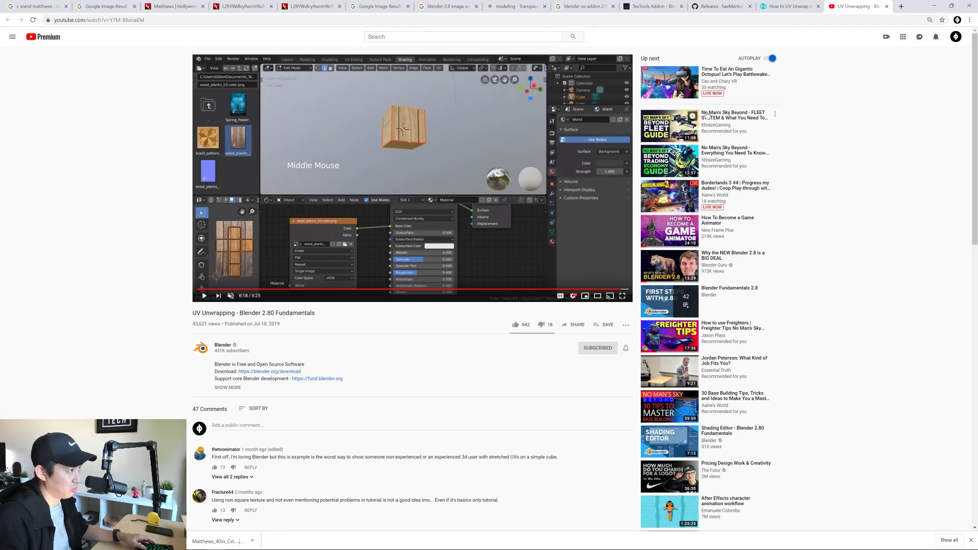
Step: Return to the Skillshare class "How to UV Unwrap Anything in Blender 2.8" and review its lesson list, description and related classes
{"action": "key", "text": "ctrl+shift+Tab"}
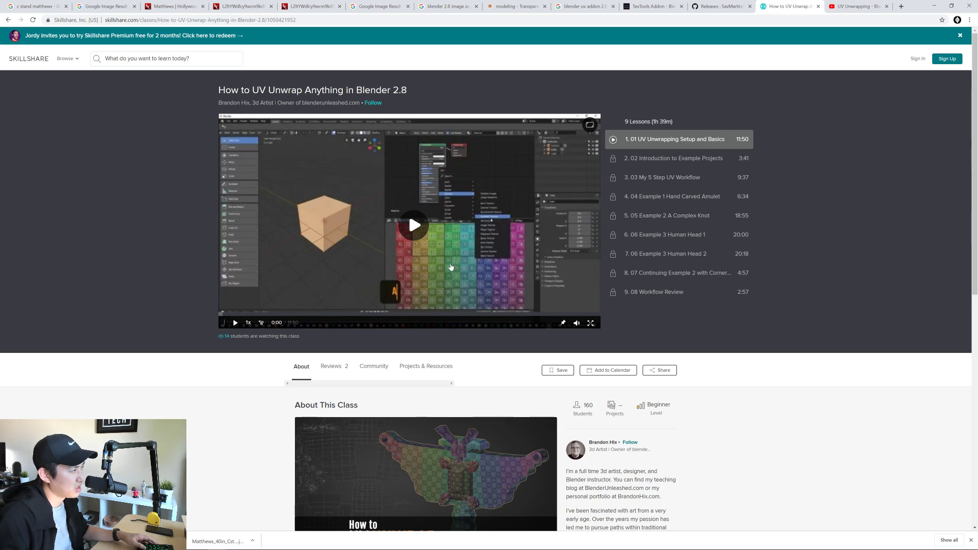
{"action": "scroll", "coordinate": [515, 327], "scroll_direction": "down", "scroll_amount": 7}
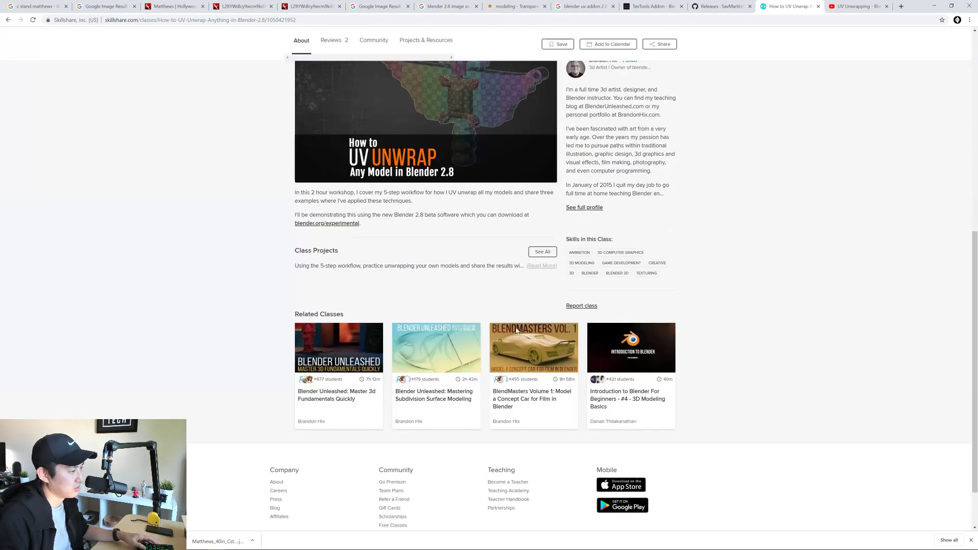
{"action": "scroll", "coordinate": [504, 326], "scroll_direction": "up", "scroll_amount": 4}
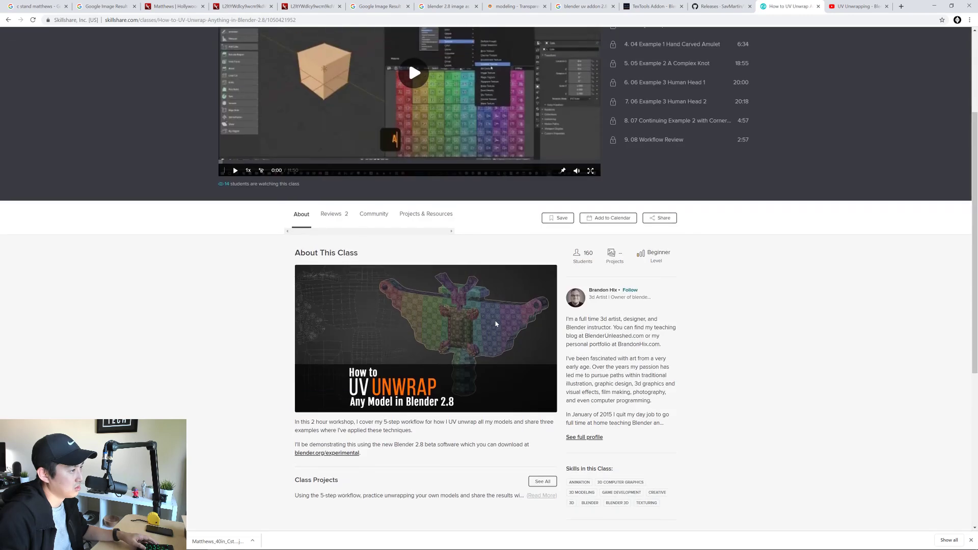
{"action": "scroll", "coordinate": [496, 323], "scroll_direction": "up", "scroll_amount": 3}
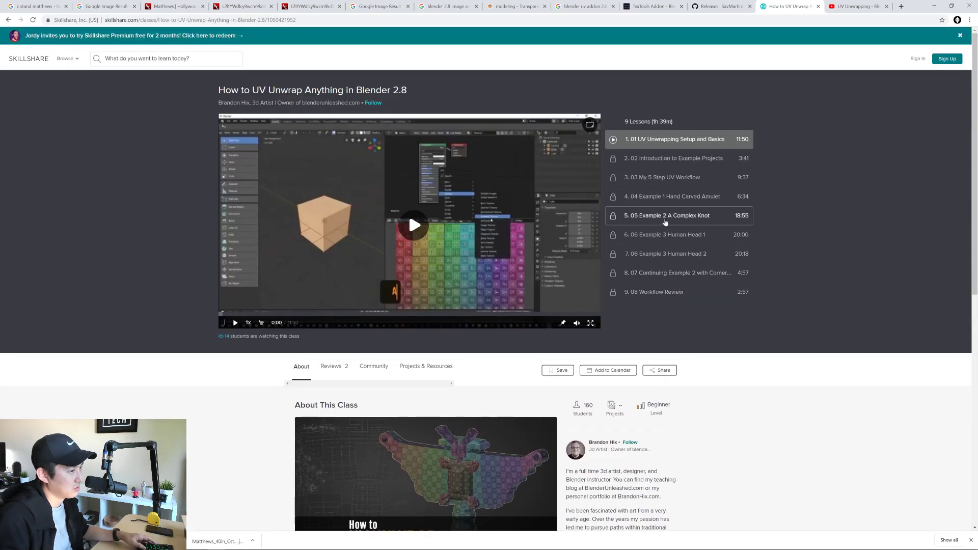
{"action": "scroll", "coordinate": [670, 214], "scroll_direction": "down", "scroll_amount": 3}
{"action": "scroll", "coordinate": [675, 271], "scroll_direction": "up", "scroll_amount": 3}
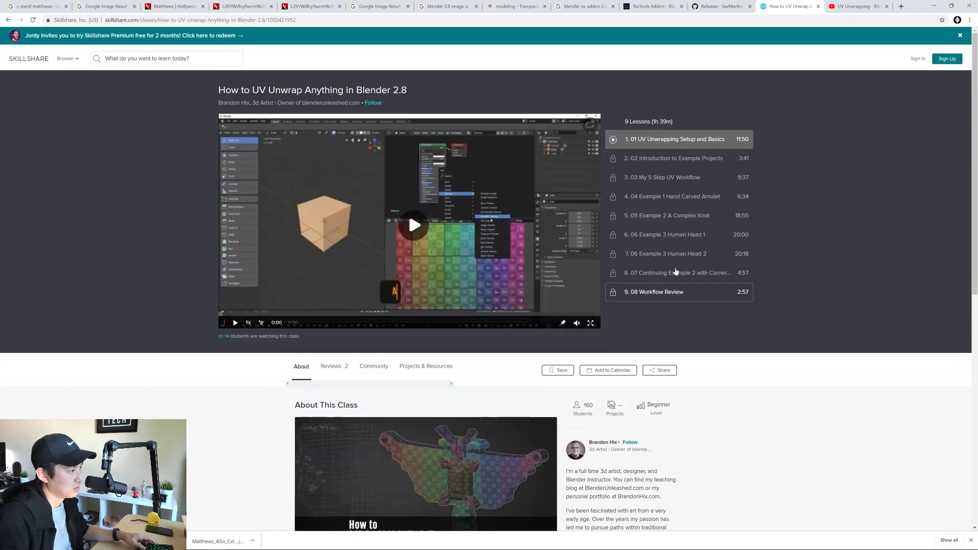
{"action": "scroll", "coordinate": [595, 337], "scroll_direction": "down", "scroll_amount": 9}
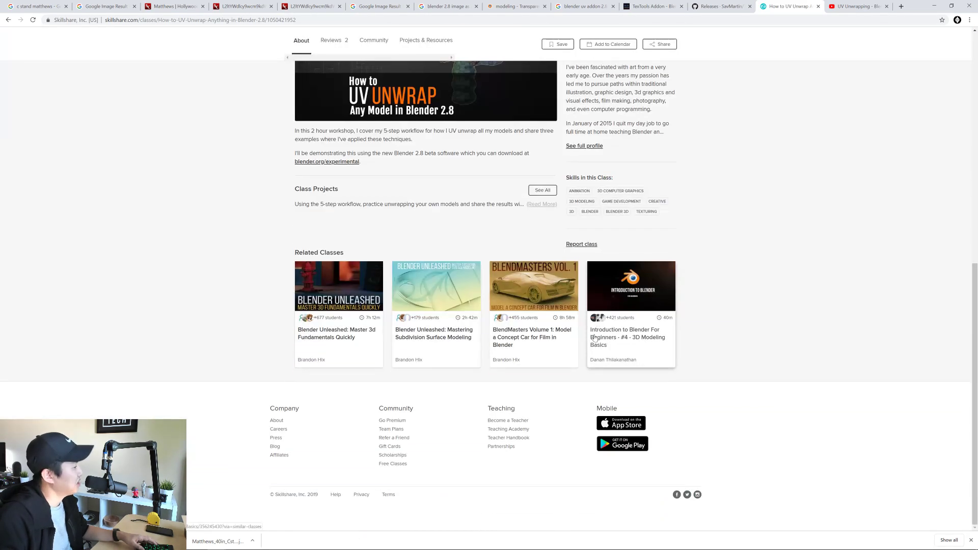
{"action": "scroll", "coordinate": [595, 338], "scroll_direction": "up", "scroll_amount": 9}
Step: Switch back to Blender and unwrap the cylinder's selected cap faces with Project From View in the top orthographic view
{"action": "key", "text": "alt+Tab"}
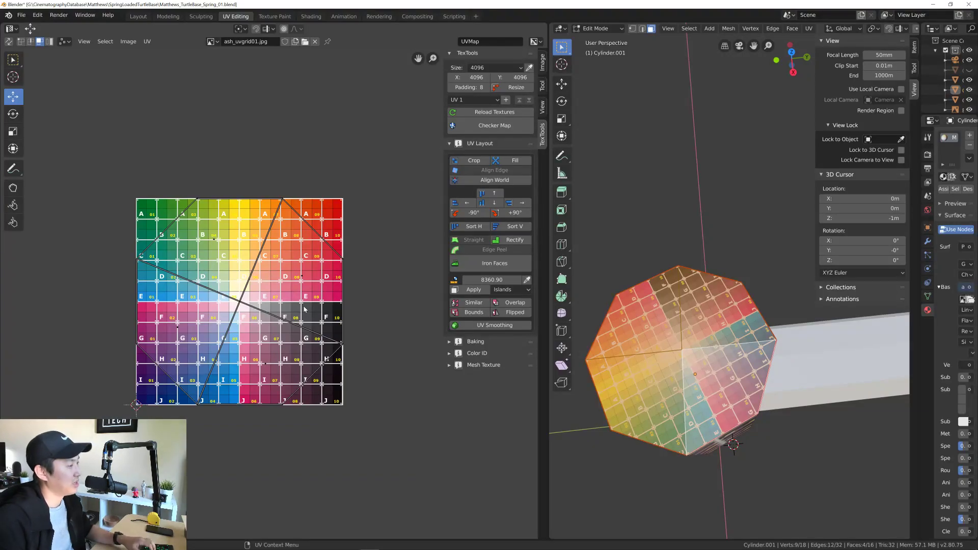
{"action": "mouse_move", "coordinate": [652, 383]}
{"action": "middle_mouse_down"}
{"action": "mouse_move", "coordinate": [659, 326]}
{"action": "mouse_move", "coordinate": [662, 367]}
{"action": "middle_mouse_up"}
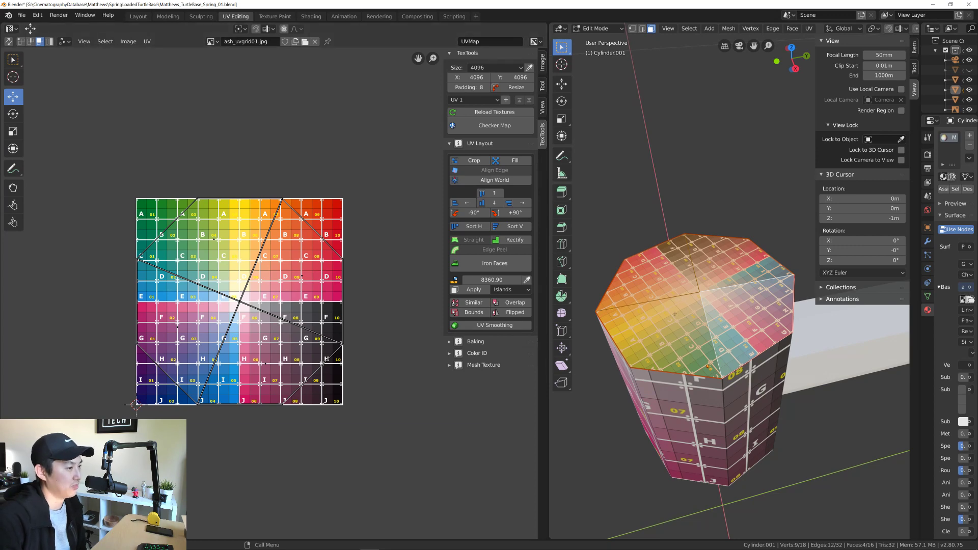
{"action": "scroll", "coordinate": [682, 305], "scroll_direction": "down", "scroll_amount": 2}
{"action": "middle_click_drag", "start_coordinate": [682, 306], "coordinate": [619, 318]}
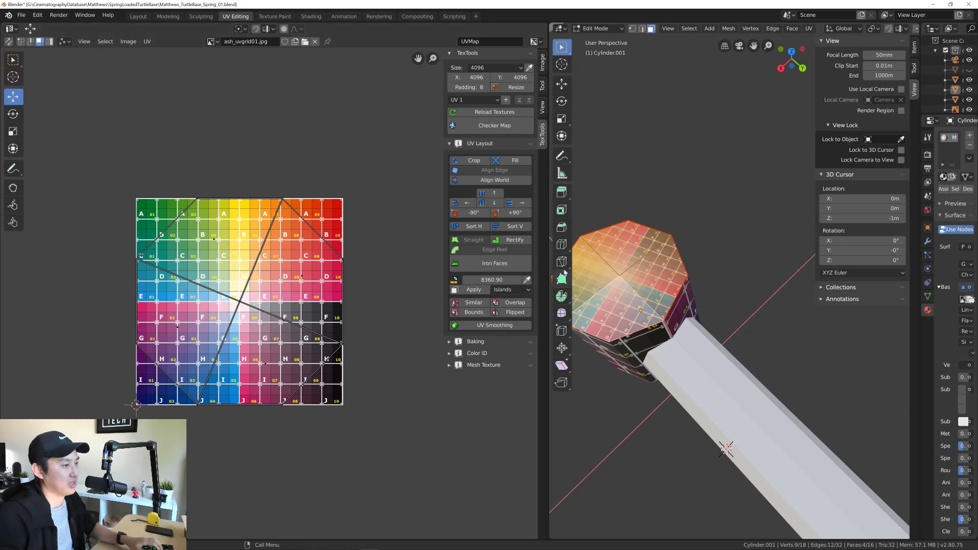
{"action": "left_click", "coordinate": [791, 52]}
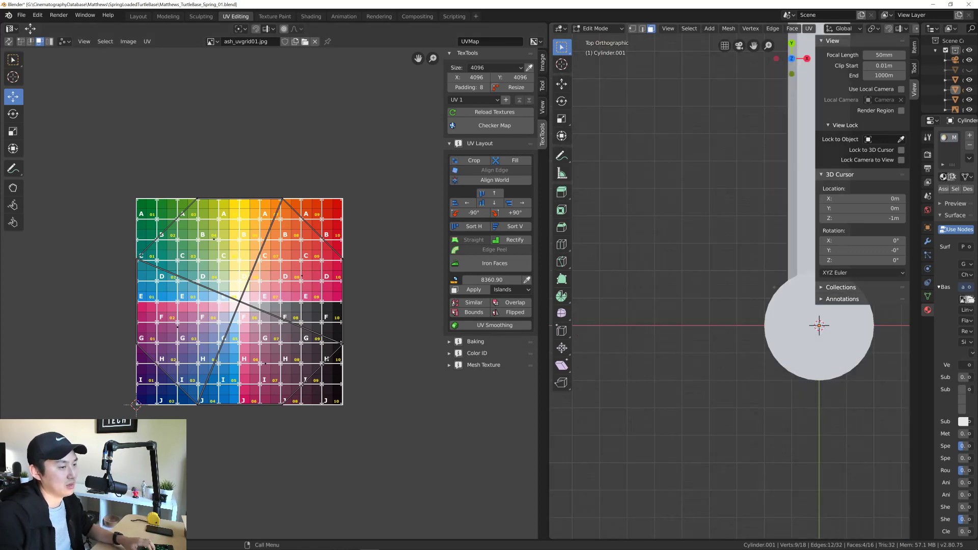
{"action": "left_click", "coordinate": [792, 59]}
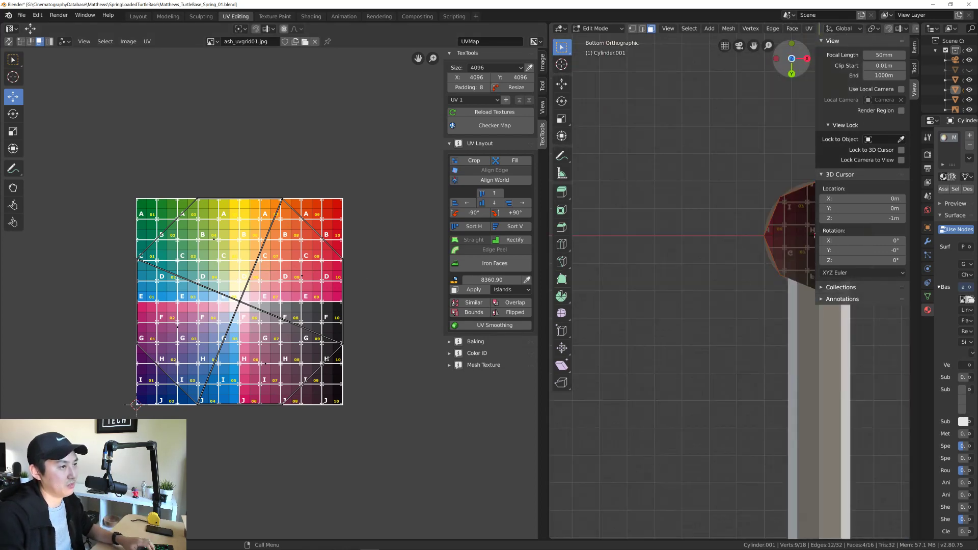
{"action": "key", "text": "KP_Decimal"}
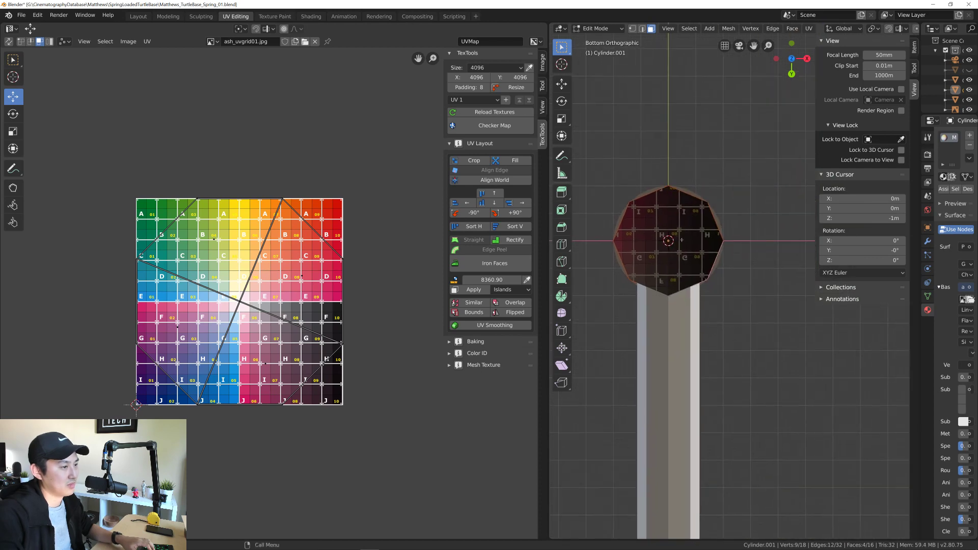
{"action": "left_click", "coordinate": [791, 58]}
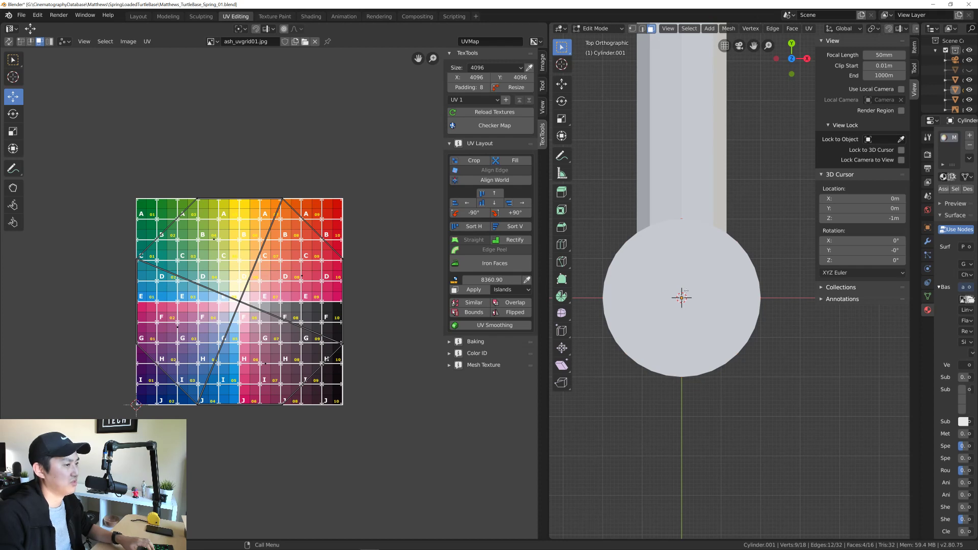
{"action": "right_click", "coordinate": [762, 237]}
{"action": "mouse_move", "coordinate": [764, 237]}
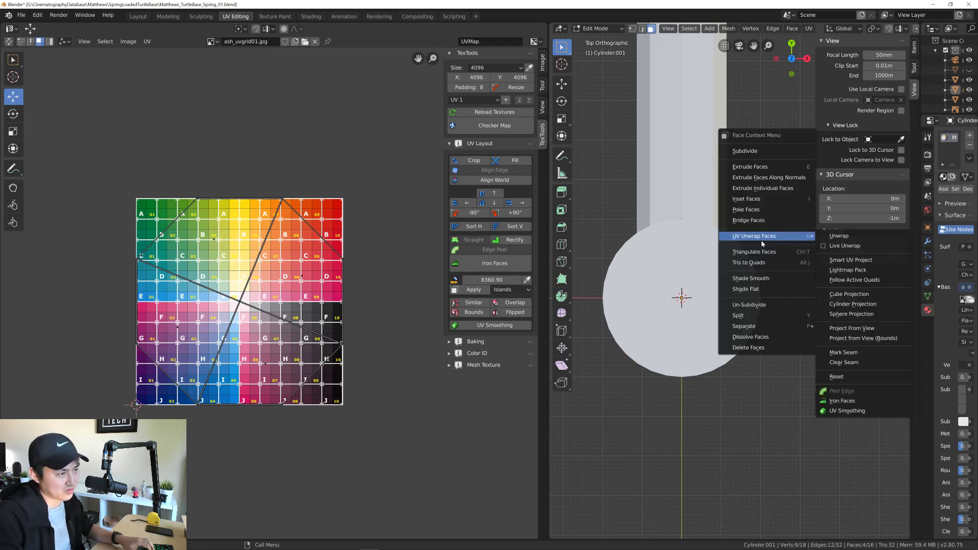
{"action": "left_click", "coordinate": [869, 337]}
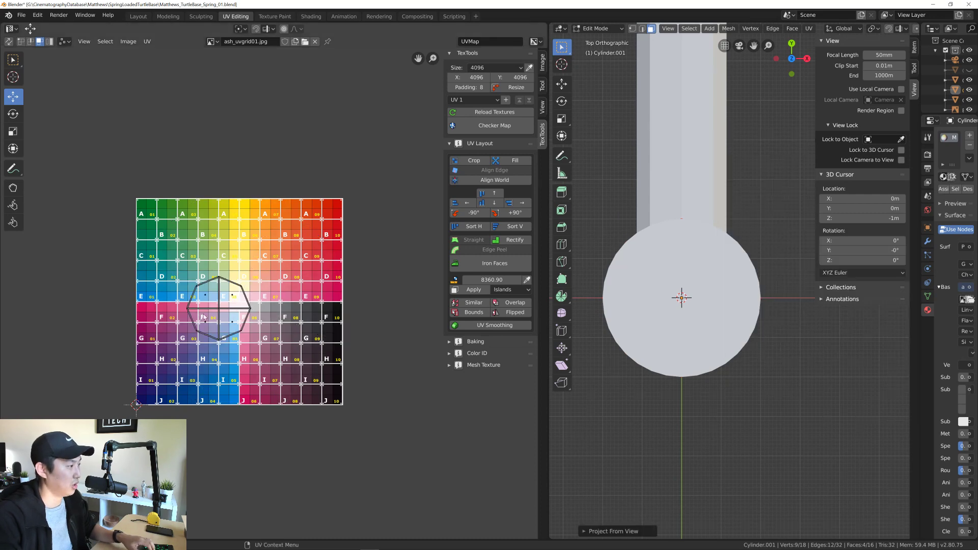
Step: Select all four faces of the projected octagonal cap in the UV editor
{"action": "scroll", "coordinate": [227, 317], "scroll_direction": "up", "scroll_amount": 3}
{"action": "scroll", "coordinate": [248, 308], "scroll_direction": "down", "scroll_amount": 1}
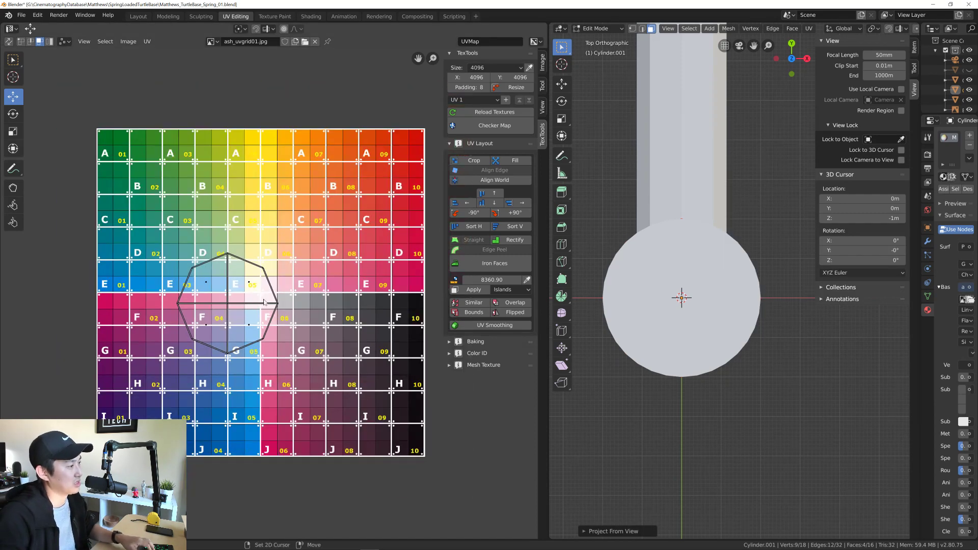
{"action": "middle_click_drag", "start_coordinate": [265, 303], "coordinate": [247, 312]}
{"action": "middle_click_drag", "start_coordinate": [657, 322], "coordinate": [697, 302]}
{"action": "scroll", "coordinate": [690, 292], "scroll_direction": "down", "scroll_amount": 3}
{"action": "scroll", "coordinate": [695, 305], "scroll_direction": "up", "scroll_amount": 2}
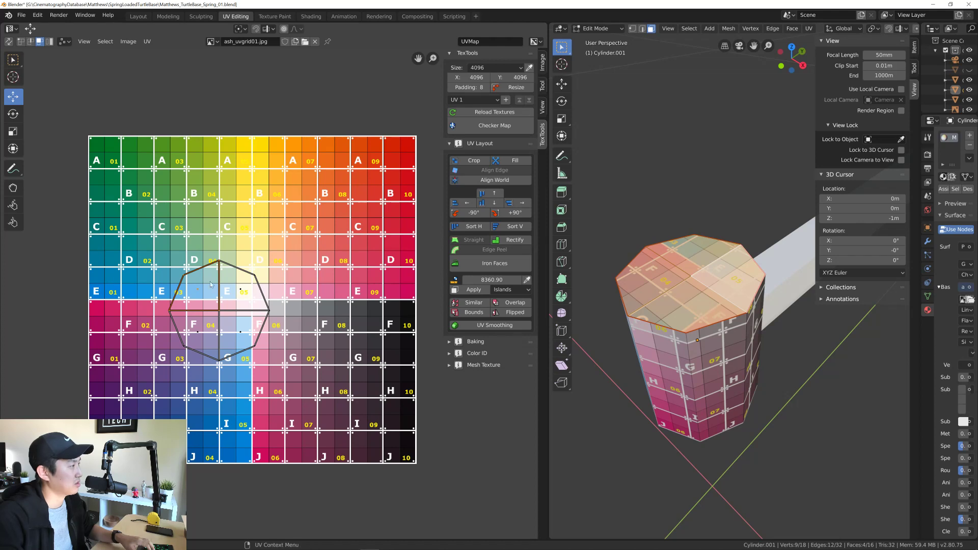
{"action": "left_click_drag", "start_coordinate": [173, 264], "coordinate": [271, 369]}
{"action": "key", "text": "ctrl+z"}
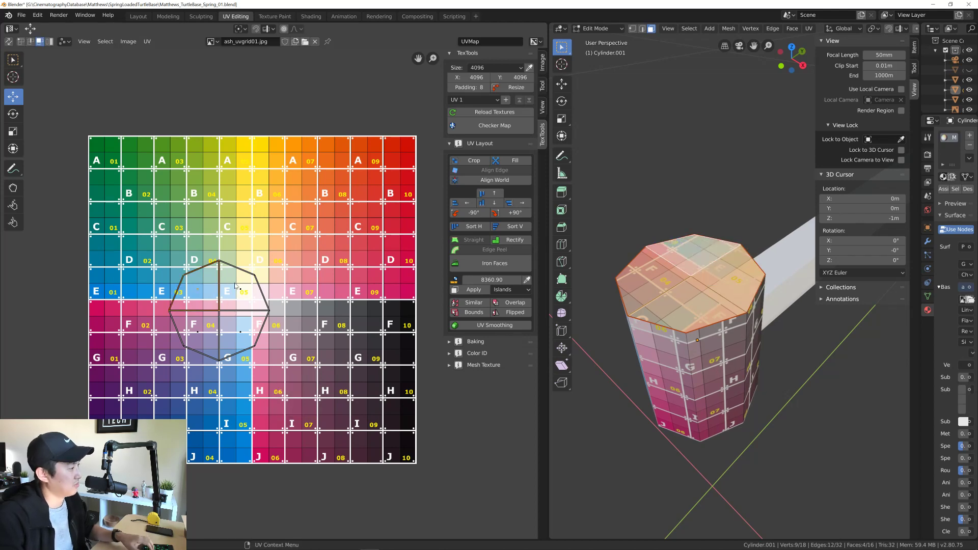
{"action": "left_click", "coordinate": [242, 334], "text": "shift"}
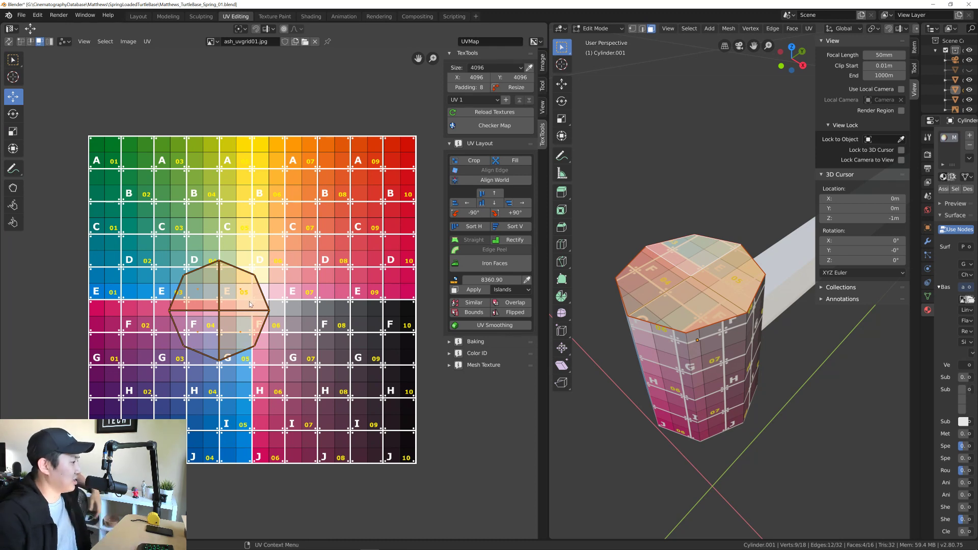
Step: Apply the 8360.90 texel density to the top cap's UV island and move it to the grid's lower-left area
{"action": "left_click", "coordinate": [474, 290]}
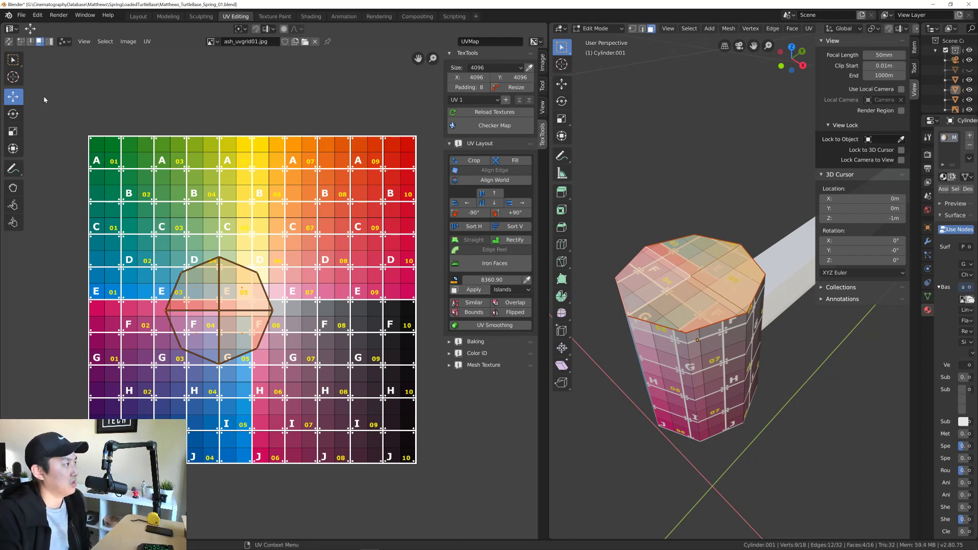
{"action": "left_click_drag", "start_coordinate": [227, 300], "coordinate": [172, 388]}
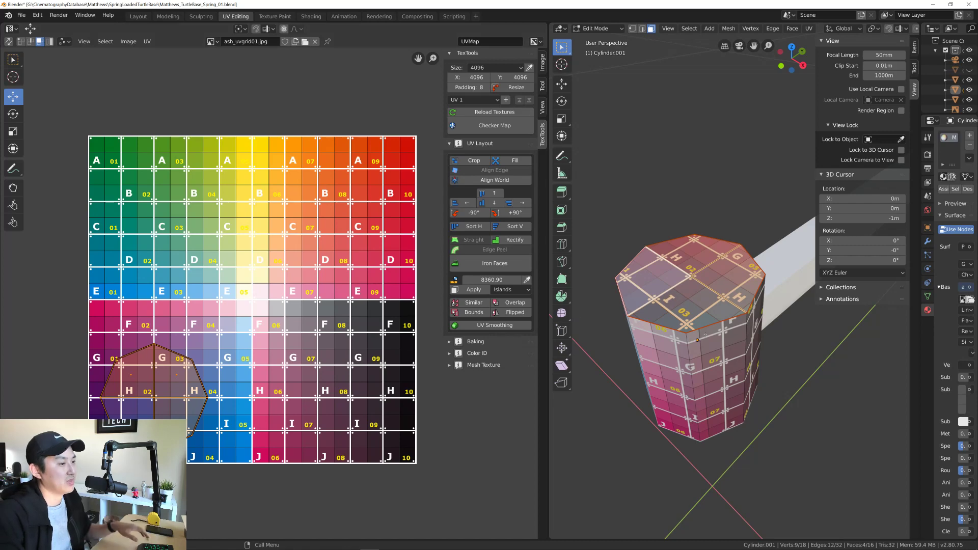
Step: Select the cylinder's four bottom cap faces in the bottom orthographic view and unwrap them with Project From View
{"action": "left_click", "coordinate": [791, 47]}
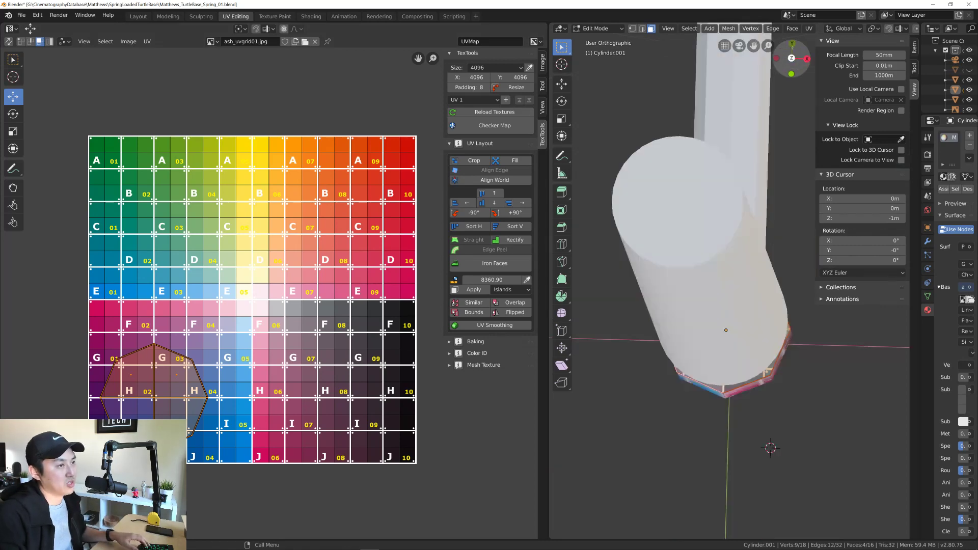
{"action": "left_click", "coordinate": [791, 58]}
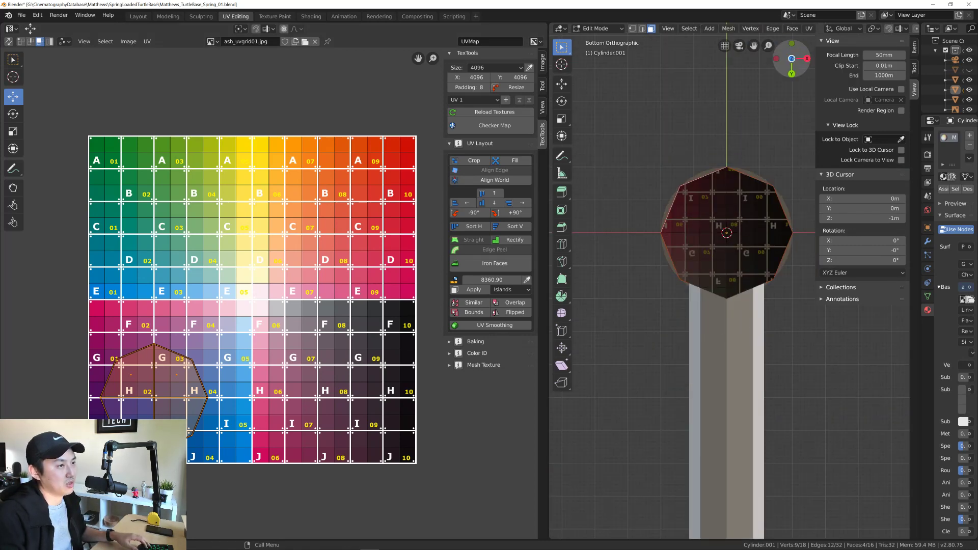
{"action": "left_click", "coordinate": [716, 215]}
{"action": "left_click", "coordinate": [754, 204], "text": "shift"}
{"action": "left_click", "coordinate": [754, 259], "text": "shift"}
{"action": "left_click", "coordinate": [698, 263], "text": "shift"}
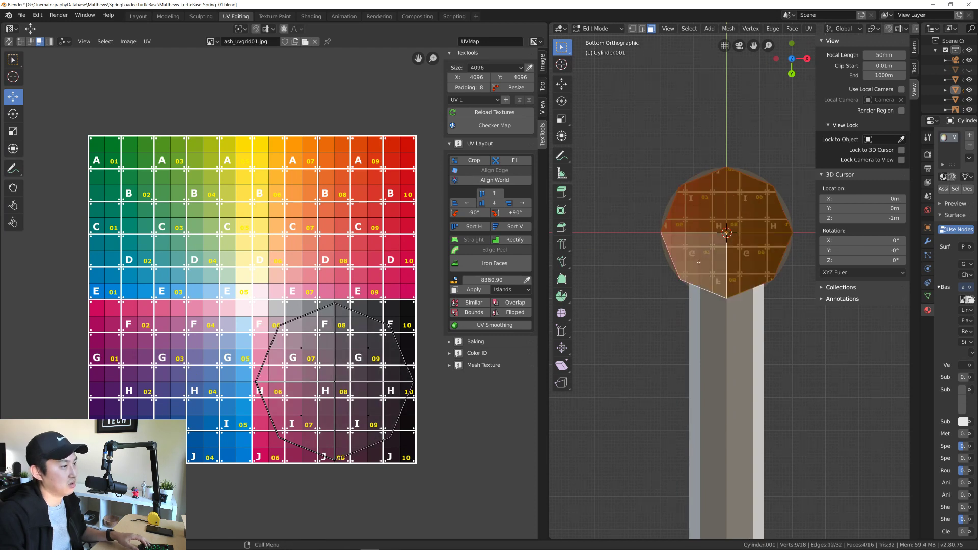
{"action": "key", "text": "u"}
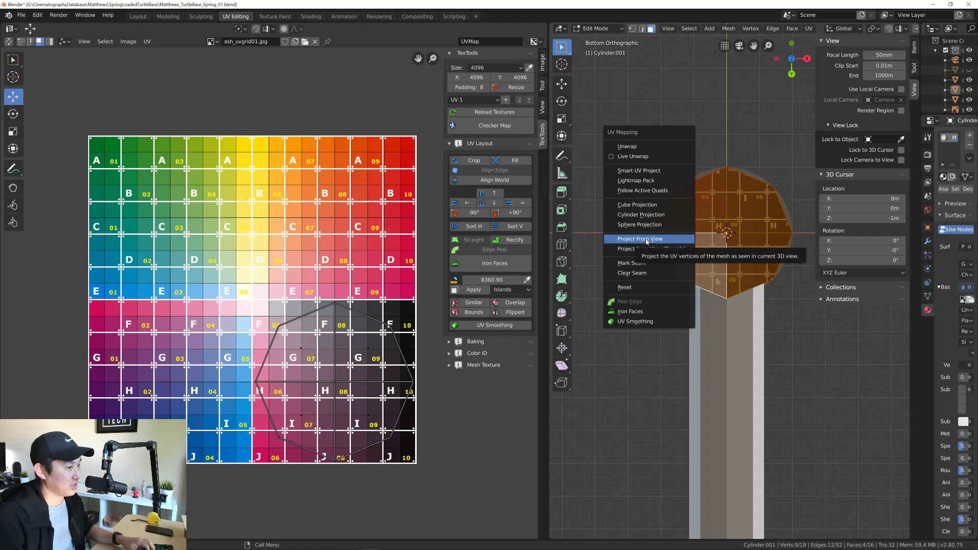
{"action": "key", "text": "u"}
{"action": "left_click", "coordinate": [746, 243]}
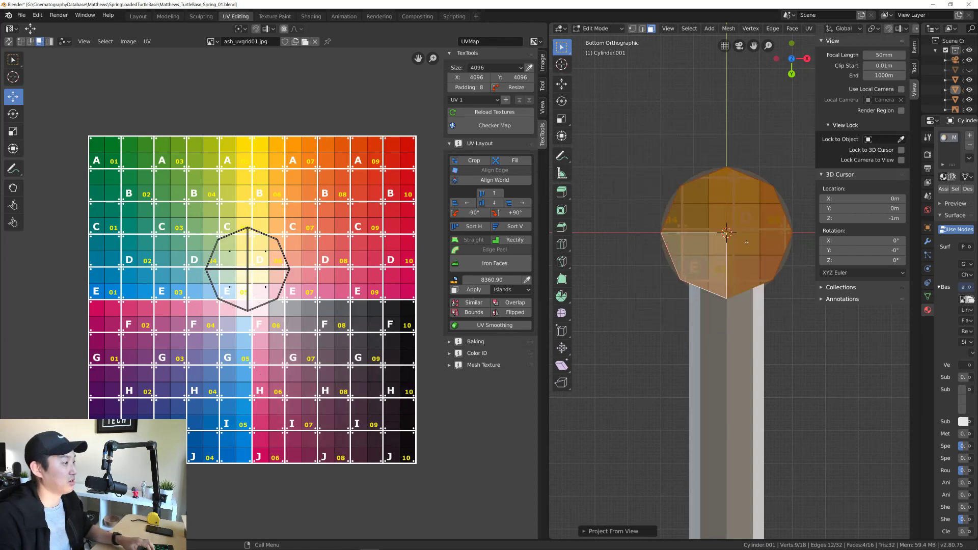
Step: Apply the 8360.90 texel density to the bottom cap's UV island and move the whole island to the grid's lower-right area
{"action": "left_click", "coordinate": [472, 290]}
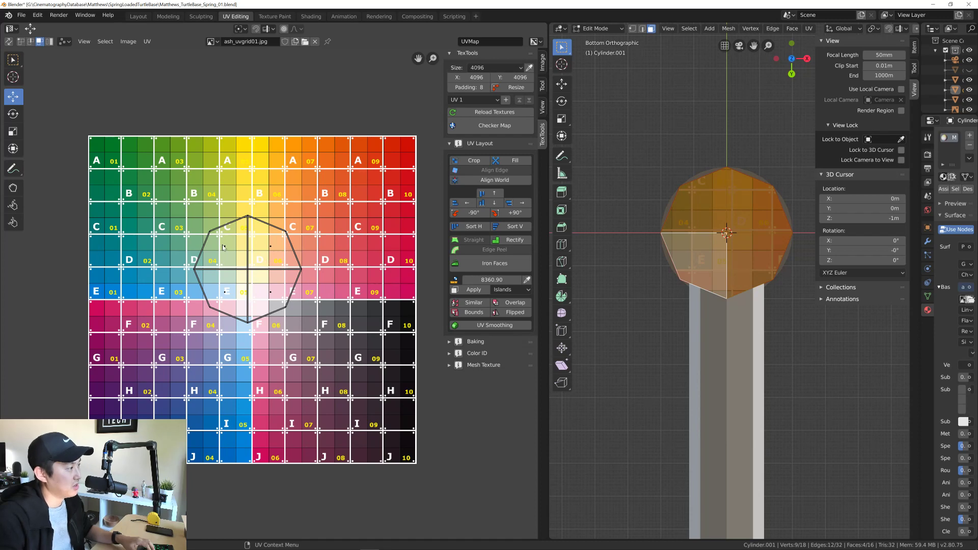
{"action": "left_click", "coordinate": [270, 248], "text": "shift"}
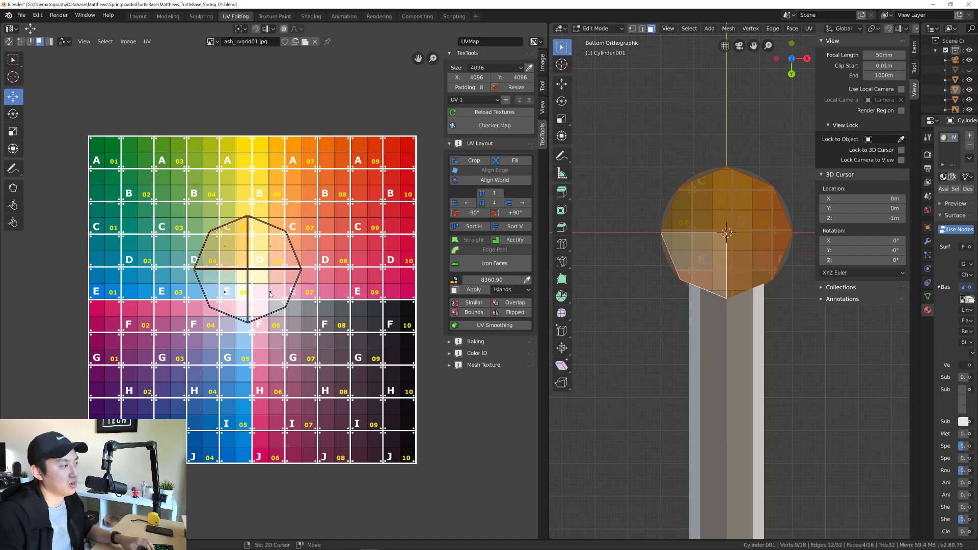
{"action": "left_click", "coordinate": [270, 292], "text": "shift"}
{"action": "left_click", "coordinate": [224, 292], "text": "shift"}
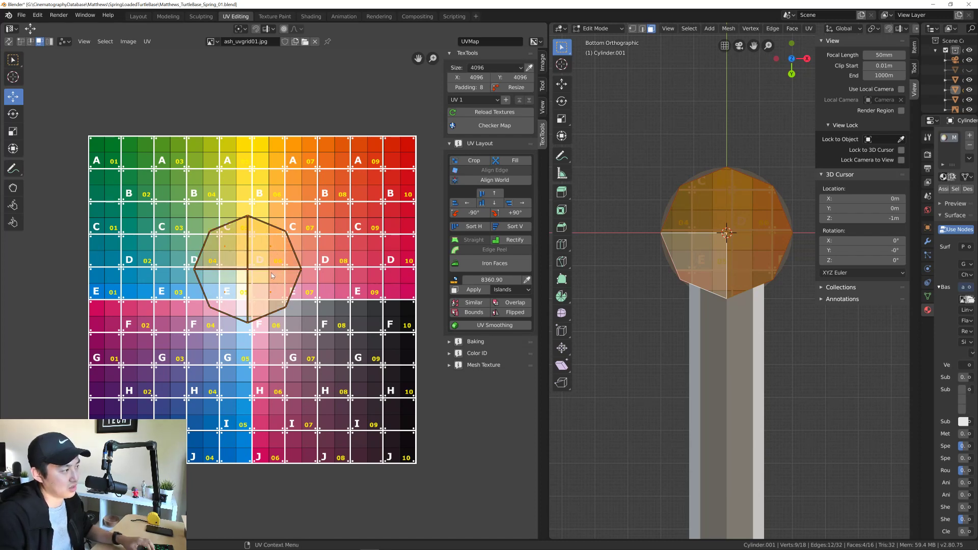
{"action": "left_click_drag", "start_coordinate": [271, 276], "coordinate": [173, 408]}
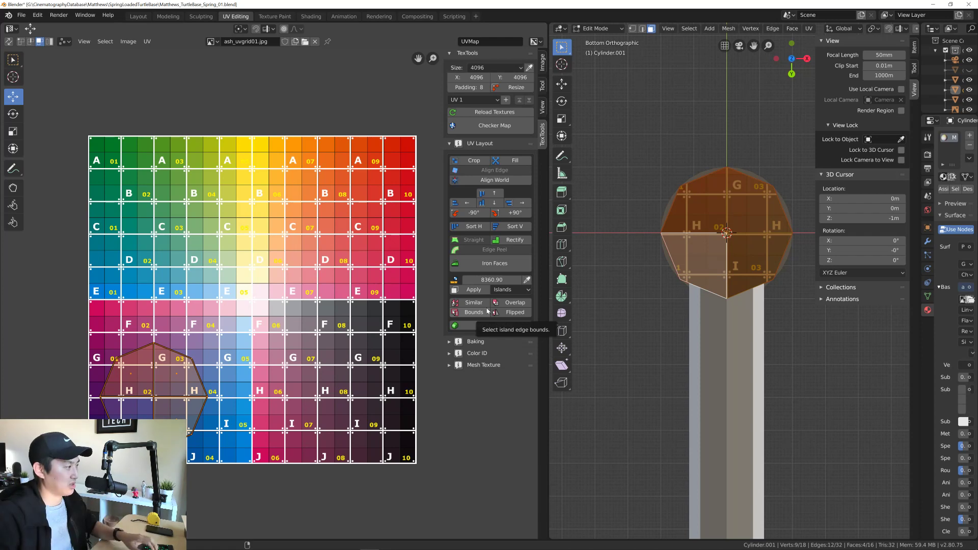
{"action": "key", "text": "g"}
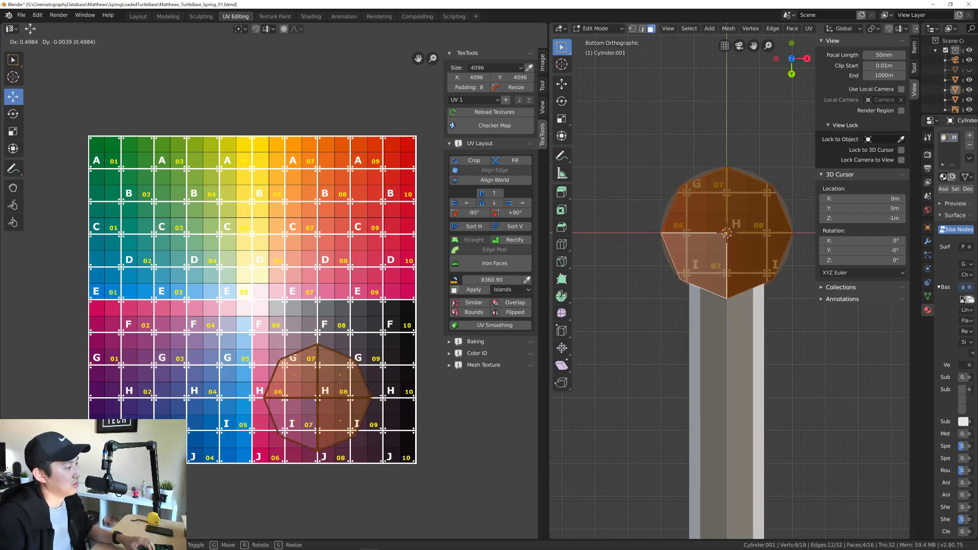
{"action": "left_click", "coordinate": [339, 383]}
Step: Examine the checker texture on the cylinder and the neighbouring bent arm from several perspective angles
{"action": "middle_click_drag", "start_coordinate": [650, 203], "coordinate": [637, 295]}
{"action": "scroll", "coordinate": [678, 249], "scroll_direction": "down", "scroll_amount": 3}
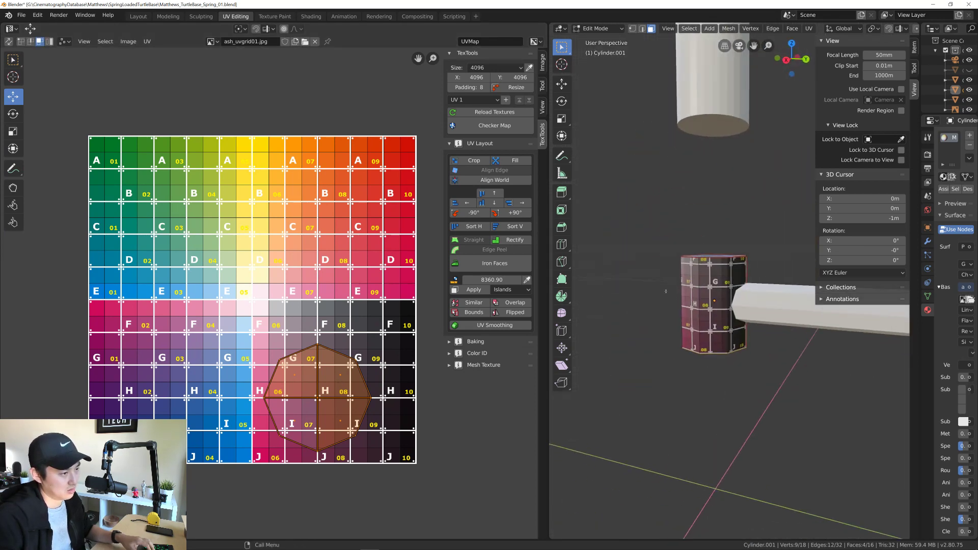
{"action": "middle_click_drag", "start_coordinate": [721, 270], "coordinate": [684, 286]}
{"action": "scroll", "coordinate": [736, 306], "scroll_direction": "up", "scroll_amount": 4}
{"action": "scroll", "coordinate": [662, 295], "scroll_direction": "down", "scroll_amount": 1}
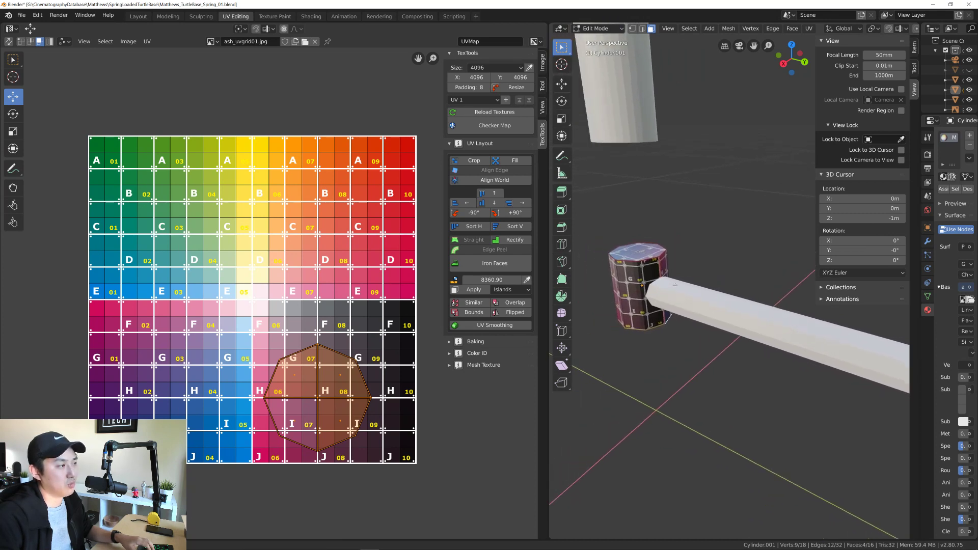
{"action": "middle_click_drag", "start_coordinate": [632, 306], "coordinate": [626, 305]}
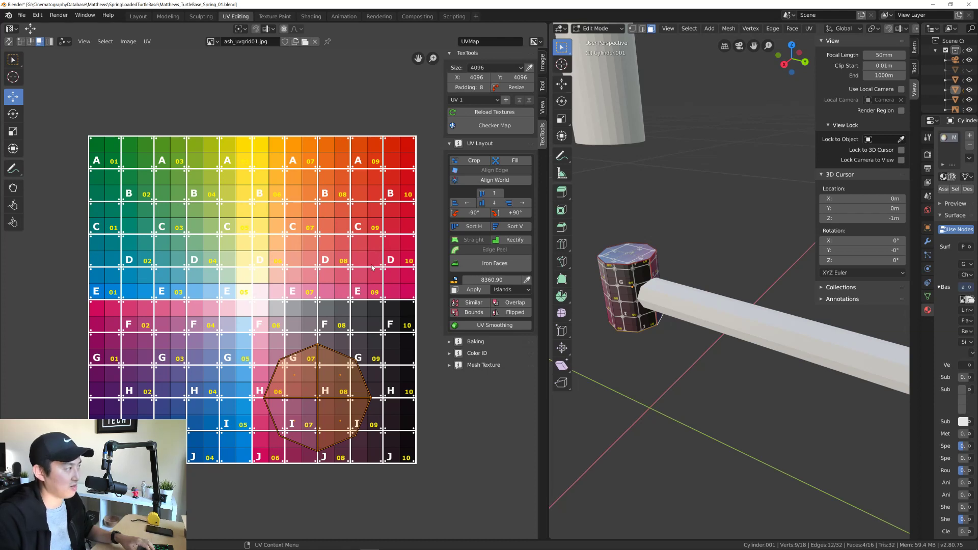
{"action": "scroll", "coordinate": [633, 301], "scroll_direction": "up", "scroll_amount": 2}
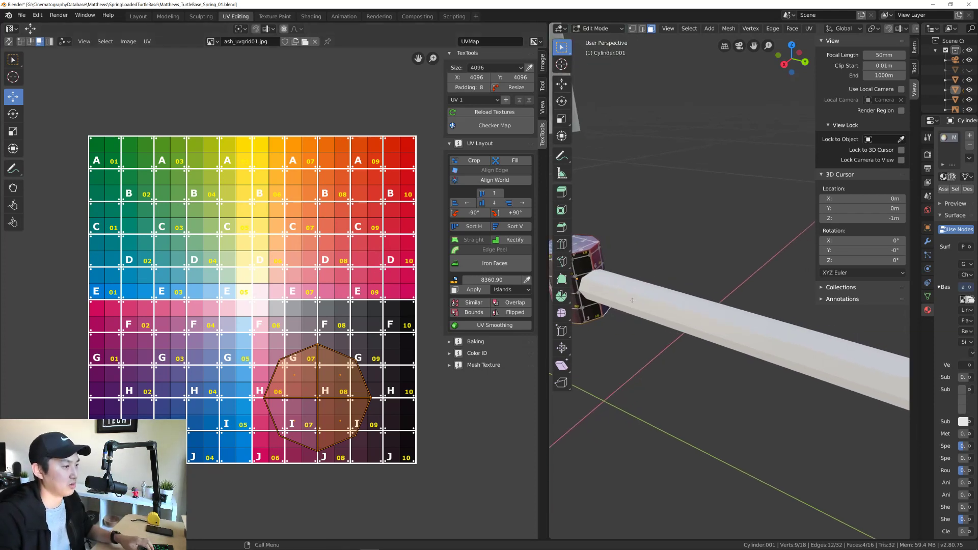
{"action": "middle_click_drag", "start_coordinate": [632, 301], "coordinate": [714, 308]}
{"action": "scroll", "coordinate": [700, 308], "scroll_direction": "down", "scroll_amount": 3}
Step: Deselect the cylinder's faces, return to Object Mode, select the bent arm and save the file
{"action": "key", "text": "alt+a"}
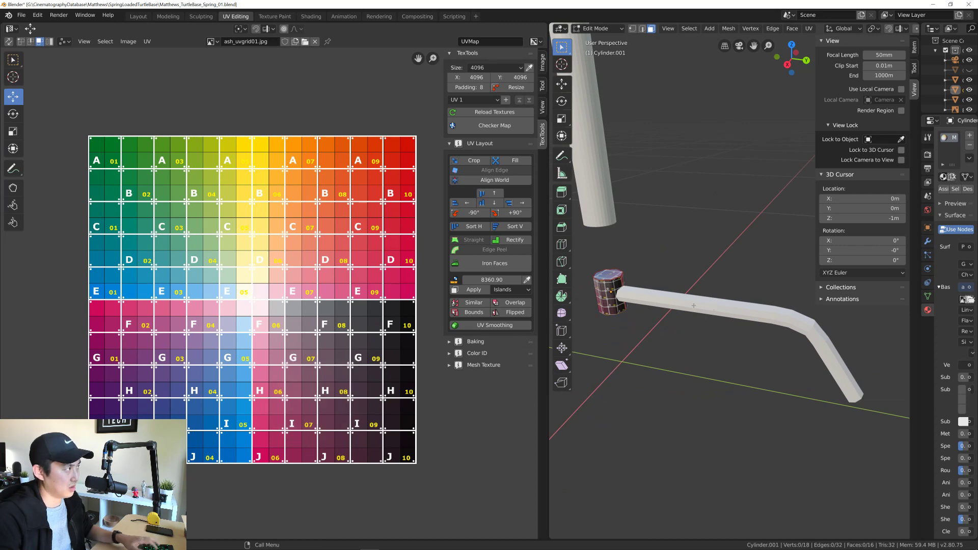
{"action": "key", "text": "Tab"}
{"action": "left_click", "coordinate": [710, 306]}
{"action": "middle_click_drag", "start_coordinate": [710, 306], "coordinate": [710, 297]}
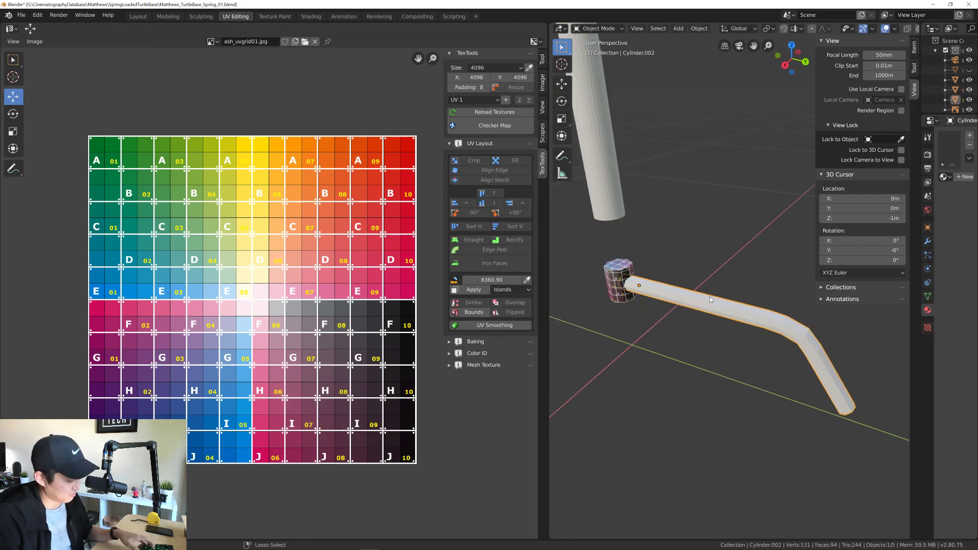
{"action": "key", "text": "ctrl+s"}
Step: Widen the properties editor and assign the existing Material.001 checker material to the bent arm
{"action": "scroll", "coordinate": [710, 296], "scroll_direction": "up", "scroll_amount": 4}
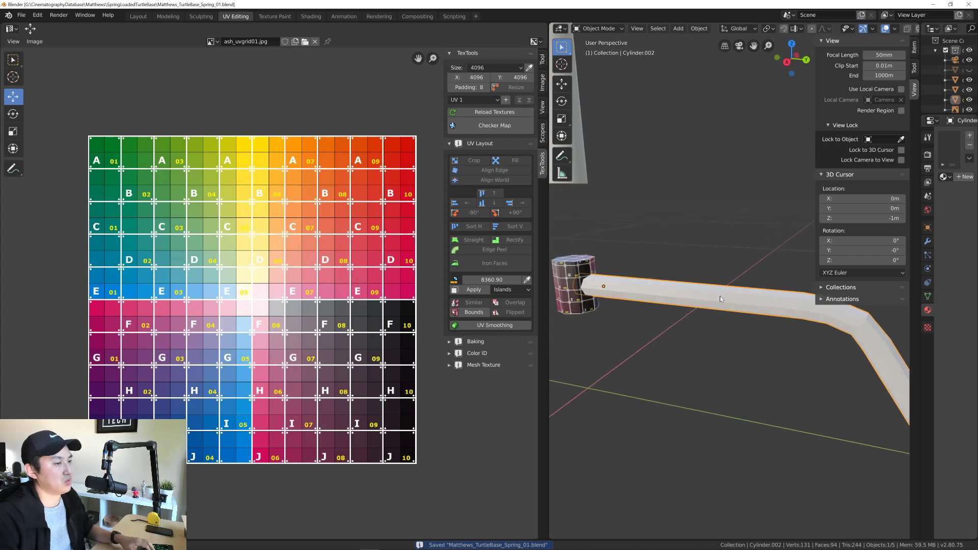
{"action": "scroll", "coordinate": [720, 296], "scroll_direction": "down", "scroll_amount": 2}
{"action": "middle_click_drag", "start_coordinate": [757, 301], "coordinate": [785, 308]}
{"action": "left_click", "coordinate": [927, 327]}
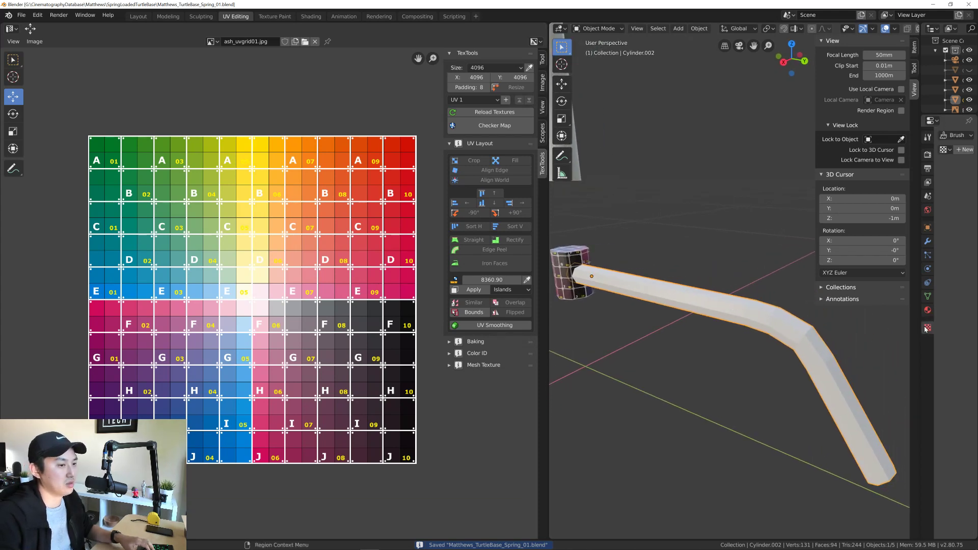
{"action": "left_click_drag", "start_coordinate": [919, 279], "coordinate": [781, 279]}
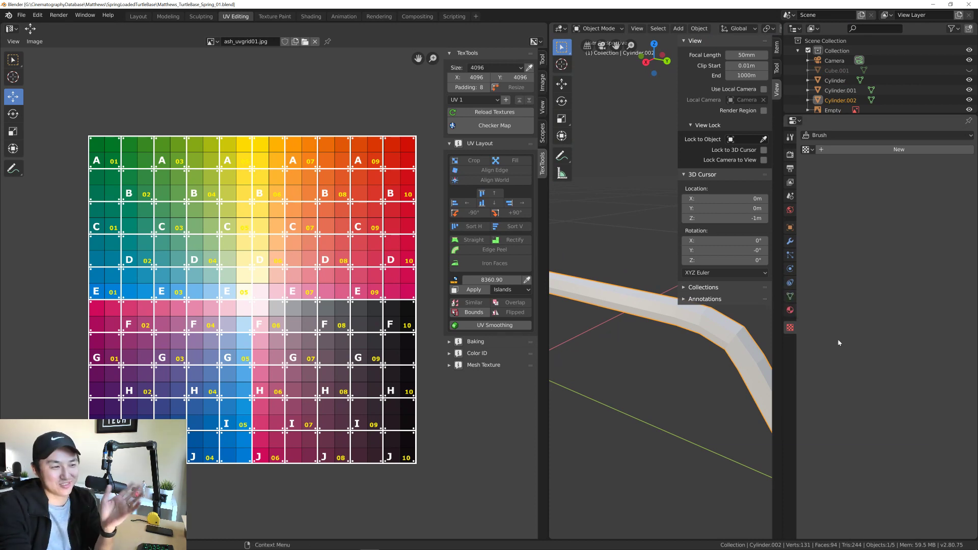
{"action": "left_click", "coordinate": [790, 311]}
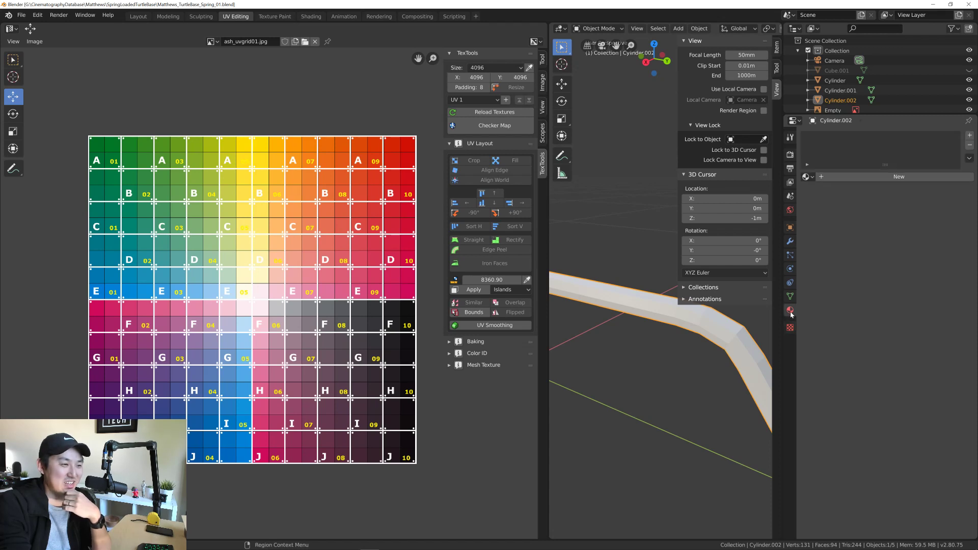
{"action": "left_click", "coordinate": [806, 177]}
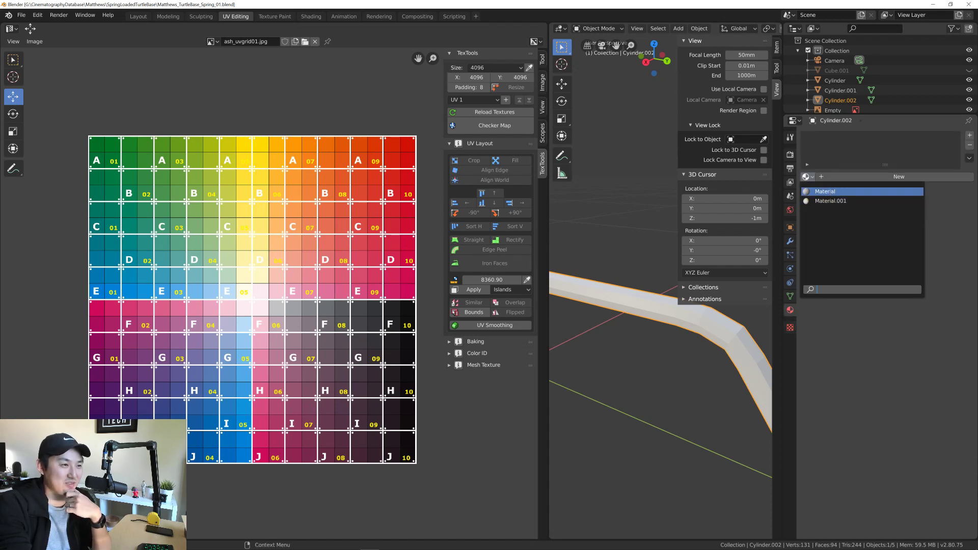
{"action": "left_click", "coordinate": [830, 201]}
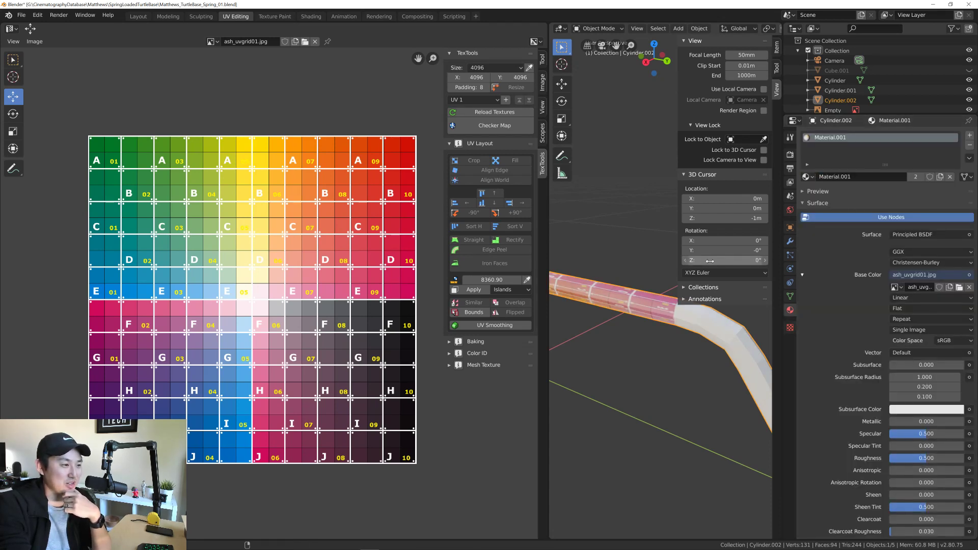
Step: Enlarge the 3D viewport by narrowing the properties and UV editors, and inspect the arm's checker texture from several sides
{"action": "mouse_move", "coordinate": [663, 316]}
{"action": "middle_mouse_down"}
{"action": "mouse_move", "coordinate": [620, 286]}
{"action": "mouse_move", "coordinate": [599, 301]}
{"action": "mouse_move", "coordinate": [596, 322]}
{"action": "mouse_move", "coordinate": [667, 308]}
{"action": "middle_mouse_up"}
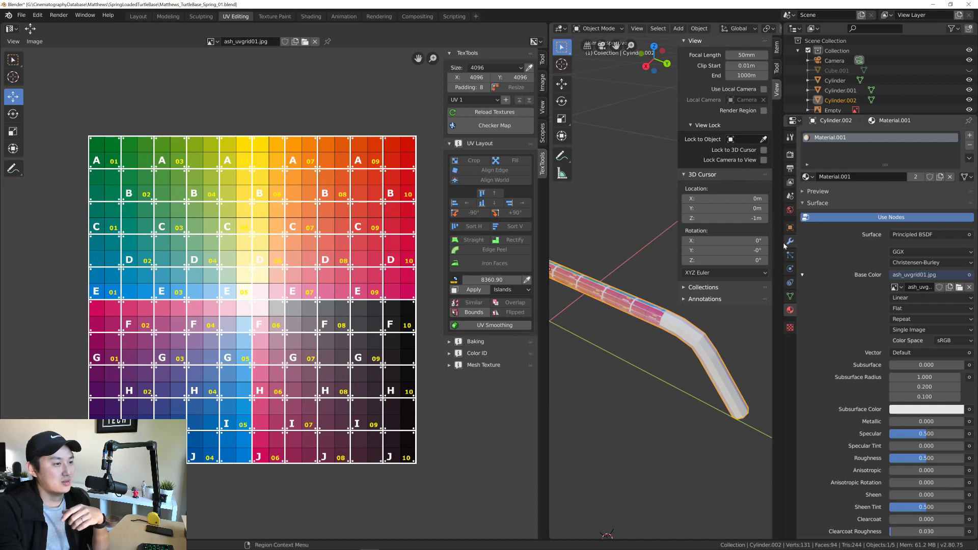
{"action": "left_click_drag", "start_coordinate": [783, 245], "coordinate": [855, 242]}
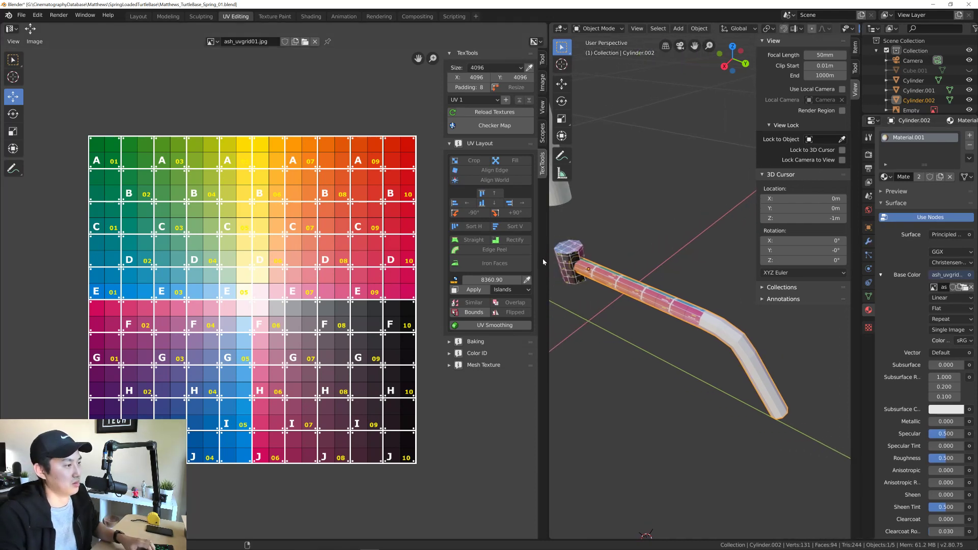
{"action": "left_click_drag", "start_coordinate": [547, 261], "coordinate": [510, 261]}
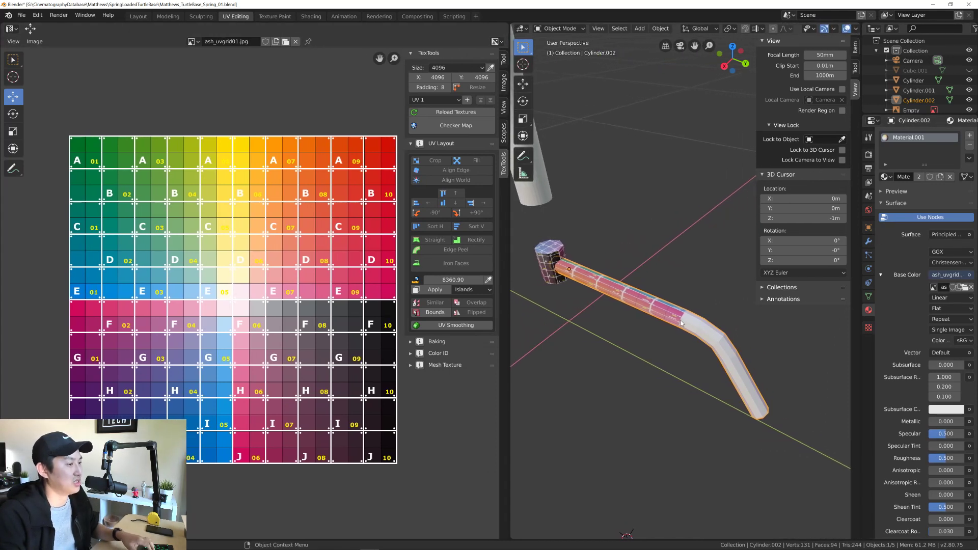
{"action": "middle_click_drag", "start_coordinate": [682, 322], "coordinate": [657, 304]}
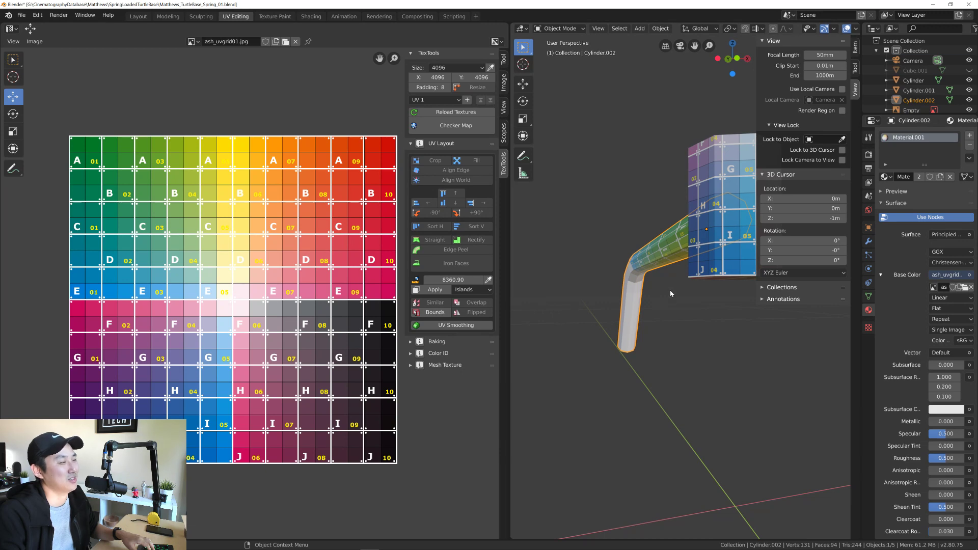
{"action": "mouse_move", "coordinate": [675, 268]}
{"action": "middle_mouse_down"}
{"action": "mouse_move", "coordinate": [664, 220]}
{"action": "mouse_move", "coordinate": [637, 221]}
{"action": "mouse_move", "coordinate": [623, 243]}
{"action": "mouse_move", "coordinate": [631, 259]}
{"action": "mouse_move", "coordinate": [681, 282]}
{"action": "middle_mouse_up"}
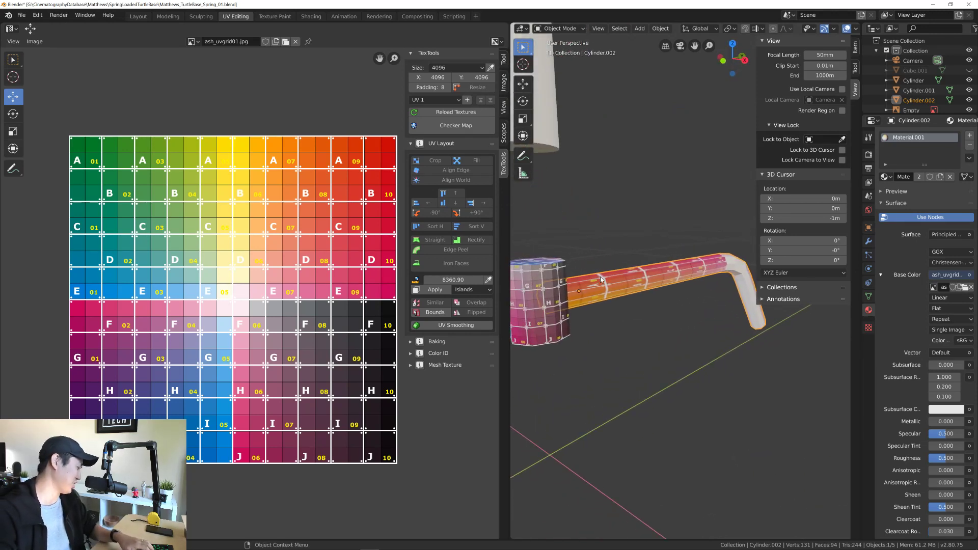
{"action": "middle_click_drag", "start_coordinate": [607, 282], "coordinate": [621, 298]}
Step: Switch the bent arm to Vertex Paint mode and activate the box selection tool in the UV editor
{"action": "key", "text": "ctrl+Tab"}
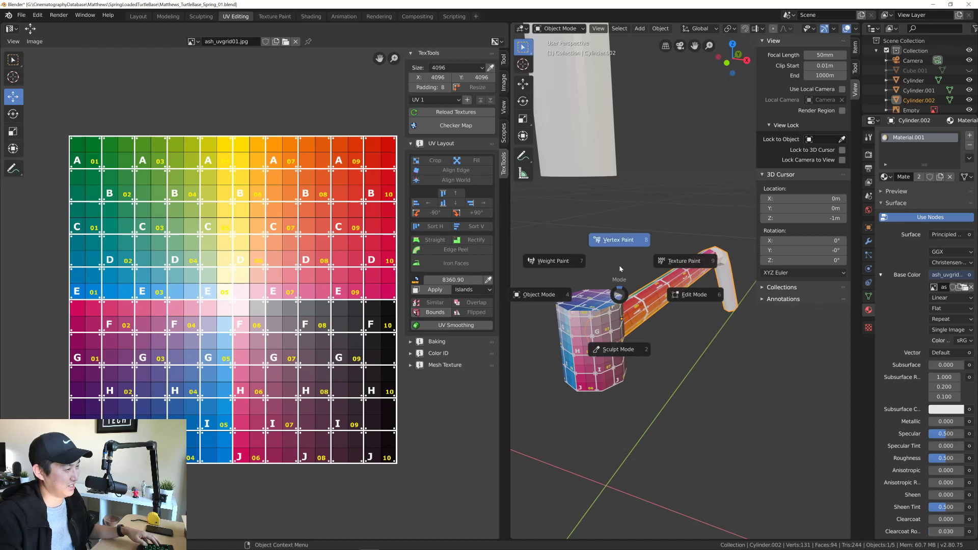
{"action": "left_click", "coordinate": [619, 240]}
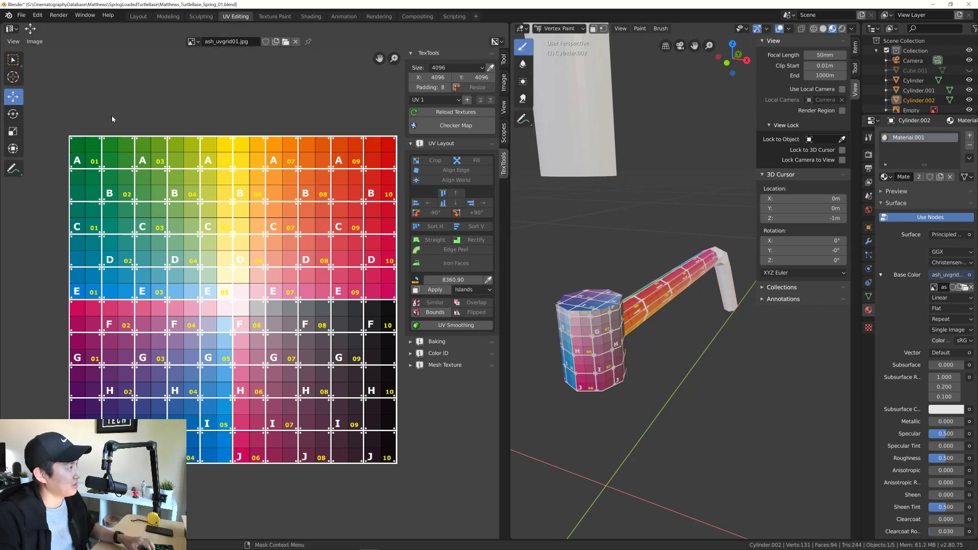
{"action": "left_click", "coordinate": [13, 60]}
{"action": "mouse_move", "coordinate": [633, 313]}
{"action": "middle_mouse_down"}
{"action": "mouse_move", "coordinate": [610, 314]}
{"action": "mouse_move", "coordinate": [634, 300]}
{"action": "middle_mouse_up"}
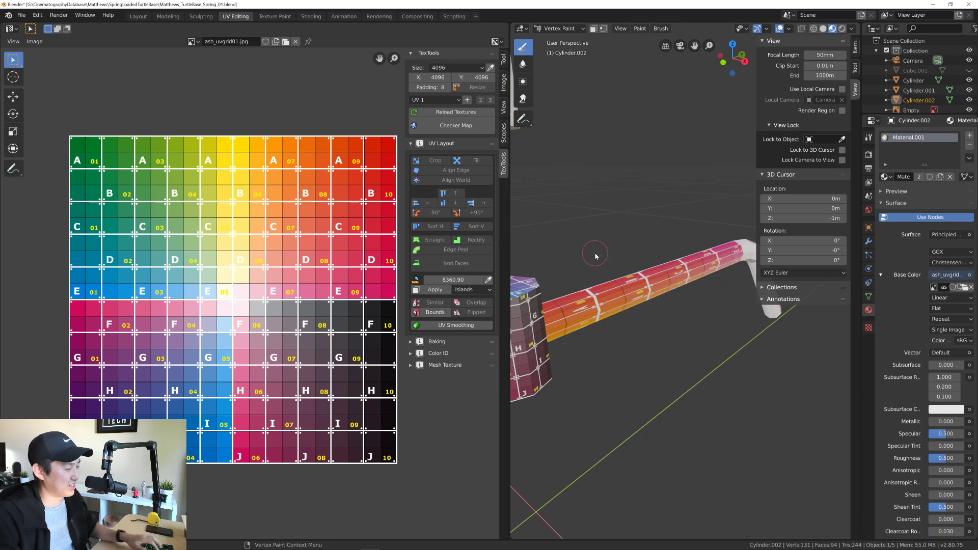
{"action": "key", "text": "e"}
{"action": "left_click", "coordinate": [573, 247]}
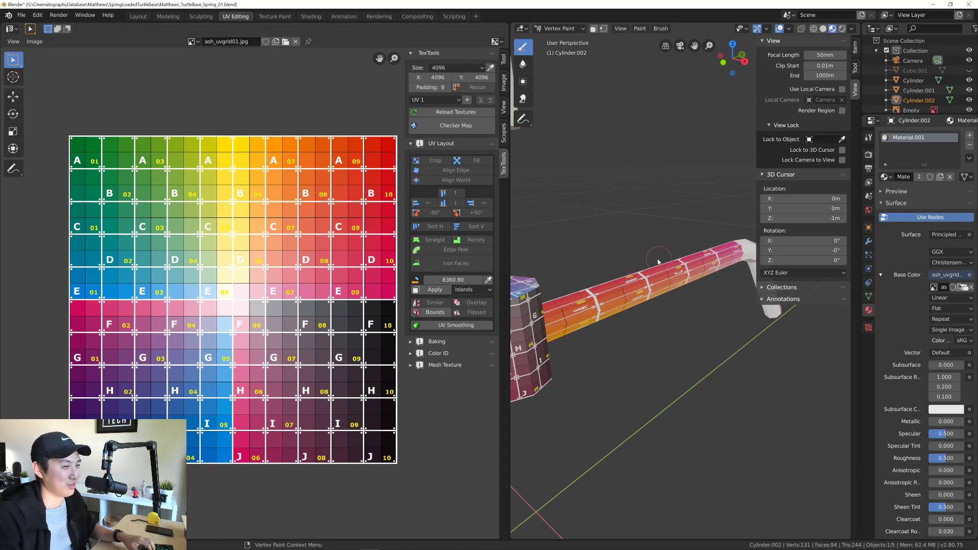
{"action": "middle_click_drag", "start_coordinate": [658, 261], "coordinate": [571, 116]}
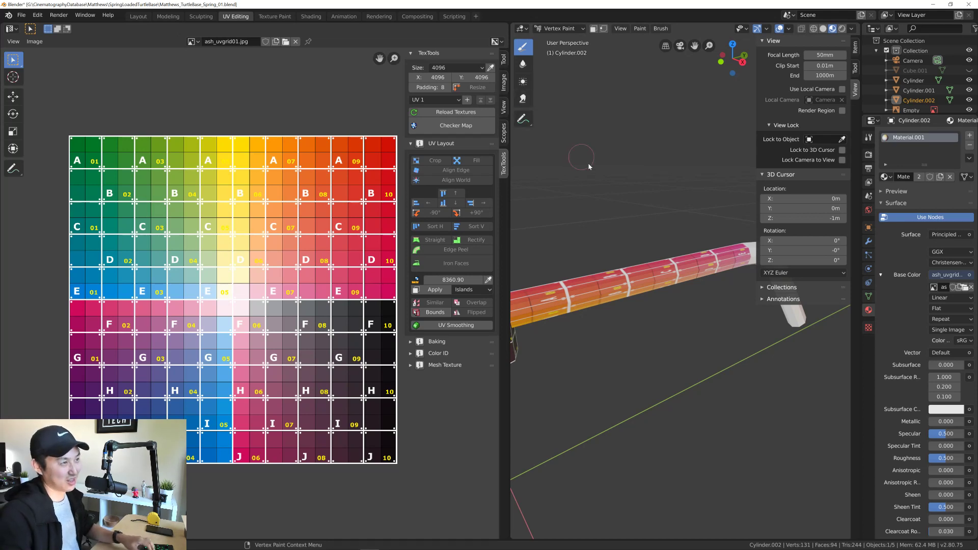
Step: Return the bent arm to Object Mode, enter Edit Mode on it and save the file
{"action": "left_click", "coordinate": [559, 28]}
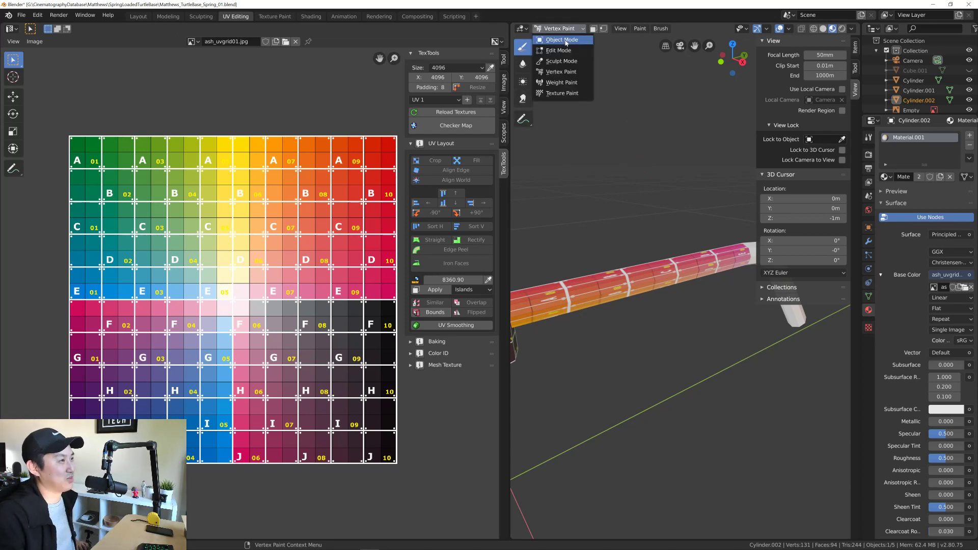
{"action": "left_click", "coordinate": [566, 41]}
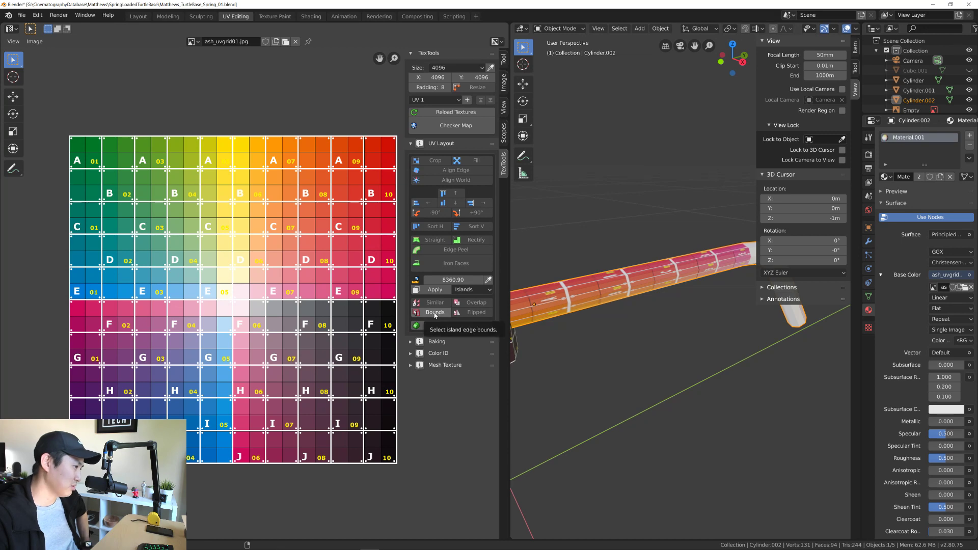
{"action": "key", "text": "Tab"}
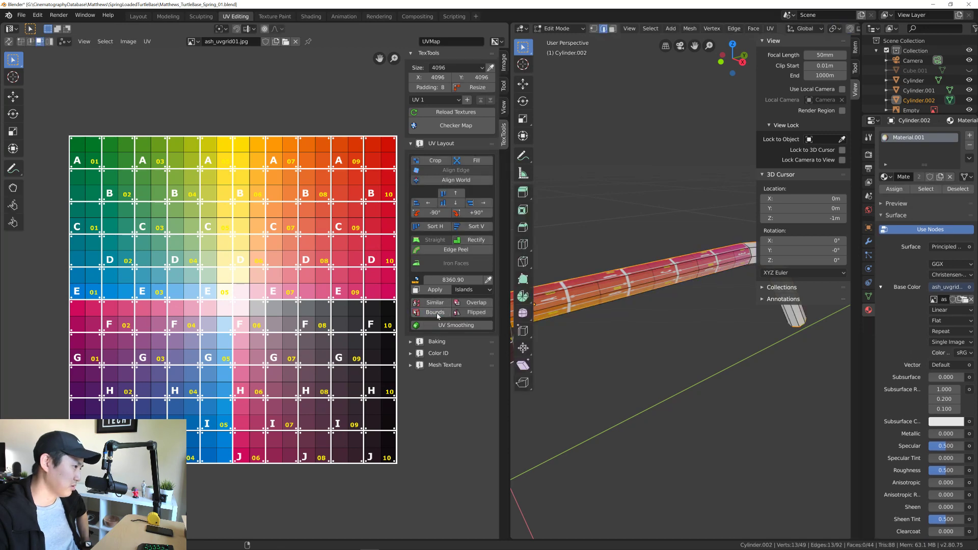
{"action": "left_click", "coordinate": [441, 307]}
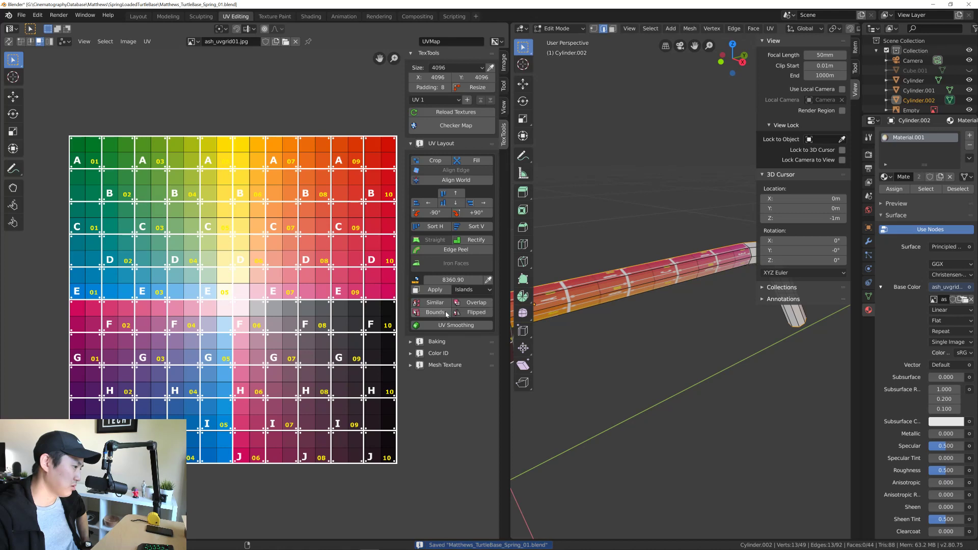
Step: Hide the 3D viewport's sidebar and examine the bent arm's underside and end faces for a seam location
{"action": "left_click", "coordinate": [593, 260]}
{"action": "scroll", "coordinate": [593, 260], "scroll_direction": "down", "scroll_amount": 3}
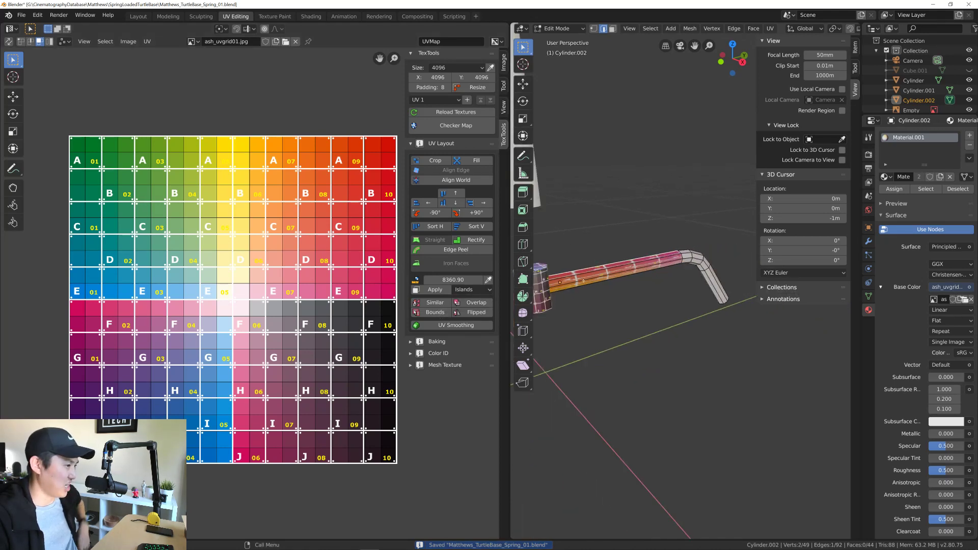
{"action": "middle_click_drag", "start_coordinate": [601, 264], "coordinate": [649, 284]}
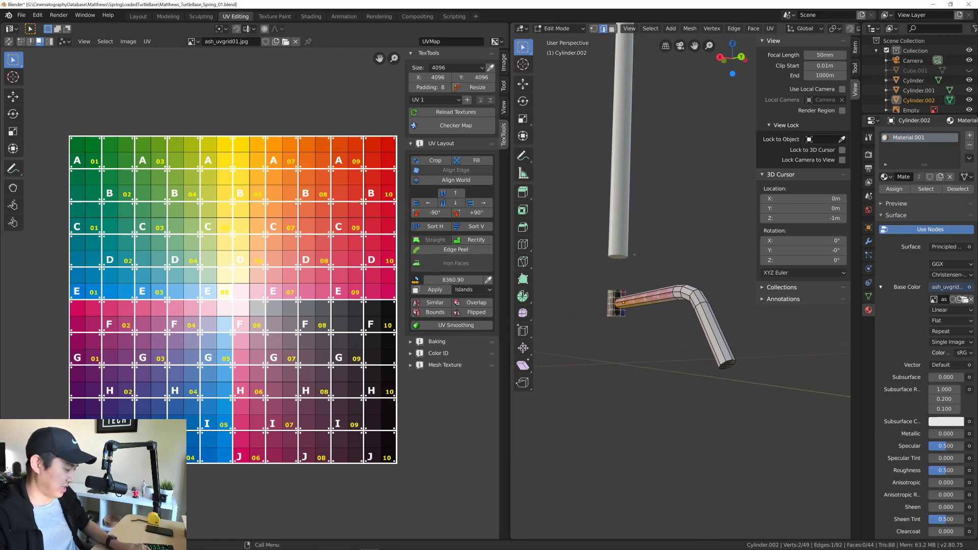
{"action": "key", "text": "n"}
{"action": "middle_click_drag", "start_coordinate": [663, 288], "coordinate": [632, 305]}
{"action": "scroll", "coordinate": [632, 306], "scroll_direction": "up", "scroll_amount": 3}
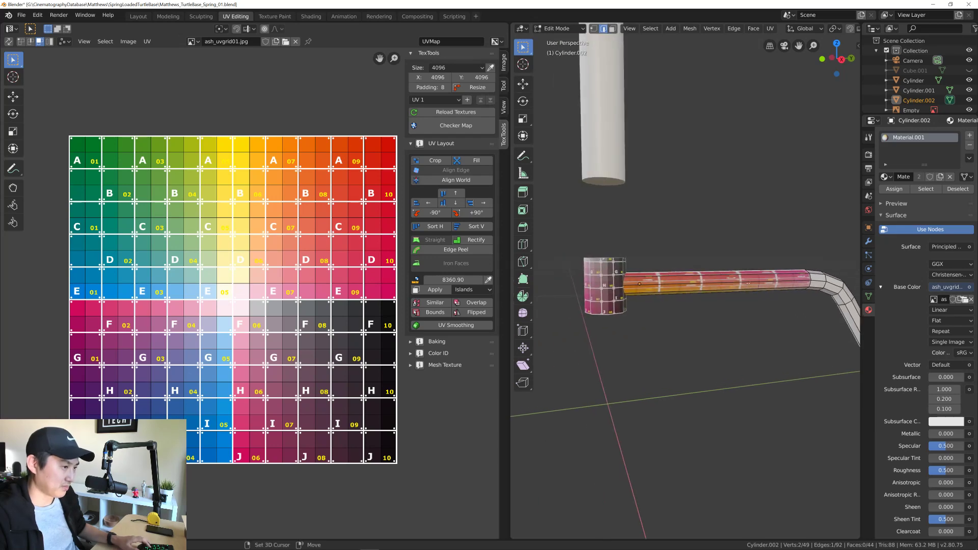
{"action": "middle_click_drag", "start_coordinate": [748, 282], "coordinate": [646, 267]}
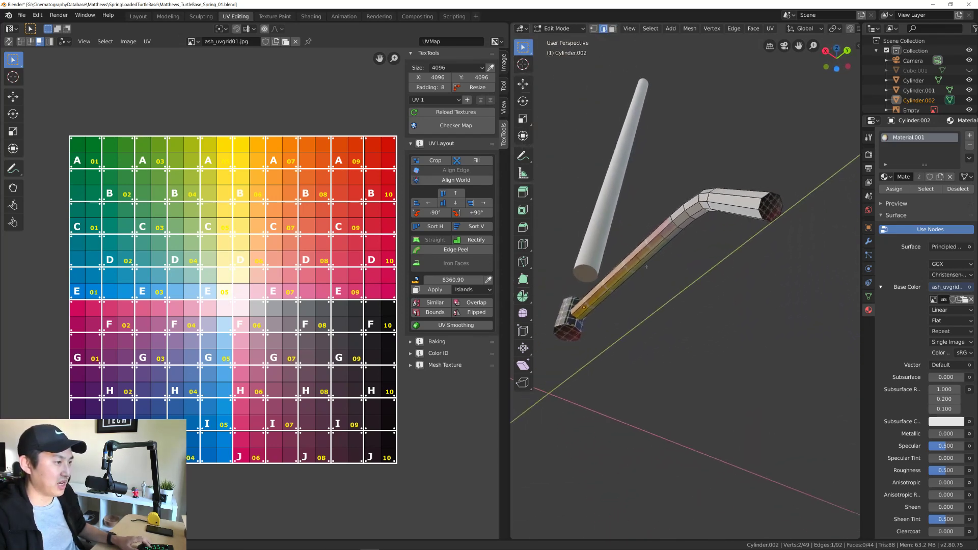
{"action": "scroll", "coordinate": [646, 266], "scroll_direction": "up", "scroll_amount": 4}
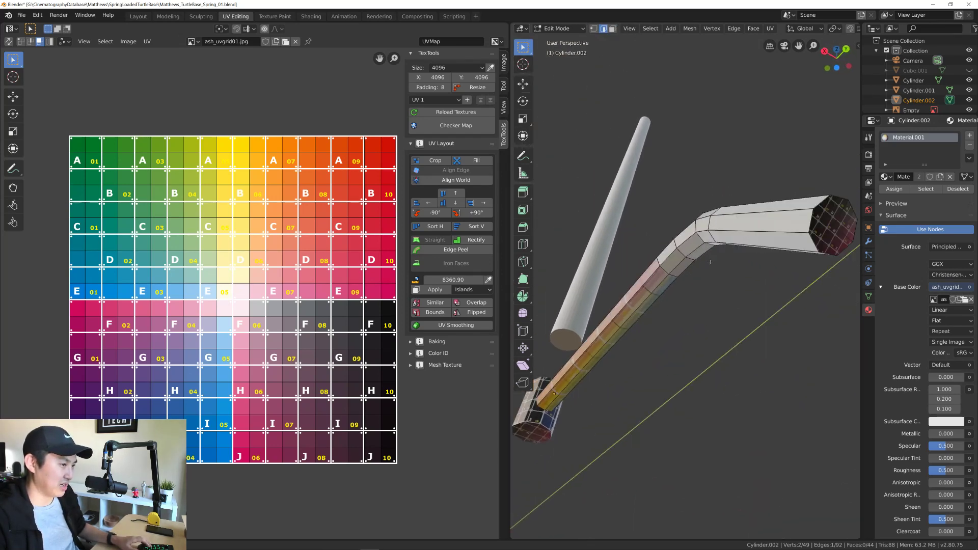
{"action": "middle_click_drag", "start_coordinate": [711, 262], "coordinate": [692, 256]}
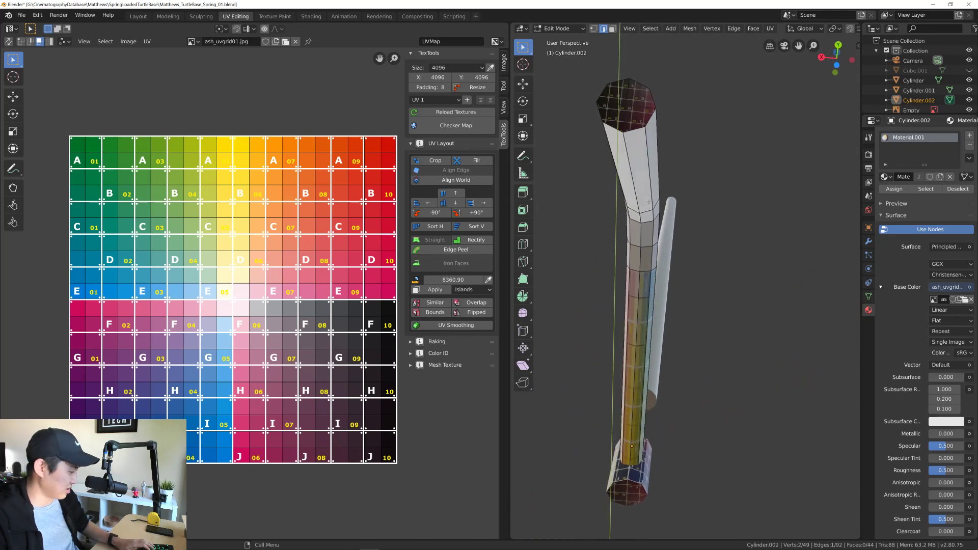
Step: Select the lengthwise edges along the underside of the bent arm in Edit Mode and mark them as a seam
{"action": "key", "text": "Tab"}
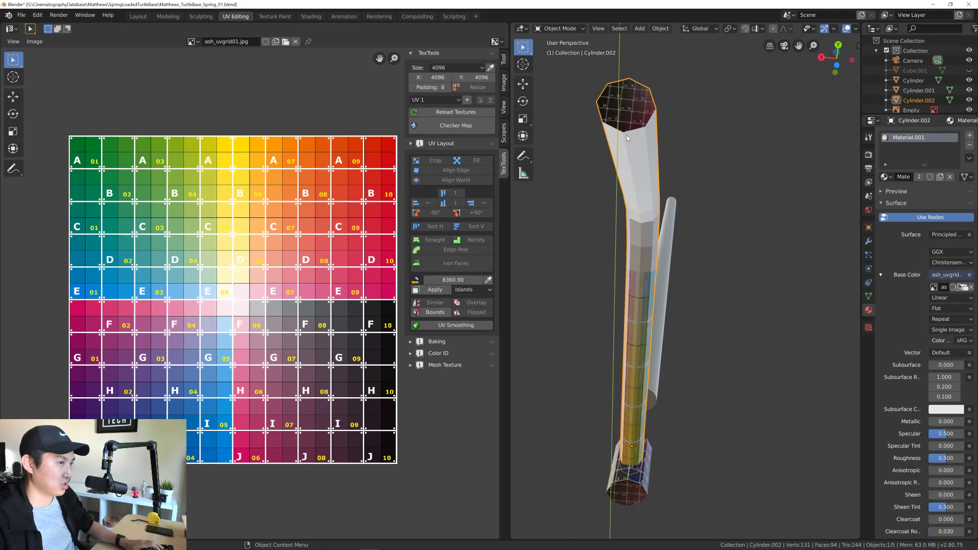
{"action": "middle_click_drag", "start_coordinate": [628, 152], "coordinate": [626, 127]}
{"action": "key", "text": "Tab"}
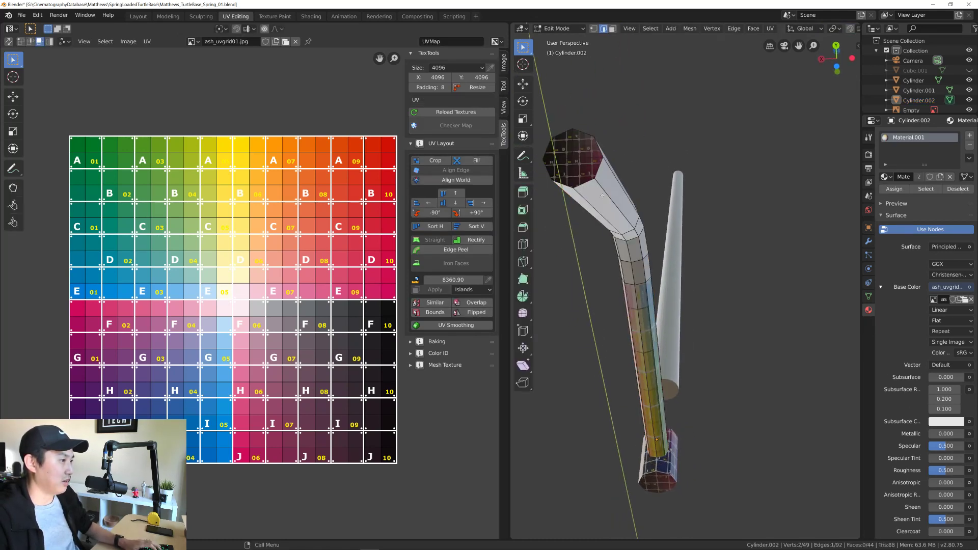
{"action": "middle_click_drag", "start_coordinate": [589, 198], "coordinate": [620, 147]}
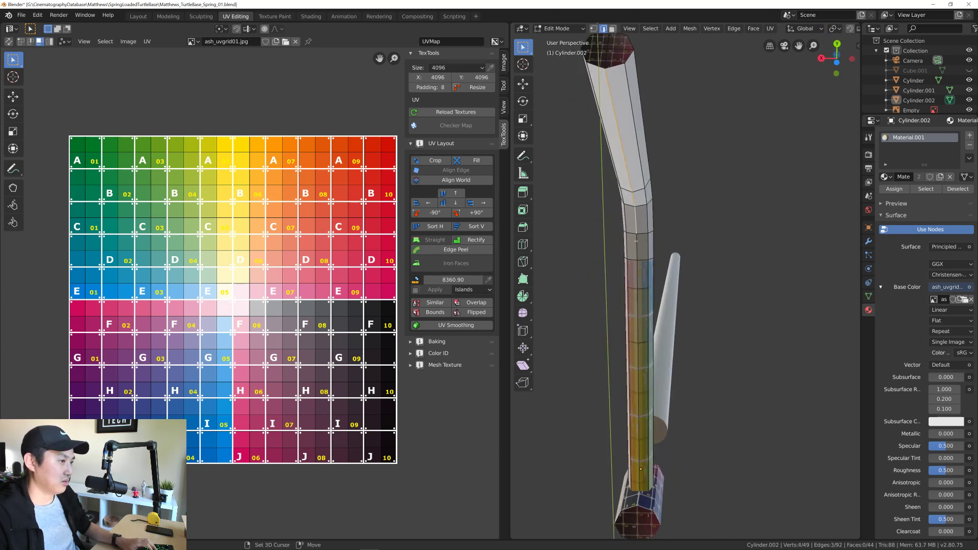
{"action": "left_click", "coordinate": [641, 469], "text": "shift"}
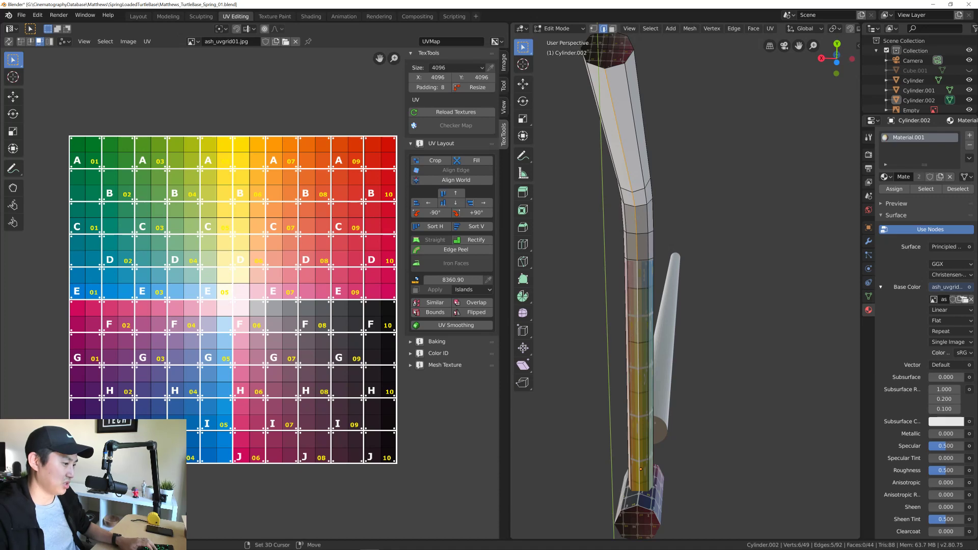
{"action": "middle_click_drag", "start_coordinate": [641, 468], "coordinate": [637, 306]}
{"action": "right_click", "coordinate": [639, 402]}
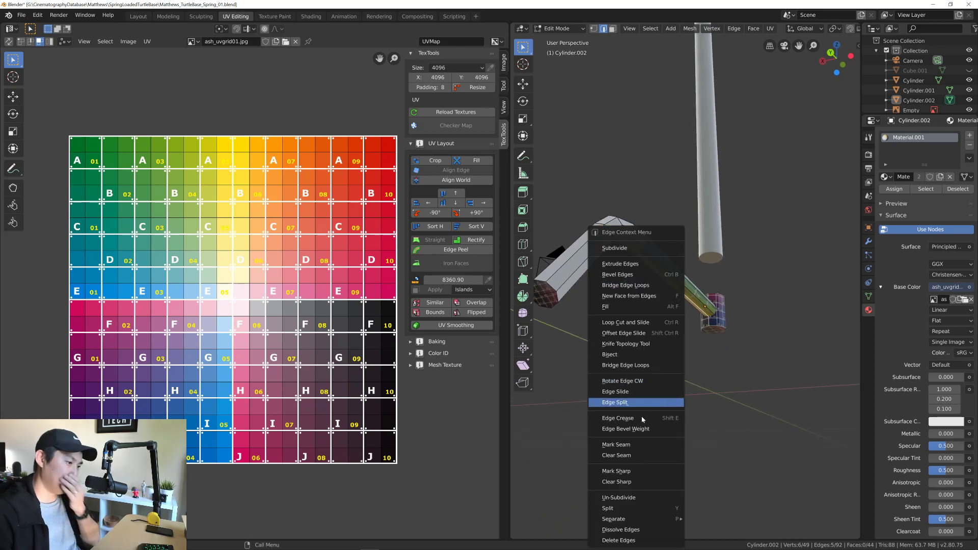
{"action": "left_click", "coordinate": [643, 443]}
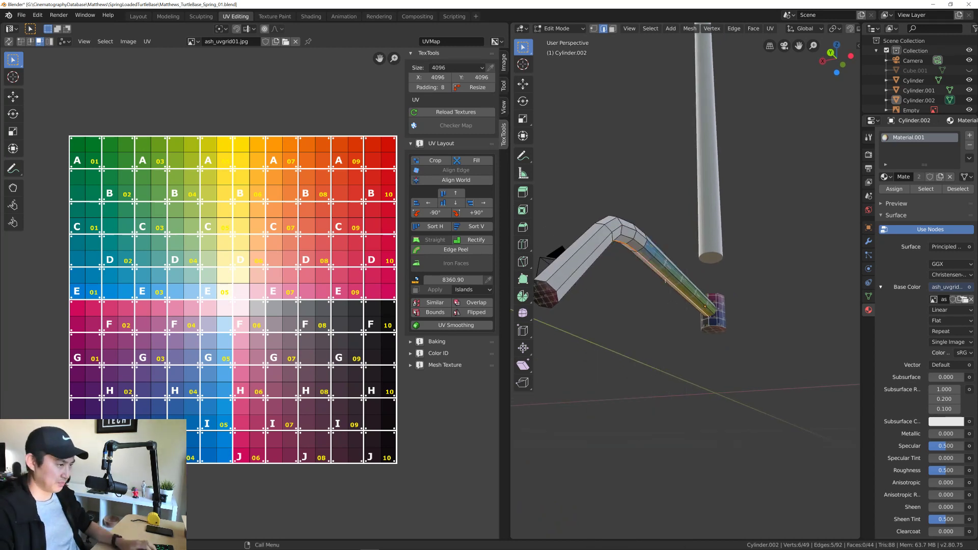
Step: Switch to face selection, try selecting the arm's side faces around the bend and clear the selection
{"action": "middle_click_drag", "start_coordinate": [646, 283], "coordinate": [710, 295]}
{"action": "key", "text": "3"}
{"action": "key", "text": "l"}
{"action": "scroll", "coordinate": [710, 295], "scroll_direction": "up", "scroll_amount": 2}
{"action": "middle_click_drag", "start_coordinate": [639, 317], "coordinate": [675, 287], "text": "shift"}
{"action": "left_click_drag", "start_coordinate": [592, 235], "coordinate": [664, 367], "text": "shift"}
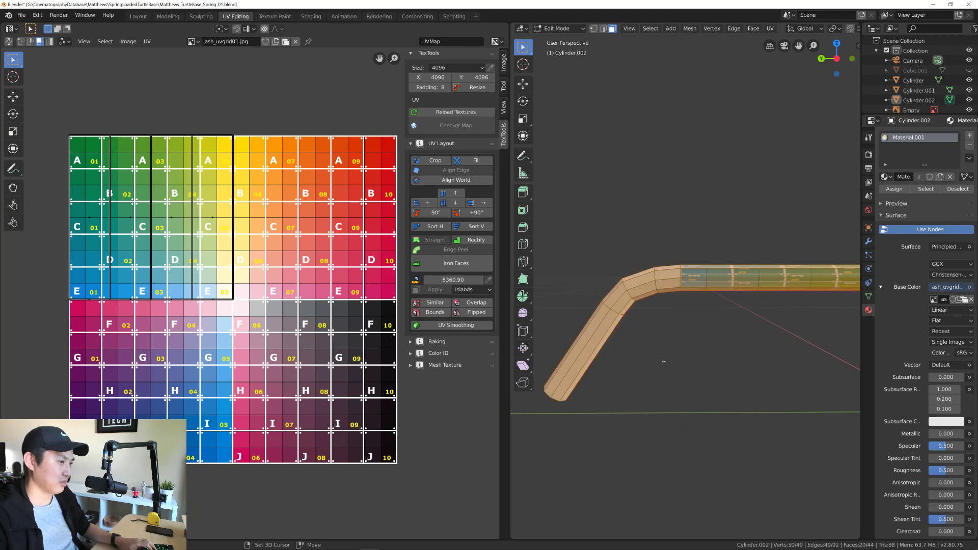
{"action": "middle_click_drag", "start_coordinate": [665, 368], "coordinate": [696, 271]}
{"action": "key", "text": "alt+a"}
Step: Box-select all side faces along the bent arm's full length, without the end caps, and unwrap them
{"action": "left_click_drag", "start_coordinate": [699, 261], "coordinate": [731, 339]}
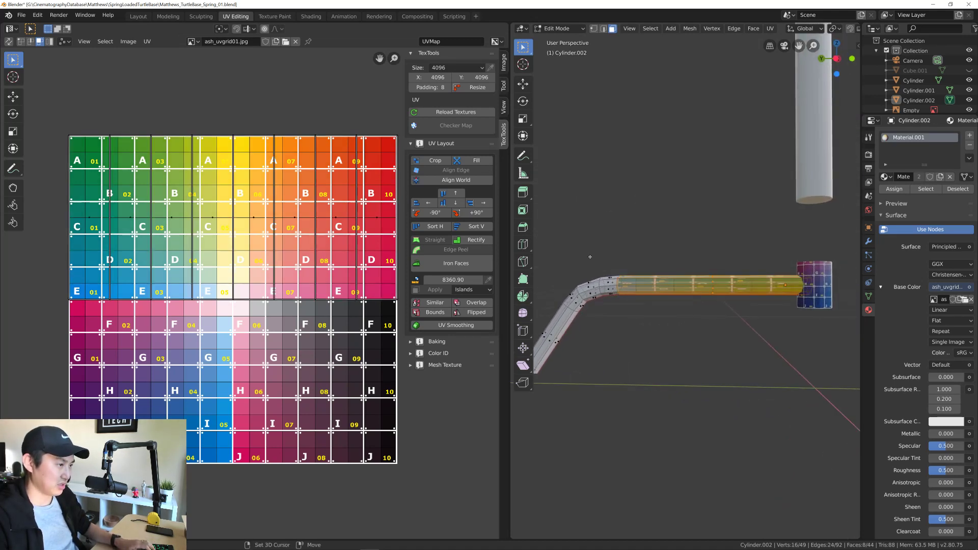
{"action": "left_click", "coordinate": [636, 322]}
{"action": "middle_click_drag", "start_coordinate": [636, 322], "coordinate": [684, 326]}
{"action": "left_click_drag", "start_coordinate": [580, 253], "coordinate": [765, 348]}
{"action": "middle_click_drag", "start_coordinate": [672, 326], "coordinate": [691, 346]}
{"action": "key", "text": "u"}
{"action": "left_click", "coordinate": [694, 345]}
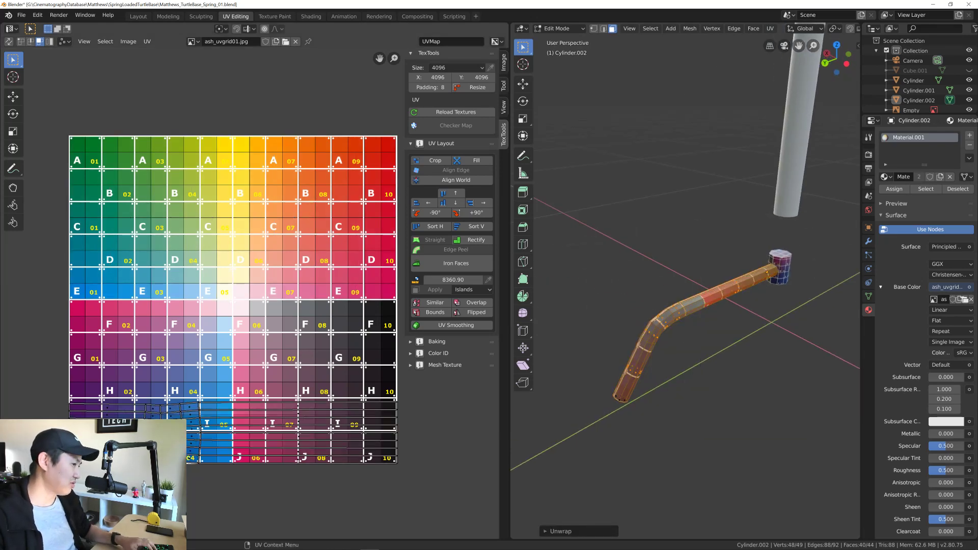
Step: Examine the bent arm's unwrapped side faces in the UV editor, especially where the strips follow the bend
{"action": "scroll", "coordinate": [169, 423], "scroll_direction": "up", "scroll_amount": 1}
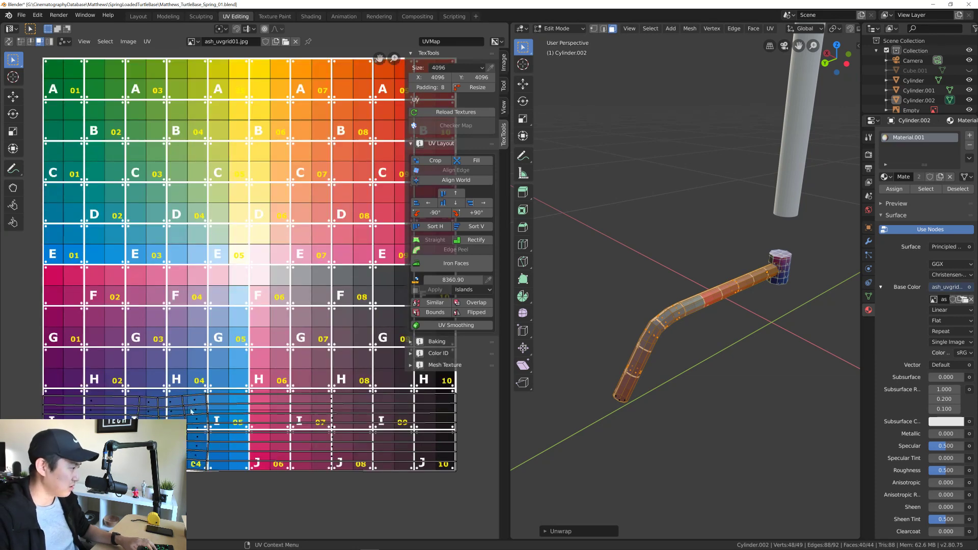
{"action": "scroll", "coordinate": [171, 413], "scroll_direction": "down", "scroll_amount": 1}
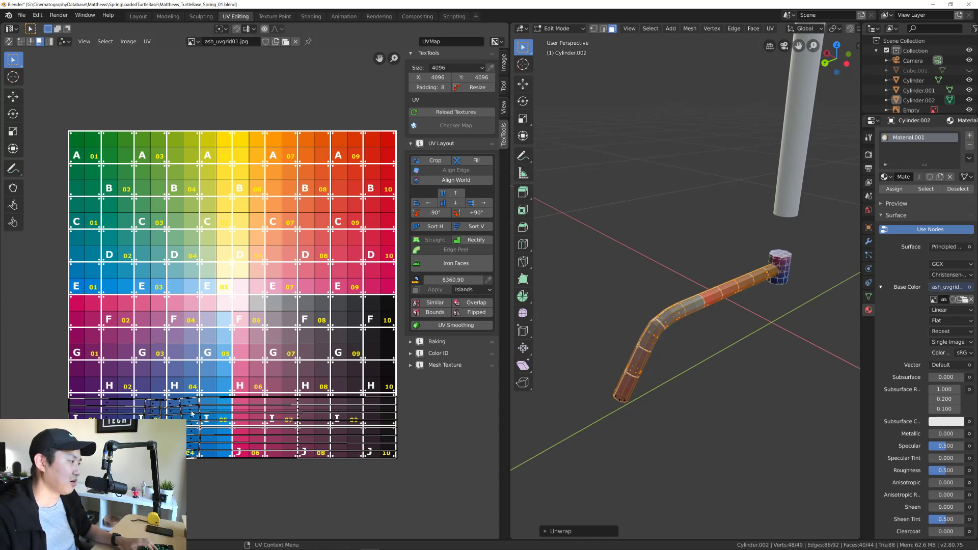
{"action": "scroll", "coordinate": [169, 412], "scroll_direction": "up", "scroll_amount": 1}
{"action": "scroll", "coordinate": [170, 413], "scroll_direction": "down", "scroll_amount": 1}
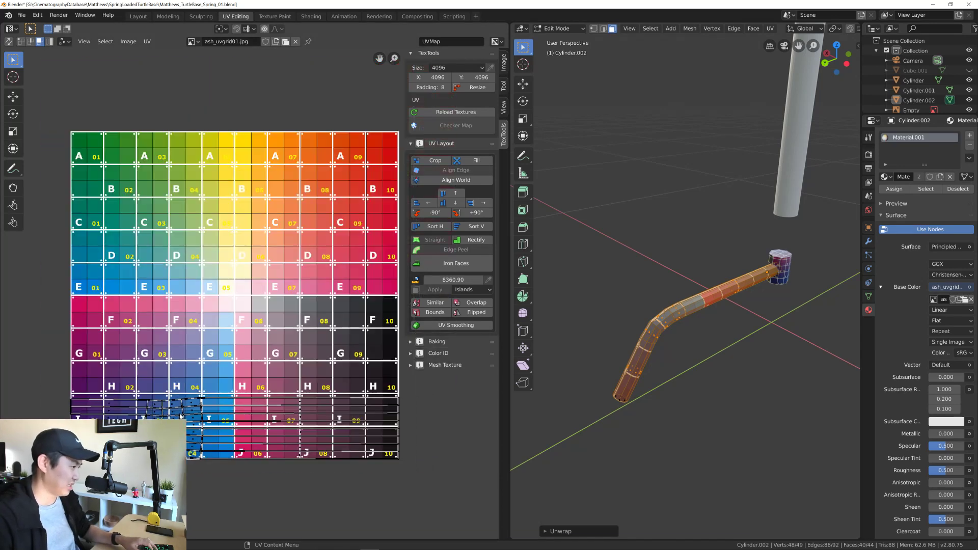
{"action": "scroll", "coordinate": [179, 416], "scroll_direction": "up", "scroll_amount": 3}
{"action": "scroll", "coordinate": [186, 418], "scroll_direction": "up", "scroll_amount": 3}
{"action": "scroll", "coordinate": [193, 420], "scroll_direction": "down", "scroll_amount": 4}
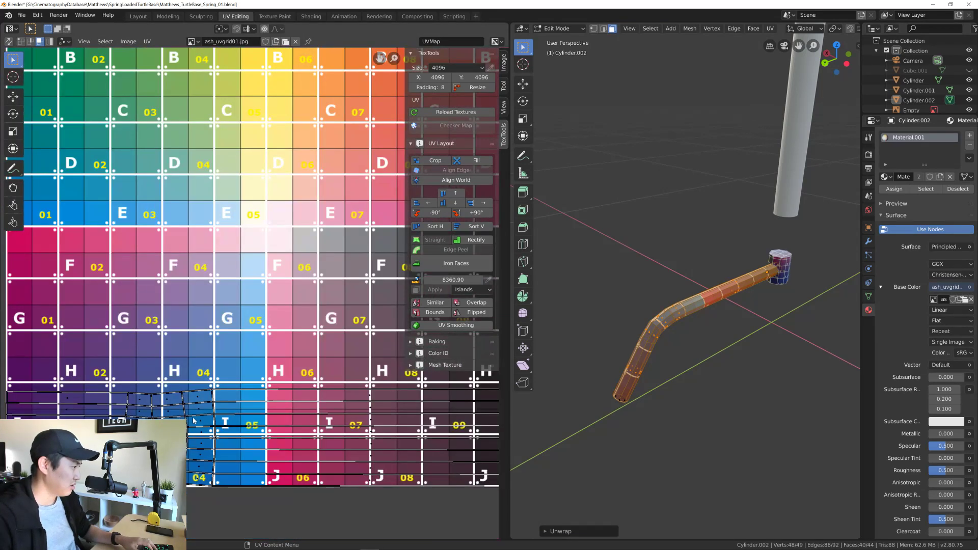
Step: Examine the checker pattern around the arm's bend and compare it with the UV layout for distortion
{"action": "middle_click_drag", "start_coordinate": [736, 365], "coordinate": [668, 337]}
{"action": "scroll", "coordinate": [644, 303], "scroll_direction": "up", "scroll_amount": 3}
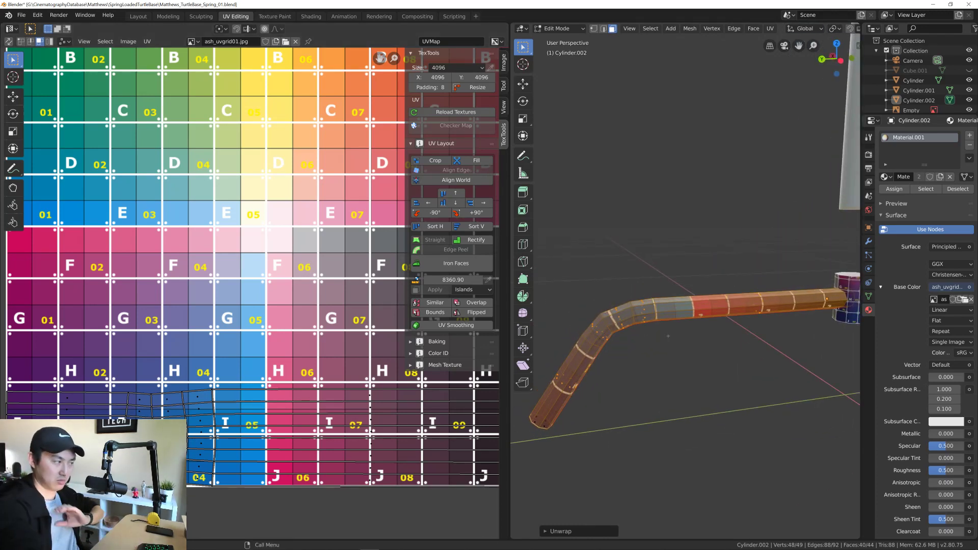
{"action": "mouse_move", "coordinate": [668, 336]}
{"action": "middle_mouse_down"}
{"action": "mouse_move", "coordinate": [609, 290]}
{"action": "mouse_move", "coordinate": [658, 326]}
{"action": "middle_mouse_up"}
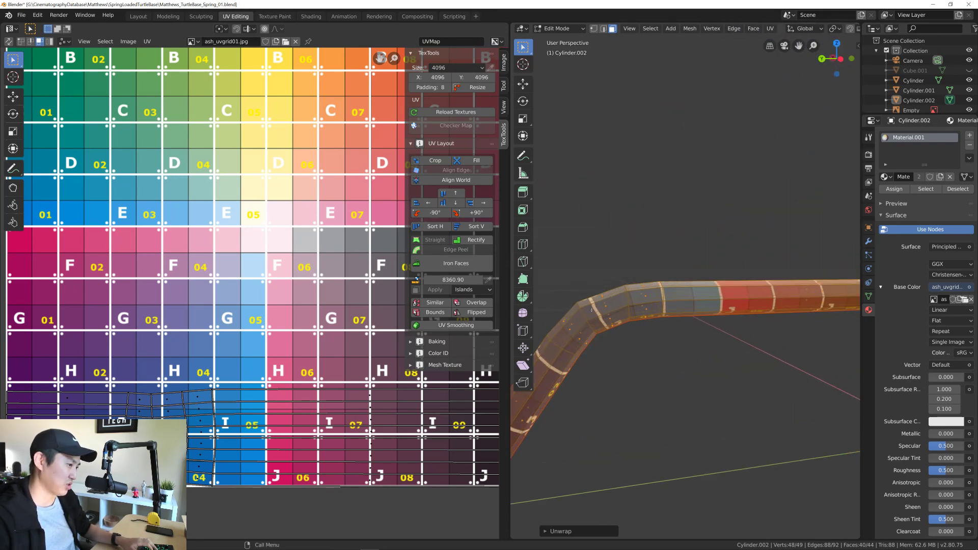
{"action": "mouse_move", "coordinate": [592, 309]}
{"action": "middle_mouse_down"}
{"action": "mouse_move", "coordinate": [550, 278]}
{"action": "mouse_move", "coordinate": [586, 306]}
{"action": "middle_mouse_up"}
{"action": "scroll", "coordinate": [249, 265], "scroll_direction": "down", "scroll_amount": 2}
{"action": "middle_click_drag", "start_coordinate": [265, 296], "coordinate": [237, 303]}
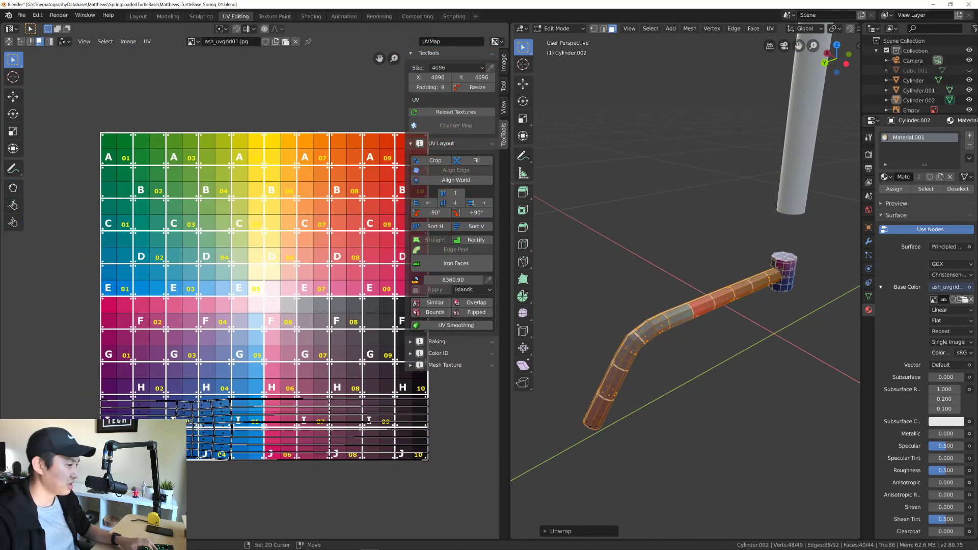
{"action": "middle_click_drag", "start_coordinate": [576, 351], "coordinate": [573, 355], "text": "shift"}
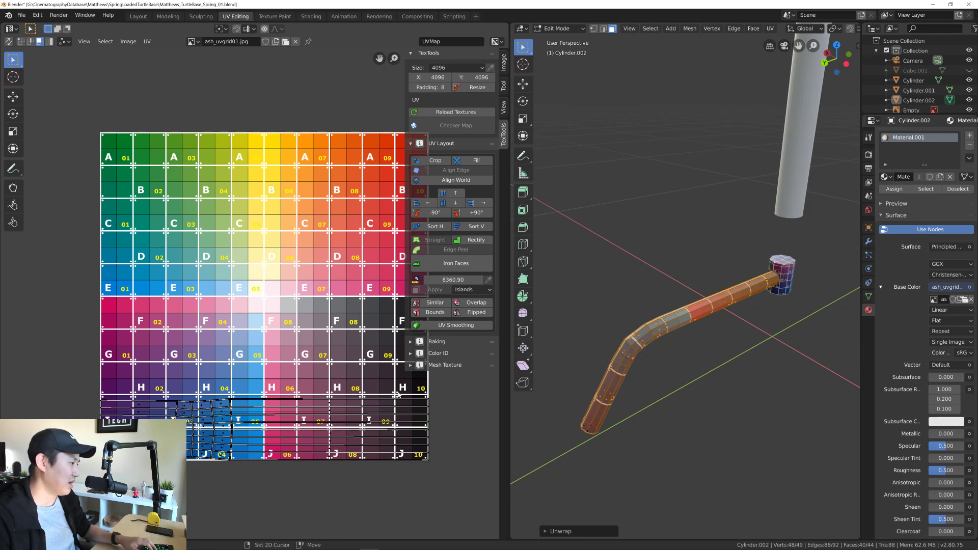
{"action": "middle_click_drag", "start_coordinate": [399, 393], "coordinate": [374, 396]}
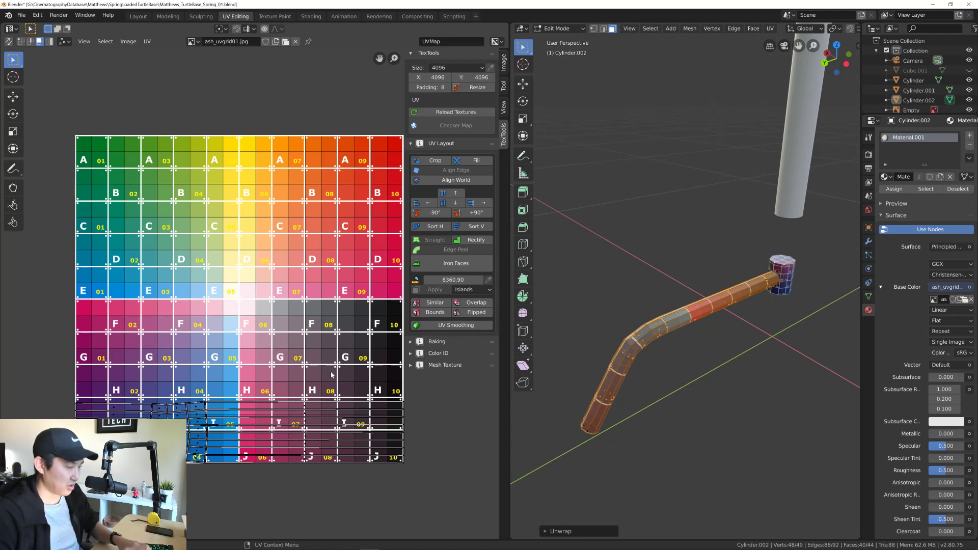
{"action": "middle_click_drag", "start_coordinate": [654, 326], "coordinate": [663, 320]}
Step: Return to Object Mode, select the bent arm and toggle local view repeatedly, ending with the arm isolated
{"action": "key", "text": "Tab"}
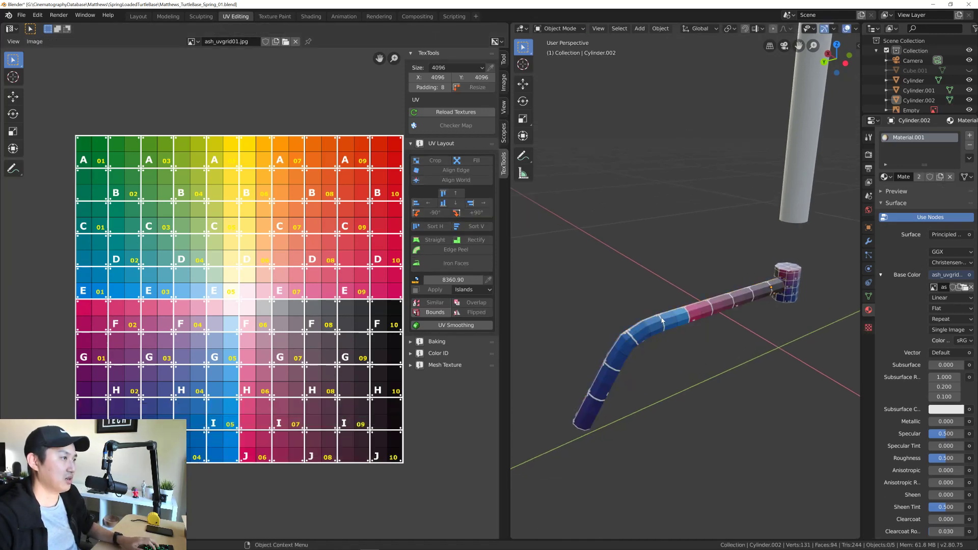
{"action": "left_click", "coordinate": [672, 321]}
{"action": "key", "text": "KP_Divide"}
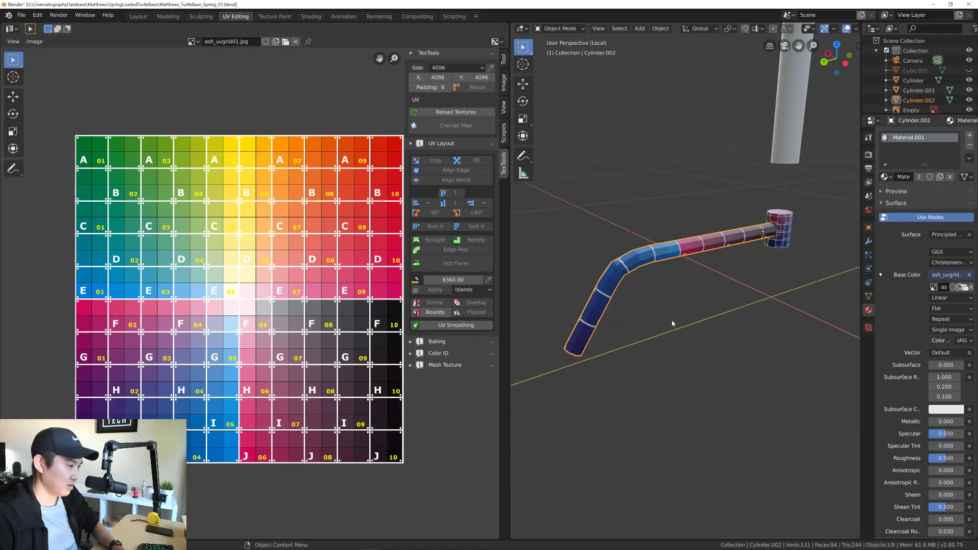
{"action": "key", "text": "KP_Divide"}
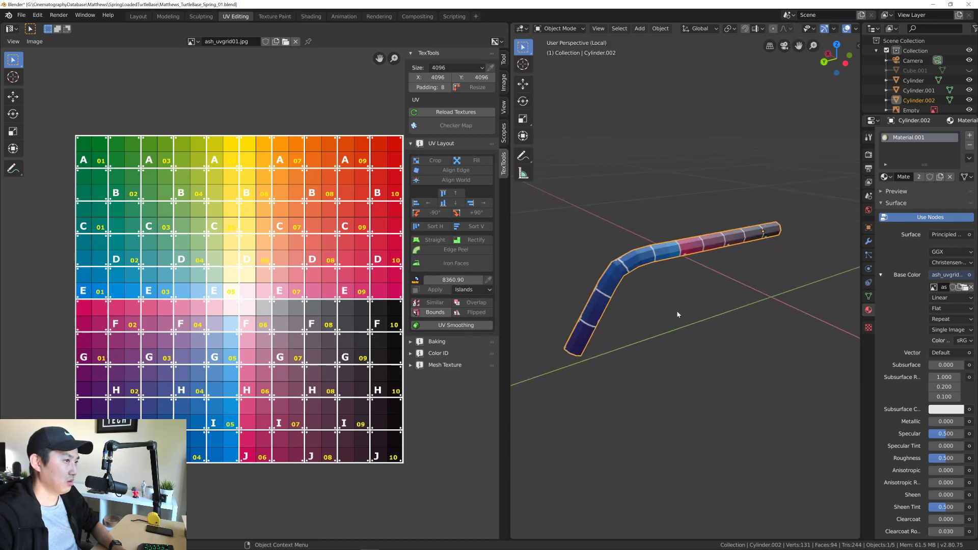
{"action": "key", "text": "KP_Divide"}
{"action": "key", "text": "KP_Divide"}
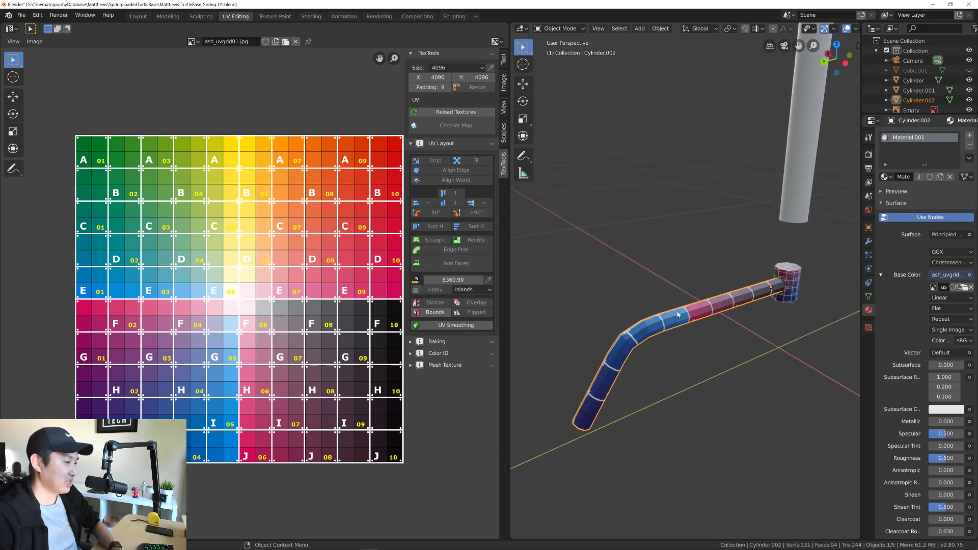
{"action": "key", "text": "KP_Divide"}
{"action": "key", "text": "KP_Divide"}
{"action": "key", "text": "KP_Divide"}
{"action": "key", "text": "KP_Divide"}
{"action": "key", "text": "KP_Divide"}
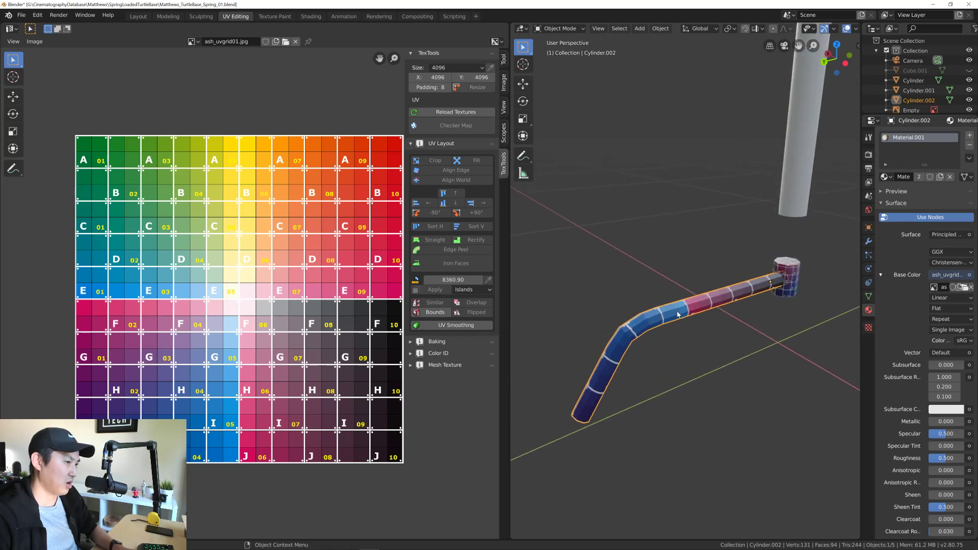
{"action": "key", "text": "KP_Divide"}
{"action": "key", "text": "KP_Divide"}
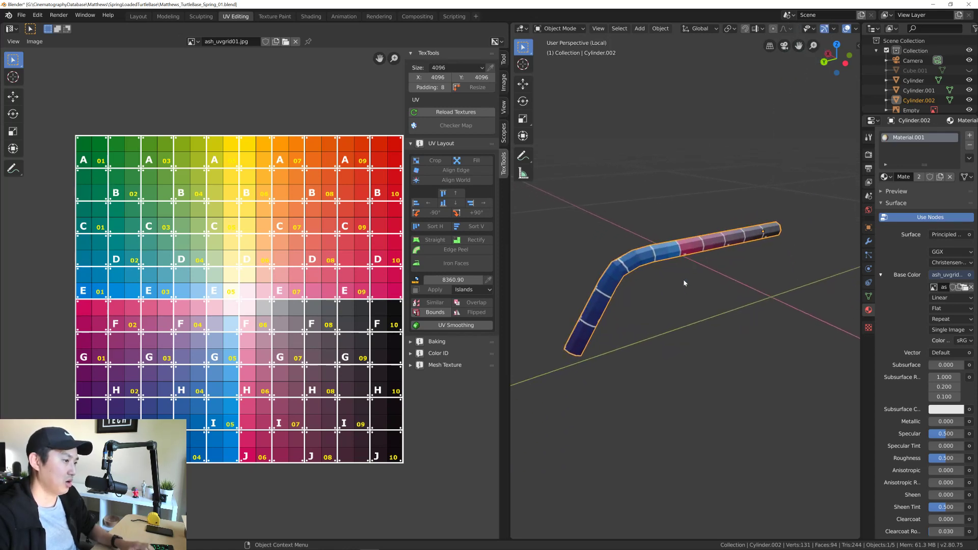
{"action": "middle_click_drag", "start_coordinate": [678, 315], "coordinate": [663, 262]}
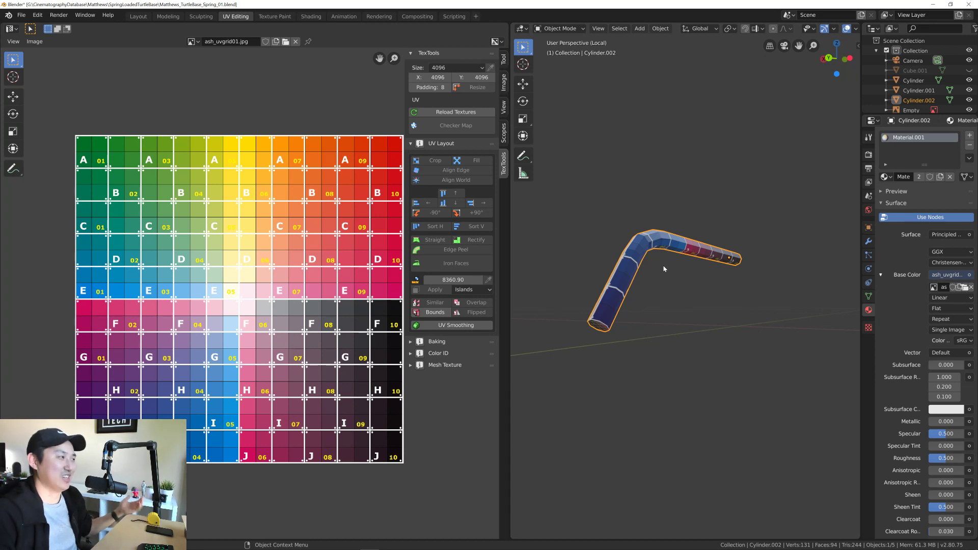
Step: Enter Edit Mode on the isolated bent arm and select all four faces of the end cap at its free end
{"action": "scroll", "coordinate": [659, 274], "scroll_direction": "up", "scroll_amount": 2}
{"action": "middle_click_drag", "start_coordinate": [604, 303], "coordinate": [650, 291]}
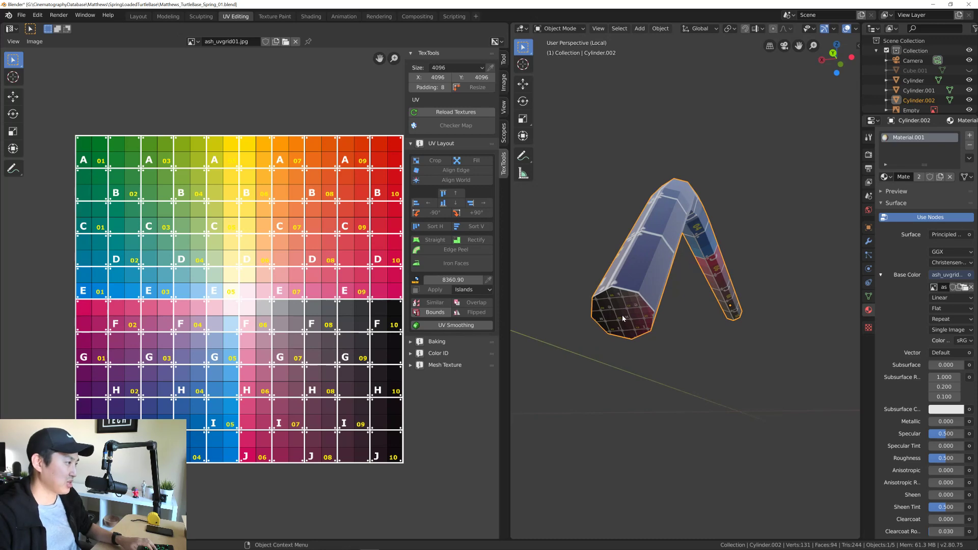
{"action": "key", "text": "Tab"}
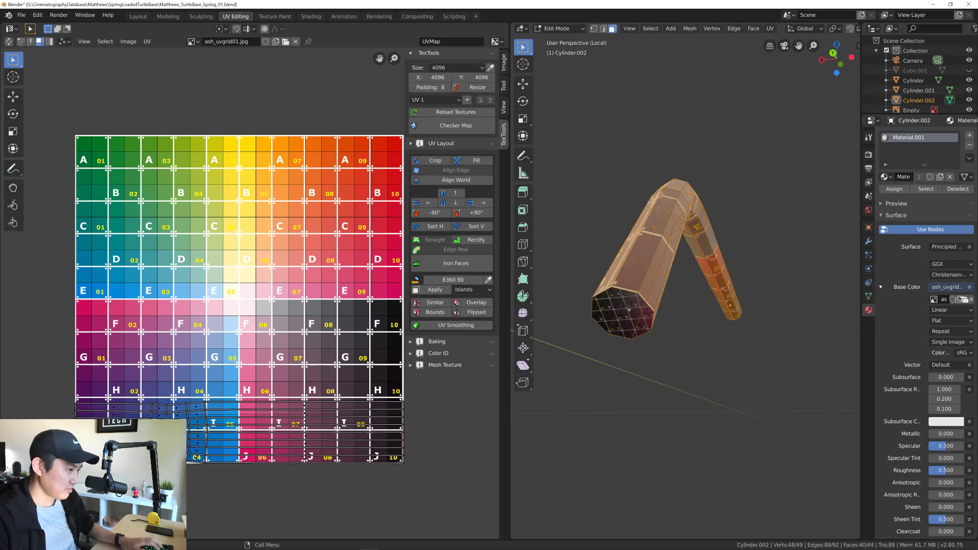
{"action": "left_click", "coordinate": [631, 304]}
{"action": "left_click", "coordinate": [640, 324], "text": "shift"}
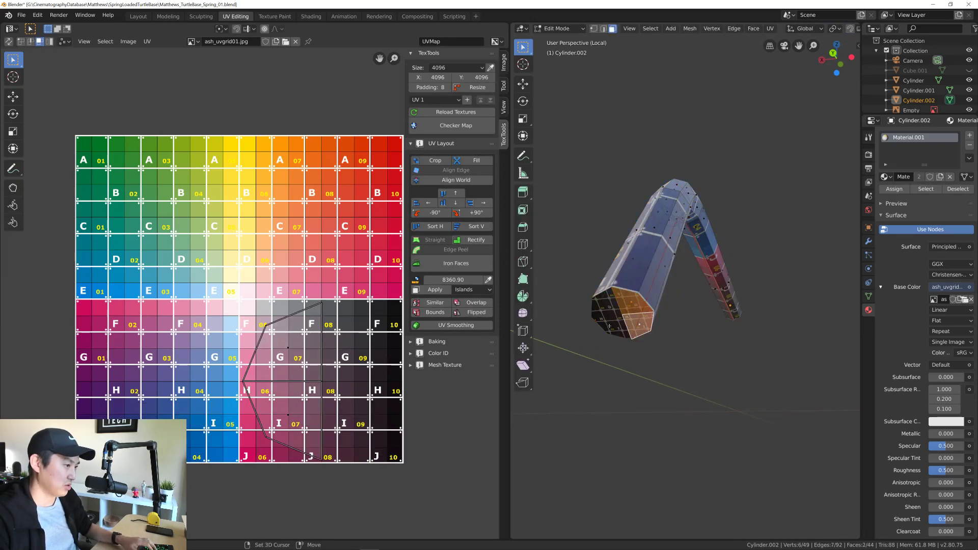
{"action": "left_click", "coordinate": [613, 326], "text": "shift"}
{"action": "left_click", "coordinate": [606, 306], "text": "shift"}
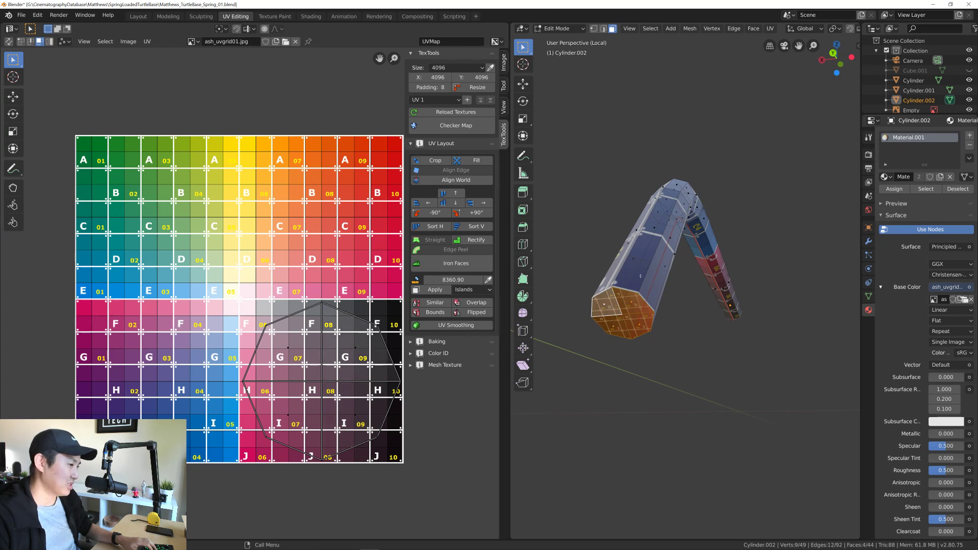
Step: Try to unwrap the selected end cap faces again and rectify their UVs
{"action": "middle_click_drag", "start_coordinate": [640, 276], "coordinate": [638, 307]}
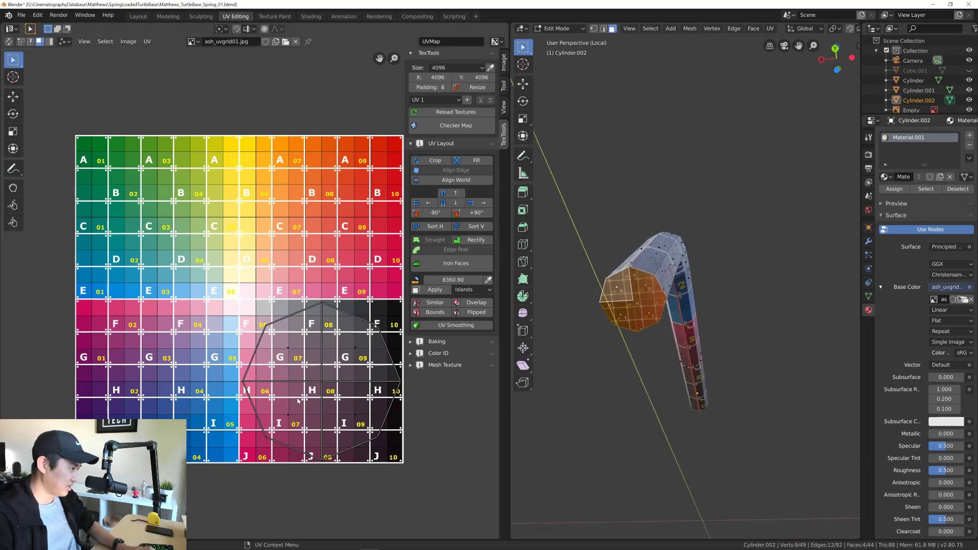
{"action": "key", "text": "u"}
{"action": "left_click", "coordinate": [609, 367]}
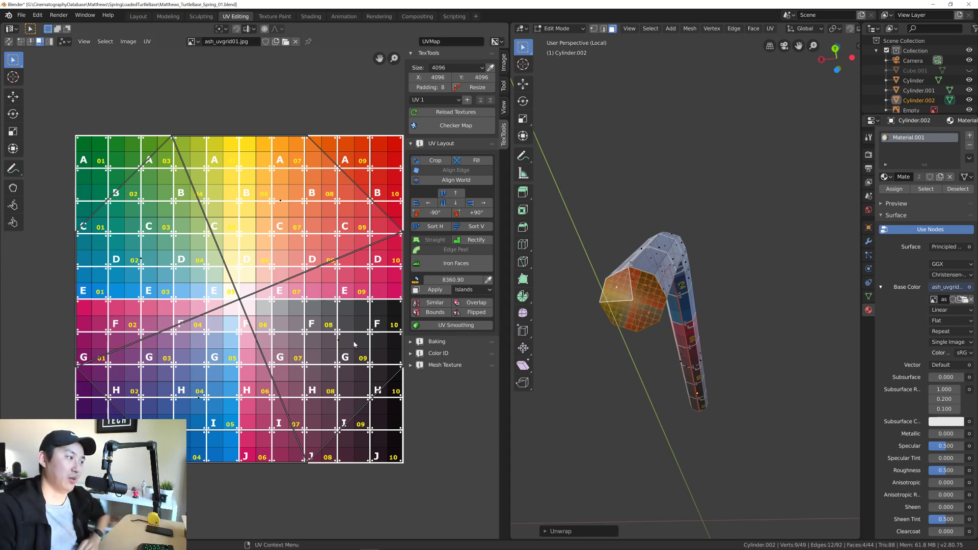
{"action": "left_click", "coordinate": [473, 242]}
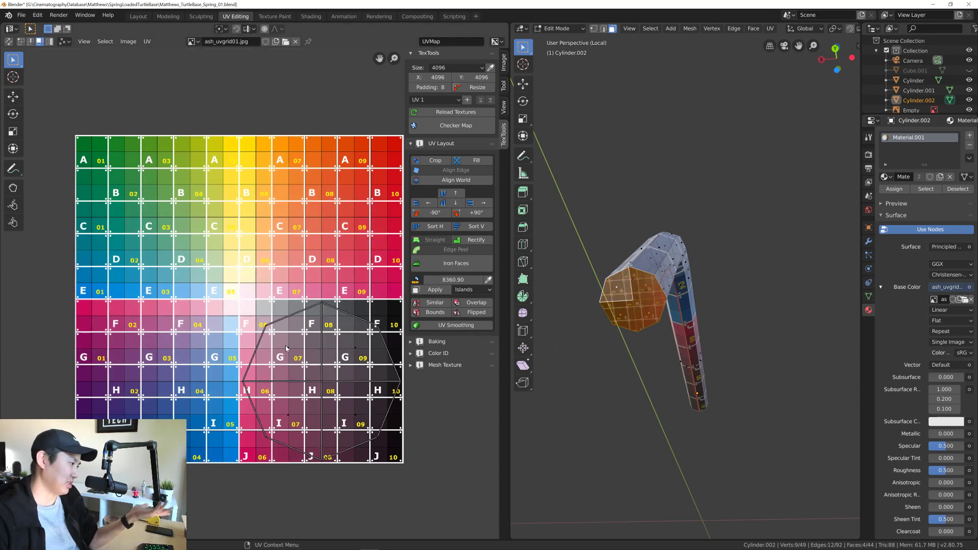
Step: Select all of the end cap's faces in the UV layout and apply the 8360.90 texel density to them
{"action": "left_click", "coordinate": [310, 354]}
{"action": "left_click", "coordinate": [352, 407], "text": "shift"}
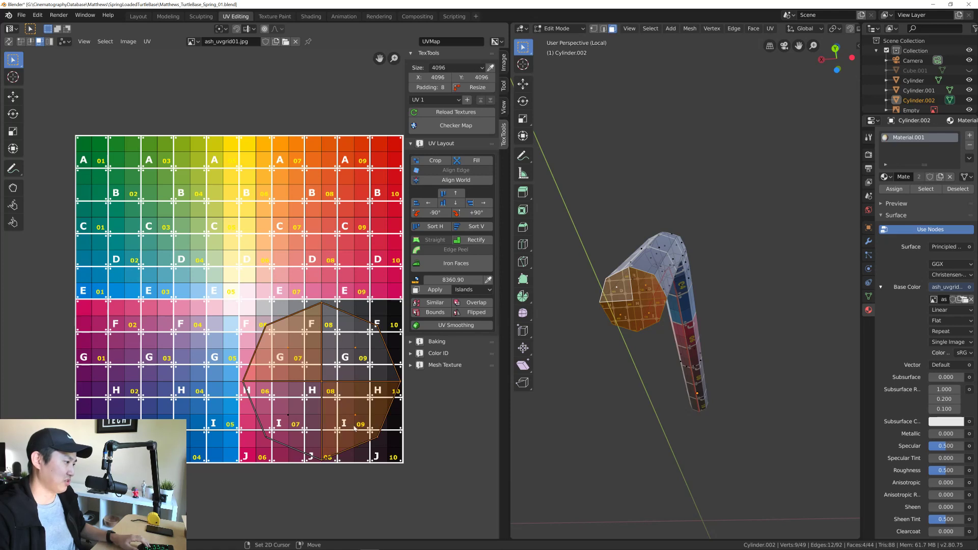
{"action": "left_click", "coordinate": [294, 415], "text": "shift"}
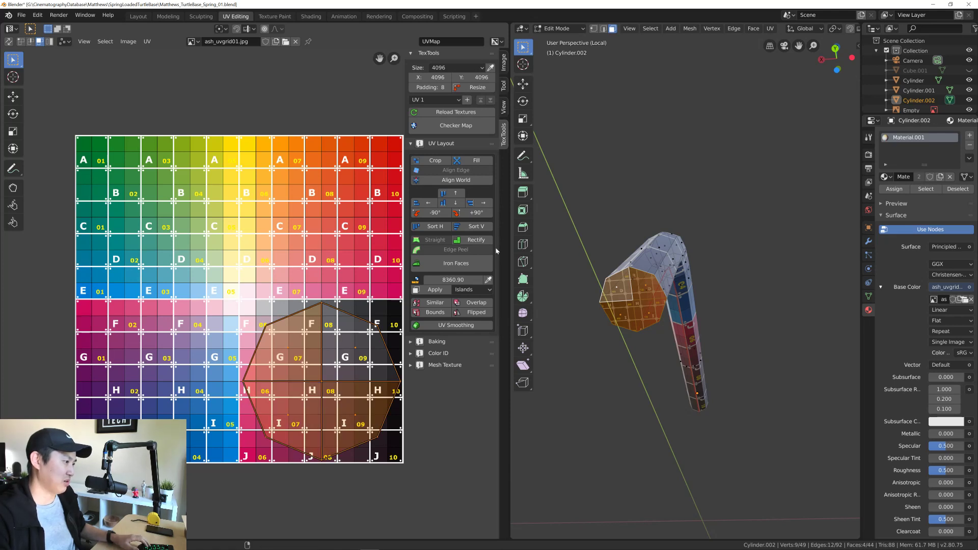
{"action": "left_click", "coordinate": [435, 289]}
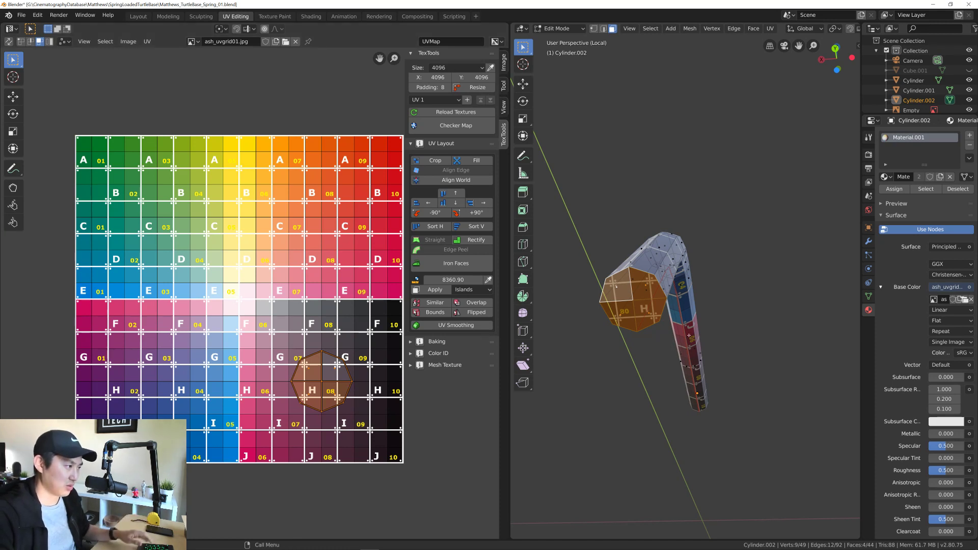
Step: Box-select the arm's side faces to check their UV strips, exit local view and clear the selection
{"action": "middle_click_drag", "start_coordinate": [744, 286], "coordinate": [665, 367]}
{"action": "left_click", "coordinate": [584, 296]}
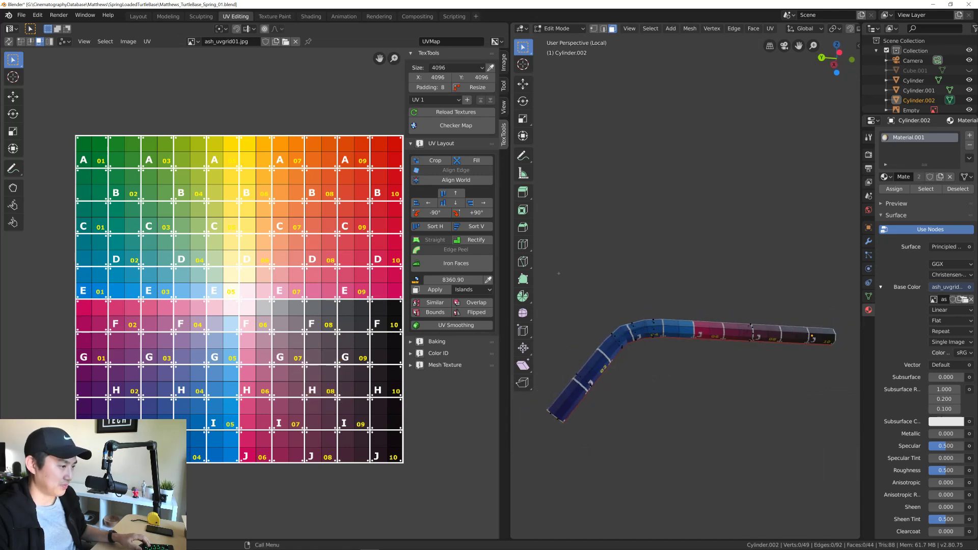
{"action": "left_click_drag", "start_coordinate": [559, 272], "coordinate": [764, 392]}
{"action": "key", "text": "ctrl+l"}
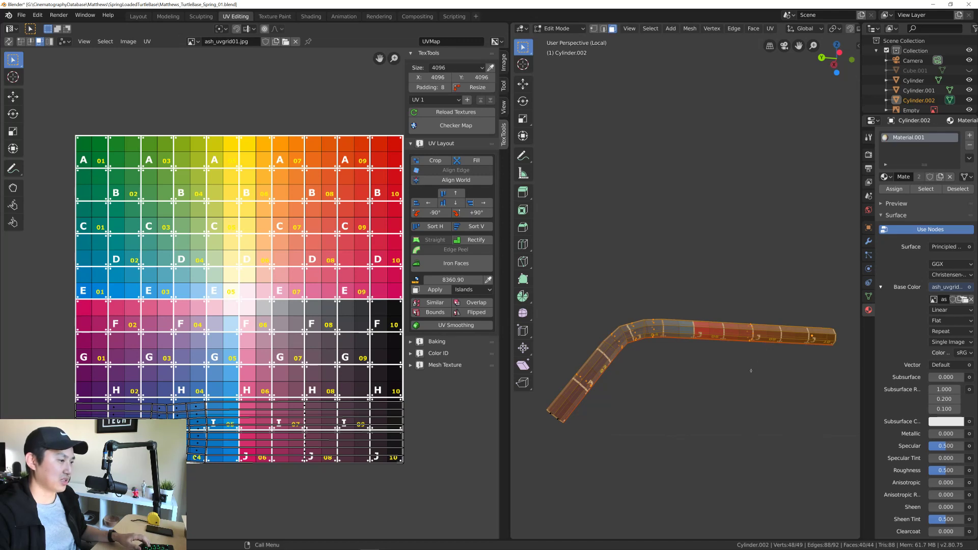
{"action": "middle_click_drag", "start_coordinate": [751, 370], "coordinate": [685, 336]}
{"action": "key", "text": "KP_Divide"}
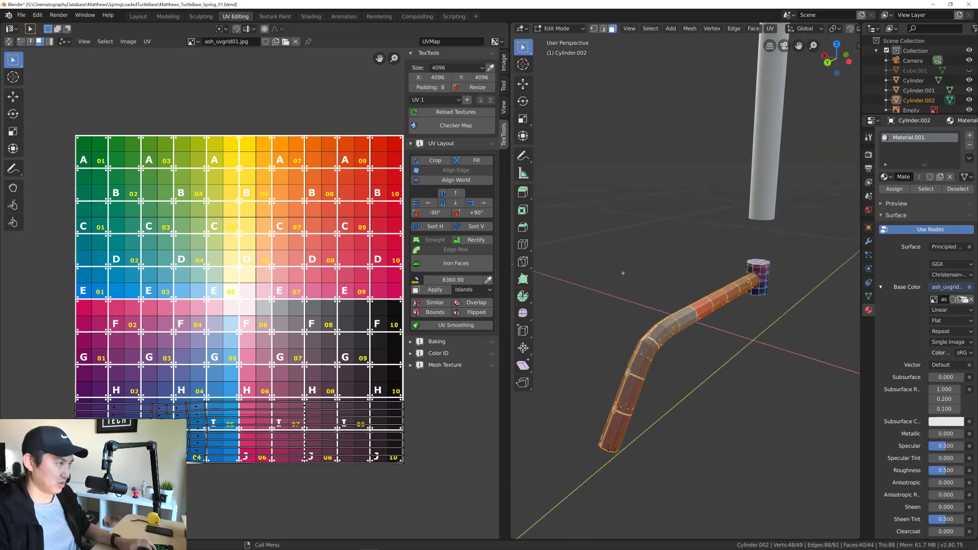
{"action": "key", "text": "alt+a"}
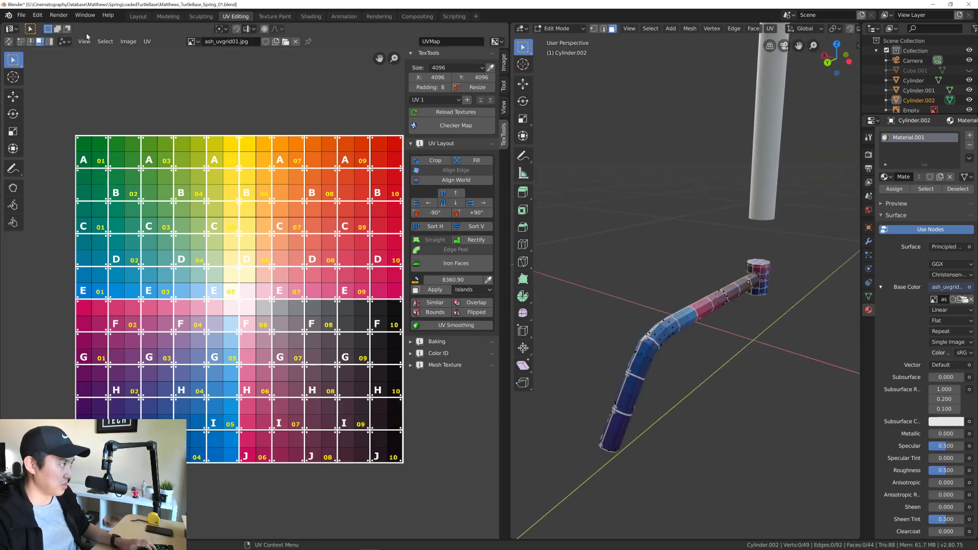
Step: Switch to the Layout workspace, set the viewport to textured material shading and inspect the checker pattern along the arm
{"action": "left_click", "coordinate": [138, 16]}
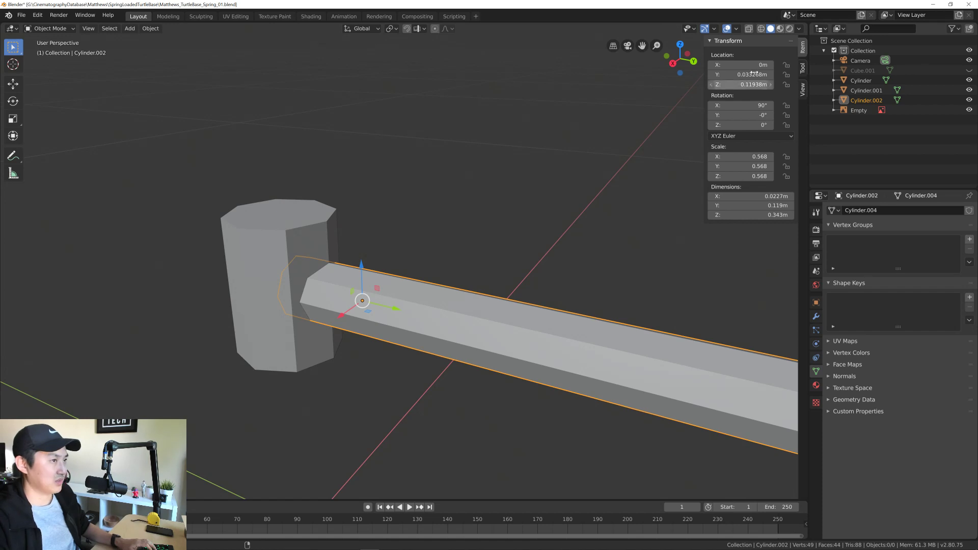
{"action": "left_click", "coordinate": [780, 29]}
{"action": "scroll", "coordinate": [625, 327], "scroll_direction": "down", "scroll_amount": 4}
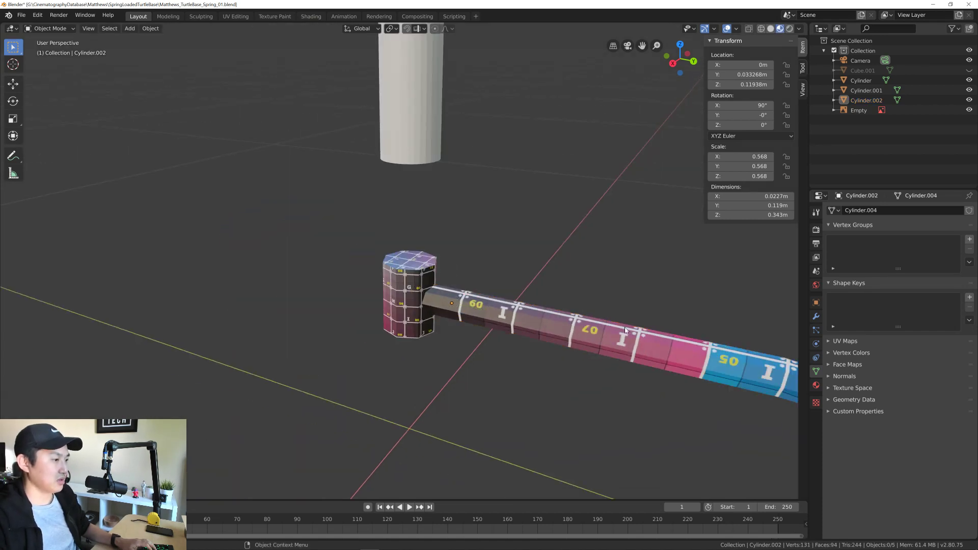
{"action": "scroll", "coordinate": [624, 327], "scroll_direction": "down", "scroll_amount": 4}
{"action": "middle_click_drag", "start_coordinate": [634, 339], "coordinate": [545, 312]}
{"action": "scroll", "coordinate": [525, 300], "scroll_direction": "up", "scroll_amount": 2}
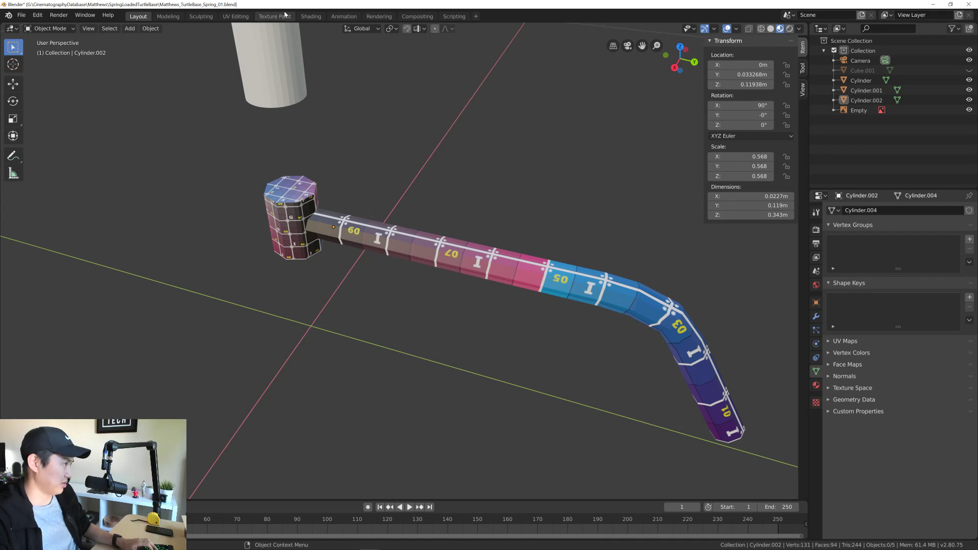
Step: Return to the UV Editing workspace, box-select the arm's side faces without the end caps and select their UV strips by island
{"action": "left_click", "coordinate": [236, 16]}
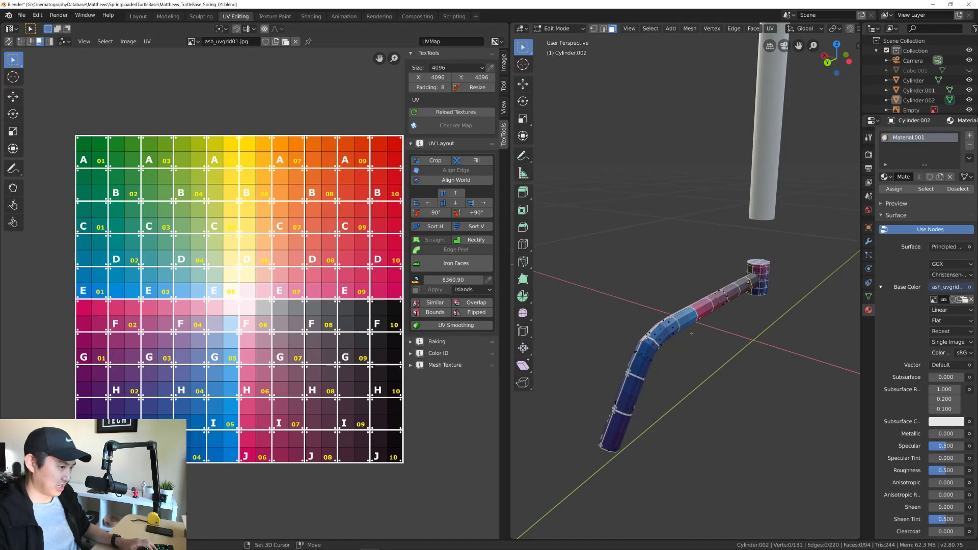
{"action": "middle_click_drag", "start_coordinate": [612, 327], "coordinate": [681, 311]}
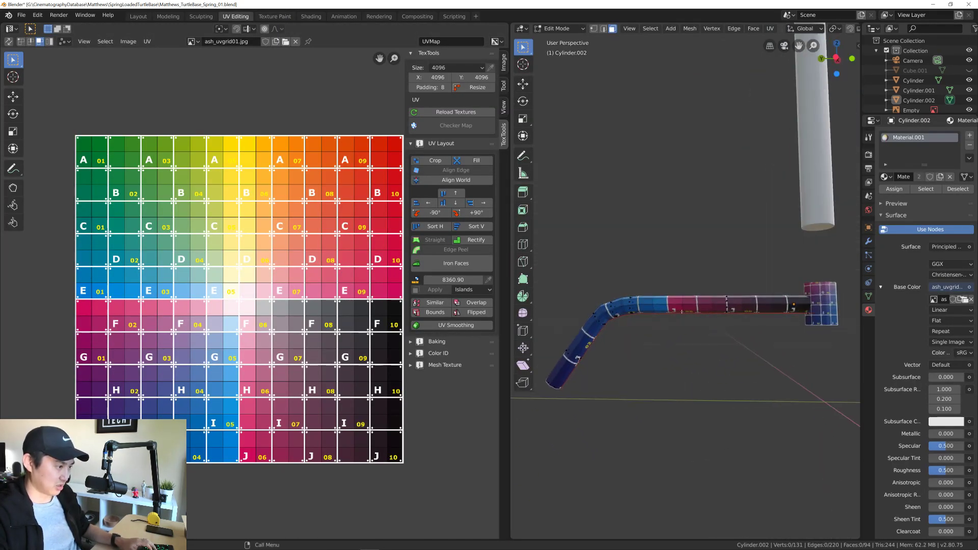
{"action": "left_click_drag", "start_coordinate": [551, 257], "coordinate": [762, 385]}
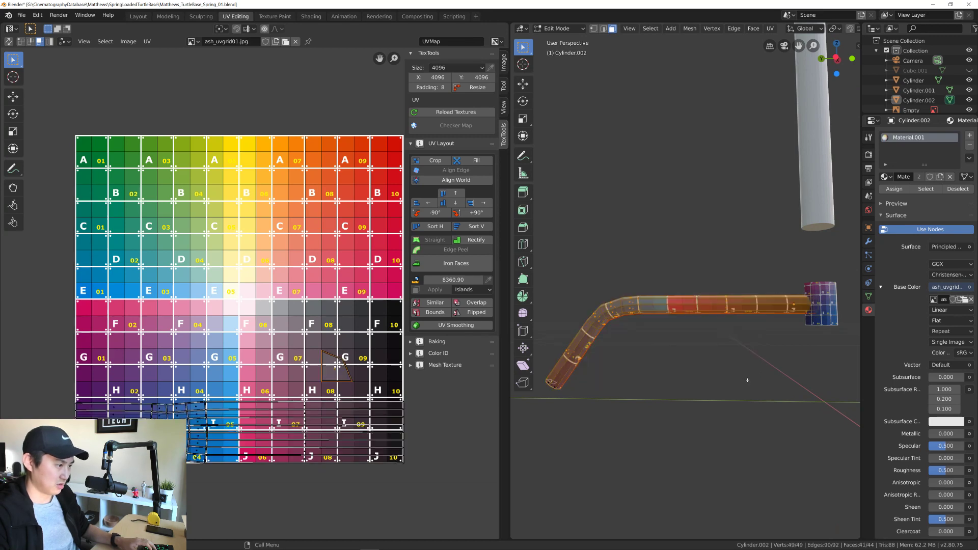
{"action": "left_click", "coordinate": [689, 360]}
{"action": "left_click_drag", "start_coordinate": [550, 247], "coordinate": [745, 378]}
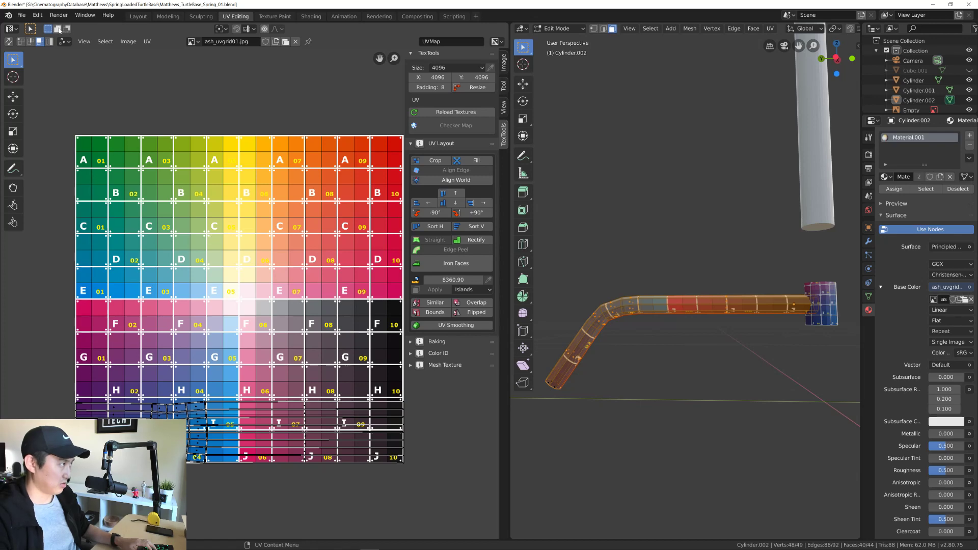
{"action": "left_click", "coordinate": [49, 41]}
{"action": "left_click", "coordinate": [270, 415]}
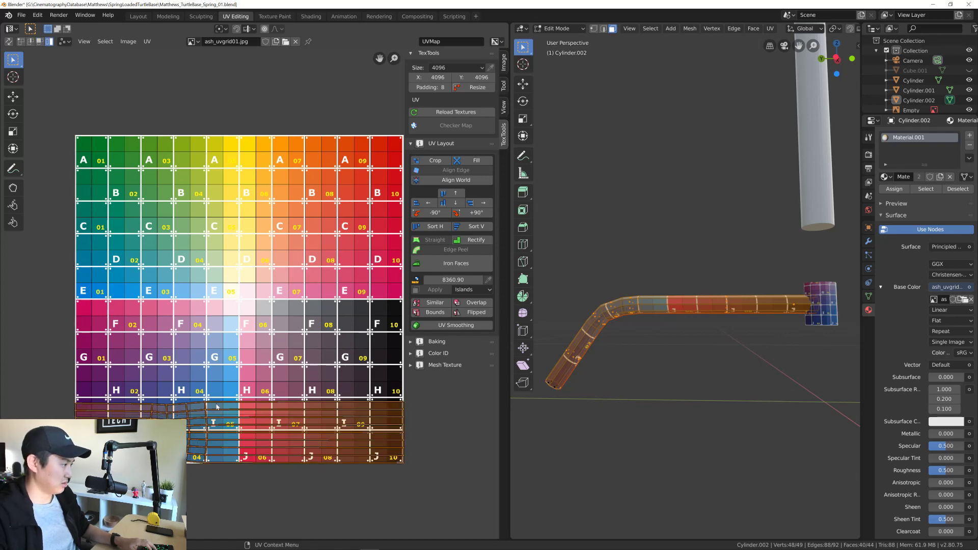
Step: Rotate the arm's side UV islands by +90° twice and check the checker orientation on the model
{"action": "left_click", "coordinate": [478, 214]}
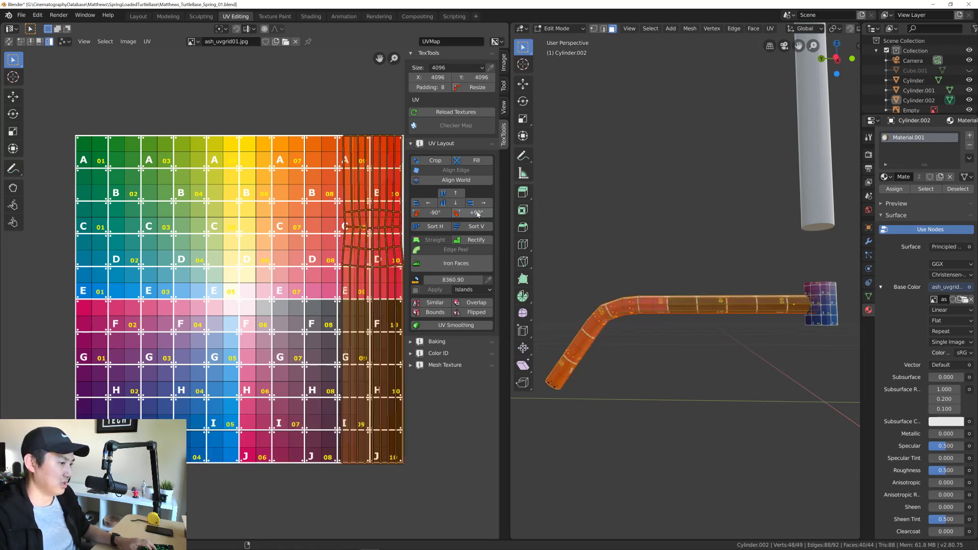
{"action": "left_click", "coordinate": [477, 214]}
{"action": "middle_click_drag", "start_coordinate": [545, 286], "coordinate": [737, 313]}
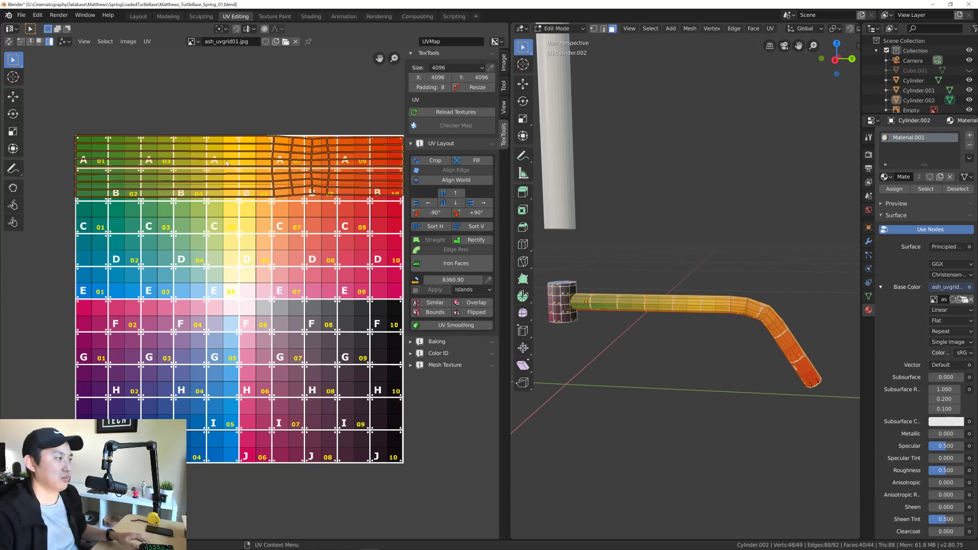
{"action": "middle_click_drag", "start_coordinate": [299, 249], "coordinate": [275, 240]}
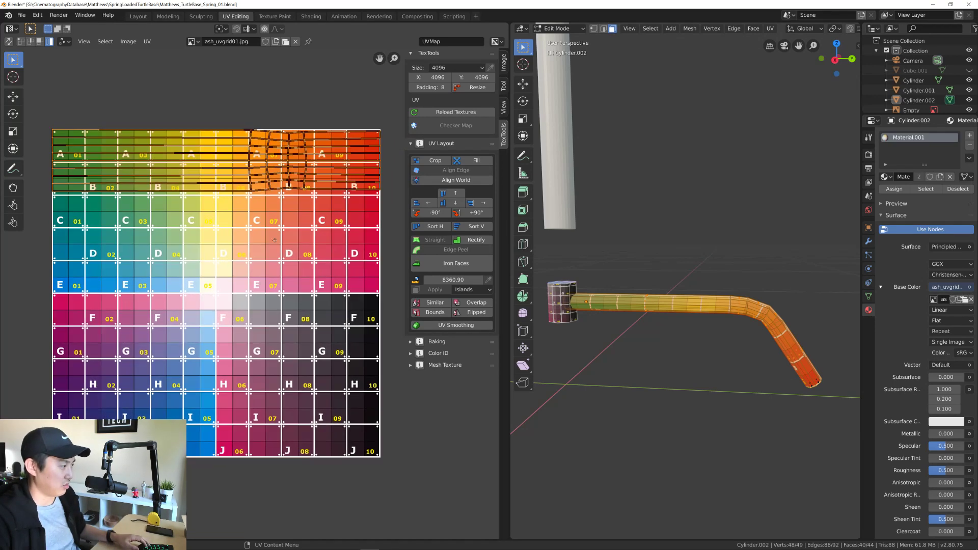
{"action": "middle_click_drag", "start_coordinate": [708, 280], "coordinate": [540, 331]}
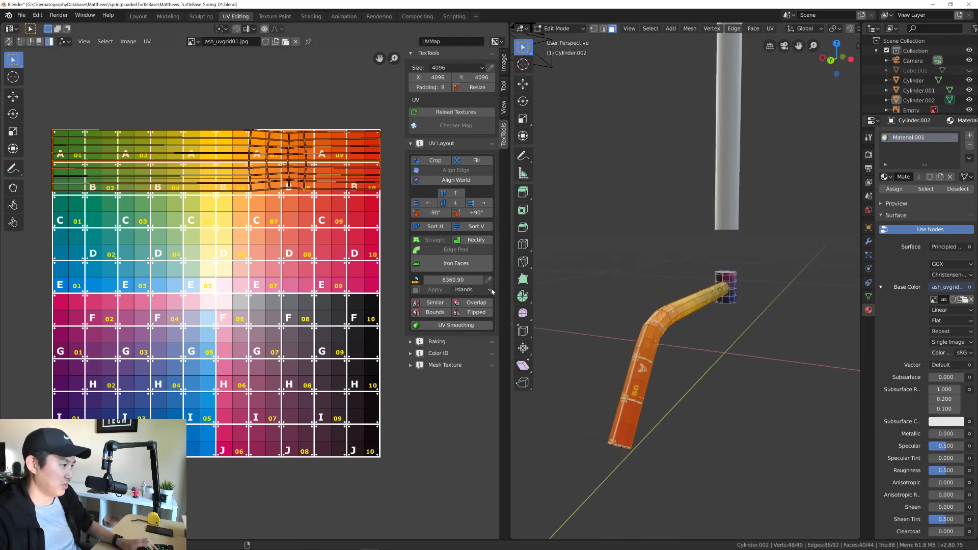
Step: Box-select the arm's side UVs by face and try to apply the 8360.90 texel density to them
{"action": "left_click", "coordinate": [436, 290]}
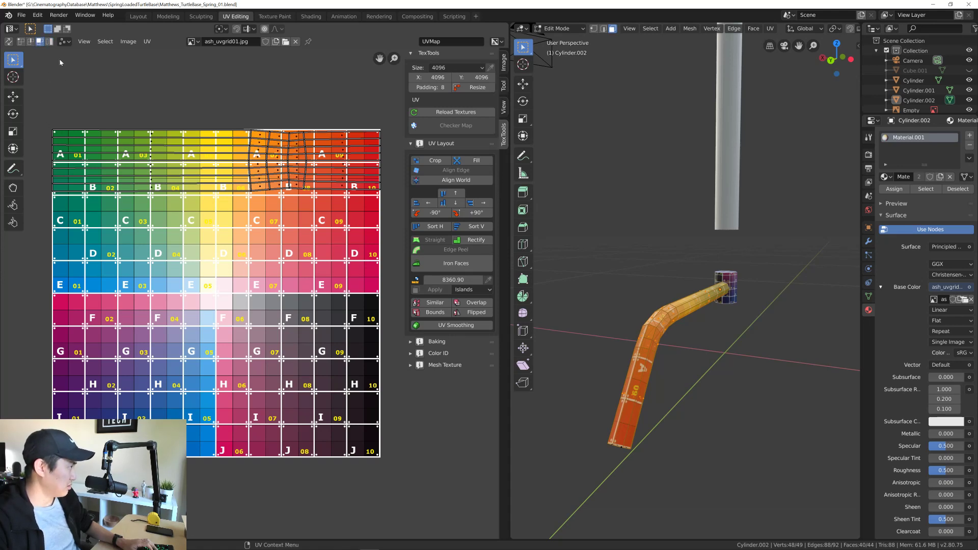
{"action": "left_click_drag", "start_coordinate": [39, 114], "coordinate": [386, 240]}
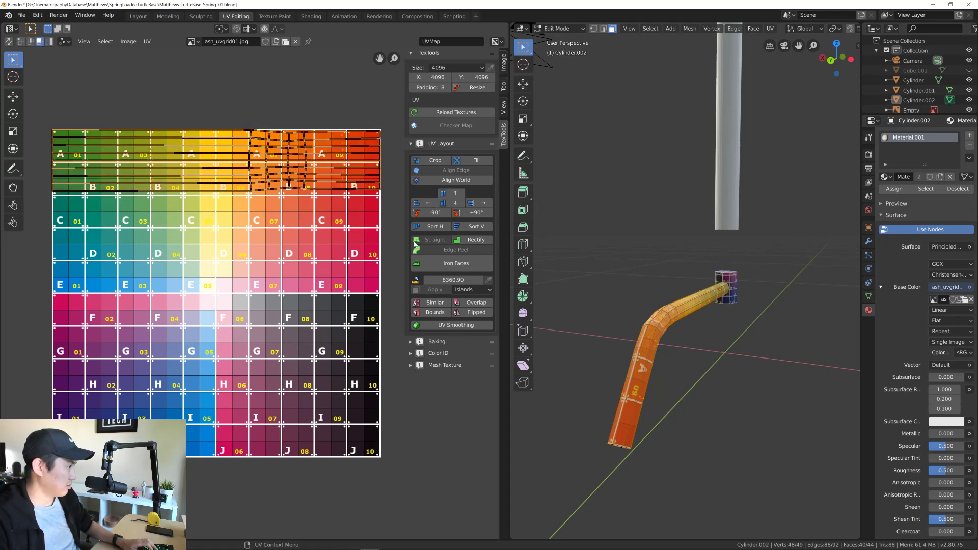
{"action": "left_click", "coordinate": [435, 290]}
{"action": "left_click_drag", "start_coordinate": [40, 107], "coordinate": [382, 216]}
Step: Inspect the rotated checker pattern on the arm in the Layout workspace and save the file
{"action": "middle_click_drag", "start_coordinate": [637, 338], "coordinate": [739, 285]}
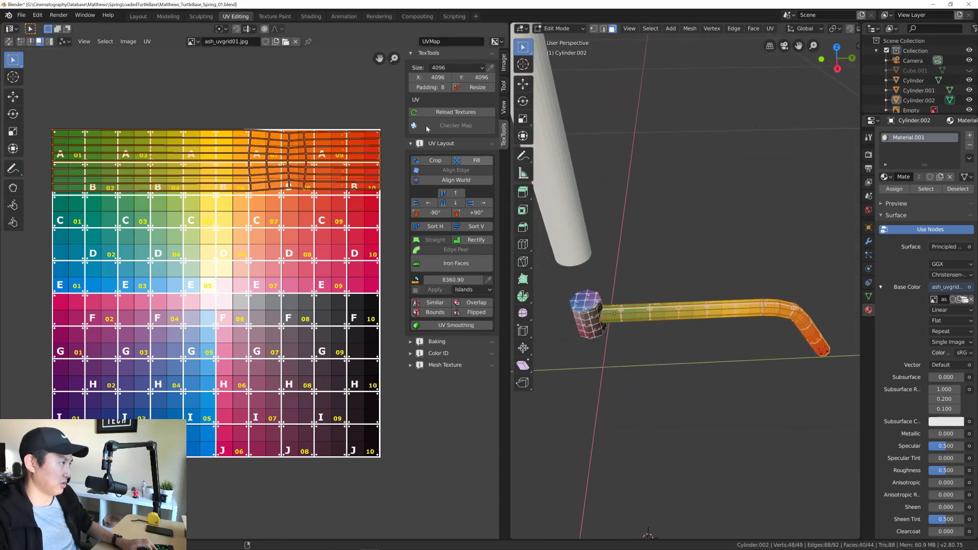
{"action": "left_click", "coordinate": [168, 17]}
{"action": "left_click", "coordinate": [139, 16]}
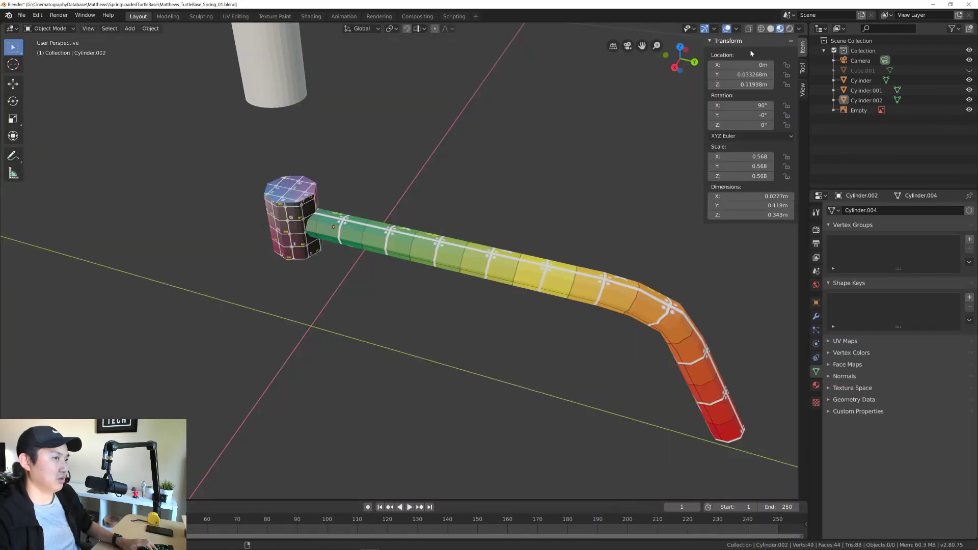
{"action": "middle_click_drag", "start_coordinate": [540, 258], "coordinate": [489, 236]}
{"action": "middle_click_drag", "start_coordinate": [274, 191], "coordinate": [347, 275]}
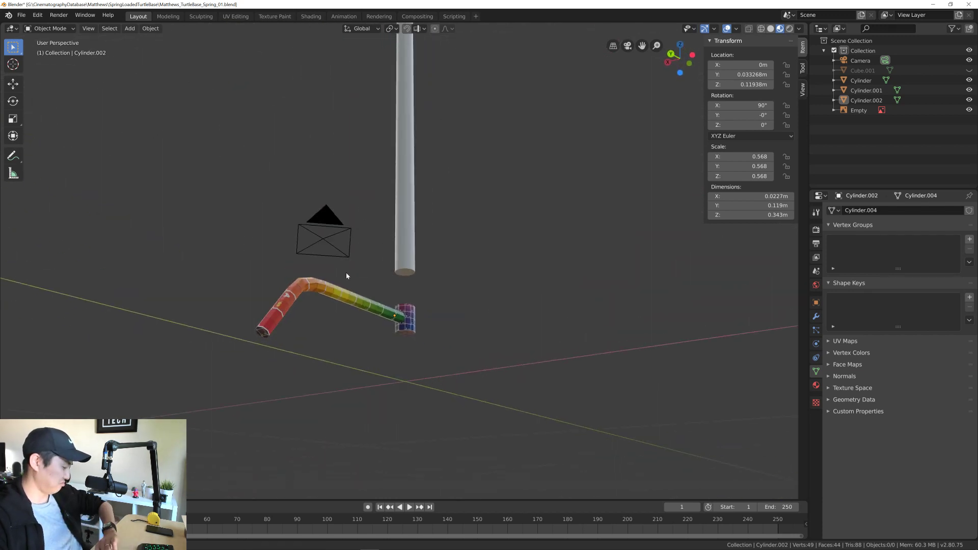
{"action": "middle_click_drag", "start_coordinate": [346, 275], "coordinate": [481, 280]}
{"action": "key", "text": "ctrl+s"}
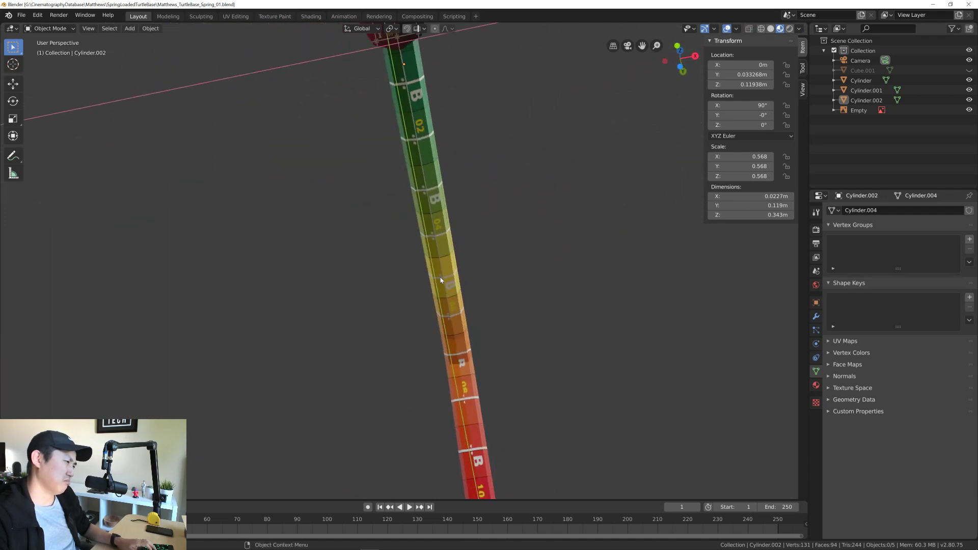
Step: Examine the arm's checker pattern from several angles and in right orthographic view, especially around the bend
{"action": "mouse_move", "coordinate": [443, 235]}
{"action": "middle_mouse_down"}
{"action": "mouse_move", "coordinate": [438, 290]}
{"action": "mouse_move", "coordinate": [410, 262]}
{"action": "mouse_move", "coordinate": [445, 256]}
{"action": "mouse_move", "coordinate": [437, 252]}
{"action": "middle_mouse_up"}
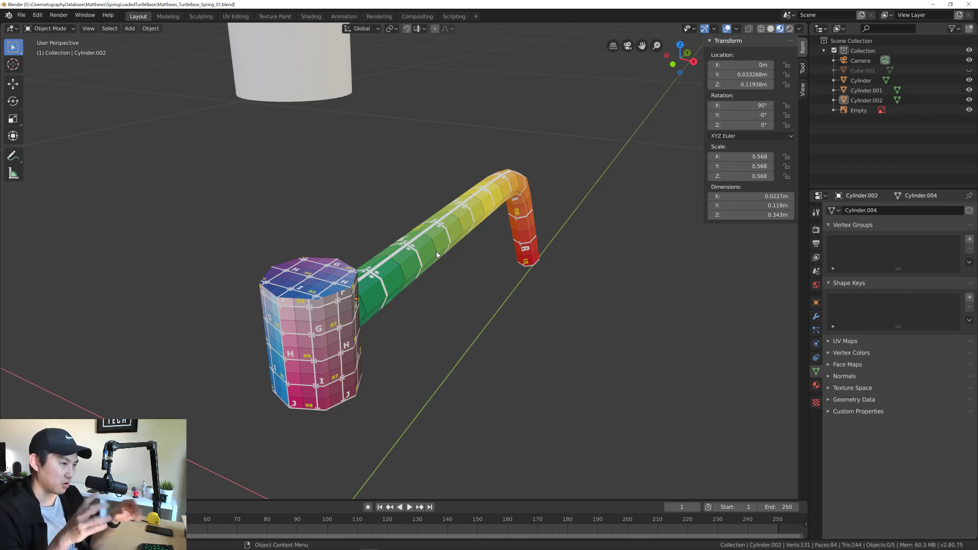
{"action": "middle_click_drag", "start_coordinate": [543, 189], "coordinate": [342, 274]}
{"action": "left_click", "coordinate": [671, 60]}
{"action": "scroll", "coordinate": [497, 296], "scroll_direction": "up", "scroll_amount": 5}
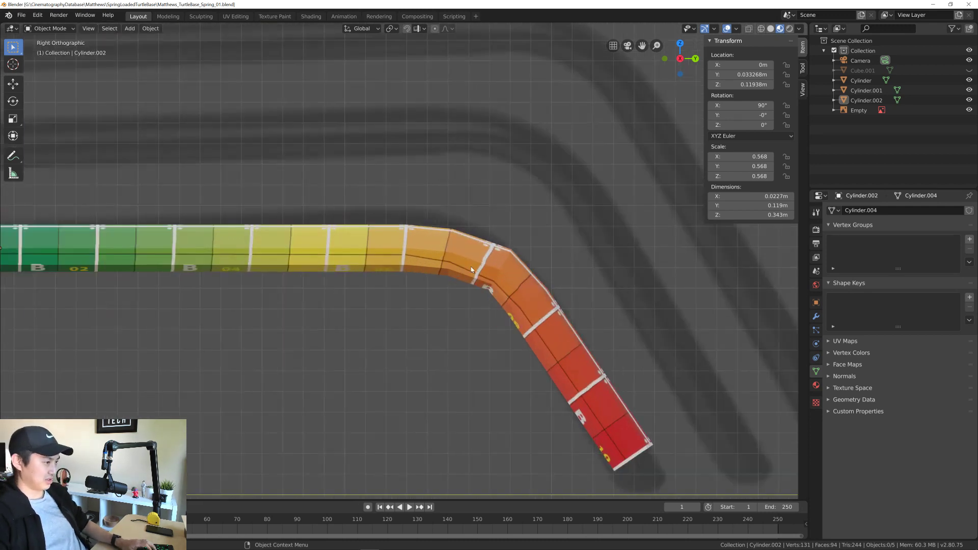
{"action": "scroll", "coordinate": [395, 257], "scroll_direction": "down", "scroll_amount": 1}
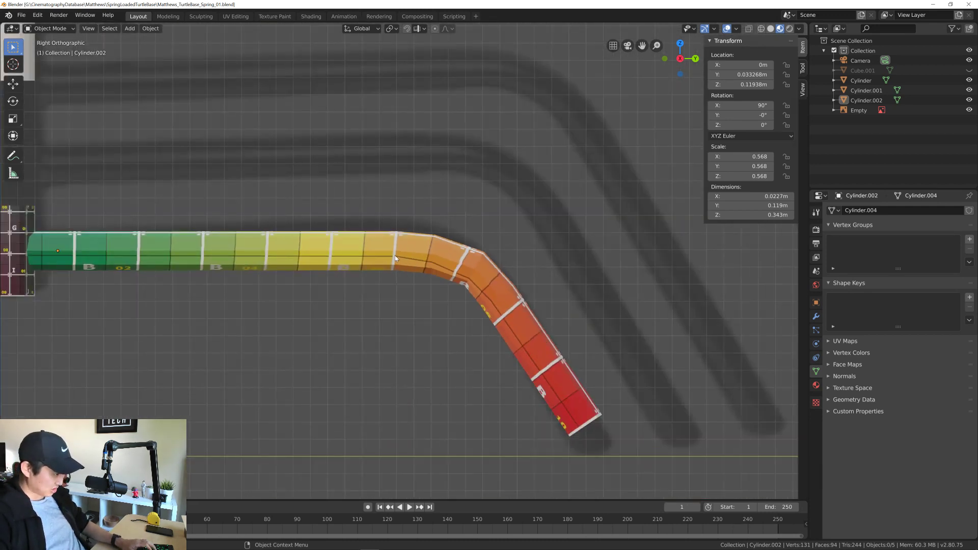
Step: Frame the whole bent arm against the reference image in right orthographic view and save the file
{"action": "scroll", "coordinate": [432, 279], "scroll_direction": "down", "scroll_amount": 4}
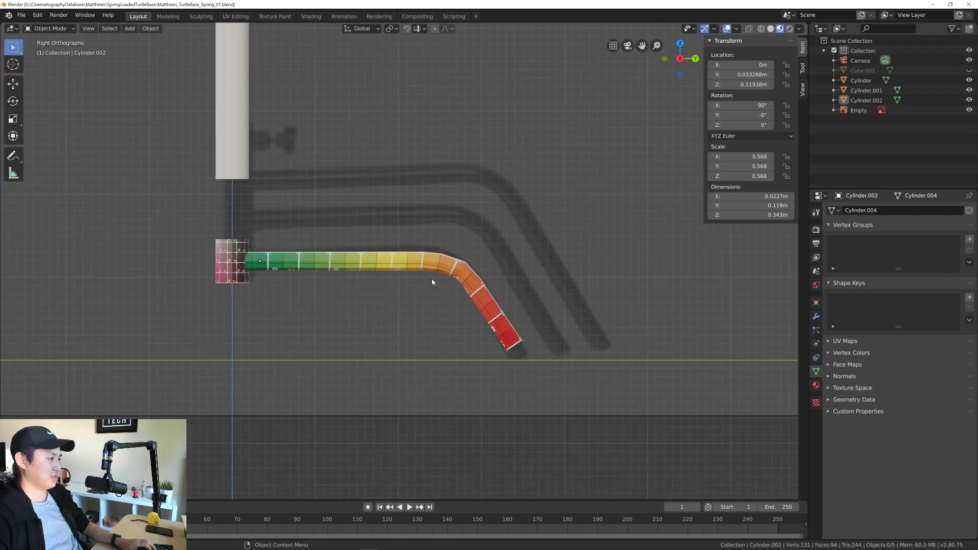
{"action": "scroll", "coordinate": [447, 303], "scroll_direction": "up", "scroll_amount": 1}
{"action": "middle_click_drag", "start_coordinate": [447, 301], "coordinate": [451, 305], "text": "shift"}
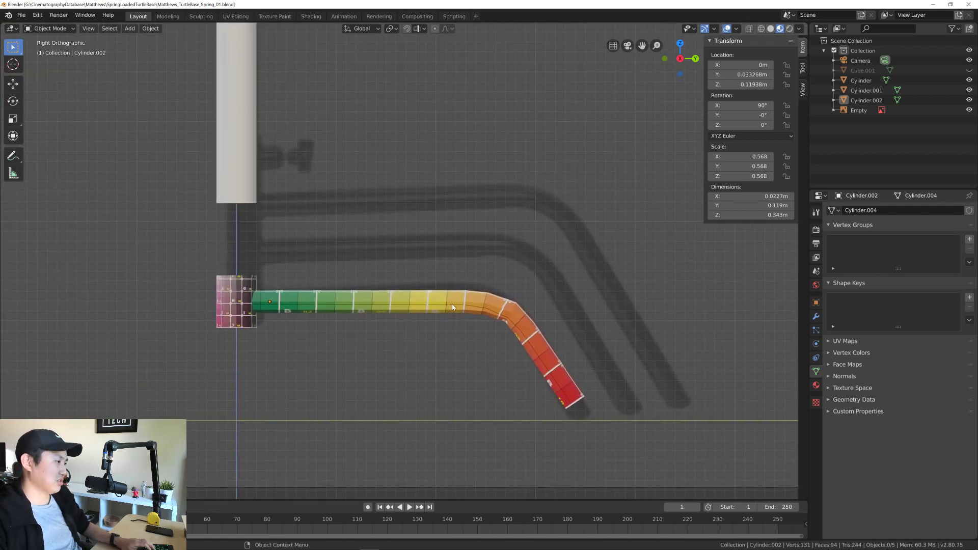
{"action": "key", "text": "ctrl+s"}
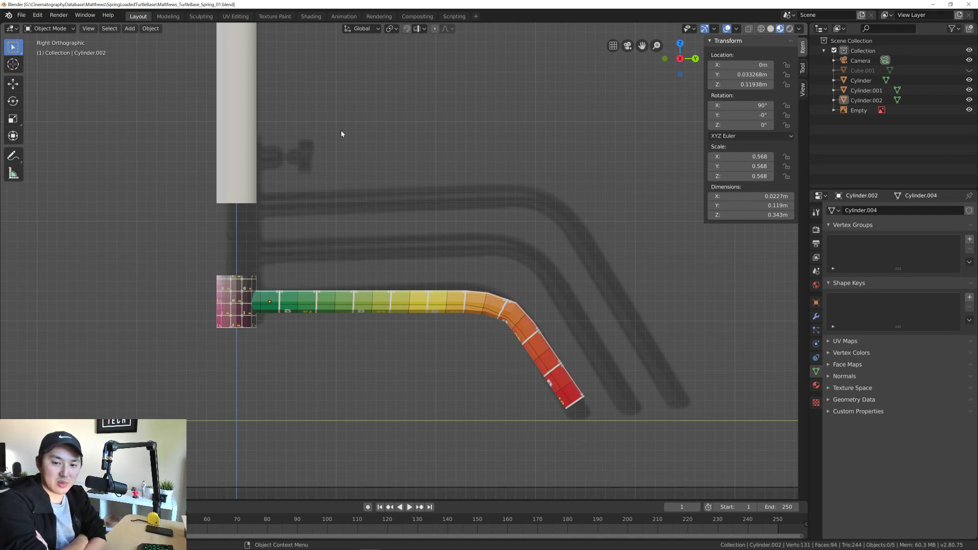
Step: In the UV Editing workspace, turn off Constrain to Image Bounds and box-select all of the arm's side UVs
{"action": "left_click", "coordinate": [236, 16]}
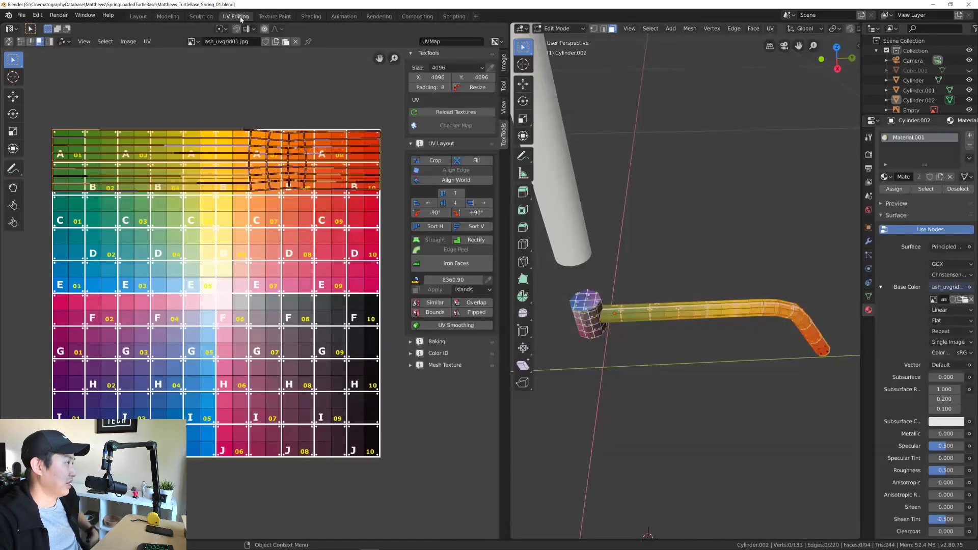
{"action": "left_click", "coordinate": [146, 41]}
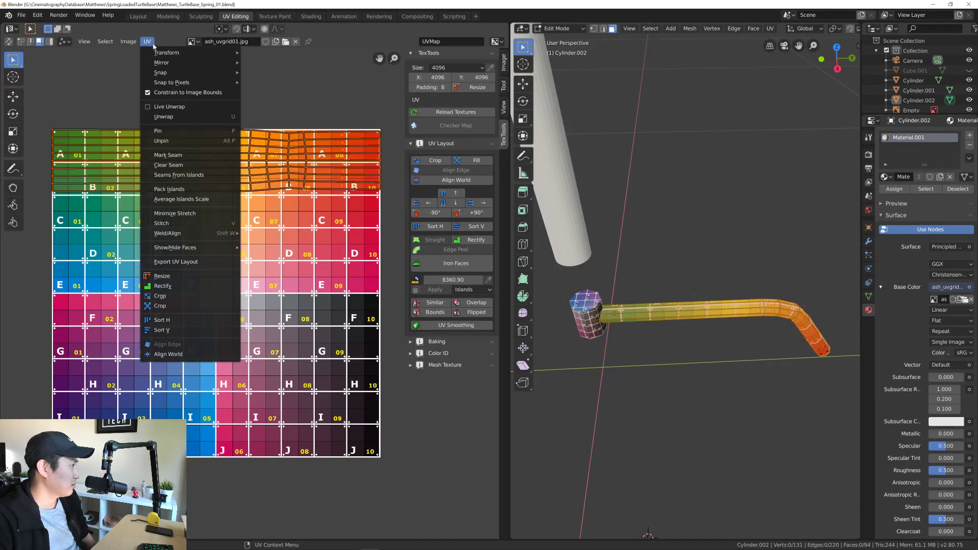
{"action": "left_click", "coordinate": [194, 93]}
{"action": "scroll", "coordinate": [209, 170], "scroll_direction": "down", "scroll_amount": 1}
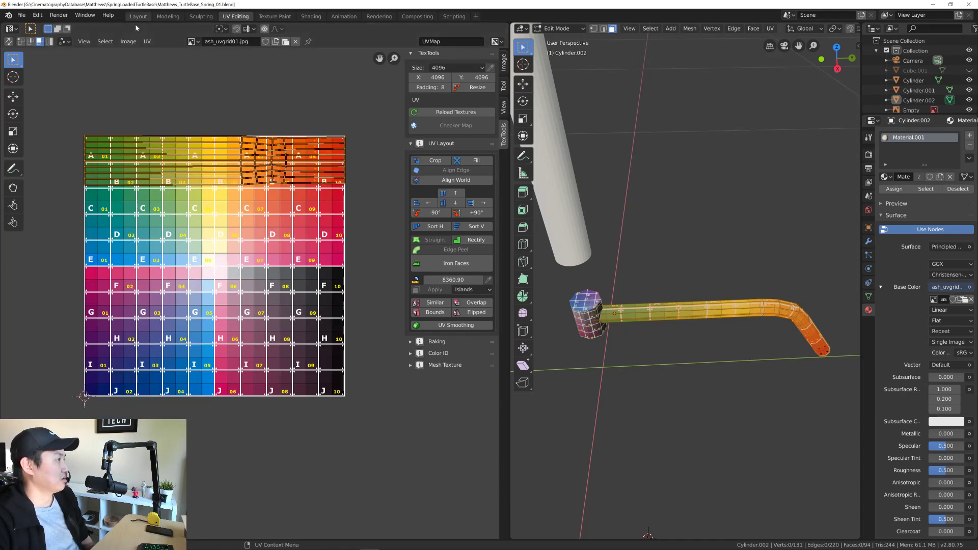
{"action": "left_click", "coordinate": [148, 42]}
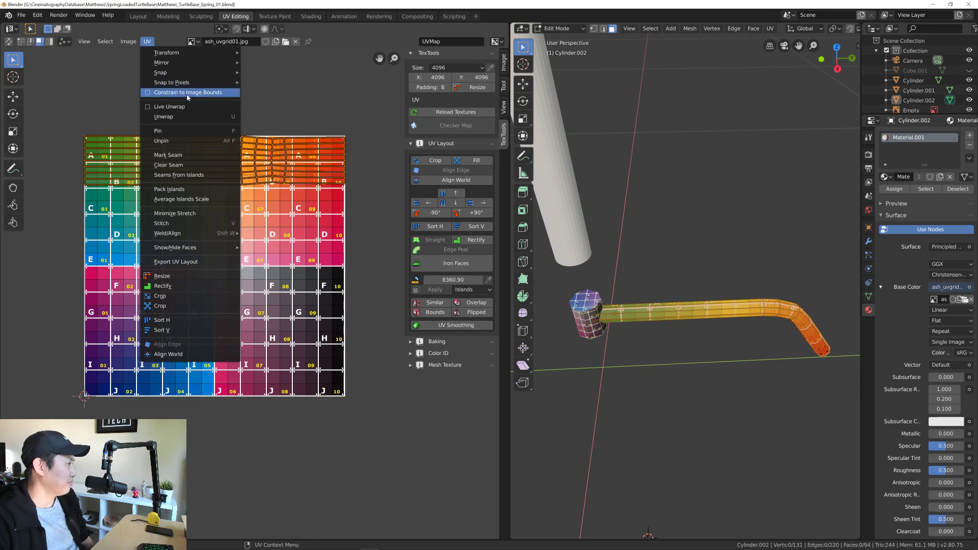
{"action": "left_click", "coordinate": [116, 122]}
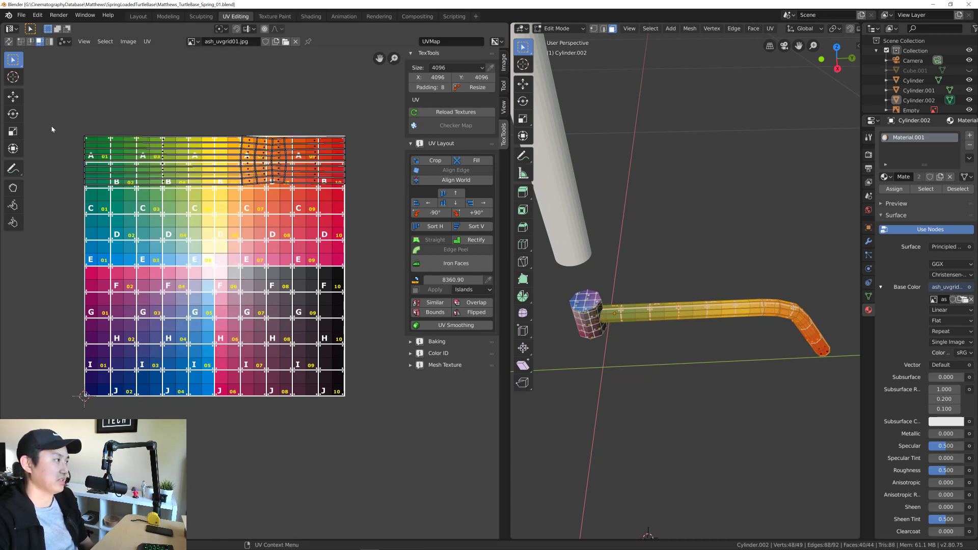
{"action": "left_click_drag", "start_coordinate": [60, 124], "coordinate": [361, 209]}
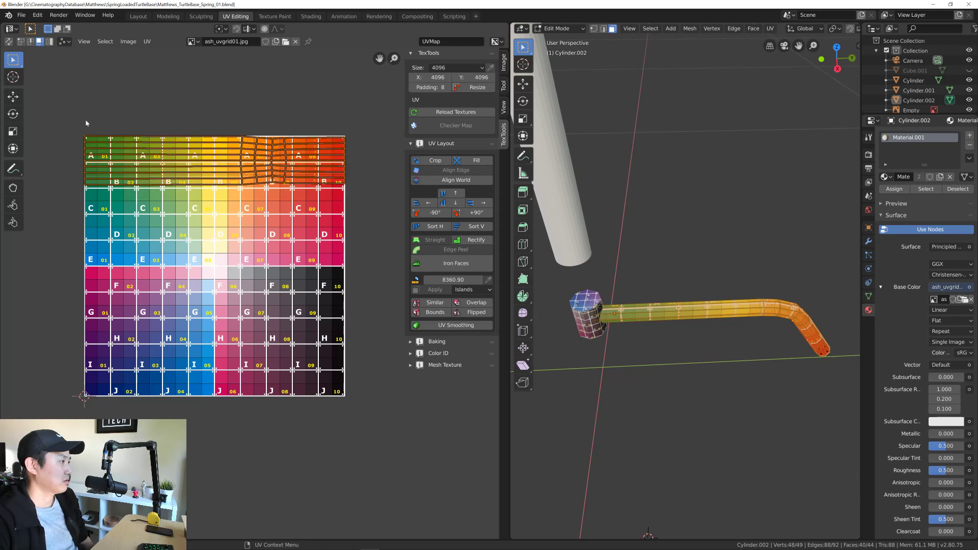
{"action": "middle_click_drag", "start_coordinate": [619, 174], "coordinate": [602, 151]}
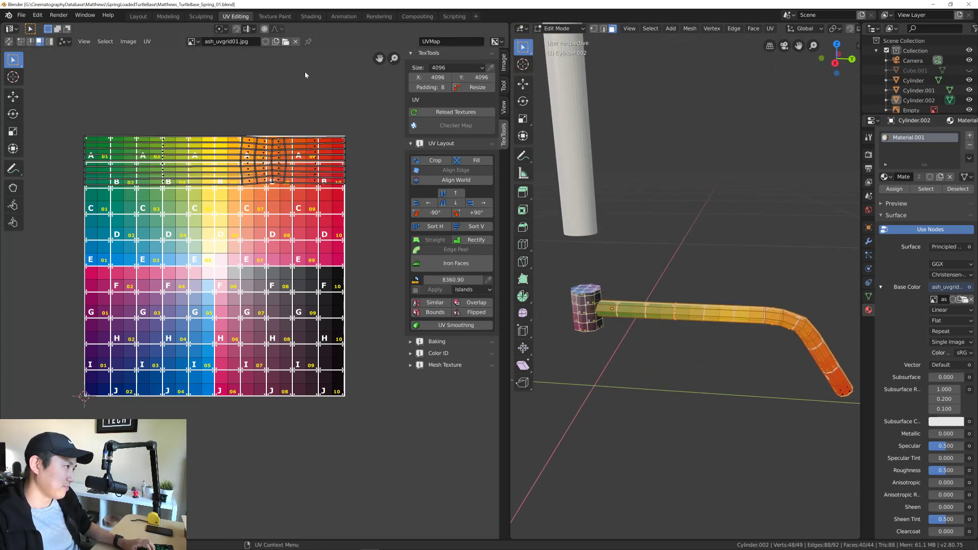
Step: Switch to the Modeling workspace and show the textured arm and reference image there with LookDev shading
{"action": "left_click", "coordinate": [138, 17]}
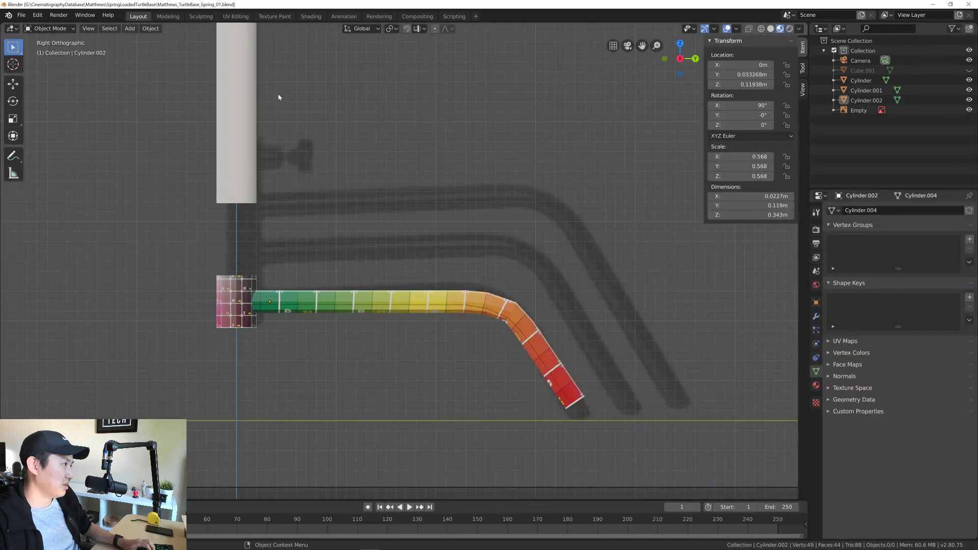
{"action": "left_click", "coordinate": [168, 17]}
{"action": "left_click", "coordinate": [139, 16]}
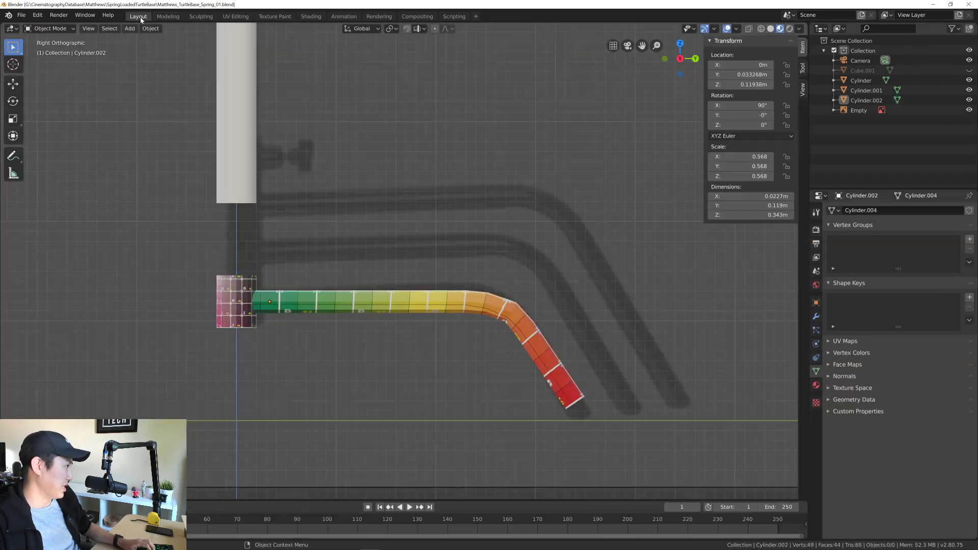
{"action": "left_click", "coordinate": [168, 16]}
{"action": "left_click", "coordinate": [138, 16]}
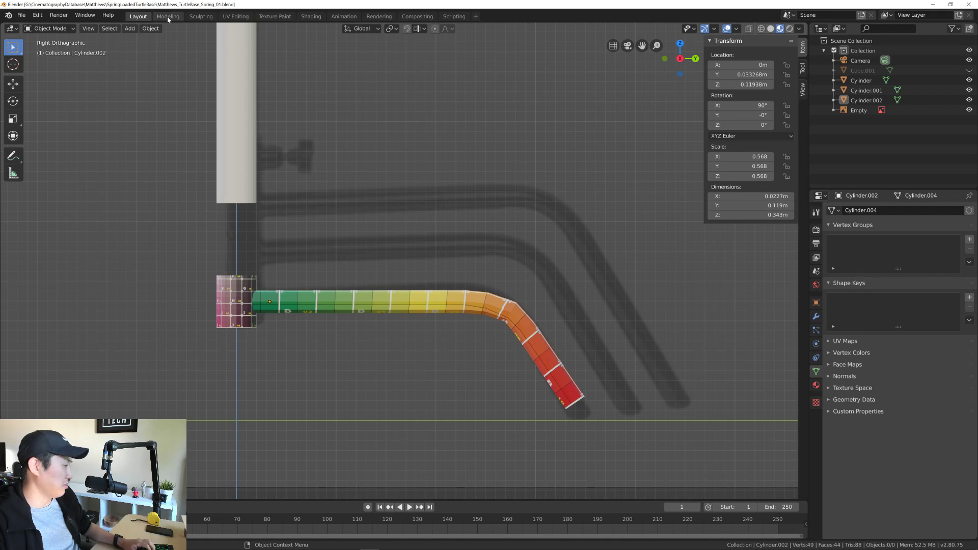
{"action": "left_click", "coordinate": [167, 16]}
{"action": "left_click", "coordinate": [790, 64]}
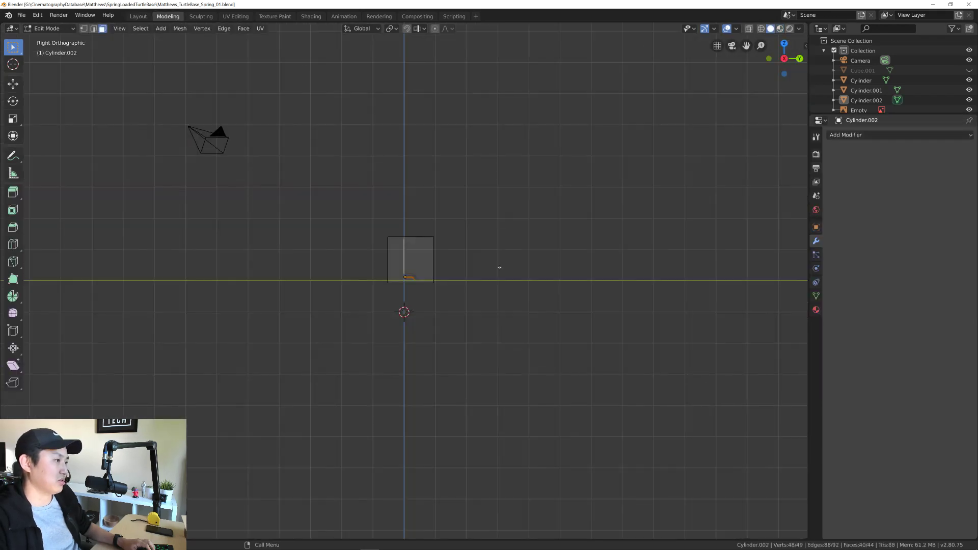
{"action": "scroll", "coordinate": [660, 122], "scroll_direction": "up", "scroll_amount": 10}
{"action": "left_click", "coordinate": [780, 28]}
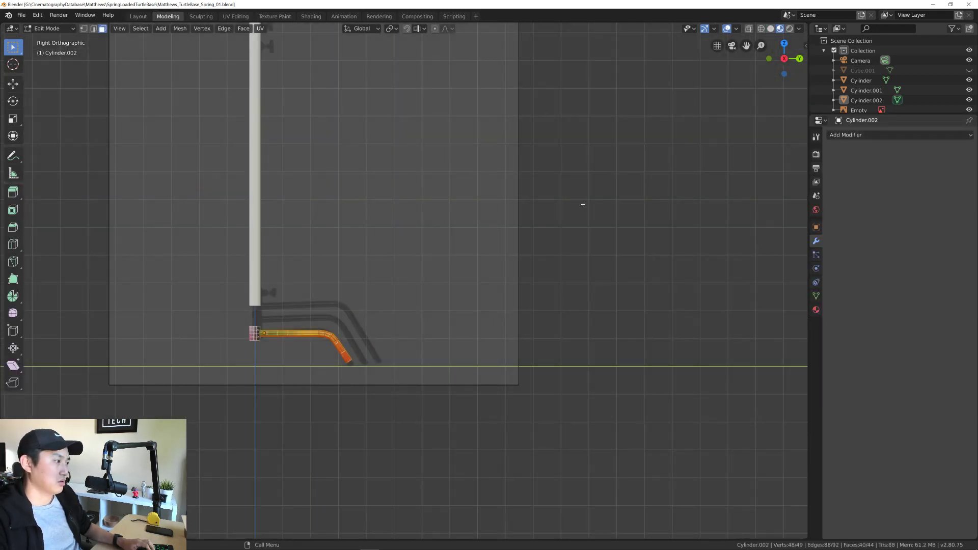
{"action": "scroll", "coordinate": [338, 356], "scroll_direction": "up", "scroll_amount": 6}
{"action": "scroll", "coordinate": [338, 355], "scroll_direction": "down", "scroll_amount": 3}
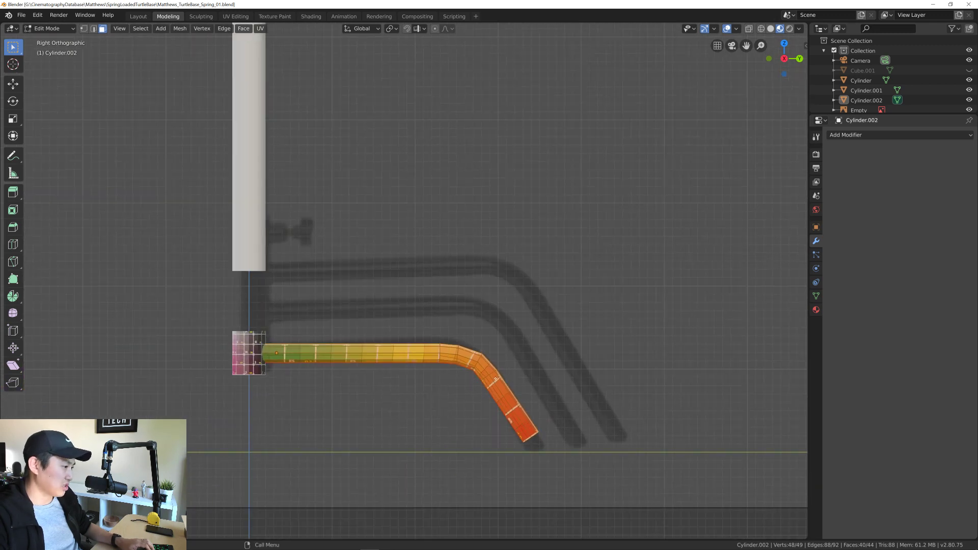
Step: Examine the arm alongside the two upper bent tubes of the reference image in right orthographic view
{"action": "middle_click_drag", "start_coordinate": [495, 379], "coordinate": [504, 370], "text": "shift"}
{"action": "scroll", "coordinate": [401, 378], "scroll_direction": "up", "scroll_amount": 1}
{"action": "middle_click_drag", "start_coordinate": [400, 378], "coordinate": [405, 376], "text": "shift"}
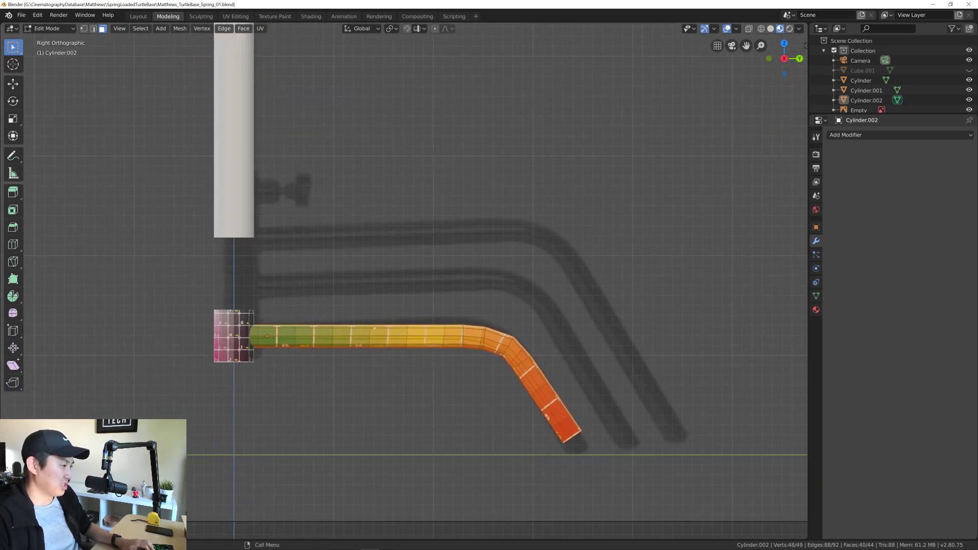
{"action": "middle_click_drag", "start_coordinate": [537, 422], "coordinate": [527, 425], "text": "shift"}
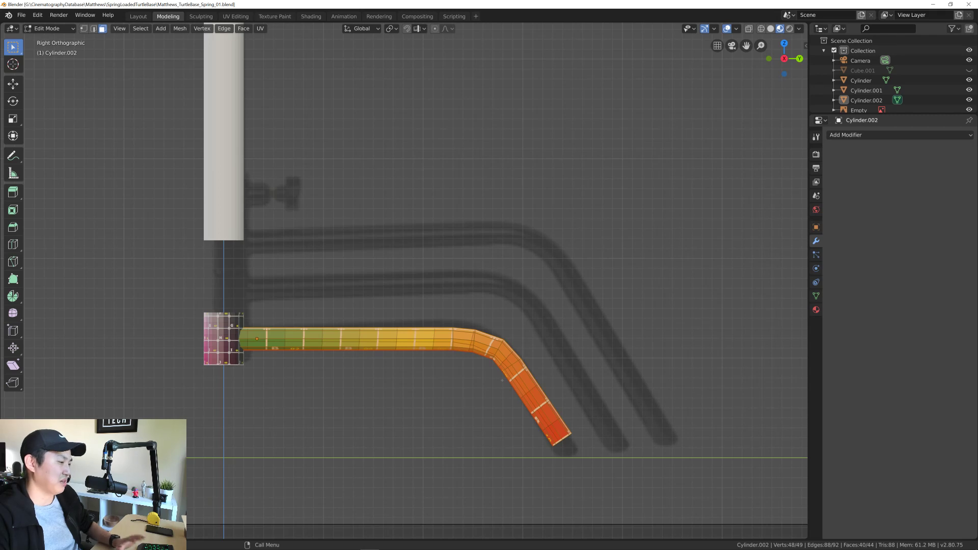
{"action": "middle_click_drag", "start_coordinate": [258, 290], "coordinate": [258, 296], "text": "shift"}
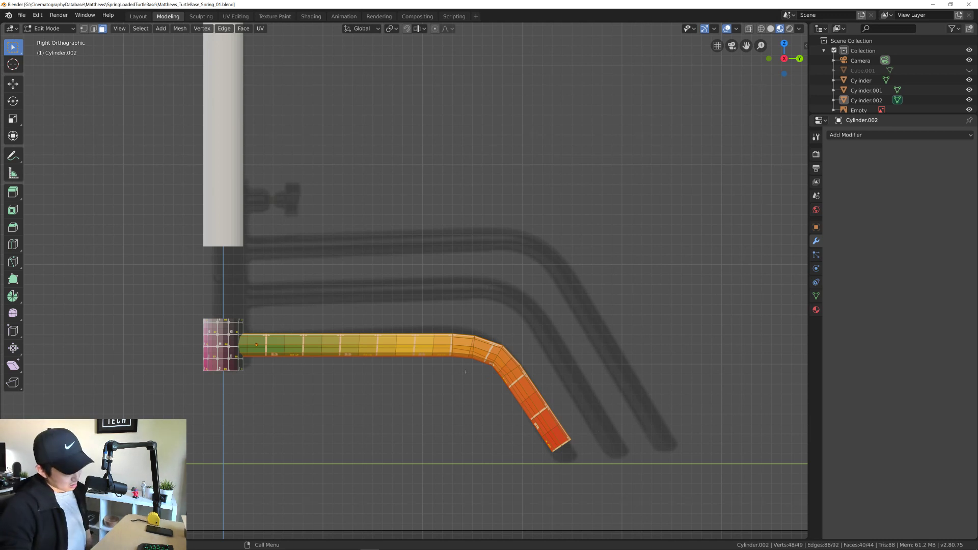
{"action": "scroll", "coordinate": [386, 354], "scroll_direction": "up", "scroll_amount": 2}
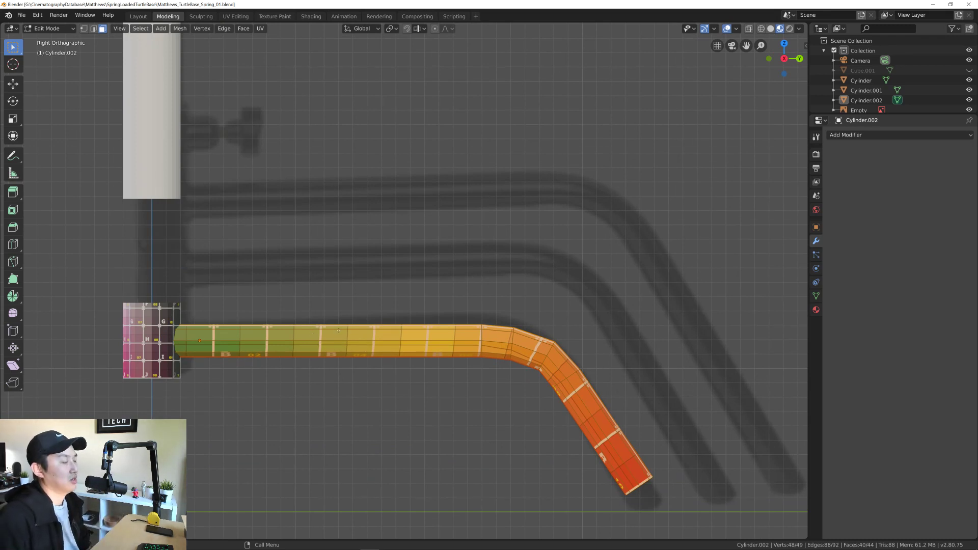
{"action": "middle_click_drag", "start_coordinate": [407, 310], "coordinate": [397, 293], "text": "shift"}
{"action": "scroll", "coordinate": [507, 346], "scroll_direction": "down", "scroll_amount": 1}
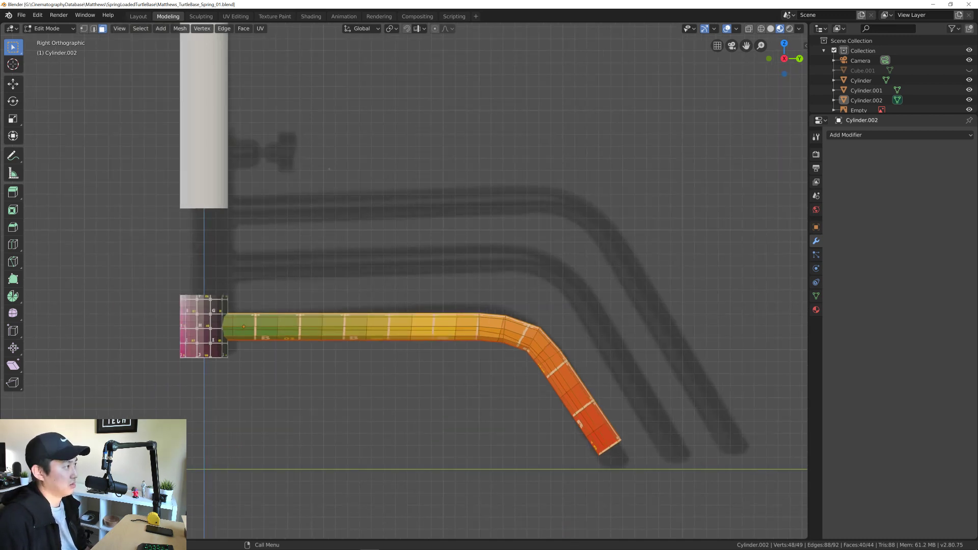
Step: Deselect the arm's faces, return to Object Mode and select the reference image empty
{"action": "key", "text": "shift+a"}
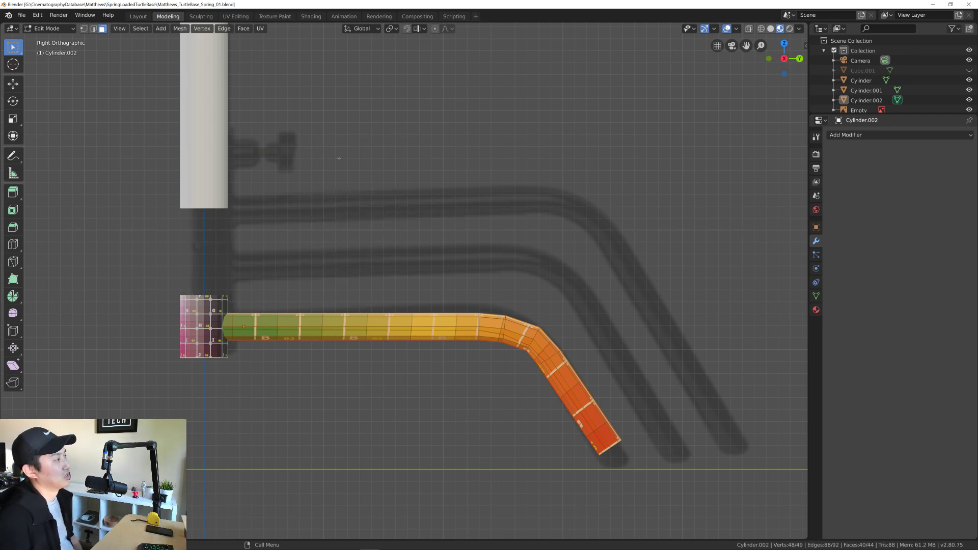
{"action": "key", "text": "alt+a"}
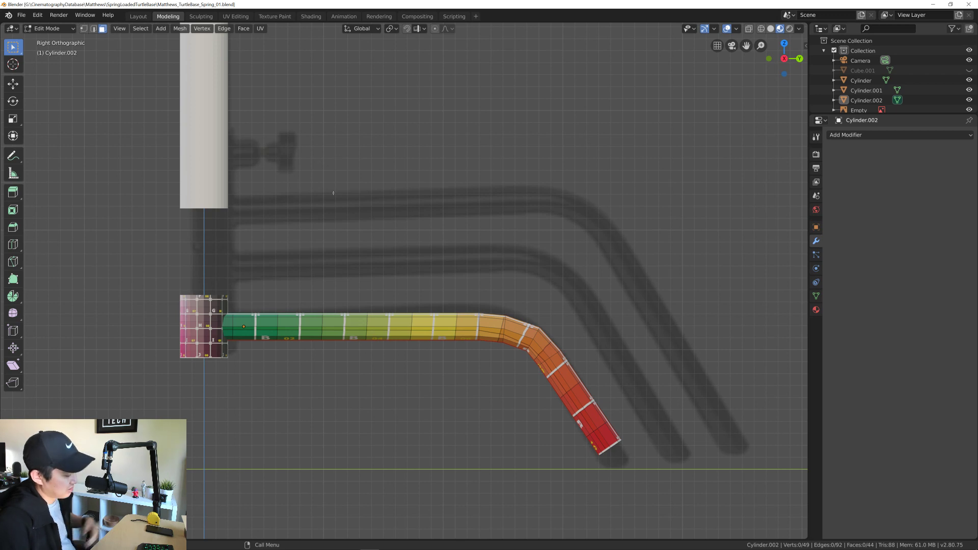
{"action": "key", "text": "Tab"}
{"action": "left_click", "coordinate": [362, 213]}
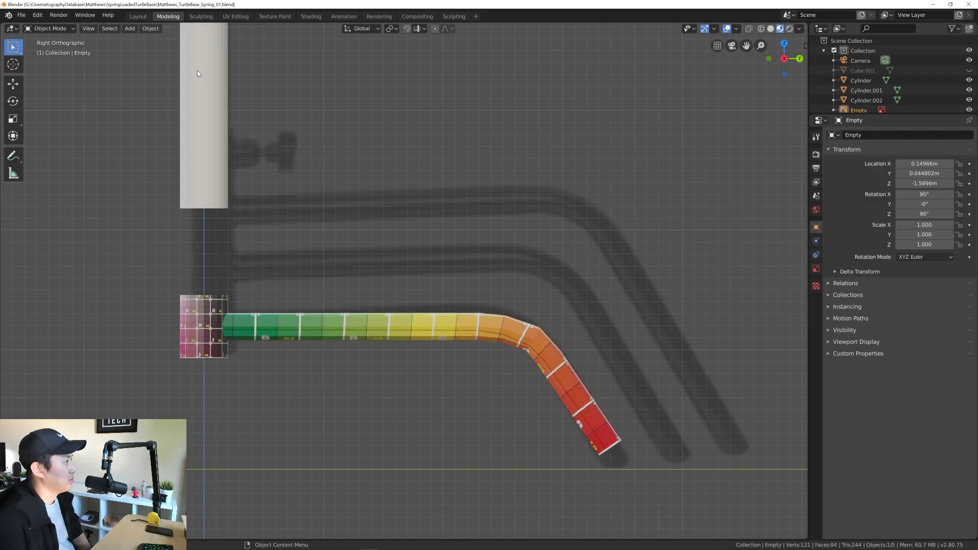
Step: Add a Bezier curve object to the scene
{"action": "left_click", "coordinate": [129, 28]}
{"action": "mouse_move", "coordinate": [164, 53]}
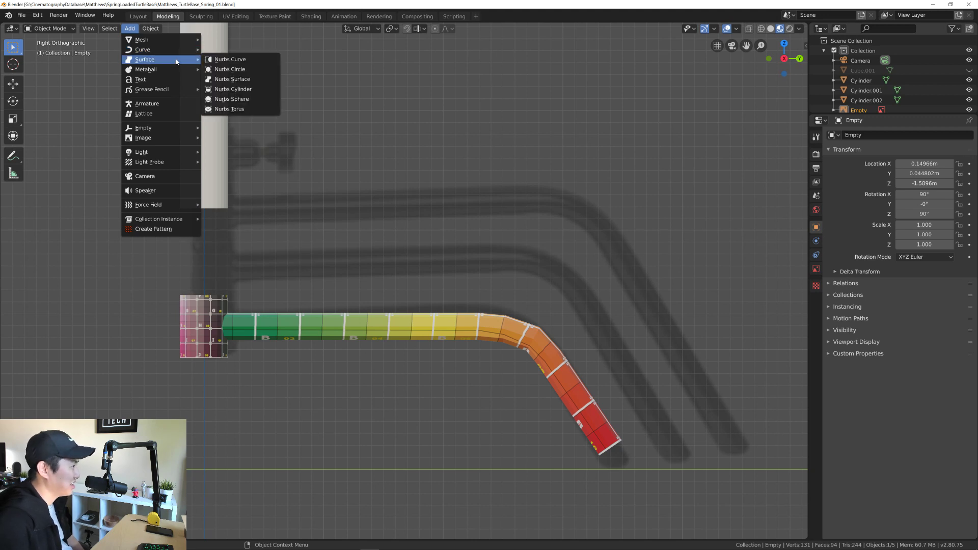
{"action": "left_click", "coordinate": [233, 51]}
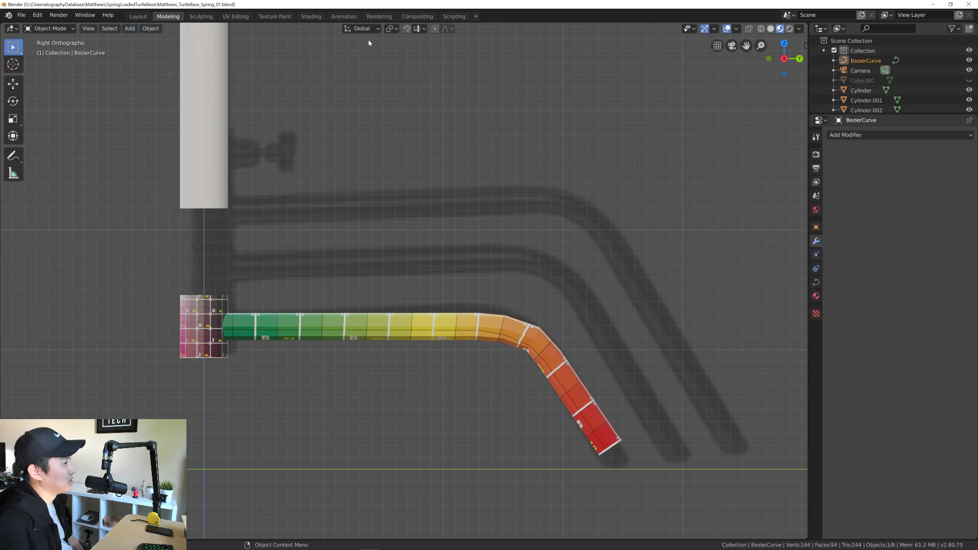
Step: Turn on snapping in the 3D viewport
{"action": "left_click", "coordinate": [420, 32]}
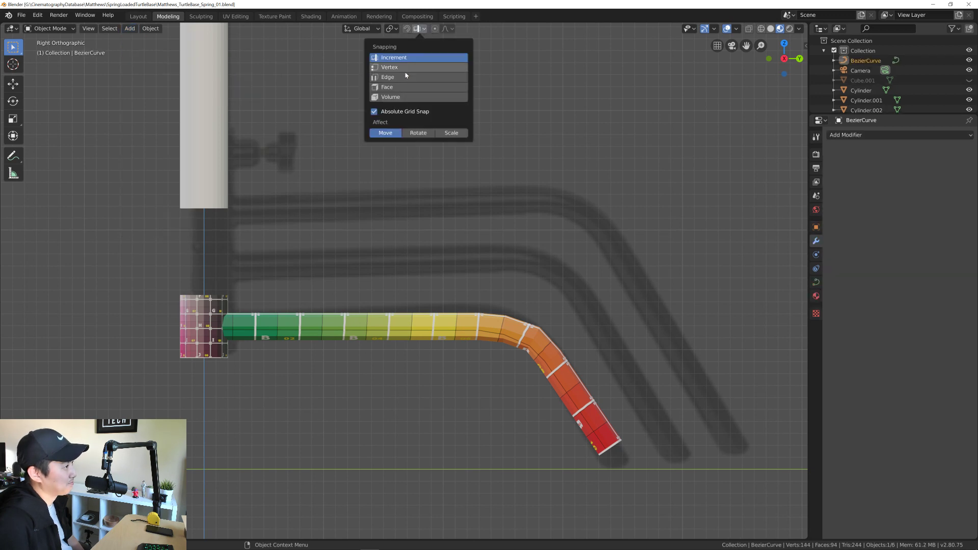
{"action": "left_click", "coordinate": [408, 29]}
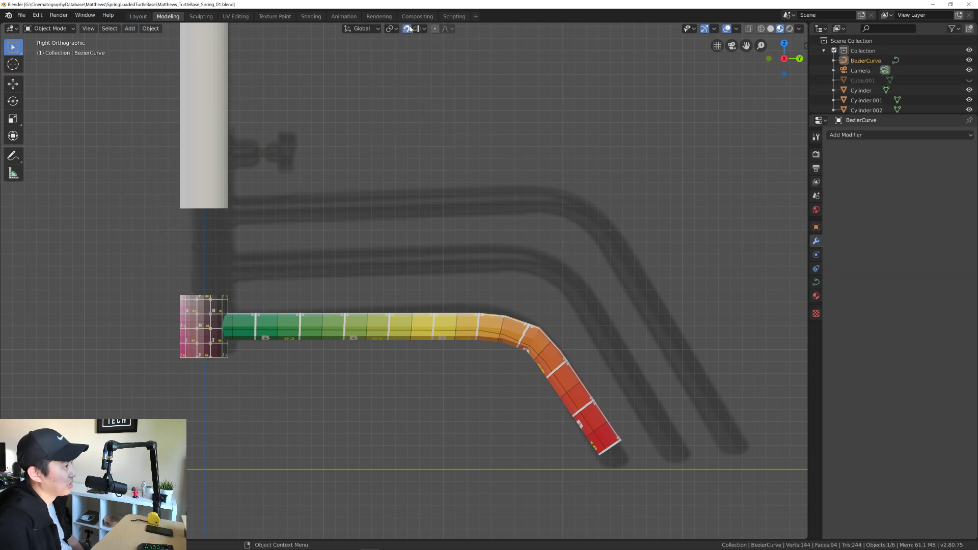
{"action": "left_click", "coordinate": [208, 233]}
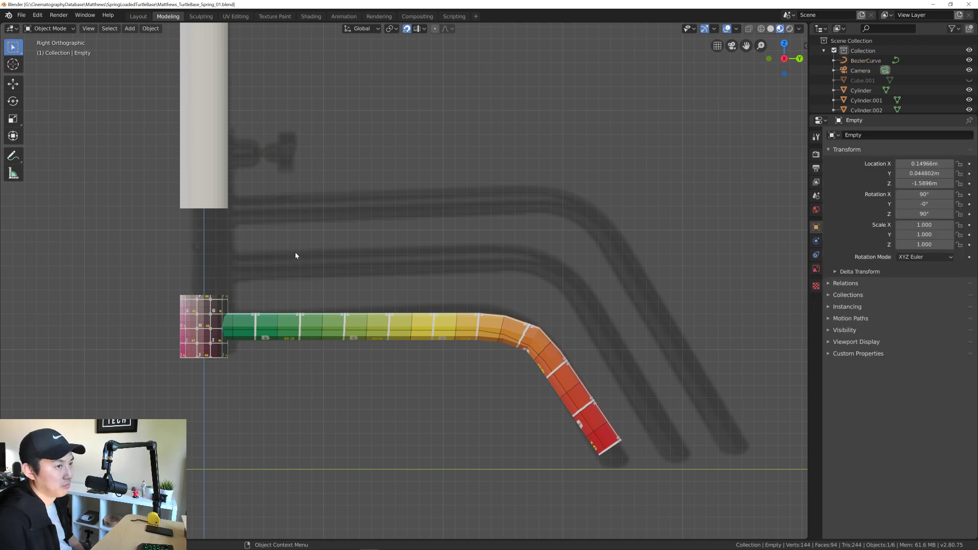
Step: Locate the Bezier curve in the scene and delete it
{"action": "left_click_drag", "start_coordinate": [866, 115], "coordinate": [866, 161]}
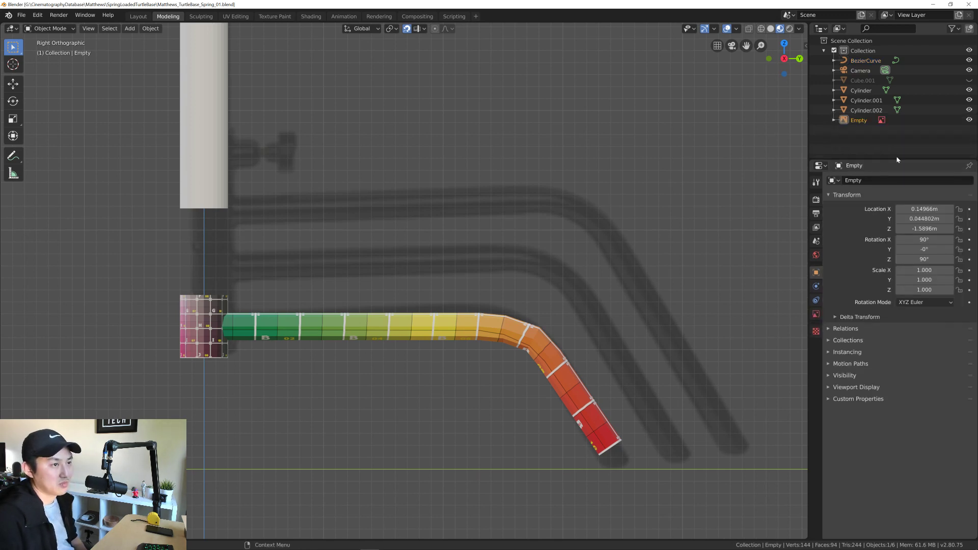
{"action": "left_click", "coordinate": [865, 61]}
{"action": "middle_click_drag", "start_coordinate": [377, 316], "coordinate": [397, 392]}
{"action": "scroll", "coordinate": [342, 354], "scroll_direction": "down", "scroll_amount": 5}
{"action": "left_click", "coordinate": [379, 440]}
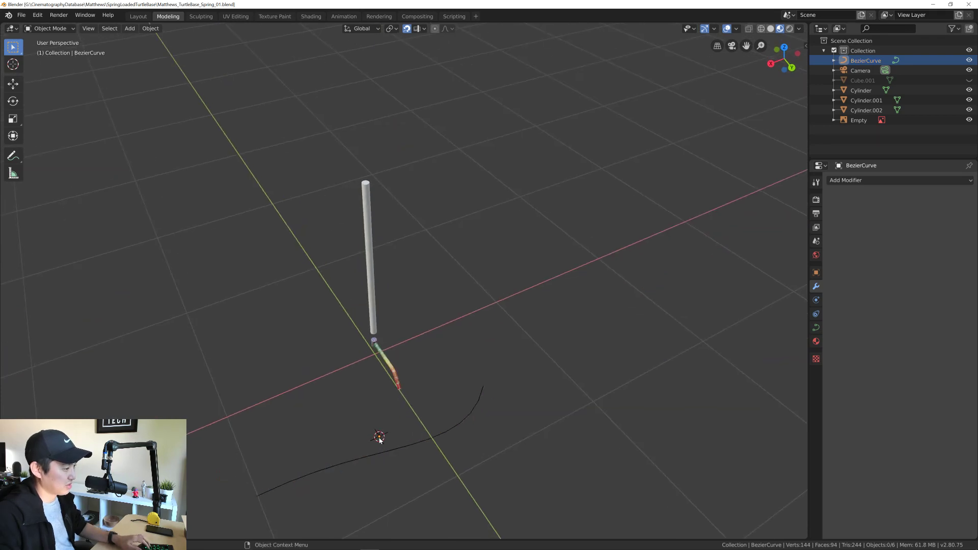
{"action": "left_click", "coordinate": [383, 440]}
{"action": "key", "text": "Delete"}
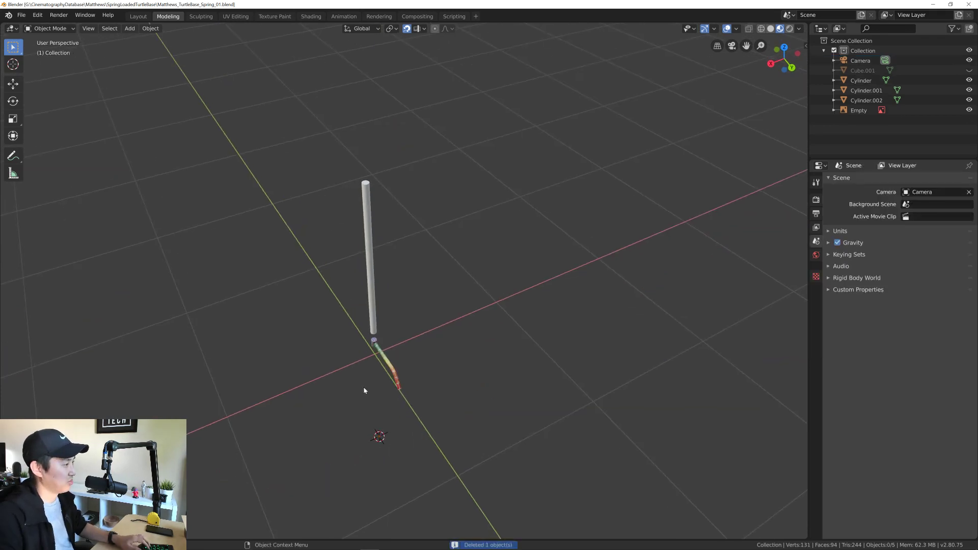
Step: Add a new Bezier curve to the scene and bring it into view beside the turtle base parts
{"action": "scroll", "coordinate": [325, 243], "scroll_direction": "up", "scroll_amount": 2}
{"action": "mouse_move", "coordinate": [337, 254]}
{"action": "middle_mouse_down"}
{"action": "mouse_move", "coordinate": [356, 266]}
{"action": "mouse_move", "coordinate": [331, 240]}
{"action": "middle_mouse_up"}
{"action": "left_click", "coordinate": [130, 28]}
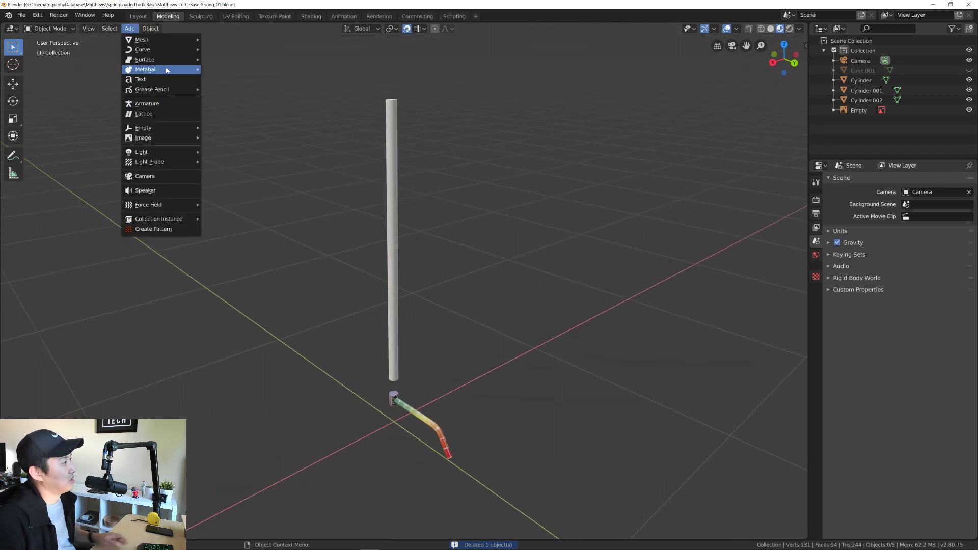
{"action": "mouse_move", "coordinate": [188, 49]}
{"action": "left_click", "coordinate": [224, 52]}
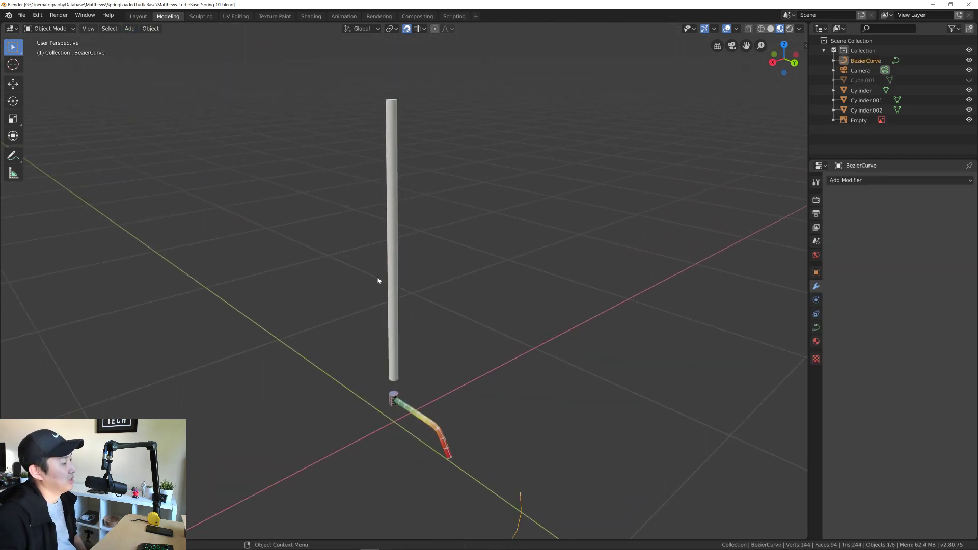
{"action": "middle_click_drag", "start_coordinate": [377, 280], "coordinate": [308, 428]}
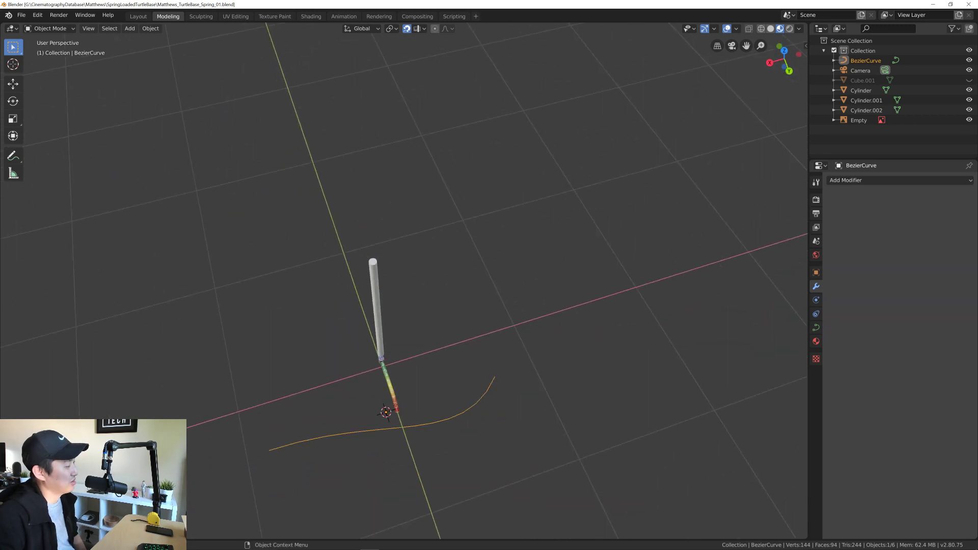
Step: Enter Edit Mode on the Bezier curve and move the control point at its +X end slightly outward
{"action": "mouse_move", "coordinate": [109, 442]}
{"action": "left_mouse_down"}
{"action": "mouse_move", "coordinate": [66, 443]}
{"action": "mouse_move", "coordinate": [105, 443]}
{"action": "left_mouse_up"}
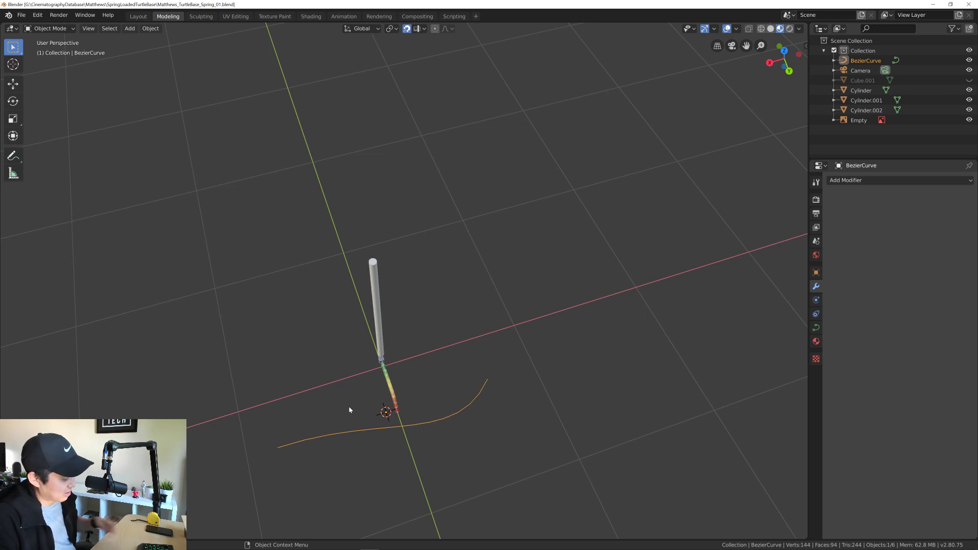
{"action": "key", "text": "Tab"}
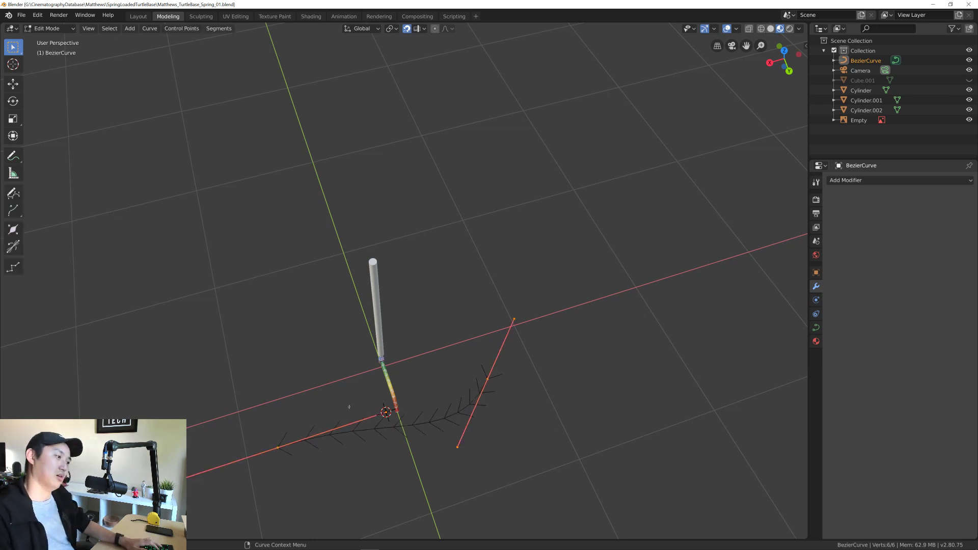
{"action": "middle_click_drag", "start_coordinate": [377, 393], "coordinate": [438, 415]}
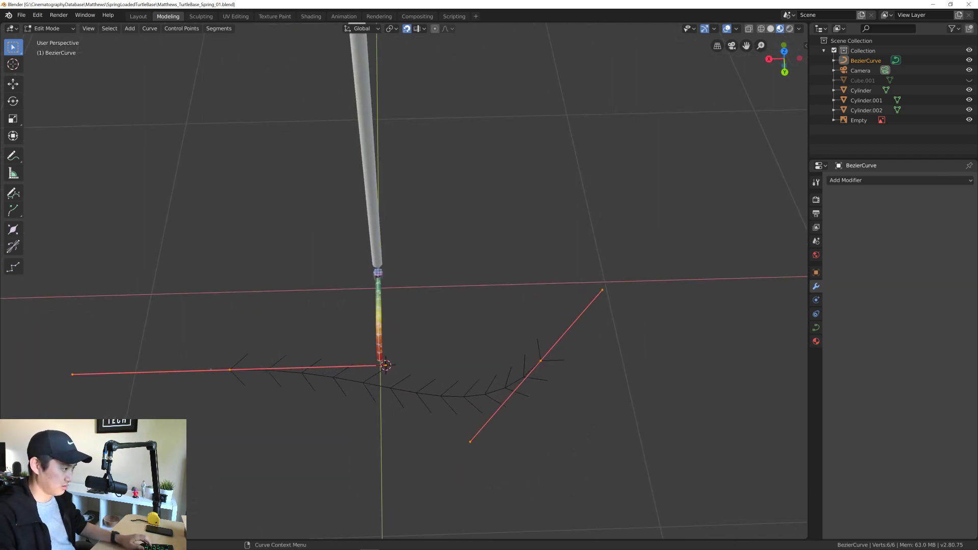
{"action": "left_click", "coordinate": [237, 380]}
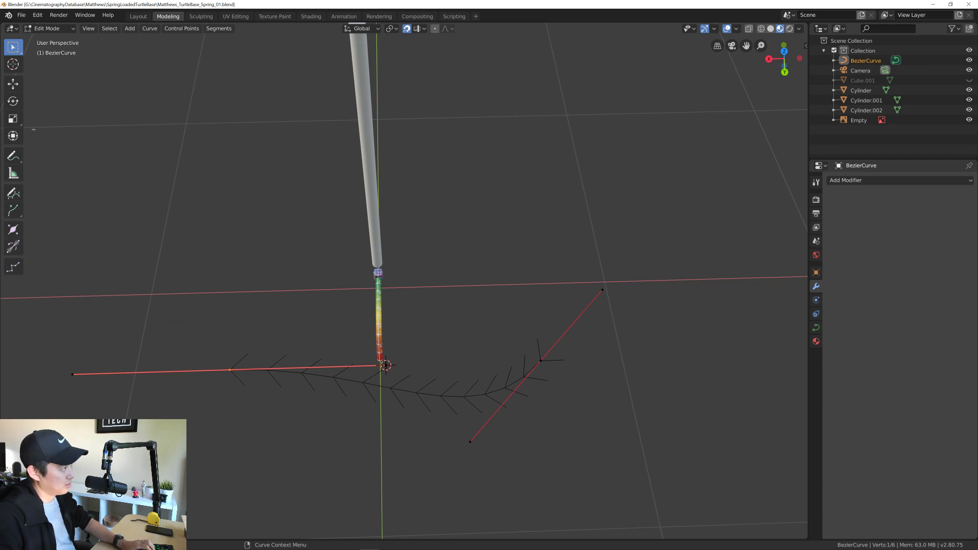
{"action": "left_click", "coordinate": [12, 84]}
{"action": "left_click_drag", "start_coordinate": [229, 369], "coordinate": [218, 371]}
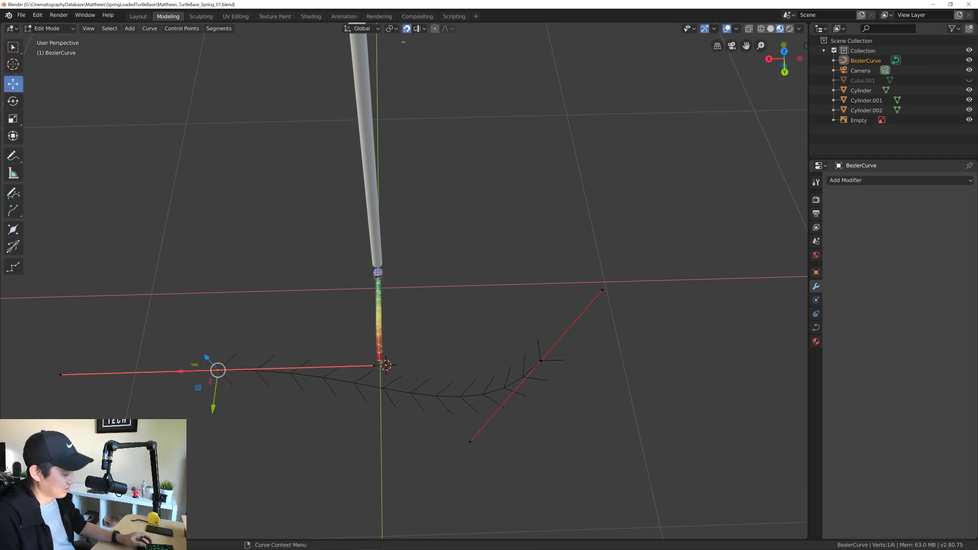
Step: Turn off snapping and move the curve's +X end control point within the XY plane toward negative Y, giving an S-shaped path
{"action": "key", "text": "shift+Tab"}
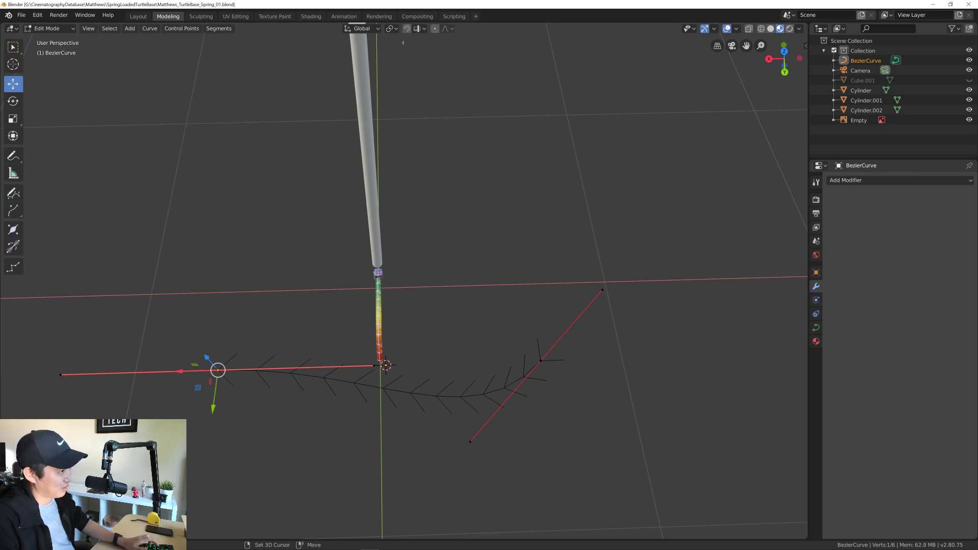
{"action": "key", "text": "g"}
{"action": "key", "text": "shift+z"}
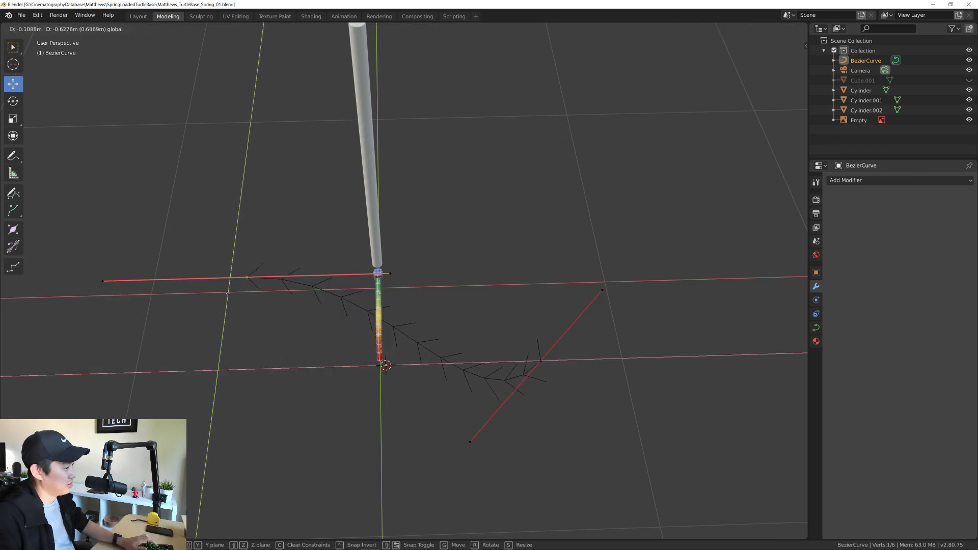
{"action": "left_click", "coordinate": [228, 242]}
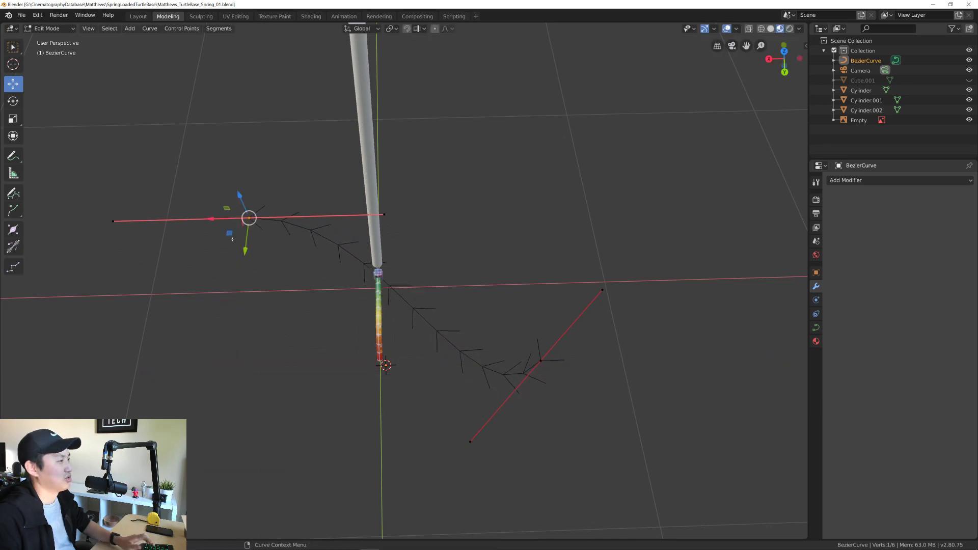
{"action": "left_click", "coordinate": [427, 249]}
Step: Return to Object Mode and add a Bezier circle at the 3D cursor
{"action": "middle_click_drag", "start_coordinate": [389, 271], "coordinate": [441, 294]}
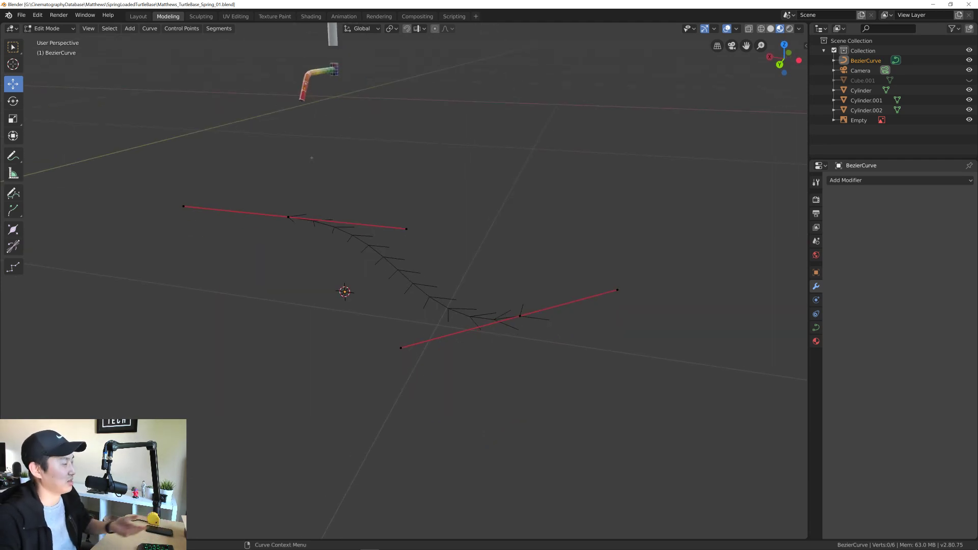
{"action": "left_click", "coordinate": [48, 28]}
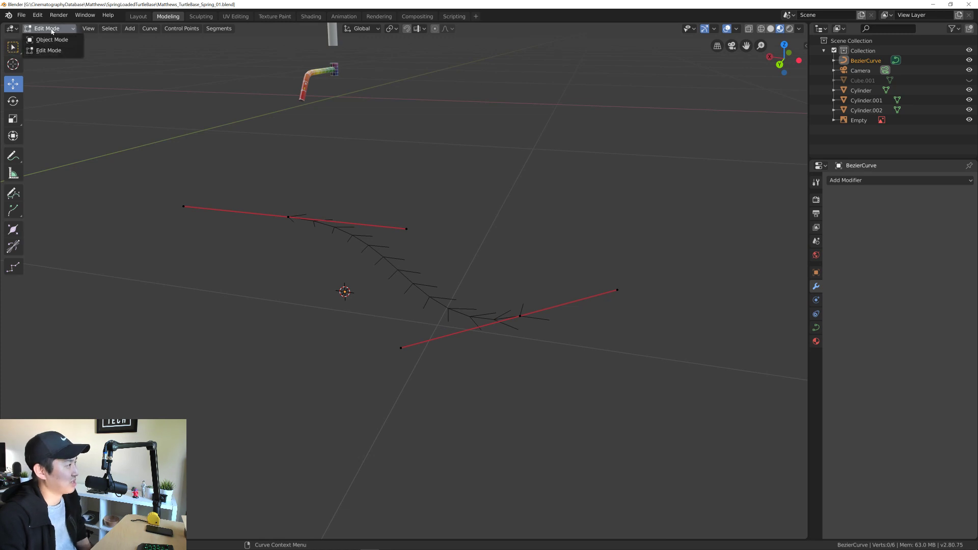
{"action": "left_click", "coordinate": [45, 38]}
{"action": "left_click", "coordinate": [130, 29]}
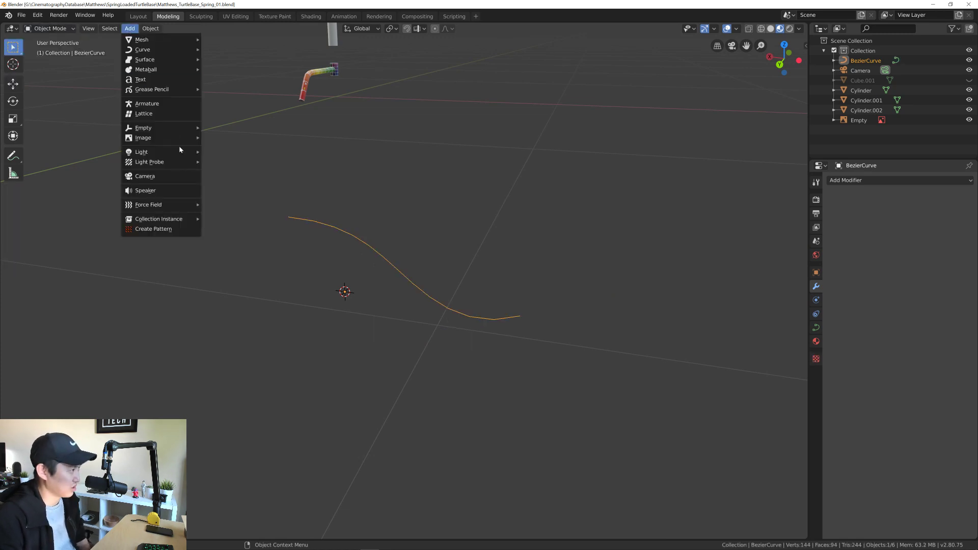
{"action": "mouse_move", "coordinate": [172, 72]}
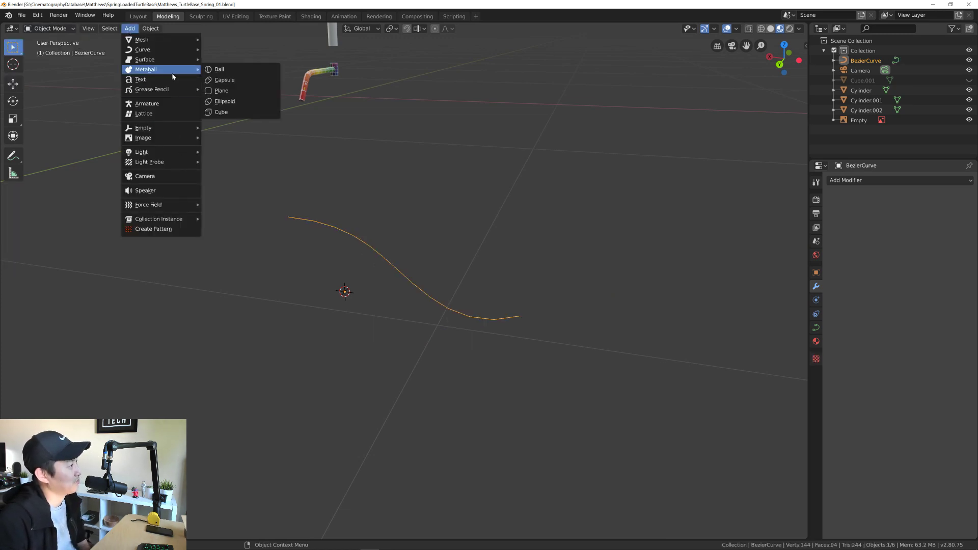
{"action": "mouse_move", "coordinate": [169, 50]}
{"action": "left_click", "coordinate": [224, 60]}
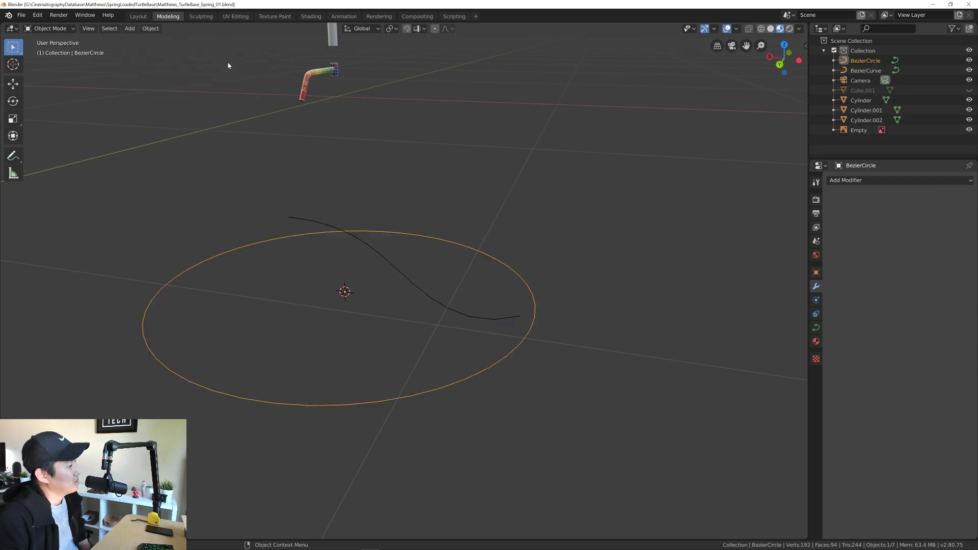
Step: Scale the Bezier circle down to a small profile beside the curve and add the Bezier curve to the selection
{"action": "middle_click_drag", "start_coordinate": [352, 275], "coordinate": [350, 284]}
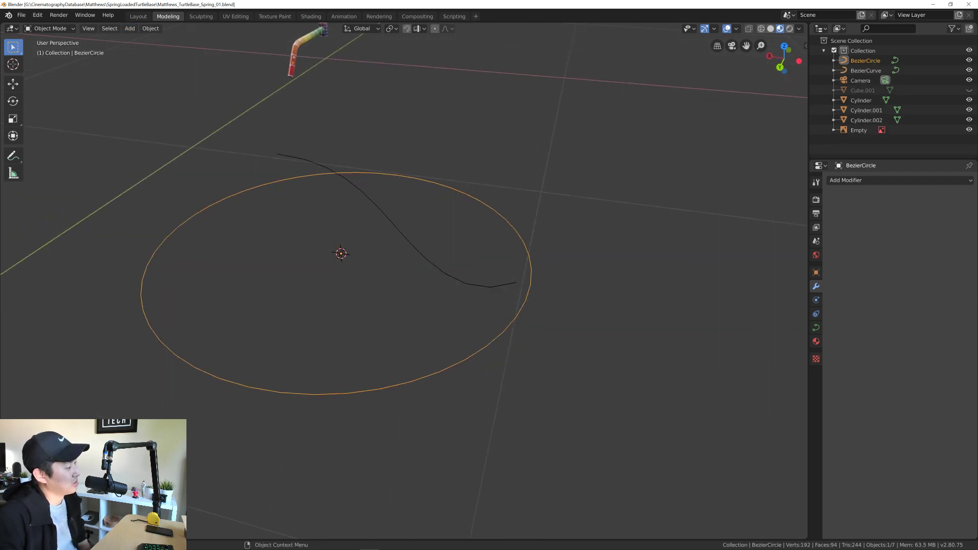
{"action": "key", "text": "s"}
{"action": "left_click", "coordinate": [343, 257]}
{"action": "key", "text": "s"}
{"action": "left_click", "coordinate": [306, 284]}
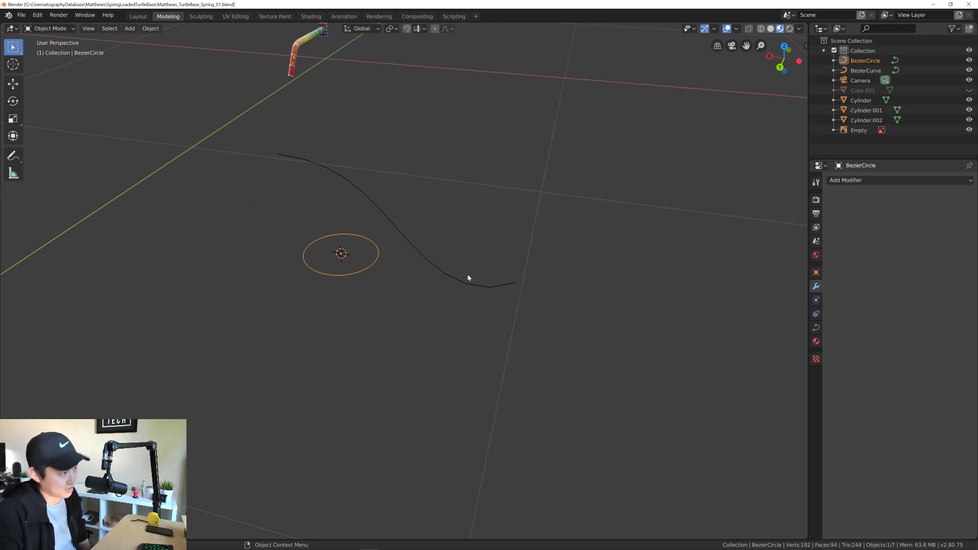
{"action": "middle_click_drag", "start_coordinate": [413, 270], "coordinate": [359, 263]}
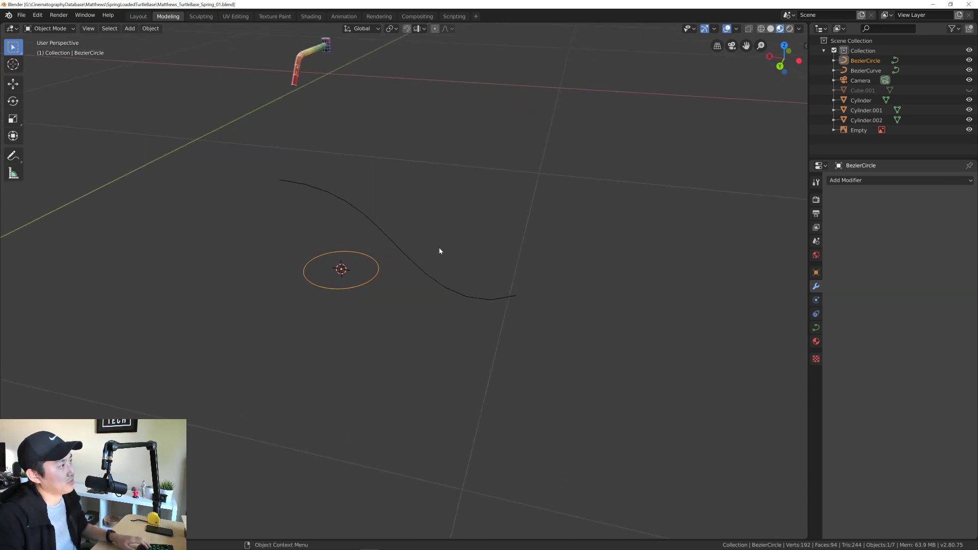
{"action": "left_click", "coordinate": [419, 273], "text": "shift"}
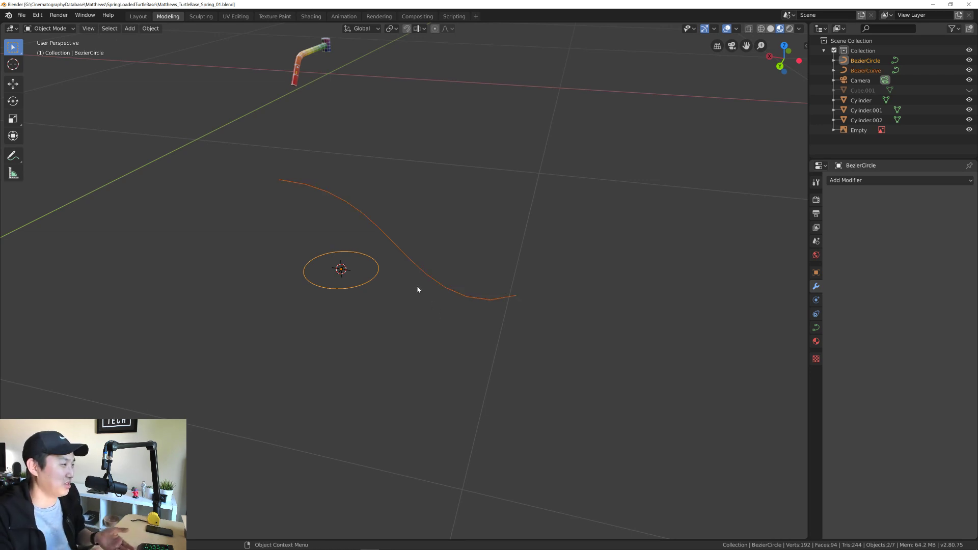
Step: Switch to the web browser and search Google for "blender 2.8 curve extrude" in a new tab
{"action": "key", "text": "alt+Tab"}
{"action": "key", "text": "ctrl+t"}
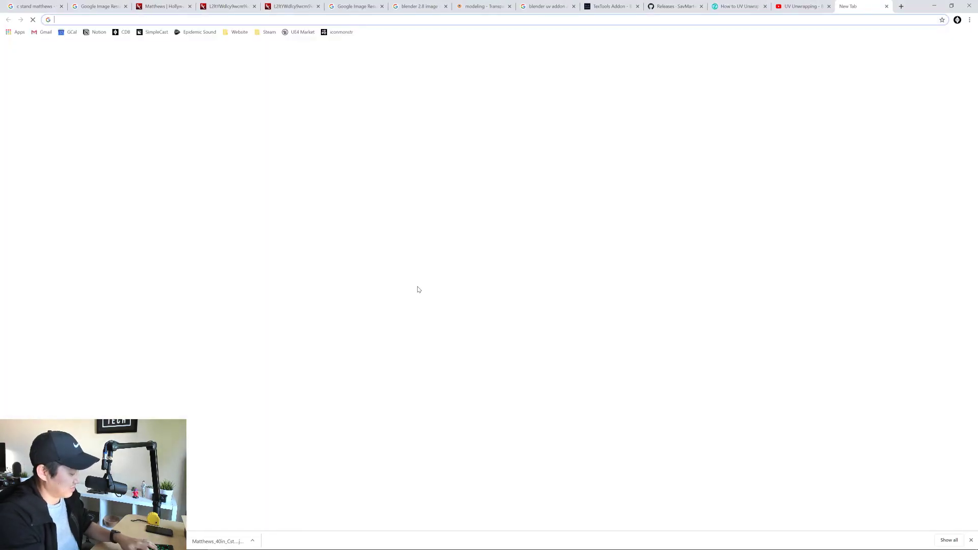
{"action": "type", "text": "blender 2.8"}
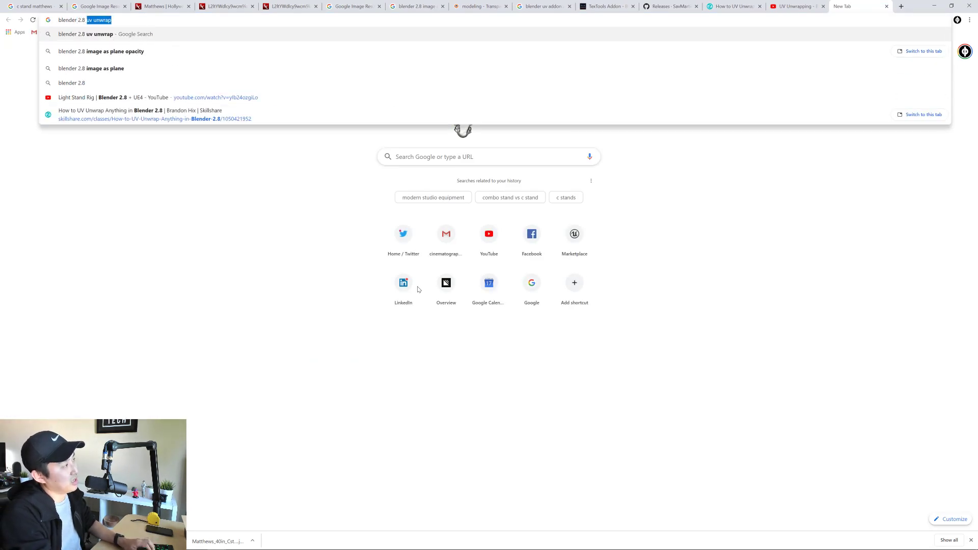
{"action": "key", "text": "alt+Tab"}
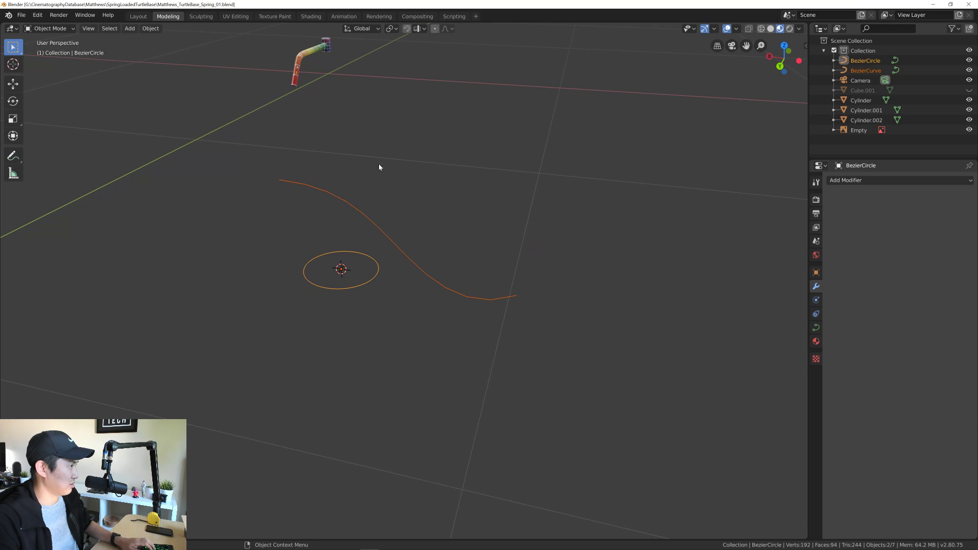
{"action": "left_click", "coordinate": [130, 28]}
{"action": "mouse_move", "coordinate": [161, 54]}
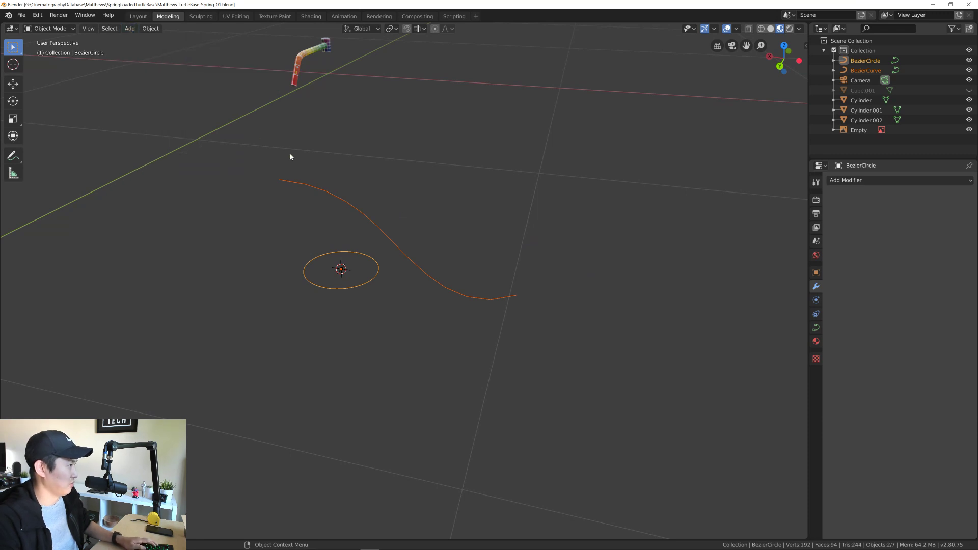
{"action": "key", "text": "alt+Tab"}
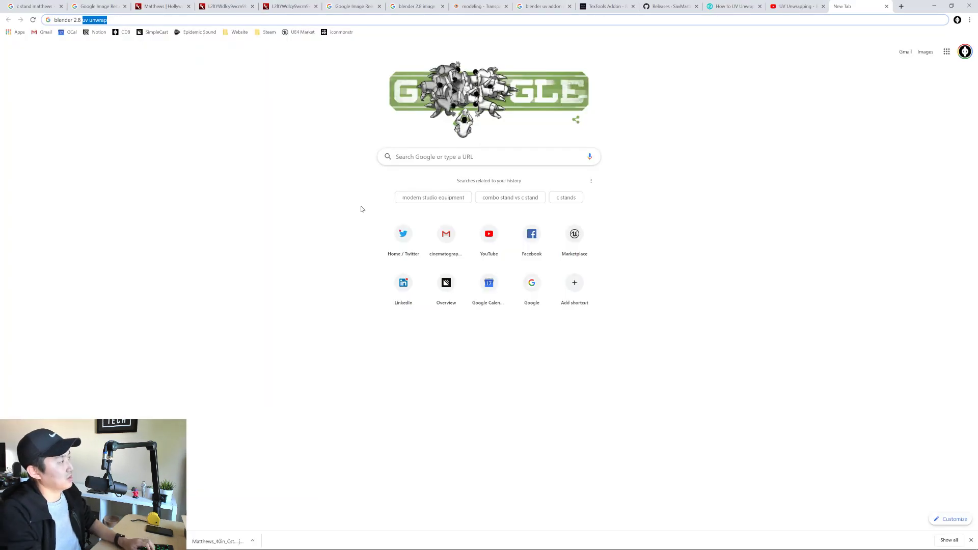
{"action": "type", "text": "curve"}
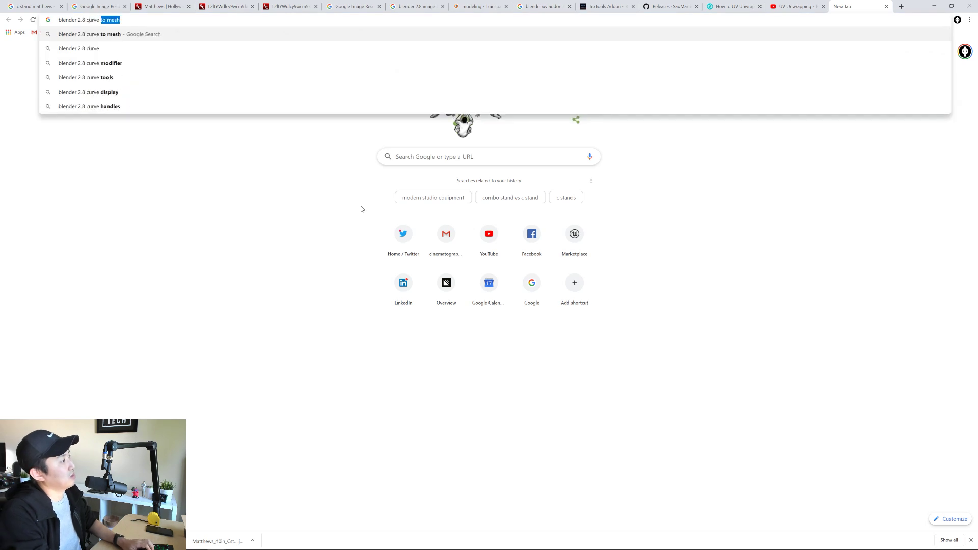
{"action": "type", "text": " extrude"}
{"action": "key", "text": "Return"}
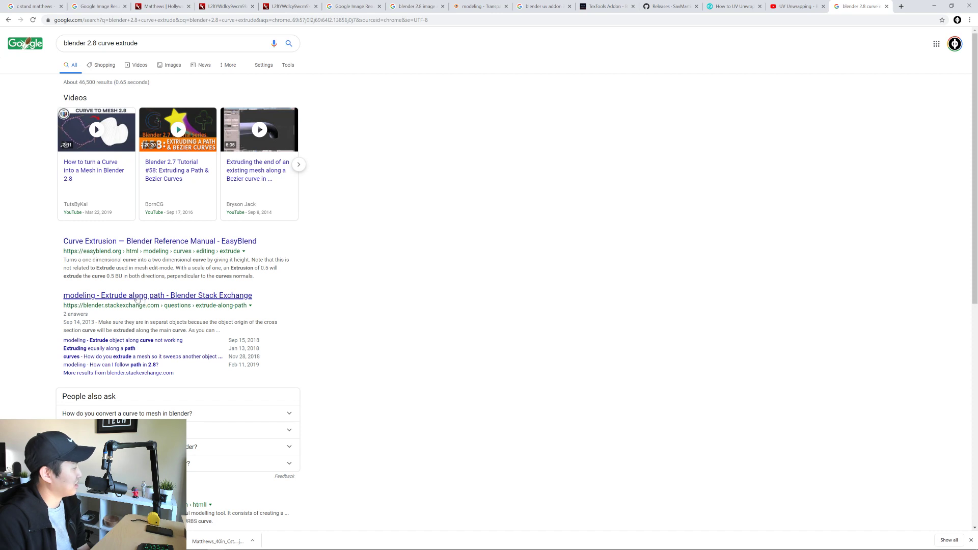
Step: Open the "Extrude Along Path - Blender.org" search result in a new tab and view it
{"action": "scroll", "coordinate": [195, 291], "scroll_direction": "down", "scroll_amount": 4}
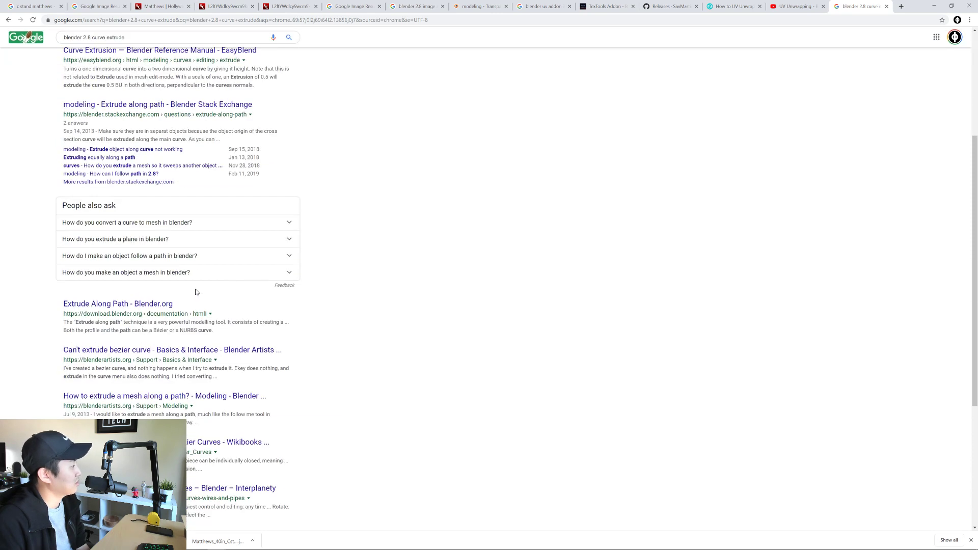
{"action": "scroll", "coordinate": [195, 291], "scroll_direction": "down", "scroll_amount": 2}
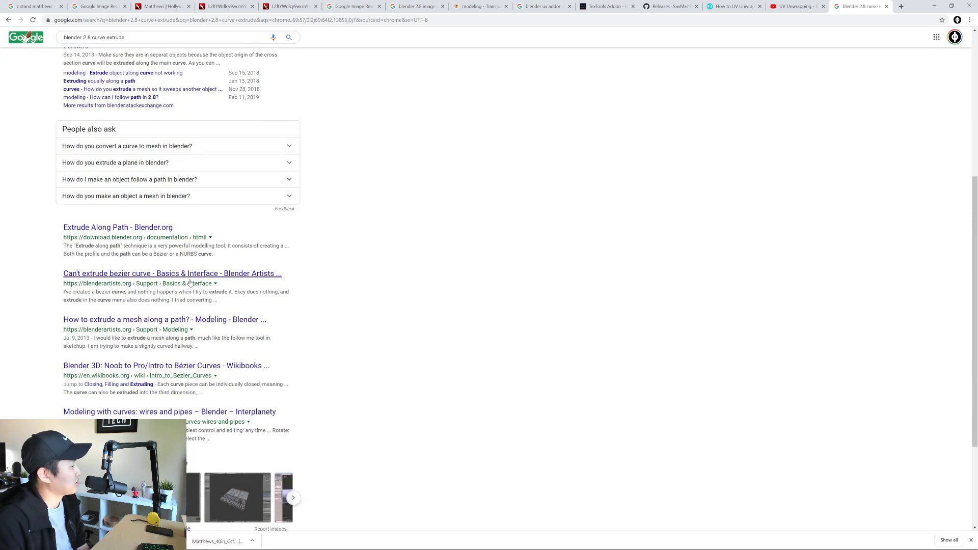
{"action": "right_click", "coordinate": [136, 229]}
{"action": "left_click", "coordinate": [157, 237]}
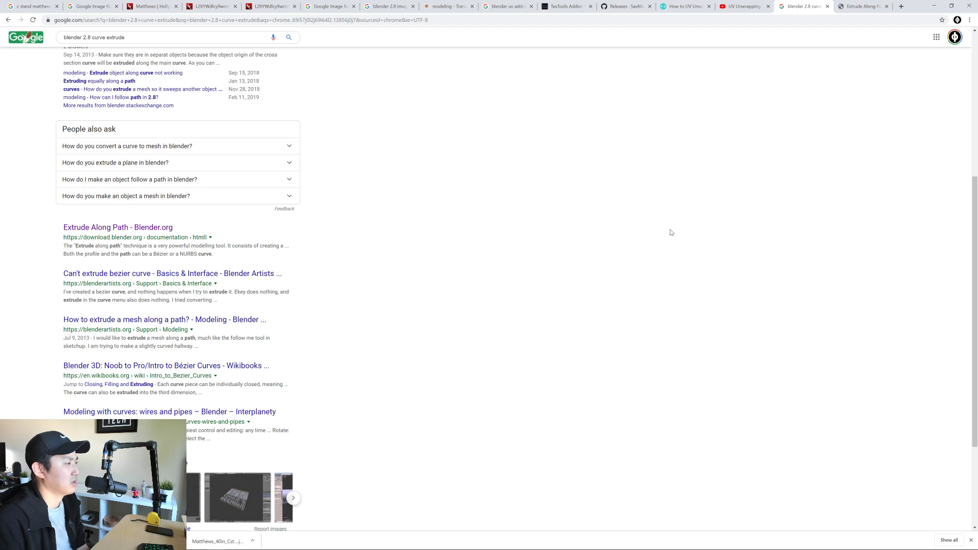
{"action": "left_click", "coordinate": [861, 7]}
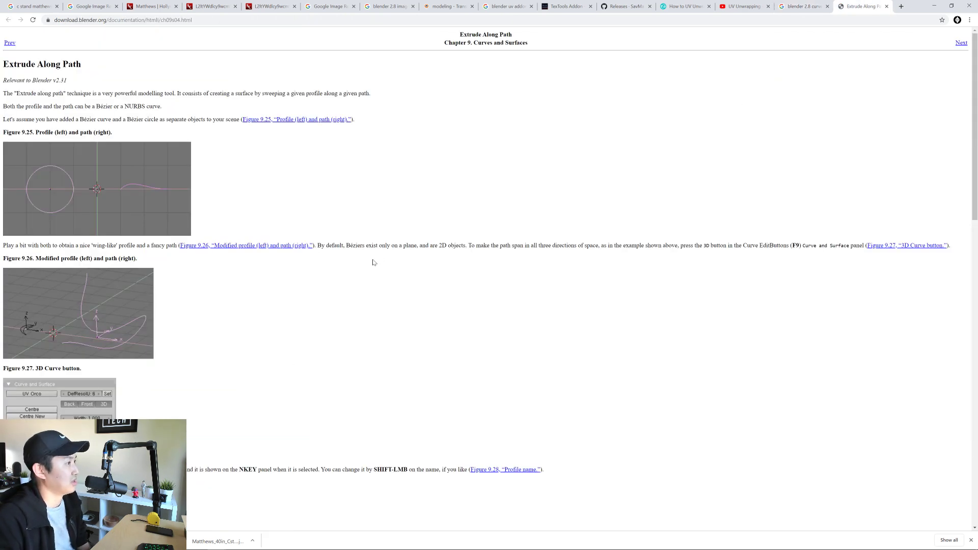
Step: Read through the Extrude Along Path documentation for how to specify the profile circle on the path curve
{"action": "scroll", "coordinate": [326, 259], "scroll_direction": "down", "scroll_amount": 2}
{"action": "scroll", "coordinate": [324, 260], "scroll_direction": "down", "scroll_amount": 3}
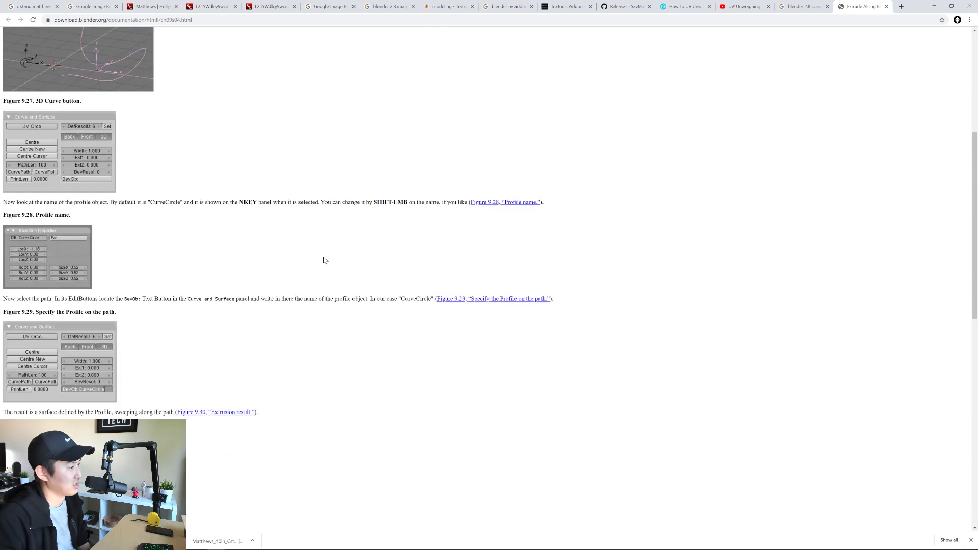
{"action": "scroll", "coordinate": [324, 261], "scroll_direction": "down", "scroll_amount": 2}
{"action": "scroll", "coordinate": [324, 261], "scroll_direction": "down", "scroll_amount": 7}
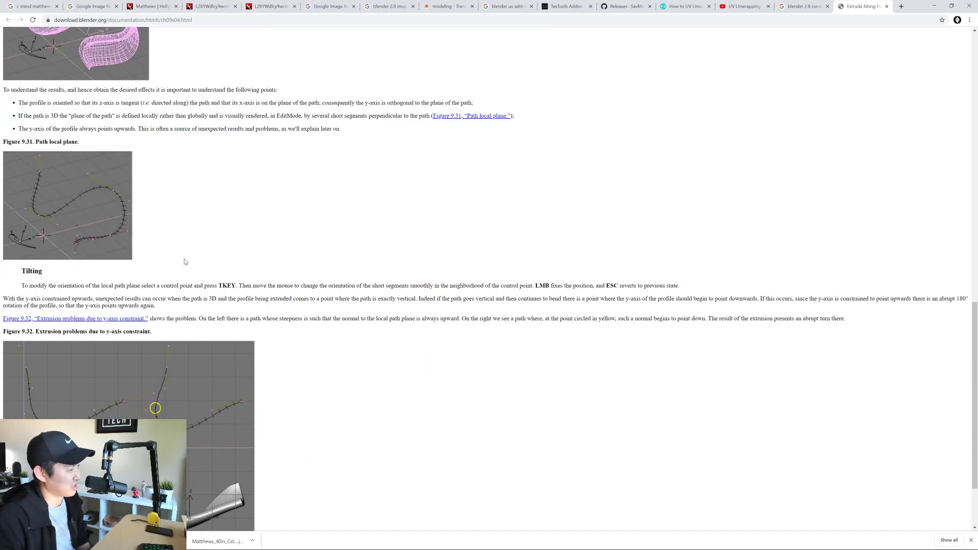
{"action": "scroll", "coordinate": [245, 271], "scroll_direction": "down", "scroll_amount": 2}
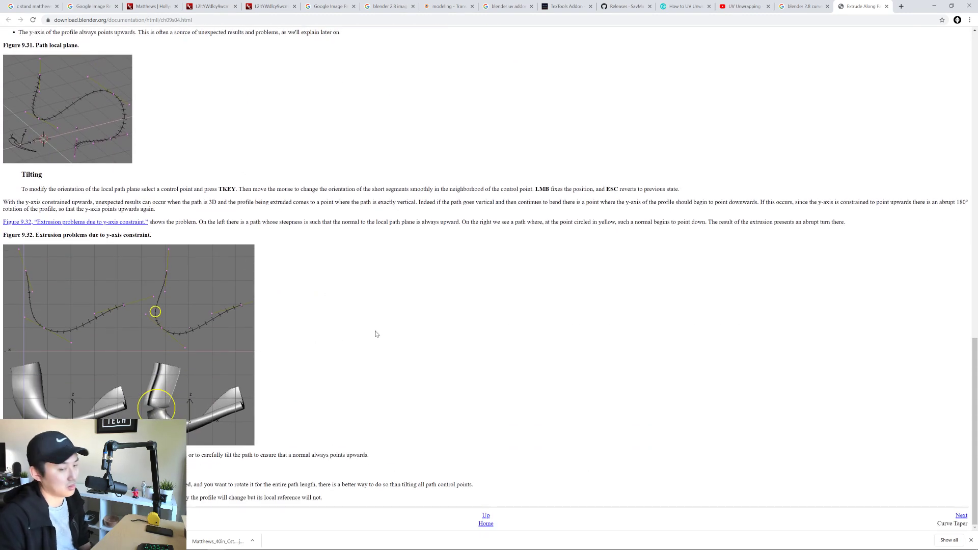
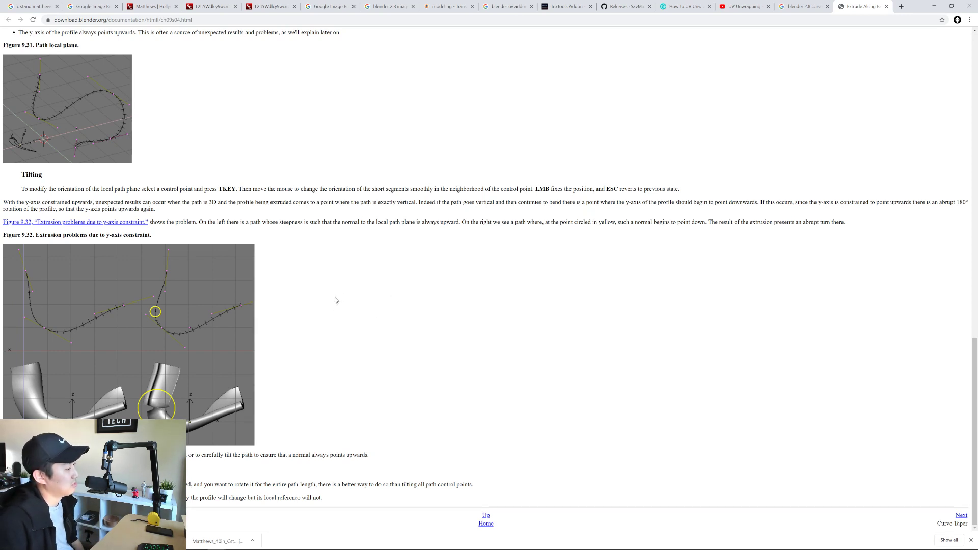
{"action": "scroll", "coordinate": [335, 300], "scroll_direction": "up", "scroll_amount": 3}
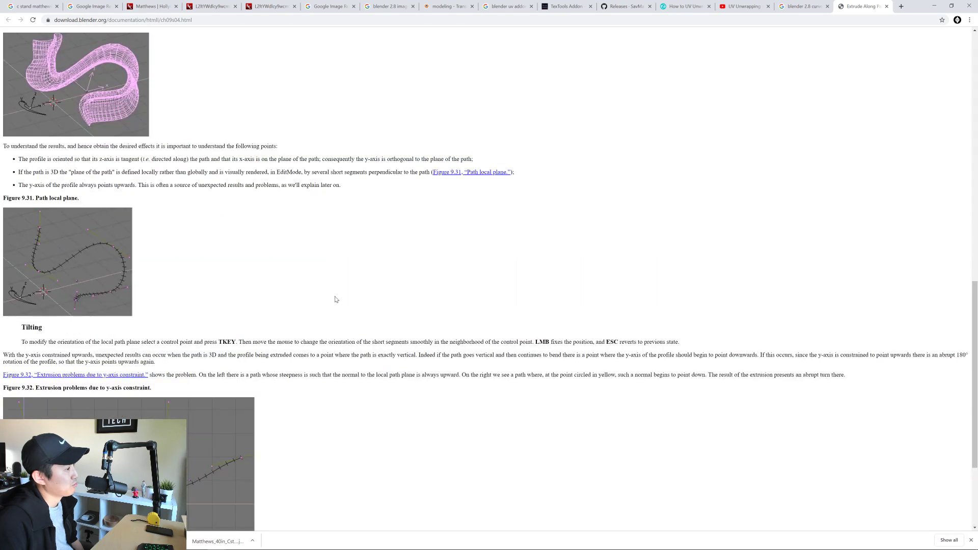
{"action": "scroll", "coordinate": [335, 300], "scroll_direction": "up", "scroll_amount": 5}
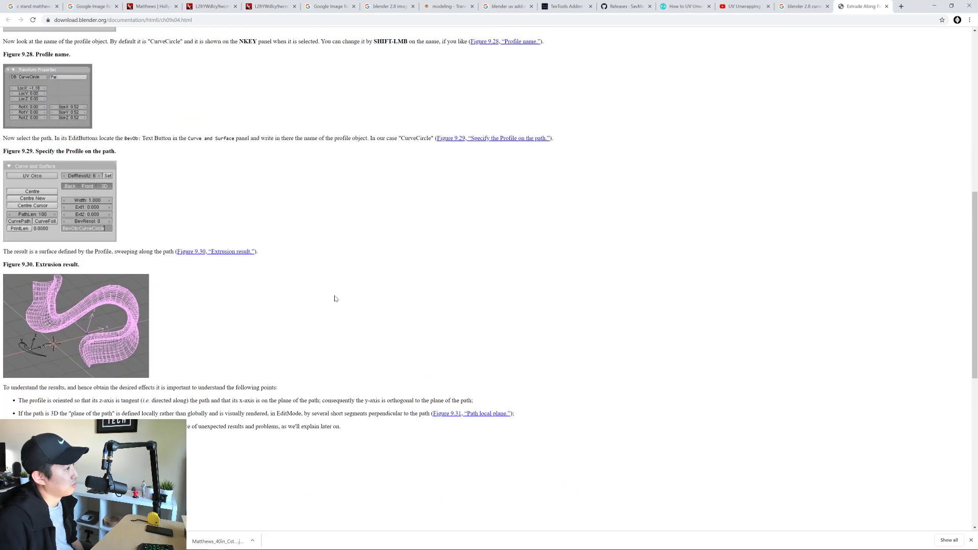
{"action": "scroll", "coordinate": [335, 298], "scroll_direction": "up", "scroll_amount": 3}
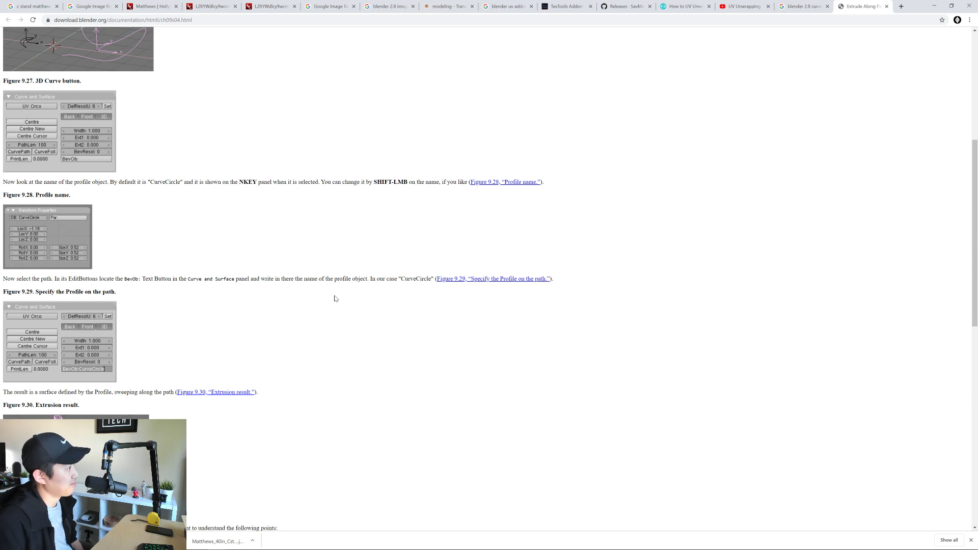
Step: Recheck the start of the Extrude Along Path documentation and close both that page and the UV Unwrapping video
{"action": "scroll", "coordinate": [336, 299], "scroll_direction": "up", "scroll_amount": 6}
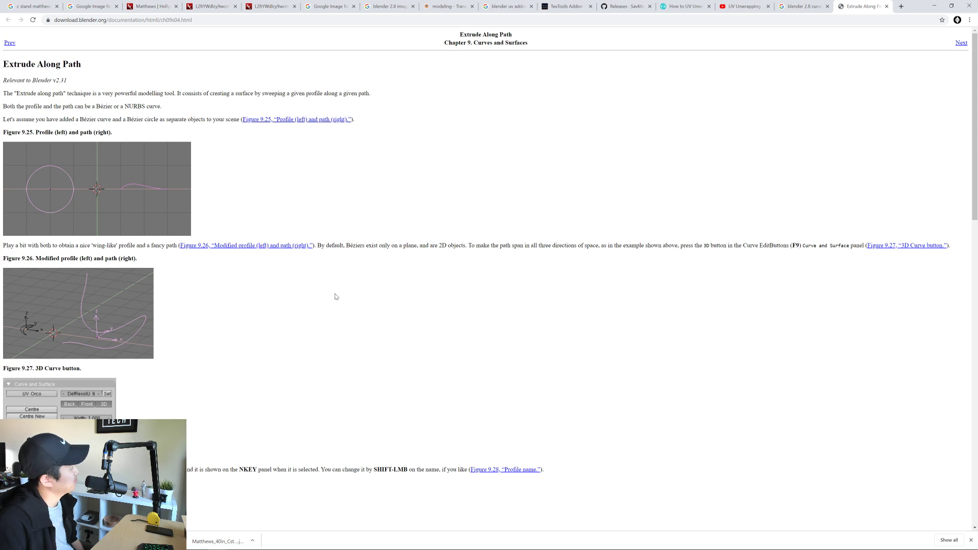
{"action": "scroll", "coordinate": [334, 295], "scroll_direction": "down", "scroll_amount": 4}
{"action": "scroll", "coordinate": [334, 295], "scroll_direction": "up", "scroll_amount": 4}
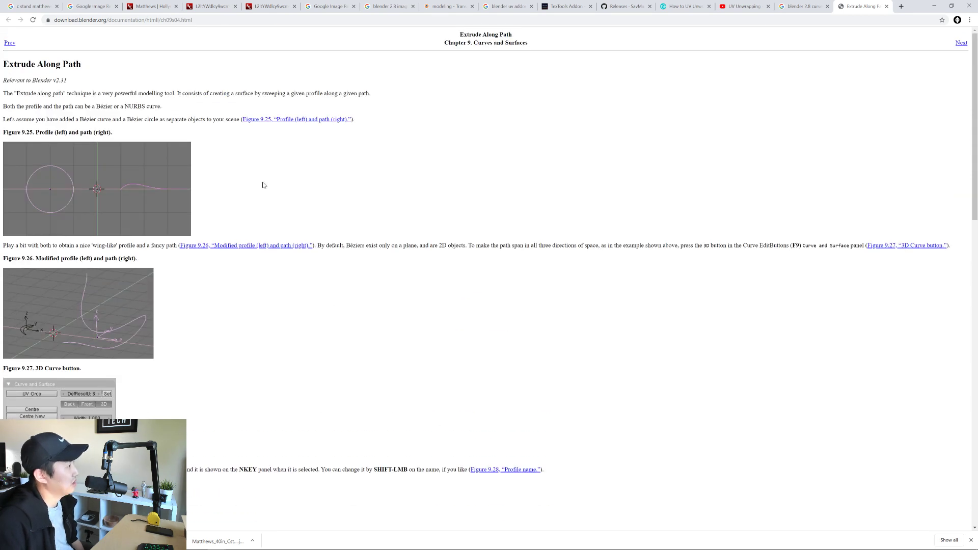
{"action": "left_click", "coordinate": [887, 6]}
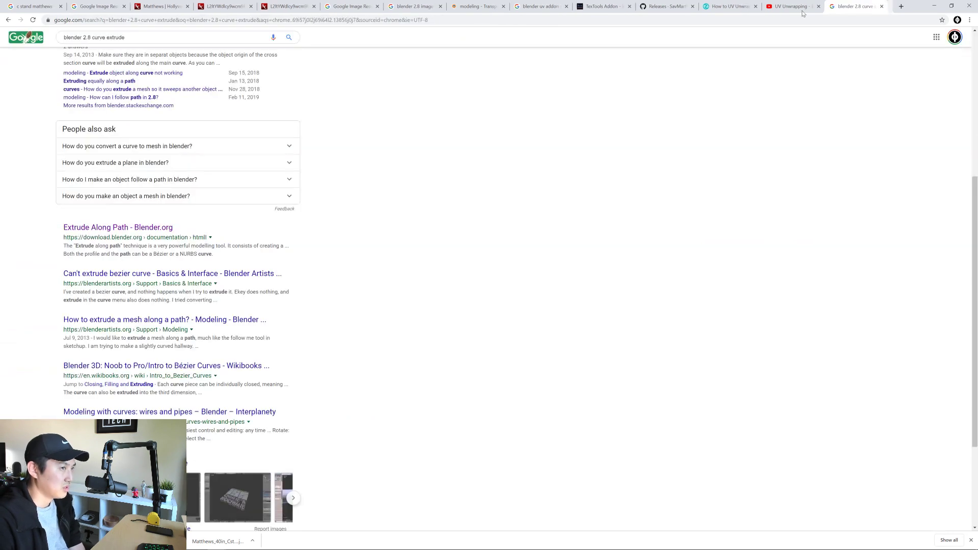
{"action": "left_click", "coordinate": [824, 6]}
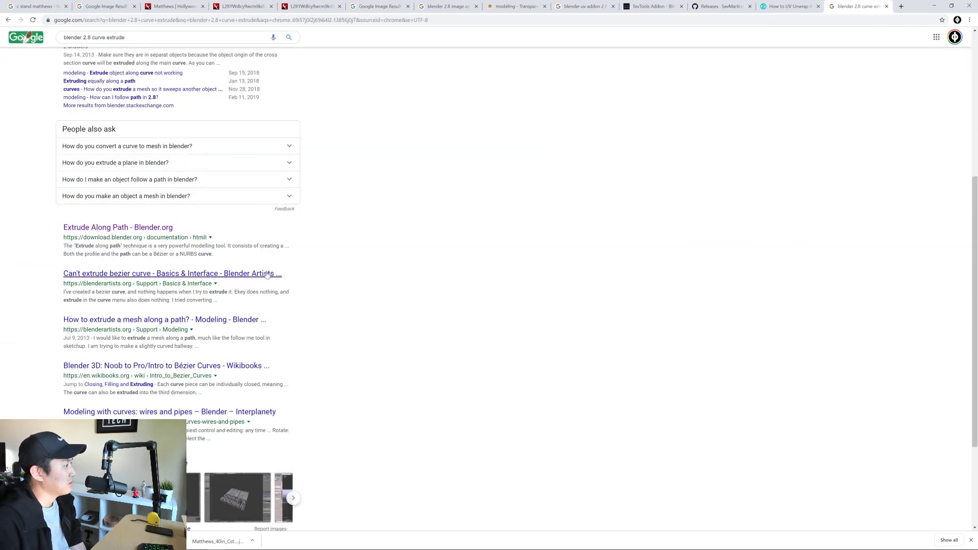
Step: Search Google for the suggested query "blender extrude along path" instead
{"action": "scroll", "coordinate": [256, 275], "scroll_direction": "down", "scroll_amount": 1}
{"action": "scroll", "coordinate": [170, 276], "scroll_direction": "up", "scroll_amount": 4}
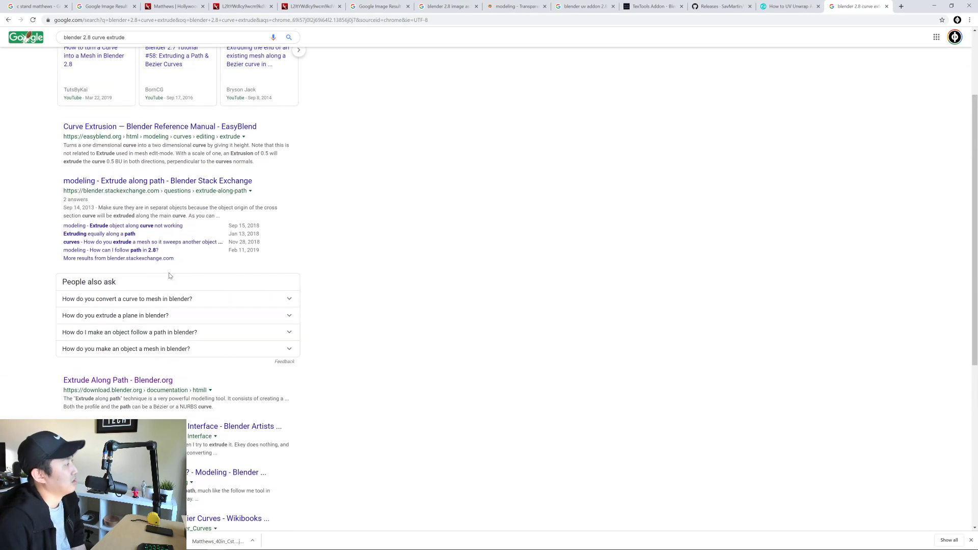
{"action": "scroll", "coordinate": [177, 199], "scroll_direction": "up", "scroll_amount": 3}
{"action": "left_click", "coordinate": [115, 42]}
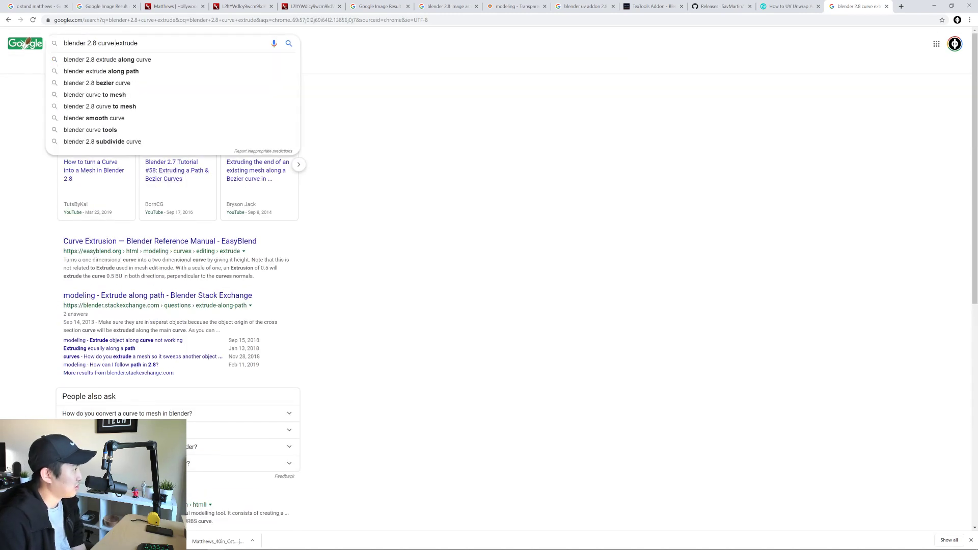
{"action": "left_click", "coordinate": [132, 72]}
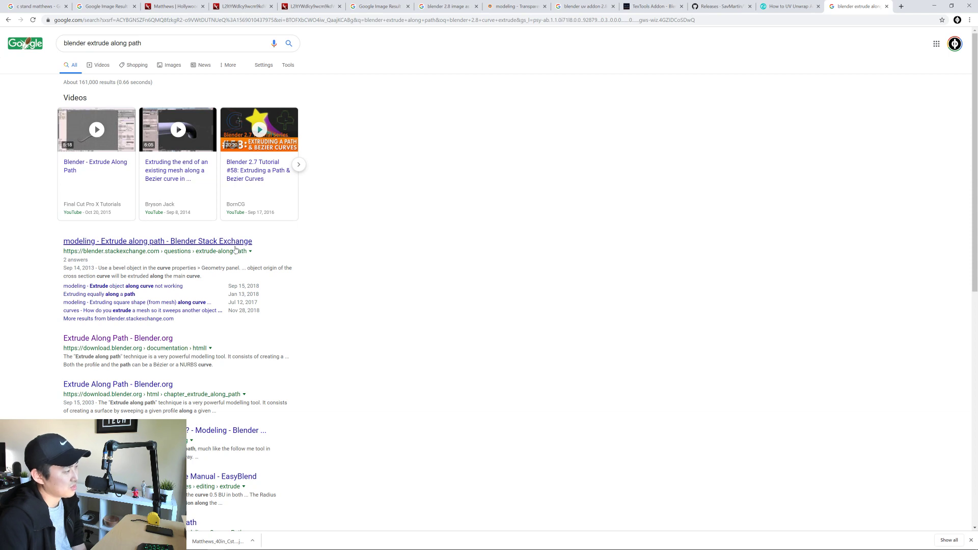
Step: Open the "Blender 2.7 Tutorial #58: Extruding a Path & Bezier Curves" video in a new tab and watch it full screen
{"action": "scroll", "coordinate": [235, 249], "scroll_direction": "down", "scroll_amount": 2}
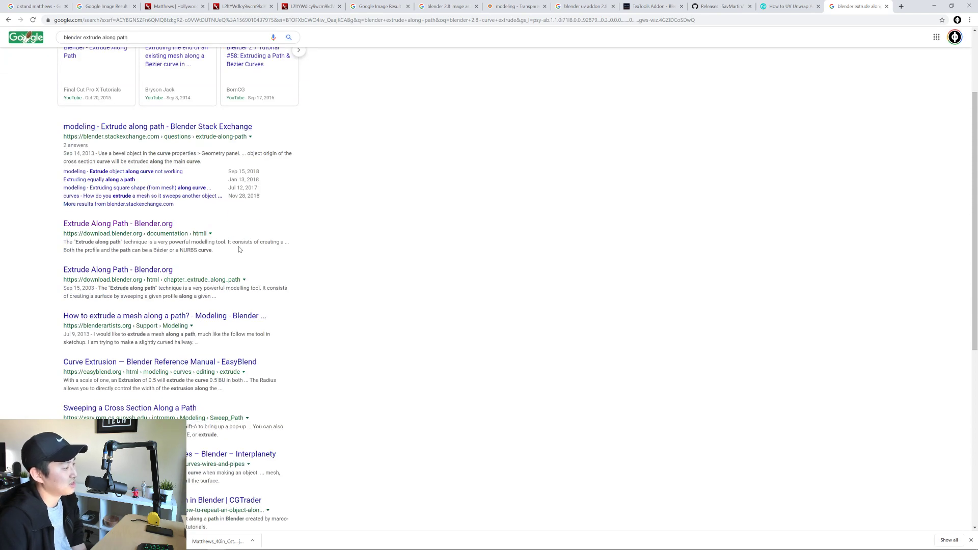
{"action": "scroll", "coordinate": [239, 249], "scroll_direction": "up", "scroll_amount": 2}
{"action": "middle_click", "coordinate": [253, 163]}
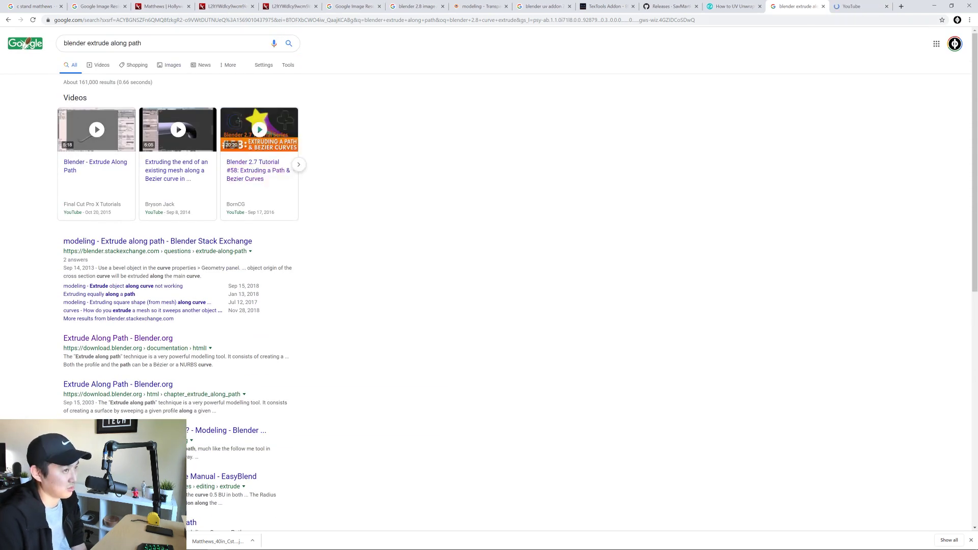
{"action": "key", "text": "ctrl+Tab"}
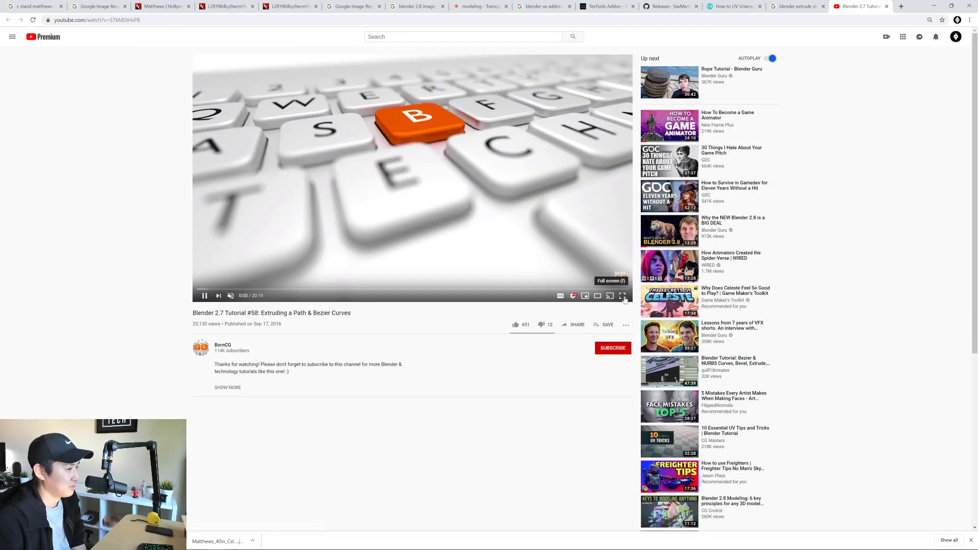
{"action": "left_click", "coordinate": [623, 297]}
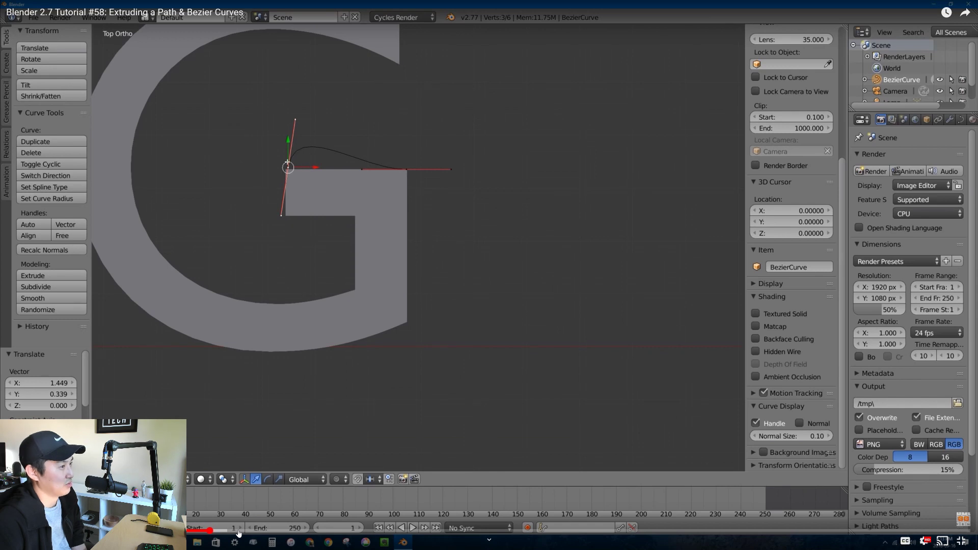
Step: Skim through the tutorial video to the part on bevel depth and resolution of a Bezier curve and pause it there
{"action": "left_click", "coordinate": [274, 532]}
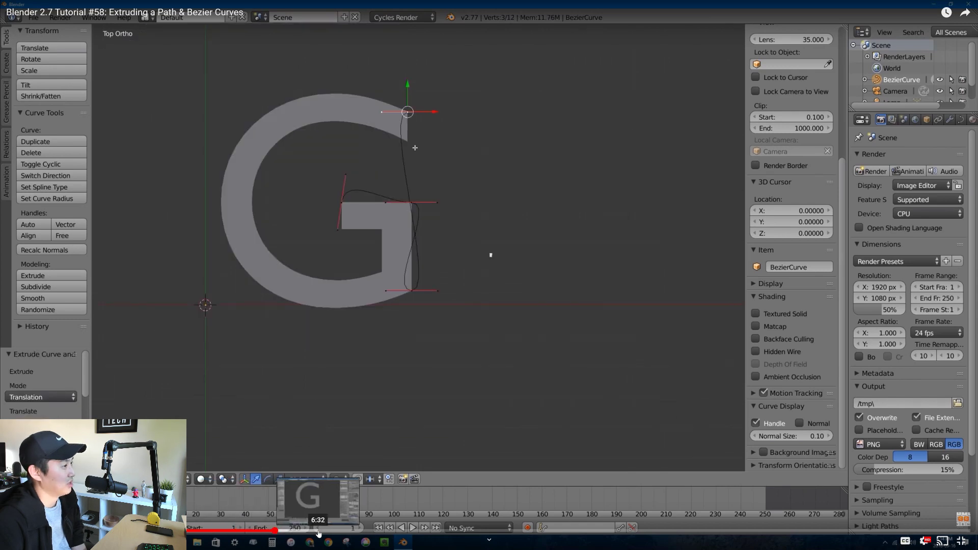
{"action": "left_click", "coordinate": [387, 531]}
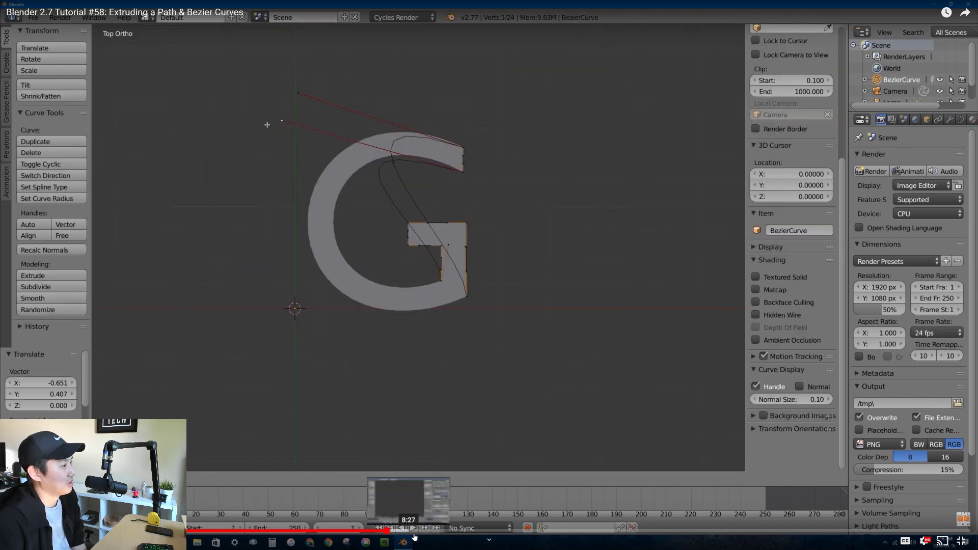
{"action": "left_click", "coordinate": [414, 532]}
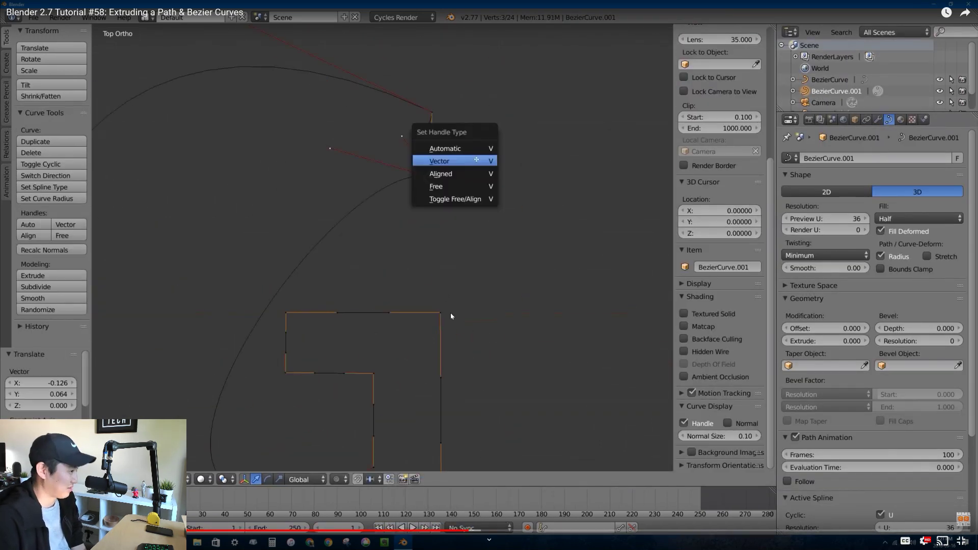
{"action": "left_click", "coordinate": [508, 530]}
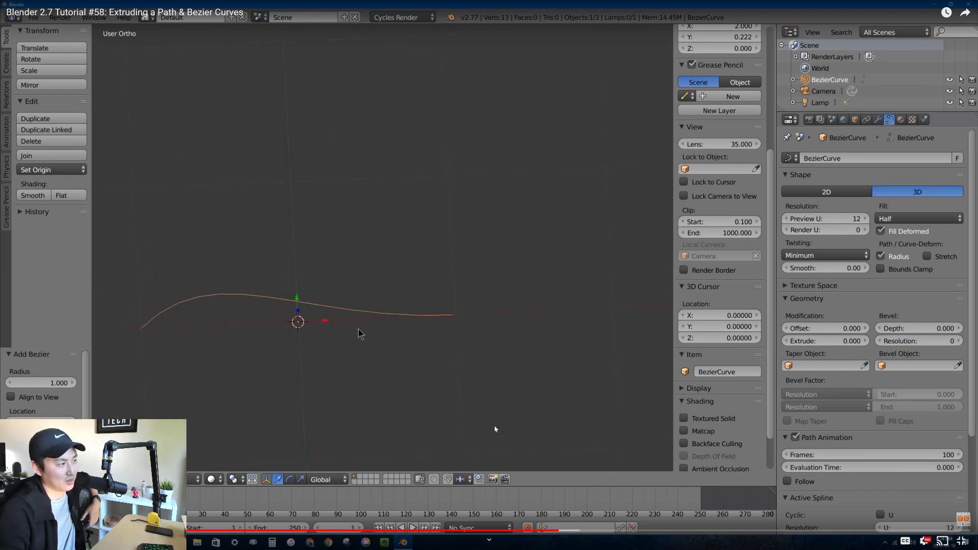
{"action": "left_click", "coordinate": [586, 531]}
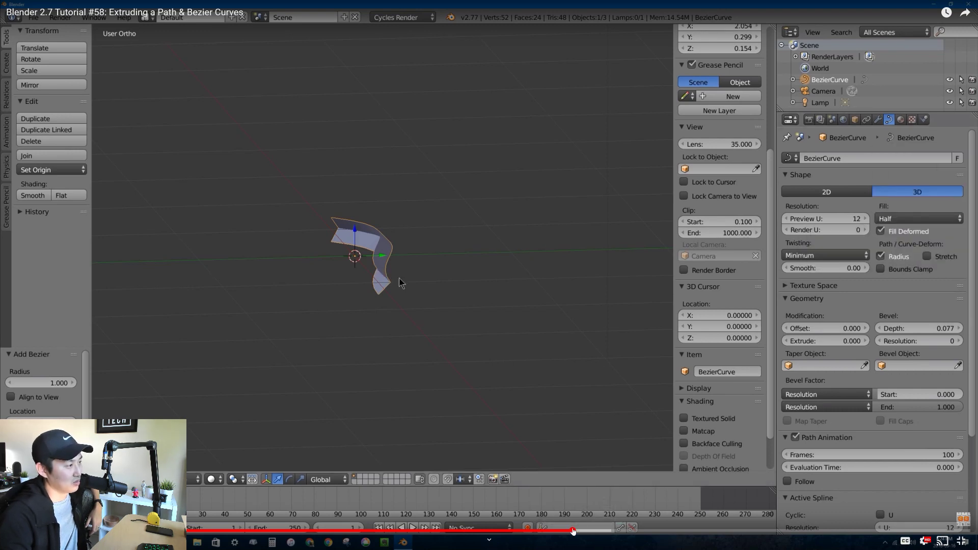
{"action": "left_click", "coordinate": [574, 531]}
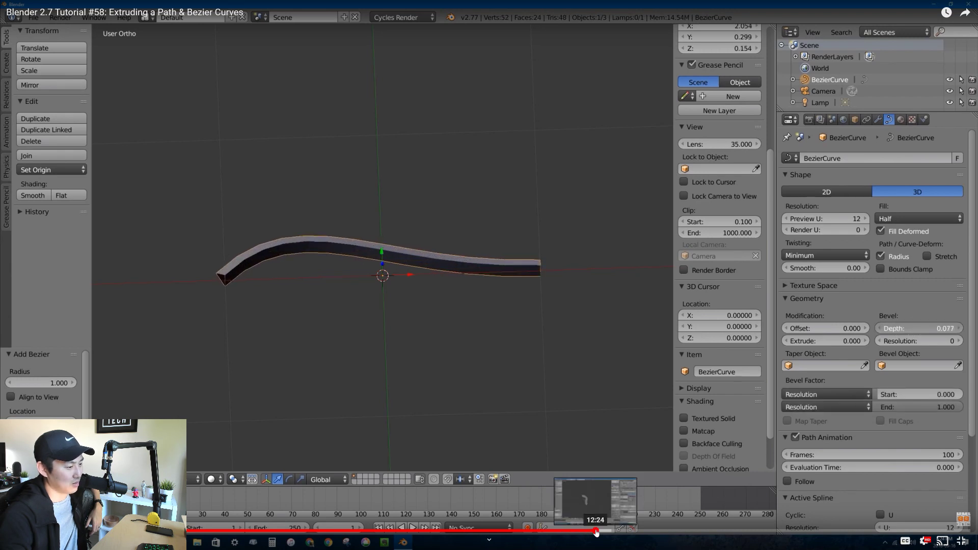
{"action": "left_click", "coordinate": [613, 531]}
{"action": "left_click", "coordinate": [601, 531]}
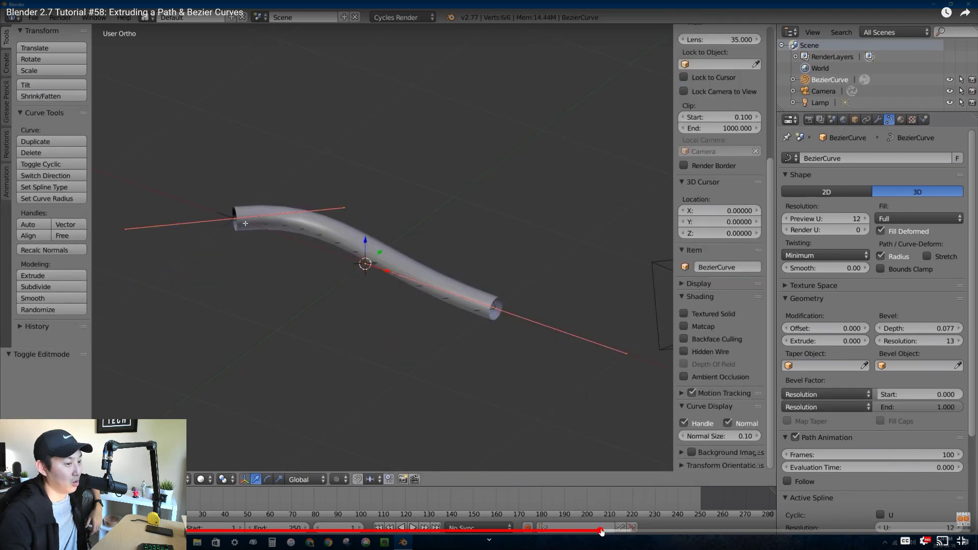
{"action": "left_click", "coordinate": [590, 531]}
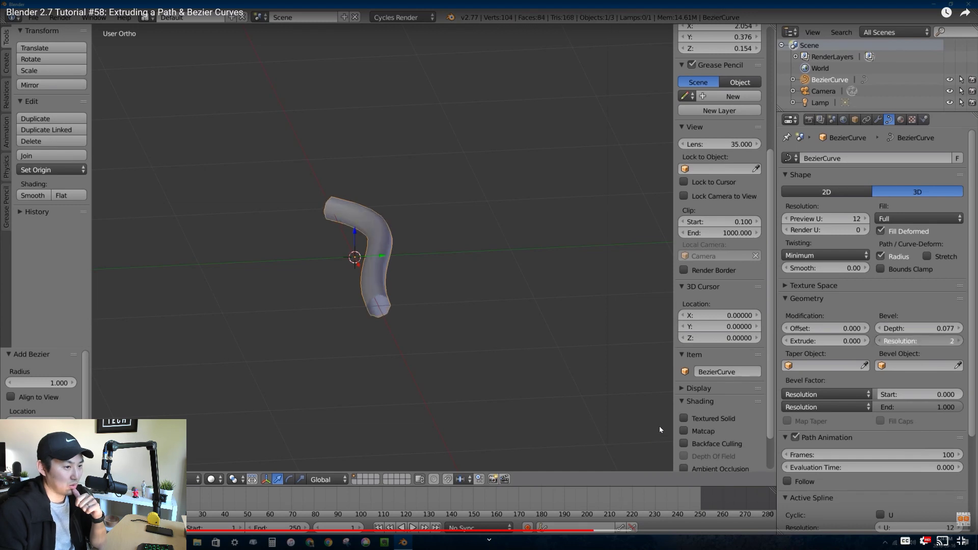
{"action": "left_click", "coordinate": [666, 392]}
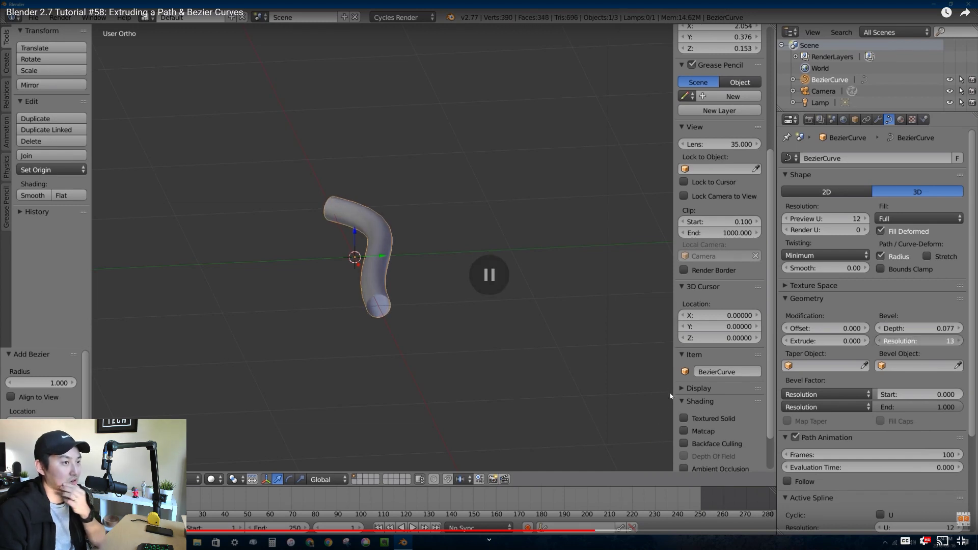
Step: Switch to Blender, select only the Bezier curve and show its curve data properties
{"action": "key", "text": "alt+Tab"}
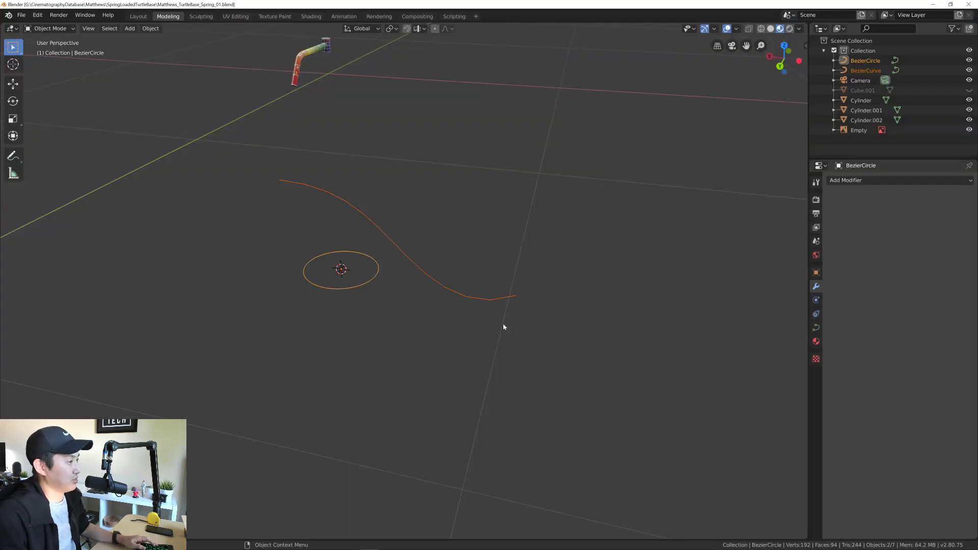
{"action": "middle_click_drag", "start_coordinate": [504, 326], "coordinate": [470, 274]}
{"action": "key", "text": "alt+a"}
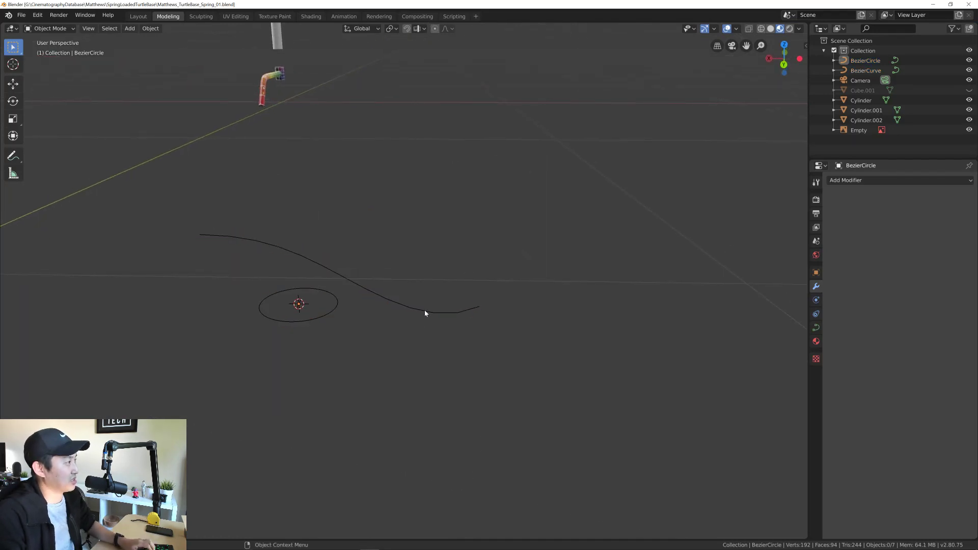
{"action": "left_click", "coordinate": [425, 310]}
{"action": "left_click", "coordinate": [816, 274]}
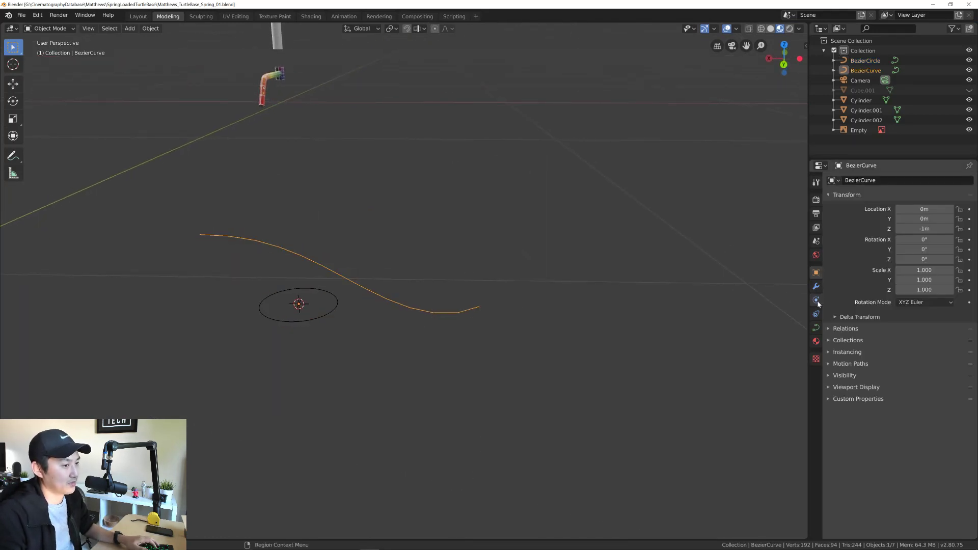
{"action": "left_click", "coordinate": [816, 328]}
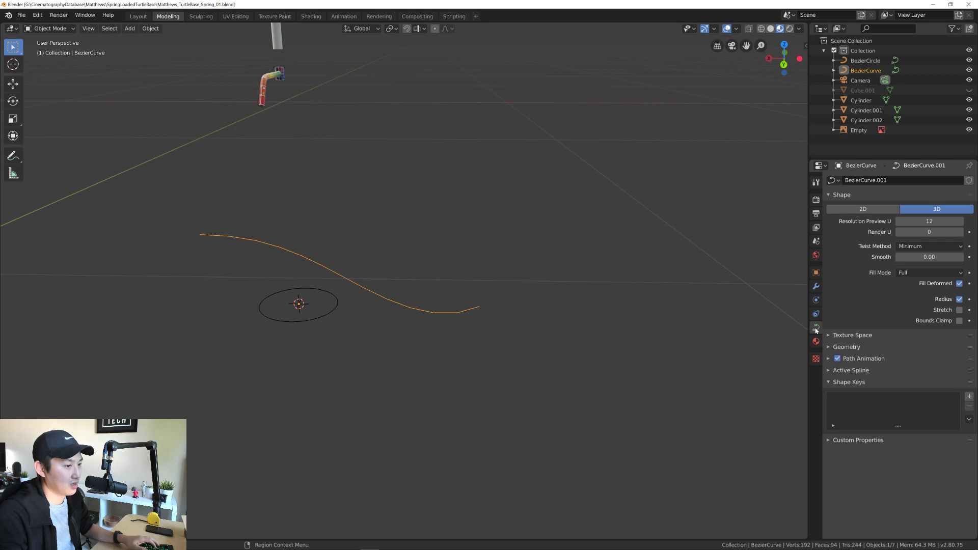
Step: Set the Bezier curve's bevel depth to 0.06 m in its geometry settings to turn it into a tube
{"action": "left_click", "coordinate": [846, 347]}
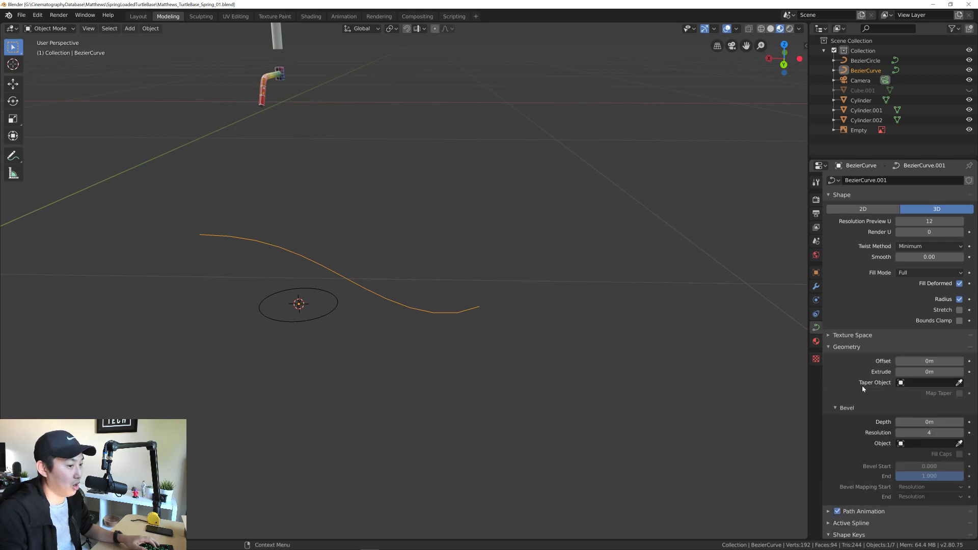
{"action": "scroll", "coordinate": [860, 387], "scroll_direction": "down", "scroll_amount": 3}
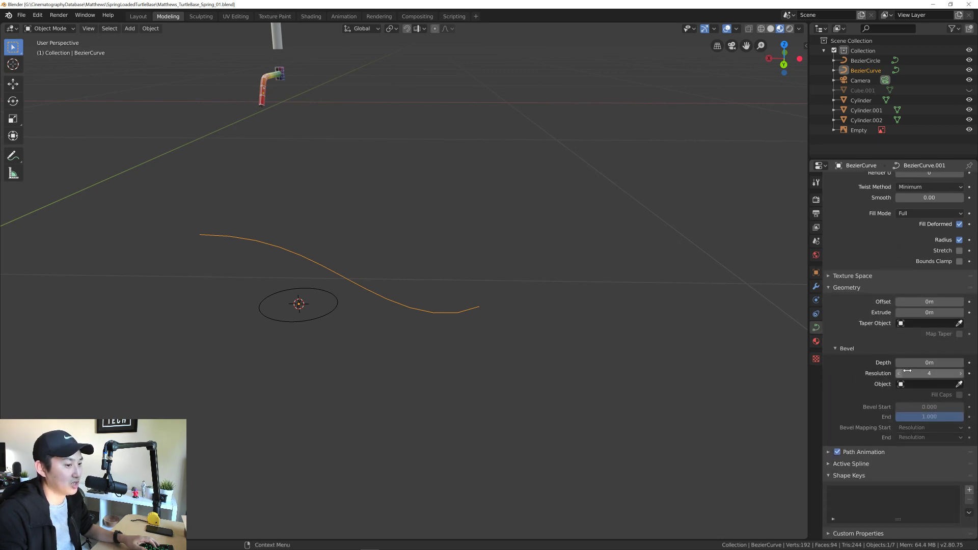
{"action": "mouse_move", "coordinate": [907, 363]}
{"action": "left_mouse_down"}
{"action": "mouse_move", "coordinate": [953, 363]}
{"action": "mouse_move", "coordinate": [908, 363]}
{"action": "left_mouse_up"}
{"action": "middle_click_drag", "start_coordinate": [651, 328], "coordinate": [475, 292]}
{"action": "middle_click_drag", "start_coordinate": [683, 384], "coordinate": [515, 328]}
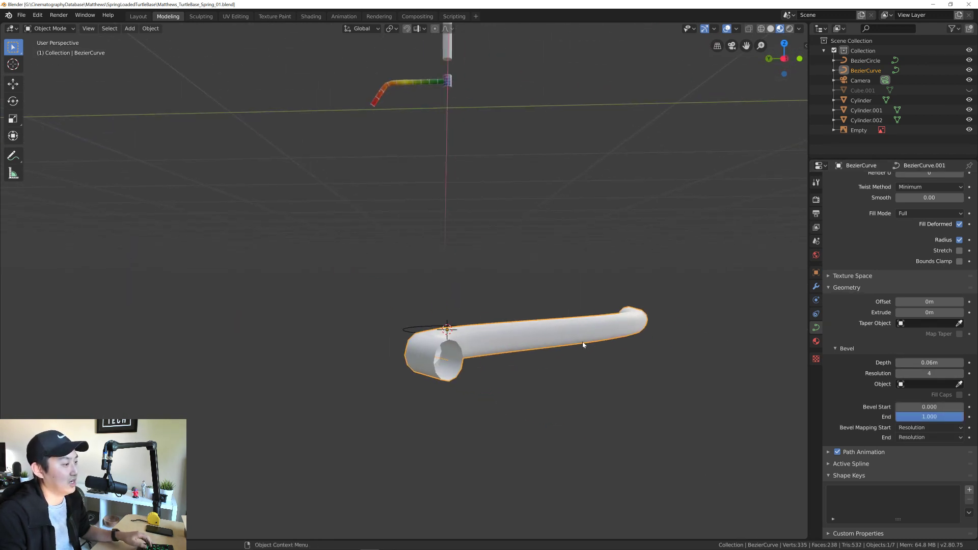
Step: Raise the Bezier curve's bevel resolution to 8 and inspect the tube's open end
{"action": "left_click_drag", "start_coordinate": [929, 374], "coordinate": [944, 374]}
{"action": "middle_click_drag", "start_coordinate": [552, 331], "coordinate": [446, 363]}
{"action": "scroll", "coordinate": [463, 374], "scroll_direction": "up", "scroll_amount": 1}
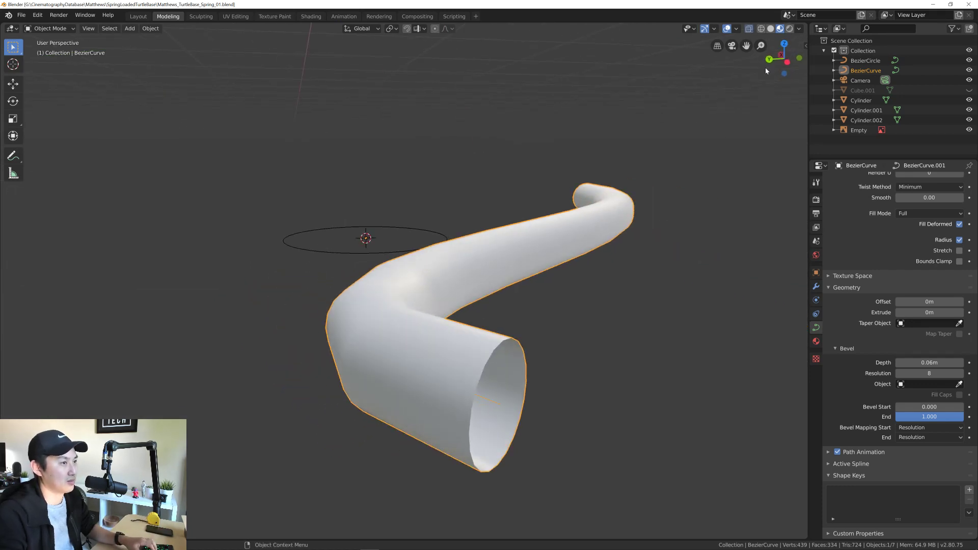
Step: Display the viewport in wireframe to inspect the tube's segments and set its bevel resolution to 4
{"action": "left_click", "coordinate": [761, 29]}
{"action": "middle_click_drag", "start_coordinate": [500, 285], "coordinate": [466, 272]}
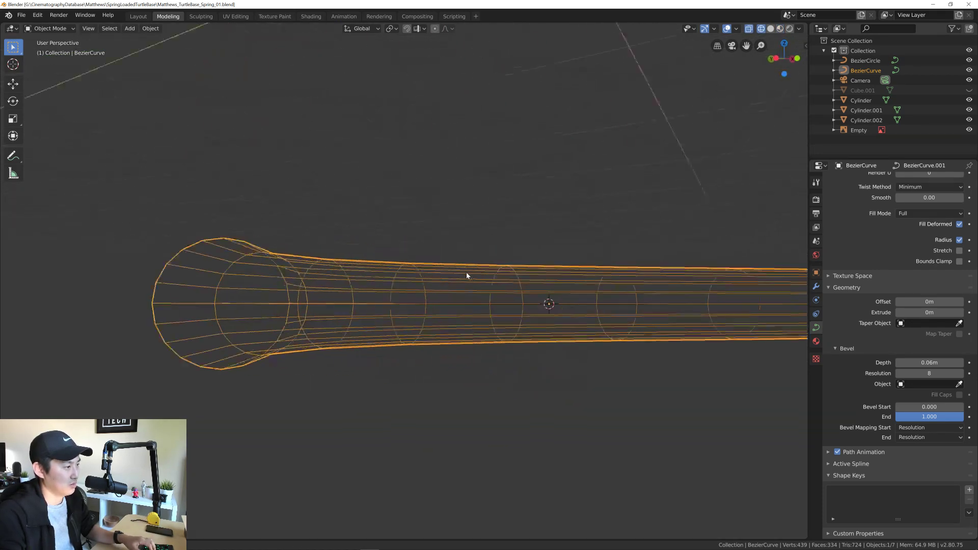
{"action": "scroll", "coordinate": [467, 272], "scroll_direction": "up", "scroll_amount": 1}
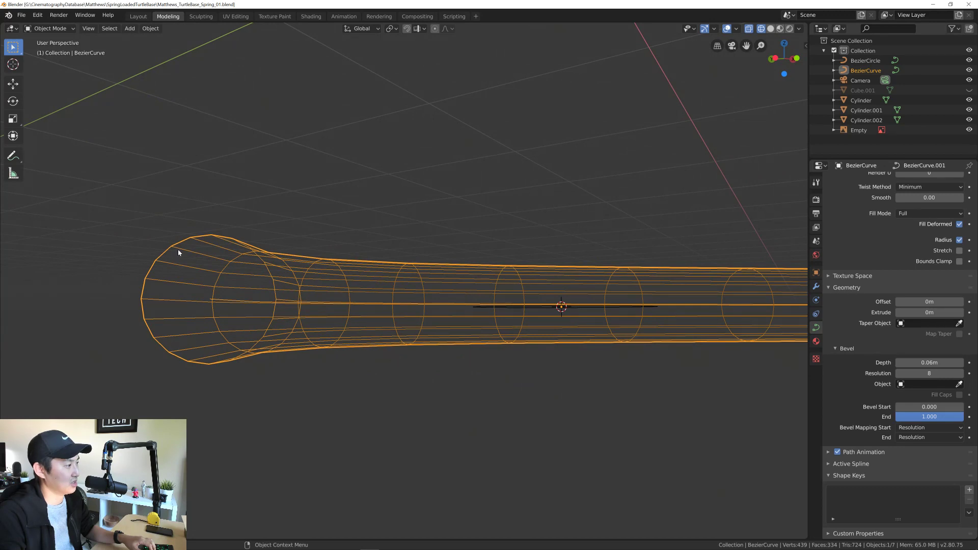
{"action": "left_click", "coordinate": [925, 373]}
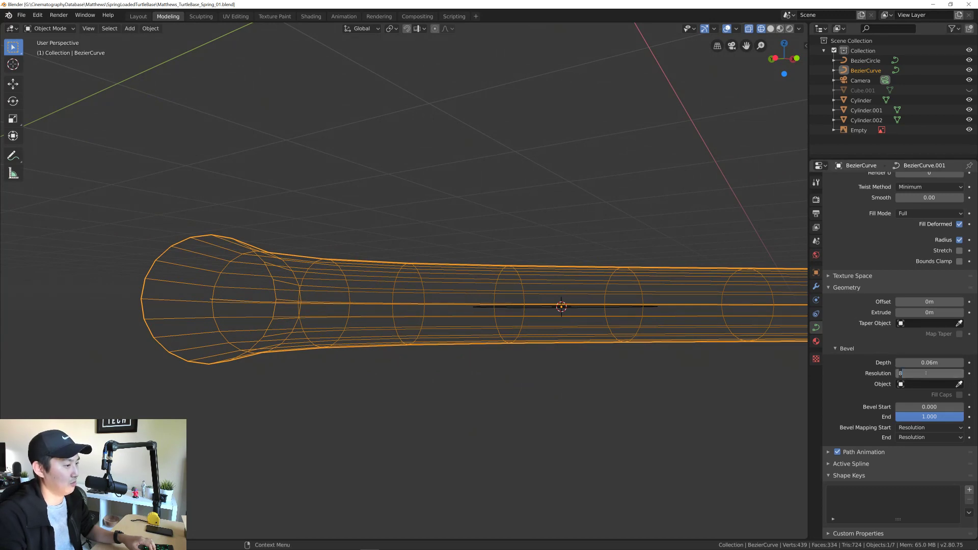
{"action": "type", "text": "4"}
{"action": "key", "text": "Return"}
Step: Delete the Bezier circle beside the tube
{"action": "middle_click_drag", "start_coordinate": [609, 343], "coordinate": [448, 386]}
{"action": "scroll", "coordinate": [416, 319], "scroll_direction": "down", "scroll_amount": 2}
{"action": "left_click", "coordinate": [459, 409]}
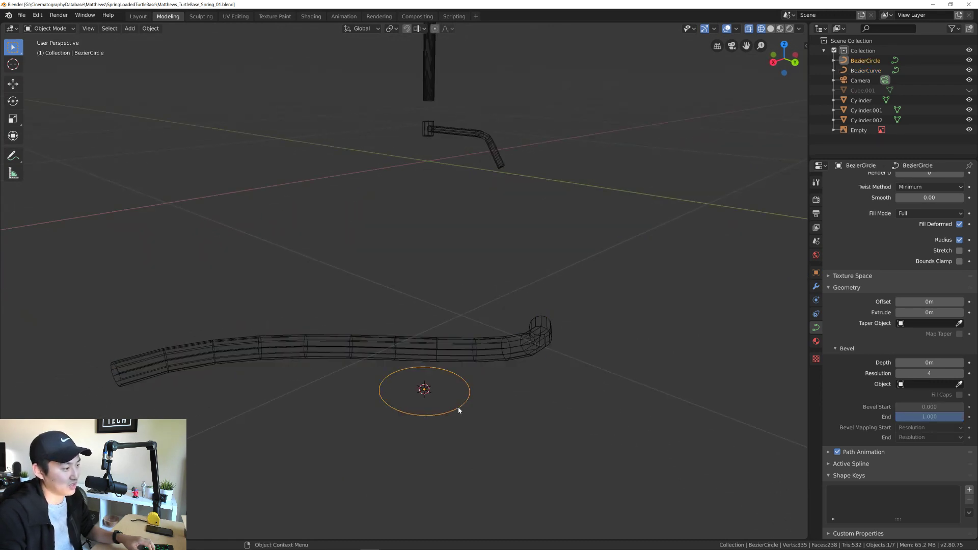
{"action": "key", "text": "Delete"}
{"action": "key", "text": "x"}
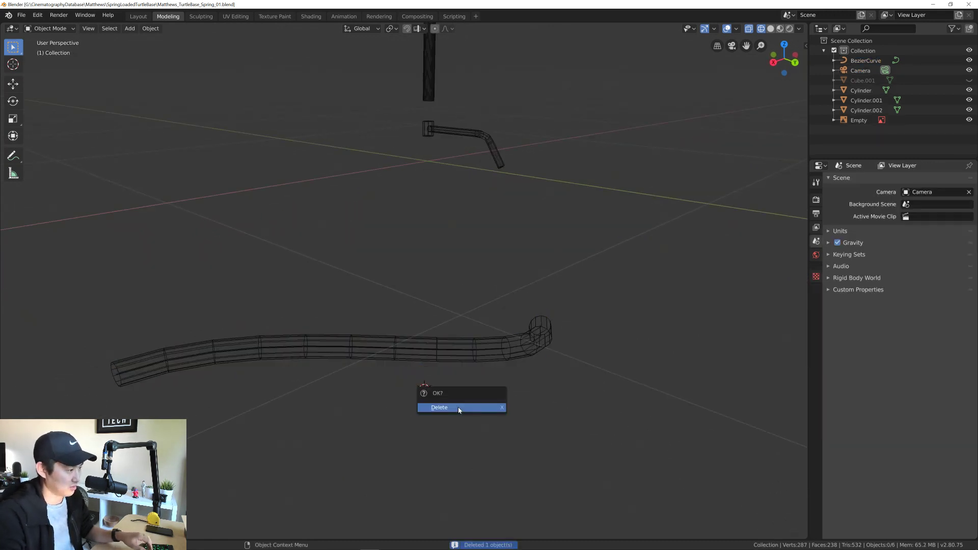
{"action": "left_click", "coordinate": [461, 405]}
Step: Select the beveled Bezier curve and snap the 3D cursor to the world origin
{"action": "left_click", "coordinate": [477, 353]}
{"action": "middle_click_drag", "start_coordinate": [479, 351], "coordinate": [472, 312]}
{"action": "scroll", "coordinate": [499, 293], "scroll_direction": "up", "scroll_amount": 3}
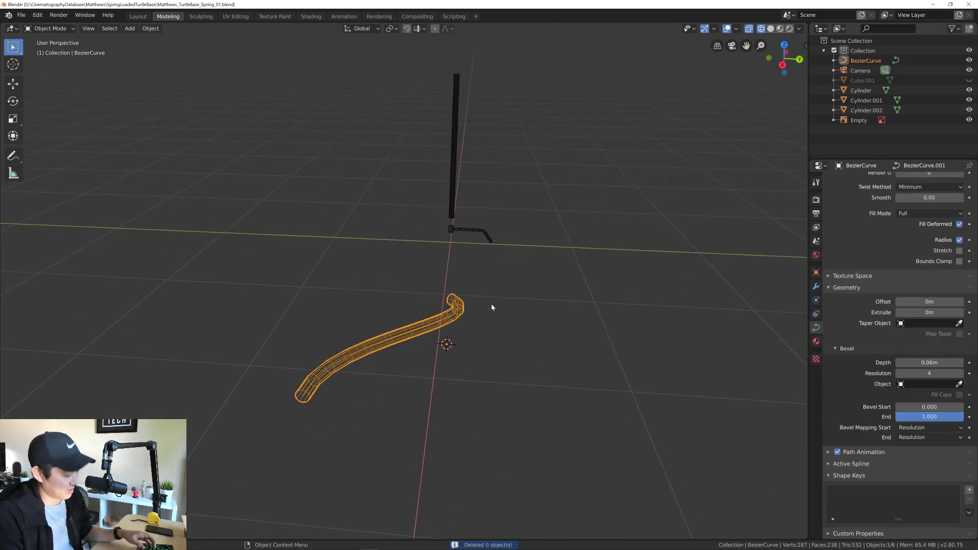
{"action": "key", "text": "shift+s"}
{"action": "left_click", "coordinate": [414, 338]}
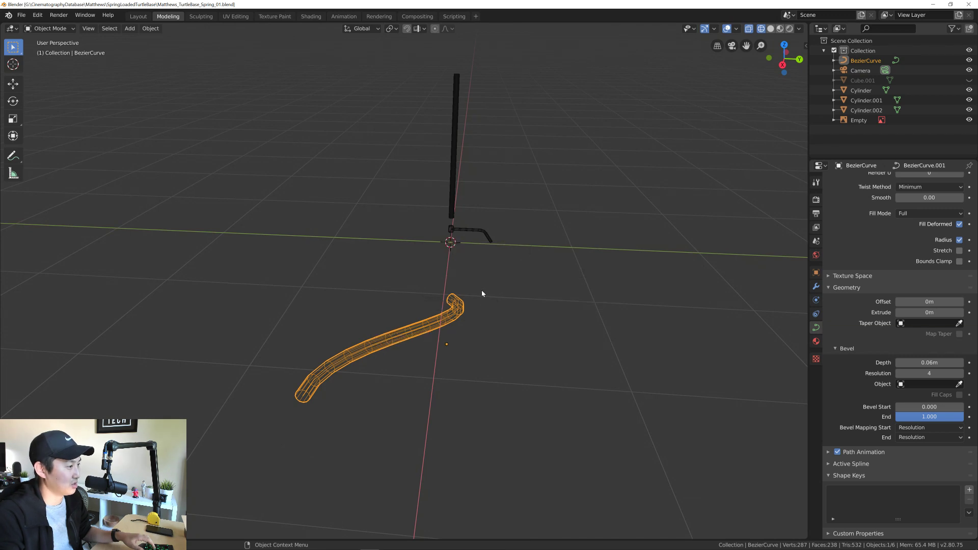
Step: Snap the 3D cursor to the world origin
{"action": "key", "text": "shift+s"}
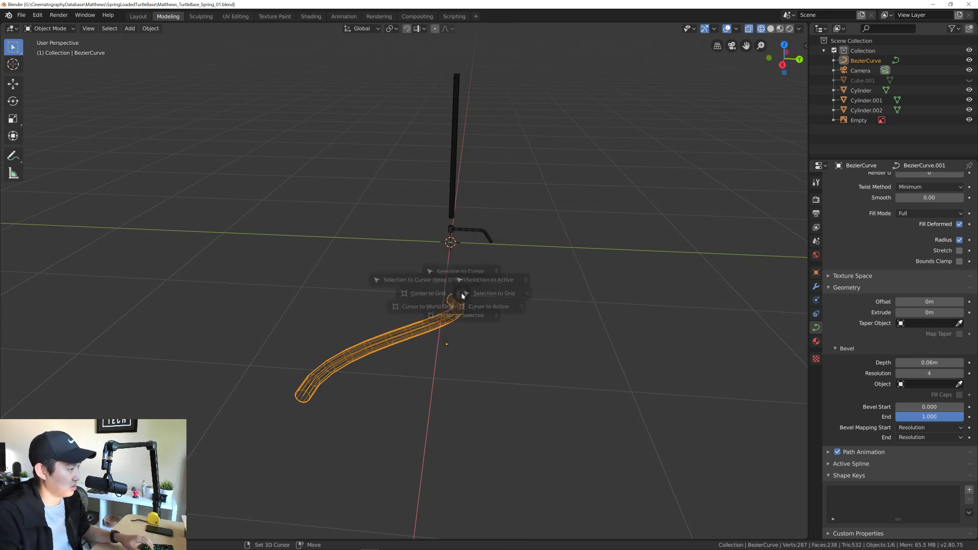
{"action": "key", "text": "Escape"}
{"action": "key", "text": "shift+s"}
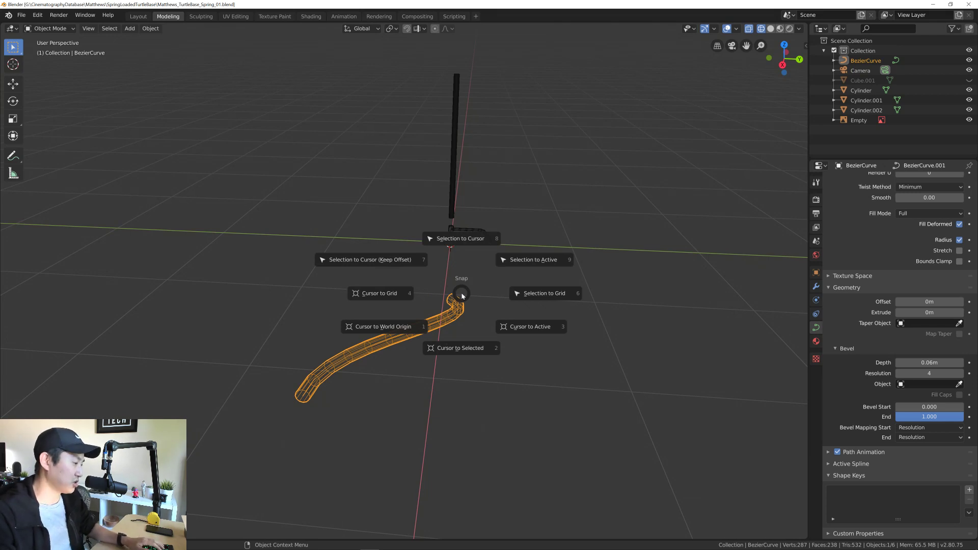
{"action": "left_click", "coordinate": [406, 326]}
Step: Enter Edit Mode on the Bezier curve in the Right Orthographic view and select the control point on the vertical axis
{"action": "middle_click_drag", "start_coordinate": [475, 292], "coordinate": [452, 324], "text": "shift"}
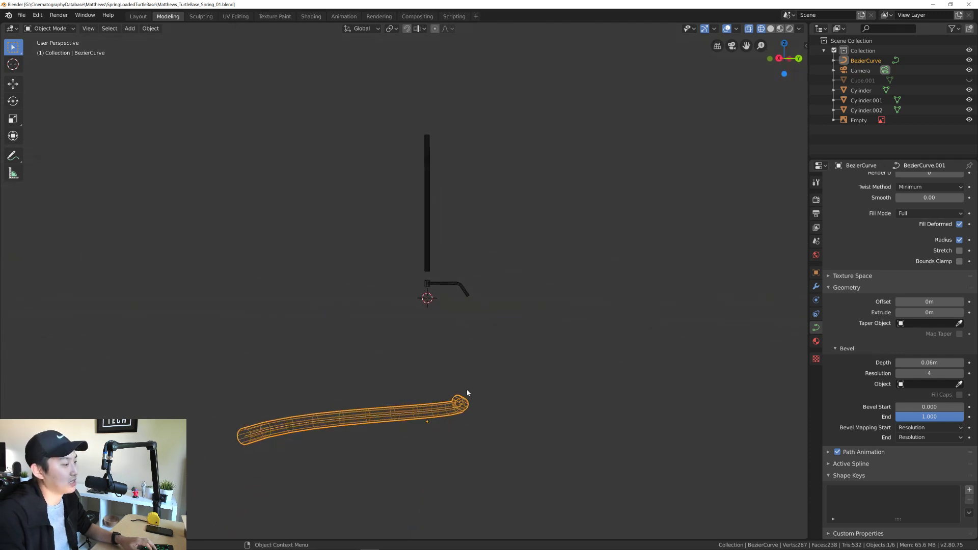
{"action": "middle_click_drag", "start_coordinate": [466, 391], "coordinate": [549, 331]}
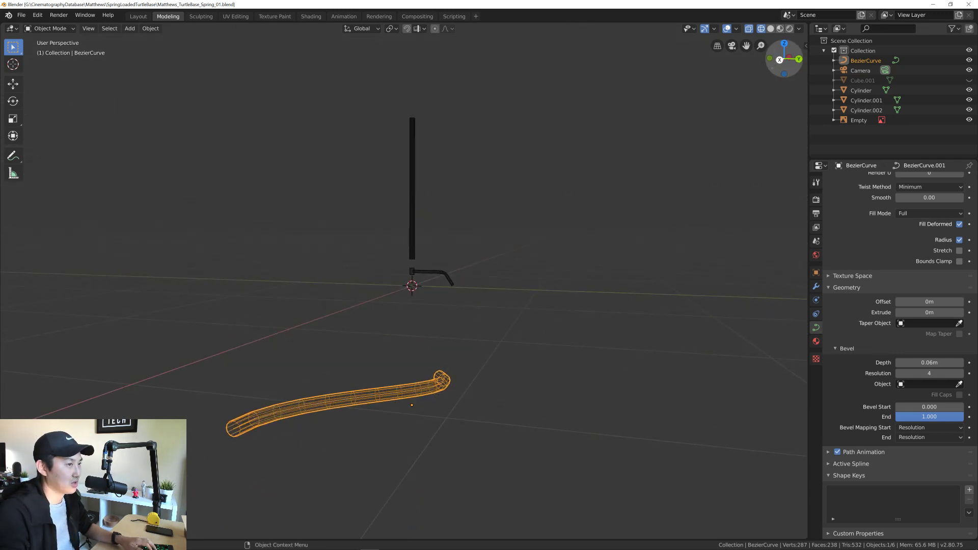
{"action": "left_click", "coordinate": [780, 60]}
{"action": "scroll", "coordinate": [423, 399], "scroll_direction": "up", "scroll_amount": 5}
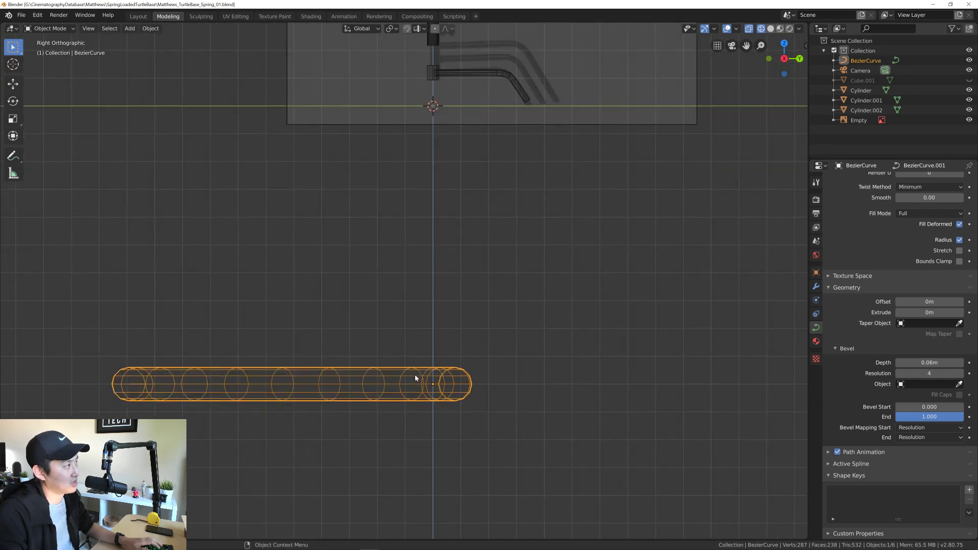
{"action": "key", "text": "Tab"}
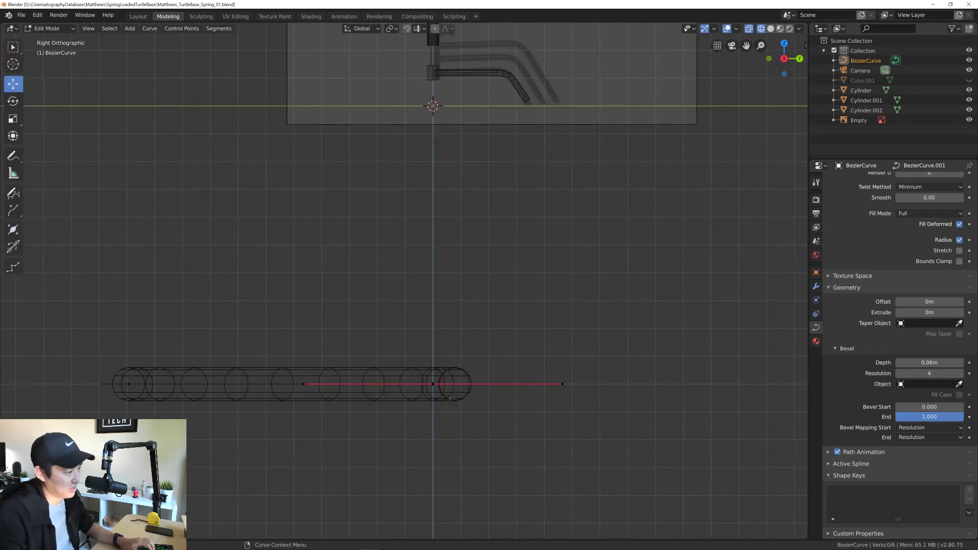
{"action": "left_click", "coordinate": [13, 47]}
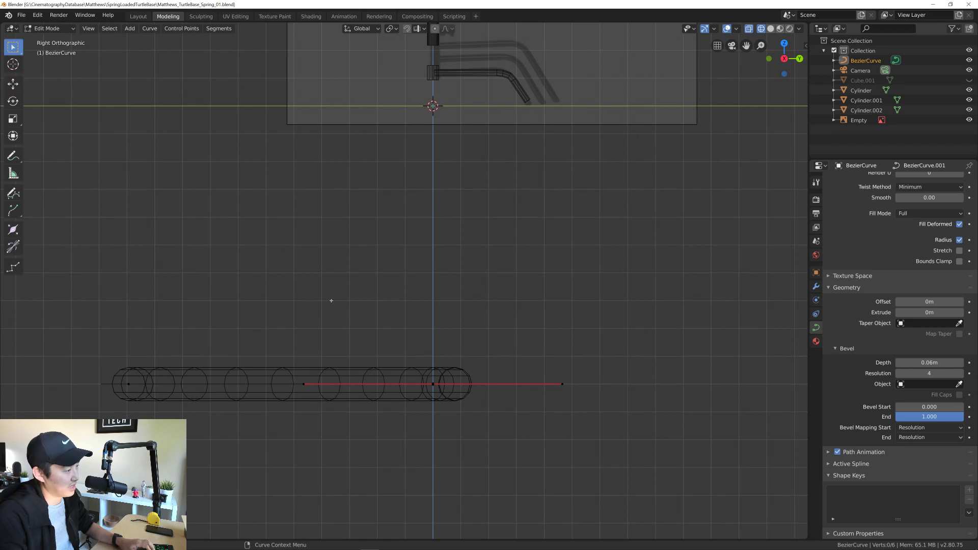
{"action": "left_click_drag", "start_coordinate": [378, 334], "coordinate": [446, 410]}
{"action": "left_click_drag", "start_coordinate": [415, 362], "coordinate": [450, 404]}
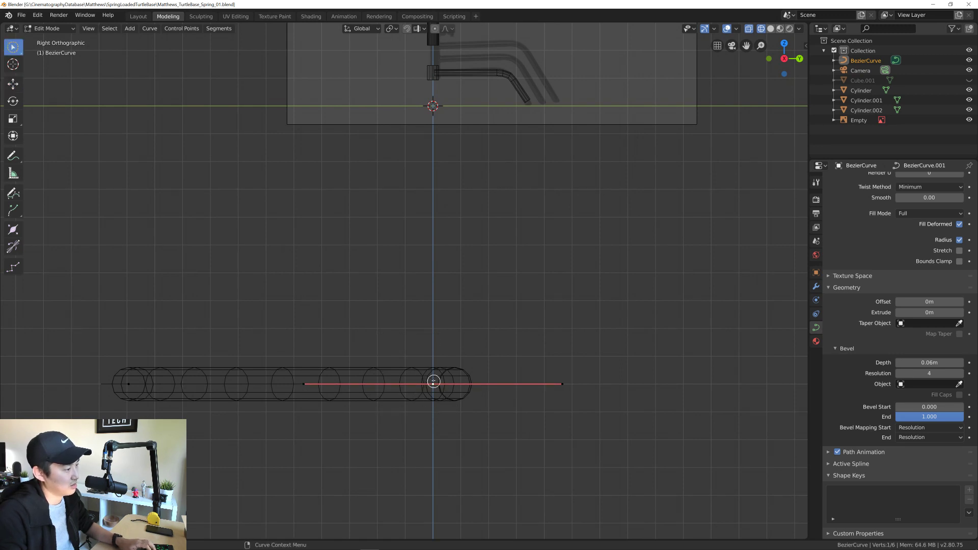
{"action": "left_click_drag", "start_coordinate": [401, 345], "coordinate": [415, 372]}
Step: Return the viewport to solid shading, reselect the control point on the vertical axis and turn on the Move gizmo
{"action": "key", "text": "shift+z"}
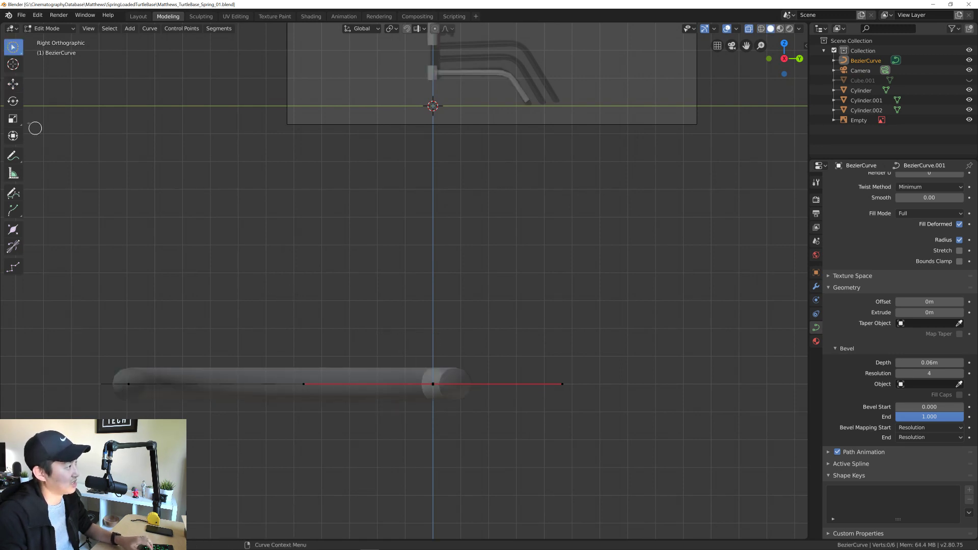
{"action": "left_click", "coordinate": [12, 84]}
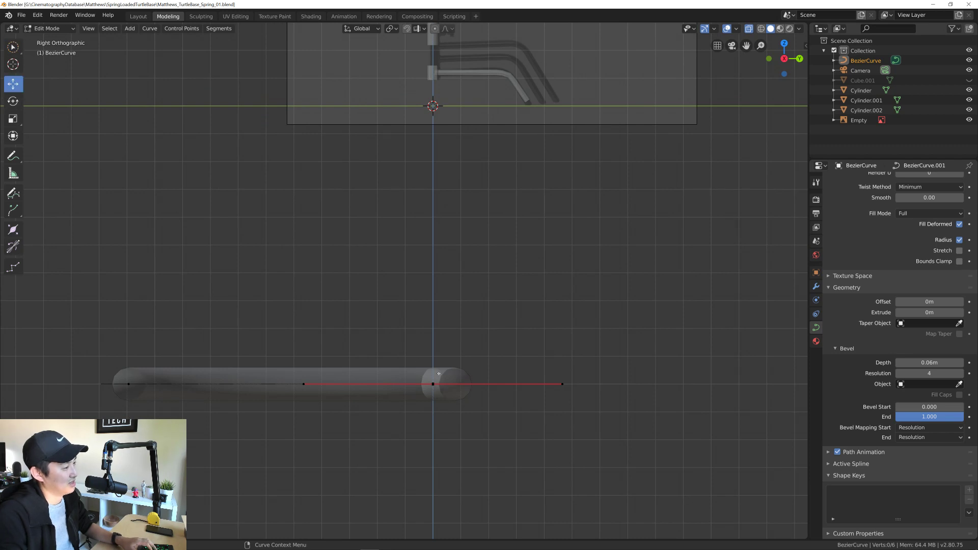
{"action": "key", "text": "w"}
{"action": "left_click_drag", "start_coordinate": [428, 379], "coordinate": [462, 412]}
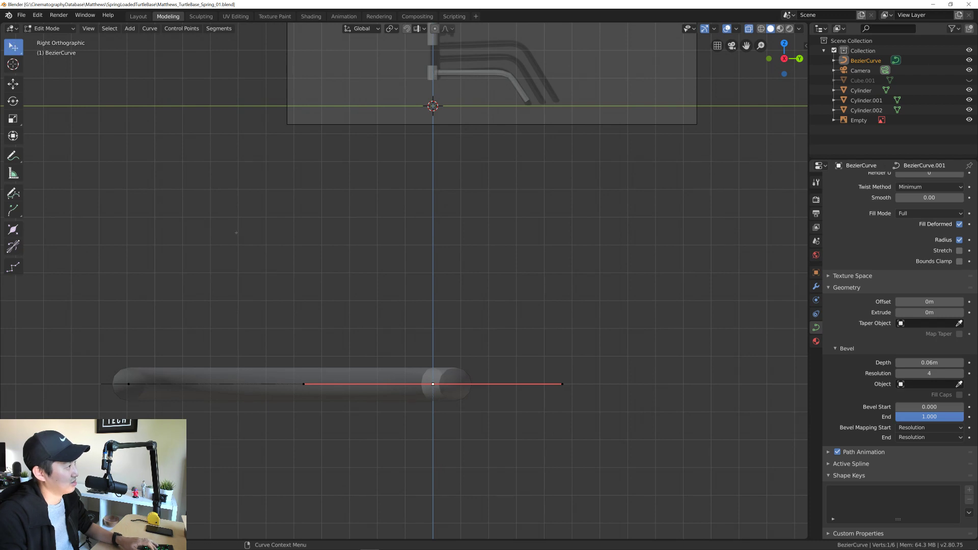
{"action": "left_click", "coordinate": [806, 45]}
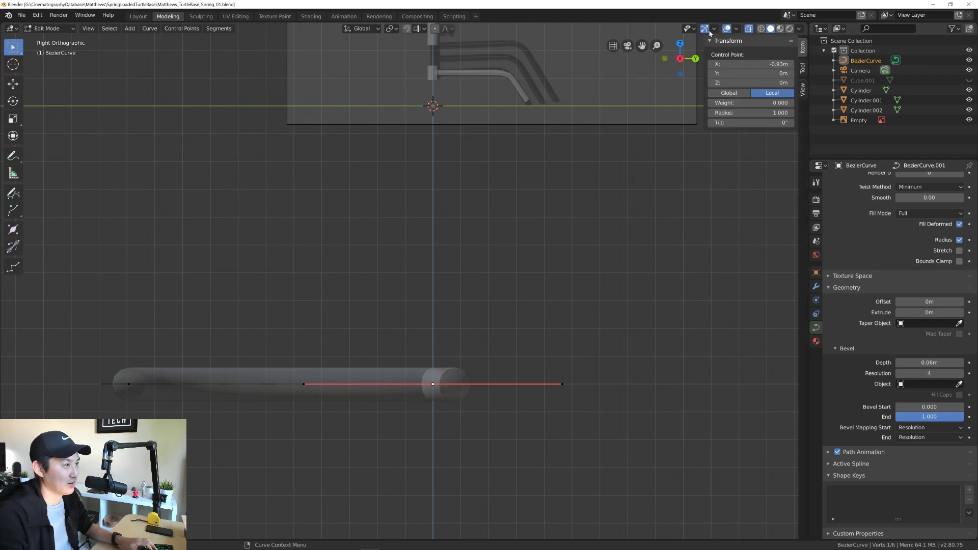
{"action": "left_click", "coordinate": [713, 31]}
{"action": "left_click", "coordinate": [686, 119]}
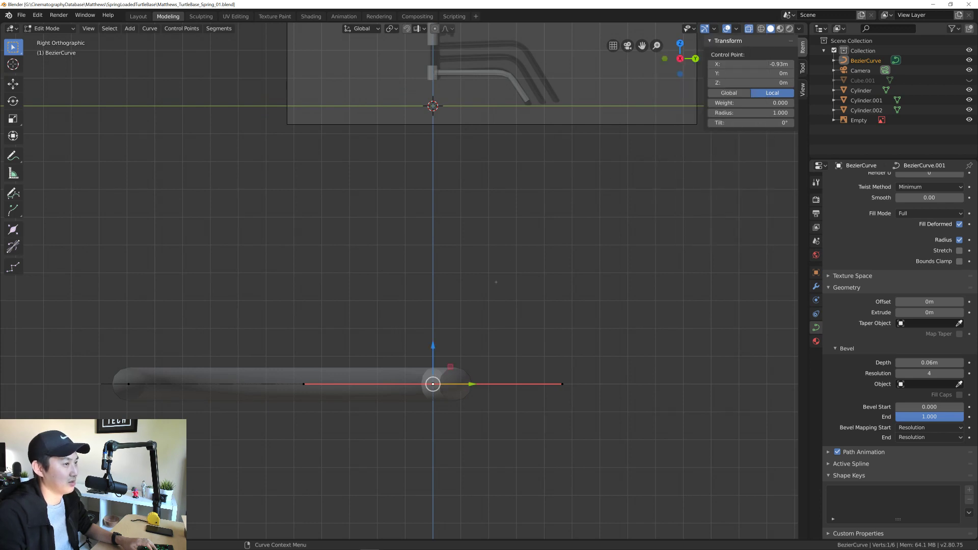
Step: Move the selected control point up to the start of the reference arm, at about Y 0.035 m, Z 1.18 m local
{"action": "left_click_drag", "start_coordinate": [452, 371], "coordinate": [461, 236]}
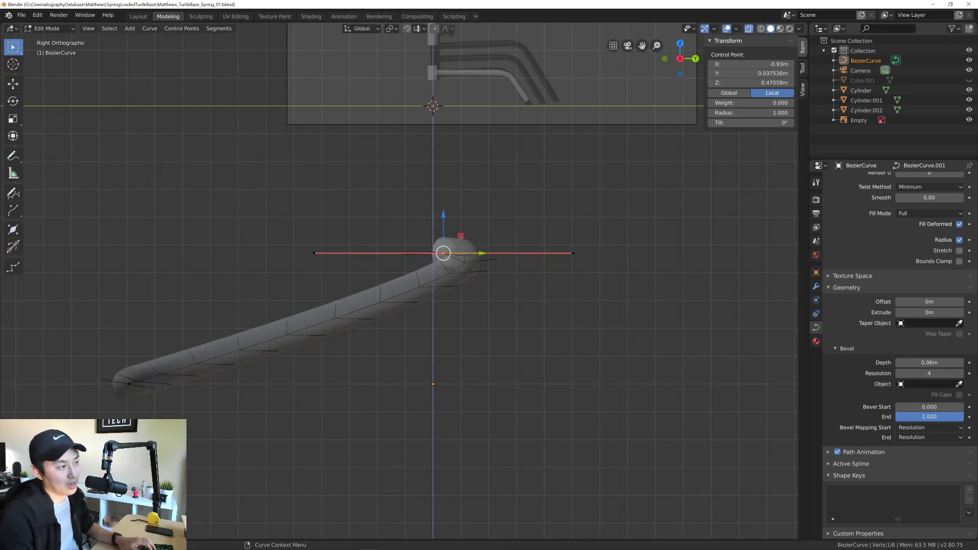
{"action": "middle_click_drag", "start_coordinate": [505, 237], "coordinate": [473, 279], "text": "shift"}
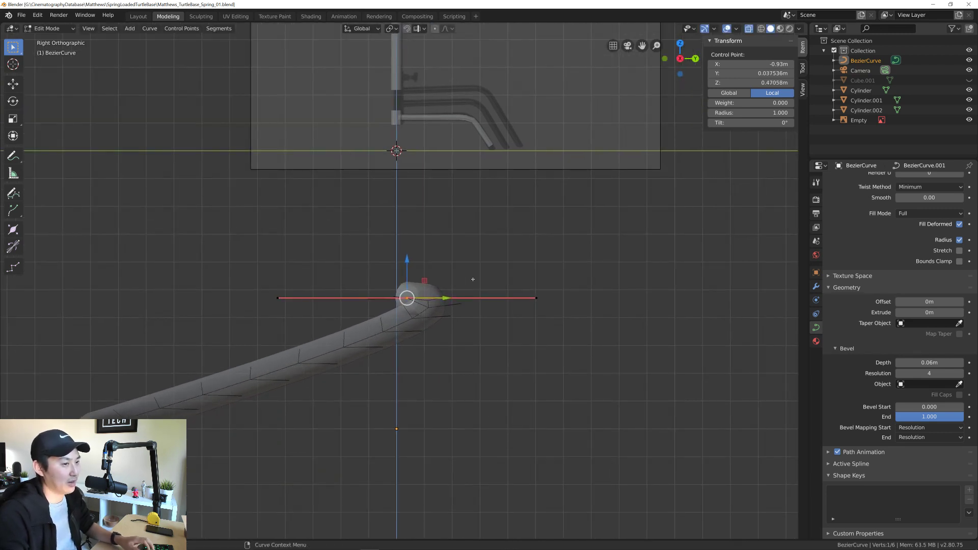
{"action": "scroll", "coordinate": [856, 343], "scroll_direction": "up", "scroll_amount": 1}
{"action": "scroll", "coordinate": [856, 343], "scroll_direction": "up", "scroll_amount": 2}
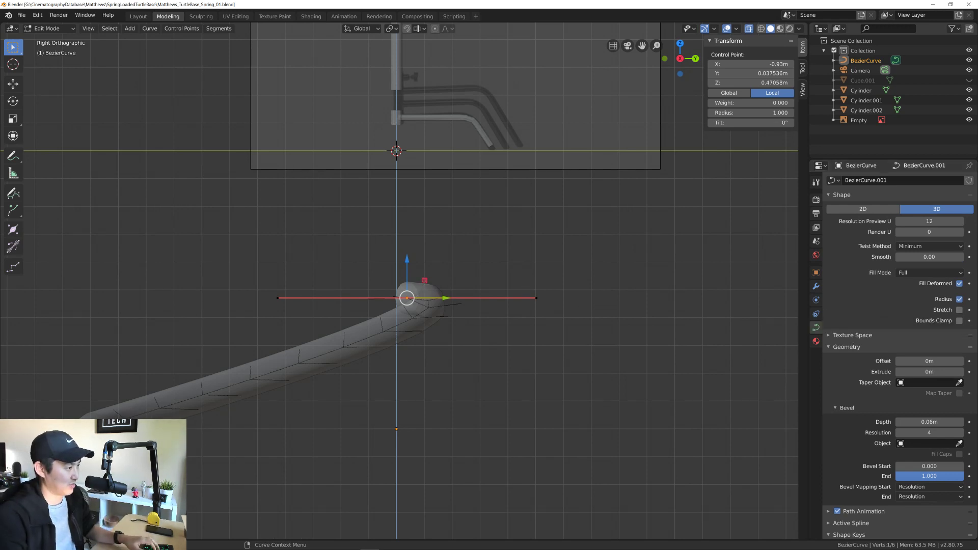
{"action": "key", "text": "g"}
{"action": "left_click", "coordinate": [421, 128]}
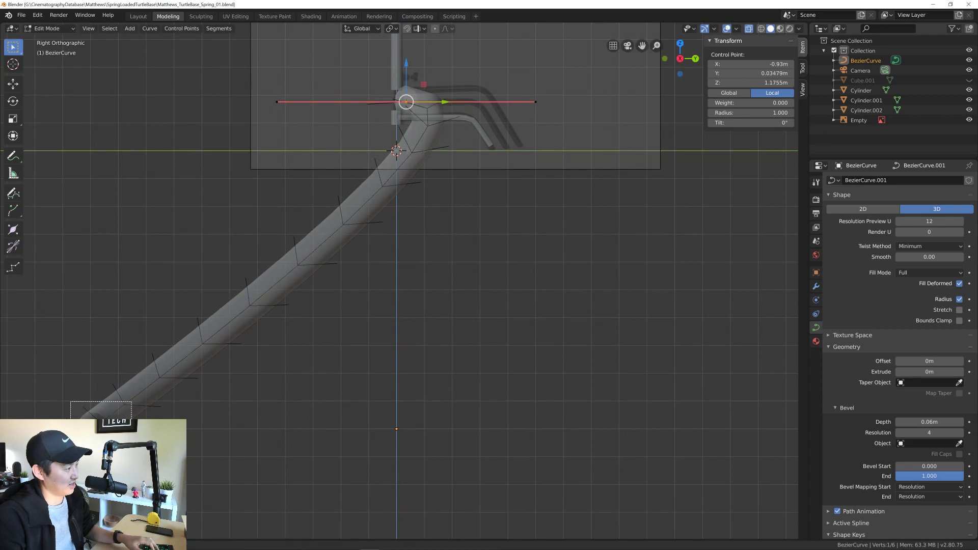
Step: Move the curve's other end point, excluding X, to the reference arm's lower end at about Y 0.387 m, Z 1.03 m
{"action": "left_click", "coordinate": [87, 401]}
{"action": "key", "text": "g"}
{"action": "key", "text": "shift+x"}
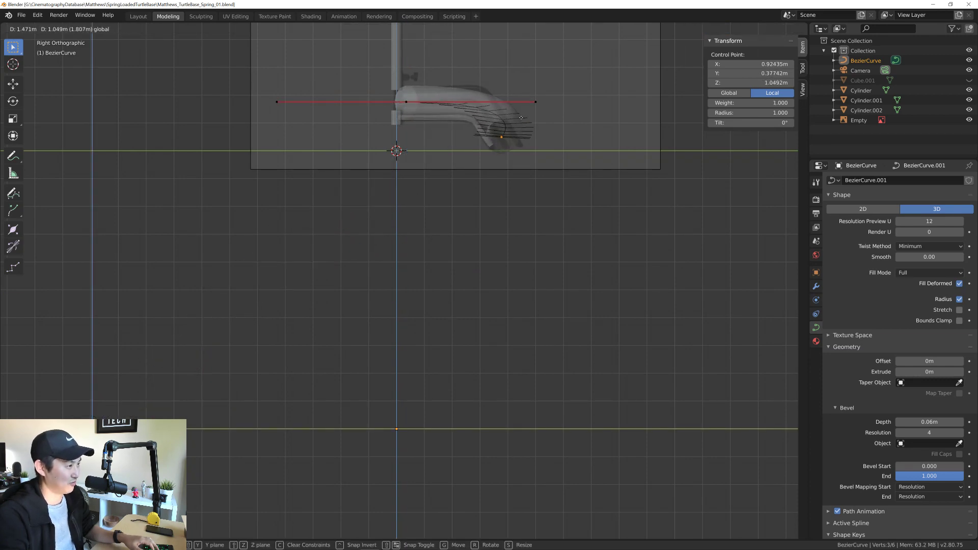
{"action": "left_click", "coordinate": [525, 123]}
Step: In the Top Orthographic view, move the end point nearest the world X axis along X onto the centre line
{"action": "scroll", "coordinate": [514, 143], "scroll_direction": "up", "scroll_amount": 8}
{"action": "middle_click_drag", "start_coordinate": [468, 145], "coordinate": [529, 339], "text": "shift"}
{"action": "scroll", "coordinate": [554, 330], "scroll_direction": "down", "scroll_amount": 4}
{"action": "left_click", "coordinate": [680, 43]}
{"action": "scroll", "coordinate": [537, 270], "scroll_direction": "down", "scroll_amount": 4}
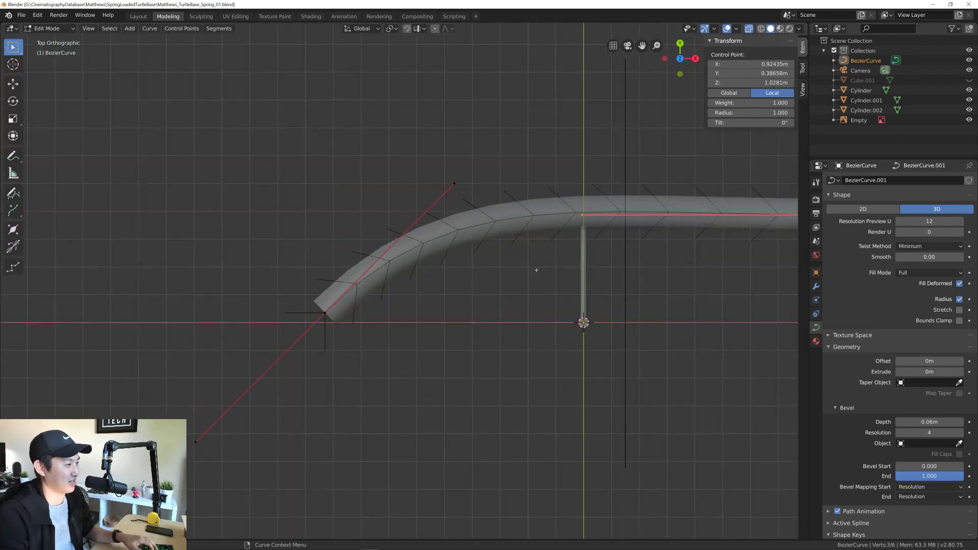
{"action": "middle_click_drag", "start_coordinate": [593, 278], "coordinate": [464, 319], "text": "shift"}
{"action": "left_click", "coordinate": [196, 355]}
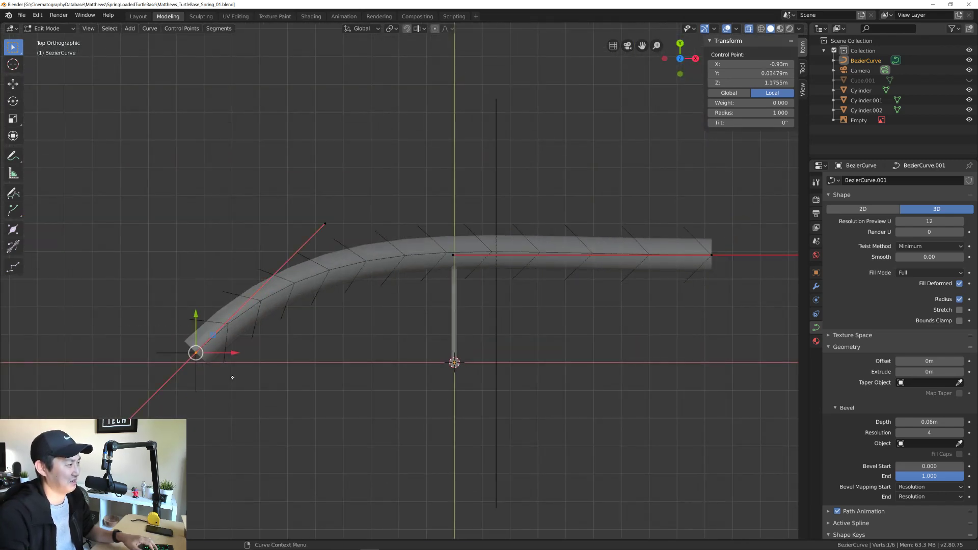
{"action": "left_click_drag", "start_coordinate": [234, 353], "coordinate": [493, 371]}
Step: Shift that point's upper handle along X, and move the curve's other end point along X onto the centre line
{"action": "left_click", "coordinate": [583, 223]}
{"action": "key", "text": "g"}
{"action": "key", "text": "x"}
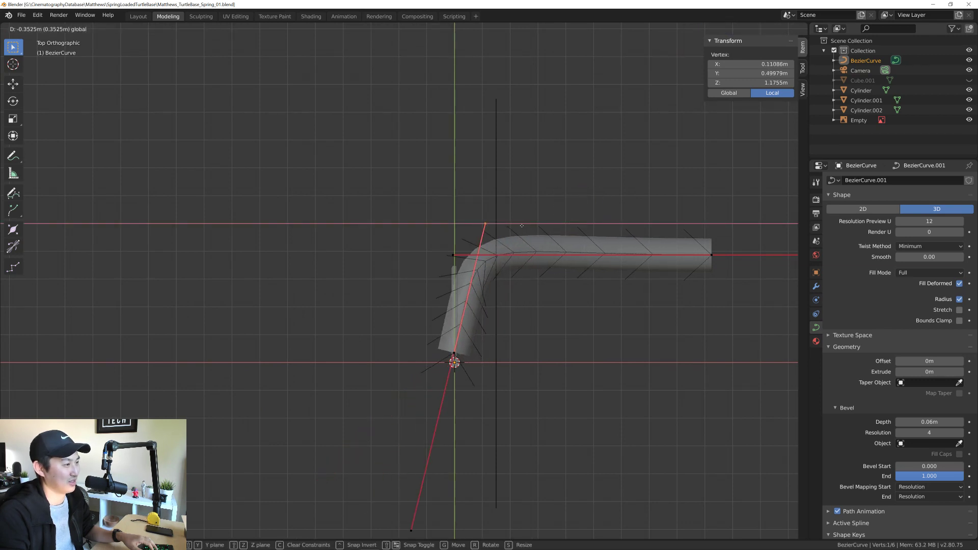
{"action": "left_click", "coordinate": [459, 233]}
{"action": "left_click_drag", "start_coordinate": [729, 238], "coordinate": [214, 236]}
{"action": "left_click", "coordinate": [455, 254]}
Step: Pull the handles of both end points in to the Y axis so the tube runs straight along the centre line
{"action": "left_click", "coordinate": [413, 224]}
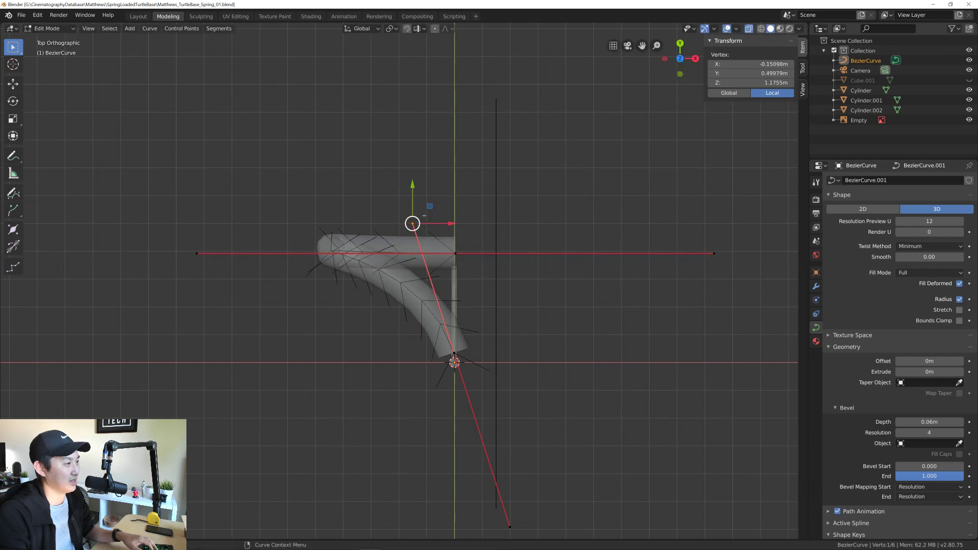
{"action": "key", "text": "g"}
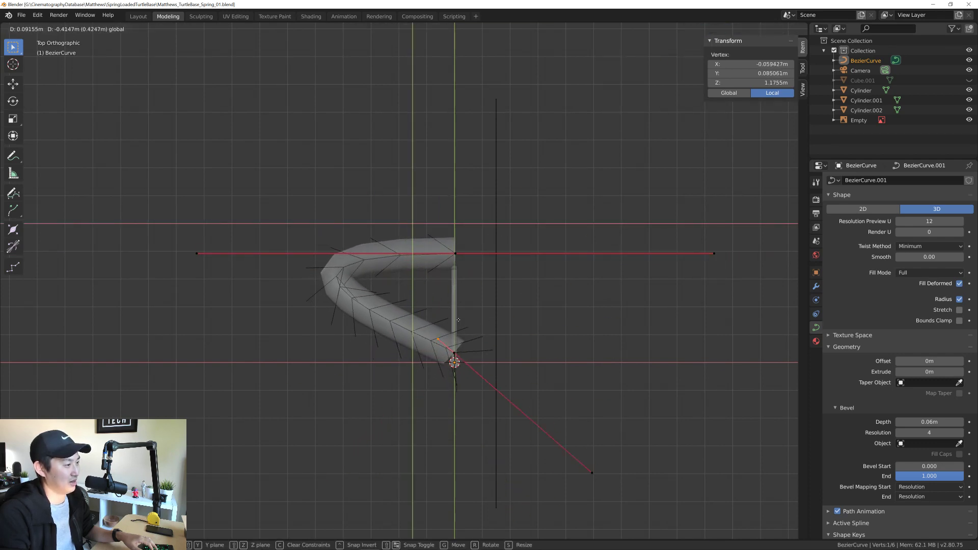
{"action": "left_click", "coordinate": [475, 318]}
{"action": "left_click", "coordinate": [196, 253]}
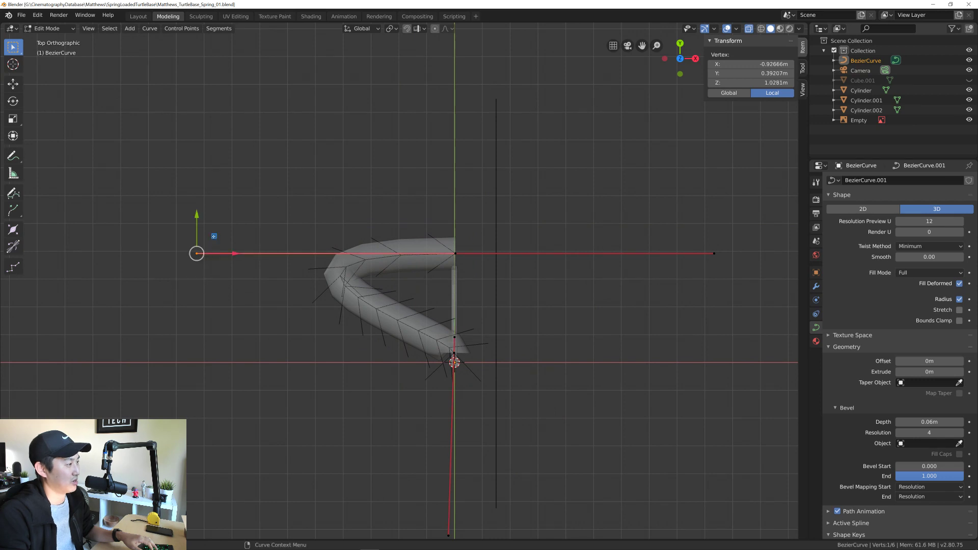
{"action": "key", "text": "g"}
{"action": "left_click", "coordinate": [471, 258]}
{"action": "middle_click_drag", "start_coordinate": [489, 229], "coordinate": [492, 343], "text": "shift"}
{"action": "left_click", "coordinate": [477, 107]}
{"action": "key", "text": "g"}
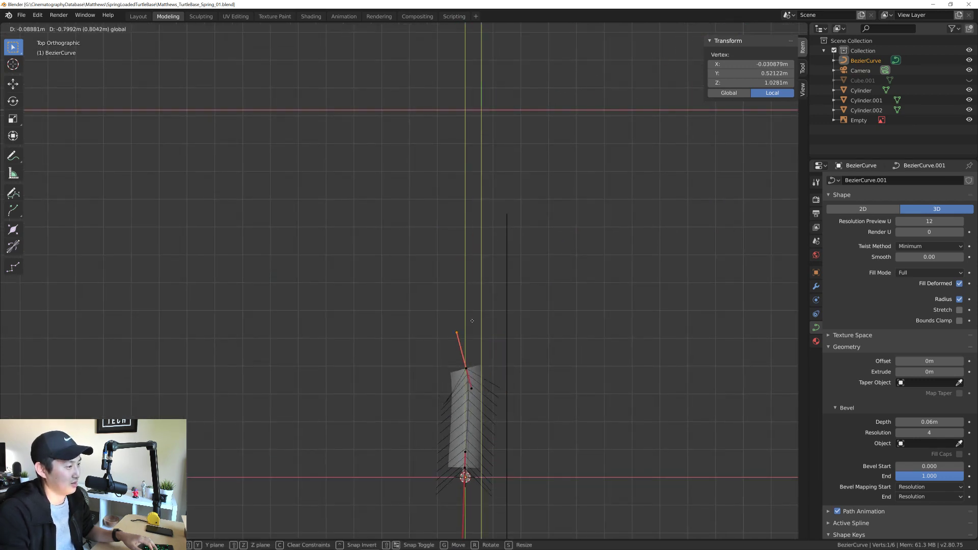
{"action": "left_click", "coordinate": [481, 341]}
Step: In the Right Orthographic view, angle the lower end's handle along the reference arm and move its point to about Y 0.382 m, Z 1.012 m
{"action": "scroll", "coordinate": [479, 377], "scroll_direction": "up", "scroll_amount": 5}
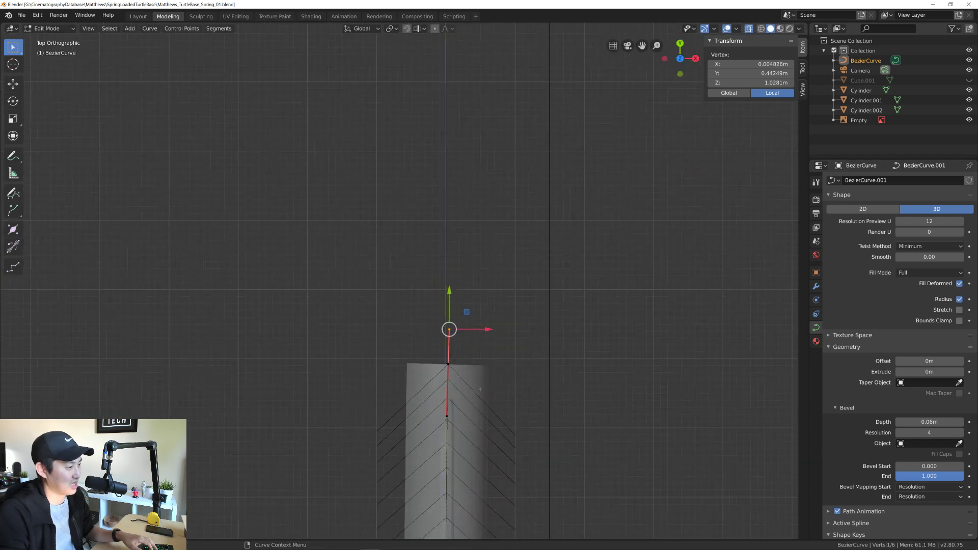
{"action": "middle_click_drag", "start_coordinate": [480, 389], "coordinate": [484, 247], "text": "shift"}
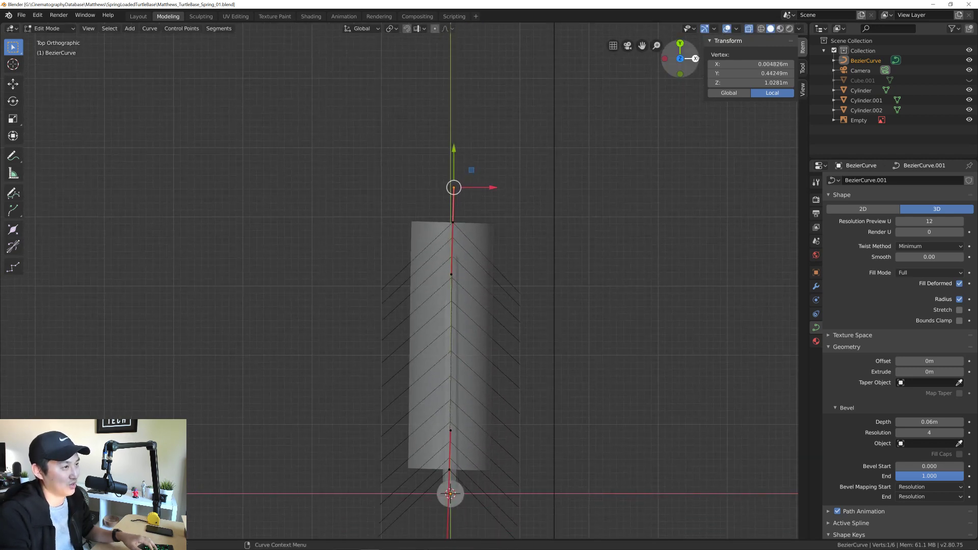
{"action": "left_click", "coordinate": [696, 58]}
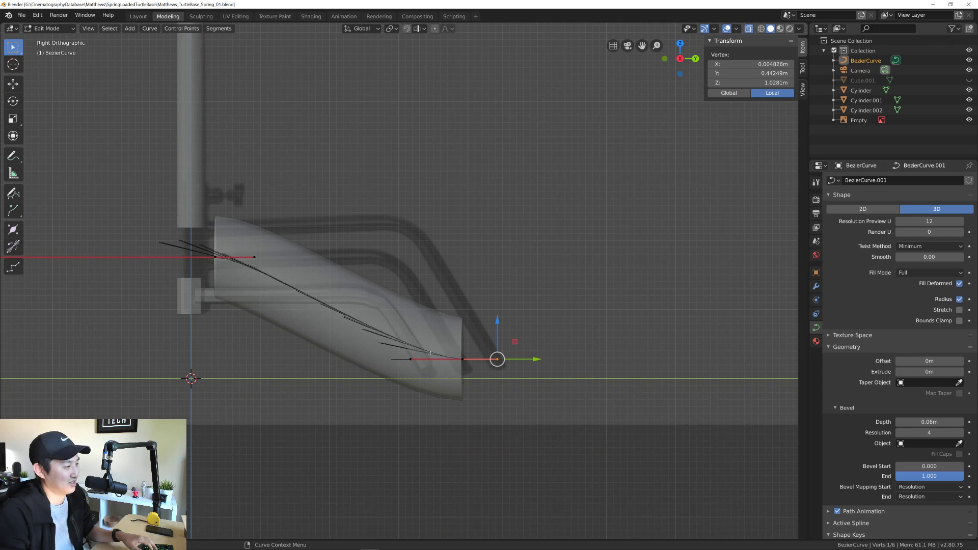
{"action": "key", "text": "g"}
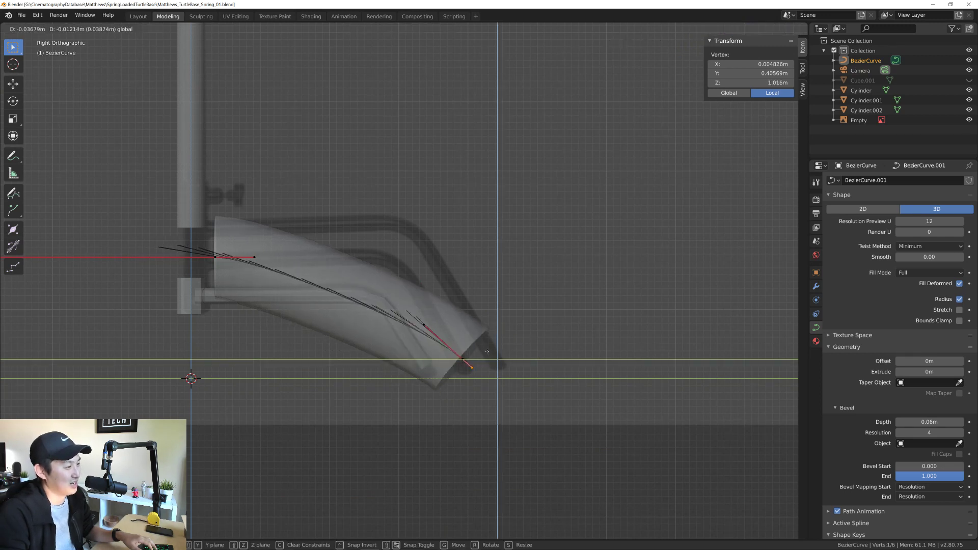
{"action": "left_click", "coordinate": [481, 351]}
{"action": "left_click", "coordinate": [461, 360]}
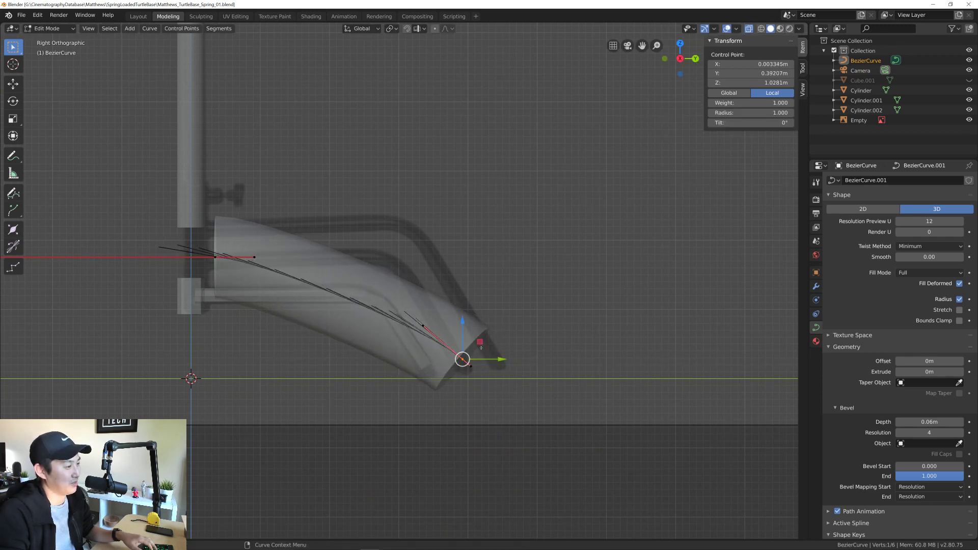
{"action": "key", "text": "g"}
{"action": "key", "text": "shift+x"}
{"action": "left_click", "coordinate": [481, 354]}
Step: Extend the upper end point's inner handle along Y so the tube bends like the reference arm
{"action": "scroll", "coordinate": [481, 354], "scroll_direction": "up", "scroll_amount": 4}
{"action": "middle_click_drag", "start_coordinate": [262, 297], "coordinate": [432, 358], "text": "shift"}
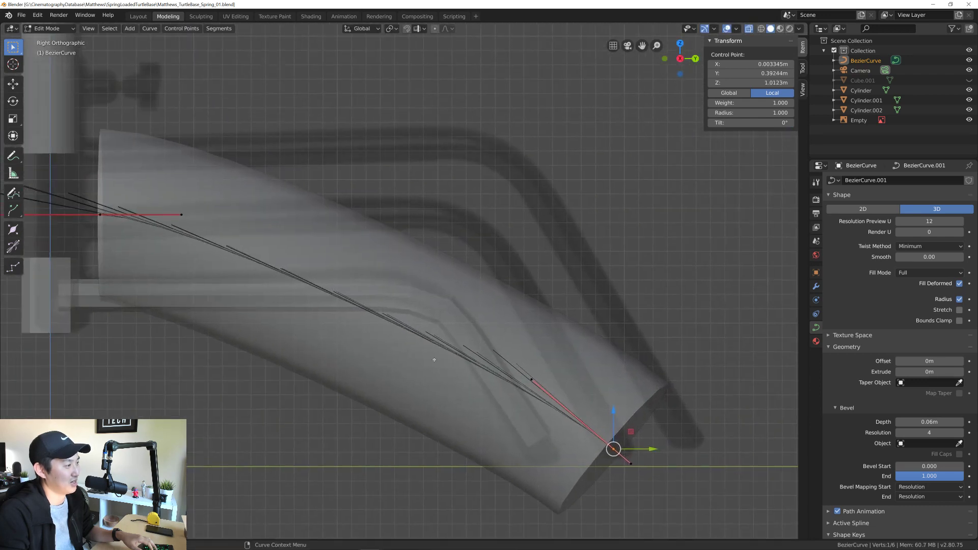
{"action": "scroll", "coordinate": [432, 358], "scroll_direction": "down", "scroll_amount": 1}
{"action": "middle_click_drag", "start_coordinate": [297, 289], "coordinate": [346, 335], "text": "shift"}
{"action": "left_click", "coordinate": [291, 297]}
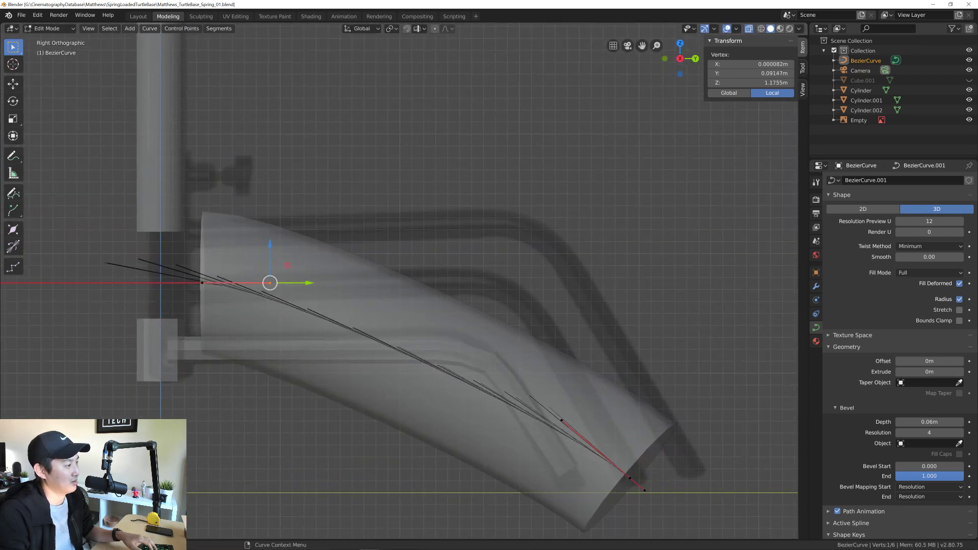
{"action": "key", "text": "g"}
{"action": "left_click", "coordinate": [313, 269]}
{"action": "key", "text": "g"}
{"action": "key", "text": "shift+x"}
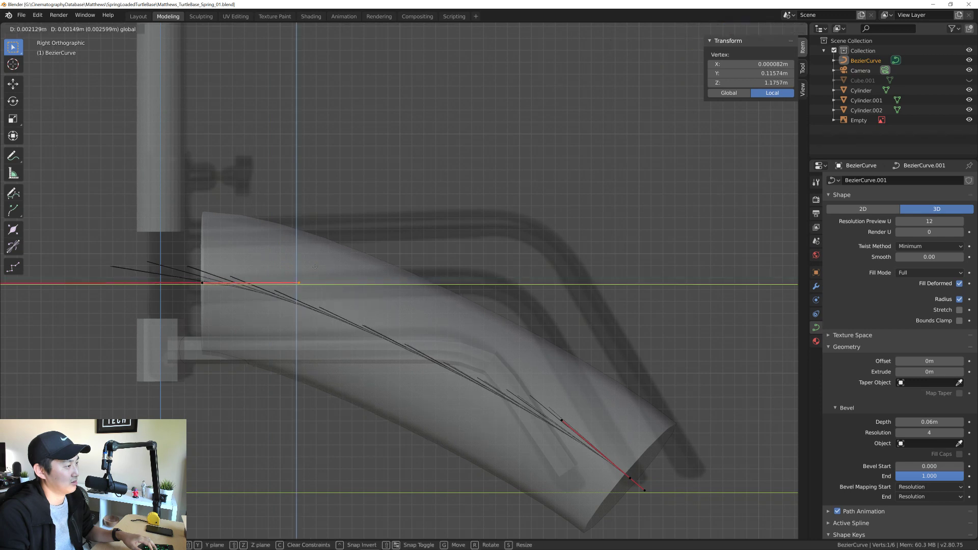
{"action": "left_click", "coordinate": [315, 268]}
{"action": "key", "text": "g"}
{"action": "key", "text": "y"}
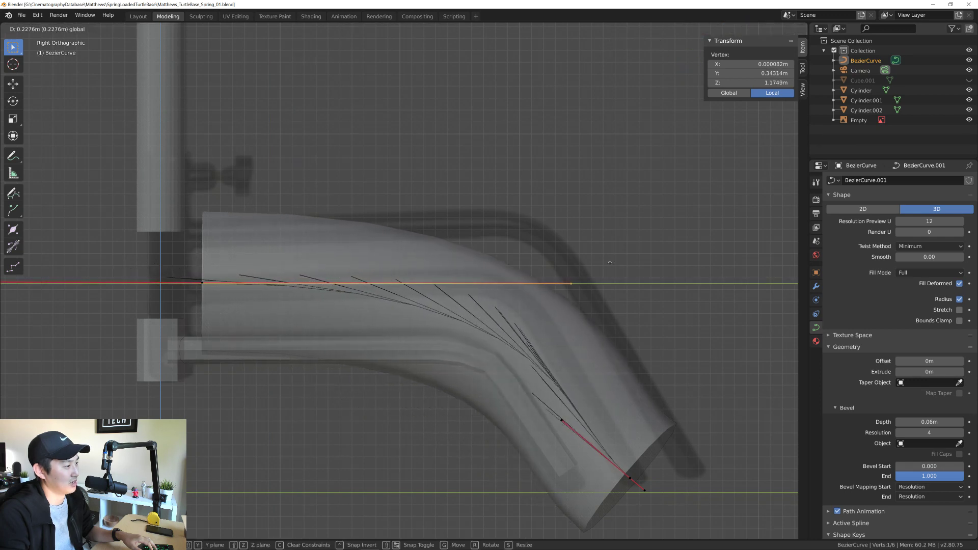
{"action": "left_click", "coordinate": [505, 262]}
Step: Swing the lower end point's inner handle up to about Y 0.337 m, Z 1.113 m, and set the bevel depth to 0.01 m
{"action": "left_click", "coordinate": [562, 419]}
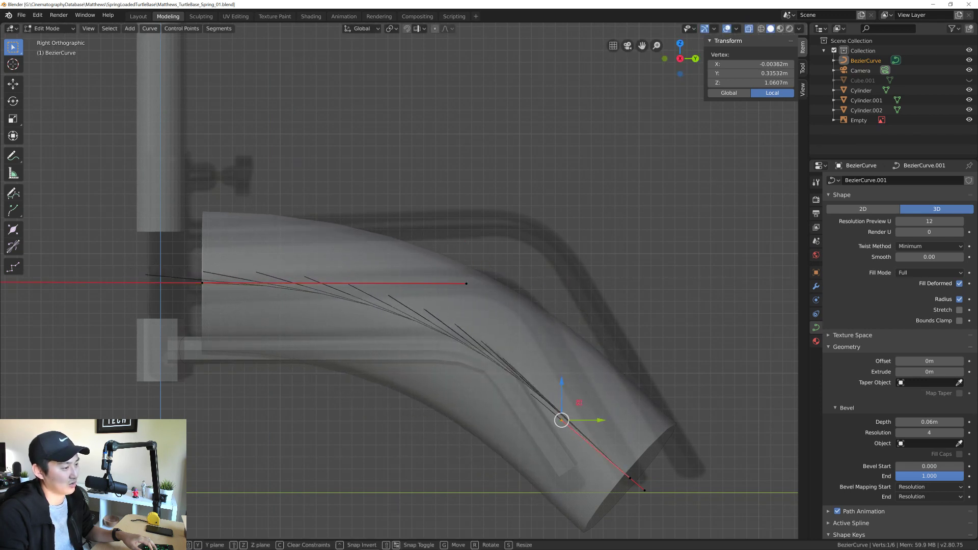
{"action": "left_click", "coordinate": [564, 357]}
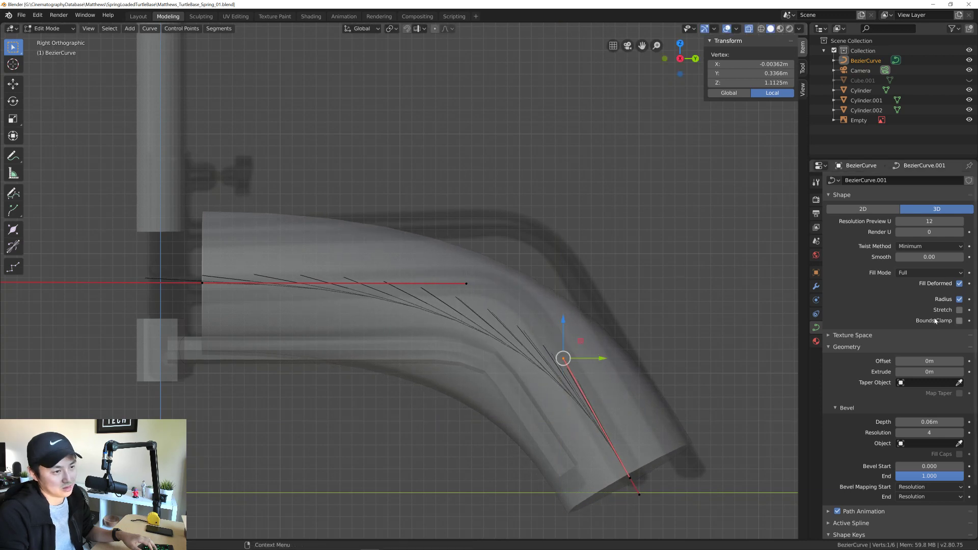
{"action": "scroll", "coordinate": [936, 321], "scroll_direction": "down", "scroll_amount": 2}
{"action": "left_click", "coordinate": [921, 391]}
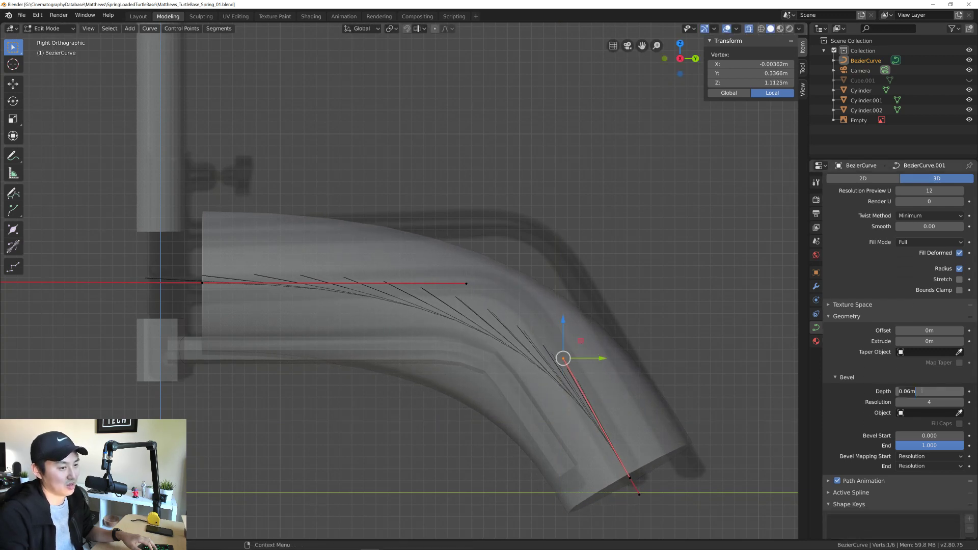
{"action": "type", "text": "0.01"}
{"action": "key", "text": "Return"}
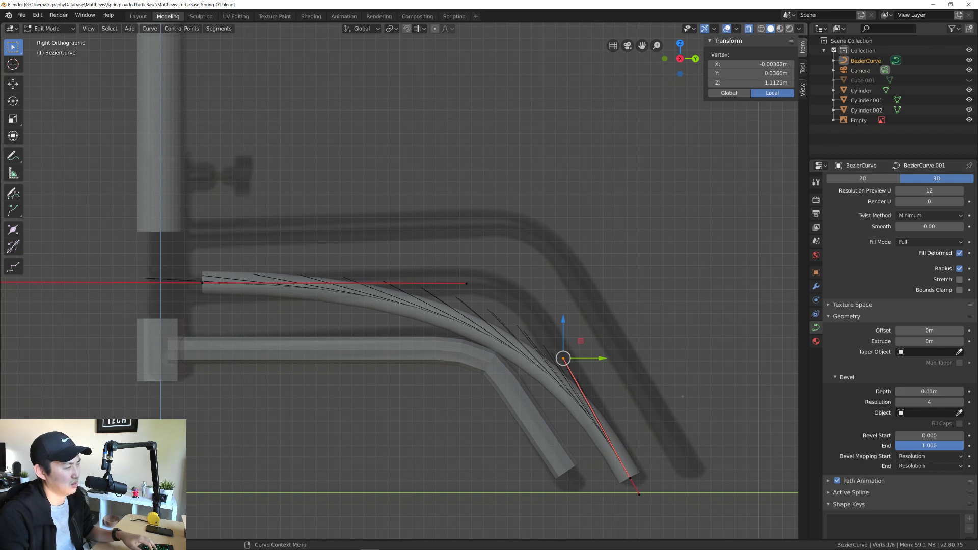
Step: Raise the lower end's inner handle further and place the upper end's inner handle at about Y 0.211 m, Z 1.174 m
{"action": "key", "text": "g"}
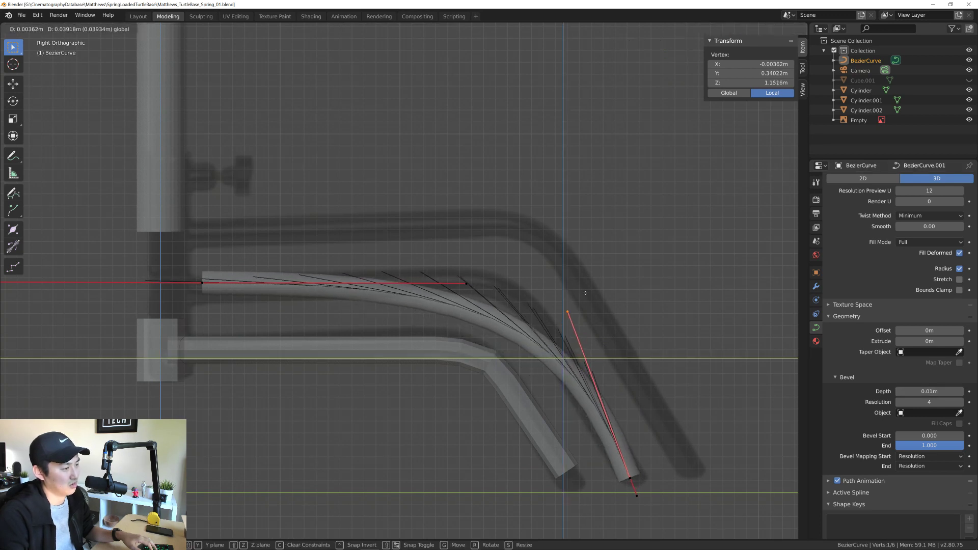
{"action": "left_click", "coordinate": [519, 301]}
{"action": "left_click", "coordinate": [467, 283]}
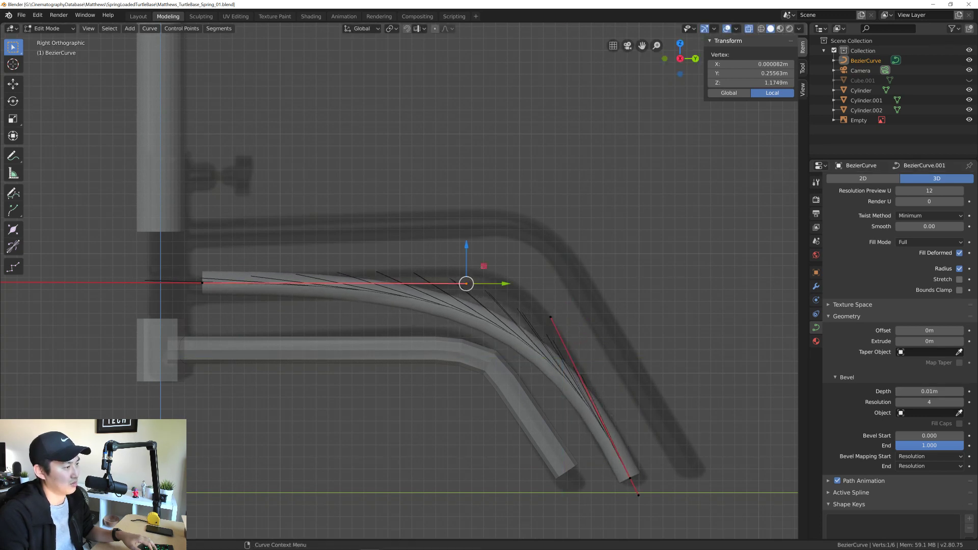
{"action": "key", "text": "g"}
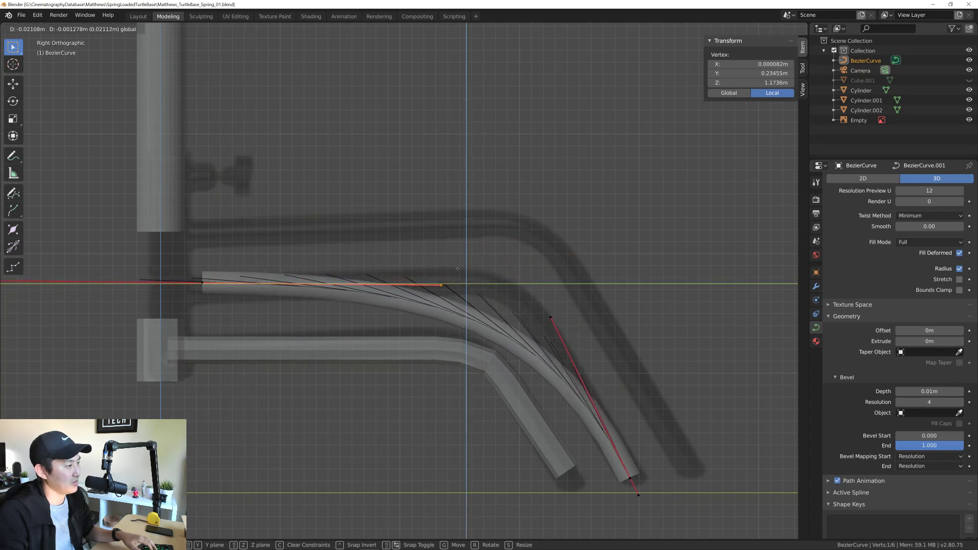
{"action": "left_click", "coordinate": [495, 246]}
{"action": "left_click", "coordinate": [494, 313]}
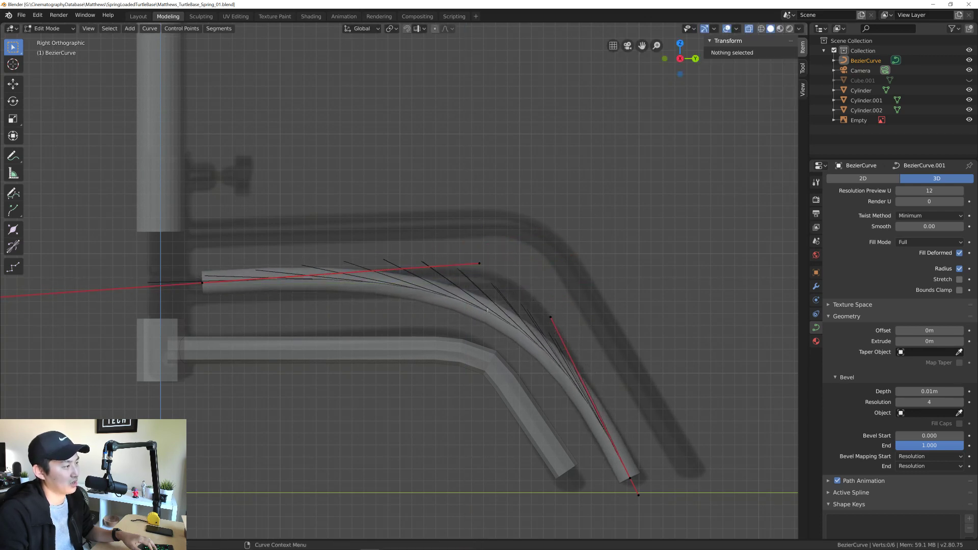
{"action": "scroll", "coordinate": [489, 310], "scroll_direction": "up", "scroll_amount": 3}
{"action": "scroll", "coordinate": [441, 311], "scroll_direction": "down", "scroll_amount": 3}
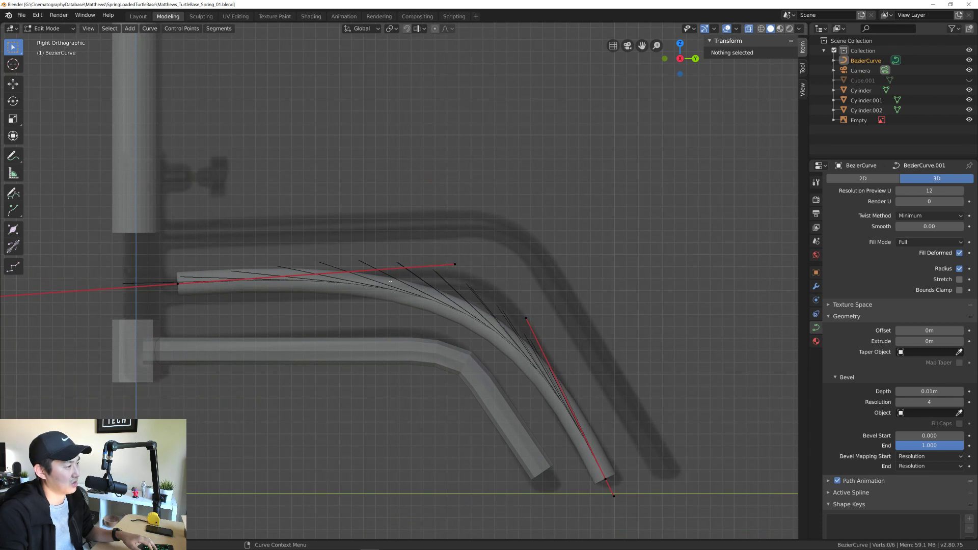
{"action": "left_click", "coordinate": [455, 264]}
{"action": "key", "text": "g"}
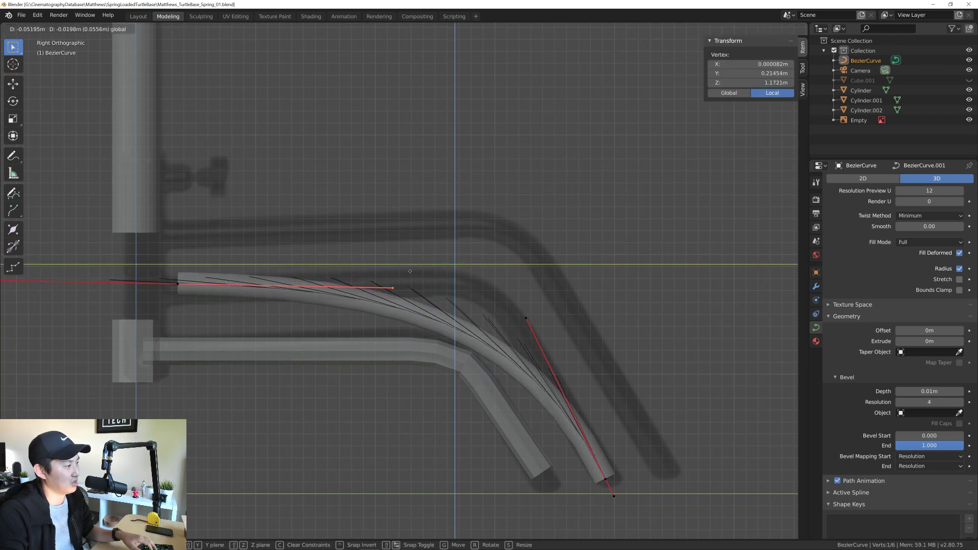
{"action": "left_click", "coordinate": [406, 268]}
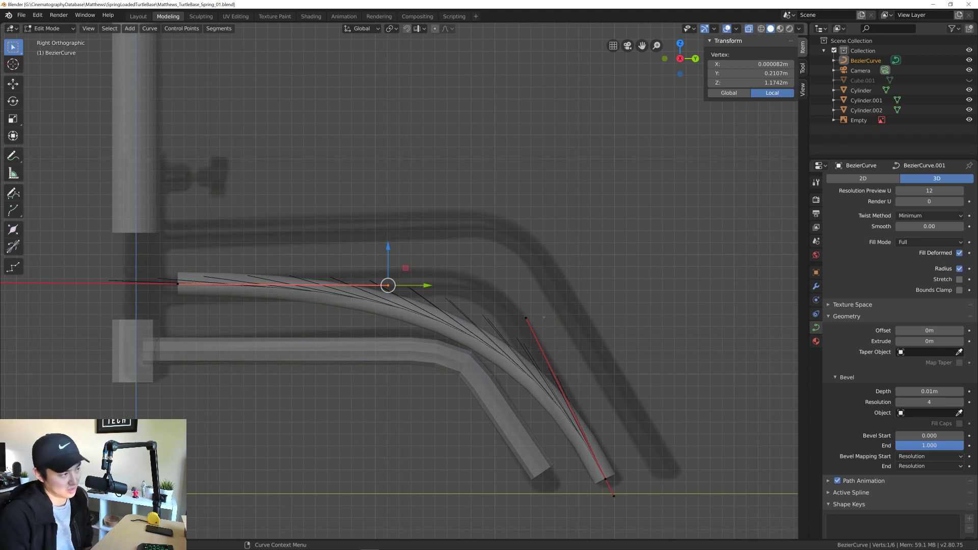
Step: Look through the available curve operations and spline editing tools, comparing the curve with the bend in the reference image
{"action": "left_click_drag", "start_coordinate": [437, 316], "coordinate": [455, 335]}
{"action": "right_click", "coordinate": [450, 326]}
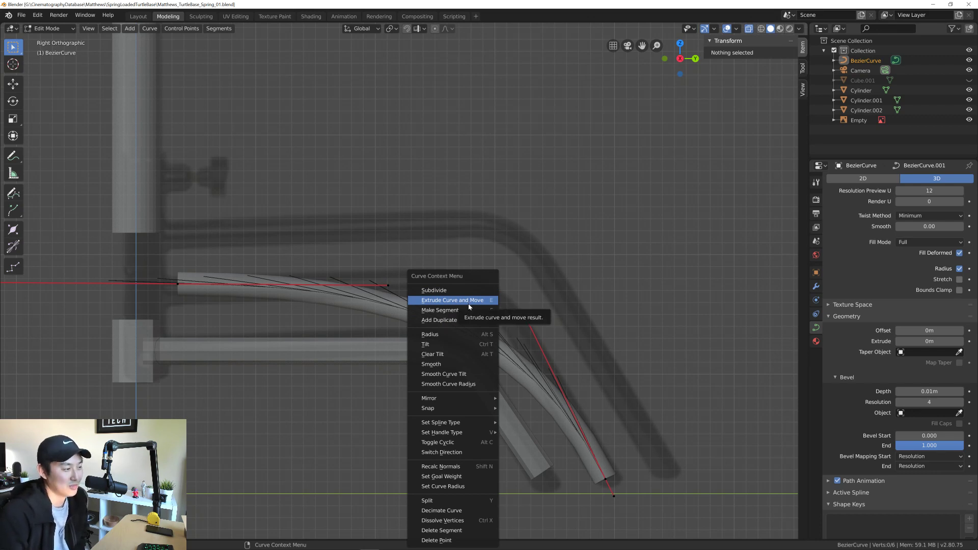
{"action": "left_click", "coordinate": [479, 502]}
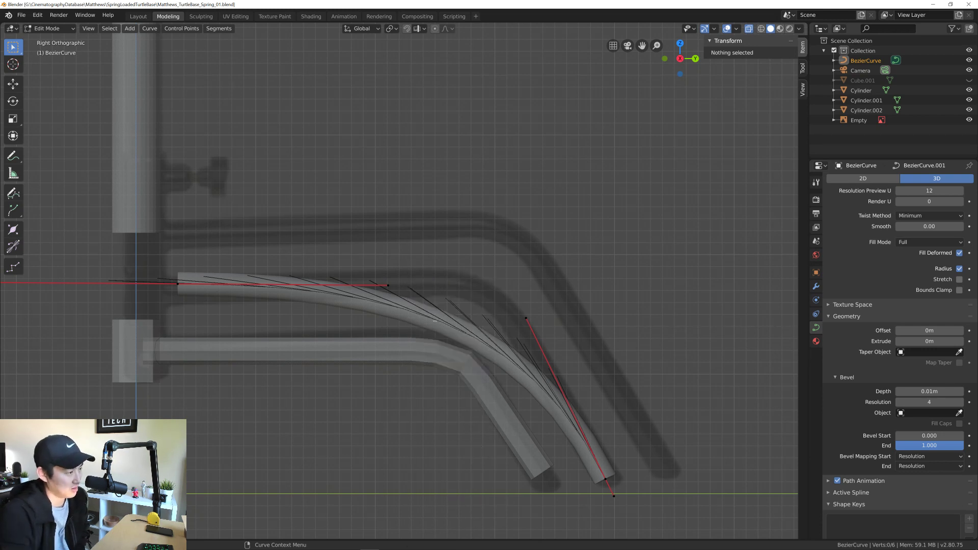
{"action": "scroll", "coordinate": [439, 327], "scroll_direction": "down", "scroll_amount": 3}
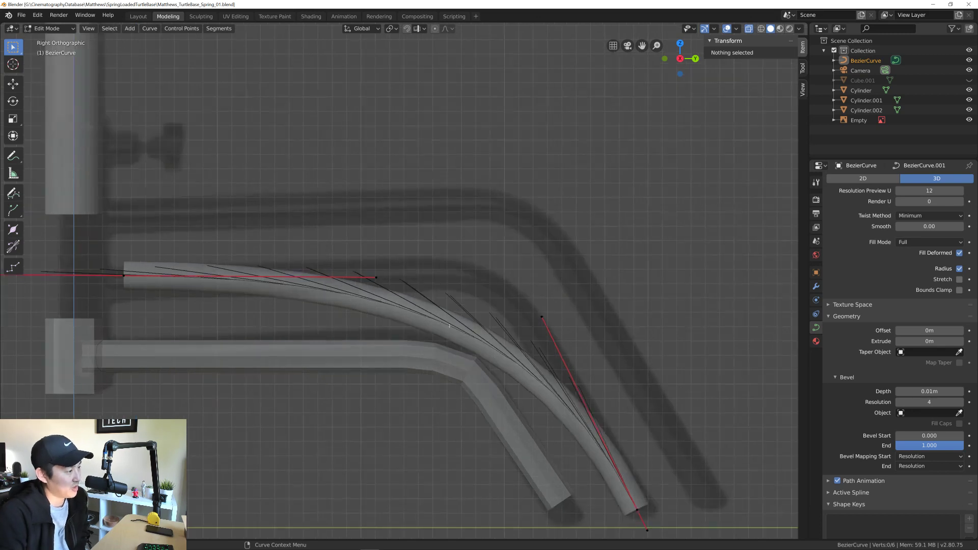
{"action": "scroll", "coordinate": [443, 328], "scroll_direction": "up", "scroll_amount": 5}
{"action": "scroll", "coordinate": [450, 330], "scroll_direction": "down", "scroll_amount": 2}
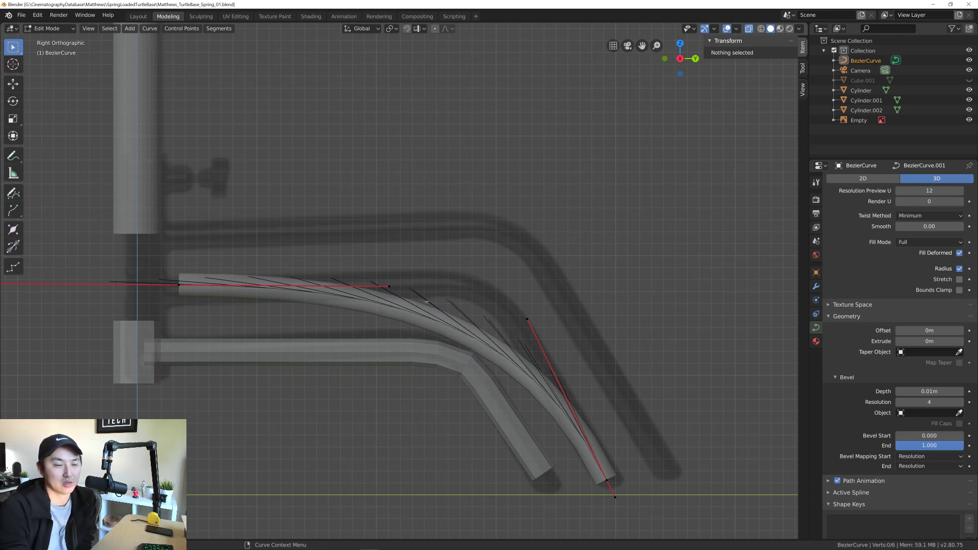
{"action": "scroll", "coordinate": [451, 366], "scroll_direction": "down", "scroll_amount": 2}
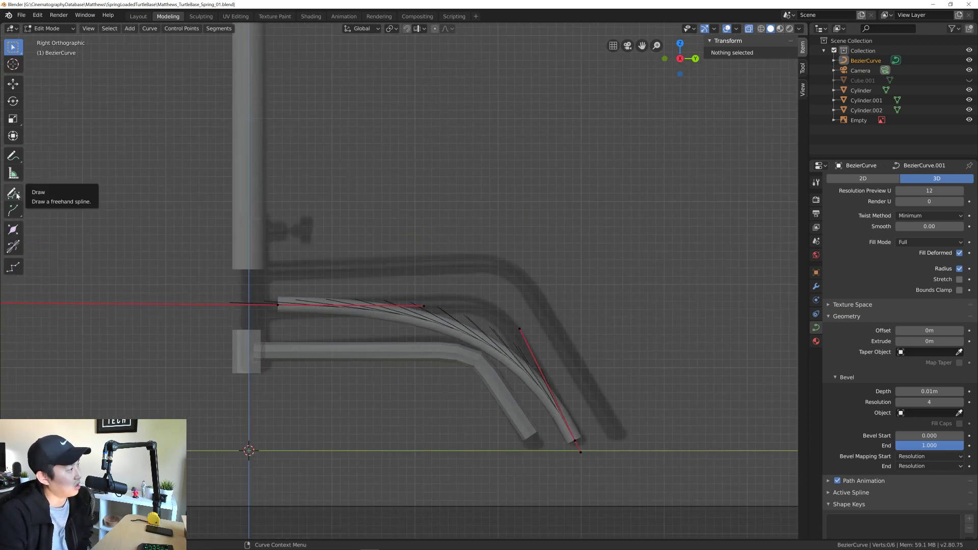
{"action": "left_click", "coordinate": [13, 211]}
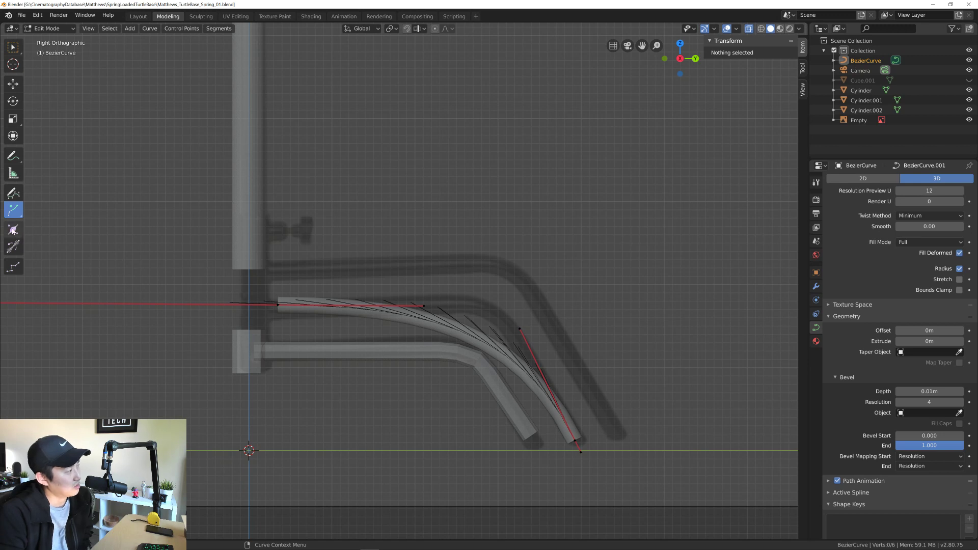
{"action": "left_click", "coordinate": [13, 230]}
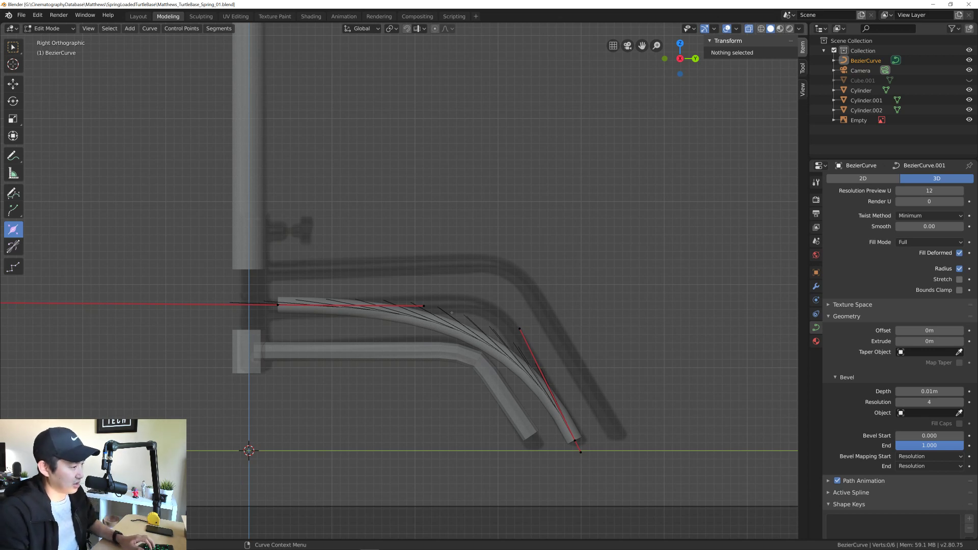
Step: Search the operators for "curve" and review the commands for adding curves and editing segments
{"action": "key", "text": "F3"}
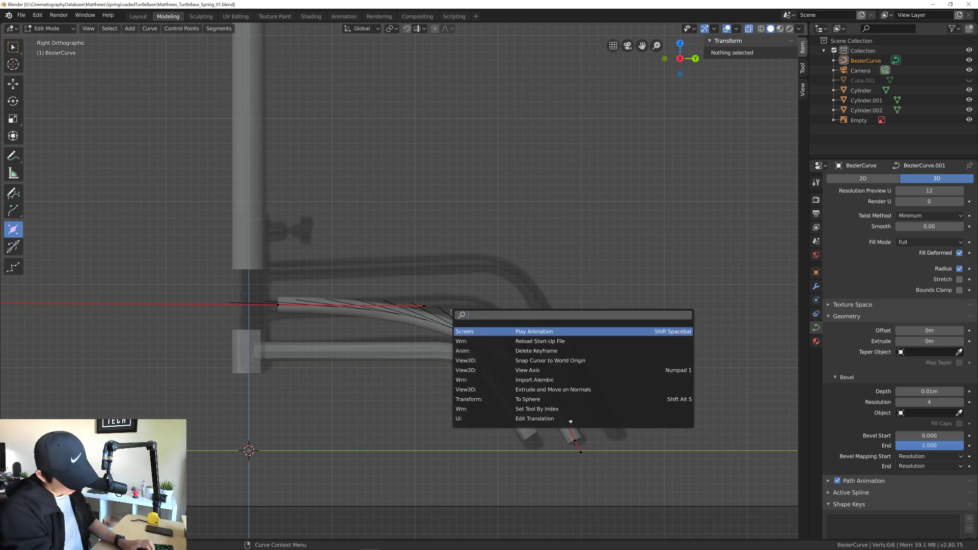
{"action": "type", "text": "c"}
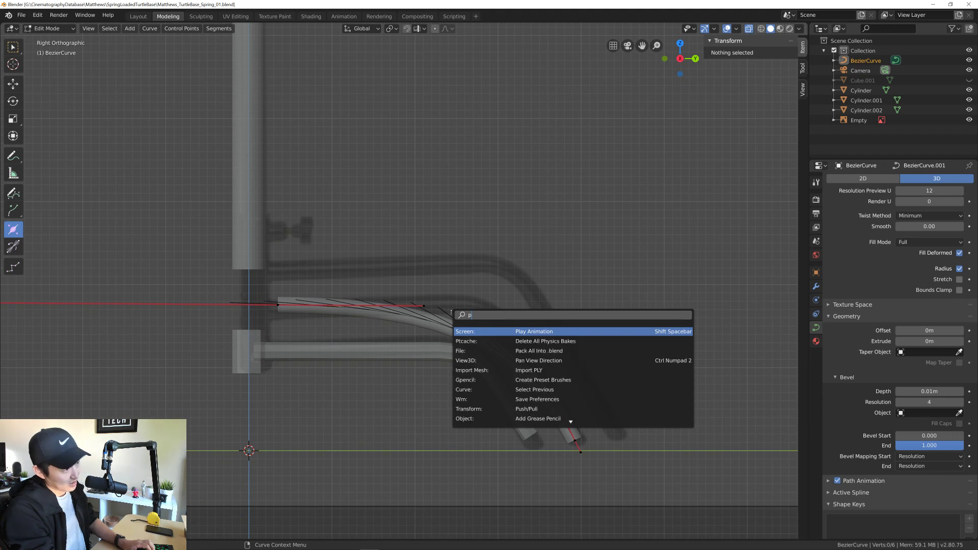
{"action": "type", "text": "urve"}
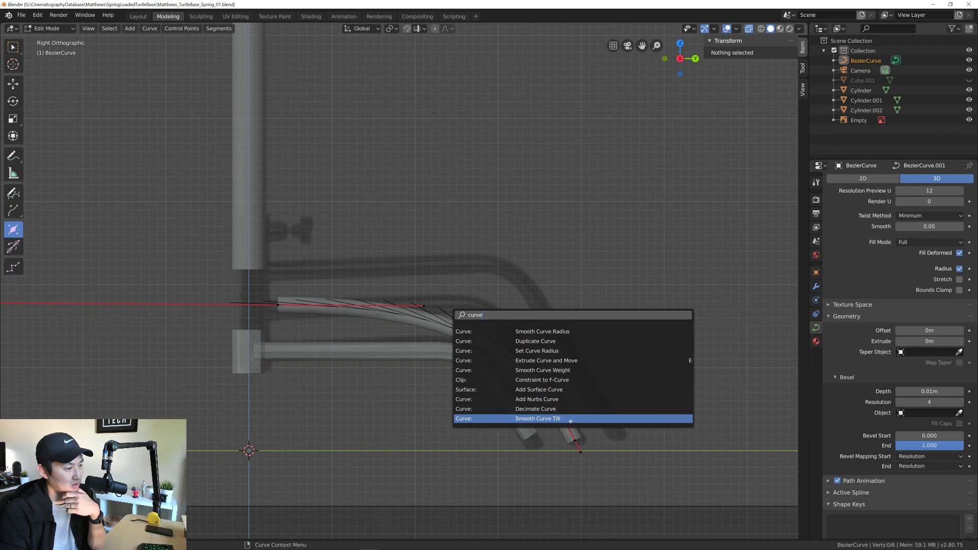
{"action": "scroll", "coordinate": [571, 421], "scroll_direction": "down", "scroll_amount": 2}
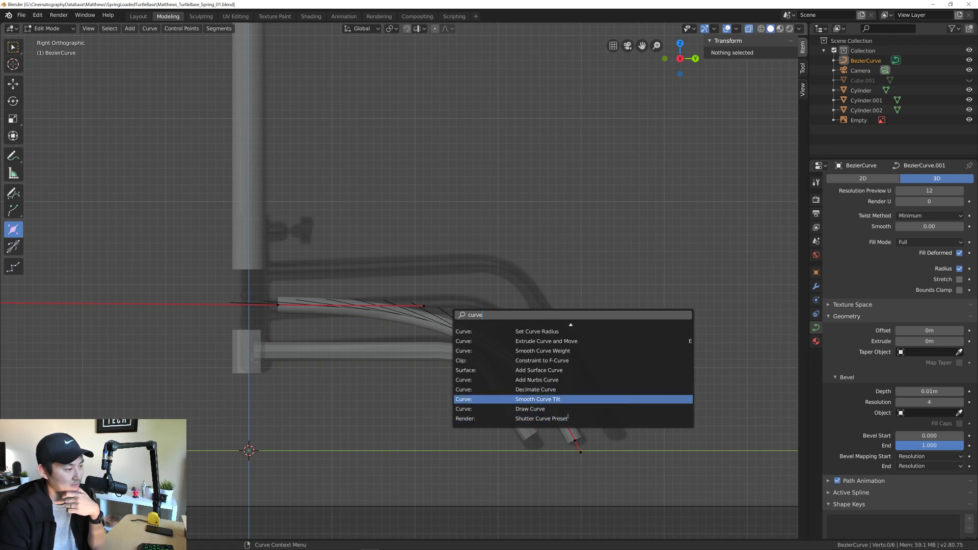
{"action": "key", "text": "Escape"}
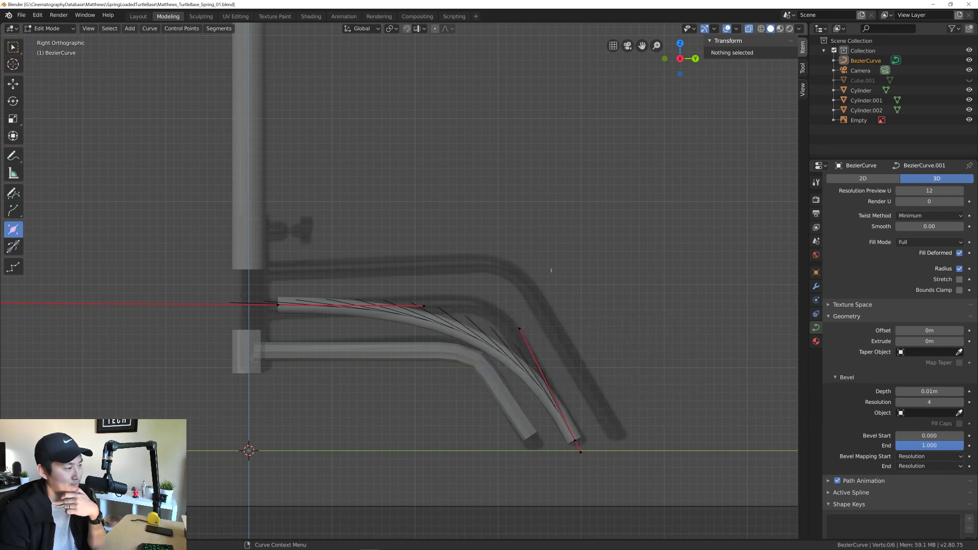
{"action": "scroll", "coordinate": [500, 376], "scroll_direction": "up", "scroll_amount": 1}
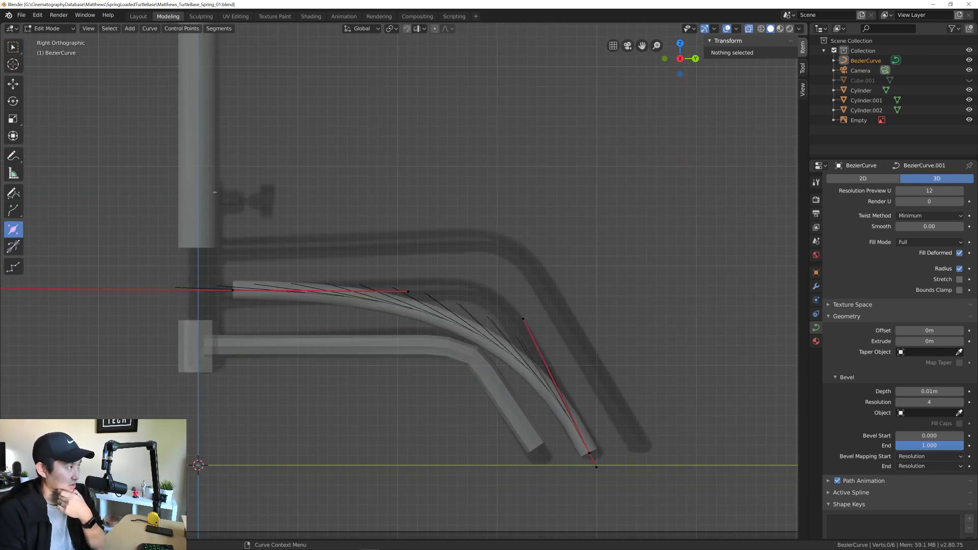
{"action": "left_click", "coordinate": [130, 29]}
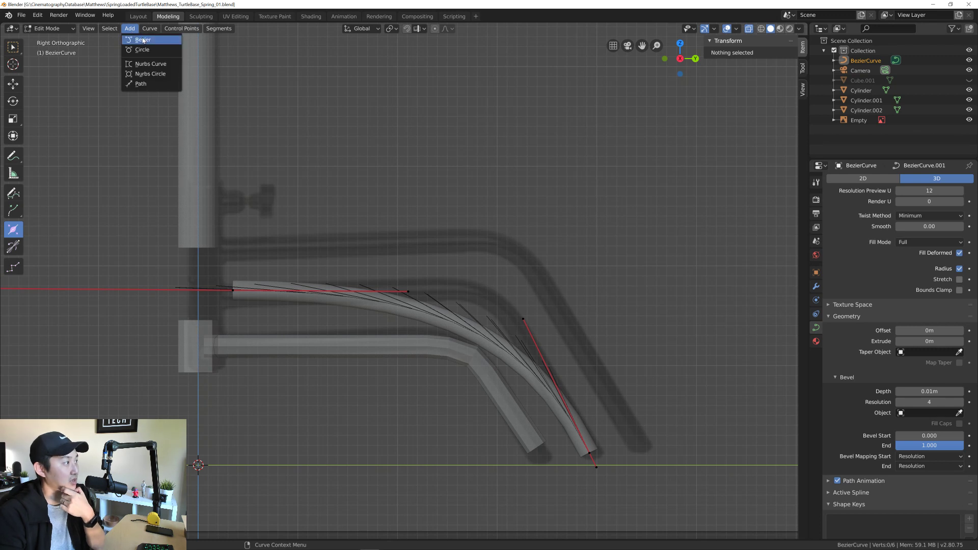
{"action": "mouse_move", "coordinate": [149, 32]}
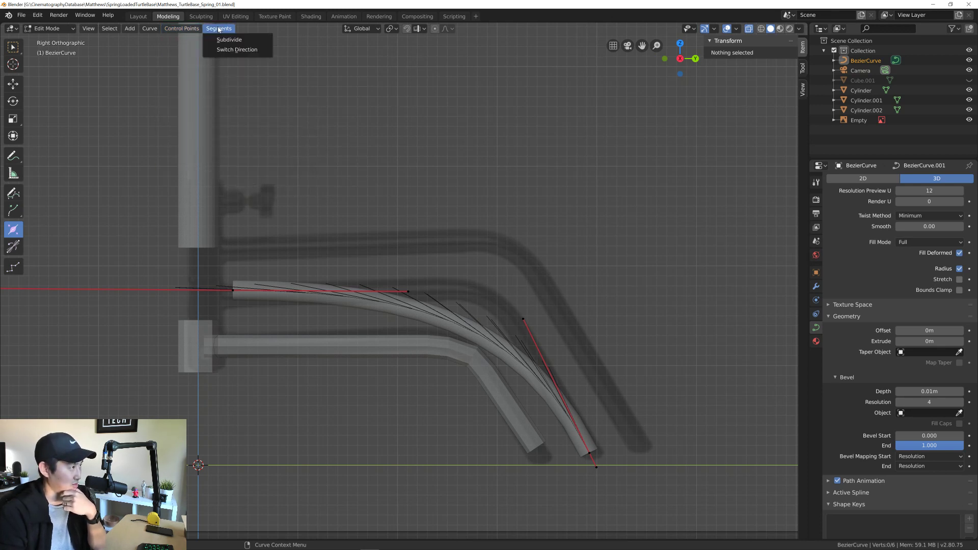
{"action": "left_click", "coordinate": [220, 40]}
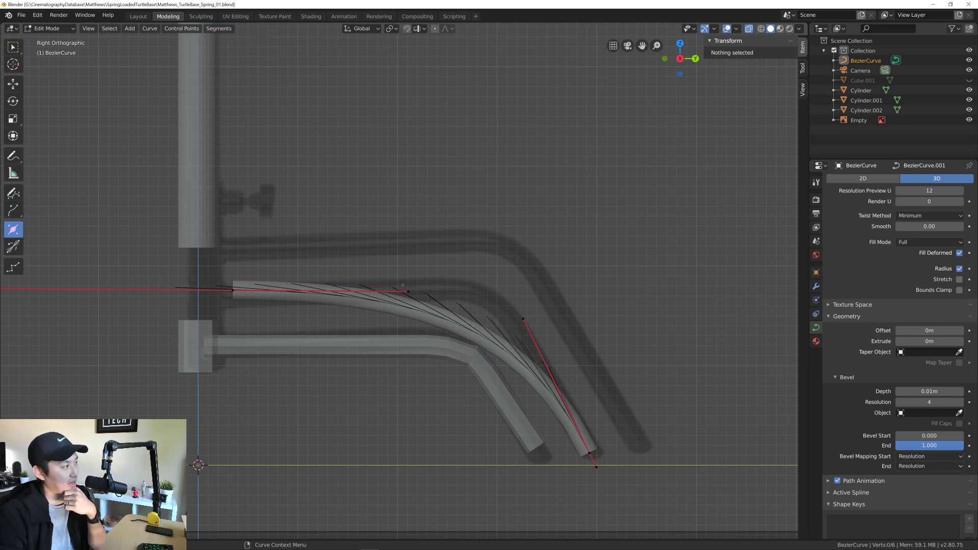
Step: With the Draw tool, undo a short test stroke and trace a freehand spline along the reference's upper bent arm, from the post to its lower end
{"action": "left_click", "coordinate": [13, 158]}
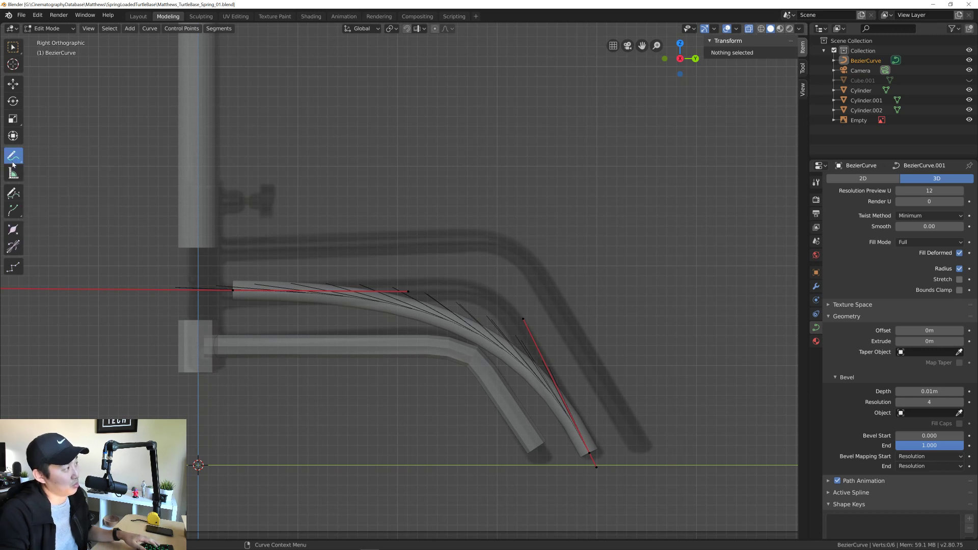
{"action": "left_click", "coordinate": [13, 194]}
{"action": "left_click_drag", "start_coordinate": [306, 205], "coordinate": [525, 278]}
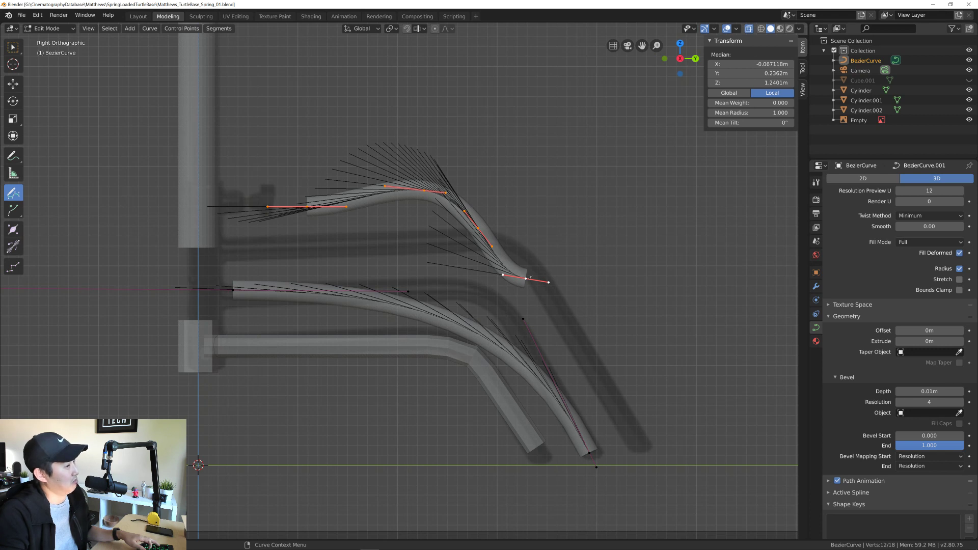
{"action": "key", "text": "ctrl+z"}
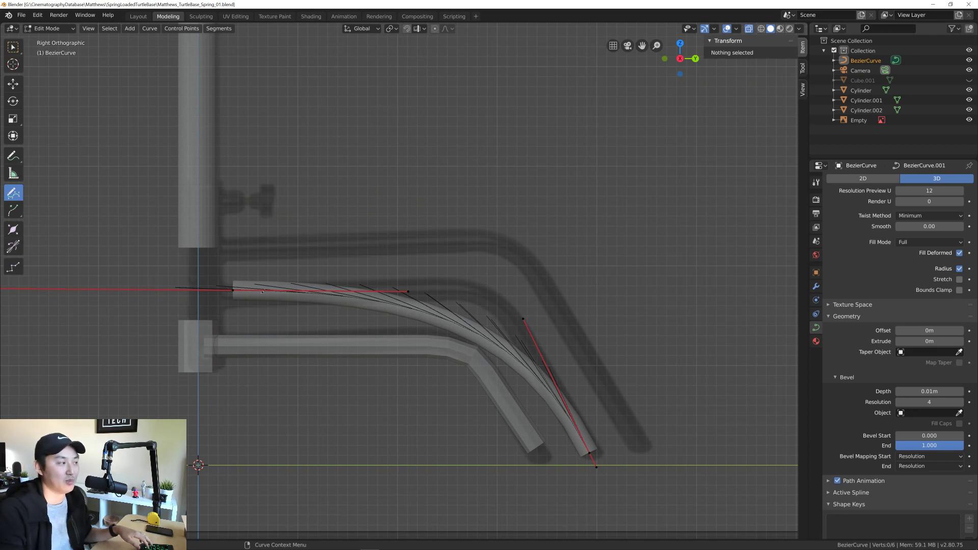
{"action": "mouse_move", "coordinate": [226, 248]}
{"action": "left_mouse_down"}
{"action": "mouse_move", "coordinate": [413, 246]}
{"action": "mouse_move", "coordinate": [529, 264]}
{"action": "mouse_move", "coordinate": [647, 437]}
{"action": "left_mouse_up"}
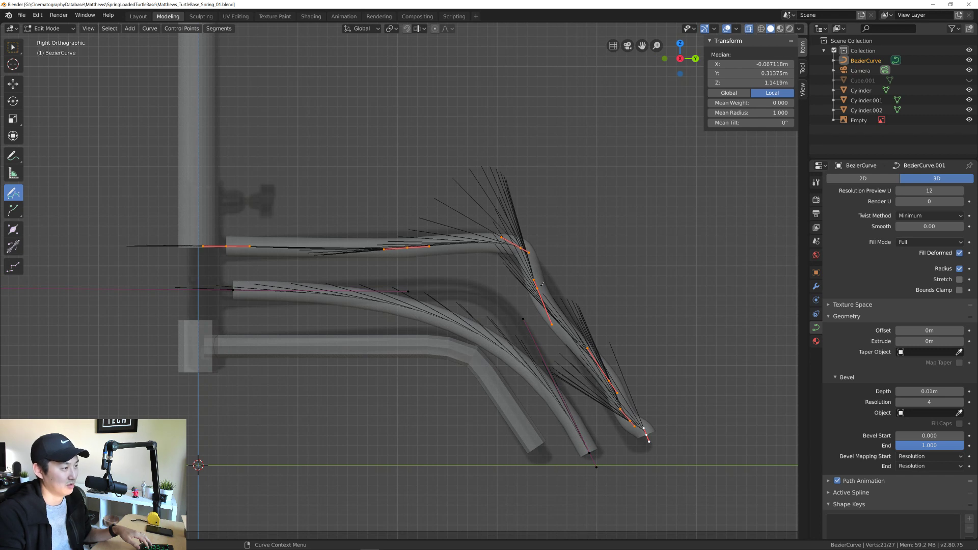
Step: Delete two control points of the freehand spline: the one midway along the straight part and the one just below the bend
{"action": "key", "text": "w"}
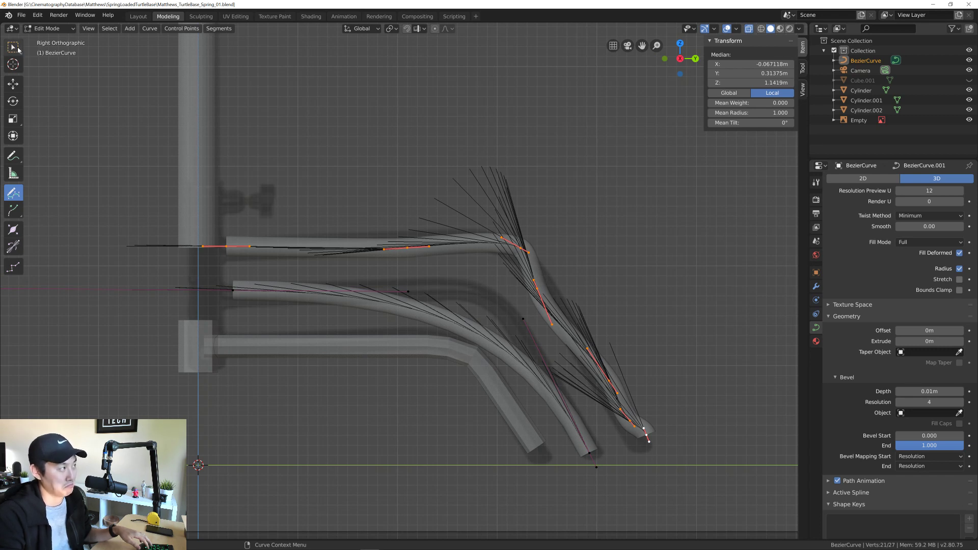
{"action": "left_click", "coordinate": [407, 248]}
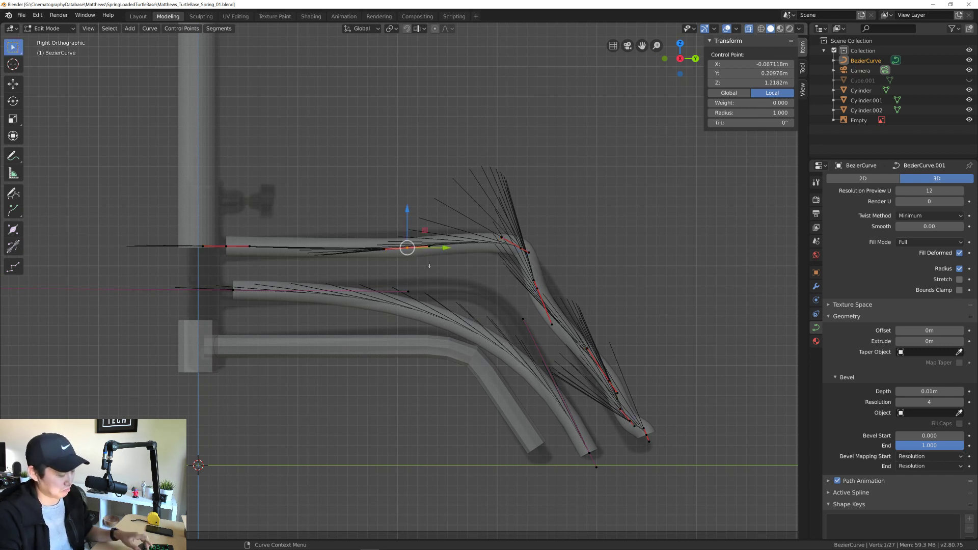
{"action": "right_click", "coordinate": [429, 266]}
{"action": "left_click", "coordinate": [429, 266]}
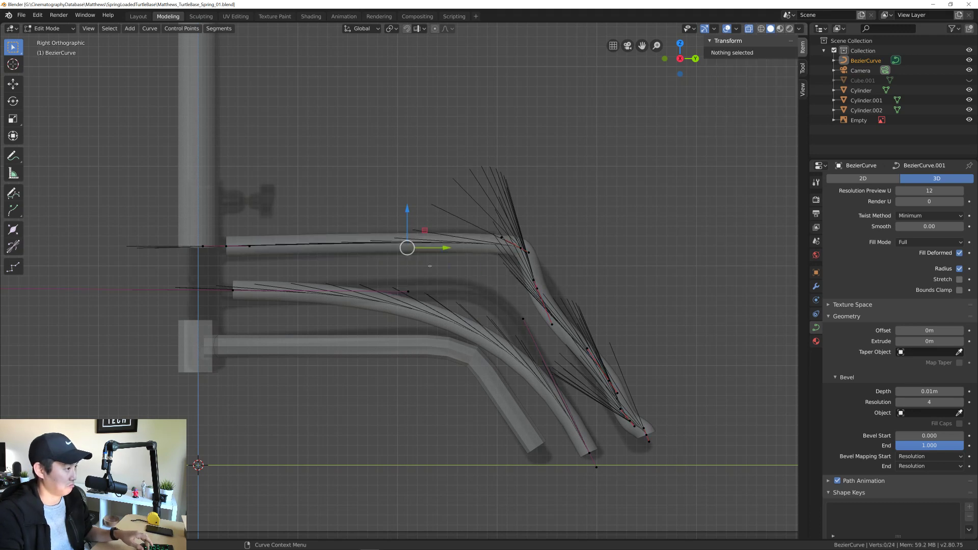
{"action": "left_click", "coordinate": [537, 288]}
{"action": "key", "text": "x"}
{"action": "left_click", "coordinate": [544, 305]}
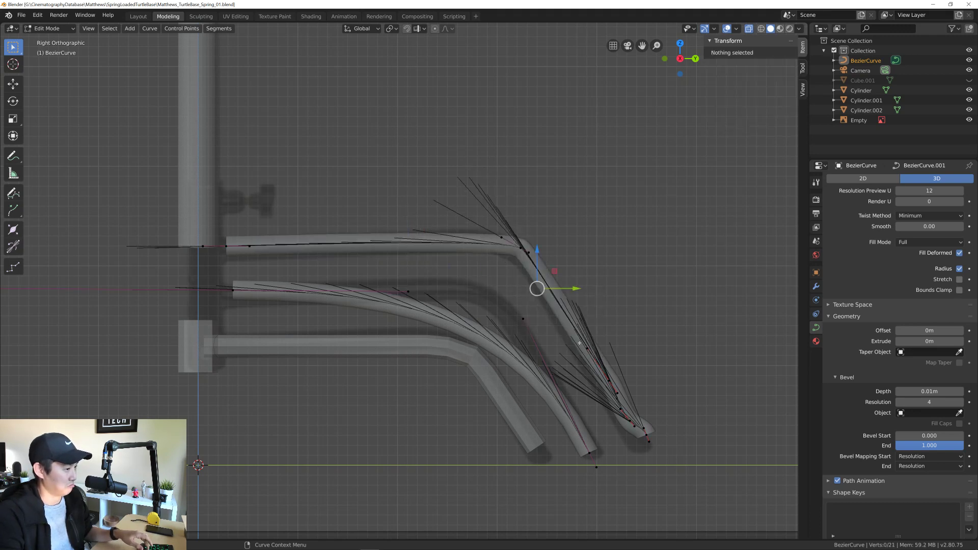
Step: Delete two more control points of the upper freehand spline: the one midway down the slanted part and the one near its lower end
{"action": "left_click", "coordinate": [583, 346]}
{"action": "right_click", "coordinate": [584, 346]}
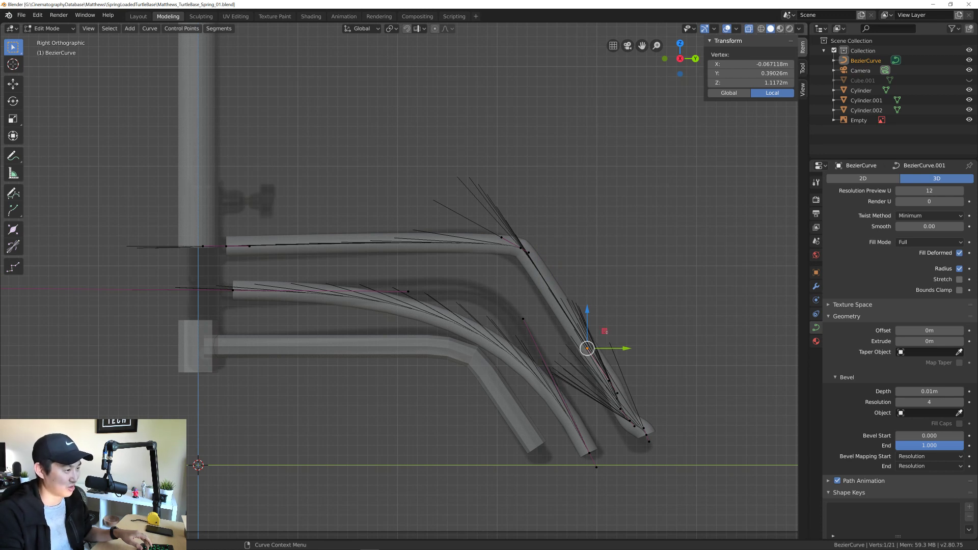
{"action": "key", "text": "x"}
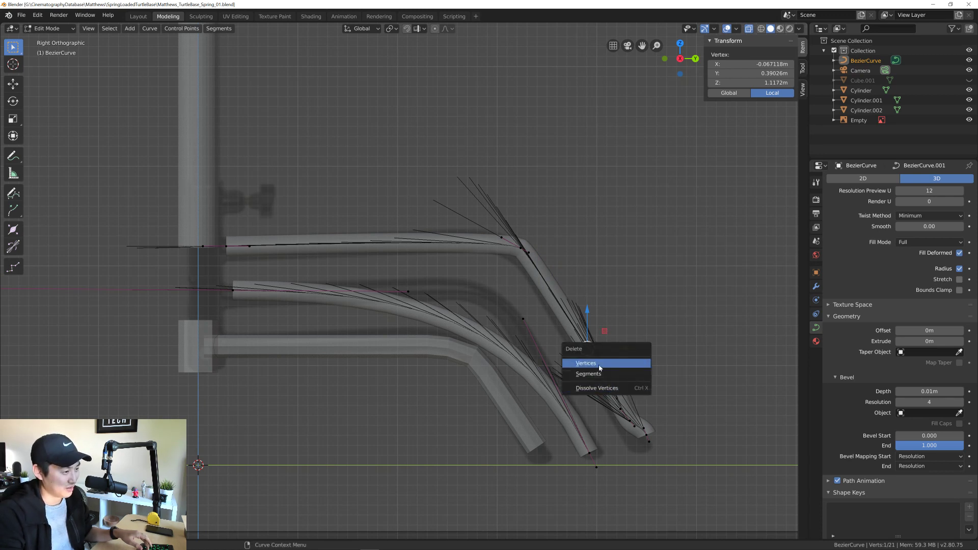
{"action": "left_click", "coordinate": [600, 366]}
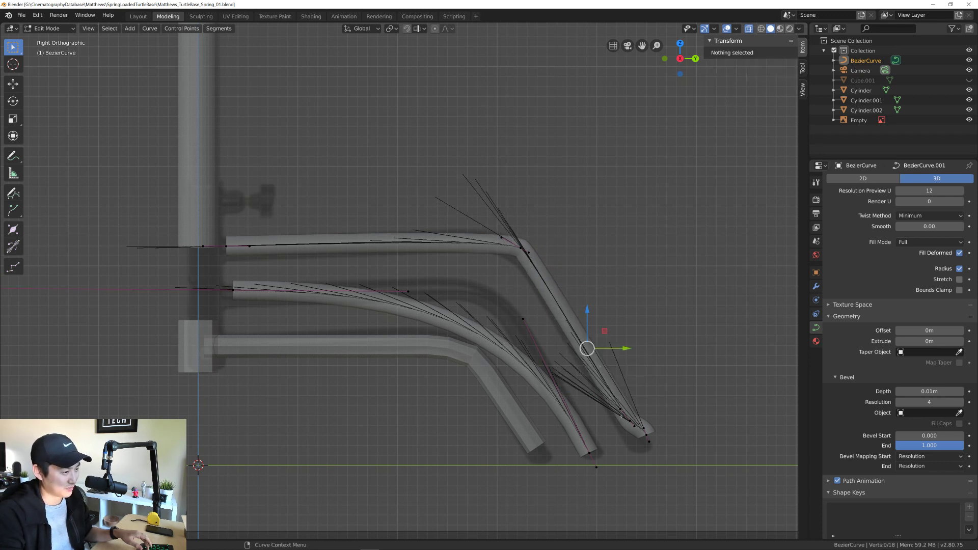
{"action": "left_click", "coordinate": [622, 417]}
{"action": "right_click", "coordinate": [622, 417]}
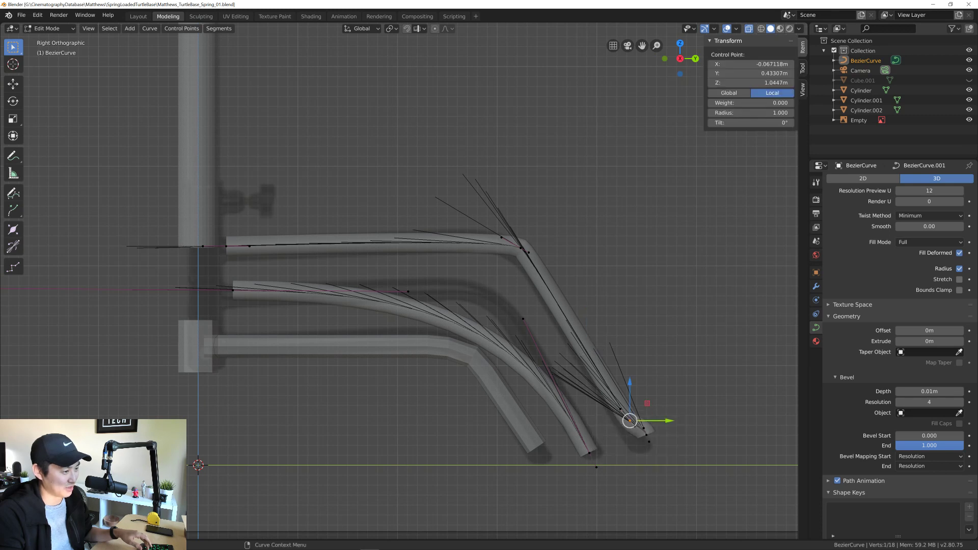
{"action": "left_click_drag", "start_coordinate": [612, 414], "coordinate": [660, 438]}
{"action": "key", "text": "x"}
{"action": "left_click", "coordinate": [635, 433]}
Step: Round the upper spline's bend by pulling both handles of its bend point outward and shifting the point slightly inward
{"action": "left_click_drag", "start_coordinate": [530, 248], "coordinate": [578, 251]}
{"action": "left_click_drag", "start_coordinate": [487, 232], "coordinate": [508, 244]}
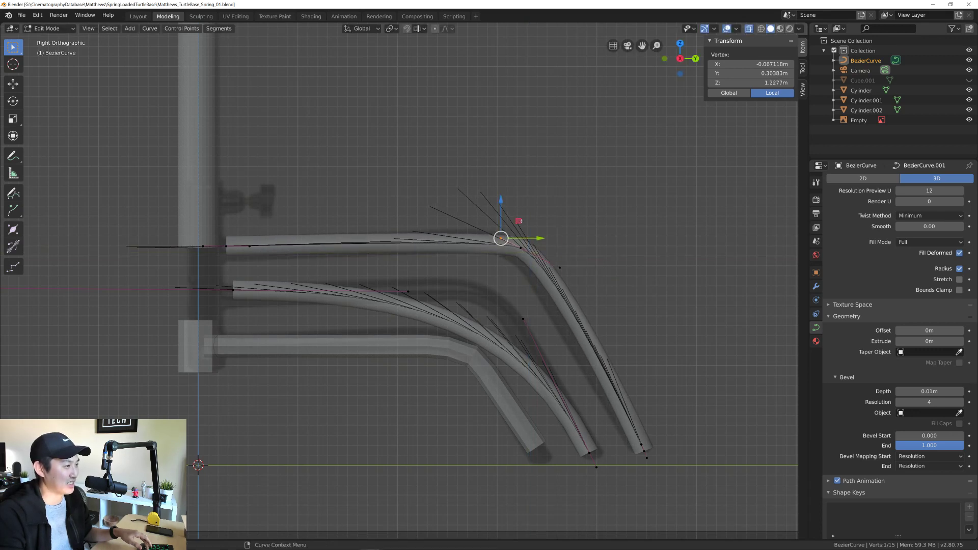
{"action": "key", "text": "g"}
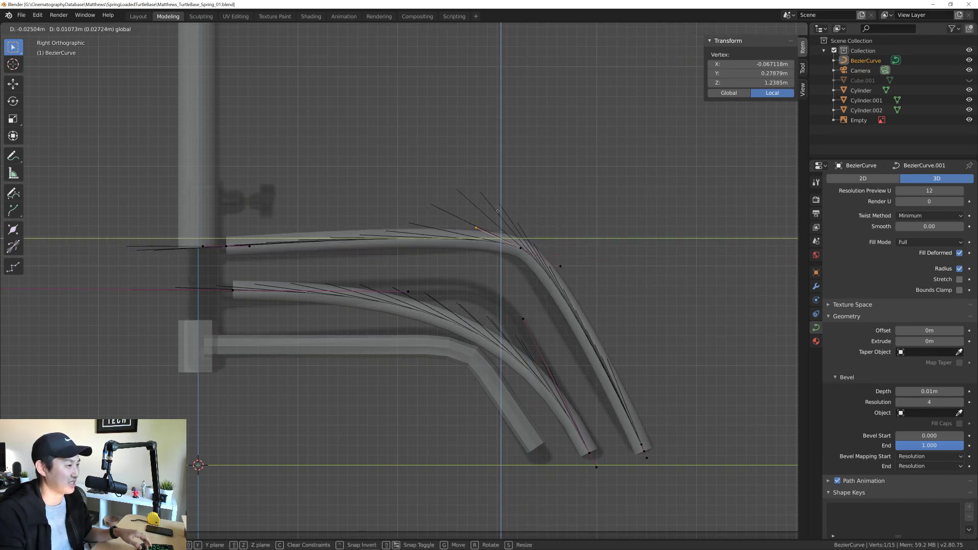
{"action": "left_click", "coordinate": [496, 203]}
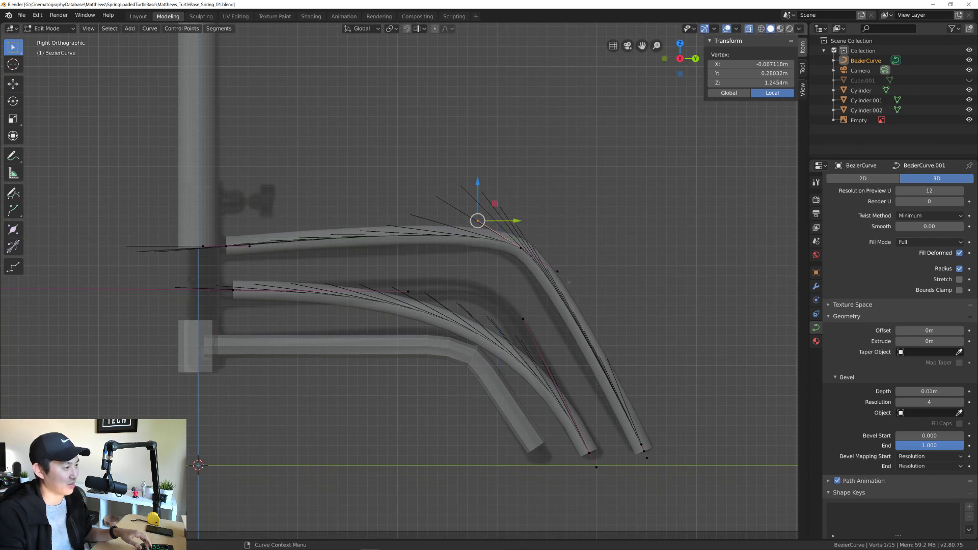
{"action": "left_click_drag", "start_coordinate": [547, 262], "coordinate": [565, 279]}
{"action": "key", "text": "g"}
{"action": "left_click", "coordinate": [541, 243]}
{"action": "left_click", "coordinate": [522, 246]}
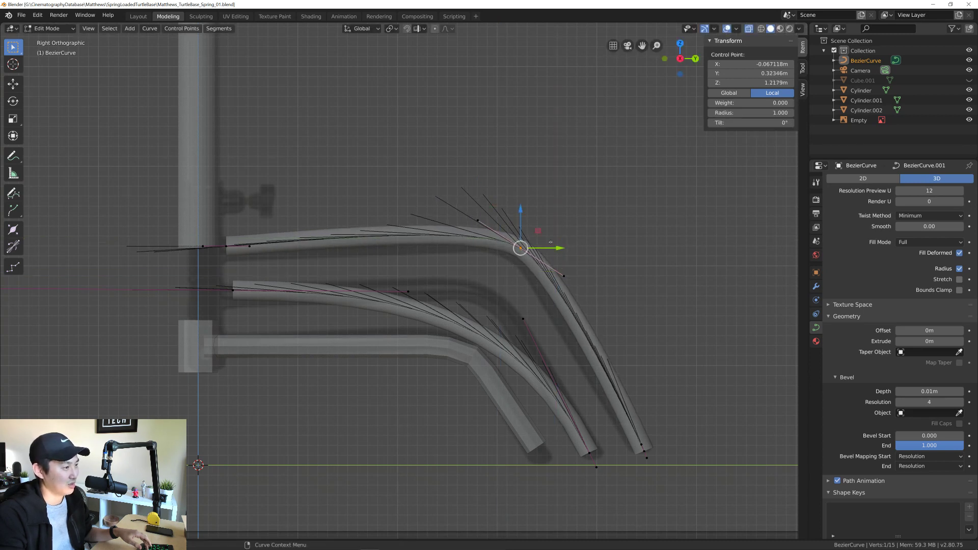
{"action": "key", "text": "g"}
{"action": "left_click", "coordinate": [527, 236]}
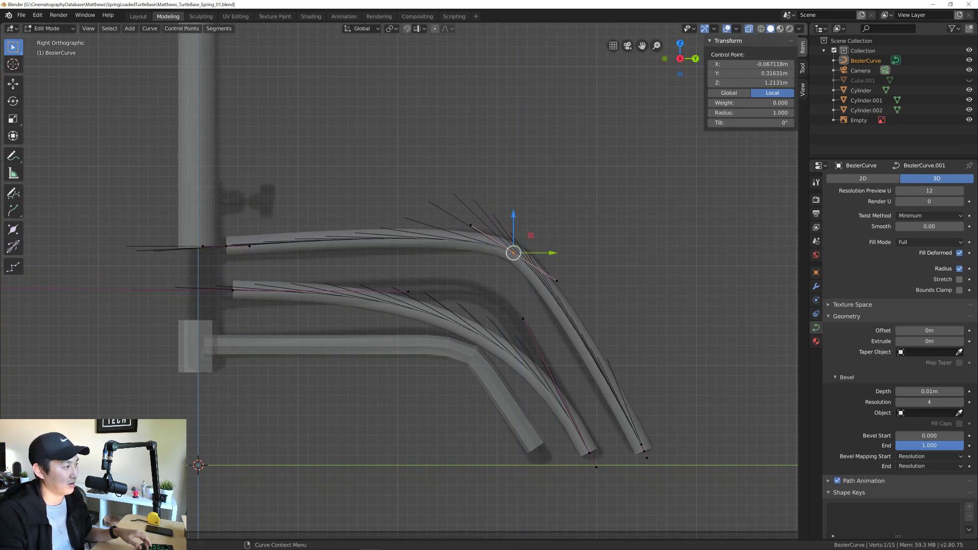
Step: Move the upper spline's start point toward the vertical post so the tube reaches into it
{"action": "left_click_drag", "start_coordinate": [200, 221], "coordinate": [249, 269]}
{"action": "key", "text": "g"}
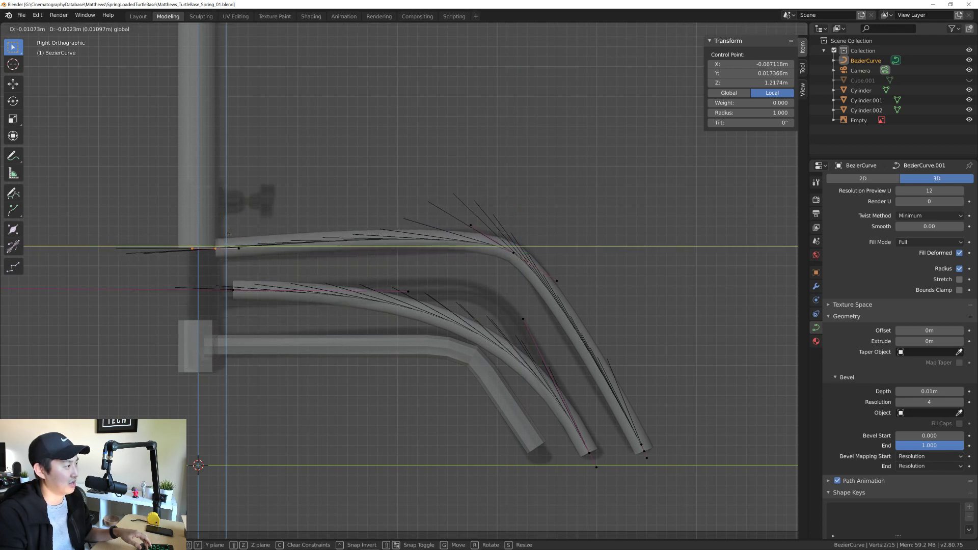
{"action": "left_click", "coordinate": [204, 247]}
Step: Lower the upper spline's bend point slightly and nudge its lower end point to follow the reference arm
{"action": "left_click", "coordinate": [513, 253]}
{"action": "mouse_move", "coordinate": [531, 235]}
{"action": "left_mouse_down"}
{"action": "mouse_move", "coordinate": [538, 242]}
{"action": "mouse_move", "coordinate": [519, 260]}
{"action": "mouse_move", "coordinate": [529, 264]}
{"action": "mouse_move", "coordinate": [530, 253]}
{"action": "left_mouse_up"}
{"action": "scroll", "coordinate": [530, 257], "scroll_direction": "up", "scroll_amount": 3}
{"action": "scroll", "coordinate": [517, 269], "scroll_direction": "down", "scroll_amount": 3}
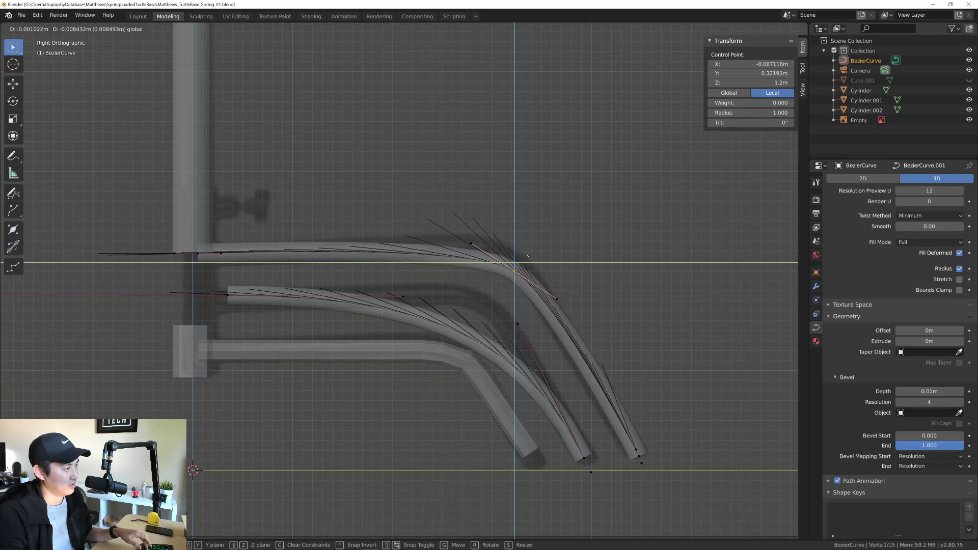
{"action": "right_click", "coordinate": [529, 253]}
{"action": "left_click", "coordinate": [639, 455]}
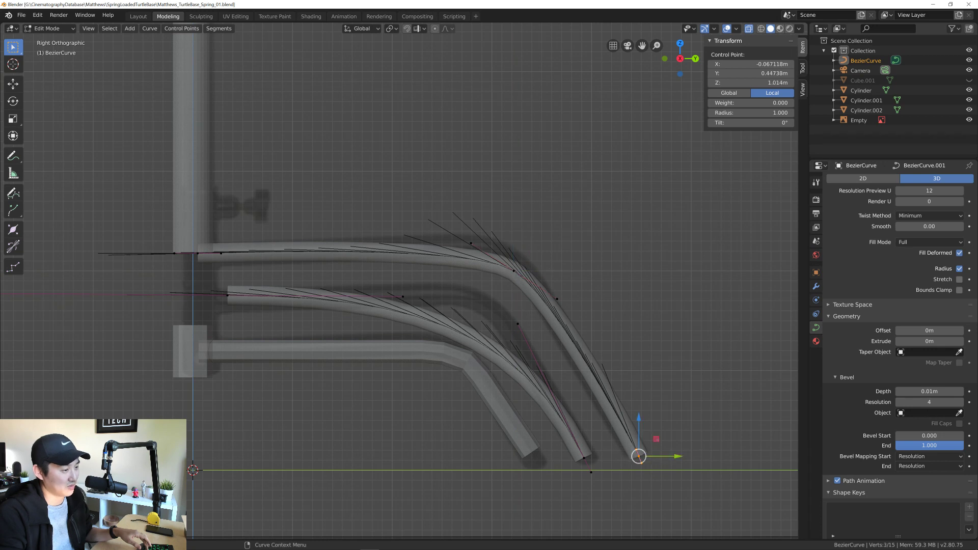
{"action": "left_click_drag", "start_coordinate": [639, 456], "coordinate": [637, 457]}
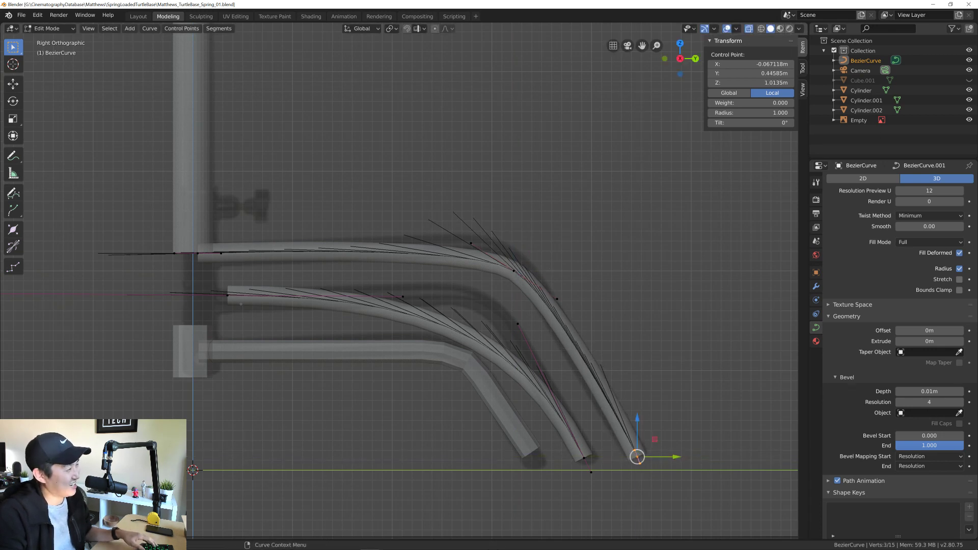
Step: Delete the old middle curve and trace a freehand spline in its place along the reference's middle bent arm
{"action": "left_click", "coordinate": [227, 295]}
{"action": "left_click", "coordinate": [591, 472], "text": "shift"}
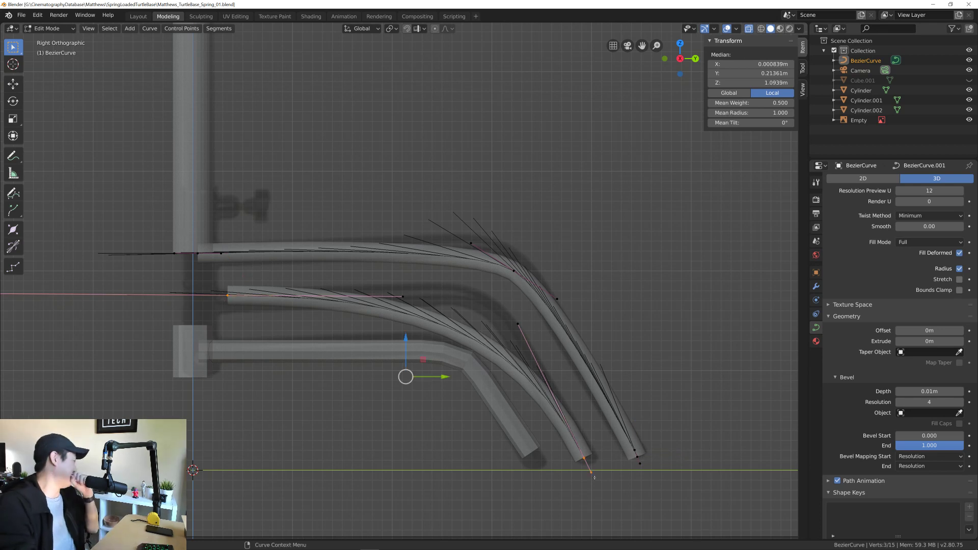
{"action": "key", "text": "x"}
{"action": "left_click", "coordinate": [594, 477]}
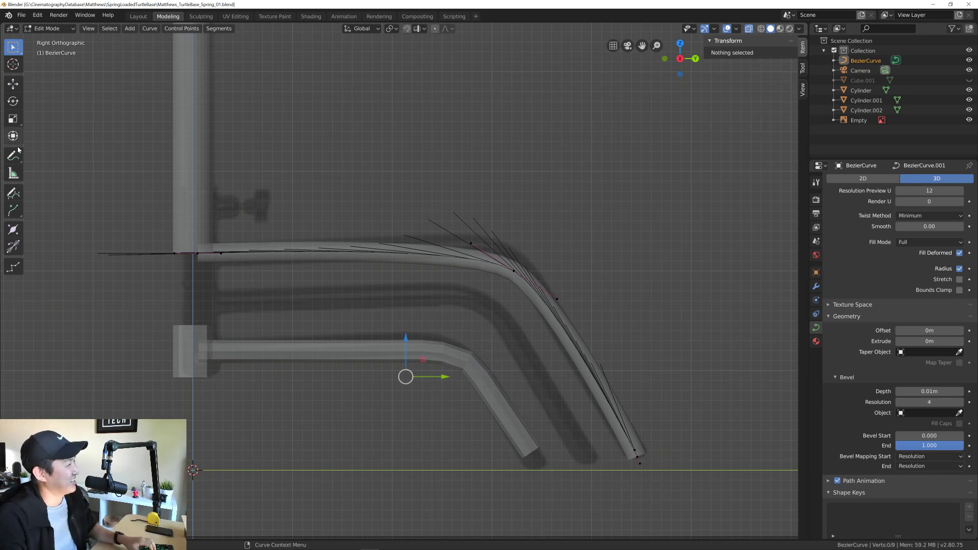
{"action": "left_click", "coordinate": [14, 193]}
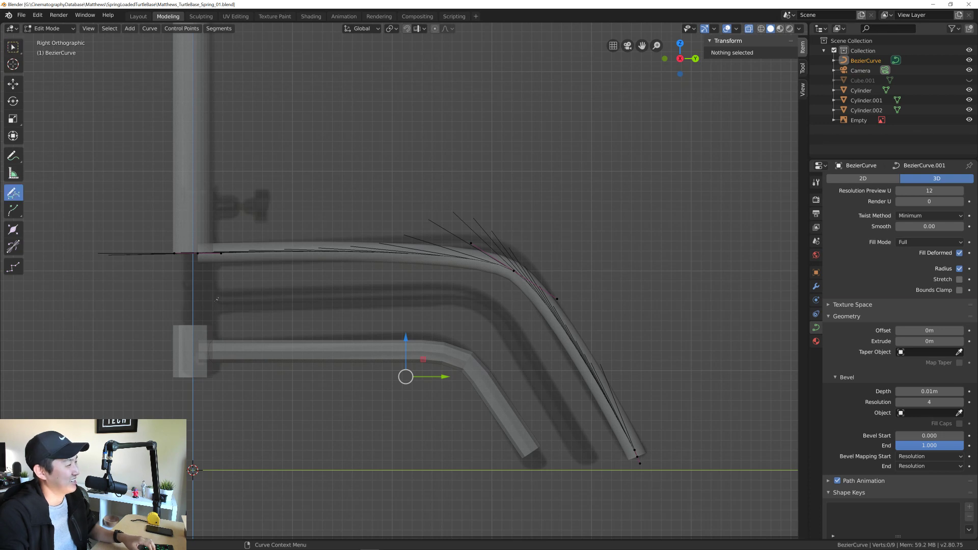
{"action": "mouse_move", "coordinate": [217, 300]}
{"action": "left_mouse_down"}
{"action": "mouse_move", "coordinate": [480, 292]}
{"action": "mouse_move", "coordinate": [591, 435]}
{"action": "left_mouse_up"}
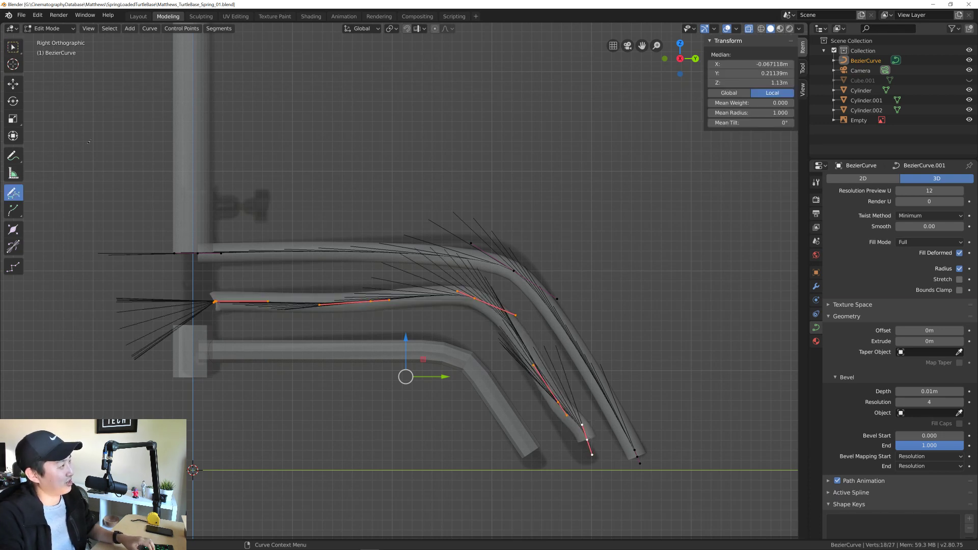
Step: Delete two control points of the middle spline: the one midway along the straight part and the one on the slanted part
{"action": "left_click", "coordinate": [14, 47]}
{"action": "left_click", "coordinate": [371, 301]}
{"action": "key", "text": "x"}
{"action": "left_click", "coordinate": [393, 317]}
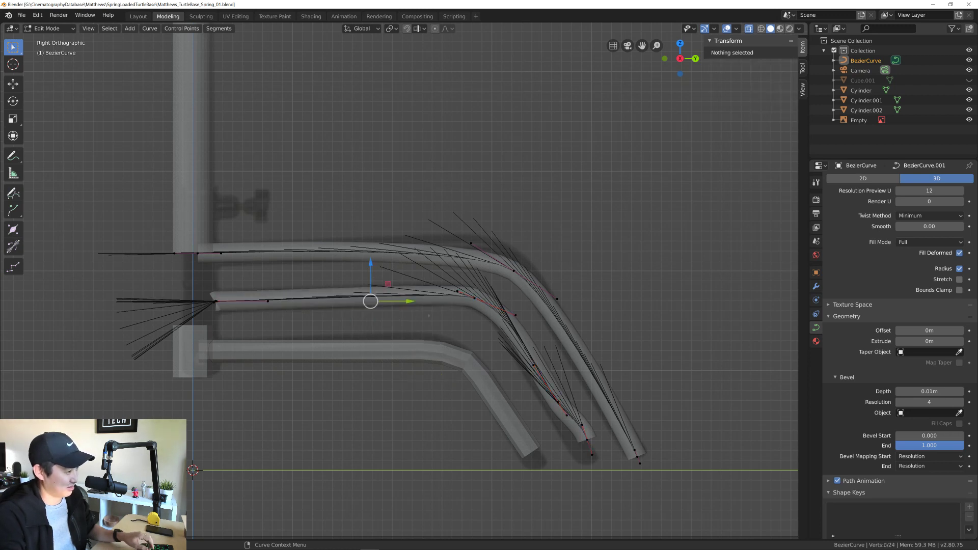
{"action": "left_click", "coordinate": [559, 401]}
{"action": "key", "text": "x"}
{"action": "left_click", "coordinate": [558, 421]}
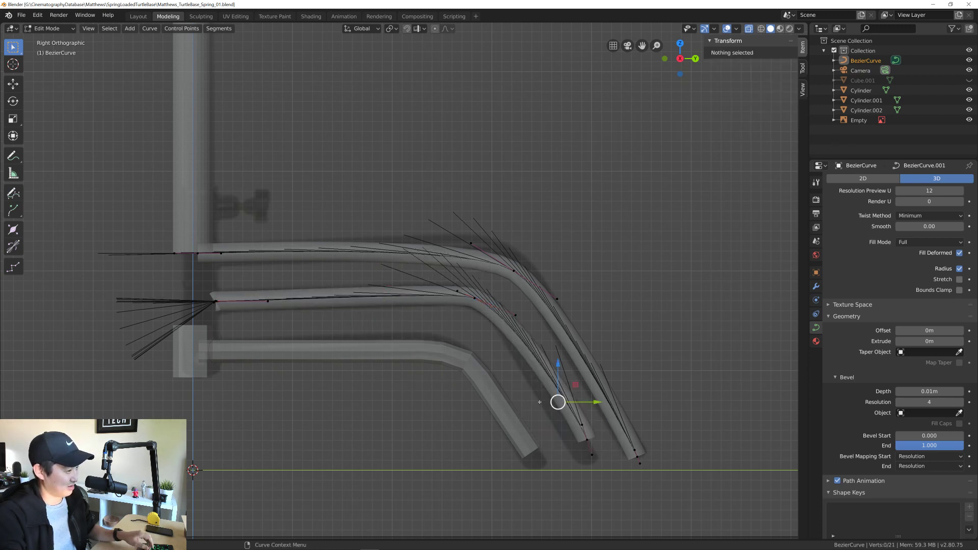
Step: Pull the upper handle of the middle spline's bend point up and away from the bend to soften the curve
{"action": "left_click", "coordinate": [459, 290]}
{"action": "key", "text": "g"}
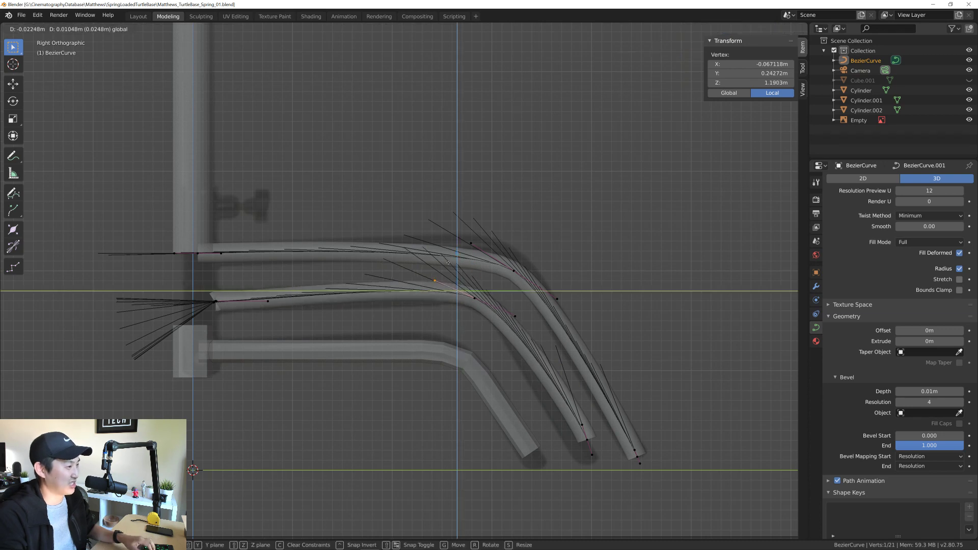
{"action": "left_click", "coordinate": [441, 255]}
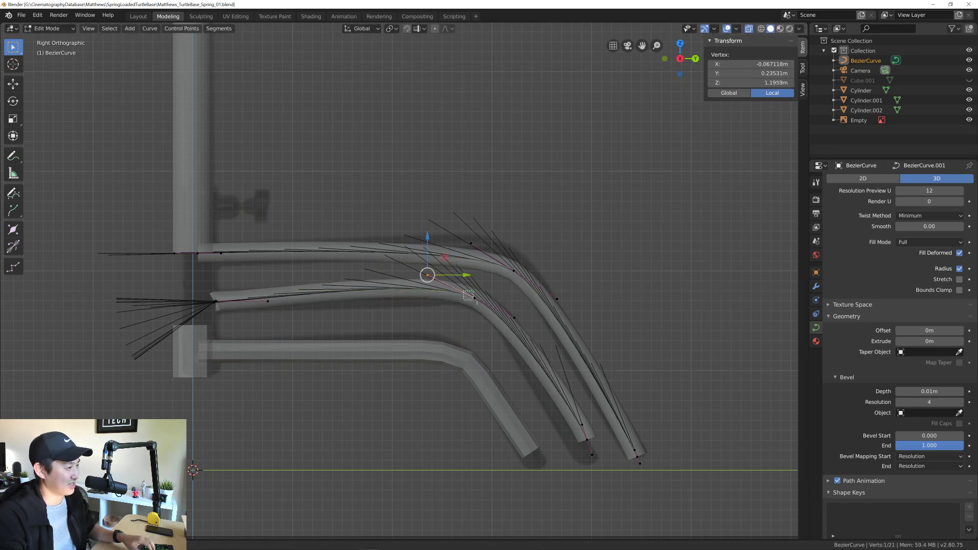
{"action": "key", "text": "ctrl+z"}
{"action": "left_click_drag", "start_coordinate": [492, 282], "coordinate": [504, 289]}
Step: Separate the overlapping control points at the middle spline's post-side end and delete the extra one causing the twisted tube end
{"action": "left_click_drag", "start_coordinate": [207, 295], "coordinate": [222, 313]}
{"action": "key", "text": "KP_Decimal"}
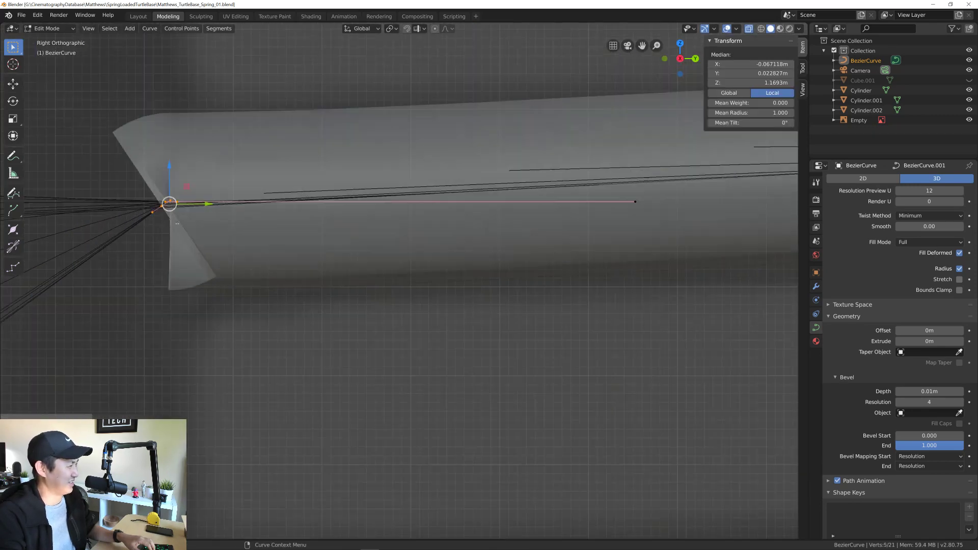
{"action": "scroll", "coordinate": [165, 202], "scroll_direction": "up", "scroll_amount": 3}
{"action": "middle_click_drag", "start_coordinate": [165, 202], "coordinate": [279, 269]}
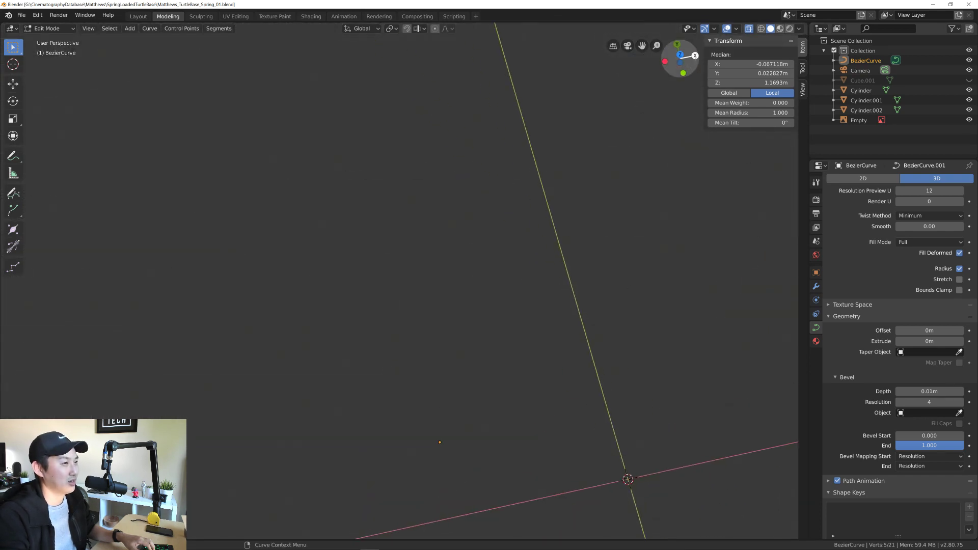
{"action": "left_click", "coordinate": [694, 56]}
{"action": "middle_click_drag", "start_coordinate": [232, 197], "coordinate": [370, 247], "text": "shift"}
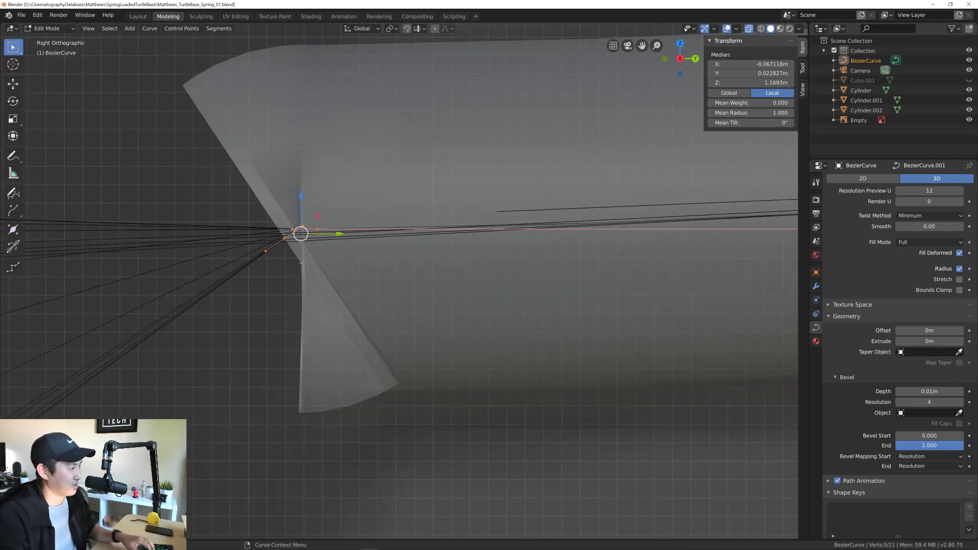
{"action": "left_click", "coordinate": [283, 239]}
{"action": "left_click_drag", "start_coordinate": [283, 238], "coordinate": [189, 235]}
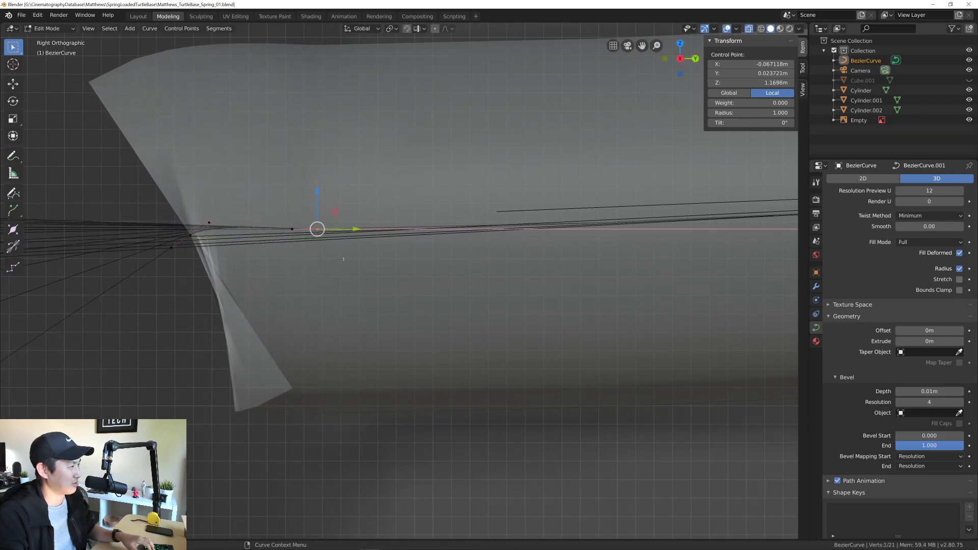
{"action": "left_click", "coordinate": [190, 235]}
{"action": "key", "text": "x"}
{"action": "left_click", "coordinate": [232, 263]}
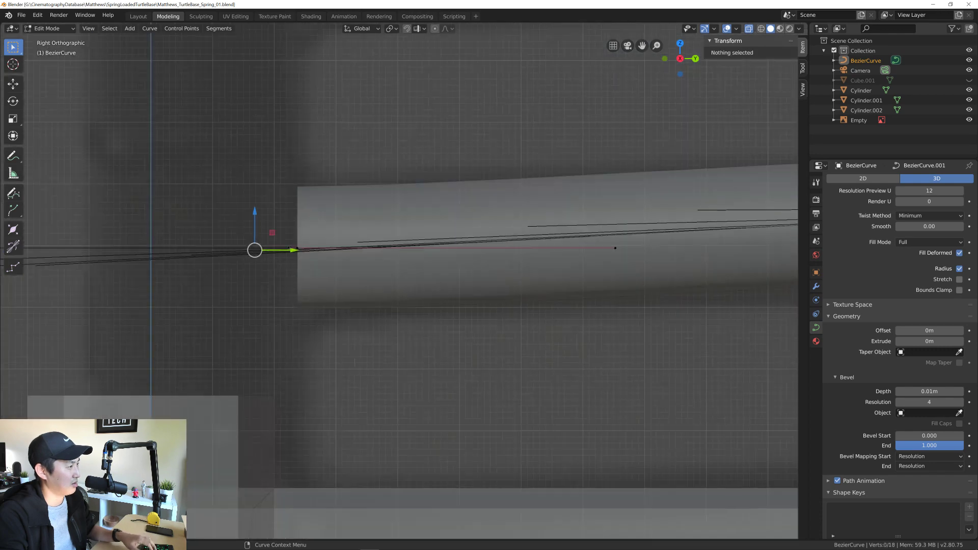
Step: Lengthen the post-side handle of the middle spline's start point and shorten its opposite handle slightly
{"action": "scroll", "coordinate": [305, 260], "scroll_direction": "down", "scroll_amount": 4}
{"action": "scroll", "coordinate": [305, 260], "scroll_direction": "up", "scroll_amount": 6}
{"action": "scroll", "coordinate": [304, 260], "scroll_direction": "up", "scroll_amount": 3}
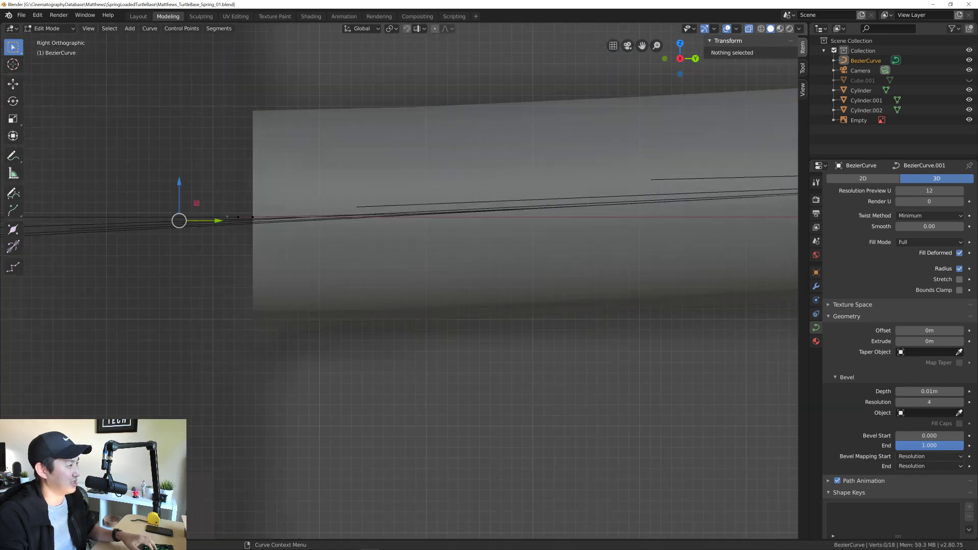
{"action": "left_click", "coordinate": [236, 219]}
{"action": "scroll", "coordinate": [253, 248], "scroll_direction": "up", "scroll_amount": 6}
{"action": "scroll", "coordinate": [262, 245], "scroll_direction": "down", "scroll_amount": 11}
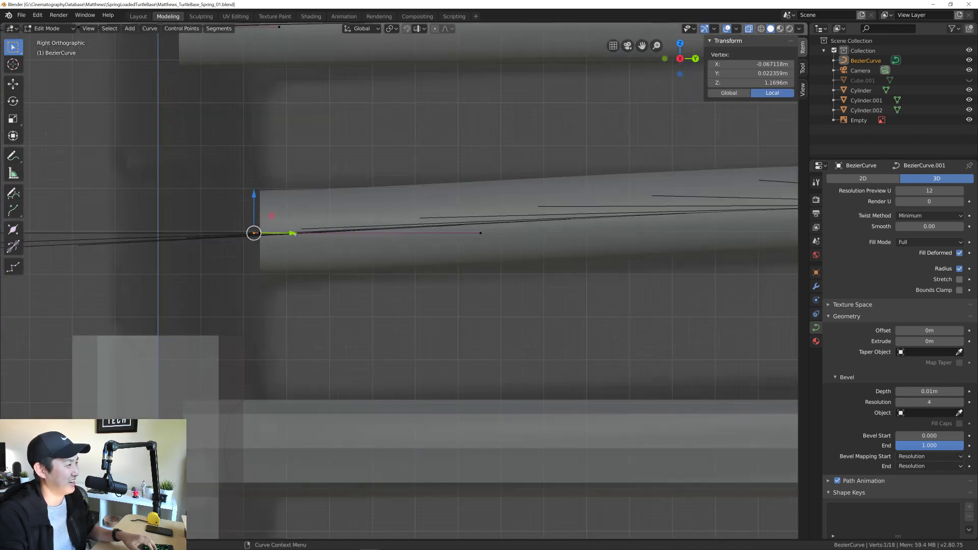
{"action": "left_click_drag", "start_coordinate": [295, 234], "coordinate": [137, 234]}
{"action": "scroll", "coordinate": [337, 256], "scroll_direction": "down", "scroll_amount": 6}
{"action": "left_click", "coordinate": [385, 250]}
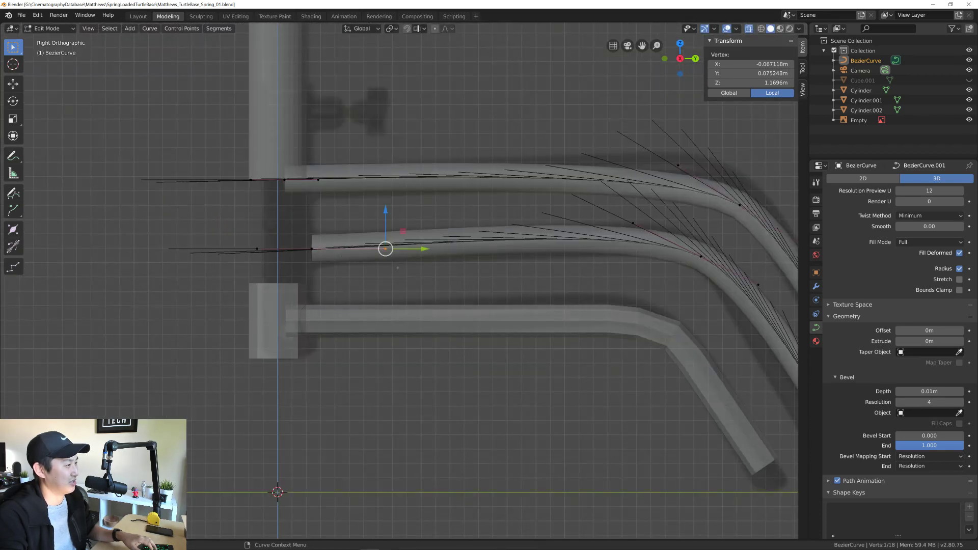
{"action": "left_click_drag", "start_coordinate": [425, 249], "coordinate": [414, 249]}
Step: Move the middle spline's start point toward the post's centre, in line with the upper spline's start
{"action": "middle_click_drag", "start_coordinate": [525, 266], "coordinate": [414, 270], "text": "shift"}
{"action": "scroll", "coordinate": [387, 271], "scroll_direction": "down", "scroll_amount": 2}
{"action": "left_click_drag", "start_coordinate": [206, 248], "coordinate": [350, 275]}
{"action": "left_click", "coordinate": [349, 275]}
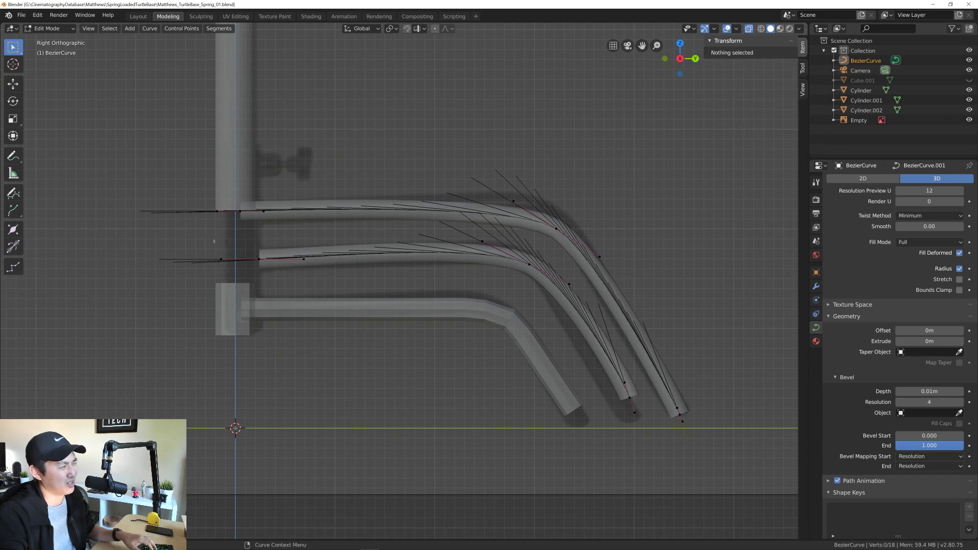
{"action": "left_click_drag", "start_coordinate": [206, 241], "coordinate": [276, 268]}
{"action": "left_click", "coordinate": [303, 260]}
{"action": "left_click_drag", "start_coordinate": [203, 240], "coordinate": [278, 274]}
{"action": "left_click", "coordinate": [303, 260]}
{"action": "key", "text": "ctrl+z"}
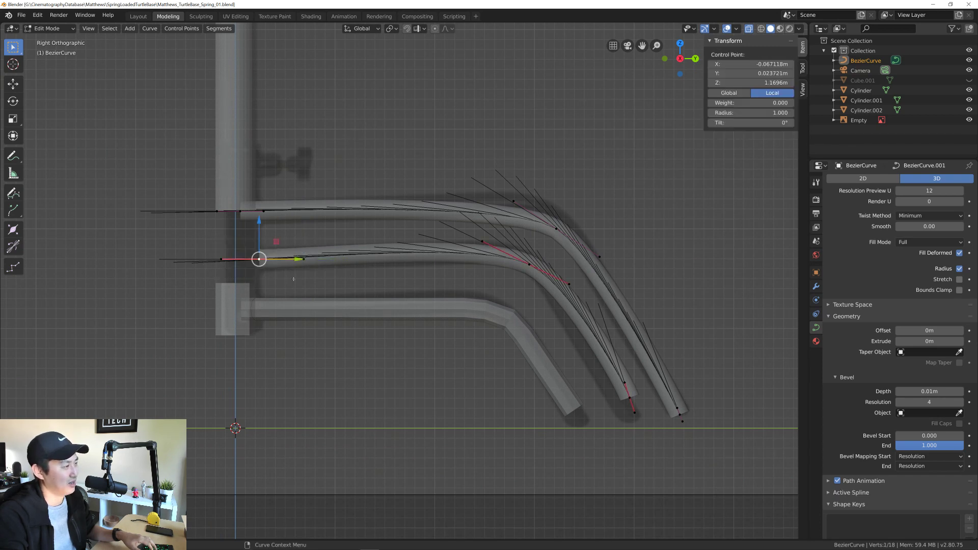
{"action": "key", "text": "g"}
{"action": "key", "text": "shift+x"}
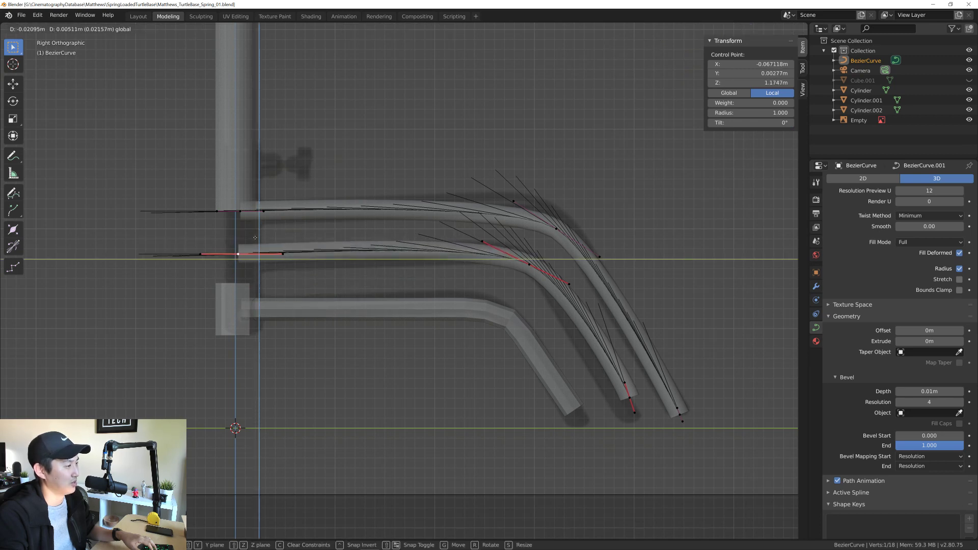
{"action": "left_click", "coordinate": [257, 240]}
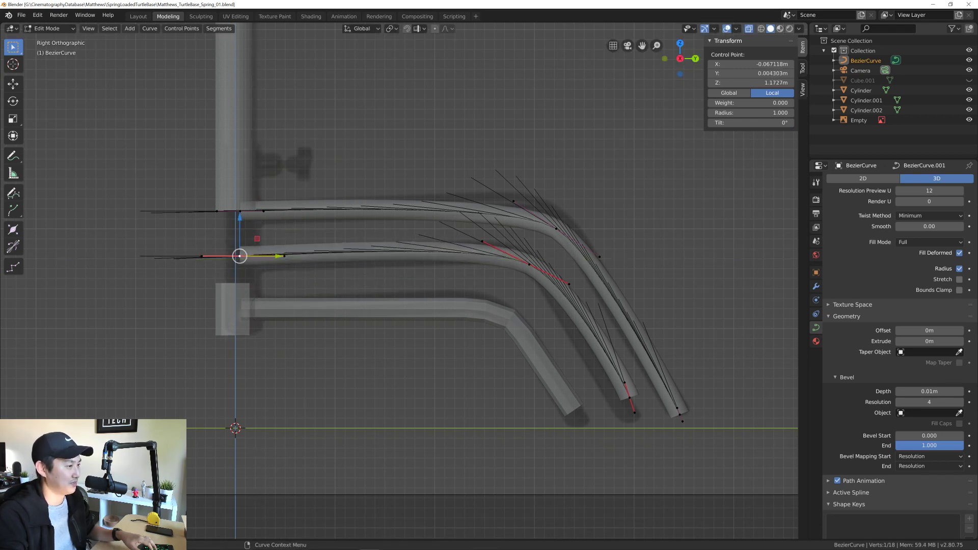
Step: Nudge the middle spline's bend point slightly up and away from the post
{"action": "left_click", "coordinate": [529, 265]}
{"action": "key", "text": "g"}
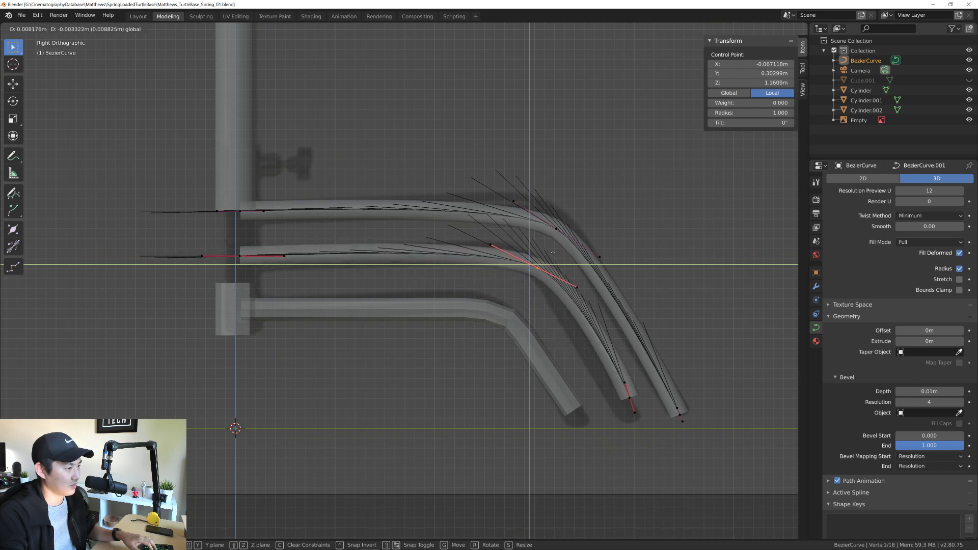
{"action": "right_click", "coordinate": [553, 253]}
Step: Switch the handle type of the middle spline's bend point with Toggle Free/Align, applied to its upper handle
{"action": "left_click", "coordinate": [485, 241]}
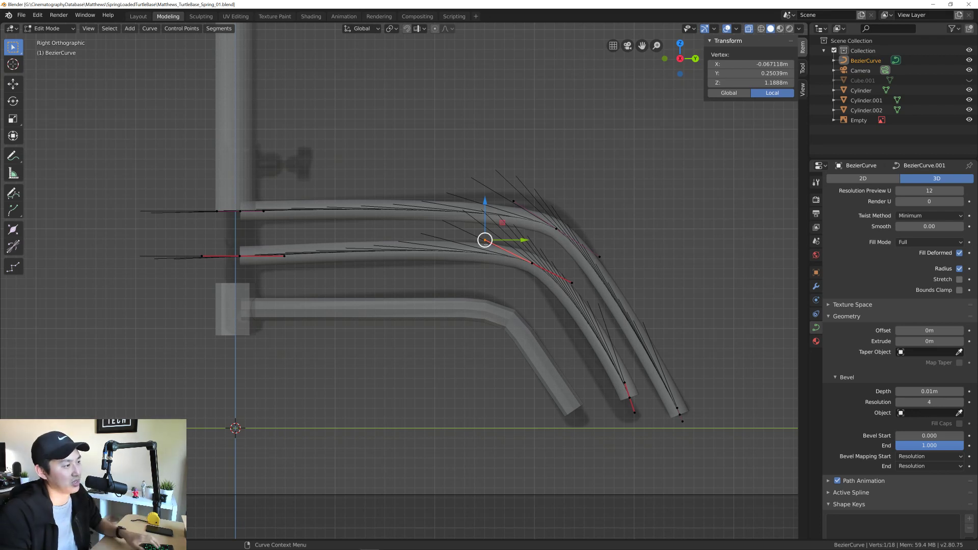
{"action": "right_click", "coordinate": [485, 240]}
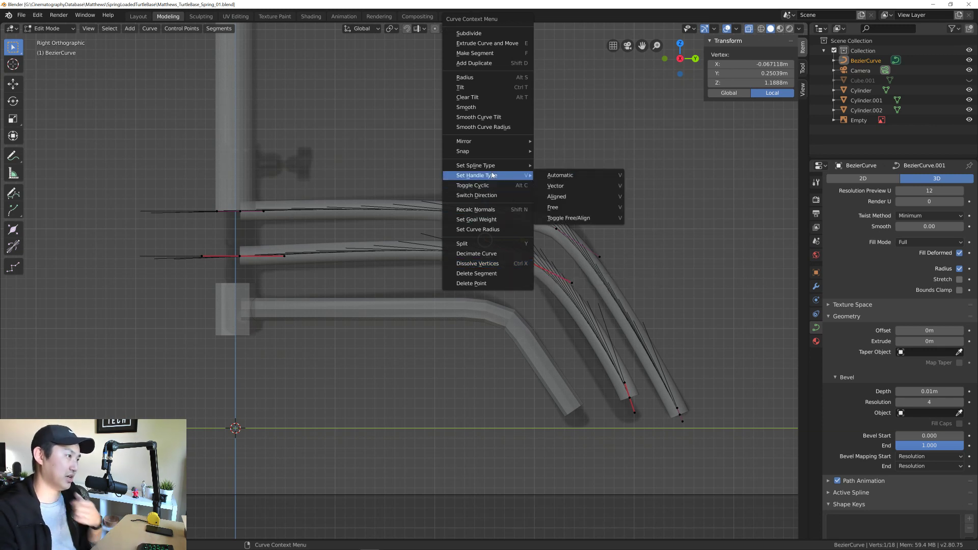
{"action": "mouse_move", "coordinate": [509, 158]}
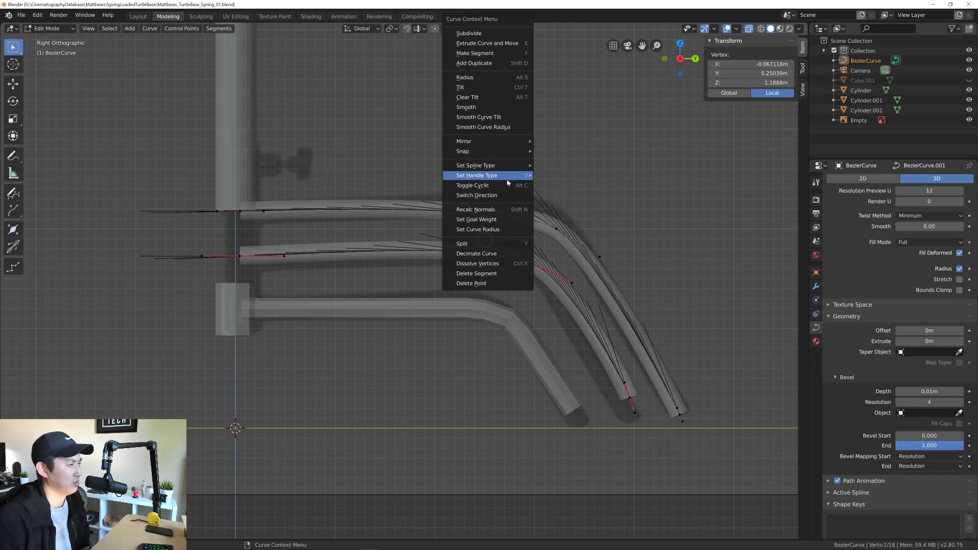
{"action": "mouse_move", "coordinate": [507, 181]}
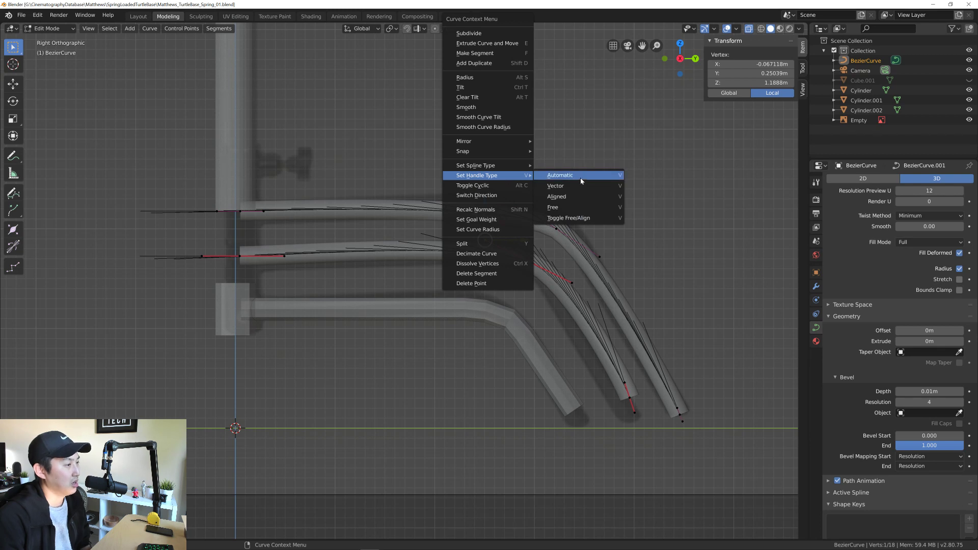
{"action": "left_click", "coordinate": [579, 219]}
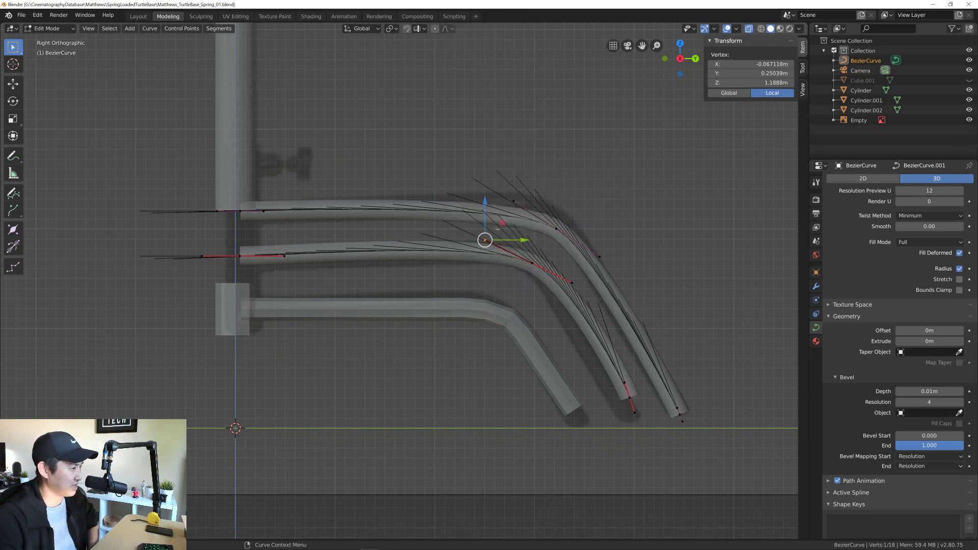
Step: Try to move the upper handle of the middle spline's bend point closer to the bend
{"action": "key", "text": "g"}
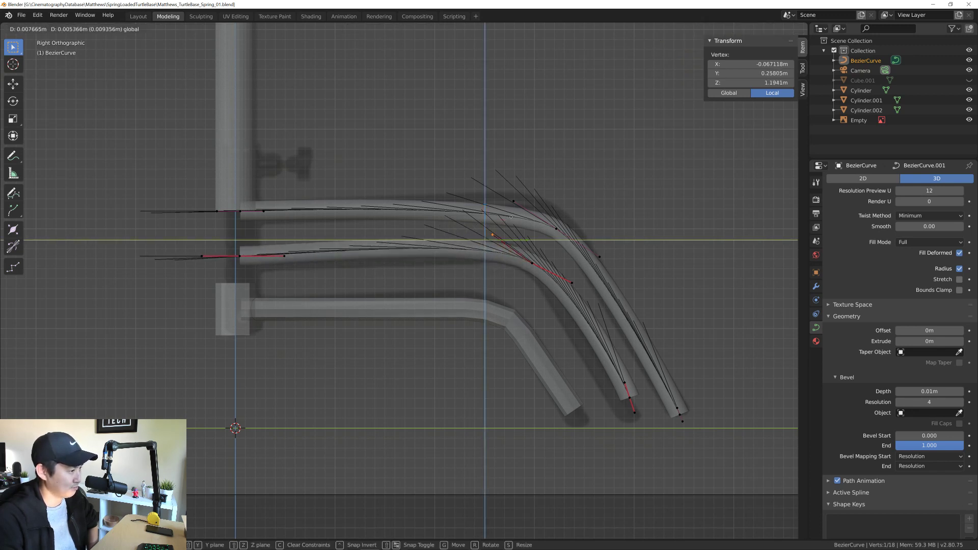
{"action": "left_click", "coordinate": [493, 238]}
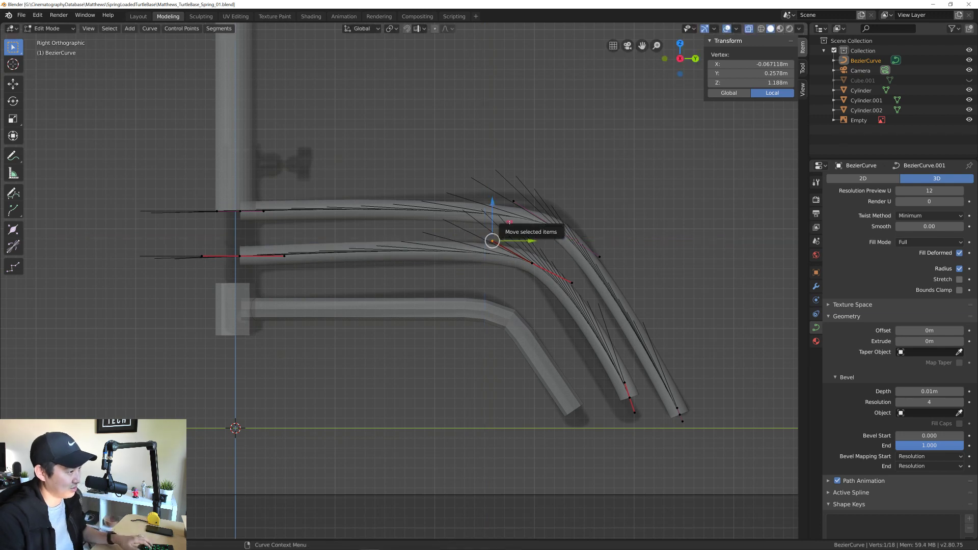
{"action": "left_click_drag", "start_coordinate": [510, 222], "coordinate": [511, 226]}
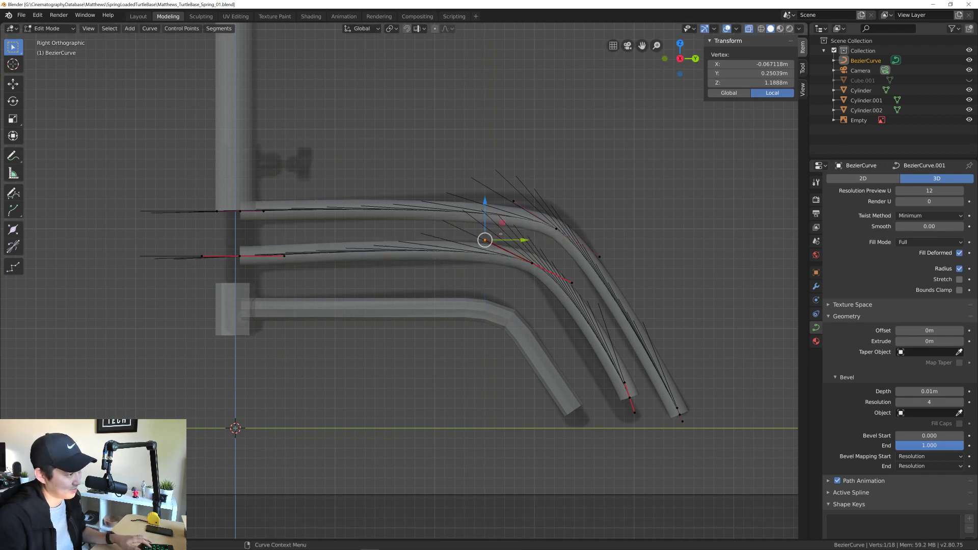
Step: Shift the middle spline's bend point slightly toward the post and pull its lower handle in closer to the bend
{"action": "left_click", "coordinate": [520, 241]}
{"action": "left_click_drag", "start_coordinate": [550, 246], "coordinate": [543, 247]}
{"action": "left_click", "coordinate": [564, 285]}
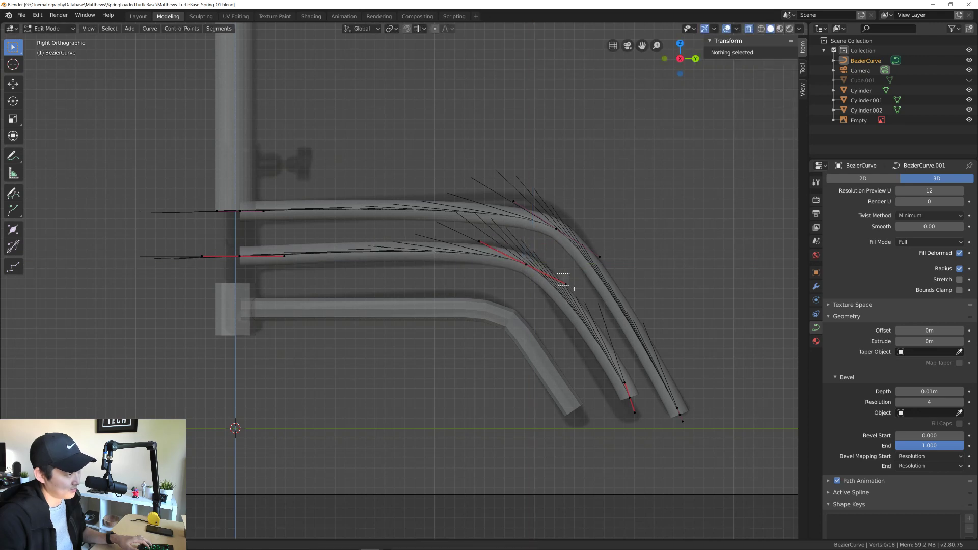
{"action": "key", "text": "g"}
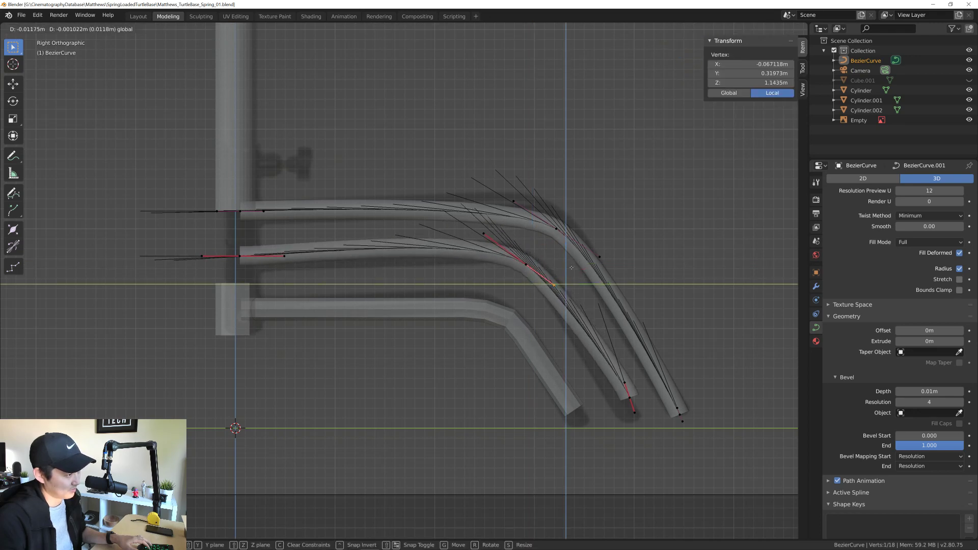
{"action": "left_click", "coordinate": [573, 266]}
Step: Shorten the bend point's upper handle and lower the middle spline's start and bend points together slightly along Z
{"action": "left_click_drag", "start_coordinate": [498, 220], "coordinate": [519, 234]}
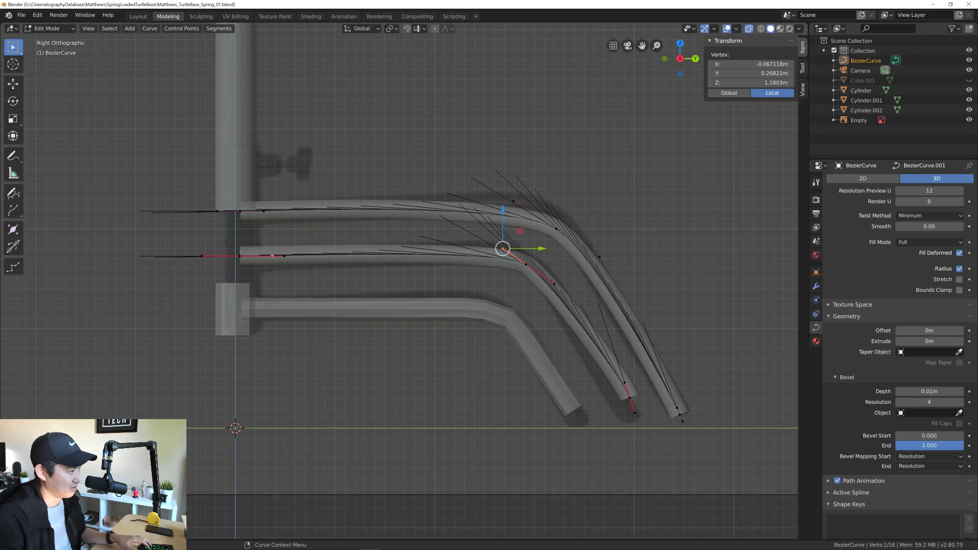
{"action": "left_click_drag", "start_coordinate": [217, 244], "coordinate": [533, 274]}
{"action": "left_click_drag", "start_coordinate": [383, 222], "coordinate": [382, 226]}
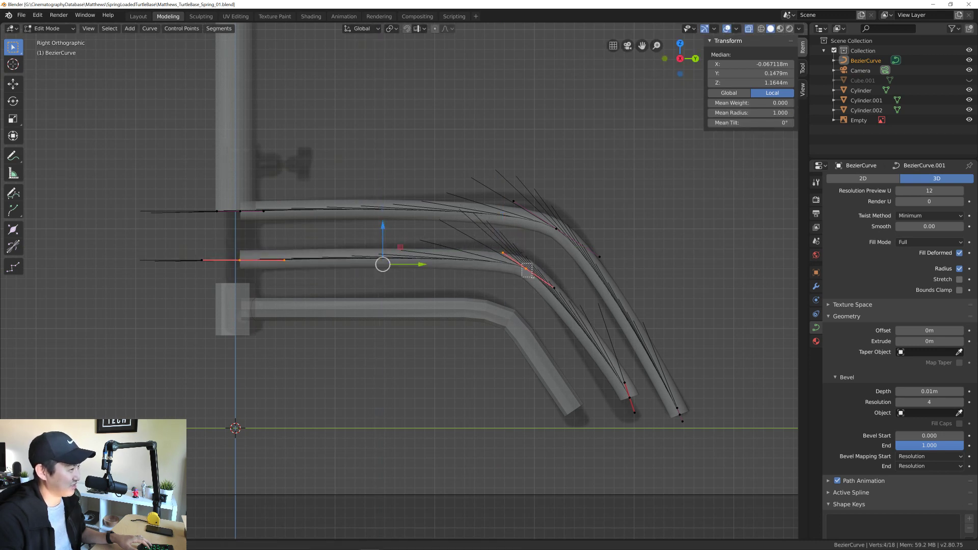
{"action": "left_click", "coordinate": [527, 270]}
{"action": "key", "text": "g"}
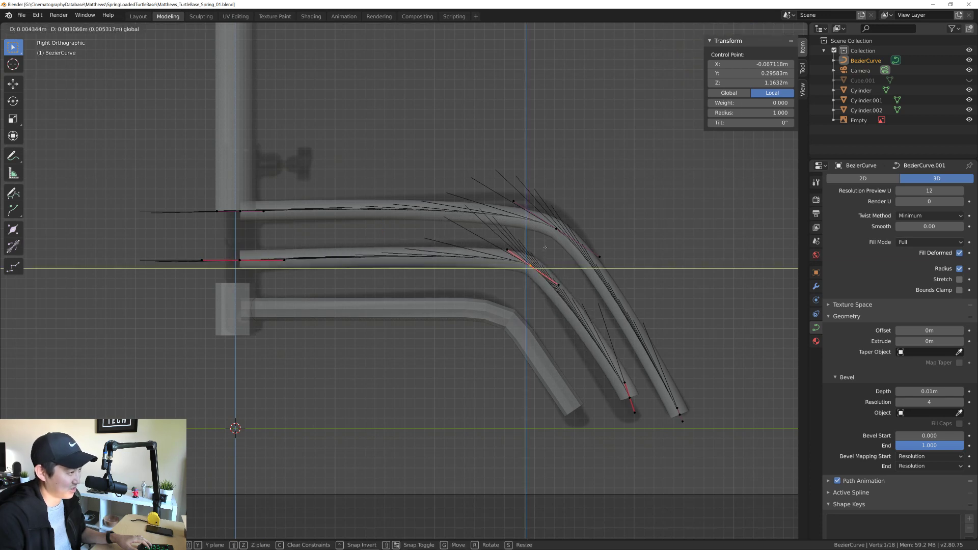
{"action": "left_click", "coordinate": [543, 249]}
Step: Lower the middle spline's free end point to the end of the reference arm and swing its outer handle slightly outward
{"action": "left_click", "coordinate": [614, 392]}
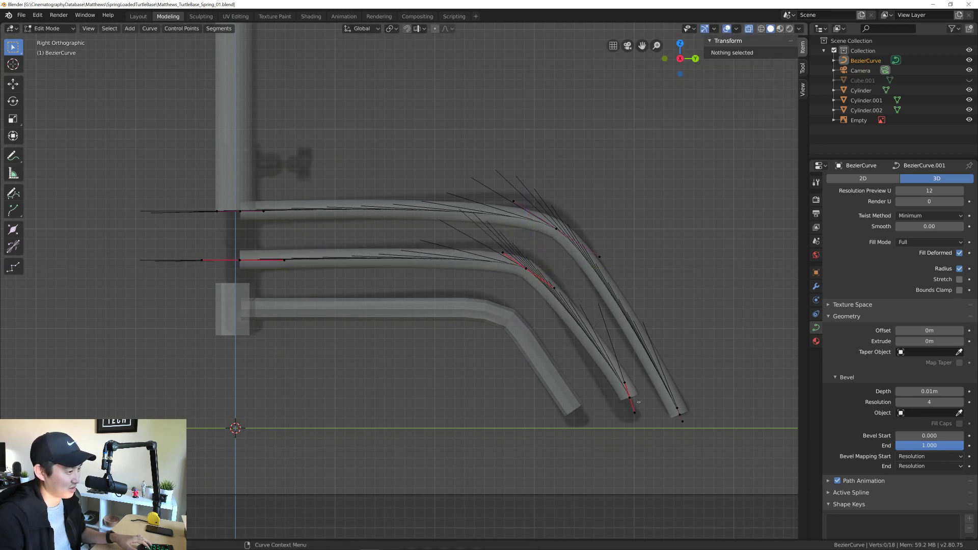
{"action": "left_click", "coordinate": [629, 398]}
{"action": "key", "text": "g"}
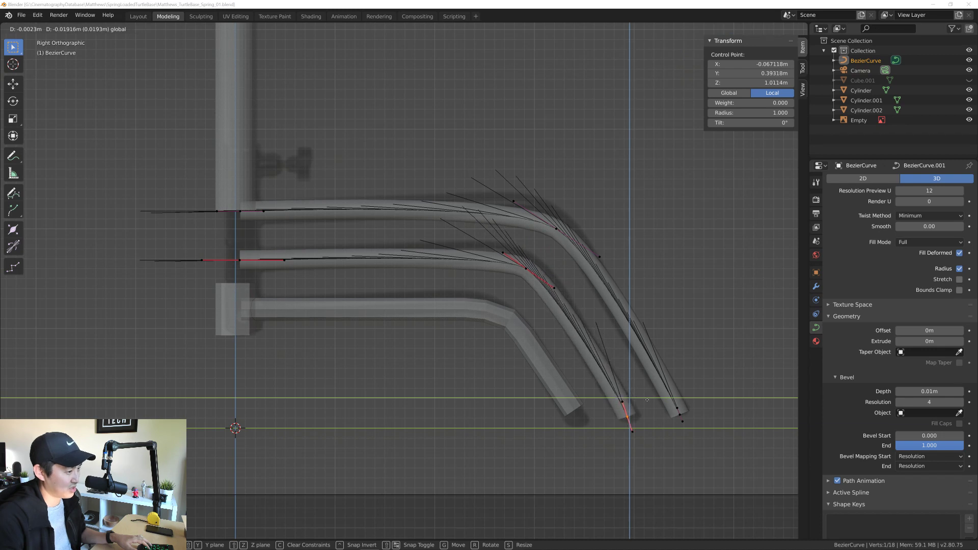
{"action": "left_click", "coordinate": [646, 399]}
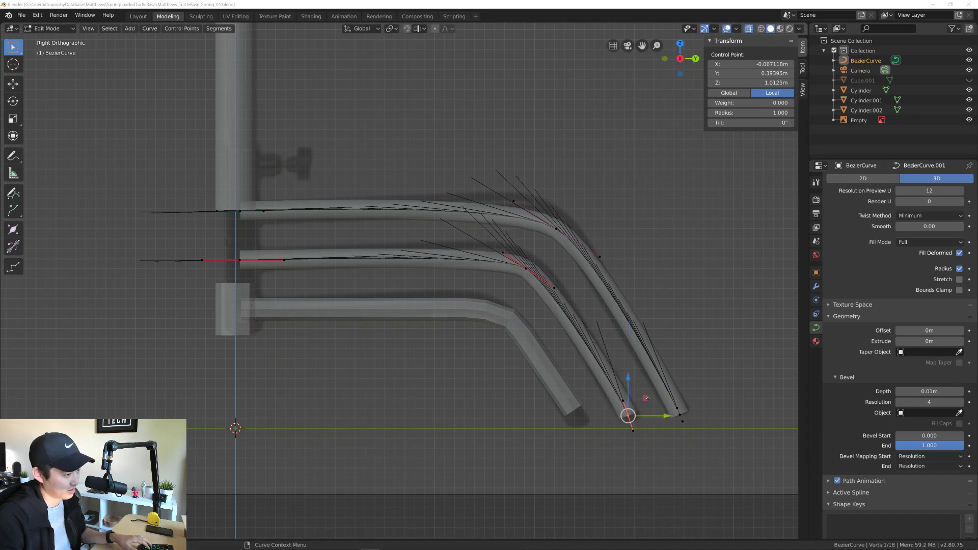
{"action": "left_click", "coordinate": [633, 431]}
{"action": "left_click_drag", "start_coordinate": [651, 415], "coordinate": [655, 414]}
{"action": "left_click", "coordinate": [693, 419]}
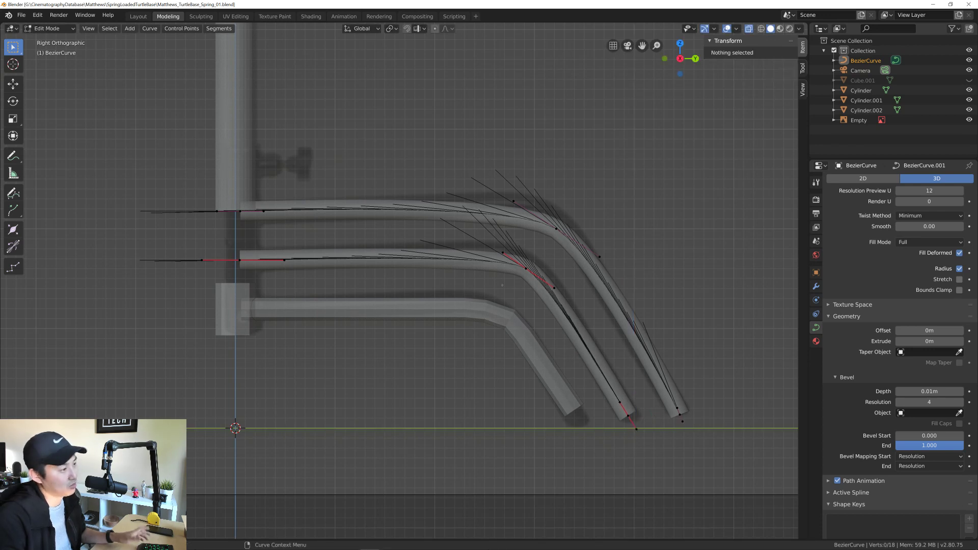
Step: Select all control points of both splines and, in top view, move them along X toward the post to about -0.042 m
{"action": "scroll", "coordinate": [525, 278], "scroll_direction": "up", "scroll_amount": 6}
{"action": "scroll", "coordinate": [525, 277], "scroll_direction": "down", "scroll_amount": 5}
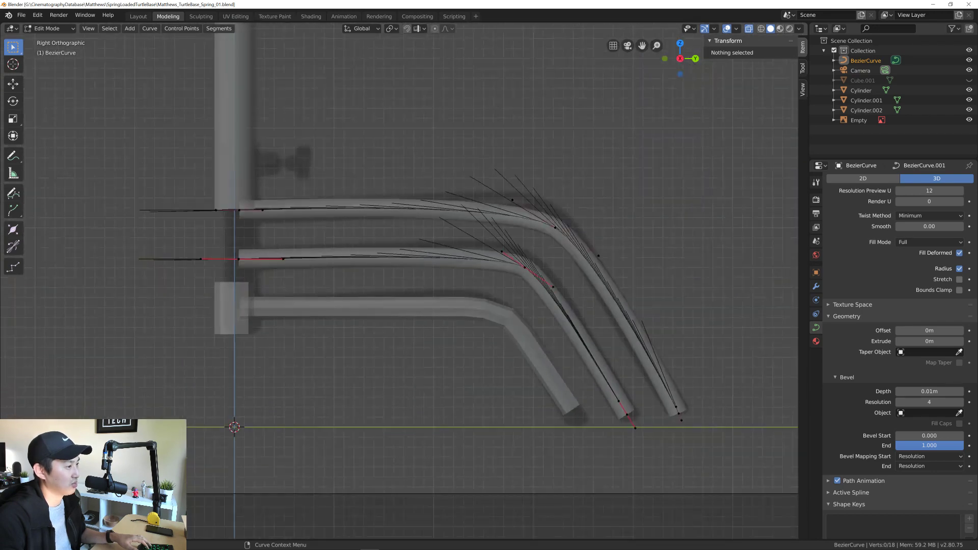
{"action": "left_click", "coordinate": [525, 265]}
{"action": "scroll", "coordinate": [449, 268], "scroll_direction": "down", "scroll_amount": 1}
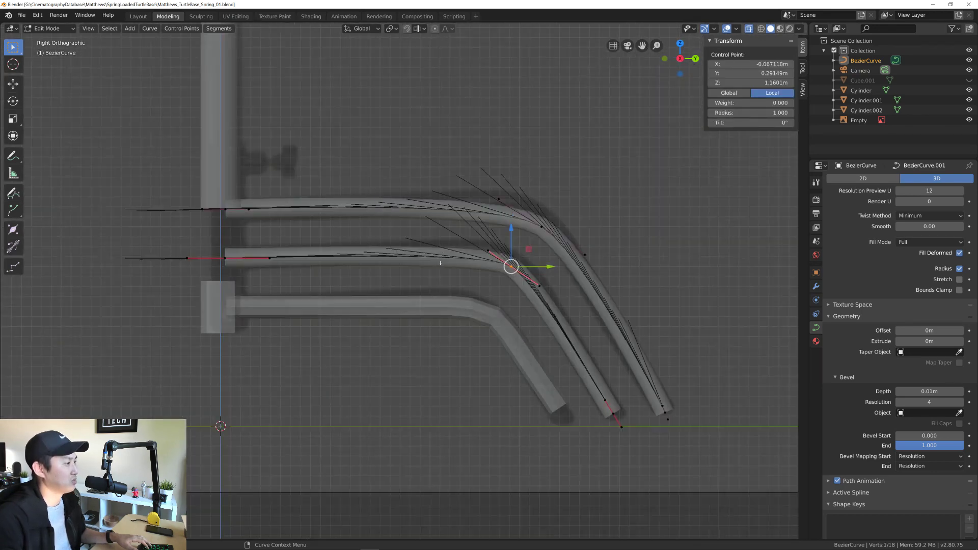
{"action": "middle_click_drag", "start_coordinate": [364, 213], "coordinate": [517, 283]}
{"action": "key", "text": "a"}
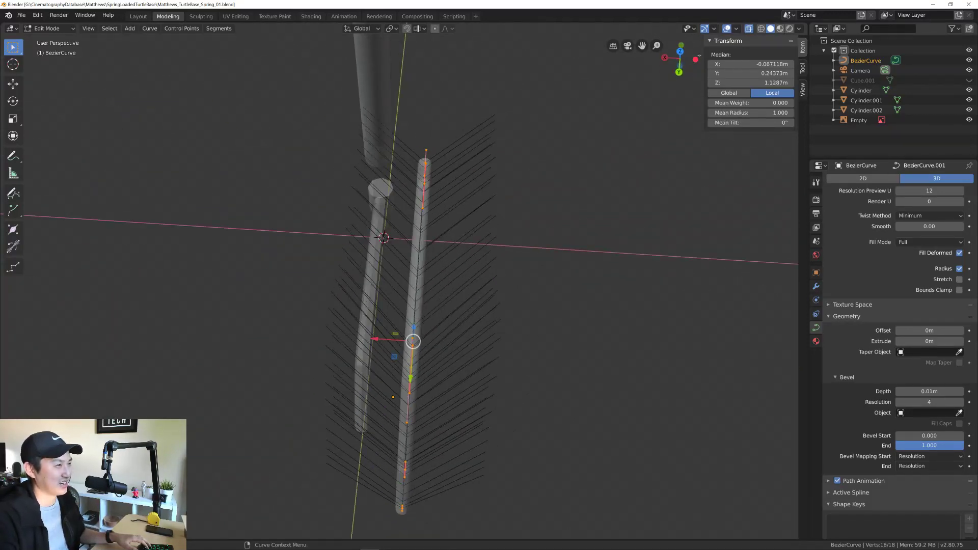
{"action": "left_click", "coordinate": [680, 51]}
{"action": "mouse_move", "coordinate": [430, 218]}
{"action": "left_mouse_down"}
{"action": "mouse_move", "coordinate": [469, 214]}
{"action": "mouse_move", "coordinate": [438, 206]}
{"action": "mouse_move", "coordinate": [446, 218]}
{"action": "left_mouse_up"}
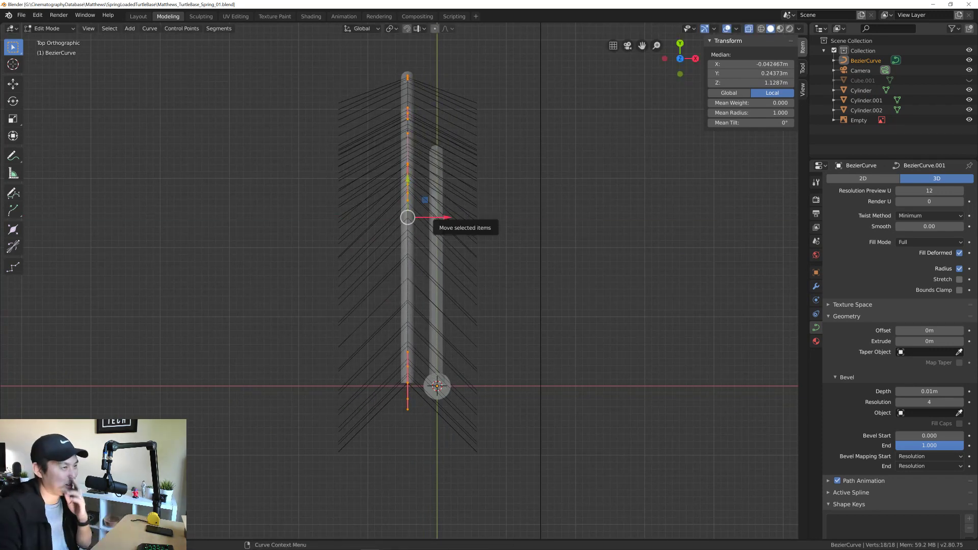
Step: Flatten all the curve's control points to 0 along X and move them onto the X origin with increment snapping
{"action": "type", "text": "s"}
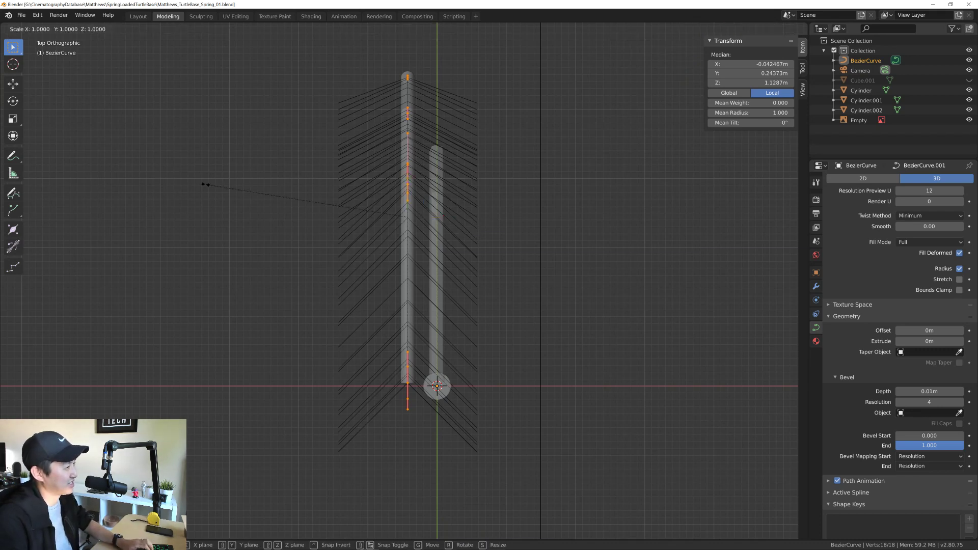
{"action": "type", "text": "x0"}
{"action": "key", "text": "Return"}
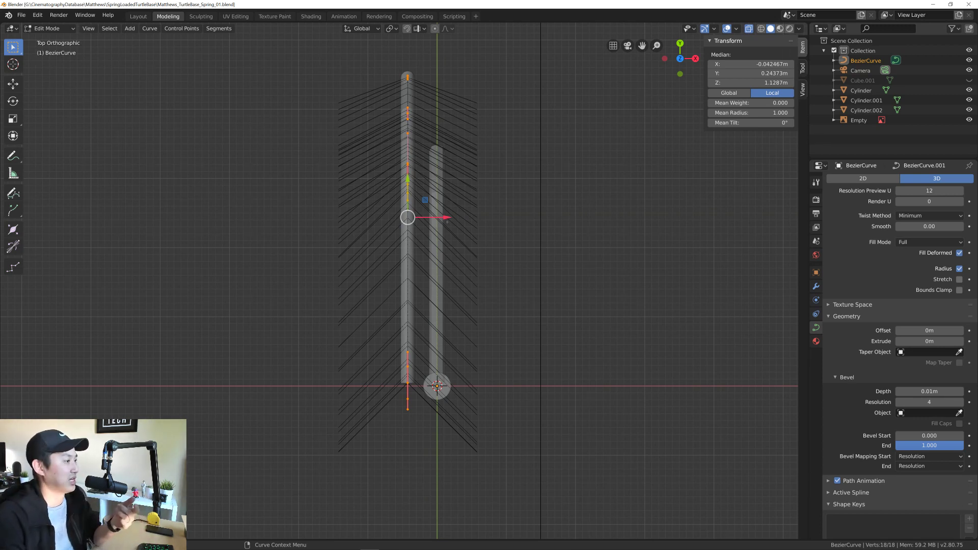
{"action": "left_click", "coordinate": [425, 29]}
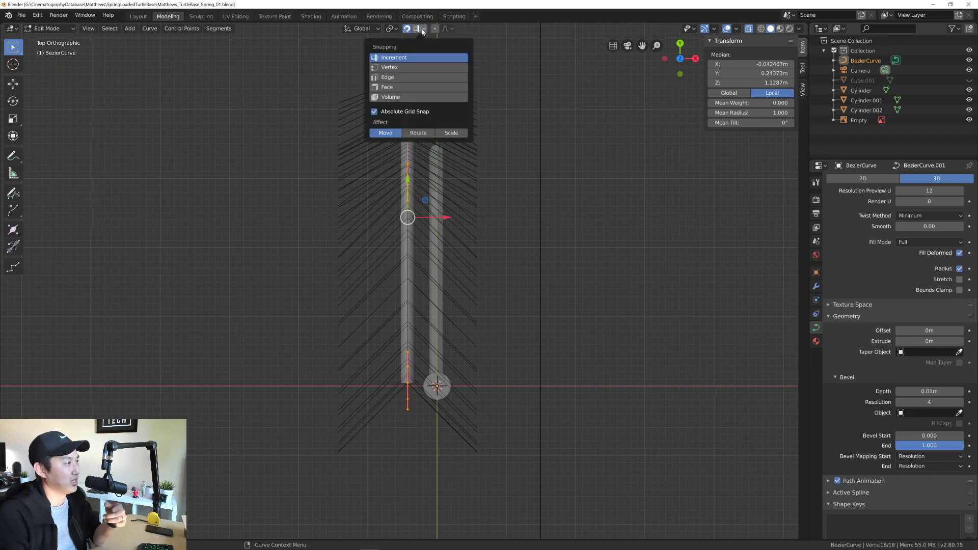
{"action": "left_click_drag", "start_coordinate": [445, 216], "coordinate": [474, 217]}
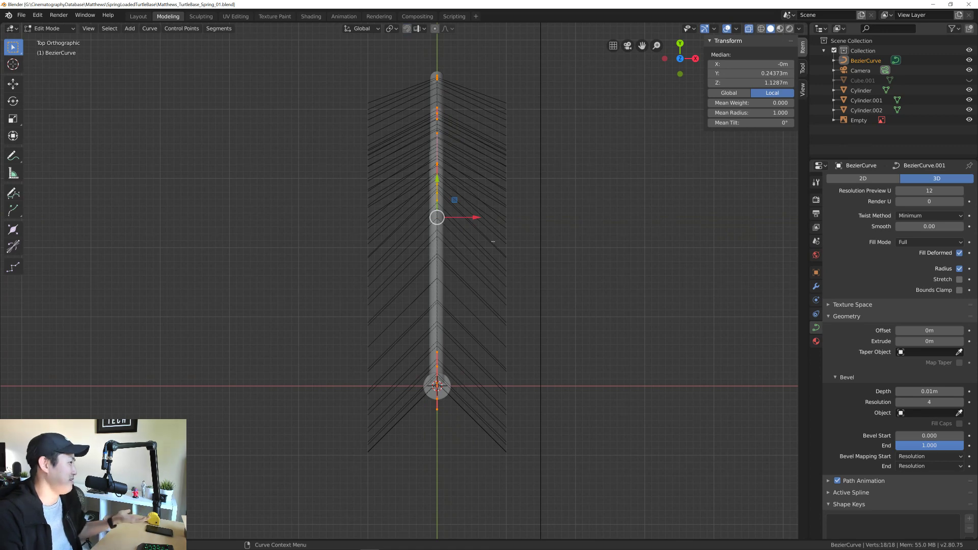
Step: Switch the curve from Edit Mode to Object Mode and deselect everything
{"action": "middle_click_drag", "start_coordinate": [493, 241], "coordinate": [425, 244]}
{"action": "middle_click_drag", "start_coordinate": [428, 275], "coordinate": [438, 235]}
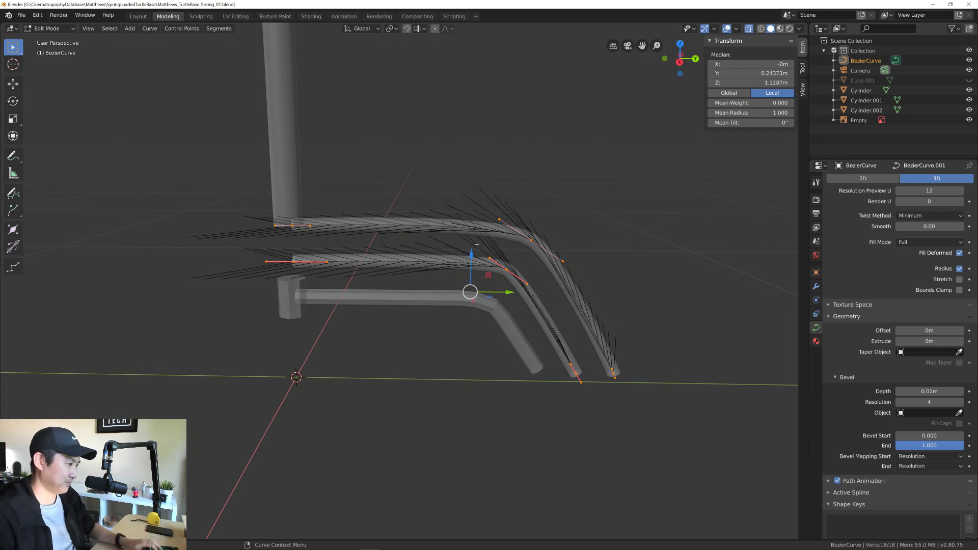
{"action": "middle_click_drag", "start_coordinate": [477, 245], "coordinate": [657, 315]}
{"action": "middle_click_drag", "start_coordinate": [536, 239], "coordinate": [464, 281], "text": "shift"}
{"action": "scroll", "coordinate": [436, 268], "scroll_direction": "up", "scroll_amount": 1}
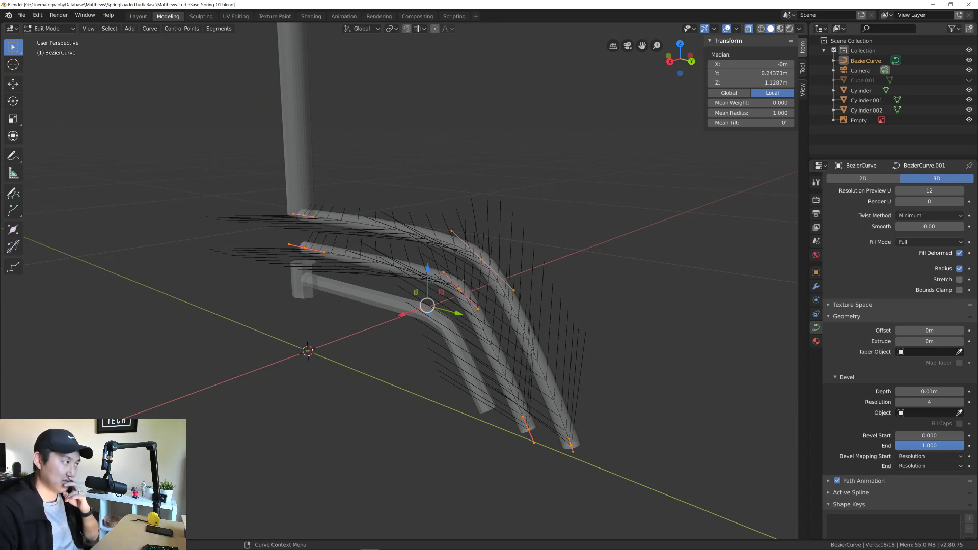
{"action": "left_click", "coordinate": [50, 28]}
{"action": "left_click", "coordinate": [51, 37]}
{"action": "key", "text": "alt+a"}
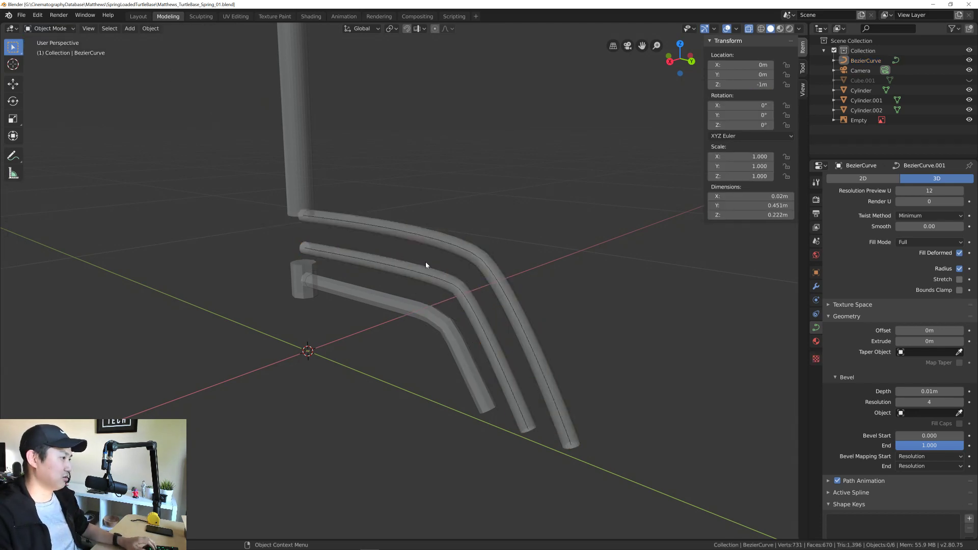
Step: Display the tubes in wireframe shading and select the BezierCurve object
{"action": "middle_click_drag", "start_coordinate": [426, 266], "coordinate": [377, 281]}
{"action": "scroll", "coordinate": [377, 281], "scroll_direction": "up", "scroll_amount": 4}
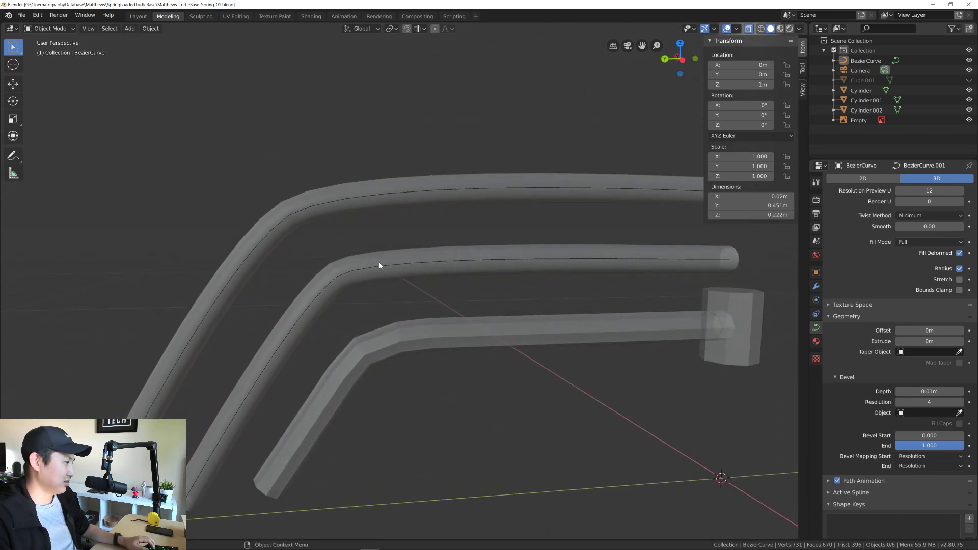
{"action": "key", "text": "shift+z"}
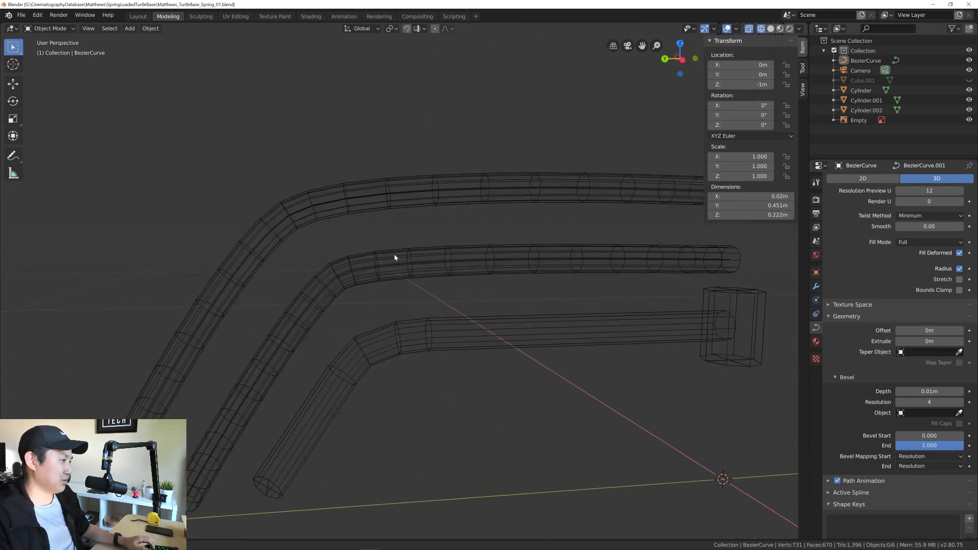
{"action": "mouse_move", "coordinate": [393, 254]}
{"action": "middle_mouse_down"}
{"action": "mouse_move", "coordinate": [390, 270]}
{"action": "mouse_move", "coordinate": [384, 258]}
{"action": "mouse_move", "coordinate": [389, 269]}
{"action": "mouse_move", "coordinate": [491, 267]}
{"action": "mouse_move", "coordinate": [426, 268]}
{"action": "middle_mouse_up"}
{"action": "scroll", "coordinate": [485, 269], "scroll_direction": "down", "scroll_amount": 3}
{"action": "left_click", "coordinate": [865, 60]}
{"action": "middle_click_drag", "start_coordinate": [640, 203], "coordinate": [500, 268]}
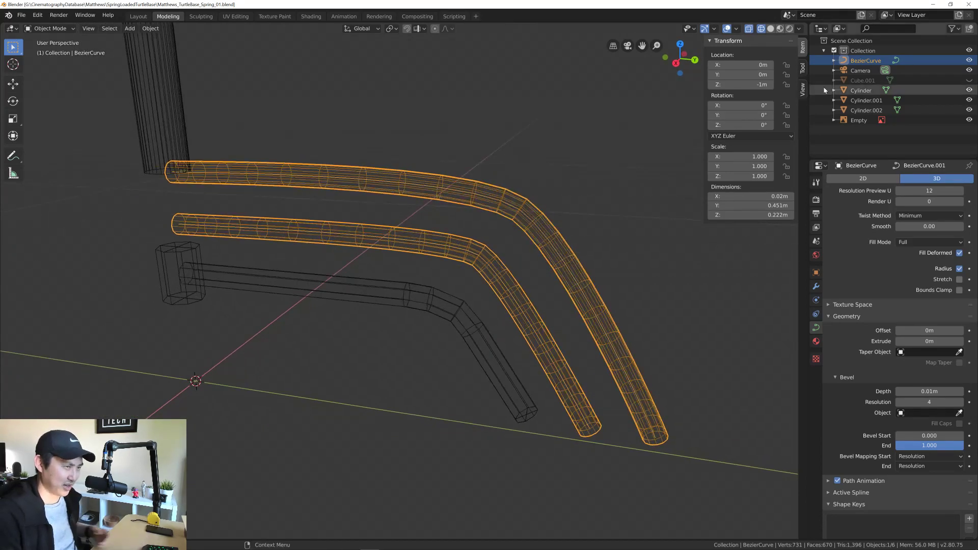
Step: Put BezierCurve back into Edit Mode through its BezierCurve.001 curve data
{"action": "left_click", "coordinate": [834, 60]}
{"action": "left_click", "coordinate": [864, 71]}
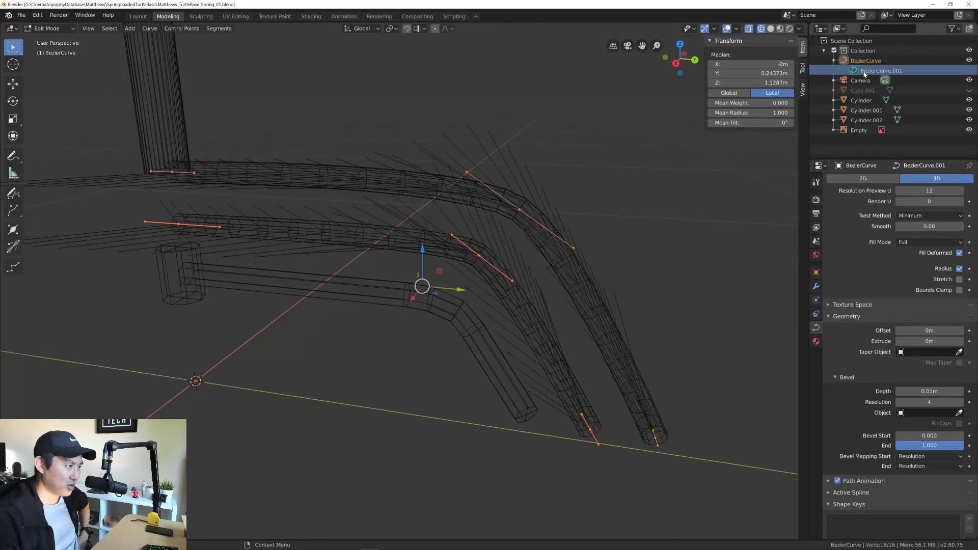
{"action": "left_click", "coordinate": [871, 61]}
{"action": "left_click", "coordinate": [834, 60]}
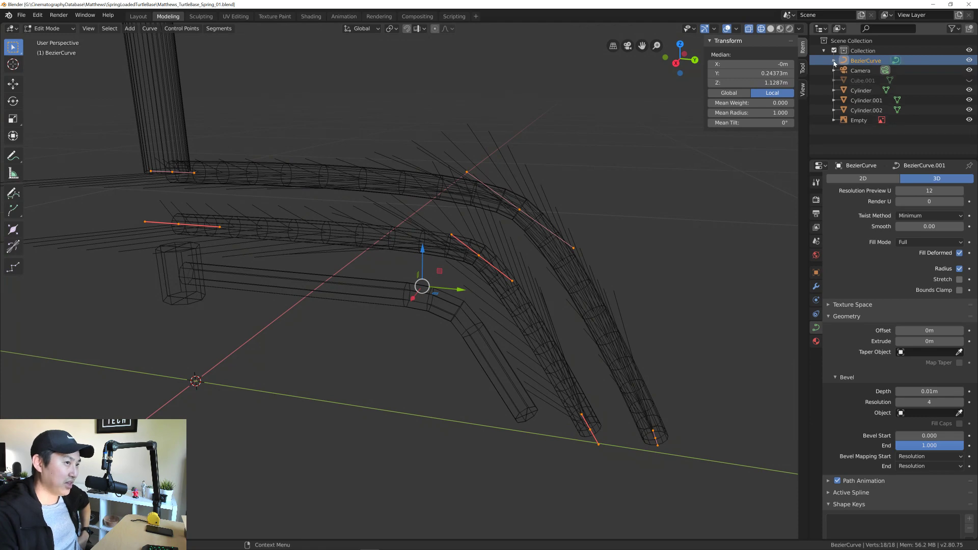
Step: Compare the curve tubes in wireframe and solid shading, finishing in solid shading
{"action": "middle_click_drag", "start_coordinate": [530, 199], "coordinate": [584, 204]}
{"action": "left_click", "coordinate": [768, 29]}
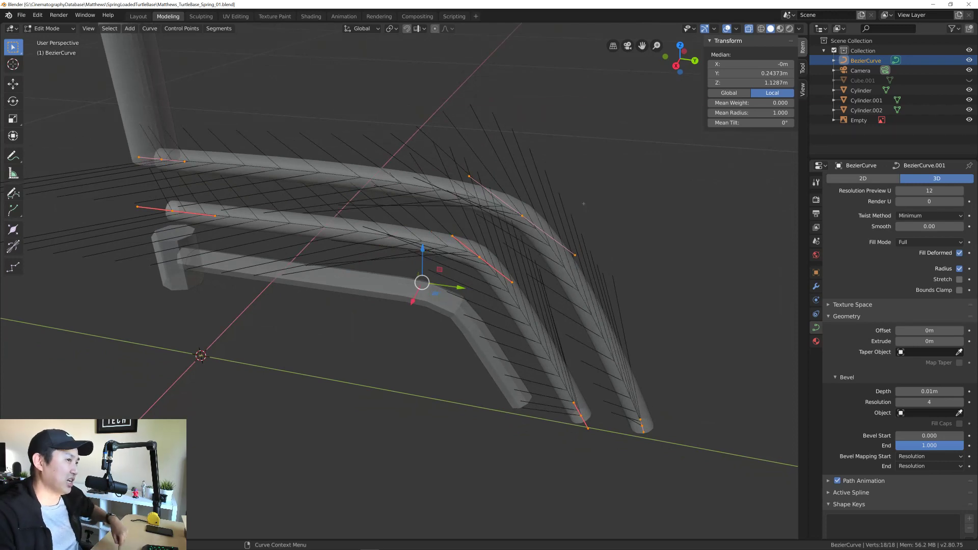
{"action": "left_click", "coordinate": [780, 29]}
{"action": "left_click", "coordinate": [762, 29]}
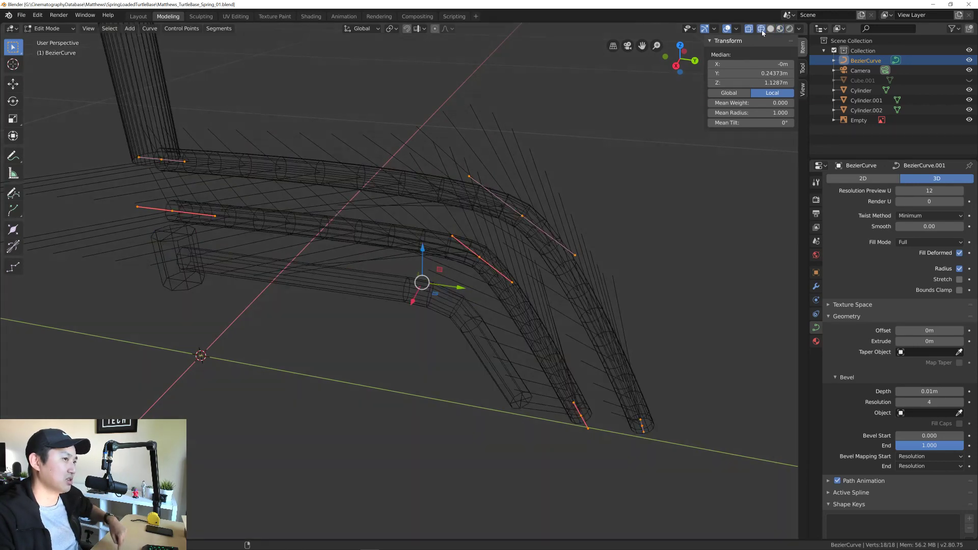
{"action": "left_click", "coordinate": [770, 30]}
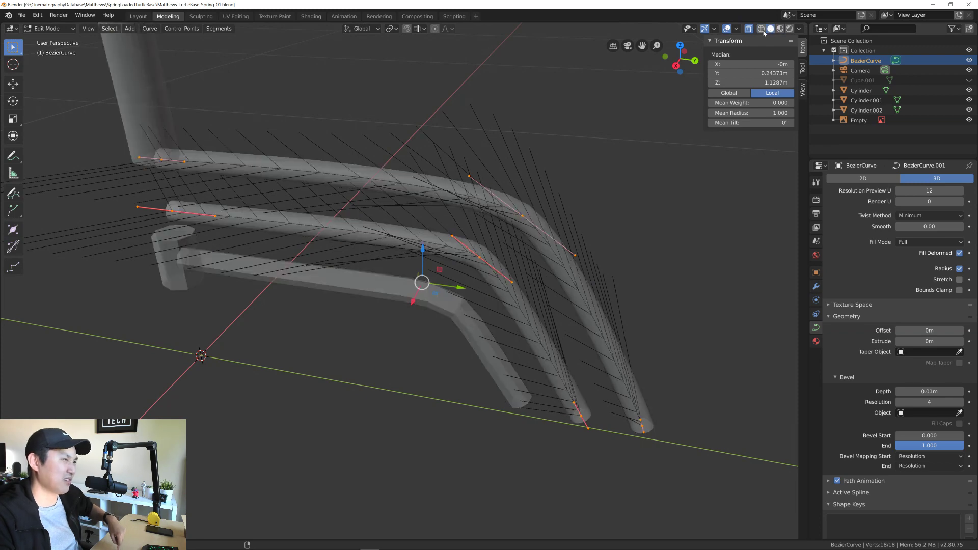
{"action": "left_click", "coordinate": [761, 29]}
{"action": "left_click", "coordinate": [770, 29]}
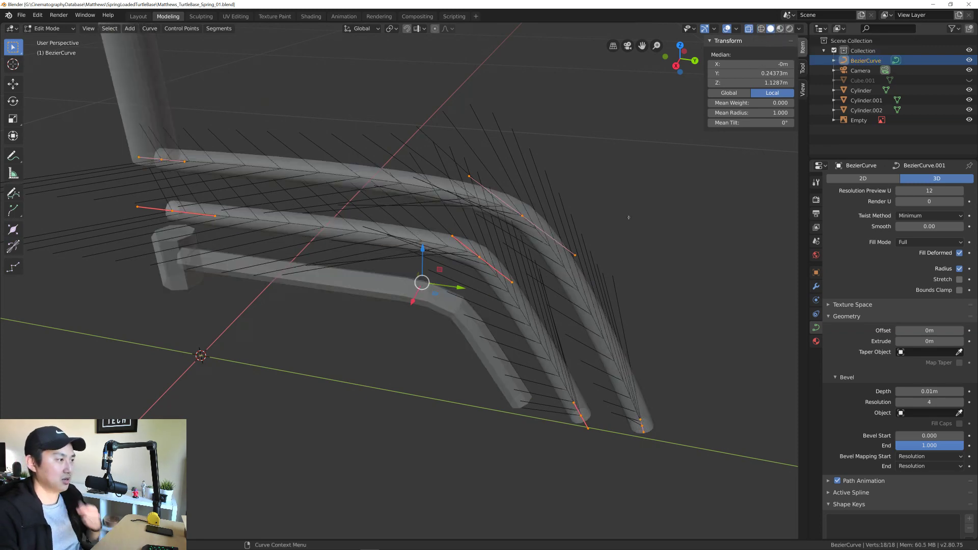
Step: Examine the curve's twist, fill mode, texture space, bevel, path animation and active spline settings
{"action": "middle_click_drag", "start_coordinate": [703, 232], "coordinate": [726, 238]}
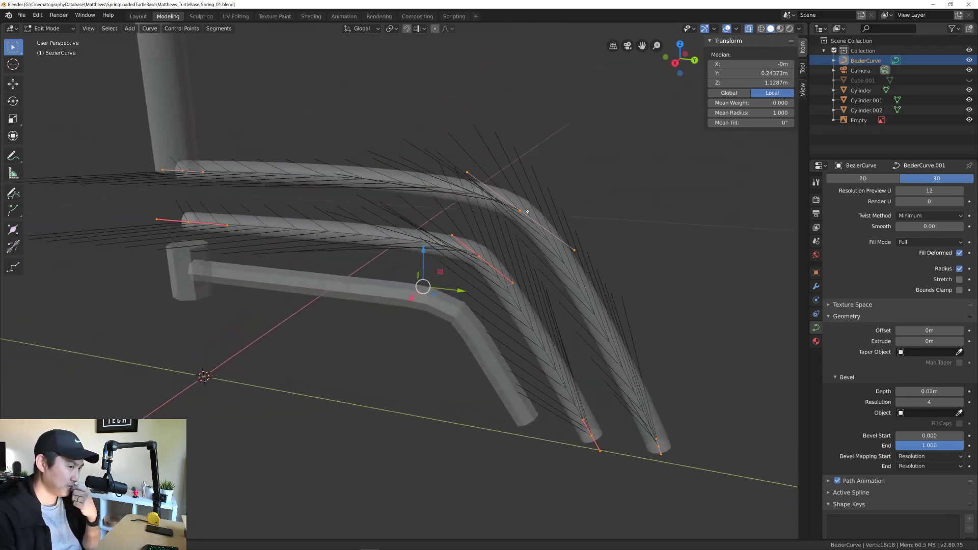
{"action": "left_click", "coordinate": [922, 217]}
{"action": "left_click", "coordinate": [922, 219]}
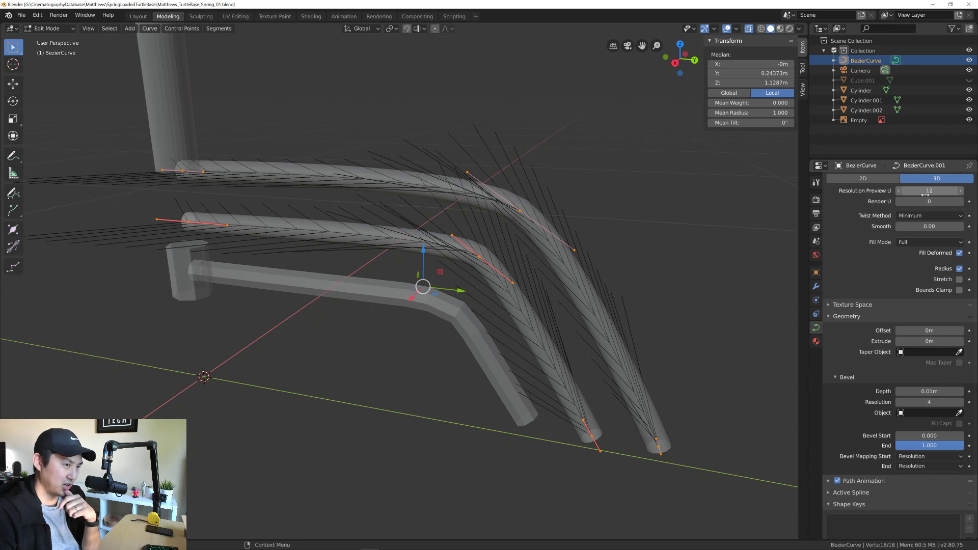
{"action": "left_click", "coordinate": [919, 243]}
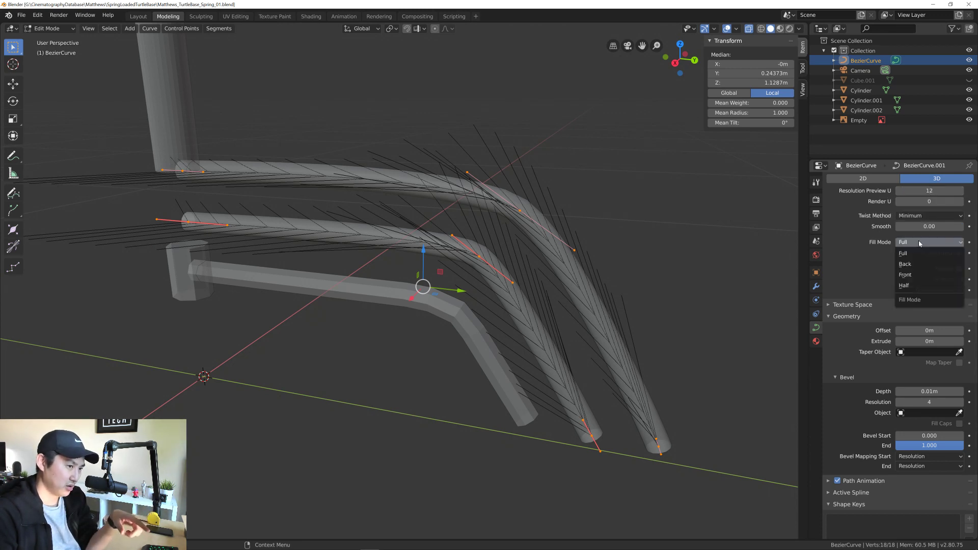
{"action": "left_click", "coordinate": [919, 243]}
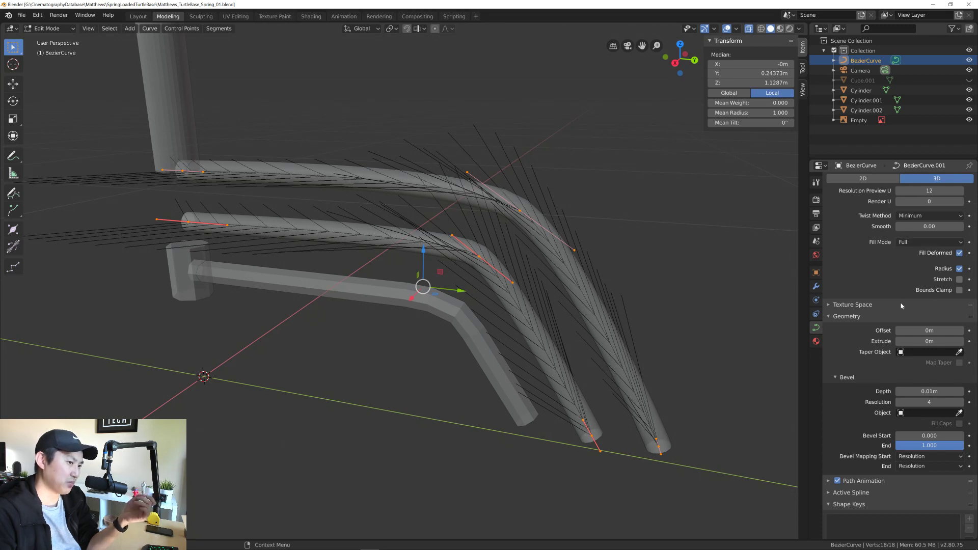
{"action": "left_click", "coordinate": [876, 305]}
{"action": "scroll", "coordinate": [875, 303], "scroll_direction": "down", "scroll_amount": 1}
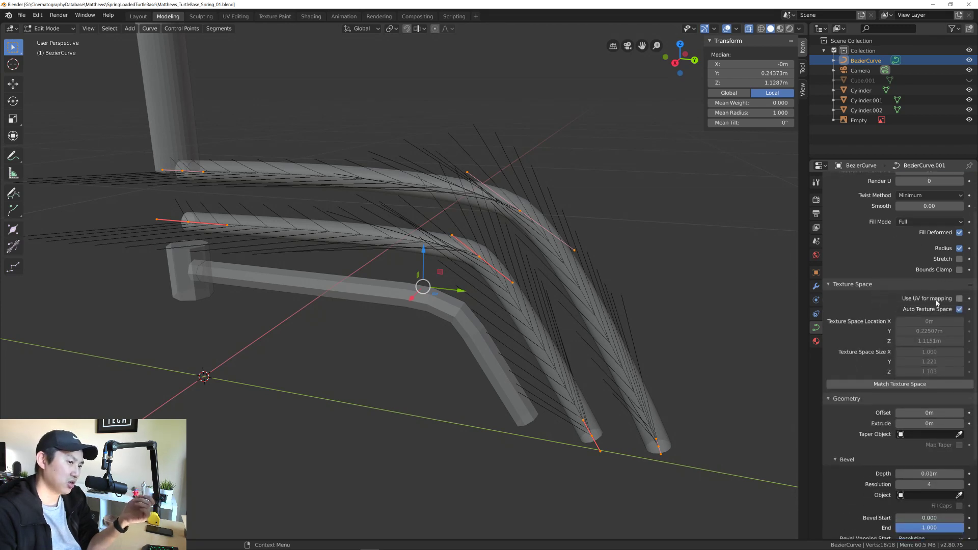
{"action": "scroll", "coordinate": [954, 301], "scroll_direction": "down", "scroll_amount": 5}
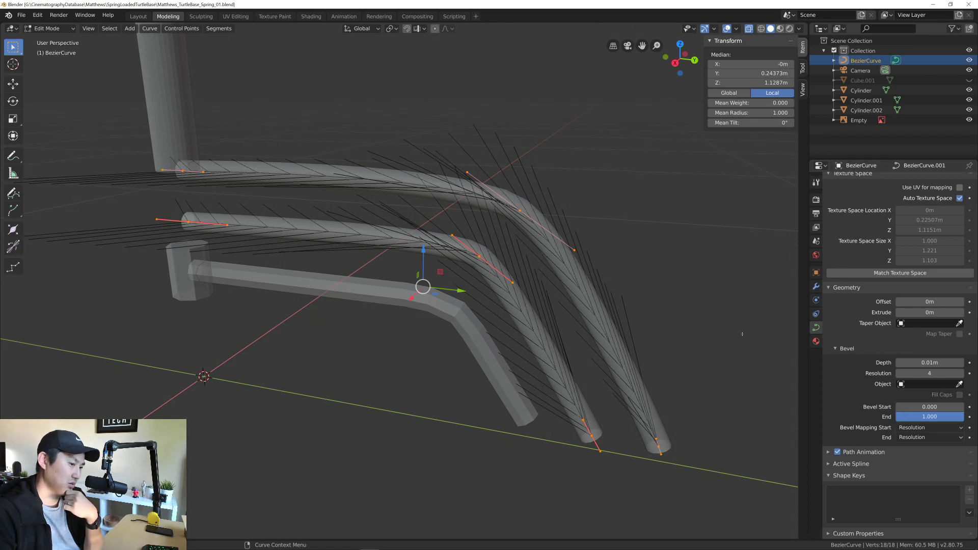
{"action": "left_click", "coordinate": [862, 465]}
{"action": "left_click", "coordinate": [857, 452]}
{"action": "scroll", "coordinate": [856, 444], "scroll_direction": "down", "scroll_amount": 3}
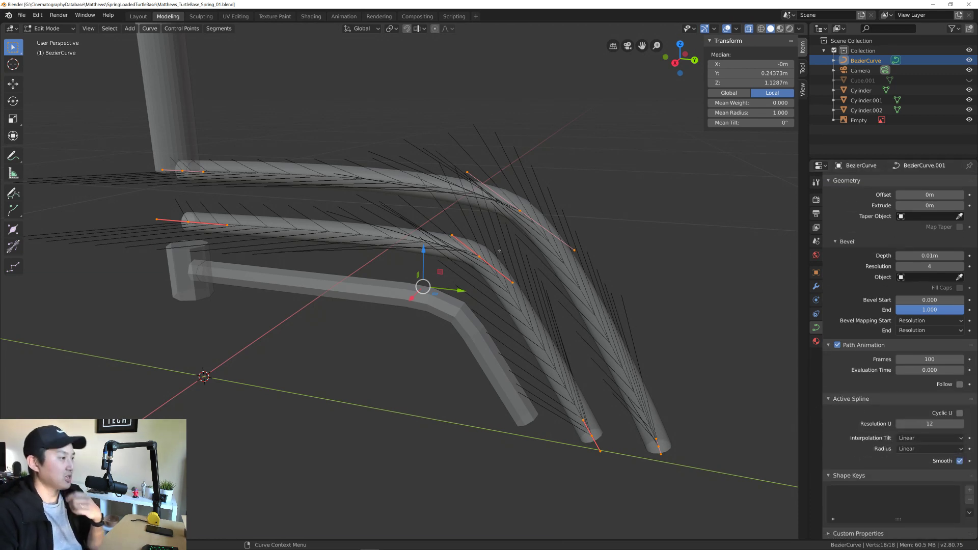
Step: Inspect the bent tubes from several angles and save the blend file
{"action": "mouse_move", "coordinate": [499, 250]}
{"action": "middle_mouse_down"}
{"action": "mouse_move", "coordinate": [437, 203]}
{"action": "mouse_move", "coordinate": [489, 247]}
{"action": "middle_mouse_up"}
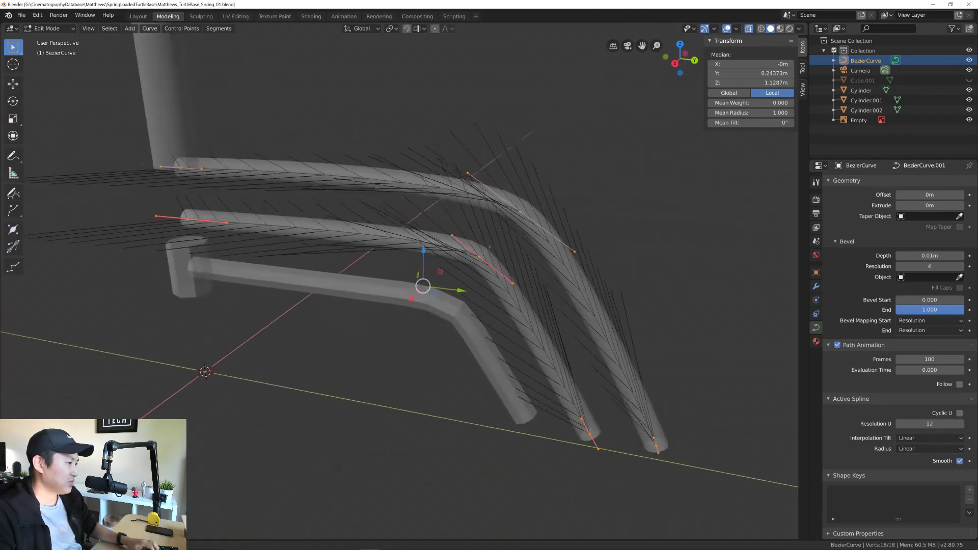
{"action": "scroll", "coordinate": [438, 229], "scroll_direction": "up", "scroll_amount": 2}
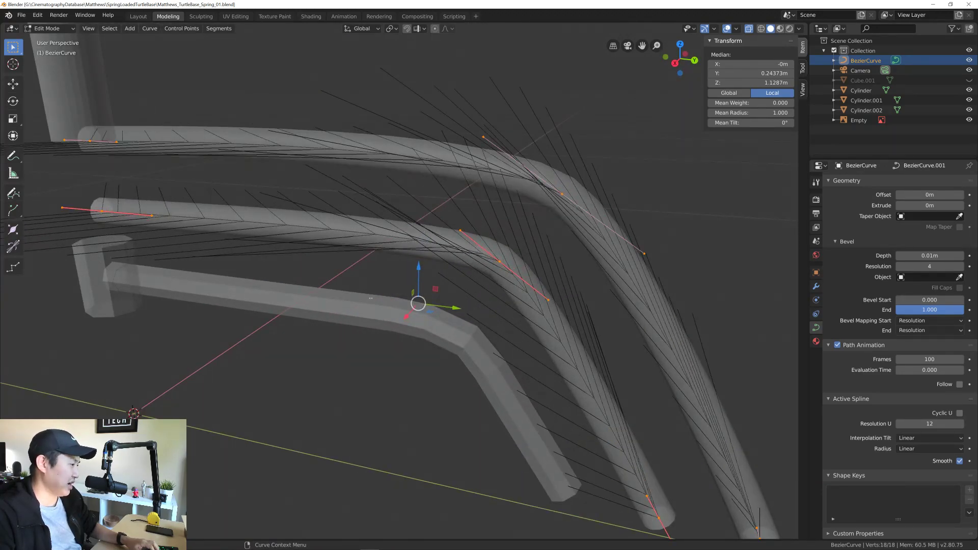
{"action": "middle_click_drag", "start_coordinate": [371, 298], "coordinate": [406, 279]}
{"action": "scroll", "coordinate": [433, 273], "scroll_direction": "up", "scroll_amount": 1}
{"action": "middle_click_drag", "start_coordinate": [481, 260], "coordinate": [600, 255]}
{"action": "scroll", "coordinate": [436, 269], "scroll_direction": "down", "scroll_amount": 2}
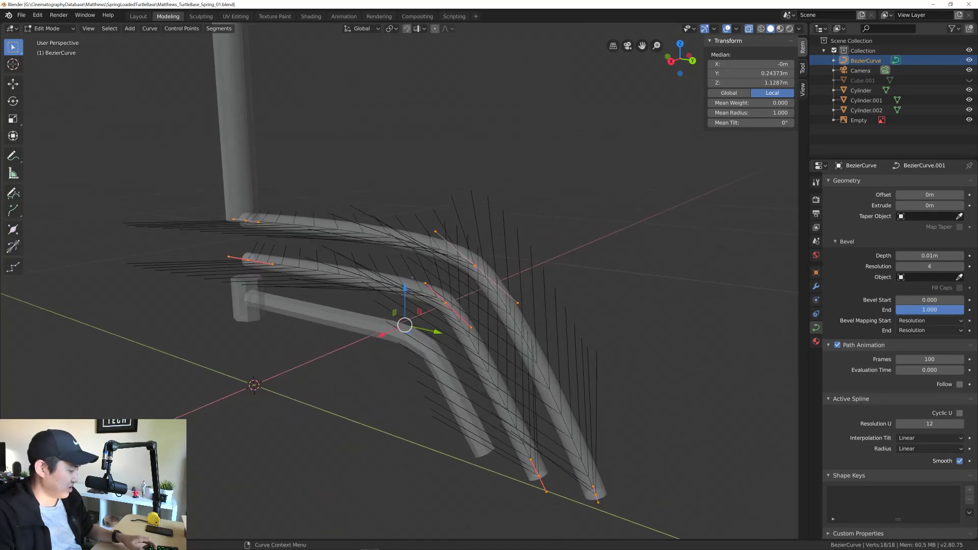
{"action": "key", "text": "ctrl+s"}
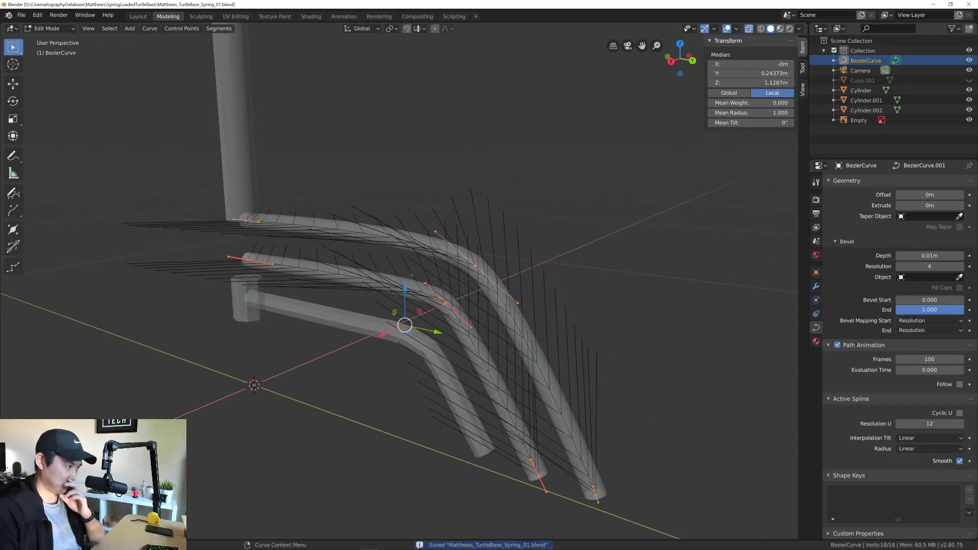
{"action": "middle_click_drag", "start_coordinate": [412, 275], "coordinate": [419, 275]}
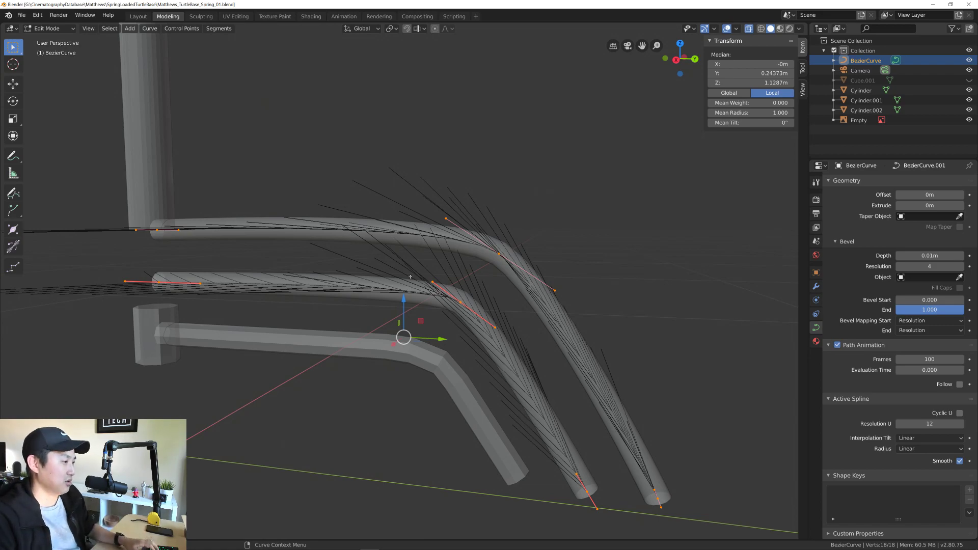
{"action": "middle_click_drag", "start_coordinate": [419, 274], "coordinate": [542, 269]}
{"action": "key", "text": "ctrl+s"}
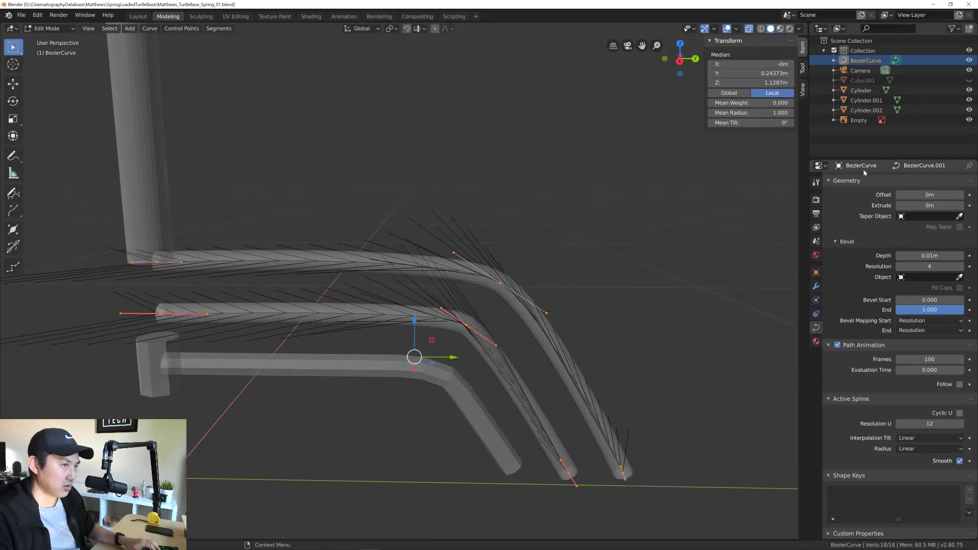
{"action": "right_click", "coordinate": [848, 60]}
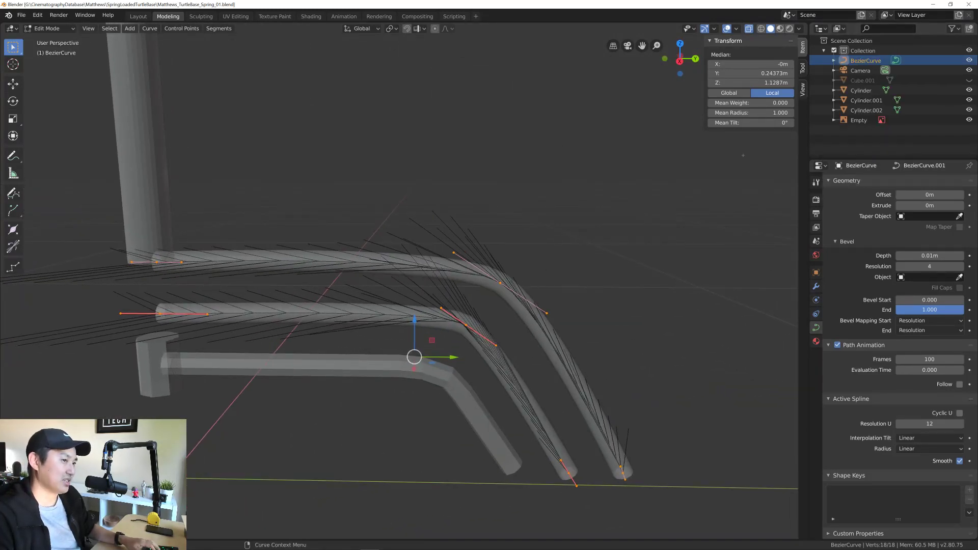
{"action": "right_click", "coordinate": [595, 194]}
{"action": "mouse_move", "coordinate": [593, 195]}
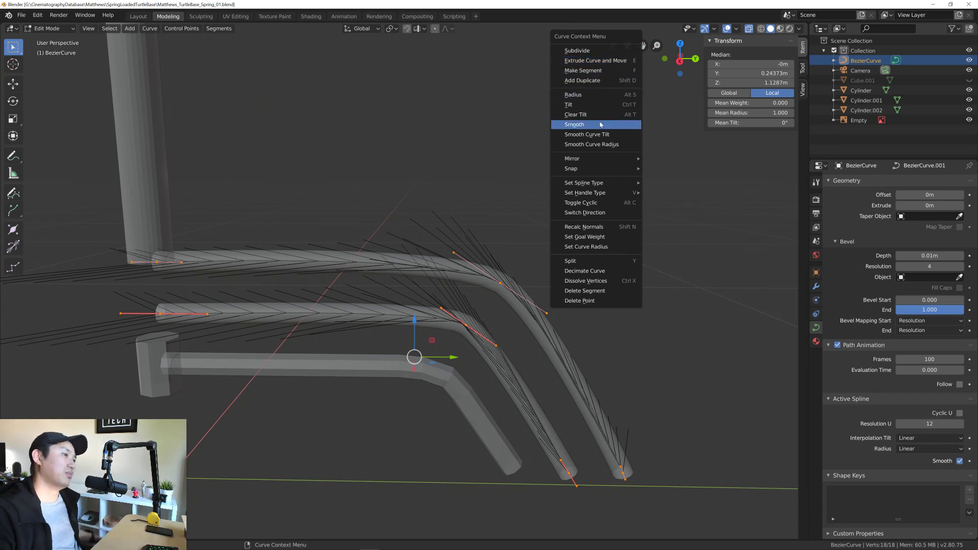
{"action": "mouse_move", "coordinate": [607, 173]}
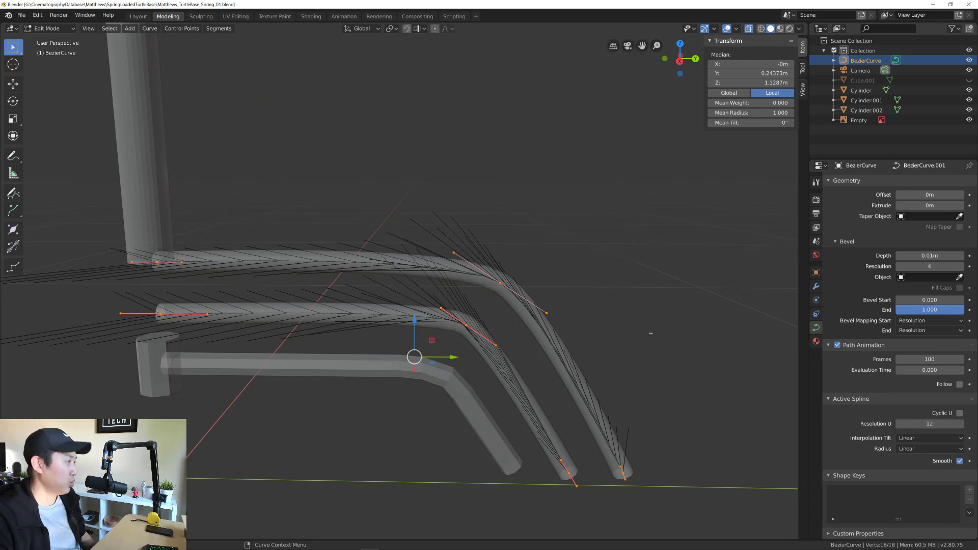
Step: Collapse the curve's Geometry settings and review its shape and texture space settings
{"action": "middle_click_drag", "start_coordinate": [545, 248], "coordinate": [545, 250]}
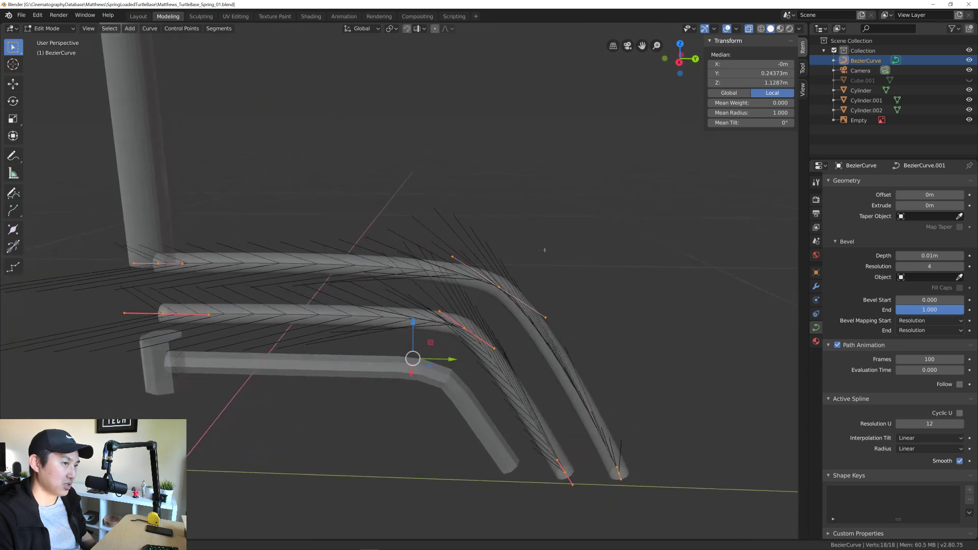
{"action": "left_click", "coordinate": [829, 181]}
{"action": "scroll", "coordinate": [838, 256], "scroll_direction": "up", "scroll_amount": 6}
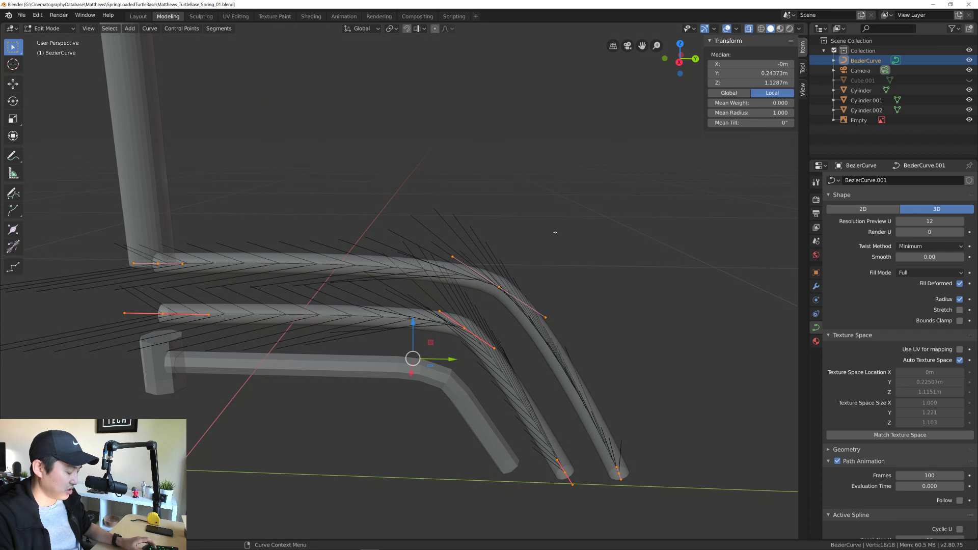
Step: Search the available operators for "to poly", "curve" and "mesh" to find a curve conversion command
{"action": "key", "text": "F3"}
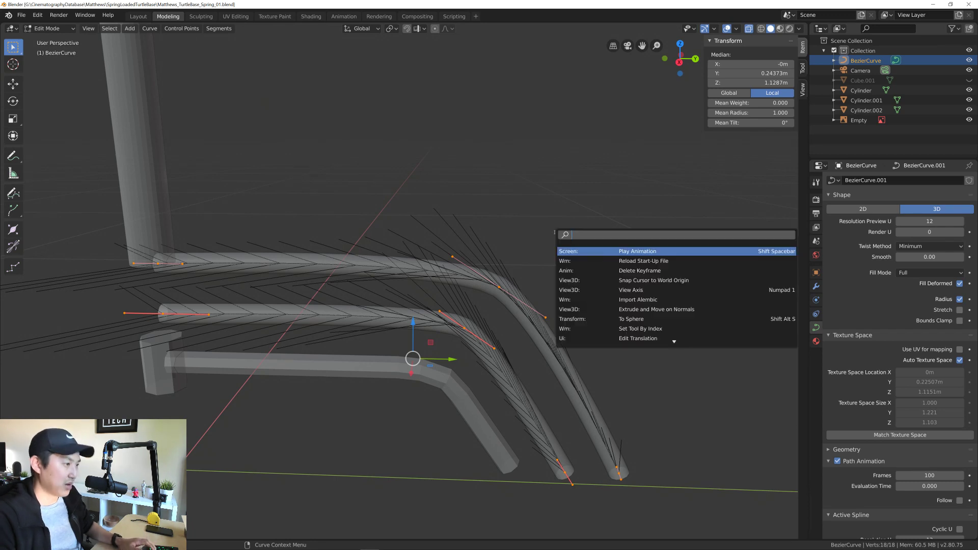
{"action": "type", "text": "to poly"}
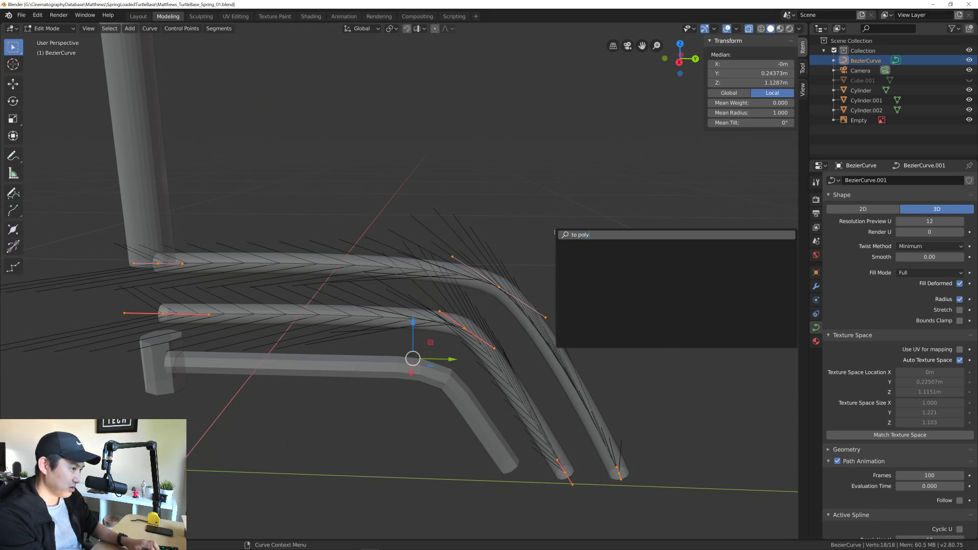
{"action": "key", "text": "ctrl+a"}
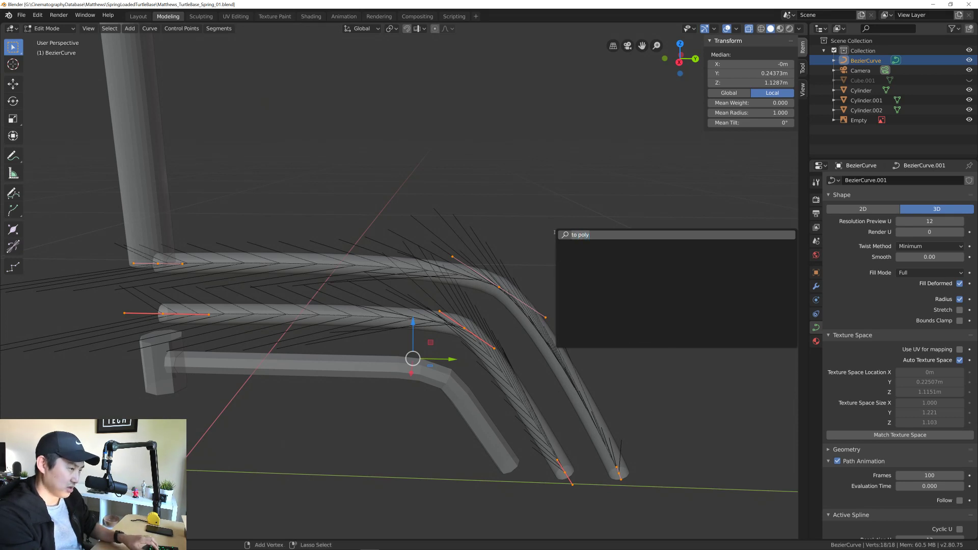
{"action": "type", "text": "poly"}
{"action": "key", "text": "BackSpace"}
{"action": "key", "text": "BackSpace"}
{"action": "key", "text": "BackSpace"}
{"action": "key", "text": "BackSpace"}
{"action": "type", "text": "curve"}
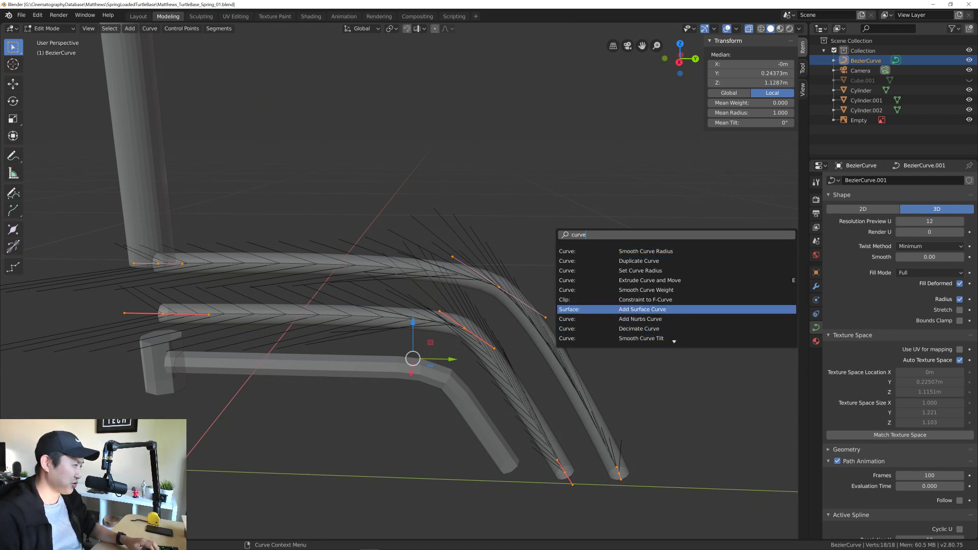
{"action": "scroll", "coordinate": [667, 316], "scroll_direction": "down", "scroll_amount": 5}
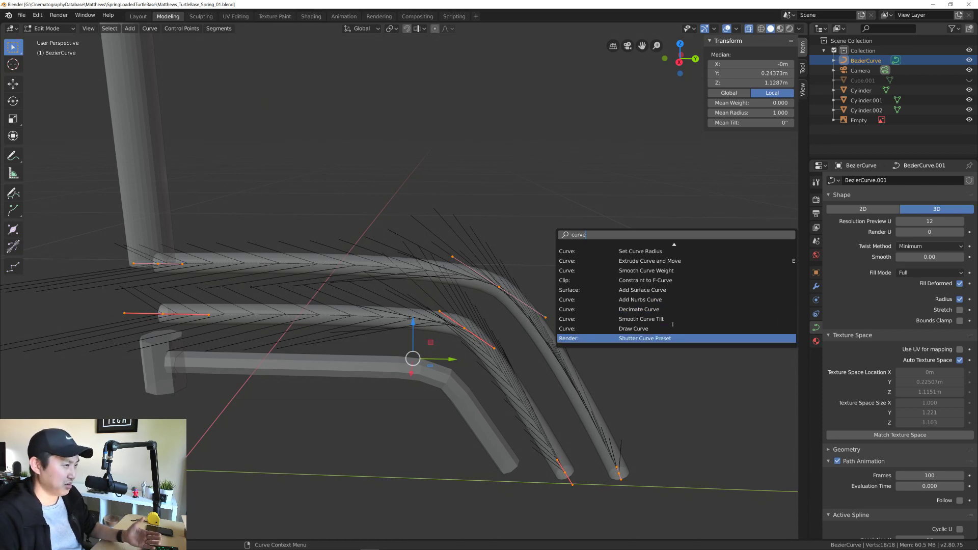
{"action": "type", "text": "mesh"}
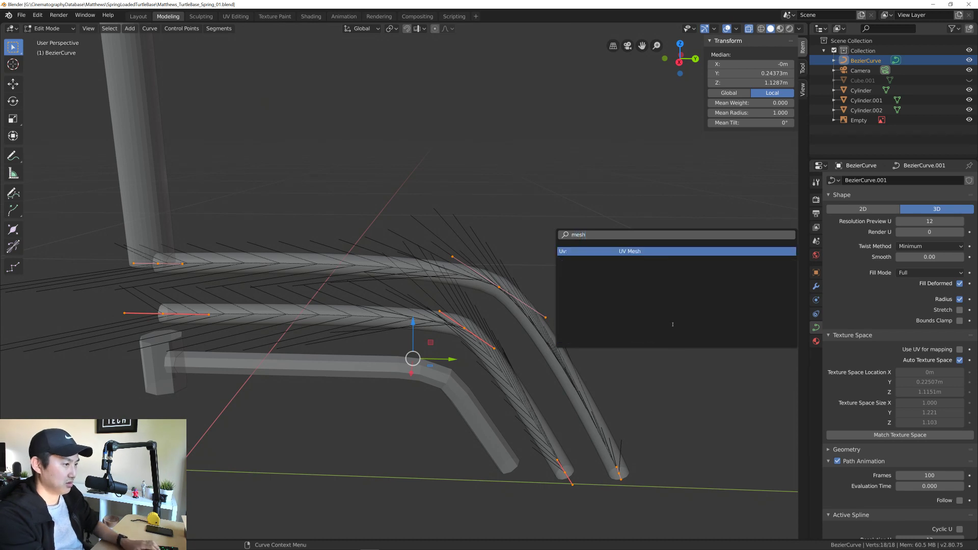
{"action": "key", "text": "Escape"}
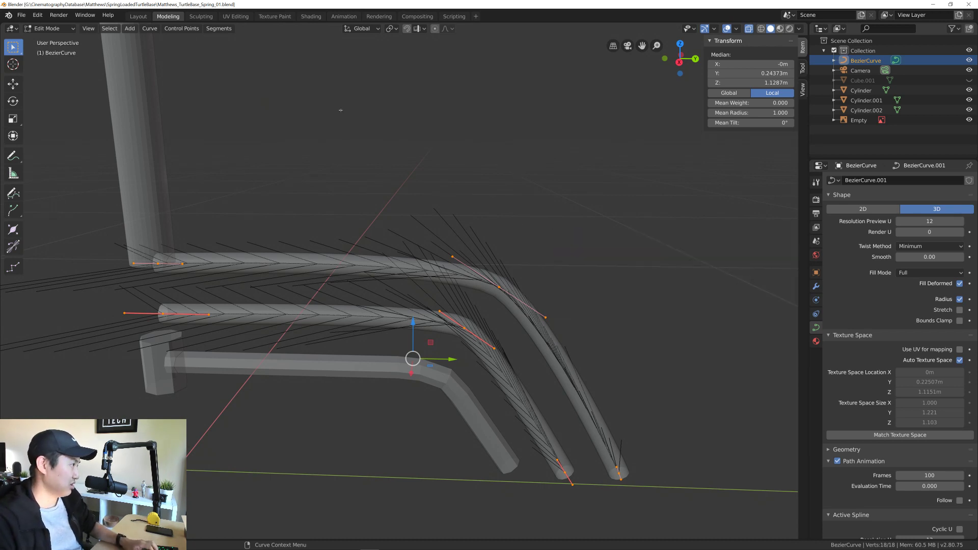
Step: Return BezierCurve to Object Mode and convert both bent tubes to a mesh
{"action": "left_click", "coordinate": [49, 28]}
{"action": "left_click", "coordinate": [49, 39]}
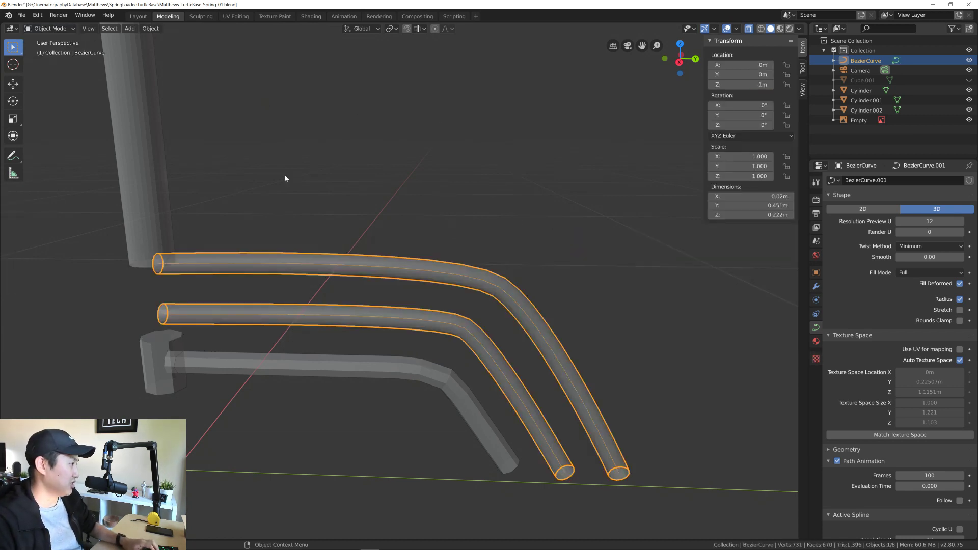
{"action": "right_click", "coordinate": [417, 267]}
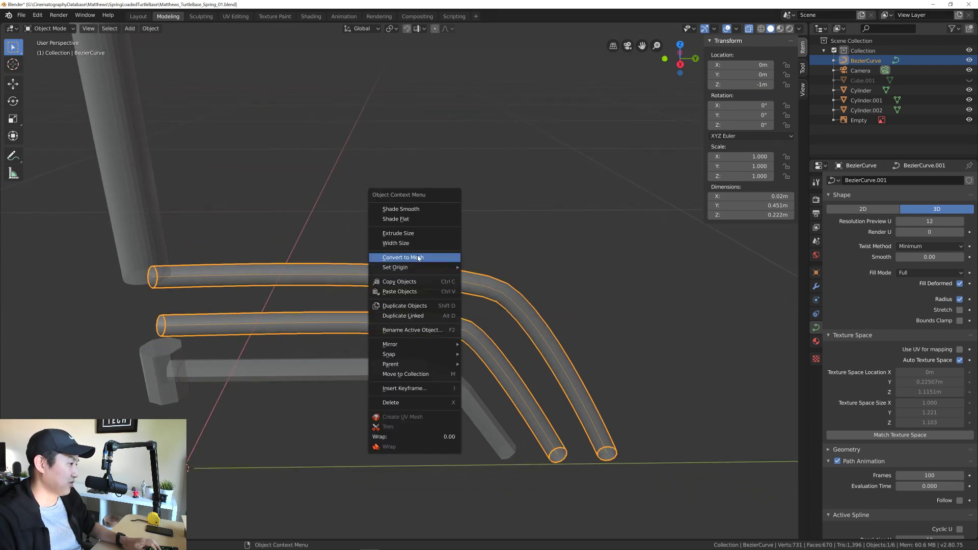
{"action": "left_click", "coordinate": [417, 256]}
{"action": "middle_click_drag", "start_coordinate": [443, 266], "coordinate": [461, 273]}
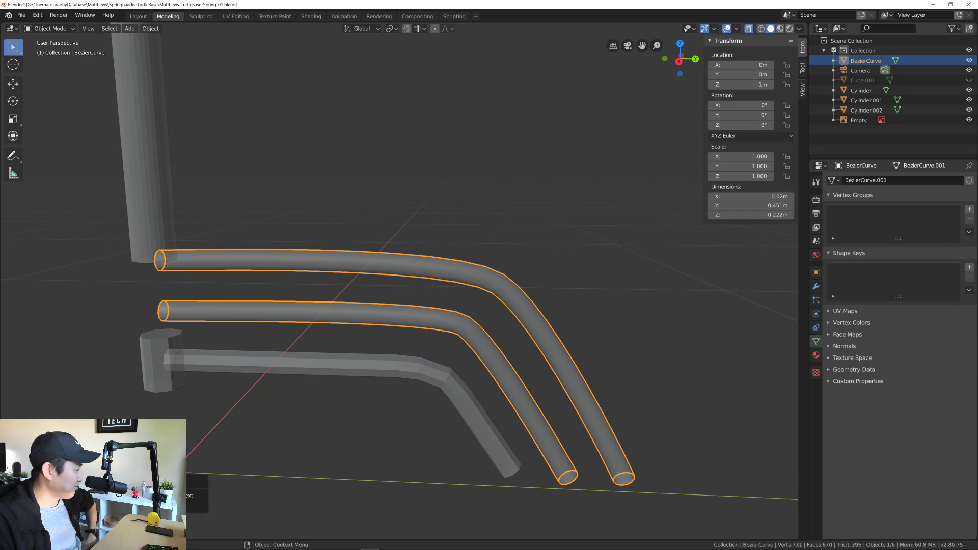
{"action": "left_click", "coordinate": [275, 467]}
{"action": "middle_click_drag", "start_coordinate": [434, 329], "coordinate": [477, 306]}
{"action": "left_click", "coordinate": [454, 329]}
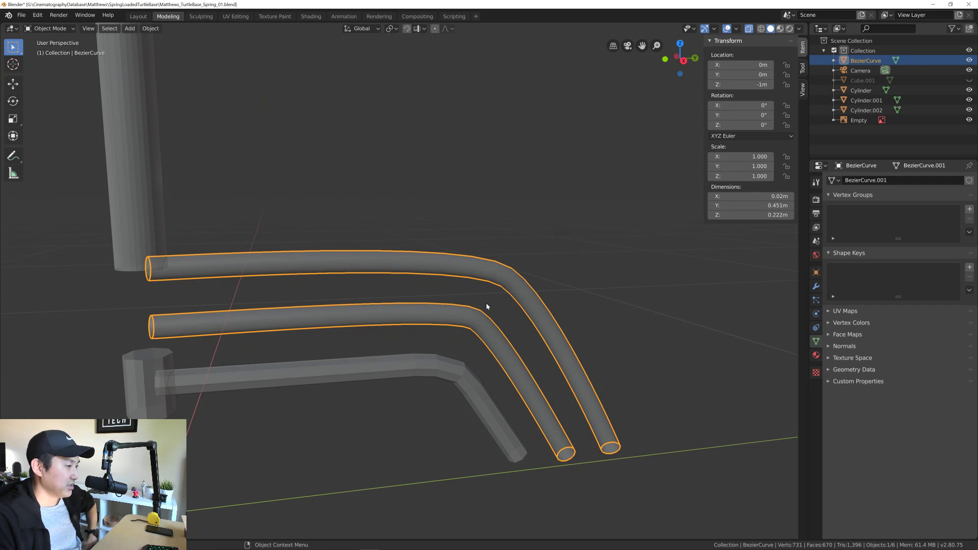
Step: Show material preview shading, assign the existing Material.001 with the UV grid texture to BezierCurve, and rename it UVmat
{"action": "left_click", "coordinate": [780, 29]}
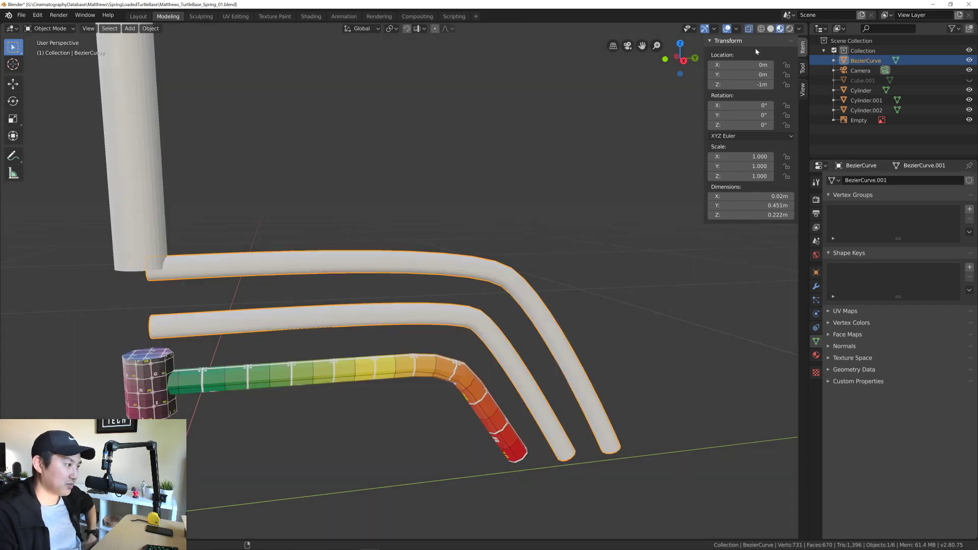
{"action": "left_click", "coordinate": [816, 355]}
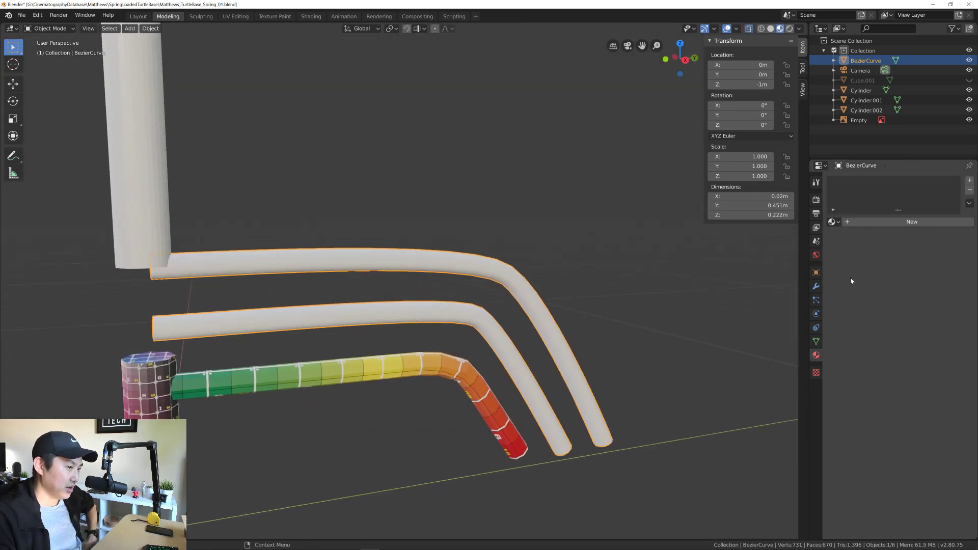
{"action": "left_click", "coordinate": [832, 222]}
{"action": "left_click", "coordinate": [852, 247]}
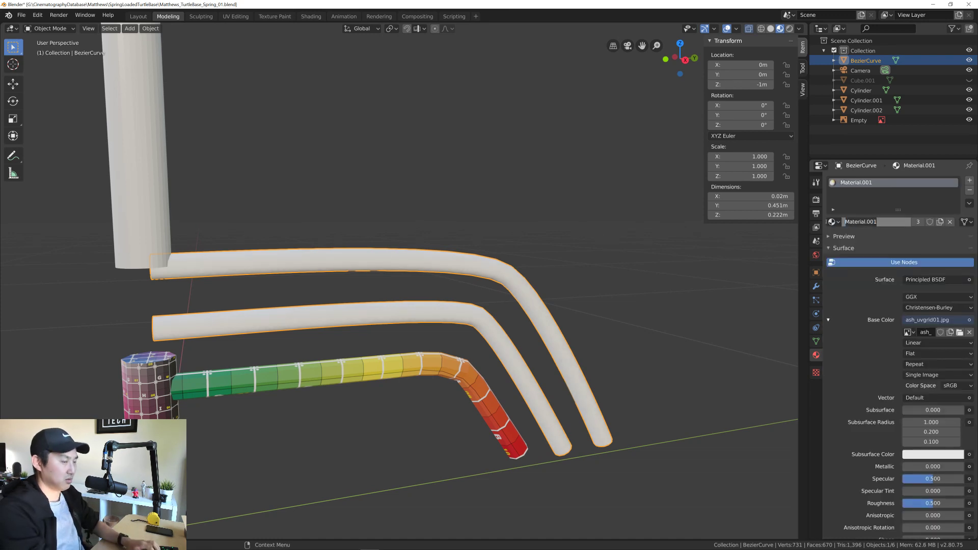
{"action": "type", "text": "UVmat"}
{"action": "key", "text": "Return"}
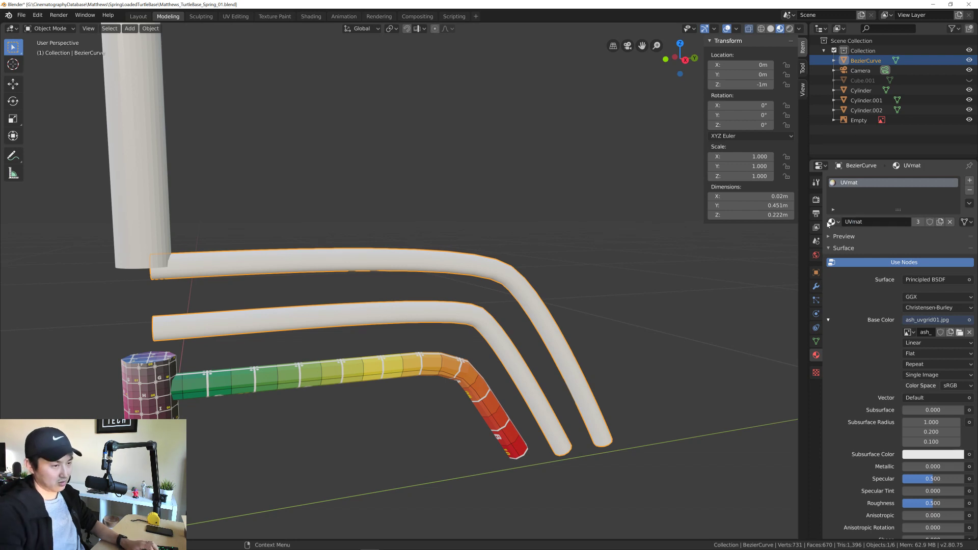
Step: Inspect the tubes in material preview shading from several angles beside the UV-gridded arm
{"action": "middle_click_drag", "start_coordinate": [595, 285], "coordinate": [533, 280]}
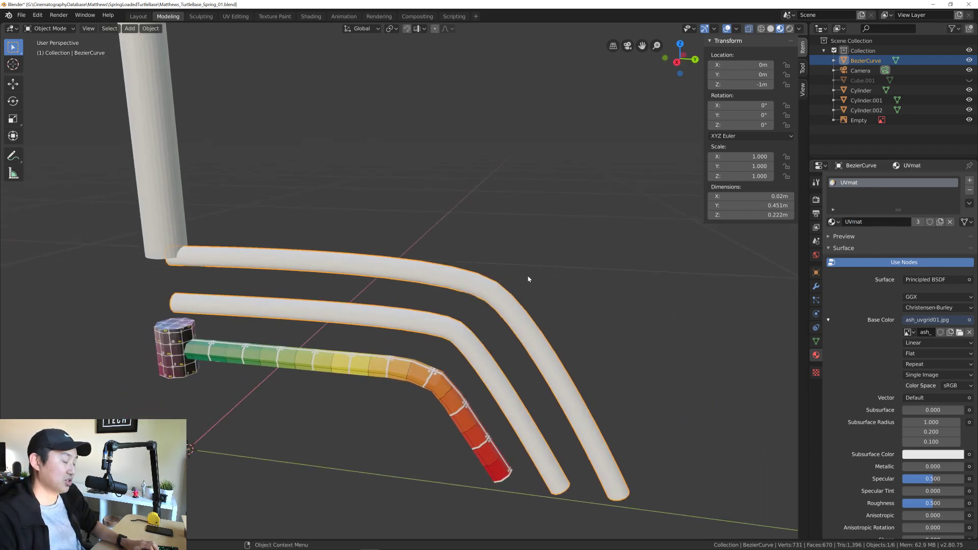
{"action": "left_click", "coordinate": [771, 30]}
{"action": "left_click", "coordinate": [781, 30]}
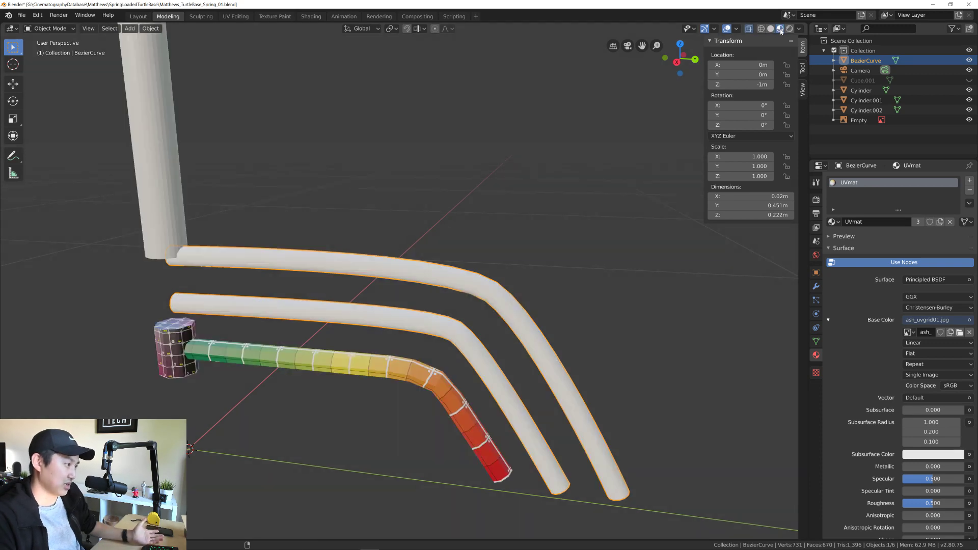
{"action": "middle_click_drag", "start_coordinate": [482, 253], "coordinate": [517, 230]}
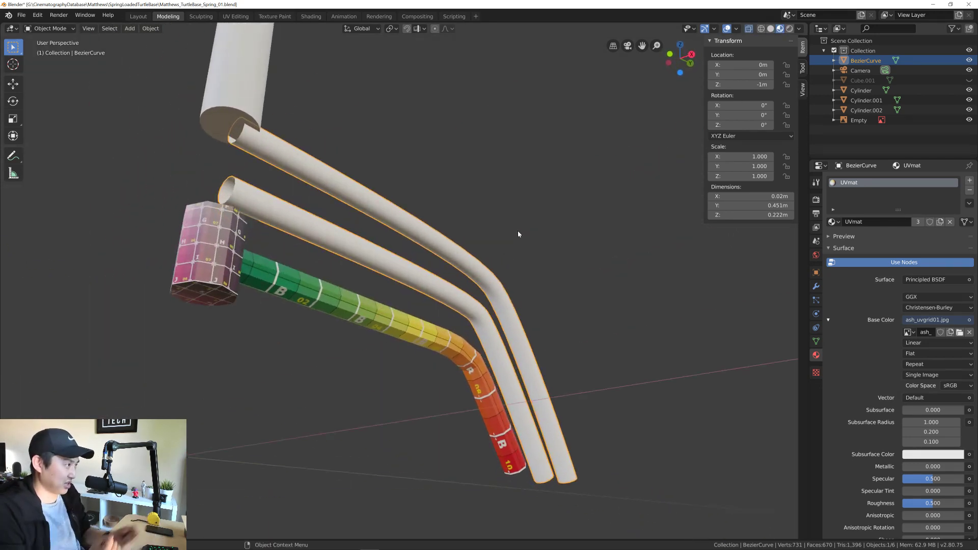
{"action": "mouse_move", "coordinate": [486, 268]}
{"action": "middle_mouse_down"}
{"action": "mouse_move", "coordinate": [463, 296]}
{"action": "mouse_move", "coordinate": [490, 286]}
{"action": "mouse_move", "coordinate": [474, 264]}
{"action": "middle_mouse_up"}
Step: Open the UV Editing workspace, widen the 3D viewport, and put the BezierCurve mesh in Edit Mode
{"action": "left_click", "coordinate": [236, 16]}
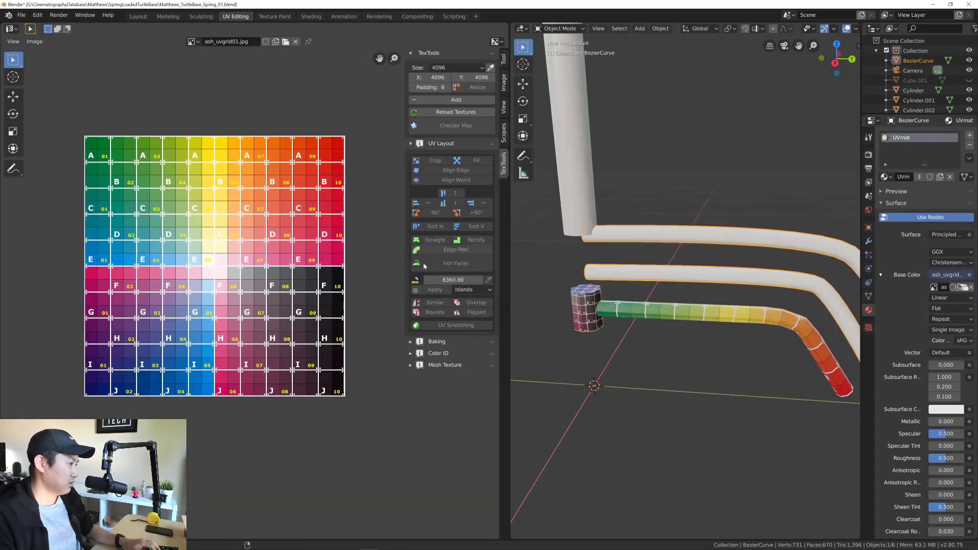
{"action": "middle_click_drag", "start_coordinate": [697, 241], "coordinate": [635, 255], "text": "shift"}
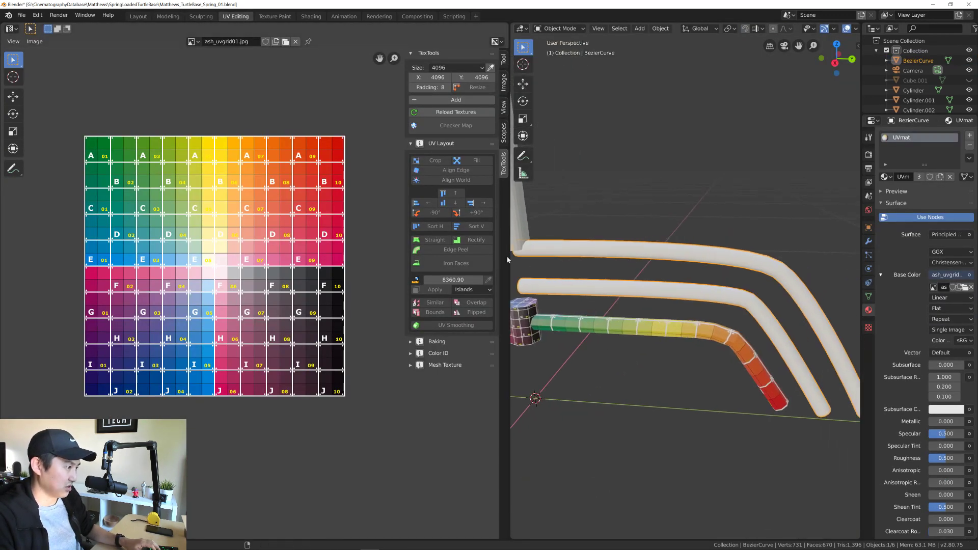
{"action": "left_click_drag", "start_coordinate": [509, 259], "coordinate": [433, 260]}
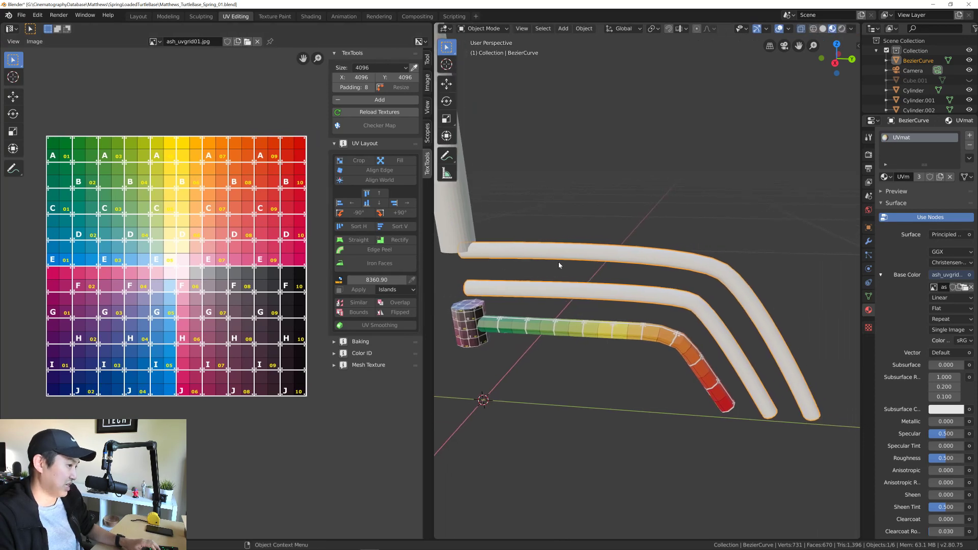
{"action": "middle_click_drag", "start_coordinate": [559, 261], "coordinate": [597, 296]}
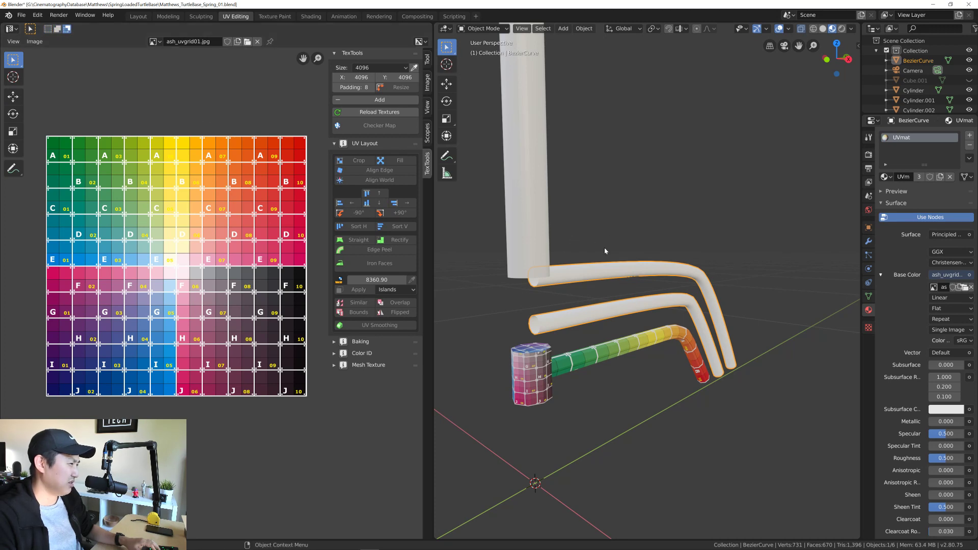
{"action": "key", "text": "Tab"}
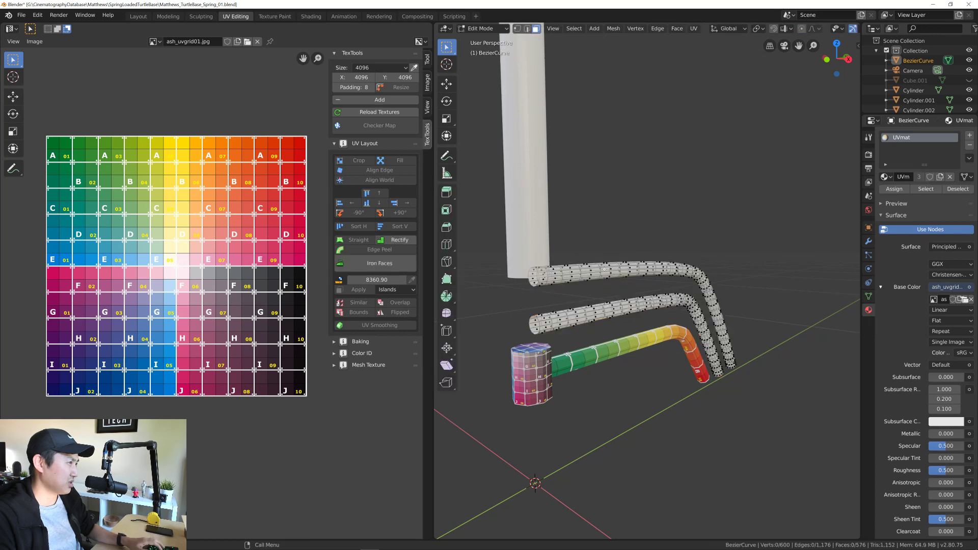
{"action": "left_click_drag", "start_coordinate": [544, 244], "coordinate": [719, 386]}
{"action": "left_click", "coordinate": [718, 386]}
{"action": "left_click_drag", "start_coordinate": [552, 261], "coordinate": [743, 428]}
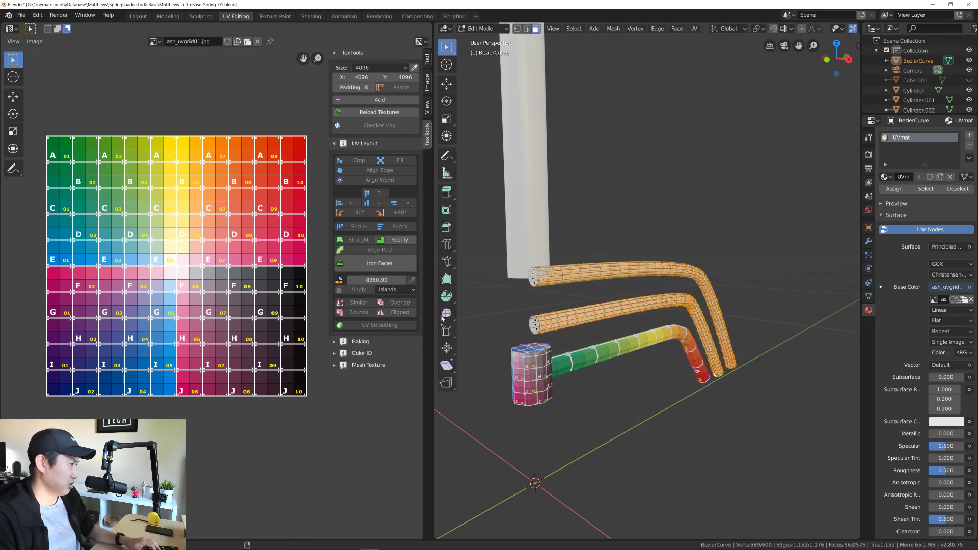
{"action": "middle_click_drag", "start_coordinate": [520, 285], "coordinate": [656, 252]}
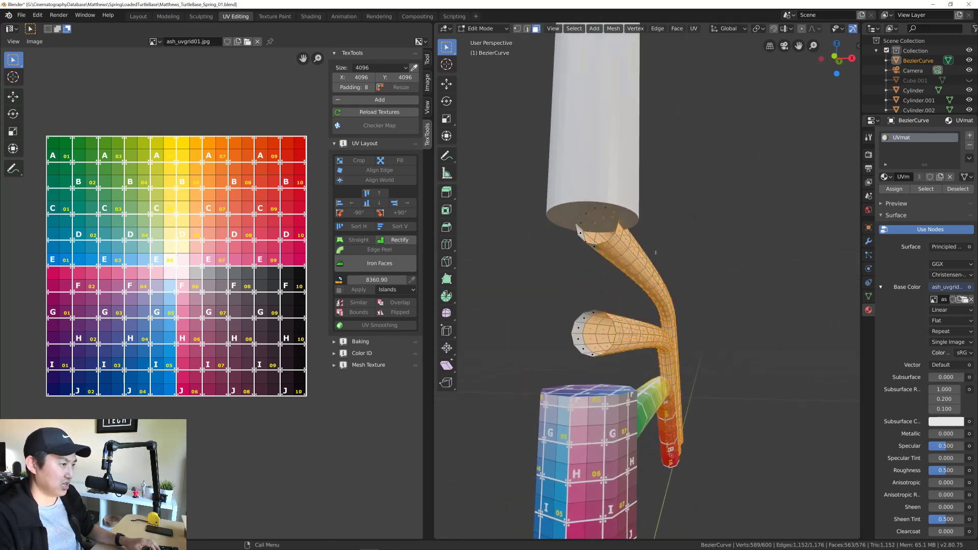
{"action": "key", "text": "alt+a"}
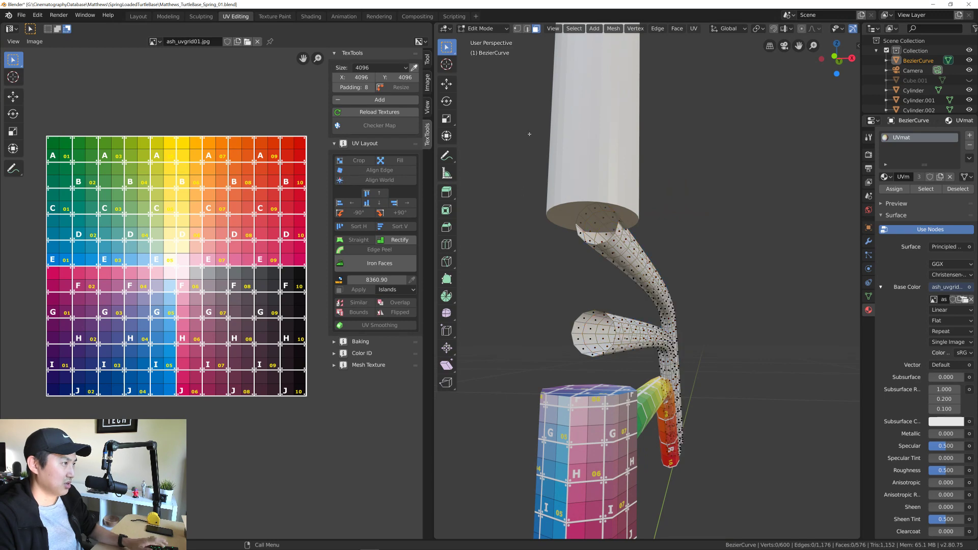
Step: In edge select mode, mark a lengthwise edge loop on the underside of the upper tube as a seam
{"action": "key", "text": "2"}
{"action": "middle_click_drag", "start_coordinate": [656, 252], "coordinate": [590, 178]}
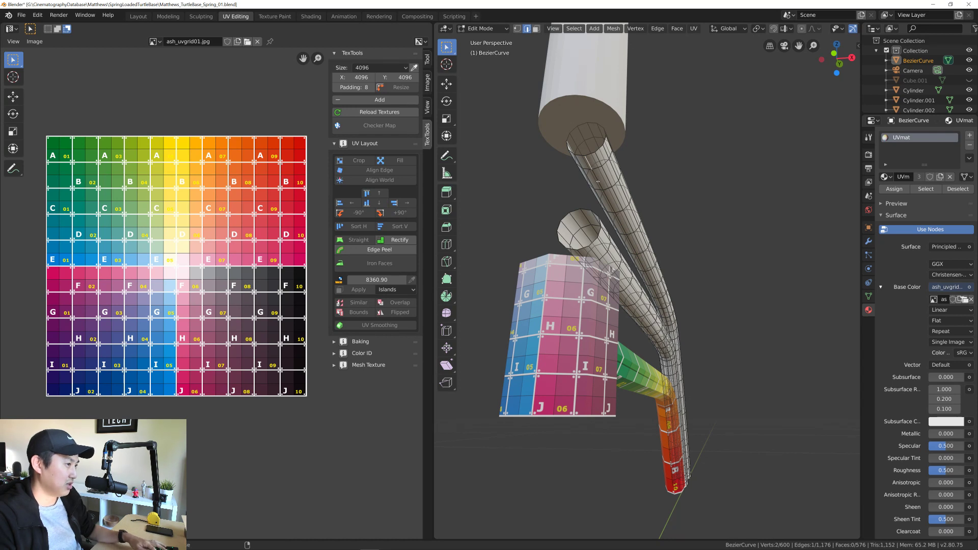
{"action": "left_click", "coordinate": [600, 184], "text": "alt"}
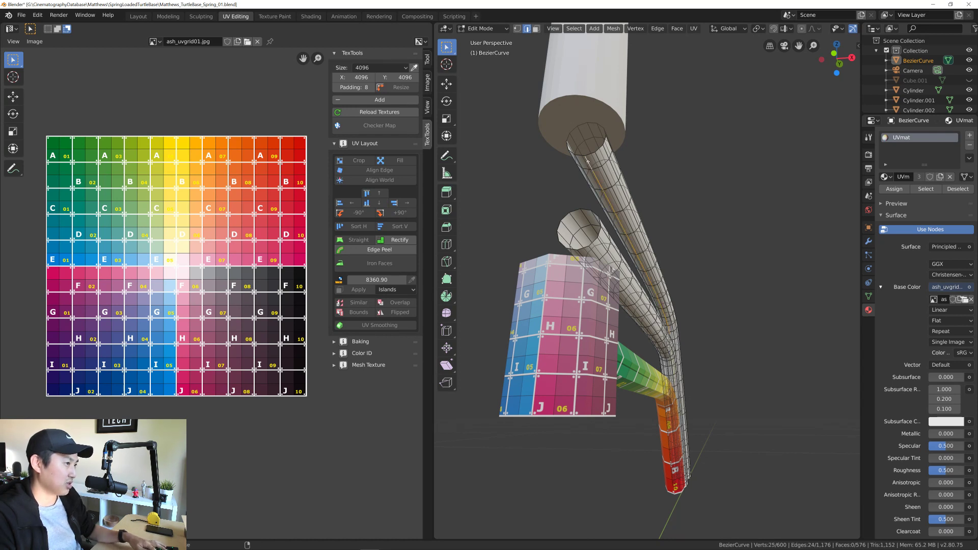
{"action": "mouse_move", "coordinate": [614, 197]}
{"action": "middle_mouse_down"}
{"action": "mouse_move", "coordinate": [599, 198]}
{"action": "mouse_move", "coordinate": [604, 209]}
{"action": "mouse_move", "coordinate": [685, 196]}
{"action": "mouse_move", "coordinate": [644, 196]}
{"action": "mouse_move", "coordinate": [606, 213]}
{"action": "middle_mouse_up"}
{"action": "right_click", "coordinate": [644, 206]}
{"action": "left_click", "coordinate": [640, 231]}
{"action": "left_click", "coordinate": [586, 247]}
Step: Mark a lengthwise edge loop on the underside of the lower tube as a seam
{"action": "middle_click_drag", "start_coordinate": [586, 247], "coordinate": [586, 215]}
{"action": "scroll", "coordinate": [555, 240], "scroll_direction": "up", "scroll_amount": 7}
{"action": "scroll", "coordinate": [576, 232], "scroll_direction": "down", "scroll_amount": 4}
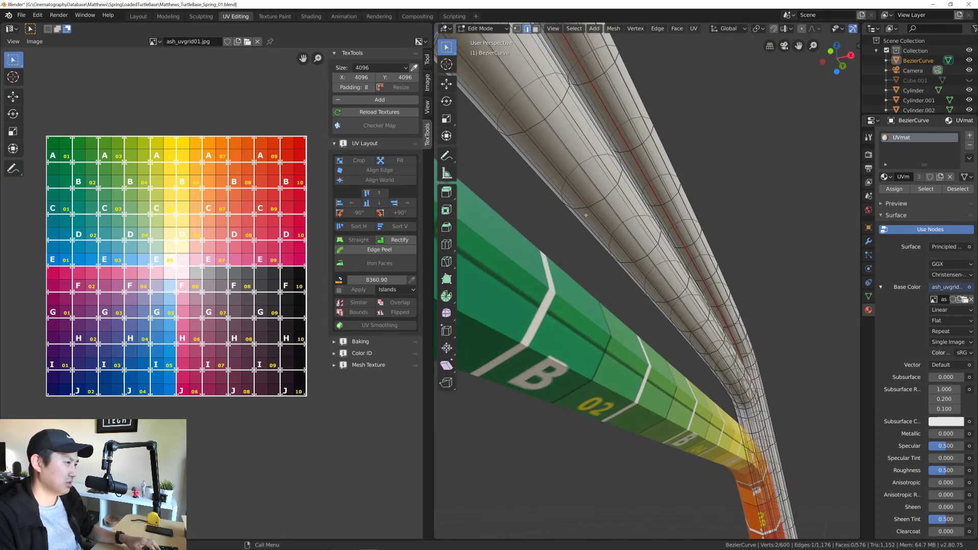
{"action": "left_click", "coordinate": [570, 186], "text": "alt"}
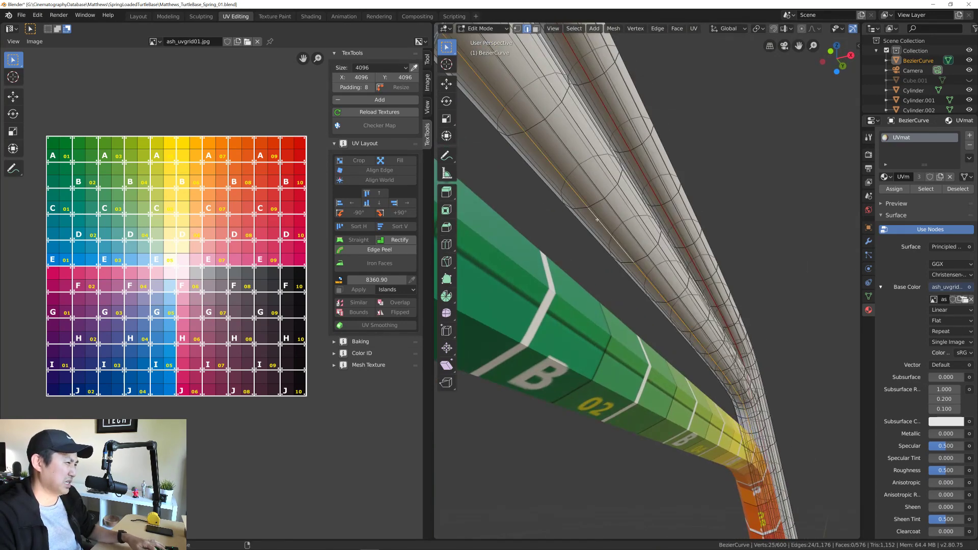
{"action": "scroll", "coordinate": [608, 230], "scroll_direction": "down", "scroll_amount": 5}
{"action": "middle_click_drag", "start_coordinate": [688, 206], "coordinate": [636, 276]}
{"action": "right_click", "coordinate": [671, 218]}
{"action": "left_click", "coordinate": [669, 233]}
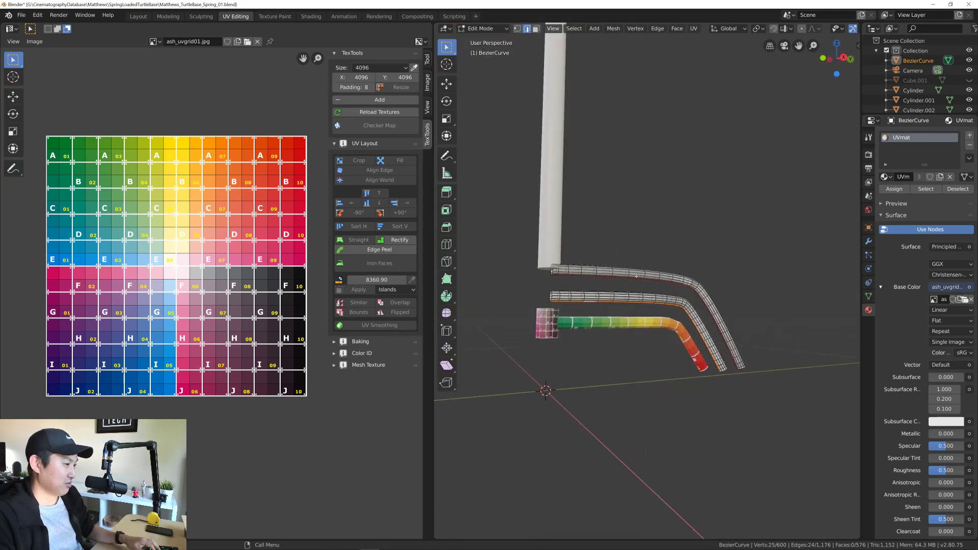
{"action": "right_click", "coordinate": [637, 277]}
{"action": "left_click", "coordinate": [617, 259]}
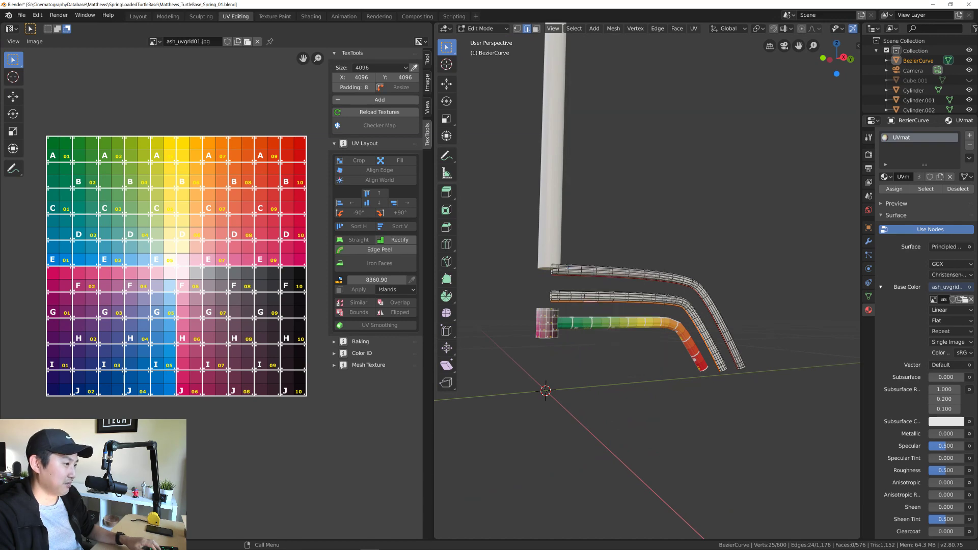
Step: Select all faces of both BezierCurve tubes in face select mode and unwrap them along their seams
{"action": "key", "text": "3"}
{"action": "left_click_drag", "start_coordinate": [510, 223], "coordinate": [757, 440]}
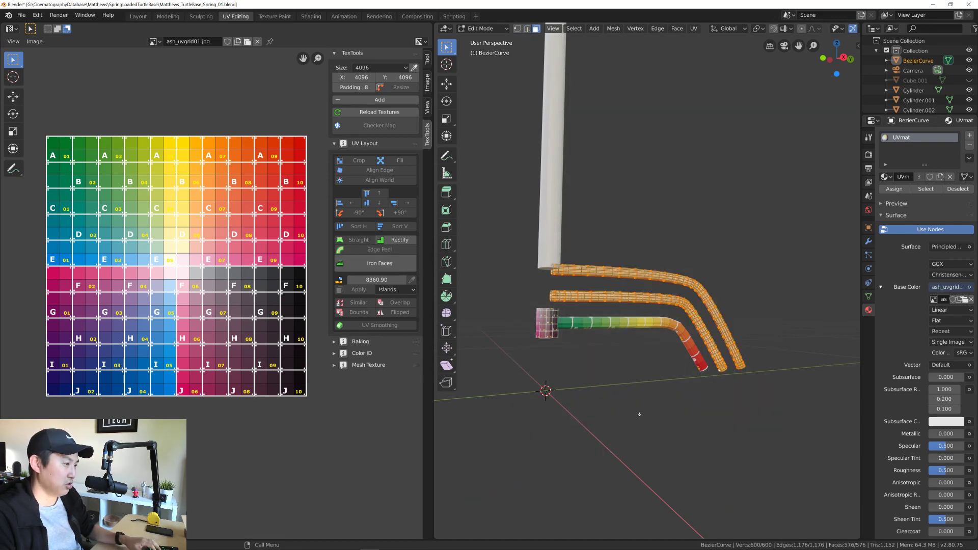
{"action": "middle_click_drag", "start_coordinate": [639, 312], "coordinate": [732, 287]}
{"action": "left_click_drag", "start_coordinate": [480, 217], "coordinate": [787, 451]}
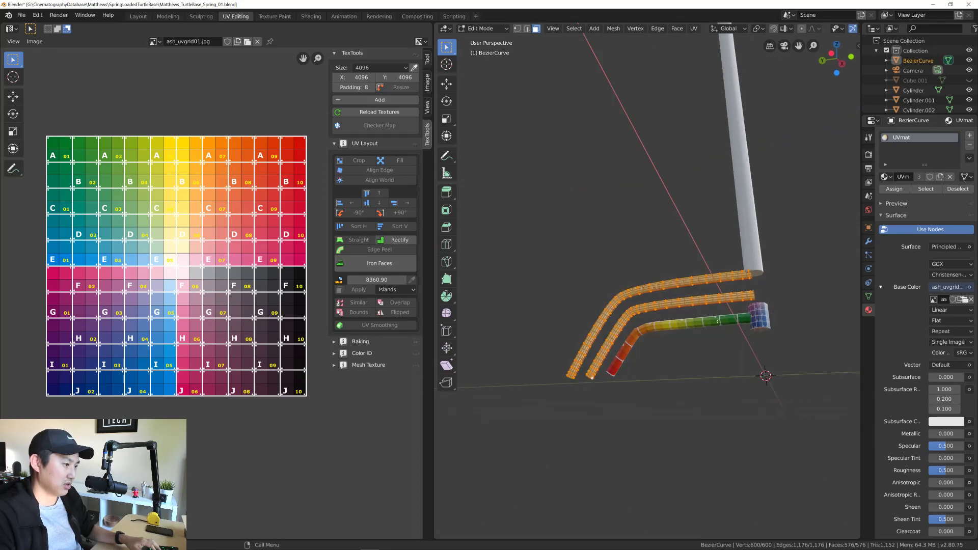
{"action": "scroll", "coordinate": [594, 379], "scroll_direction": "up", "scroll_amount": 8}
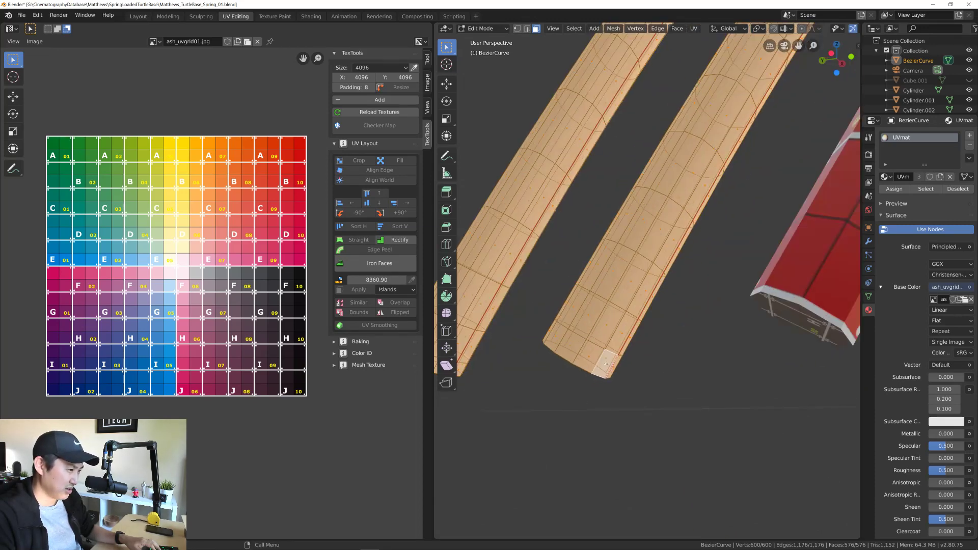
{"action": "scroll", "coordinate": [607, 364], "scroll_direction": "up", "scroll_amount": 3}
{"action": "scroll", "coordinate": [606, 363], "scroll_direction": "down", "scroll_amount": 12}
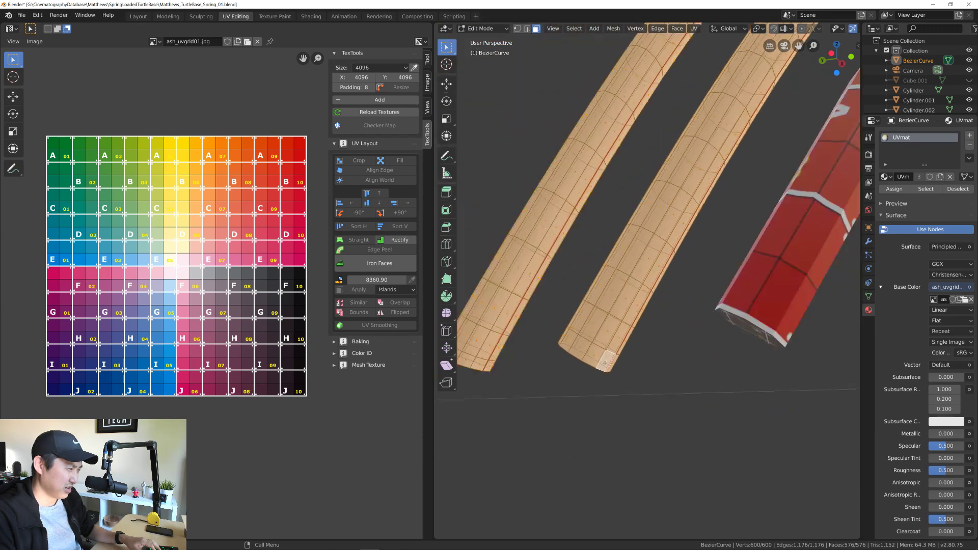
{"action": "middle_click_drag", "start_coordinate": [606, 363], "coordinate": [729, 405]}
{"action": "middle_click_drag", "start_coordinate": [637, 306], "coordinate": [617, 283]}
{"action": "key", "text": "u"}
{"action": "key", "text": "u"}
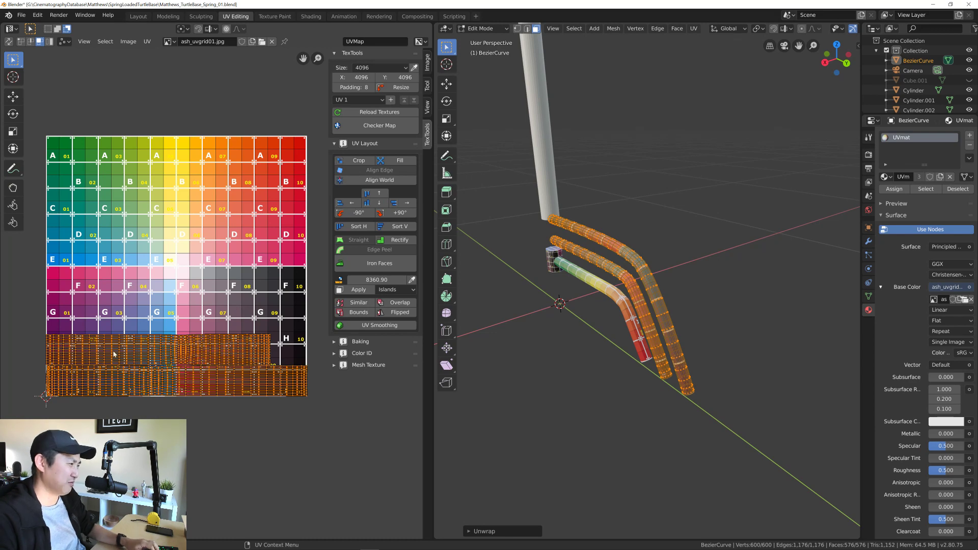
Step: Inspect how the UV grid runs along both unwrapped tubes up close, and return to Object Mode
{"action": "middle_click_drag", "start_coordinate": [619, 285], "coordinate": [677, 279]}
{"action": "scroll", "coordinate": [663, 280], "scroll_direction": "up", "scroll_amount": 5}
{"action": "left_click", "coordinate": [681, 260]}
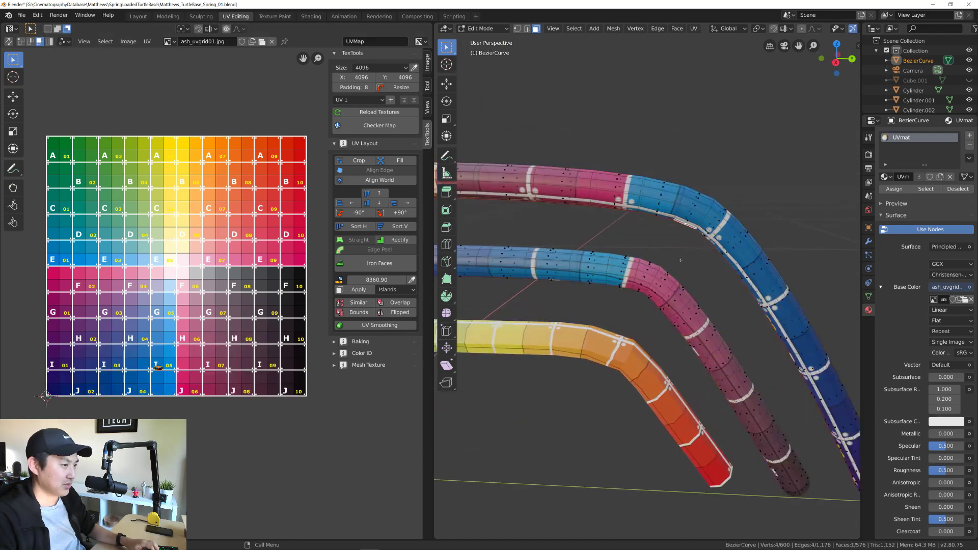
{"action": "scroll", "coordinate": [681, 260], "scroll_direction": "down", "scroll_amount": 7}
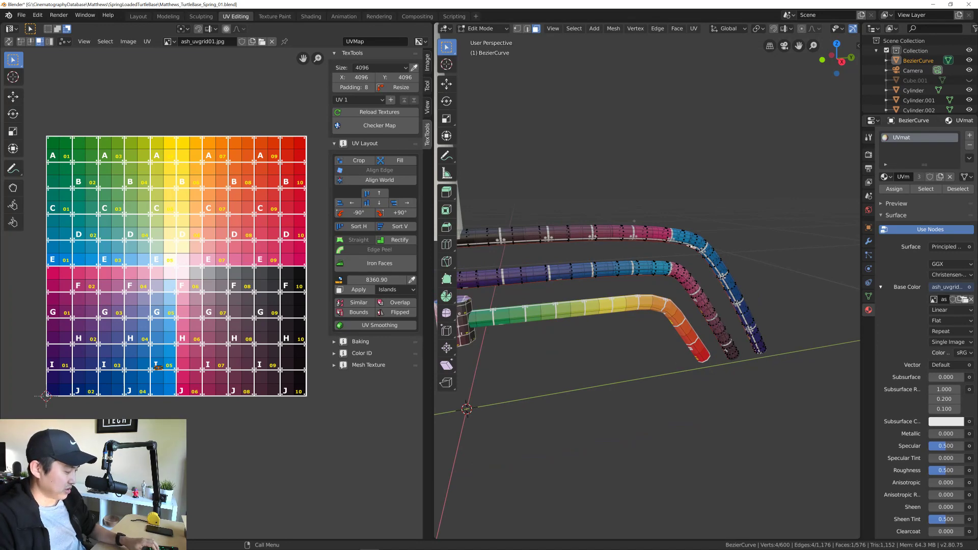
{"action": "key", "text": "Tab"}
{"action": "scroll", "coordinate": [628, 274], "scroll_direction": "up", "scroll_amount": 4}
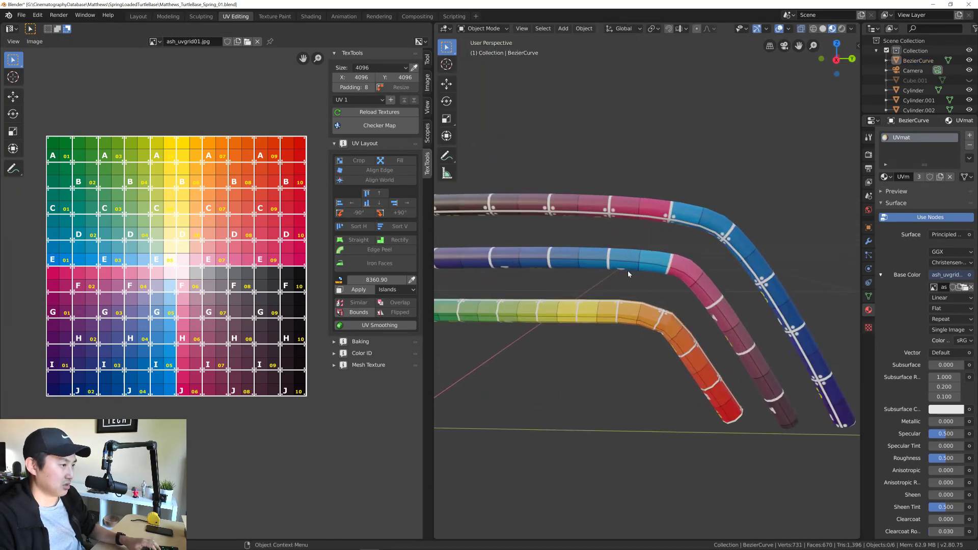
{"action": "scroll", "coordinate": [636, 324], "scroll_direction": "down", "scroll_amount": 3}
Step: Select the entire mesh of the lowest arm, Cylinder.002, in Edit Mode and look through its edge operations
{"action": "left_click", "coordinate": [597, 294]}
{"action": "scroll", "coordinate": [595, 293], "scroll_direction": "up", "scroll_amount": 2}
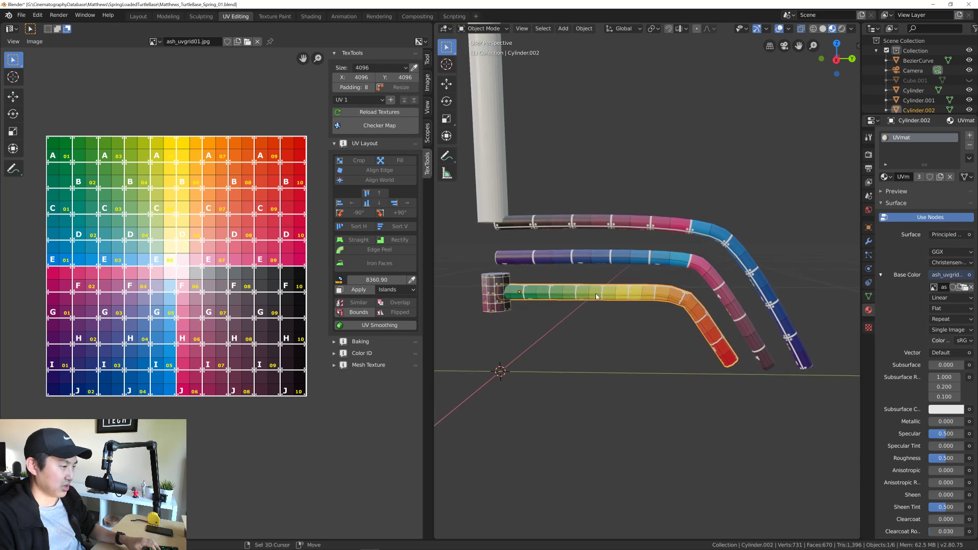
{"action": "middle_click_drag", "start_coordinate": [605, 298], "coordinate": [607, 299]}
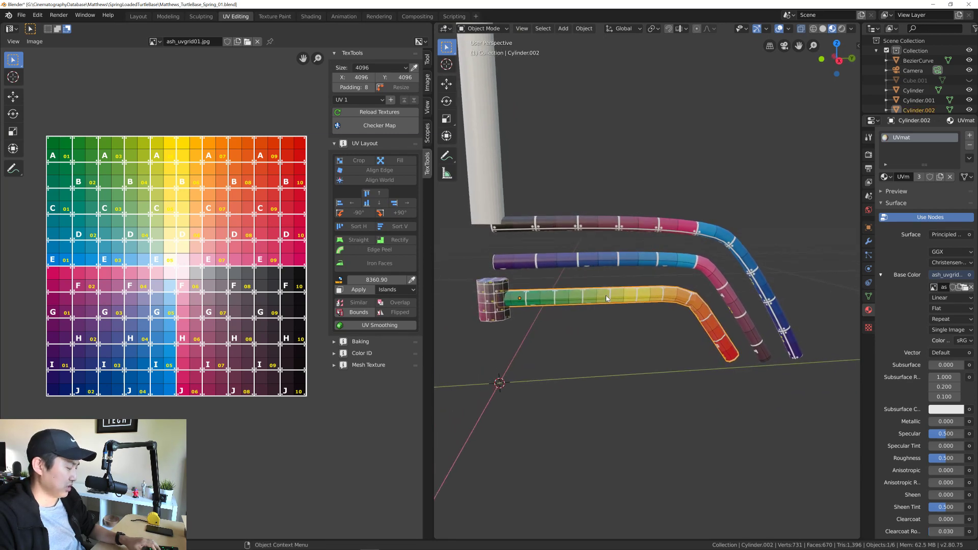
{"action": "key", "text": "Tab"}
{"action": "key", "text": "a"}
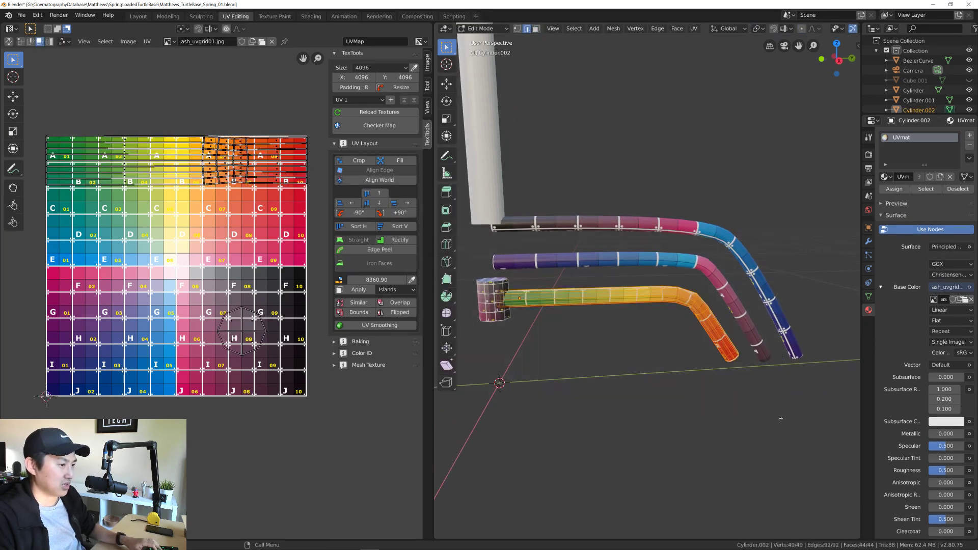
{"action": "right_click", "coordinate": [633, 352]}
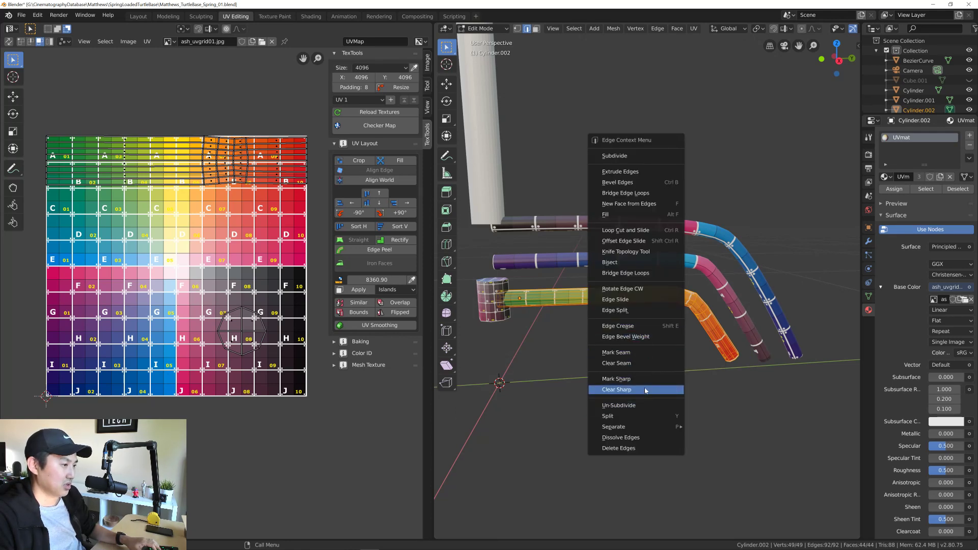
{"action": "left_click", "coordinate": [652, 351]}
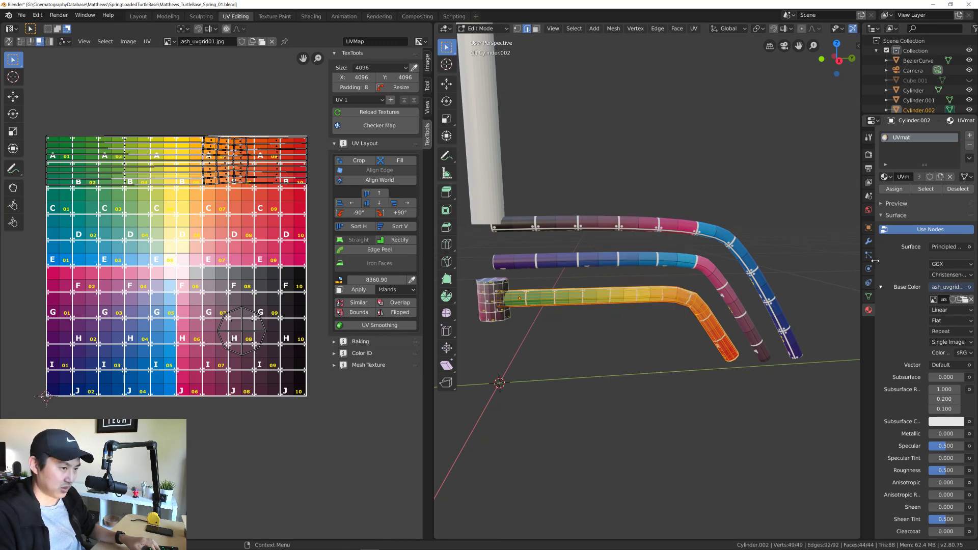
Step: Look through the arm's physics, particle, mesh data, constraint, modifier and object settings, and return to Object Mode
{"action": "left_click", "coordinate": [869, 268]}
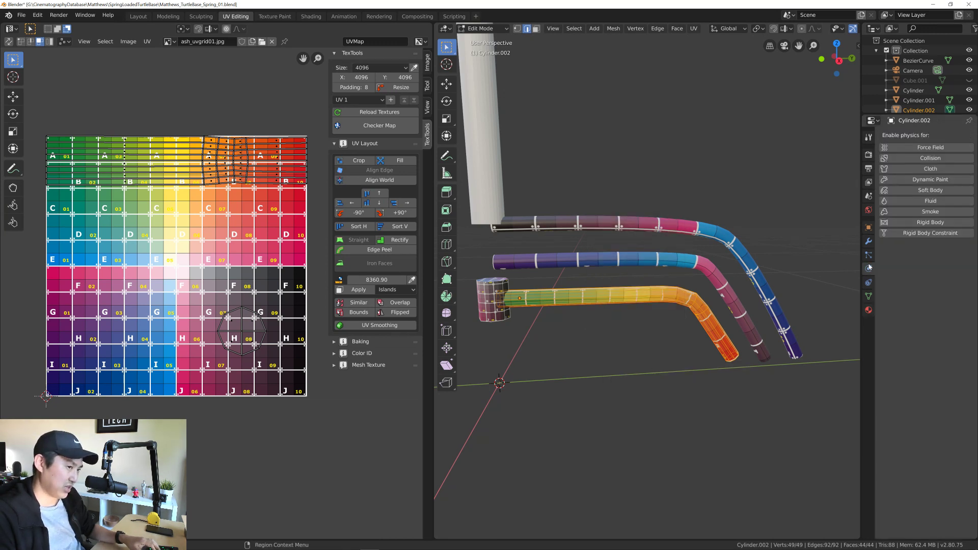
{"action": "left_click", "coordinate": [868, 255]}
{"action": "left_click", "coordinate": [869, 297]}
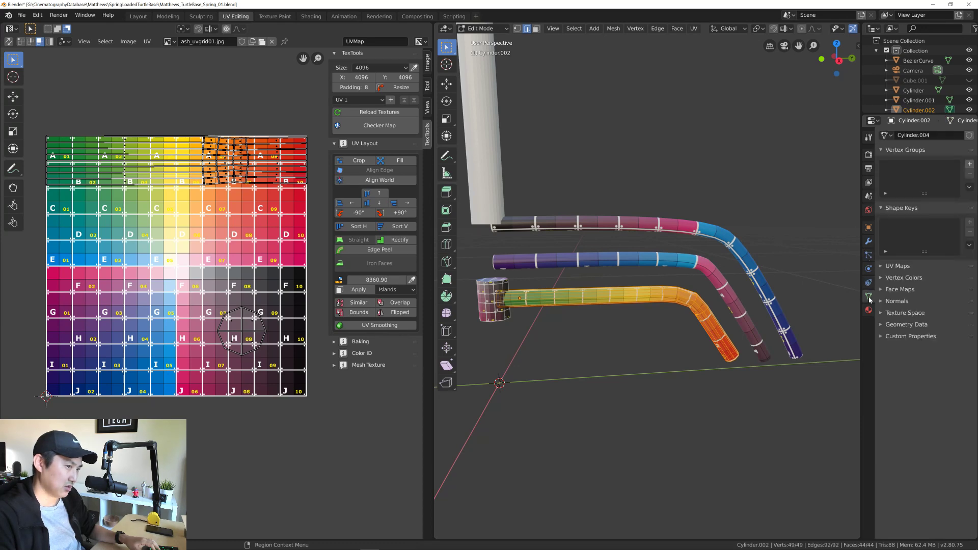
{"action": "left_click", "coordinate": [869, 284]}
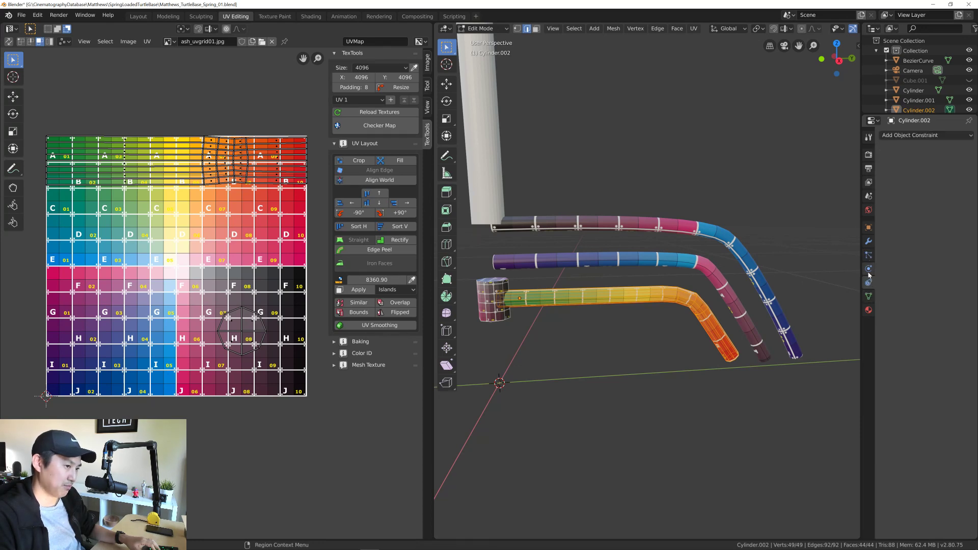
{"action": "left_click", "coordinate": [869, 269]}
{"action": "left_click", "coordinate": [868, 256]}
{"action": "left_click", "coordinate": [868, 242]}
{"action": "left_click", "coordinate": [869, 227]}
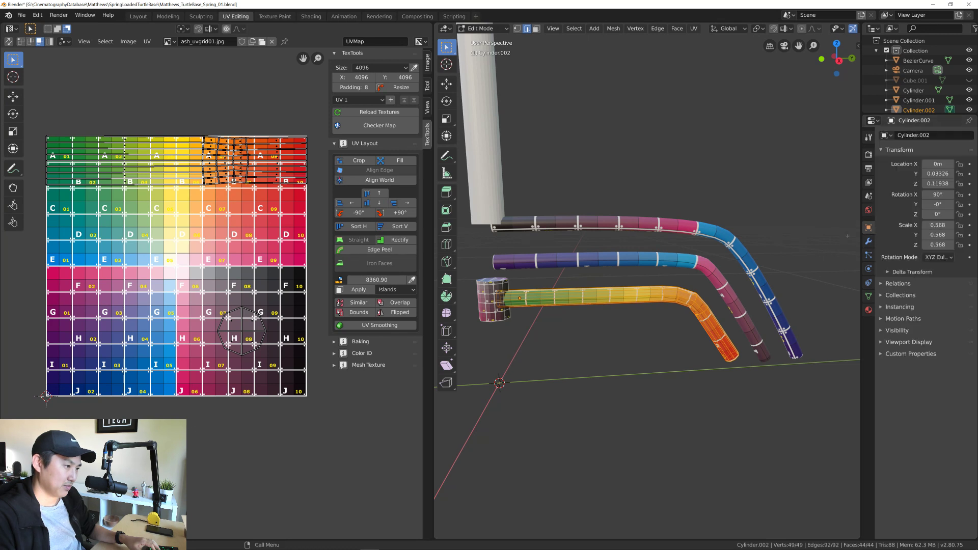
{"action": "middle_click_drag", "start_coordinate": [673, 203], "coordinate": [662, 215]}
{"action": "key", "text": "Tab"}
{"action": "left_click", "coordinate": [642, 211]}
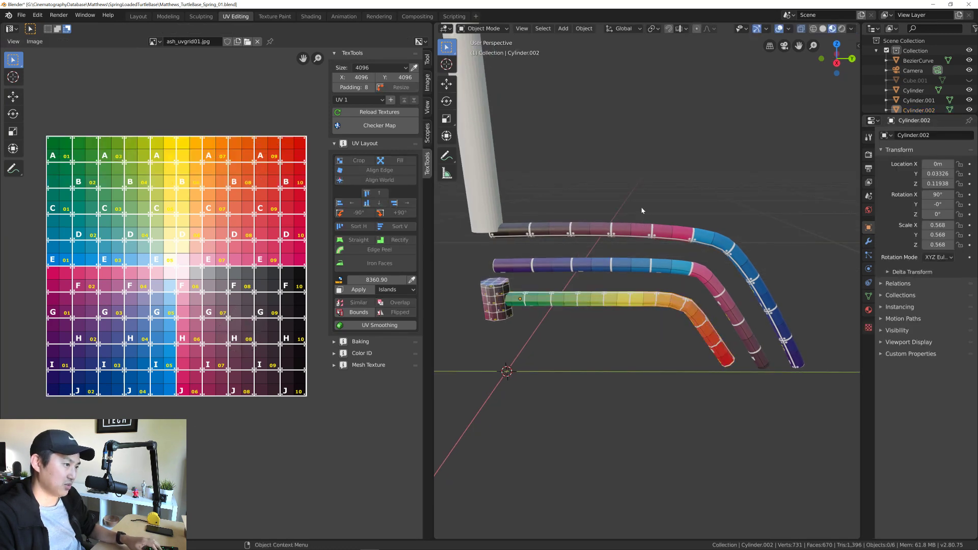
Step: Reselect the lowest arm, widen the Properties editor, and expand the Normals settings in its mesh data
{"action": "left_click", "coordinate": [649, 300]}
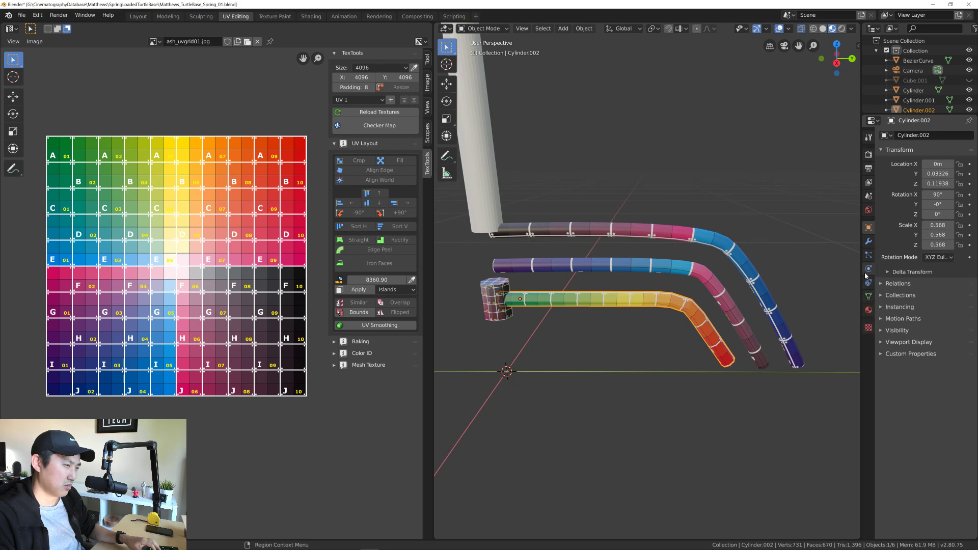
{"action": "left_click", "coordinate": [868, 296]}
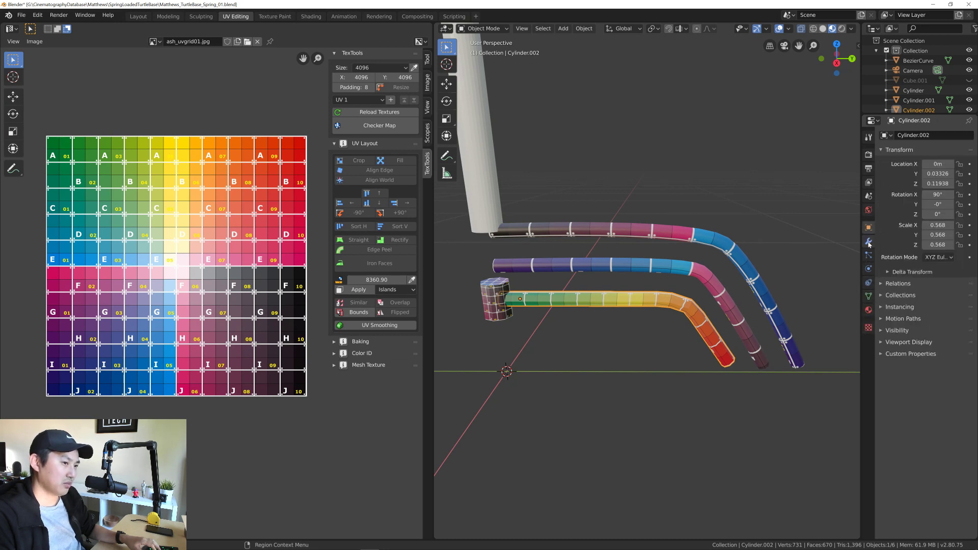
{"action": "left_click_drag", "start_coordinate": [862, 249], "coordinate": [816, 265]}
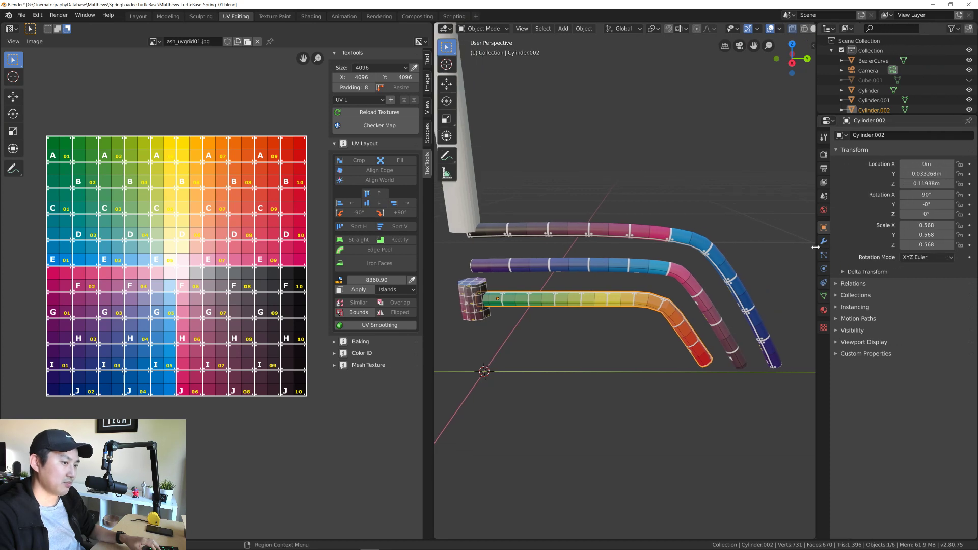
{"action": "left_click", "coordinate": [825, 242]}
{"action": "left_click", "coordinate": [825, 257]}
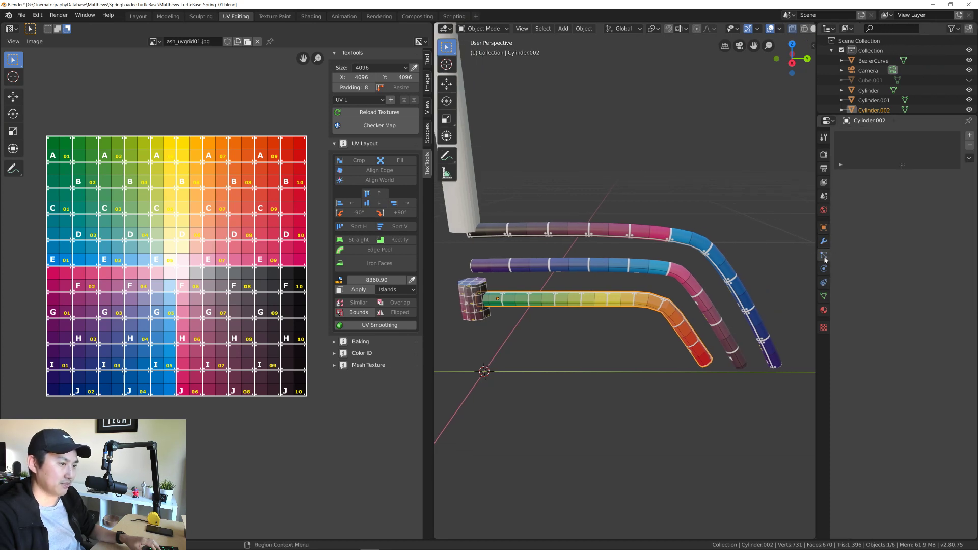
{"action": "left_click", "coordinate": [825, 269]}
{"action": "left_click", "coordinate": [825, 283]}
{"action": "left_click", "coordinate": [825, 270]}
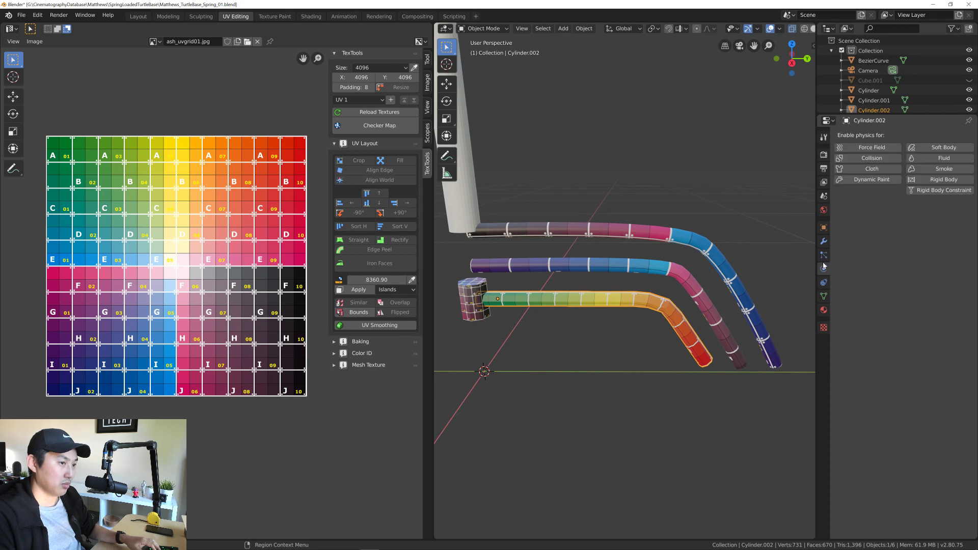
{"action": "left_click", "coordinate": [826, 284]}
{"action": "left_click", "coordinate": [824, 296]}
{"action": "left_click", "coordinate": [842, 302]}
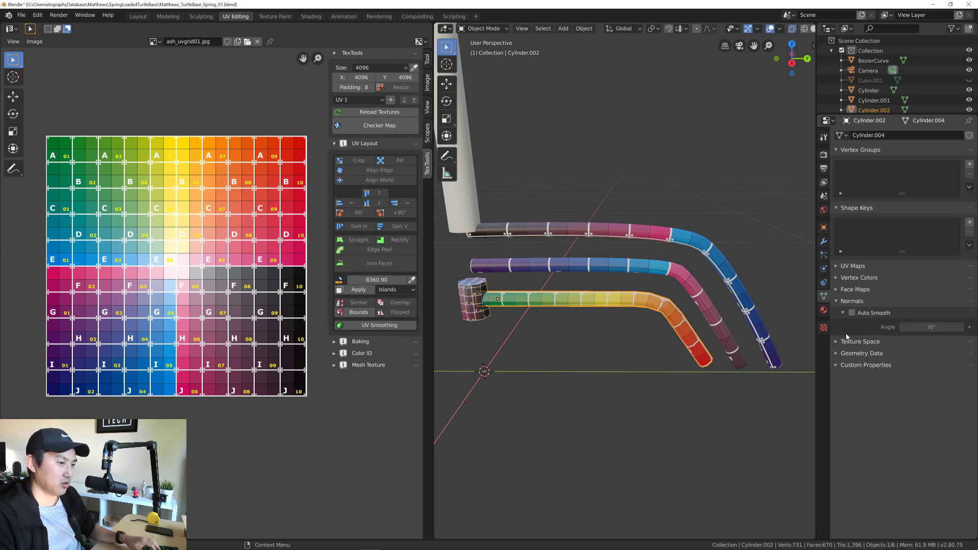
Step: Enable Auto Smooth for the arm's normals with an angle of 30°
{"action": "left_click", "coordinate": [855, 314]}
{"action": "left_click", "coordinate": [908, 328]}
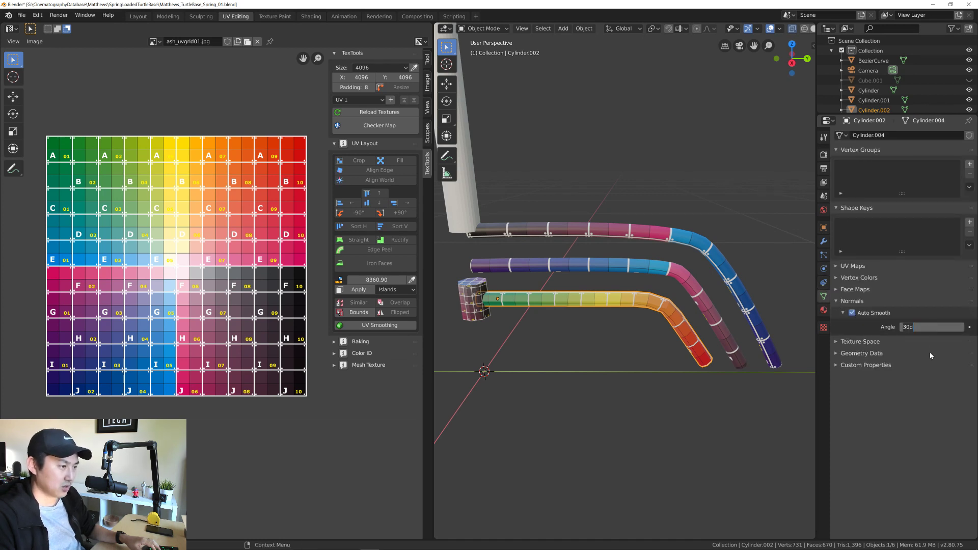
{"action": "key", "text": "Return"}
Step: Shade the lowest arm smooth and raise its Auto Smooth angle to 52.8°
{"action": "scroll", "coordinate": [617, 295], "scroll_direction": "up", "scroll_amount": 2}
{"action": "right_click", "coordinate": [617, 294]}
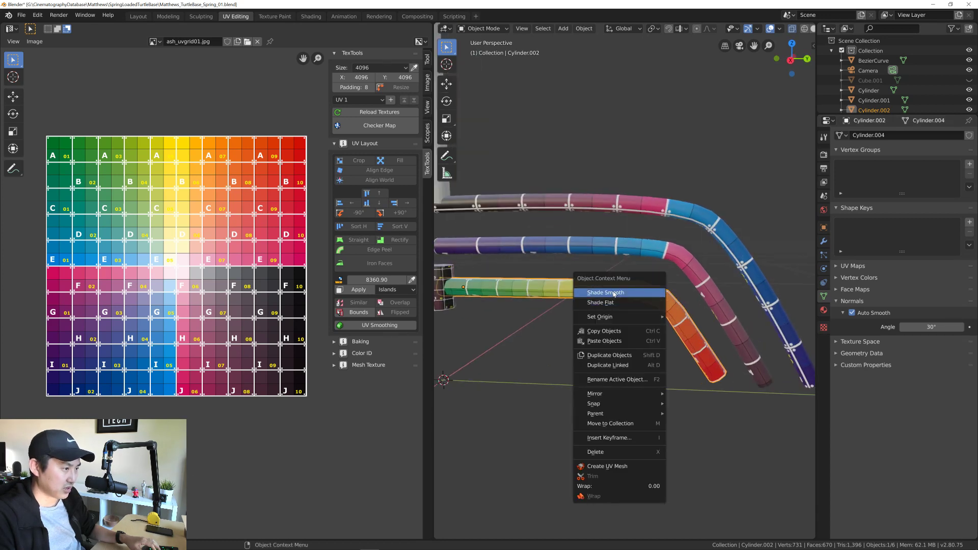
{"action": "left_click", "coordinate": [614, 293]}
{"action": "scroll", "coordinate": [662, 286], "scroll_direction": "down", "scroll_amount": 1}
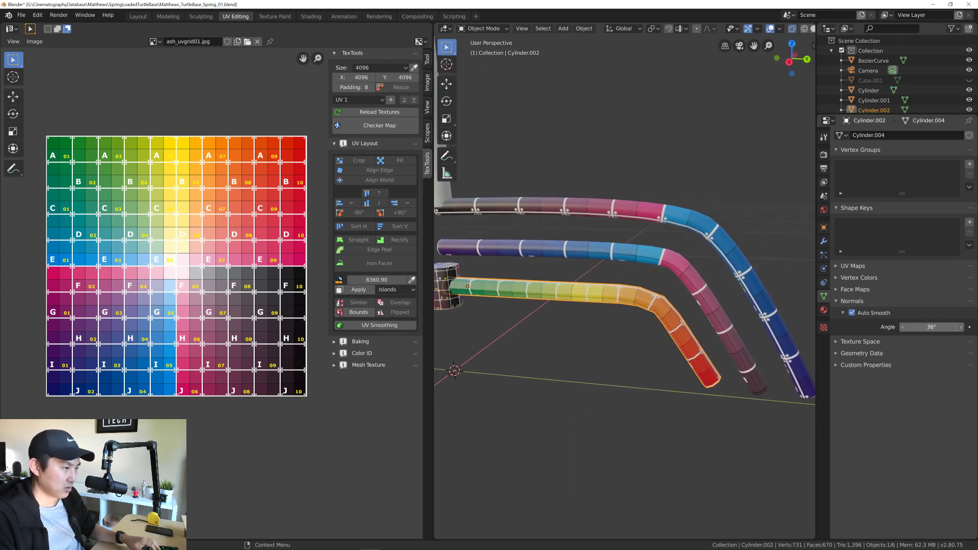
{"action": "left_click_drag", "start_coordinate": [931, 327], "coordinate": [942, 327]}
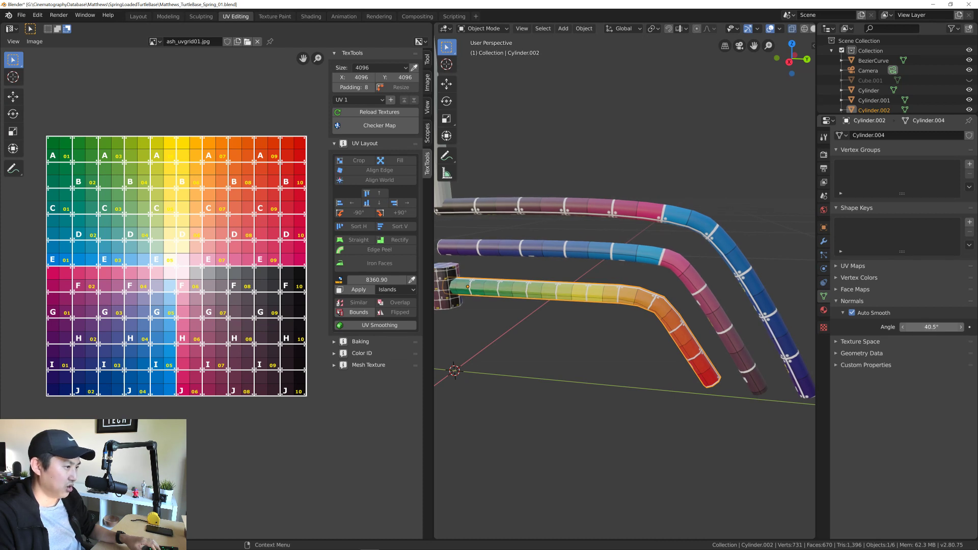
Step: Put the lowest arm back in Edit Mode and select its whole mesh to examine the edges and end cap
{"action": "middle_click_drag", "start_coordinate": [613, 292], "coordinate": [568, 317]}
{"action": "key", "text": "alt+a"}
{"action": "key", "text": "Tab"}
{"action": "left_click", "coordinate": [569, 317]}
{"action": "left_click_drag", "start_coordinate": [787, 430], "coordinate": [466, 215]}
{"action": "middle_click_drag", "start_coordinate": [466, 215], "coordinate": [768, 303]}
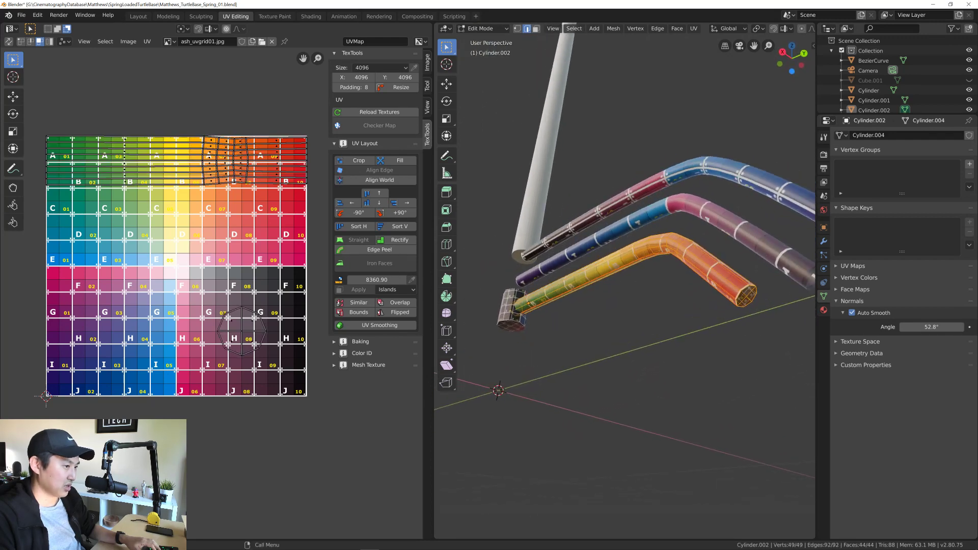
{"action": "middle_click_drag", "start_coordinate": [630, 288], "coordinate": [693, 306]}
Step: Box-select the bend and angled end section of the lowest arm
{"action": "left_click", "coordinate": [634, 287]}
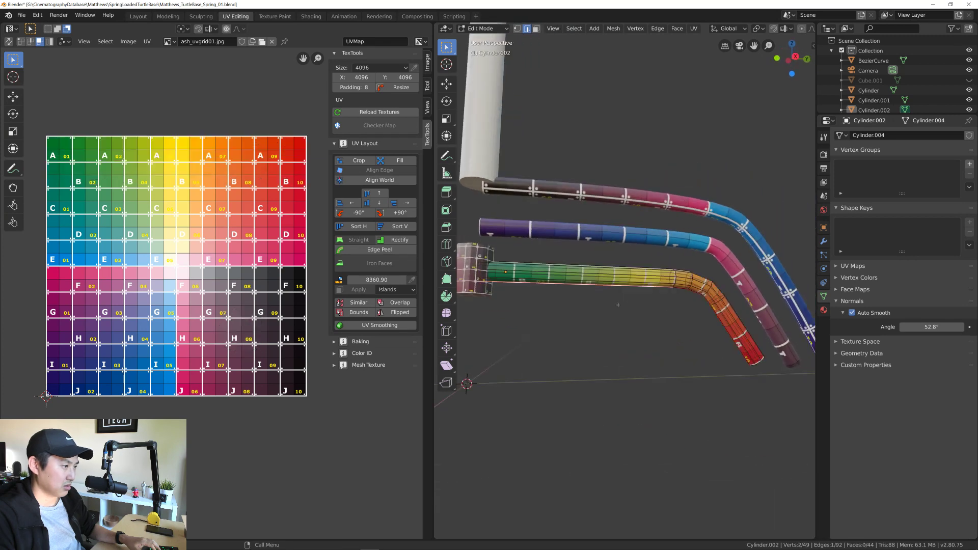
{"action": "middle_click_drag", "start_coordinate": [635, 290], "coordinate": [612, 314]}
{"action": "left_click_drag", "start_coordinate": [610, 231], "coordinate": [757, 355]}
{"action": "middle_click_drag", "start_coordinate": [756, 355], "coordinate": [669, 323]}
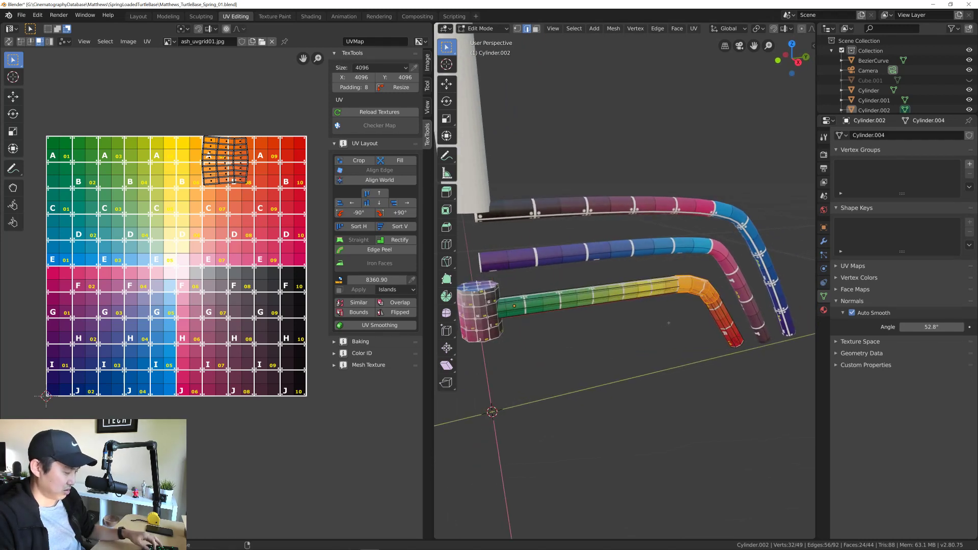
{"action": "mouse_move", "coordinate": [677, 322]}
{"action": "middle_mouse_down"}
{"action": "mouse_move", "coordinate": [662, 322]}
{"action": "mouse_move", "coordinate": [687, 312]}
{"action": "middle_mouse_up"}
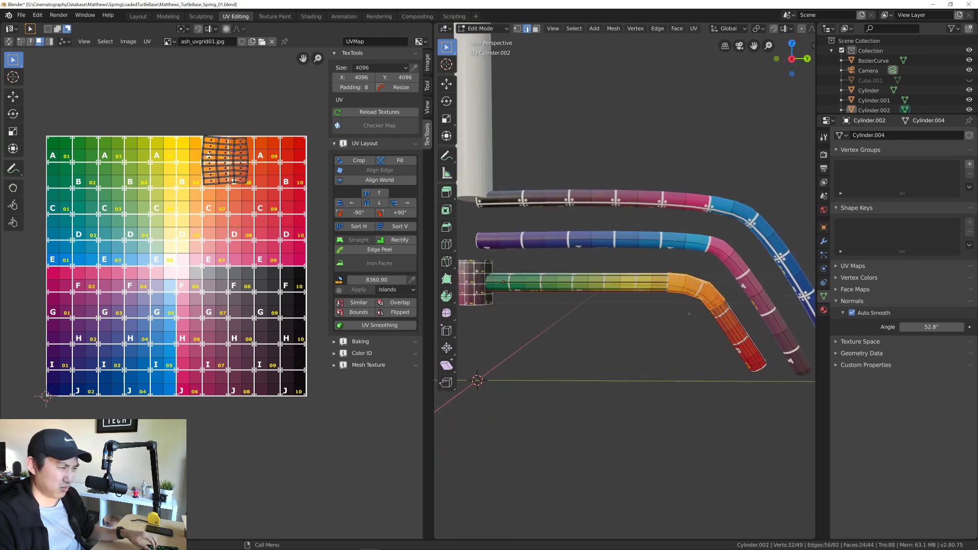
Step: Box-select the lowest arm's edges along the straight section and bend, and bring up the edge operations for them
{"action": "left_click", "coordinate": [598, 258]}
{"action": "left_click_drag", "start_coordinate": [572, 256], "coordinate": [603, 263]}
{"action": "left_click_drag", "start_coordinate": [625, 333], "coordinate": [604, 253]}
{"action": "left_click_drag", "start_coordinate": [647, 367], "coordinate": [607, 248]}
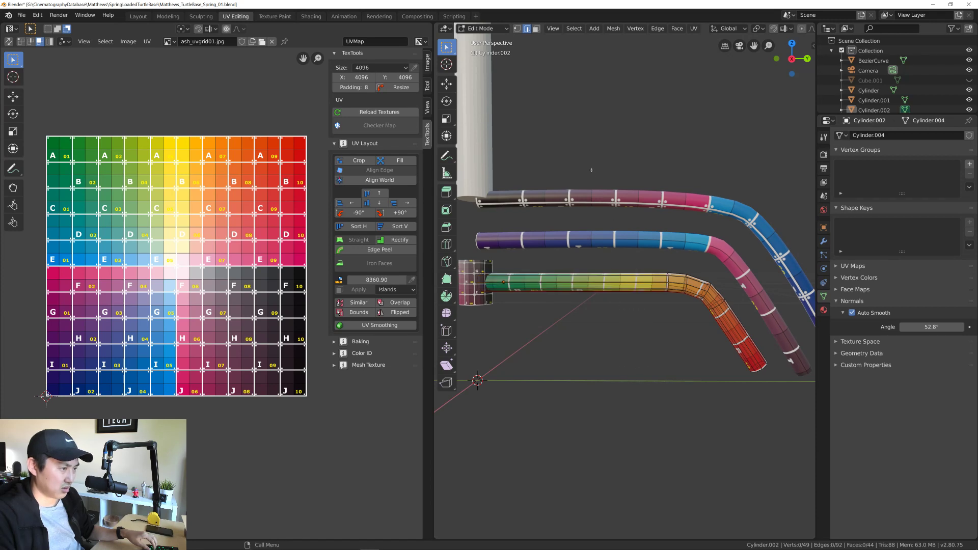
{"action": "left_click_drag", "start_coordinate": [591, 171], "coordinate": [743, 349]}
{"action": "middle_click_drag", "start_coordinate": [714, 332], "coordinate": [612, 301]}
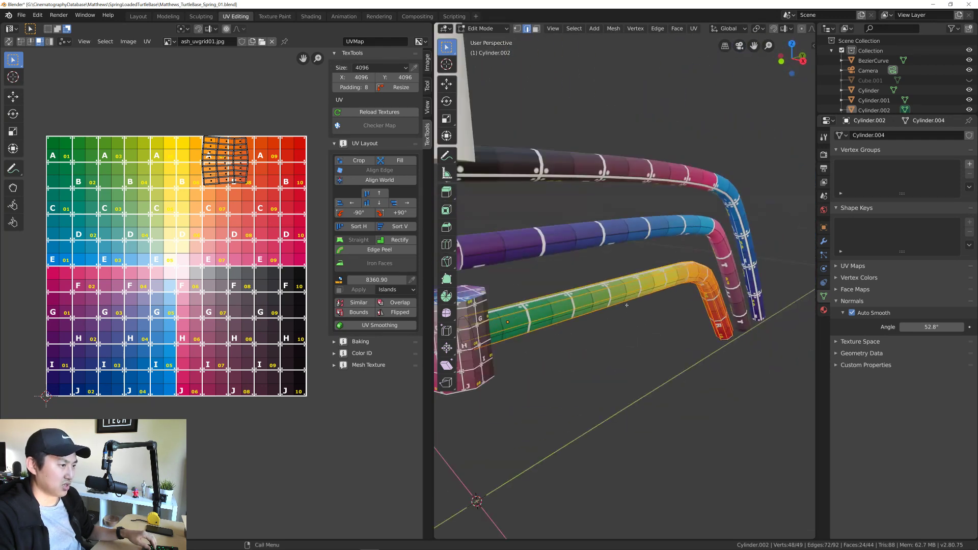
{"action": "right_click", "coordinate": [611, 299]}
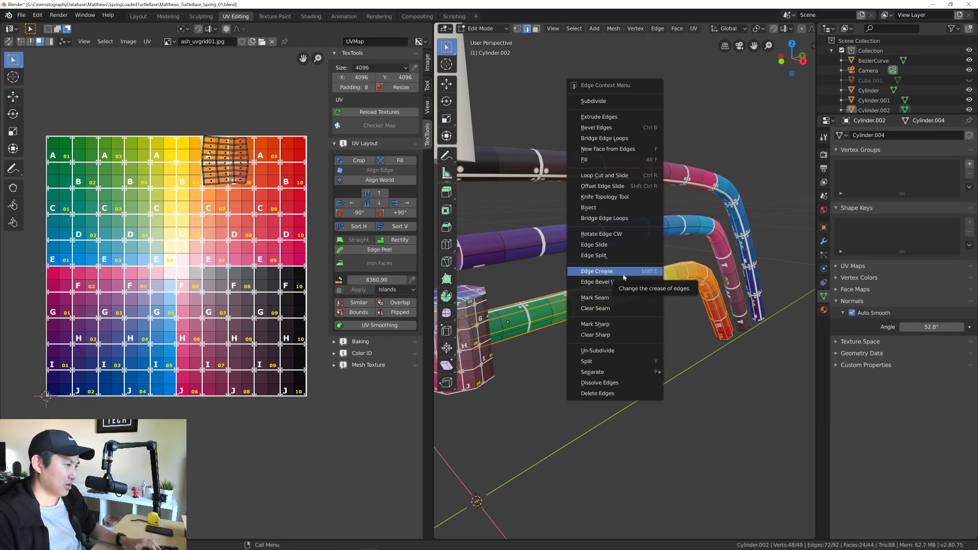
Step: Deselect all of the lowest arm's edges and return to Object Mode
{"action": "middle_click_drag", "start_coordinate": [733, 278], "coordinate": [671, 239]}
{"action": "key", "text": "alt+a"}
{"action": "key", "text": "Tab"}
Step: Select the two upper tubes and examine their ends and UV grid texture alongside the lowest arm, leaving everything deselected
{"action": "left_click", "coordinate": [671, 255]}
{"action": "middle_click_drag", "start_coordinate": [654, 206], "coordinate": [621, 201]}
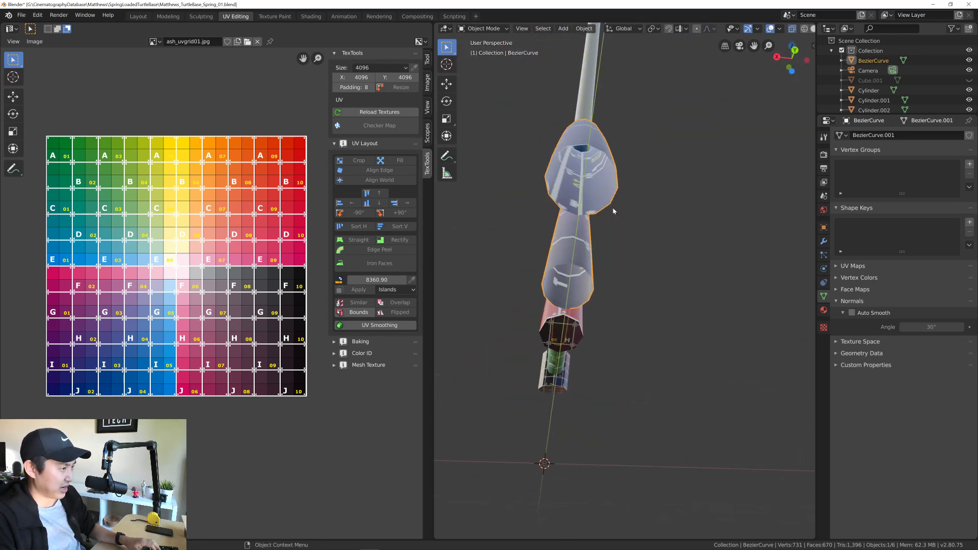
{"action": "middle_click_drag", "start_coordinate": [573, 176], "coordinate": [631, 261]}
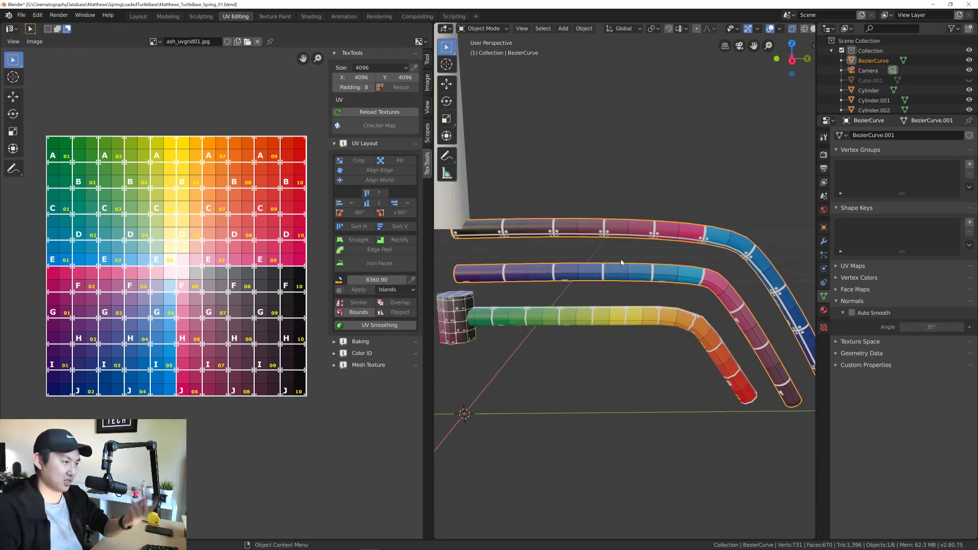
{"action": "middle_click_drag", "start_coordinate": [621, 262], "coordinate": [573, 301]}
{"action": "key", "text": "alt+a"}
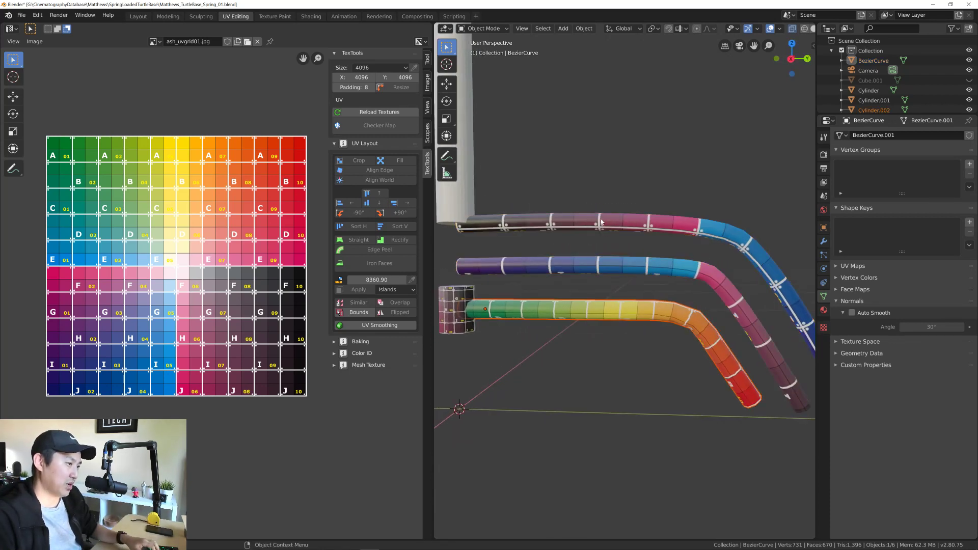
{"action": "left_click", "coordinate": [572, 221]}
{"action": "key", "text": "alt+a"}
{"action": "middle_click_drag", "start_coordinate": [673, 302], "coordinate": [649, 239], "text": "shift"}
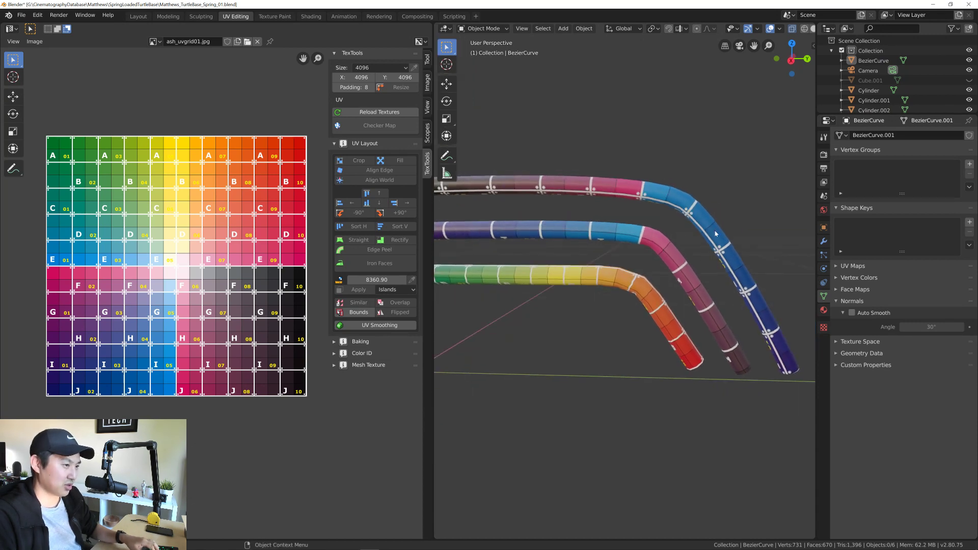
{"action": "middle_click_drag", "start_coordinate": [654, 278], "coordinate": [598, 308]}
{"action": "scroll", "coordinate": [573, 277], "scroll_direction": "up", "scroll_amount": 2}
{"action": "scroll", "coordinate": [602, 379], "scroll_direction": "up", "scroll_amount": 3}
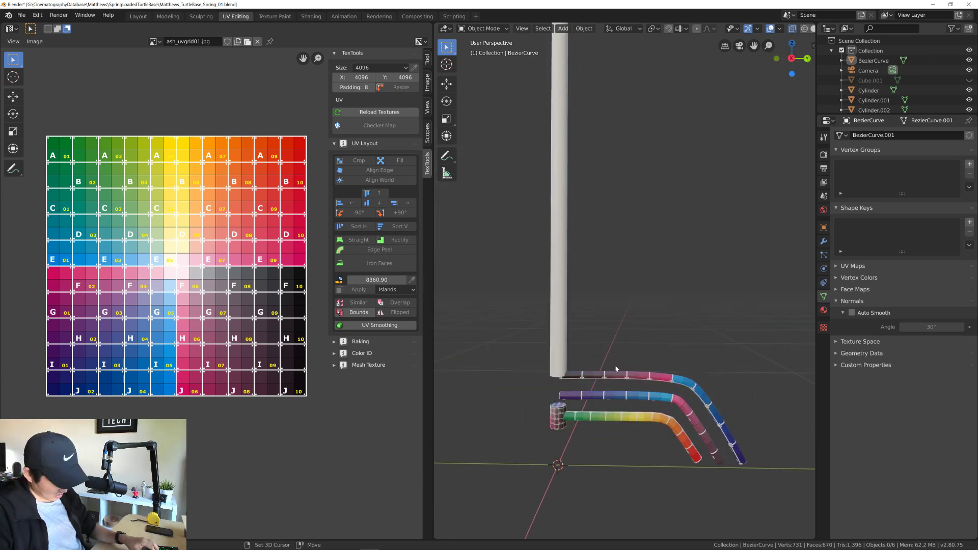
{"action": "scroll", "coordinate": [616, 369], "scroll_direction": "down", "scroll_amount": 2}
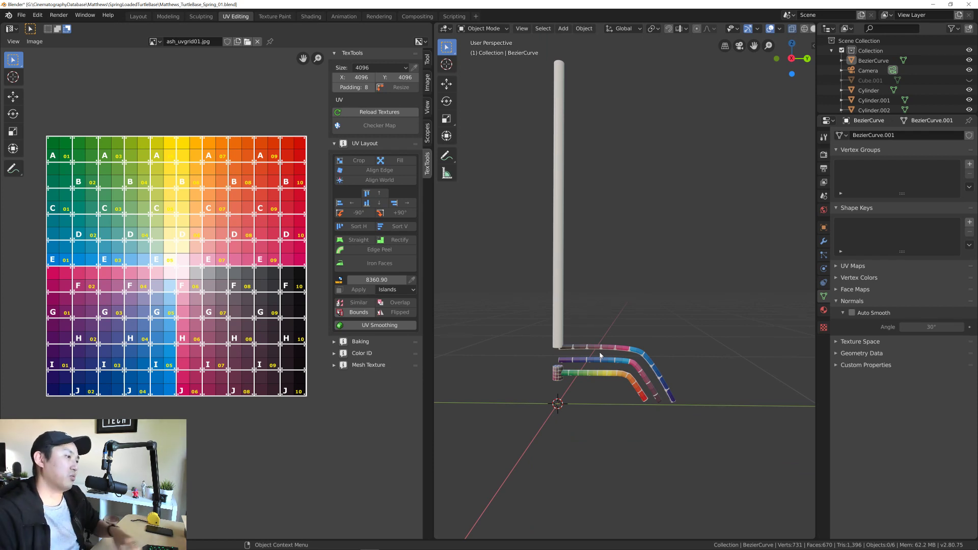
{"action": "left_click_drag", "start_coordinate": [508, 215], "coordinate": [607, 250]}
{"action": "left_click", "coordinate": [606, 249]}
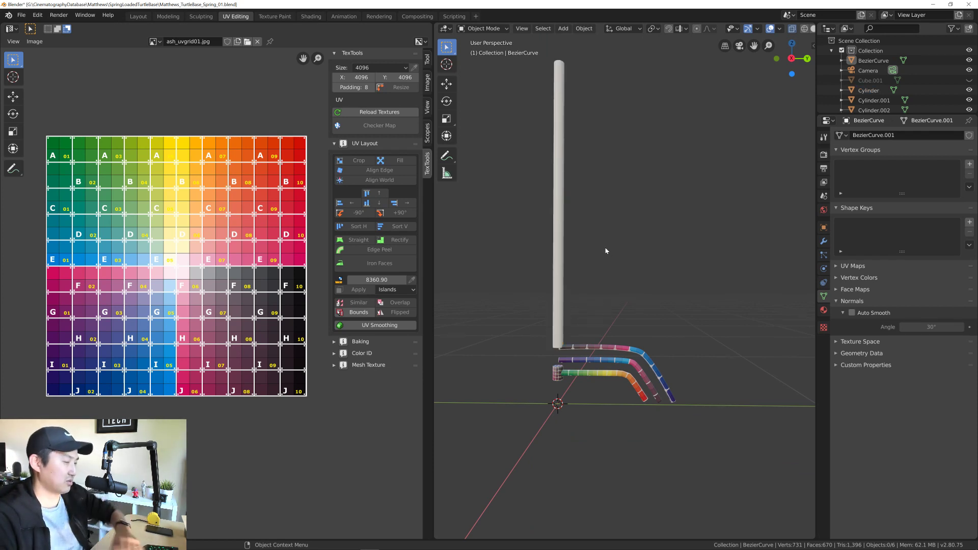
{"action": "middle_click_drag", "start_coordinate": [571, 293], "coordinate": [554, 352]}
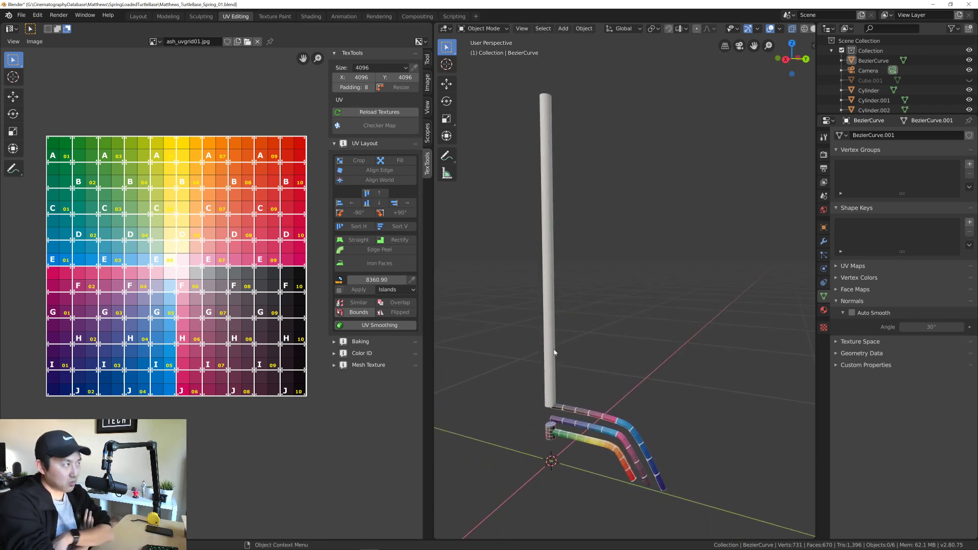
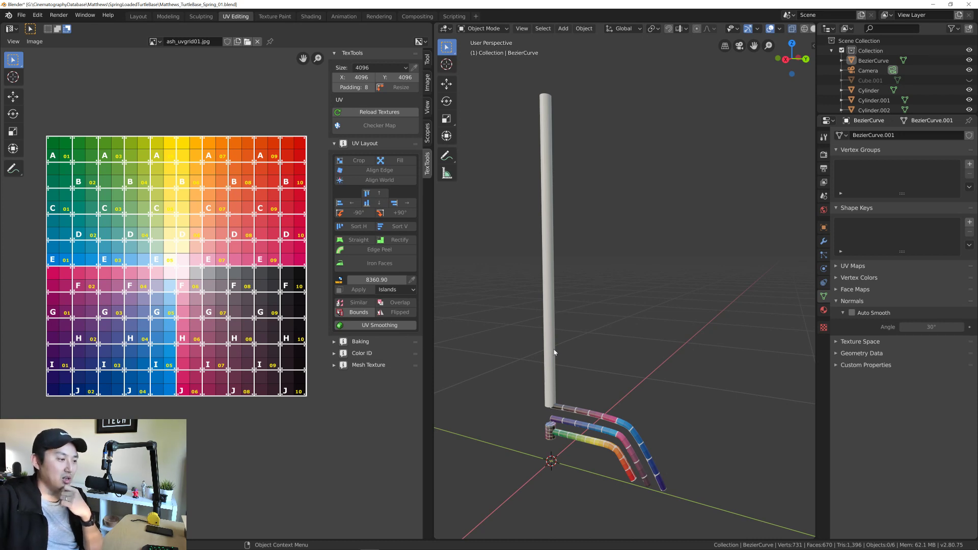
{"action": "scroll", "coordinate": [587, 432], "scroll_direction": "up", "scroll_amount": 6}
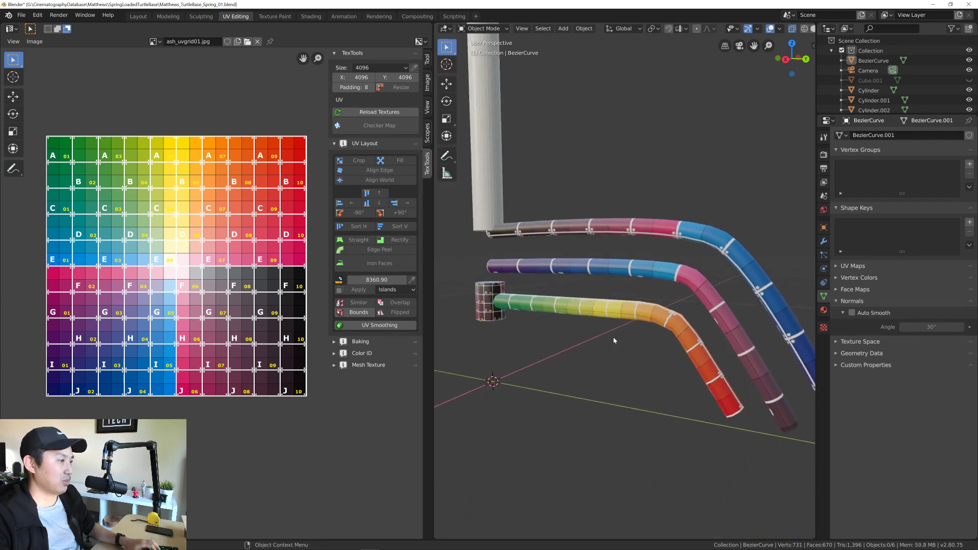
{"action": "left_click", "coordinate": [579, 302]}
{"action": "right_click", "coordinate": [579, 303]}
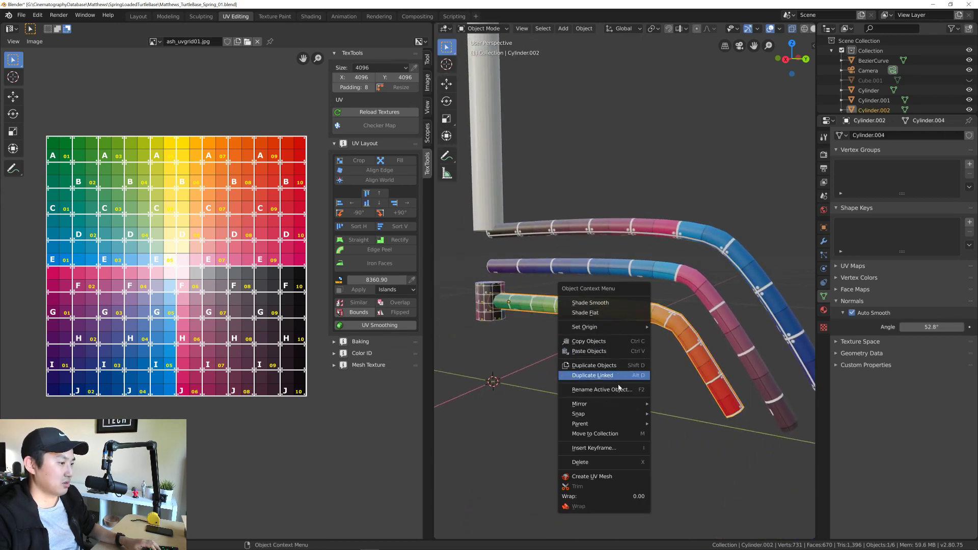
{"action": "left_click", "coordinate": [542, 389]}
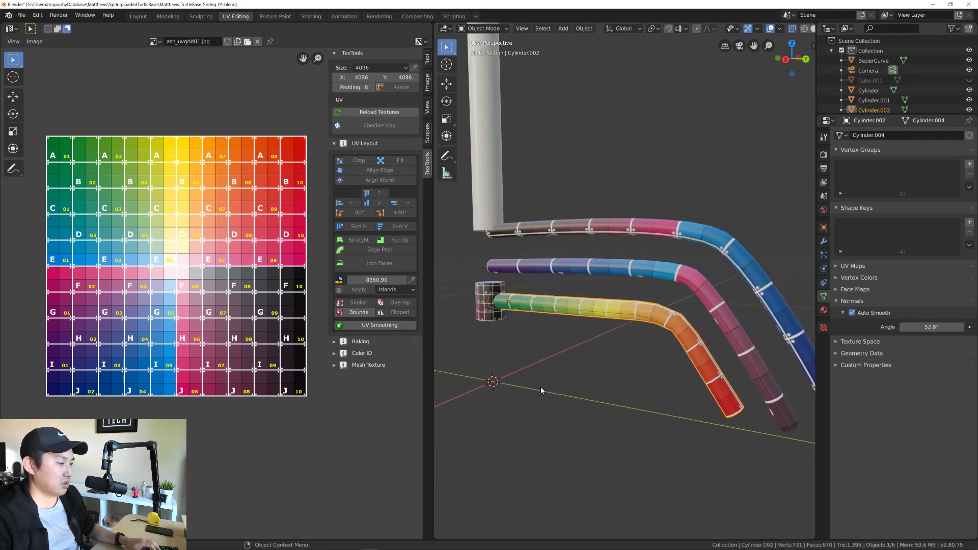
{"action": "right_click", "coordinate": [541, 389]}
{"action": "right_click", "coordinate": [573, 311]}
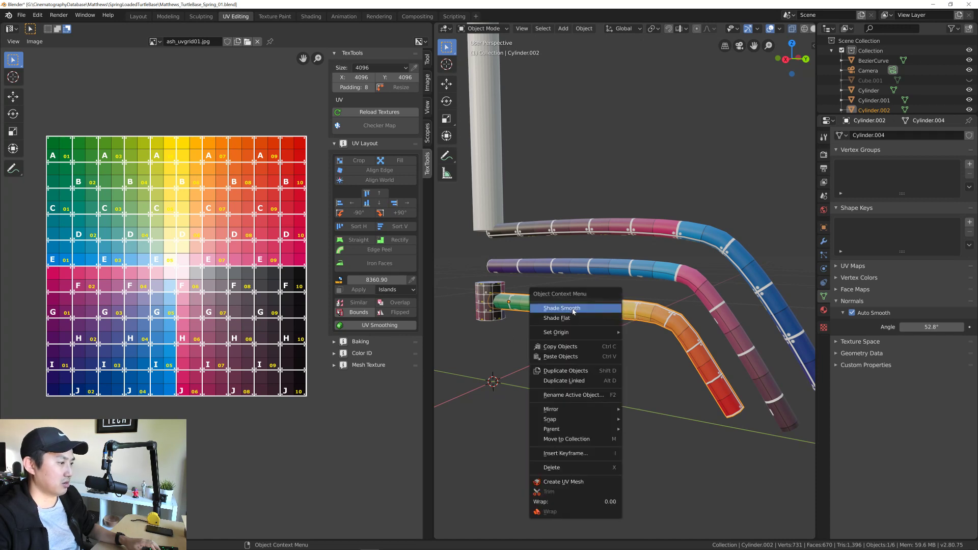
{"action": "key", "text": "Escape"}
{"action": "right_click", "coordinate": [573, 307]}
{"action": "key", "text": "Escape"}
{"action": "right_click", "coordinate": [590, 309]}
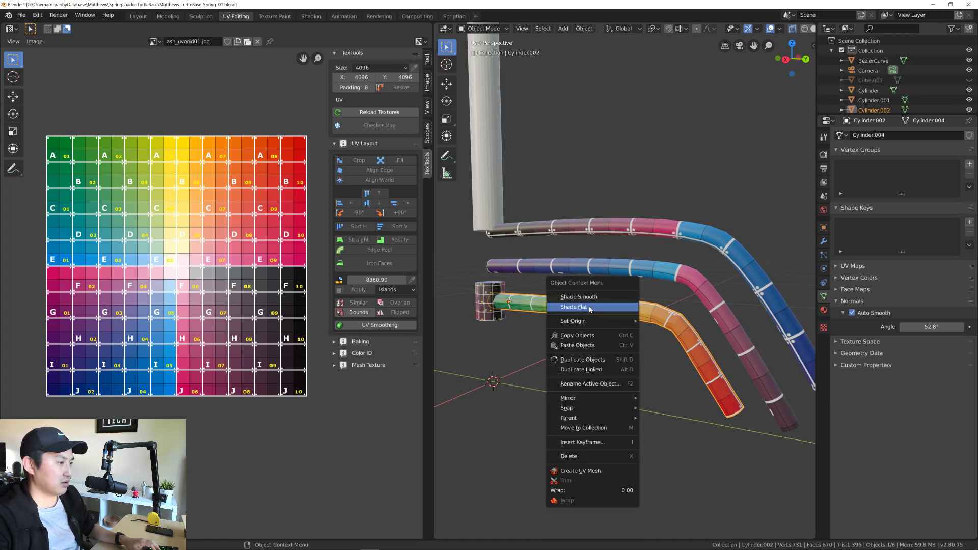
{"action": "key", "text": "Escape"}
Step: Examine the open ends of the two upper tubes against the capped end of the lowest arm
{"action": "middle_click_drag", "start_coordinate": [596, 313], "coordinate": [616, 311]}
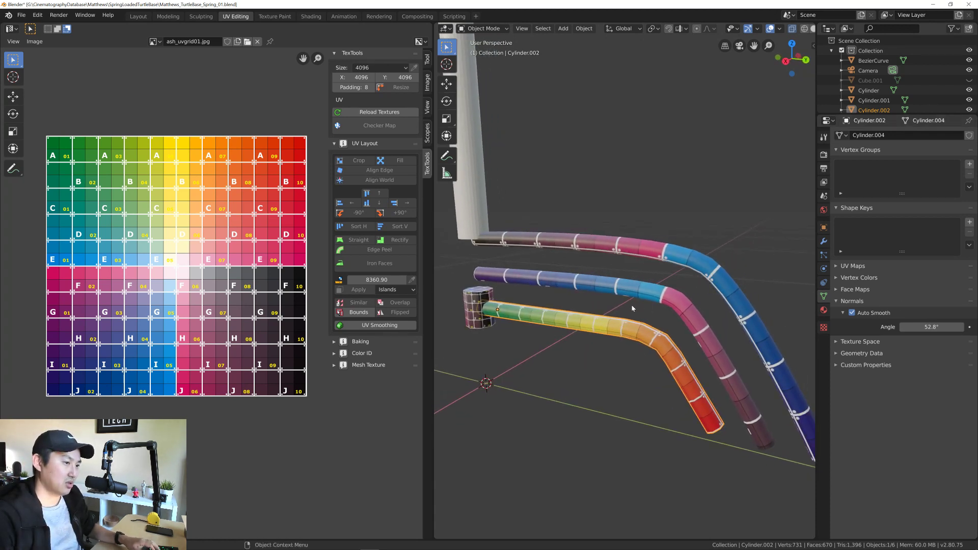
{"action": "mouse_move", "coordinate": [633, 308]}
{"action": "middle_mouse_down"}
{"action": "mouse_move", "coordinate": [609, 311]}
{"action": "mouse_move", "coordinate": [601, 327]}
{"action": "mouse_move", "coordinate": [634, 349]}
{"action": "mouse_move", "coordinate": [642, 335]}
{"action": "mouse_move", "coordinate": [622, 325]}
{"action": "mouse_move", "coordinate": [637, 292]}
{"action": "mouse_move", "coordinate": [617, 300]}
{"action": "middle_mouse_up"}
{"action": "left_click", "coordinate": [634, 350]}
{"action": "scroll", "coordinate": [622, 324], "scroll_direction": "up", "scroll_amount": 4}
{"action": "scroll", "coordinate": [616, 301], "scroll_direction": "down", "scroll_amount": 4}
{"action": "left_click", "coordinate": [604, 304]}
{"action": "scroll", "coordinate": [600, 303], "scroll_direction": "up", "scroll_amount": 8}
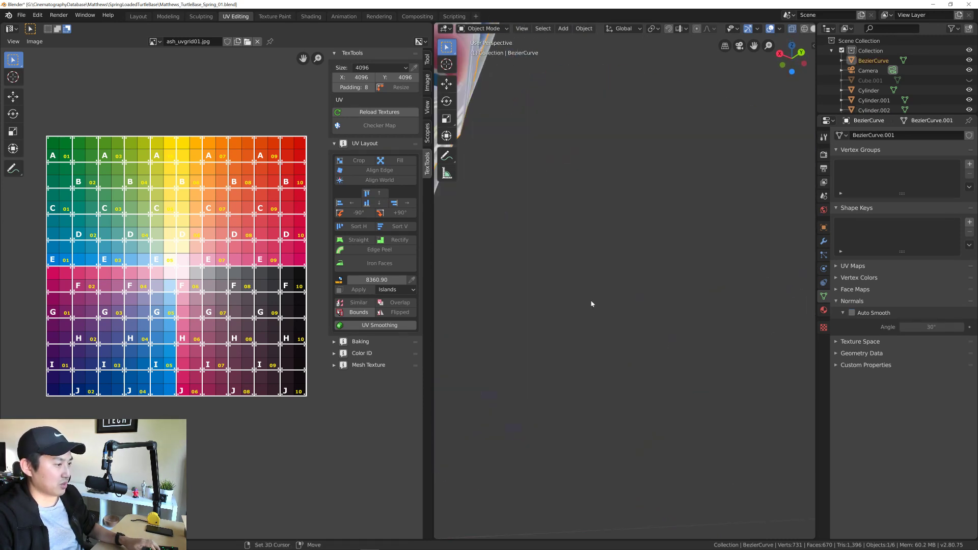
{"action": "scroll", "coordinate": [591, 303], "scroll_direction": "down", "scroll_amount": 5}
{"action": "scroll", "coordinate": [605, 301], "scroll_direction": "up", "scroll_amount": 2}
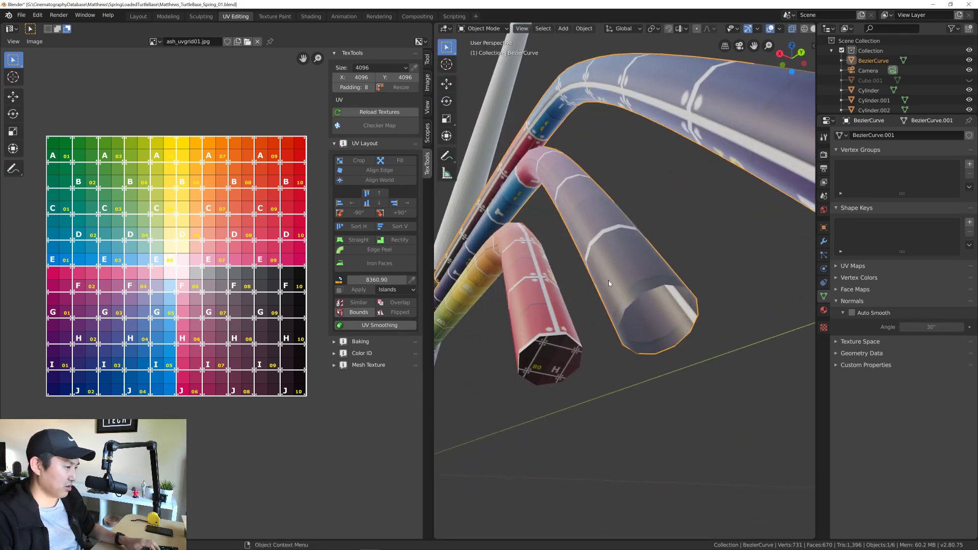
{"action": "middle_click_drag", "start_coordinate": [618, 299], "coordinate": [594, 325]}
{"action": "scroll", "coordinate": [594, 324], "scroll_direction": "down", "scroll_amount": 1}
{"action": "middle_click_drag", "start_coordinate": [598, 286], "coordinate": [604, 340], "text": "shift"}
{"action": "scroll", "coordinate": [593, 317], "scroll_direction": "down", "scroll_amount": 1}
{"action": "scroll", "coordinate": [600, 312], "scroll_direction": "down", "scroll_amount": 4}
{"action": "scroll", "coordinate": [625, 320], "scroll_direction": "up", "scroll_amount": 1}
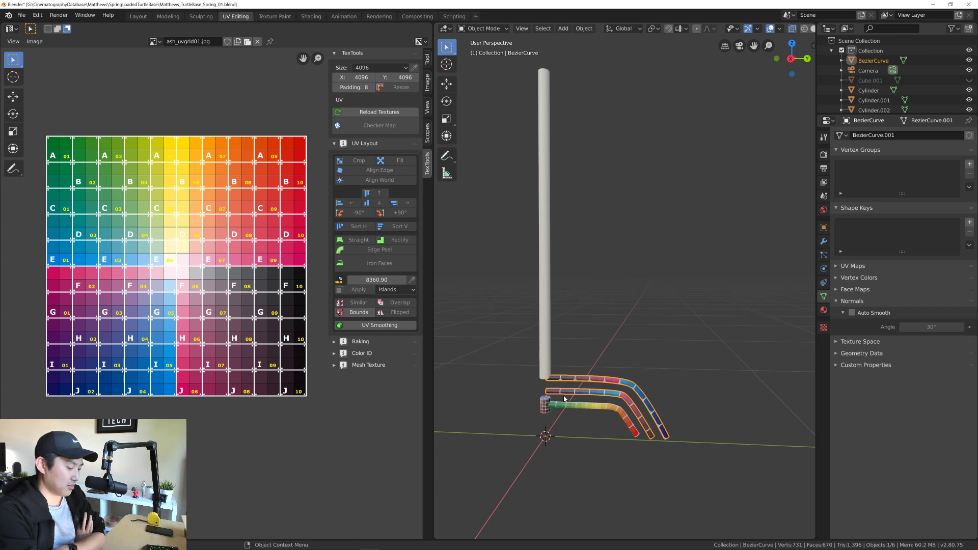
{"action": "scroll", "coordinate": [581, 357], "scroll_direction": "up", "scroll_amount": 3}
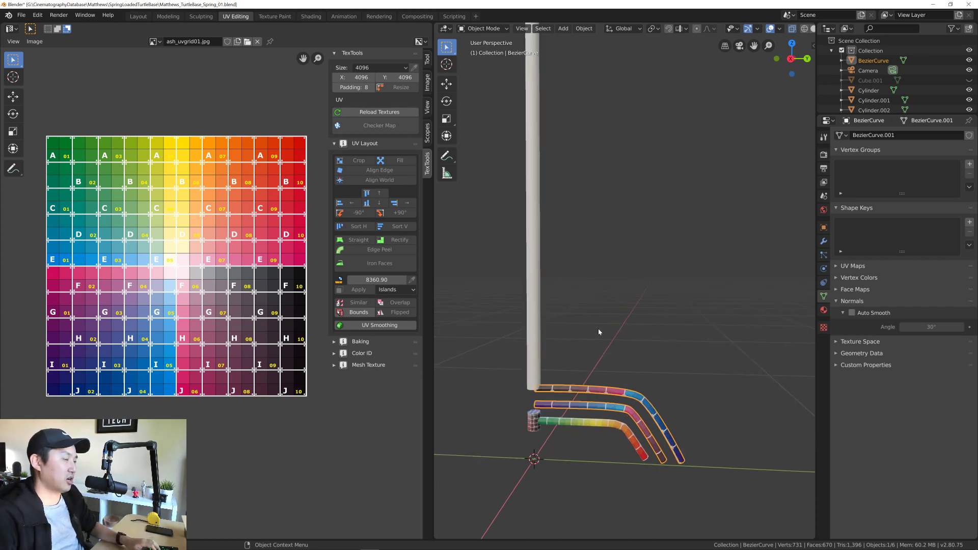
{"action": "scroll", "coordinate": [598, 332], "scroll_direction": "down", "scroll_amount": 4}
{"action": "middle_click_drag", "start_coordinate": [593, 370], "coordinate": [549, 399]}
{"action": "scroll", "coordinate": [614, 371], "scroll_direction": "up", "scroll_amount": 1}
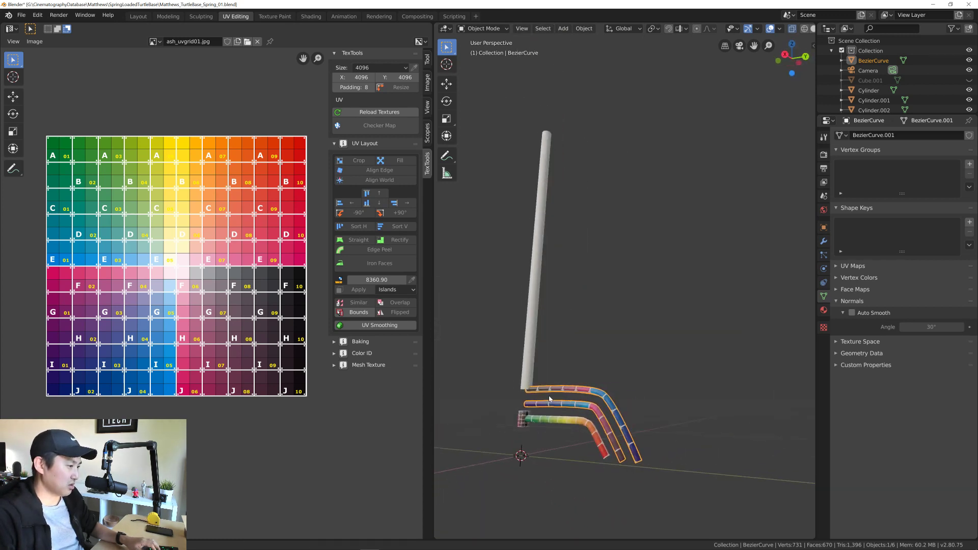
{"action": "scroll", "coordinate": [549, 399], "scroll_direction": "up", "scroll_amount": 5}
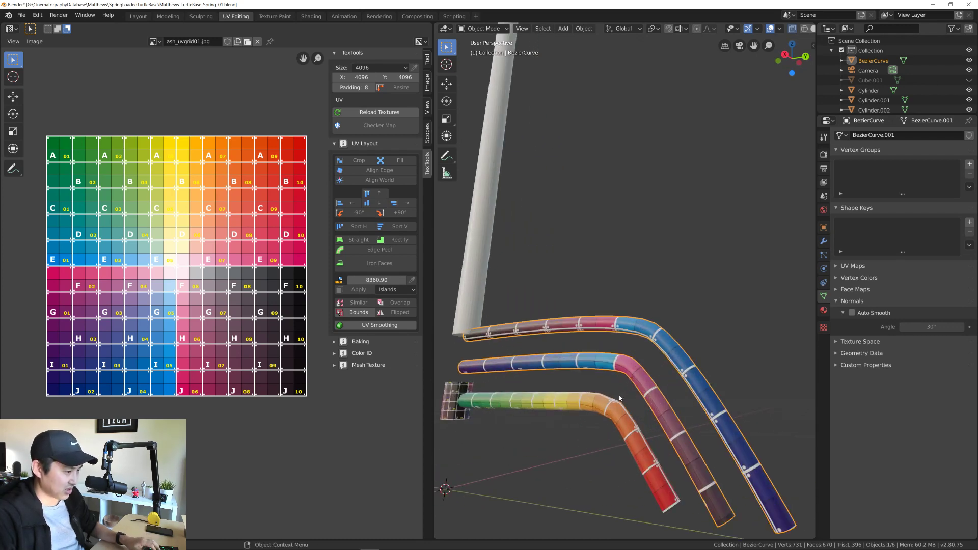
{"action": "middle_click_drag", "start_coordinate": [629, 377], "coordinate": [594, 408]}
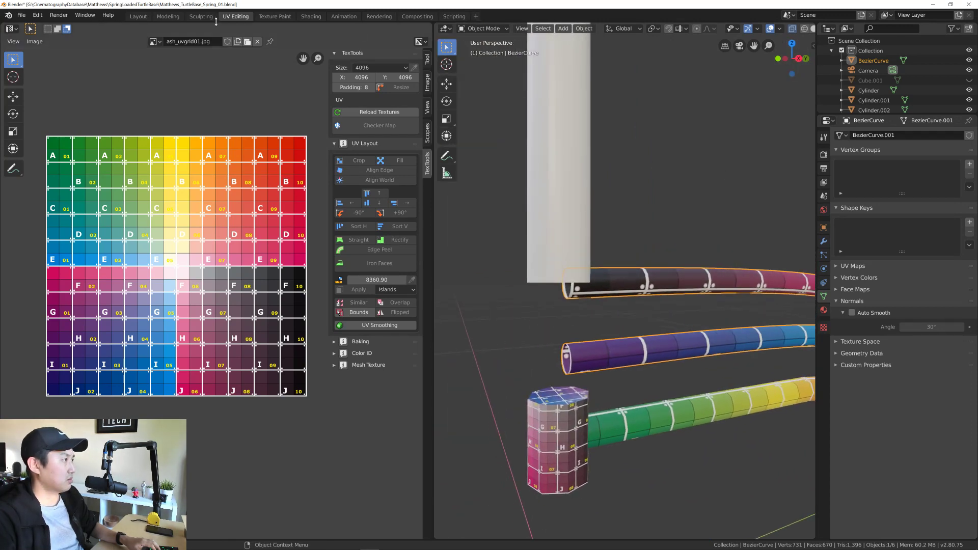
Step: Switch to the Modeling workspace and show the whole stand in Right Orthographic view over the reference image
{"action": "left_click", "coordinate": [169, 16]}
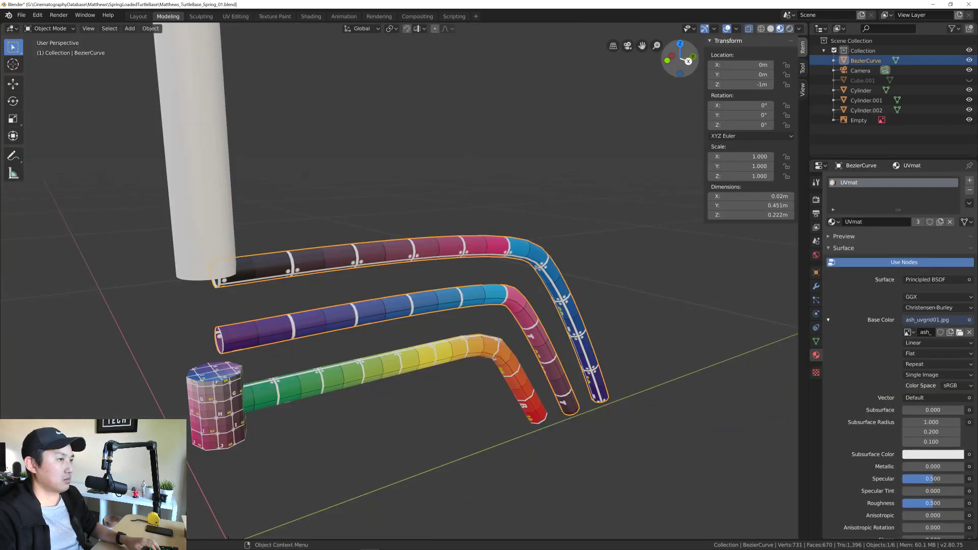
{"action": "left_click", "coordinate": [689, 61]}
{"action": "middle_click_drag", "start_coordinate": [409, 314], "coordinate": [462, 323], "text": "shift"}
{"action": "scroll", "coordinate": [437, 314], "scroll_direction": "down", "scroll_amount": 2}
{"action": "scroll", "coordinate": [430, 312], "scroll_direction": "up", "scroll_amount": 2}
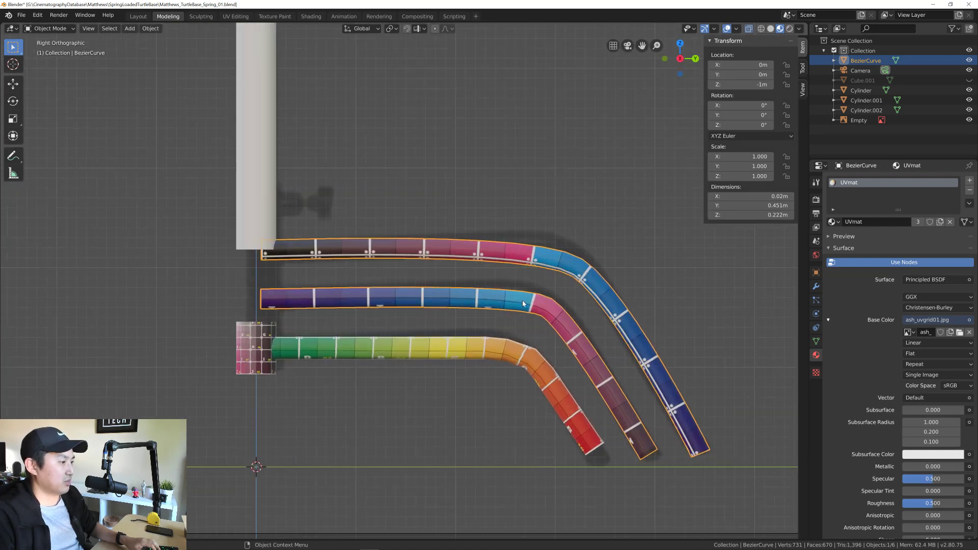
{"action": "scroll", "coordinate": [428, 324], "scroll_direction": "down", "scroll_amount": 4}
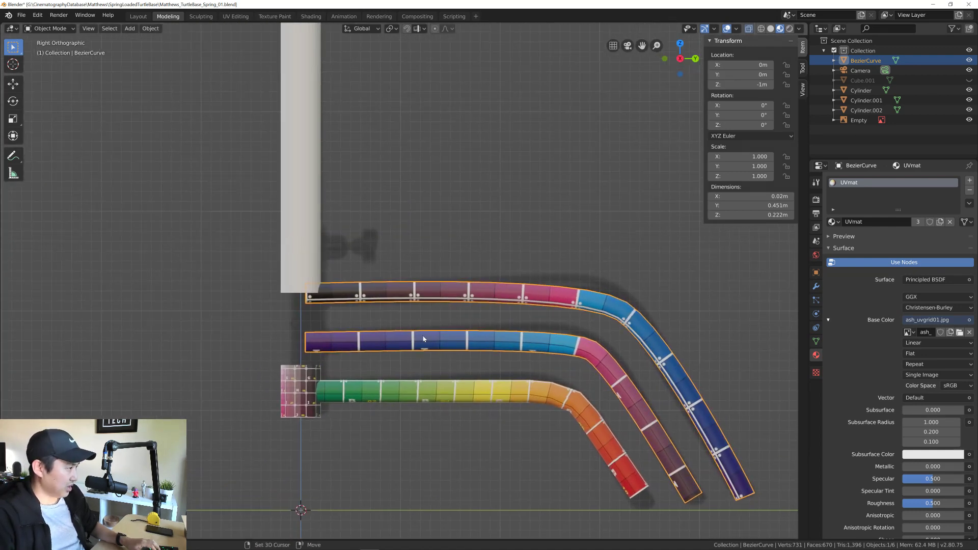
{"action": "scroll", "coordinate": [397, 324], "scroll_direction": "down", "scroll_amount": 3}
{"action": "scroll", "coordinate": [381, 322], "scroll_direction": "up", "scroll_amount": 3}
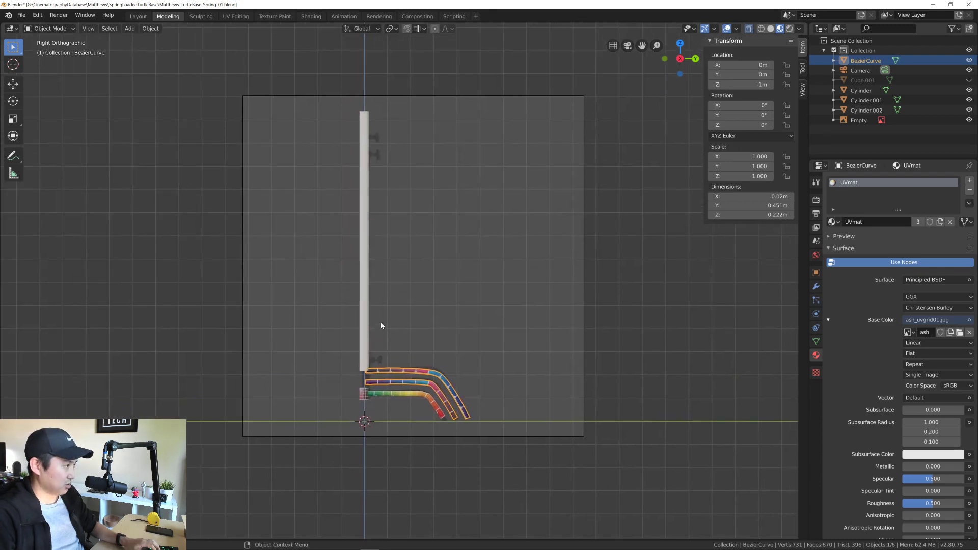
Step: Raise the tall vertical pole straight up along Z to a location of about 0.891 m, clear of the tubes
{"action": "left_click", "coordinate": [354, 290]}
{"action": "scroll", "coordinate": [393, 285], "scroll_direction": "down", "scroll_amount": 2}
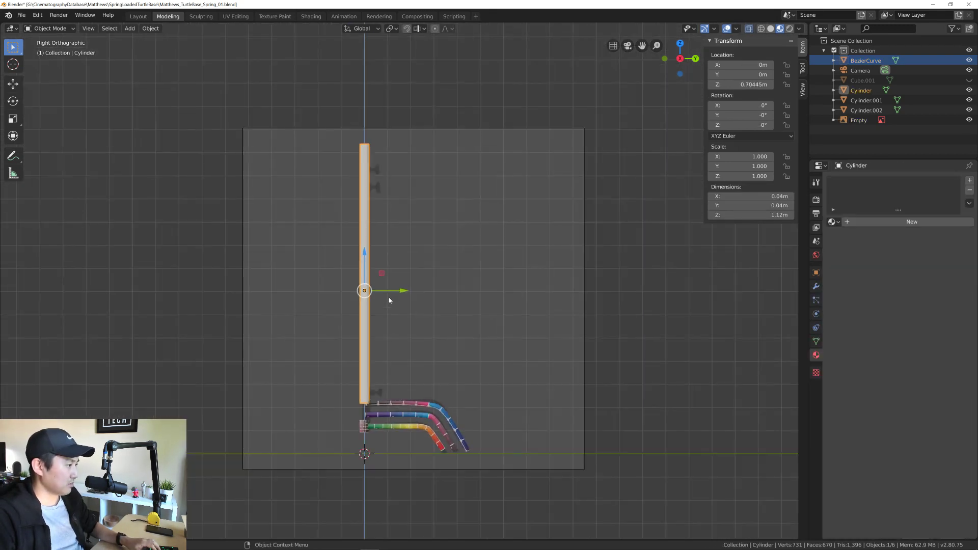
{"action": "left_click_drag", "start_coordinate": [363, 253], "coordinate": [363, 209]}
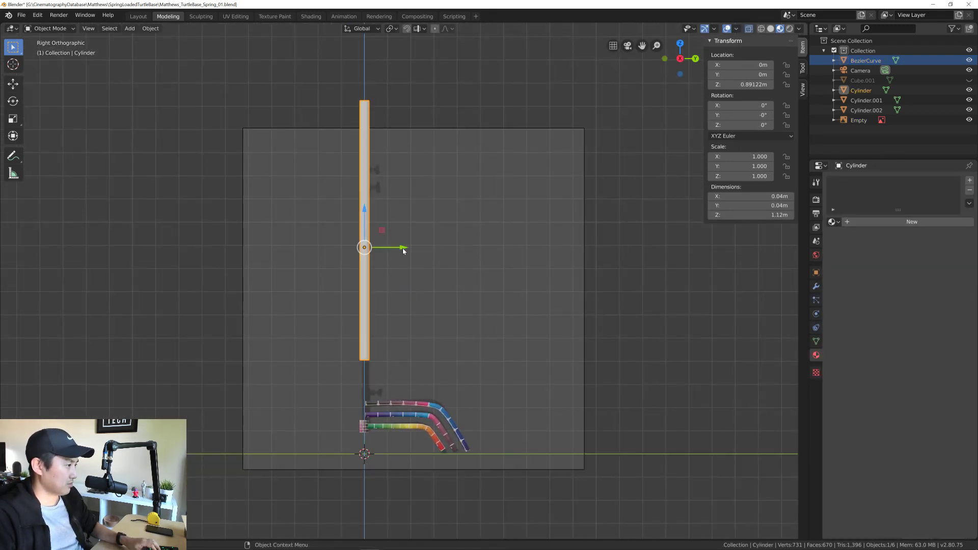
Step: Duplicate the short cylinder hub at the inner end of the lowest arm, keeping the copy in place
{"action": "scroll", "coordinate": [402, 359], "scroll_direction": "up", "scroll_amount": 6}
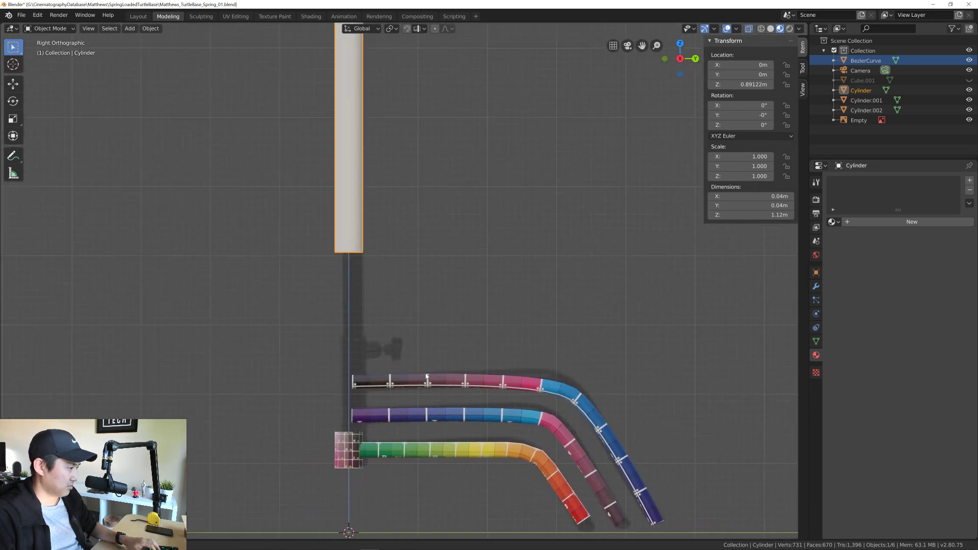
{"action": "left_click", "coordinate": [351, 438]}
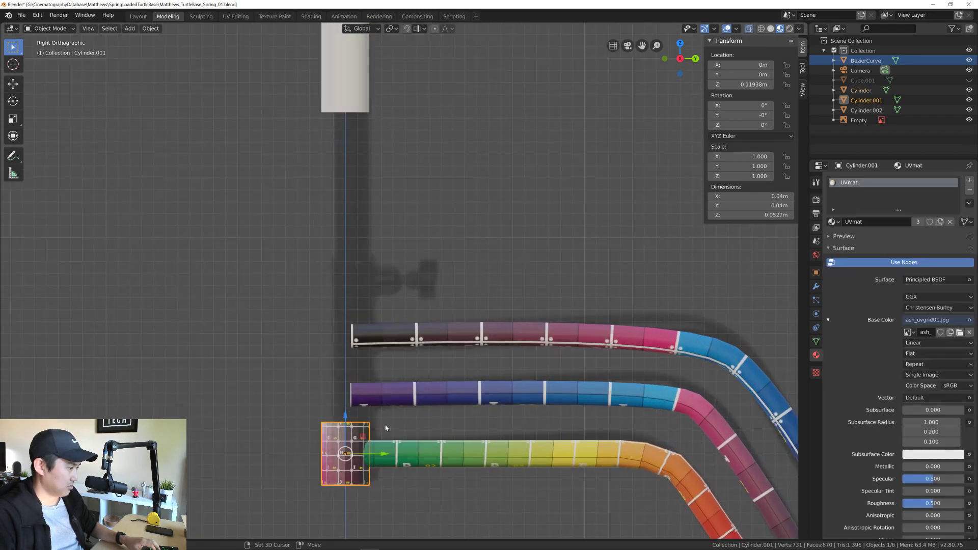
{"action": "scroll", "coordinate": [360, 250], "scroll_direction": "up", "scroll_amount": 1}
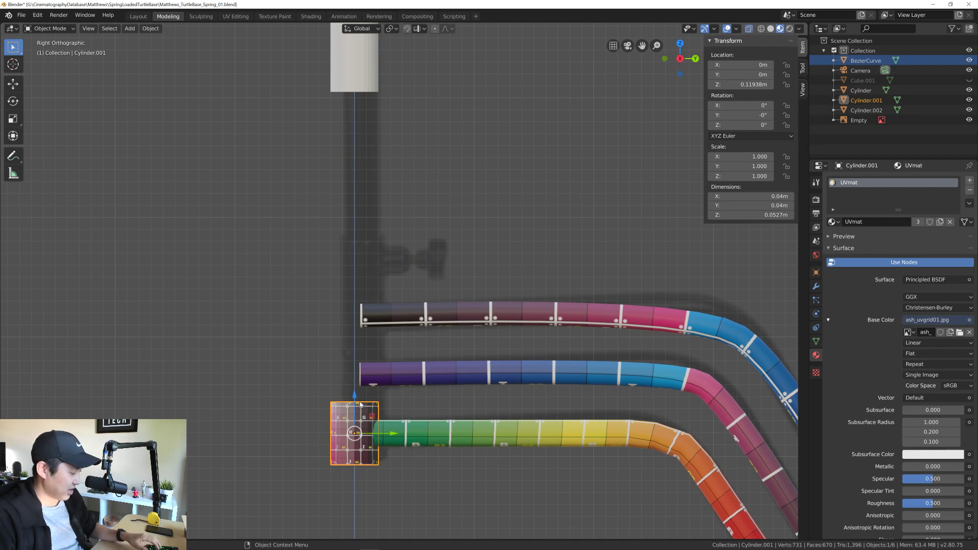
{"action": "key", "text": "shift+d"}
{"action": "right_click", "coordinate": [355, 344]}
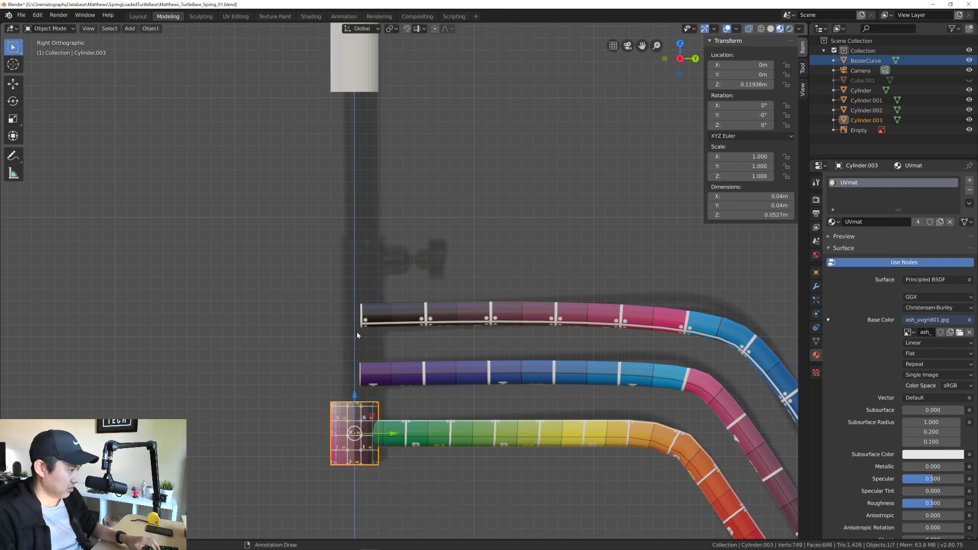
Step: Raise the hub copy to the middle tube at Z about 0.174 m and place another copy at the top tube, Z about 0.228 m
{"action": "left_click_drag", "start_coordinate": [355, 397], "coordinate": [354, 330]}
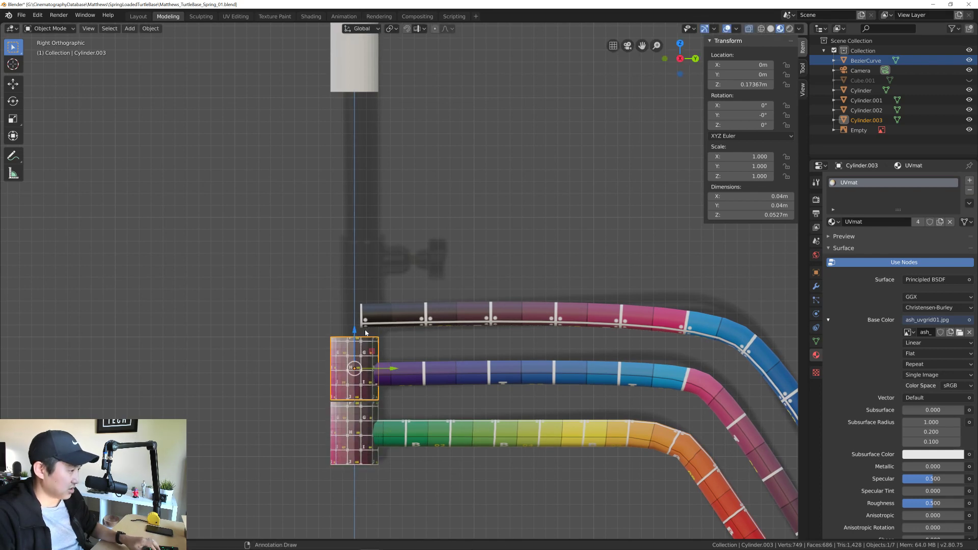
{"action": "key", "text": "shift+d"}
{"action": "key", "text": "z"}
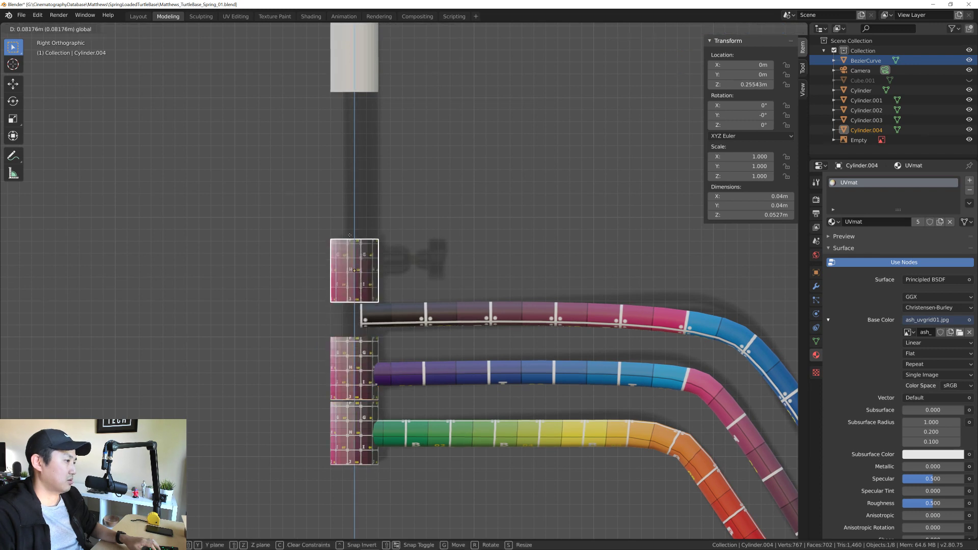
{"action": "left_click", "coordinate": [346, 261]}
Step: Raise the upper ring of vertices on the topmost hub so the cylinder is about 0.082 m tall
{"action": "key", "text": "Tab"}
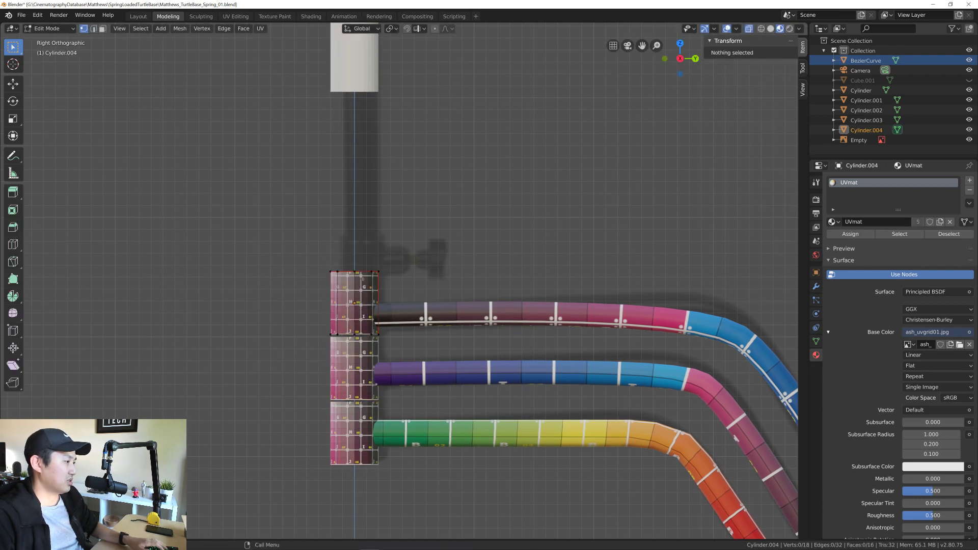
{"action": "left_click_drag", "start_coordinate": [354, 233], "coordinate": [355, 199]}
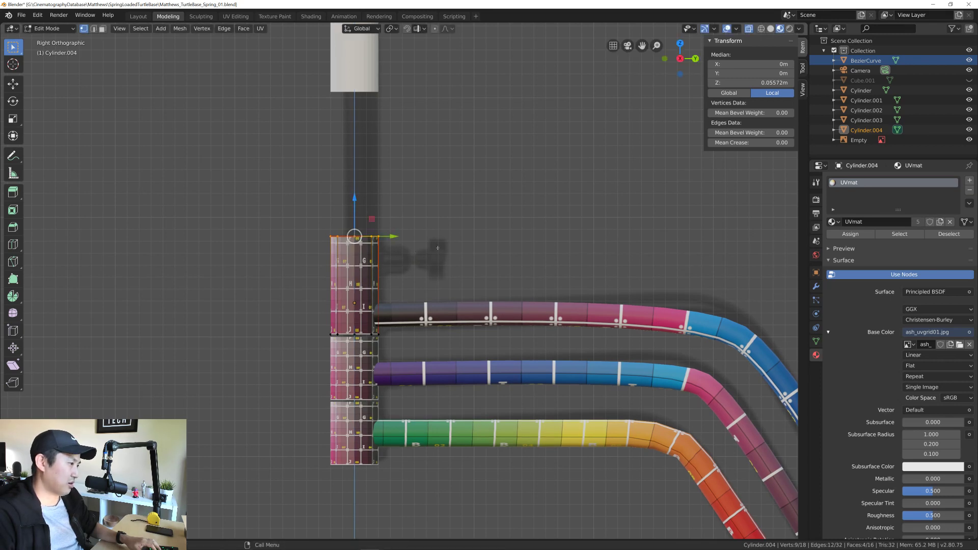
Step: Examine the three hubs, the bent tubes and the raised pole against the silhouette in the reference image
{"action": "scroll", "coordinate": [464, 344], "scroll_direction": "down", "scroll_amount": 2}
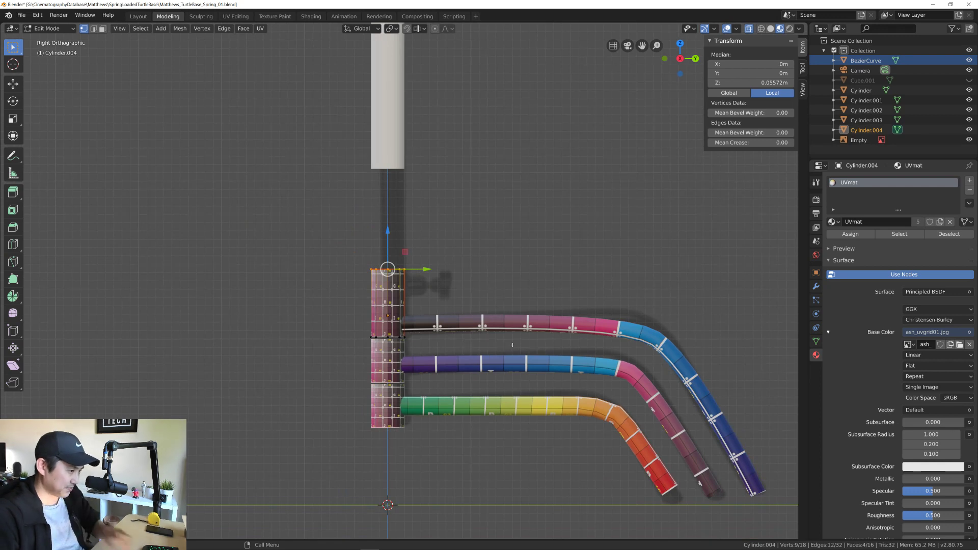
{"action": "middle_click_drag", "start_coordinate": [577, 318], "coordinate": [493, 306], "text": "shift"}
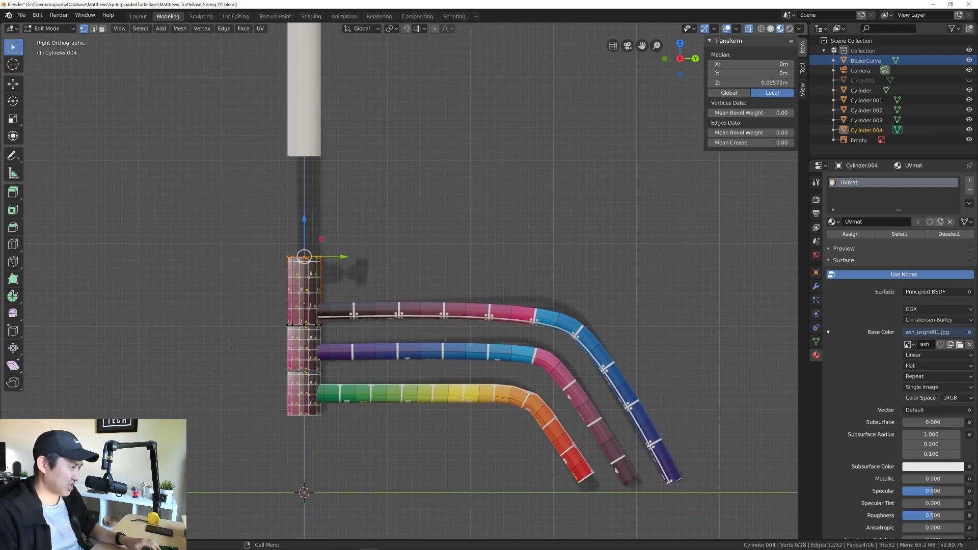
{"action": "middle_click_drag", "start_coordinate": [620, 438], "coordinate": [546, 385], "text": "shift"}
{"action": "scroll", "coordinate": [535, 430], "scroll_direction": "up", "scroll_amount": 5}
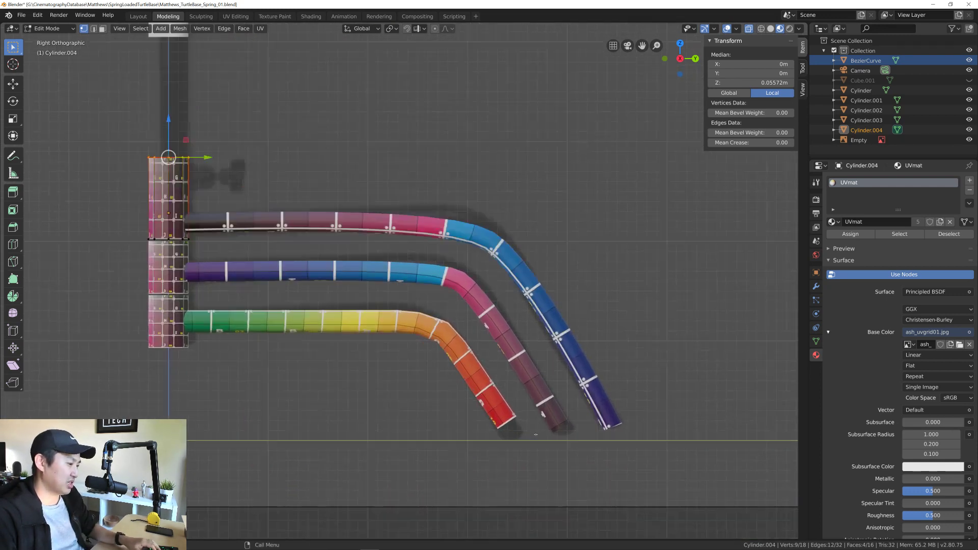
{"action": "scroll", "coordinate": [488, 405], "scroll_direction": "down", "scroll_amount": 4}
{"action": "middle_click_drag", "start_coordinate": [488, 406], "coordinate": [628, 449], "text": "shift"}
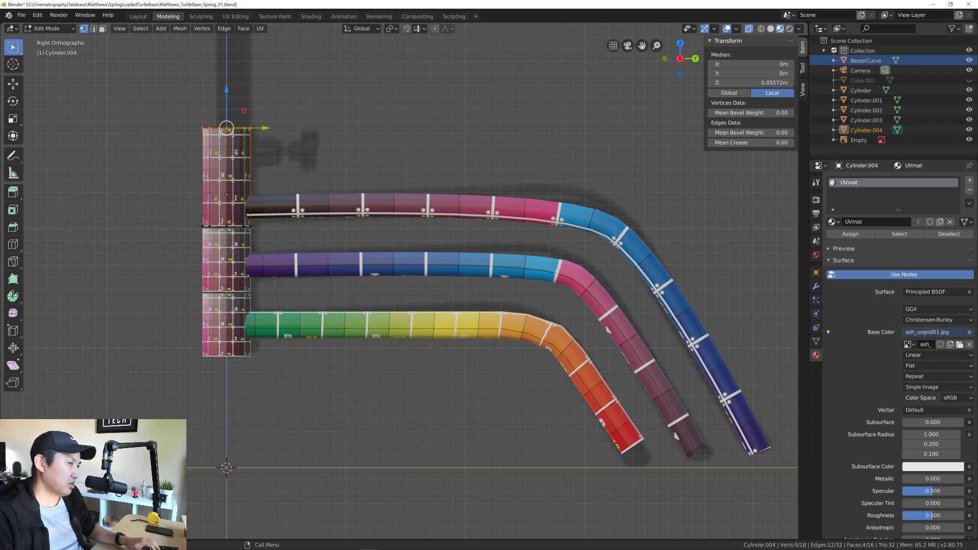
{"action": "middle_click_drag", "start_coordinate": [555, 273], "coordinate": [530, 290], "text": "shift"}
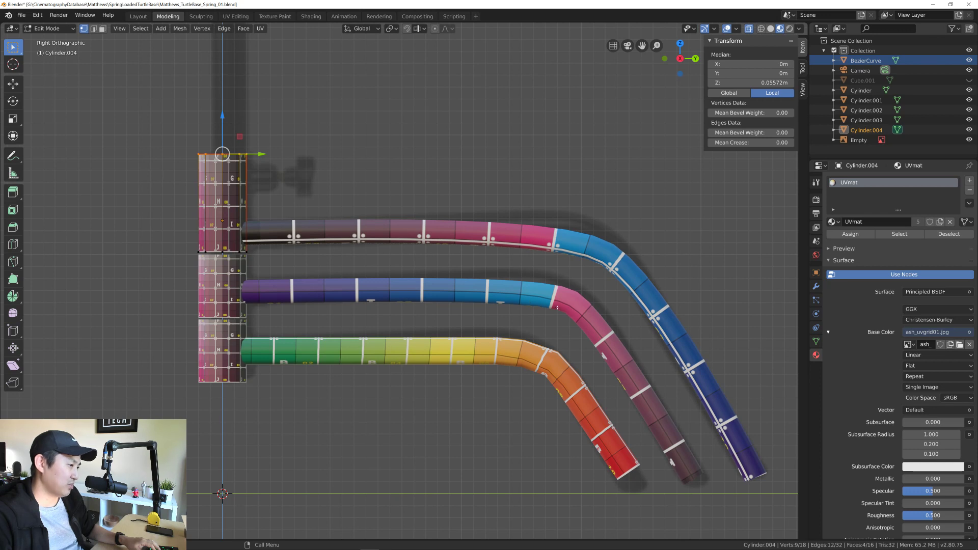
{"action": "scroll", "coordinate": [557, 307], "scroll_direction": "down", "scroll_amount": 1}
{"action": "scroll", "coordinate": [557, 308], "scroll_direction": "up", "scroll_amount": 1}
{"action": "middle_click_drag", "start_coordinate": [579, 317], "coordinate": [539, 310], "text": "shift"}
{"action": "scroll", "coordinate": [555, 326], "scroll_direction": "down", "scroll_amount": 2}
{"action": "scroll", "coordinate": [540, 313], "scroll_direction": "up", "scroll_amount": 1}
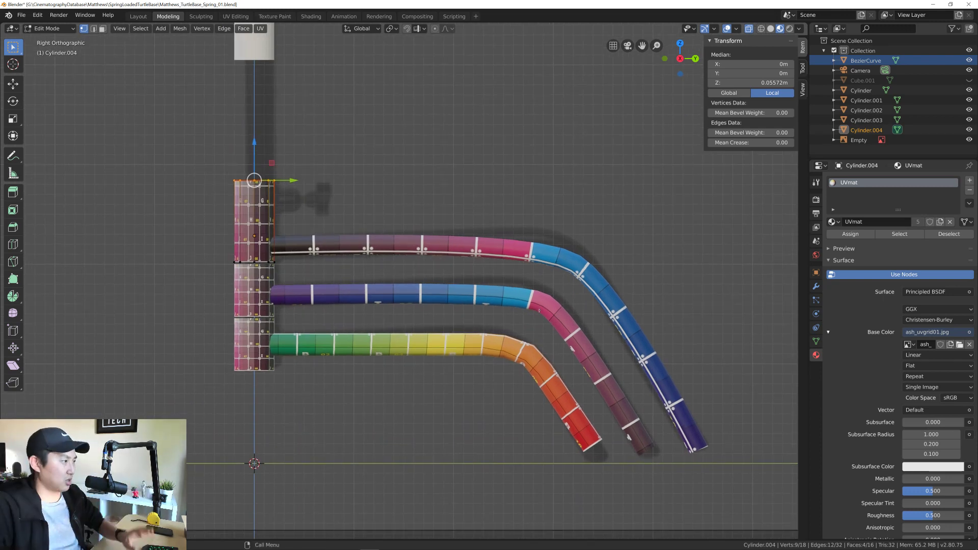
{"action": "scroll", "coordinate": [539, 311], "scroll_direction": "down", "scroll_amount": 1}
{"action": "middle_click_drag", "start_coordinate": [539, 311], "coordinate": [535, 311], "text": "shift"}
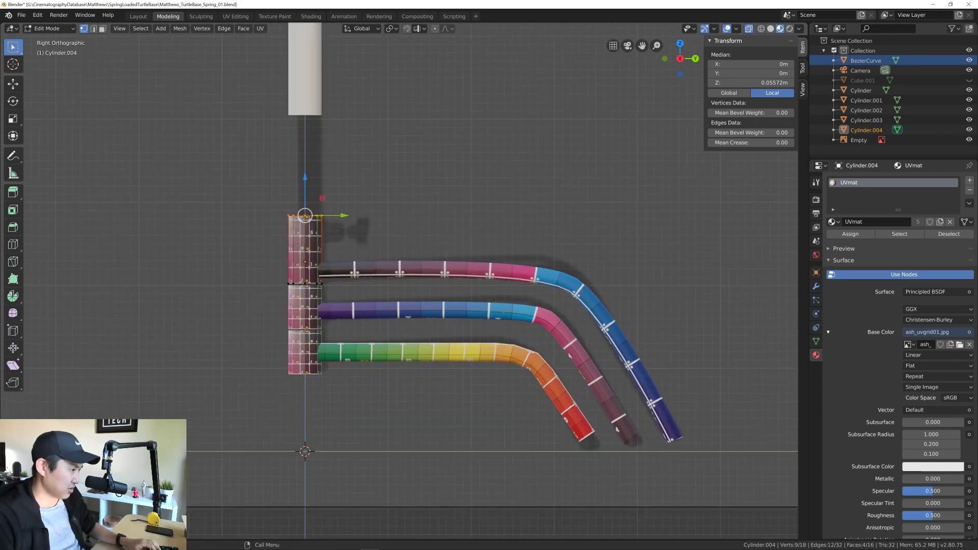
{"action": "scroll", "coordinate": [535, 312], "scroll_direction": "down", "scroll_amount": 2}
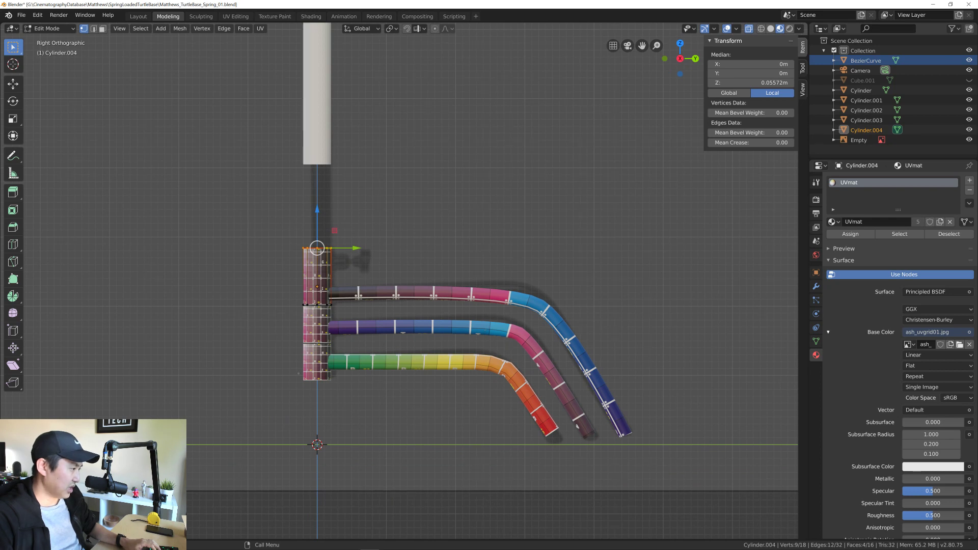
{"action": "scroll", "coordinate": [357, 372], "scroll_direction": "up", "scroll_amount": 3}
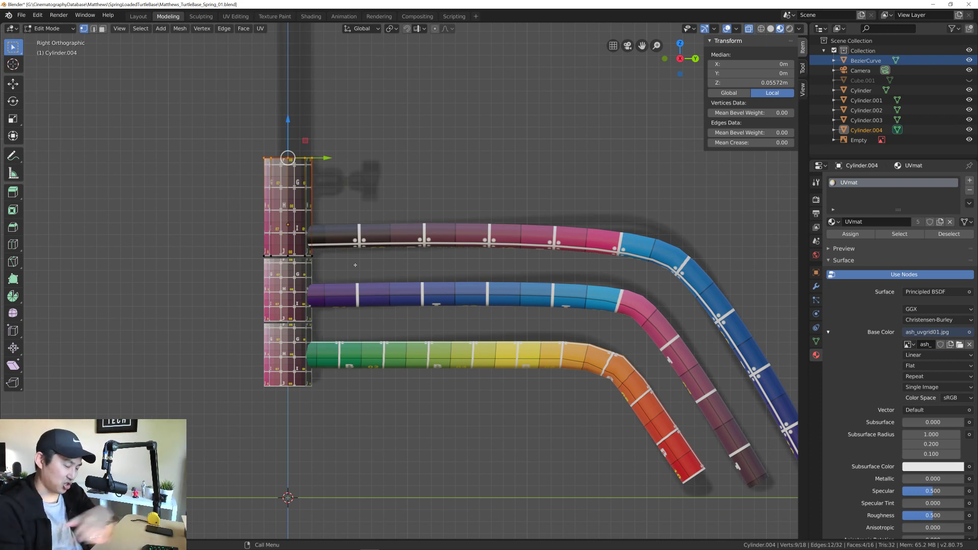
{"action": "middle_click_drag", "start_coordinate": [379, 211], "coordinate": [386, 227], "text": "shift"}
{"action": "scroll", "coordinate": [387, 227], "scroll_direction": "down", "scroll_amount": 3}
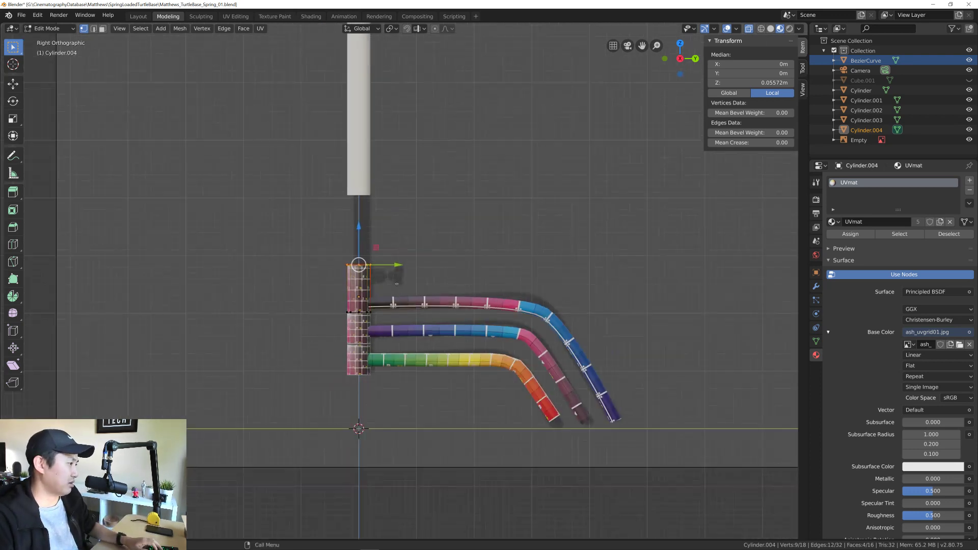
{"action": "scroll", "coordinate": [384, 309], "scroll_direction": "down", "scroll_amount": 6}
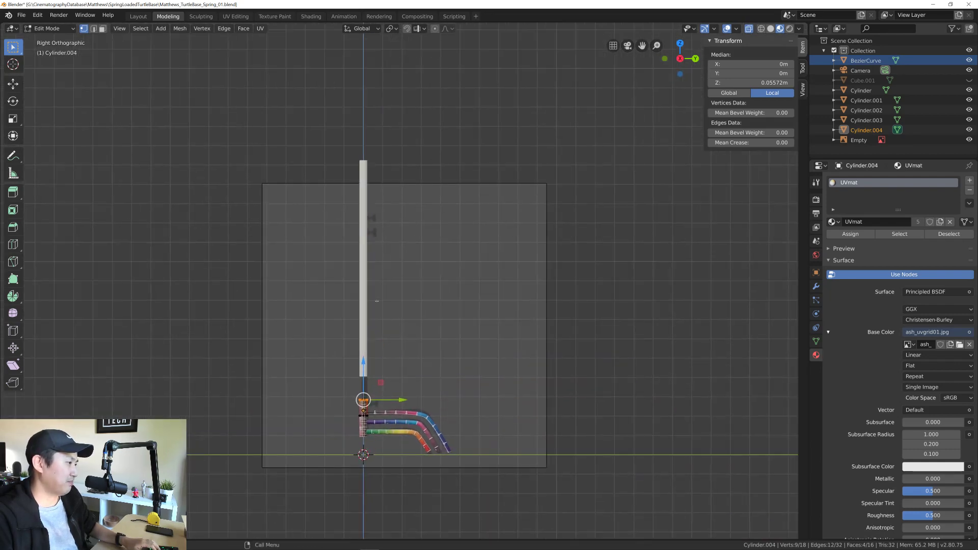
{"action": "scroll", "coordinate": [384, 308], "scroll_direction": "up", "scroll_amount": 2}
{"action": "middle_click_drag", "start_coordinate": [376, 383], "coordinate": [425, 268], "text": "shift"}
{"action": "scroll", "coordinate": [424, 268], "scroll_direction": "up", "scroll_amount": 12}
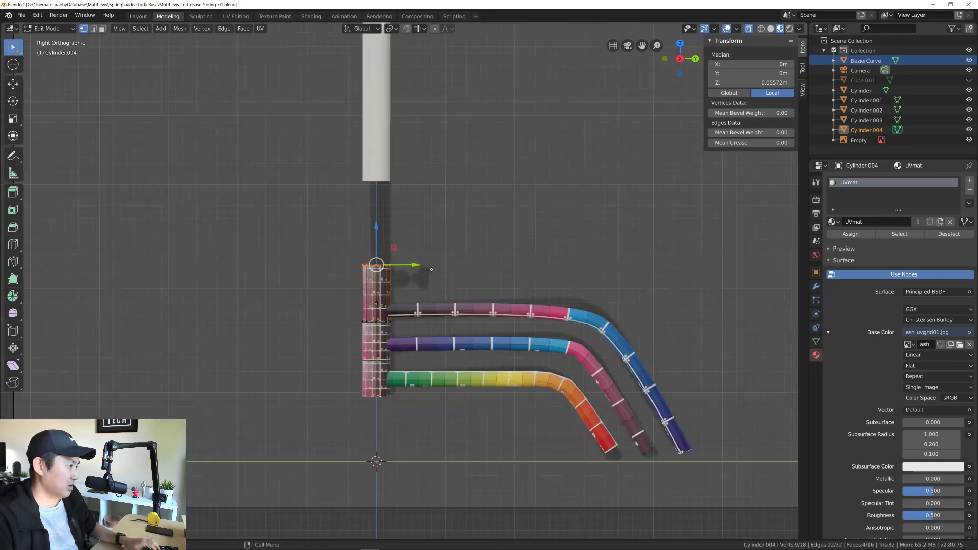
{"action": "scroll", "coordinate": [424, 289], "scroll_direction": "down", "scroll_amount": 5}
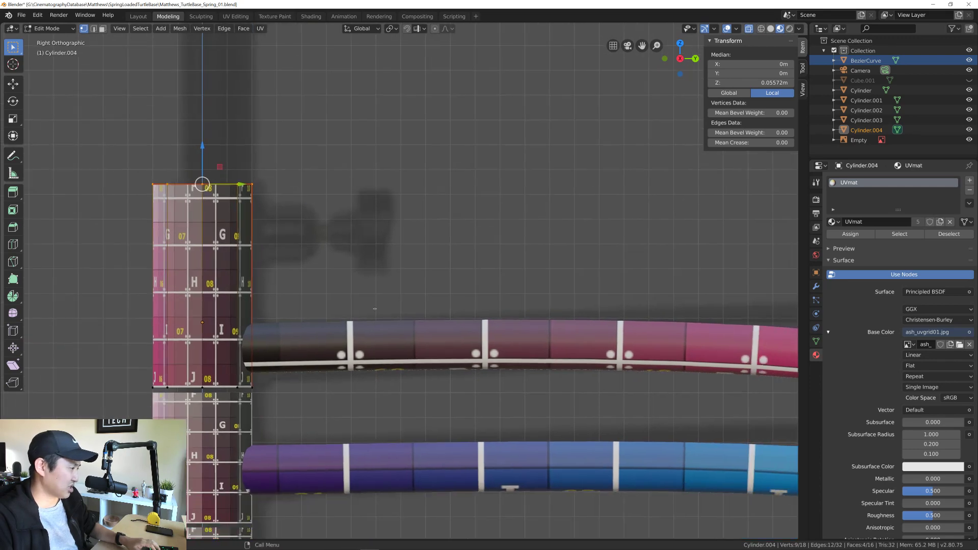
Step: Leave Blender and open the reference image thandle_chart_1024x1024.jpg from the _bin folder inside CinematographyDatabase > Matthews, in a maximized window
{"action": "key", "text": "alt+Tab"}
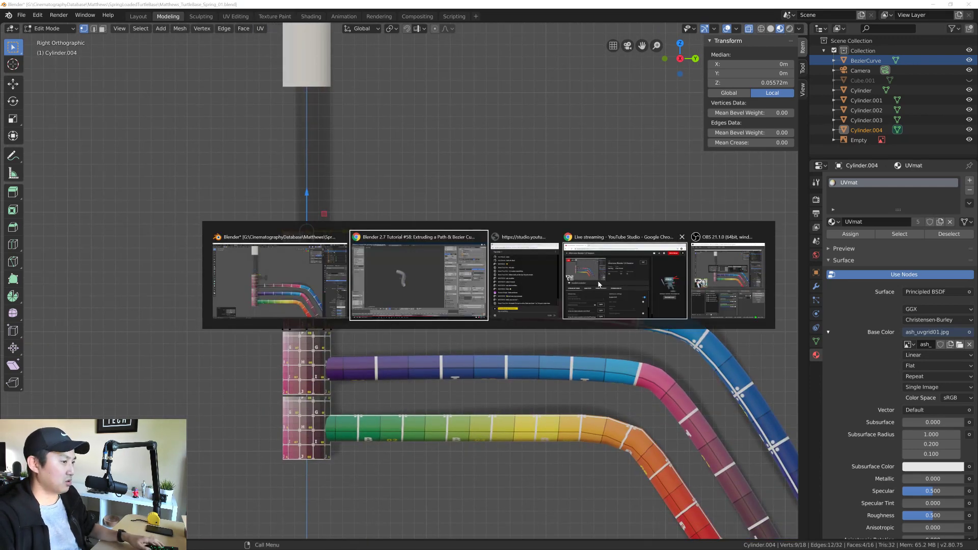
{"action": "left_click", "coordinate": [340, 285]}
{"action": "key", "text": "super"}
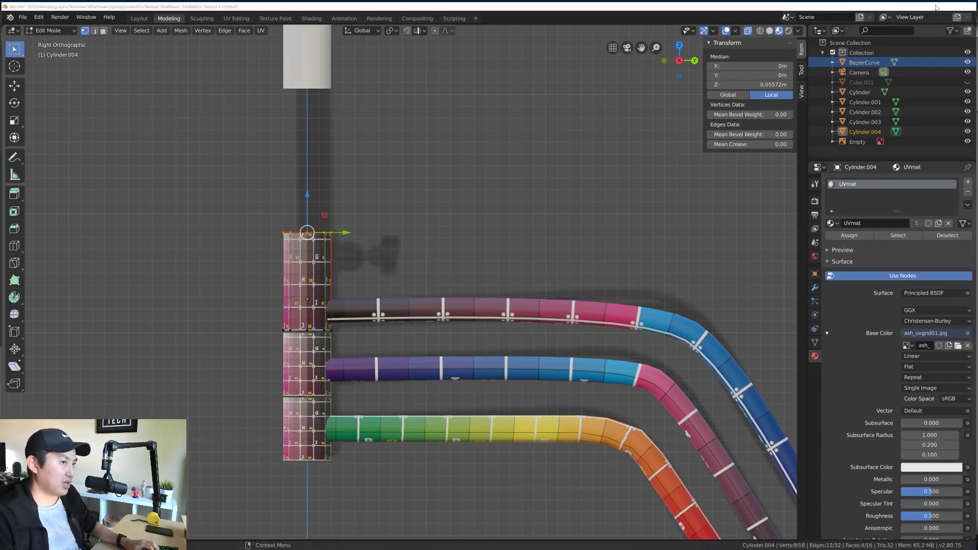
{"action": "key", "text": "alt+Tab"}
{"action": "key", "text": "Escape"}
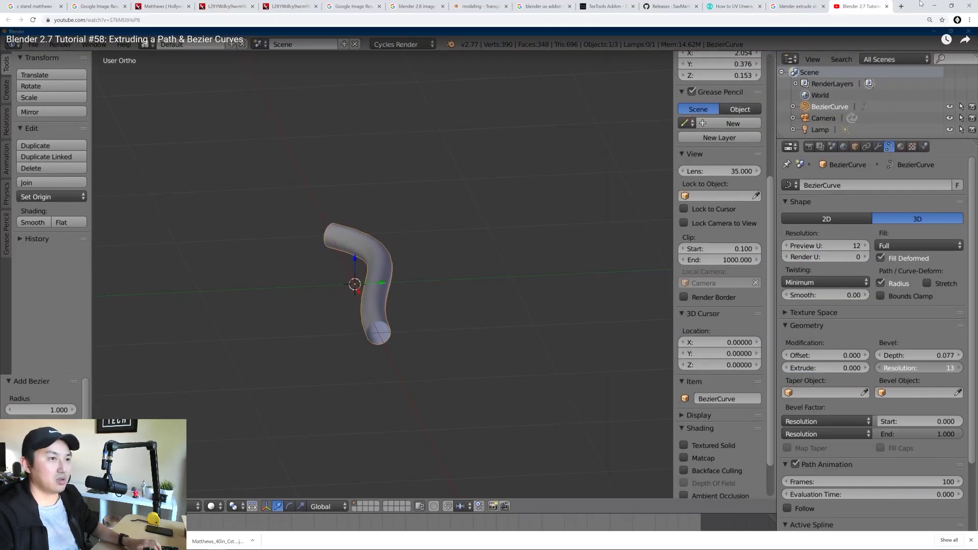
{"action": "left_click", "coordinate": [922, 4]}
{"action": "double_click", "coordinate": [71, 209]}
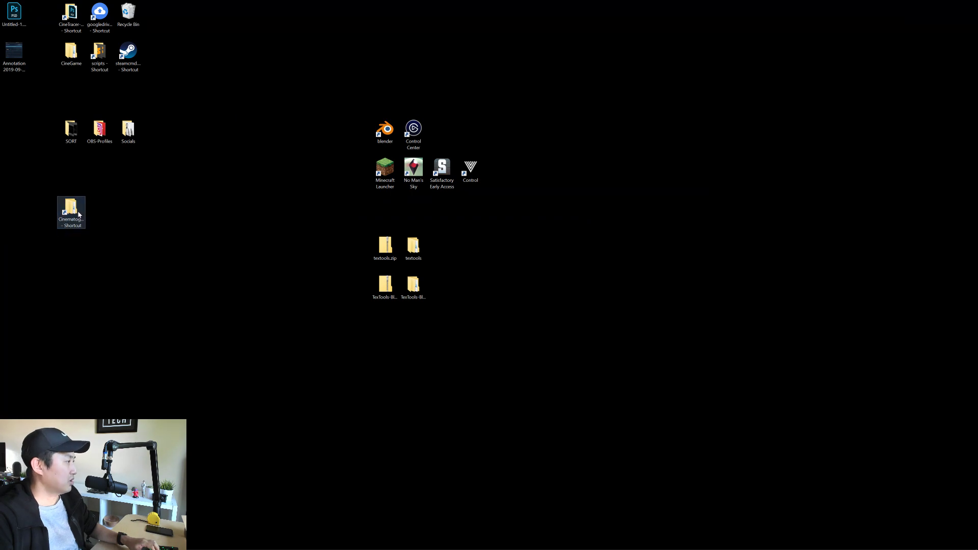
{"action": "left_click_drag", "start_coordinate": [411, 106], "coordinate": [400, 101]}
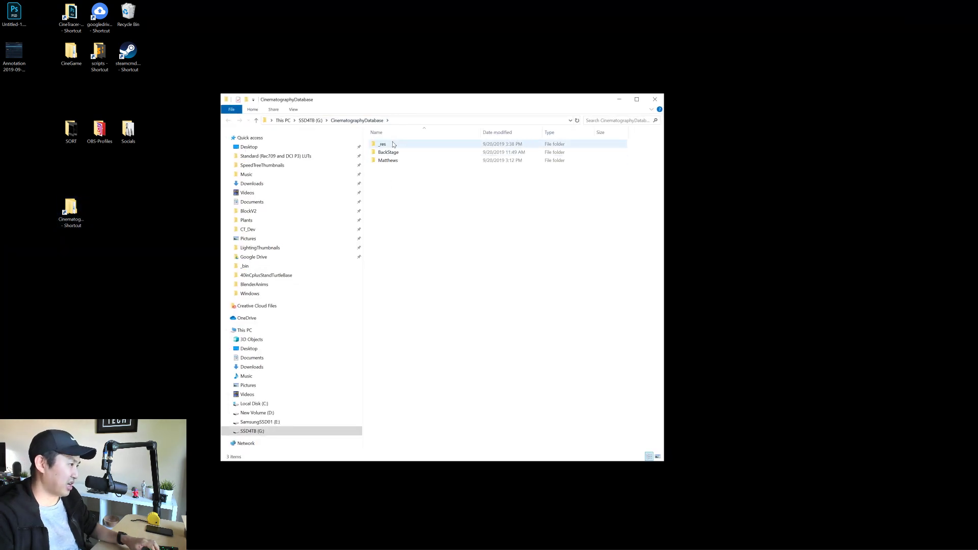
{"action": "double_click", "coordinate": [393, 158]}
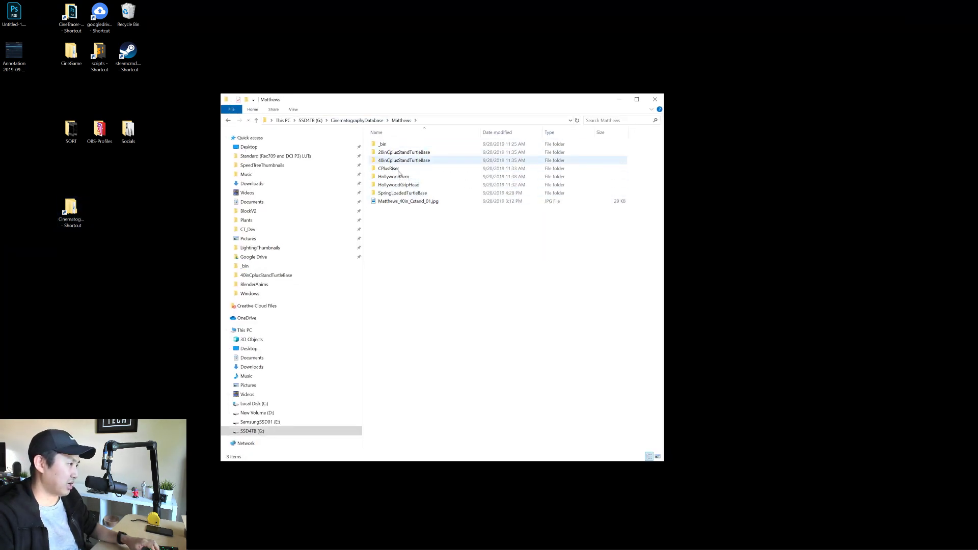
{"action": "double_click", "coordinate": [382, 144]}
{"action": "double_click", "coordinate": [595, 275]}
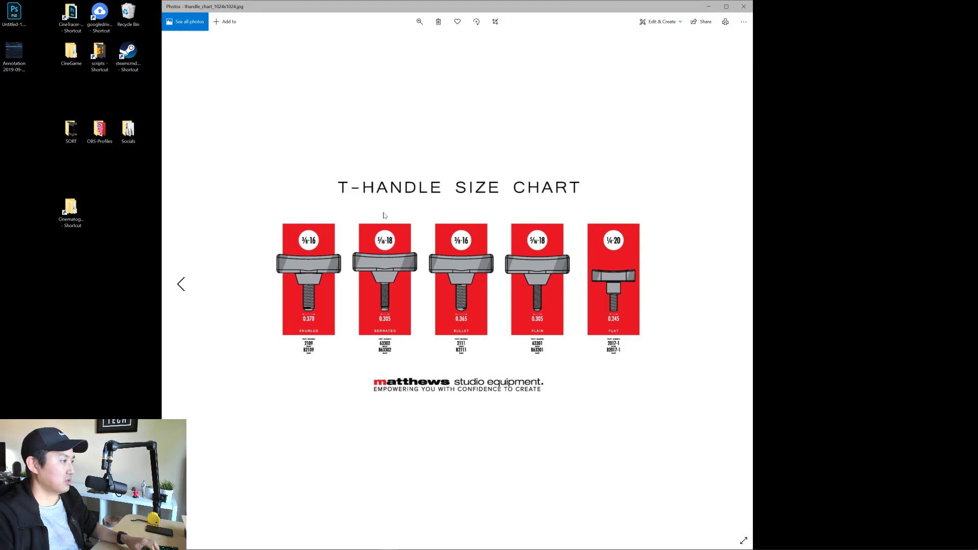
{"action": "double_click", "coordinate": [604, 4]}
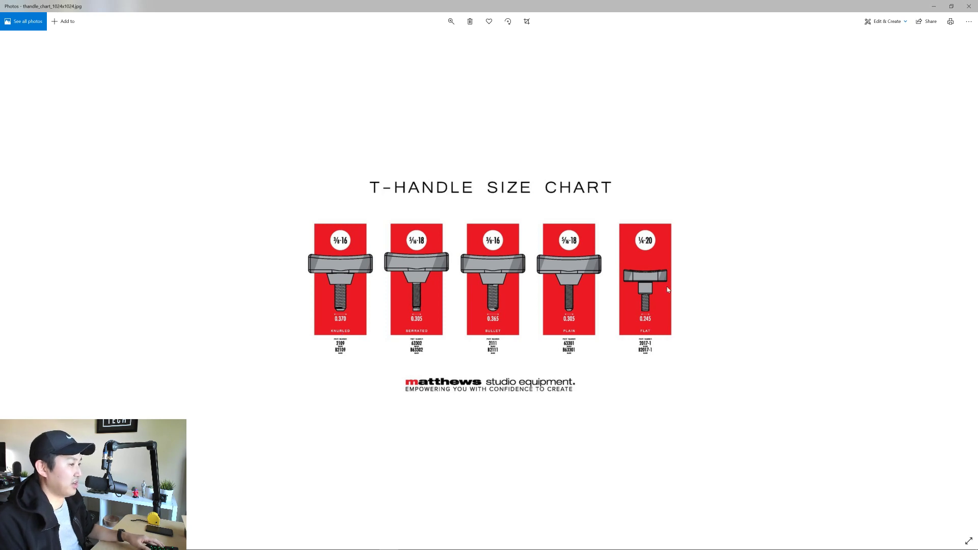
Step: Switch back to Blender and inspect the hub stack, tubes and pole from several angles in perspective
{"action": "key", "text": "alt+Tab"}
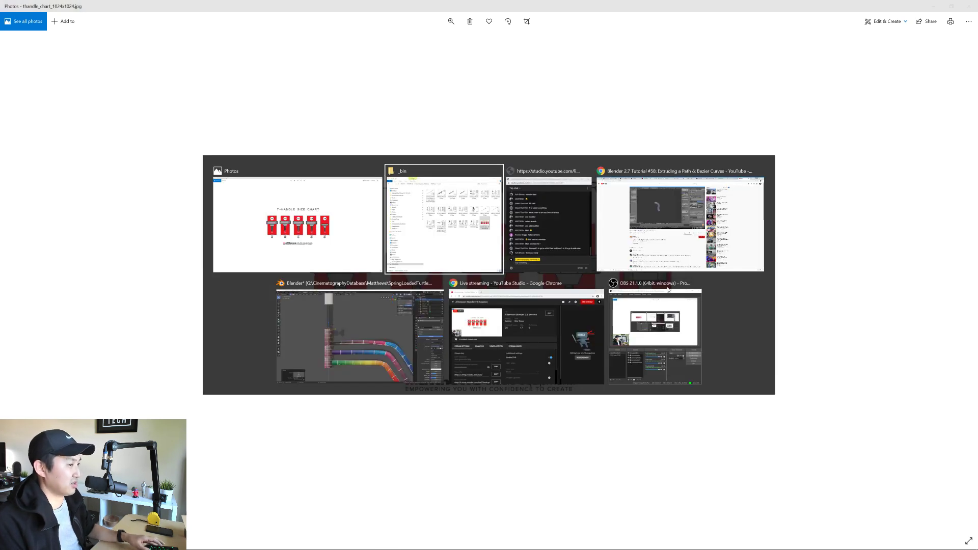
{"action": "left_click", "coordinate": [419, 351]}
{"action": "middle_click_drag", "start_coordinate": [518, 351], "coordinate": [449, 295]}
{"action": "middle_click_drag", "start_coordinate": [429, 294], "coordinate": [434, 376], "text": "shift"}
{"action": "scroll", "coordinate": [458, 305], "scroll_direction": "up", "scroll_amount": 2}
{"action": "scroll", "coordinate": [459, 305], "scroll_direction": "down", "scroll_amount": 2}
{"action": "scroll", "coordinate": [440, 306], "scroll_direction": "down", "scroll_amount": 3}
{"action": "scroll", "coordinate": [439, 307], "scroll_direction": "down", "scroll_amount": 3}
{"action": "middle_click_drag", "start_coordinate": [440, 337], "coordinate": [402, 232]}
{"action": "scroll", "coordinate": [407, 316], "scroll_direction": "up", "scroll_amount": 3}
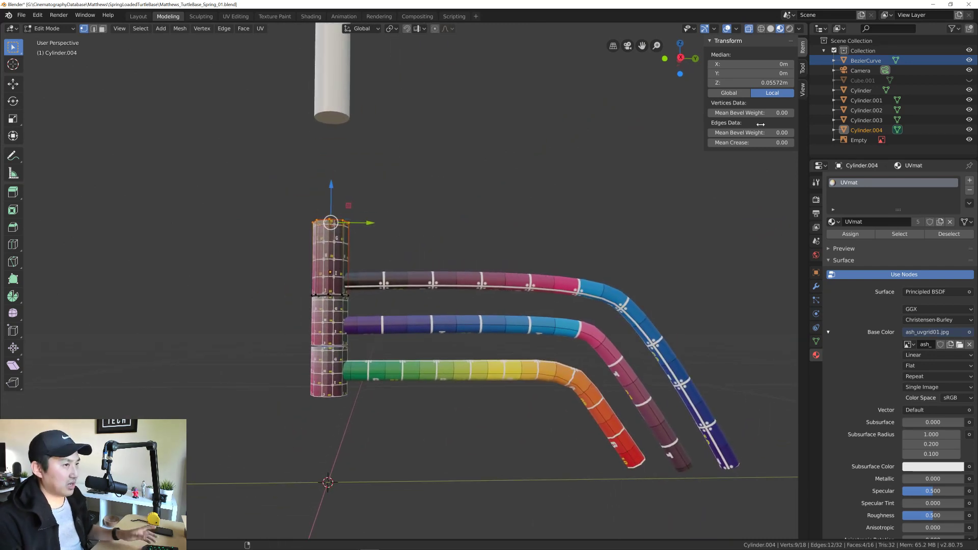
Step: Return to Right Orthographic view, framed on the T-handle silhouette beside the topmost hub
{"action": "left_click", "coordinate": [681, 58]}
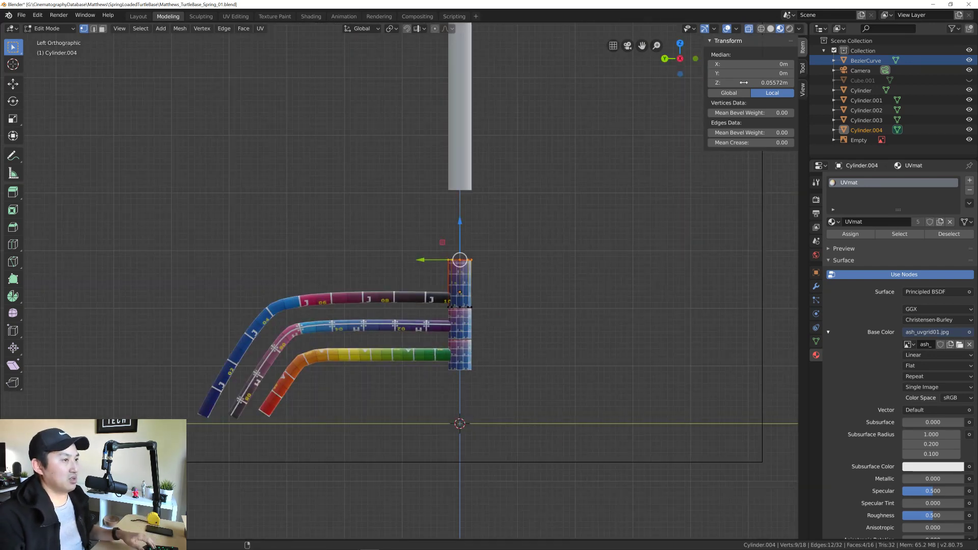
{"action": "left_click", "coordinate": [681, 58]}
{"action": "scroll", "coordinate": [389, 302], "scroll_direction": "up", "scroll_amount": 4}
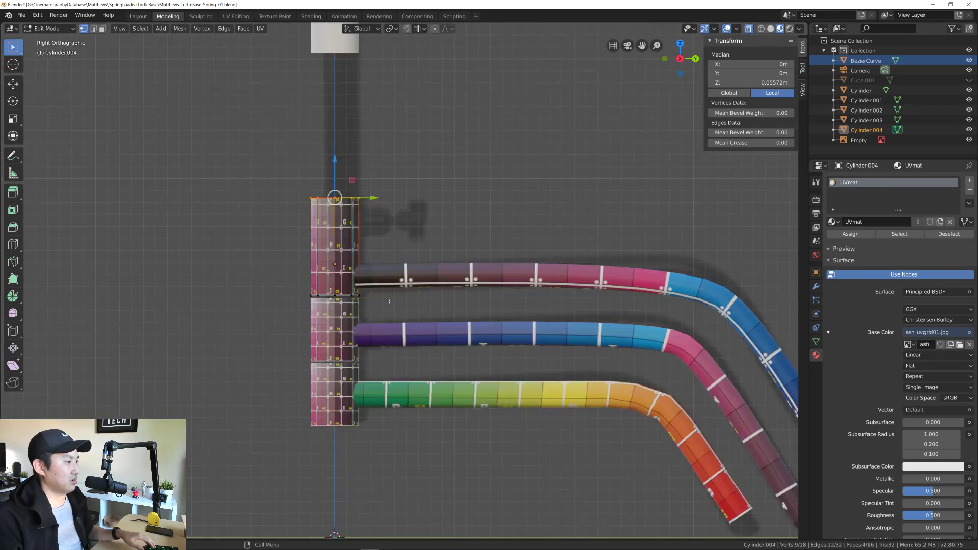
{"action": "scroll", "coordinate": [390, 301], "scroll_direction": "up", "scroll_amount": 4}
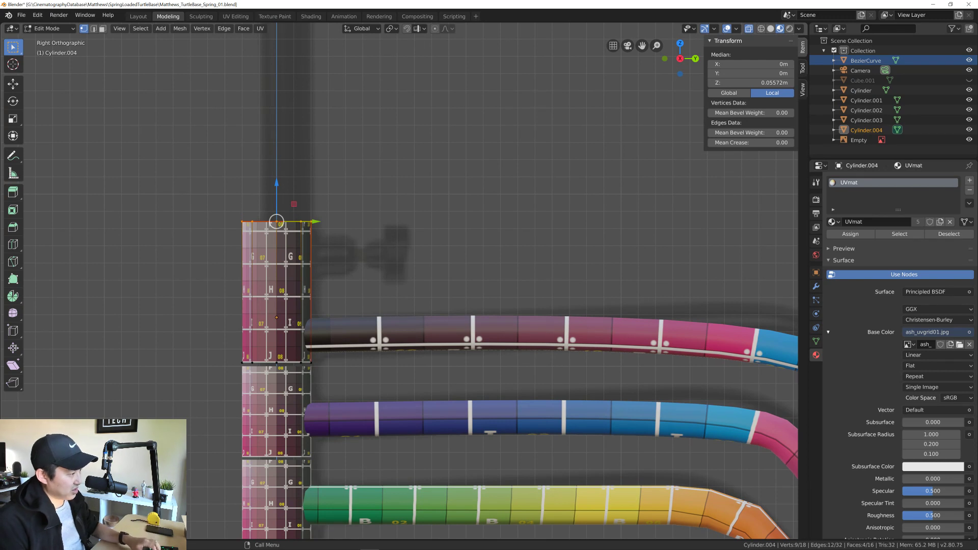
{"action": "key", "text": "shift+d"}
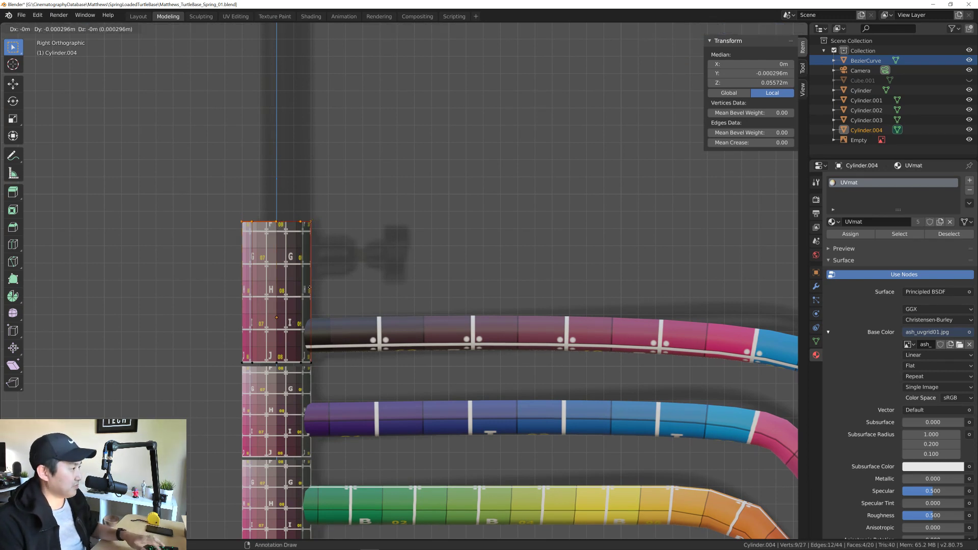
{"action": "left_click", "coordinate": [343, 237]}
{"action": "key", "text": "ctrl+z"}
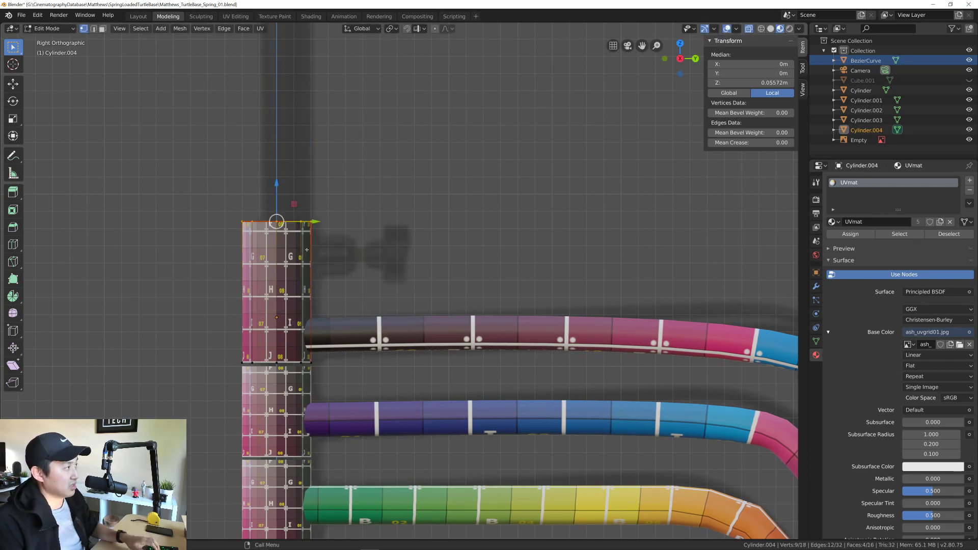
Step: Duplicate the topmost hub cylinder in place and rotate the copy 90° about the X axis
{"action": "key", "text": "Tab"}
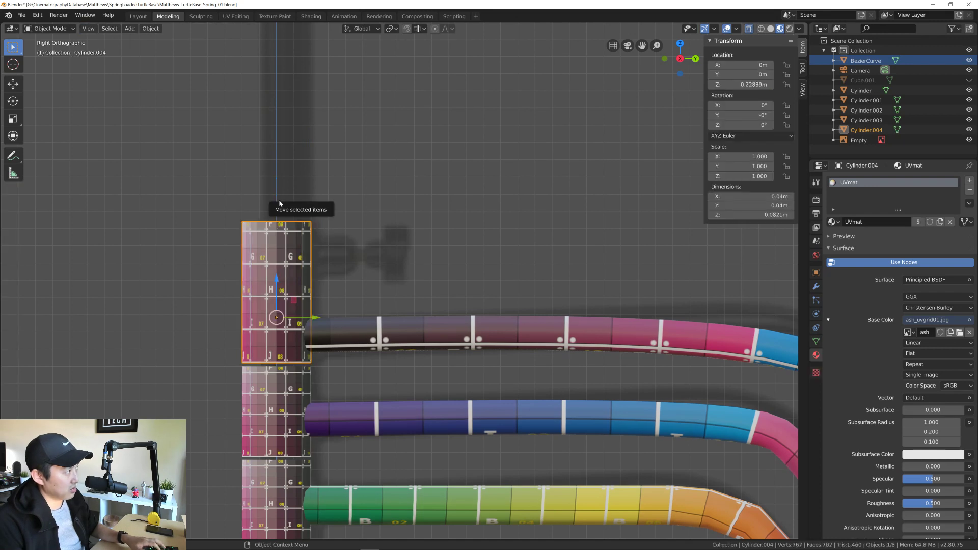
{"action": "key", "text": "shift+d"}
{"action": "right_click", "coordinate": [291, 253]}
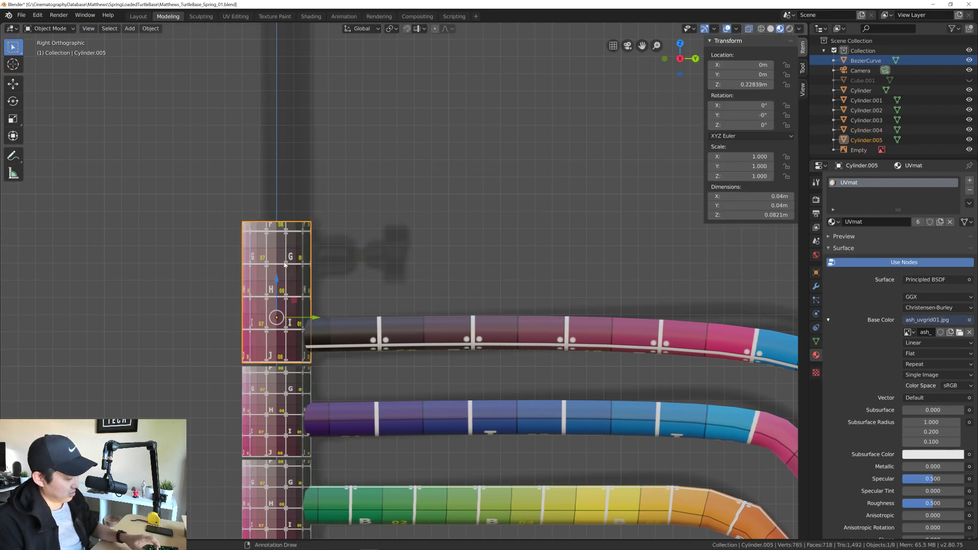
{"action": "type", "text": "r"}
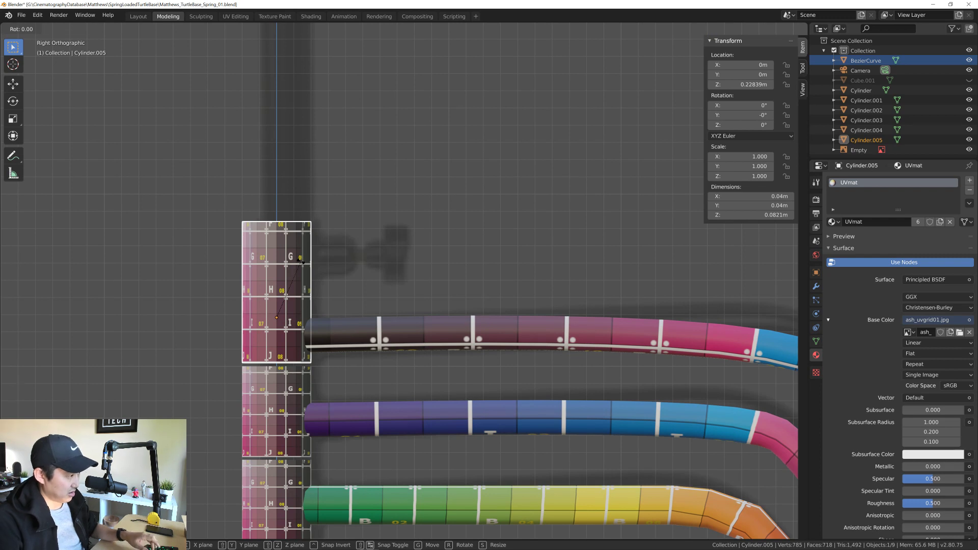
{"action": "type", "text": "x90"}
{"action": "key", "text": "Return"}
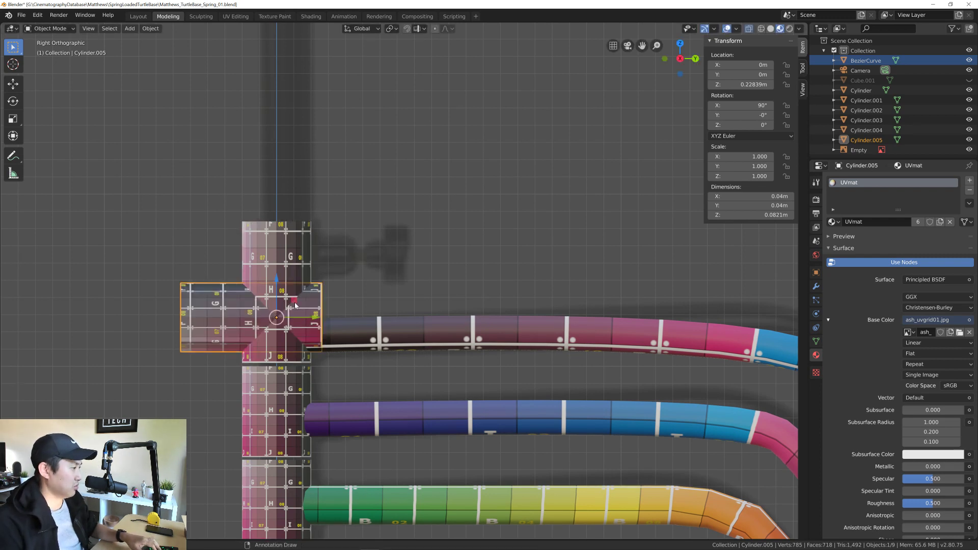
Step: Raise the rotated copy to the T-handle silhouette's height and move it outward along Y to about 0.131 m
{"action": "key", "text": "g"}
{"action": "left_click", "coordinate": [332, 242]}
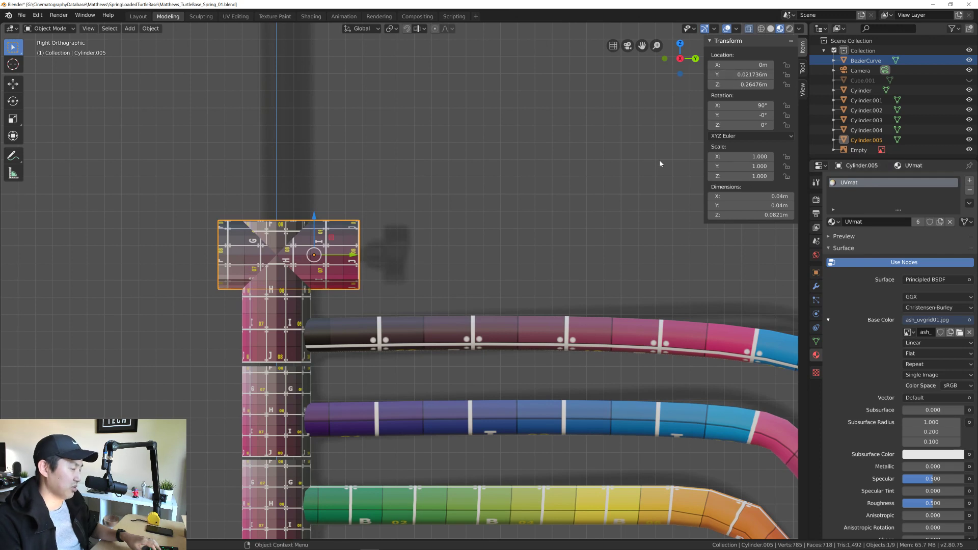
{"action": "left_click_drag", "start_coordinate": [352, 257], "coordinate": [538, 261]}
{"action": "key", "text": "r"}
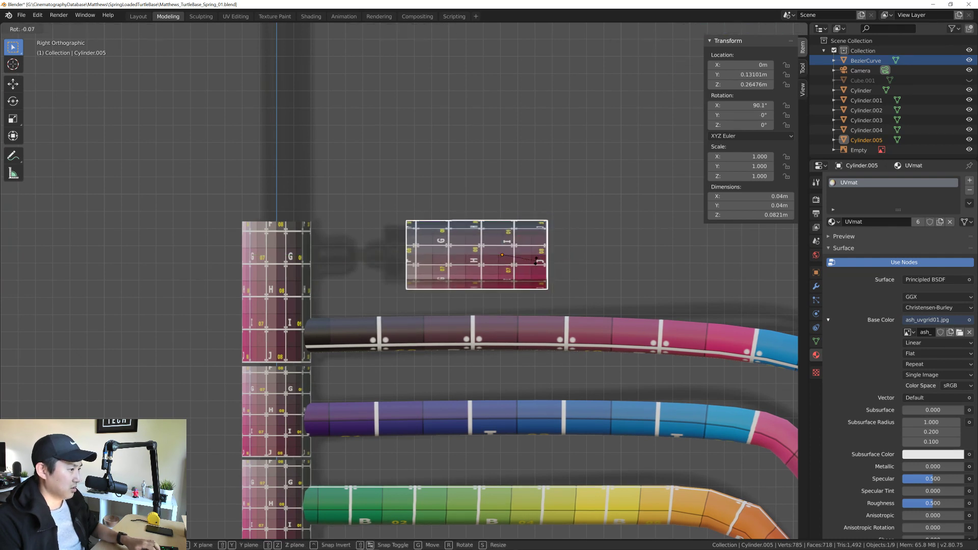
{"action": "left_click", "coordinate": [518, 263]}
{"action": "key", "text": "ctrl+z"}
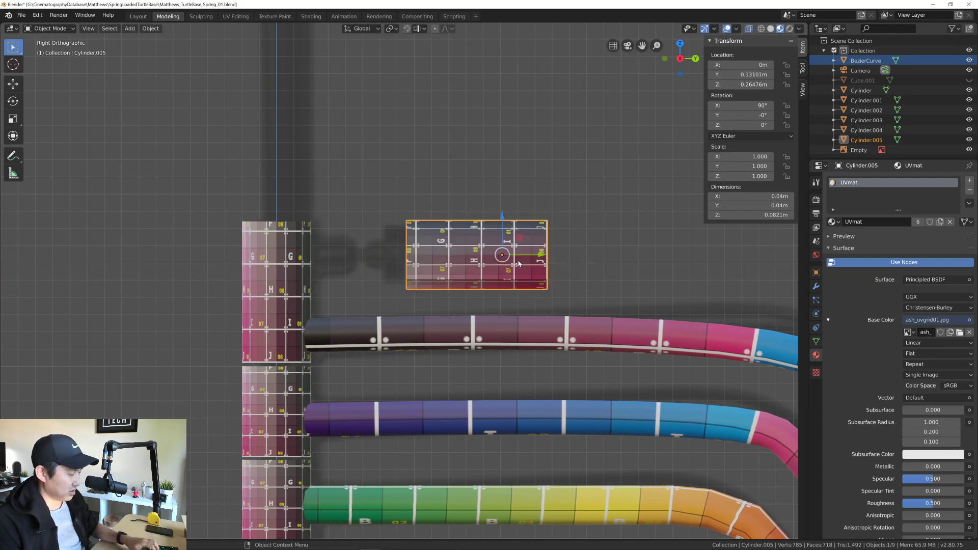
Step: Scale the rotated cylinder to about 0.575 and slide it along Y to about 0.030 m, partly inside the topmost hub
{"action": "key", "text": "s"}
{"action": "left_click", "coordinate": [535, 259]}
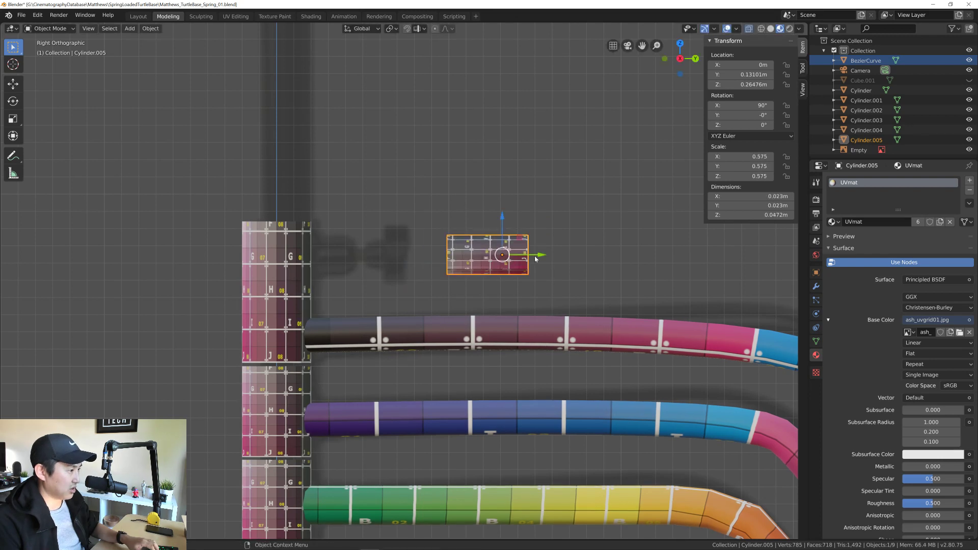
{"action": "left_click_drag", "start_coordinate": [535, 259], "coordinate": [367, 255]}
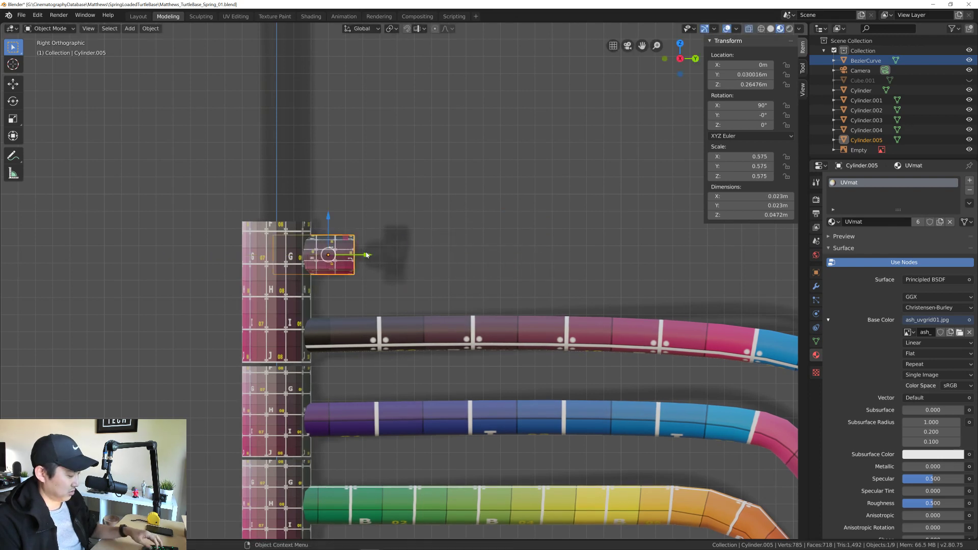
Step: Switch the viewport to wireframe and nudge the small cylinder outward along Y to about 0.0307 m
{"action": "key", "text": "alt+z"}
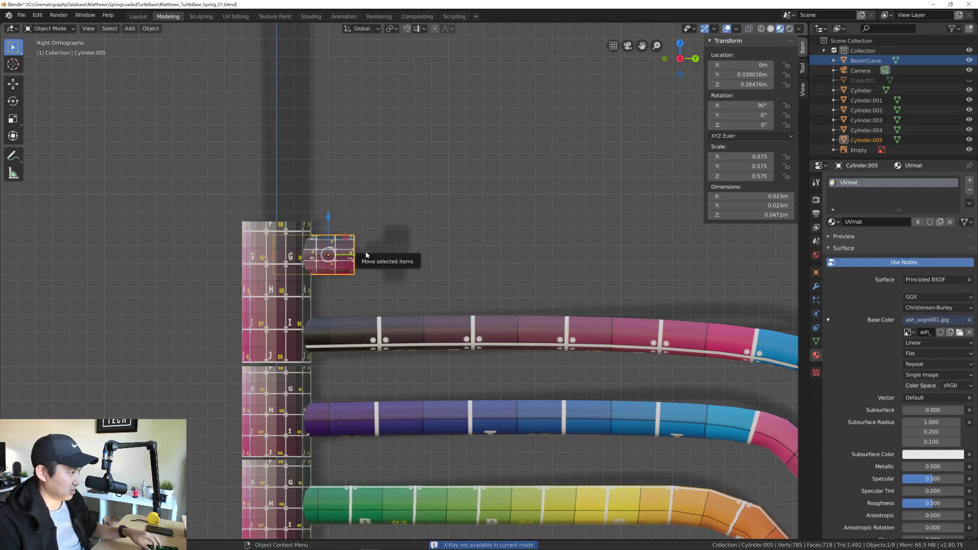
{"action": "left_click", "coordinate": [762, 29]}
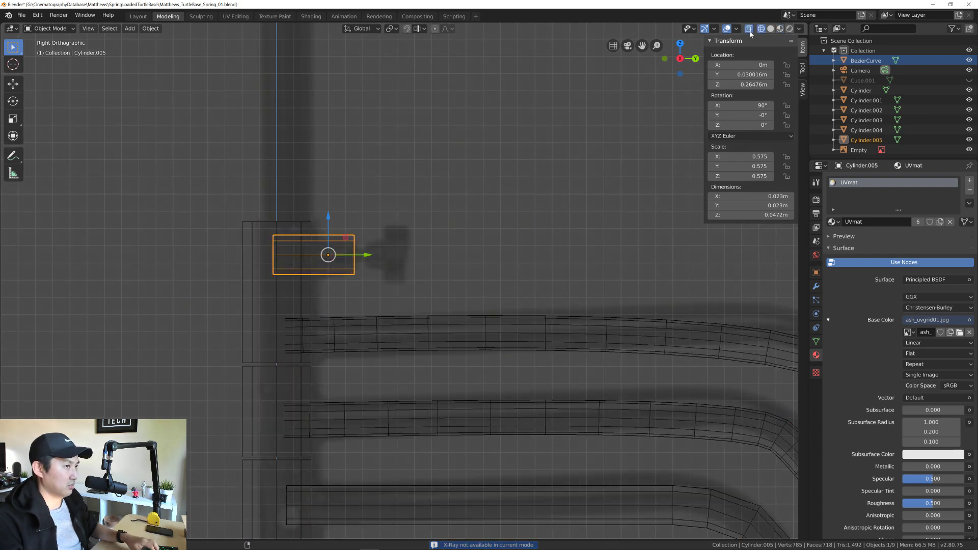
{"action": "scroll", "coordinate": [363, 265], "scroll_direction": "up", "scroll_amount": 4}
{"action": "left_click_drag", "start_coordinate": [337, 267], "coordinate": [341, 267]}
{"action": "scroll", "coordinate": [367, 266], "scroll_direction": "down", "scroll_amount": 9}
{"action": "scroll", "coordinate": [368, 265], "scroll_direction": "up", "scroll_amount": 2}
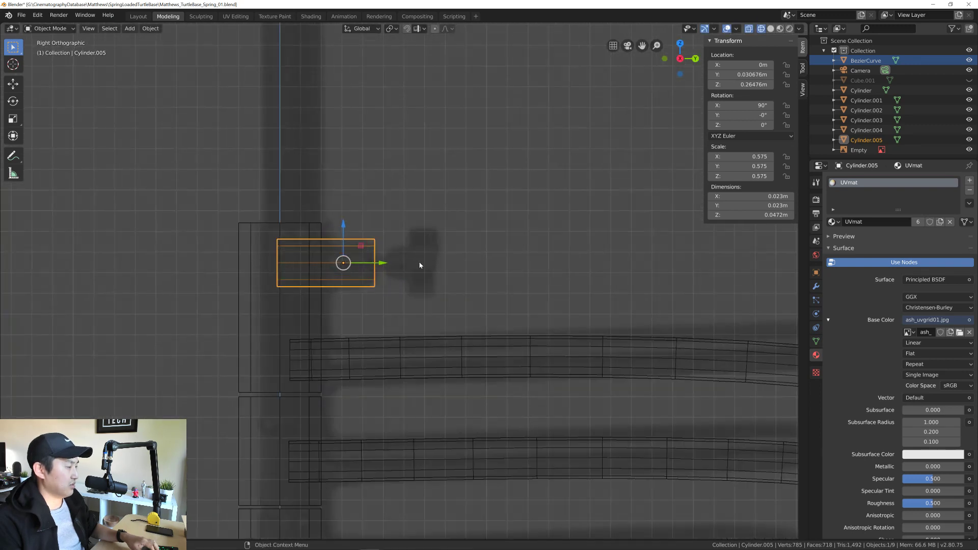
Step: Restore Material Preview shading with the model shown in a perspective view
{"action": "middle_click_drag", "start_coordinate": [423, 263], "coordinate": [398, 275]}
{"action": "scroll", "coordinate": [385, 293], "scroll_direction": "down", "scroll_amount": 12}
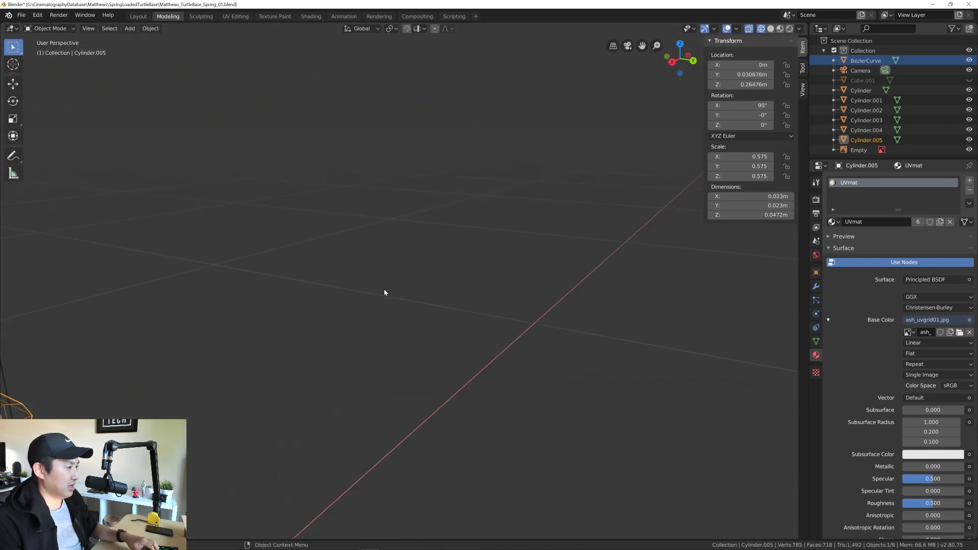
{"action": "scroll", "coordinate": [344, 290], "scroll_direction": "up", "scroll_amount": 4}
{"action": "left_click", "coordinate": [779, 31]}
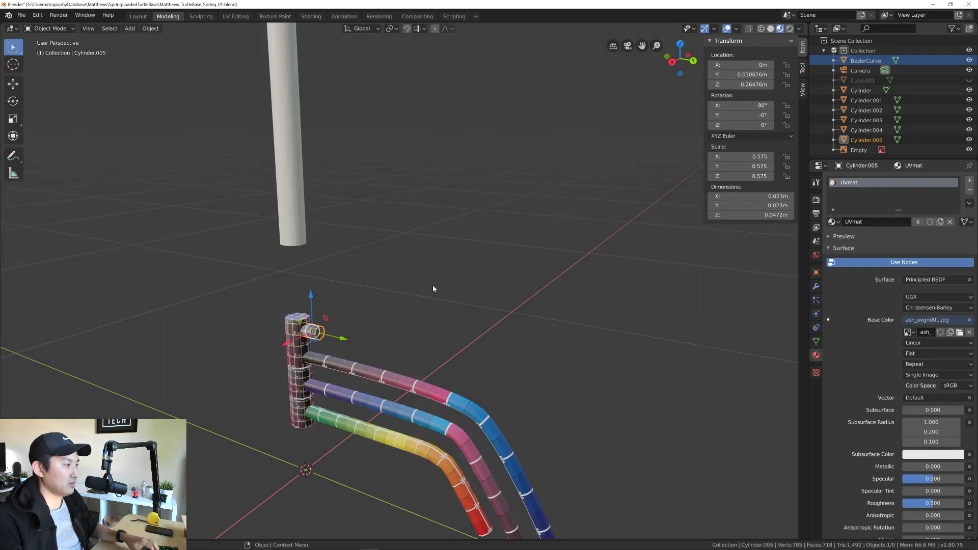
Step: Deselect everything and examine how the small side cylinder meets the topmost hub
{"action": "scroll", "coordinate": [377, 318], "scroll_direction": "up", "scroll_amount": 1}
{"action": "left_click", "coordinate": [356, 318]}
{"action": "mouse_move", "coordinate": [357, 318]}
{"action": "middle_mouse_down"}
{"action": "mouse_move", "coordinate": [380, 266]}
{"action": "mouse_move", "coordinate": [395, 300]}
{"action": "mouse_move", "coordinate": [369, 302]}
{"action": "middle_mouse_up"}
{"action": "scroll", "coordinate": [388, 311], "scroll_direction": "up", "scroll_amount": 4}
{"action": "scroll", "coordinate": [382, 328], "scroll_direction": "down", "scroll_amount": 3}
{"action": "scroll", "coordinate": [369, 302], "scroll_direction": "down", "scroll_amount": 2}
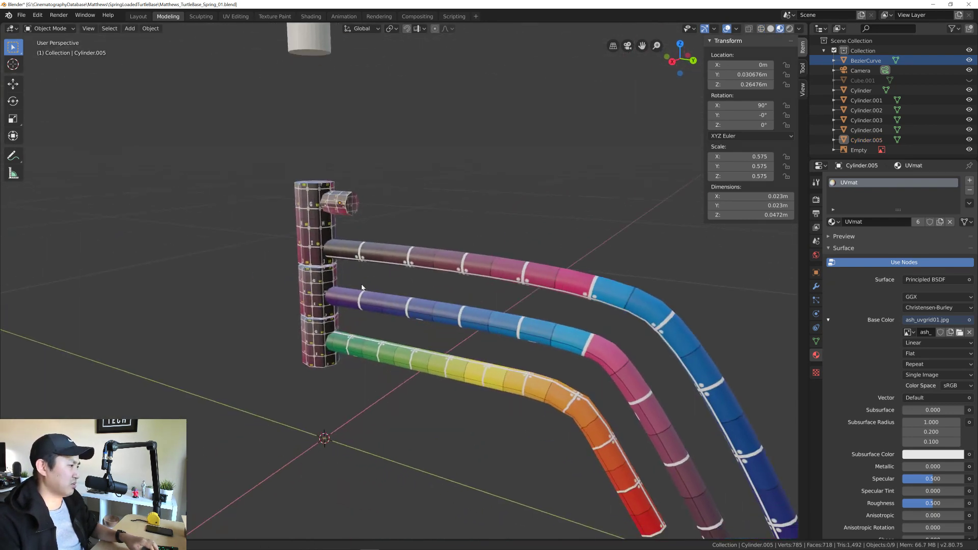
{"action": "scroll", "coordinate": [377, 291], "scroll_direction": "up", "scroll_amount": 4}
{"action": "scroll", "coordinate": [387, 281], "scroll_direction": "down", "scroll_amount": 4}
{"action": "scroll", "coordinate": [396, 270], "scroll_direction": "up", "scroll_amount": 4}
{"action": "scroll", "coordinate": [395, 270], "scroll_direction": "up", "scroll_amount": 4}
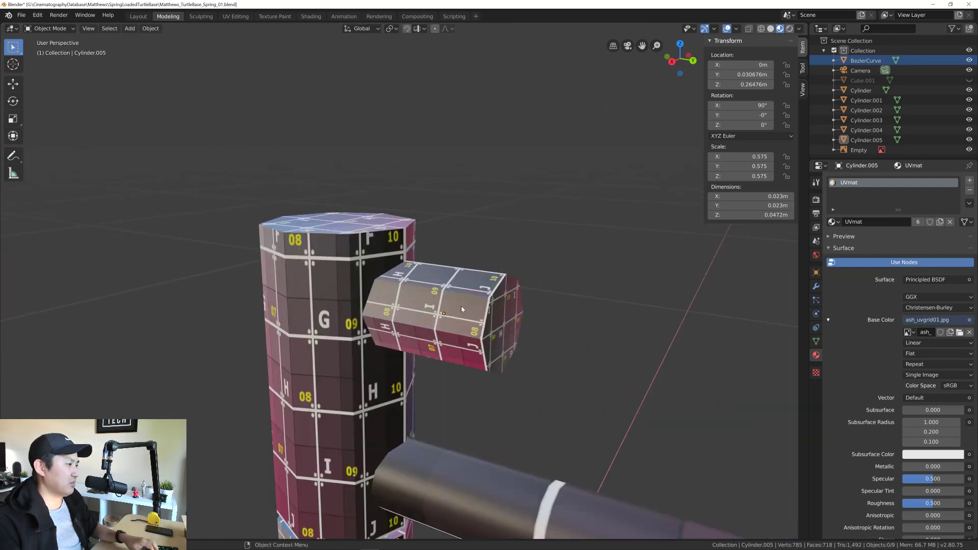
Step: Select the small side cylinder on the topmost hub and isolate it in local view
{"action": "left_click", "coordinate": [398, 274]}
{"action": "scroll", "coordinate": [398, 273], "scroll_direction": "up", "scroll_amount": 3}
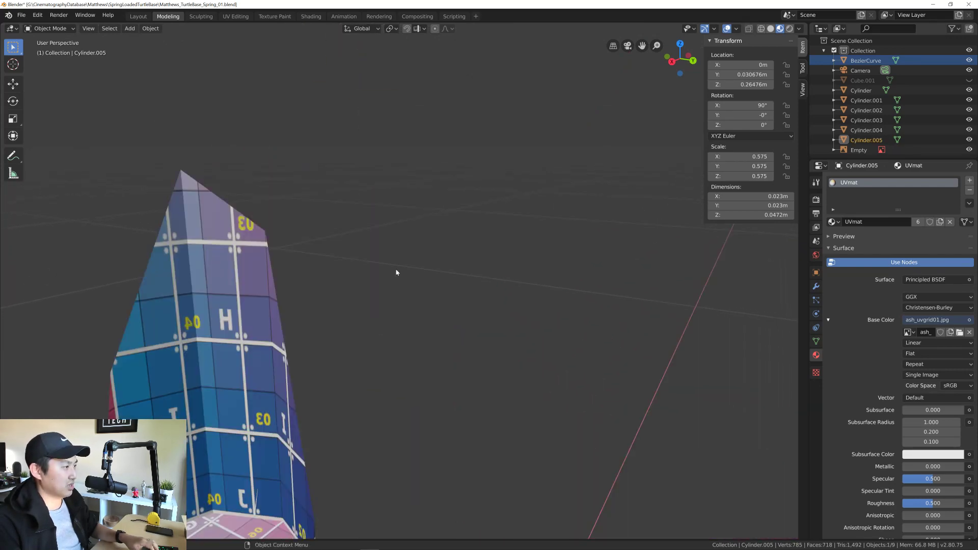
{"action": "scroll", "coordinate": [397, 273], "scroll_direction": "down", "scroll_amount": 5}
{"action": "middle_click_drag", "start_coordinate": [356, 287], "coordinate": [417, 283], "text": "shift"}
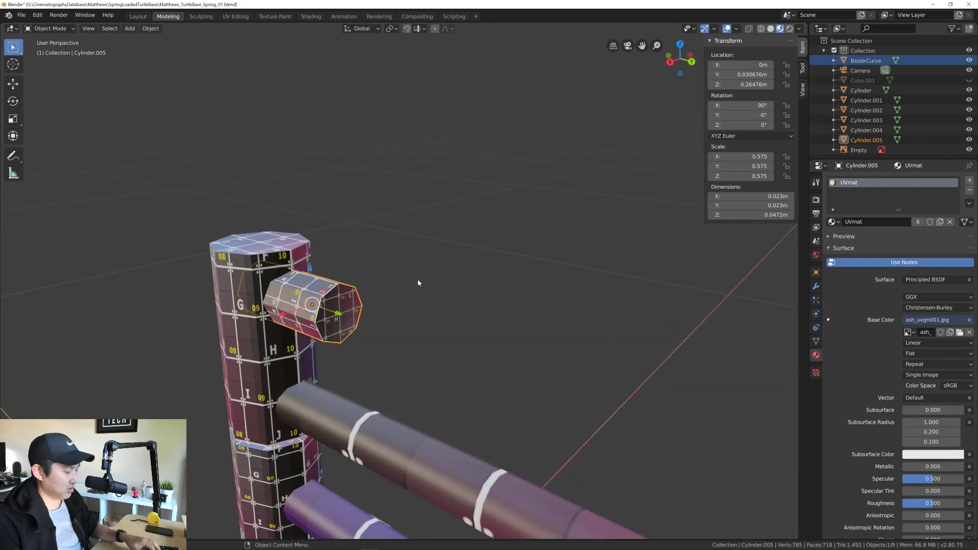
{"action": "key", "text": "KP_Divide"}
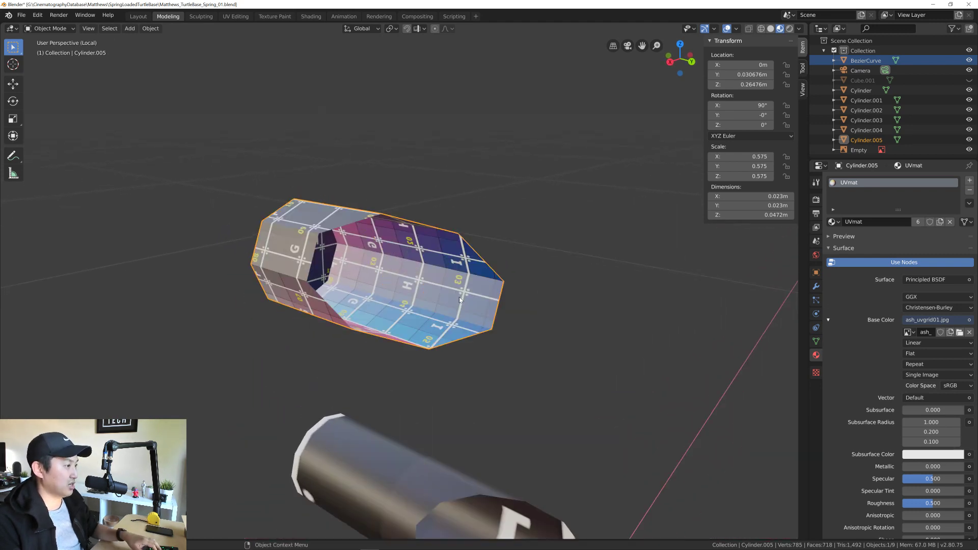
Step: Set the viewport's Clip Start to 0.01 m so the small cylinder displays without clipping up close
{"action": "left_click", "coordinate": [804, 92]}
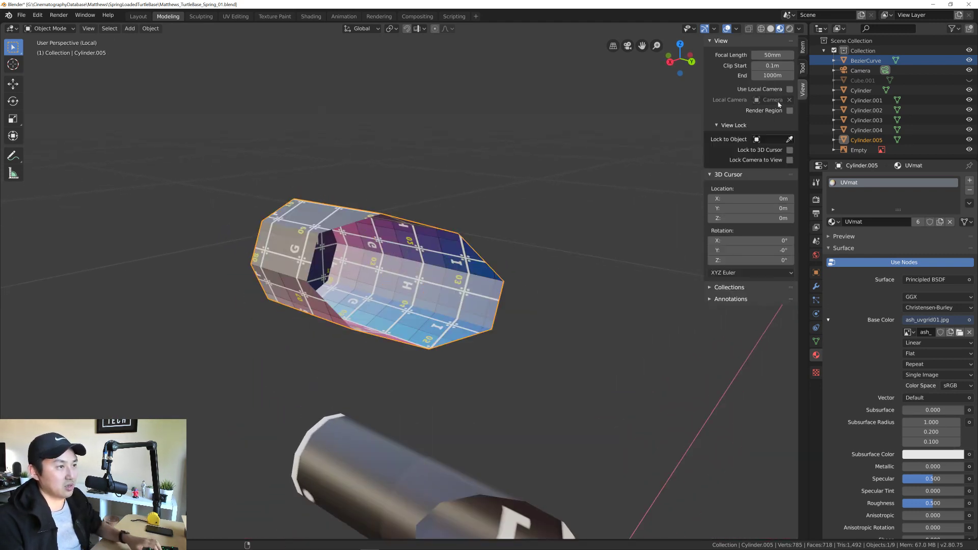
{"action": "left_click", "coordinate": [768, 66]}
{"action": "type", "text": ".0"}
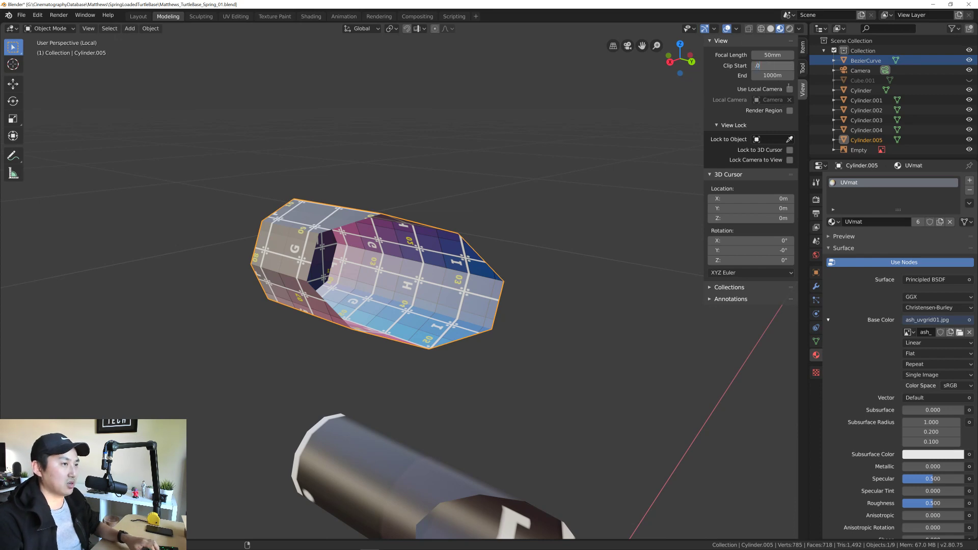
{"action": "type", "text": "1"}
{"action": "key", "text": "Return"}
{"action": "scroll", "coordinate": [460, 264], "scroll_direction": "up", "scroll_amount": 4}
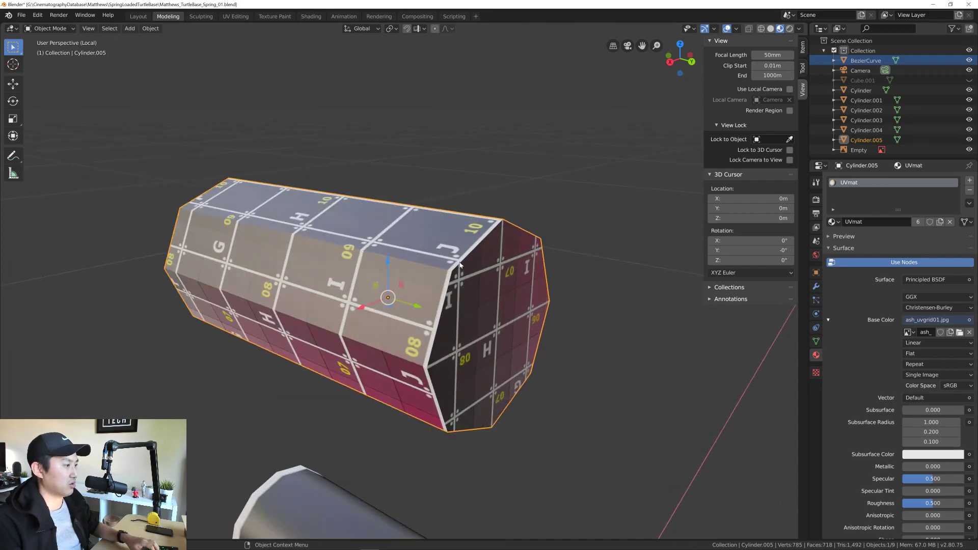
{"action": "scroll", "coordinate": [460, 264], "scroll_direction": "down", "scroll_amount": 2}
{"action": "scroll", "coordinate": [460, 265], "scroll_direction": "up", "scroll_amount": 1}
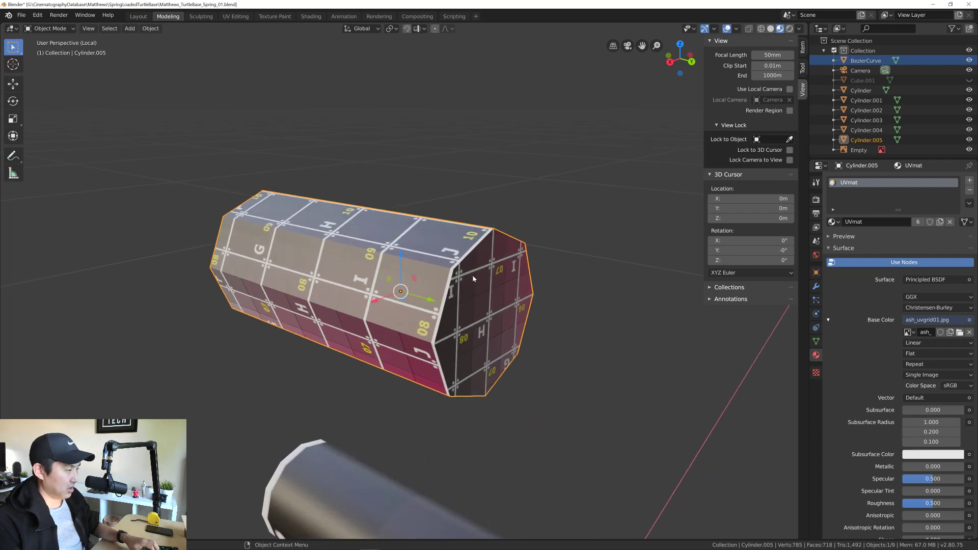
Step: Edit the small cylinder's mesh in edge select mode and select the upper rim edge of its outer end
{"action": "middle_click_drag", "start_coordinate": [473, 279], "coordinate": [461, 277]}
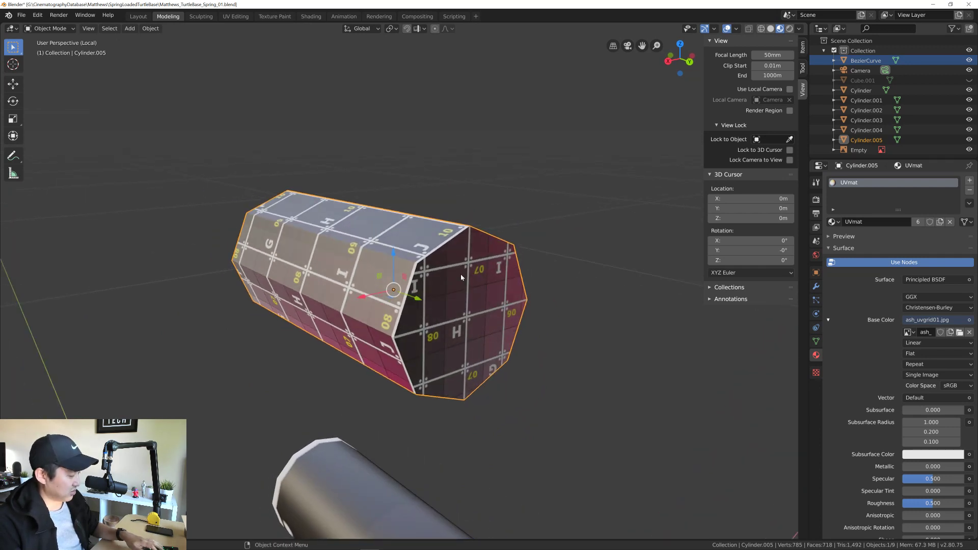
{"action": "key", "text": "Tab"}
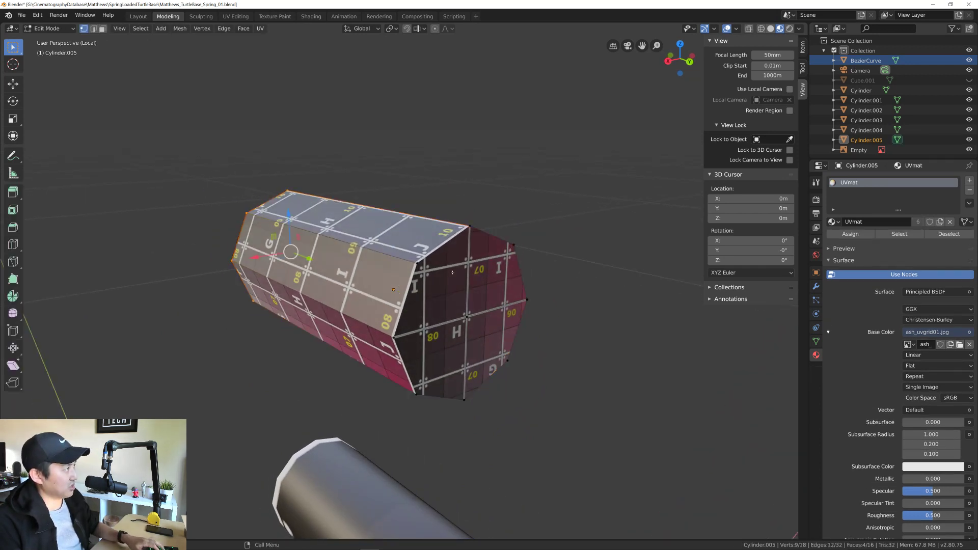
{"action": "key", "text": "2"}
{"action": "left_click", "coordinate": [436, 249]}
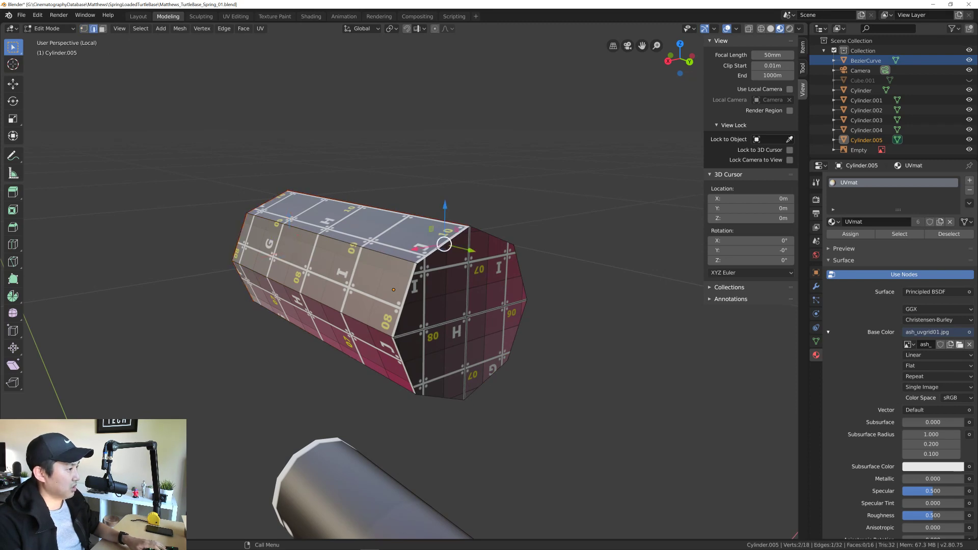
{"action": "left_click", "coordinate": [546, 192]}
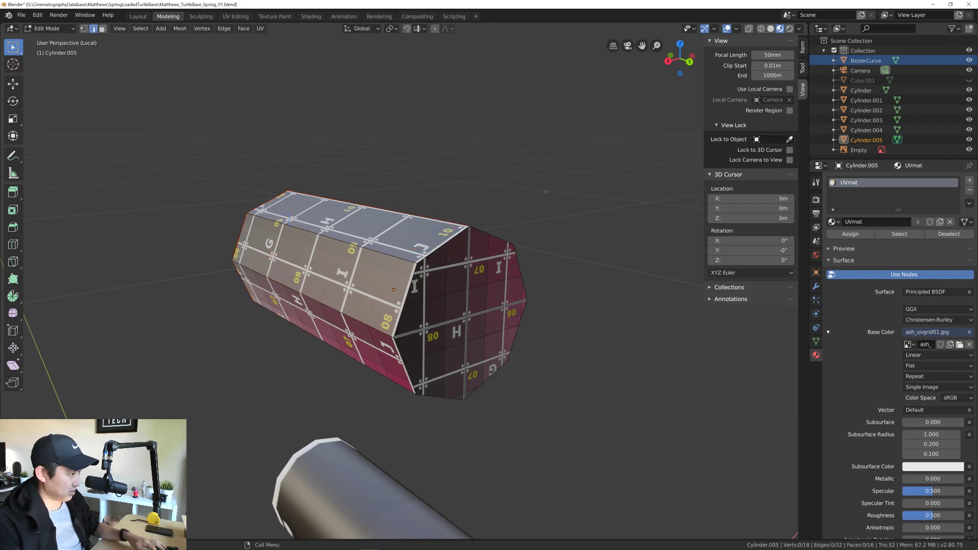
{"action": "left_click", "coordinate": [456, 234]}
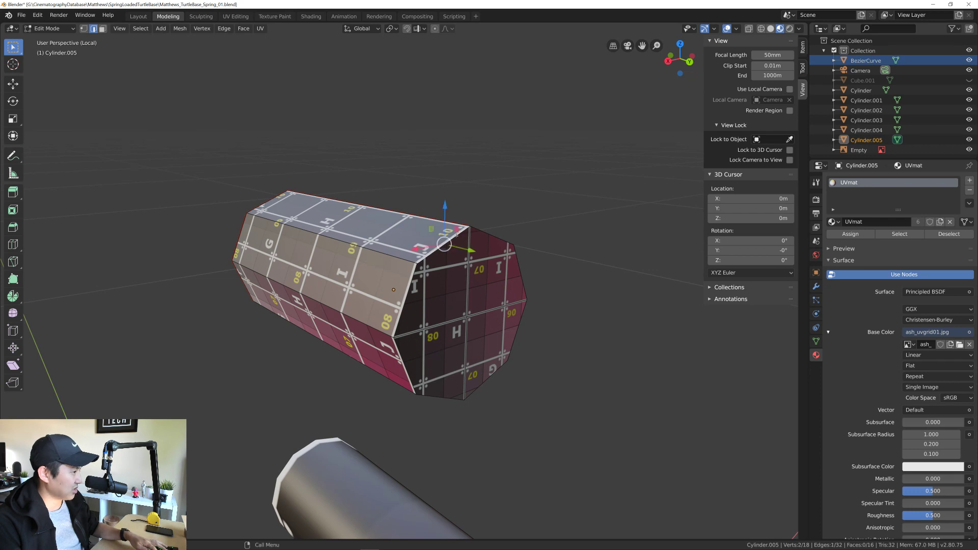
{"action": "left_click", "coordinate": [483, 233], "text": "shift"}
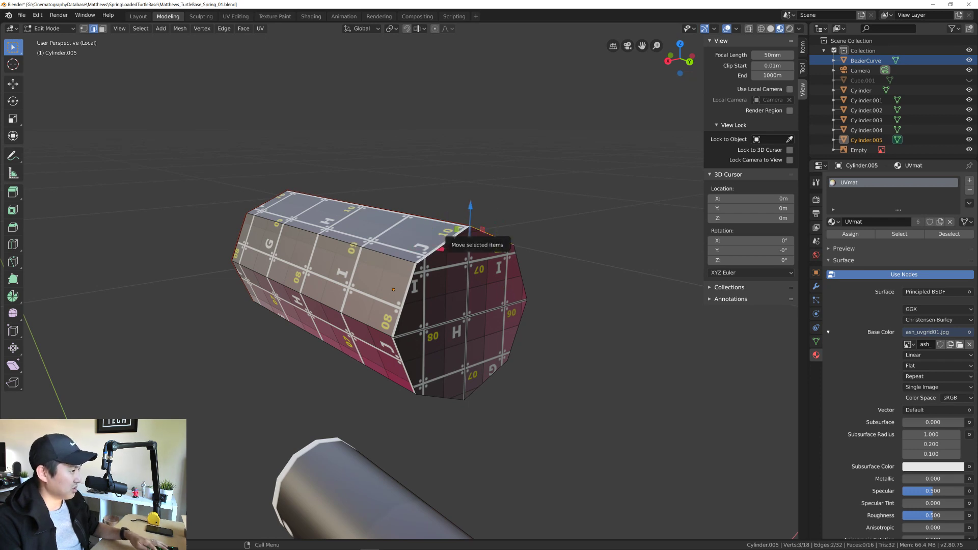
{"action": "left_click", "coordinate": [424, 273]}
{"action": "left_click", "coordinate": [422, 264]}
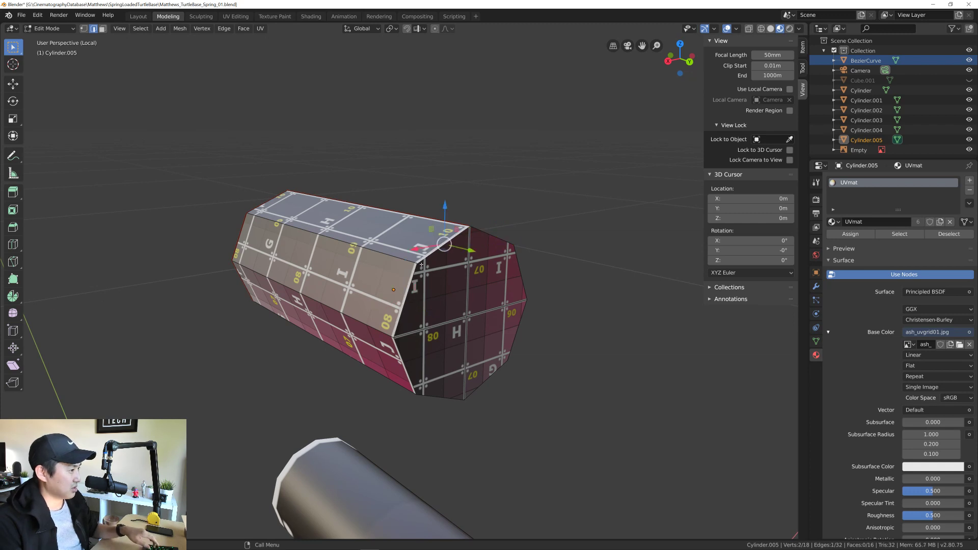
{"action": "left_click", "coordinate": [483, 231], "text": "shift"}
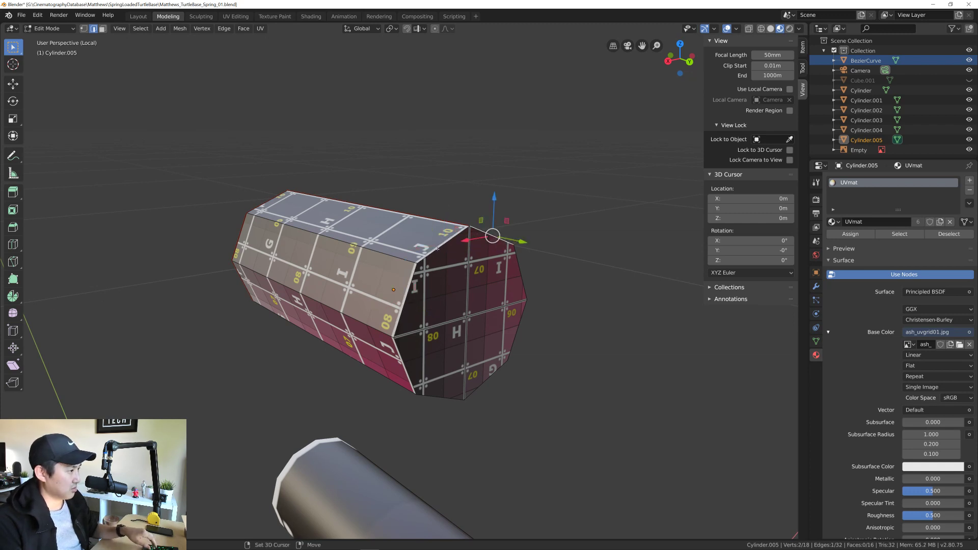
{"action": "key", "text": "ctrl+z"}
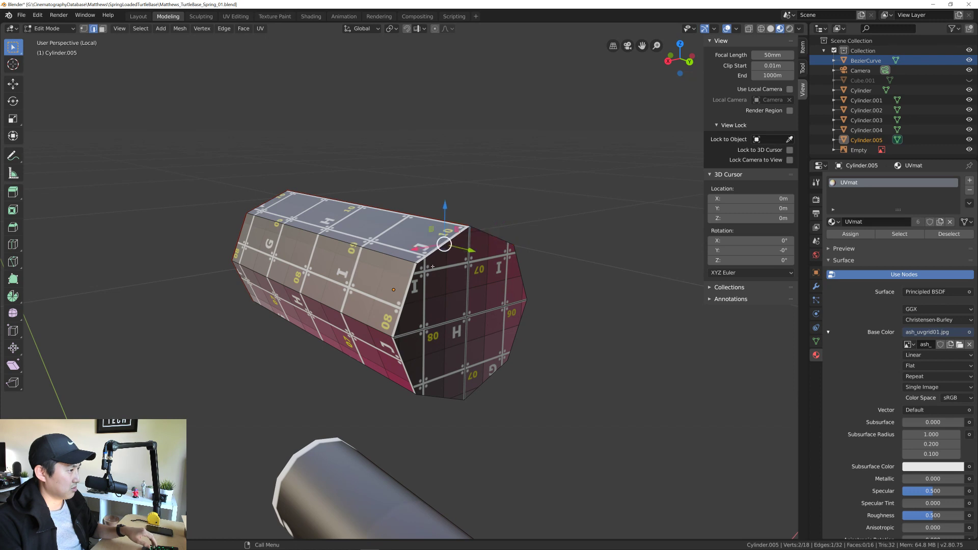
Step: Extend the edge selection around the entire rim of the small cylinder's outer end
{"action": "left_click", "coordinate": [408, 291], "text": "ctrl"}
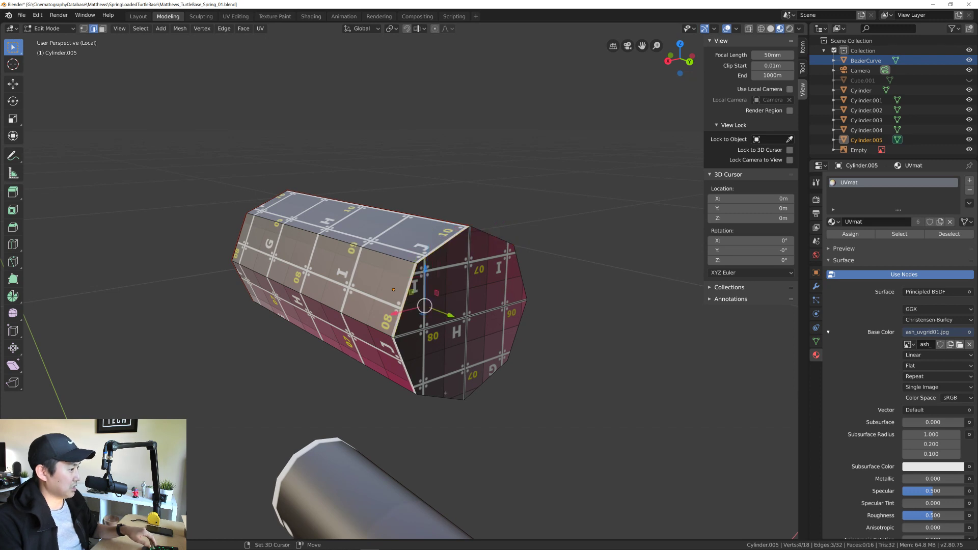
{"action": "left_click", "coordinate": [449, 399], "text": "ctrl"}
{"action": "left_click", "coordinate": [505, 349], "text": "ctrl"}
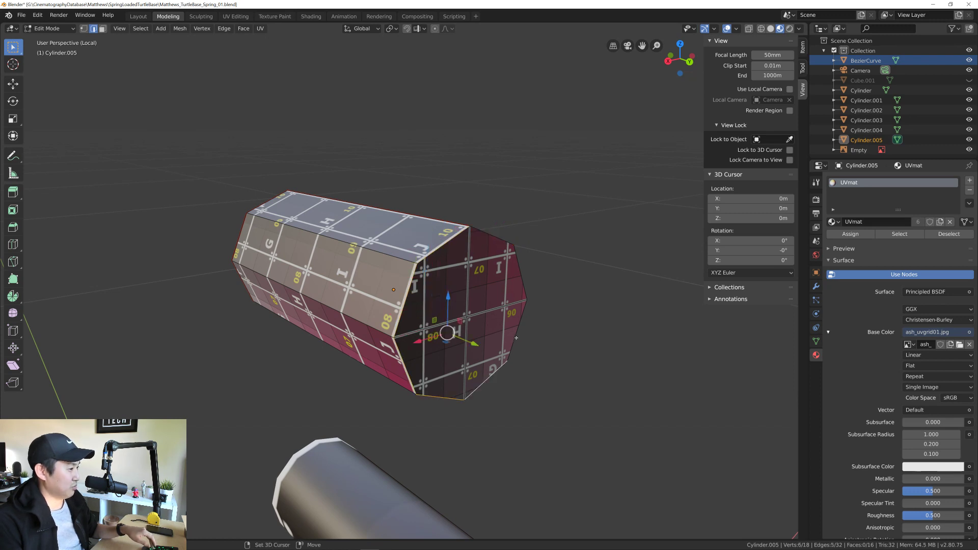
{"action": "left_click", "coordinate": [527, 301], "text": "ctrl"}
{"action": "left_click", "coordinate": [515, 246], "text": "ctrl"}
{"action": "left_click", "coordinate": [501, 238], "text": "ctrl"}
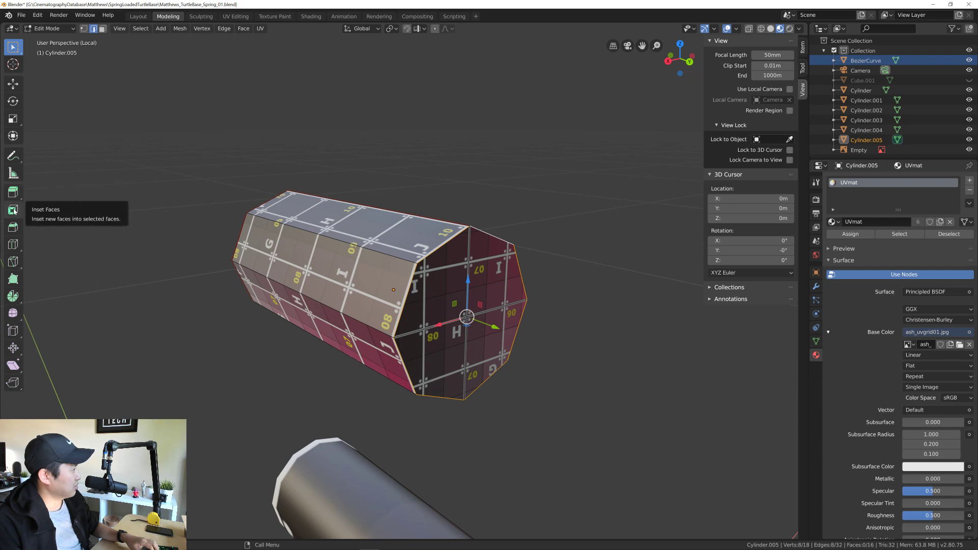
Step: Try a bevel about 0.00537 m wide on the selected rim of the small cylinder's outer end and undo it
{"action": "left_click", "coordinate": [12, 230]}
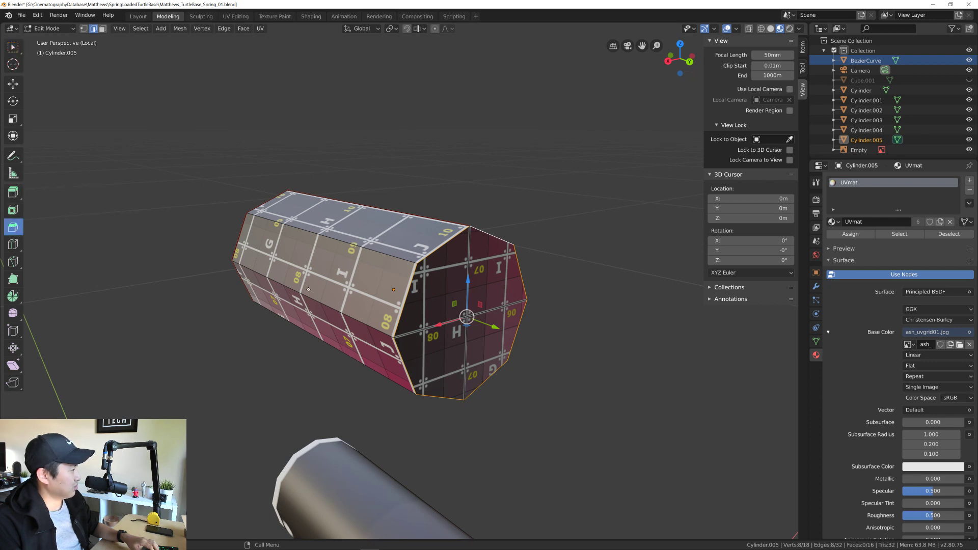
{"action": "left_click_drag", "start_coordinate": [354, 336], "coordinate": [409, 290]}
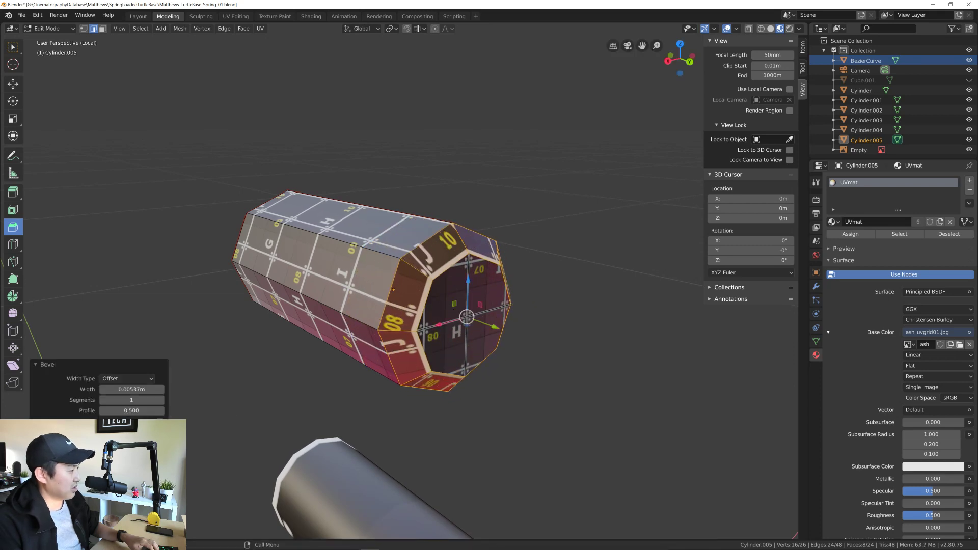
{"action": "left_click", "coordinate": [137, 379]}
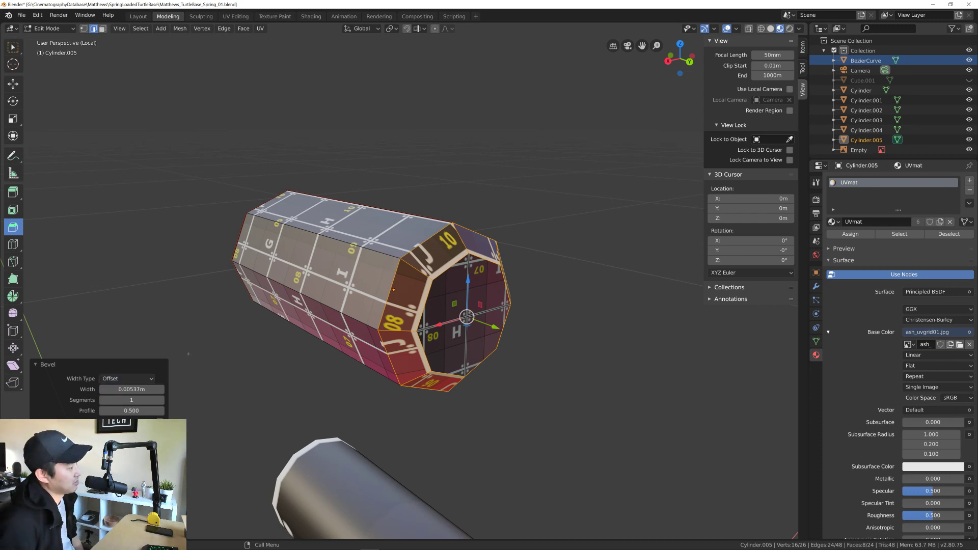
{"action": "left_click", "coordinate": [275, 388]}
{"action": "key", "text": "ctrl+z"}
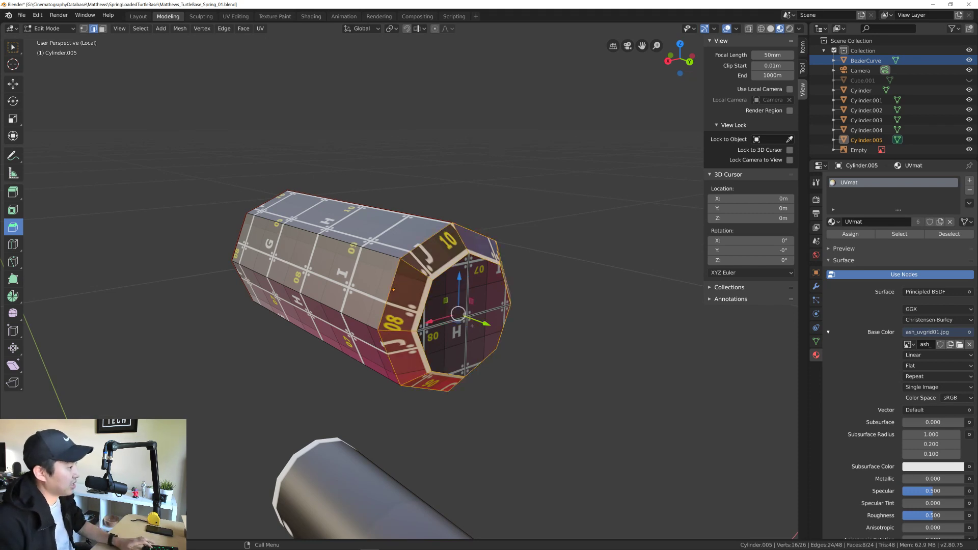
{"action": "key", "text": "ctrl+z"}
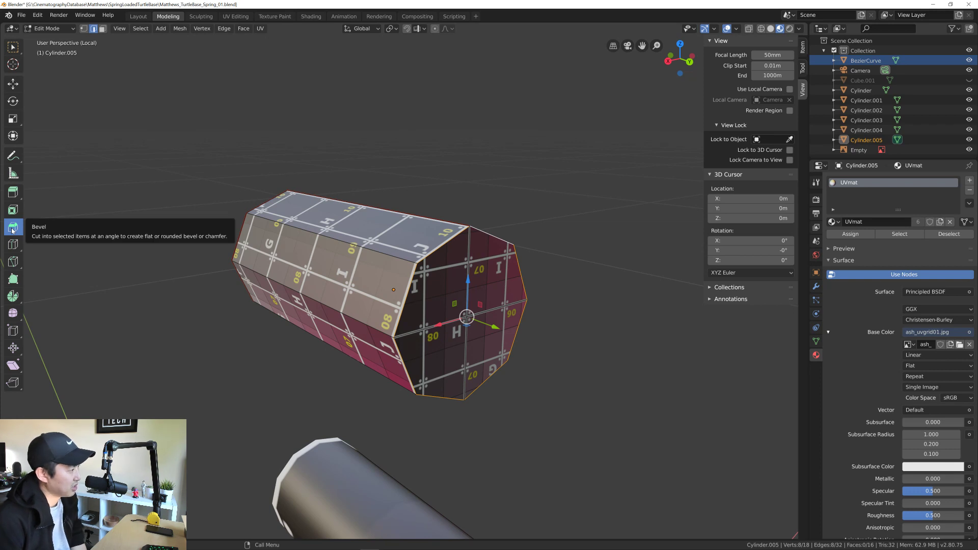
Step: Bevel the small cylinder's outer rim again, trying a width of 0.1 m and settling on 0.01 m
{"action": "left_click_drag", "start_coordinate": [427, 271], "coordinate": [392, 277]}
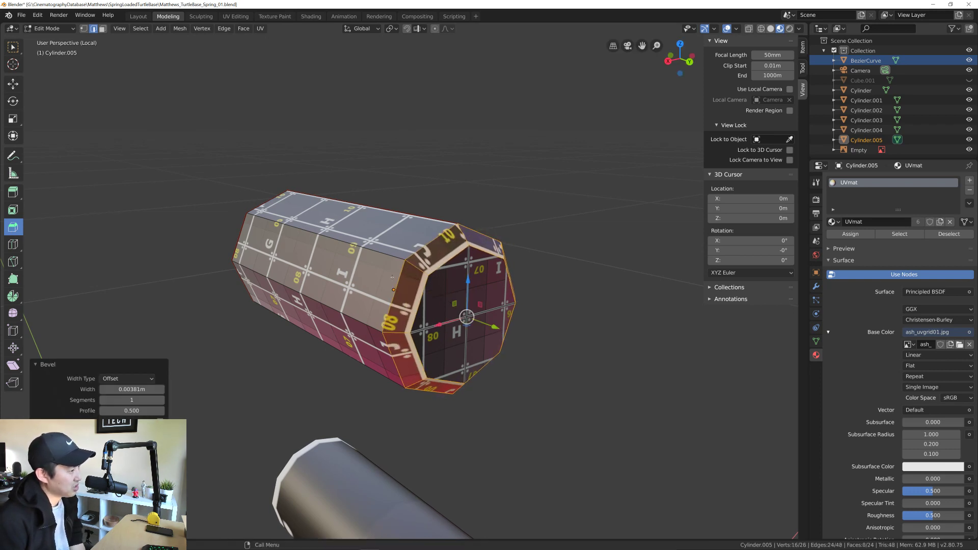
{"action": "left_click", "coordinate": [146, 390]}
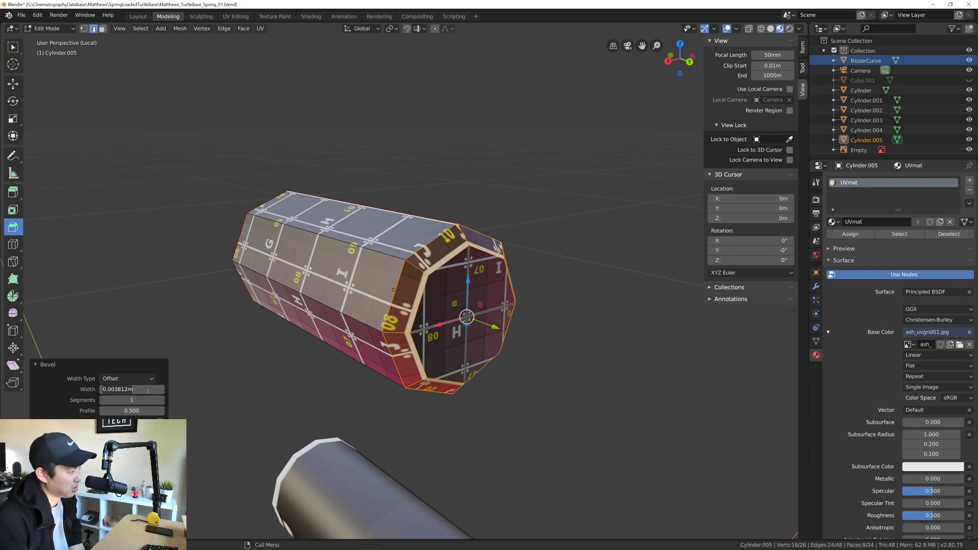
{"action": "type", "text": "0.1"}
{"action": "key", "text": "Return"}
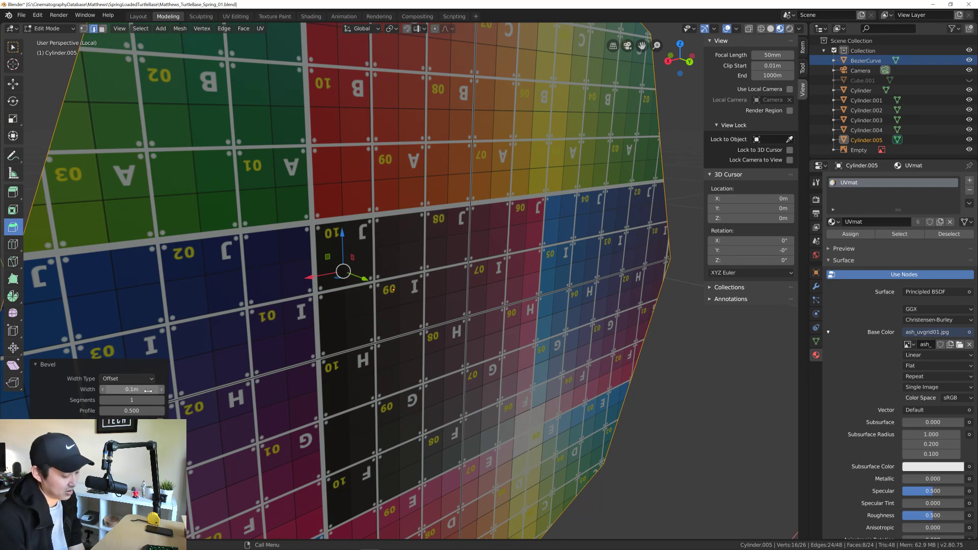
{"action": "key", "text": "BackSpace"}
{"action": "left_click", "coordinate": [148, 391]}
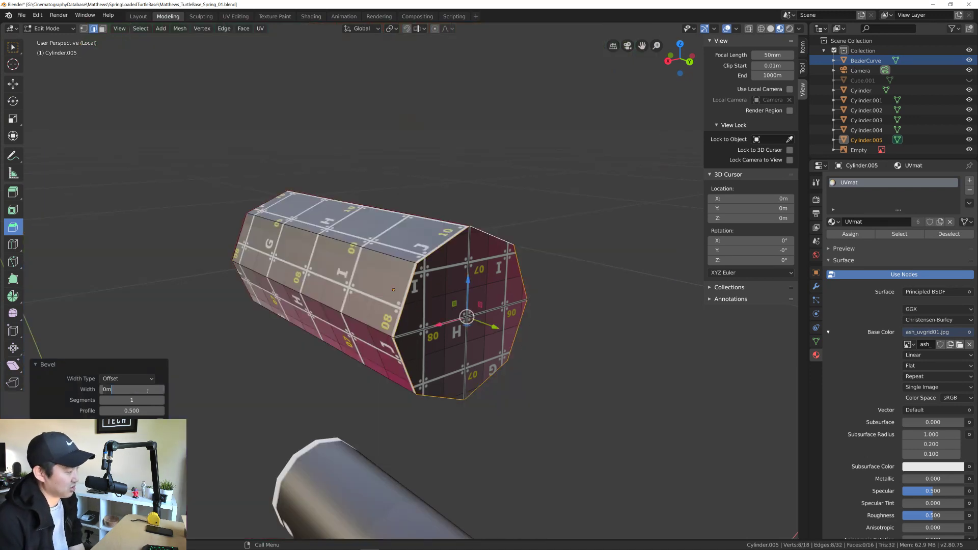
{"action": "type", "text": ".01"}
{"action": "key", "text": "Return"}
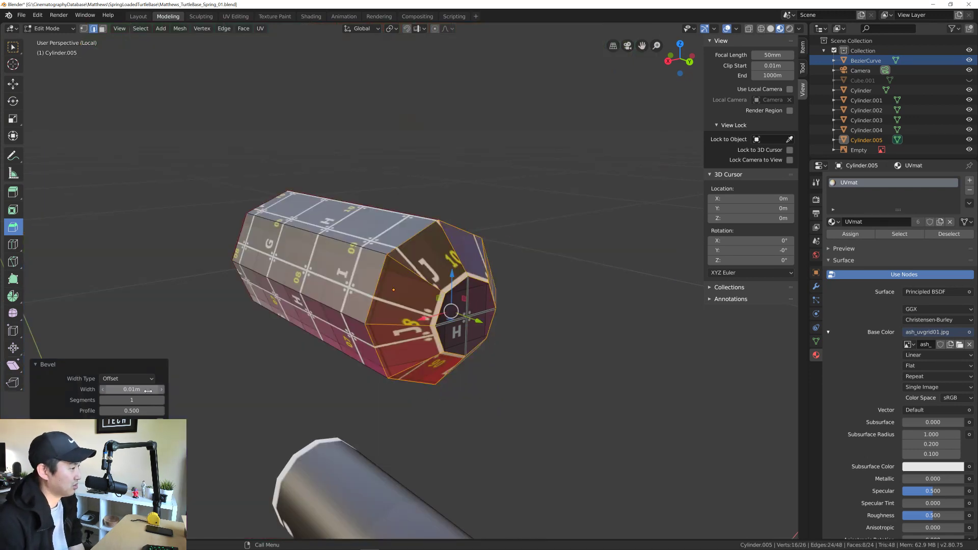
Step: Compare the Offset and Width width types for the rim bevel and keep Width
{"action": "left_click", "coordinate": [131, 380]}
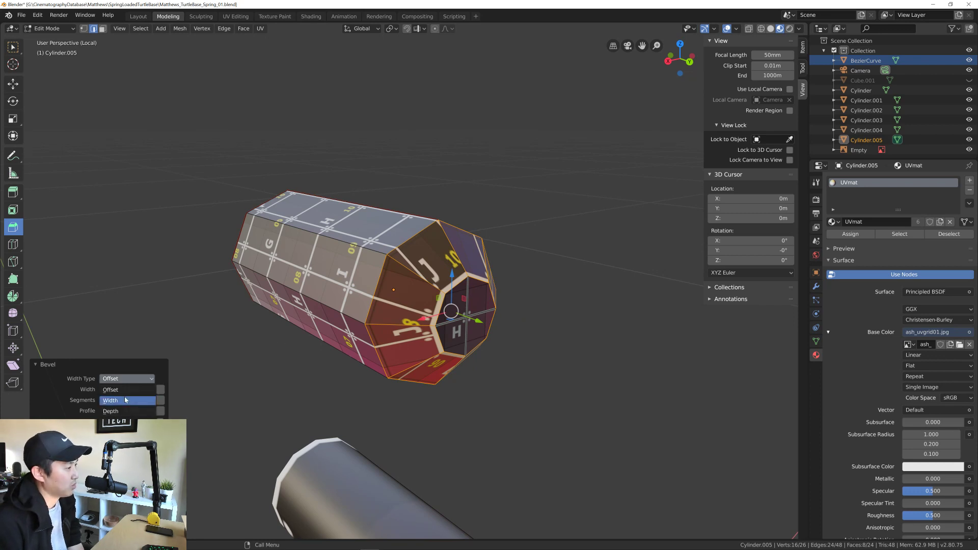
{"action": "left_click", "coordinate": [124, 397]}
{"action": "left_click", "coordinate": [127, 379]}
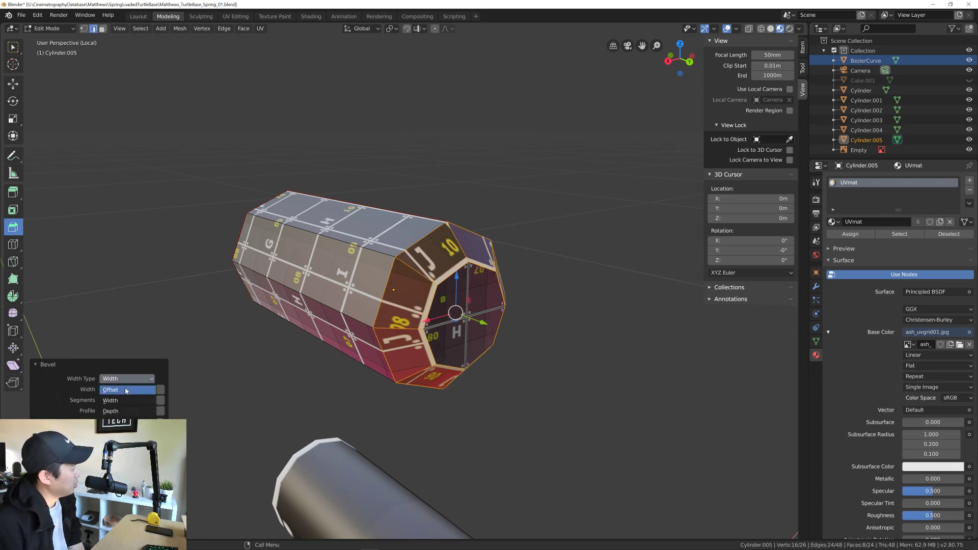
{"action": "left_click", "coordinate": [127, 390]}
{"action": "left_click", "coordinate": [130, 384]}
{"action": "left_click", "coordinate": [127, 400]}
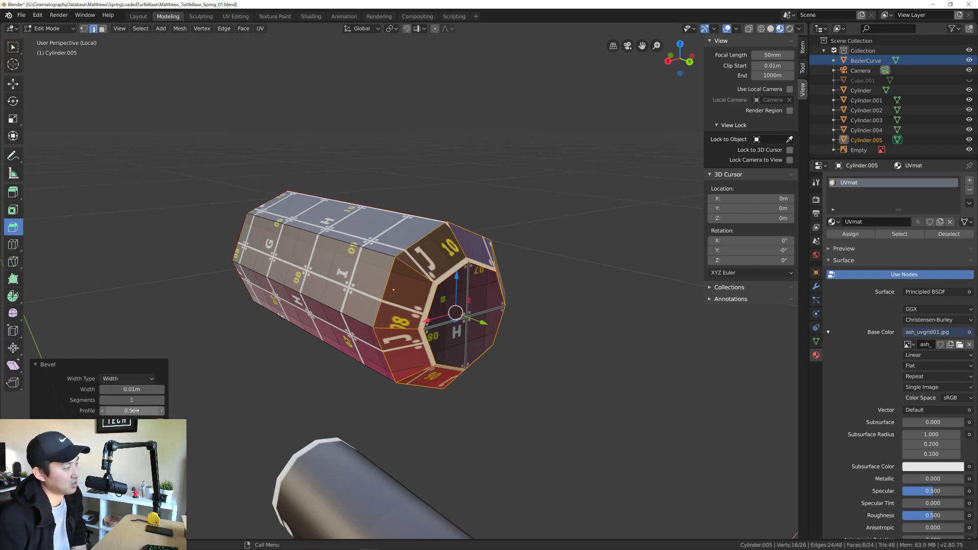
Step: Set the rim bevel's profile to 0 and its segment count to 3
{"action": "left_click_drag", "start_coordinate": [134, 411], "coordinate": [148, 411]}
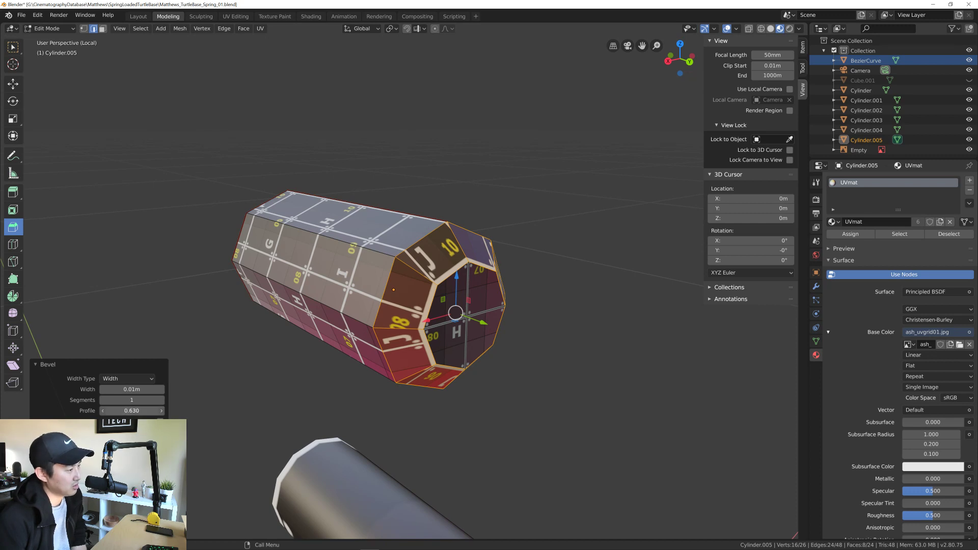
{"action": "left_click", "coordinate": [135, 400]}
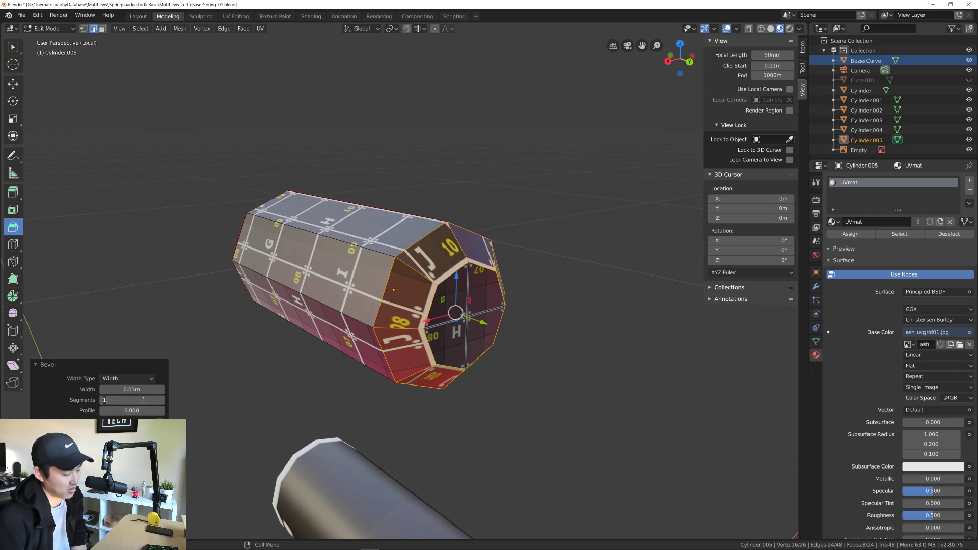
{"action": "type", "text": "3"}
{"action": "key", "text": "Return"}
Step: Adjust the three-segment rim bevel's profile to 0.53
{"action": "mouse_move", "coordinate": [136, 411]}
{"action": "left_mouse_down"}
{"action": "mouse_move", "coordinate": [184, 411]}
{"action": "mouse_move", "coordinate": [134, 411]}
{"action": "left_mouse_up"}
{"action": "middle_click_drag", "start_coordinate": [399, 356], "coordinate": [399, 302]}
{"action": "left_click_drag", "start_coordinate": [133, 411], "coordinate": [158, 410]}
{"action": "left_click", "coordinate": [133, 411]}
{"action": "type", "text": "0.53"}
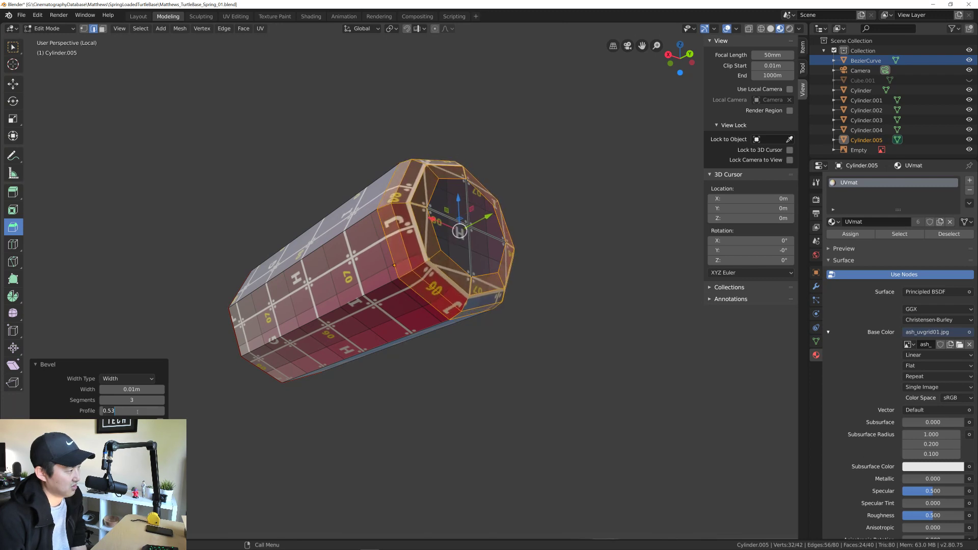
{"action": "key", "text": "Return"}
Step: Try rim bevel profiles of 1 and 0.25, and settle on 0.5
{"action": "middle_click_drag", "start_coordinate": [387, 305], "coordinate": [347, 275]}
{"action": "left_click", "coordinate": [131, 411]}
{"action": "type", "text": "1"}
{"action": "key", "text": "Return"}
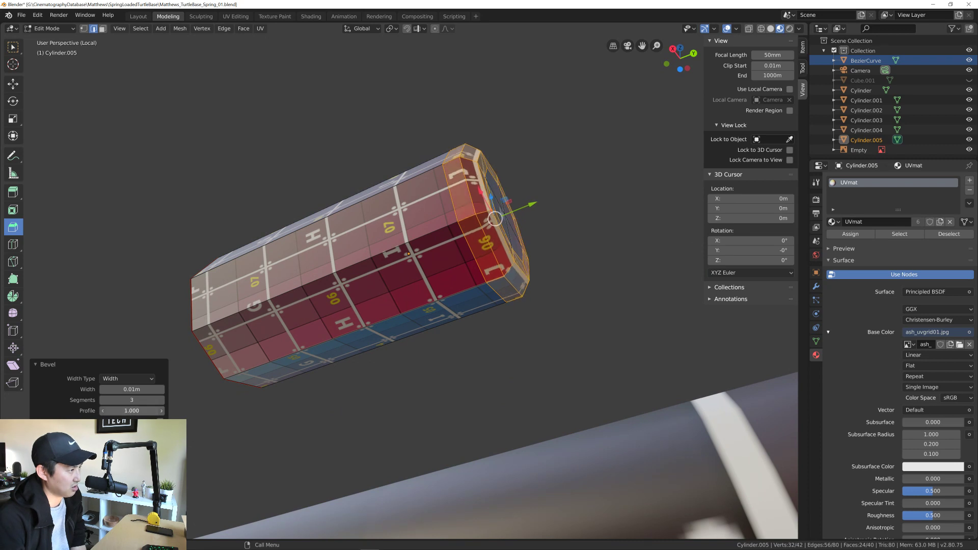
{"action": "mouse_move", "coordinate": [131, 411]}
{"action": "left_mouse_down"}
{"action": "mouse_move", "coordinate": [91, 411]}
{"action": "mouse_move", "coordinate": [140, 411]}
{"action": "left_mouse_up"}
{"action": "left_click", "coordinate": [140, 411]}
{"action": "type", "text": "0.25"}
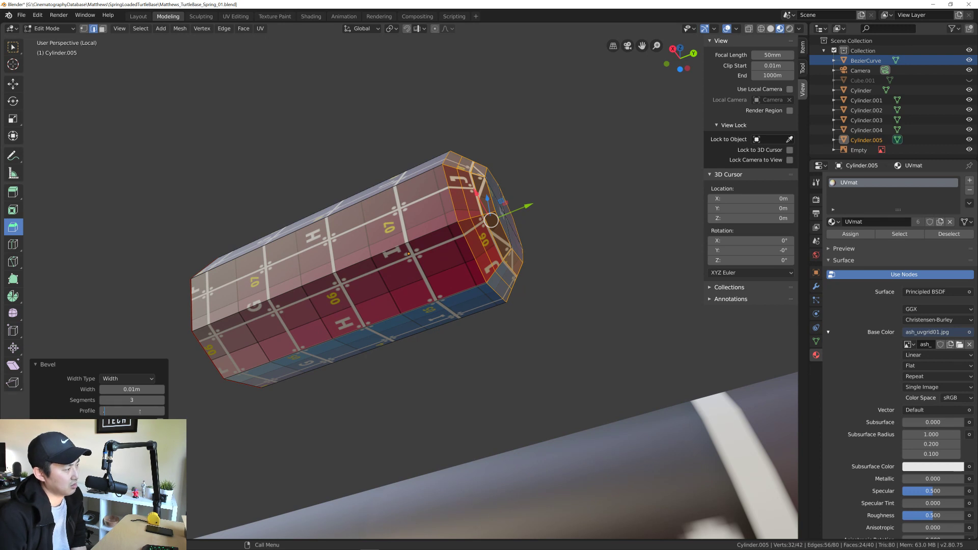
{"action": "type", "text": "0.5"}
{"action": "key", "text": "Return"}
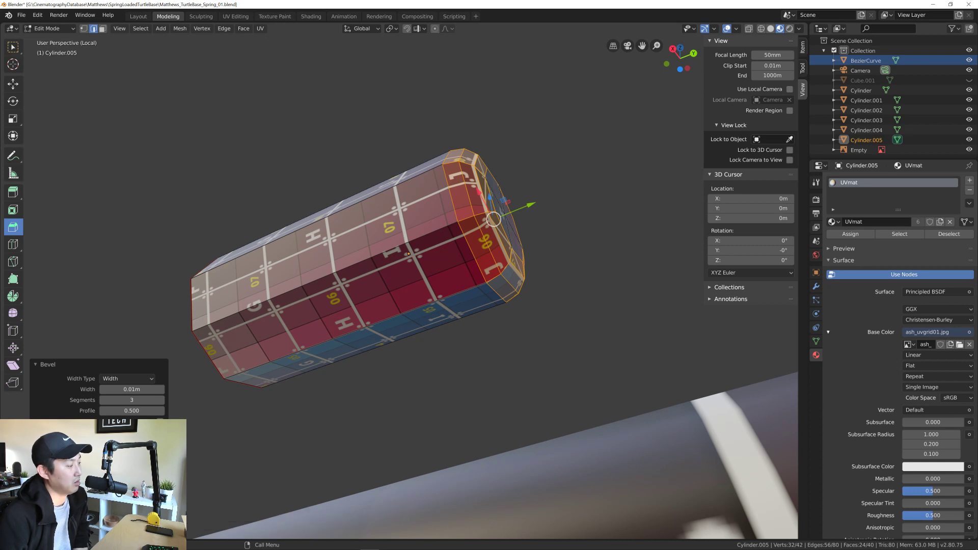
Step: Try rim bevel widths of 0.05 m, 0.005 m and 0.0001 m
{"action": "middle_click_drag", "start_coordinate": [464, 238], "coordinate": [458, 273]}
{"action": "left_click", "coordinate": [149, 390]}
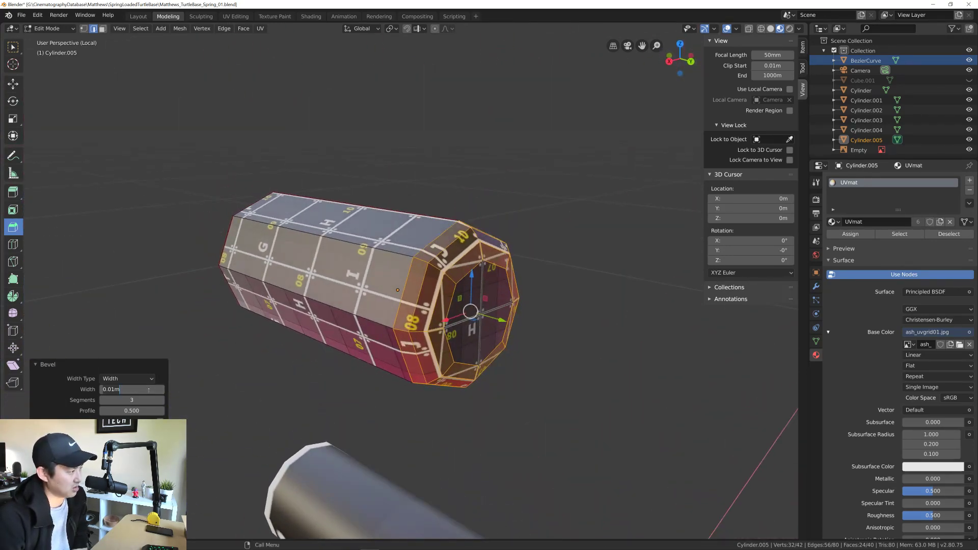
{"action": "key", "text": "Return"}
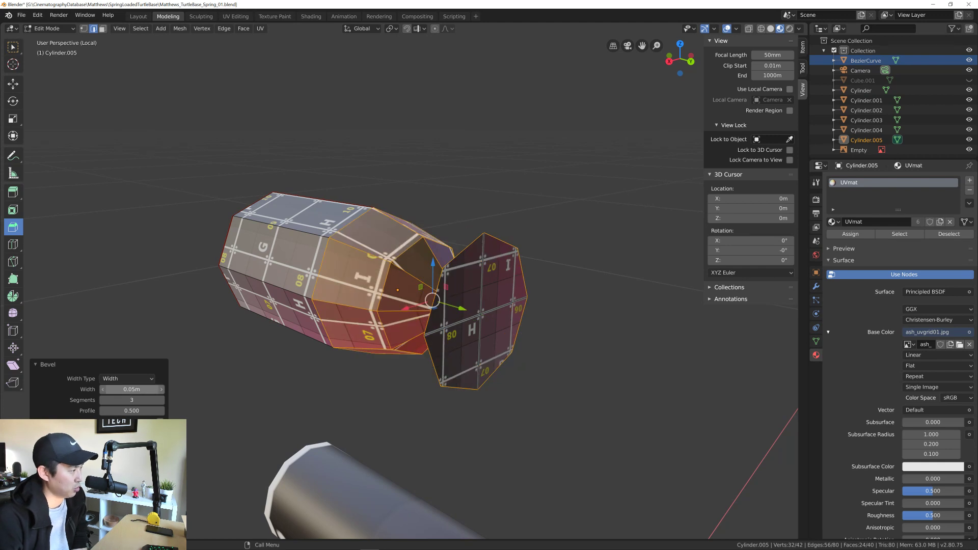
{"action": "left_click", "coordinate": [149, 390]}
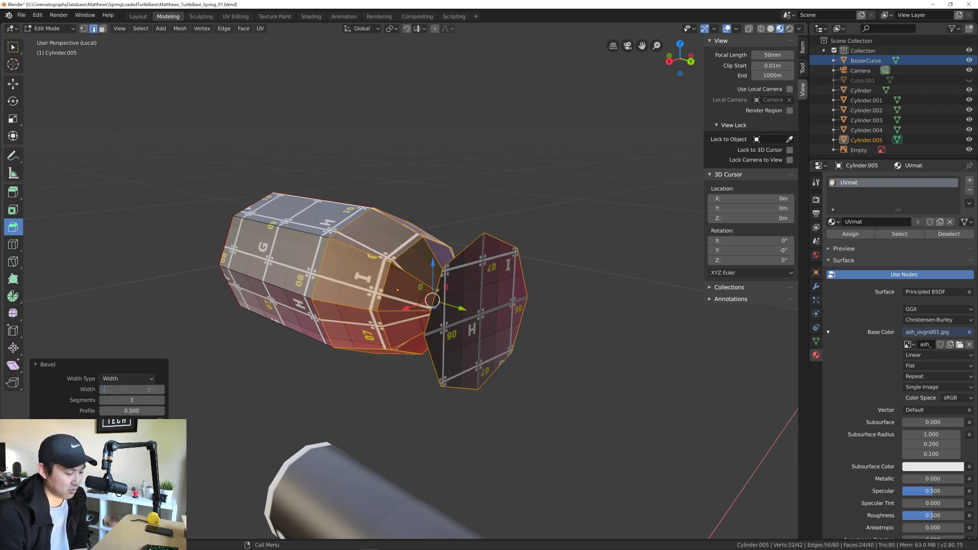
{"action": "key", "text": "Return"}
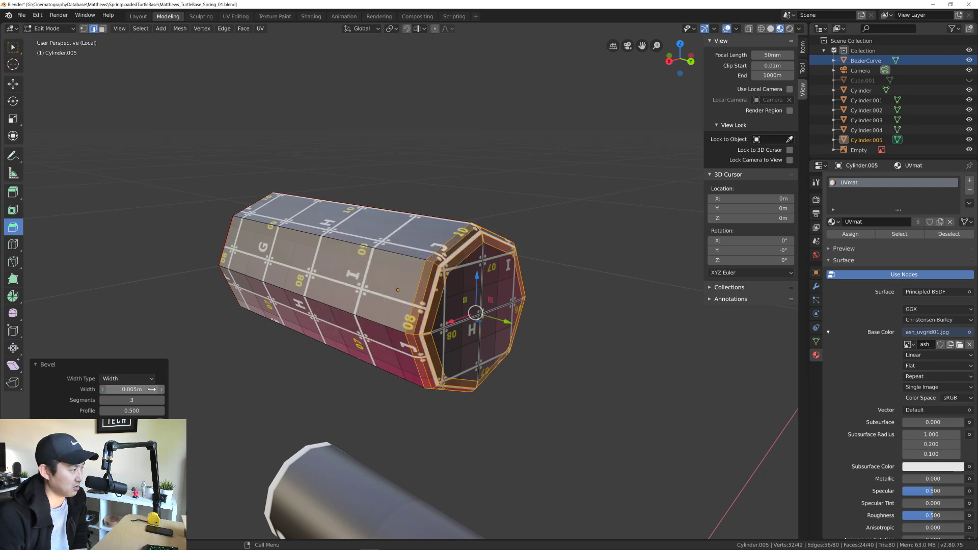
{"action": "left_click", "coordinate": [152, 390]}
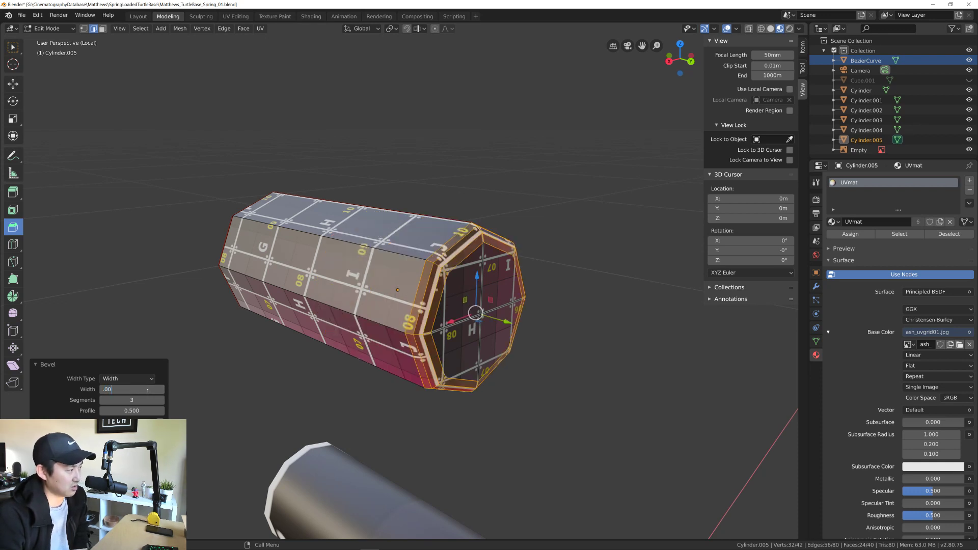
{"action": "key", "text": "Return"}
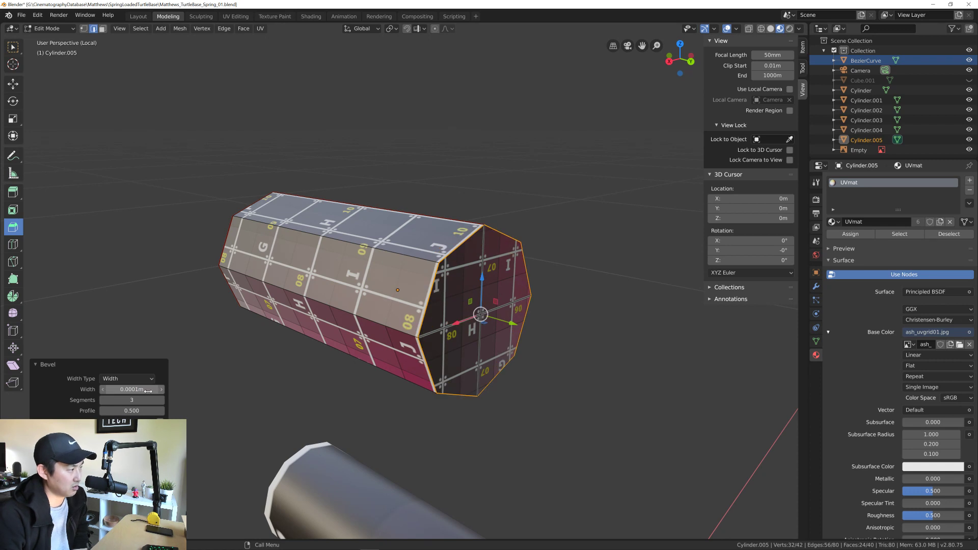
Step: Try a rim bevel width of 0.001 m and settle on 0.005 m
{"action": "left_click", "coordinate": [146, 389]}
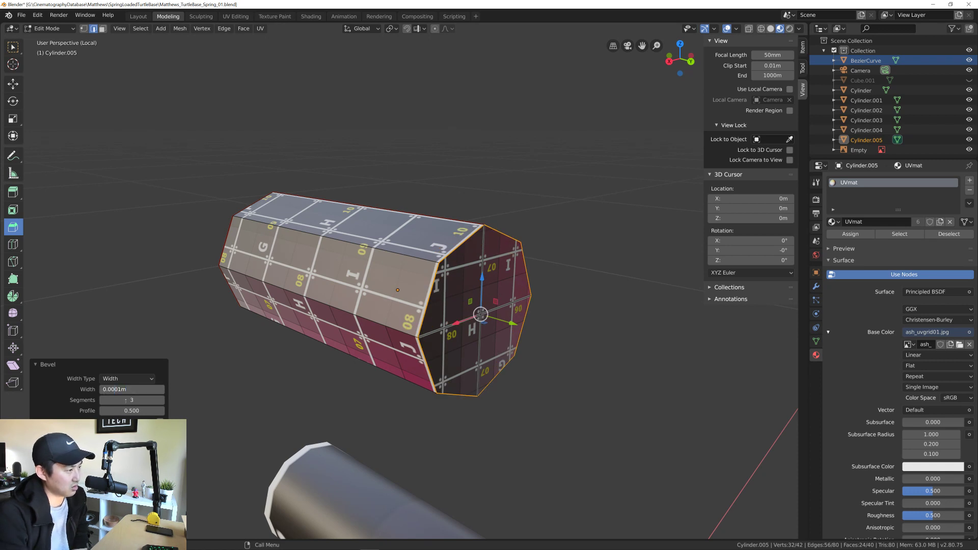
{"action": "key", "text": "BackSpace"}
{"action": "key", "text": "Return"}
{"action": "scroll", "coordinate": [468, 295], "scroll_direction": "up", "scroll_amount": 3}
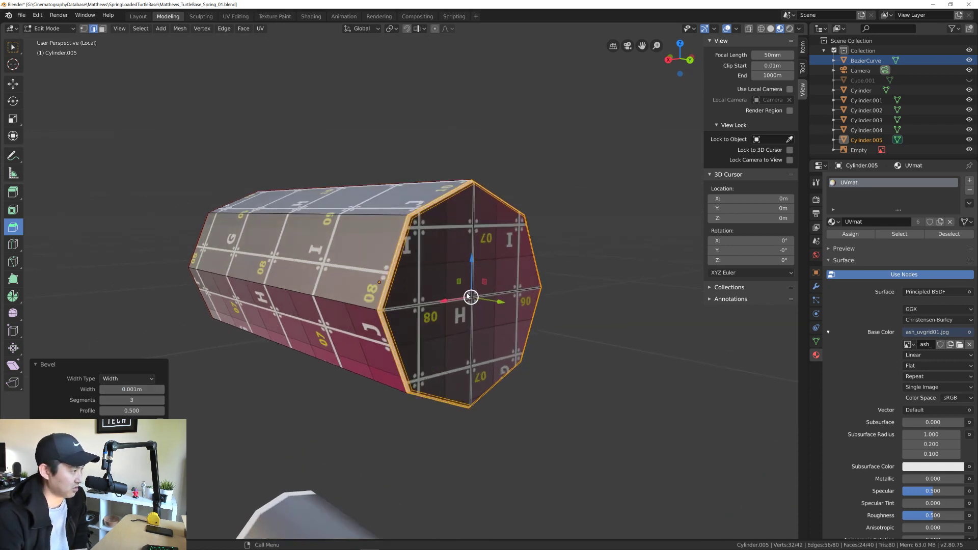
{"action": "middle_click_drag", "start_coordinate": [467, 296], "coordinate": [401, 257]}
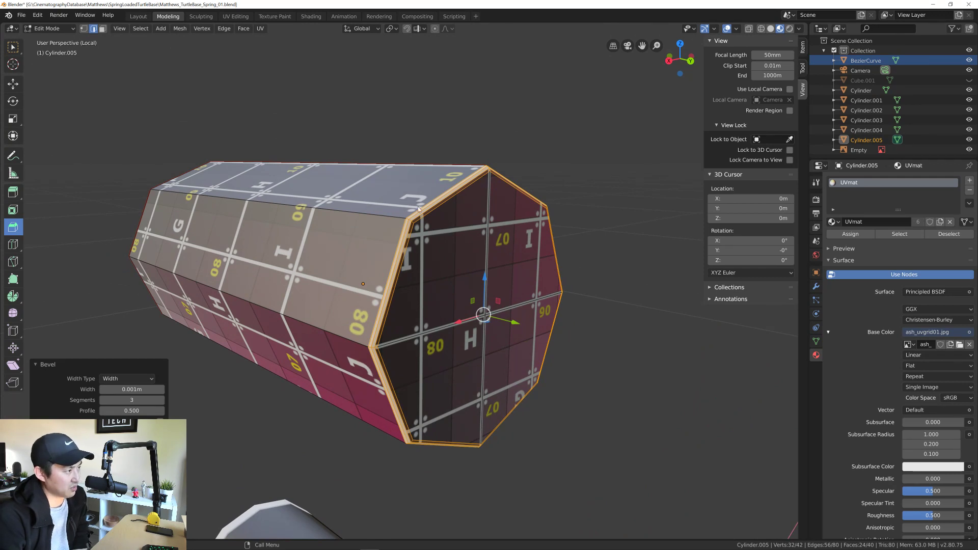
{"action": "left_click", "coordinate": [144, 389]}
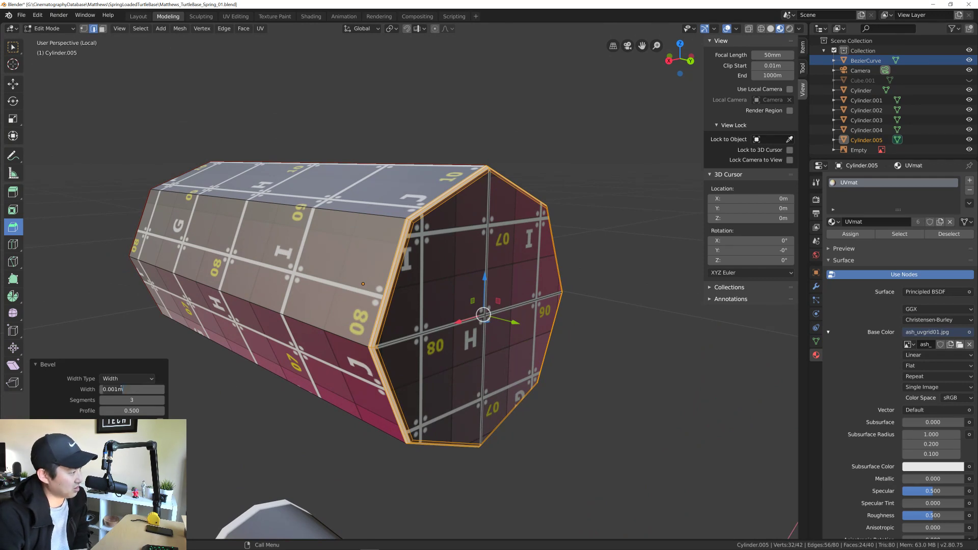
{"action": "type", "text": "5"}
{"action": "key", "text": "Return"}
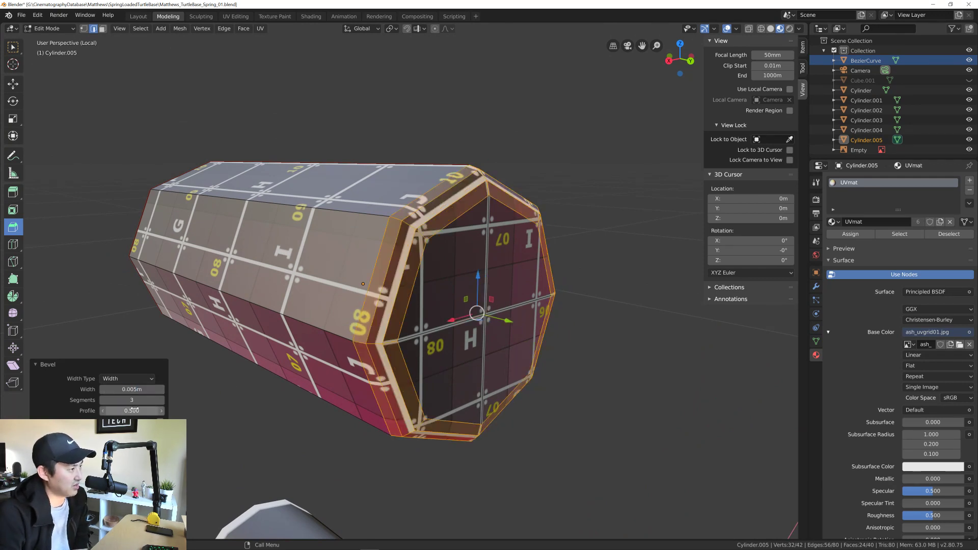
Step: Deselect the mesh and examine the bevelled small cylinder from a distance beside the two curved pipes
{"action": "scroll", "coordinate": [423, 296], "scroll_direction": "down", "scroll_amount": 5}
{"action": "middle_click_drag", "start_coordinate": [424, 295], "coordinate": [474, 329]}
{"action": "left_click", "coordinate": [481, 331]}
{"action": "scroll", "coordinate": [480, 331], "scroll_direction": "down", "scroll_amount": 5}
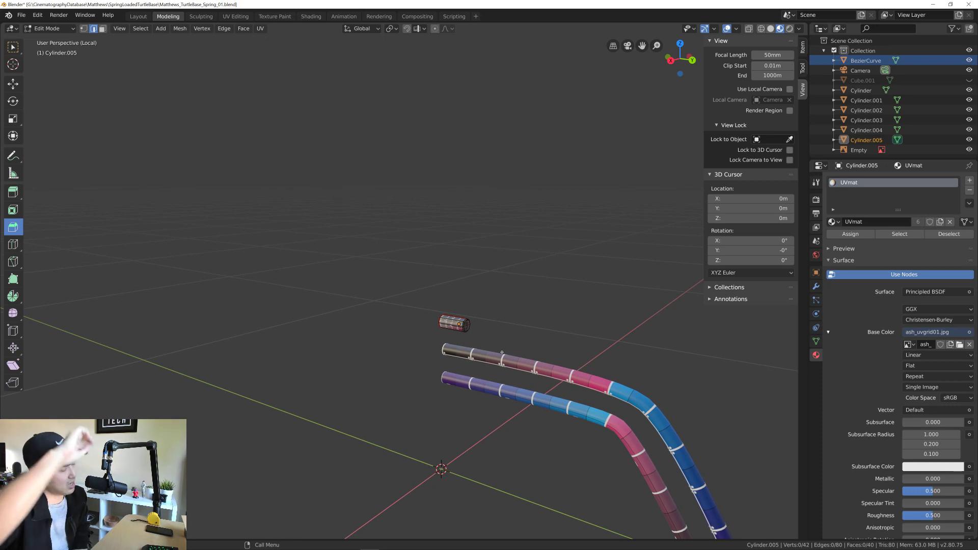
{"action": "scroll", "coordinate": [501, 352], "scroll_direction": "up", "scroll_amount": 2}
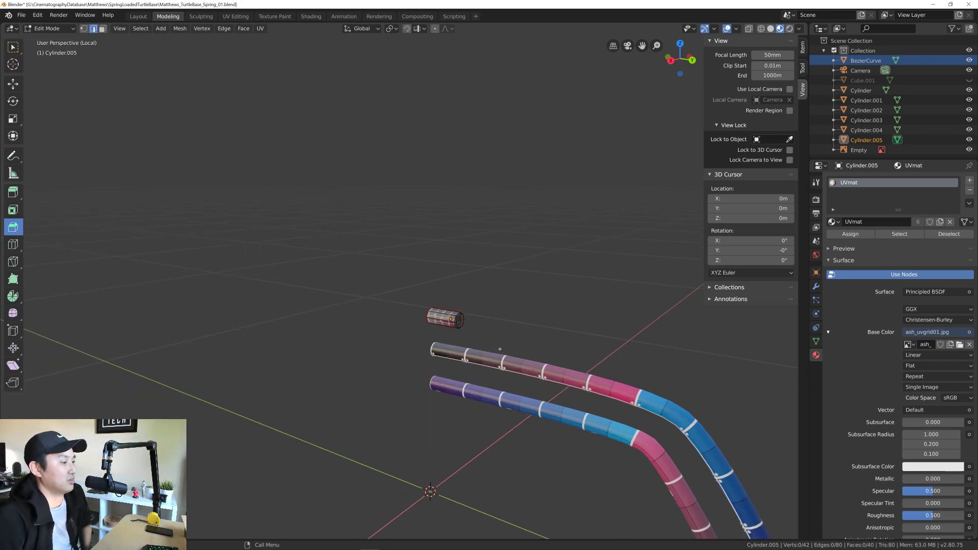
{"action": "scroll", "coordinate": [501, 313], "scroll_direction": "up", "scroll_amount": 8}
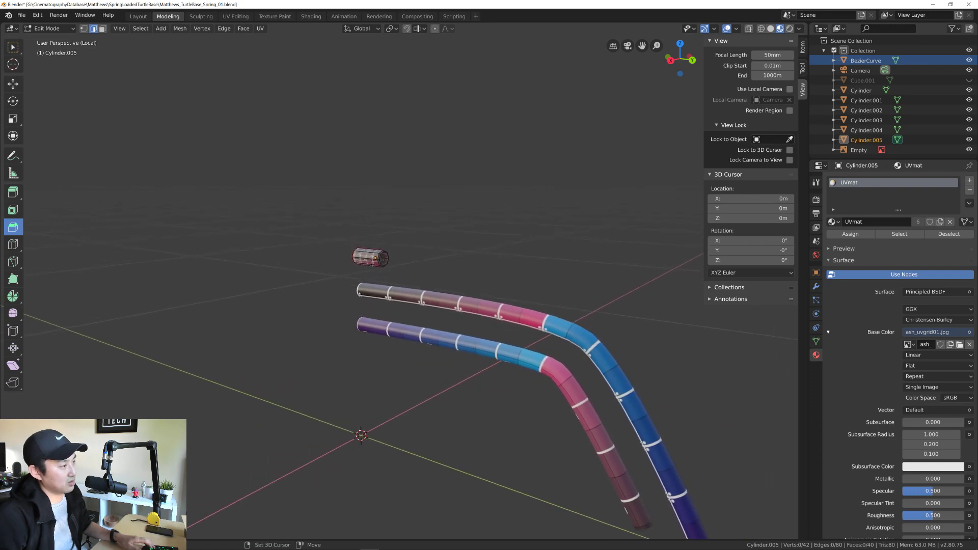
Step: Undo the deselection and the rim bevel on the small cylinder's outer end
{"action": "mouse_move", "coordinate": [386, 258]}
{"action": "middle_mouse_down"}
{"action": "mouse_move", "coordinate": [408, 262]}
{"action": "mouse_move", "coordinate": [301, 285]}
{"action": "mouse_move", "coordinate": [288, 308]}
{"action": "mouse_move", "coordinate": [381, 271]}
{"action": "middle_mouse_up"}
{"action": "scroll", "coordinate": [410, 263], "scroll_direction": "up", "scroll_amount": 6}
{"action": "scroll", "coordinate": [388, 271], "scroll_direction": "down", "scroll_amount": 6}
{"action": "scroll", "coordinate": [380, 271], "scroll_direction": "down", "scroll_amount": 2}
{"action": "scroll", "coordinate": [379, 271], "scroll_direction": "up", "scroll_amount": 2}
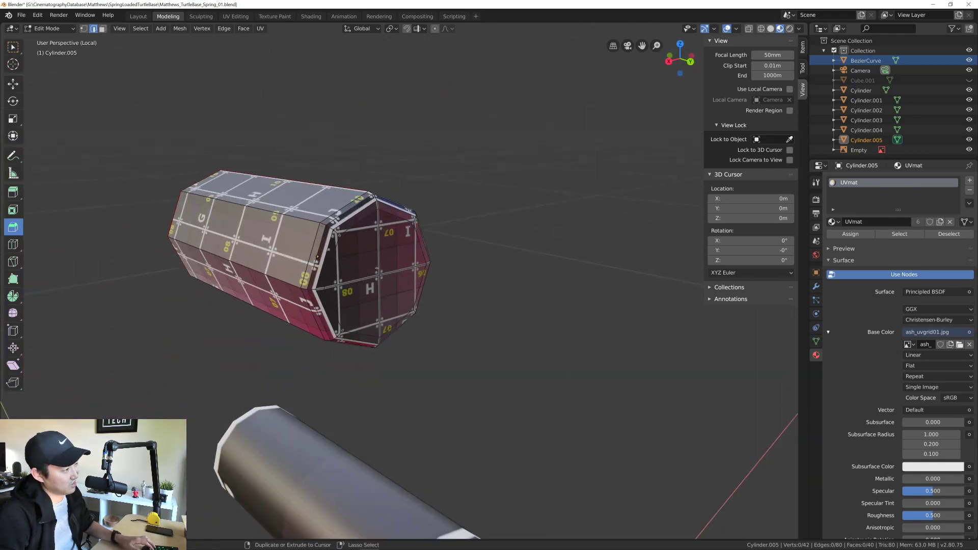
{"action": "key", "text": "ctrl+z"}
{"action": "key", "text": "ctrl+z"}
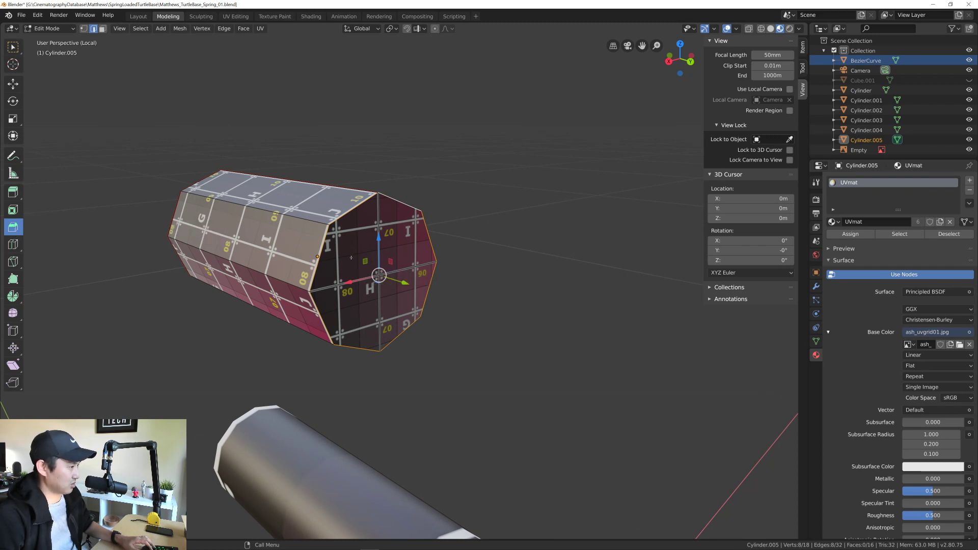
Step: Bevel the small cylinder's outer rim with a width of about 0.0056 m and 2 segments
{"action": "left_click_drag", "start_coordinate": [357, 262], "coordinate": [324, 247]}
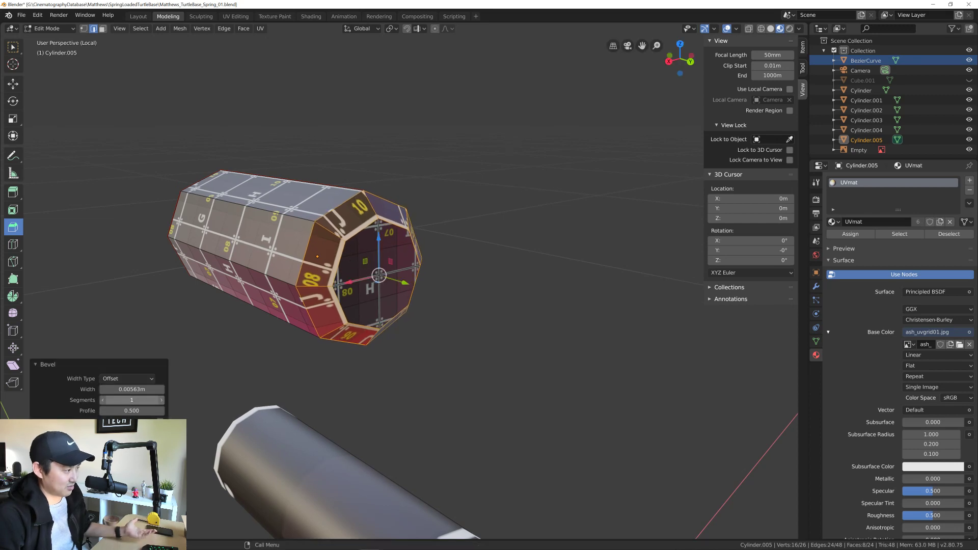
{"action": "left_click", "coordinate": [150, 400]}
{"action": "type", "text": "2"}
{"action": "key", "text": "Return"}
Step: Deselect the mesh and examine the two-segment bevel on the small cylinder up close and from a distance
{"action": "middle_click_drag", "start_coordinate": [451, 275], "coordinate": [439, 327]}
{"action": "scroll", "coordinate": [512, 280], "scroll_direction": "down", "scroll_amount": 11}
{"action": "left_click", "coordinate": [512, 280]}
{"action": "scroll", "coordinate": [463, 277], "scroll_direction": "down", "scroll_amount": 4}
{"action": "scroll", "coordinate": [454, 348], "scroll_direction": "down", "scroll_amount": 7}
{"action": "scroll", "coordinate": [453, 349], "scroll_direction": "down", "scroll_amount": 2}
{"action": "middle_click_drag", "start_coordinate": [437, 365], "coordinate": [384, 387]}
{"action": "scroll", "coordinate": [443, 354], "scroll_direction": "up", "scroll_amount": 7}
{"action": "scroll", "coordinate": [384, 387], "scroll_direction": "up", "scroll_amount": 6}
{"action": "scroll", "coordinate": [408, 367], "scroll_direction": "down", "scroll_amount": 8}
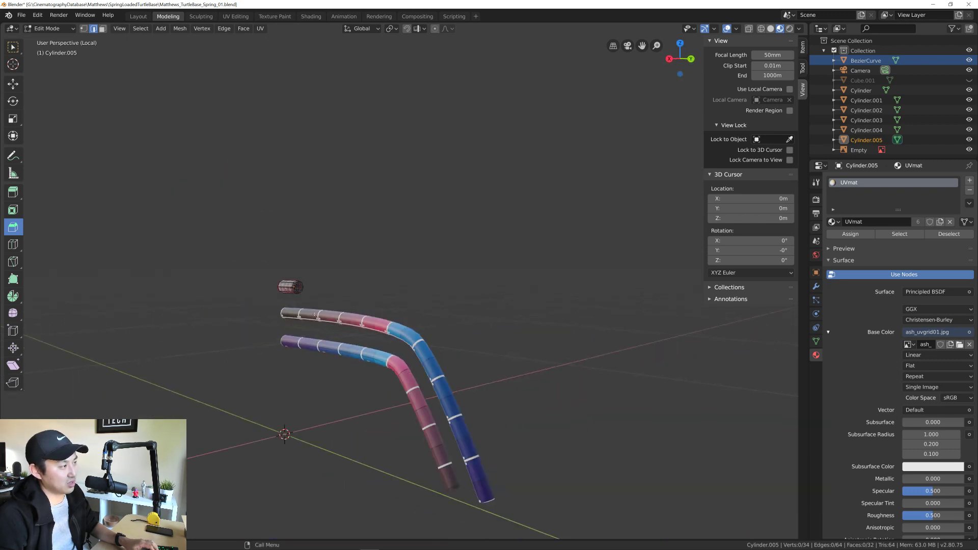
{"action": "scroll", "coordinate": [430, 349], "scroll_direction": "up", "scroll_amount": 2}
{"action": "middle_click_drag", "start_coordinate": [430, 348], "coordinate": [399, 358], "text": "shift"}
{"action": "scroll", "coordinate": [405, 369], "scroll_direction": "down", "scroll_amount": 1}
{"action": "scroll", "coordinate": [399, 358], "scroll_direction": "up", "scroll_amount": 2}
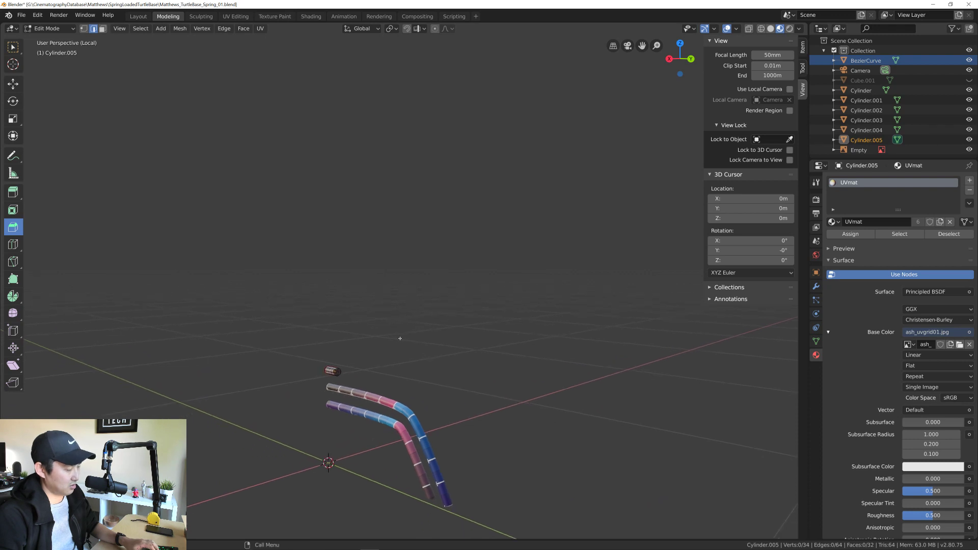
Step: Exit local view and return to Object Mode with the small cylinder deselected
{"action": "key", "text": "KP_Divide"}
{"action": "scroll", "coordinate": [404, 320], "scroll_direction": "down", "scroll_amount": 1}
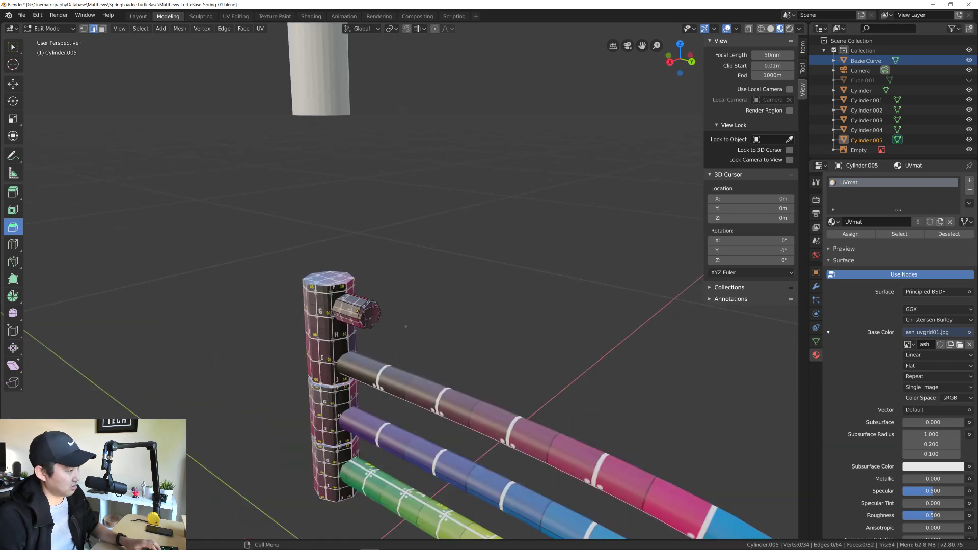
{"action": "key", "text": "Tab"}
{"action": "left_click", "coordinate": [406, 326]}
Step: Save the file with the whole turtle base in view
{"action": "scroll", "coordinate": [405, 326], "scroll_direction": "down", "scroll_amount": 4}
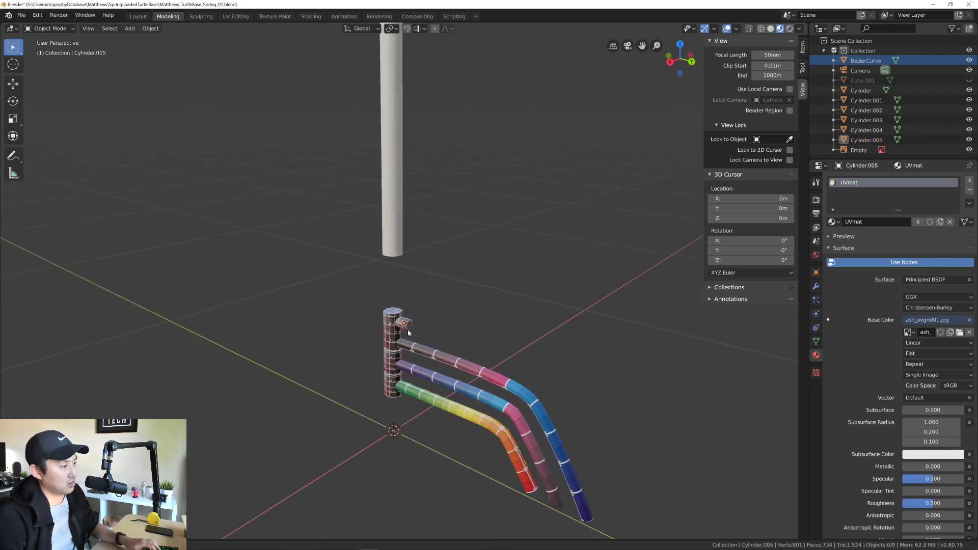
{"action": "middle_click_drag", "start_coordinate": [408, 332], "coordinate": [364, 353], "text": "shift"}
{"action": "mouse_move", "coordinate": [417, 367]}
{"action": "middle_mouse_down"}
{"action": "mouse_move", "coordinate": [420, 346]}
{"action": "mouse_move", "coordinate": [432, 357]}
{"action": "middle_mouse_up"}
{"action": "scroll", "coordinate": [420, 346], "scroll_direction": "down", "scroll_amount": 2}
{"action": "key", "text": "ctrl+s"}
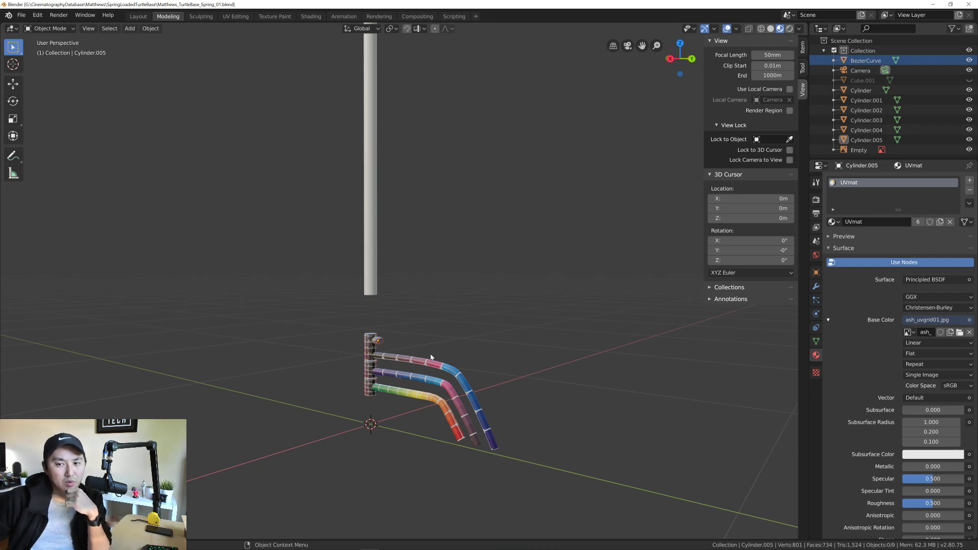
Step: Compare the turtle base in perspective and orthographic projection
{"action": "key", "text": "KP_5"}
{"action": "key", "text": "KP_5"}
{"action": "key", "text": "KP_5"}
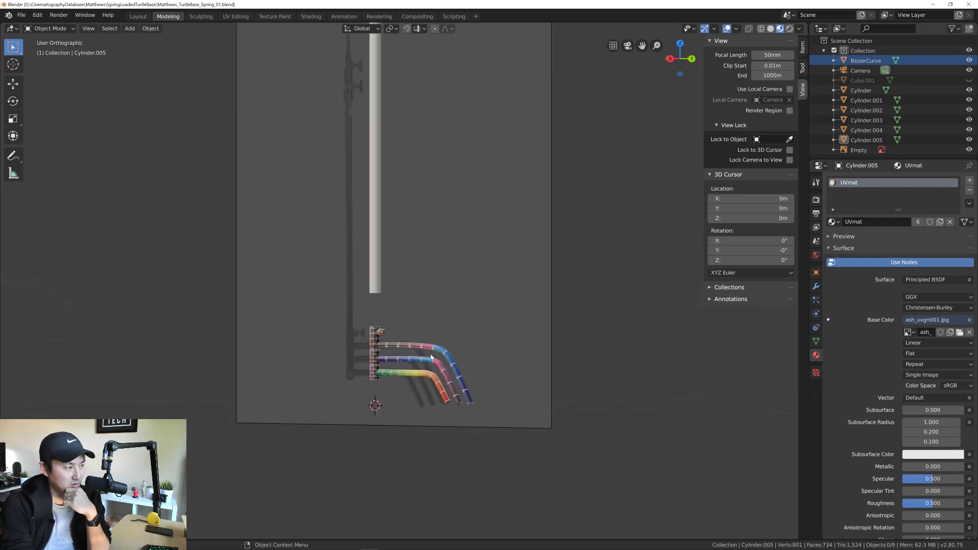
{"action": "key", "text": "KP_5"}
{"action": "key", "text": "KP_5"}
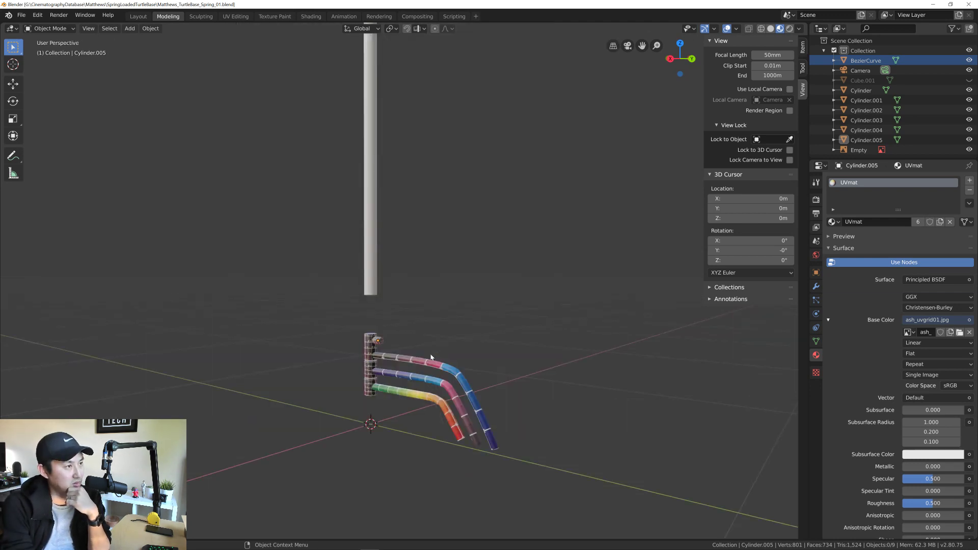
{"action": "key", "text": "KP_5"}
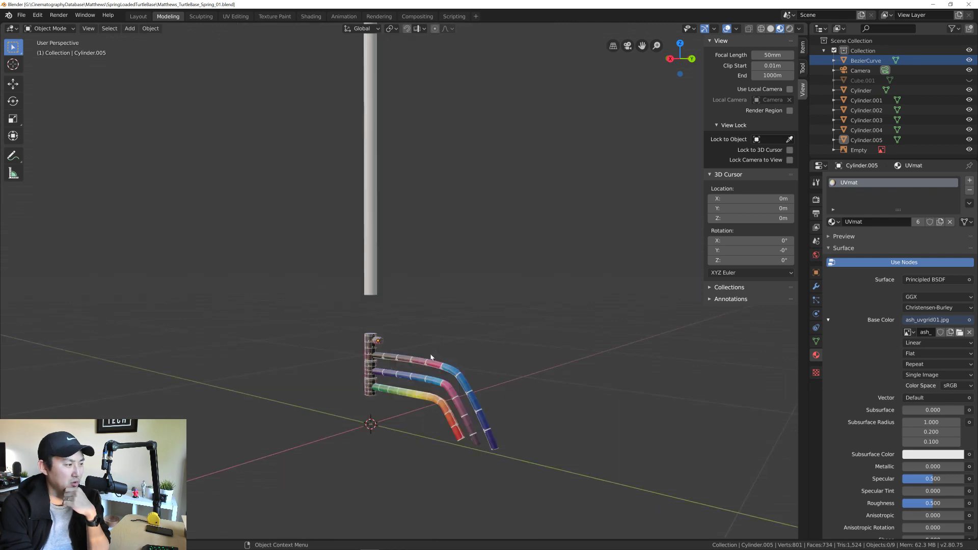
Step: Examine the turtle base from the front and right, and tilt the view to see its underside
{"action": "key", "text": "KP_1"}
{"action": "key", "text": "KP_3"}
{"action": "key", "text": "KP_1"}
{"action": "key", "text": "KP_3"}
{"action": "key", "text": "KP_2"}
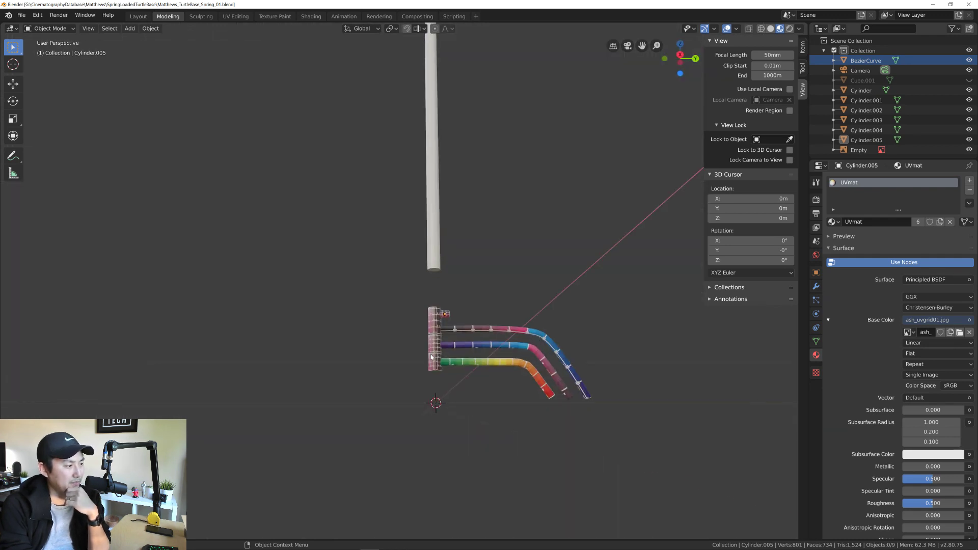
{"action": "key", "text": "KP_3"}
{"action": "key", "text": "KP_1"}
{"action": "key", "text": "KP_3"}
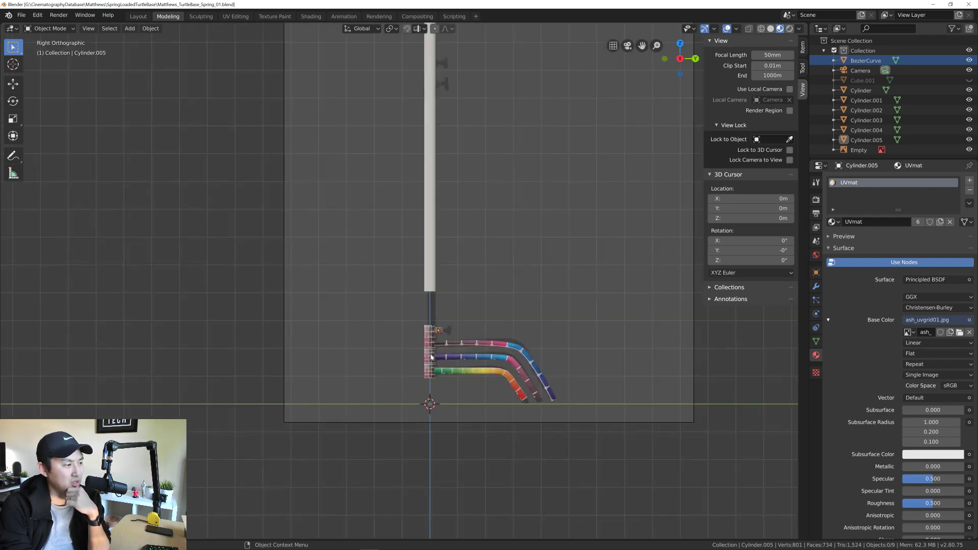
{"action": "key", "text": "KP_2"}
{"action": "key", "text": "KP_2"}
{"action": "key", "text": "KP_2"}
{"action": "key", "text": "KP_2"}
{"action": "key", "text": "KP_2"}
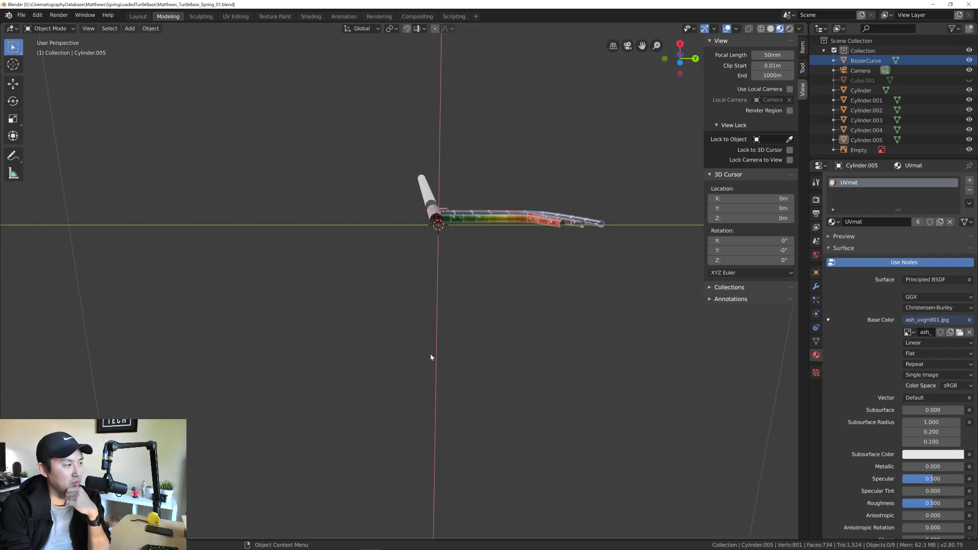
Step: Level the view again and orbit around the turtle base to examine it from the opposite side
{"action": "key", "text": "KP_8"}
{"action": "key", "text": "KP_8"}
{"action": "key", "text": "KP_8"}
{"action": "key", "text": "KP_8"}
{"action": "key", "text": "KP_8"}
{"action": "key", "text": "KP_4"}
{"action": "key", "text": "KP_4"}
{"action": "key", "text": "KP_4"}
{"action": "key", "text": "KP_4"}
{"action": "key", "text": "KP_4"}
{"action": "key", "text": "KP_4"}
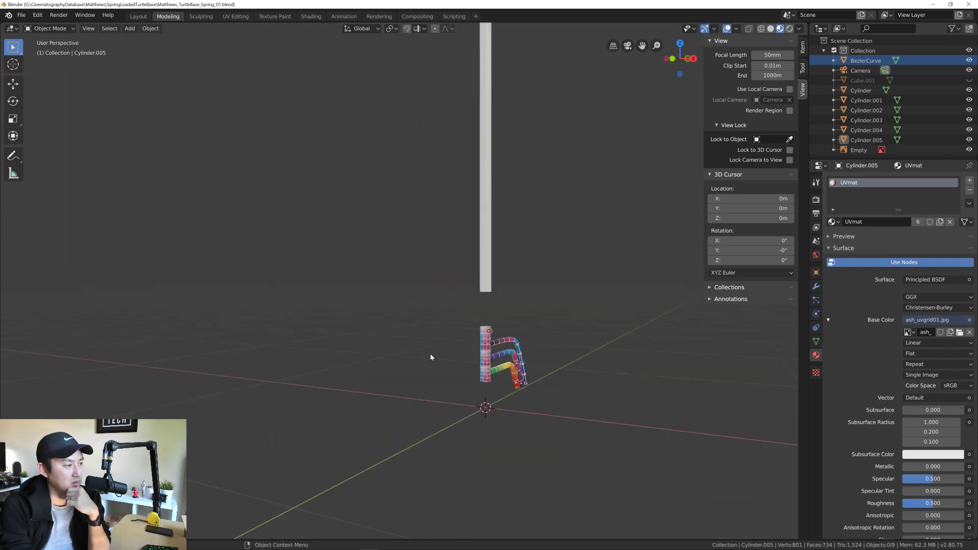
{"action": "key", "text": "KP_4"}
{"action": "key", "text": "KP_4"}
{"action": "key", "text": "KP_4"}
{"action": "key", "text": "KP_4"}
{"action": "key", "text": "KP_4"}
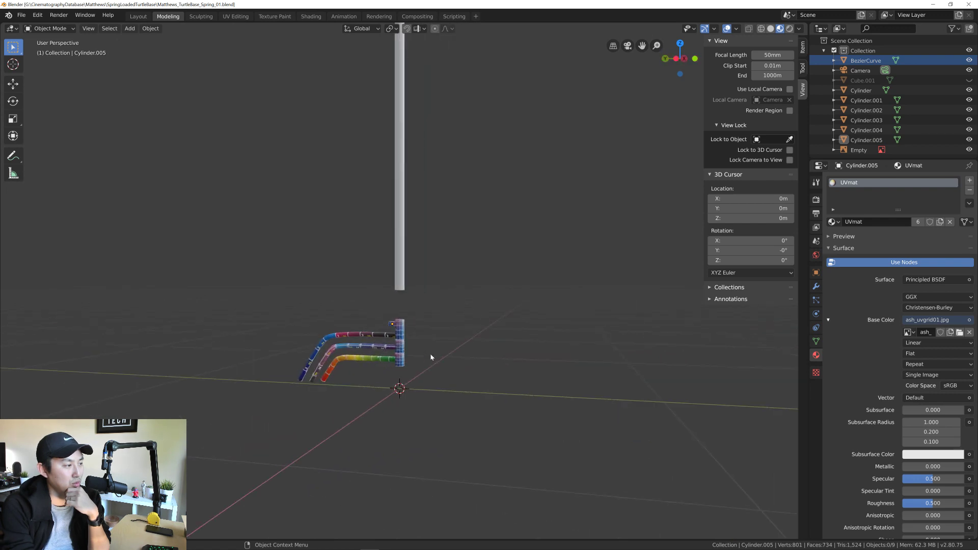
Step: Examine the turtle base in the standard top, bottom, right and front views
{"action": "key", "text": "KP_7"}
{"action": "key", "text": "ctrl+KP_7"}
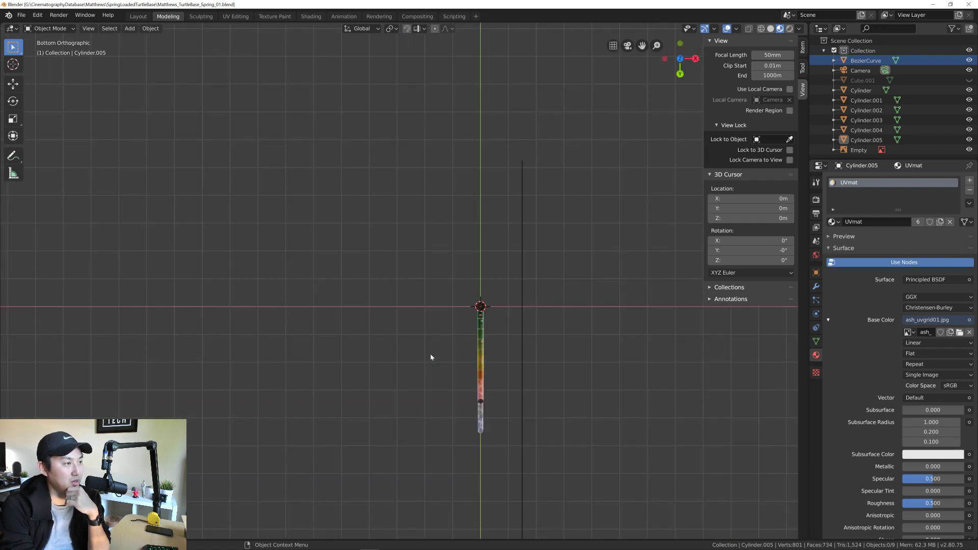
{"action": "key", "text": "KP_5"}
{"action": "key", "text": "KP_3"}
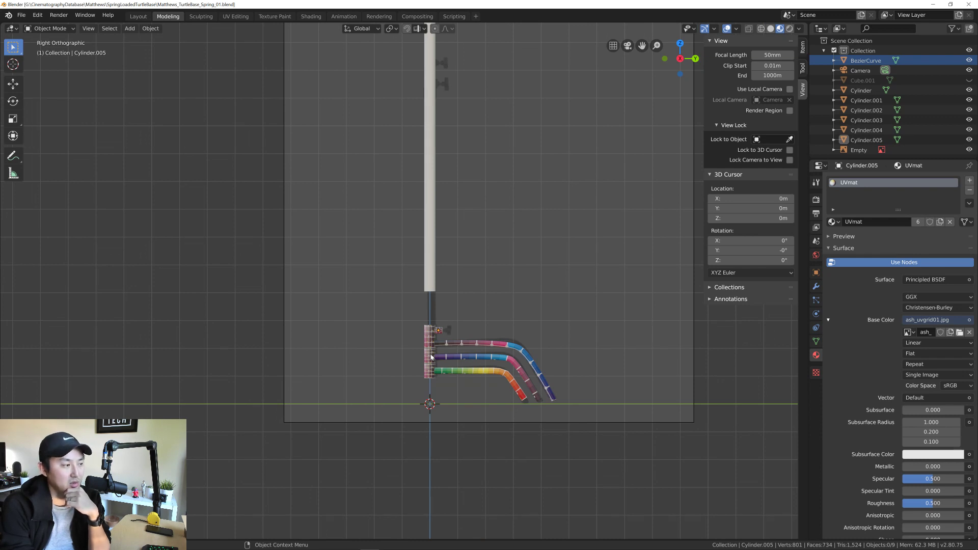
{"action": "key", "text": "KP_1"}
{"action": "key", "text": "KP_3"}
{"action": "key", "text": "KP_1"}
{"action": "key", "text": "KP_3"}
{"action": "key", "text": "KP_7"}
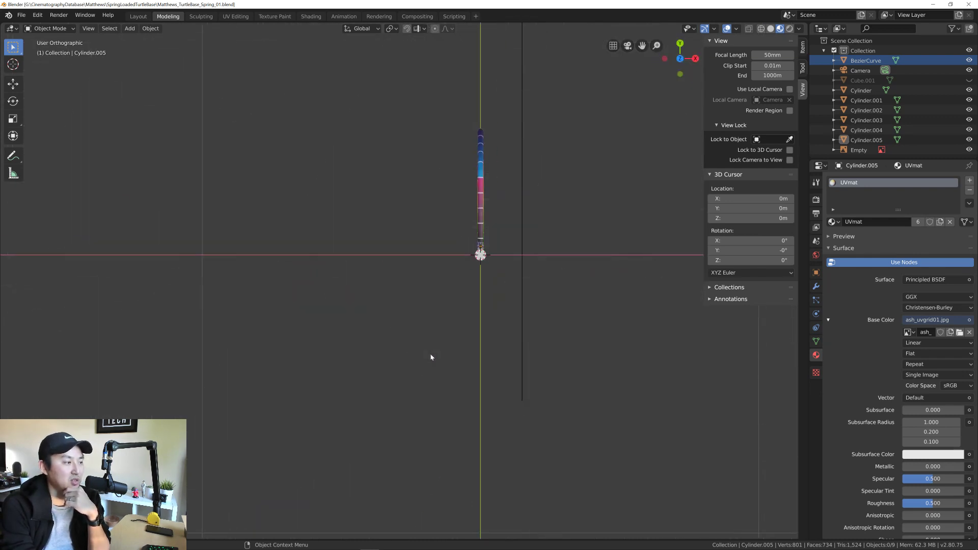
Step: Examine the turtle base's underside while orbiting around it and comparing perspective with orthographic projection
{"action": "key", "text": "KP_9"}
{"action": "key", "text": "KP_9"}
{"action": "key", "text": "KP_9"}
{"action": "key", "text": "KP_4"}
{"action": "key", "text": "KP_4"}
{"action": "key", "text": "KP_4"}
{"action": "key", "text": "KP_4"}
{"action": "key", "text": "KP_4"}
{"action": "key", "text": "KP_4"}
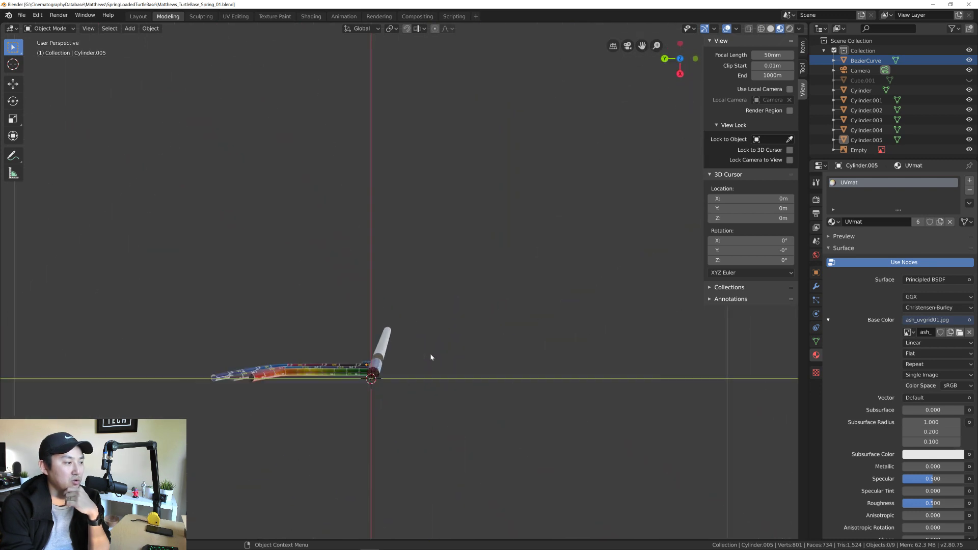
{"action": "key", "text": "KP_4"}
{"action": "key", "text": "KP_4"}
{"action": "key", "text": "KP_5"}
{"action": "key", "text": "KP_5"}
{"action": "key", "text": "KP_5"}
{"action": "key", "text": "KP_5"}
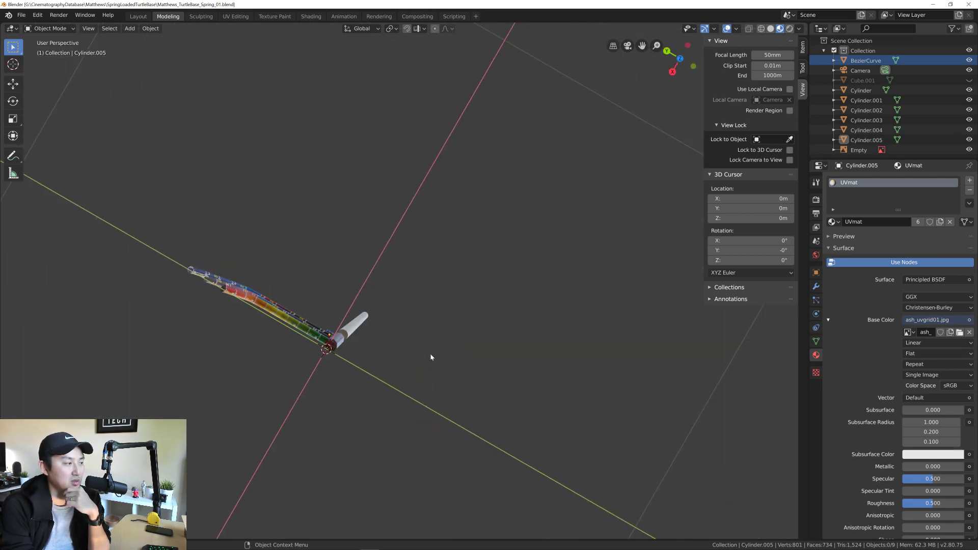
Step: Return to the right orthographic view and save the file
{"action": "key", "text": "KP_1"}
{"action": "key", "text": "KP_3"}
{"action": "key", "text": "KP_1"}
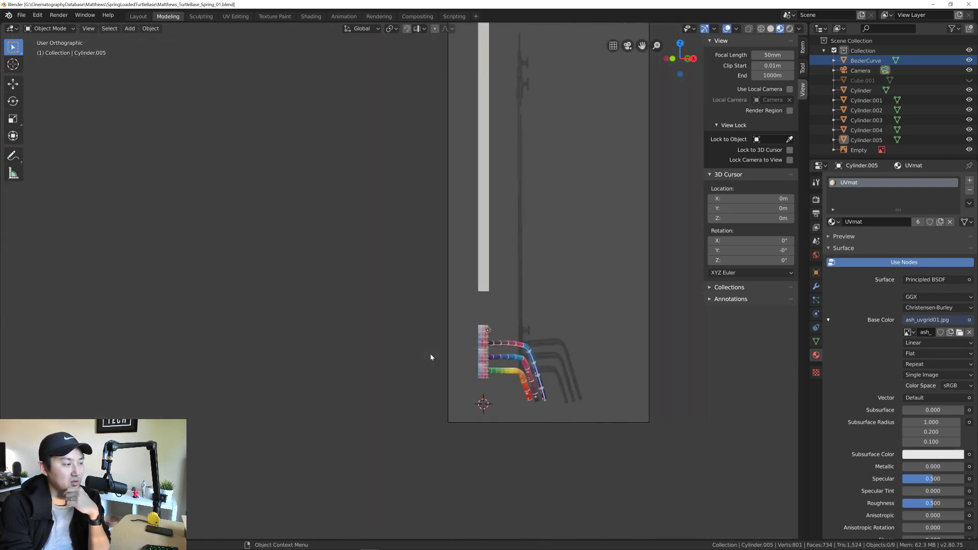
{"action": "key", "text": "KP_3"}
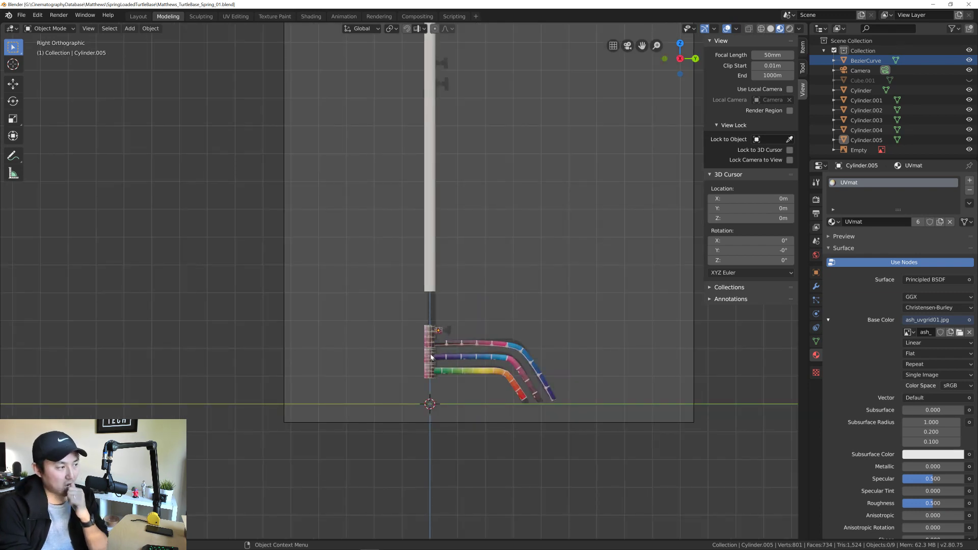
{"action": "key", "text": "ctrl+s"}
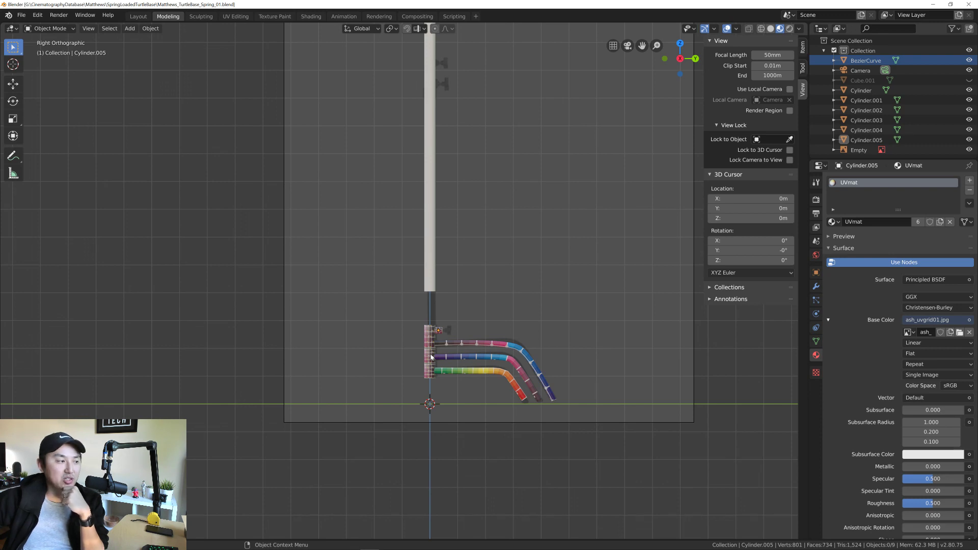
Step: Examine the upright and its curved pipes, closing in on the small cylinder's bevelled outer end
{"action": "scroll", "coordinate": [467, 351], "scroll_direction": "up", "scroll_amount": 8}
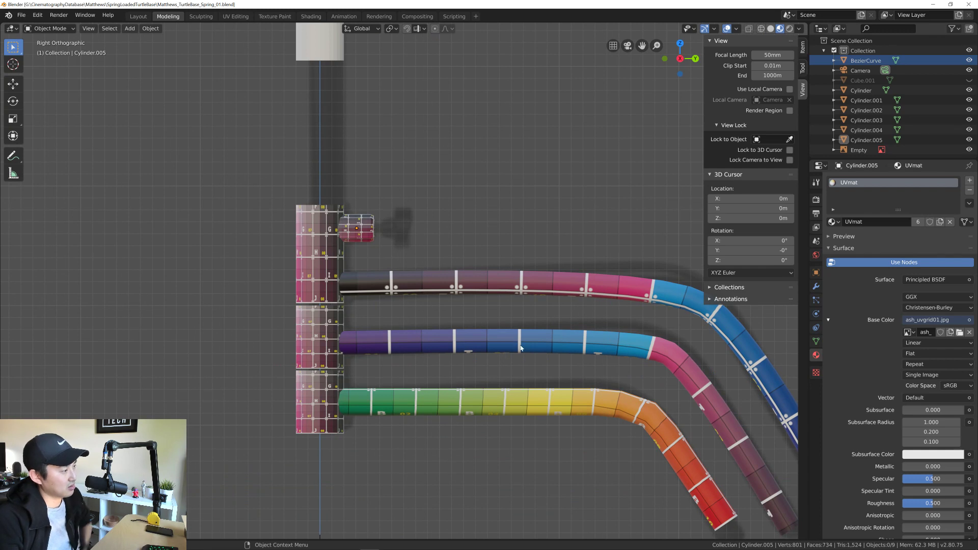
{"action": "middle_click_drag", "start_coordinate": [583, 321], "coordinate": [441, 364], "text": "shift"}
{"action": "scroll", "coordinate": [421, 332], "scroll_direction": "down", "scroll_amount": 1}
{"action": "scroll", "coordinate": [409, 322], "scroll_direction": "down", "scroll_amount": 2}
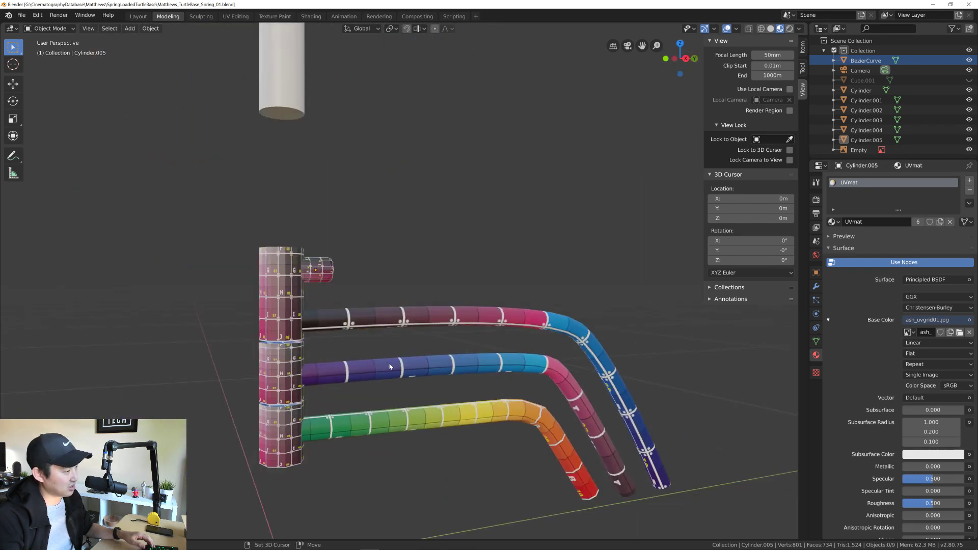
{"action": "middle_click_drag", "start_coordinate": [362, 357], "coordinate": [323, 346], "text": "shift"}
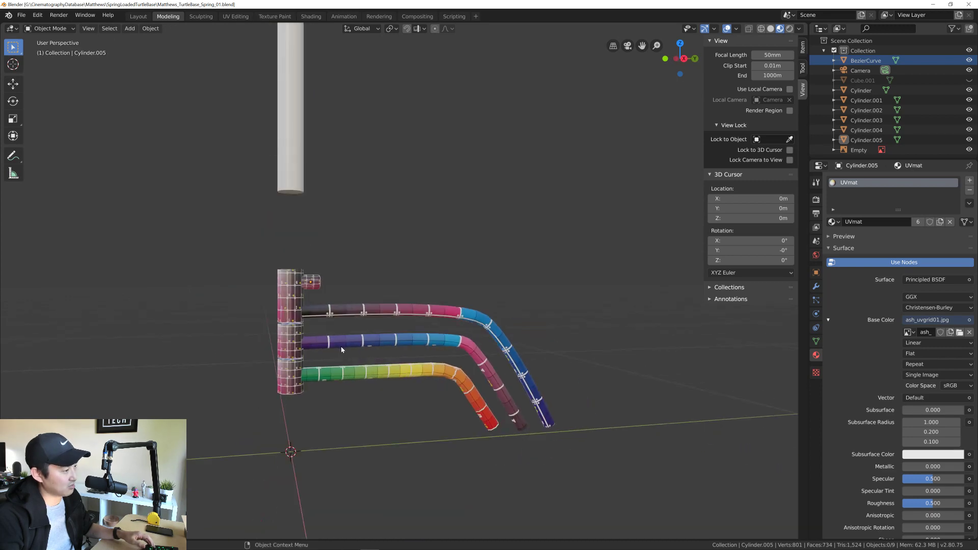
{"action": "middle_click_drag", "start_coordinate": [402, 334], "coordinate": [358, 311]}
{"action": "scroll", "coordinate": [245, 276], "scroll_direction": "up", "scroll_amount": 5}
{"action": "scroll", "coordinate": [369, 294], "scroll_direction": "up", "scroll_amount": 4}
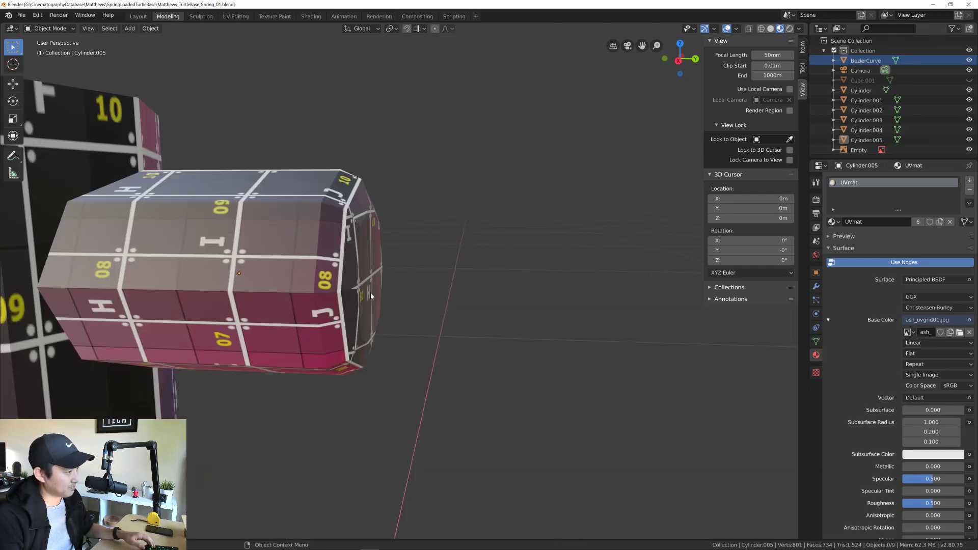
Step: Select the small side cylinder and, in Edit Mode with edge selection, select its entire mesh
{"action": "middle_click_drag", "start_coordinate": [328, 226], "coordinate": [344, 285], "text": "shift"}
{"action": "left_click", "coordinate": [345, 284]}
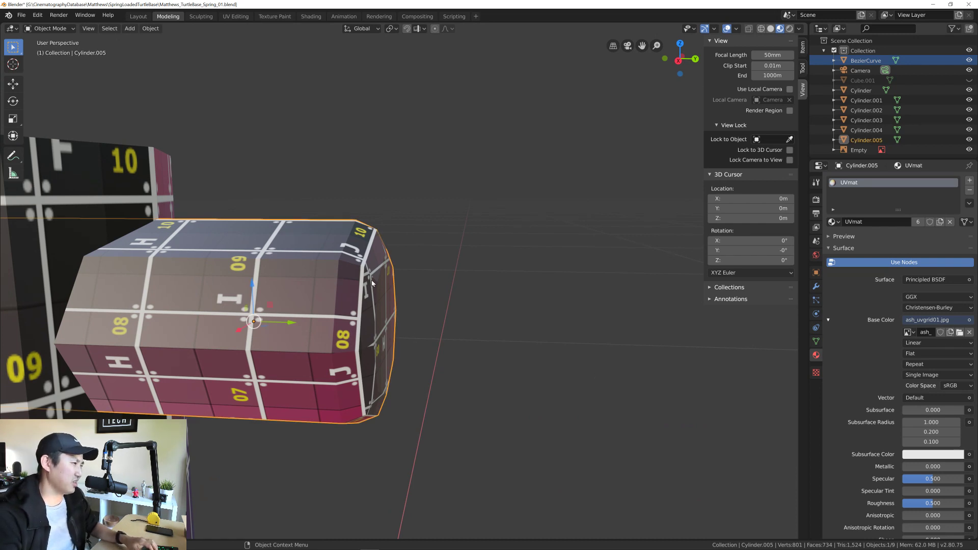
{"action": "scroll", "coordinate": [373, 284], "scroll_direction": "down", "scroll_amount": 5}
{"action": "scroll", "coordinate": [422, 294], "scroll_direction": "up", "scroll_amount": 4}
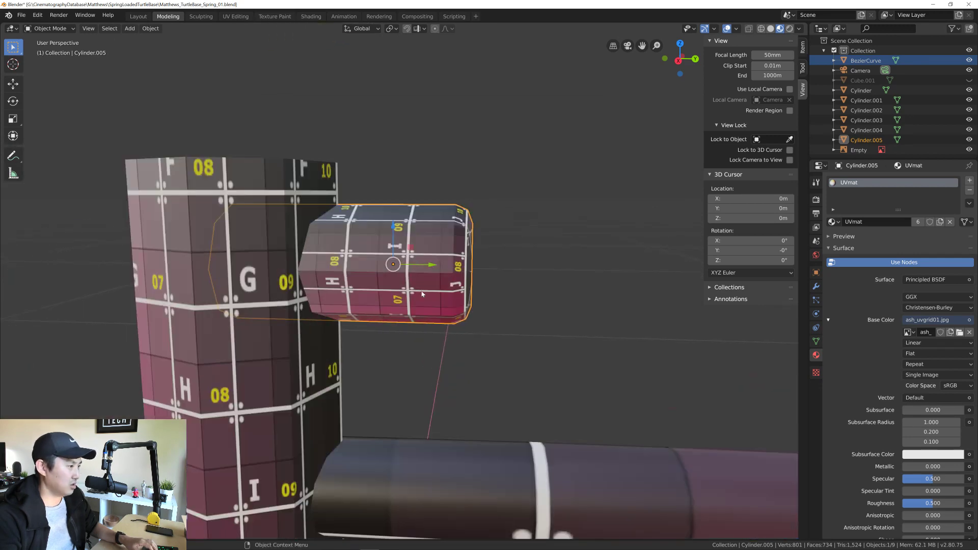
{"action": "middle_click_drag", "start_coordinate": [437, 287], "coordinate": [393, 315], "text": "shift"}
{"action": "key", "text": "Tab"}
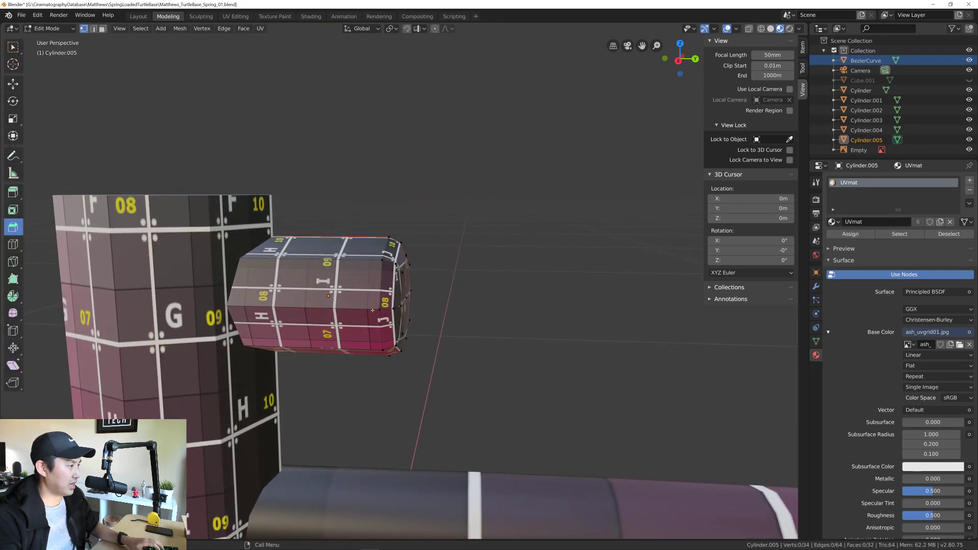
{"action": "key", "text": "2"}
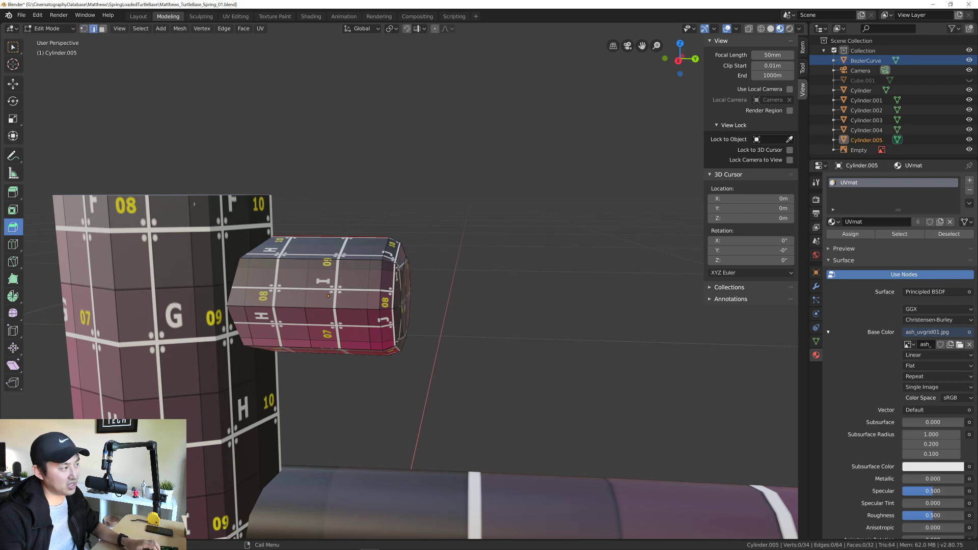
{"action": "key", "text": "a"}
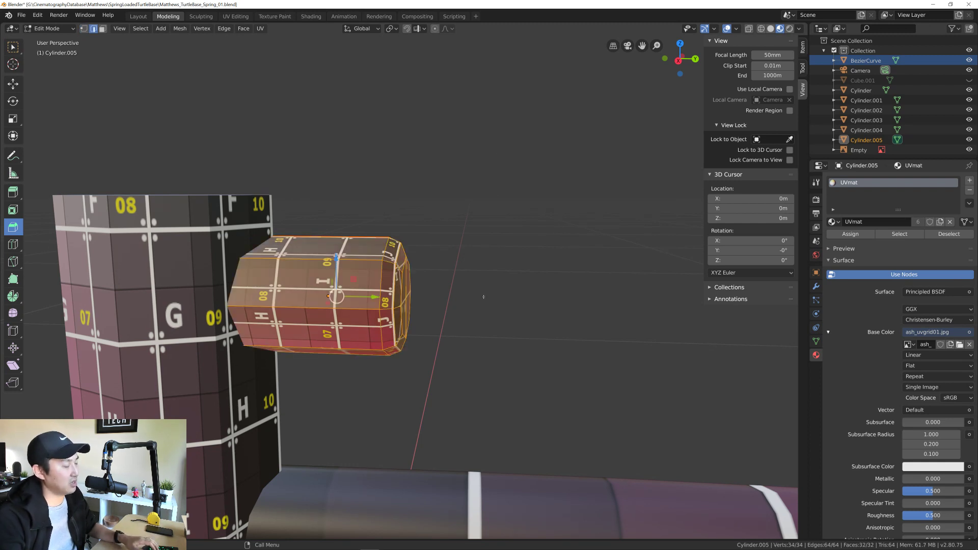
Step: Enable Auto Smooth in the small cylinder's normals settings and set its angle to 52.6°
{"action": "right_click", "coordinate": [484, 297]}
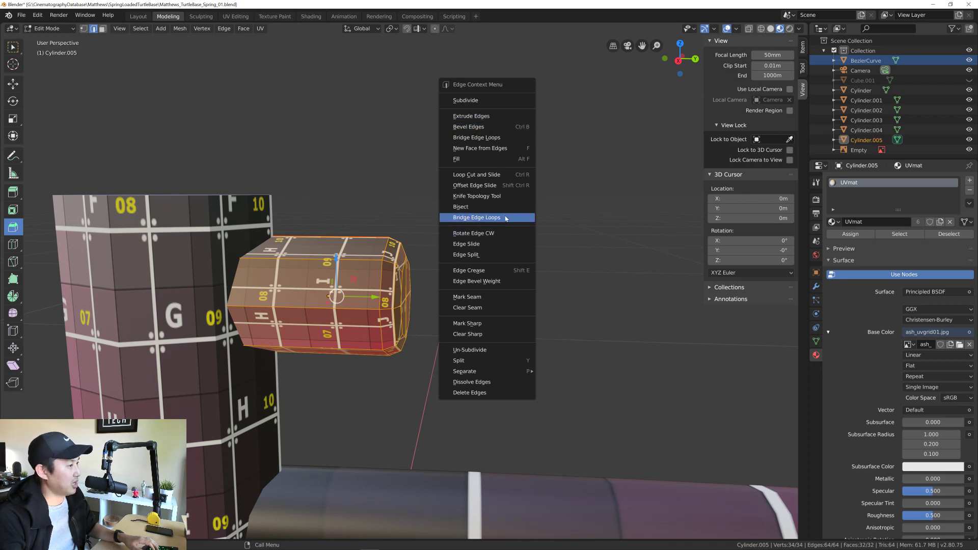
{"action": "left_click", "coordinate": [816, 342]}
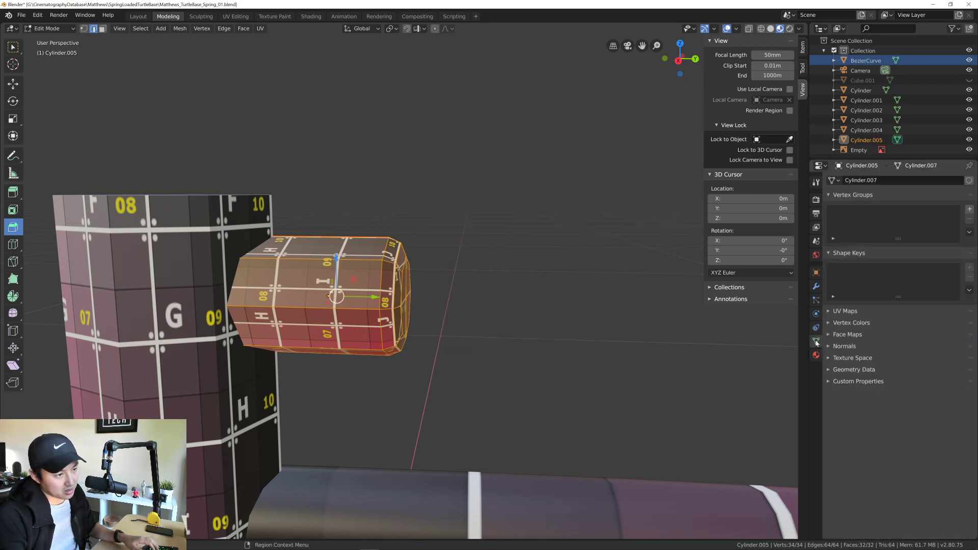
{"action": "left_click", "coordinate": [830, 347]}
{"action": "left_click", "coordinate": [850, 360]}
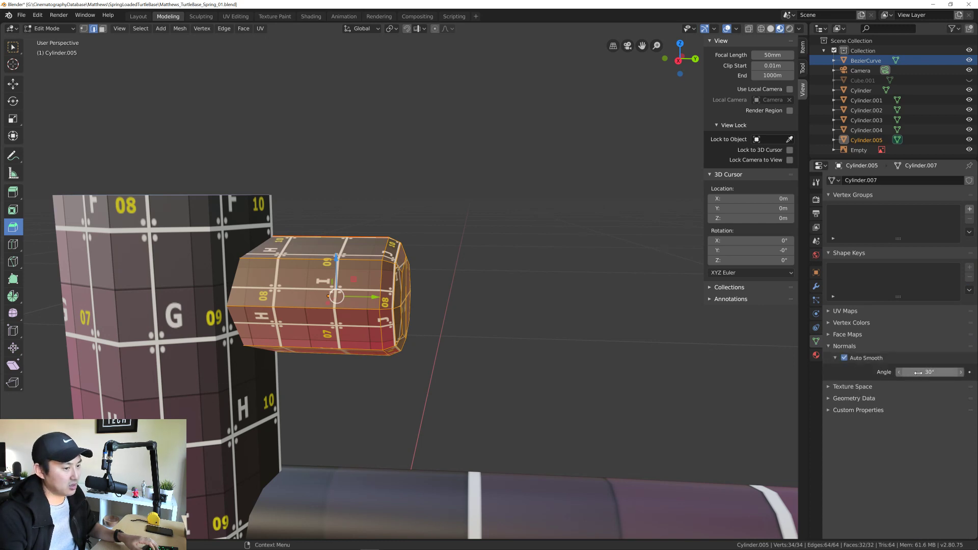
{"action": "left_click_drag", "start_coordinate": [930, 372], "coordinate": [917, 372]}
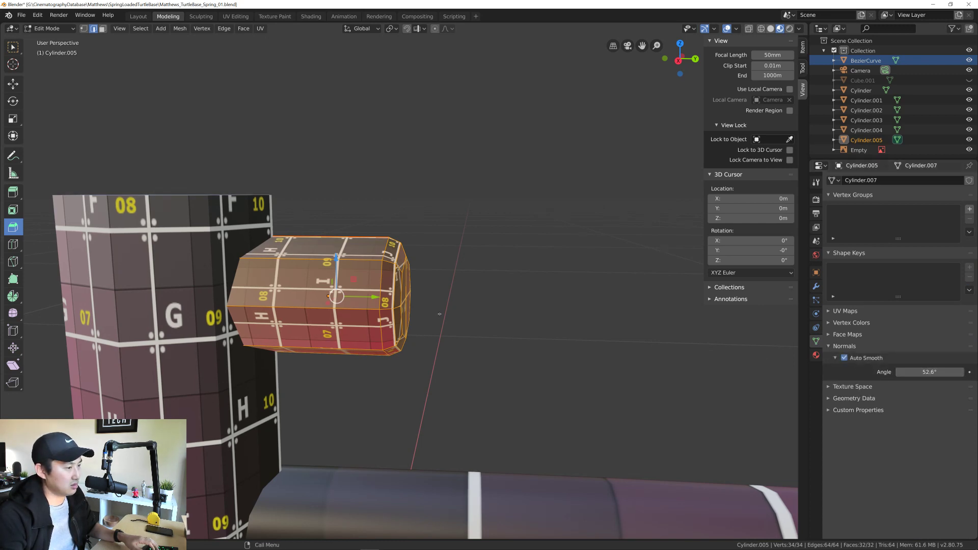
Step: Return the small side cylinder to Object Mode and apply Shade Smooth to it
{"action": "right_click", "coordinate": [380, 276]}
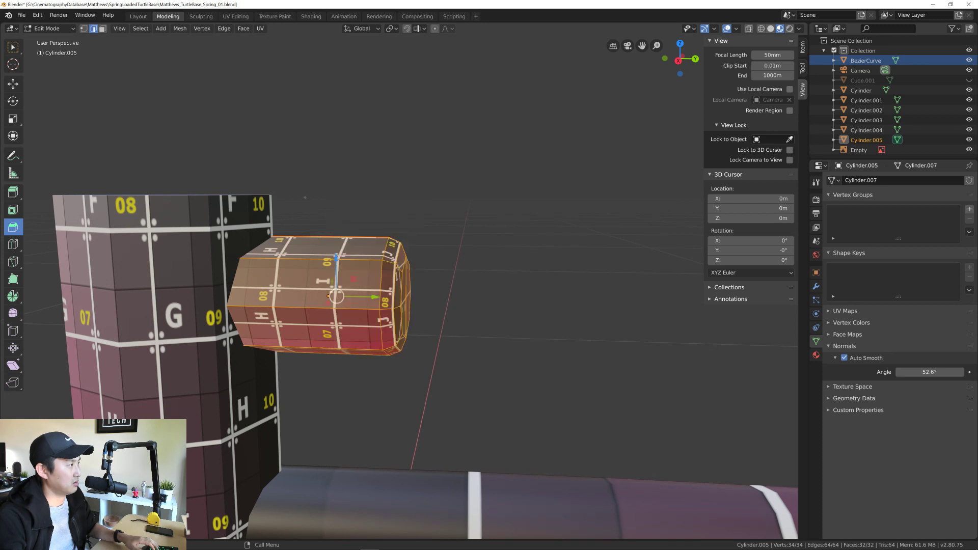
{"action": "left_click", "coordinate": [66, 29]}
{"action": "left_click", "coordinate": [50, 32]}
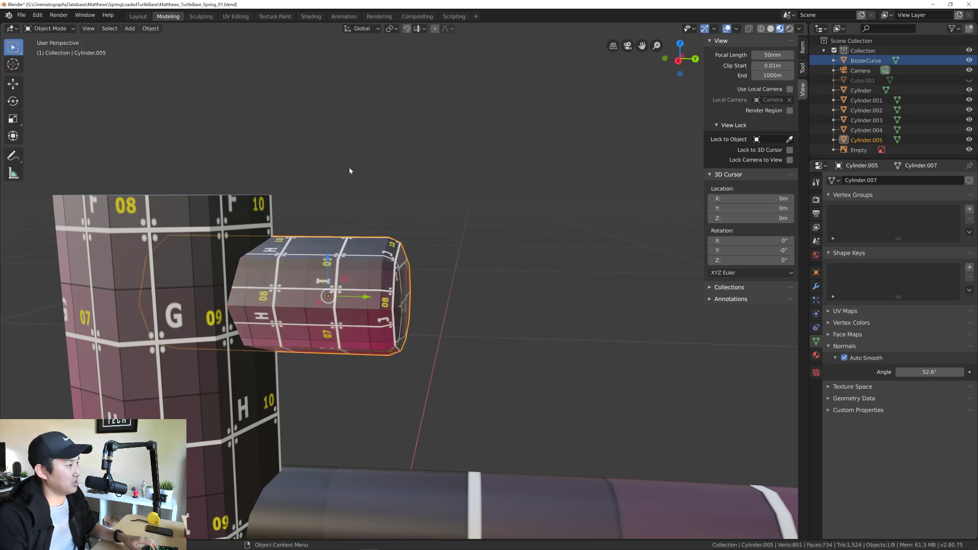
{"action": "right_click", "coordinate": [382, 264]}
{"action": "left_click", "coordinate": [372, 263]}
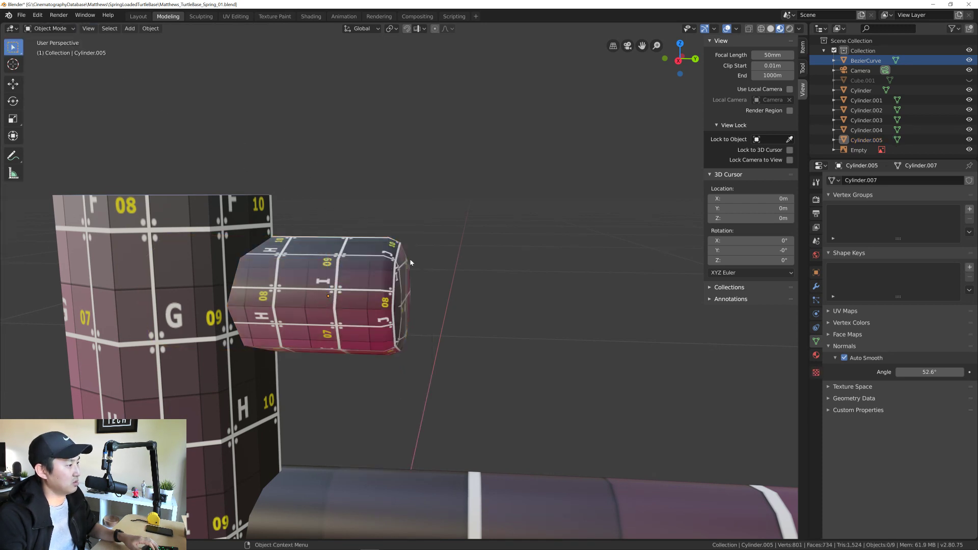
Step: Set the small side cylinder's Auto Smooth angle to 61.8° and deselect the cylinder
{"action": "middle_click_drag", "start_coordinate": [453, 265], "coordinate": [467, 261]}
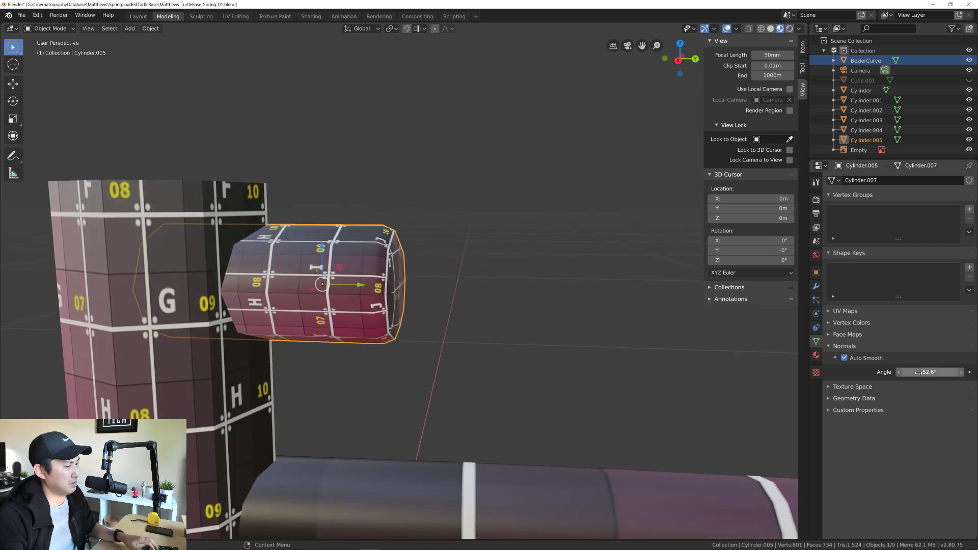
{"action": "mouse_move", "coordinate": [929, 372]}
{"action": "left_mouse_down"}
{"action": "mouse_move", "coordinate": [958, 372]}
{"action": "mouse_move", "coordinate": [912, 372]}
{"action": "mouse_move", "coordinate": [933, 372]}
{"action": "mouse_move", "coordinate": [922, 372]}
{"action": "left_mouse_up"}
{"action": "left_click_drag", "start_coordinate": [930, 373], "coordinate": [943, 373]}
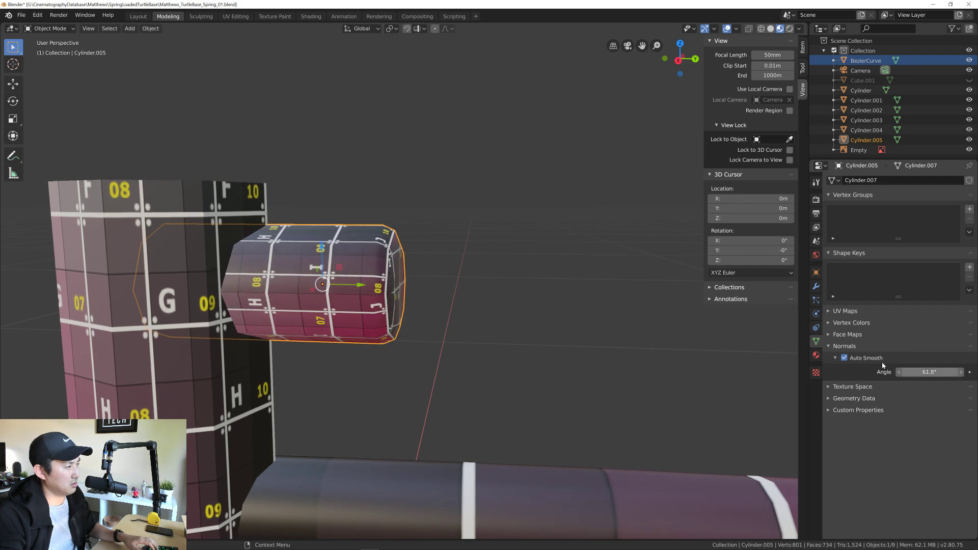
{"action": "left_click", "coordinate": [525, 252]}
Step: Examine the shading on the small side cylinder's body and bevelled end from several angles, close up and from afar
{"action": "middle_click_drag", "start_coordinate": [371, 275], "coordinate": [327, 265]}
{"action": "left_click", "coordinate": [258, 292]}
{"action": "middle_click_drag", "start_coordinate": [258, 292], "coordinate": [265, 312]}
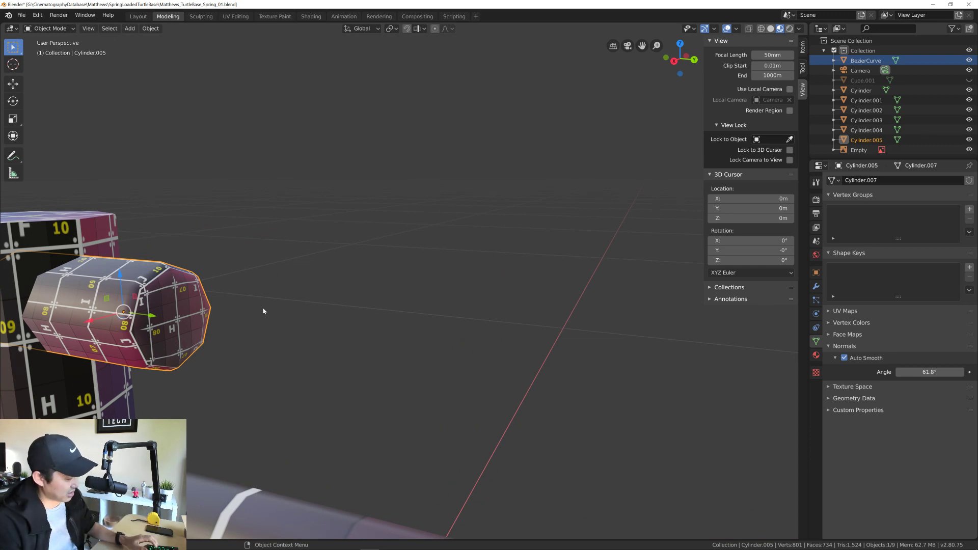
{"action": "key", "text": "KP_Decimal"}
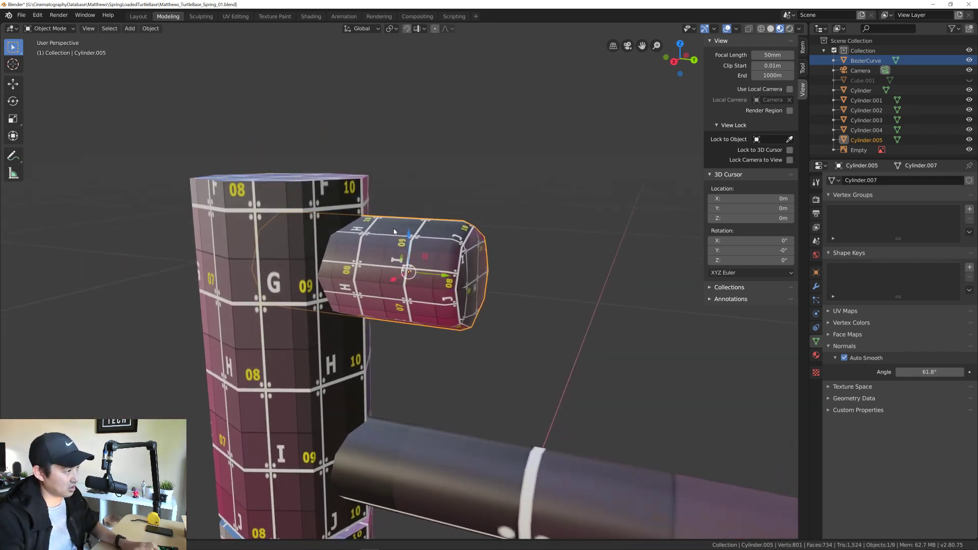
{"action": "middle_click_drag", "start_coordinate": [394, 232], "coordinate": [544, 207]}
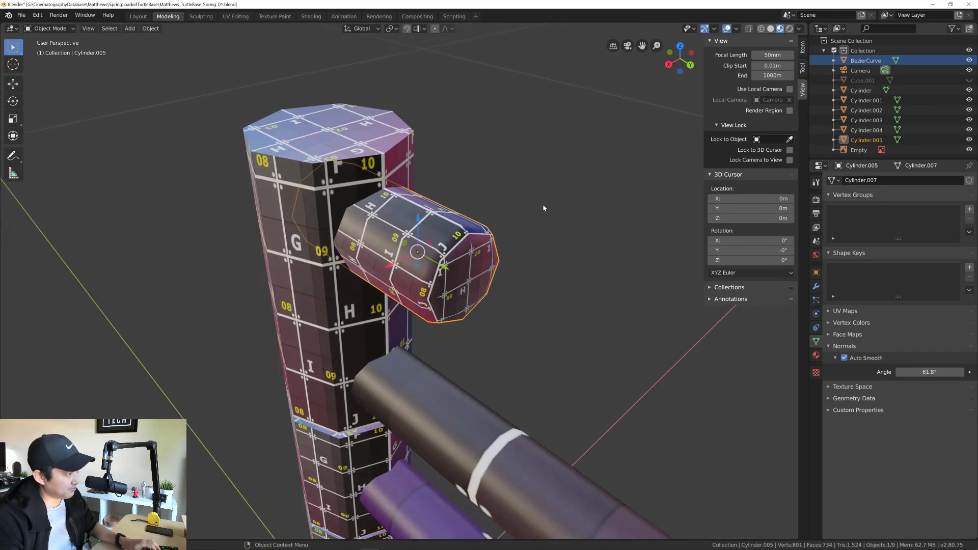
{"action": "left_click", "coordinate": [544, 208]}
{"action": "scroll", "coordinate": [544, 208], "scroll_direction": "down", "scroll_amount": 4}
{"action": "scroll", "coordinate": [450, 238], "scroll_direction": "up", "scroll_amount": 6}
{"action": "middle_click_drag", "start_coordinate": [451, 237], "coordinate": [408, 216]}
{"action": "scroll", "coordinate": [433, 235], "scroll_direction": "down", "scroll_amount": 8}
{"action": "scroll", "coordinate": [432, 212], "scroll_direction": "down", "scroll_amount": 3}
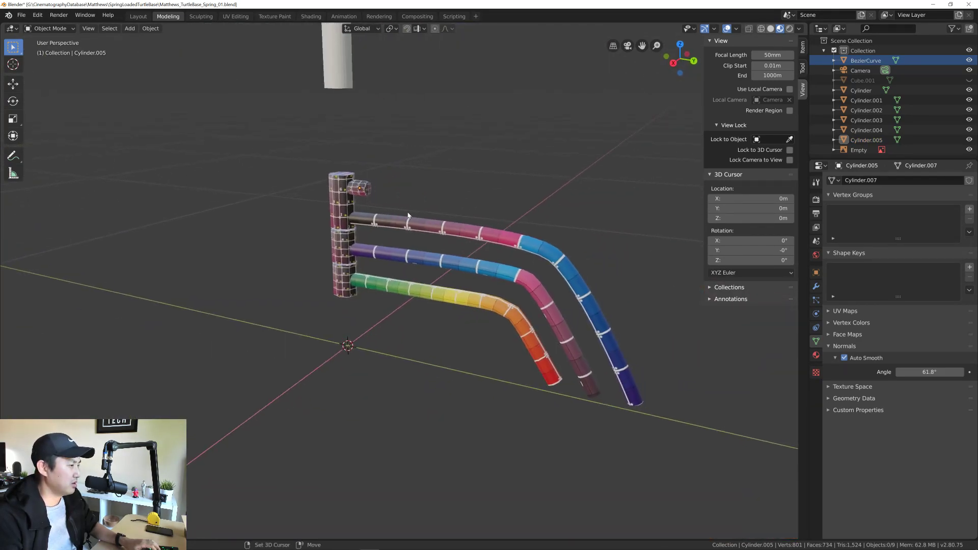
{"action": "left_click", "coordinate": [412, 232]}
{"action": "scroll", "coordinate": [412, 231], "scroll_direction": "up", "scroll_amount": 4}
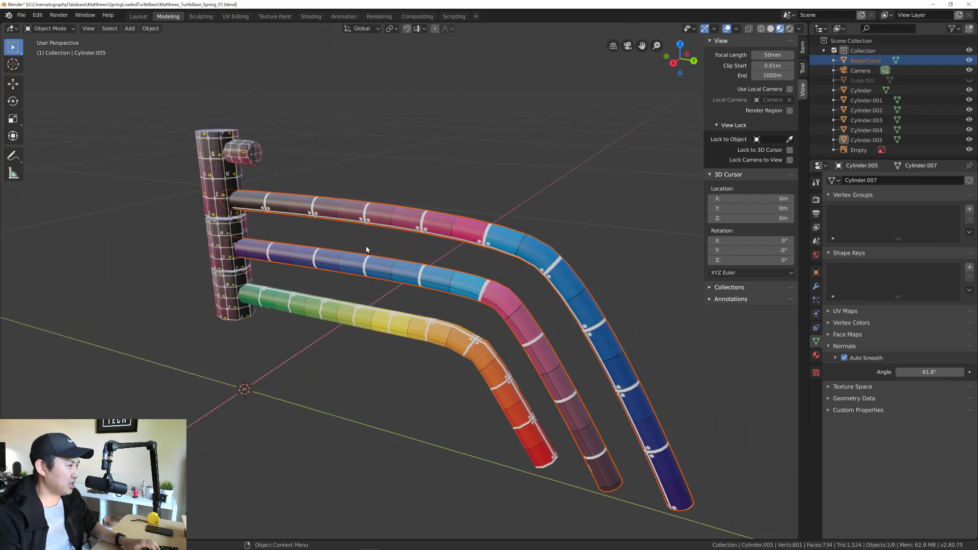
{"action": "left_click", "coordinate": [370, 301]}
{"action": "left_click_drag", "start_coordinate": [378, 388], "coordinate": [292, 149]}
{"action": "left_click", "coordinate": [168, 102]}
{"action": "left_click_drag", "start_coordinate": [156, 100], "coordinate": [286, 336]}
{"action": "left_click_drag", "start_coordinate": [221, 426], "coordinate": [351, 390]}
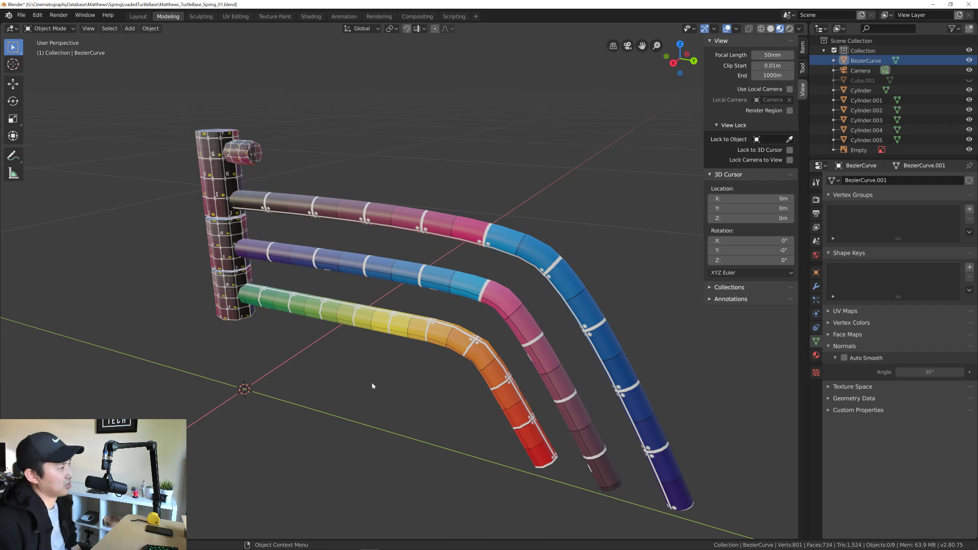
{"action": "left_click_drag", "start_coordinate": [164, 100], "coordinate": [265, 335]}
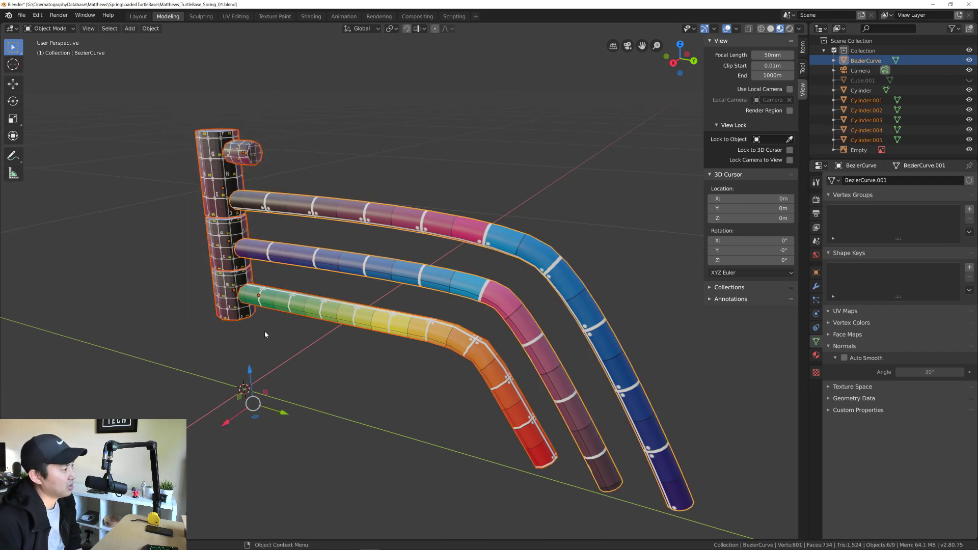
{"action": "left_click", "coordinate": [270, 334]}
{"action": "mouse_move", "coordinate": [276, 317]}
{"action": "middle_mouse_down"}
{"action": "mouse_move", "coordinate": [268, 298]}
{"action": "mouse_move", "coordinate": [219, 294]}
{"action": "mouse_move", "coordinate": [225, 244]}
{"action": "mouse_move", "coordinate": [280, 242]}
{"action": "mouse_move", "coordinate": [287, 309]}
{"action": "middle_mouse_up"}
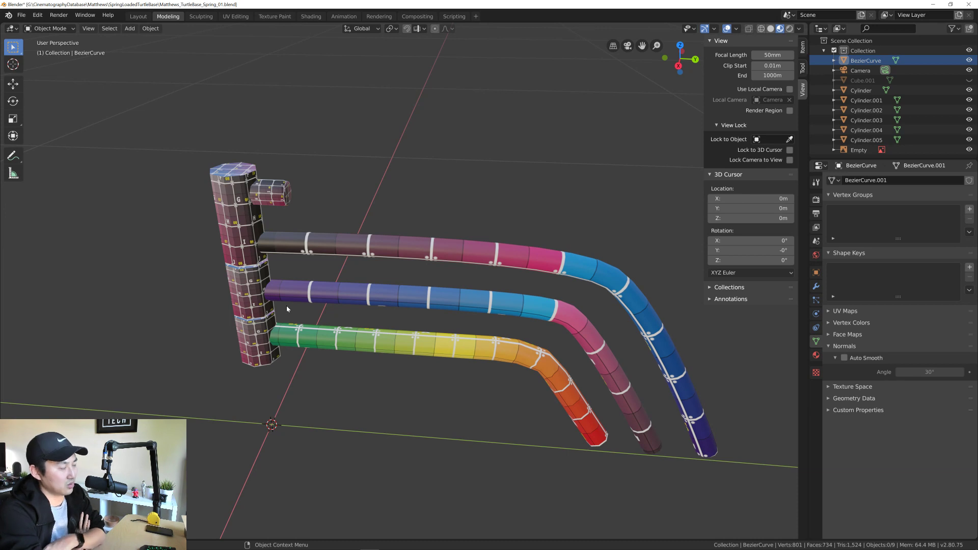
{"action": "left_click", "coordinate": [315, 336]}
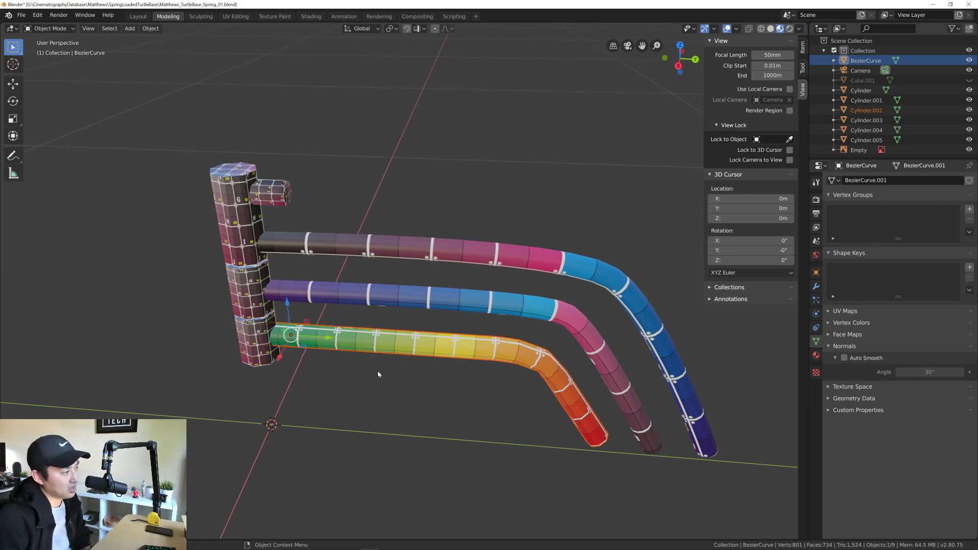
{"action": "left_click", "coordinate": [378, 375]}
{"action": "left_click_drag", "start_coordinate": [376, 365], "coordinate": [359, 216]}
{"action": "left_click", "coordinate": [403, 386]}
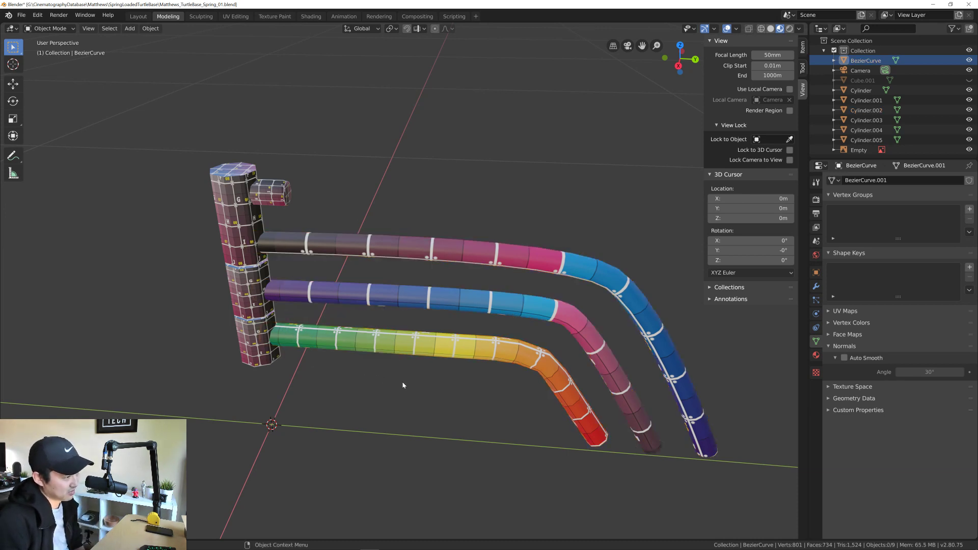
Step: Examine the textured upright and its three curved pipes from near and far, judging how the roundness reads at each distance
{"action": "scroll", "coordinate": [326, 325], "scroll_direction": "down", "scroll_amount": 10}
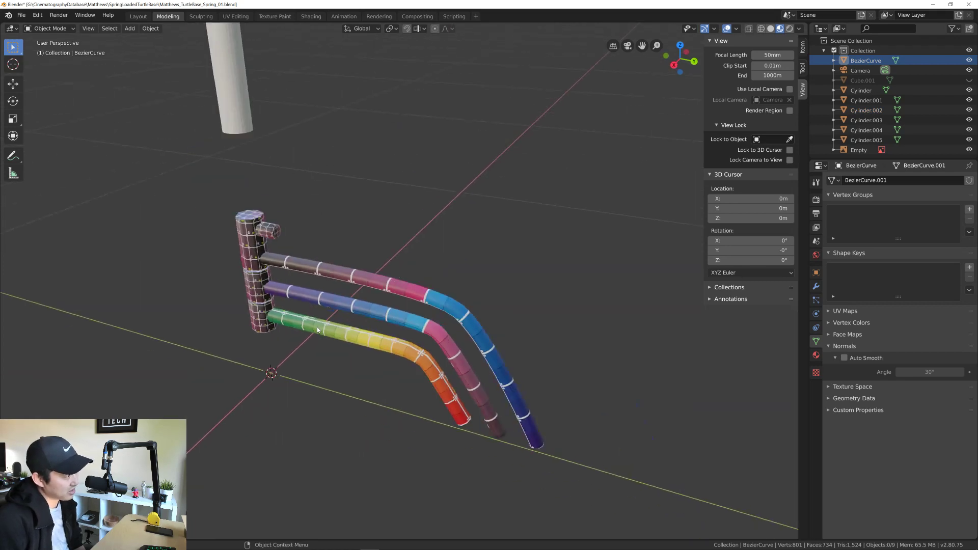
{"action": "scroll", "coordinate": [318, 329], "scroll_direction": "up", "scroll_amount": 8}
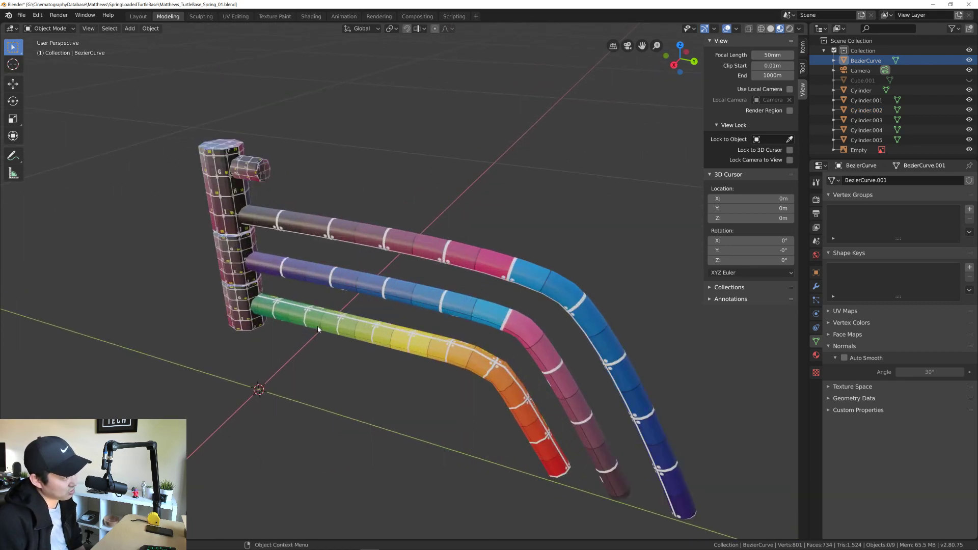
{"action": "left_click", "coordinate": [313, 308]}
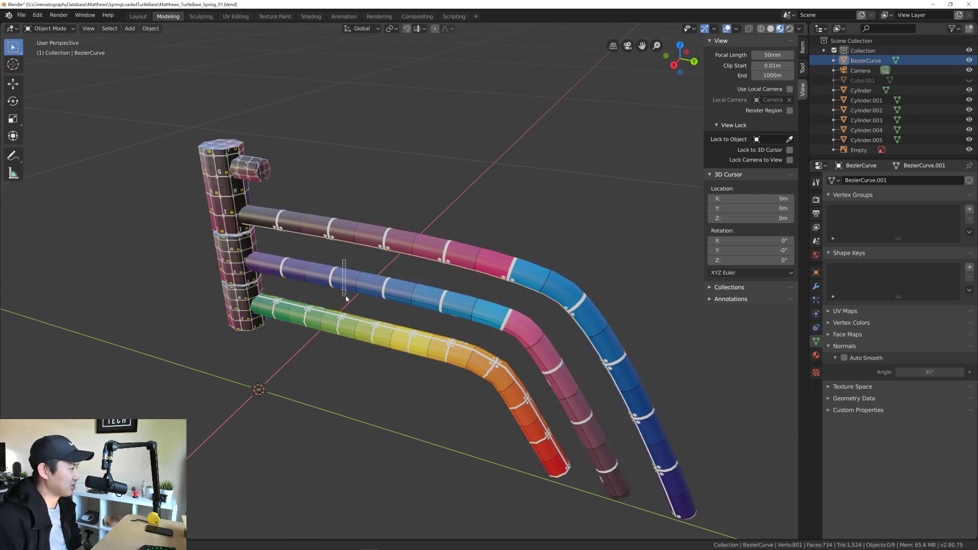
{"action": "left_click", "coordinate": [359, 240]}
{"action": "left_click", "coordinate": [310, 192]}
{"action": "scroll", "coordinate": [326, 285], "scroll_direction": "down", "scroll_amount": 10}
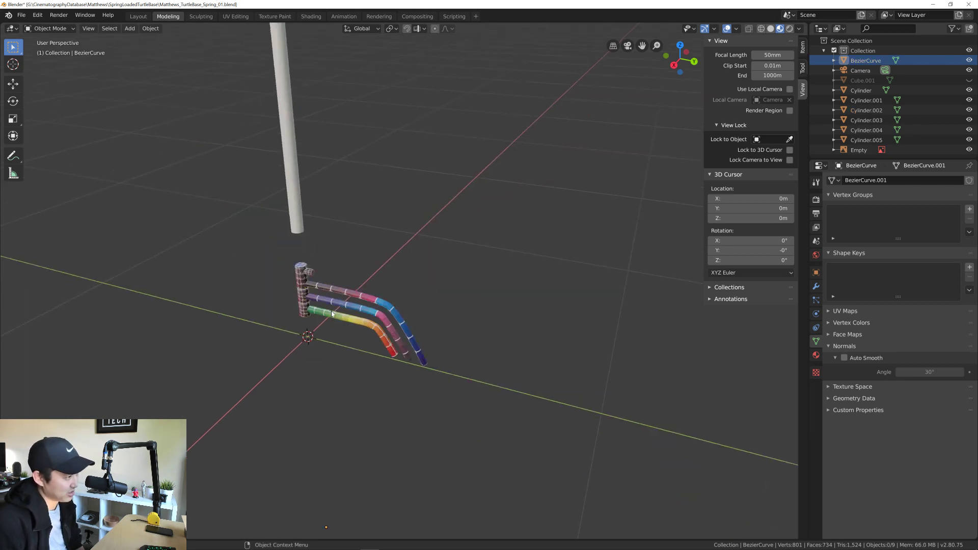
{"action": "scroll", "coordinate": [334, 315], "scroll_direction": "up", "scroll_amount": 5}
{"action": "scroll", "coordinate": [336, 314], "scroll_direction": "down", "scroll_amount": 1}
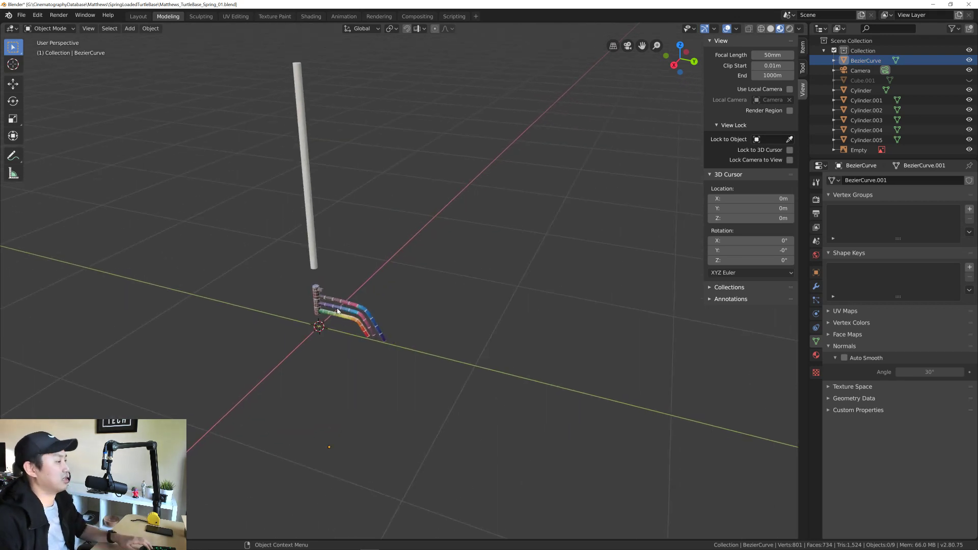
{"action": "middle_click_drag", "start_coordinate": [339, 313], "coordinate": [412, 313]}
{"action": "scroll", "coordinate": [348, 334], "scroll_direction": "down", "scroll_amount": 4}
{"action": "scroll", "coordinate": [412, 313], "scroll_direction": "up", "scroll_amount": 4}
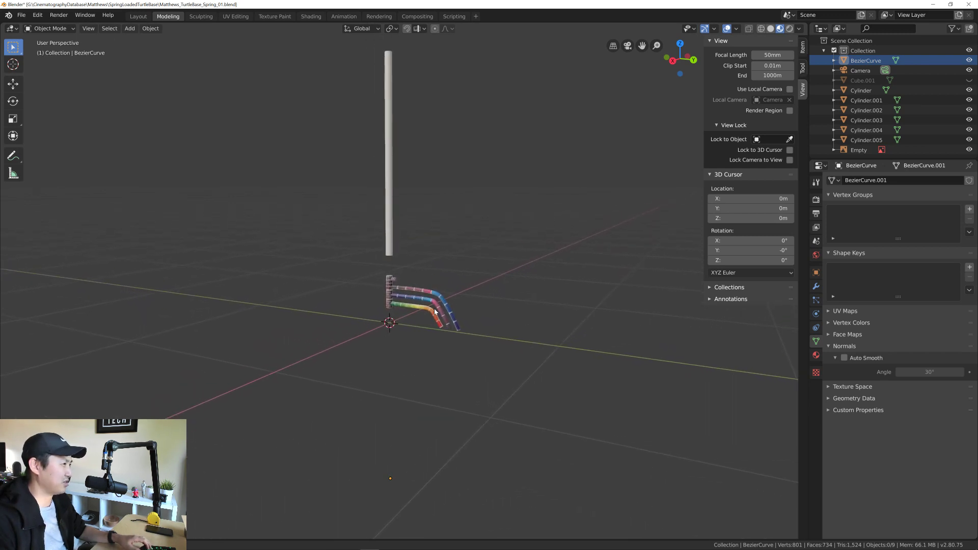
{"action": "scroll", "coordinate": [438, 307], "scroll_direction": "down", "scroll_amount": 1}
{"action": "middle_click_drag", "start_coordinate": [438, 307], "coordinate": [427, 355], "text": "shift"}
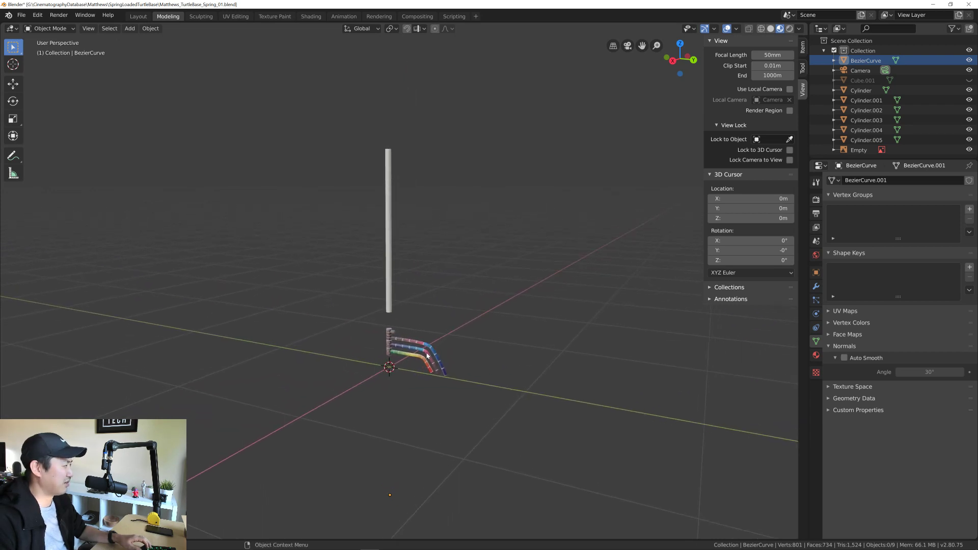
{"action": "scroll", "coordinate": [427, 355], "scroll_direction": "up", "scroll_amount": 5}
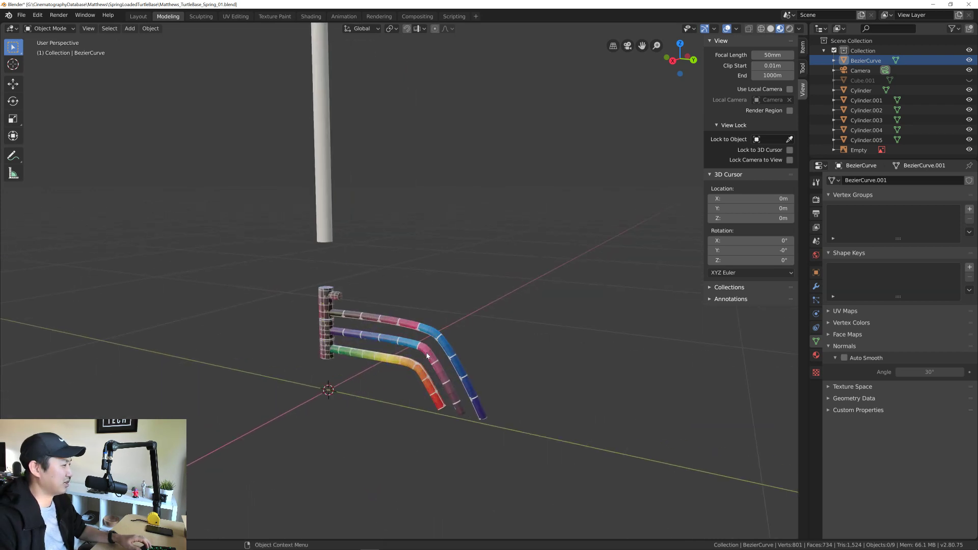
{"action": "scroll", "coordinate": [426, 404], "scroll_direction": "down", "scroll_amount": 5}
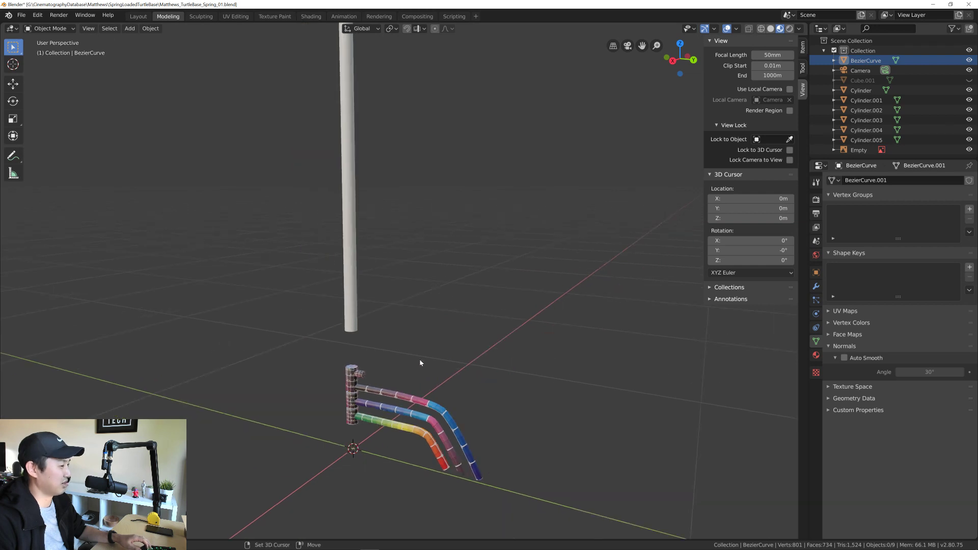
{"action": "scroll", "coordinate": [408, 395], "scroll_direction": "up", "scroll_amount": 1}
{"action": "scroll", "coordinate": [408, 394], "scroll_direction": "down", "scroll_amount": 7}
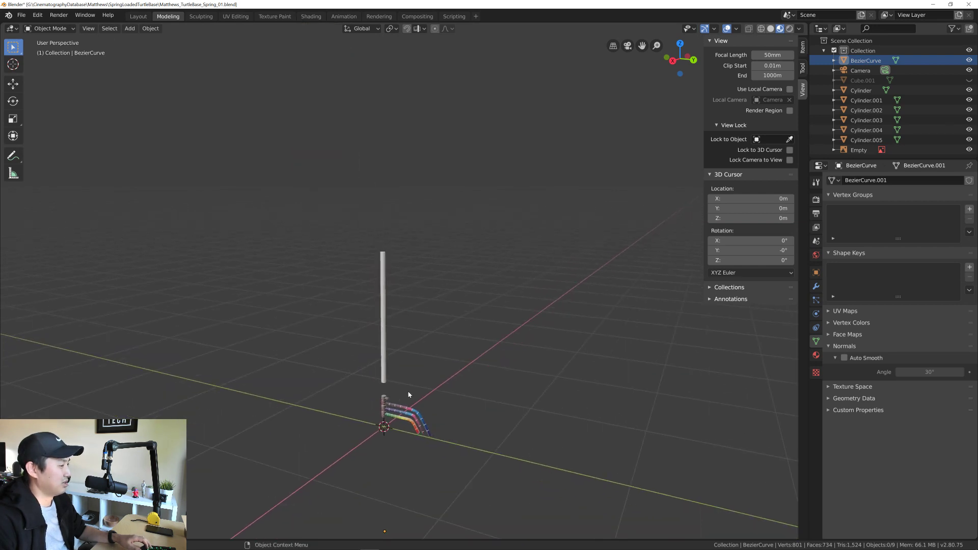
{"action": "scroll", "coordinate": [409, 395], "scroll_direction": "up", "scroll_amount": 4}
{"action": "scroll", "coordinate": [408, 394], "scroll_direction": "up", "scroll_amount": 2}
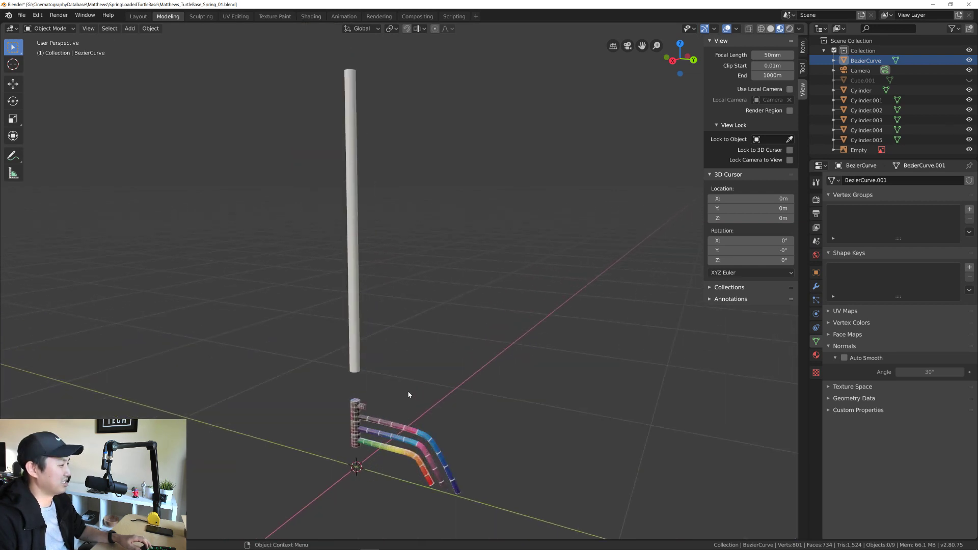
{"action": "scroll", "coordinate": [408, 395], "scroll_direction": "down", "scroll_amount": 4}
{"action": "scroll", "coordinate": [408, 394], "scroll_direction": "up", "scroll_amount": 6}
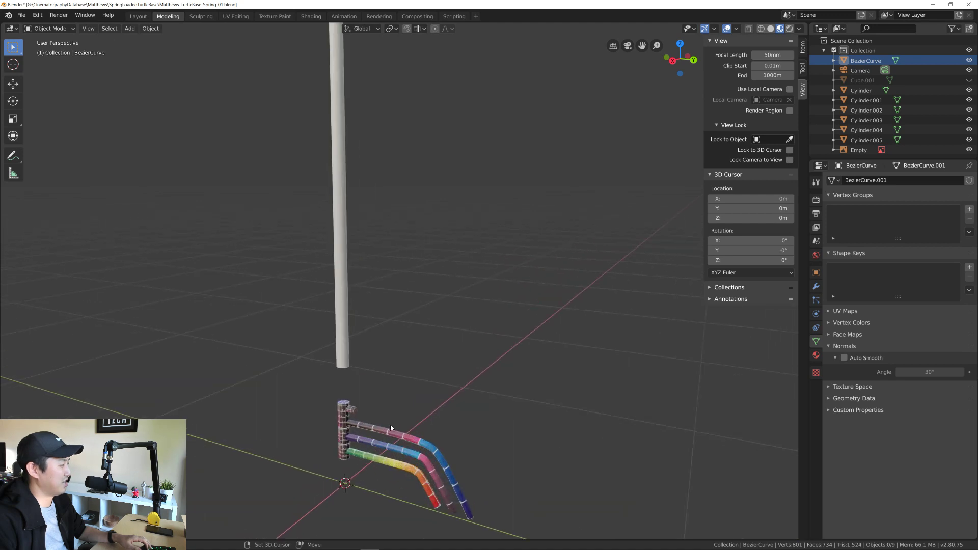
{"action": "scroll", "coordinate": [402, 370], "scroll_direction": "down", "scroll_amount": 2}
{"action": "scroll", "coordinate": [402, 370], "scroll_direction": "up", "scroll_amount": 6}
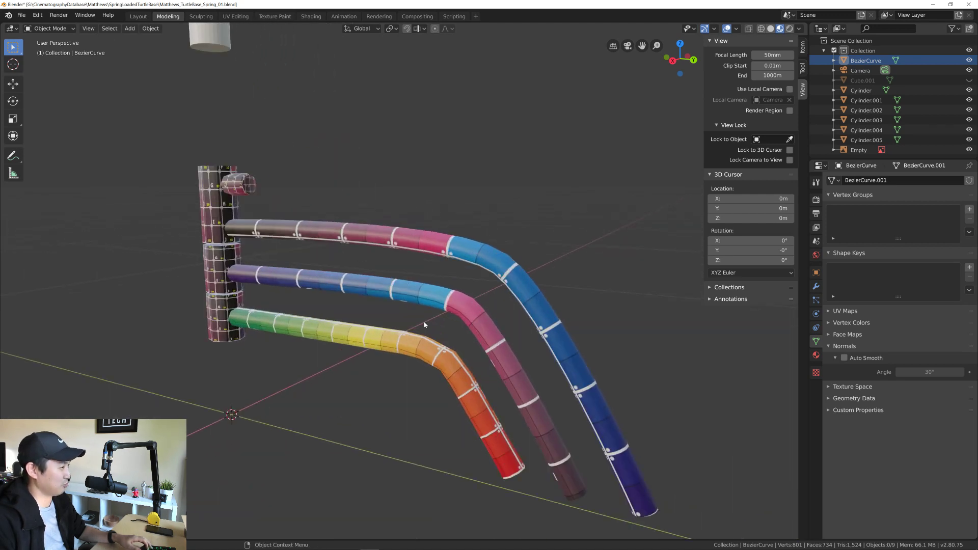
{"action": "middle_click_drag", "start_coordinate": [424, 324], "coordinate": [404, 297]}
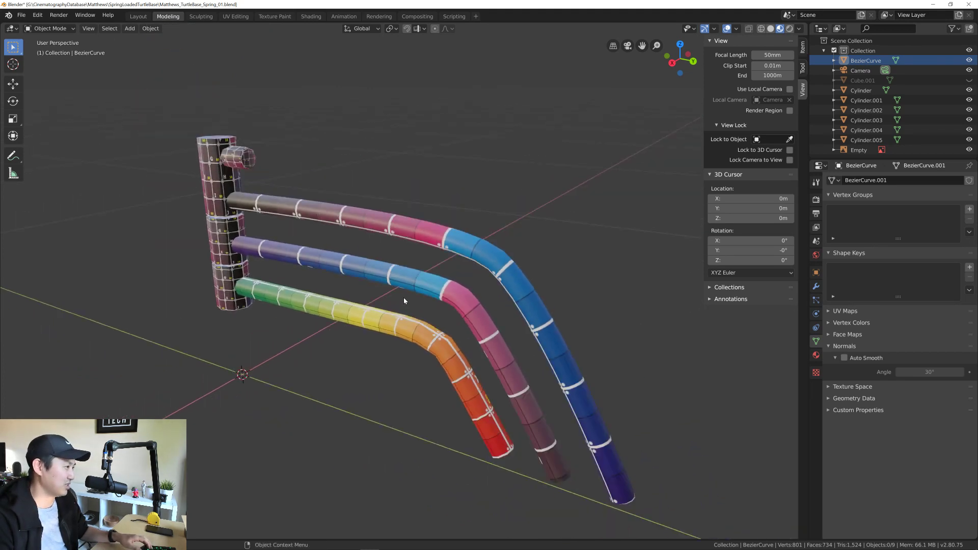
{"action": "scroll", "coordinate": [401, 294], "scroll_direction": "down", "scroll_amount": 10}
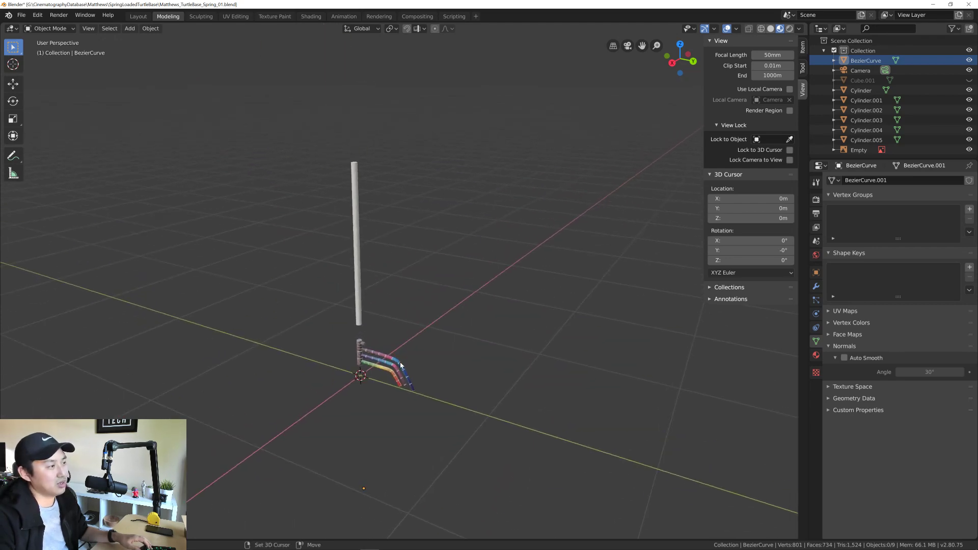
{"action": "scroll", "coordinate": [394, 336], "scroll_direction": "up", "scroll_amount": 12}
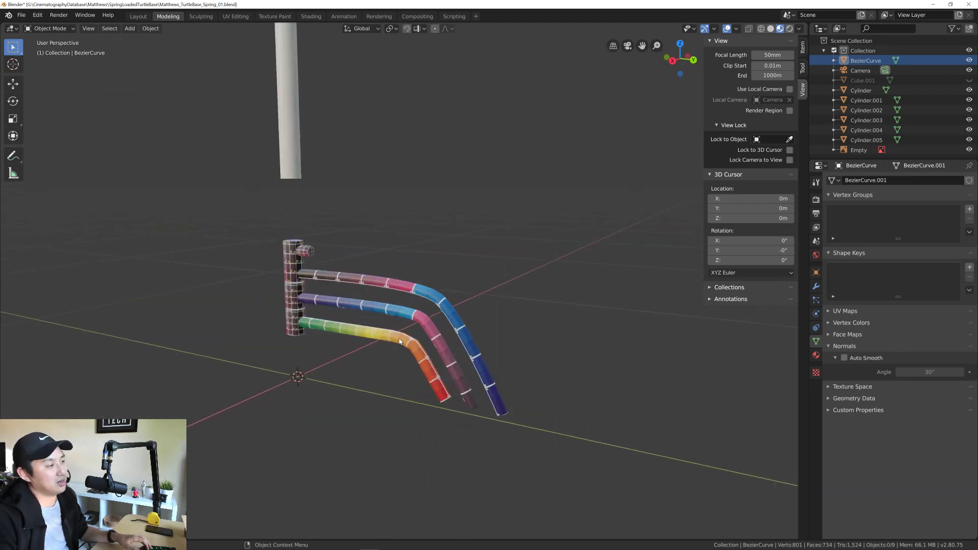
{"action": "scroll", "coordinate": [401, 339], "scroll_direction": "down", "scroll_amount": 3}
{"action": "scroll", "coordinate": [403, 335], "scroll_direction": "up", "scroll_amount": 10}
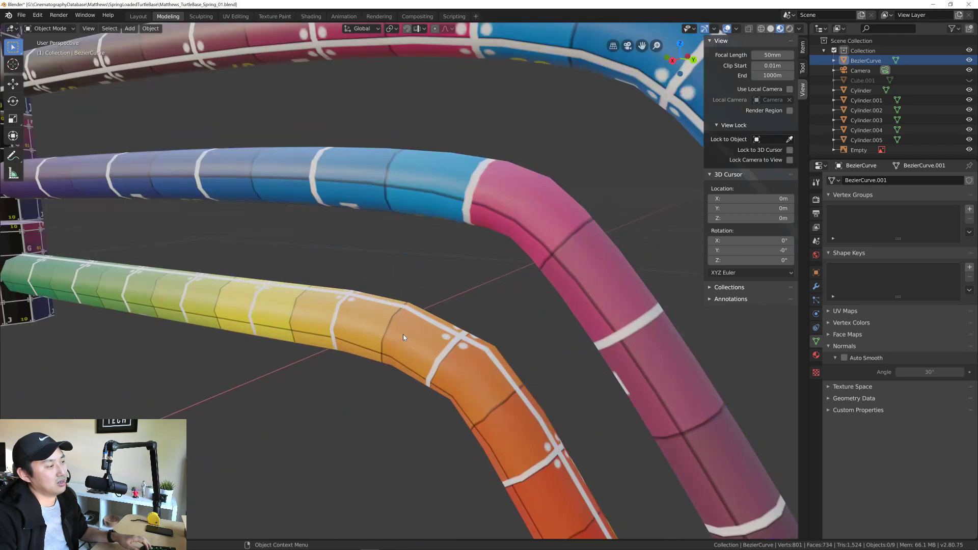
{"action": "scroll", "coordinate": [378, 331], "scroll_direction": "down", "scroll_amount": 8}
Step: Switch the viewport to wireframe shading, clear the selection of the lowest pipe and inspect the segment density of the pipes
{"action": "left_click", "coordinate": [357, 333]}
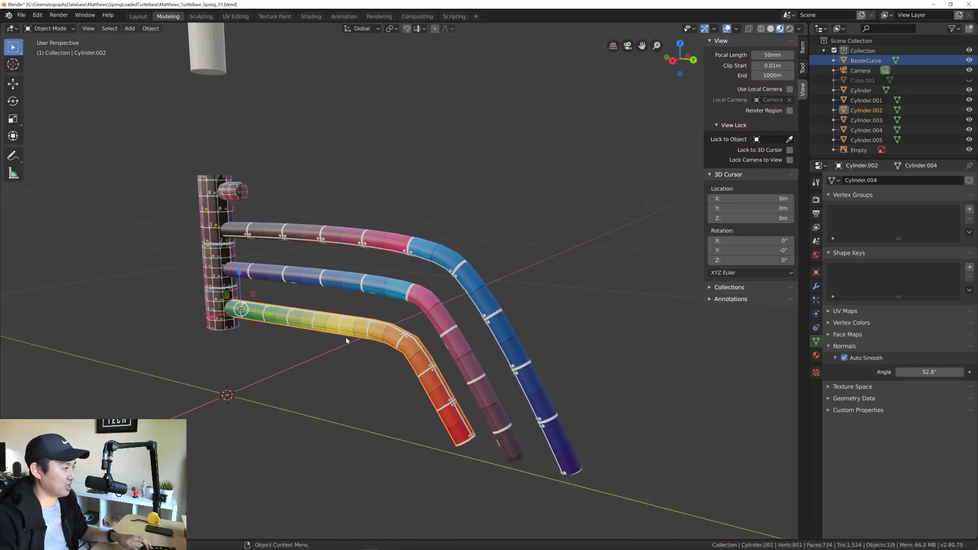
{"action": "left_click", "coordinate": [762, 29]}
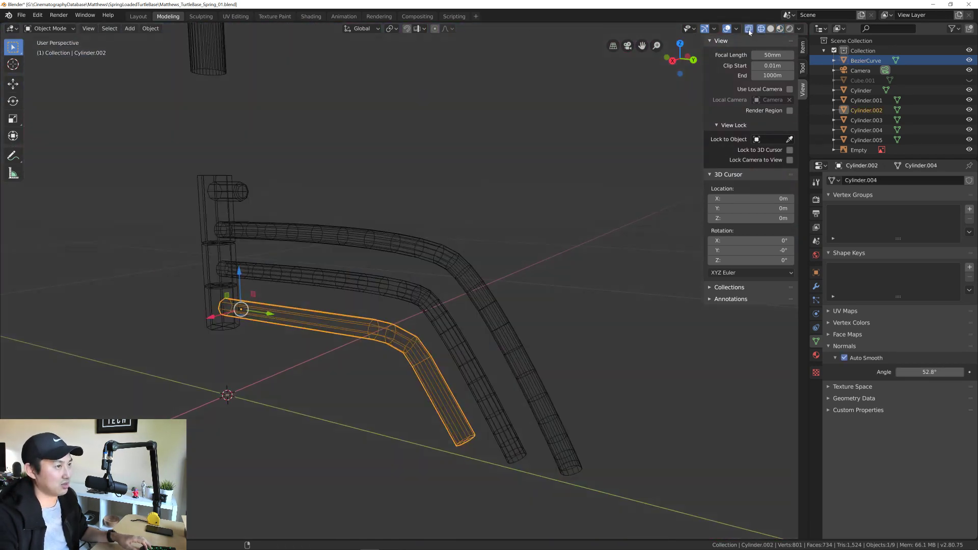
{"action": "left_click", "coordinate": [478, 177]}
{"action": "middle_click_drag", "start_coordinate": [478, 177], "coordinate": [391, 316]}
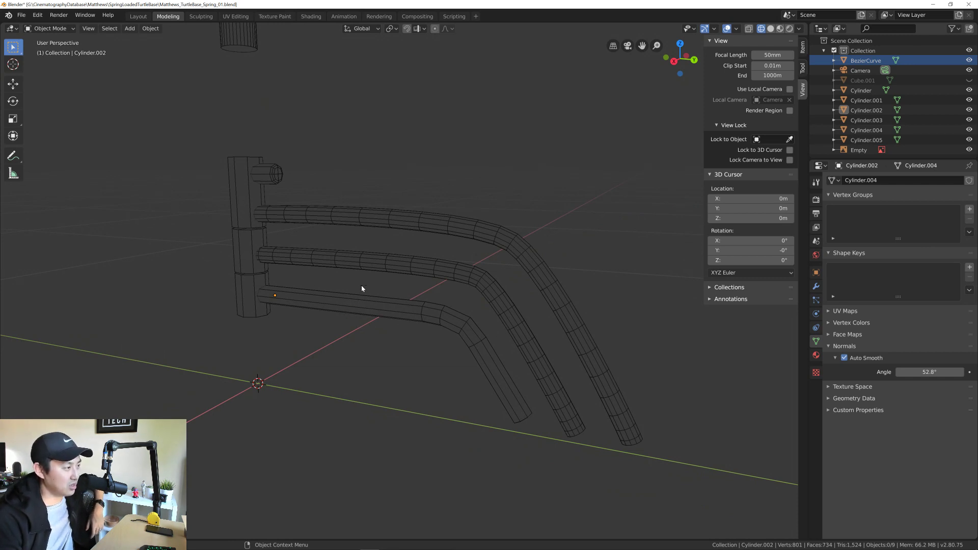
Step: Inspect the wireframe of the upright and its three curved pipes from several angles, highlighting the upper two pipes and clearing the selection
{"action": "middle_click_drag", "start_coordinate": [396, 322], "coordinate": [497, 261]}
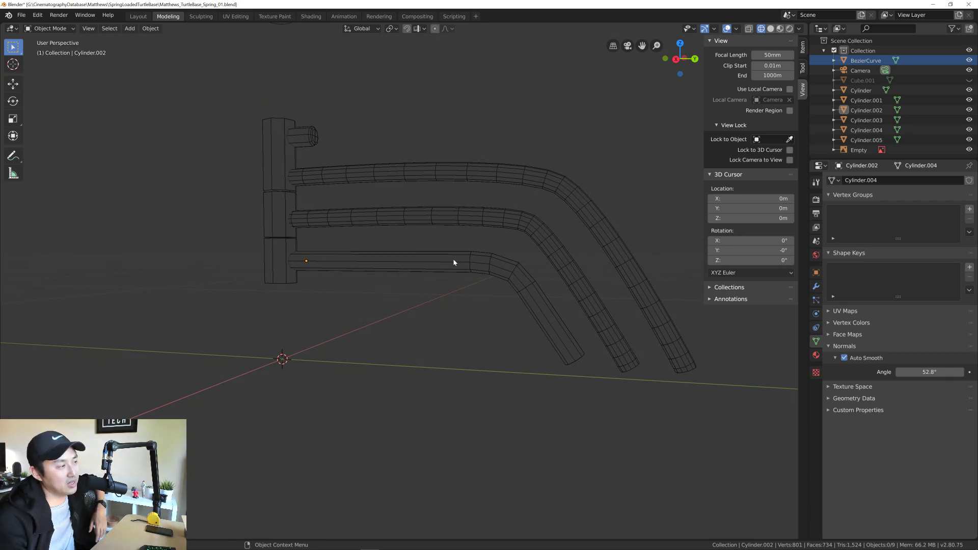
{"action": "middle_click_drag", "start_coordinate": [454, 262], "coordinate": [444, 274]}
{"action": "middle_click_drag", "start_coordinate": [357, 286], "coordinate": [225, 245]}
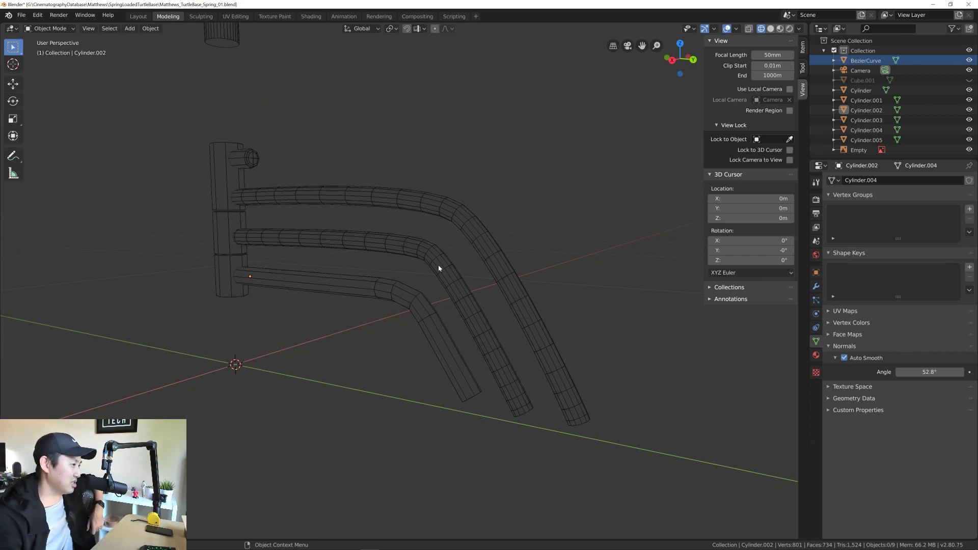
{"action": "left_click", "coordinate": [402, 203]}
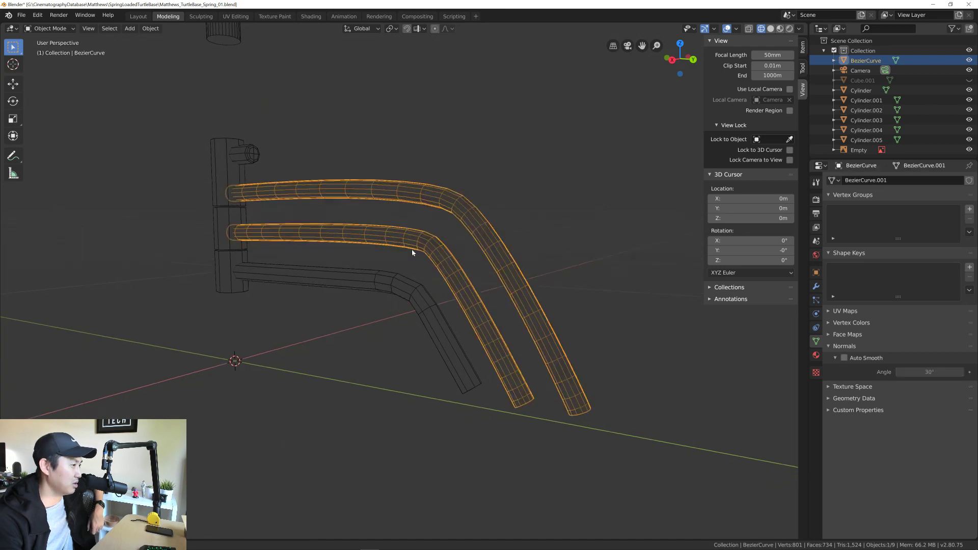
{"action": "middle_click_drag", "start_coordinate": [412, 249], "coordinate": [377, 314]}
{"action": "scroll", "coordinate": [377, 317], "scroll_direction": "up", "scroll_amount": 3}
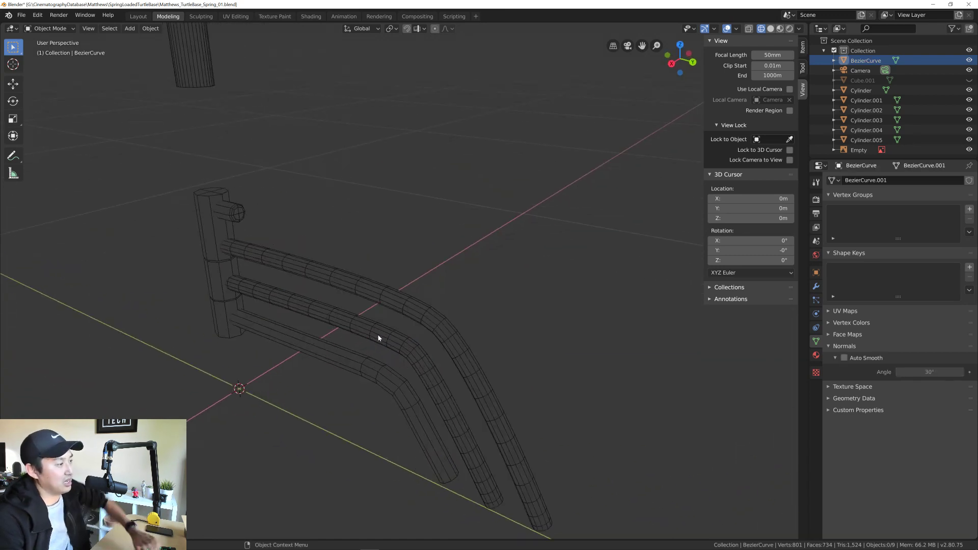
{"action": "key", "text": "a"}
{"action": "key", "text": "alt+a"}
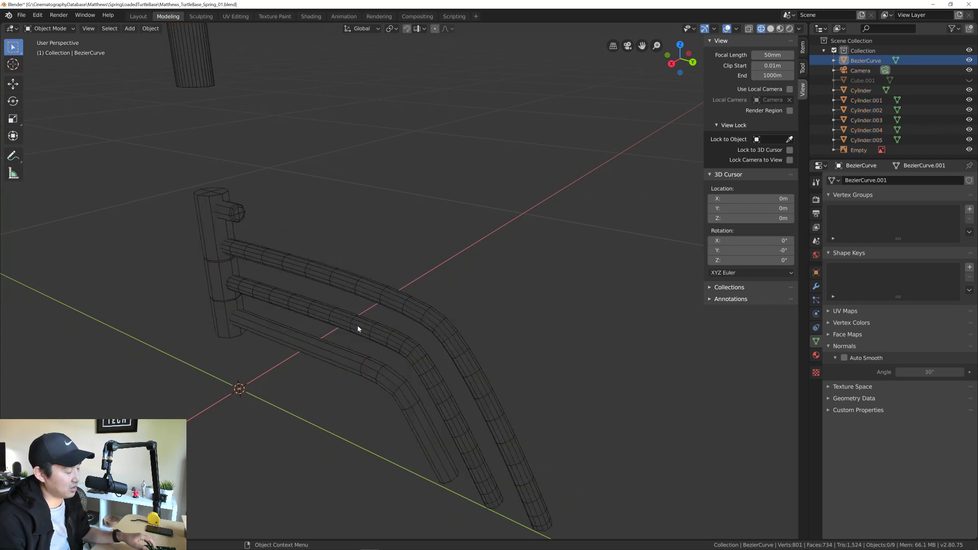
{"action": "middle_click_drag", "start_coordinate": [358, 326], "coordinate": [382, 317]}
{"action": "middle_click_drag", "start_coordinate": [419, 255], "coordinate": [399, 270]}
{"action": "scroll", "coordinate": [338, 328], "scroll_direction": "down", "scroll_amount": 3}
{"action": "middle_click_drag", "start_coordinate": [338, 330], "coordinate": [356, 314]}
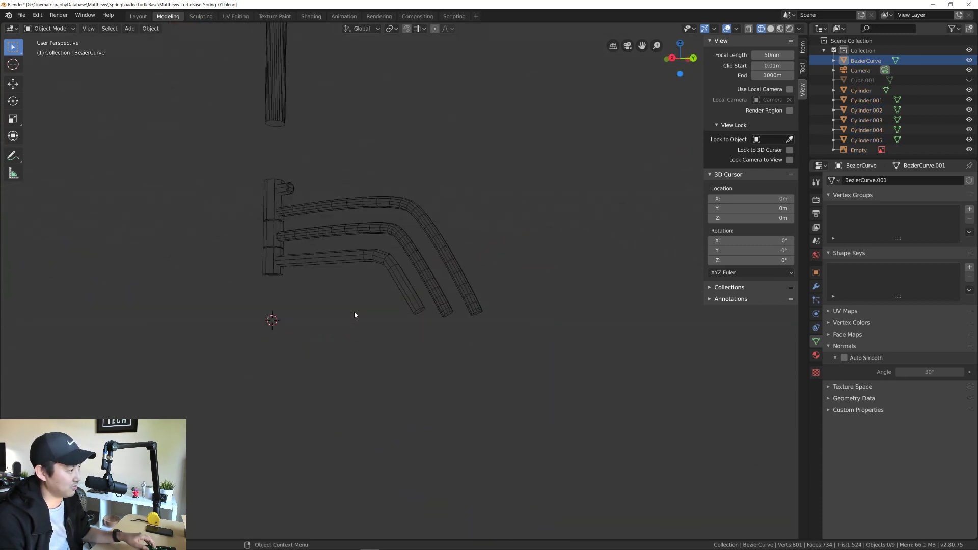
{"action": "scroll", "coordinate": [356, 315], "scroll_direction": "up", "scroll_amount": 4}
Step: Highlight the upper two curved pipes again, clear the selection and compare their segment density with the lowest pipe's close up
{"action": "left_click", "coordinate": [354, 277]}
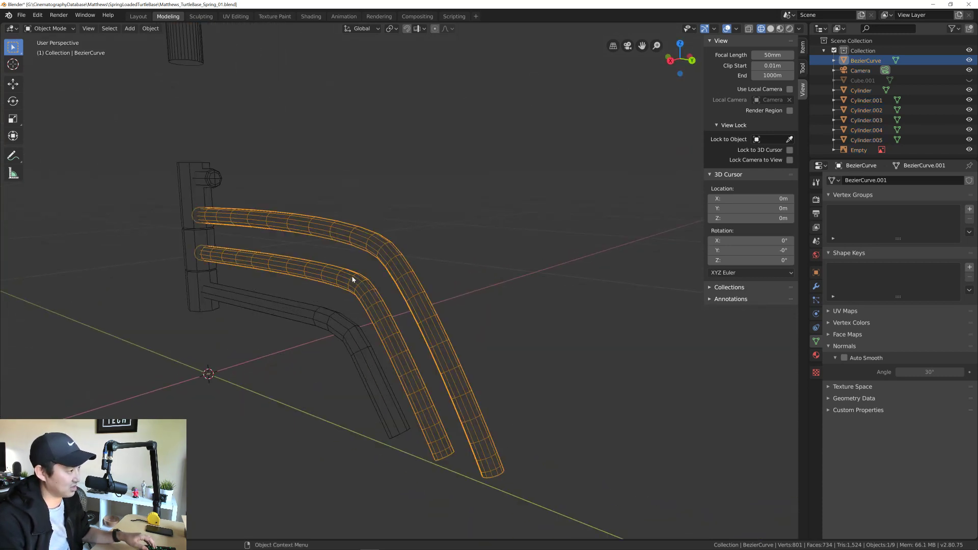
{"action": "left_click", "coordinate": [359, 209]}
{"action": "left_click", "coordinate": [334, 271]}
{"action": "left_click", "coordinate": [337, 210]}
{"action": "left_click_drag", "start_coordinate": [316, 206], "coordinate": [337, 284]}
{"action": "left_click", "coordinate": [417, 223]}
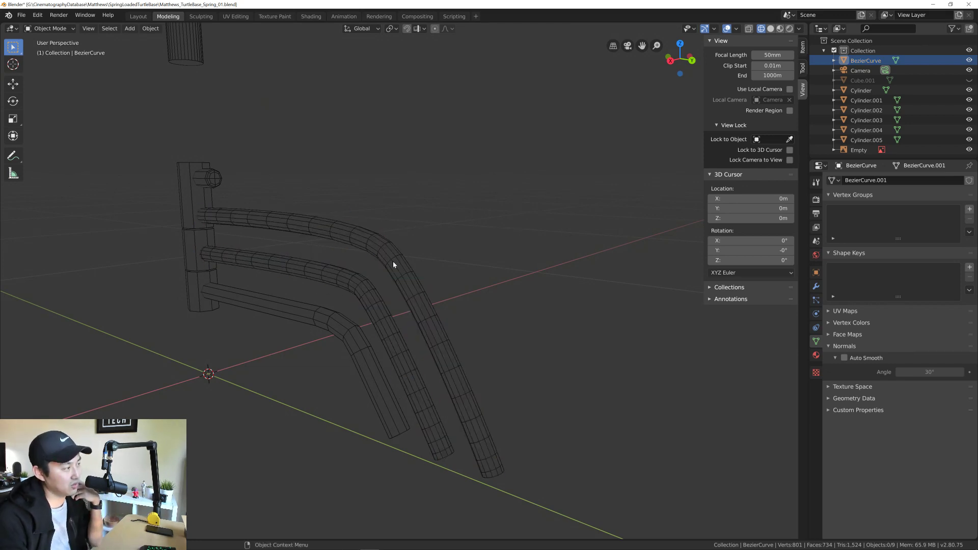
{"action": "middle_click_drag", "start_coordinate": [393, 264], "coordinate": [338, 278]}
{"action": "left_click", "coordinate": [325, 285]}
{"action": "left_click", "coordinate": [340, 306]}
{"action": "left_click", "coordinate": [345, 343]}
{"action": "scroll", "coordinate": [356, 310], "scroll_direction": "up", "scroll_amount": 5}
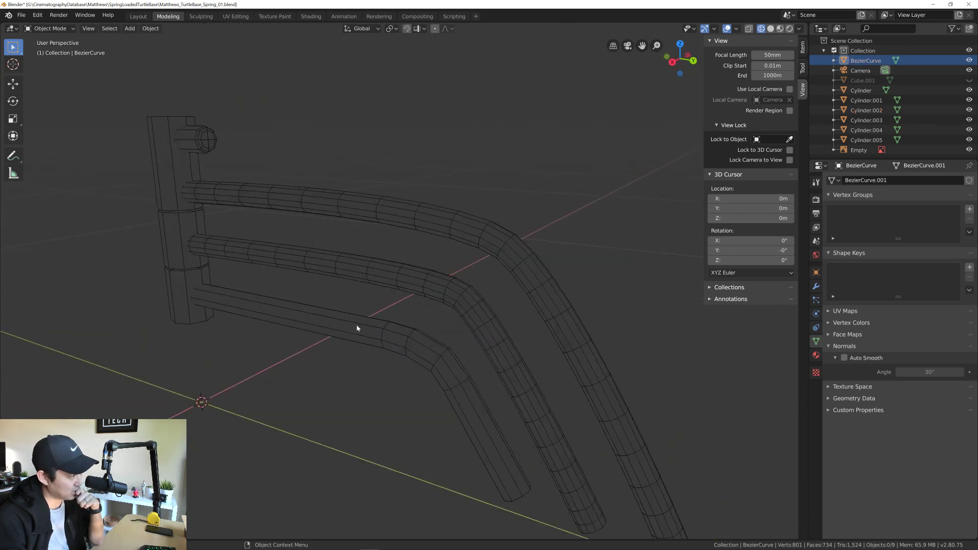
{"action": "scroll", "coordinate": [362, 323], "scroll_direction": "down", "scroll_amount": 3}
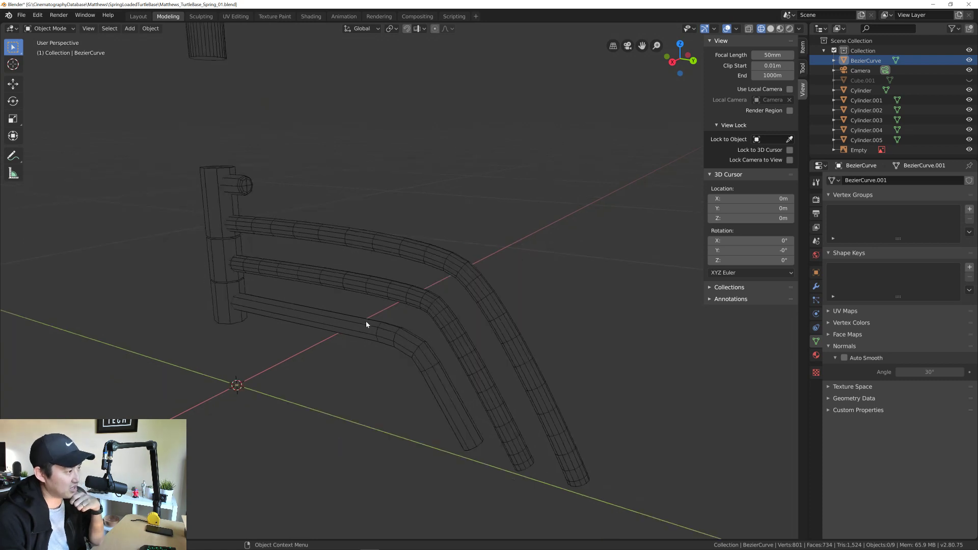
Step: Check how the edge loops are spaced along the bends of the upper two pipes, from near and far, ending with nothing selected
{"action": "left_click_drag", "start_coordinate": [355, 208], "coordinate": [368, 308]}
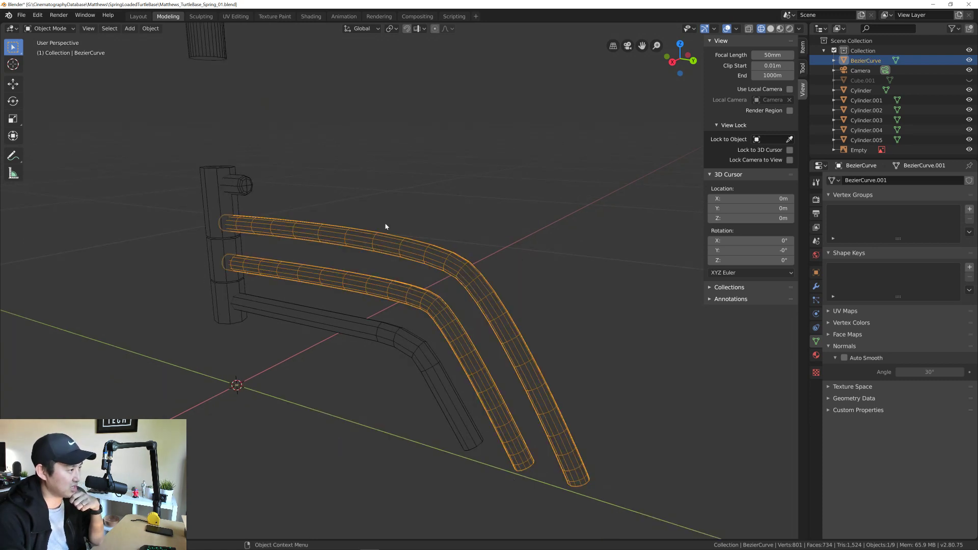
{"action": "left_click", "coordinate": [384, 306]}
{"action": "scroll", "coordinate": [386, 328], "scroll_direction": "up", "scroll_amount": 4}
{"action": "scroll", "coordinate": [387, 334], "scroll_direction": "down", "scroll_amount": 6}
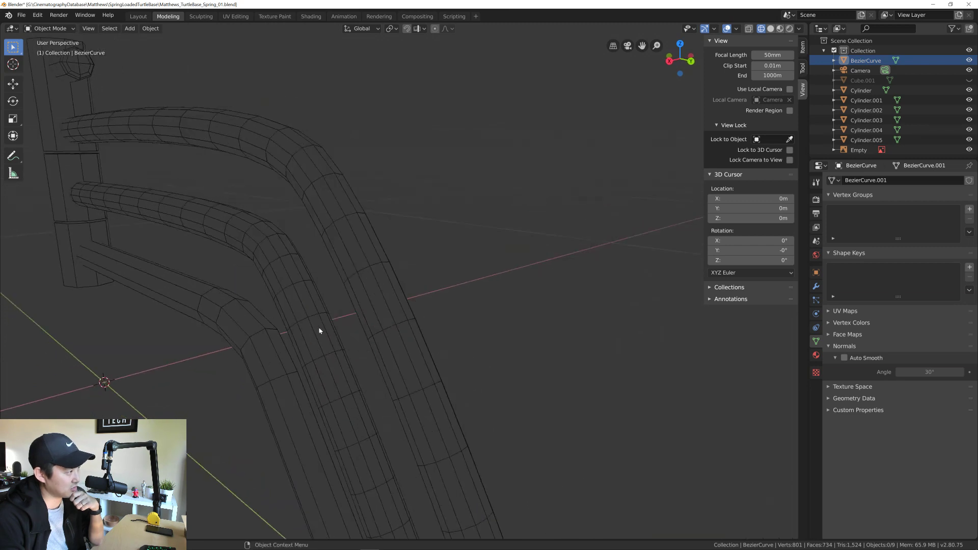
{"action": "middle_click_drag", "start_coordinate": [300, 331], "coordinate": [332, 242], "text": "shift"}
{"action": "left_click_drag", "start_coordinate": [332, 242], "coordinate": [375, 314]}
{"action": "key", "text": "alt+a"}
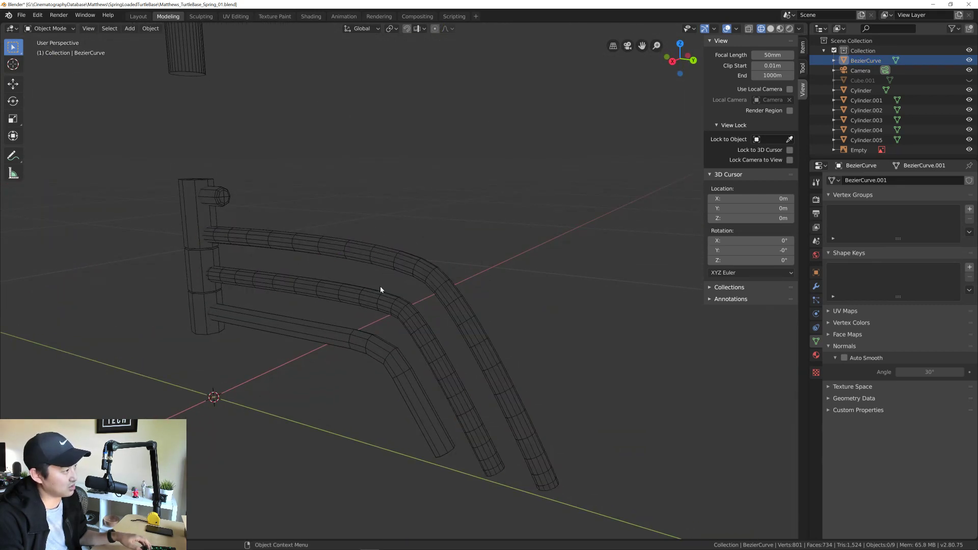
{"action": "scroll", "coordinate": [389, 306], "scroll_direction": "down", "scroll_amount": 2}
{"action": "scroll", "coordinate": [390, 306], "scroll_direction": "up", "scroll_amount": 1}
{"action": "mouse_move", "coordinate": [389, 310]}
{"action": "middle_mouse_down"}
{"action": "mouse_move", "coordinate": [375, 301]}
{"action": "mouse_move", "coordinate": [323, 332]}
{"action": "mouse_move", "coordinate": [342, 309]}
{"action": "mouse_move", "coordinate": [370, 304]}
{"action": "middle_mouse_up"}
{"action": "scroll", "coordinate": [398, 301], "scroll_direction": "up", "scroll_amount": 3}
{"action": "scroll", "coordinate": [410, 301], "scroll_direction": "up", "scroll_amount": 2}
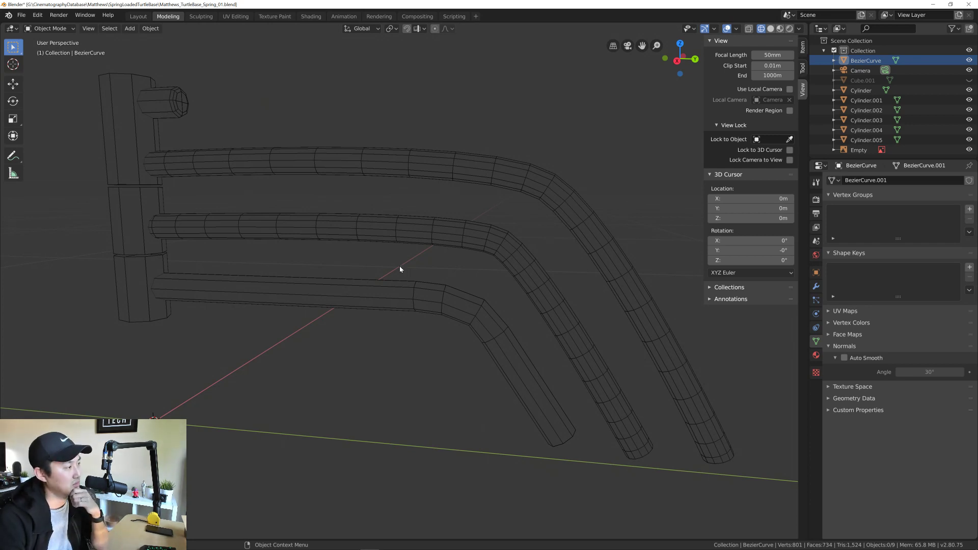
Step: Highlight the upper two pipes together with the lowest pipe to compare their meshes side by side, then clear the selection
{"action": "left_click", "coordinate": [388, 321]}
{"action": "left_click", "coordinate": [415, 332]}
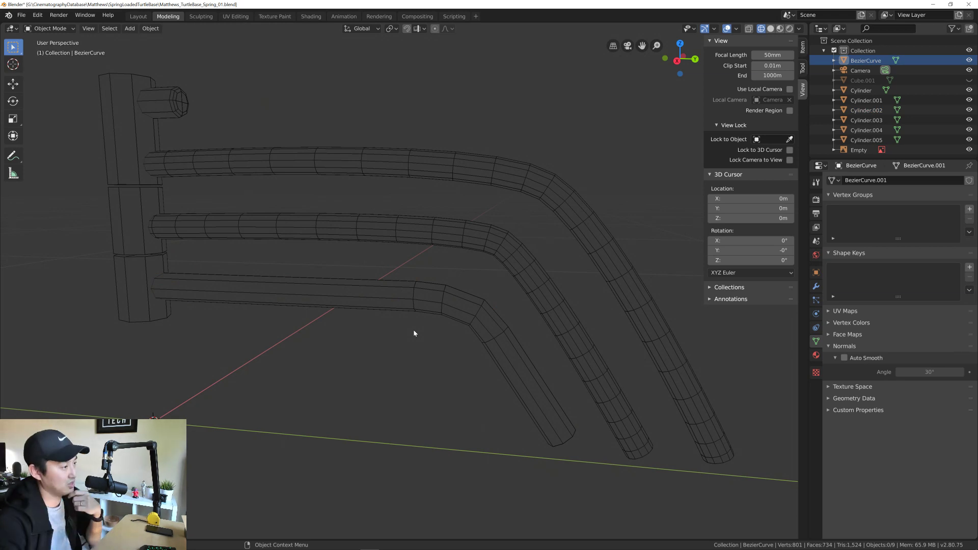
{"action": "left_click", "coordinate": [354, 266]}
{"action": "left_click", "coordinate": [368, 148]}
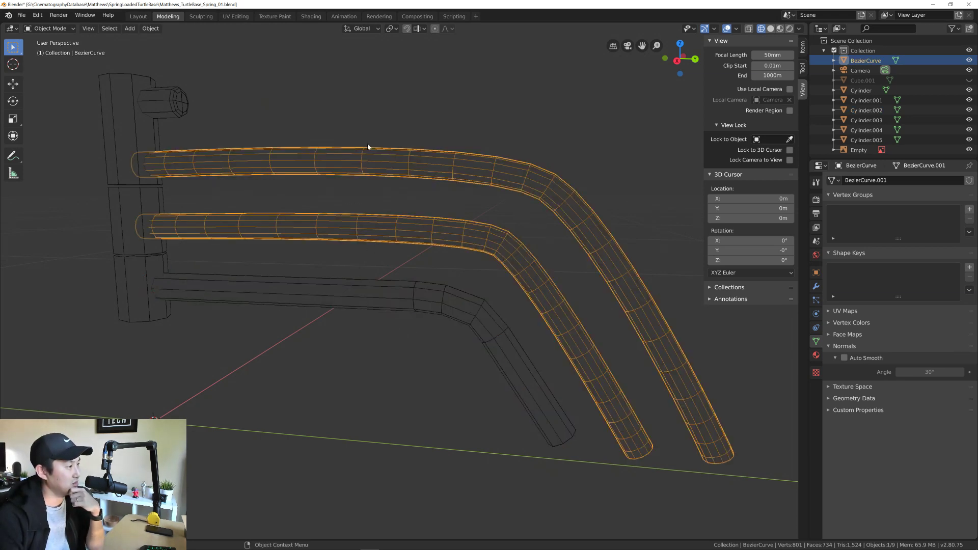
{"action": "left_click", "coordinate": [427, 311]}
{"action": "left_click", "coordinate": [374, 244]}
{"action": "left_click", "coordinate": [390, 325], "text": "shift"}
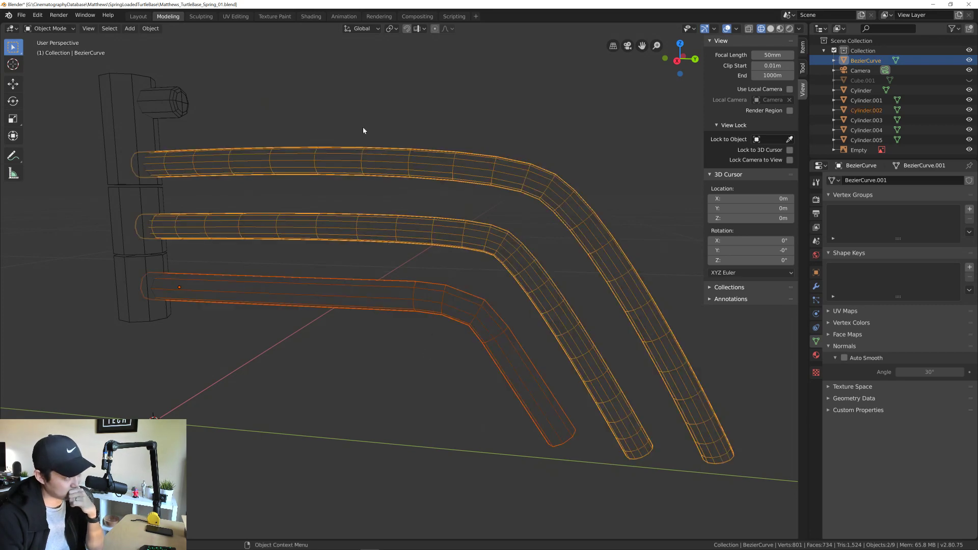
{"action": "left_click_drag", "start_coordinate": [351, 125], "coordinate": [412, 344]}
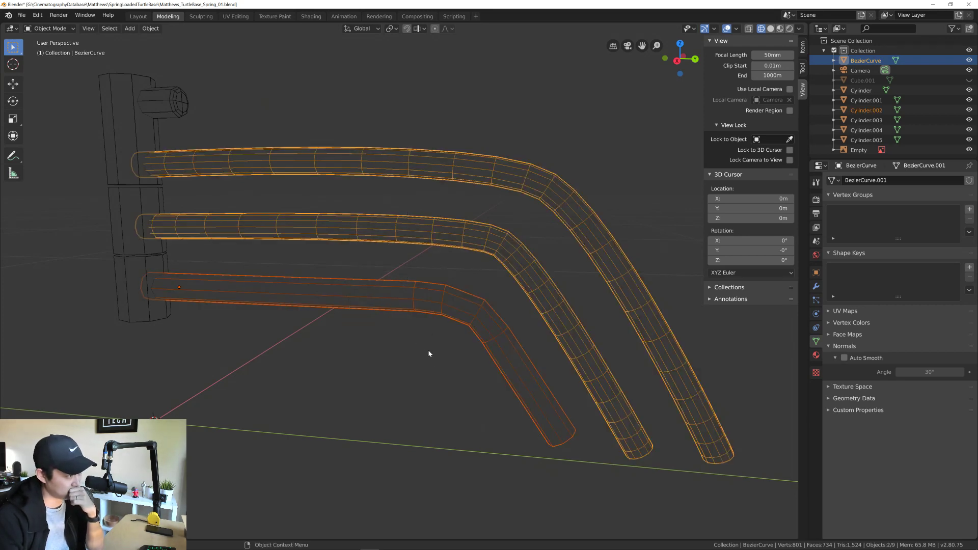
{"action": "left_click", "coordinate": [429, 354]}
{"action": "scroll", "coordinate": [396, 308], "scroll_direction": "down", "scroll_amount": 2}
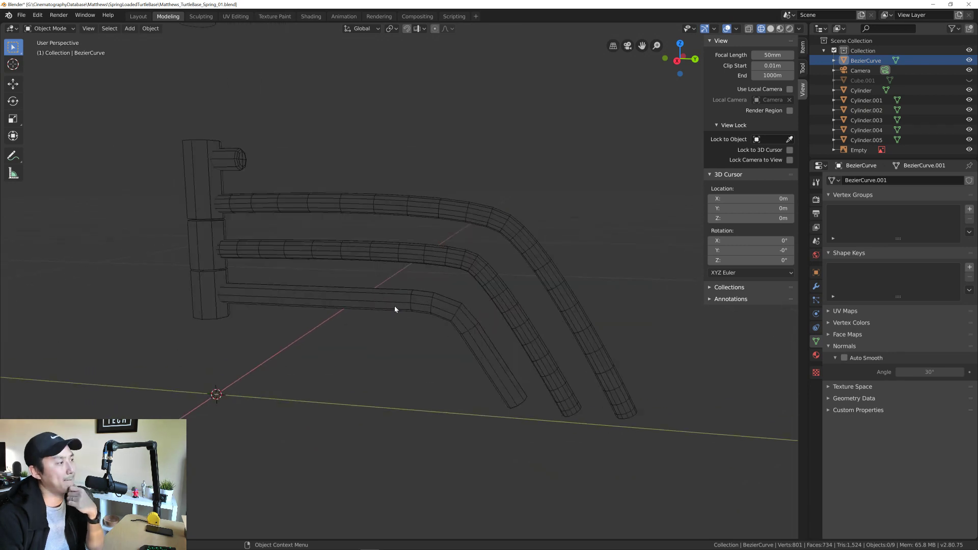
{"action": "middle_click_drag", "start_coordinate": [395, 309], "coordinate": [396, 266], "text": "shift"}
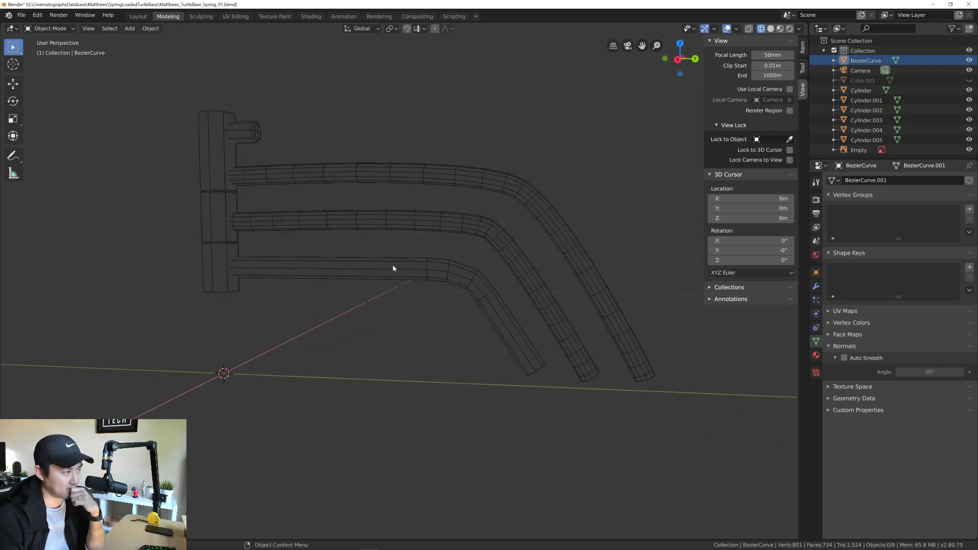
Step: Select the lowest curved pipe, inspect its sparser segments along the straight run and bend, and deselect it
{"action": "left_click", "coordinate": [393, 268]}
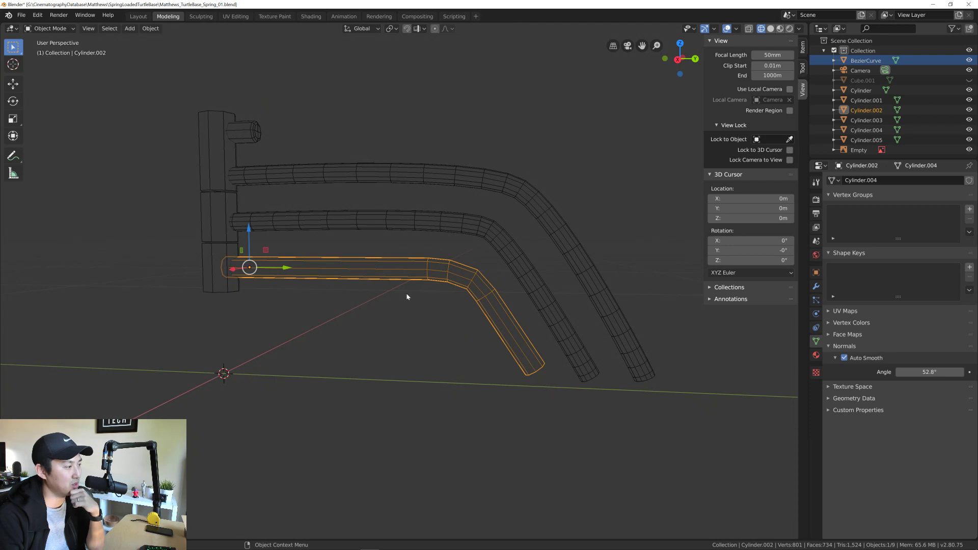
{"action": "scroll", "coordinate": [404, 280], "scroll_direction": "up", "scroll_amount": 1}
{"action": "scroll", "coordinate": [348, 313], "scroll_direction": "up", "scroll_amount": 2}
{"action": "left_click", "coordinate": [340, 261]}
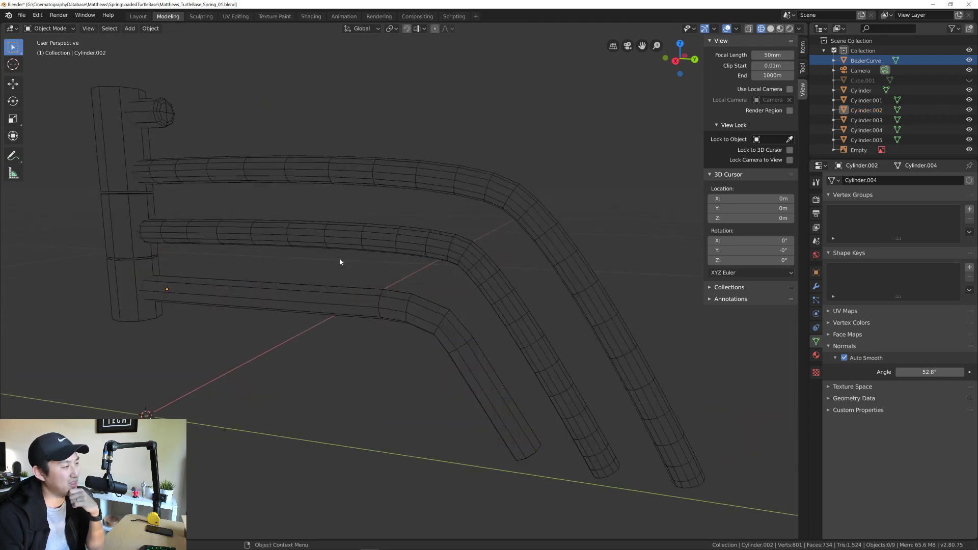
{"action": "left_click", "coordinate": [345, 305]}
{"action": "left_click", "coordinate": [352, 352]}
{"action": "left_click", "coordinate": [363, 306]}
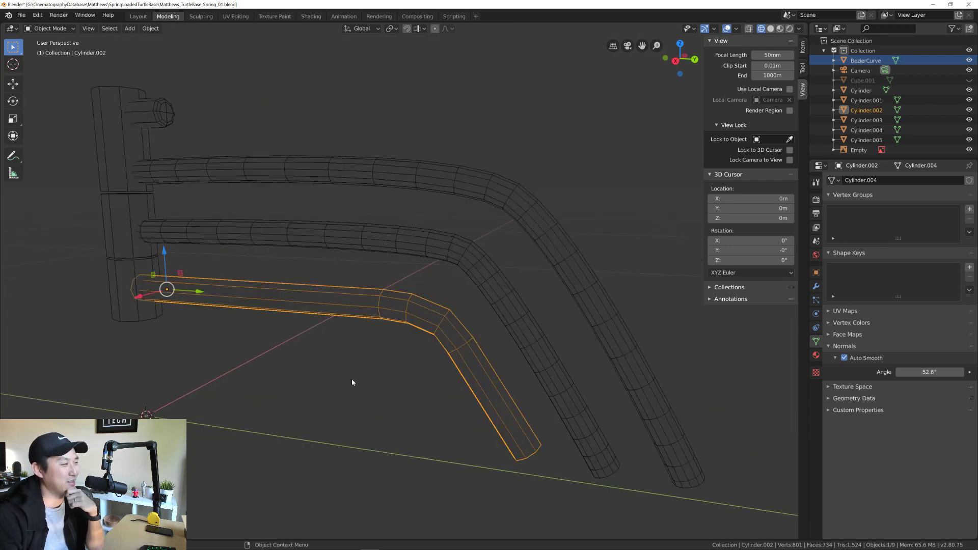
{"action": "left_click_drag", "start_coordinate": [357, 367], "coordinate": [332, 278]}
{"action": "left_click", "coordinate": [326, 282]}
Step: Examine how the wireframe of the pipes and the tall pole above reads at close, medium and far distances
{"action": "scroll", "coordinate": [341, 336], "scroll_direction": "down", "scroll_amount": 4}
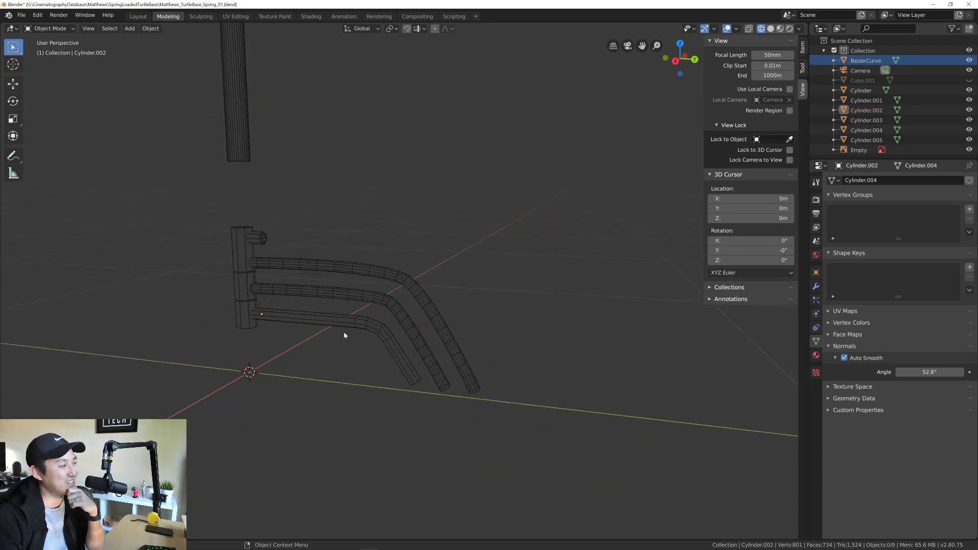
{"action": "scroll", "coordinate": [347, 333], "scroll_direction": "up", "scroll_amount": 6}
{"action": "scroll", "coordinate": [349, 333], "scroll_direction": "down", "scroll_amount": 3}
{"action": "scroll", "coordinate": [348, 335], "scroll_direction": "down", "scroll_amount": 3}
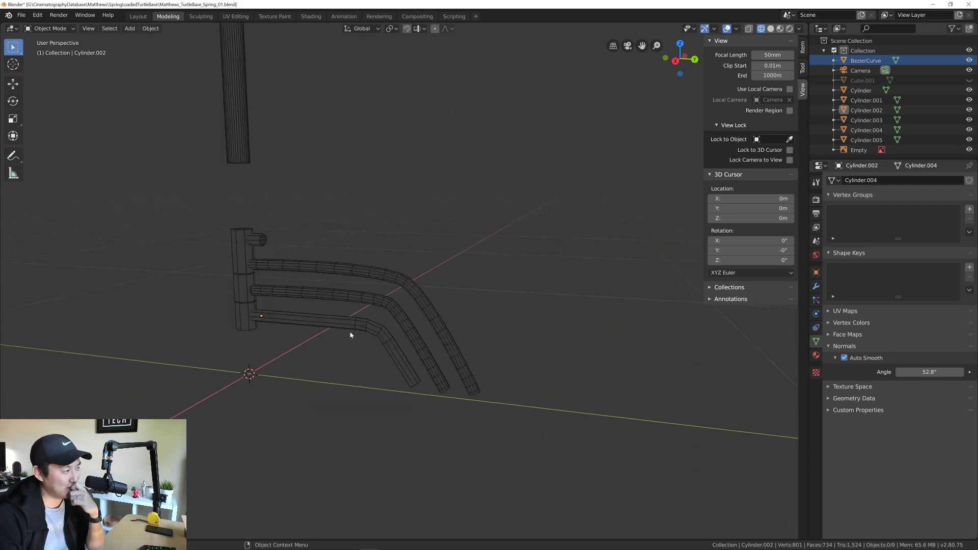
{"action": "middle_click_drag", "start_coordinate": [356, 313], "coordinate": [365, 337]}
{"action": "scroll", "coordinate": [362, 356], "scroll_direction": "down", "scroll_amount": 3}
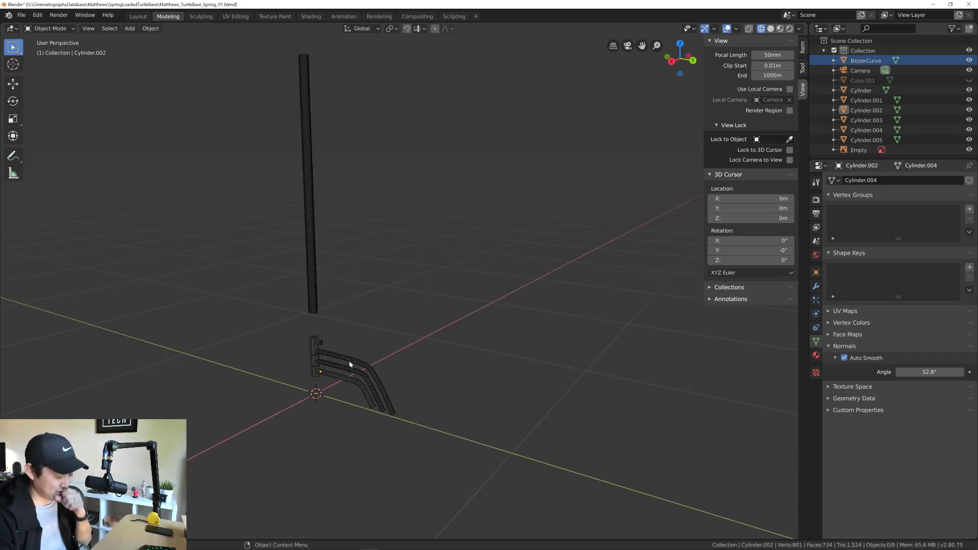
{"action": "scroll", "coordinate": [350, 364], "scroll_direction": "up", "scroll_amount": 2}
{"action": "middle_click_drag", "start_coordinate": [362, 363], "coordinate": [382, 363]}
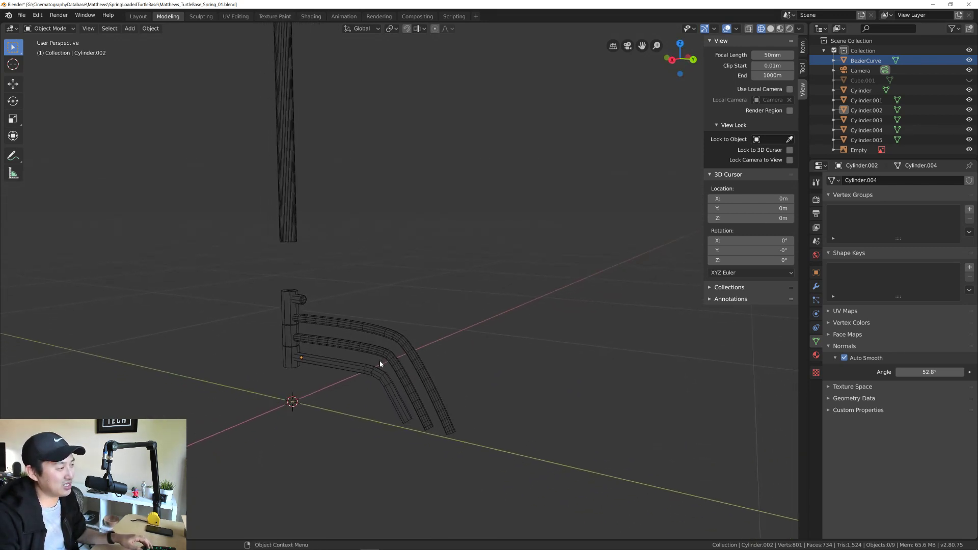
Step: Switch to File Explorer, browse to CinematographyDatabase > BackStage > CstandCart and open the reference image BackStage-CstandCart-04.PNG
{"action": "key", "text": "alt+Tab"}
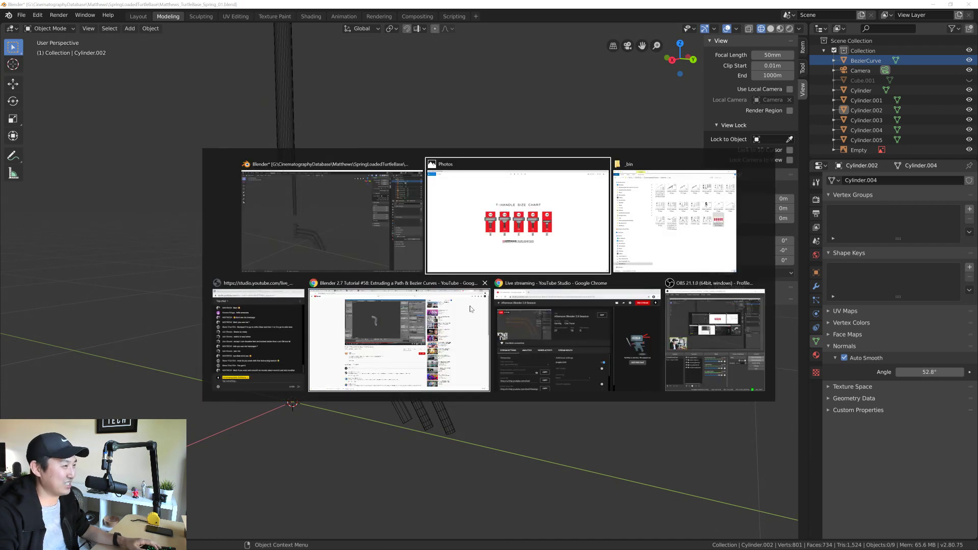
{"action": "left_click", "coordinate": [675, 238]}
{"action": "left_click", "coordinate": [402, 120]}
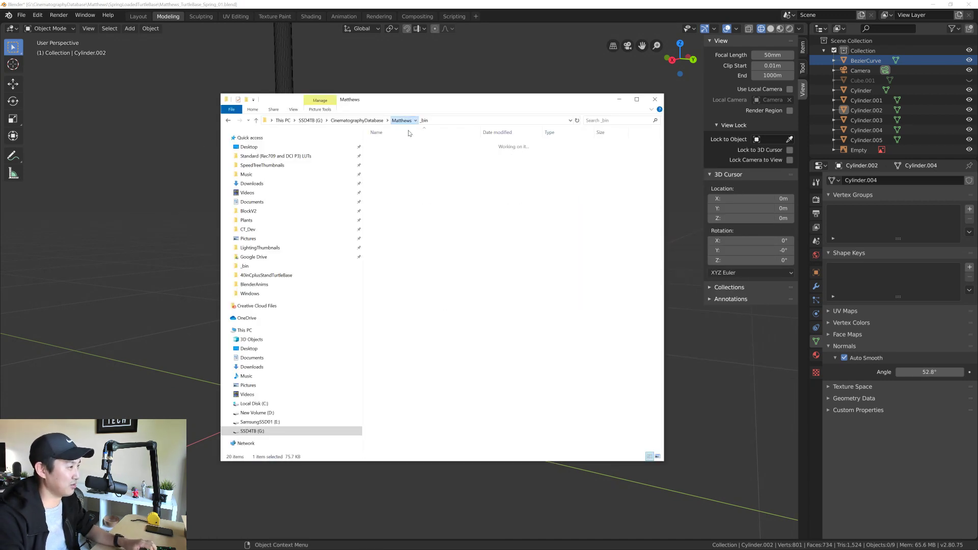
{"action": "left_click", "coordinate": [357, 119]}
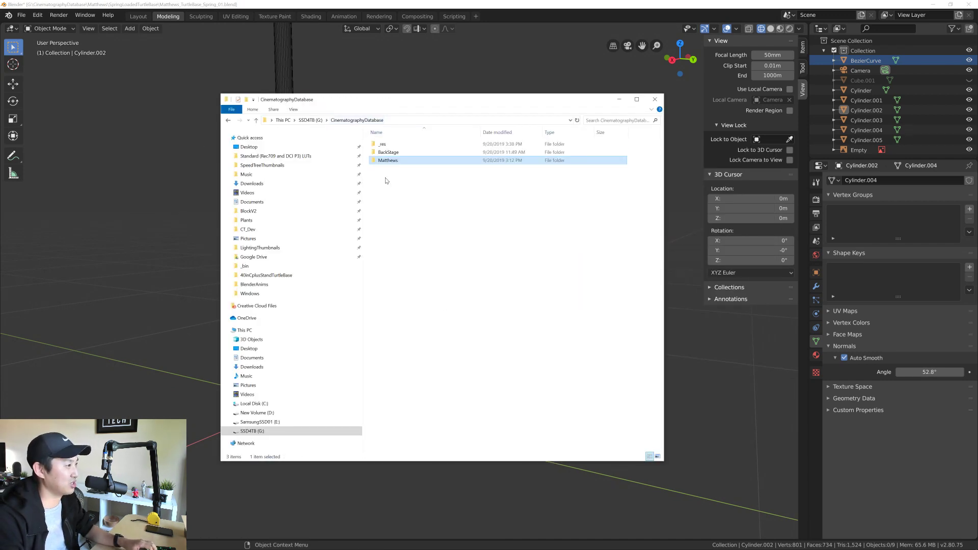
{"action": "double_click", "coordinate": [390, 153]}
{"action": "double_click", "coordinate": [431, 152]}
{"action": "left_click", "coordinate": [520, 160]}
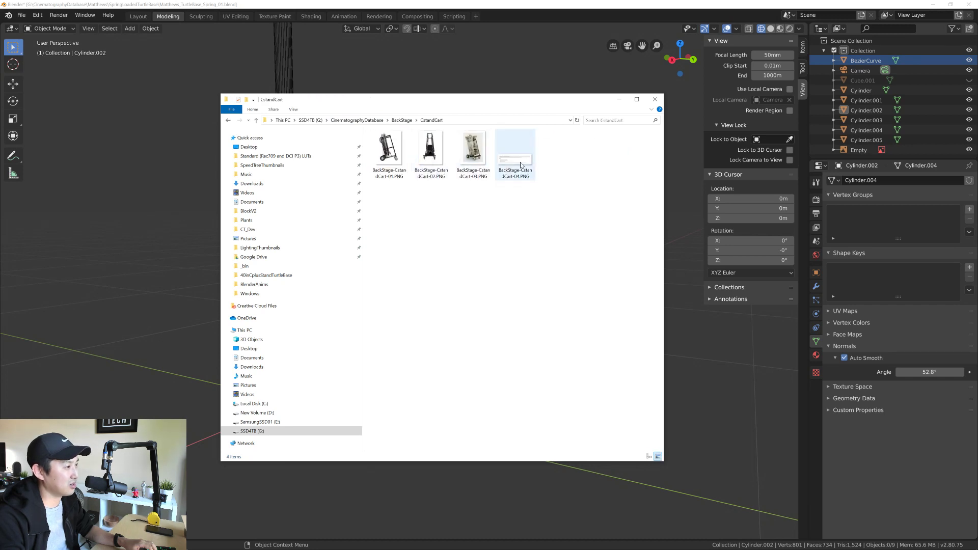
{"action": "double_click", "coordinate": [522, 164]}
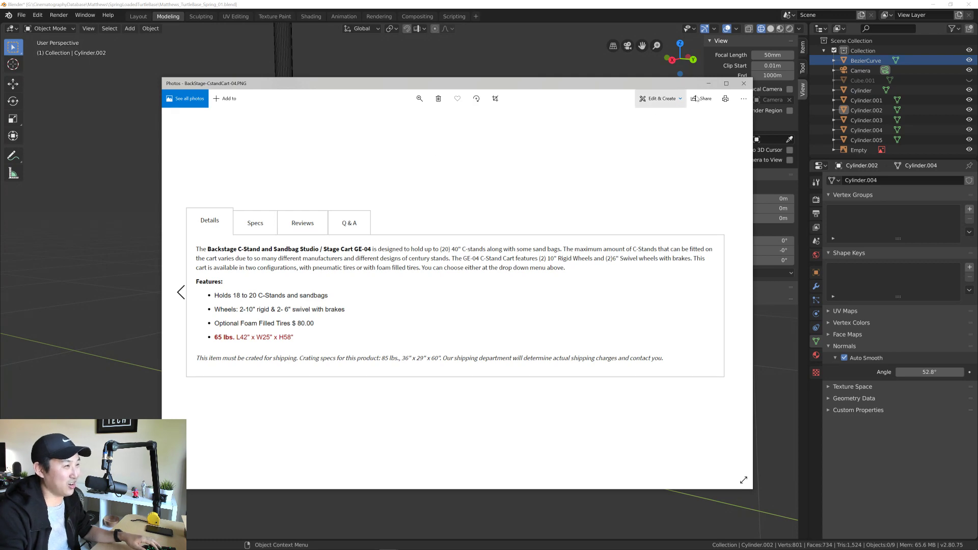
Step: Close that image, view the cart photo BackStage-CstandCart-03.PNG and return to the pipe wireframe in Blender
{"action": "left_click", "coordinate": [741, 86]}
{"action": "double_click", "coordinate": [473, 156]}
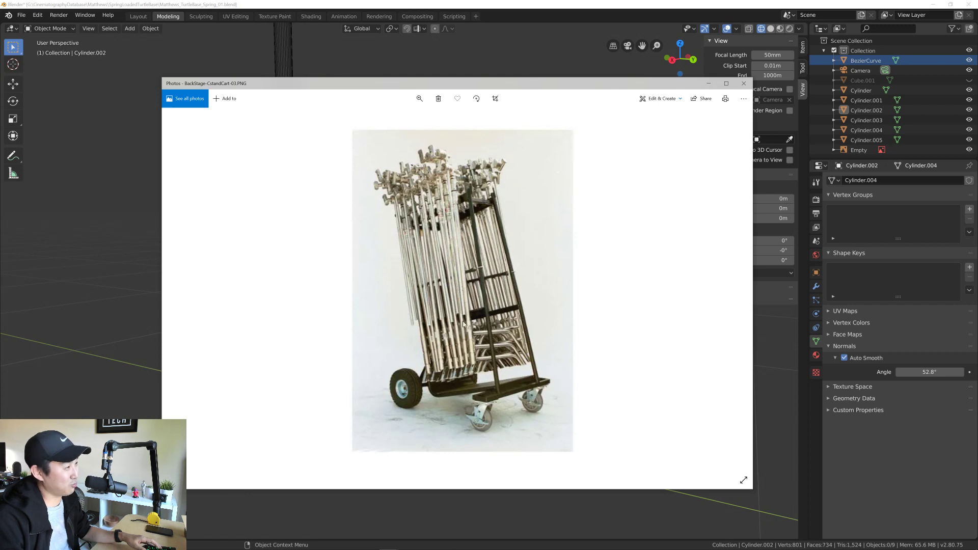
{"action": "key", "text": "alt+Tab"}
{"action": "key", "text": "alt+Tab"}
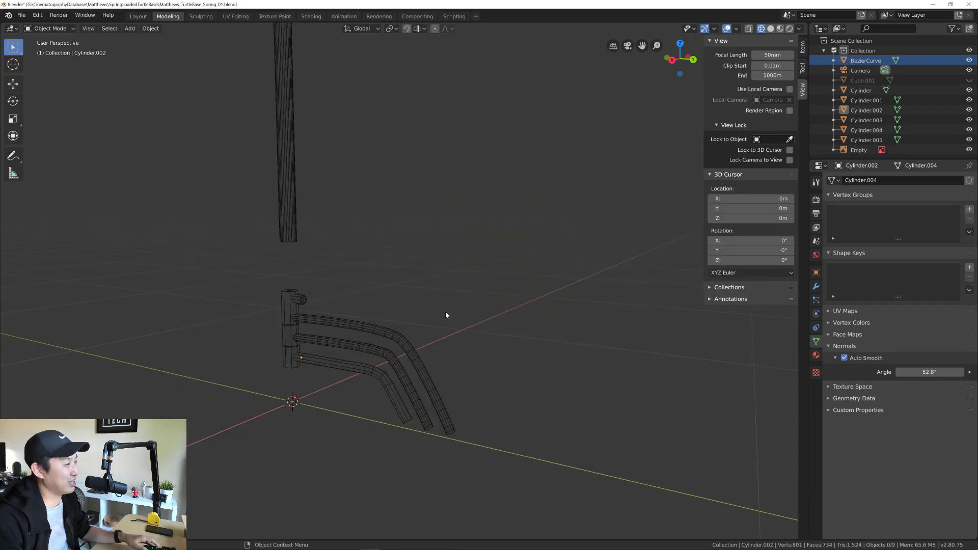
{"action": "scroll", "coordinate": [403, 336], "scroll_direction": "up", "scroll_amount": 5}
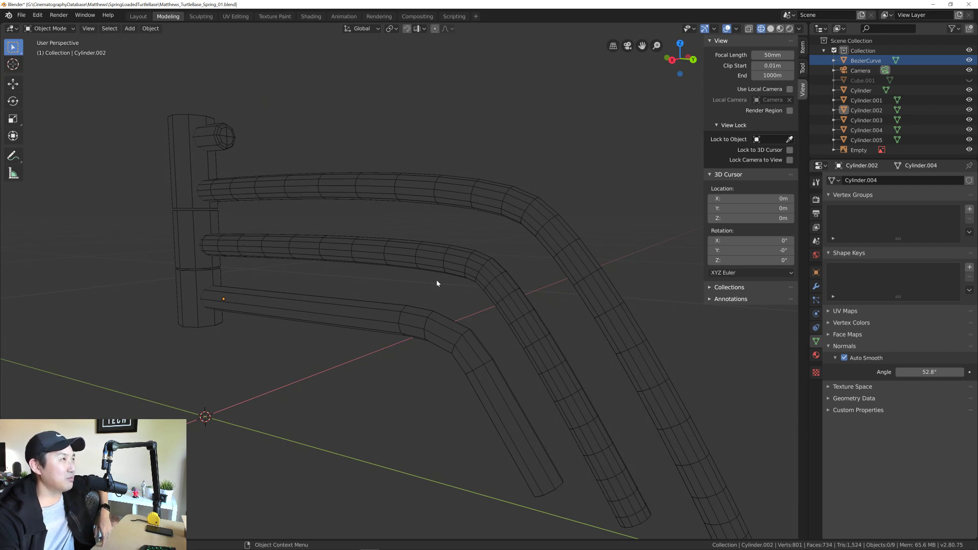
Step: Compare the wireframe density of the curved pipes with the tall pole above, briefly selecting the pole and deselecting it
{"action": "scroll", "coordinate": [437, 284], "scroll_direction": "down", "scroll_amount": 3}
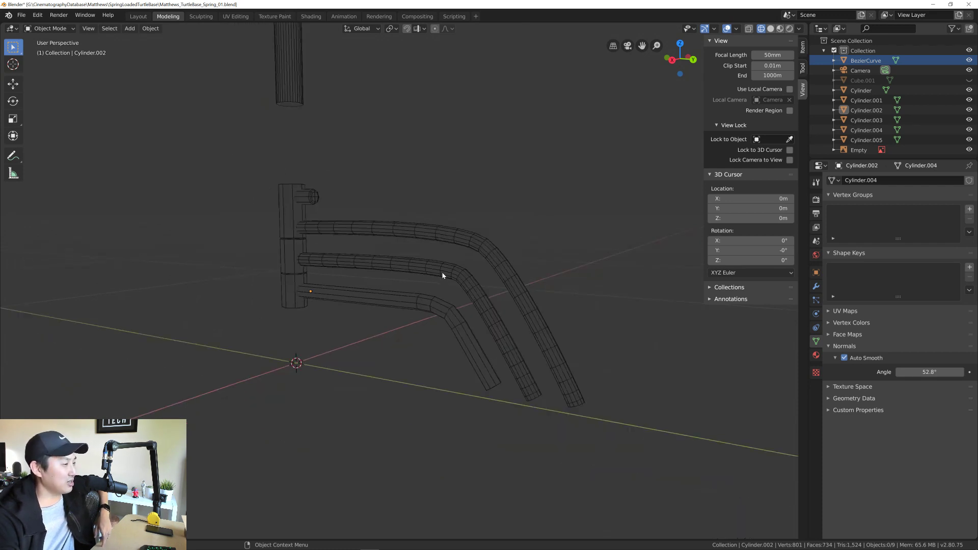
{"action": "scroll", "coordinate": [438, 275], "scroll_direction": "down", "scroll_amount": 3}
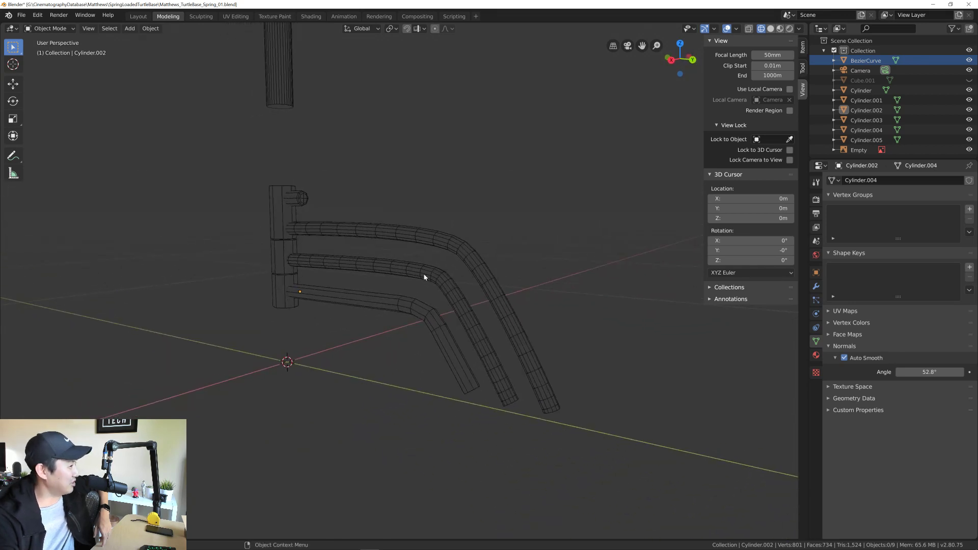
{"action": "scroll", "coordinate": [424, 277], "scroll_direction": "up", "scroll_amount": 2}
{"action": "scroll", "coordinate": [370, 272], "scroll_direction": "down", "scroll_amount": 2}
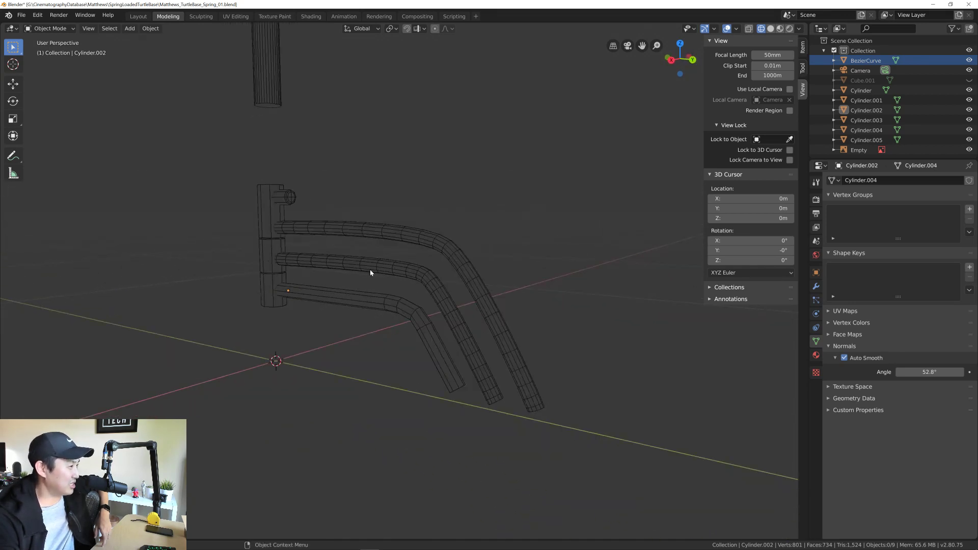
{"action": "scroll", "coordinate": [329, 235], "scroll_direction": "down", "scroll_amount": 3}
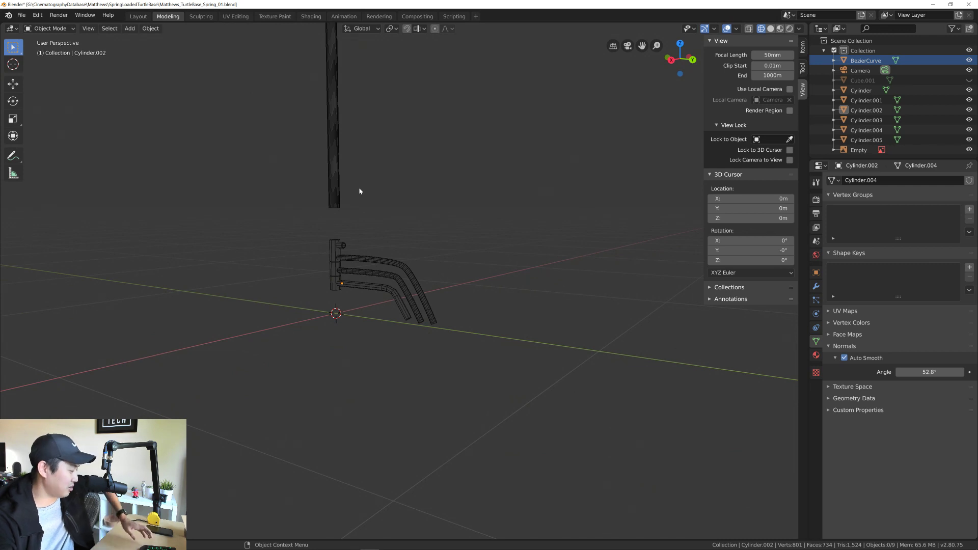
{"action": "middle_click_drag", "start_coordinate": [343, 179], "coordinate": [355, 308], "text": "shift"}
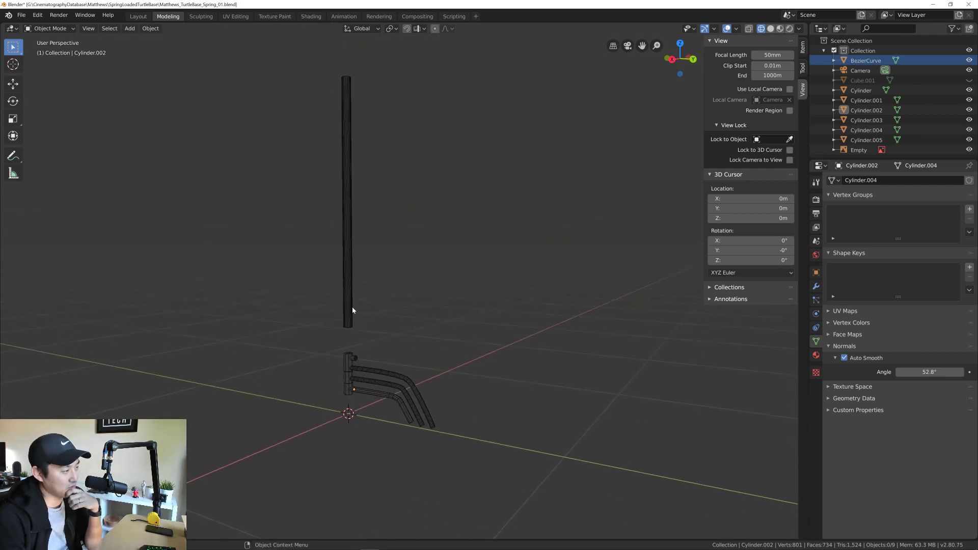
{"action": "left_click_drag", "start_coordinate": [304, 249], "coordinate": [415, 268]}
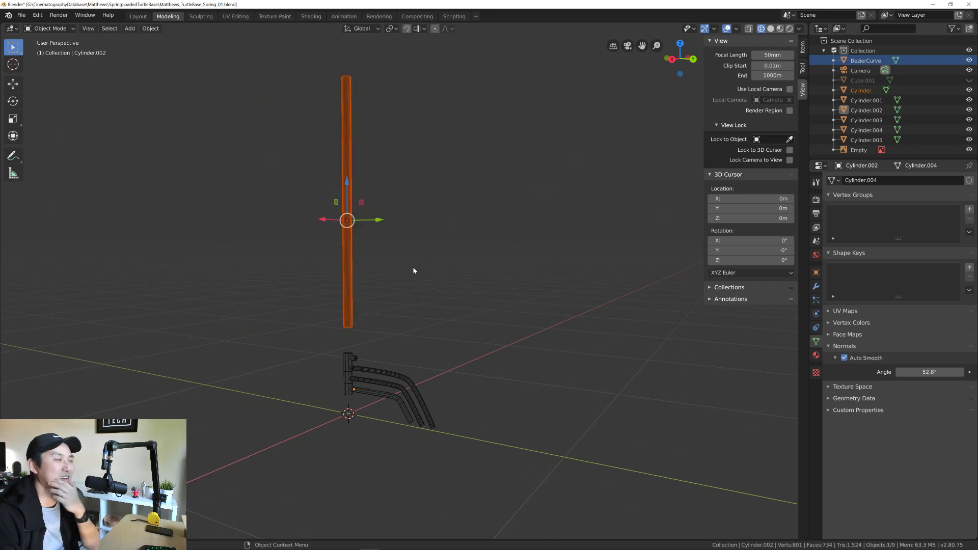
{"action": "left_click", "coordinate": [414, 269]}
{"action": "scroll", "coordinate": [357, 276], "scroll_direction": "up", "scroll_amount": 3}
{"action": "left_click_drag", "start_coordinate": [275, 264], "coordinate": [364, 280]}
{"action": "middle_click_drag", "start_coordinate": [354, 448], "coordinate": [421, 262]}
{"action": "left_click", "coordinate": [360, 405]}
Step: Examine the faceted vertical cylinder and its side knob up close, and view the whole assembly from far away
{"action": "scroll", "coordinate": [372, 381], "scroll_direction": "up", "scroll_amount": 6}
{"action": "scroll", "coordinate": [400, 329], "scroll_direction": "up", "scroll_amount": 4}
{"action": "middle_click_drag", "start_coordinate": [543, 204], "coordinate": [394, 308], "text": "shift"}
{"action": "scroll", "coordinate": [326, 315], "scroll_direction": "down", "scroll_amount": 3}
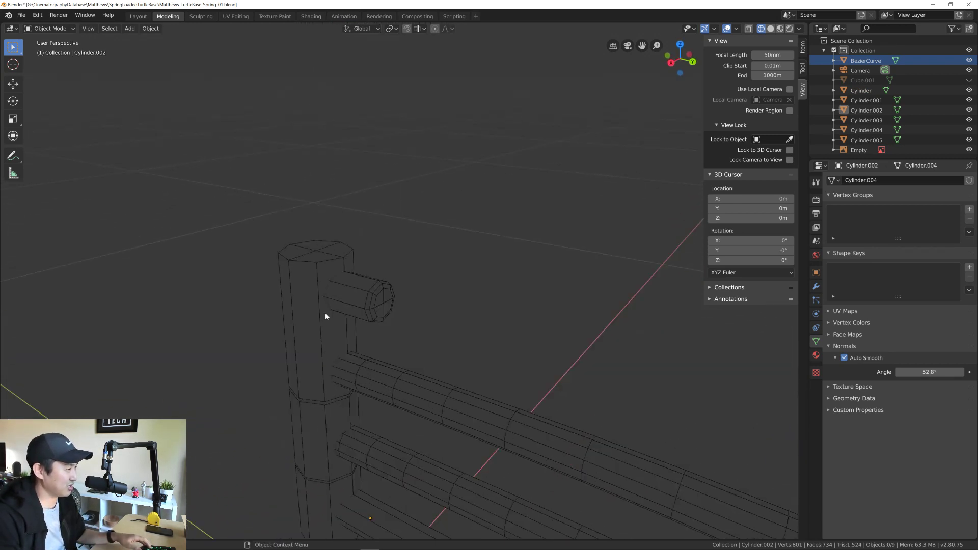
{"action": "scroll", "coordinate": [430, 301], "scroll_direction": "down", "scroll_amount": 8}
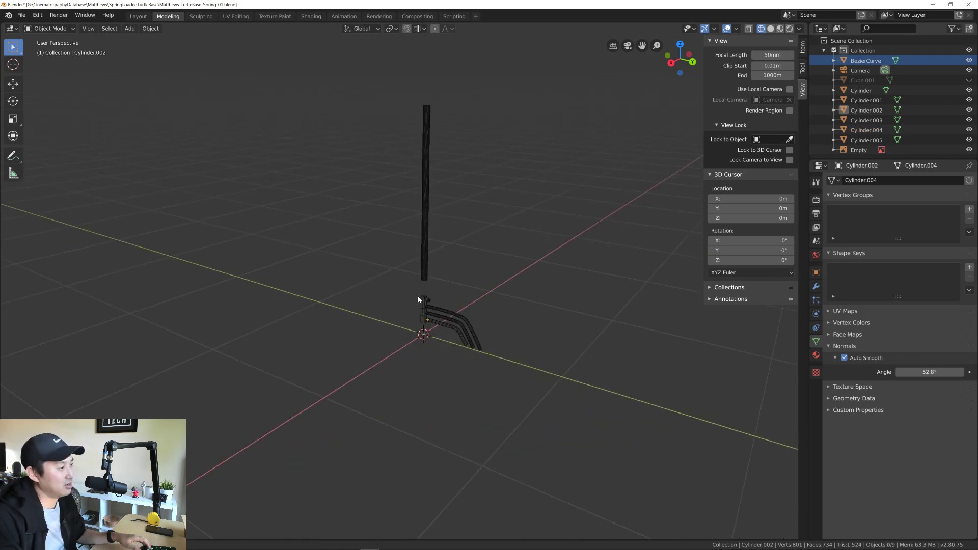
{"action": "middle_click_drag", "start_coordinate": [418, 316], "coordinate": [398, 308]}
{"action": "scroll", "coordinate": [399, 337], "scroll_direction": "down", "scroll_amount": 2}
{"action": "scroll", "coordinate": [398, 309], "scroll_direction": "down", "scroll_amount": 6}
{"action": "scroll", "coordinate": [405, 315], "scroll_direction": "up", "scroll_amount": 7}
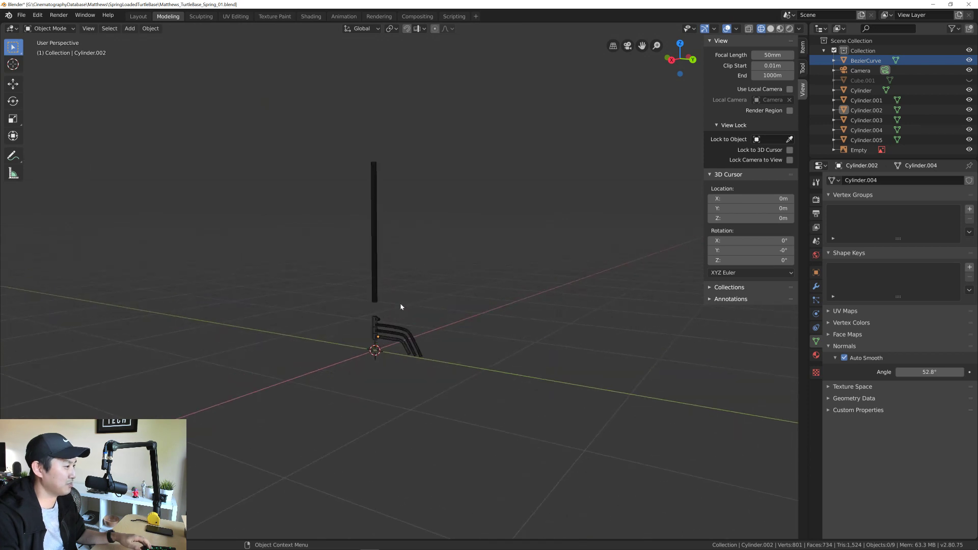
{"action": "scroll", "coordinate": [401, 306], "scroll_direction": "up", "scroll_amount": 4}
{"action": "middle_click_drag", "start_coordinate": [342, 284], "coordinate": [373, 324], "text": "shift"}
{"action": "scroll", "coordinate": [360, 319], "scroll_direction": "down", "scroll_amount": 1}
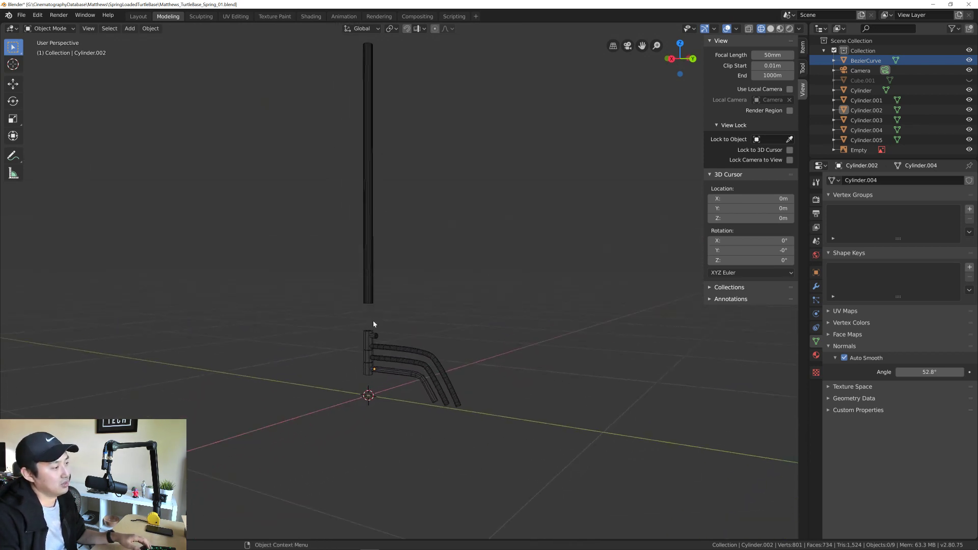
Step: Examine the vertical cylinder and three curved pipes at medium distance, marking out the area where they join
{"action": "scroll", "coordinate": [374, 324], "scroll_direction": "up", "scroll_amount": 5}
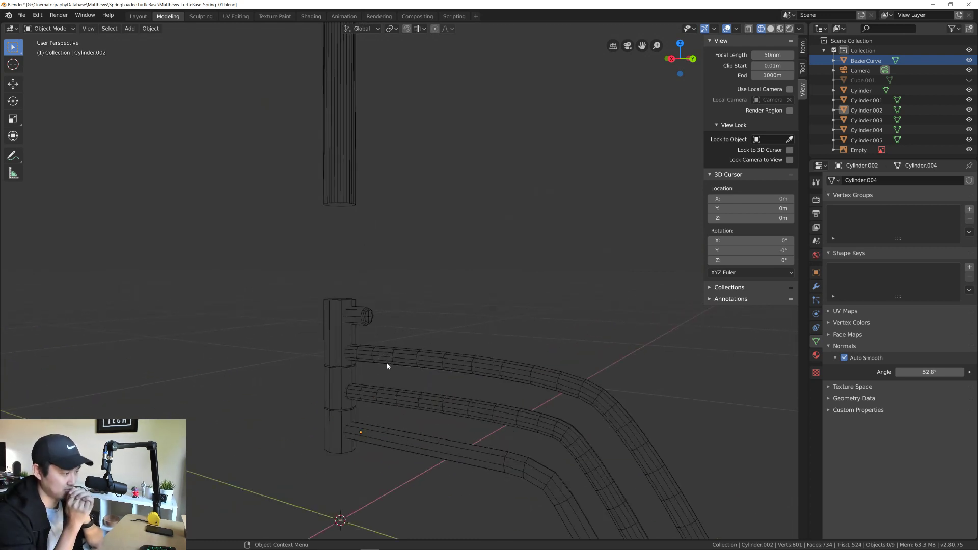
{"action": "middle_click_drag", "start_coordinate": [402, 369], "coordinate": [420, 337], "text": "shift"}
{"action": "scroll", "coordinate": [397, 328], "scroll_direction": "down", "scroll_amount": 1}
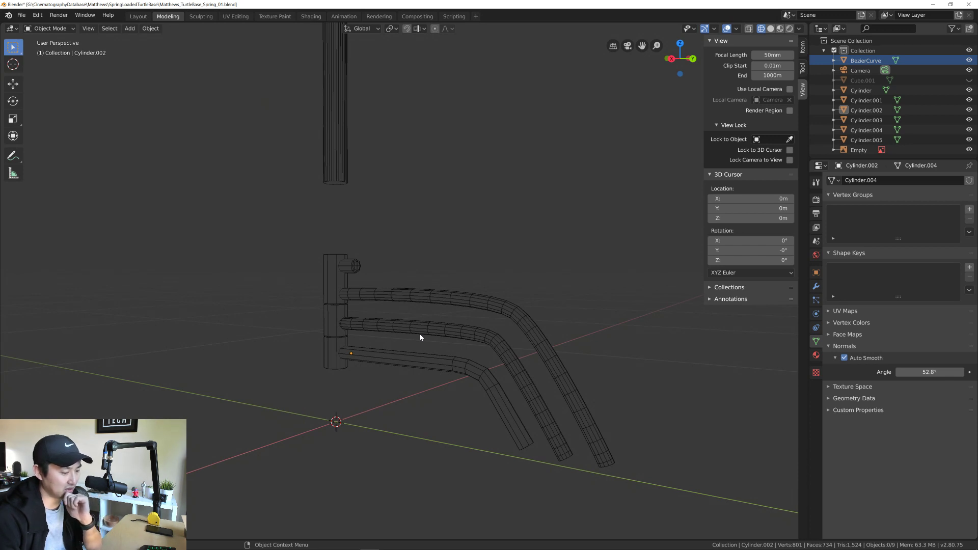
{"action": "left_click_drag", "start_coordinate": [258, 240], "coordinate": [475, 430]}
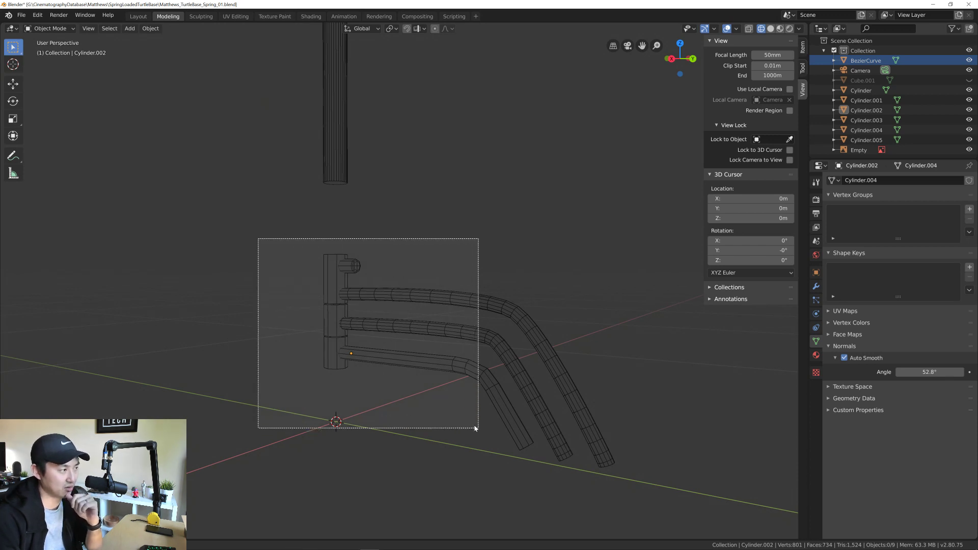
{"action": "left_click_drag", "start_coordinate": [299, 229], "coordinate": [422, 381]}
{"action": "left_click", "coordinate": [431, 396]}
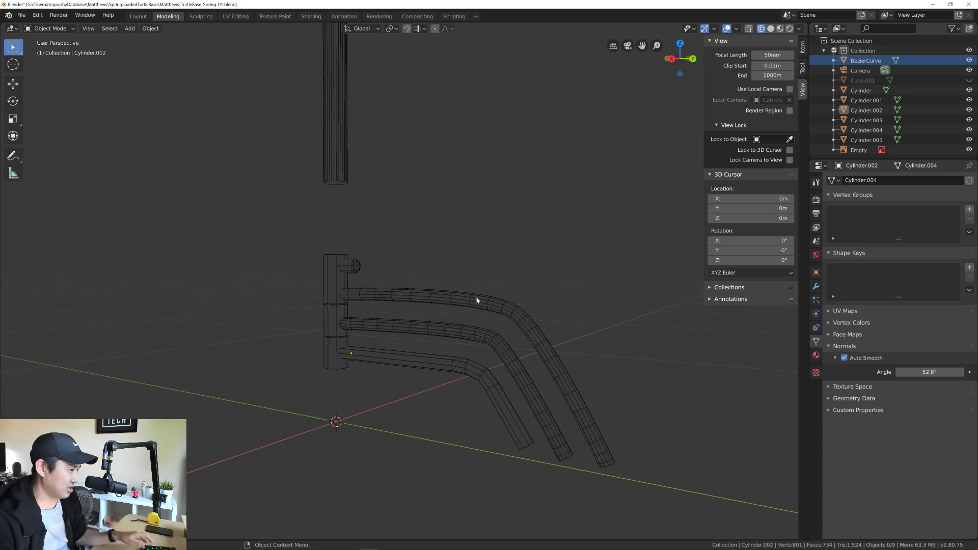
{"action": "middle_click_drag", "start_coordinate": [476, 300], "coordinate": [432, 307]}
{"action": "left_click_drag", "start_coordinate": [335, 351], "coordinate": [371, 344]}
{"action": "left_click", "coordinate": [400, 341]}
{"action": "middle_click_drag", "start_coordinate": [374, 341], "coordinate": [385, 342]}
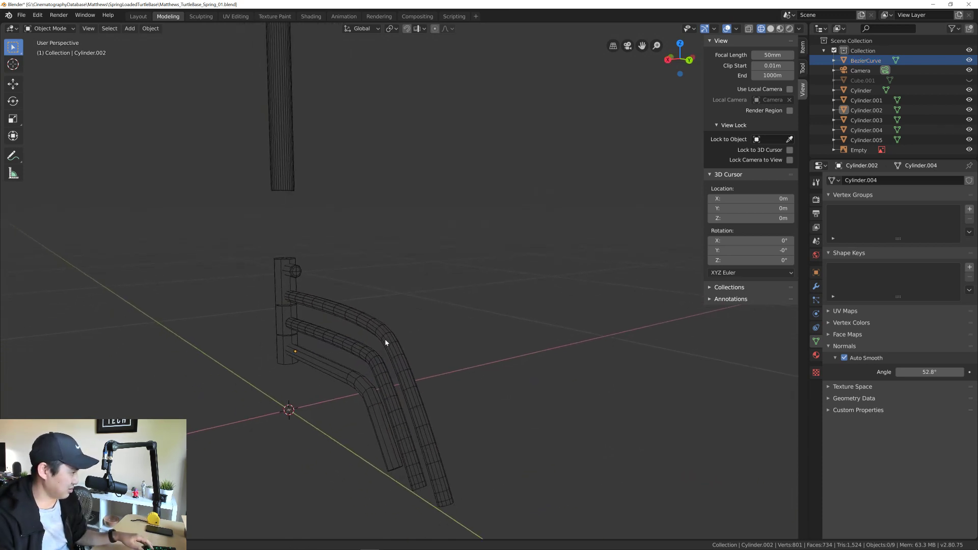
Step: Inspect the pipe segments and the knob end of the vertical cylinder, repeatedly comparing the wireframe at close and far range
{"action": "scroll", "coordinate": [386, 343], "scroll_direction": "up", "scroll_amount": 4}
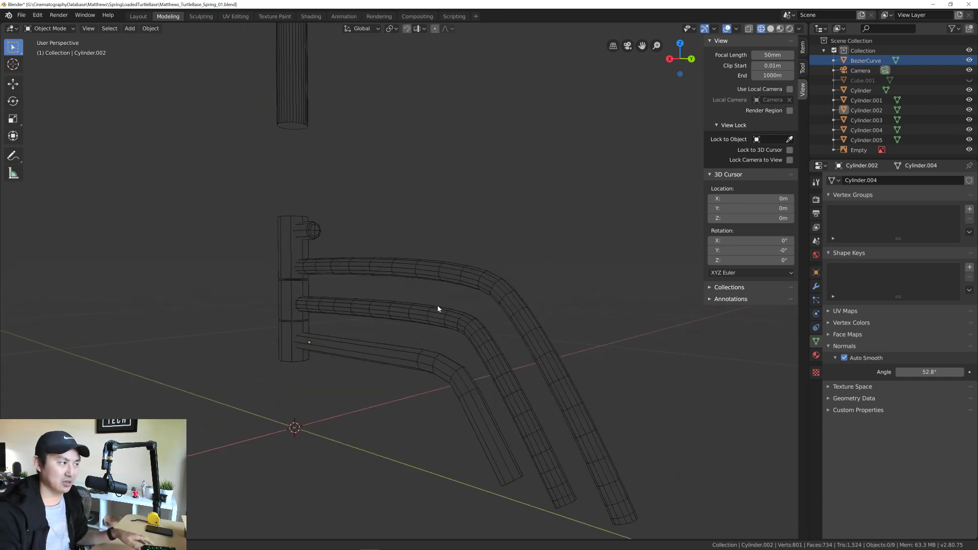
{"action": "middle_click_drag", "start_coordinate": [439, 309], "coordinate": [400, 260]}
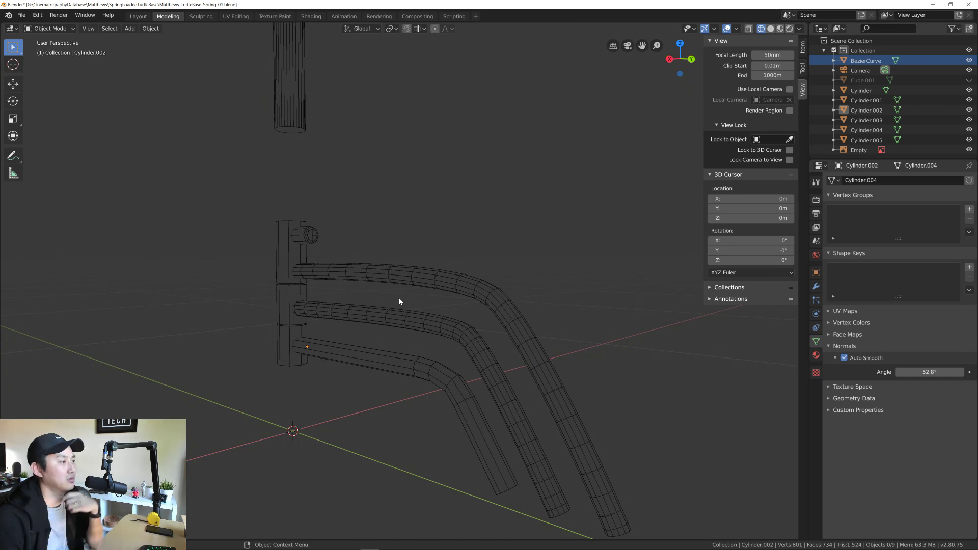
{"action": "left_click_drag", "start_coordinate": [257, 248], "coordinate": [318, 256]}
{"action": "left_click", "coordinate": [295, 259]}
{"action": "middle_click_drag", "start_coordinate": [295, 259], "coordinate": [275, 223]}
{"action": "scroll", "coordinate": [283, 270], "scroll_direction": "down", "scroll_amount": 4}
{"action": "scroll", "coordinate": [276, 225], "scroll_direction": "down", "scroll_amount": 2}
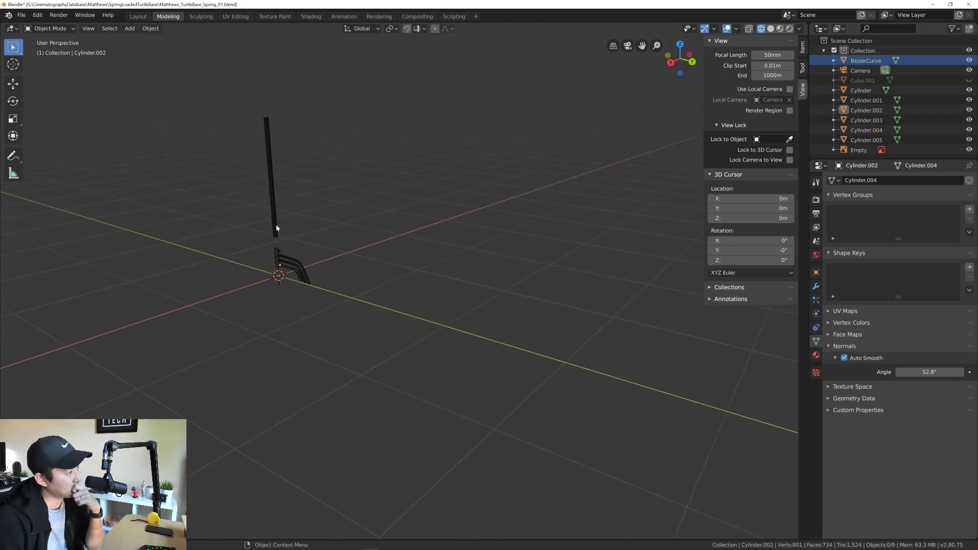
{"action": "scroll", "coordinate": [275, 227], "scroll_direction": "up", "scroll_amount": 8}
{"action": "scroll", "coordinate": [263, 260], "scroll_direction": "down", "scroll_amount": 8}
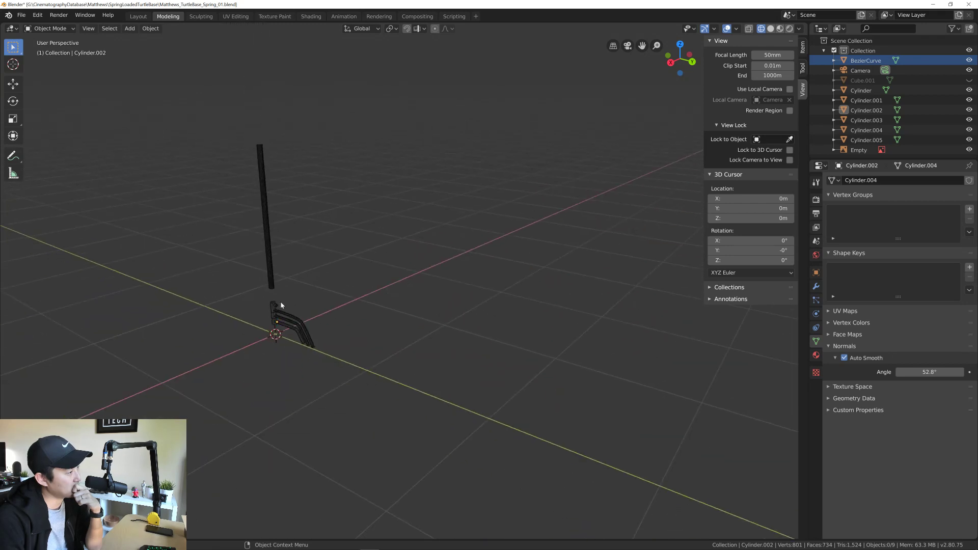
{"action": "scroll", "coordinate": [276, 317], "scroll_direction": "up", "scroll_amount": 6}
{"action": "scroll", "coordinate": [283, 308], "scroll_direction": "down", "scroll_amount": 6}
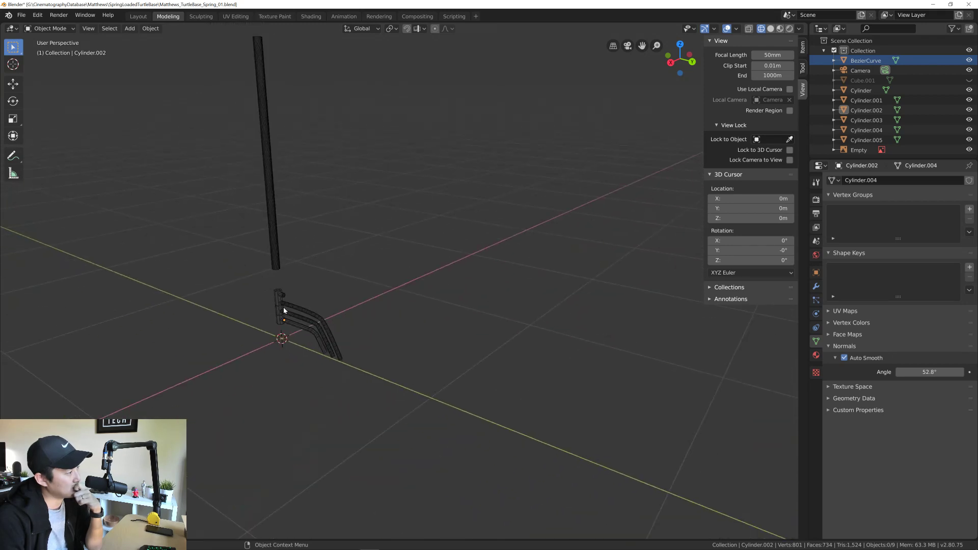
{"action": "scroll", "coordinate": [283, 307], "scroll_direction": "up", "scroll_amount": 8}
{"action": "scroll", "coordinate": [286, 305], "scroll_direction": "down", "scroll_amount": 8}
Step: Compare the full-length pole with the small pipe assembly below it in wireframe at several distances
{"action": "middle_click_drag", "start_coordinate": [263, 172], "coordinate": [286, 268], "text": "shift"}
{"action": "scroll", "coordinate": [292, 212], "scroll_direction": "down", "scroll_amount": 2}
{"action": "scroll", "coordinate": [288, 243], "scroll_direction": "down", "scroll_amount": 1}
{"action": "scroll", "coordinate": [288, 243], "scroll_direction": "down", "scroll_amount": 1}
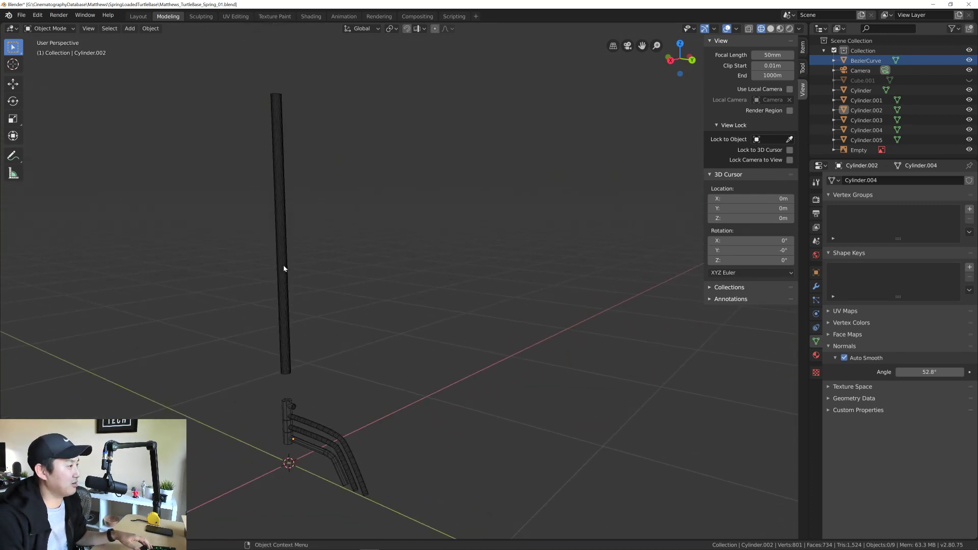
{"action": "scroll", "coordinate": [330, 285], "scroll_direction": "down", "scroll_amount": 6}
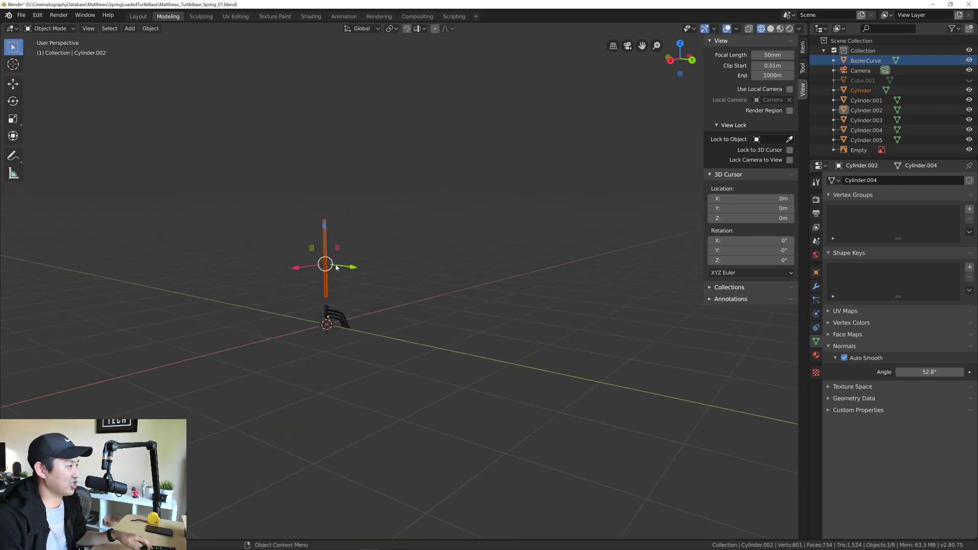
{"action": "scroll", "coordinate": [340, 284], "scroll_direction": "up", "scroll_amount": 12}
{"action": "scroll", "coordinate": [340, 284], "scroll_direction": "down", "scroll_amount": 7}
{"action": "middle_click_drag", "start_coordinate": [321, 339], "coordinate": [336, 265], "text": "shift"}
{"action": "scroll", "coordinate": [335, 288], "scroll_direction": "up", "scroll_amount": 6}
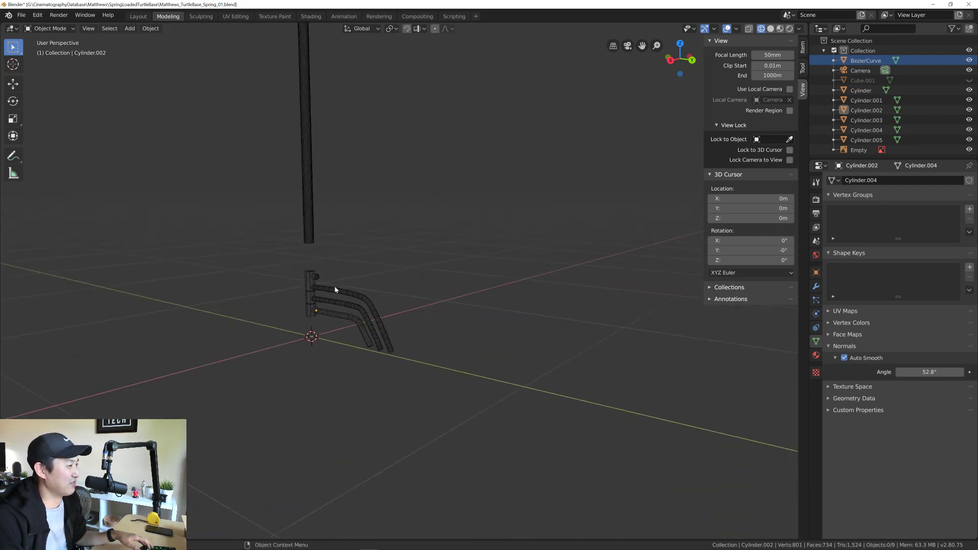
Step: Select the vertical base parts and the tall pole in turn to compare them, deselecting everything after each selection
{"action": "left_click_drag", "start_coordinate": [225, 275], "coordinate": [296, 281]}
{"action": "key", "text": "alt+a"}
{"action": "left_click_drag", "start_coordinate": [249, 309], "coordinate": [294, 313]}
{"action": "key", "text": "alt+a"}
{"action": "middle_click_drag", "start_coordinate": [300, 176], "coordinate": [263, 384], "text": "shift"}
{"action": "left_click_drag", "start_coordinate": [199, 255], "coordinate": [334, 253]}
{"action": "scroll", "coordinate": [335, 254], "scroll_direction": "down", "scroll_amount": 8}
{"action": "key", "text": "alt+a"}
{"action": "left_click_drag", "start_coordinate": [264, 239], "coordinate": [528, 247]}
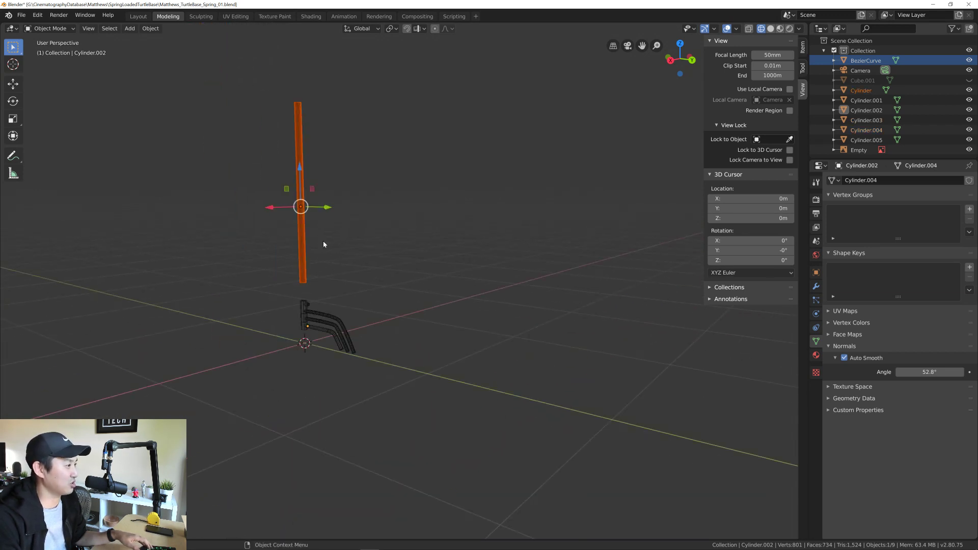
{"action": "key", "text": "alt+a"}
Step: Switch the viewport to LookDev shading, view the pole and textured pipes from the side, and save Matthews_TurtleBase_Spring_01.blend
{"action": "scroll", "coordinate": [317, 268], "scroll_direction": "up", "scroll_amount": 5}
{"action": "middle_click_drag", "start_coordinate": [317, 269], "coordinate": [372, 357]}
{"action": "scroll", "coordinate": [311, 294], "scroll_direction": "up", "scroll_amount": 6}
{"action": "scroll", "coordinate": [273, 307], "scroll_direction": "down", "scroll_amount": 6}
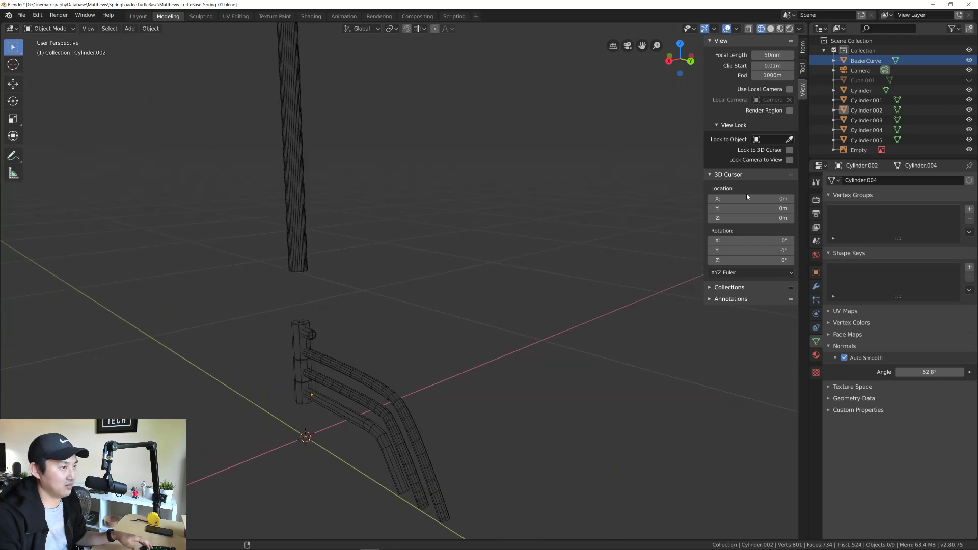
{"action": "left_click", "coordinate": [780, 29]}
{"action": "mouse_move", "coordinate": [550, 193]}
{"action": "middle_mouse_down"}
{"action": "mouse_move", "coordinate": [408, 316]}
{"action": "mouse_move", "coordinate": [325, 337]}
{"action": "mouse_move", "coordinate": [372, 341]}
{"action": "middle_mouse_up"}
{"action": "scroll", "coordinate": [402, 324], "scroll_direction": "up", "scroll_amount": 4}
{"action": "scroll", "coordinate": [371, 341], "scroll_direction": "down", "scroll_amount": 2}
{"action": "middle_click_drag", "start_coordinate": [428, 321], "coordinate": [389, 378], "text": "shift"}
{"action": "scroll", "coordinate": [389, 378], "scroll_direction": "down", "scroll_amount": 3}
{"action": "middle_click_drag", "start_coordinate": [393, 329], "coordinate": [330, 430], "text": "shift"}
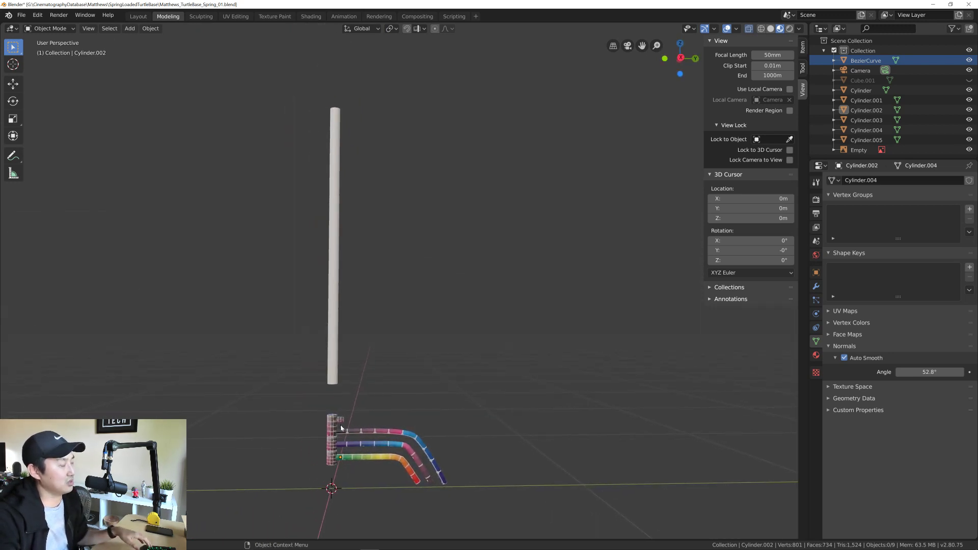
{"action": "middle_click_drag", "start_coordinate": [342, 427], "coordinate": [401, 449], "text": "shift"}
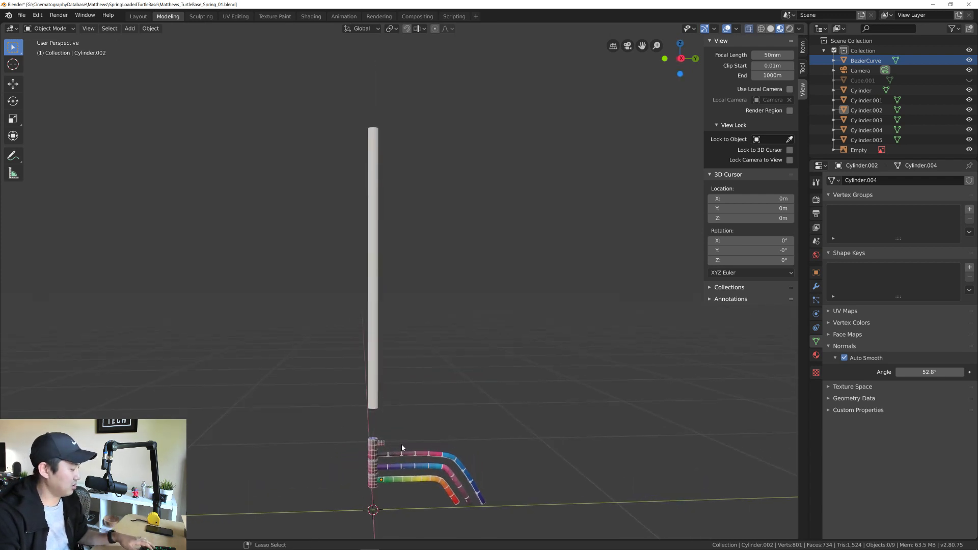
{"action": "key", "text": "ctrl+s"}
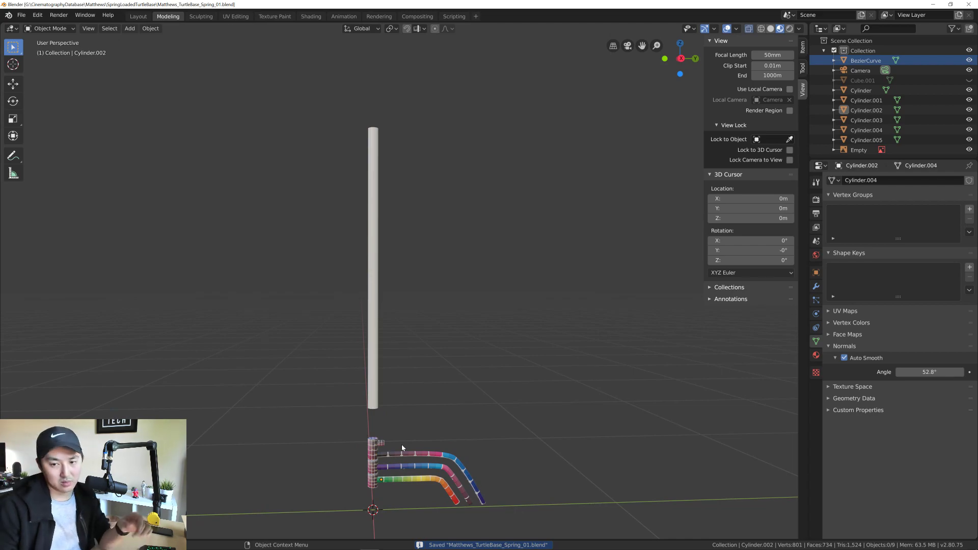